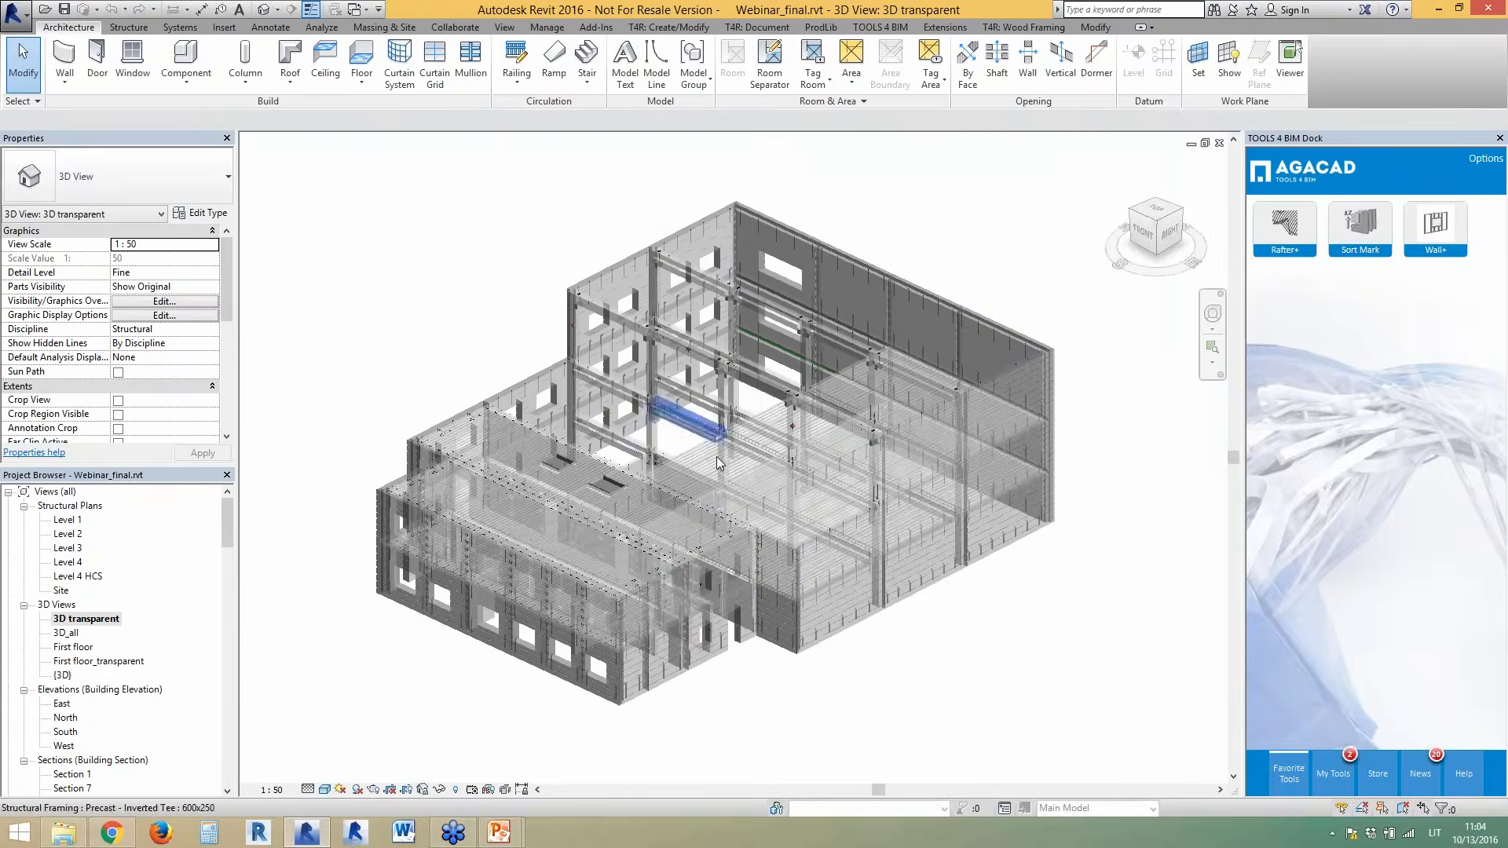
- Inspect the floor connection insert up close in the transparent 3D view
scroll(676, 523, "up", 5)
scroll(645, 589, "up", 6)
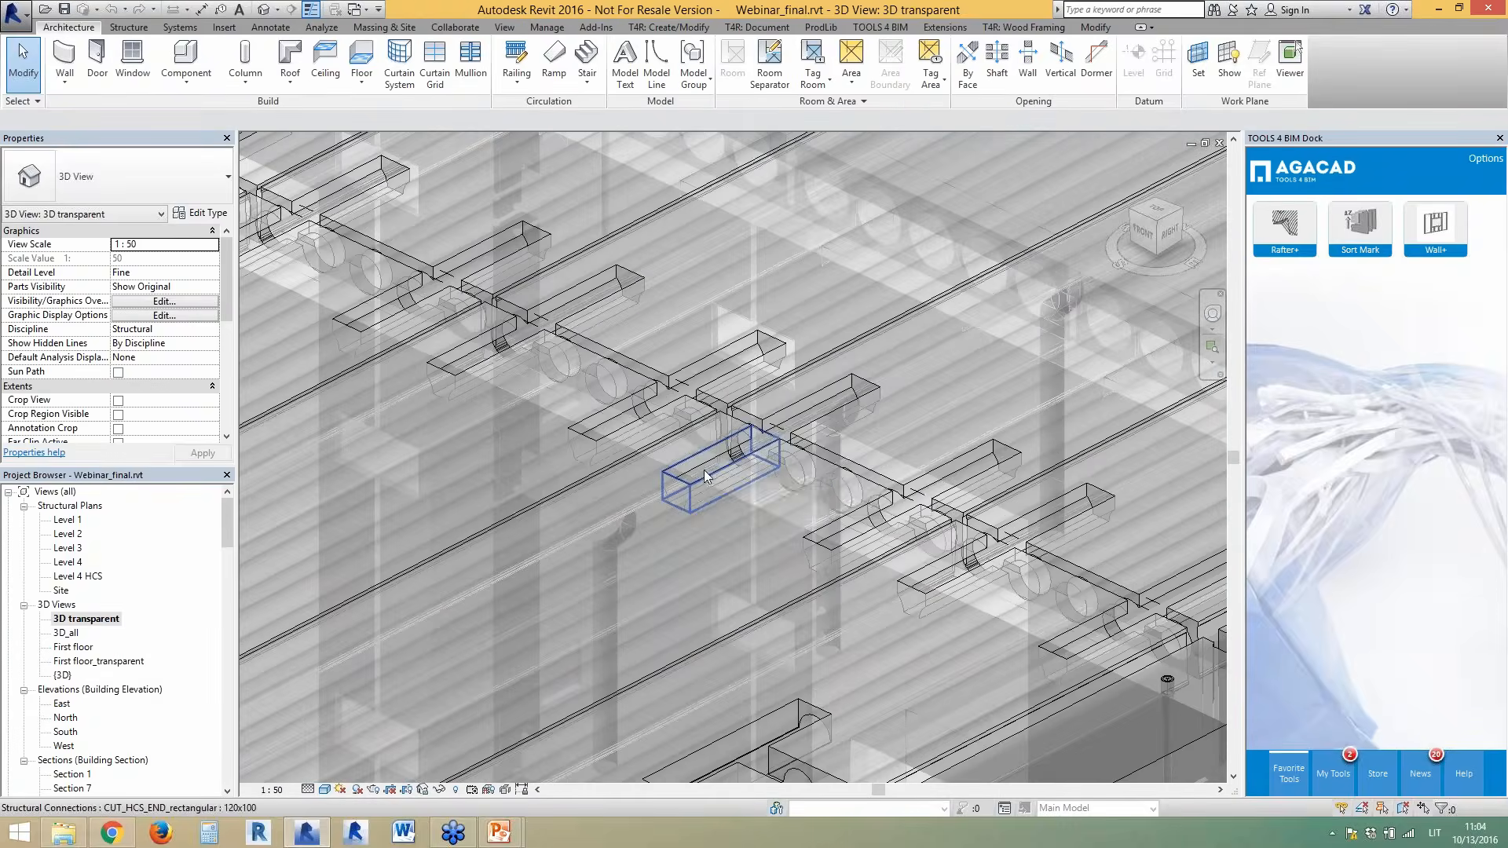
left_click(725, 476)
middle_click_drag(724, 476, 732, 506, "shift")
scroll(676, 542, "down", 6)
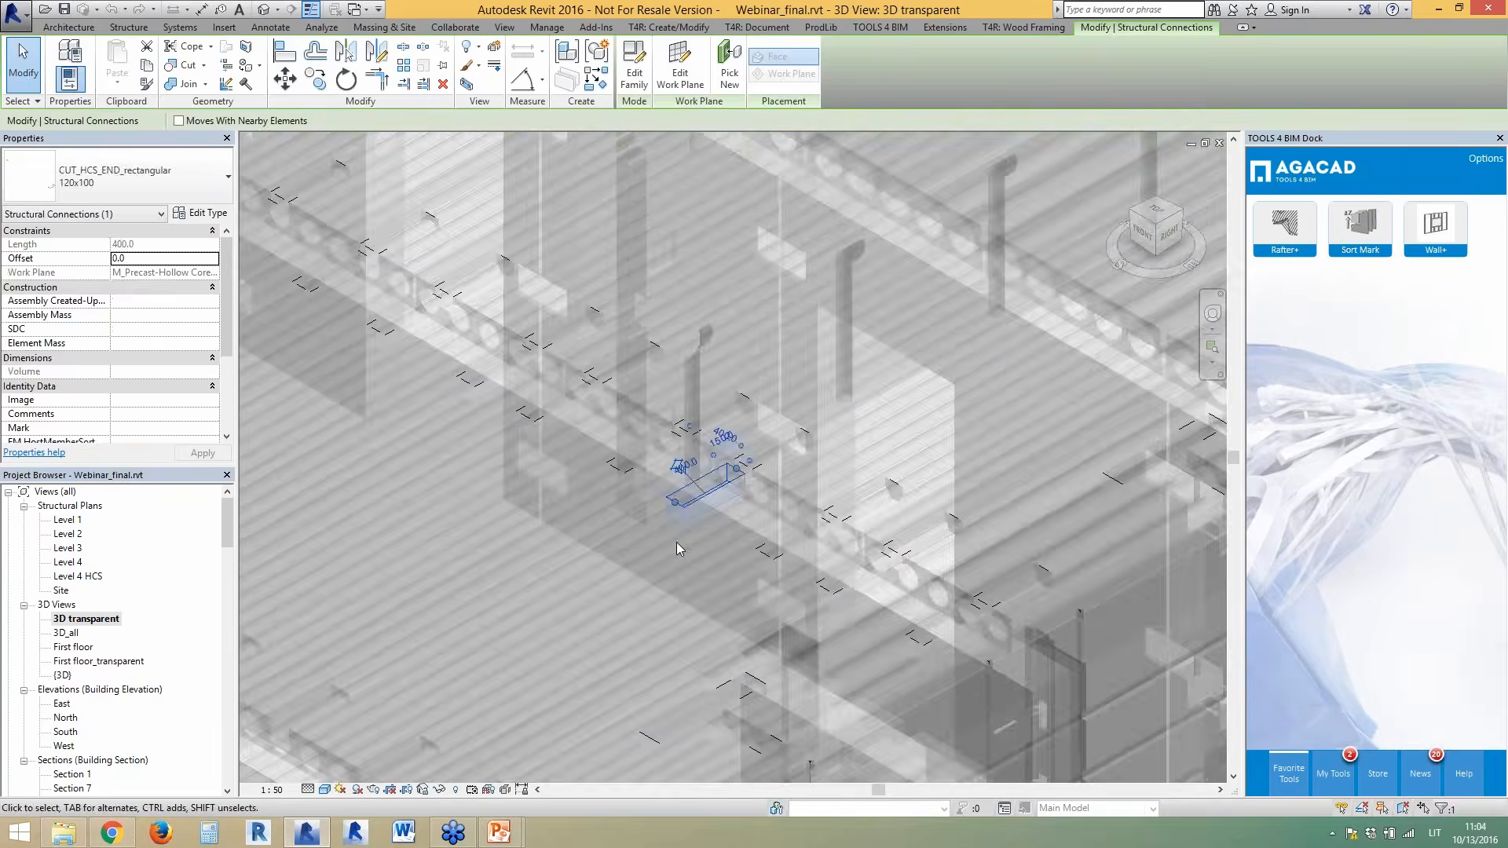
key("Escape")
scroll(629, 479, "down", 3)
scroll(595, 248, "down", 2)
scroll(628, 446, "up", 5)
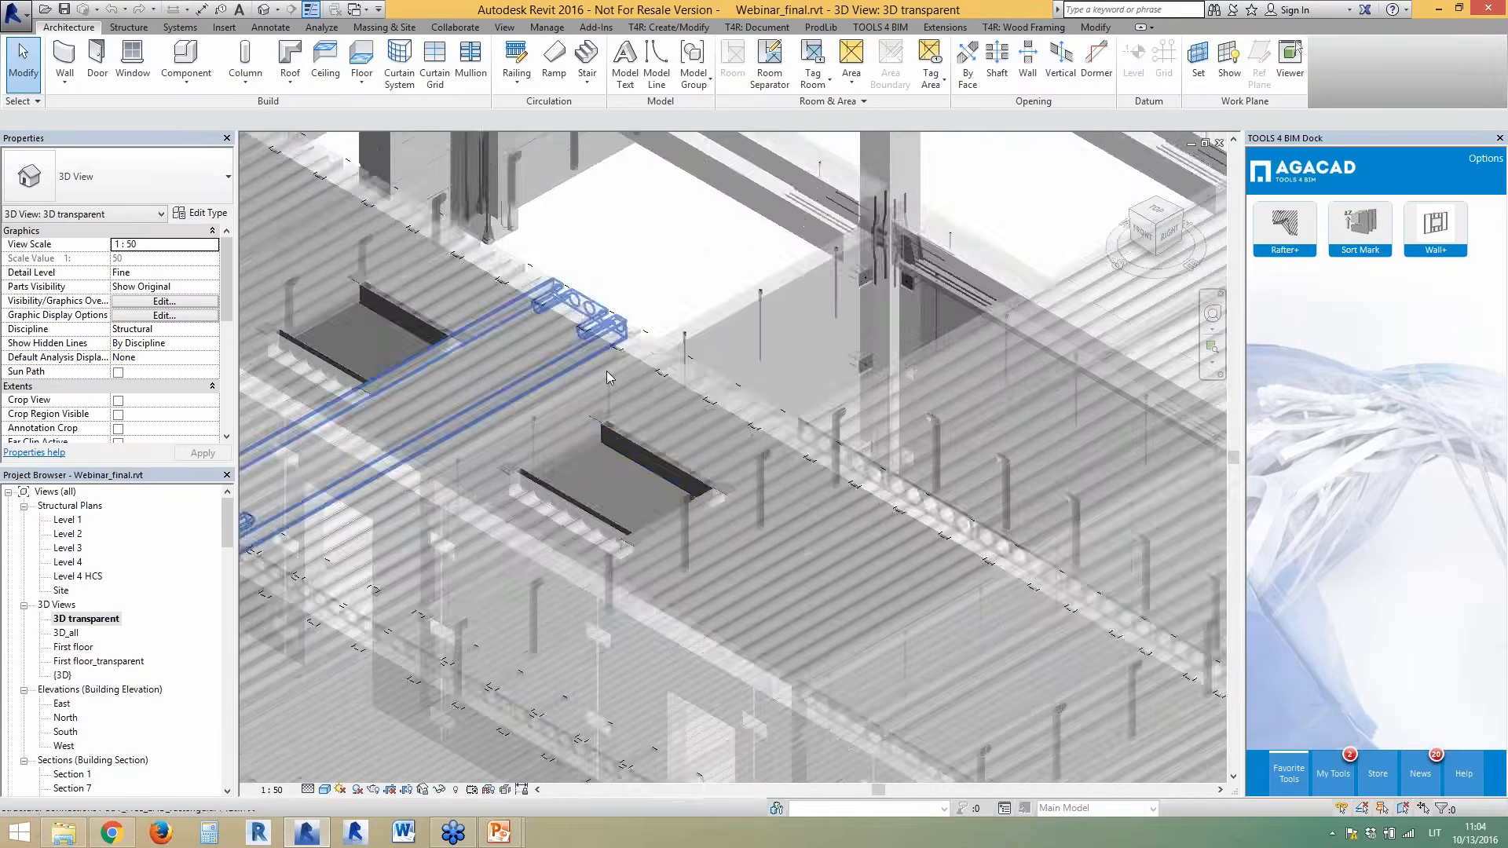
scroll(628, 454, "up", 1)
scroll(628, 454, "down", 1)
scroll(743, 289, "up", 4)
scroll(819, 465, "down", 6)
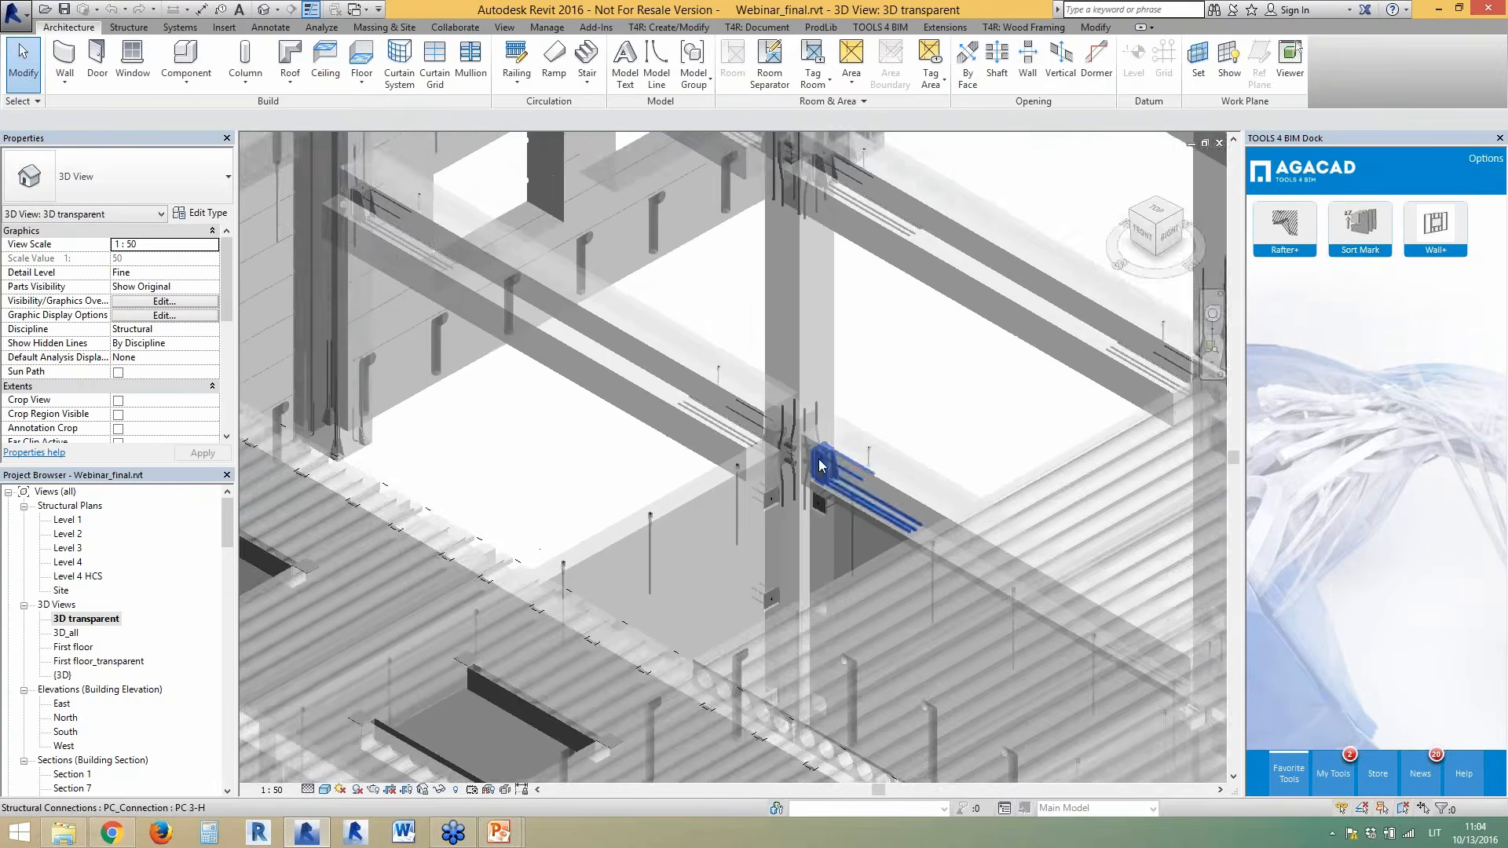
scroll(710, 583, "up", 3)
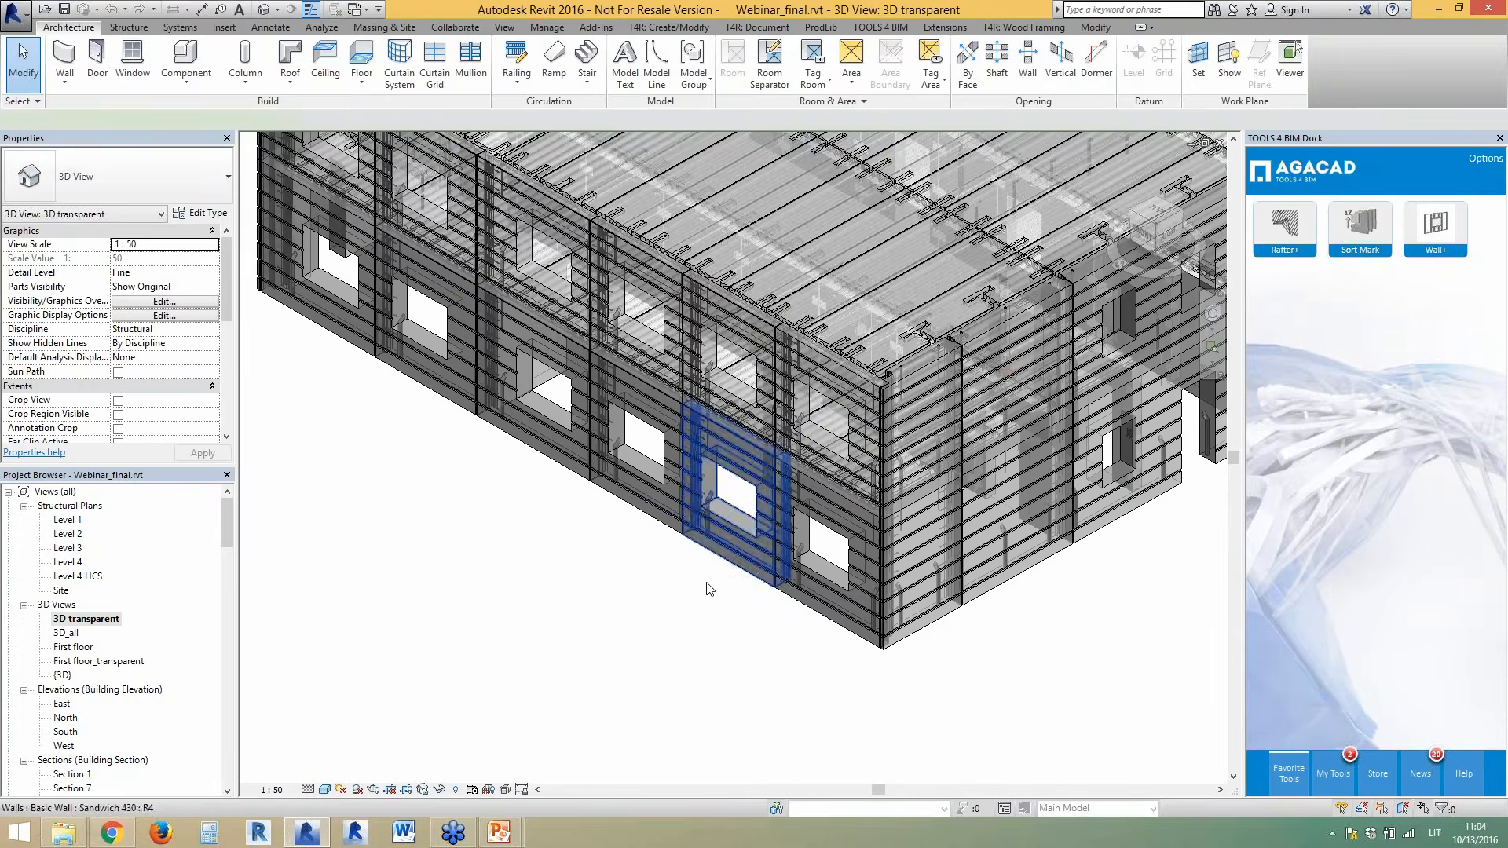
- Inspect a wall panel, then switch to the Webinar_not splitted.rvt Section 10 window
left_click(711, 582)
scroll(710, 583, "up", 3)
left_click(545, 586)
scroll(545, 586, "down", 3)
scroll(581, 632, "down", 2)
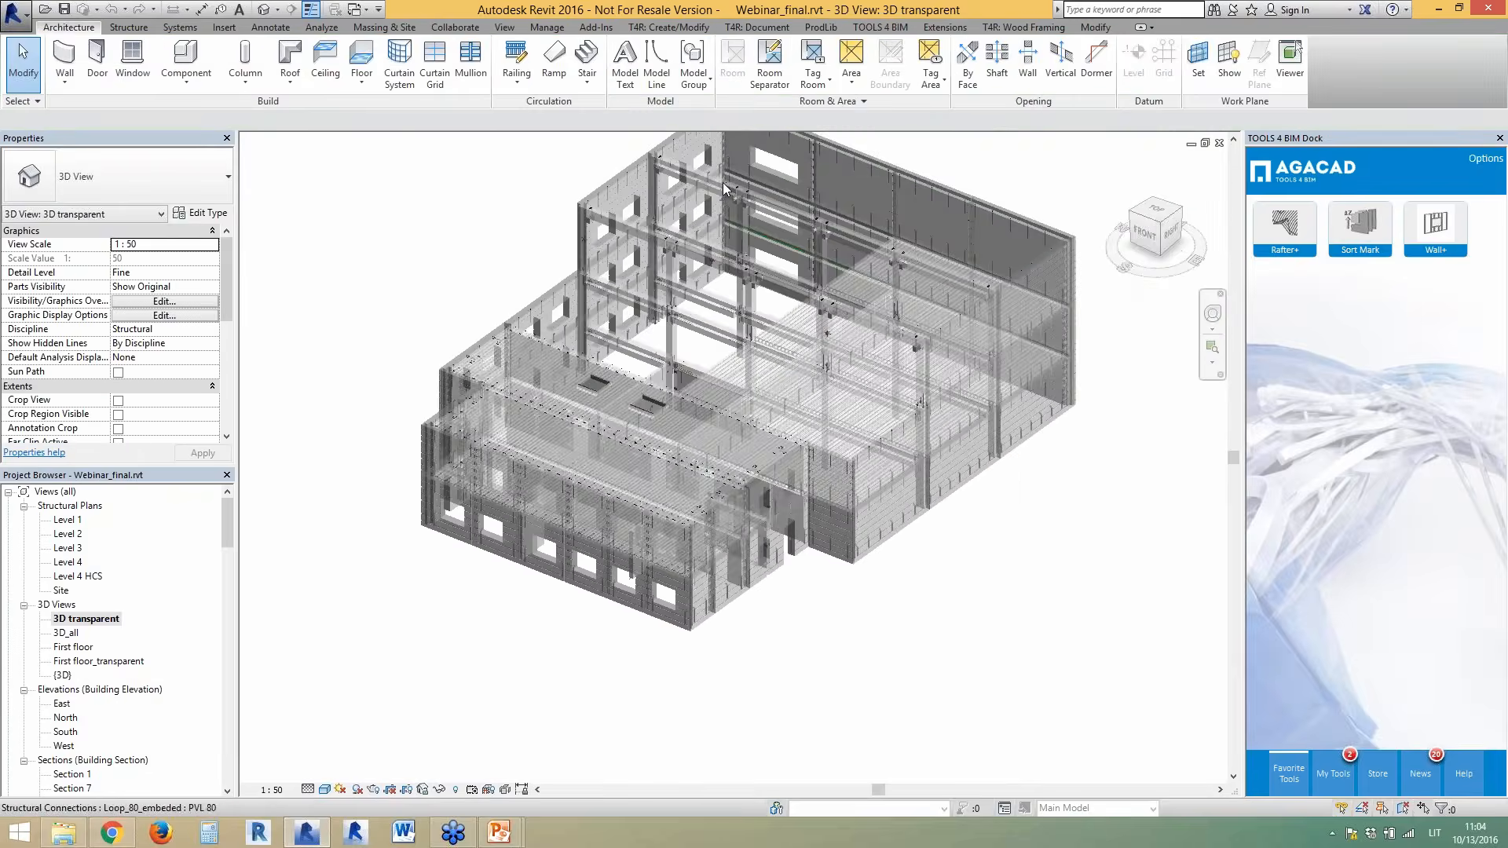
scroll(660, 342, "up", 2)
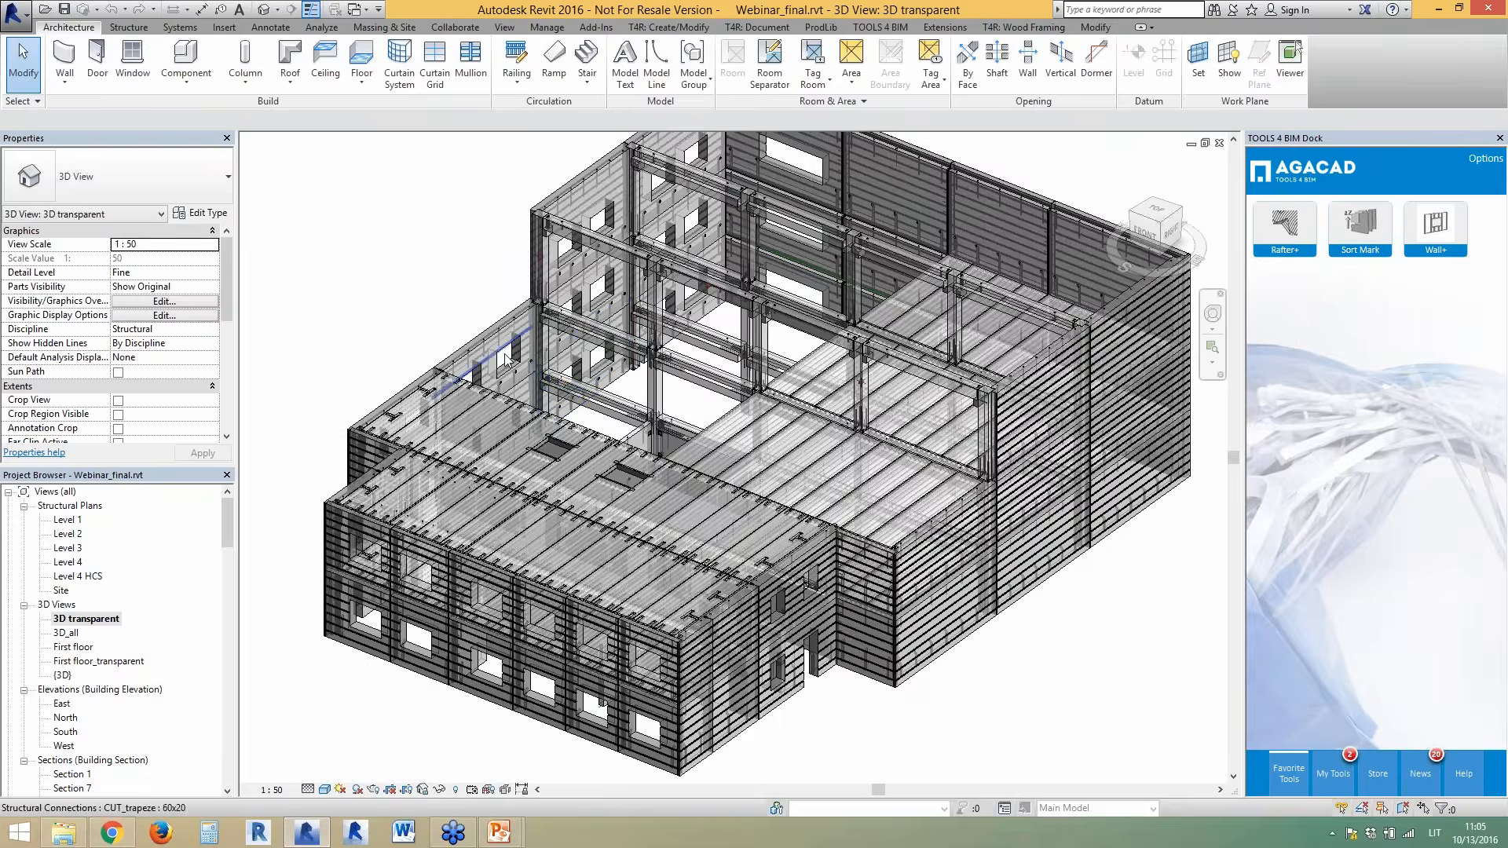
scroll(515, 355, "down", 2)
scroll(679, 342, "up", 2)
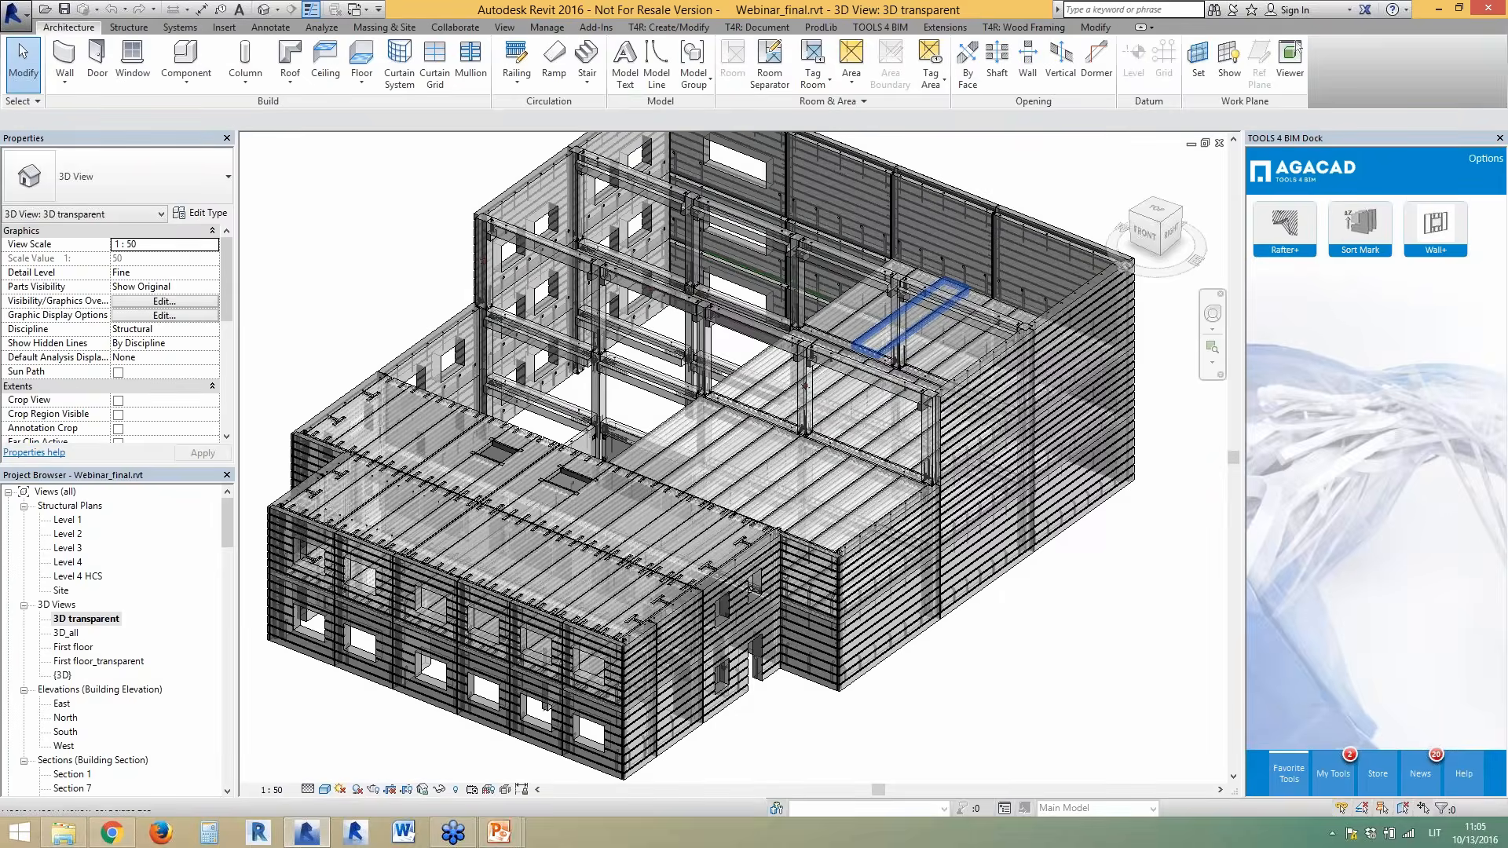
scroll(878, 327, "down", 2)
scroll(772, 304, "up", 2)
scroll(772, 305, "up", 5)
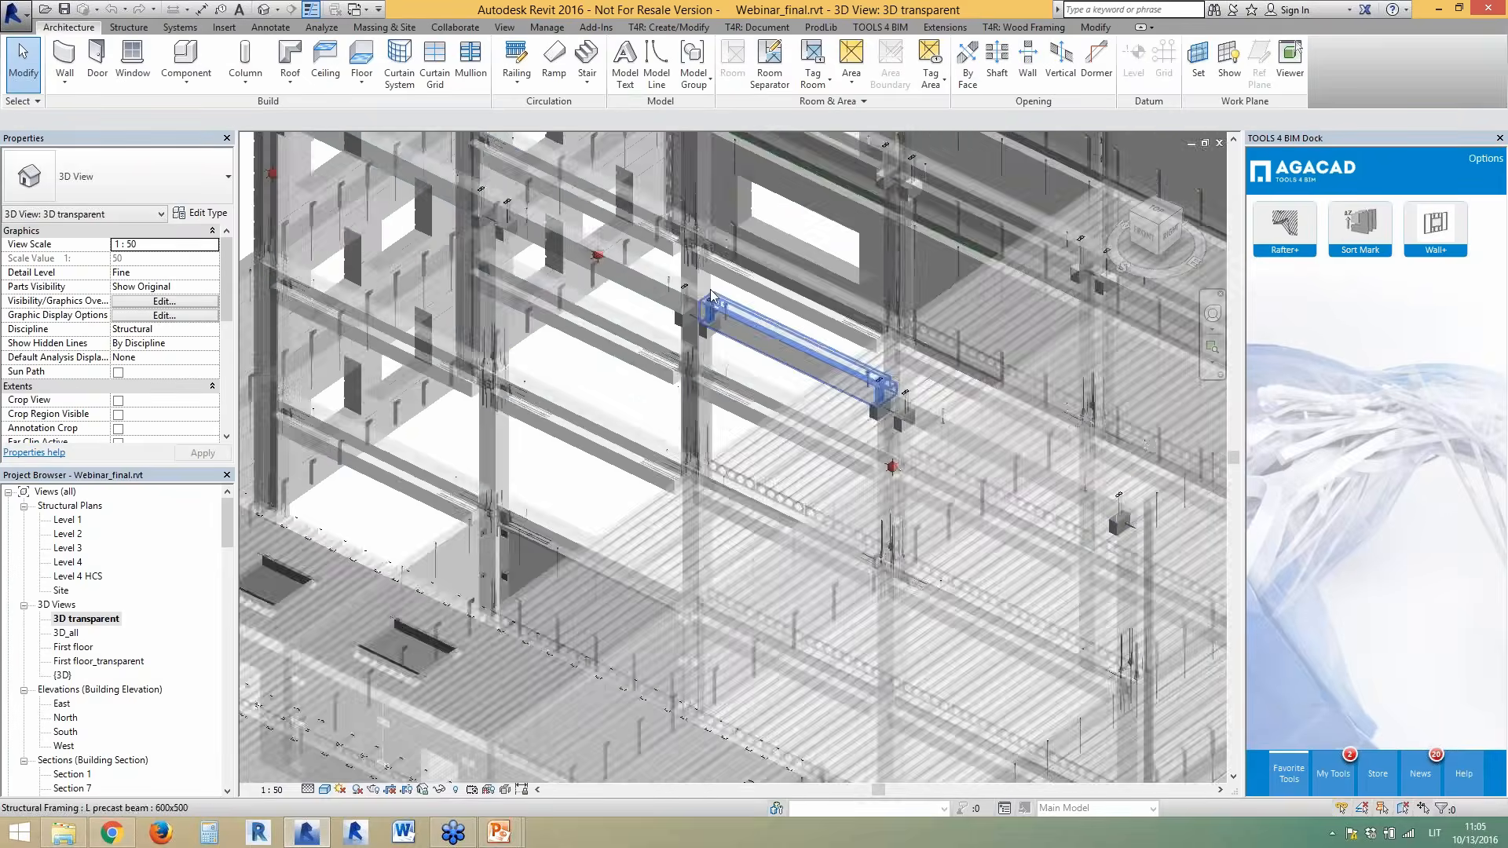
scroll(710, 373, "down", 5)
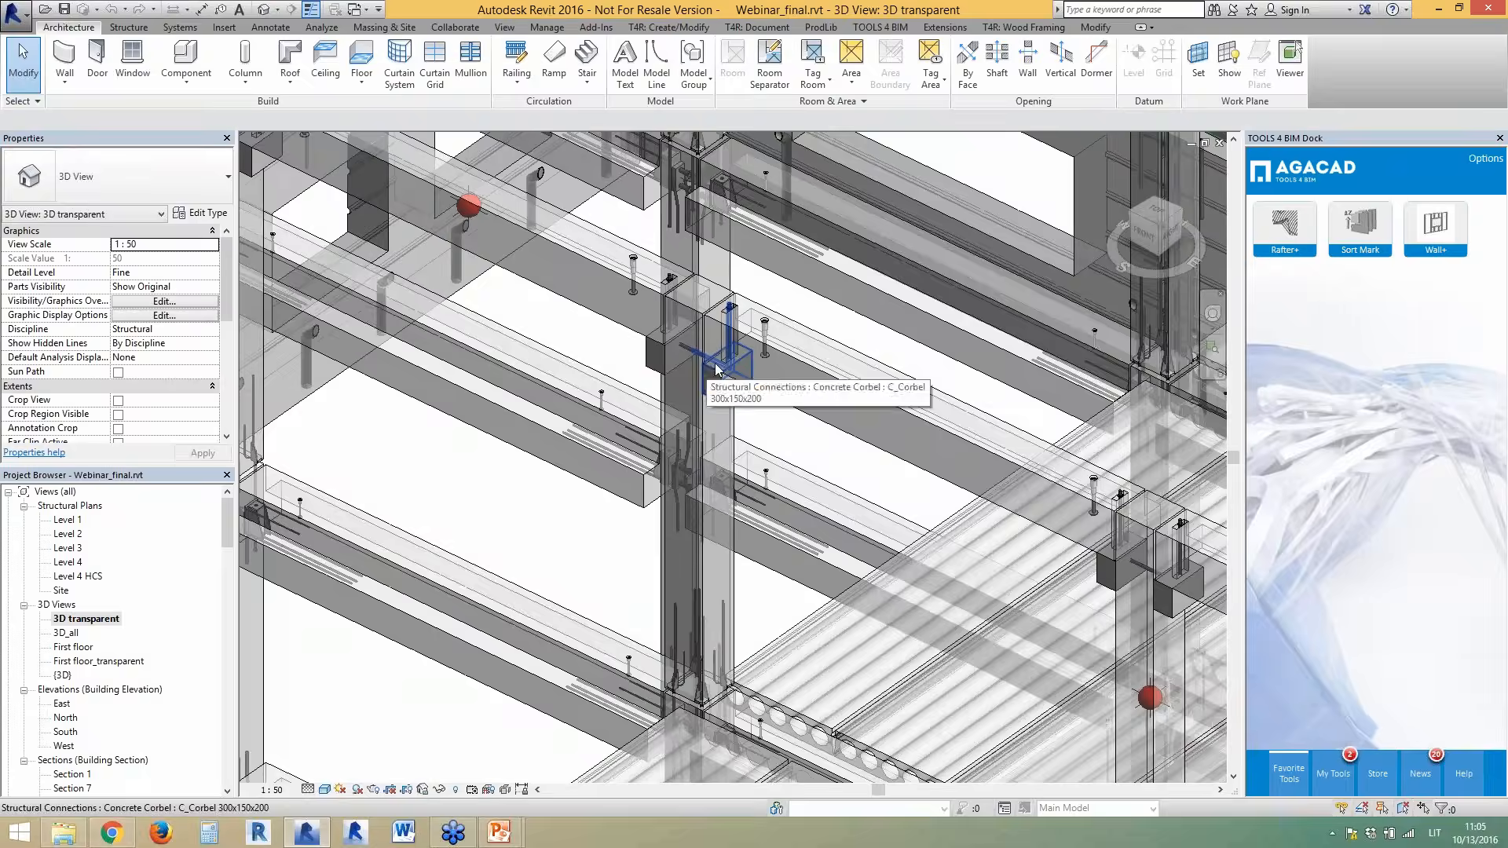
scroll(760, 351, "down", 4)
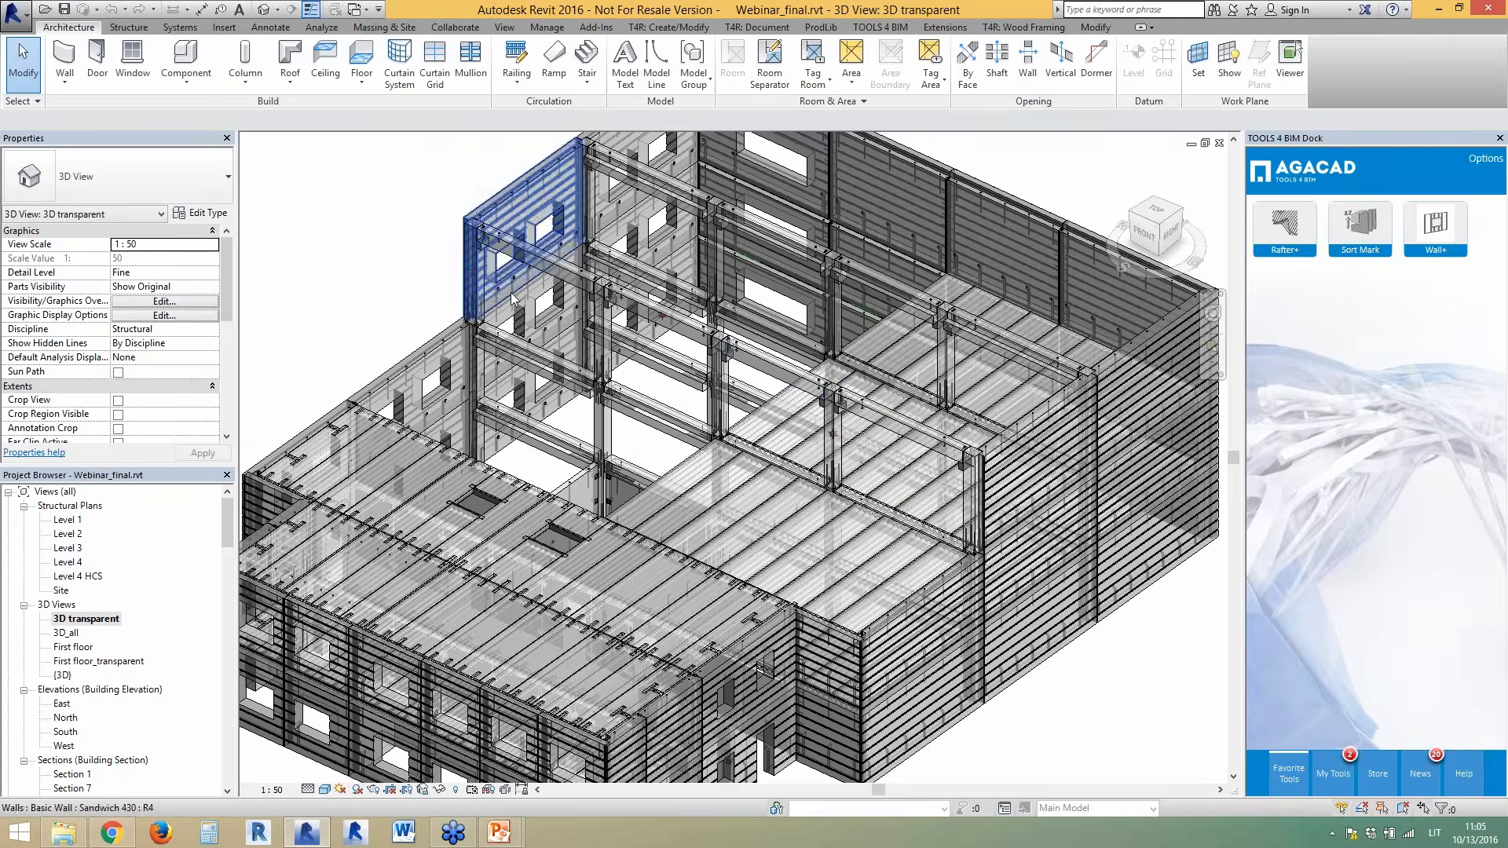
key("ctrl+Tab")
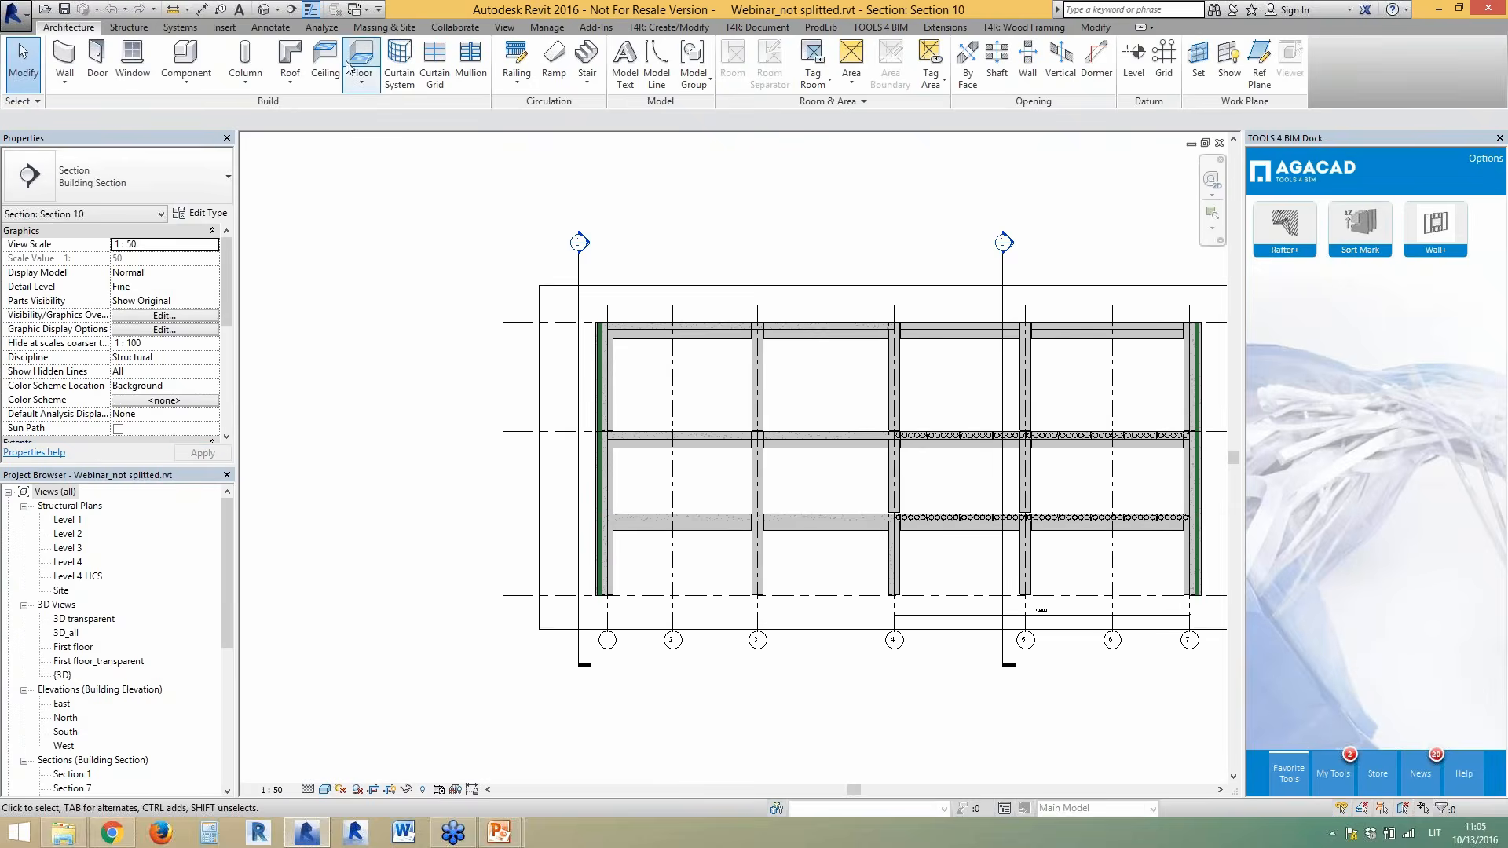
- Open the default {3D} view and orbit toward the building's right side
left_click(264, 9)
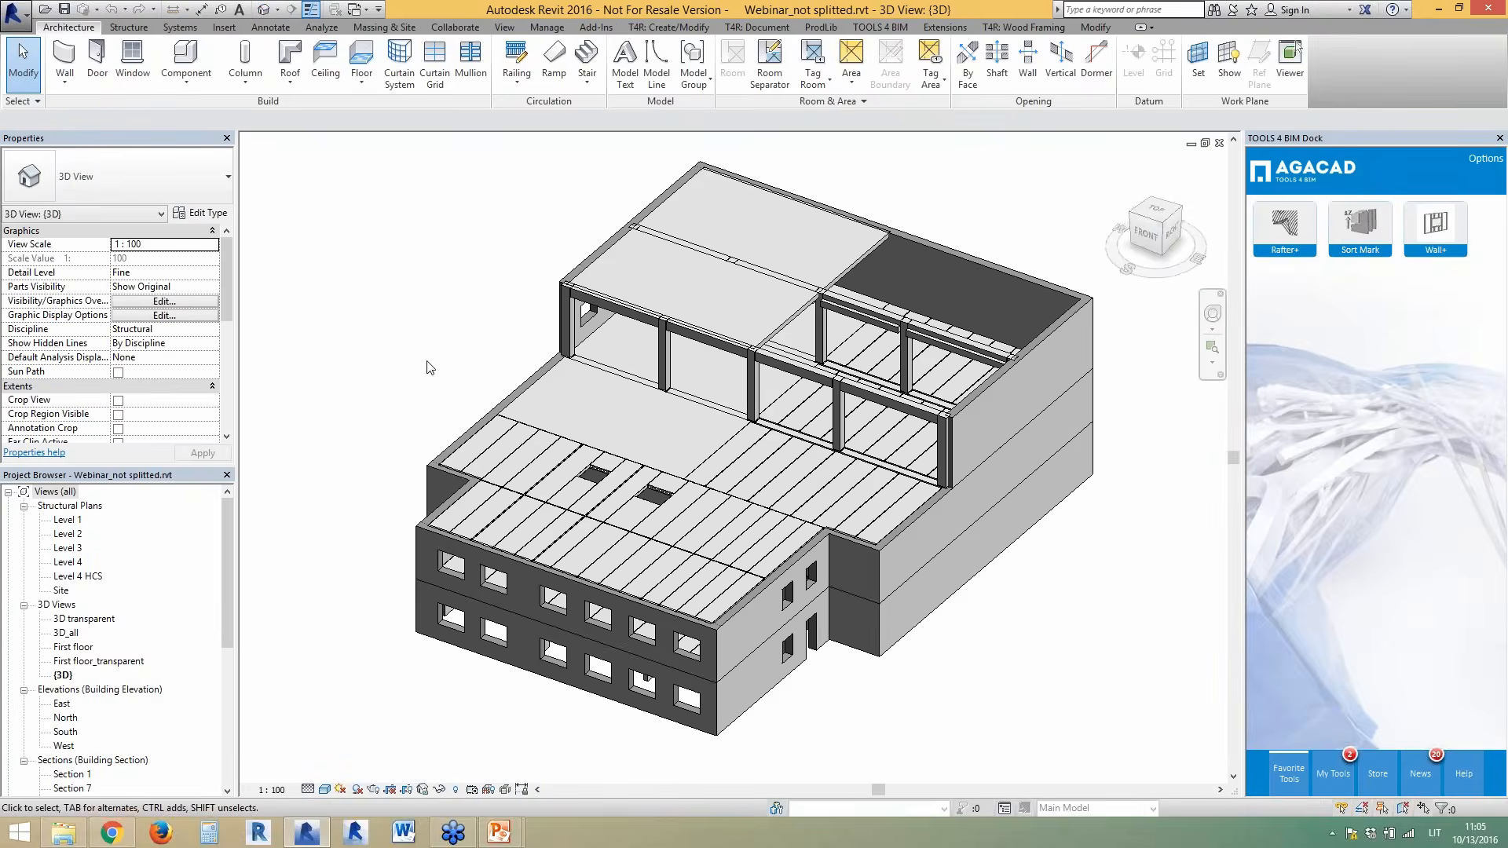
middle_click_drag(924, 555, 896, 558, "shift")
middle_click_drag(1034, 562, 1032, 535, "shift")
scroll(833, 412, "up", 5)
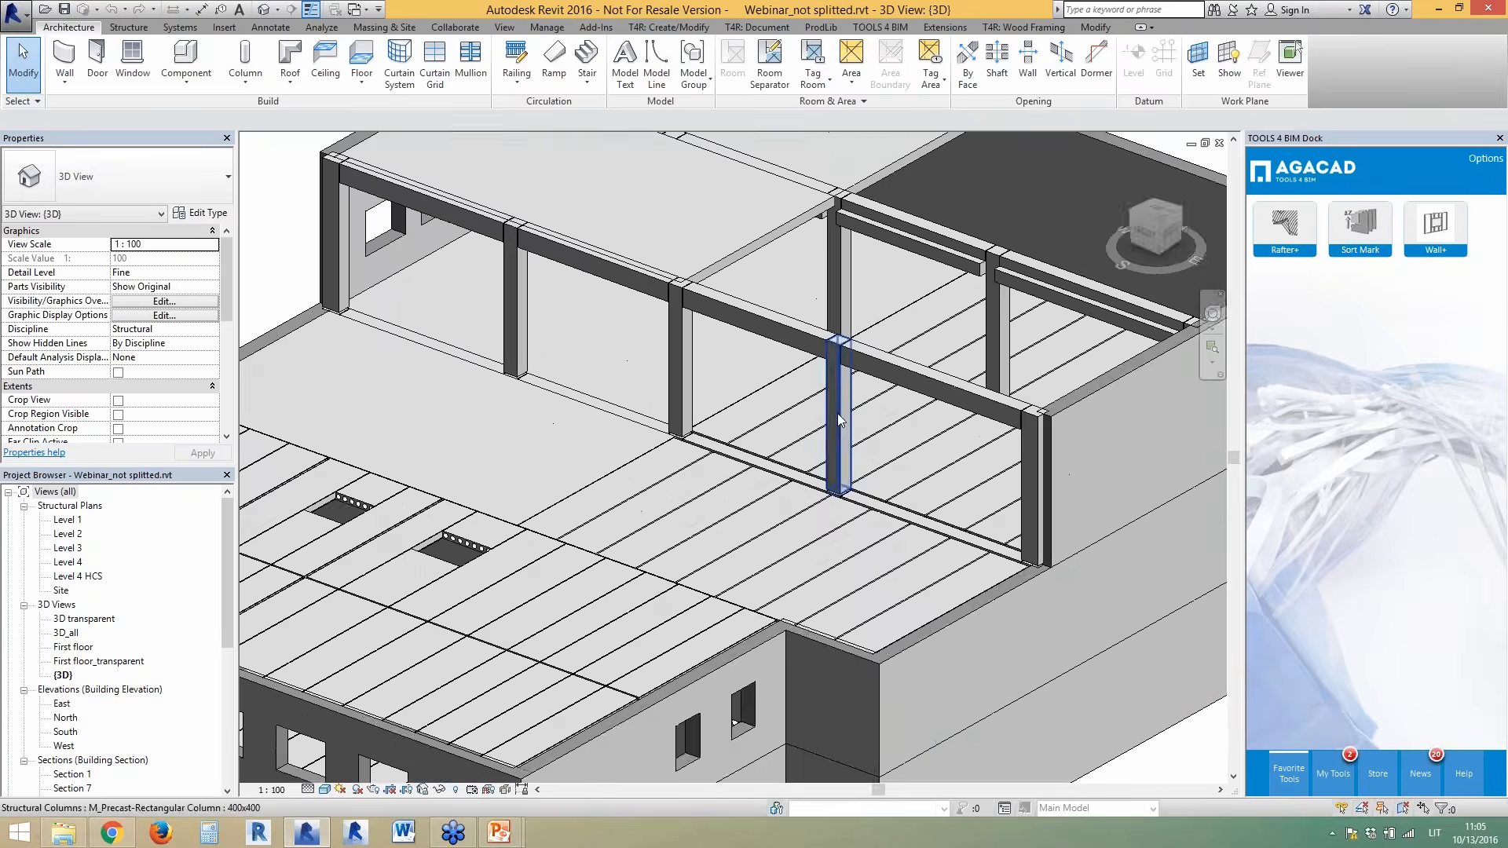
- Inspect a column, two precast beams and the right outer wall, then clear the selection
left_click(837, 413)
left_click(872, 395)
left_click(756, 318)
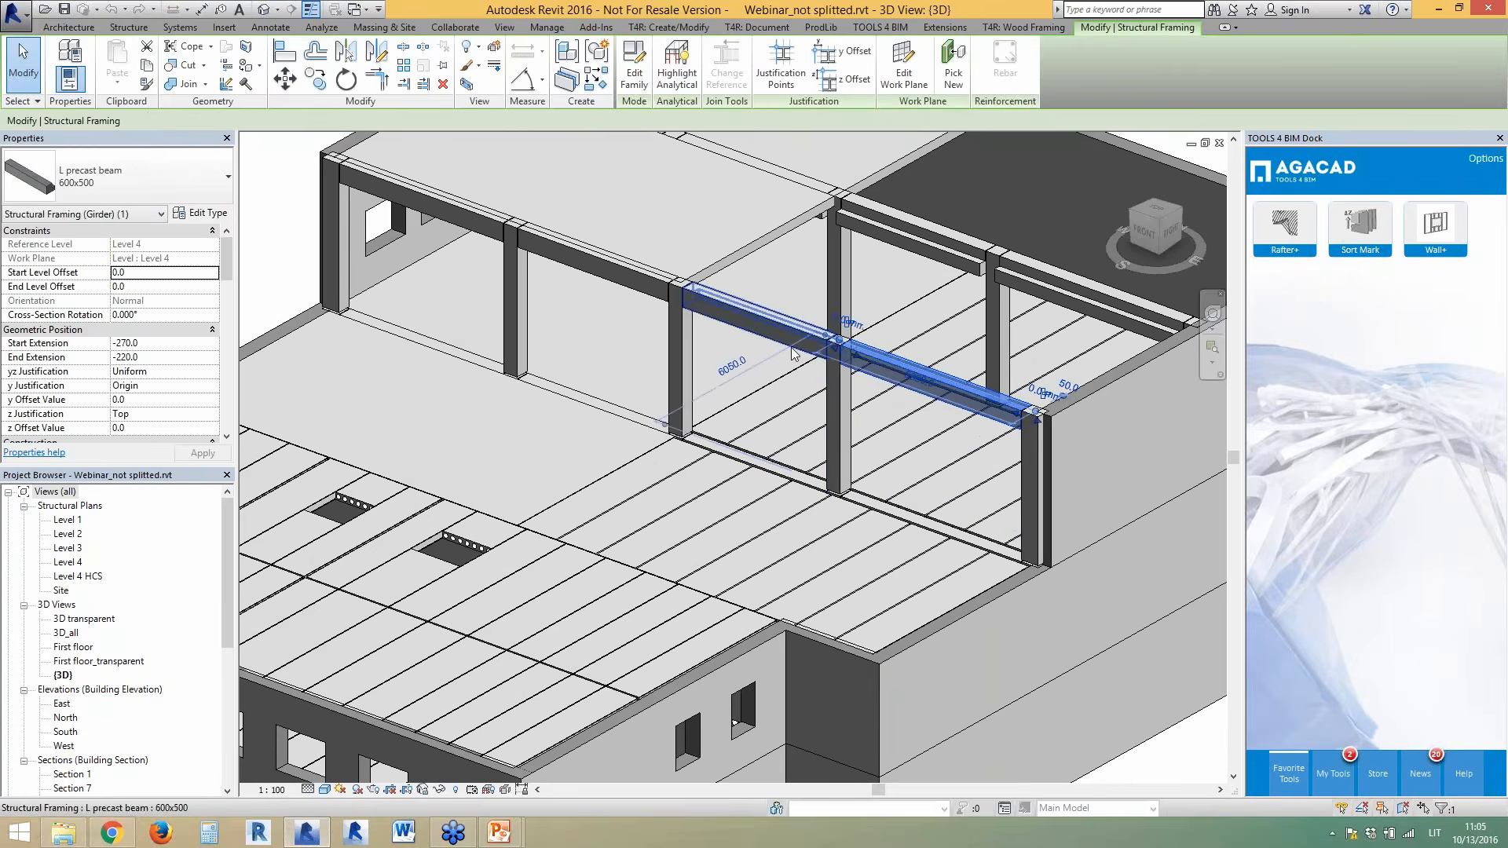
middle_click_drag(942, 524, 982, 558, "shift")
key("Escape")
scroll(941, 475, "down", 4)
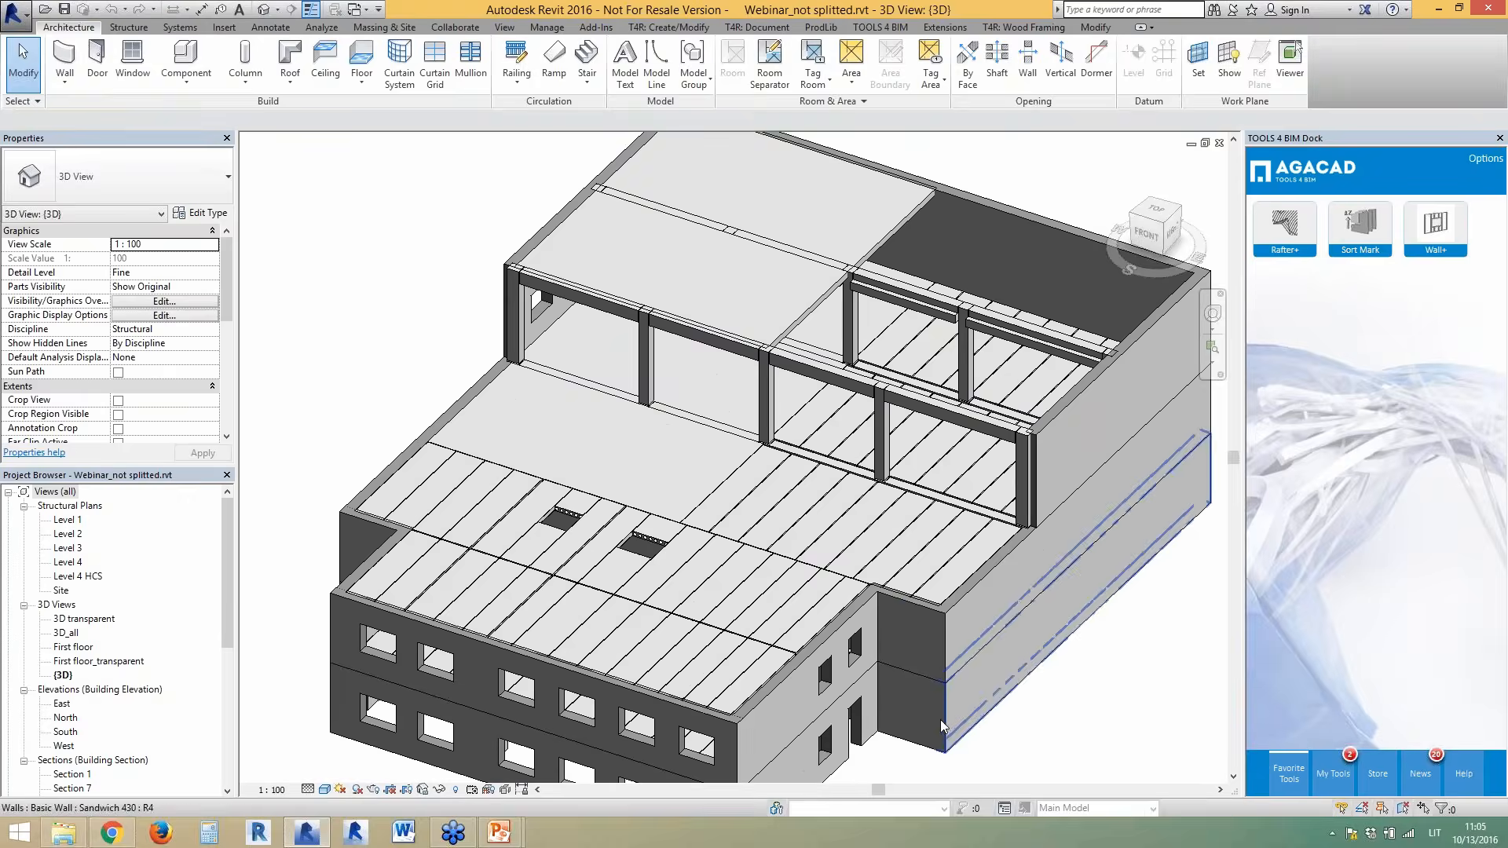
left_click(944, 718)
middle_click_drag(944, 718, 966, 694, "shift")
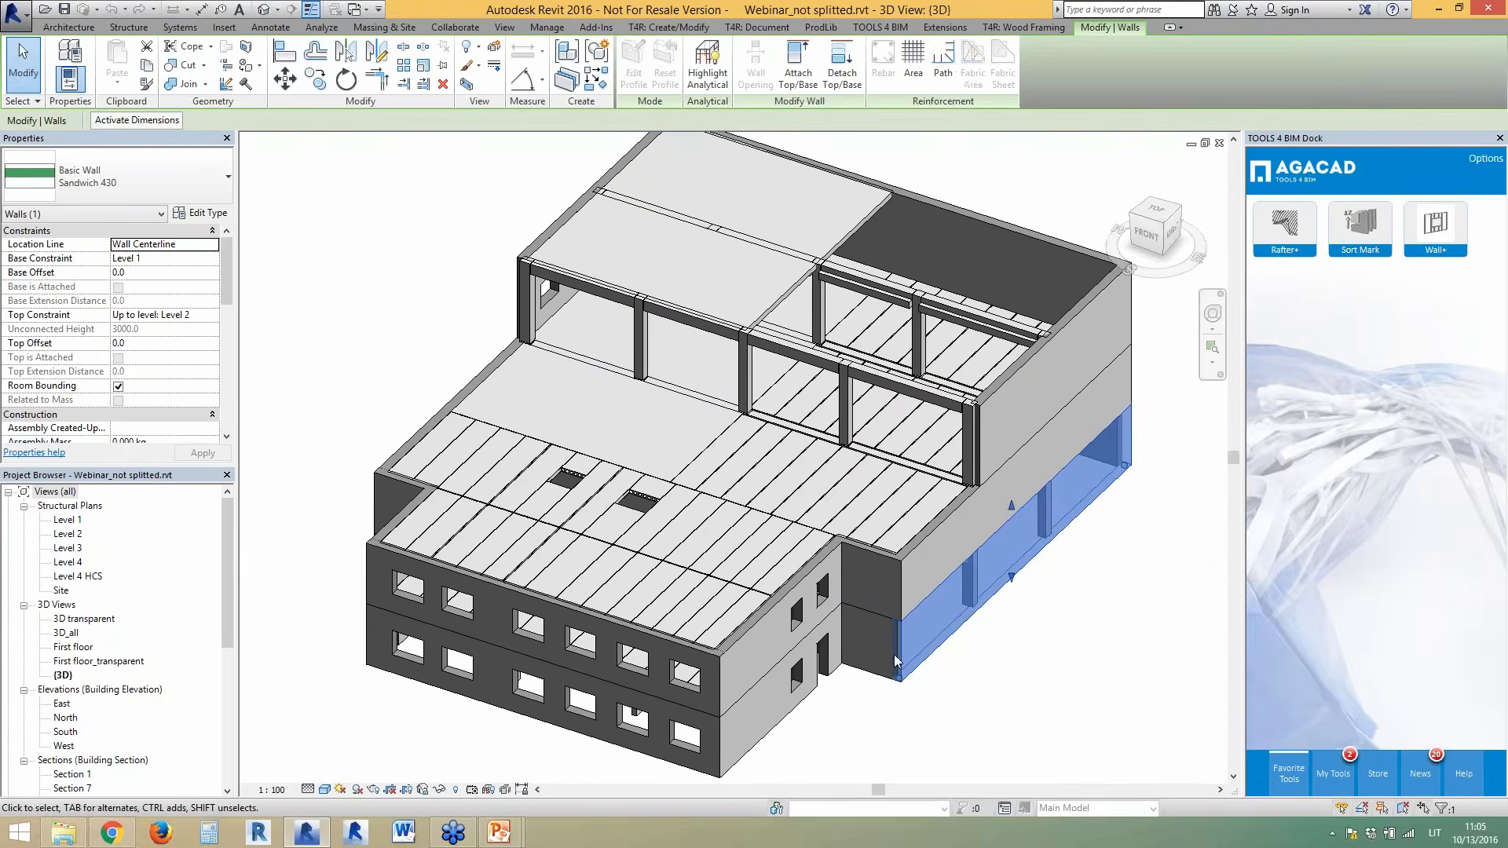
key("Escape")
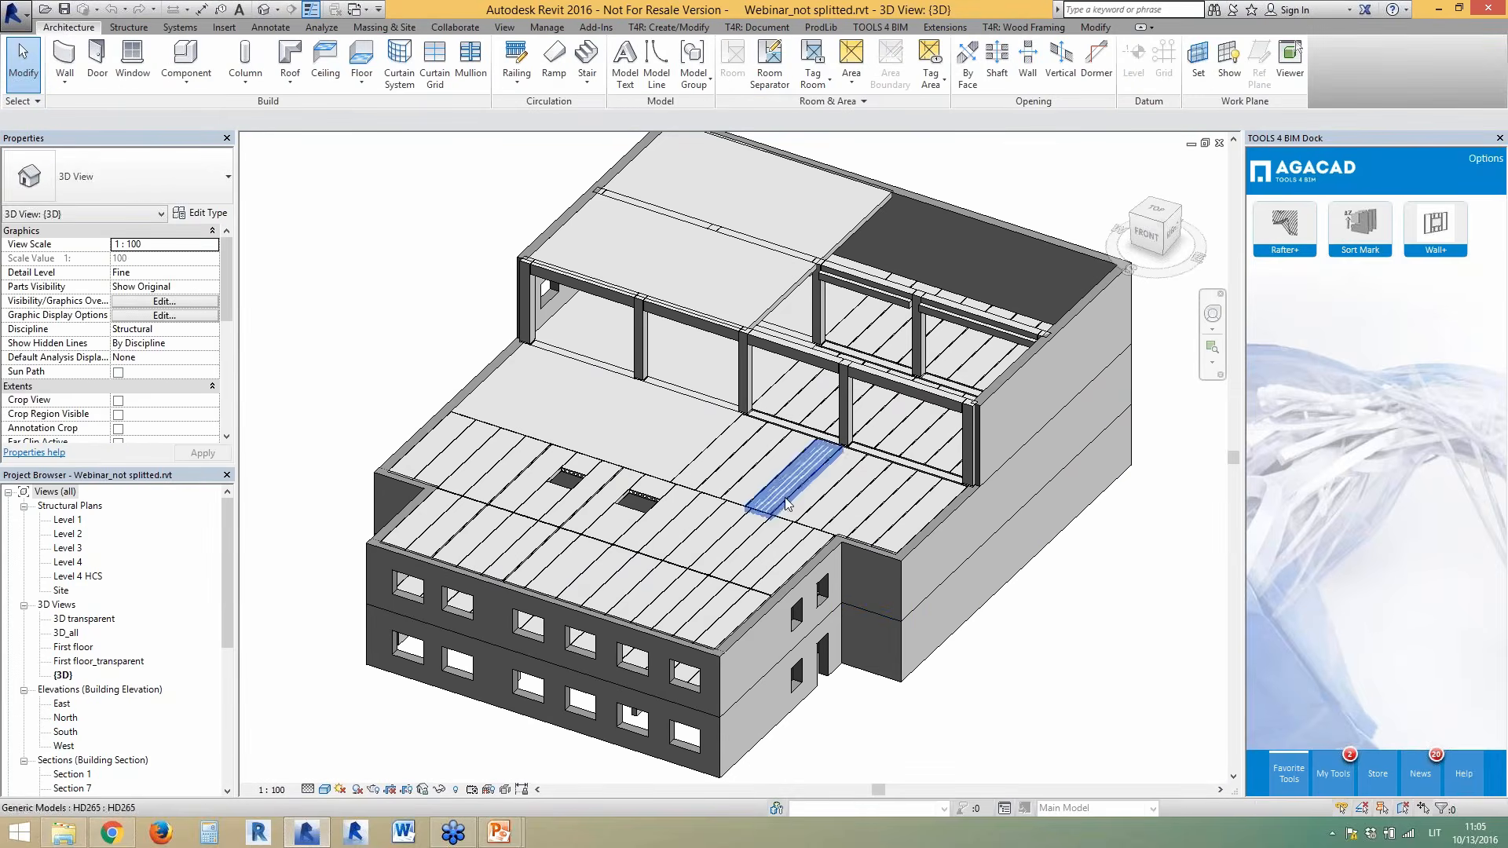
- Open Structural Plans > Level 1 from the Project Browser
double_click(67, 520)
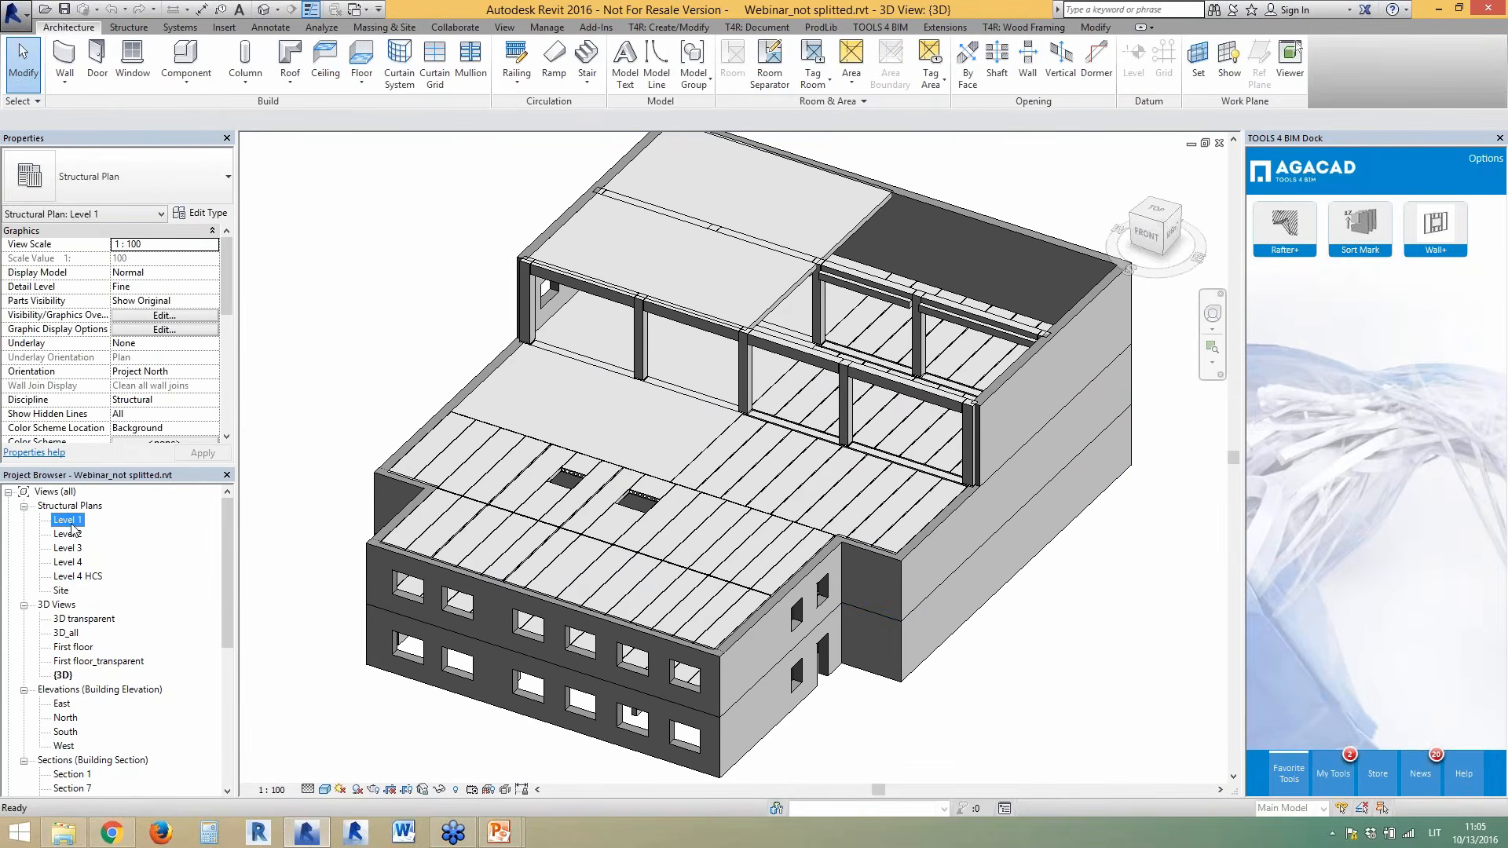
scroll(838, 364, "up", 3)
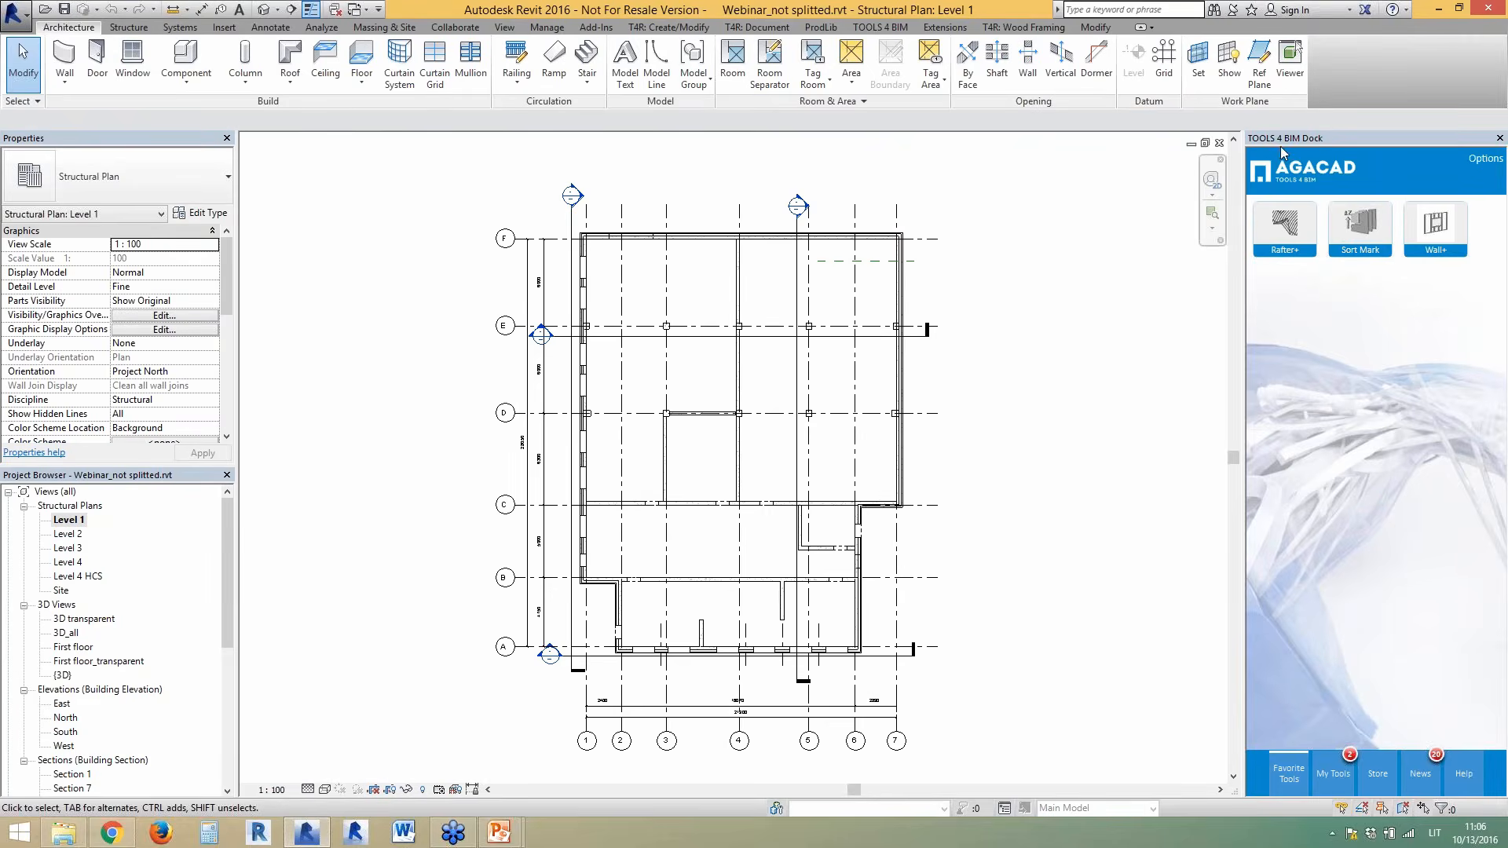
- Browse the Tools 4 BIM Store, then show Sort Mark and toggle its ribbon visibility on and off
left_click(1375, 775)
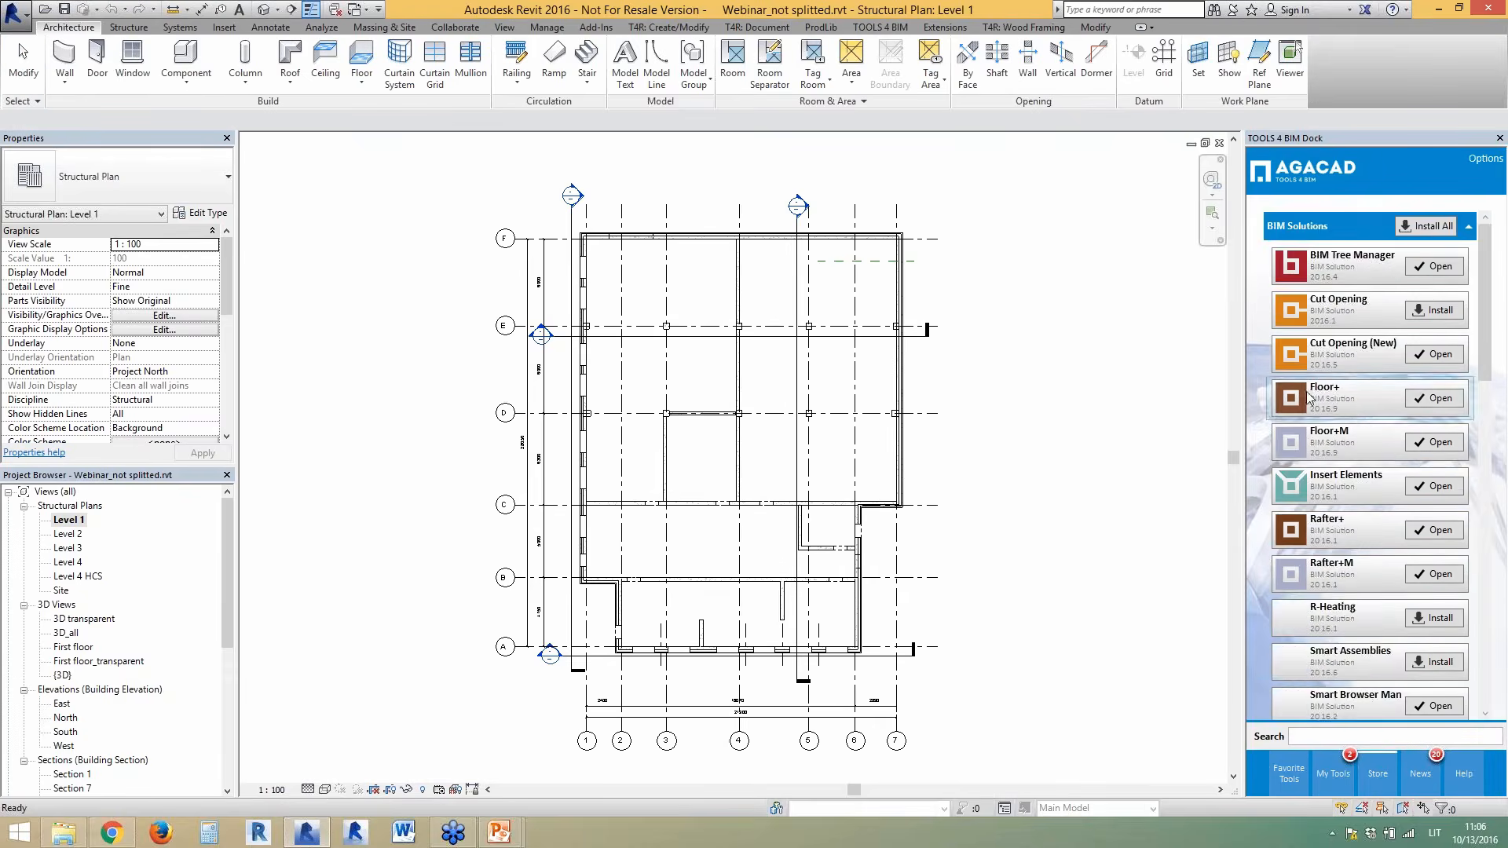
scroll(1488, 355, "down", 8)
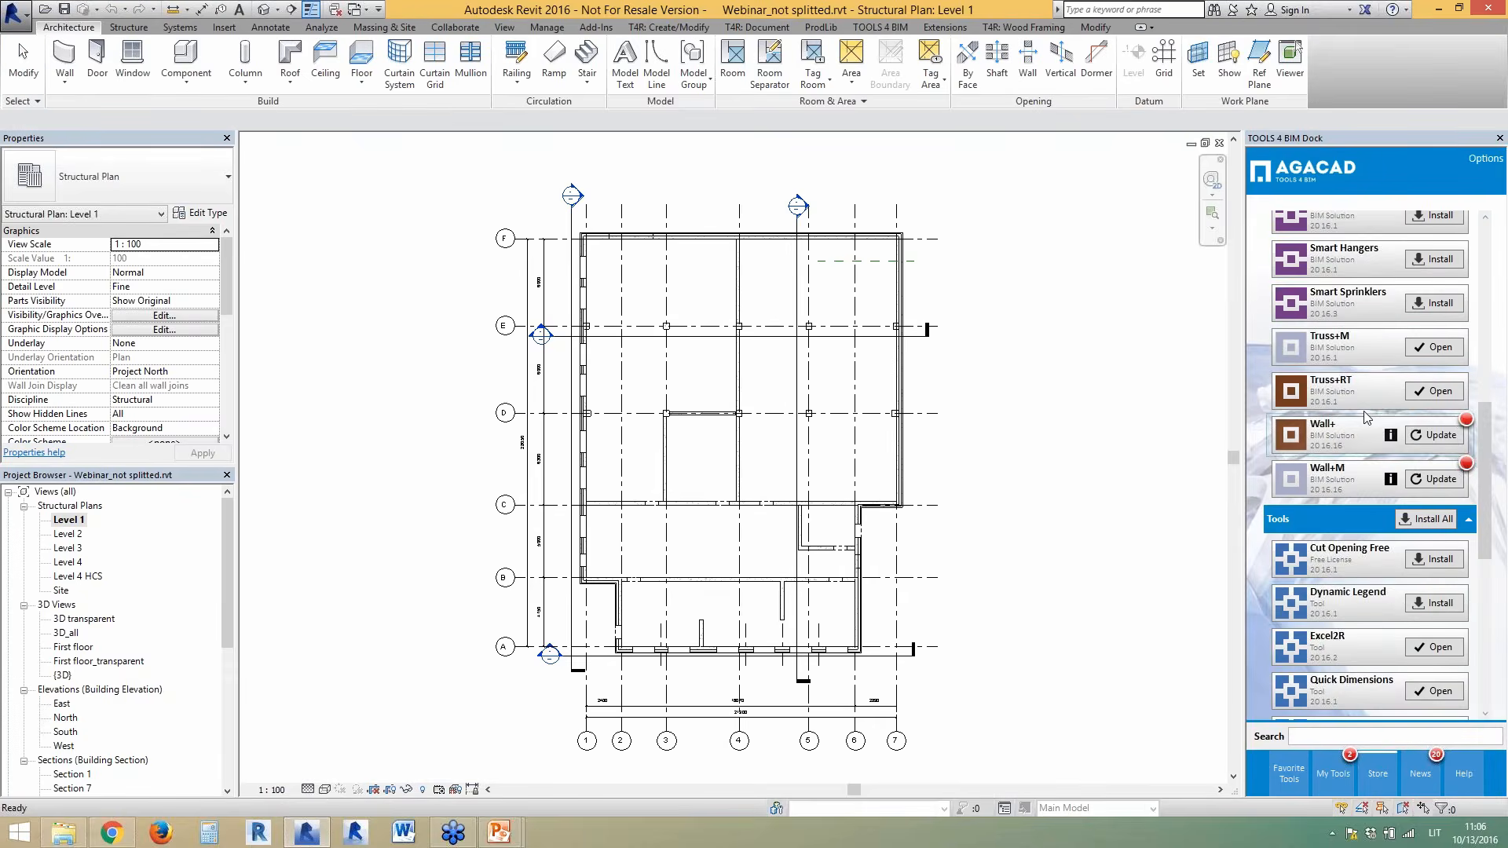
left_click(1302, 770)
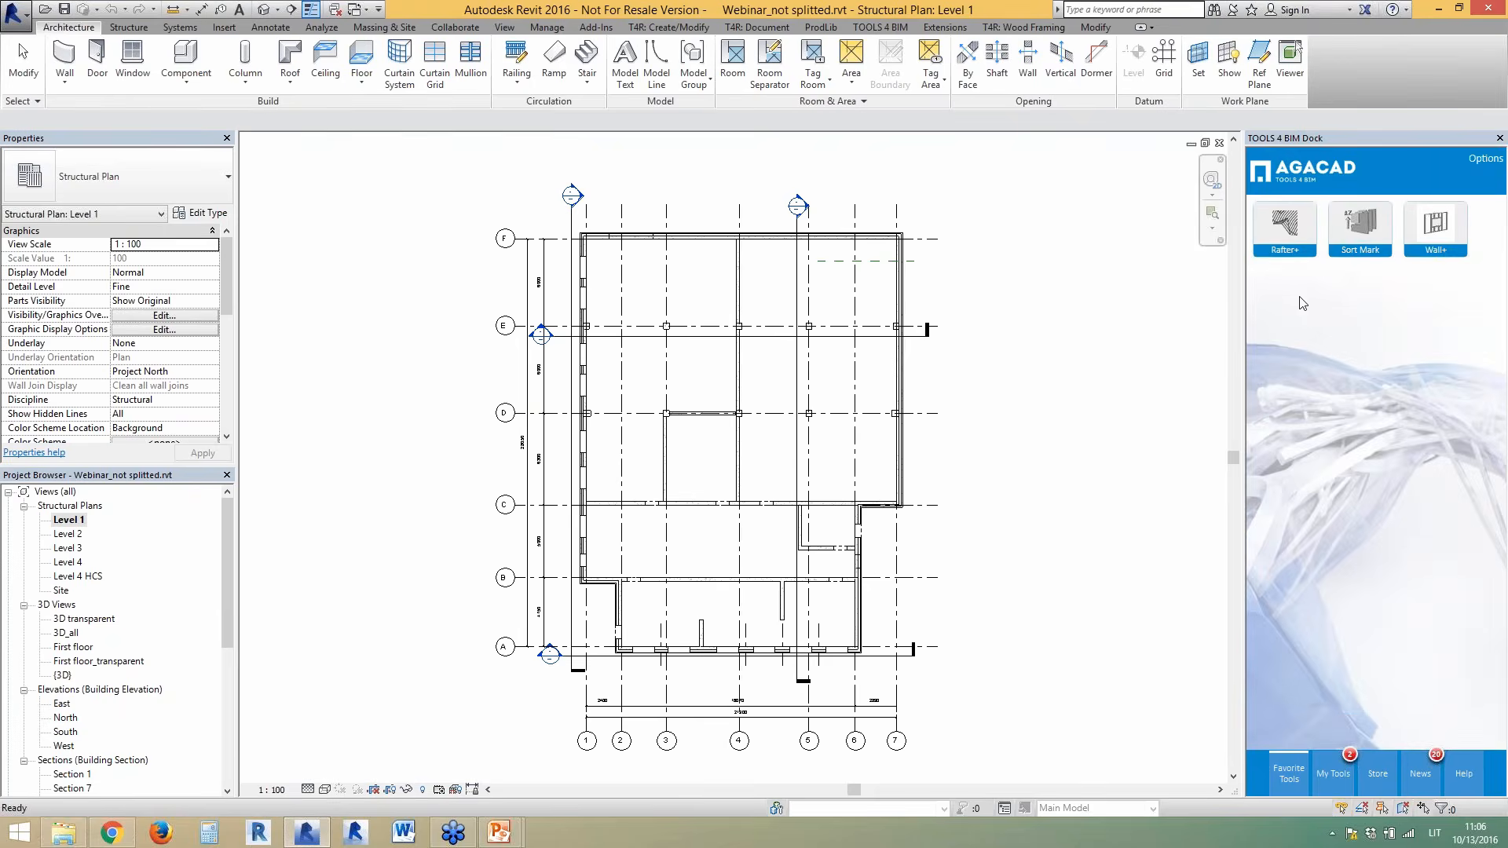
left_click(1343, 232)
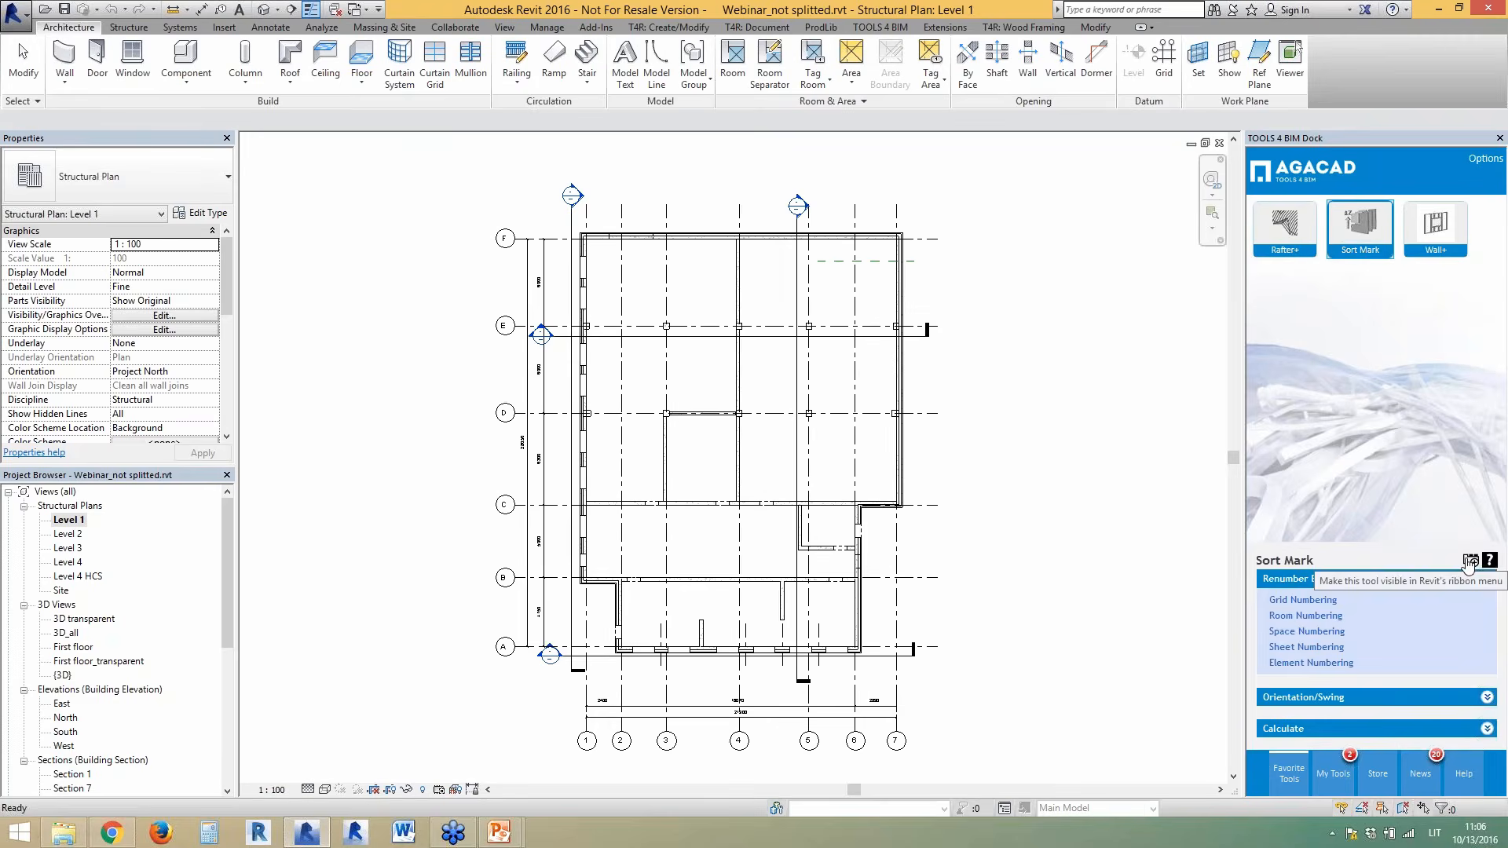
left_click(1468, 563)
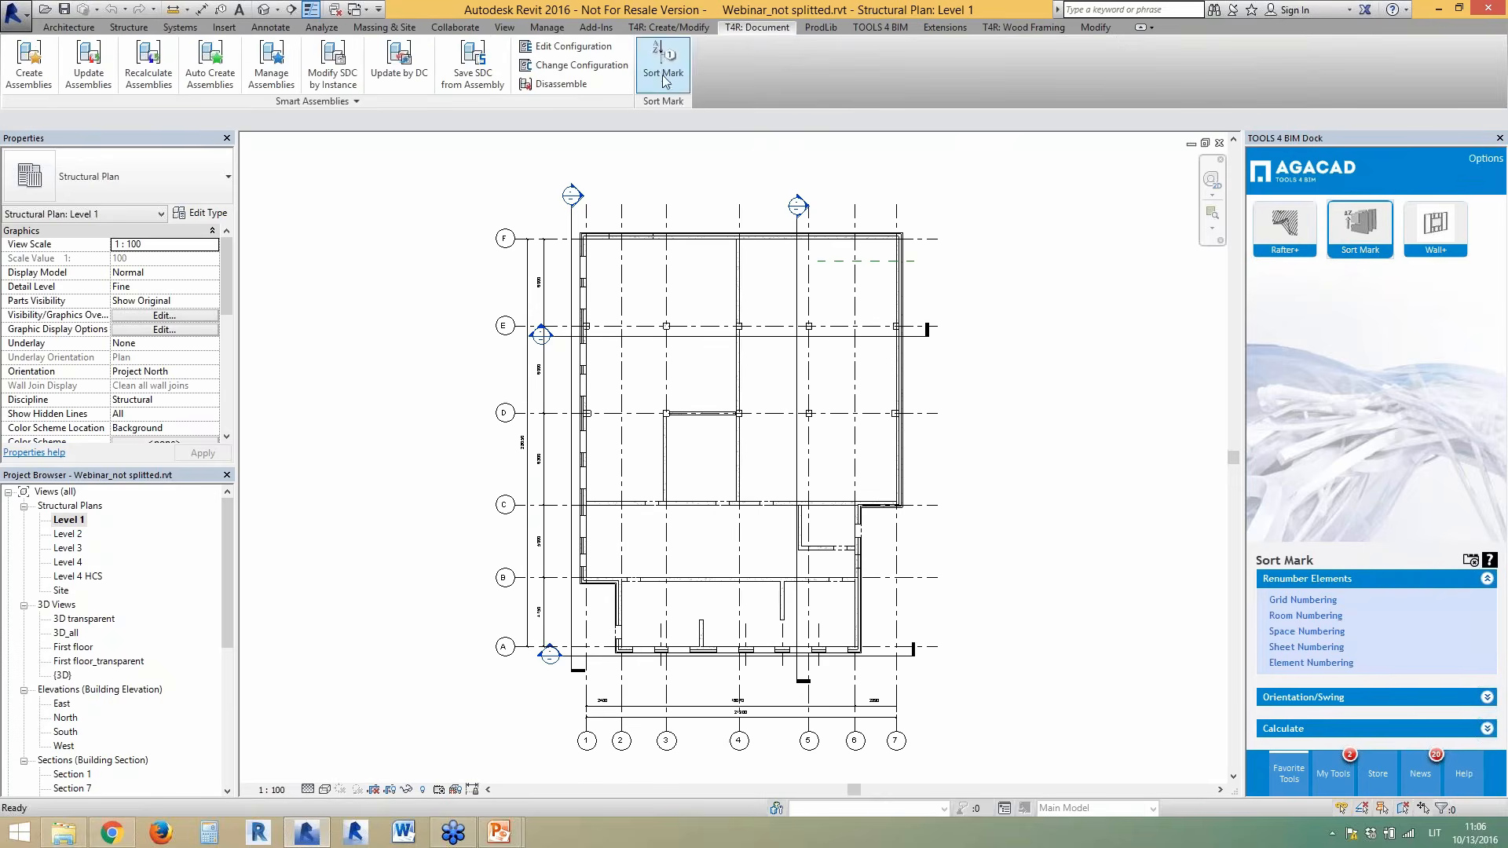
left_click(1468, 562)
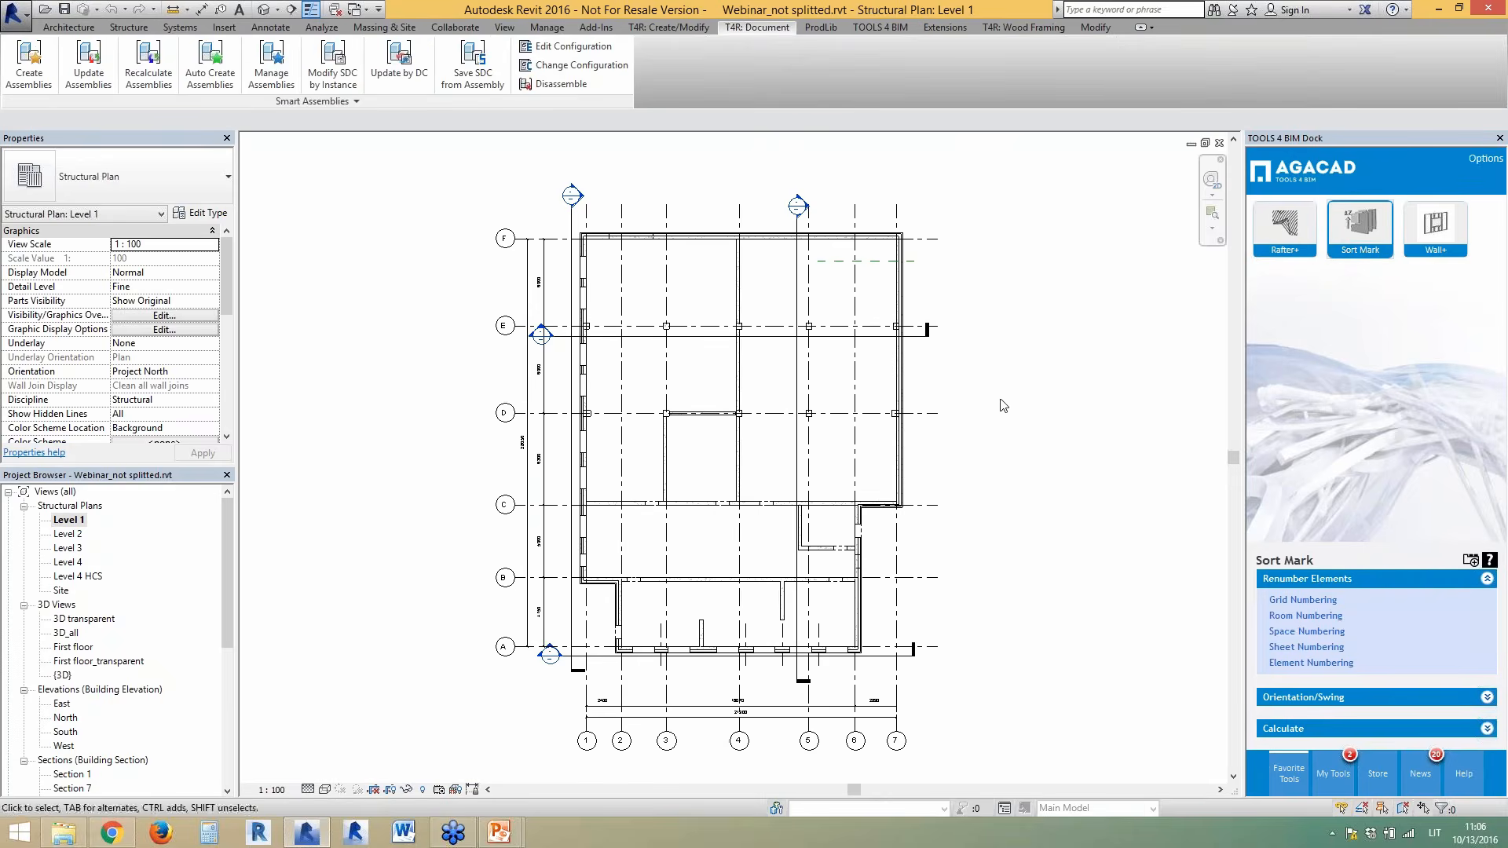
- Switch between Smart Details and Smart Assemblies tool sets and float the Smart Walls panel
left_click(669, 28)
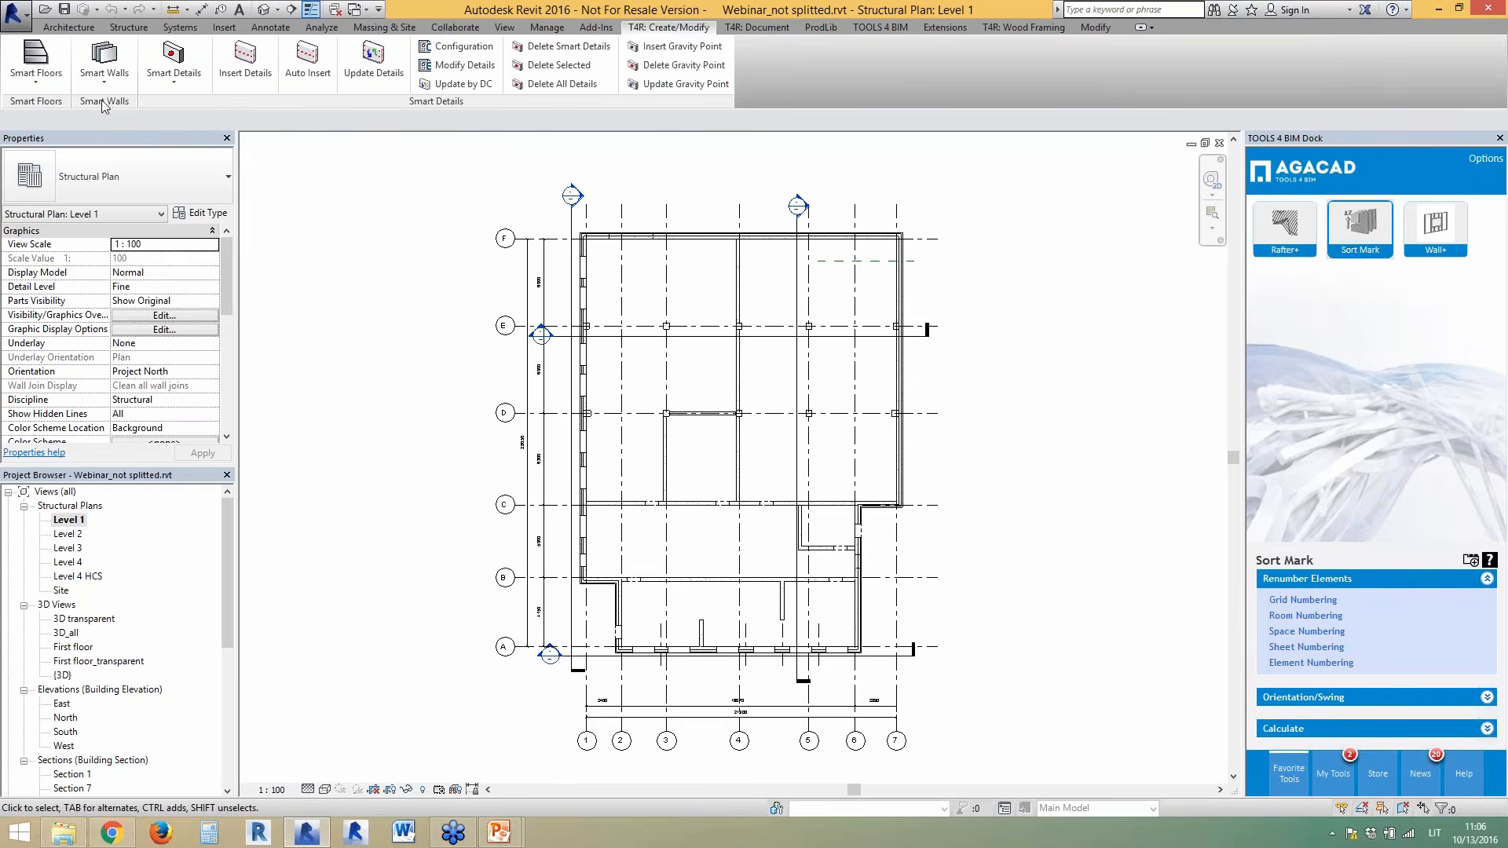
left_click(767, 35)
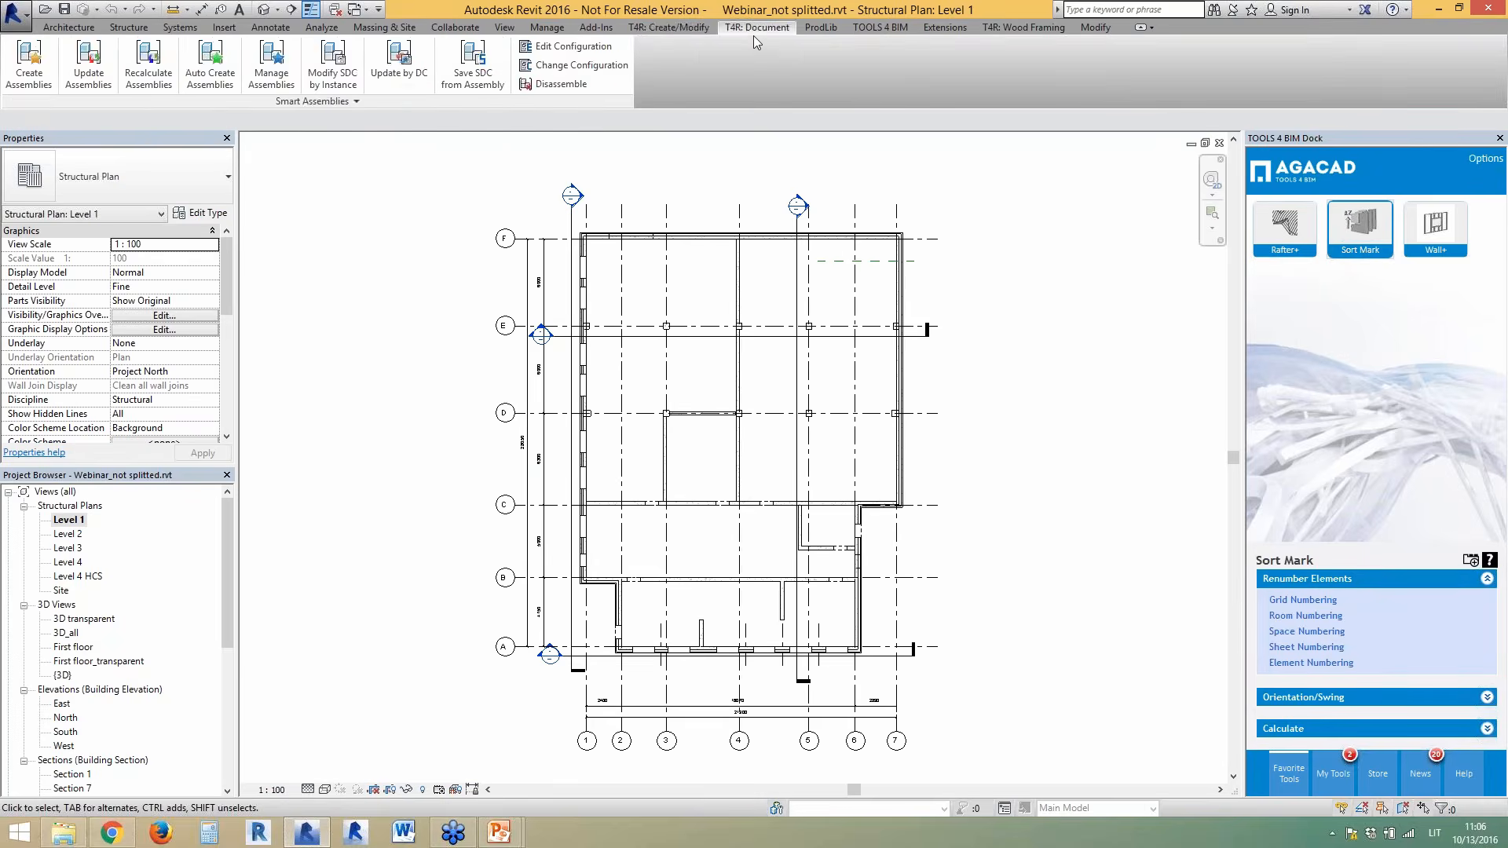
left_click(697, 29)
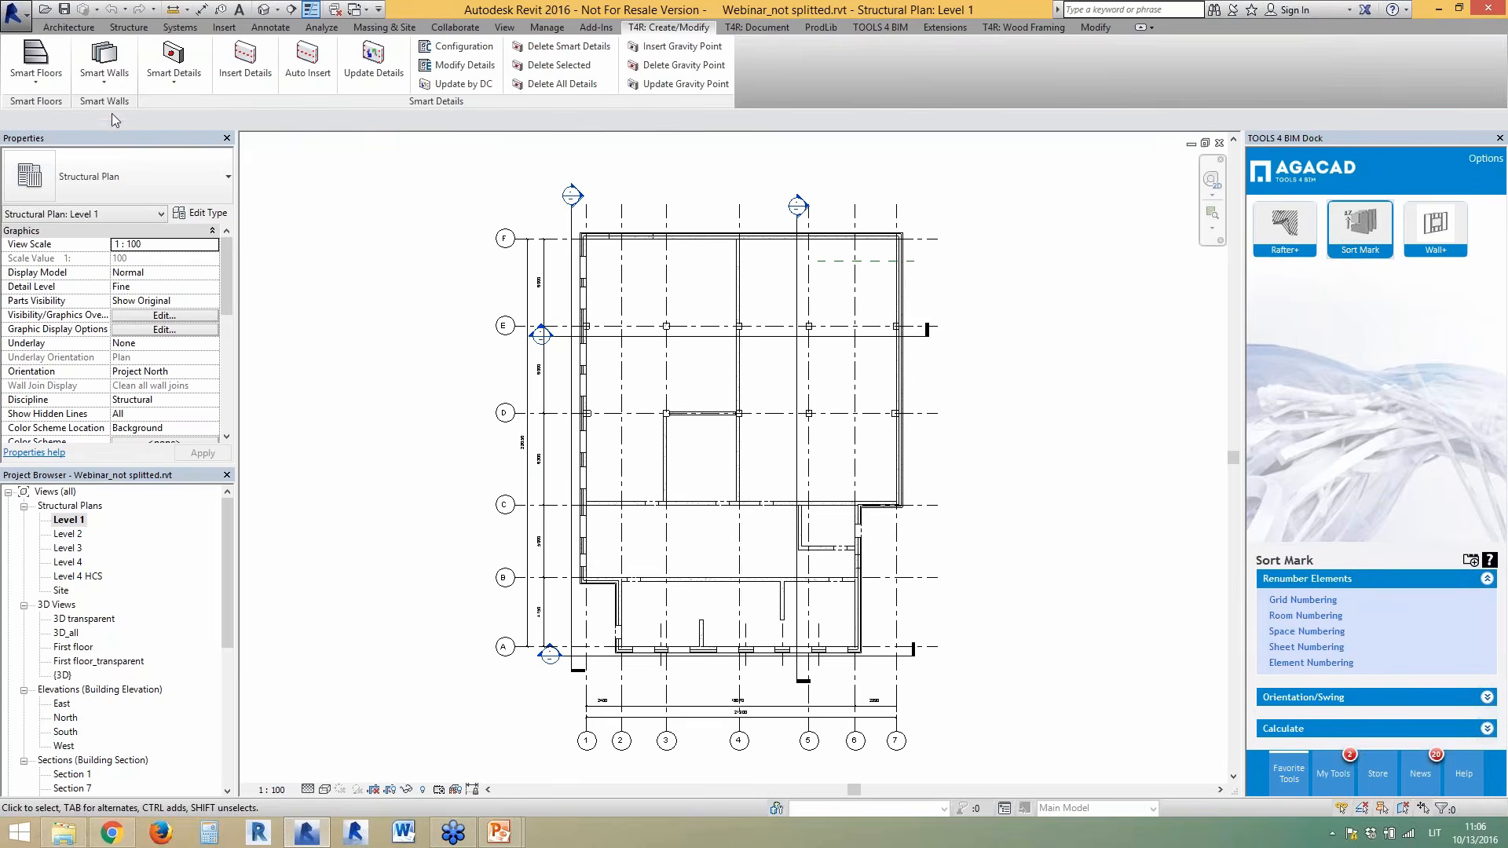
left_click_drag(114, 101, 421, 271)
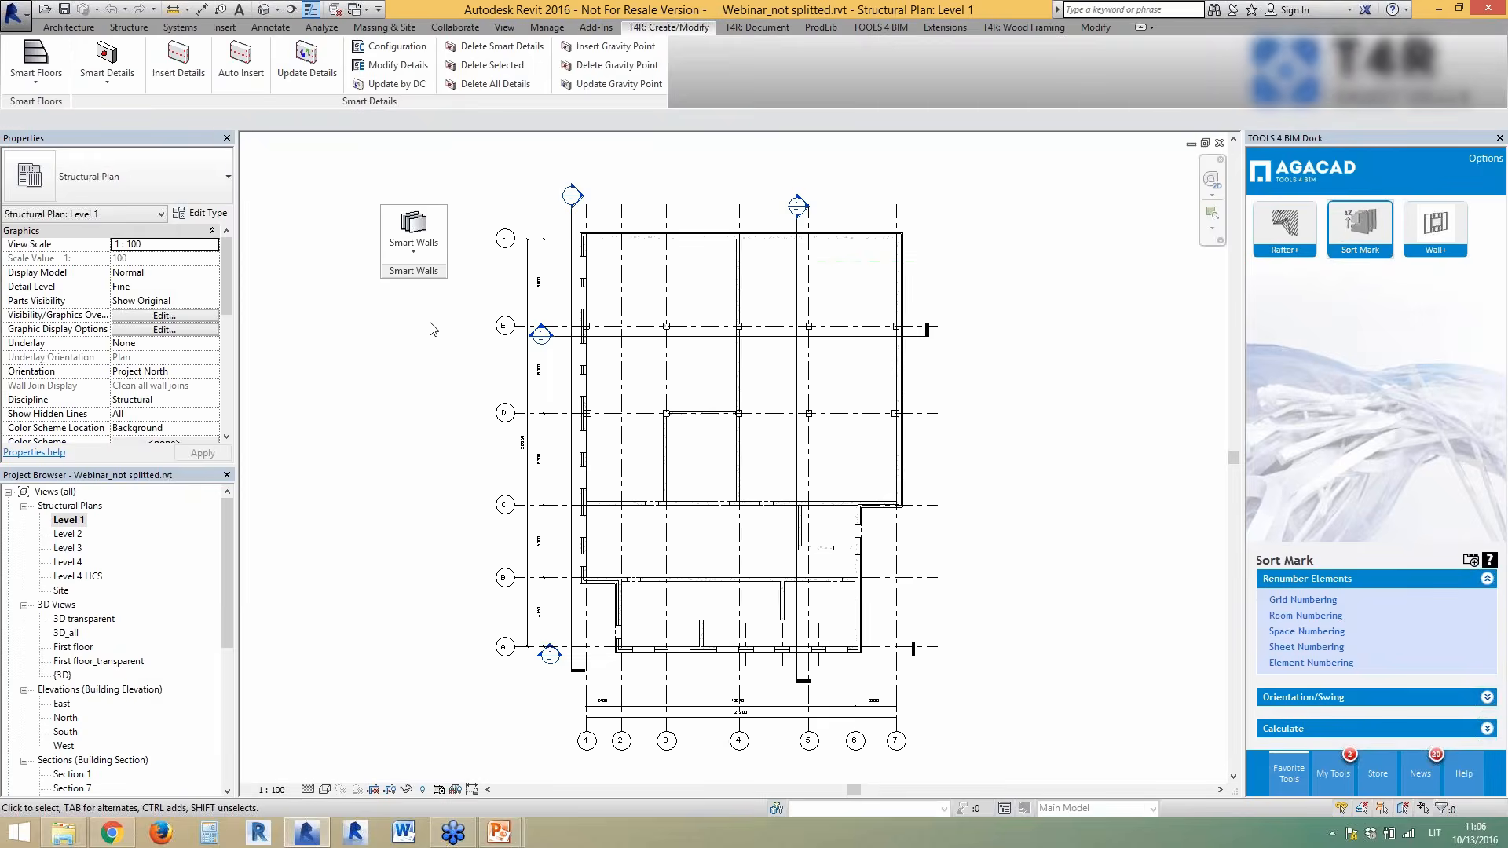
scroll(717, 700, "up", 3)
scroll(716, 677, "up", 2)
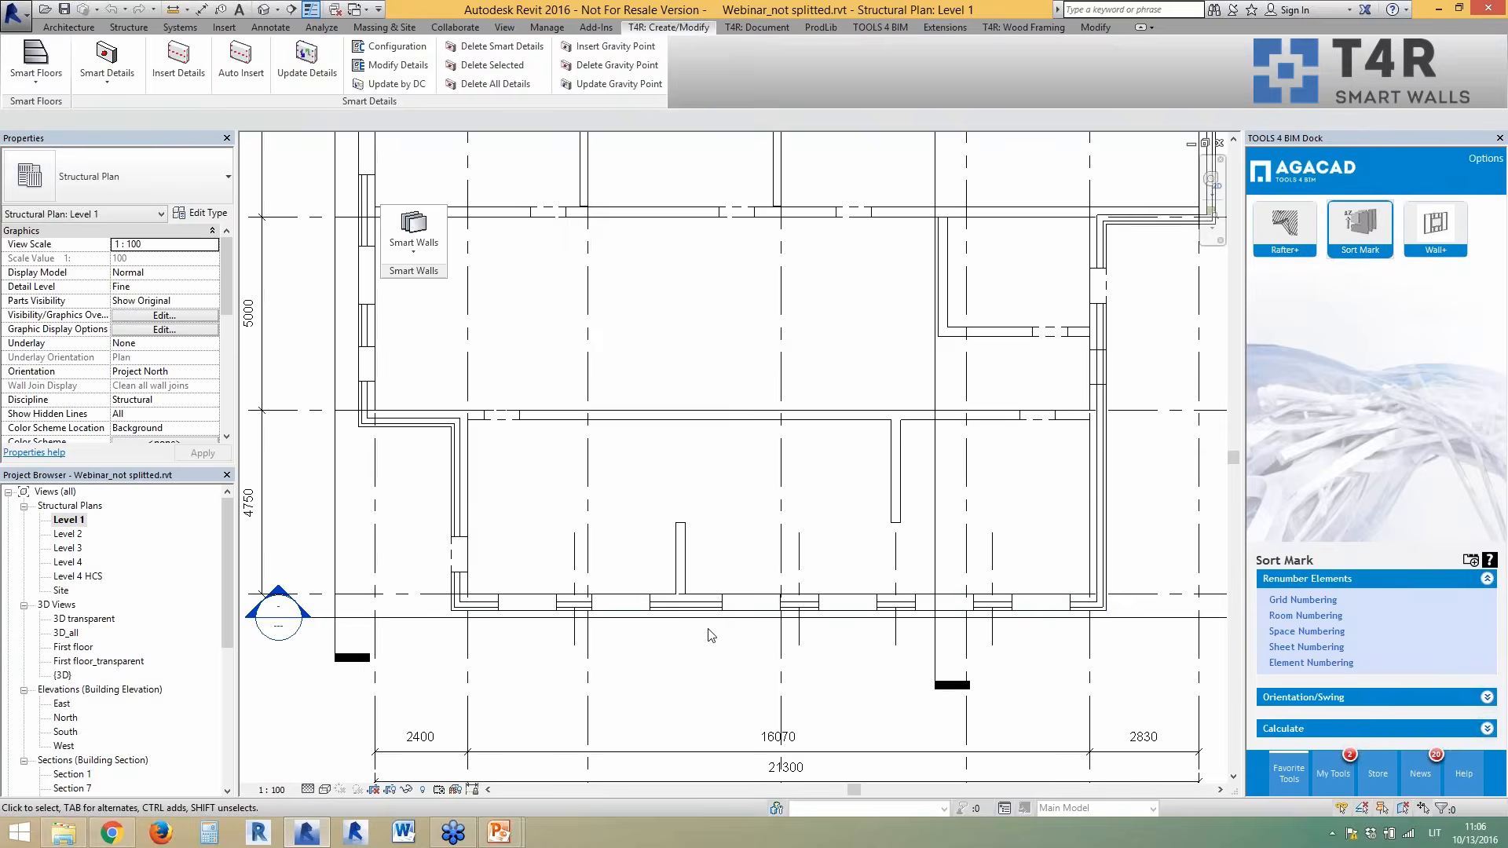
- Open Smart Walls > Modify/Calculate Parameters and enlarge the 32-wall table
left_click(463, 502)
left_click(512, 524)
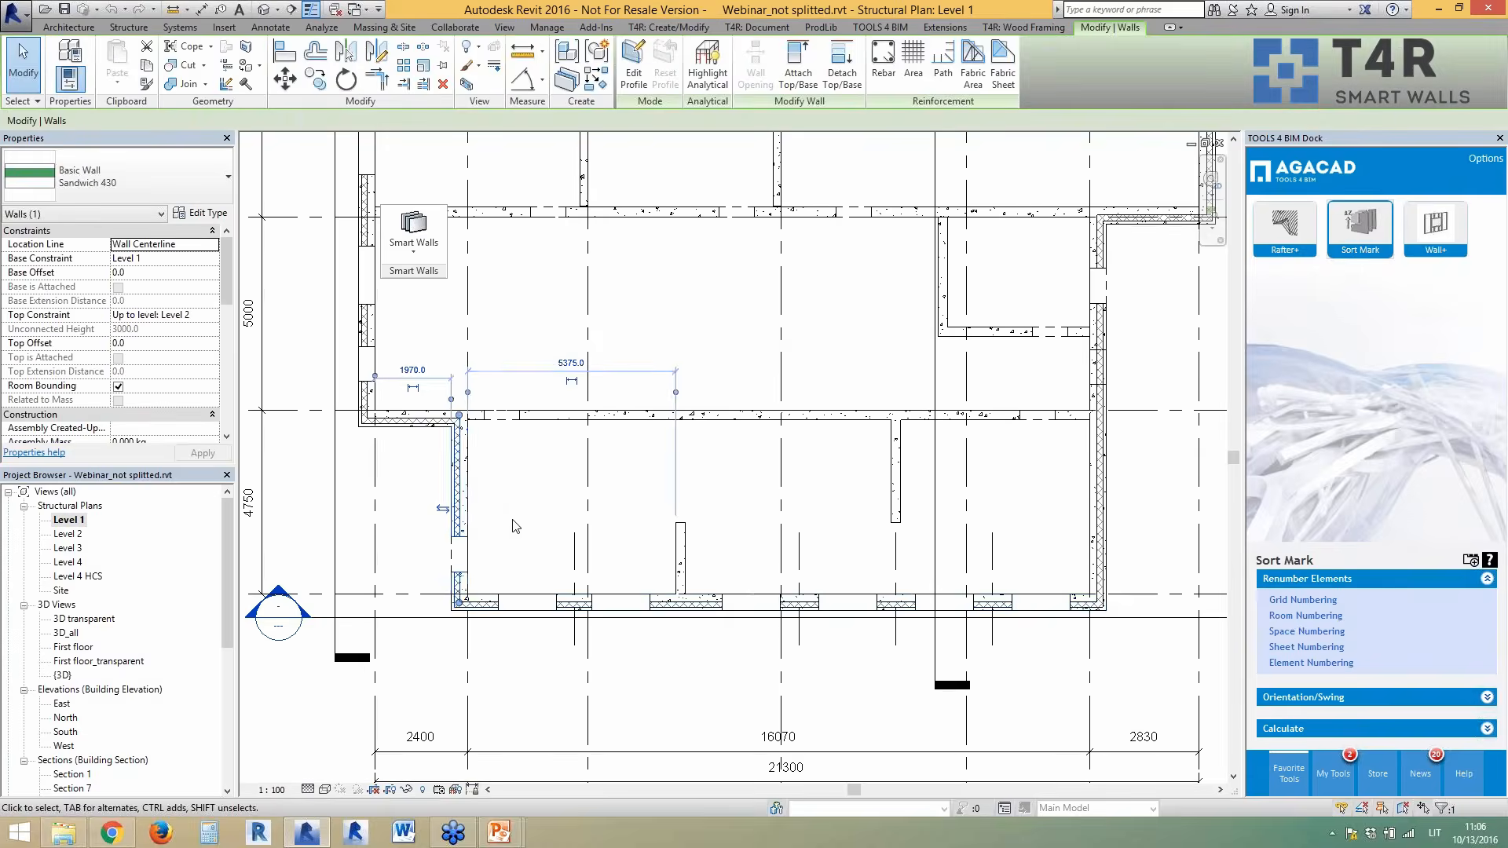
scroll(563, 565, "down", 1)
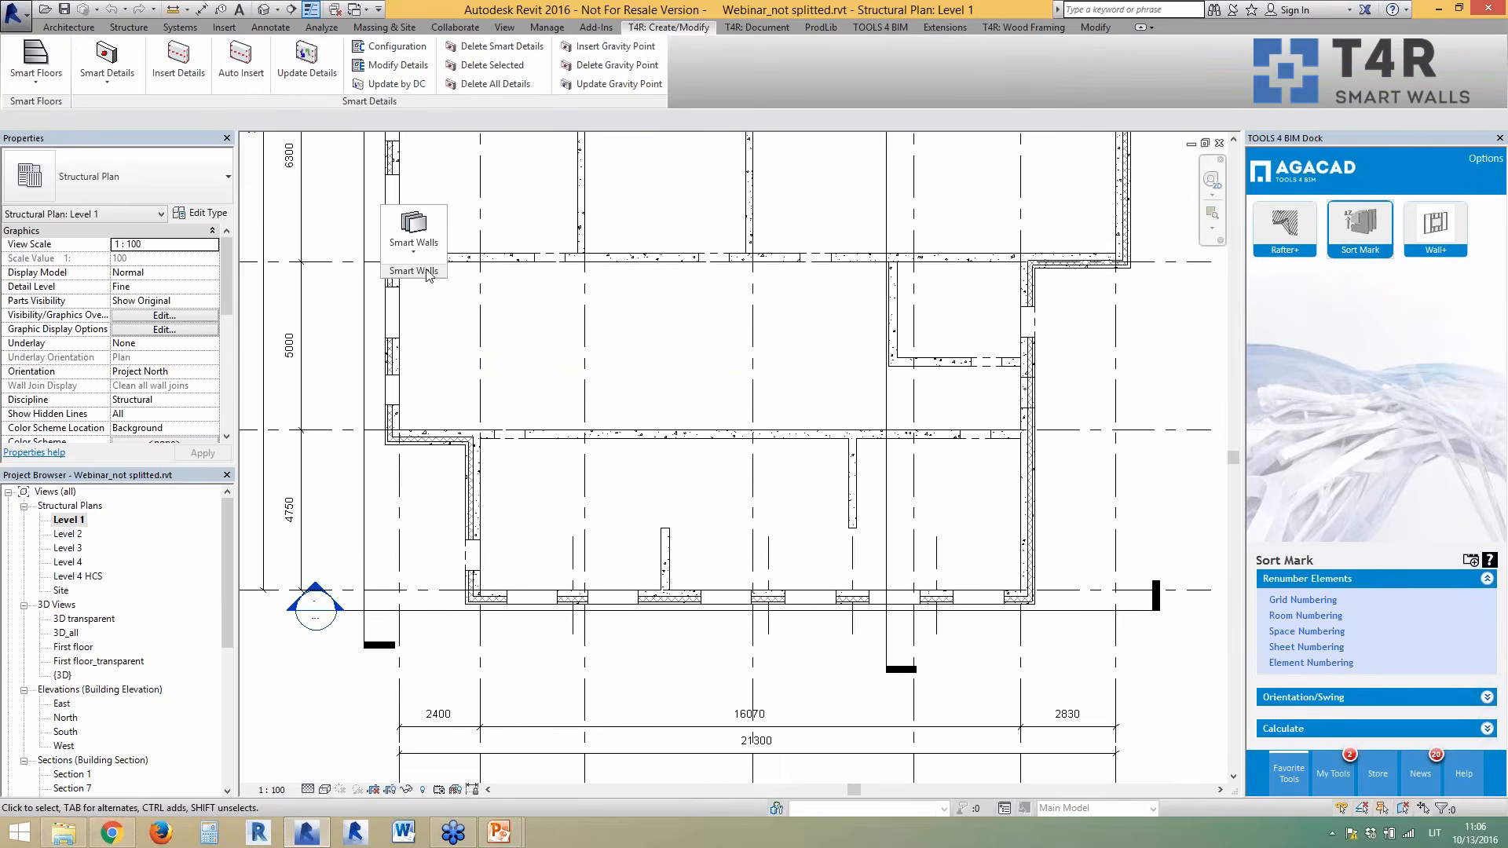
left_click_drag(414, 271, 365, 230)
left_click(365, 214)
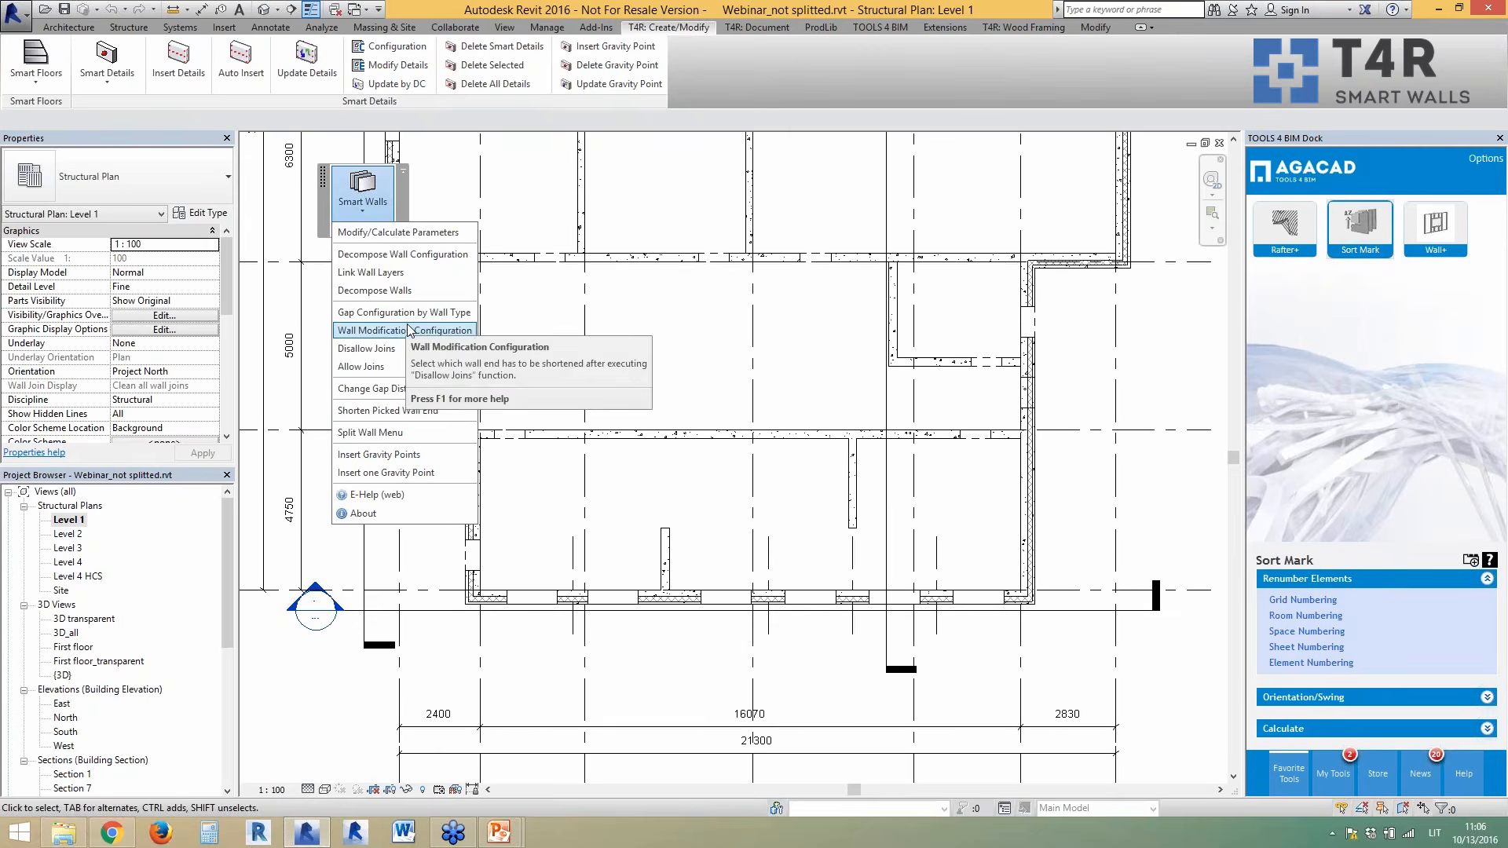
left_click(380, 238)
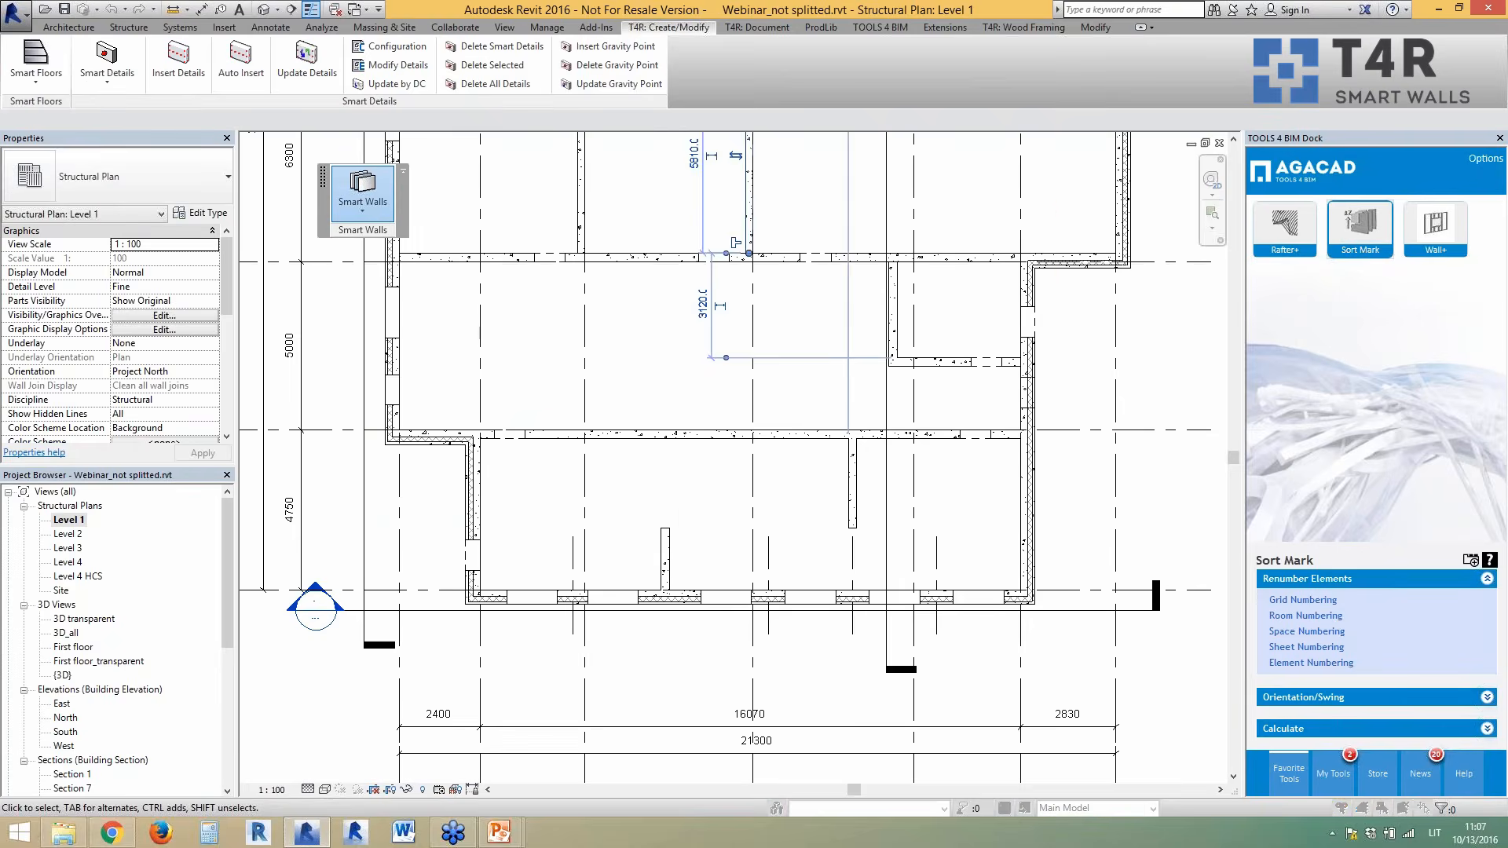
left_click_drag(563, 402, 562, 558)
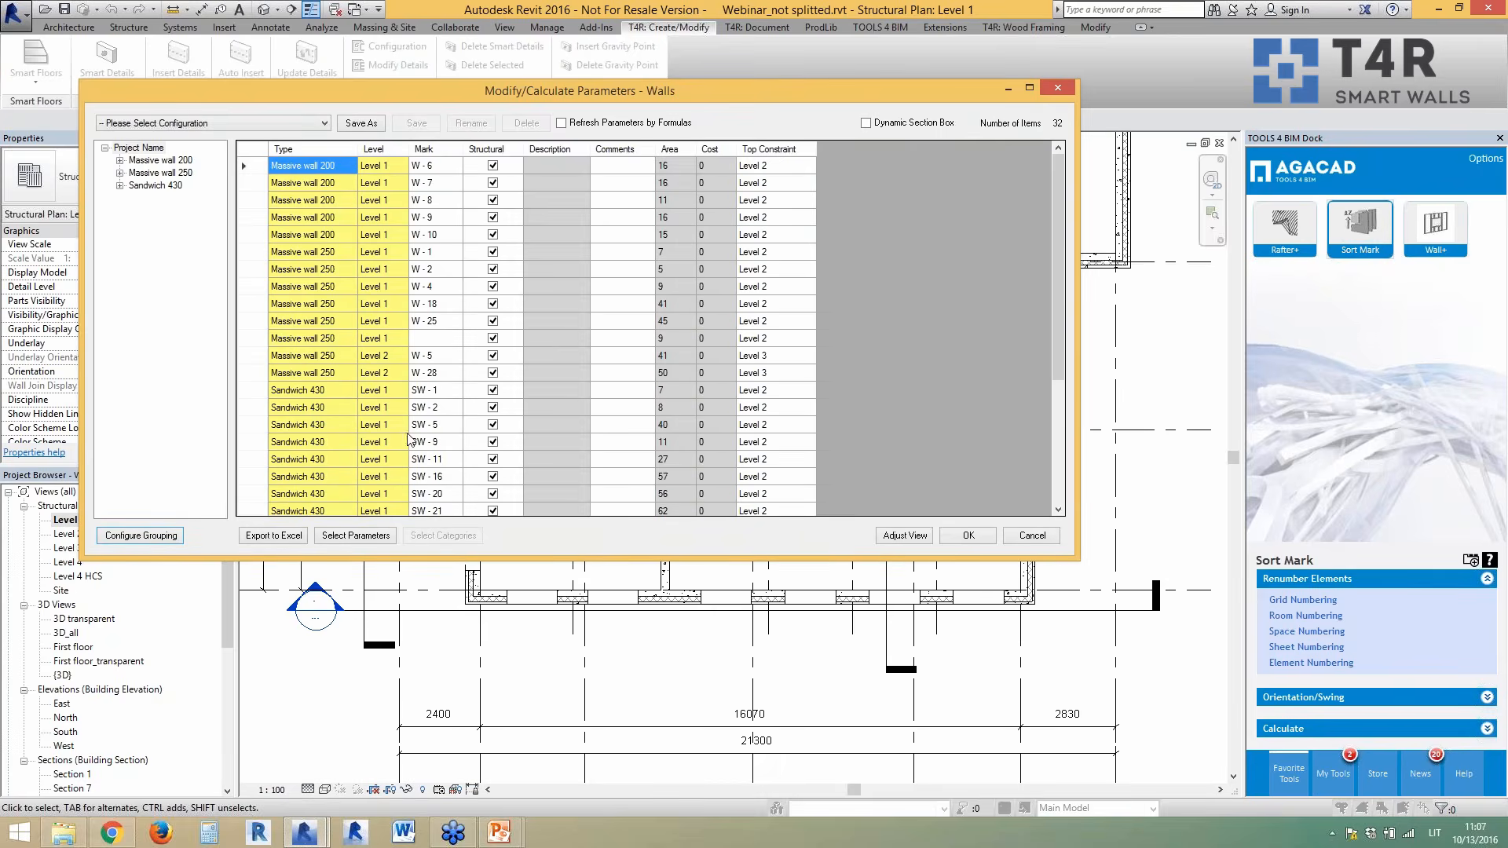
- Filter by Massive wall 200 and 250, then select all 13 Massive wall rows
left_click(174, 161)
left_click(165, 173)
left_click(139, 147)
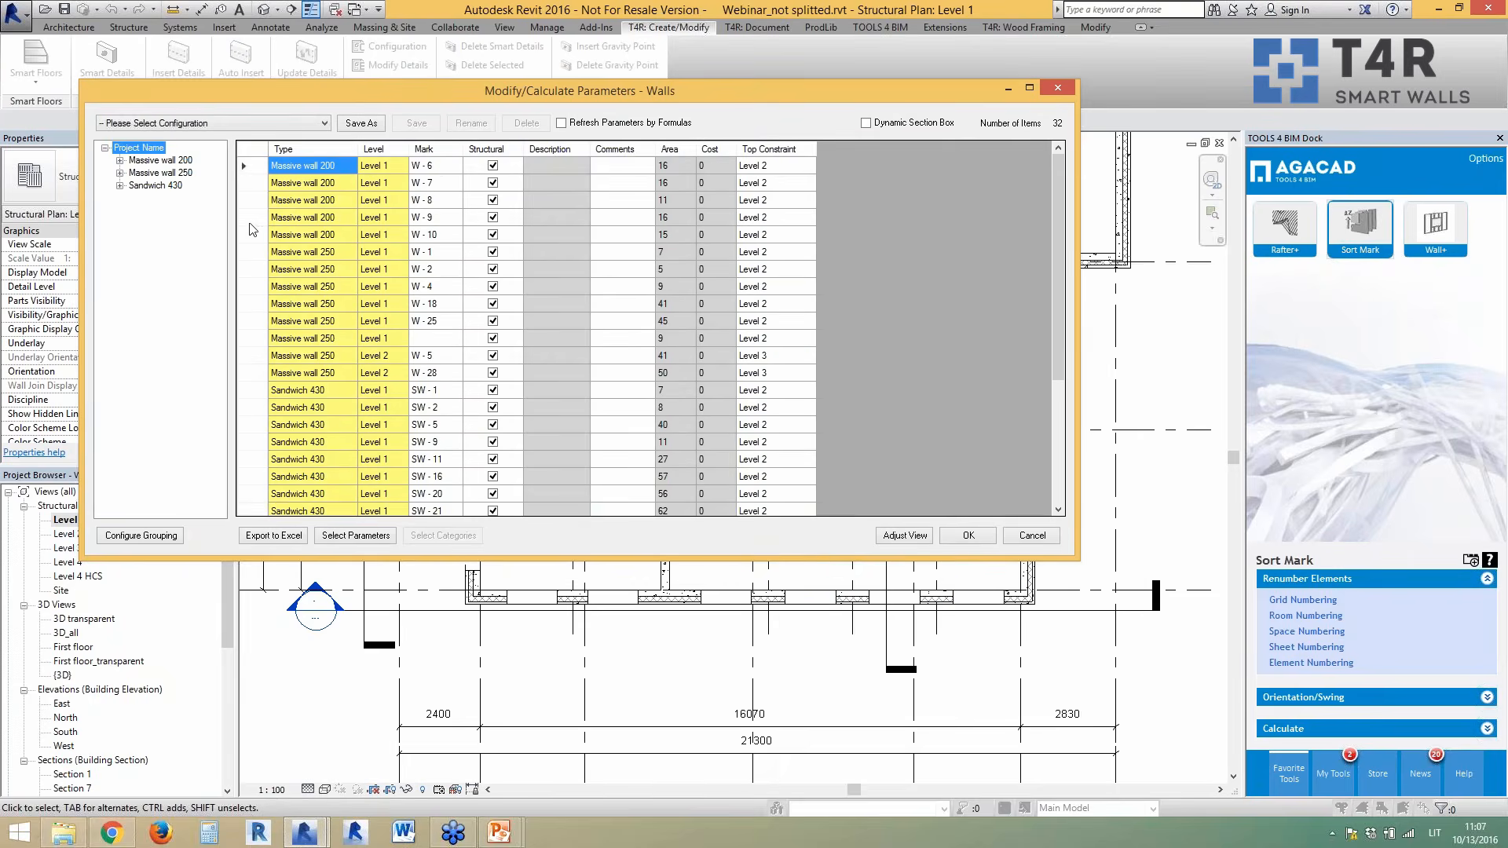
left_click_drag(251, 165, 242, 369)
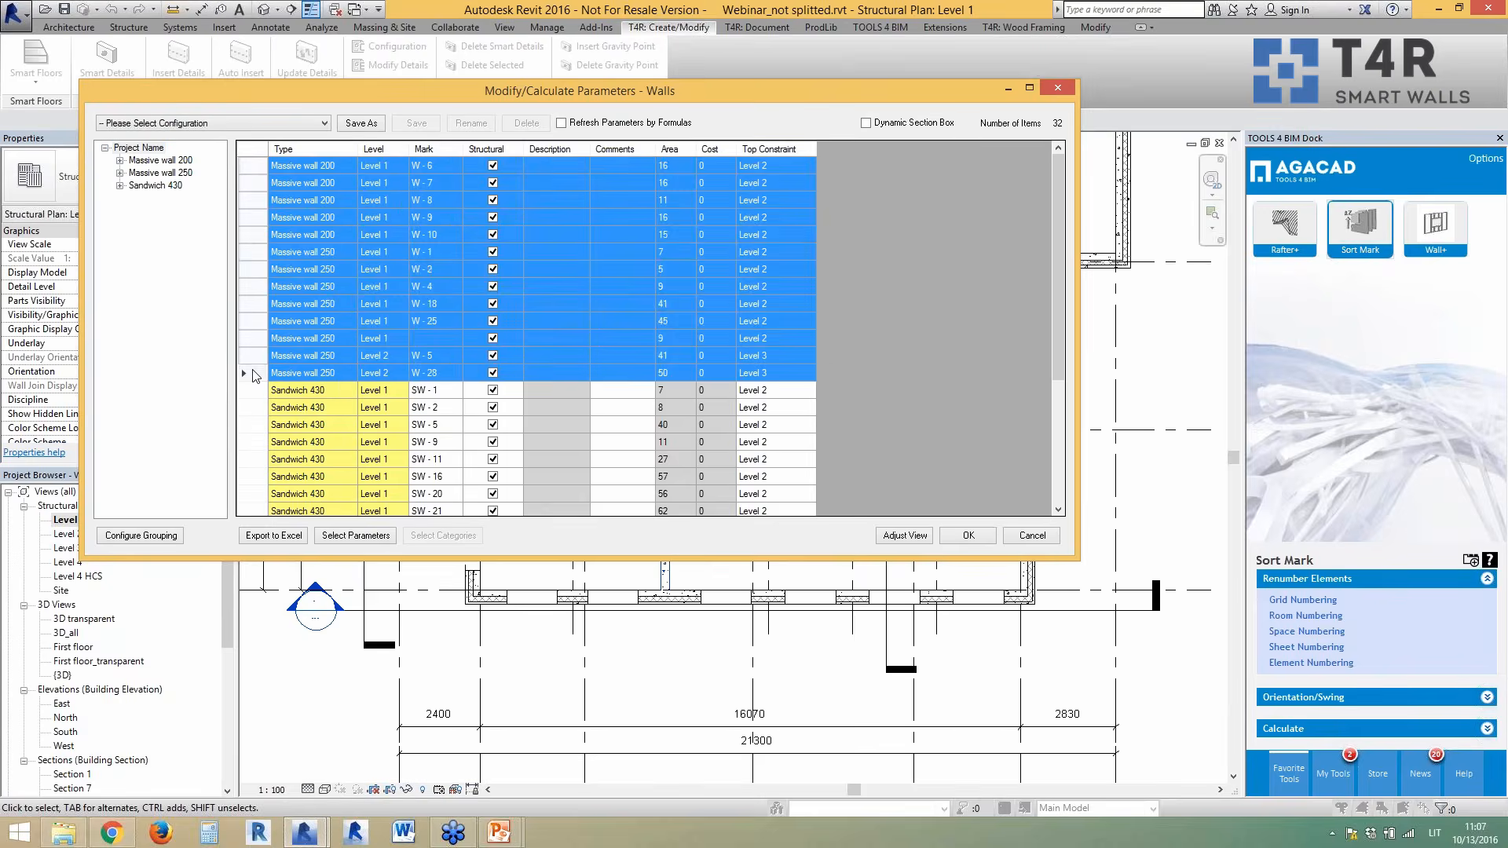
left_click_drag(790, 88, 592, 92)
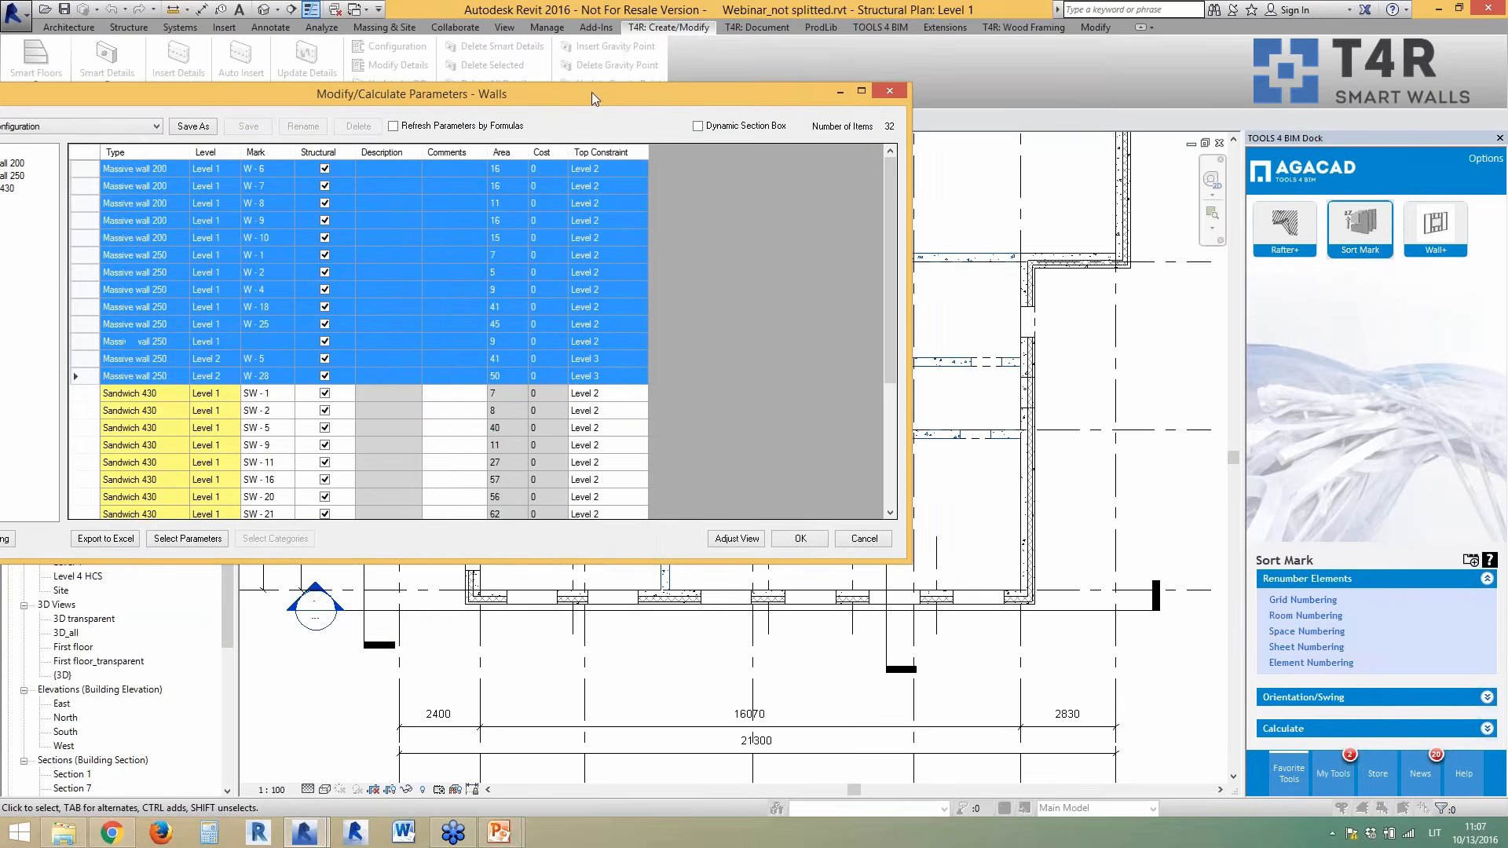
- Check the rows' right-click menu without choosing, then close the table keeping 13 walls selected
right_click(427, 256)
mouse_move(548, 282)
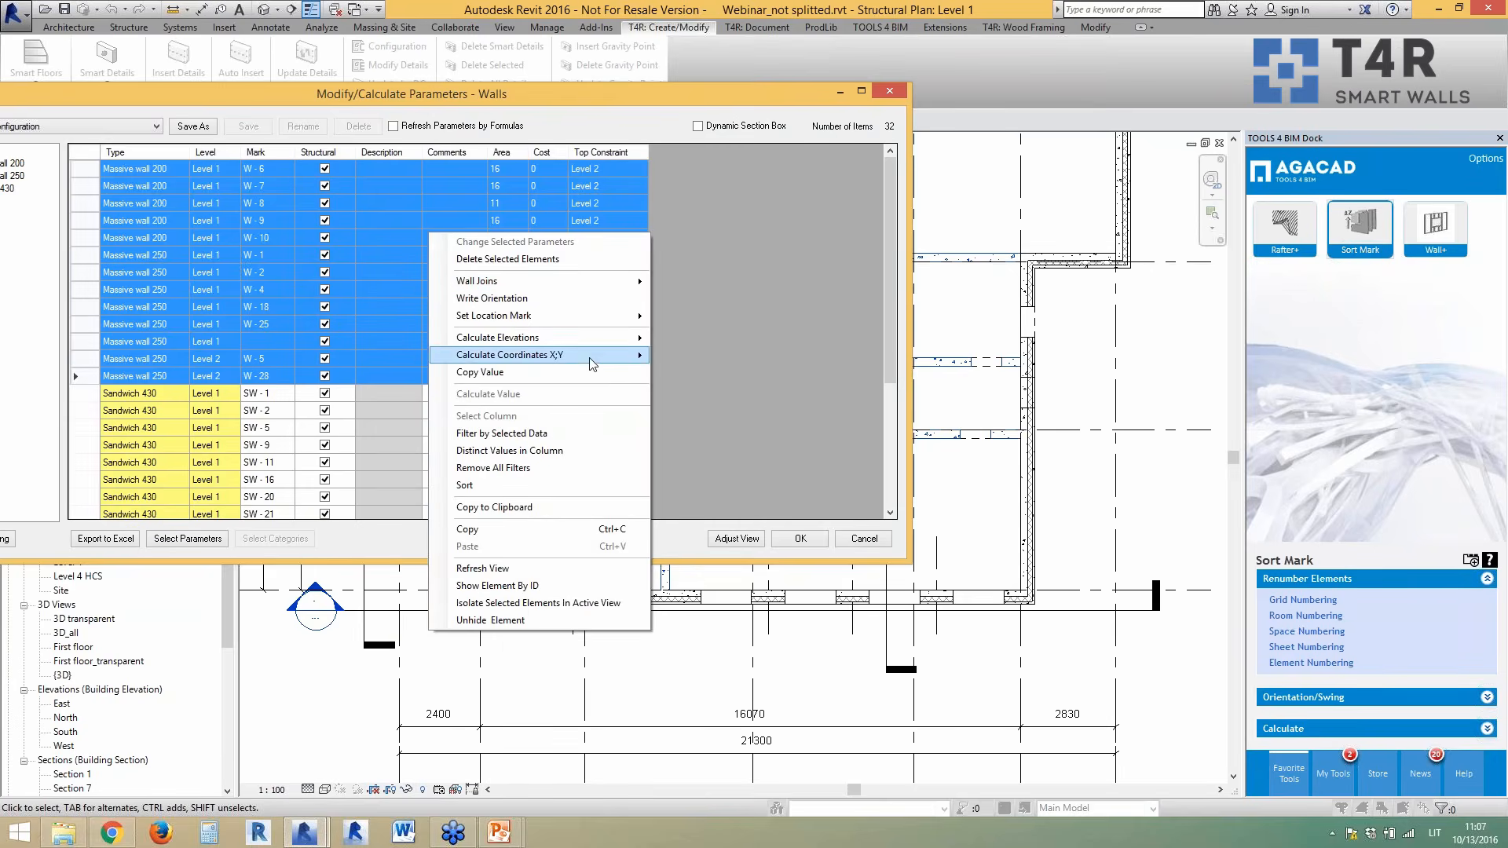
mouse_move(575, 359)
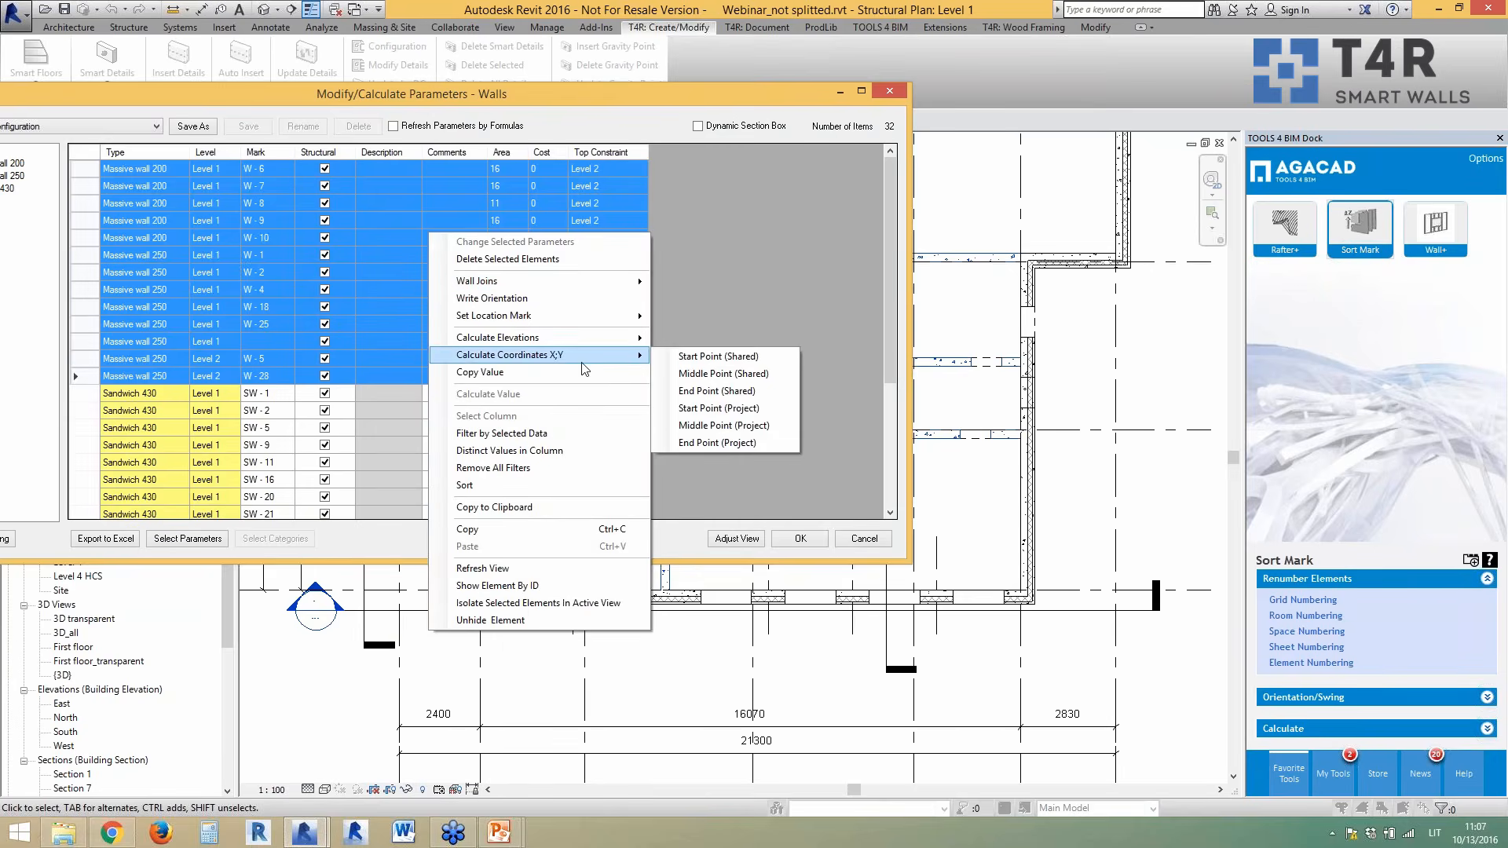
left_click(735, 381)
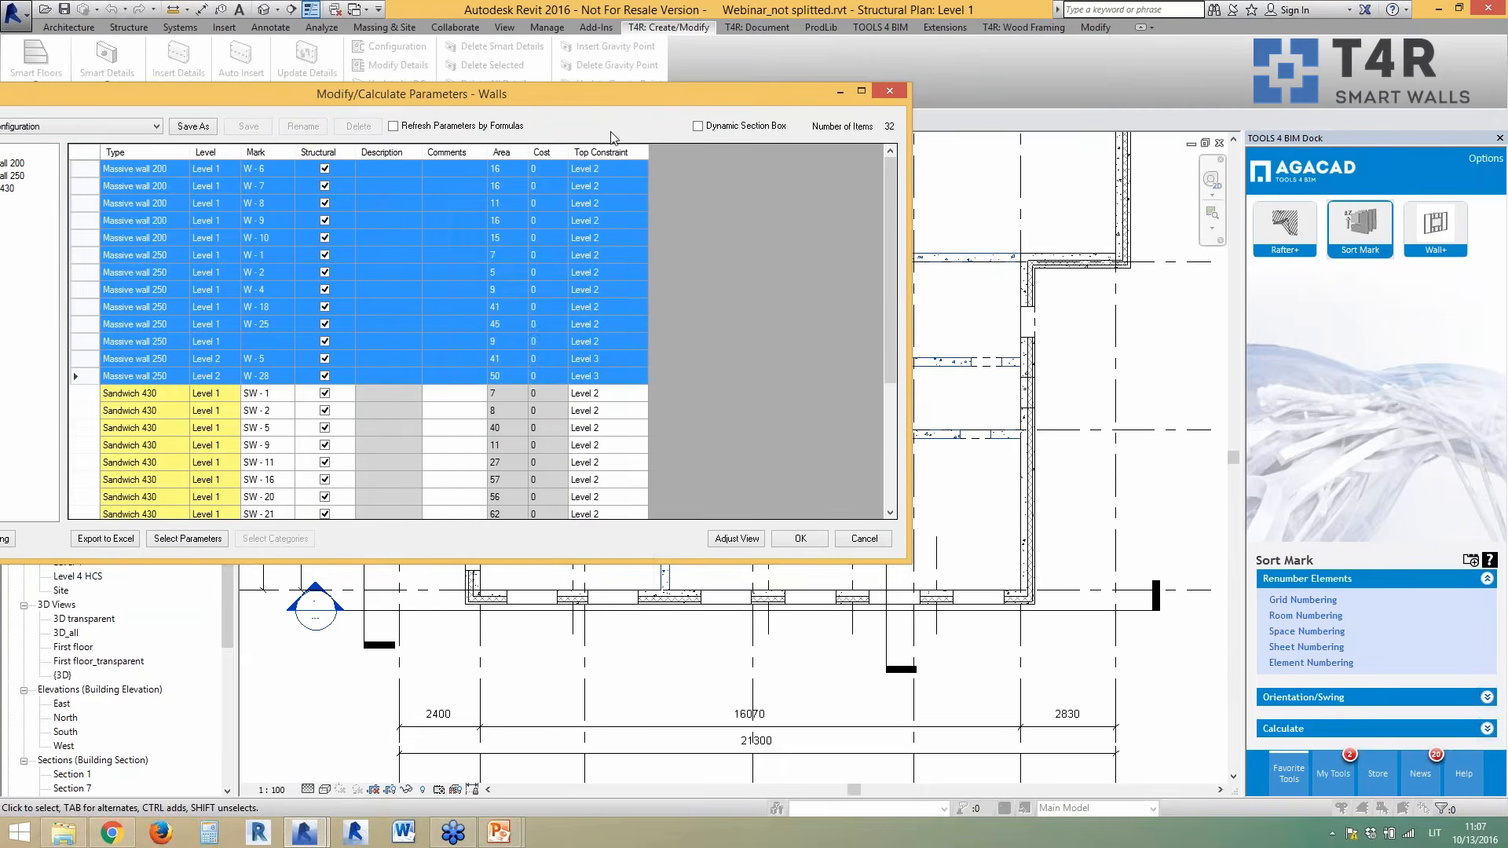
left_click_drag(631, 102, 681, 116)
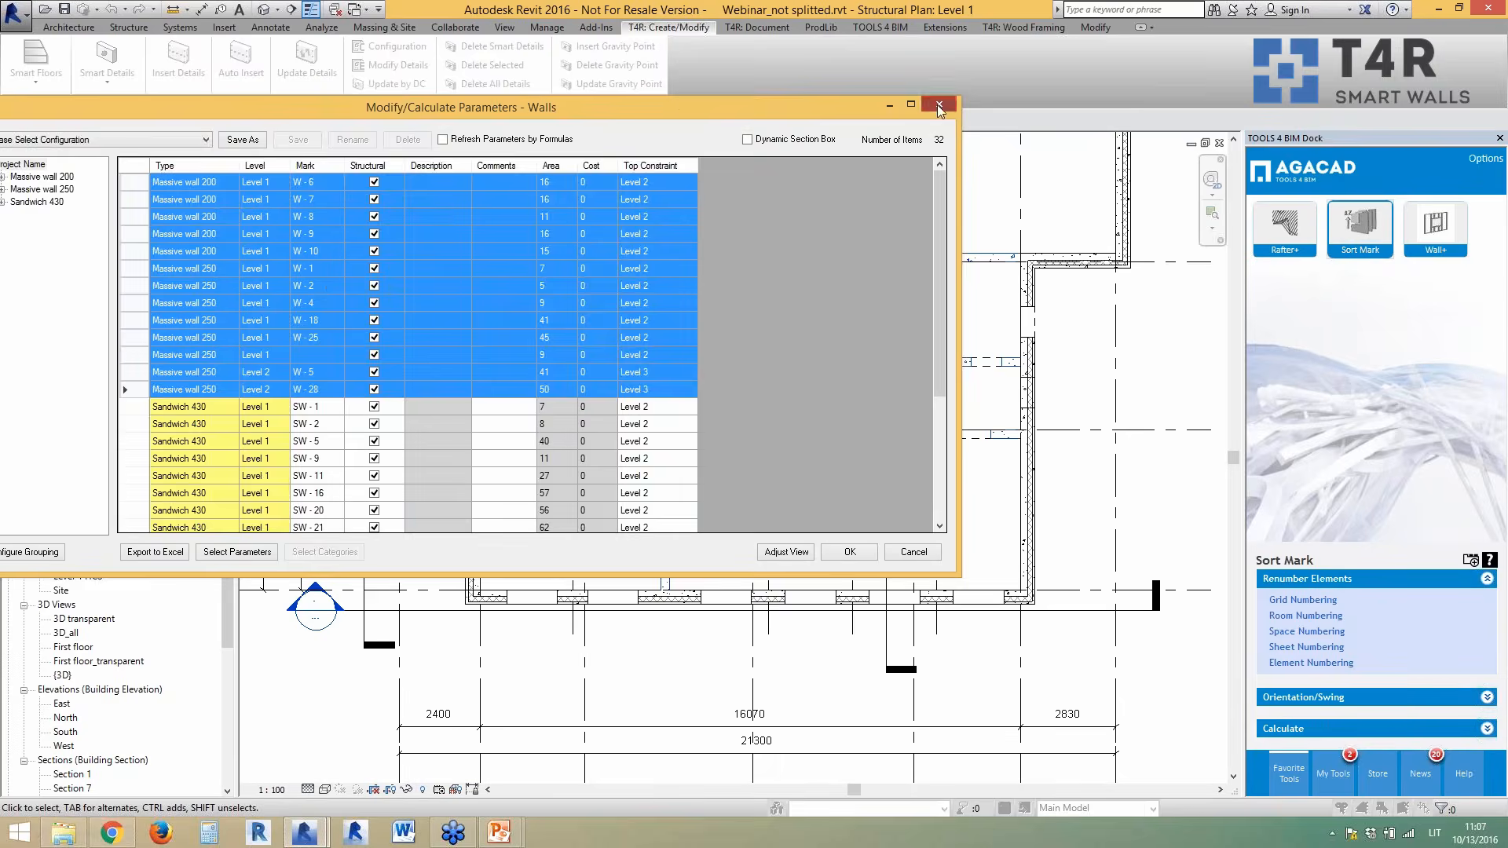
left_click(937, 106)
- Decompose the 13 selected massive walls into layer walls
left_click(364, 209)
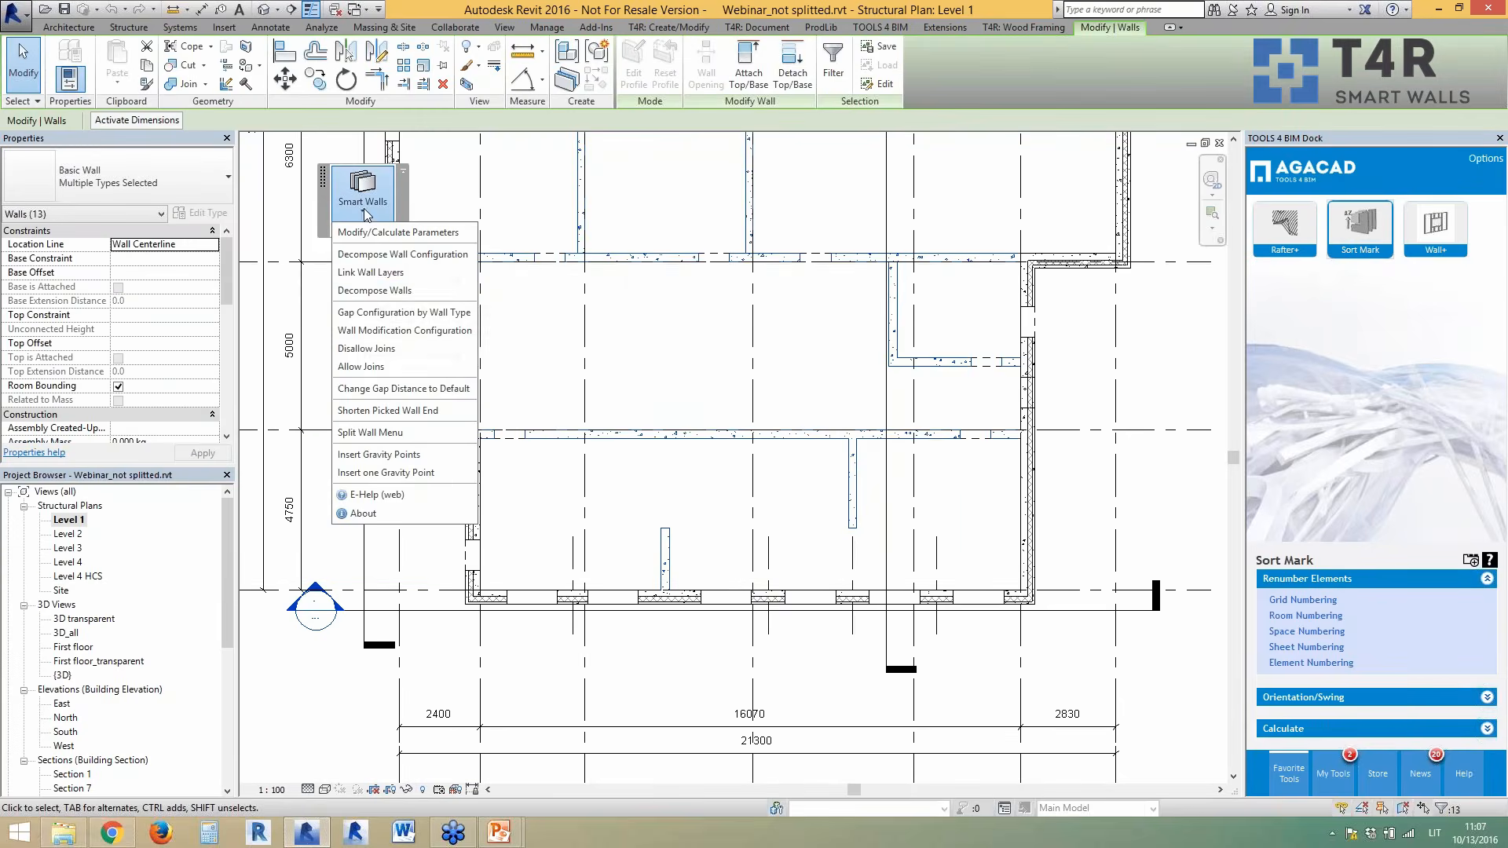
left_click(365, 253)
scroll(692, 605, "down", 4)
scroll(626, 144, "up", 7)
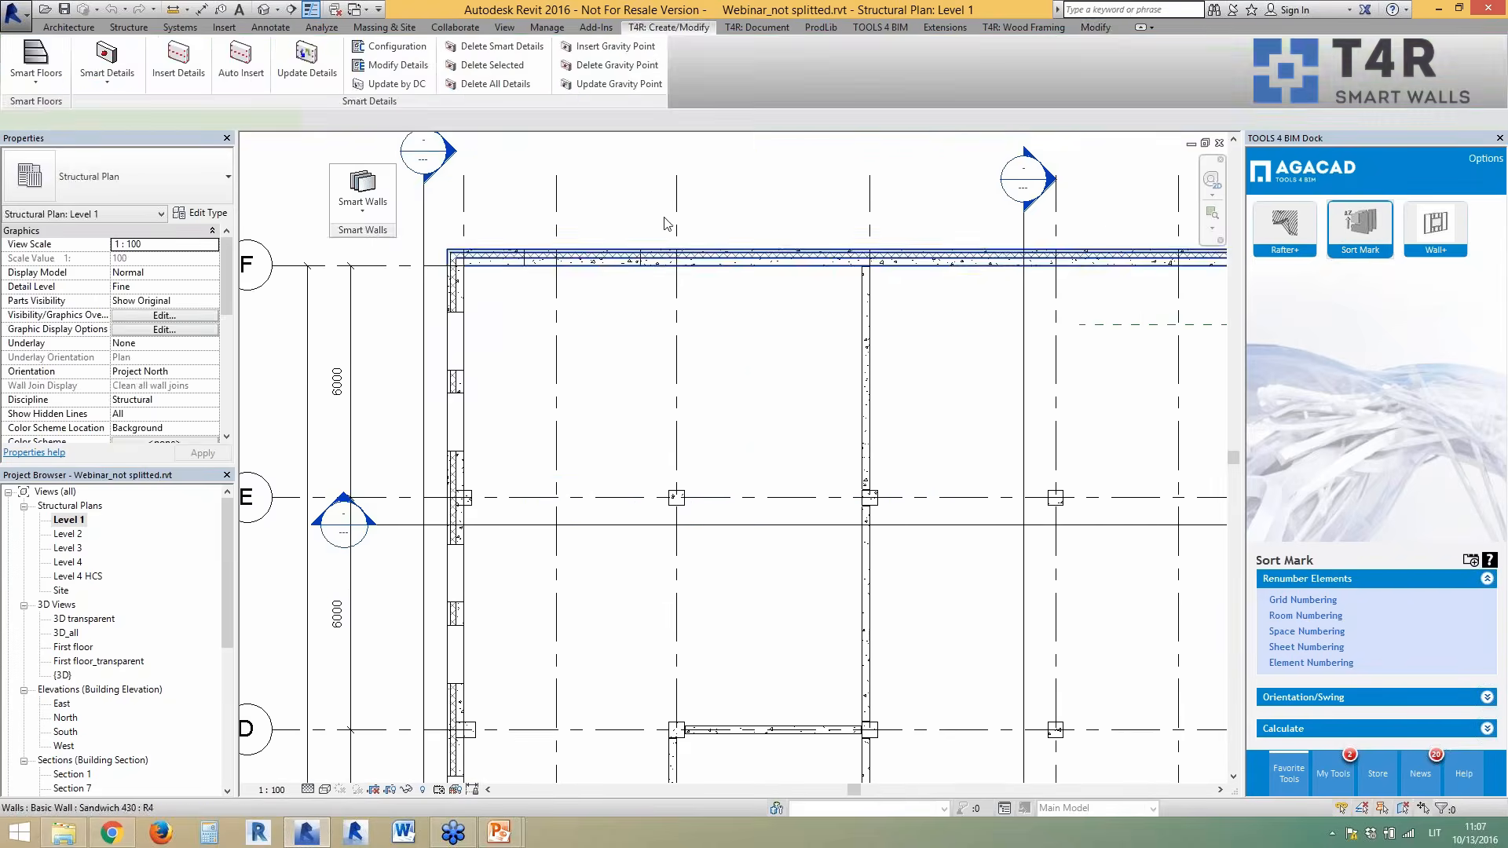
scroll(665, 224, "up", 1)
- Decompose the top Sandwich 430 wall along grid F into layers
left_click(666, 257)
left_click(362, 188)
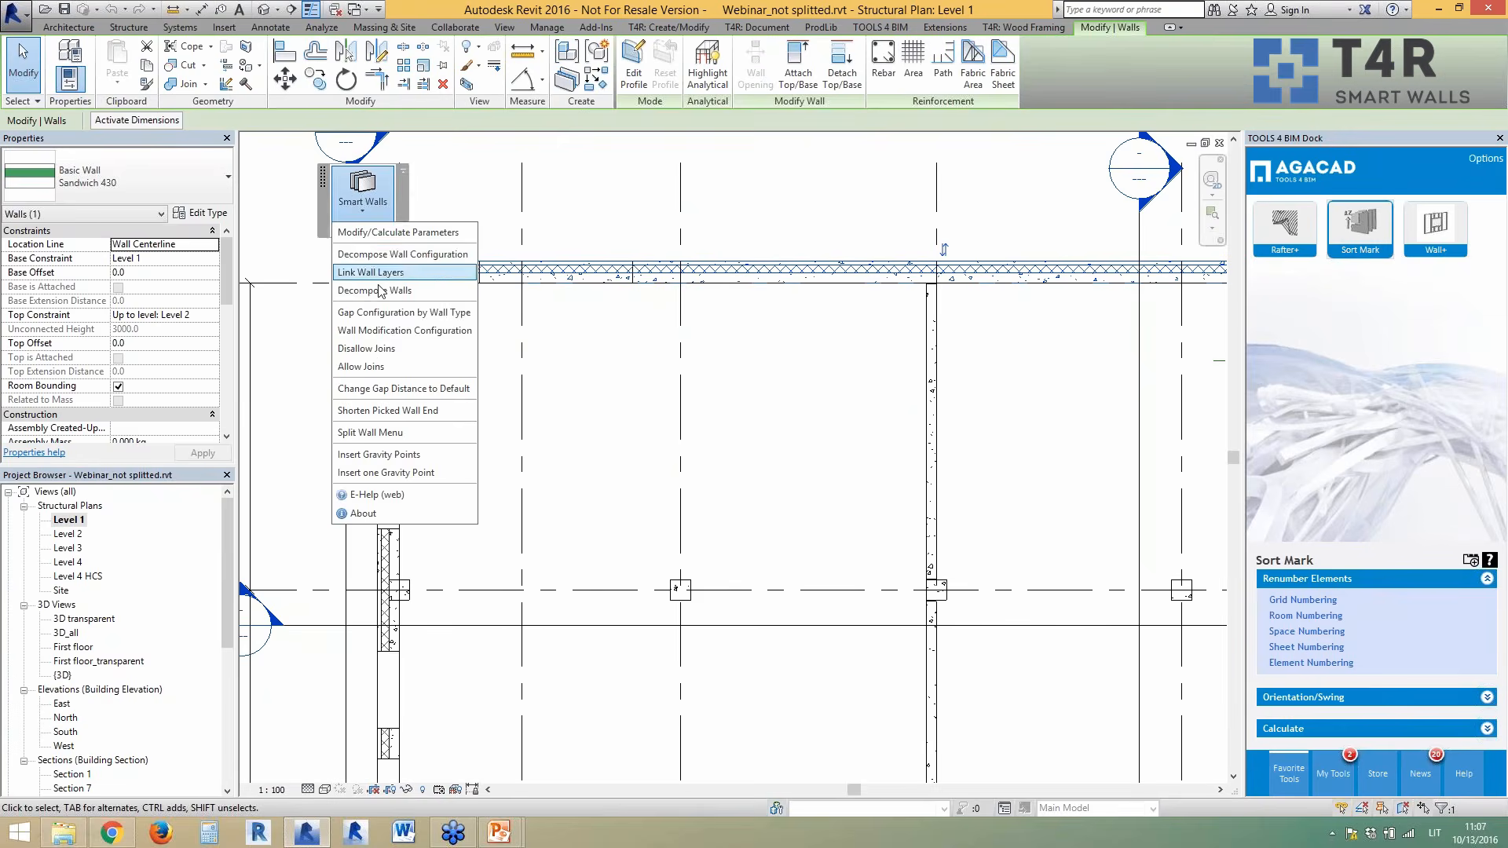
left_click(380, 293)
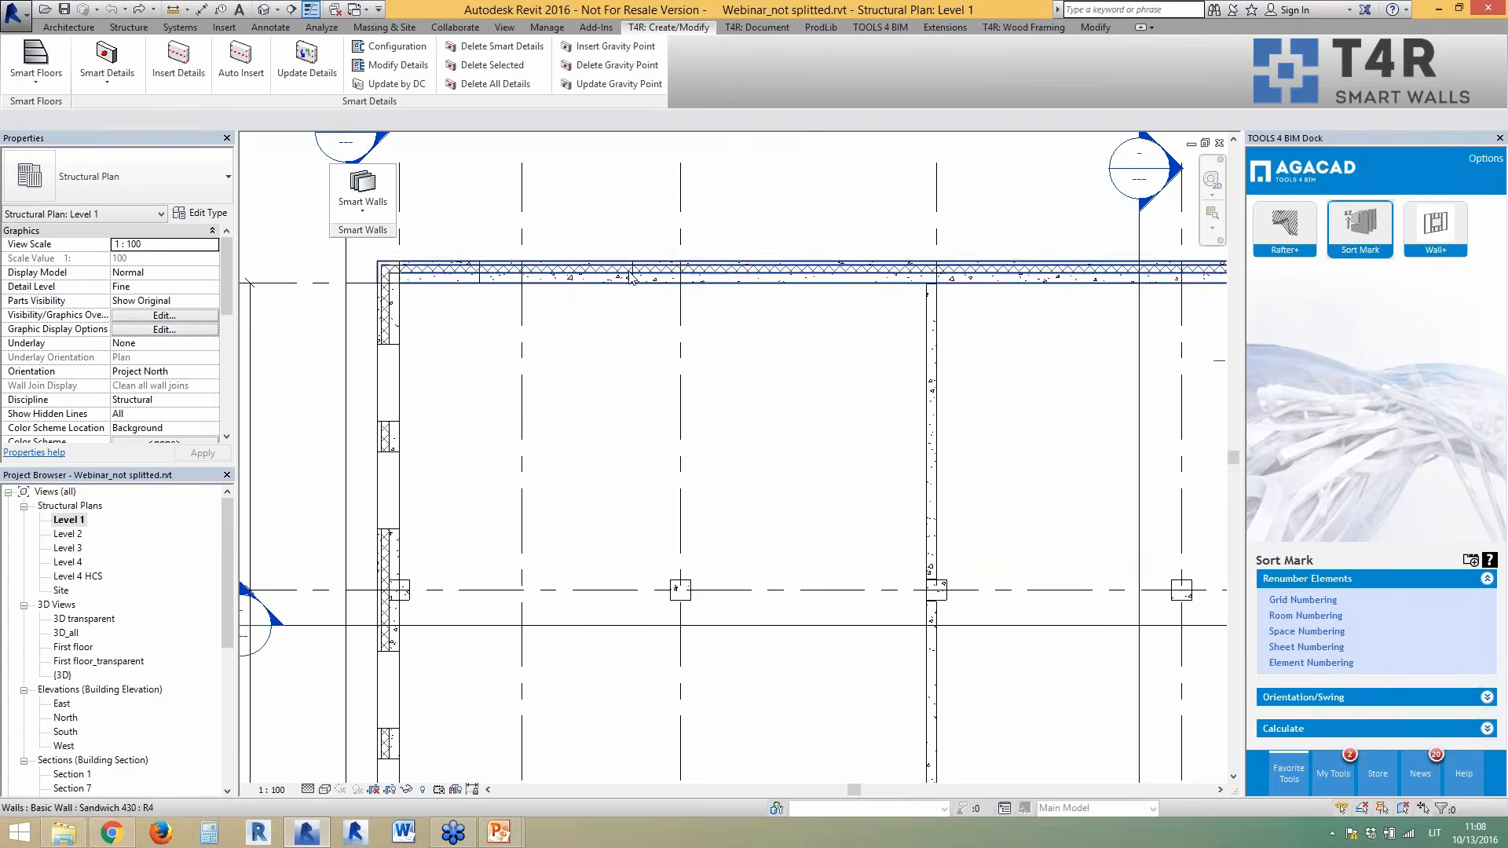
left_click(369, 214)
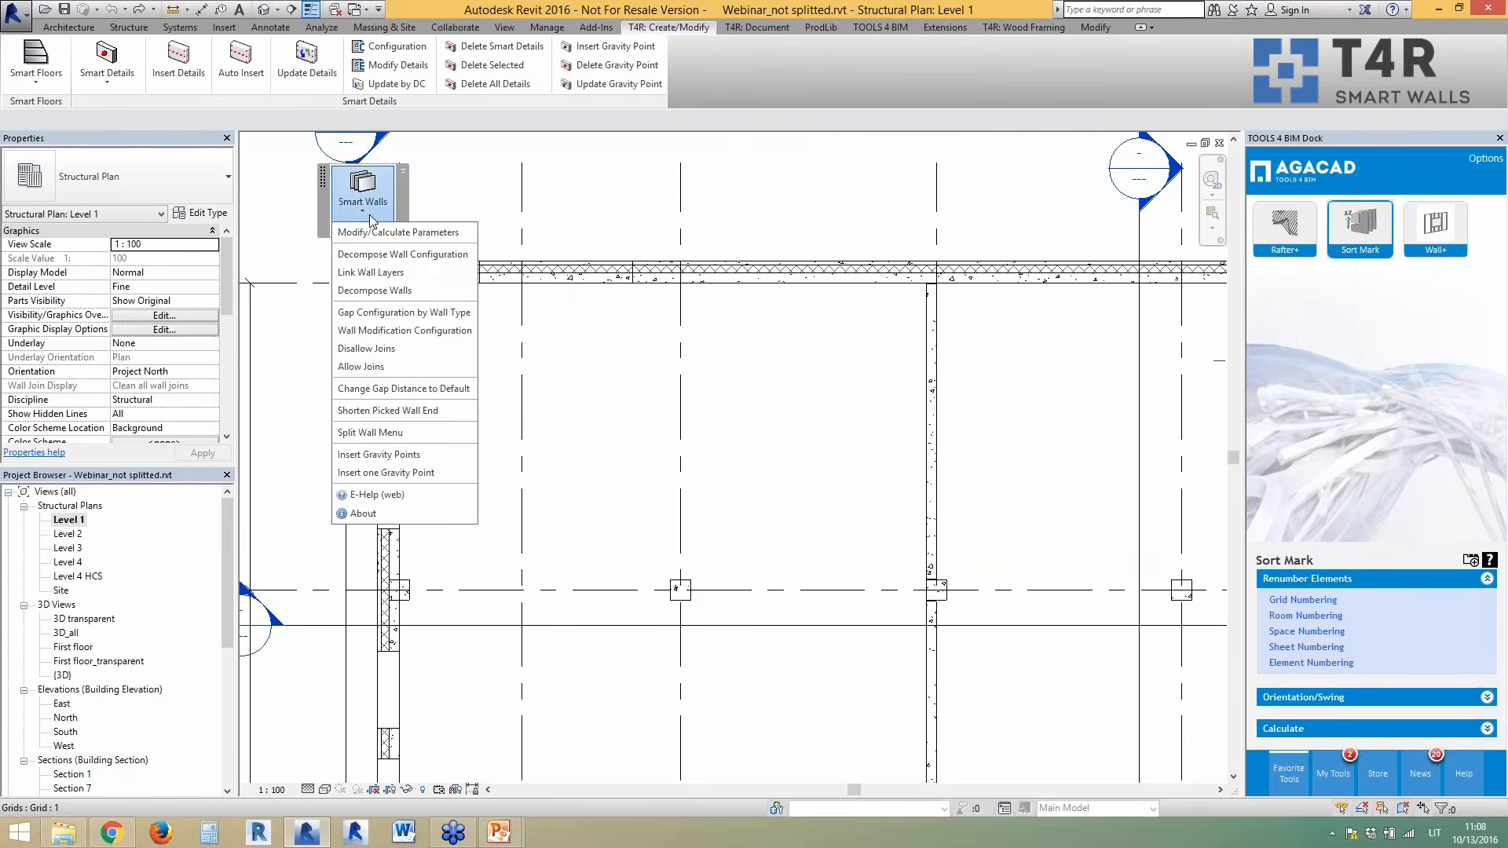
left_click(576, 328)
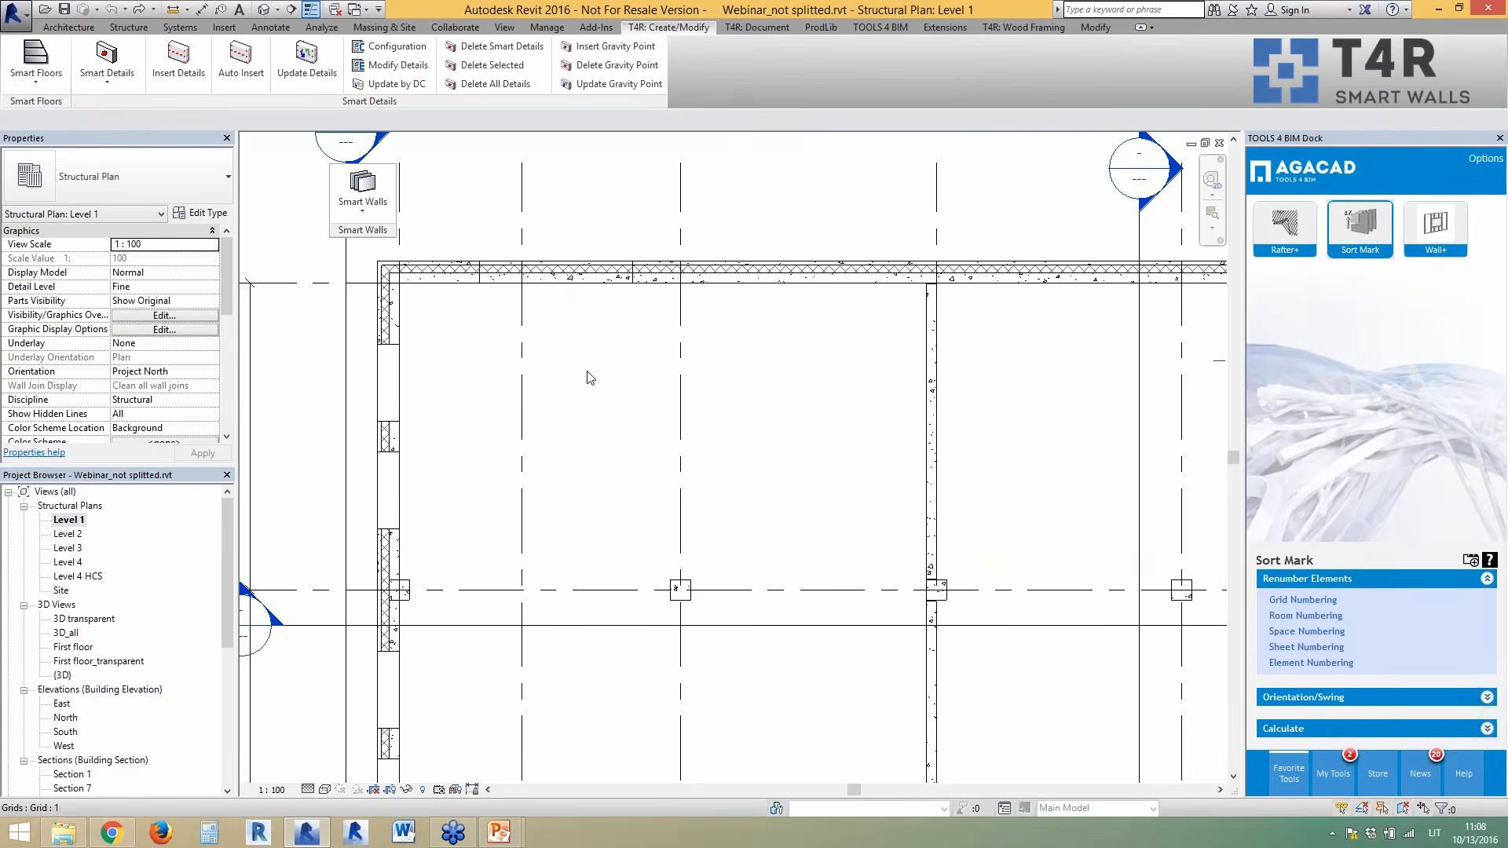
scroll(588, 293, "down", 3)
scroll(589, 287, "down", 2)
scroll(658, 572, "up", 6)
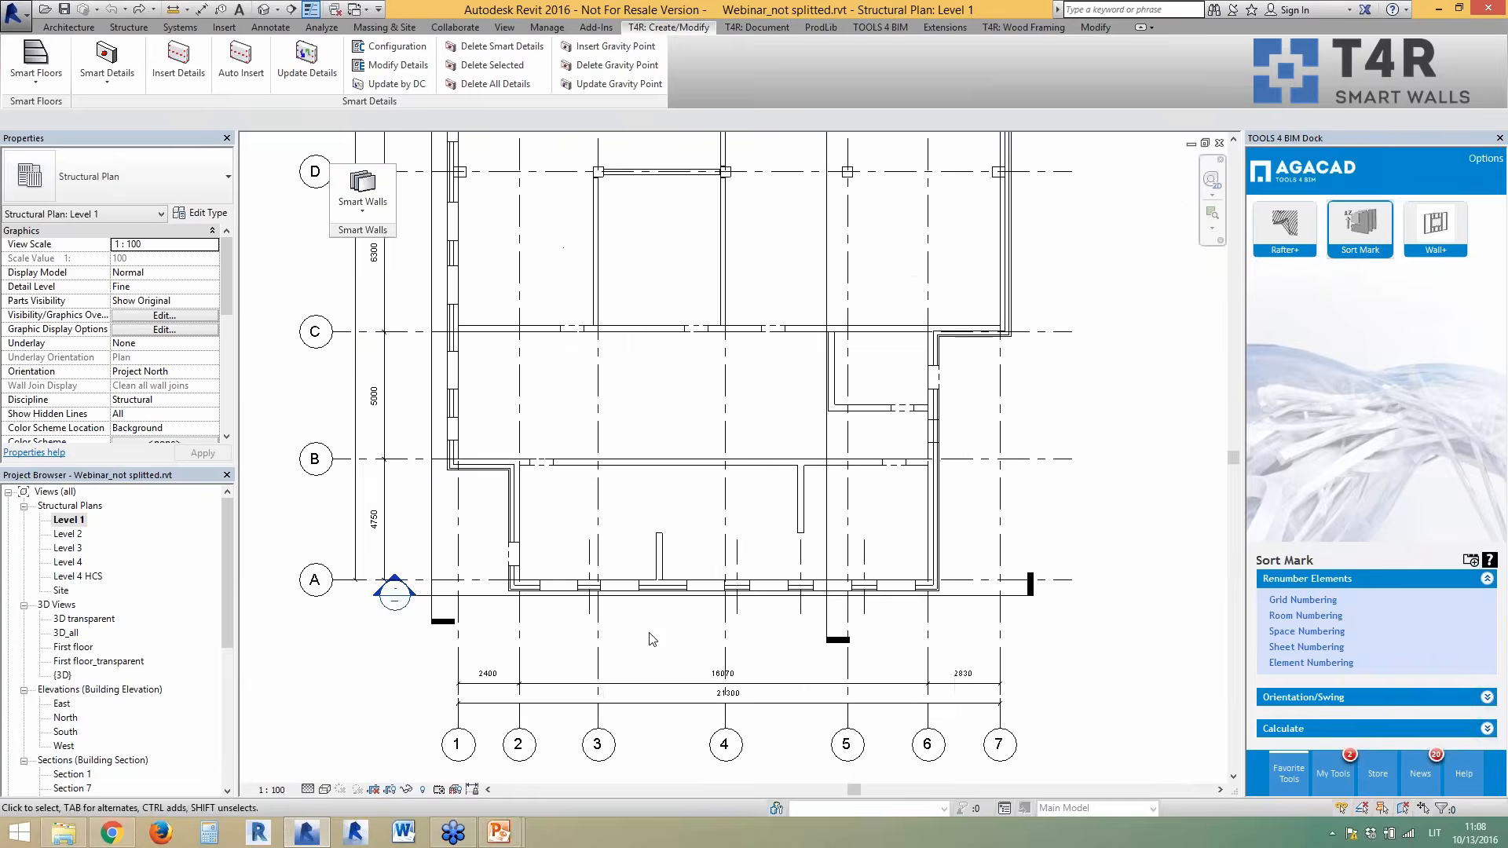
scroll(659, 571, "up", 1)
left_click(377, 202)
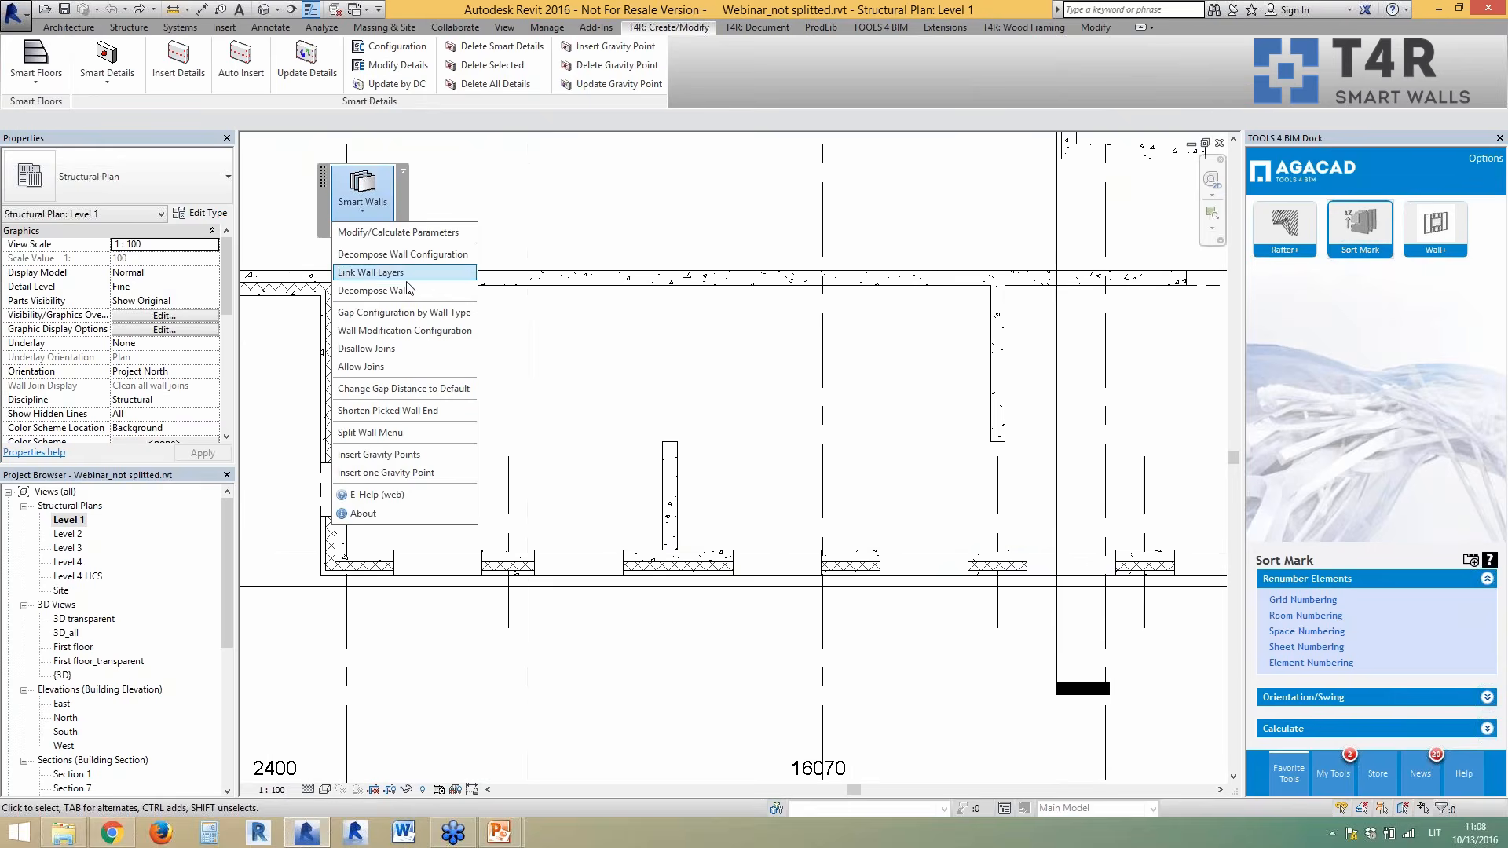
left_click(366, 314)
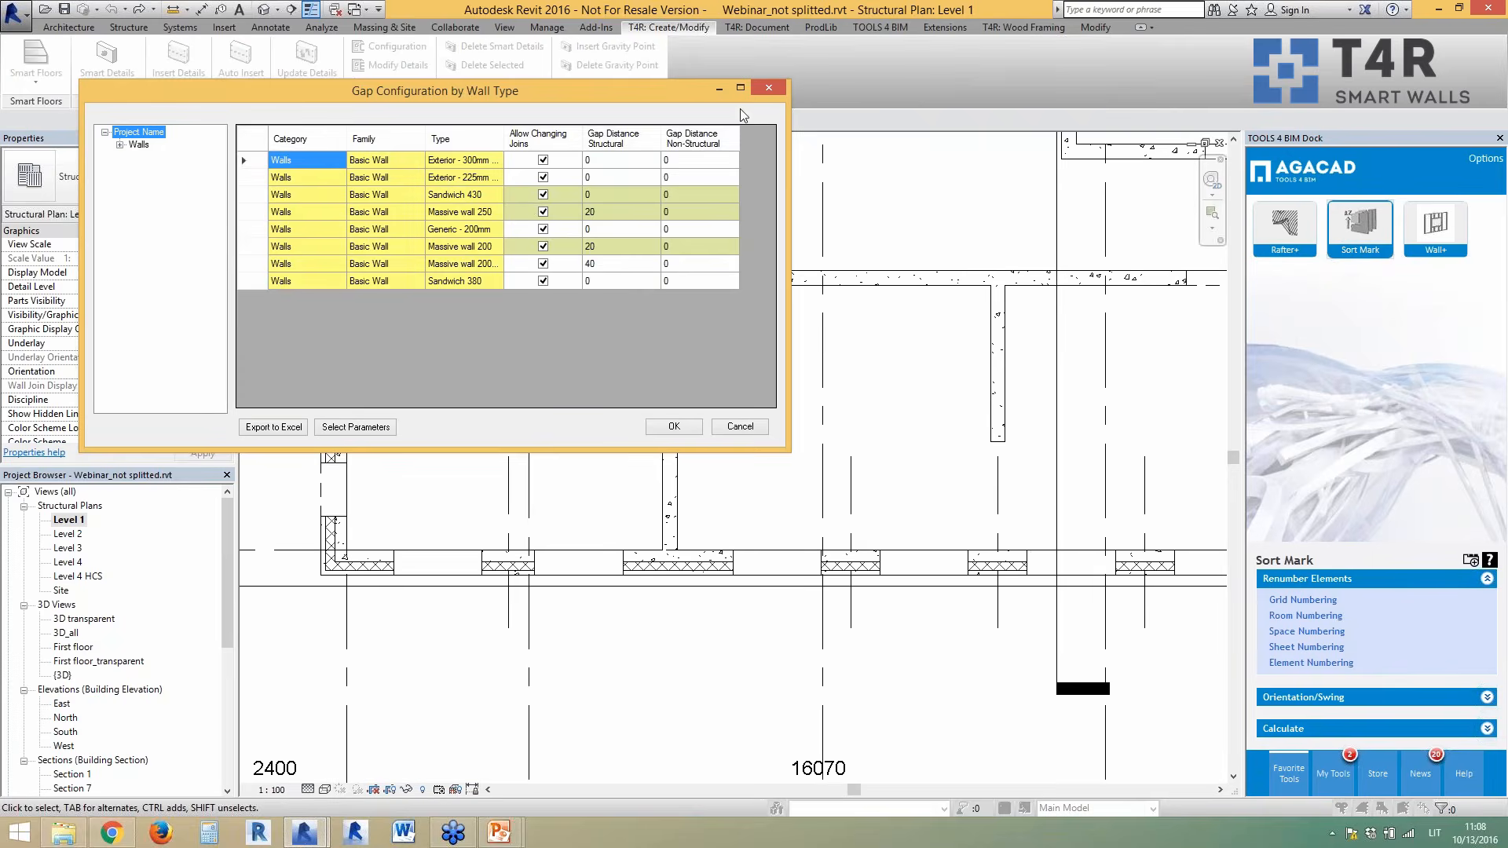
left_click(762, 92)
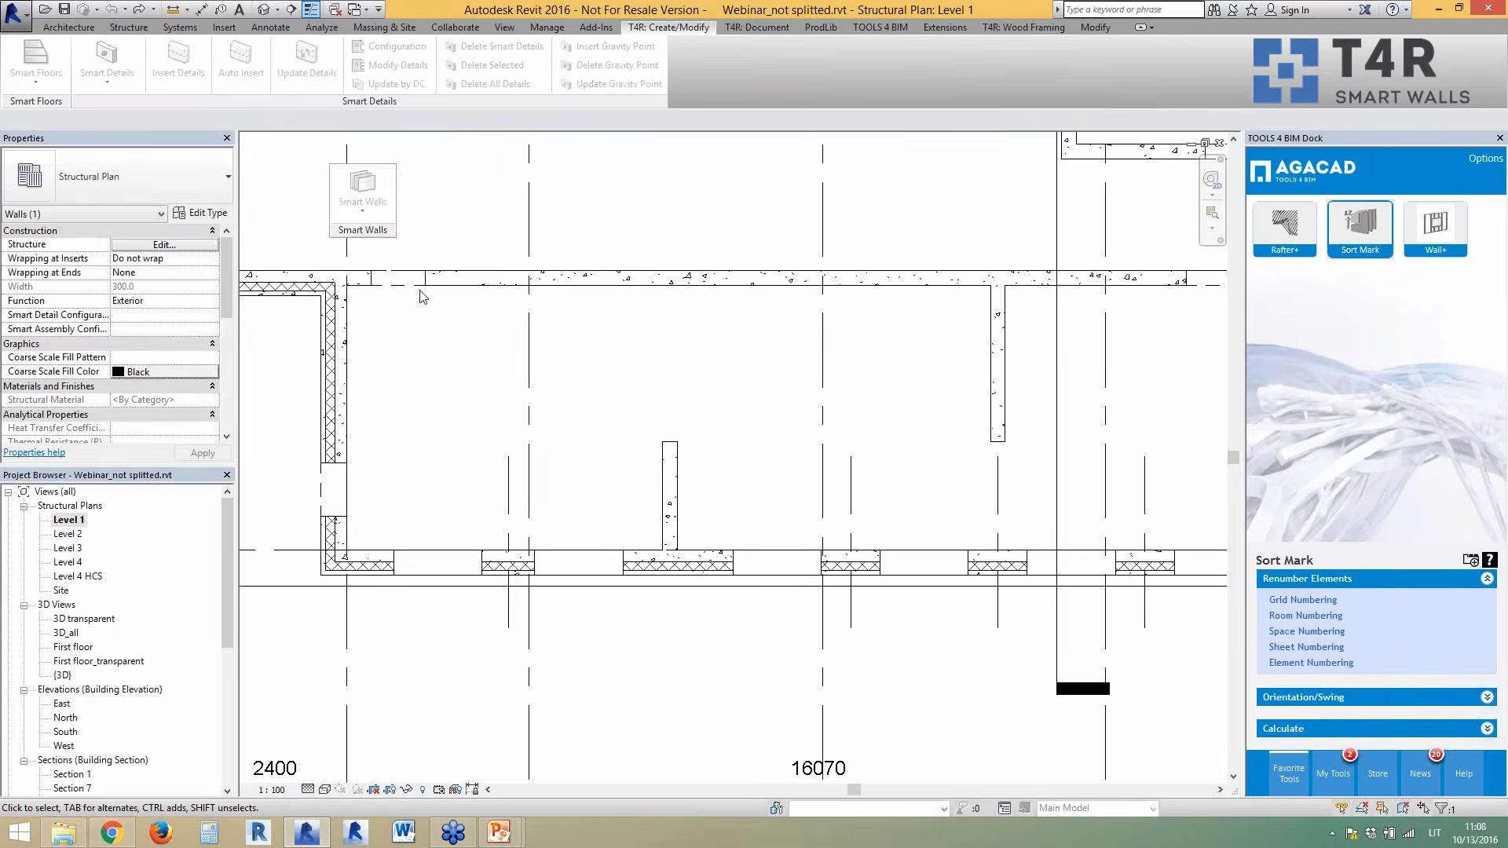
left_click(363, 193)
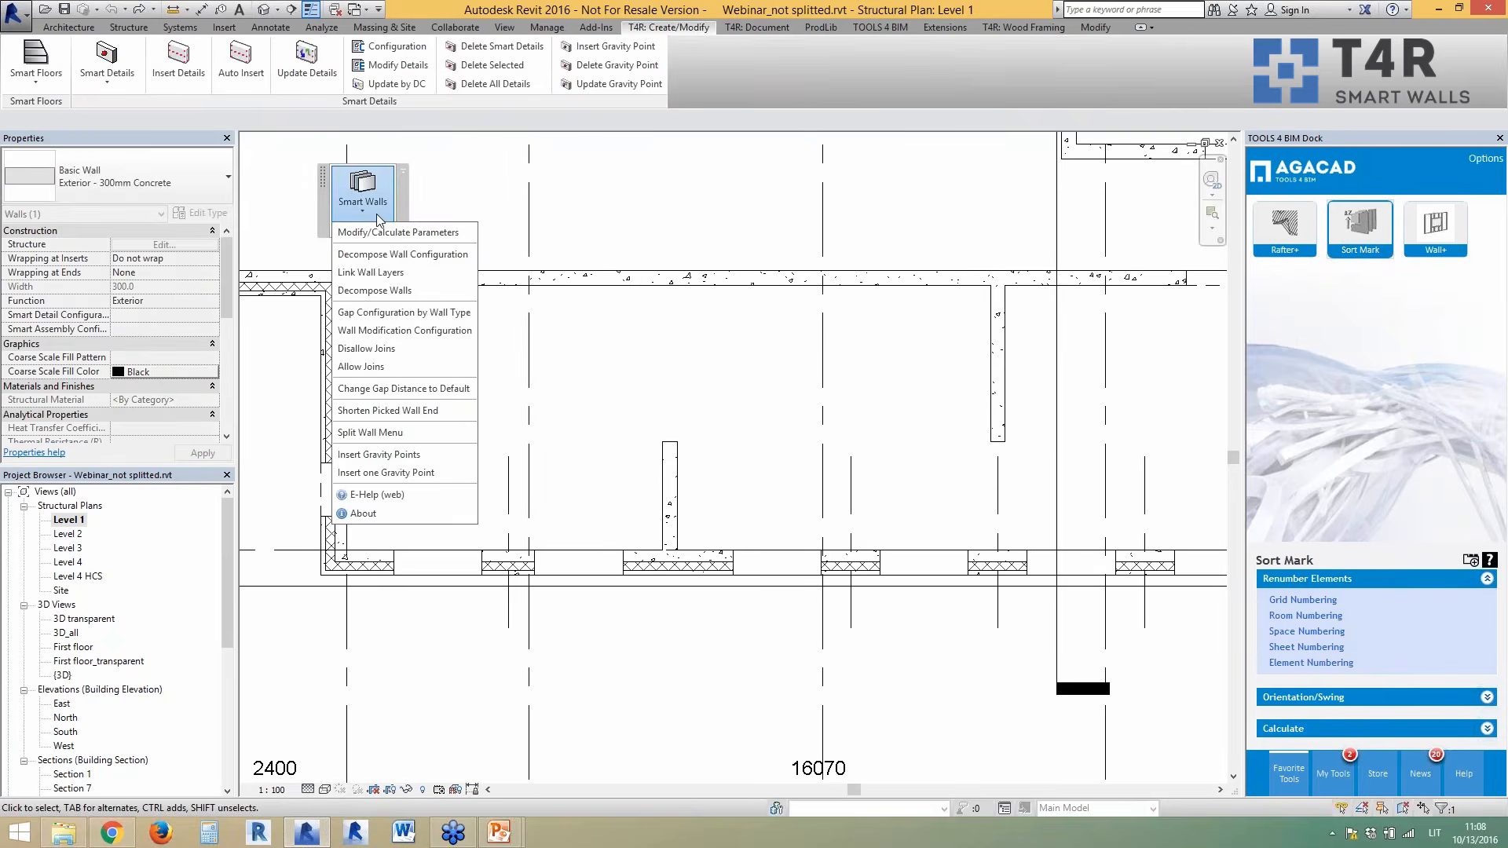
left_click(398, 331)
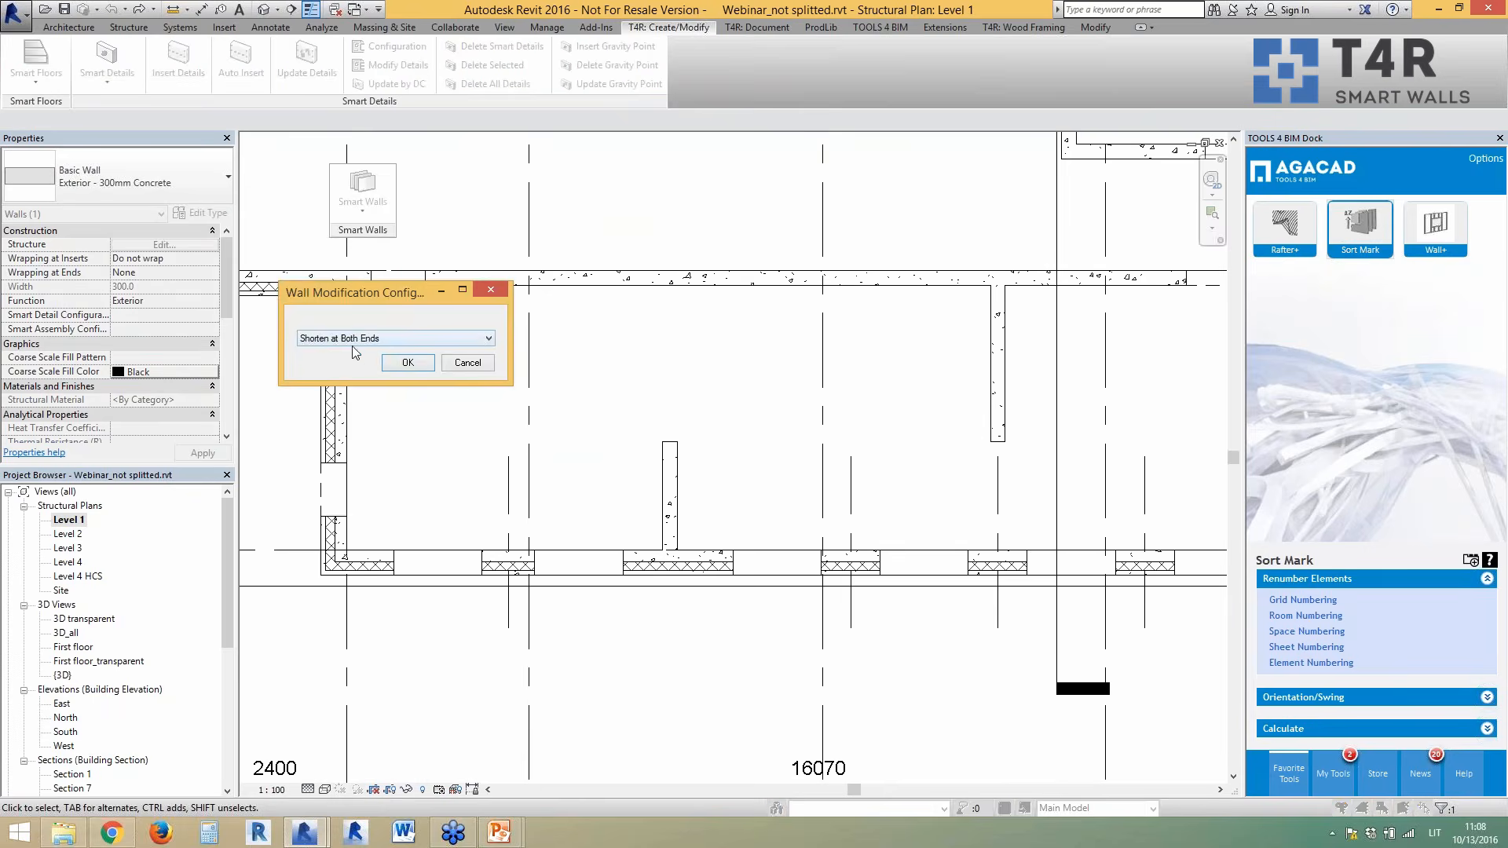
left_click(425, 339)
left_click(443, 316)
left_click(407, 362)
left_click(363, 192)
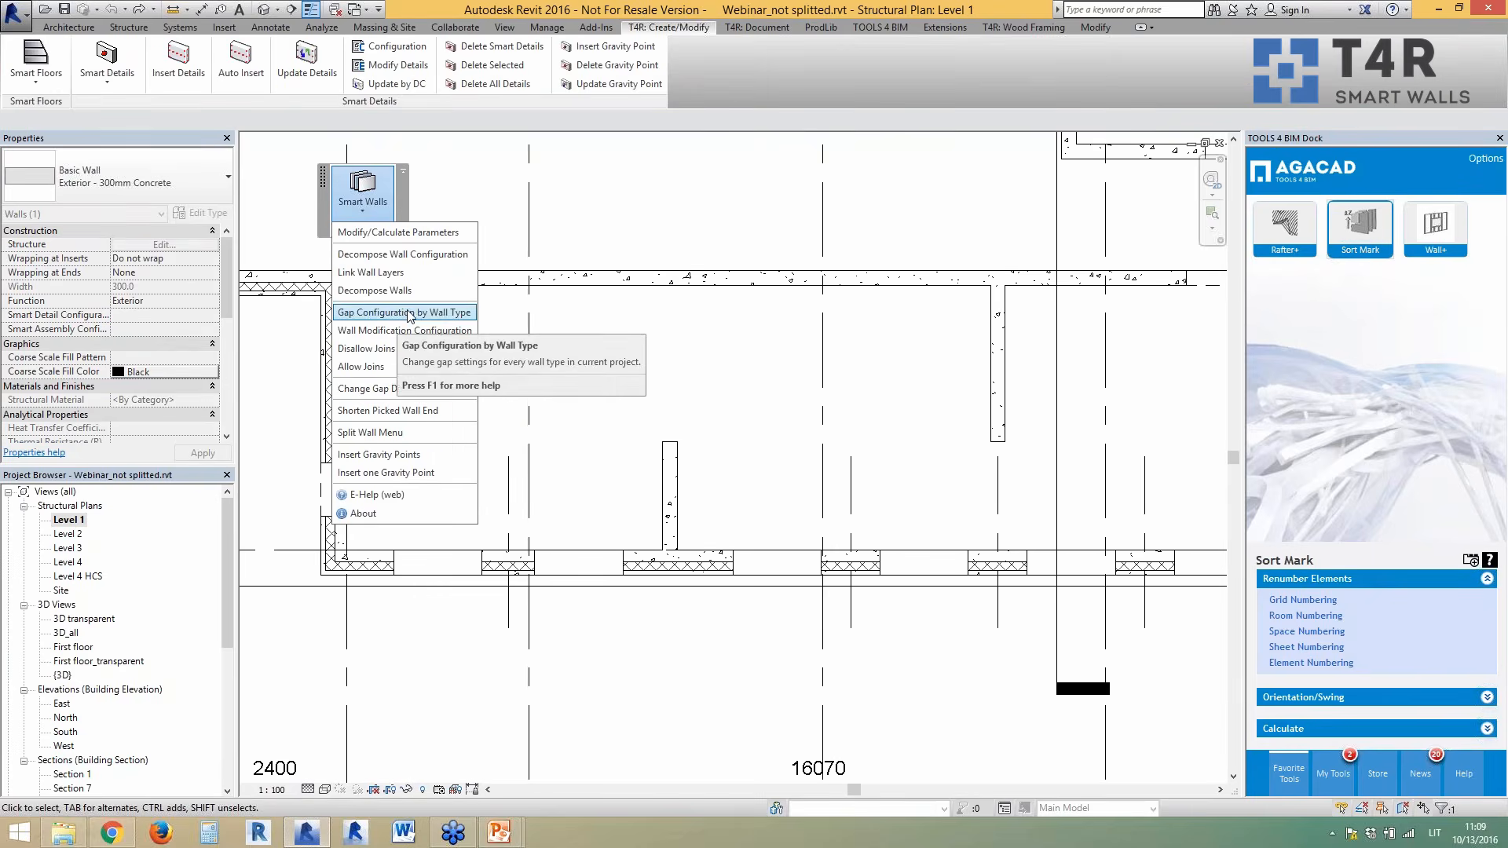
- Open the Split Wall Menu, move its window right, and open Split Settings
left_click(394, 417)
left_click(356, 432)
left_click_drag(751, 266, 1053, 198)
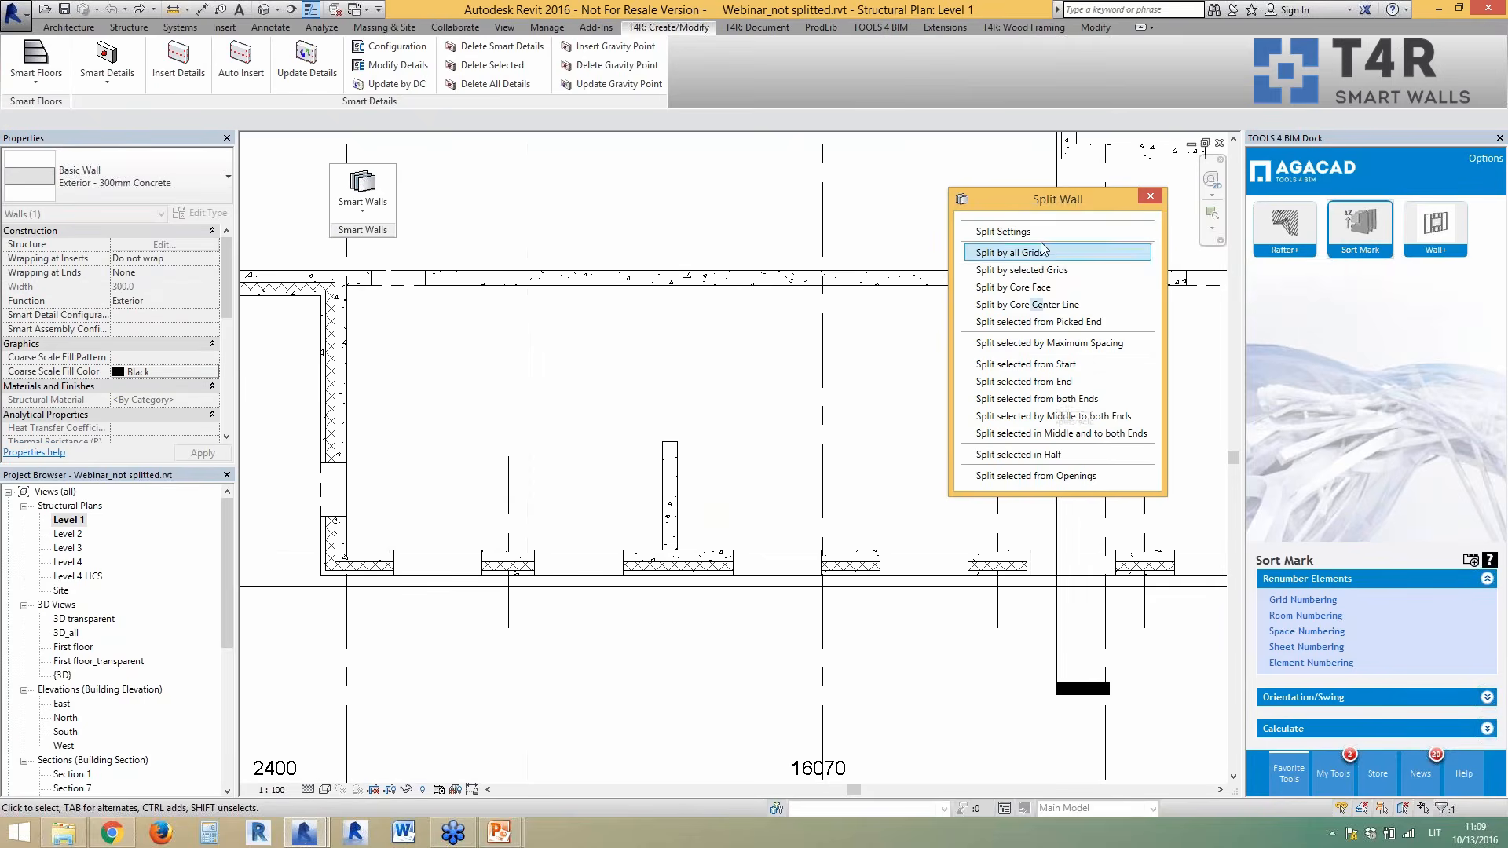
left_click(1027, 232)
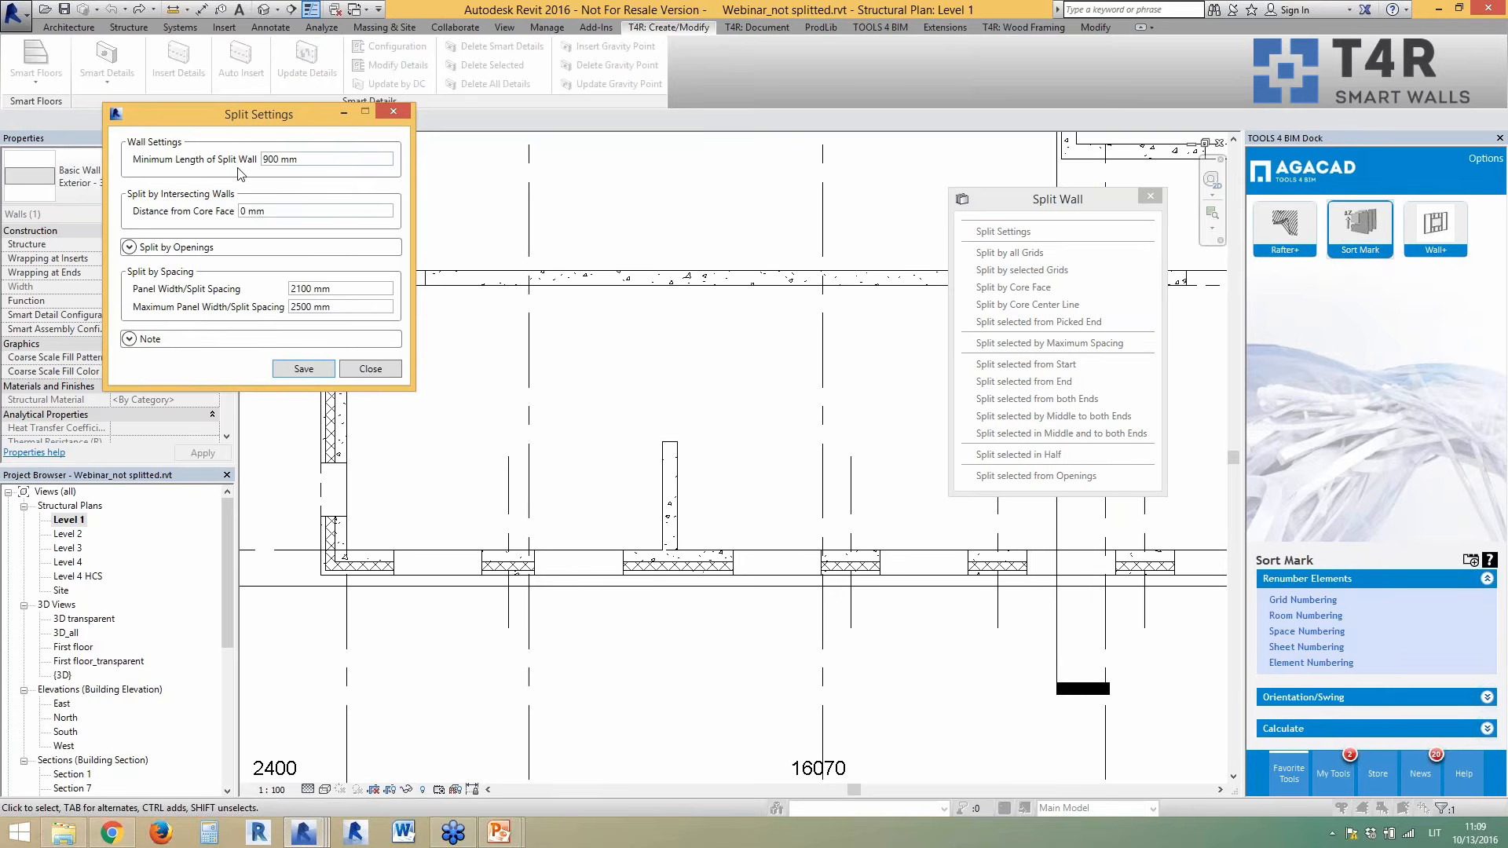
- Review Split by Openings, then check the 2100 mm spacing and 2500 mm maximum panel width
left_click(130, 247)
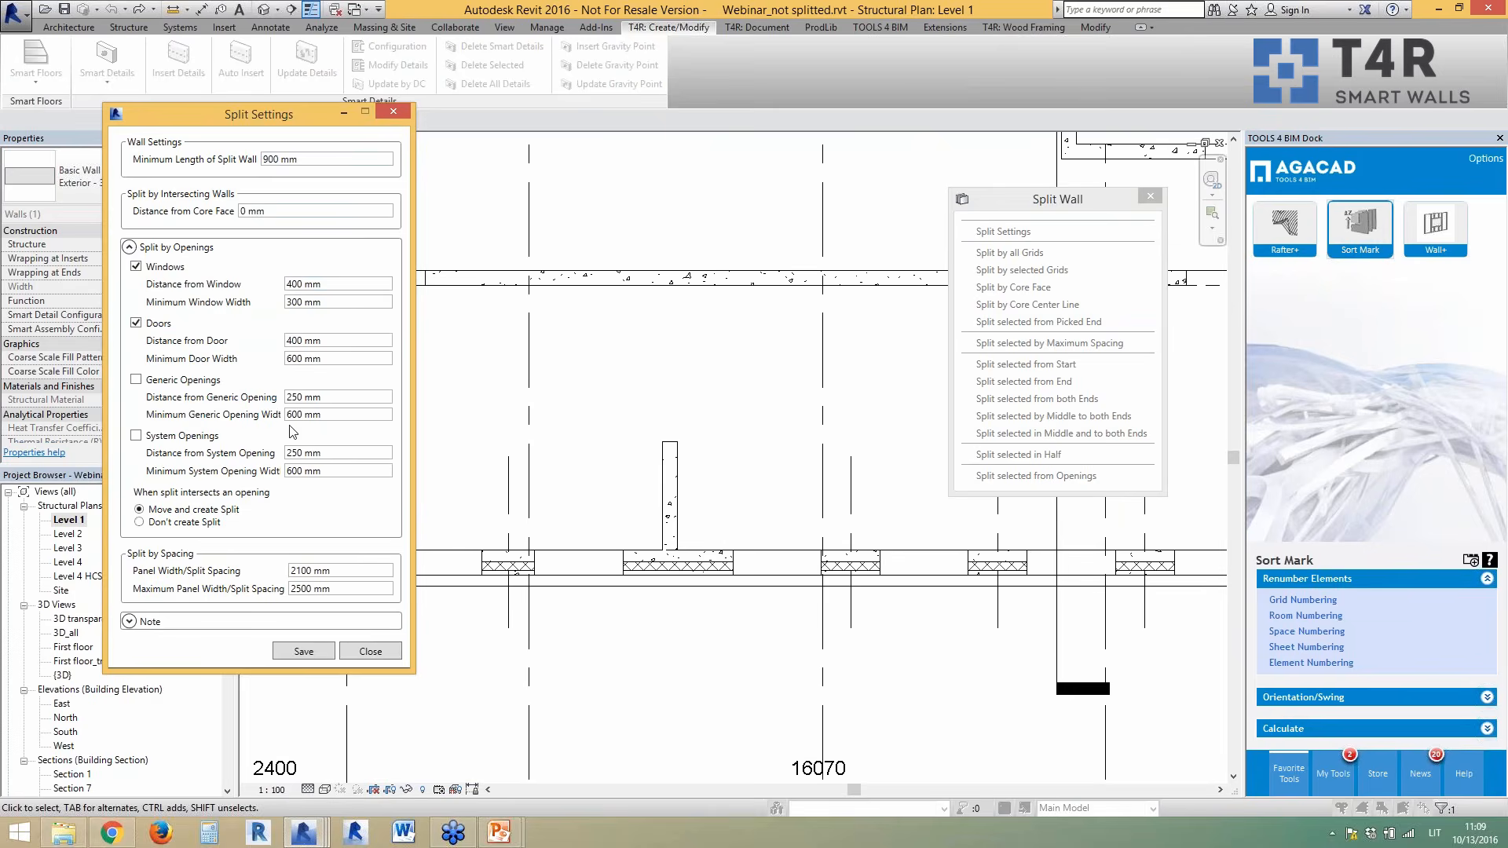
left_click(1384, 320)
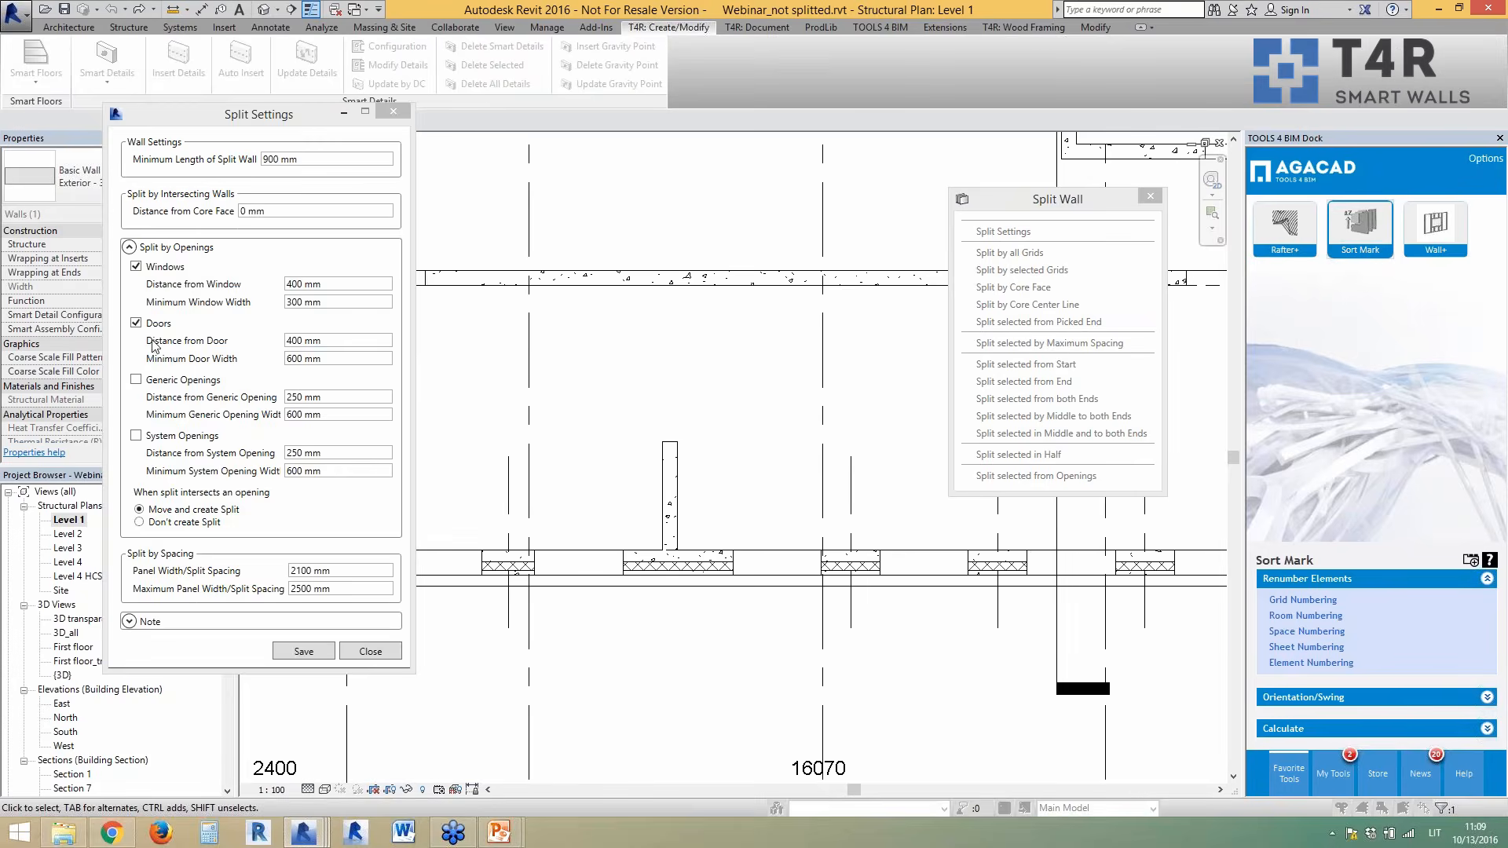
left_click(128, 249)
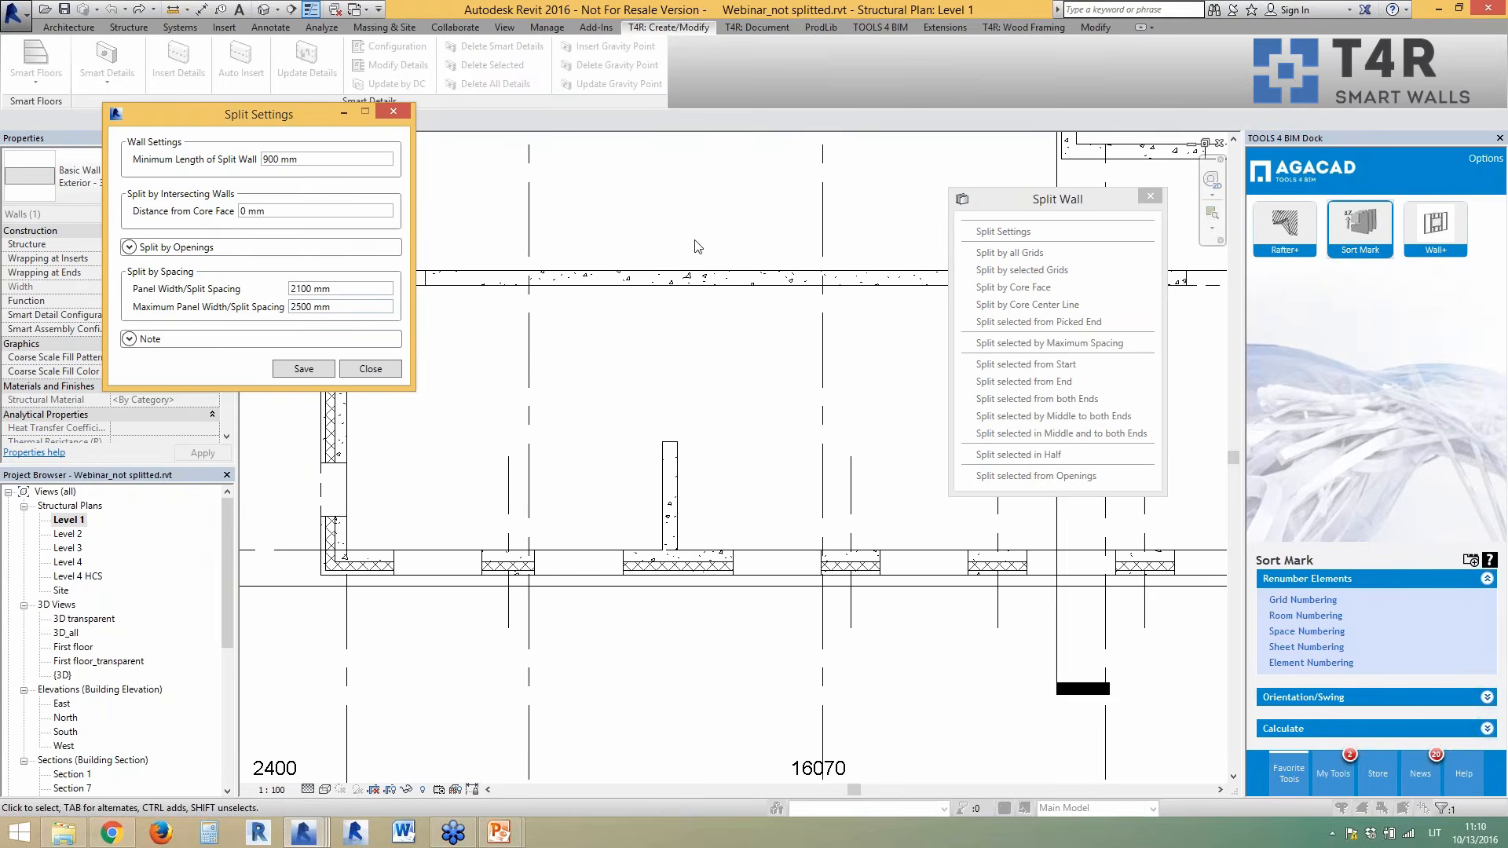
left_click(339, 289)
left_click(347, 307)
left_click(1442, 83)
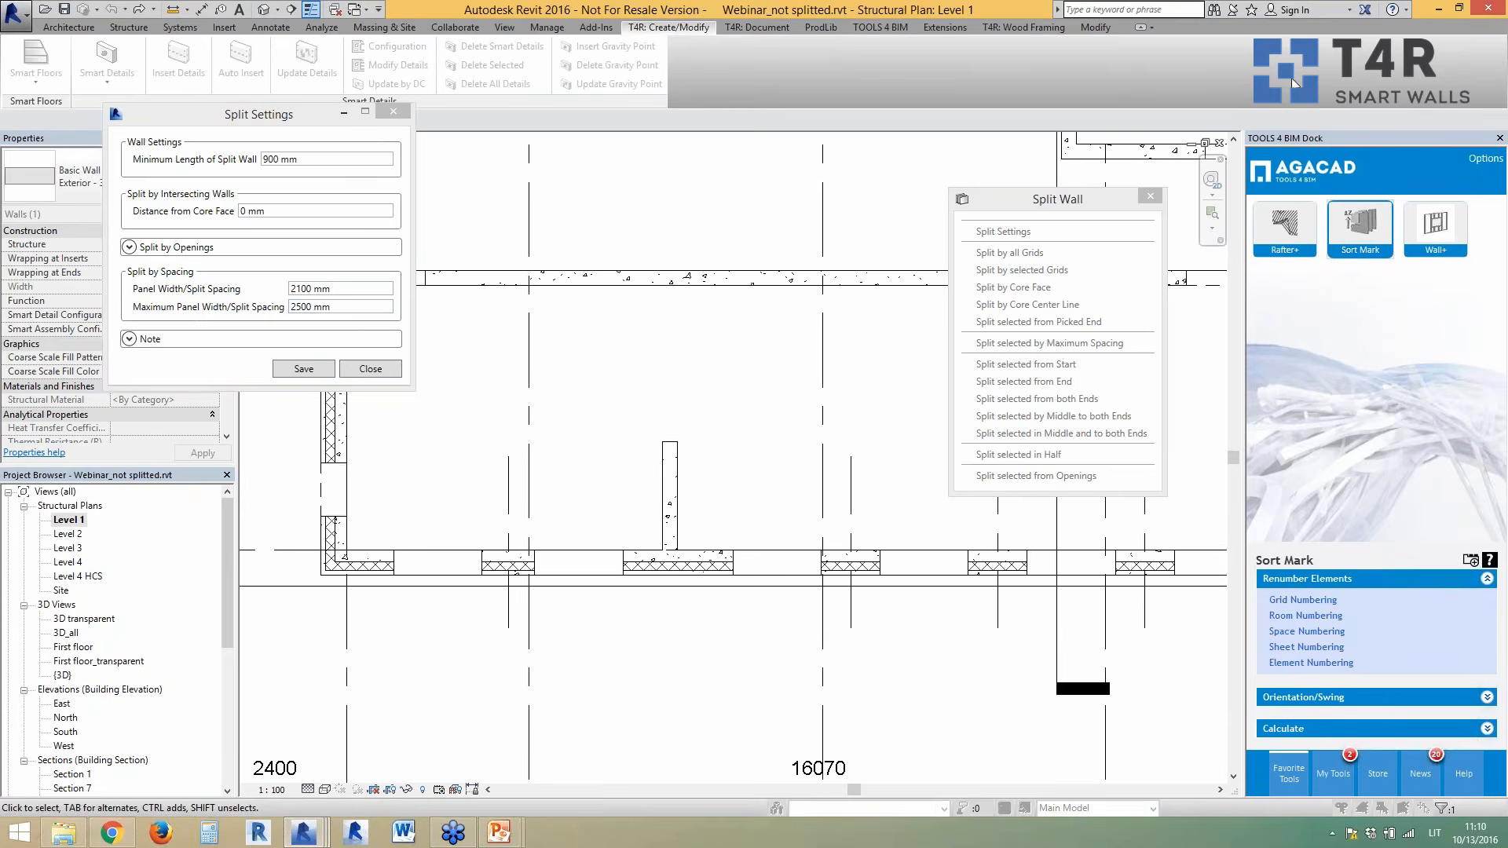
- Read the wall start direction note and close Split Settings without changes
left_click(128, 246)
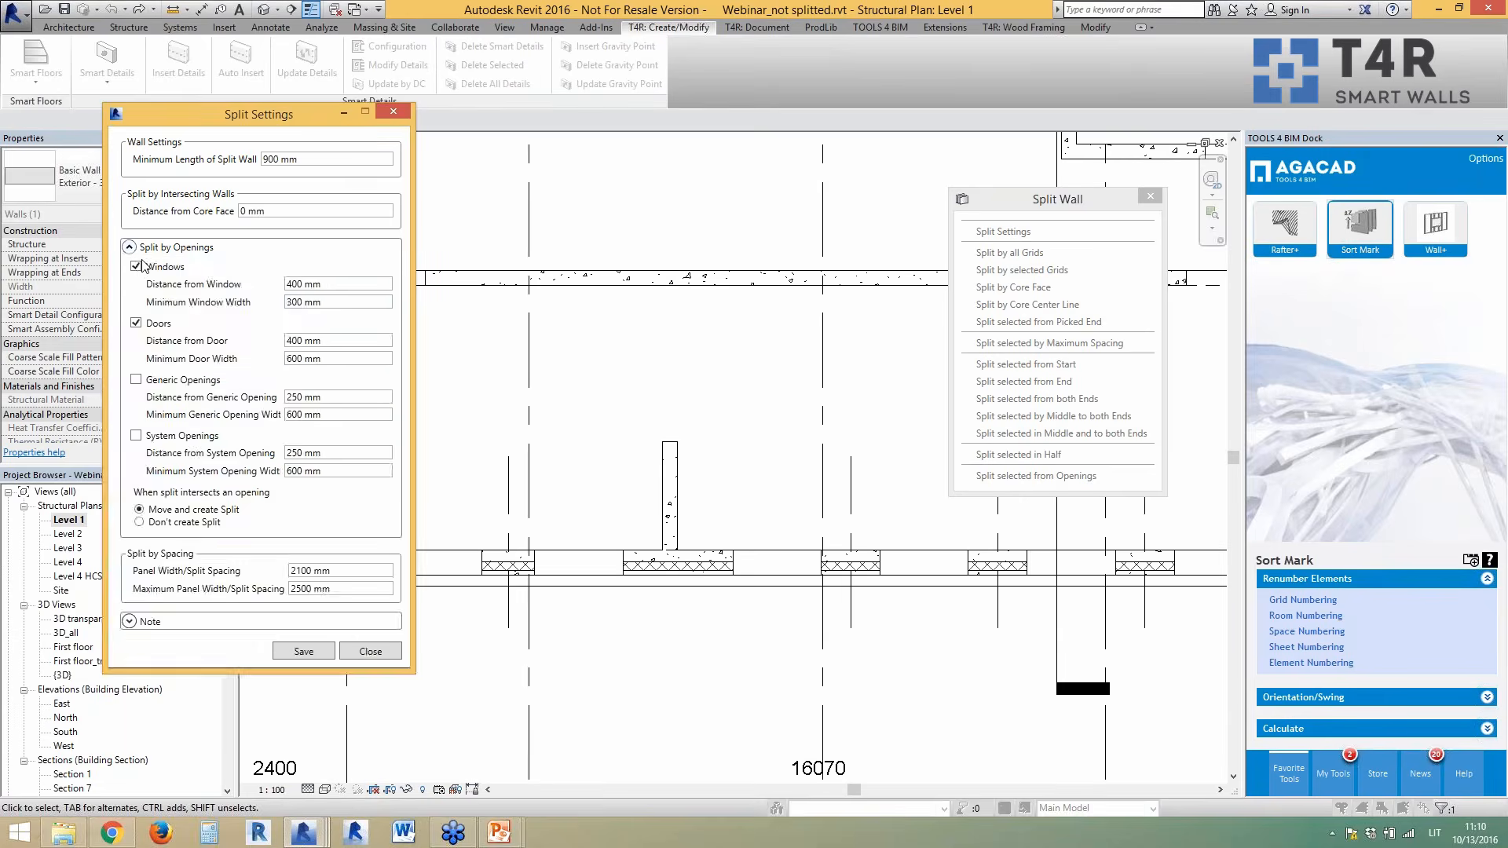
left_click(129, 246)
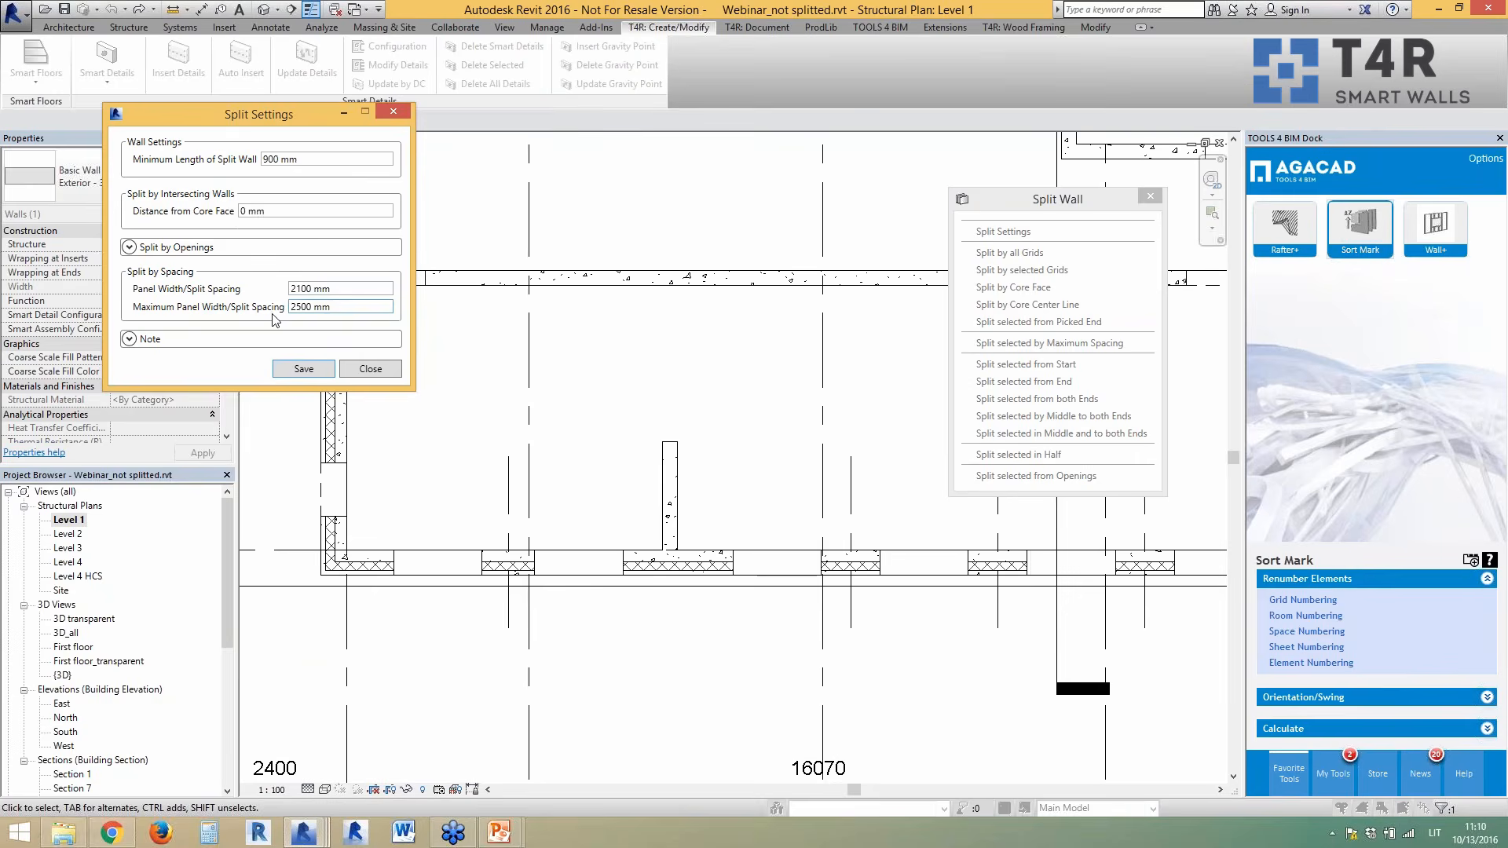
left_click(149, 340)
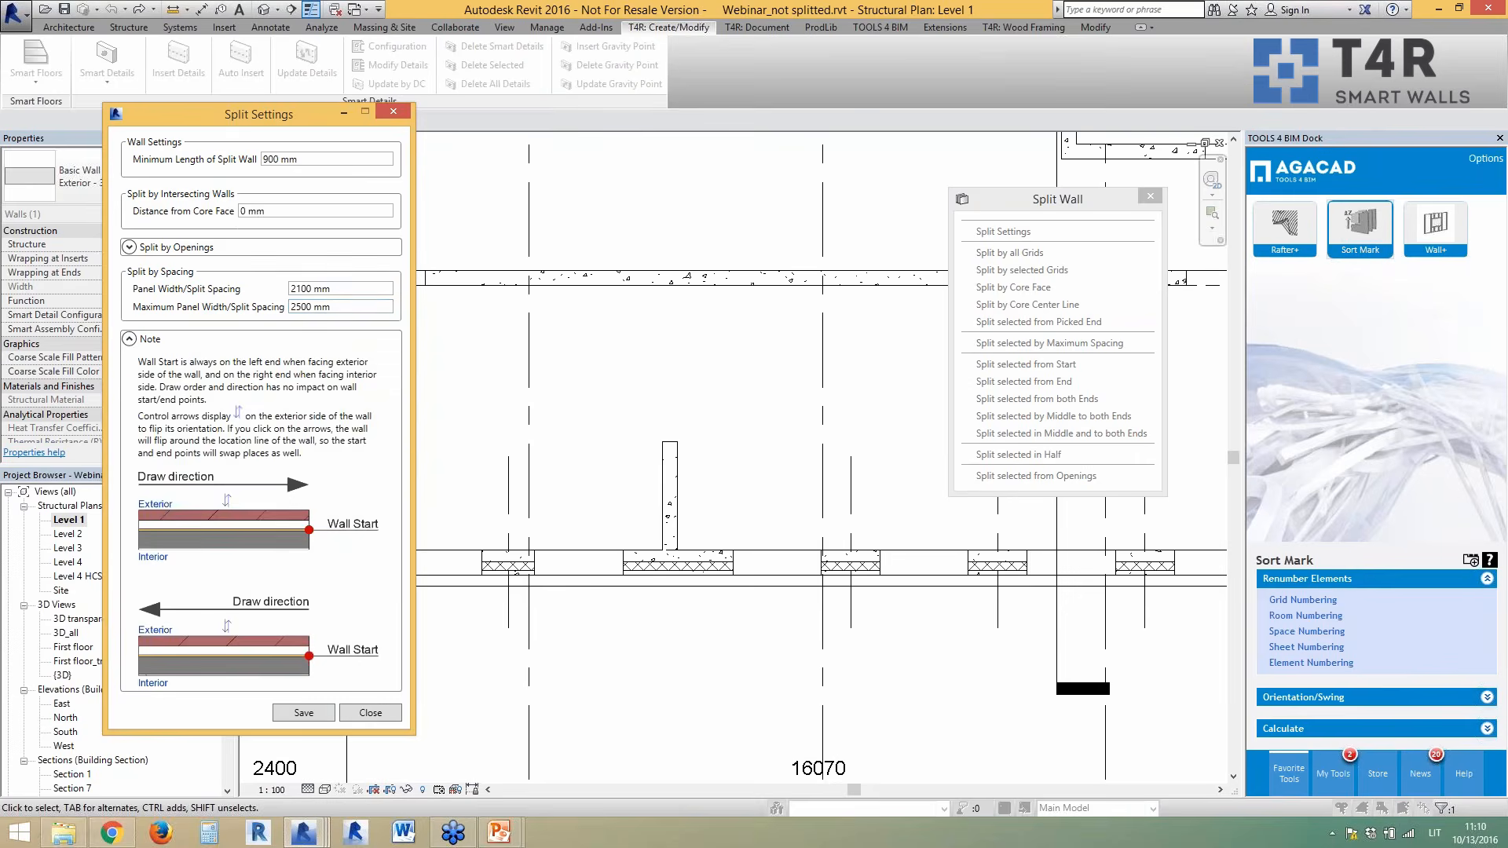
left_click_drag(334, 308, 313, 308)
left_click(129, 339)
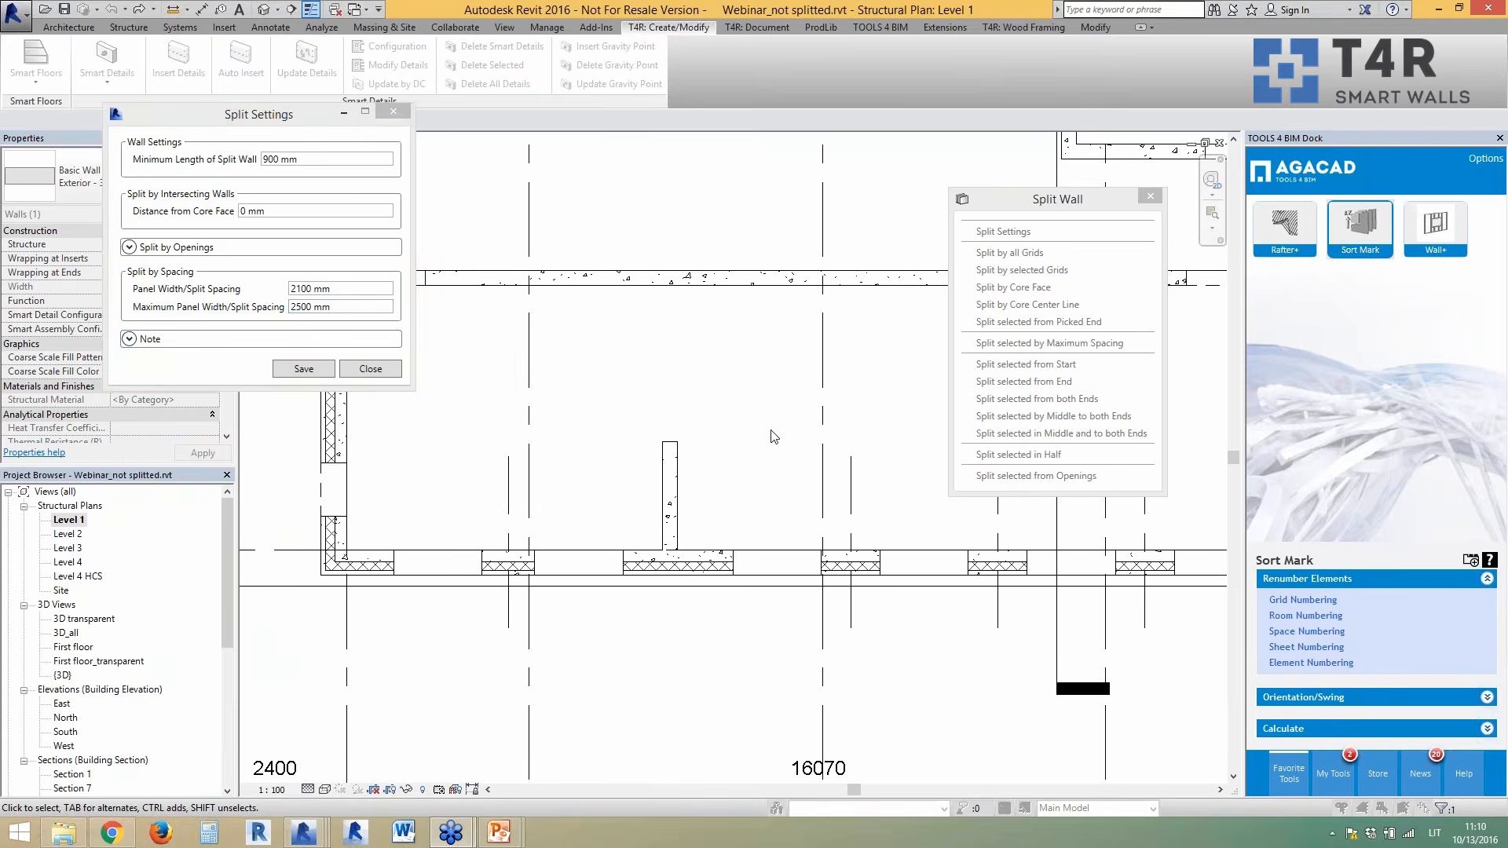
left_click(854, 493)
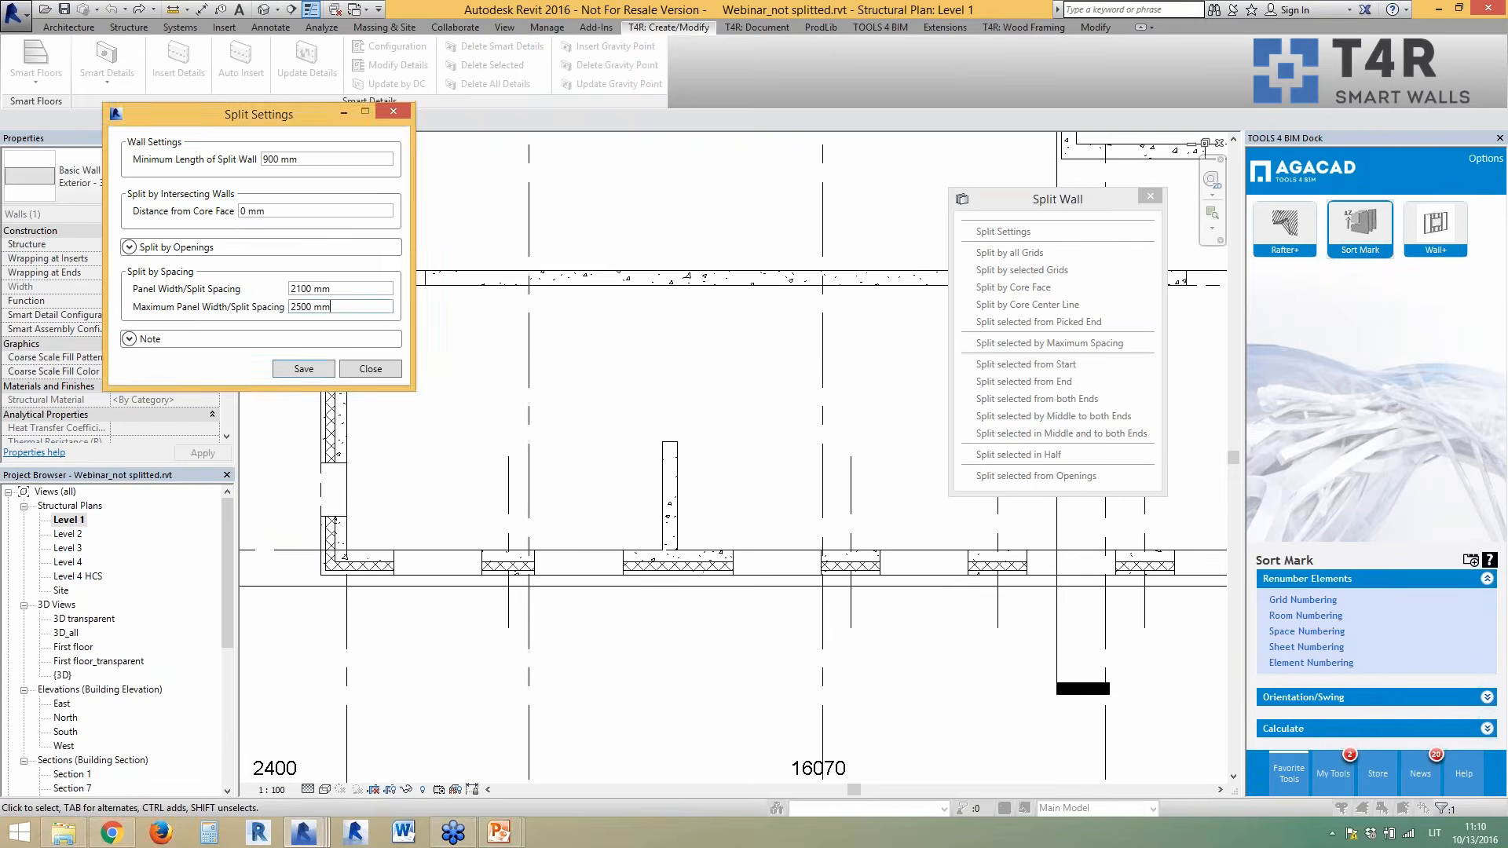
left_click(363, 368)
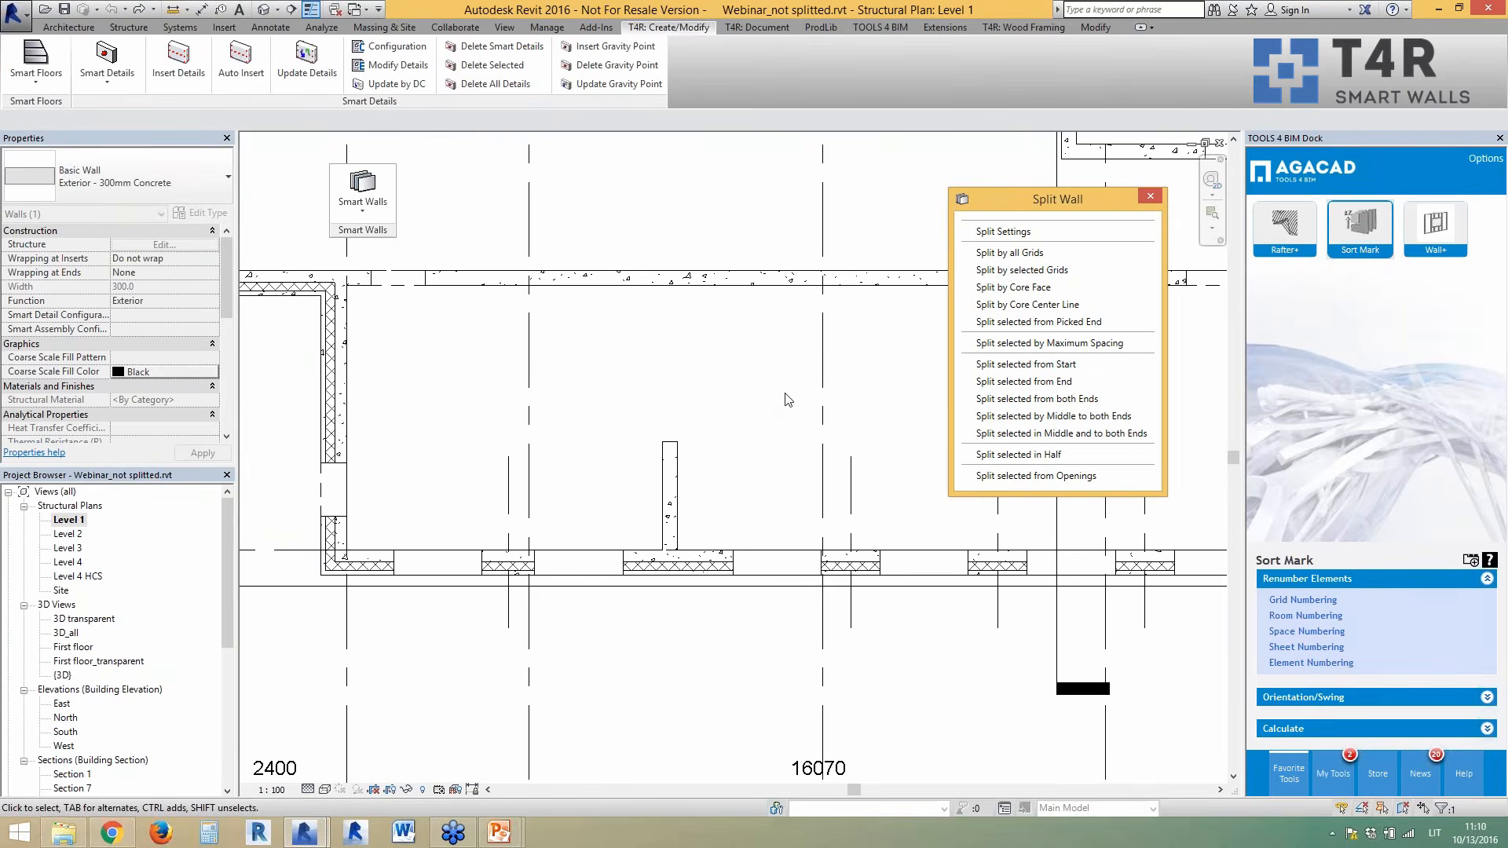
- Shorten the picked stem wall end using Shorten Picked Wall End
left_click(655, 503)
scroll(576, 506, "down", 2)
scroll(770, 469, "up", 1)
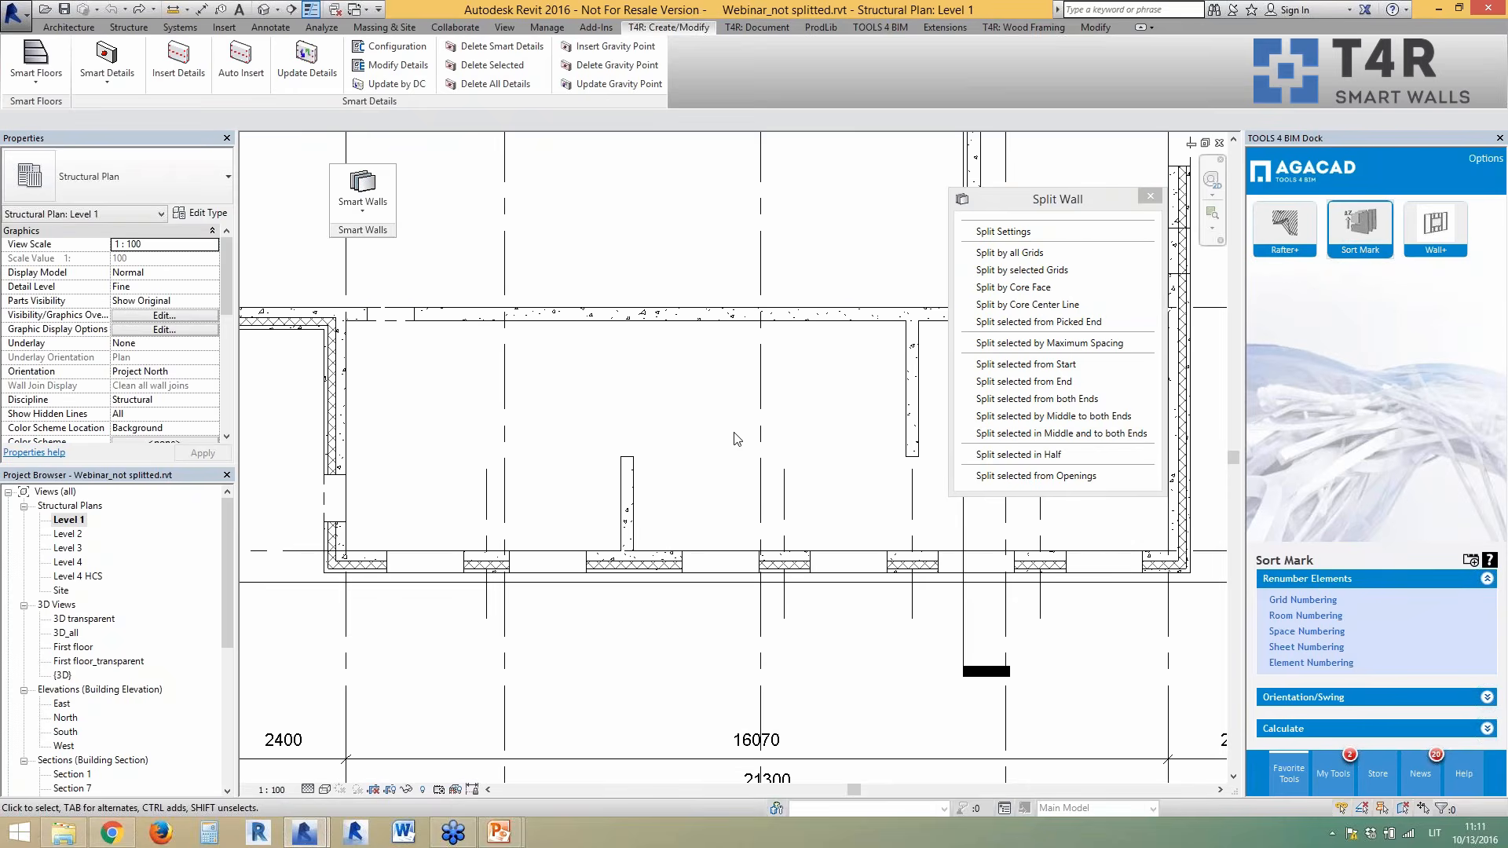
left_click(370, 210)
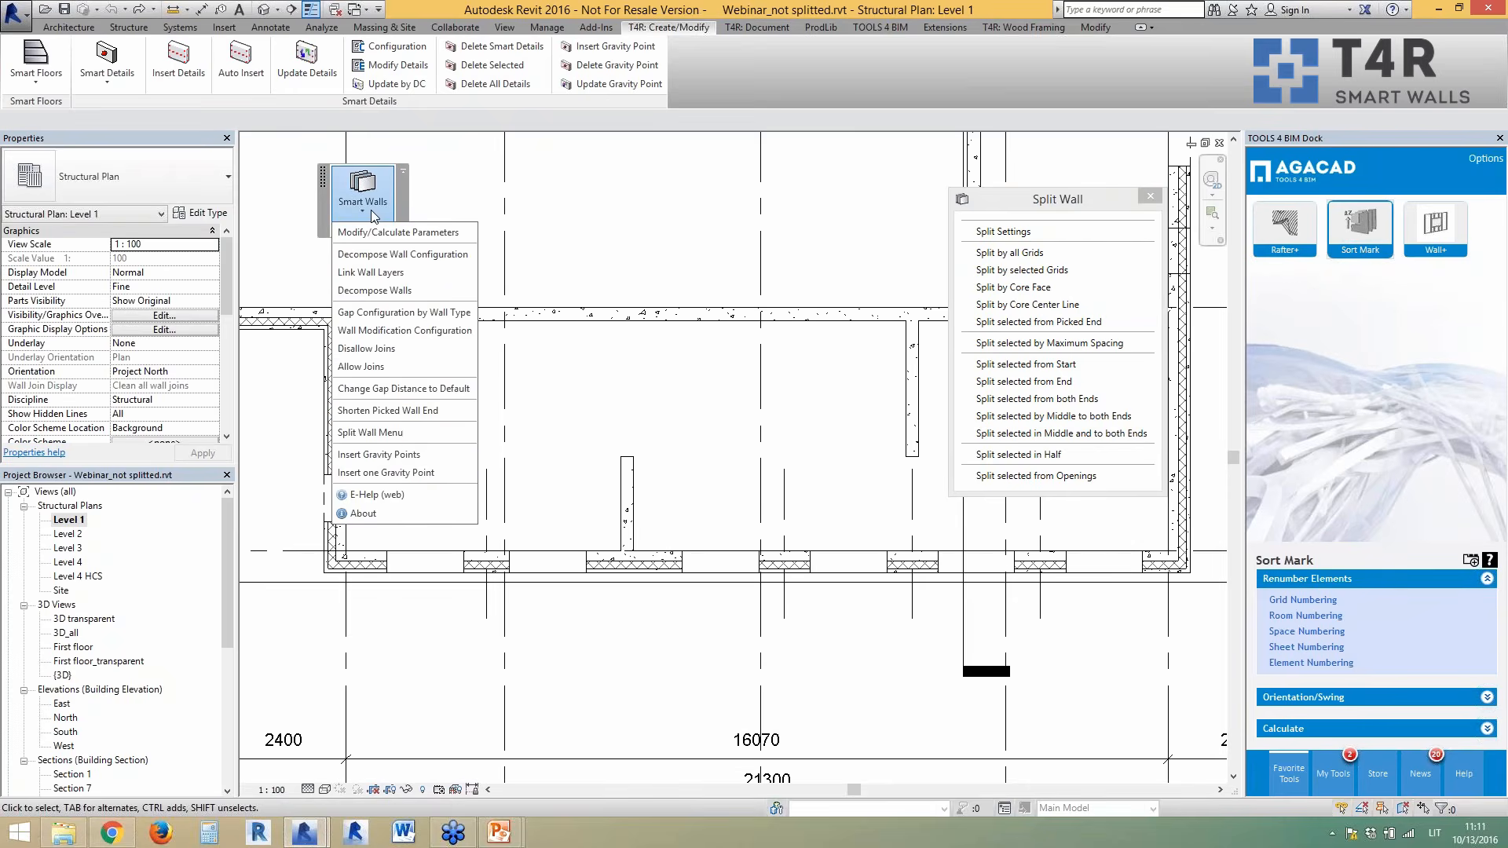
left_click(363, 411)
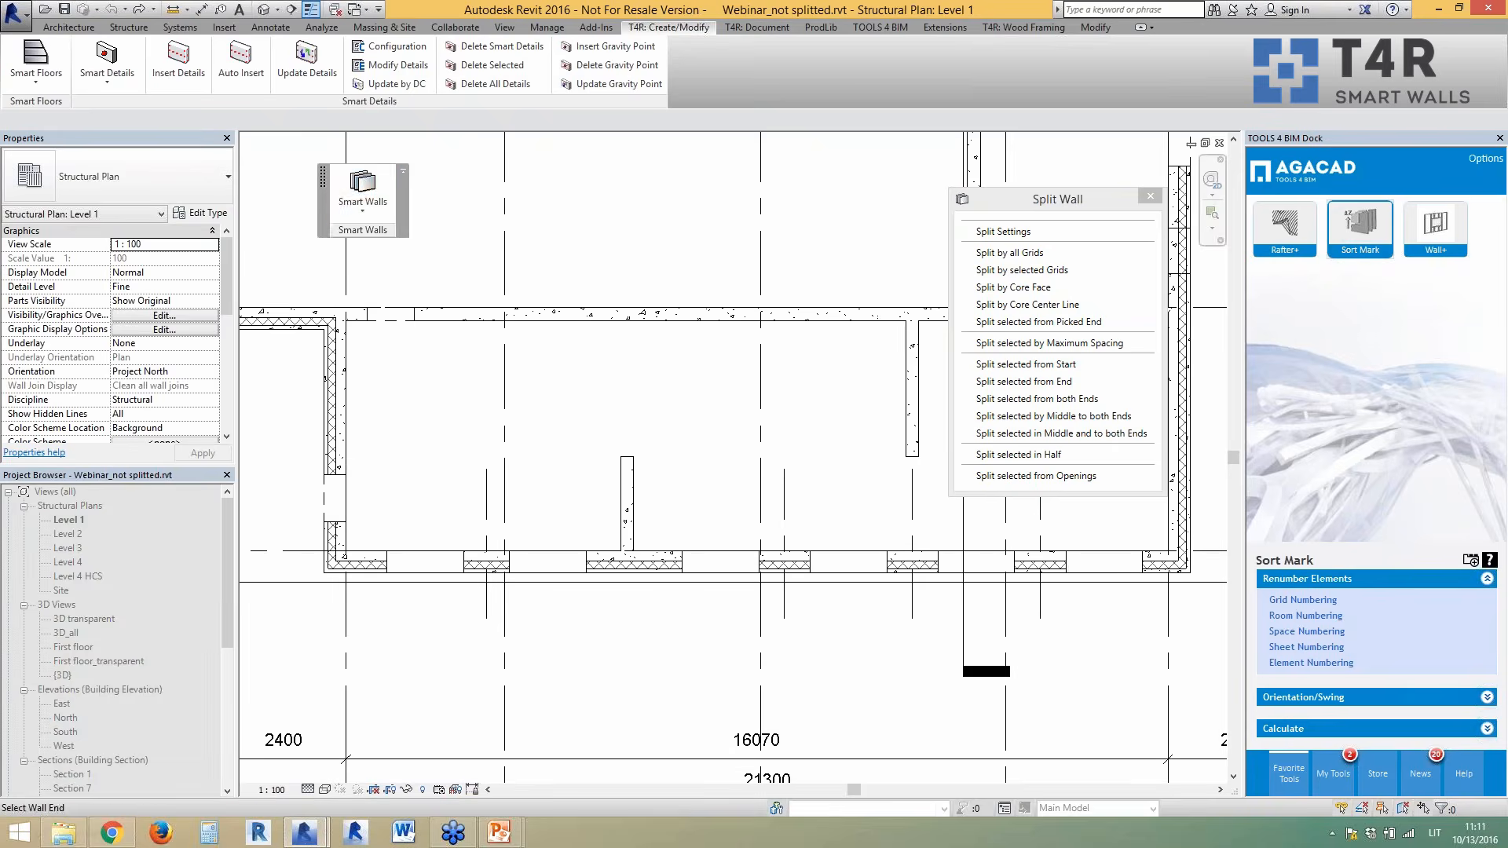
left_click(613, 537)
- Shorten the horizontal wall's left end at the interior corner
scroll(610, 579, "up", 3)
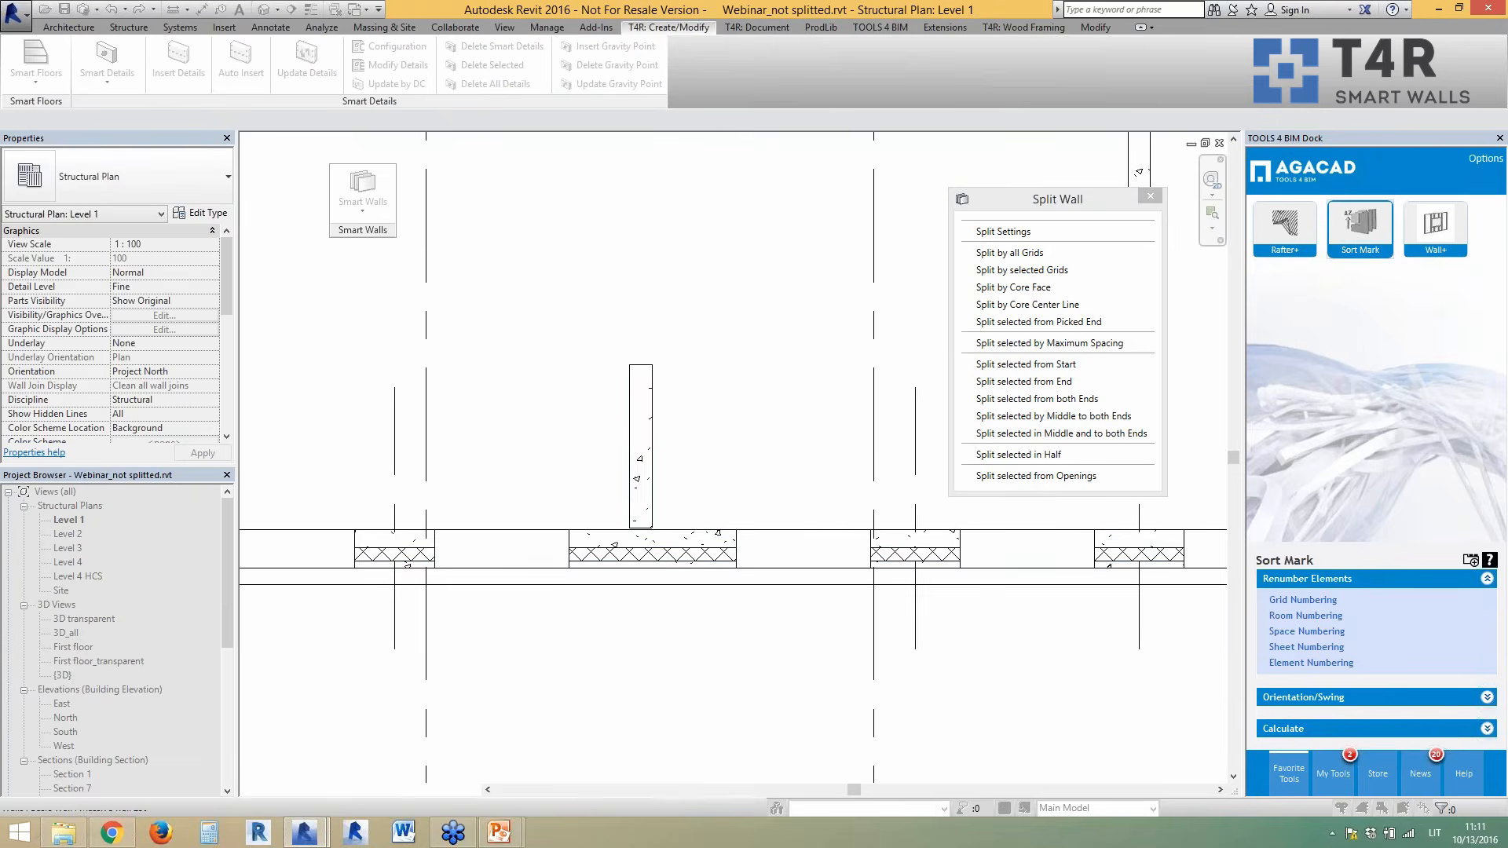
scroll(649, 554, "up", 4)
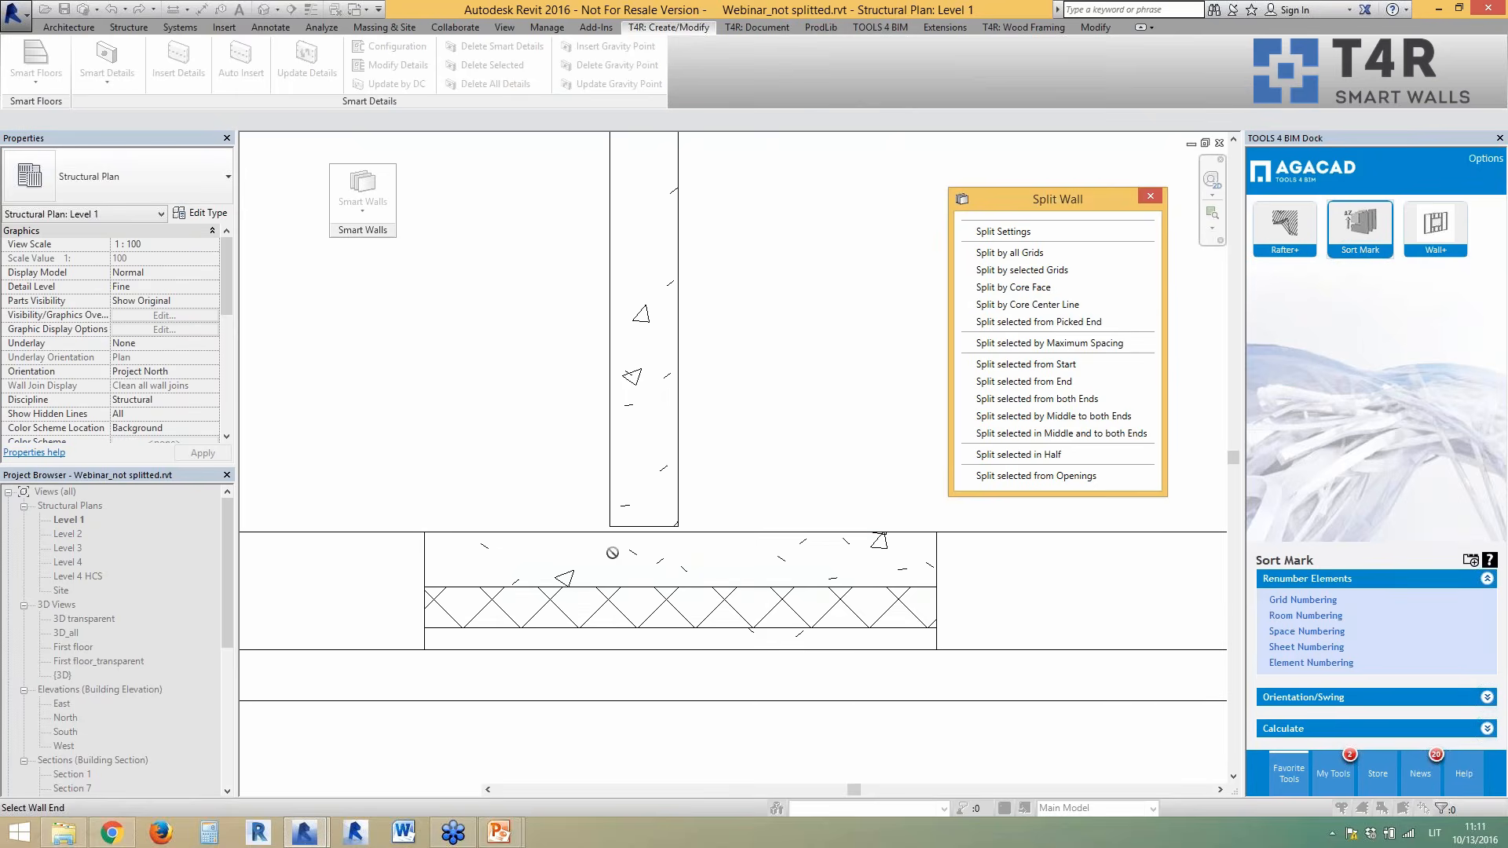
right_click(595, 486)
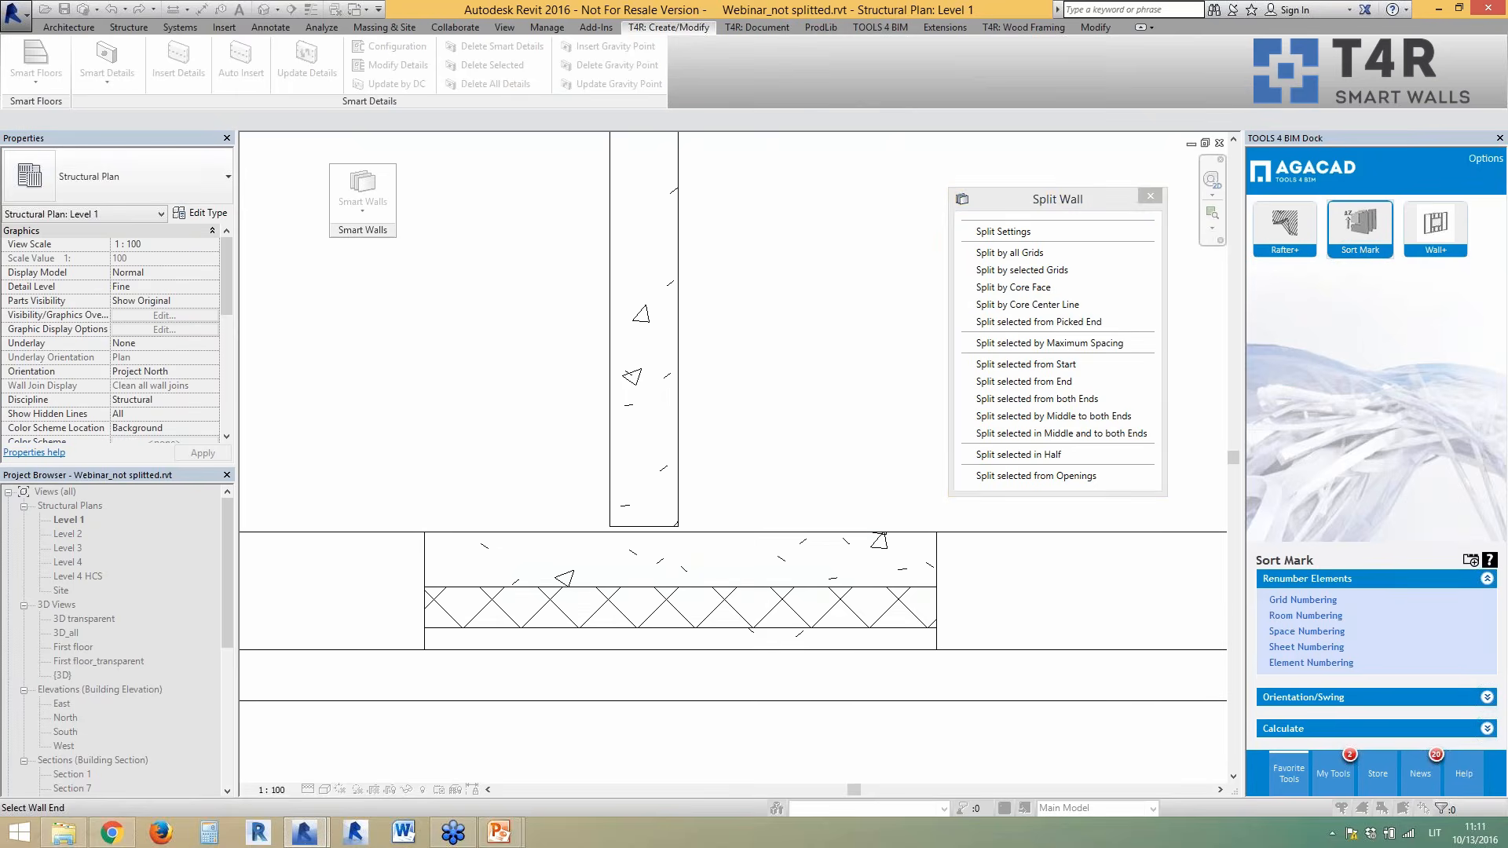
left_click(611, 497)
scroll(591, 542, "down", 8)
scroll(607, 481, "down", 2)
scroll(607, 482, "up", 5)
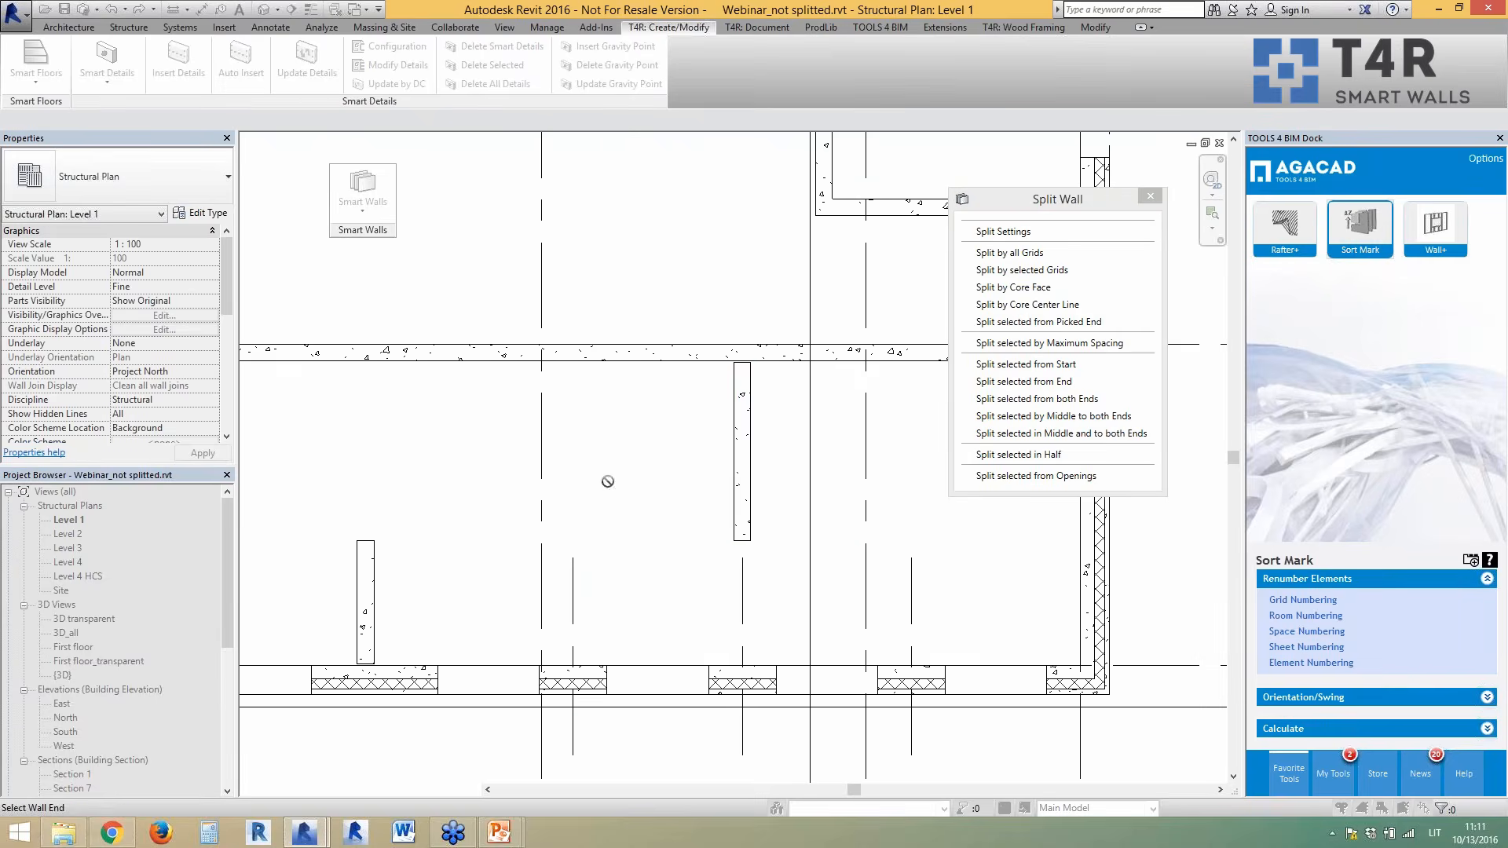
scroll(607, 481, "down", 3)
scroll(690, 380, "up", 3)
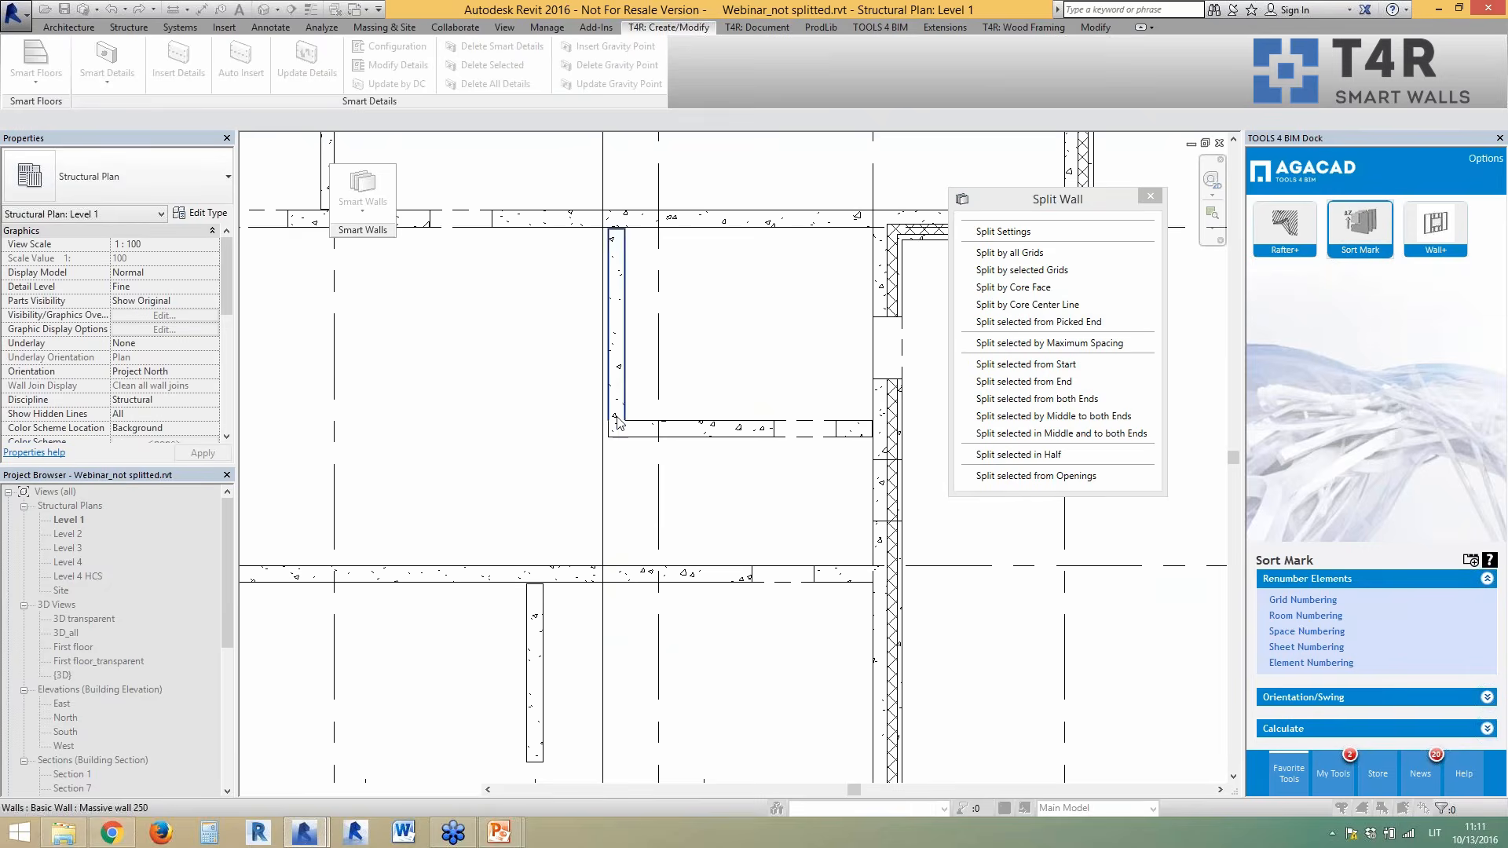
scroll(614, 415, "up", 1)
left_click(648, 435)
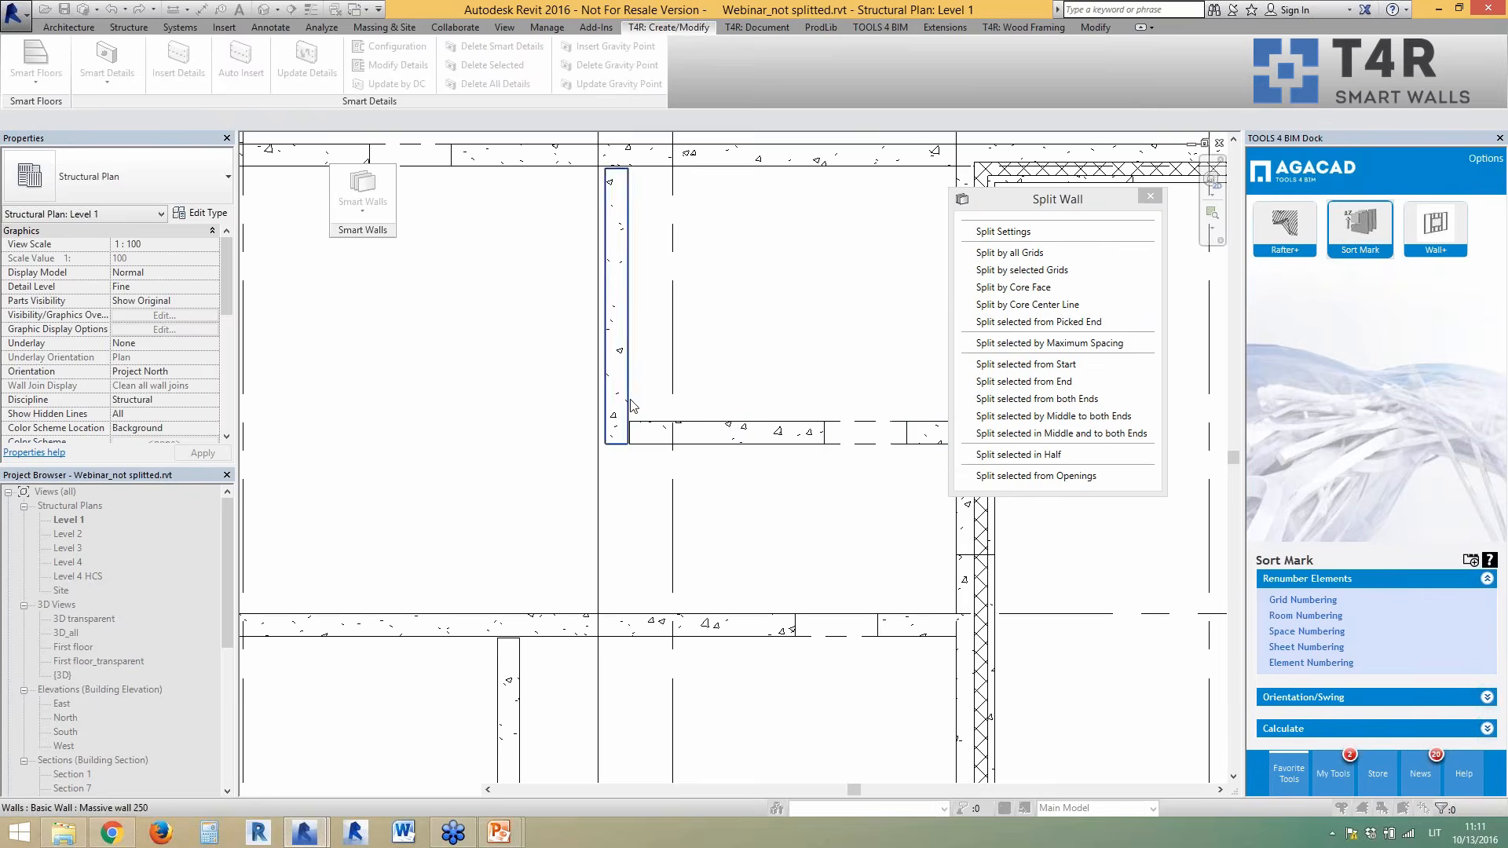
scroll(796, 376, "down", 3)
scroll(796, 376, "down", 5)
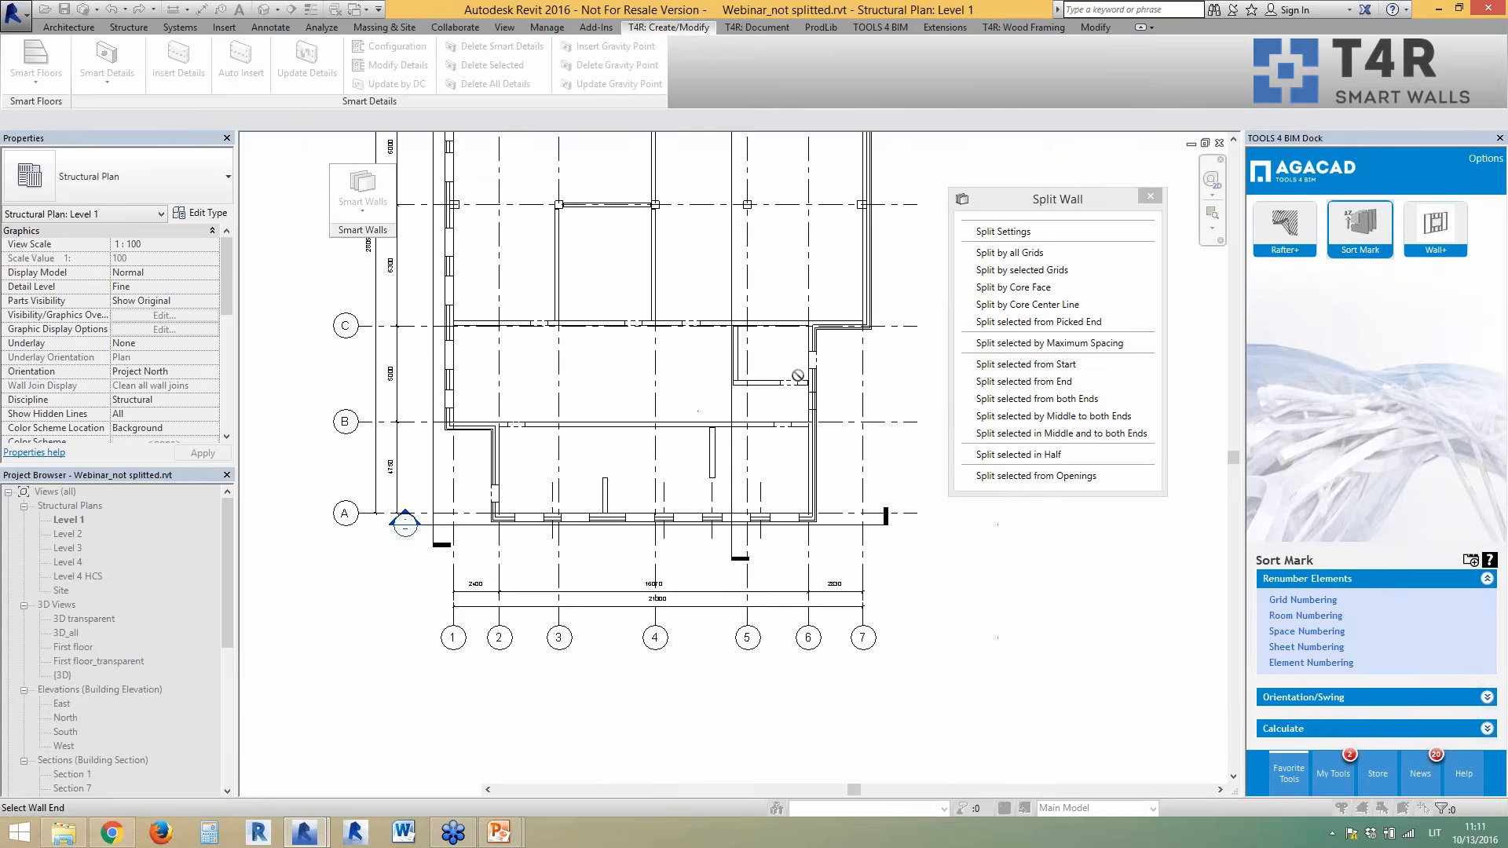
scroll(521, 497, "up", 3)
scroll(502, 550, "up", 2)
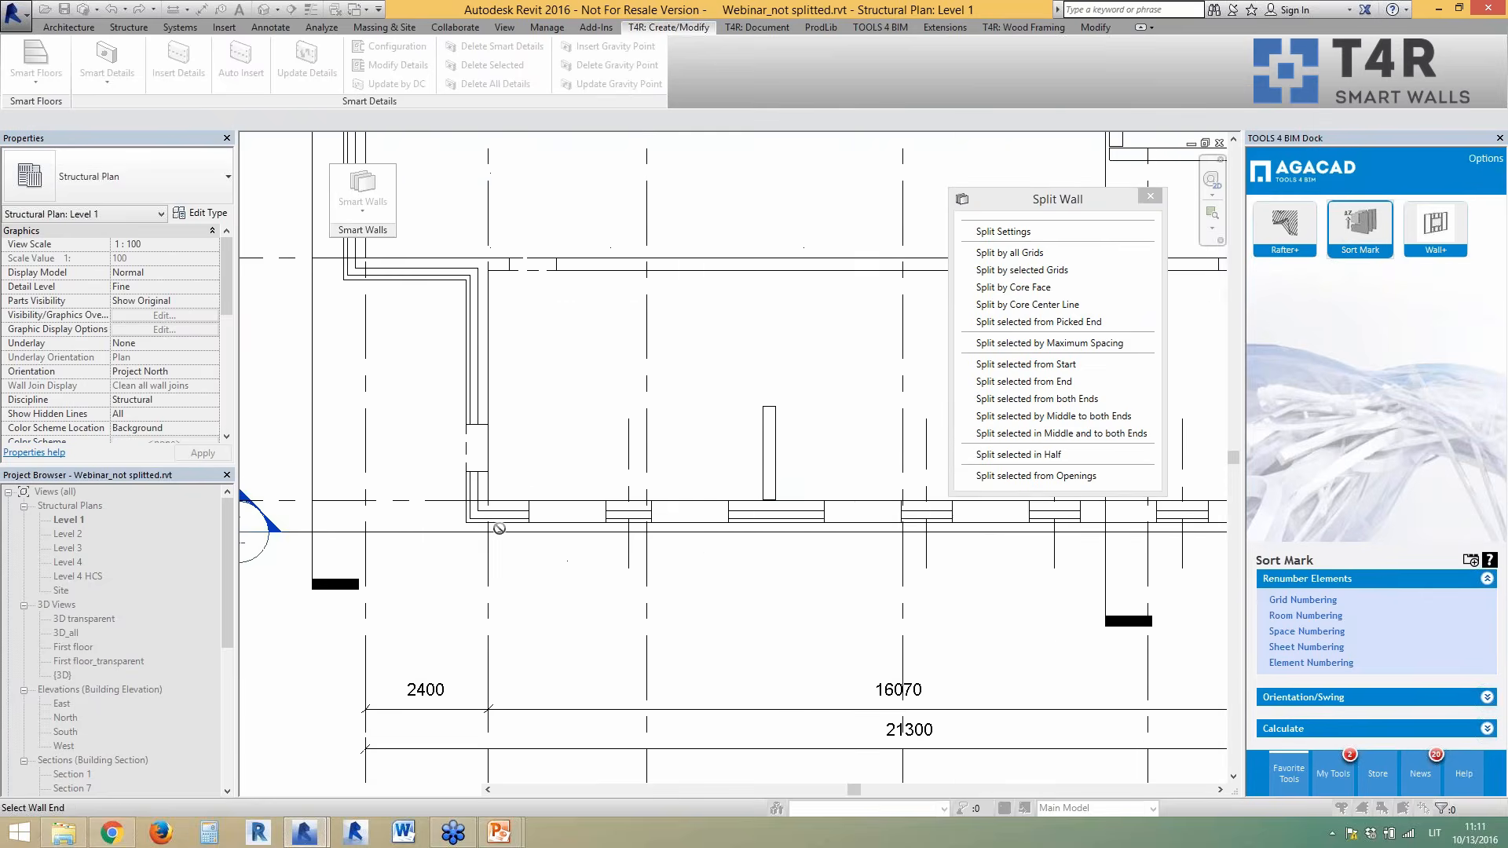
- Split the vertical exterior wall into panels and dismiss the overlapping-walls warning
left_click(481, 318)
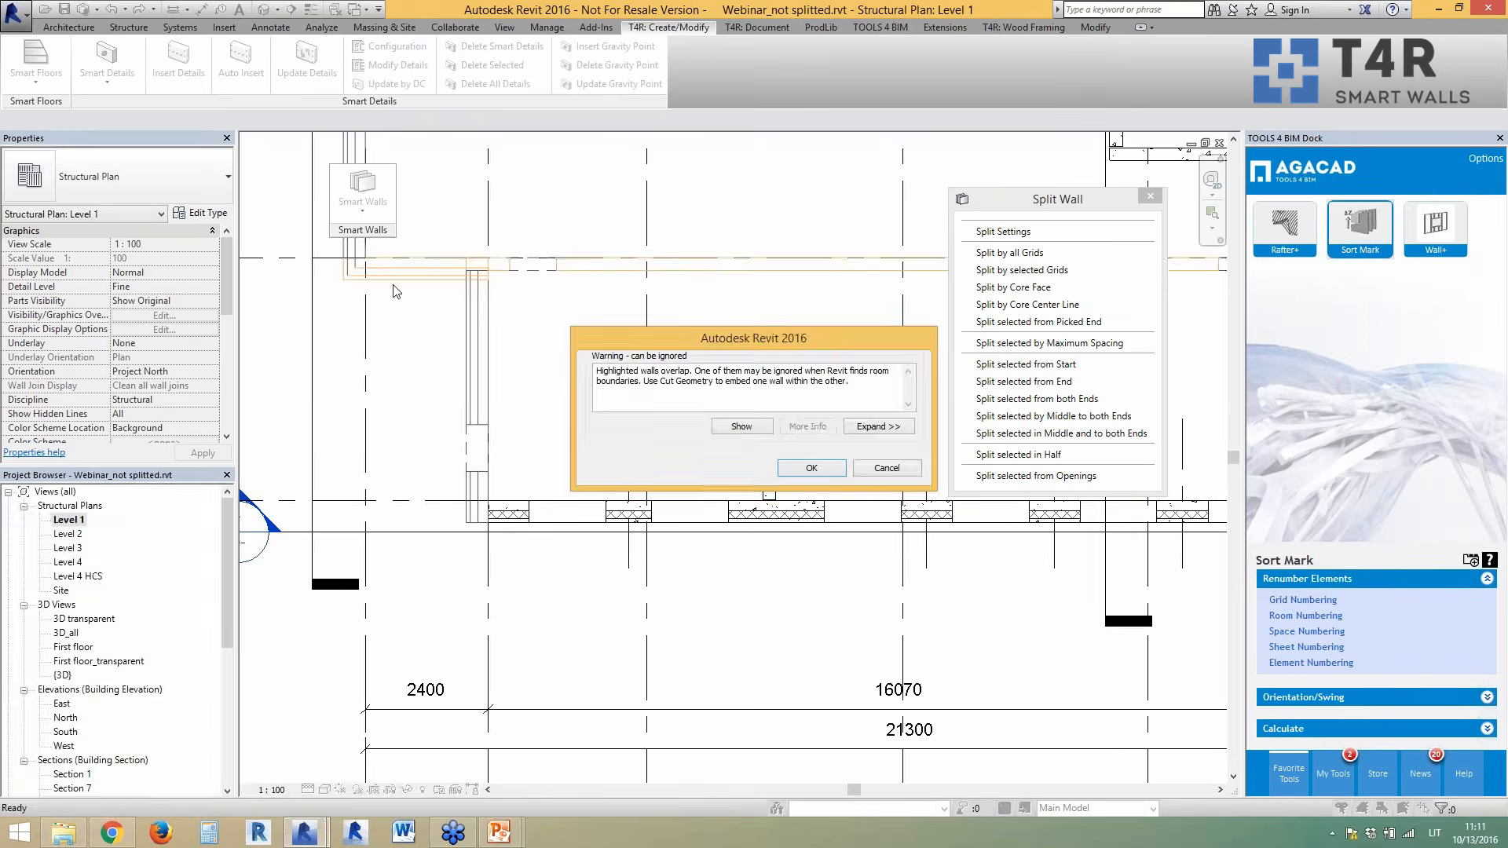
left_click(789, 468)
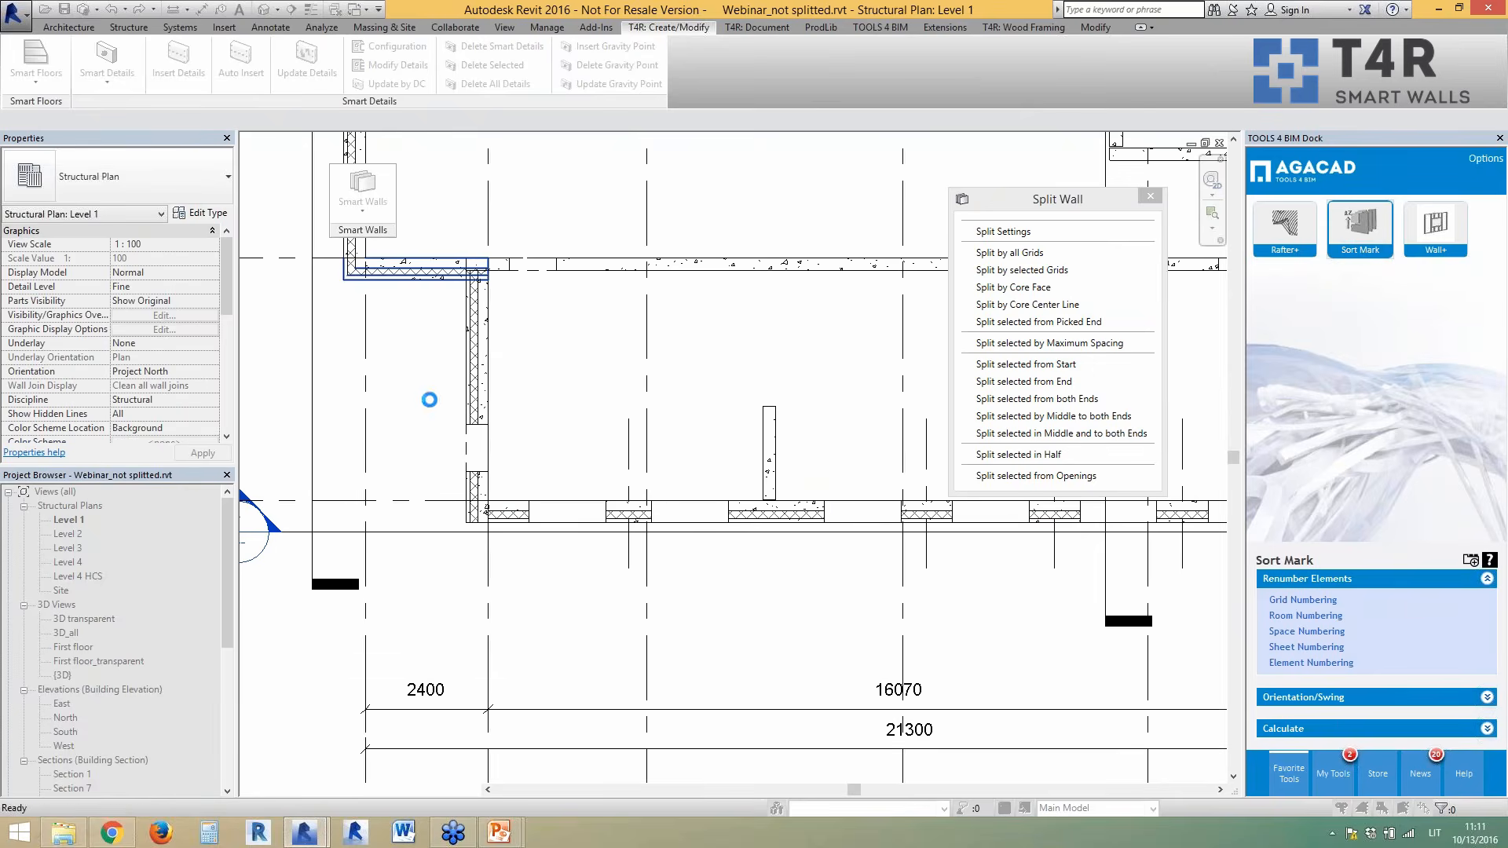
scroll(316, 398, "down", 3)
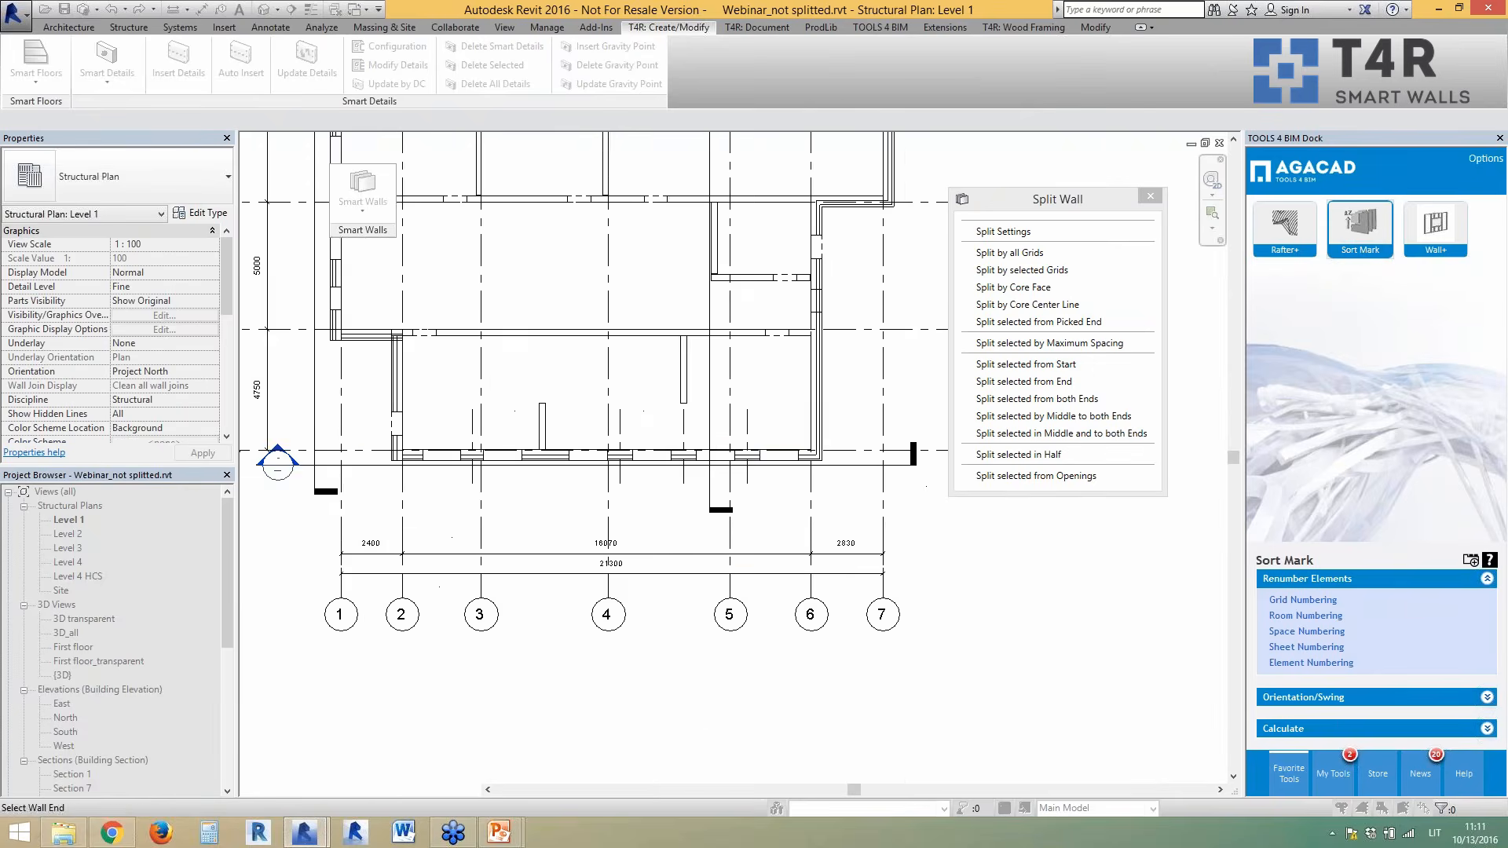
scroll(817, 444, "up", 3)
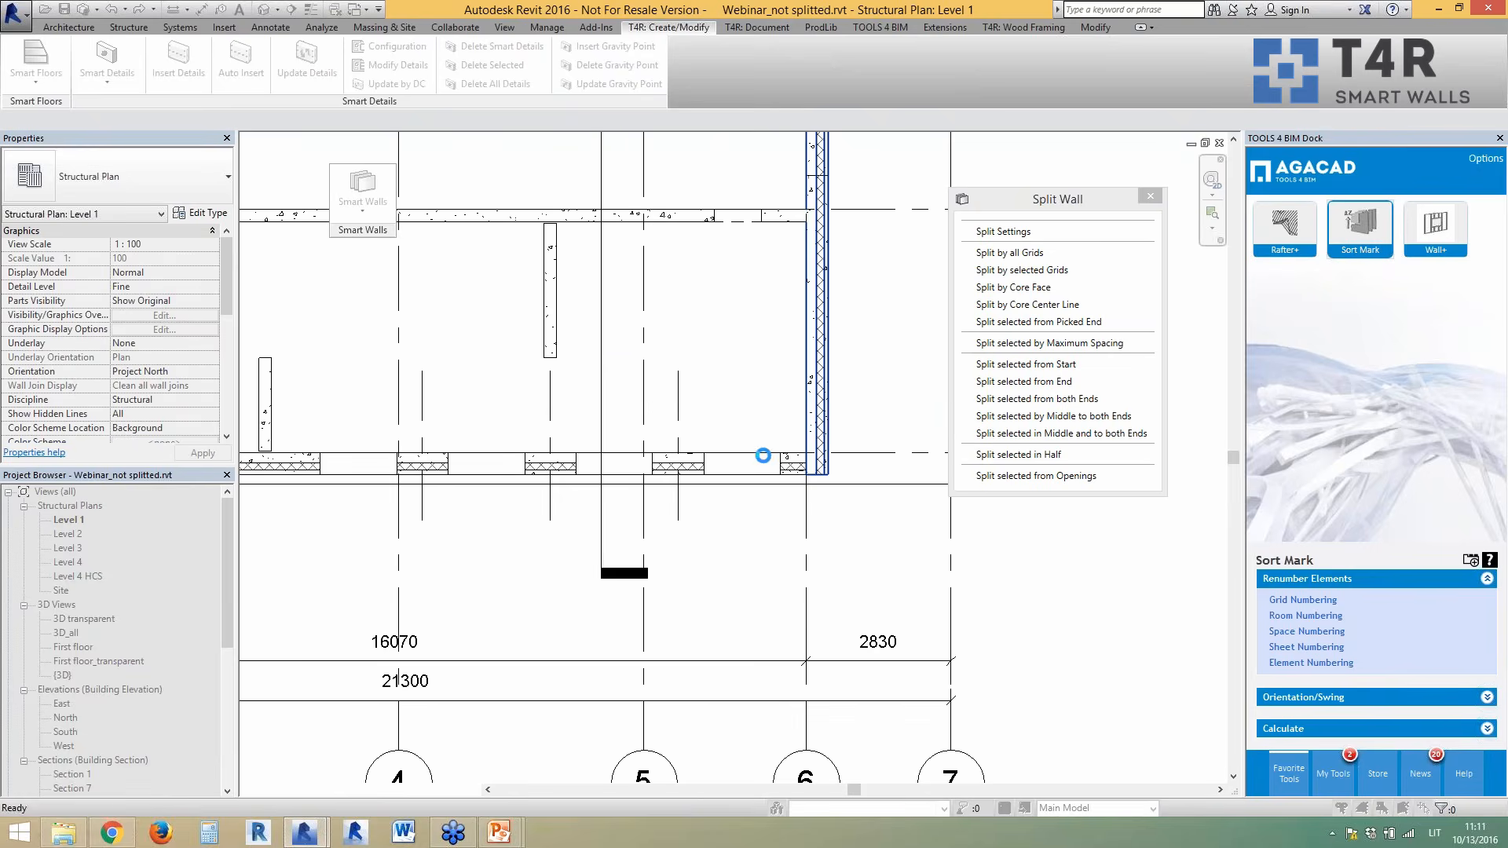
scroll(670, 619, "down", 3)
scroll(697, 421, "up", 3)
scroll(757, 431, "up", 1)
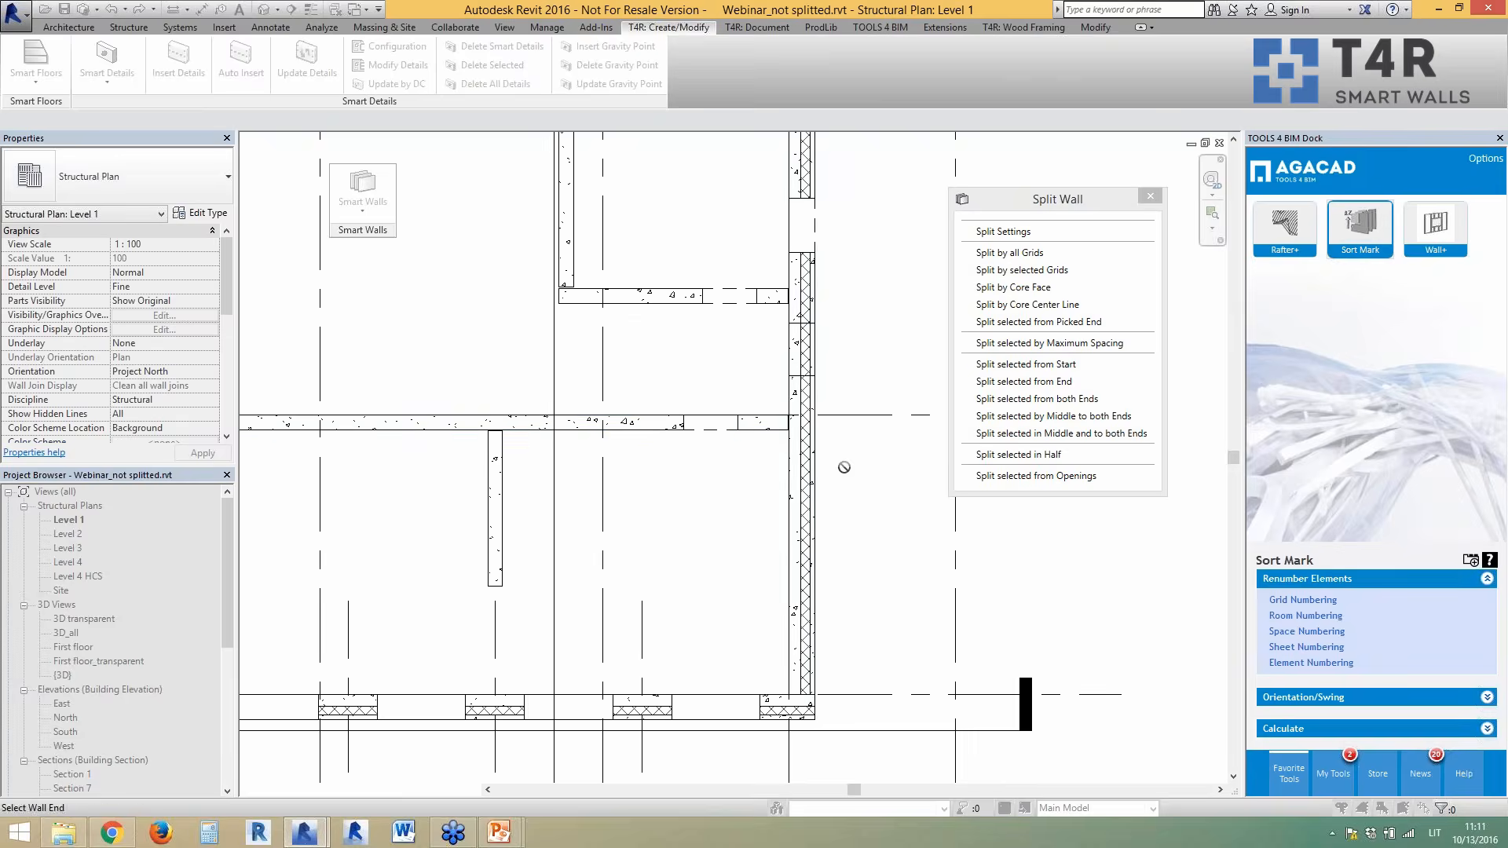
scroll(813, 479, "up", 5)
scroll(848, 555, "down", 6)
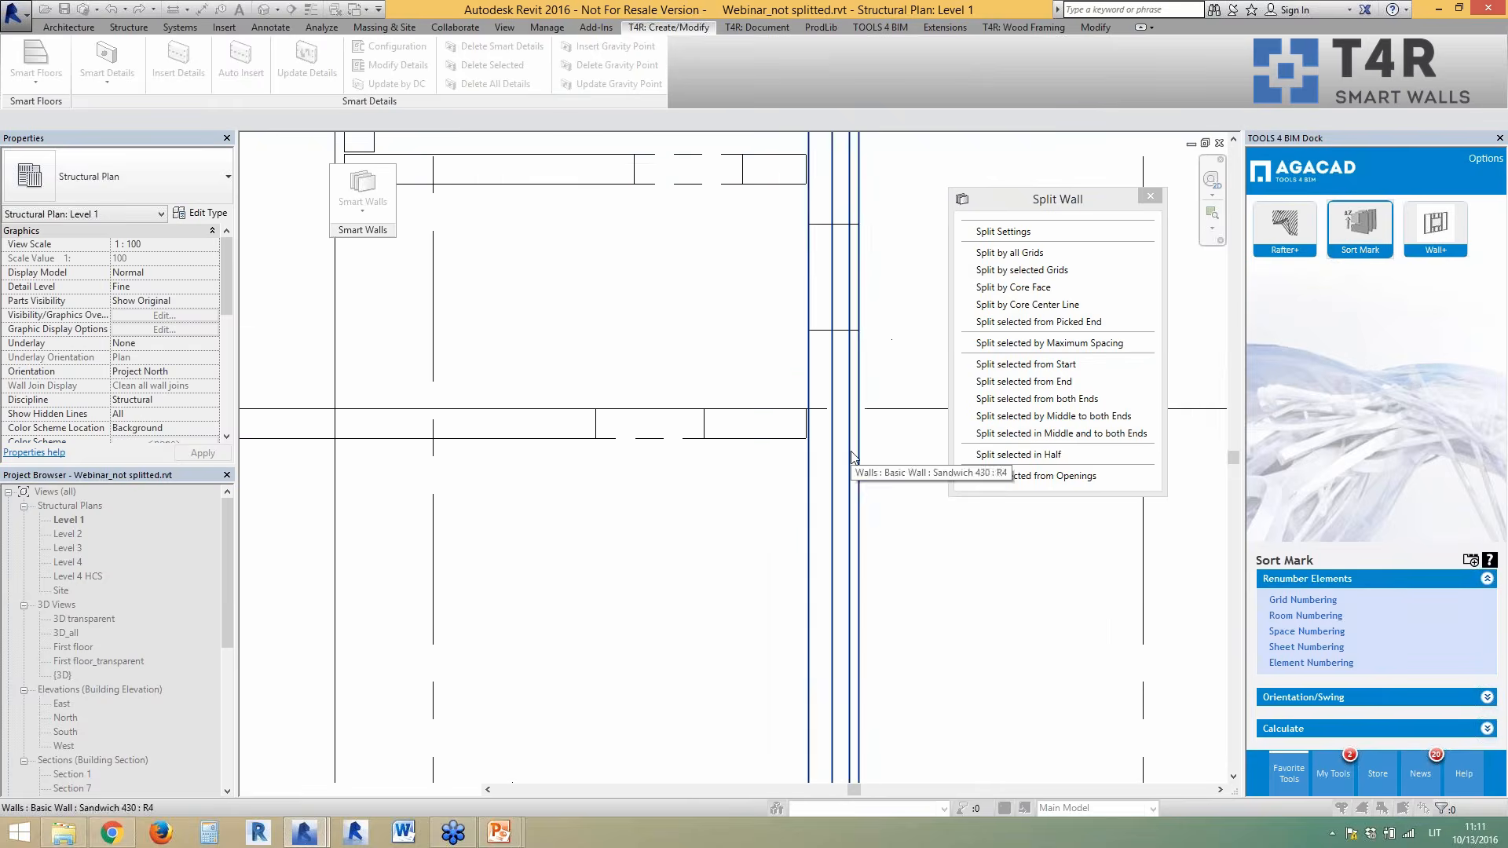
scroll(358, 427, "up", 5)
scroll(357, 427, "up", 3)
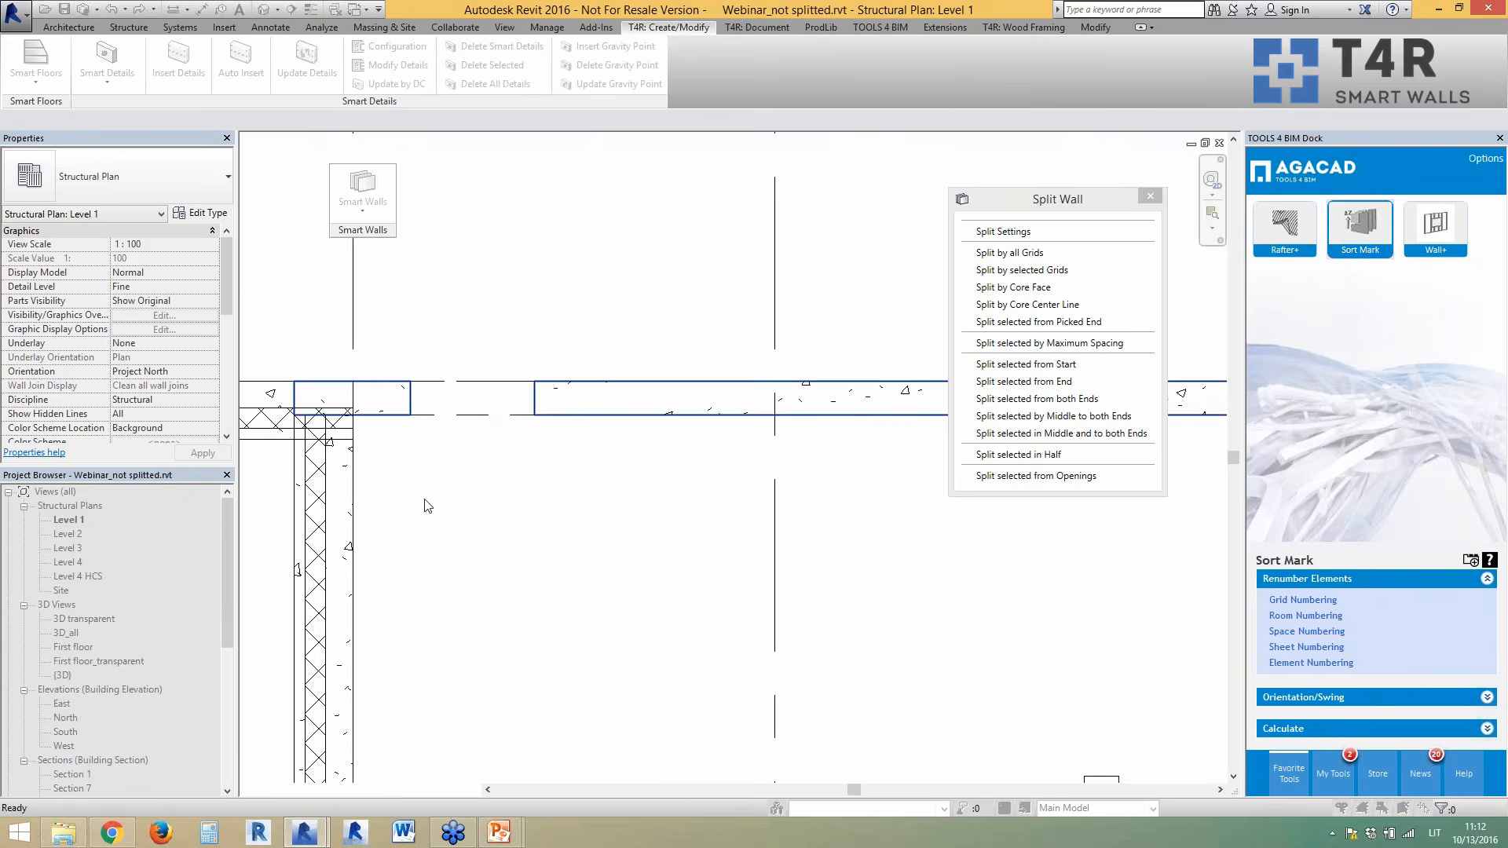
scroll(417, 512, "down", 4)
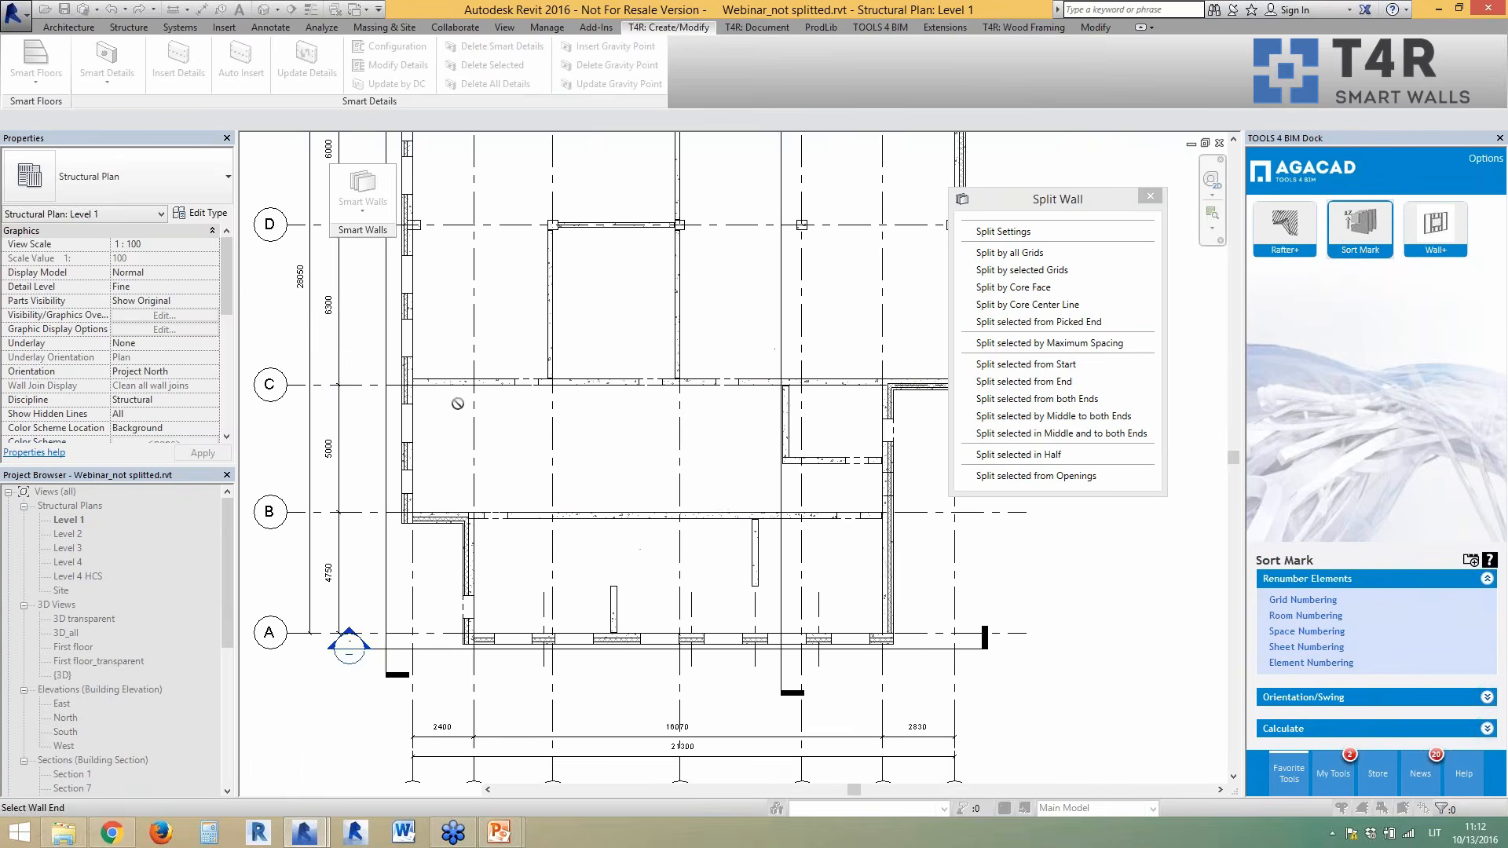
scroll(459, 409, "up", 3)
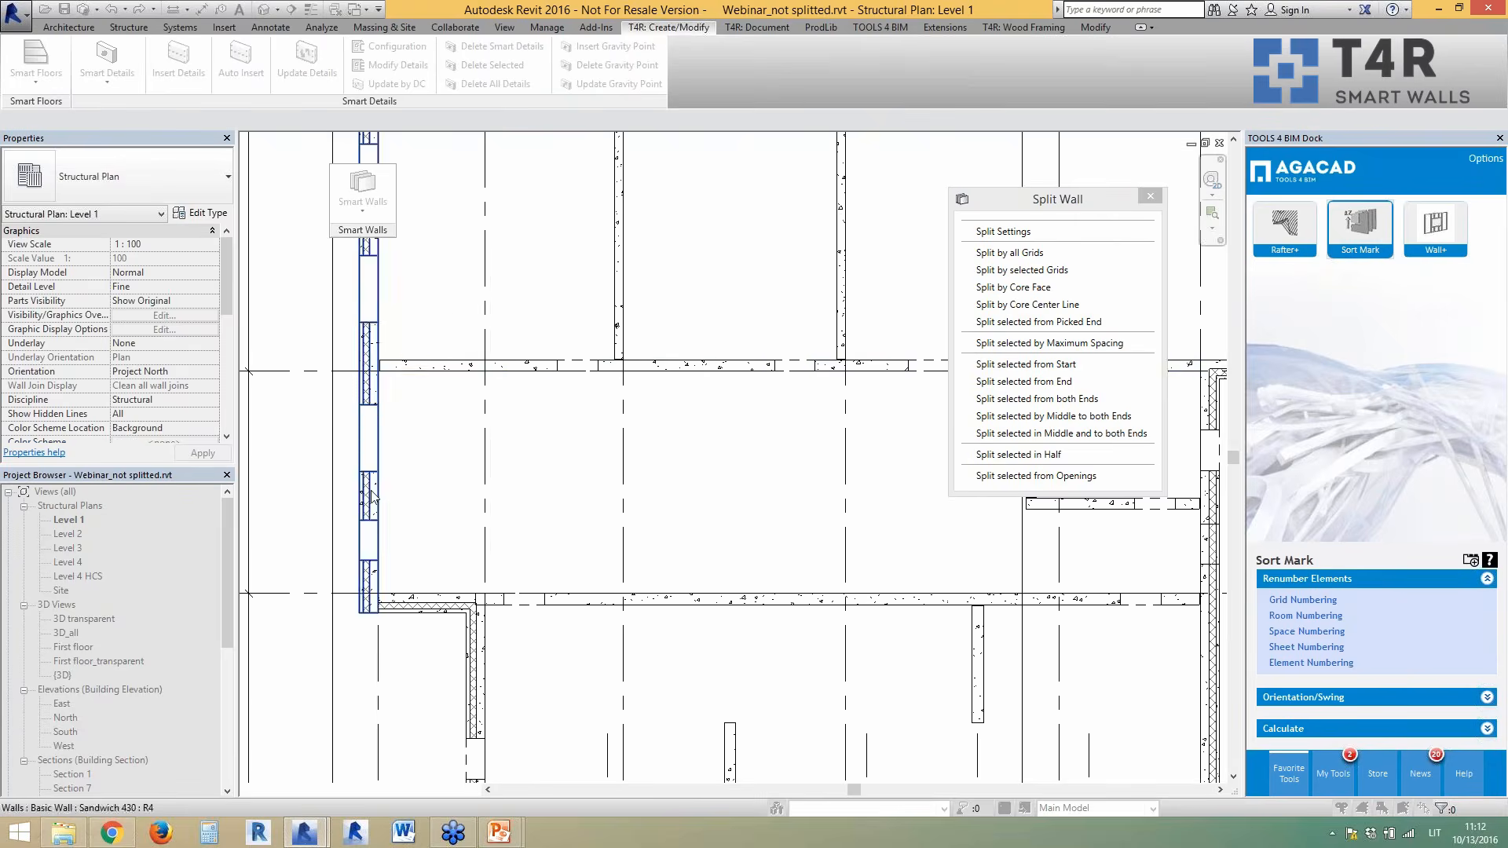
scroll(440, 463, "down", 4)
scroll(642, 450, "up", 5)
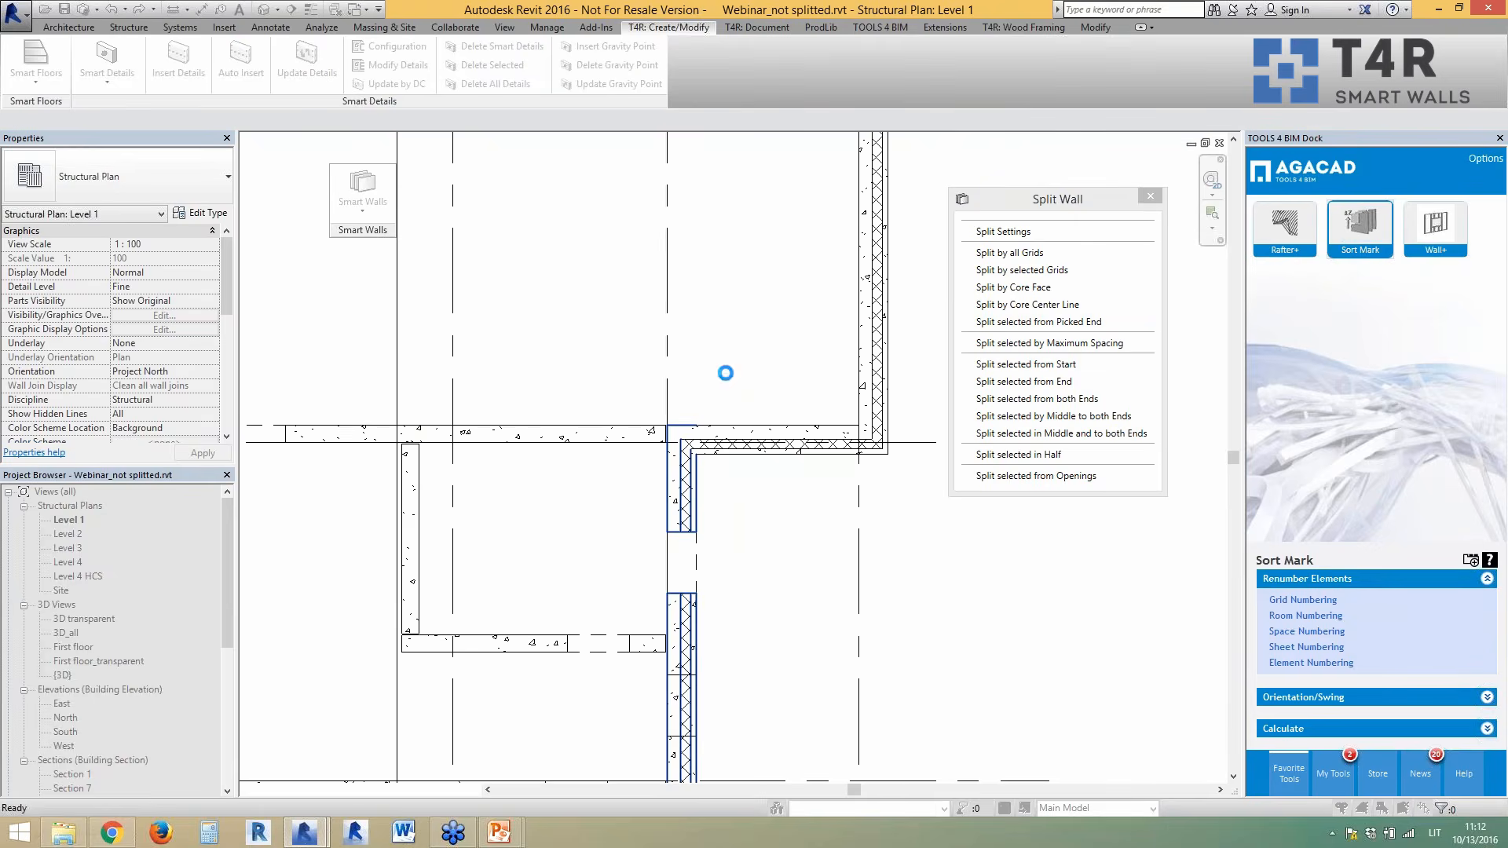
- Delete the elements causing the split error and accept the overlap warning to complete the split
left_click(692, 474)
left_click(790, 470)
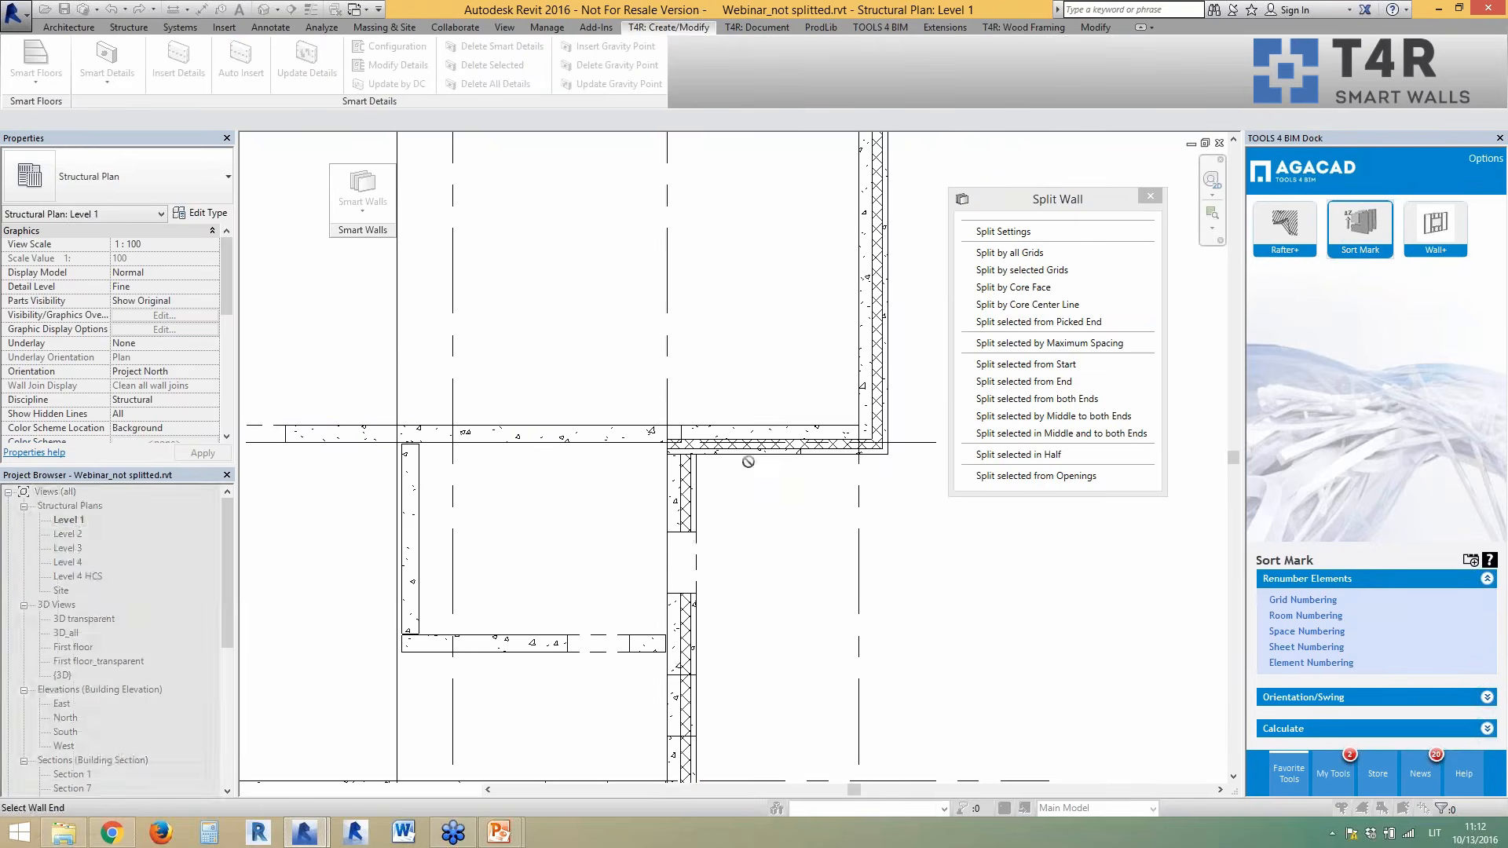
scroll(856, 532, "down", 5)
scroll(455, 420, "up", 5)
scroll(510, 583, "down", 5)
scroll(509, 173, "up", 4)
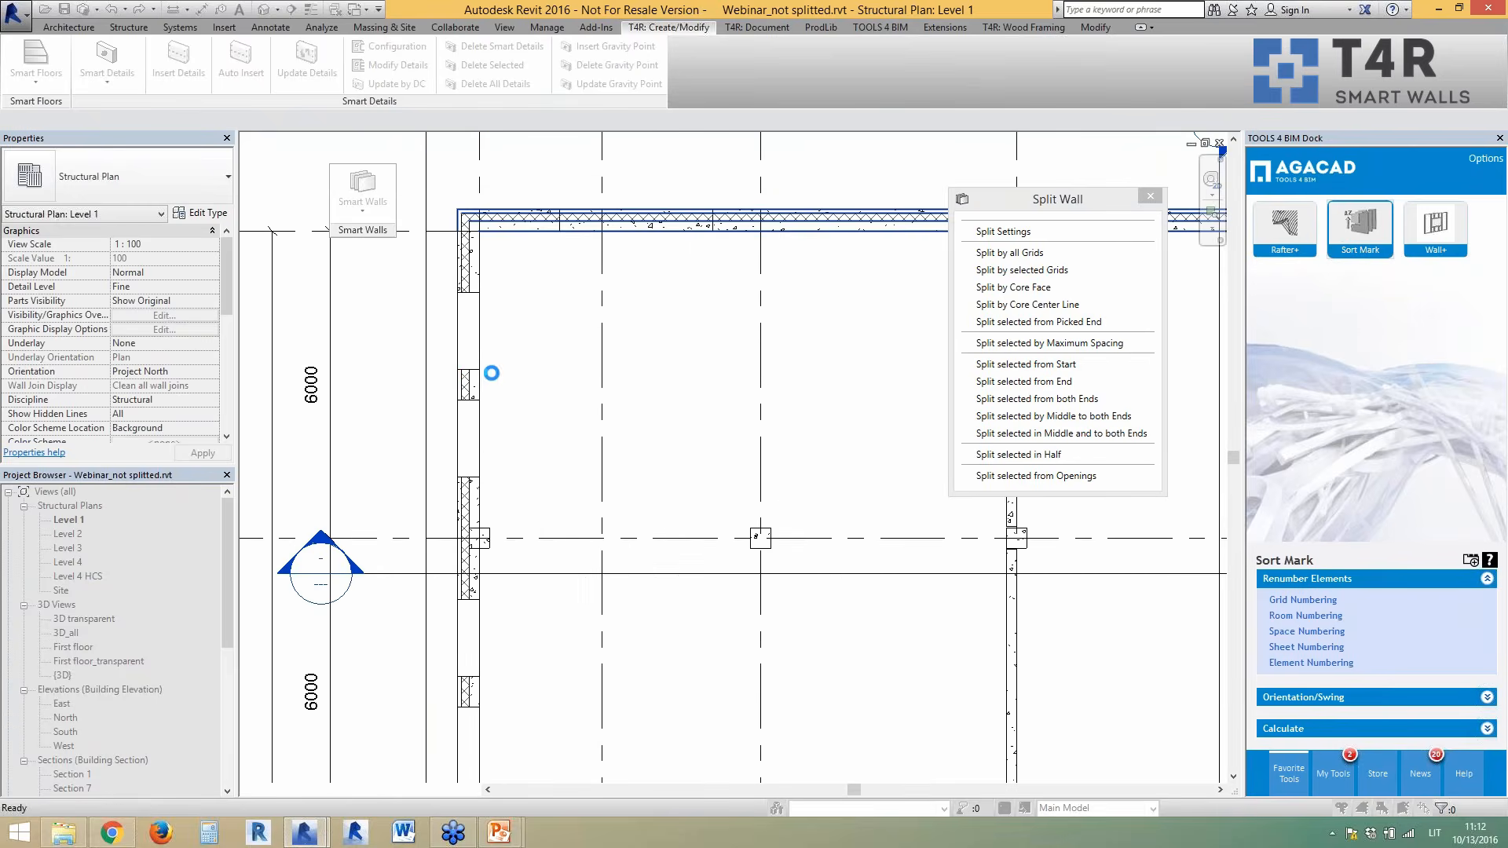
scroll(707, 354, "down", 3)
scroll(792, 348, "up", 3)
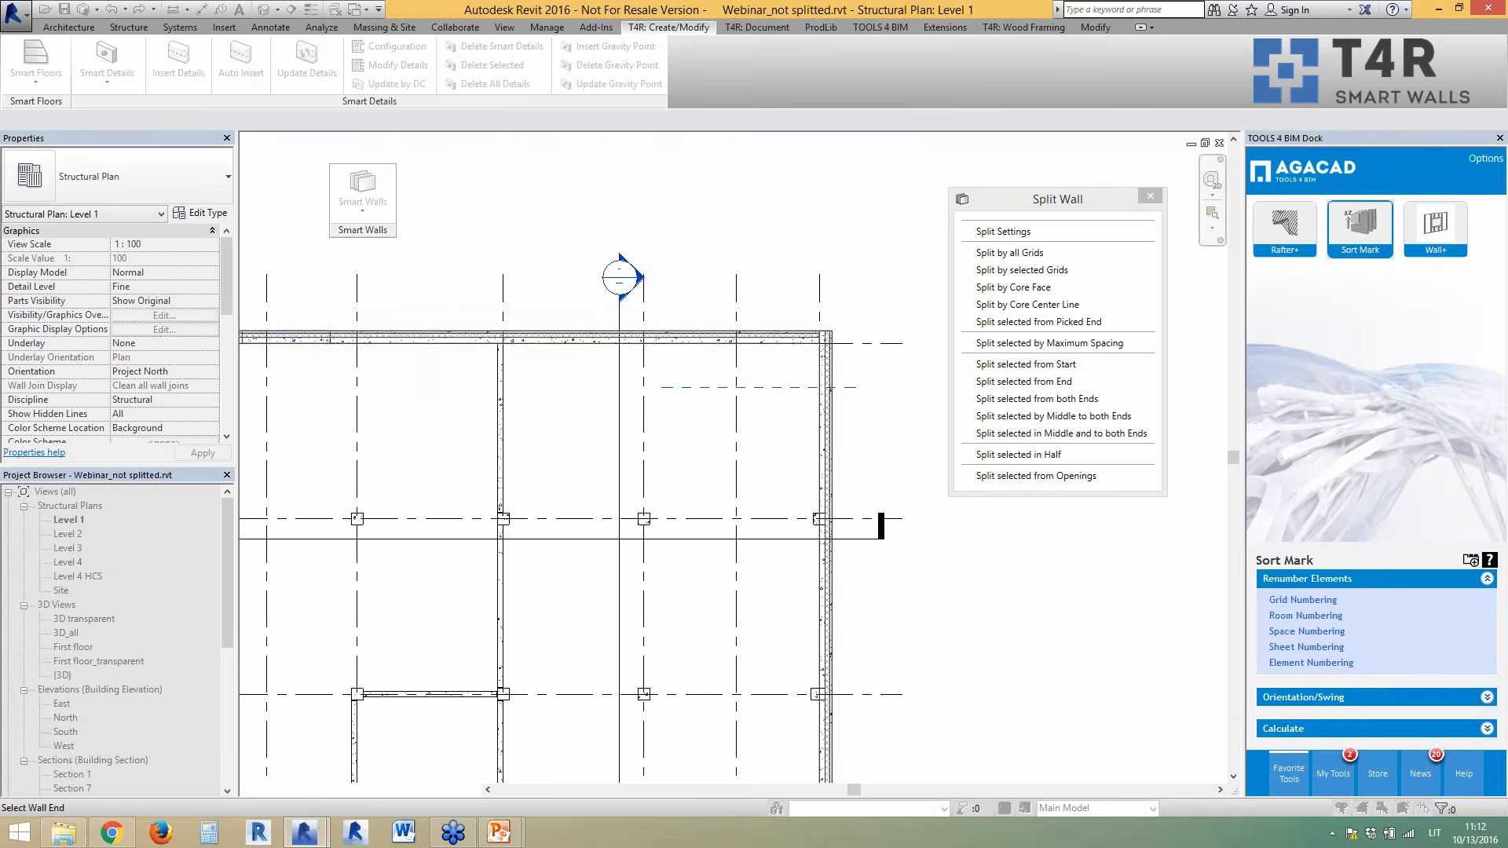
scroll(789, 299, "down", 3)
scroll(711, 556, "up", 3)
scroll(711, 556, "up", 1)
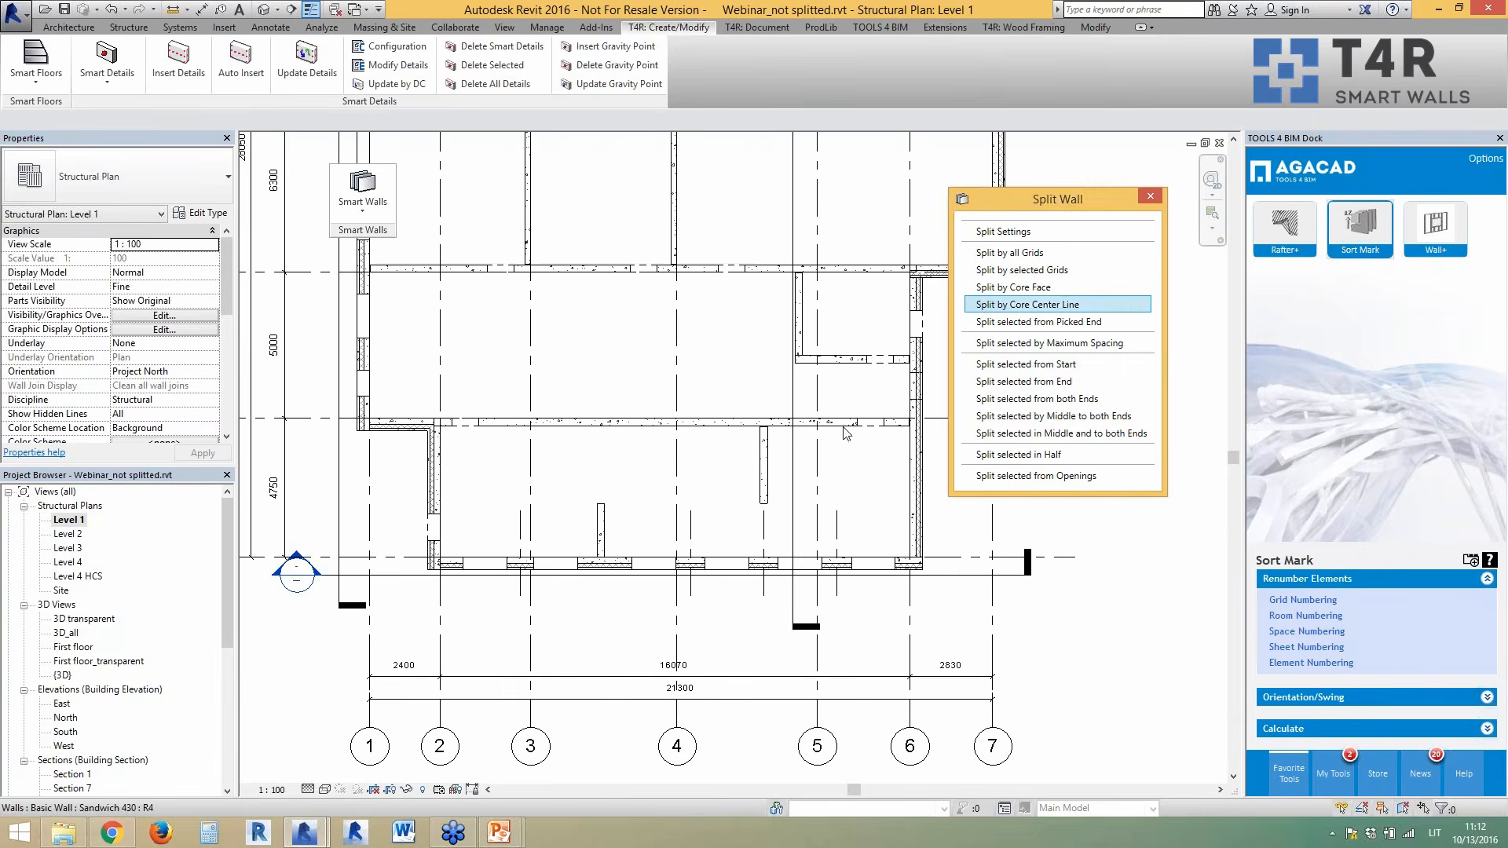
- Extend the bottom exterior wall's left end to the outer wall face
scroll(646, 577, "up", 1)
scroll(645, 577, "up", 1)
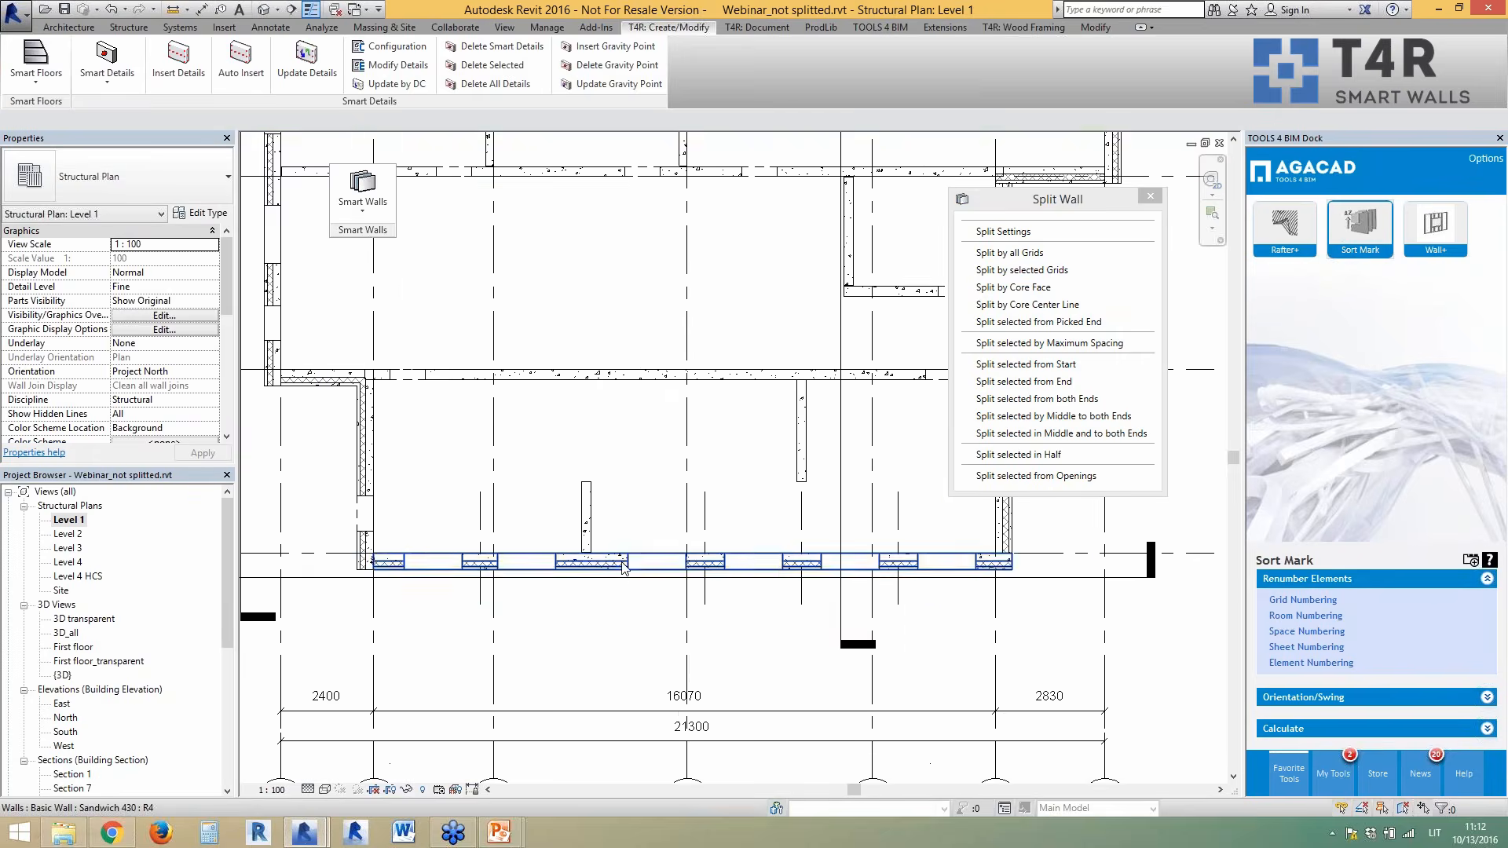
left_click(625, 568)
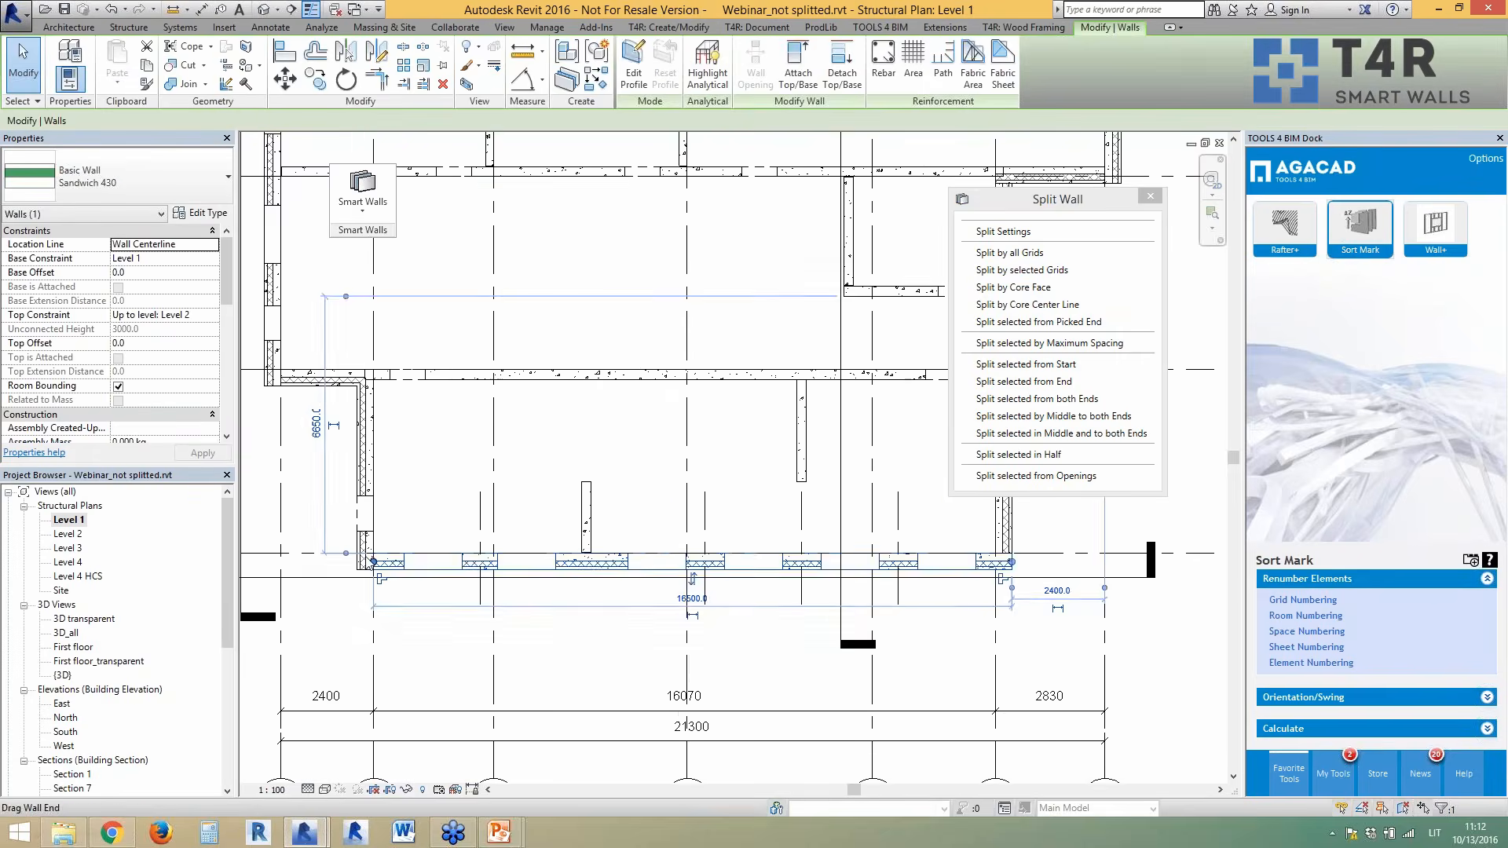
scroll(383, 577, "up", 3)
left_click_drag(389, 569, 345, 569)
scroll(345, 568, "down", 3)
scroll(822, 499, "up", 3)
key("Escape")
- Nudge the vertical wall's end position slightly
left_click(814, 485)
scroll(810, 494, "up", 2)
left_click_drag(799, 488, 799, 490)
left_click(840, 477)
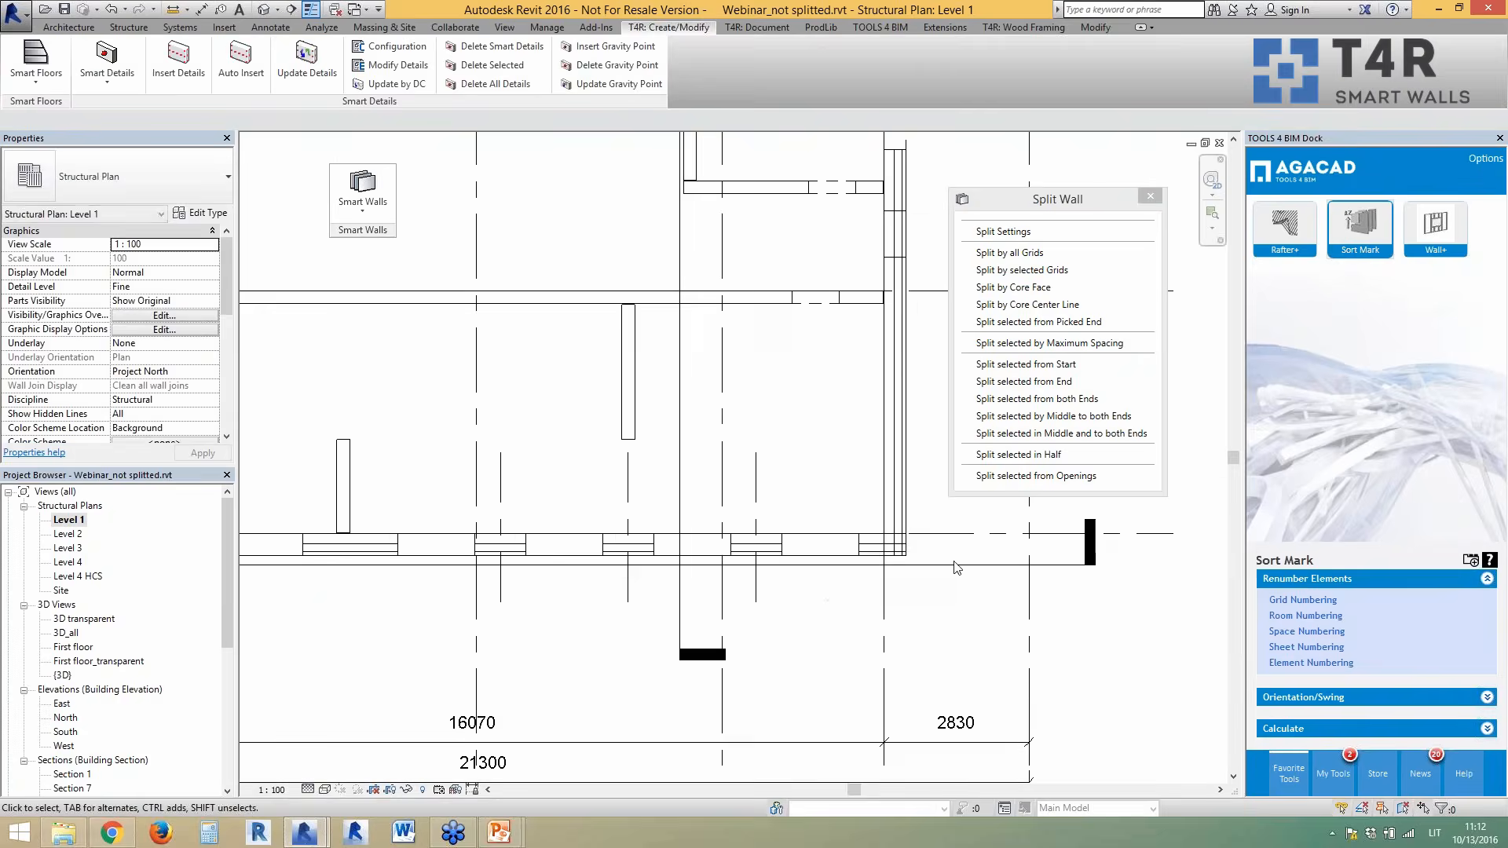
scroll(956, 567, "down", 2)
scroll(578, 567, "up", 1)
- Split the bottom exterior wall by selected grids 14 and 15
left_click(578, 566)
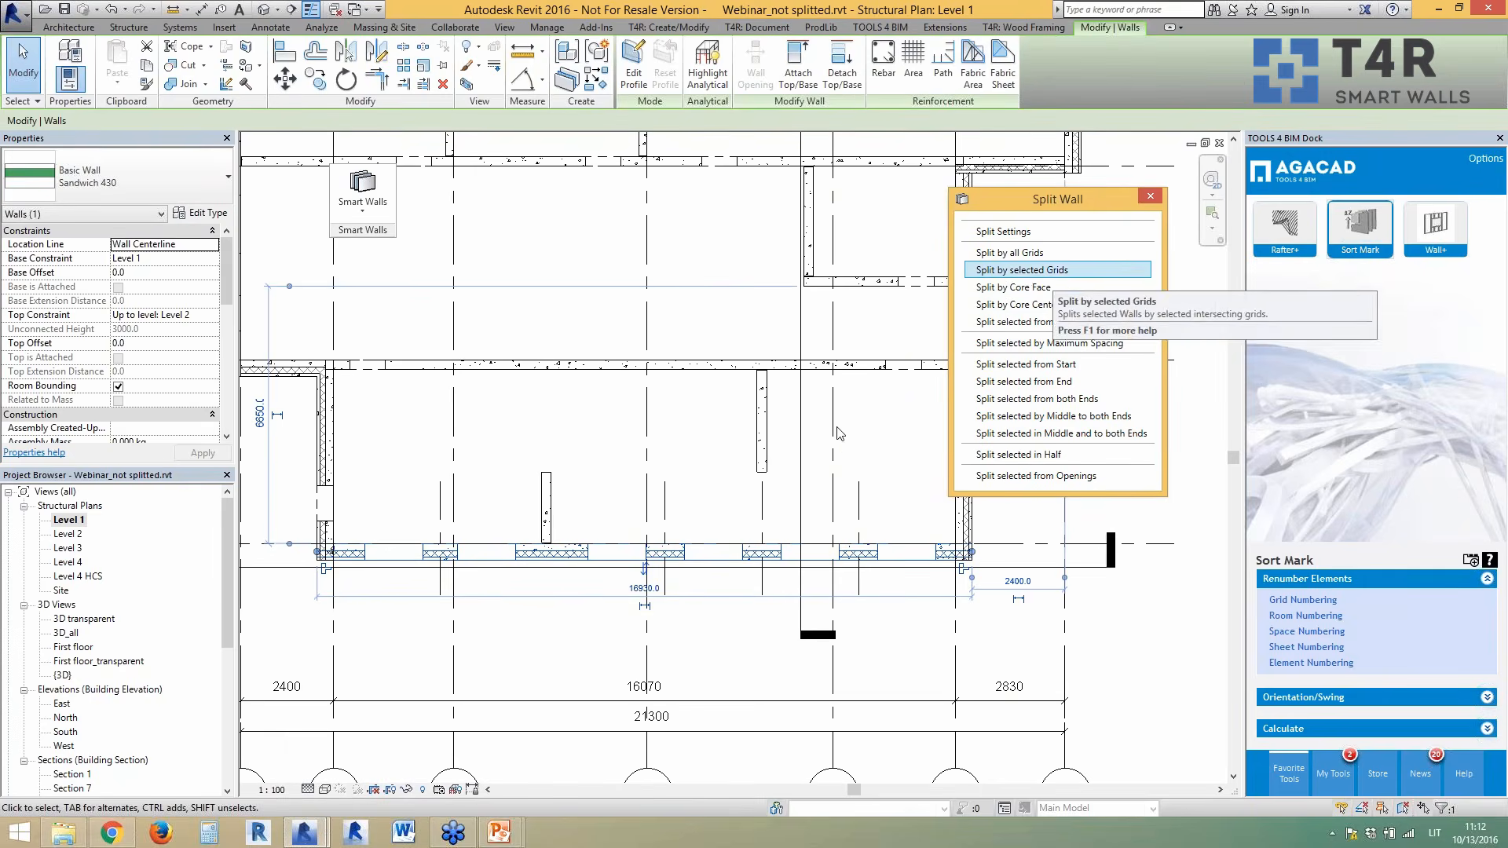
left_click(1021, 270)
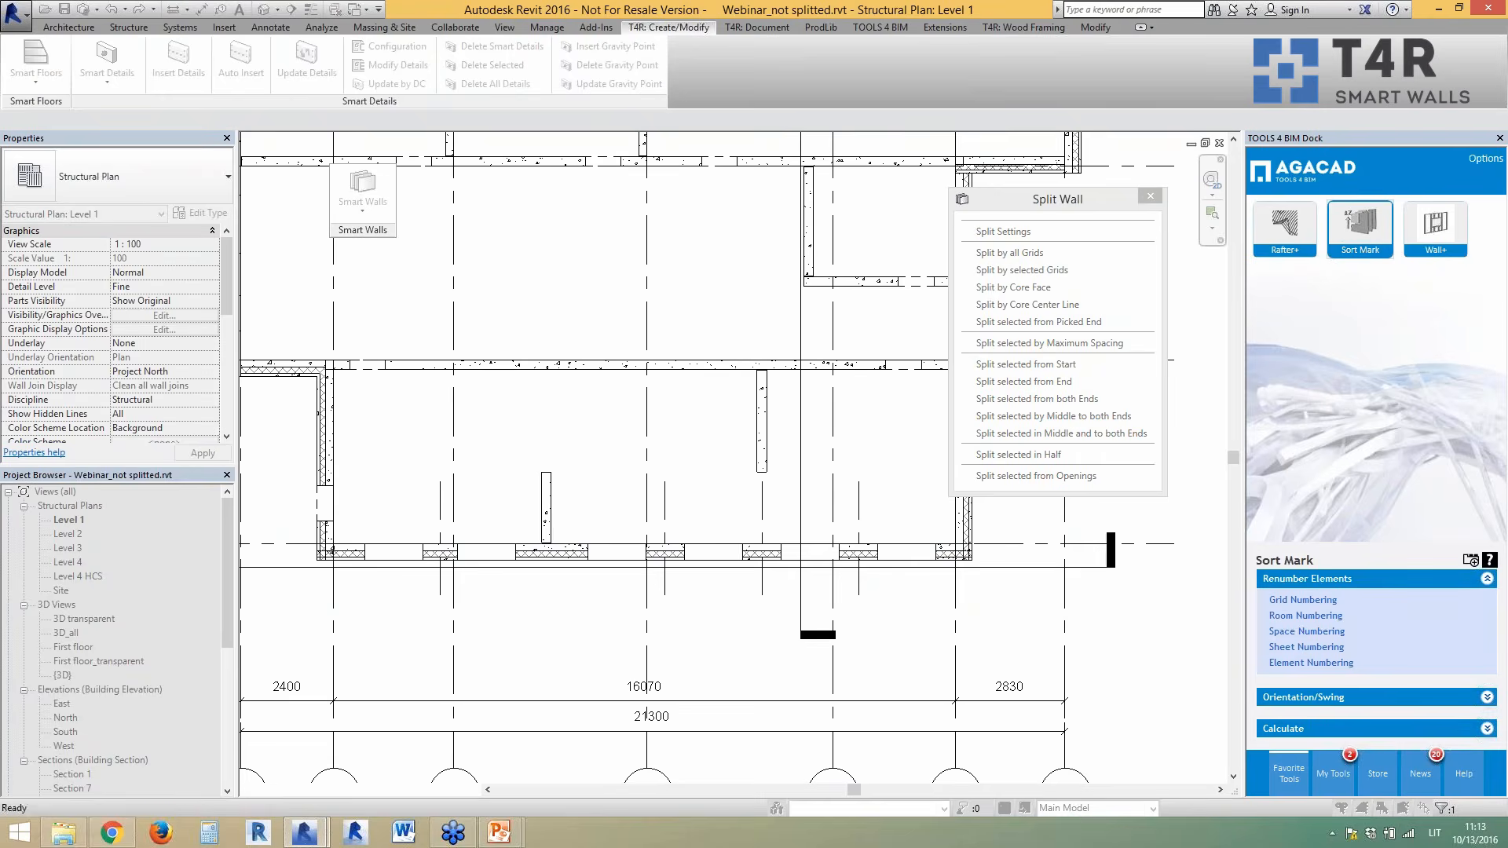
key("Escape")
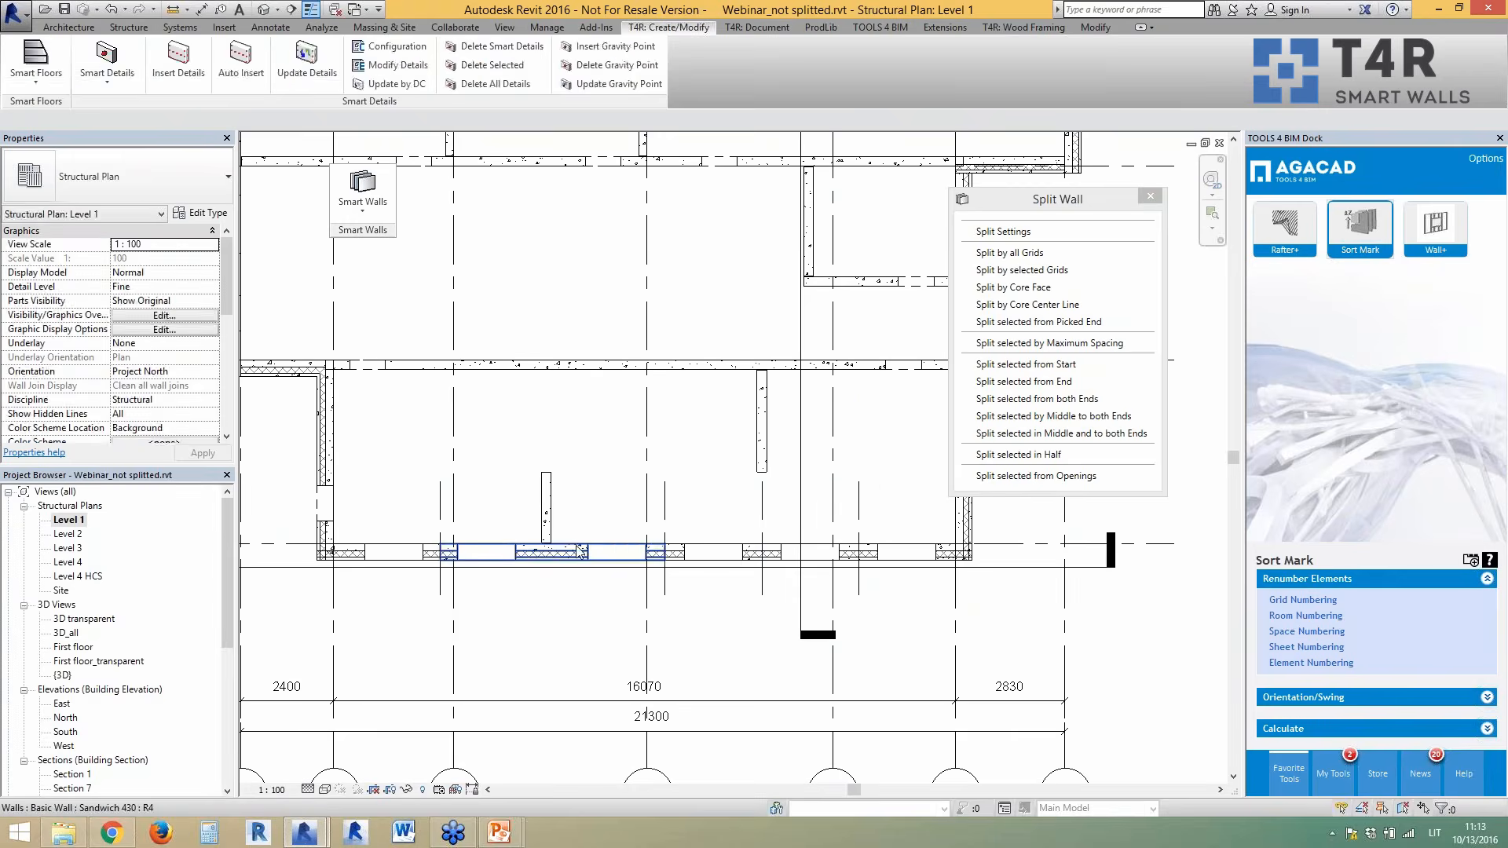
- Split the bottom exterior wall by core centre line at the short interior wall
left_click(554, 553)
left_click(405, 603)
scroll(370, 574, "up", 1)
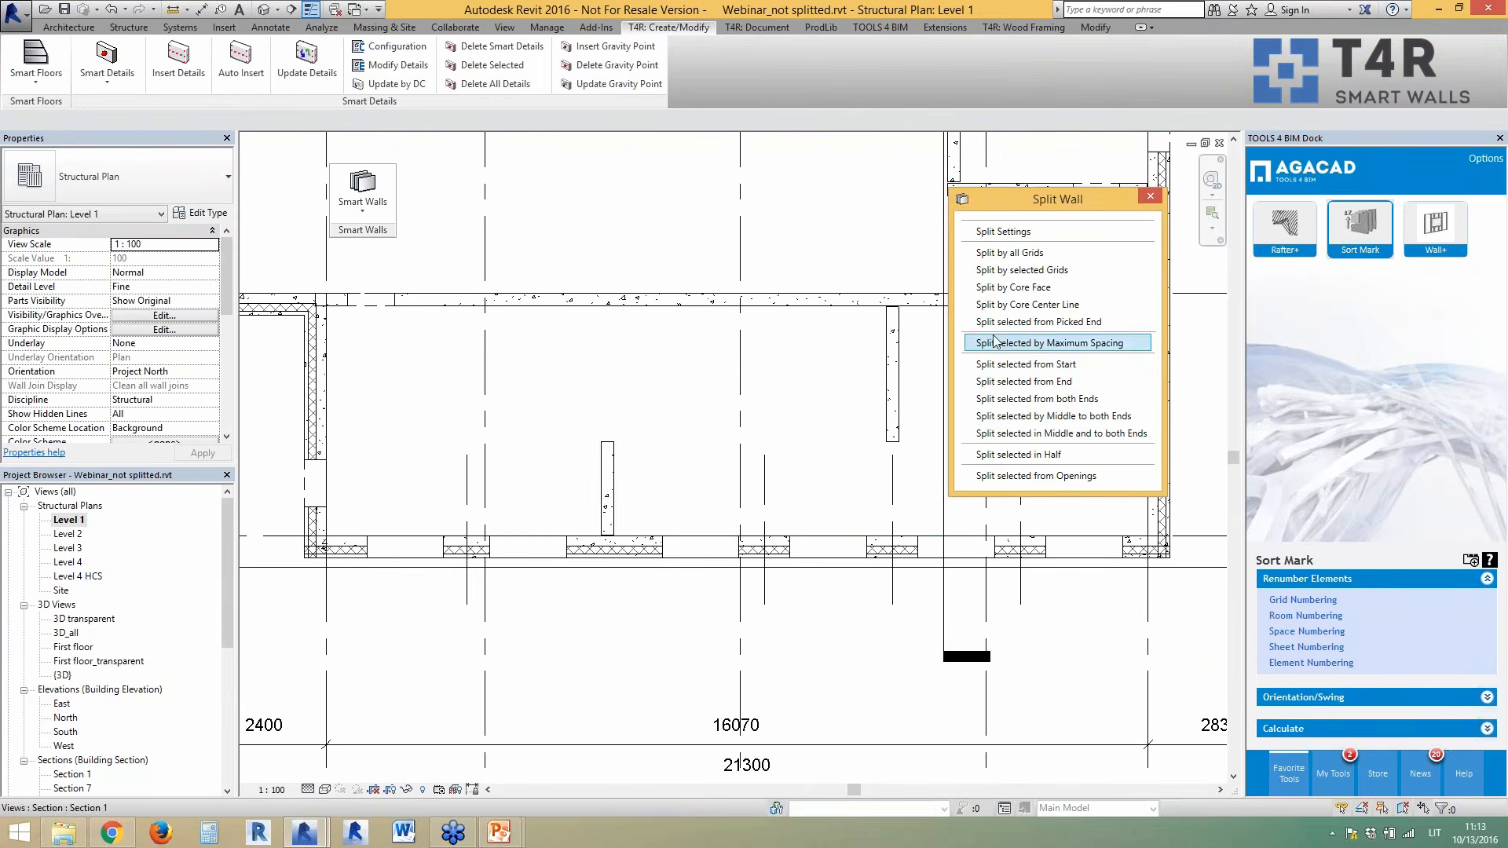
left_click(1029, 304)
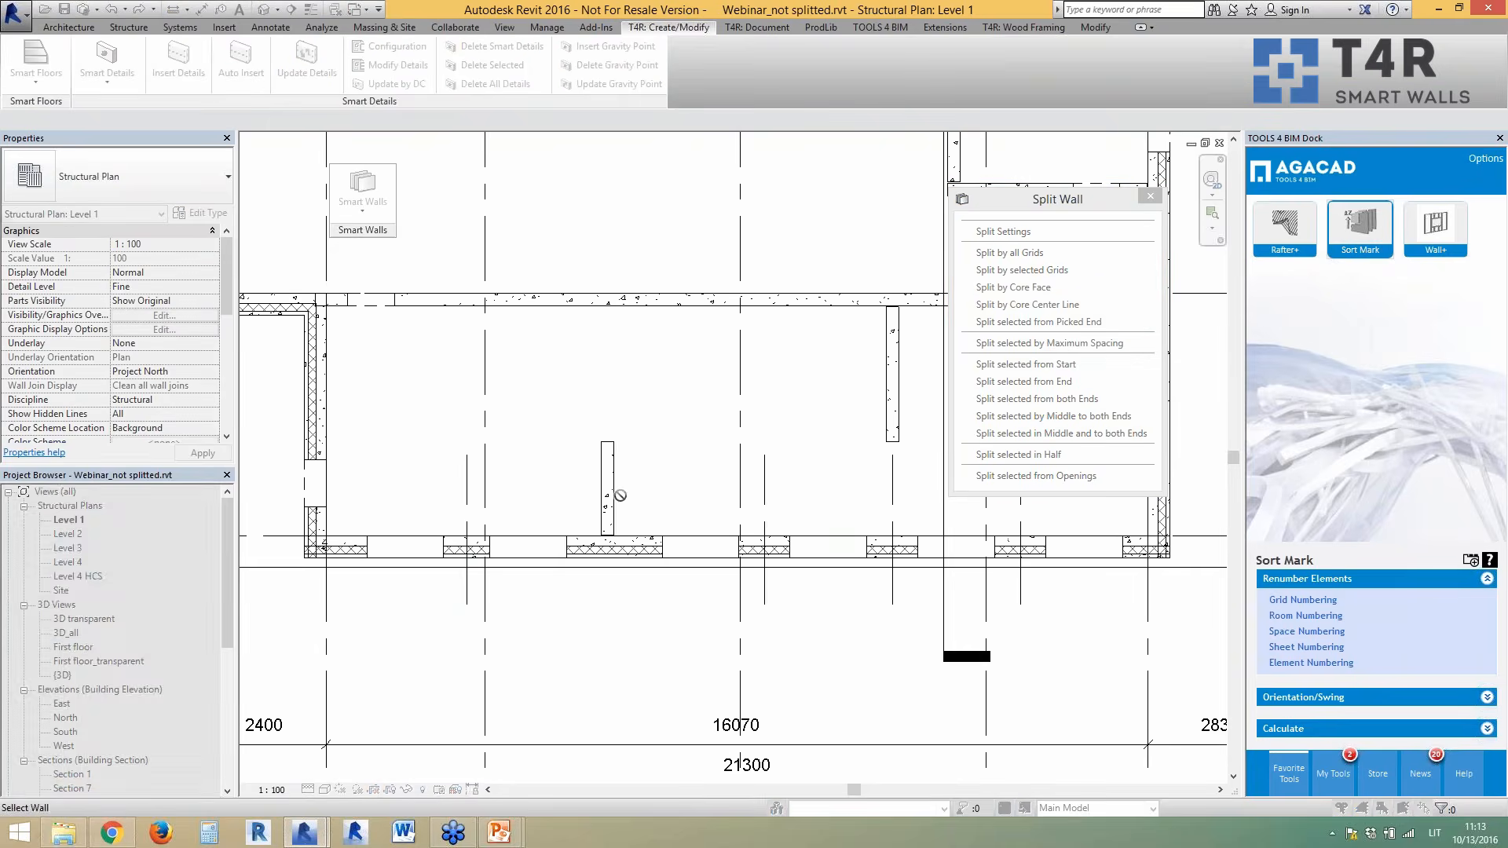
left_click(608, 479)
key("Escape")
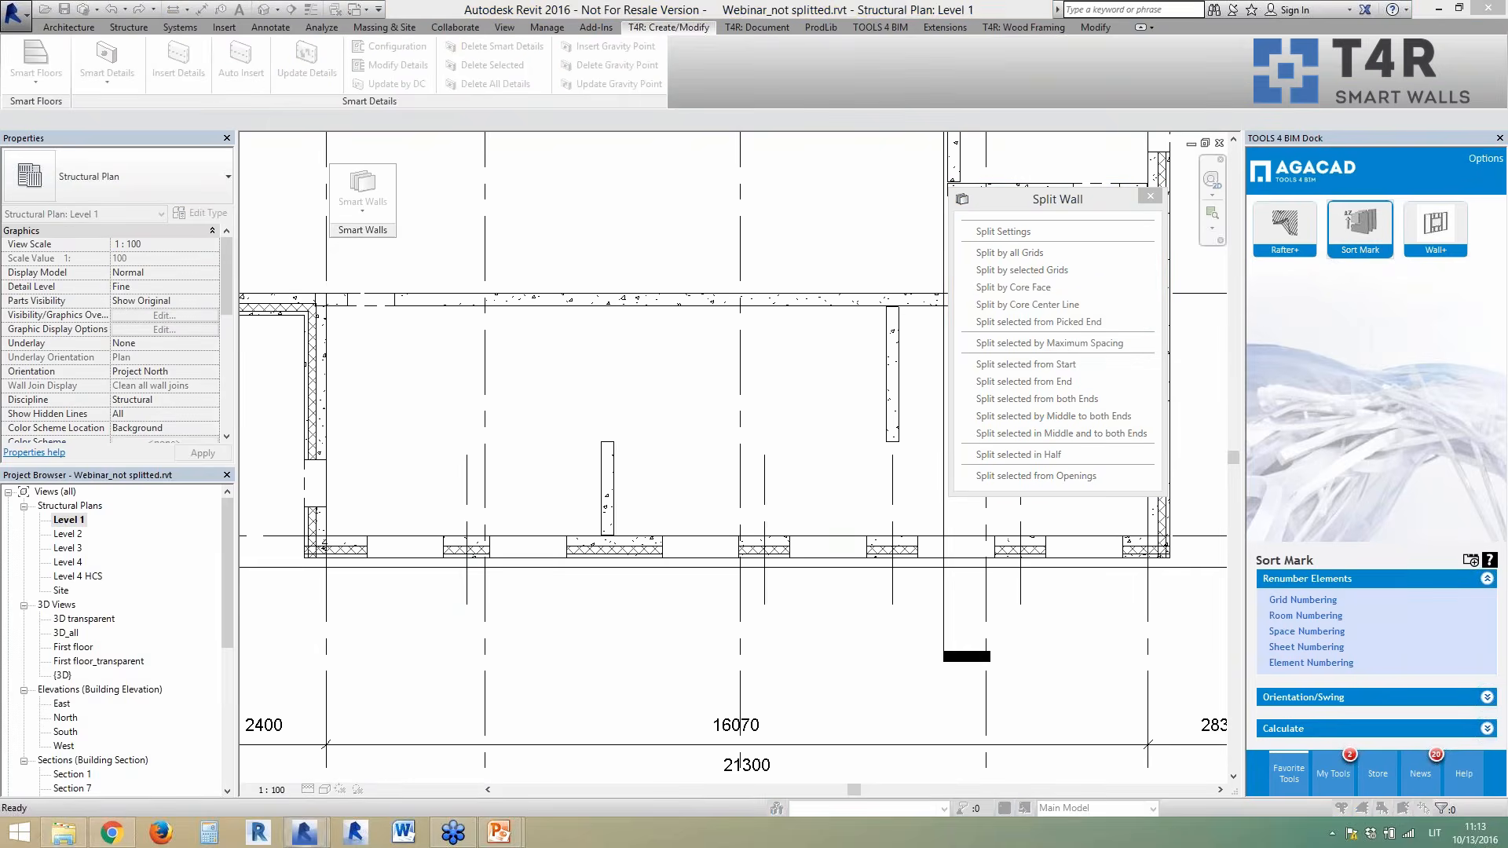
scroll(657, 528, "down", 3)
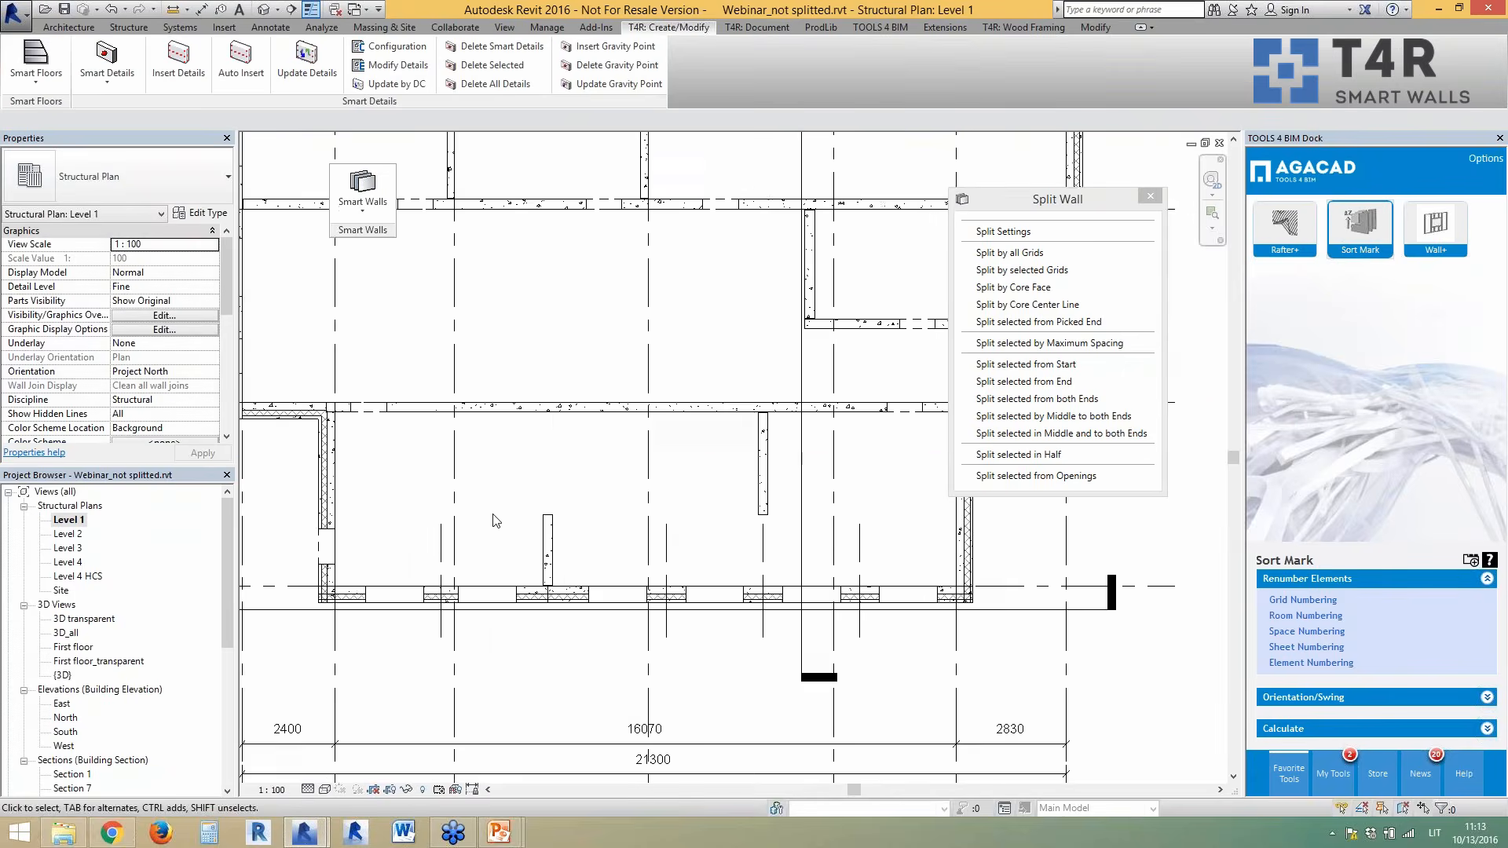
scroll(860, 432, "up", 5)
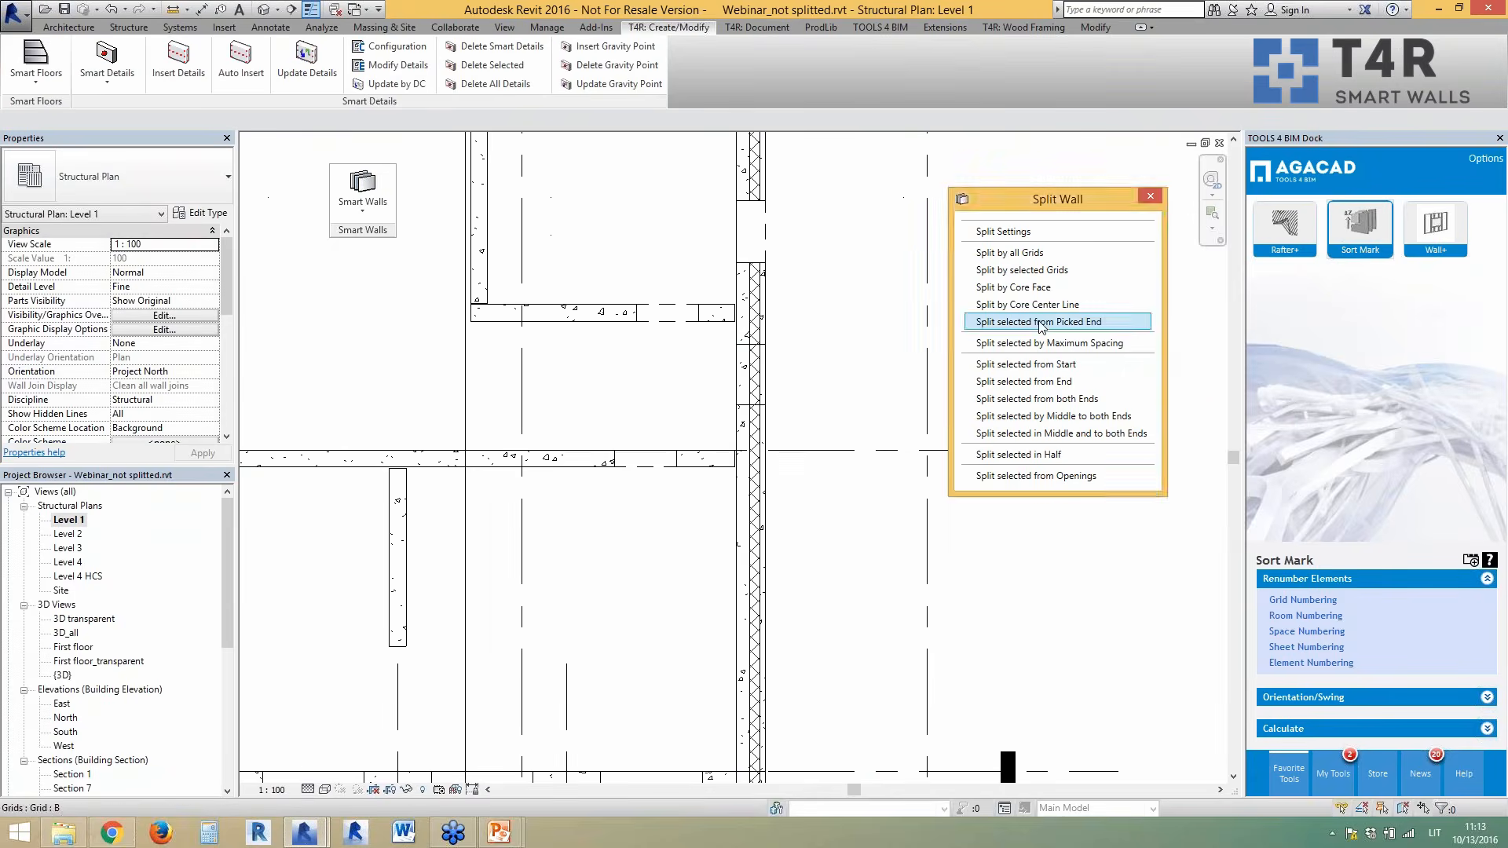
- Split a wall from a picked end at the splitting wall, then begin the left wall's core-centre-line split
left_click(1046, 321)
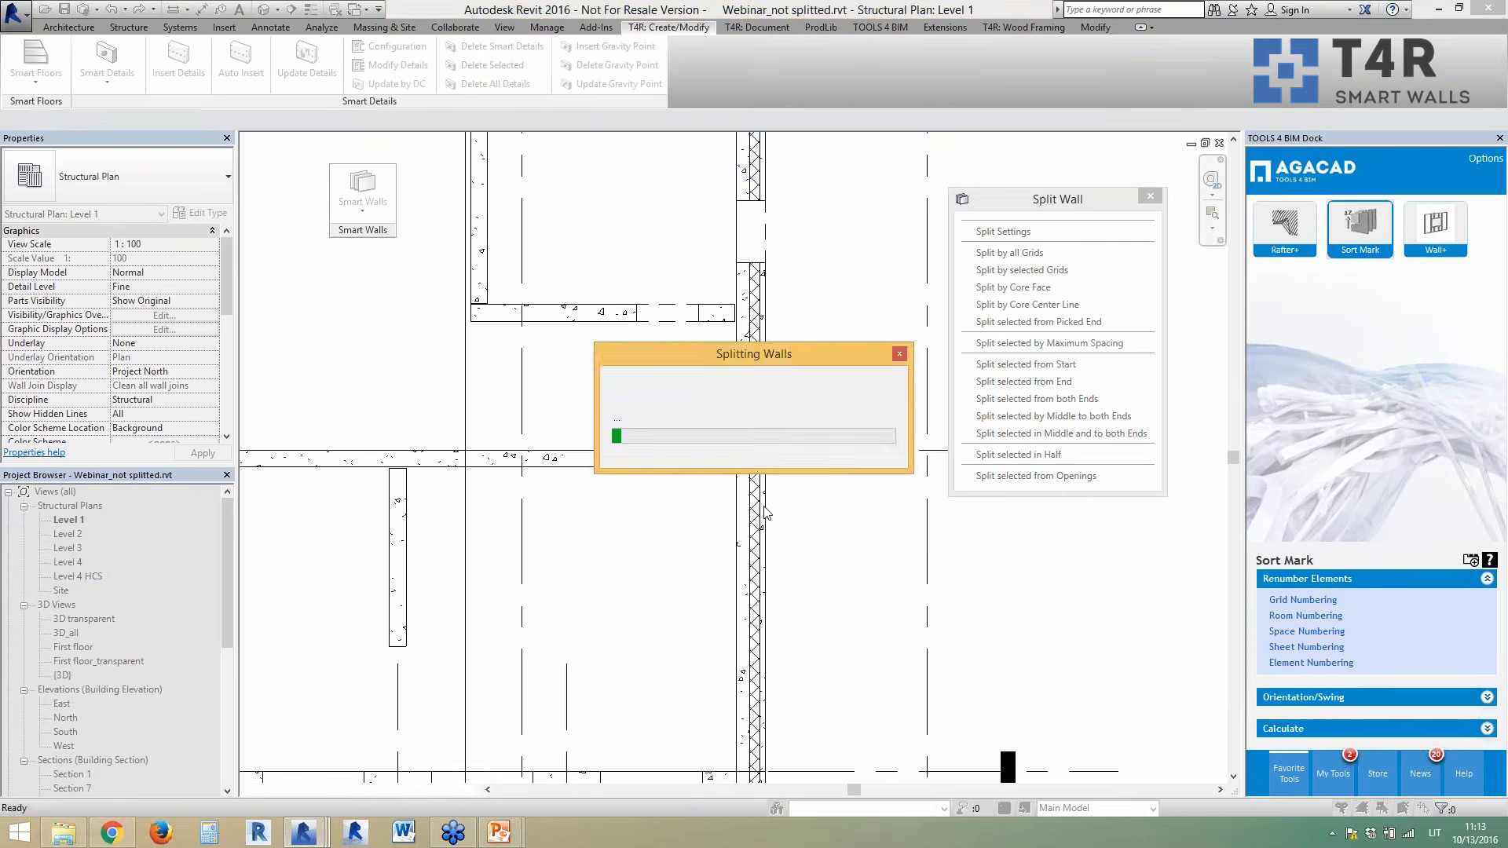
left_click(761, 505)
scroll(825, 545, "down", 5)
scroll(573, 541, "up", 2)
scroll(450, 422, "up", 3)
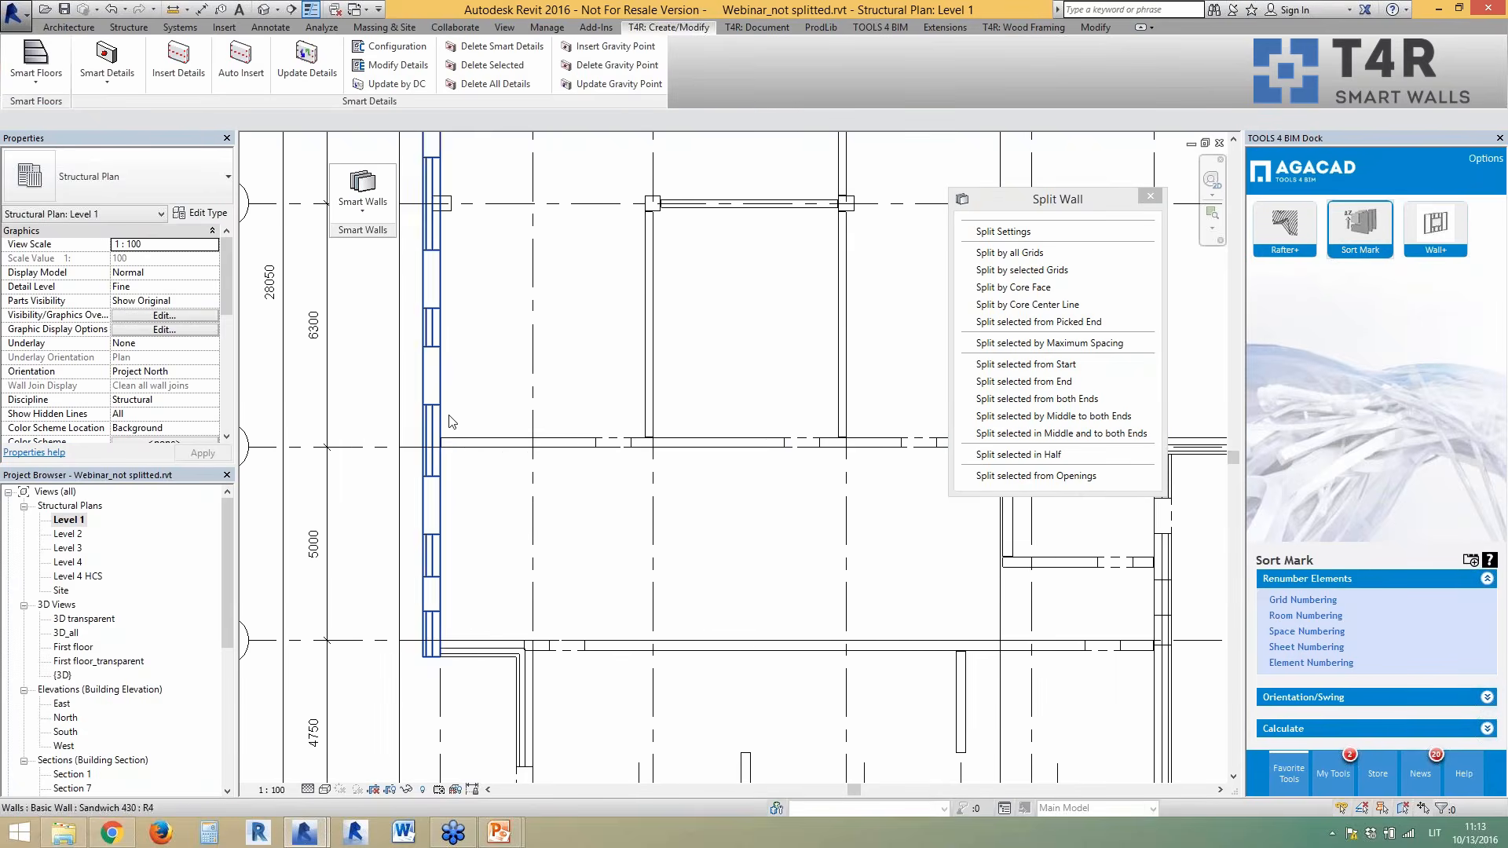
left_click(1031, 312)
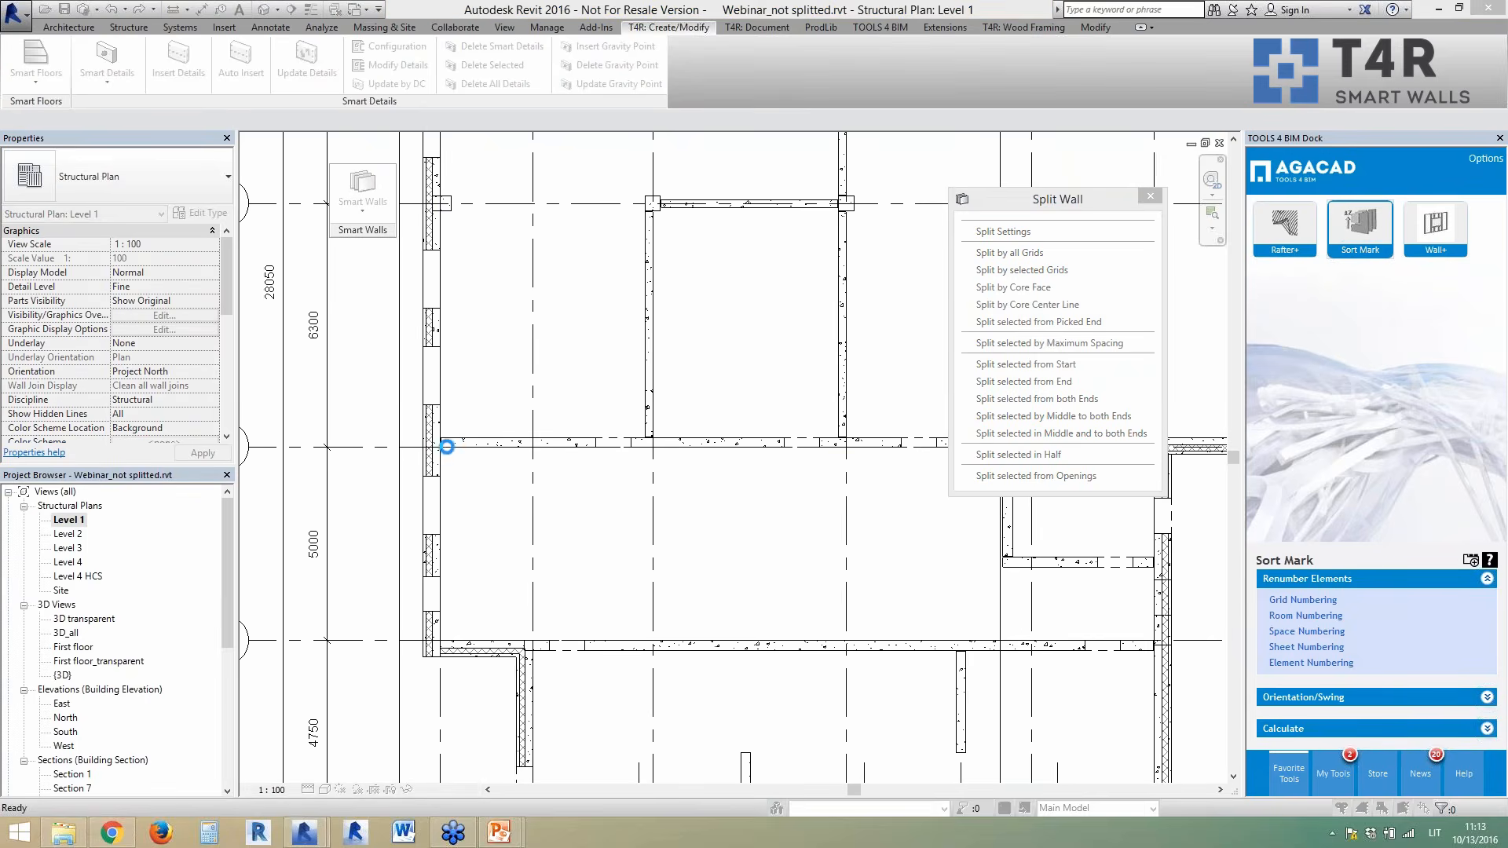
- Pull the vertical wall's end up to the top wall and shorten the sandwich wall end by 200
scroll(451, 461, "up", 4)
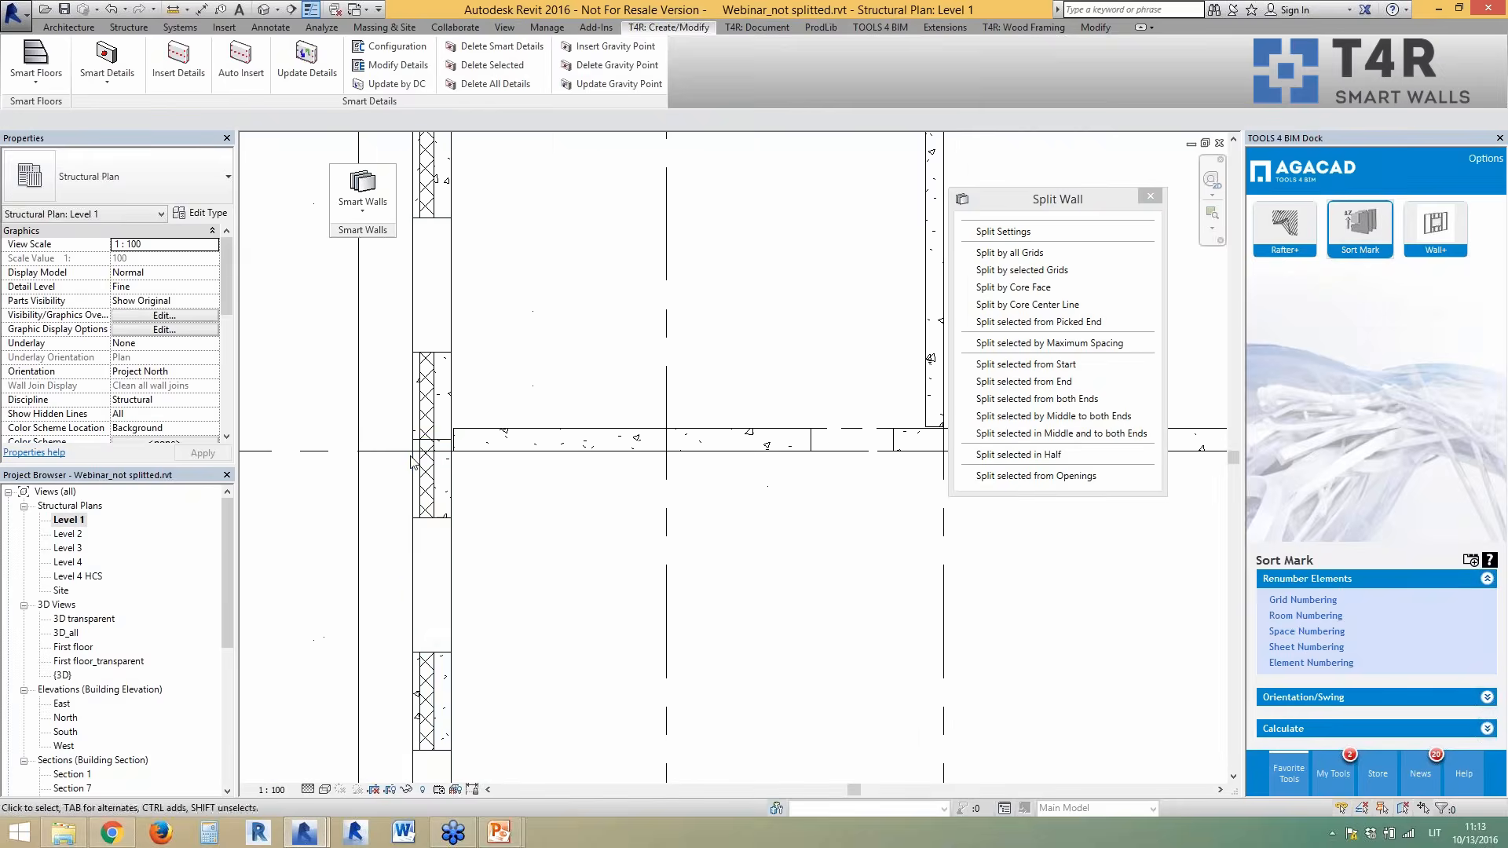
scroll(450, 441, "down", 3)
scroll(323, 579, "down", 4)
scroll(716, 548, "up", 2)
scroll(717, 547, "up", 3)
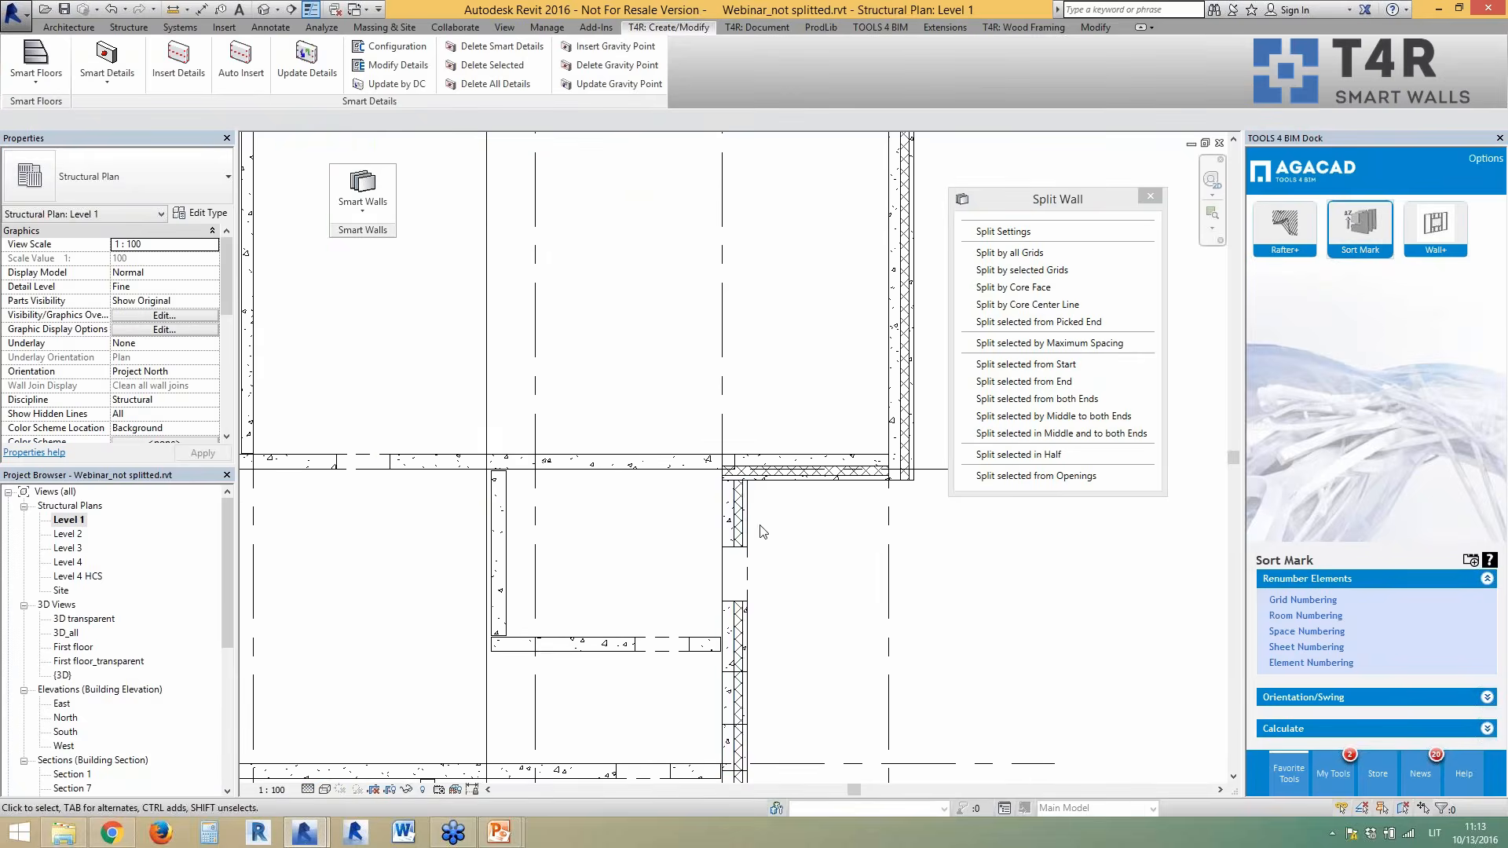
left_click(745, 503)
scroll(712, 525, "up", 3)
key("r")
key("s")
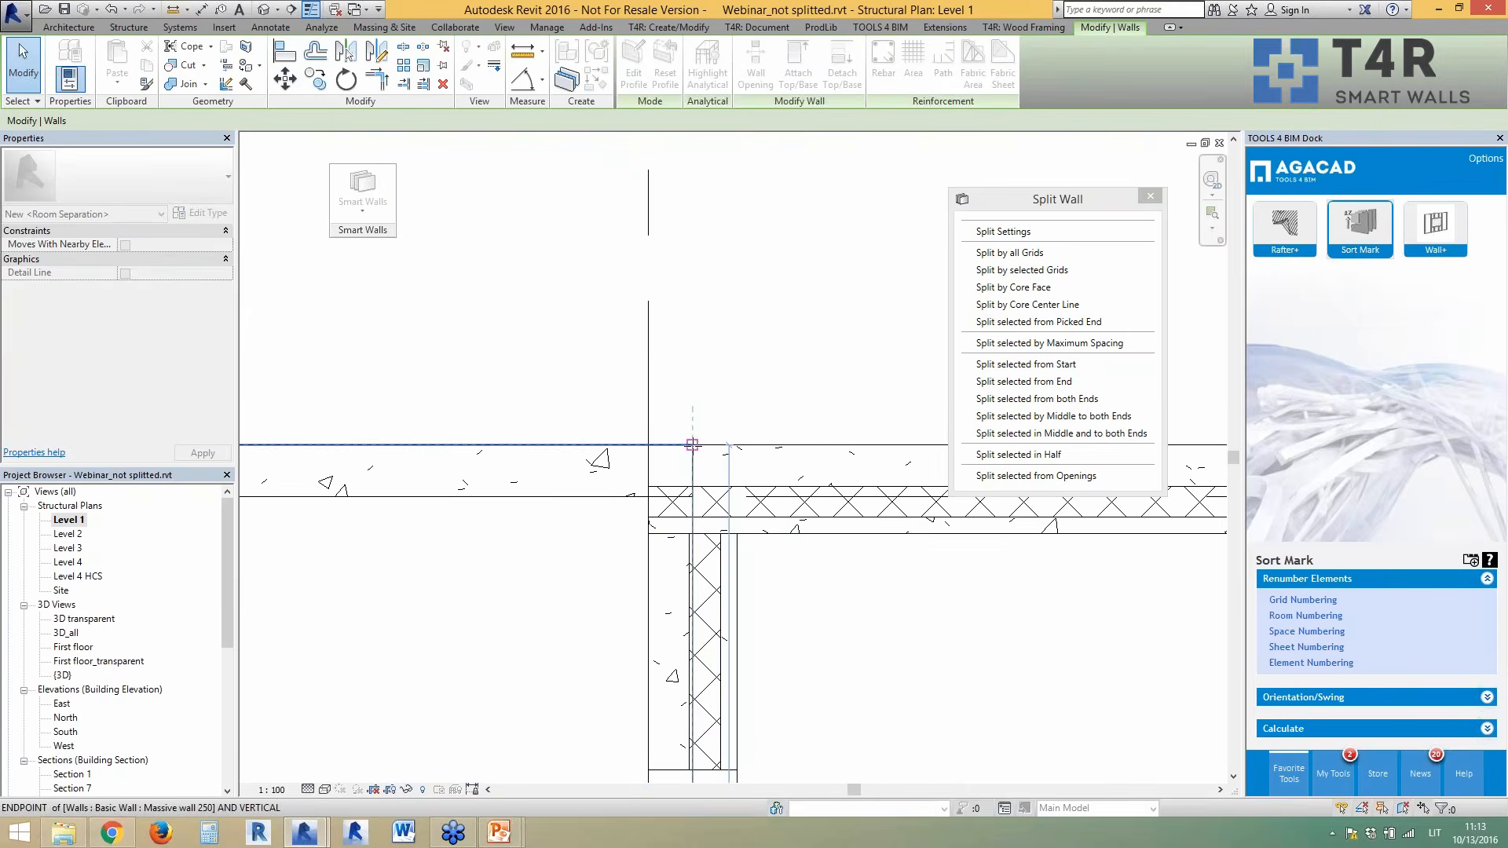
left_click_drag(765, 434, 765, 436)
left_click(771, 428)
left_click(794, 529)
left_click_drag(648, 492, 689, 492)
key("Escape")
- Disallow join on the massive wall's end, accept the overlap warning, and move the end to grid 6
left_click(616, 495)
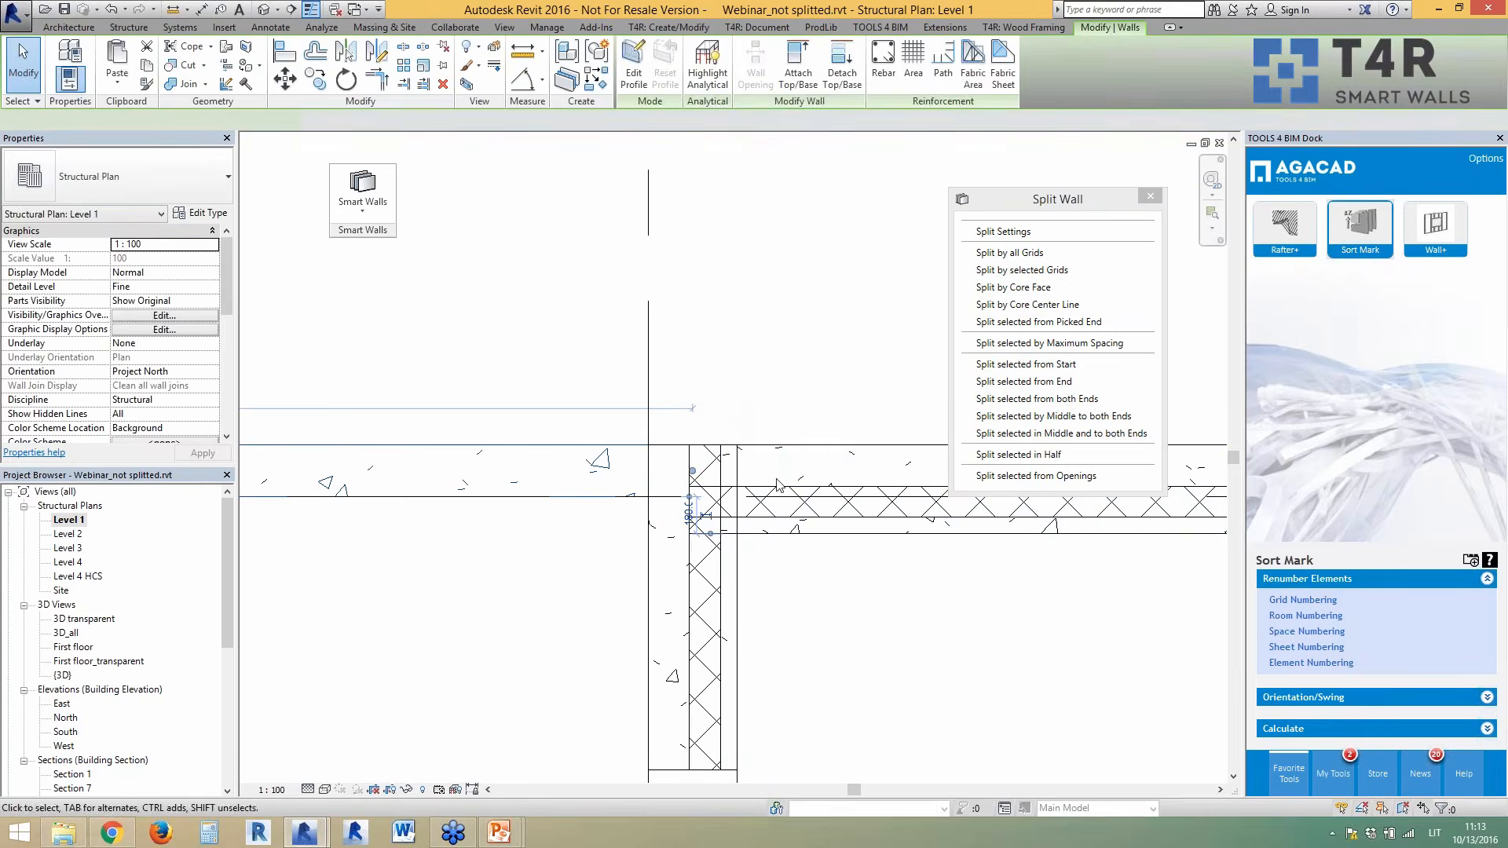
right_click(691, 477)
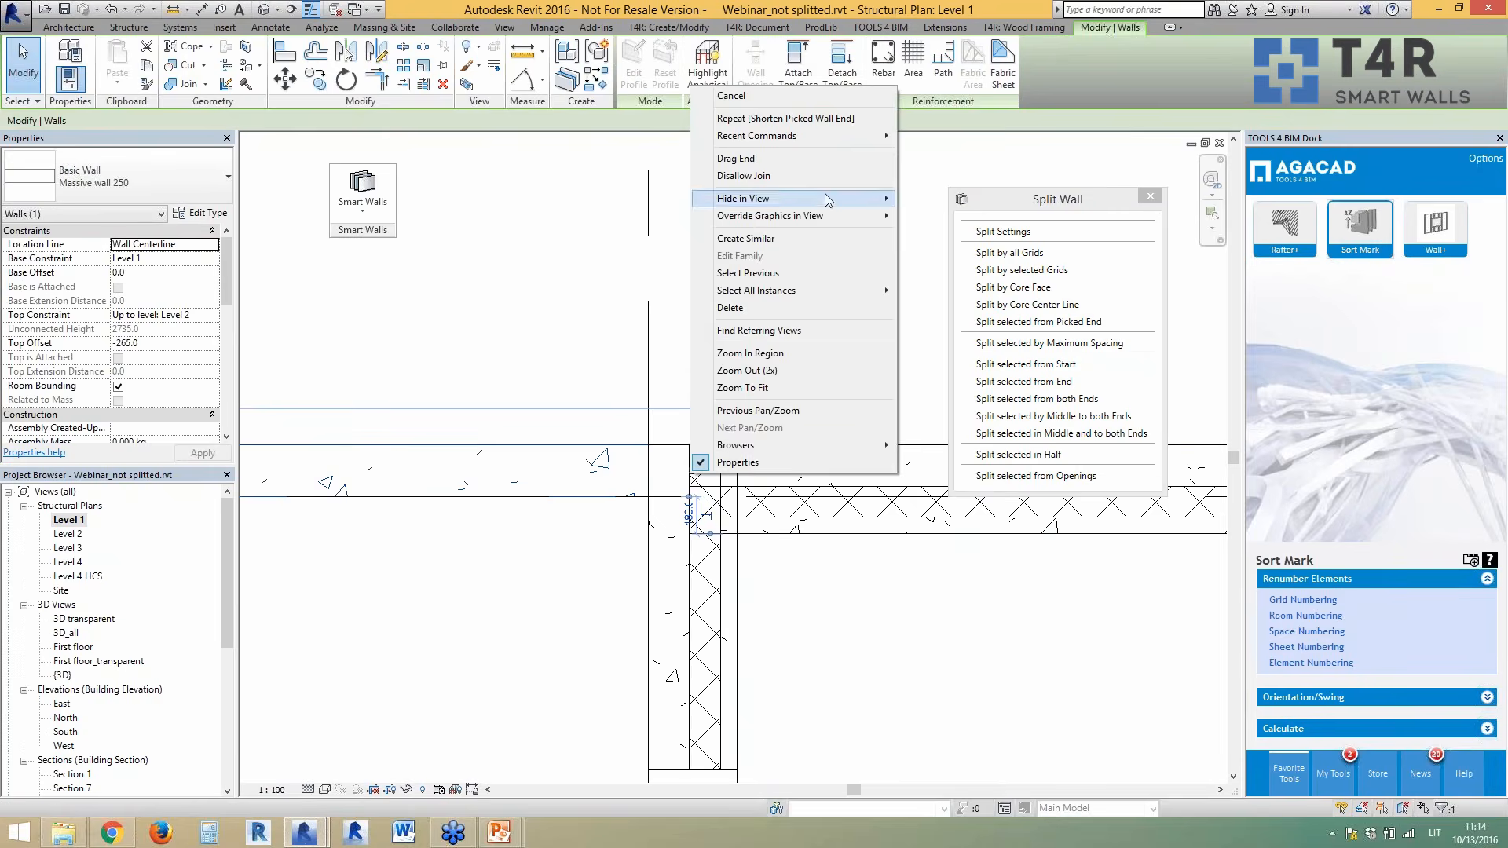
left_click(785, 176)
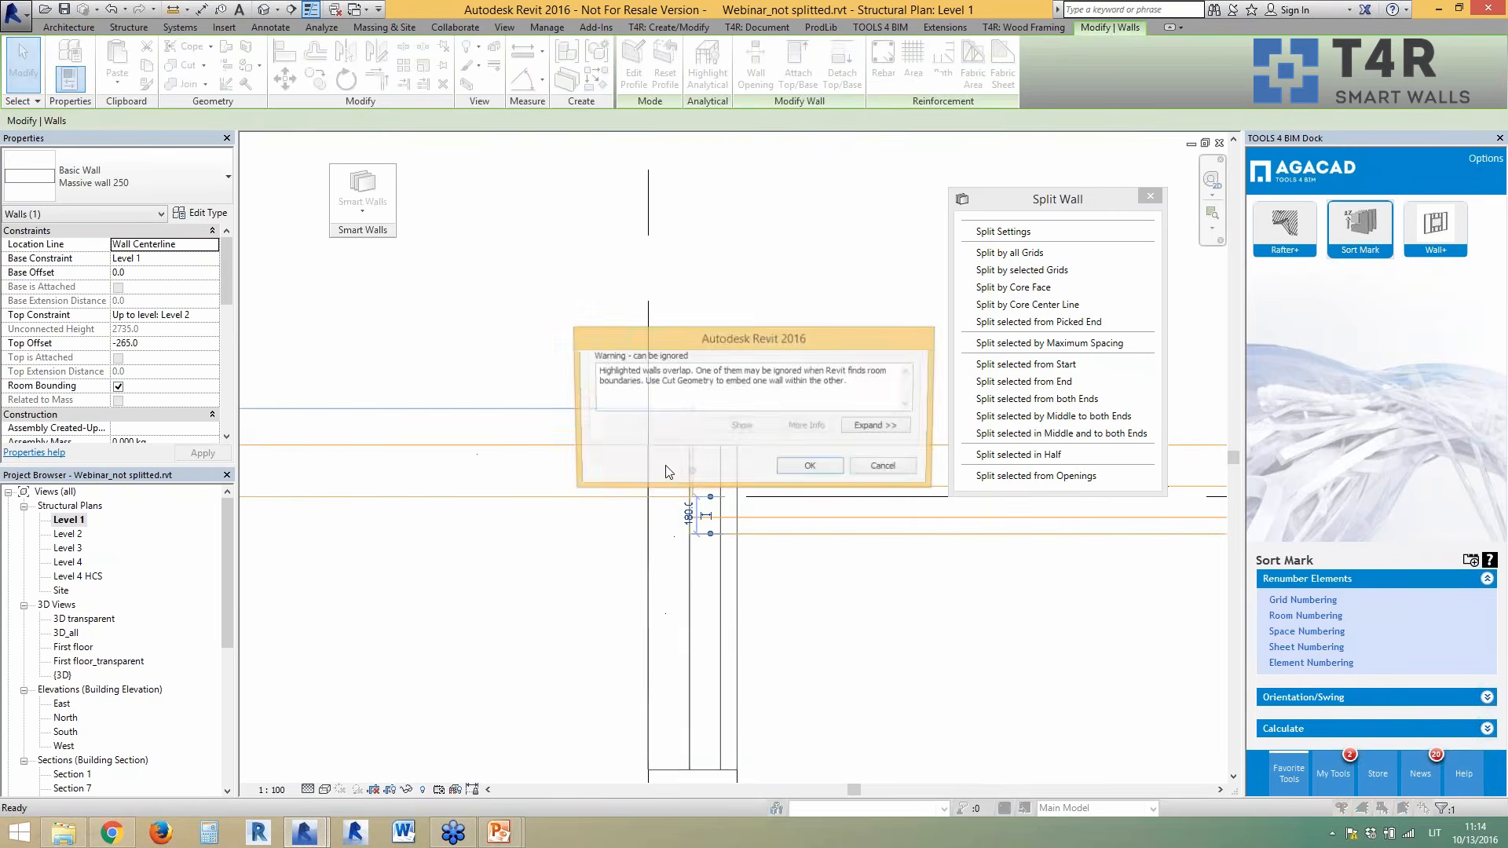
left_click(787, 469)
left_click_drag(692, 471, 659, 492)
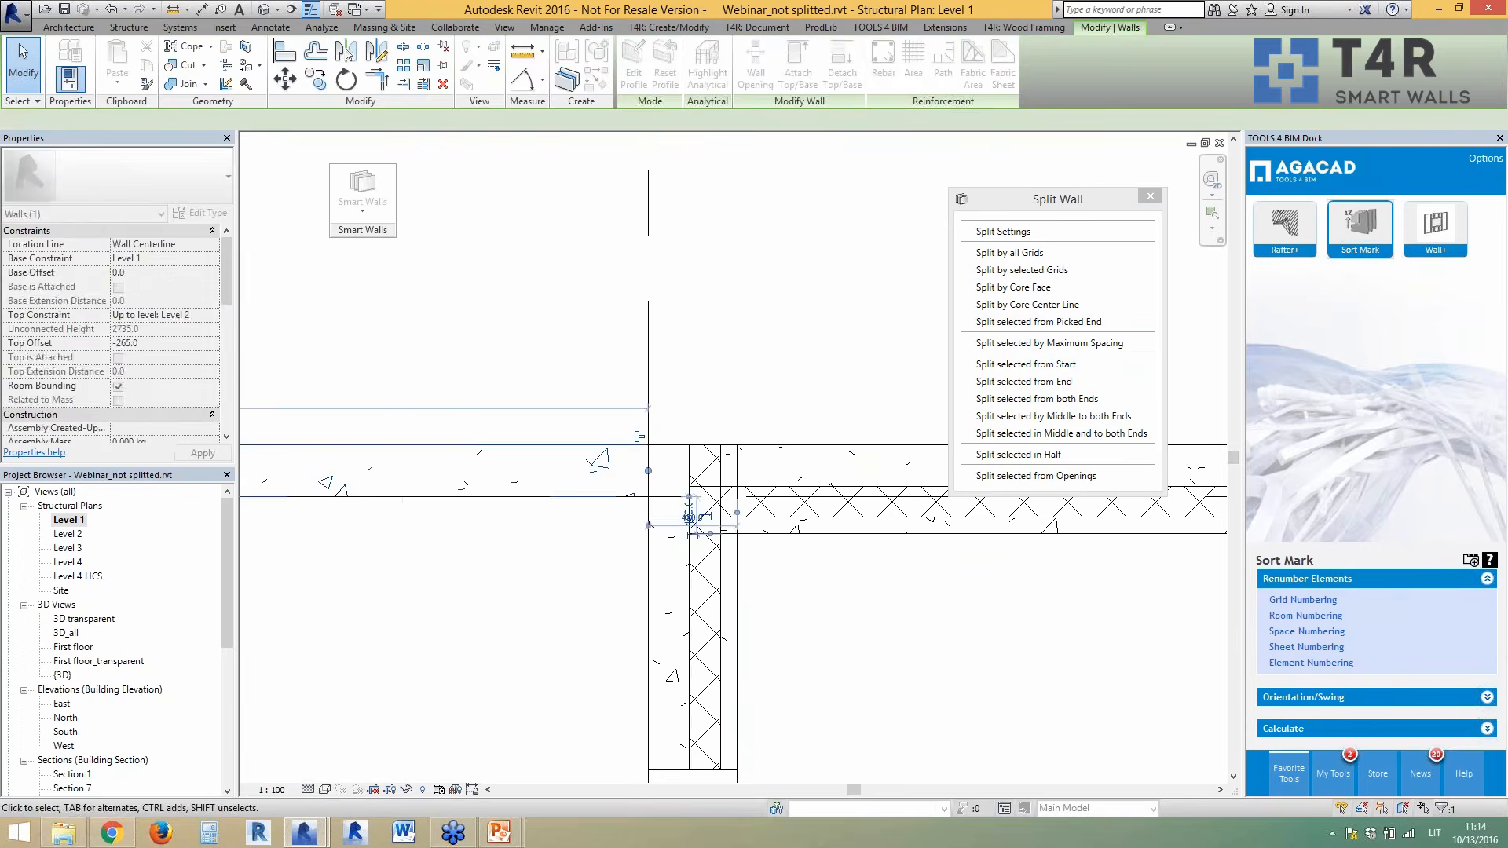
key("Escape")
scroll(794, 454, "down", 8)
- Split the upper and lower horizontal interior walls from their start, keeping the edit despite the overlap warning
scroll(689, 681, "up", 3)
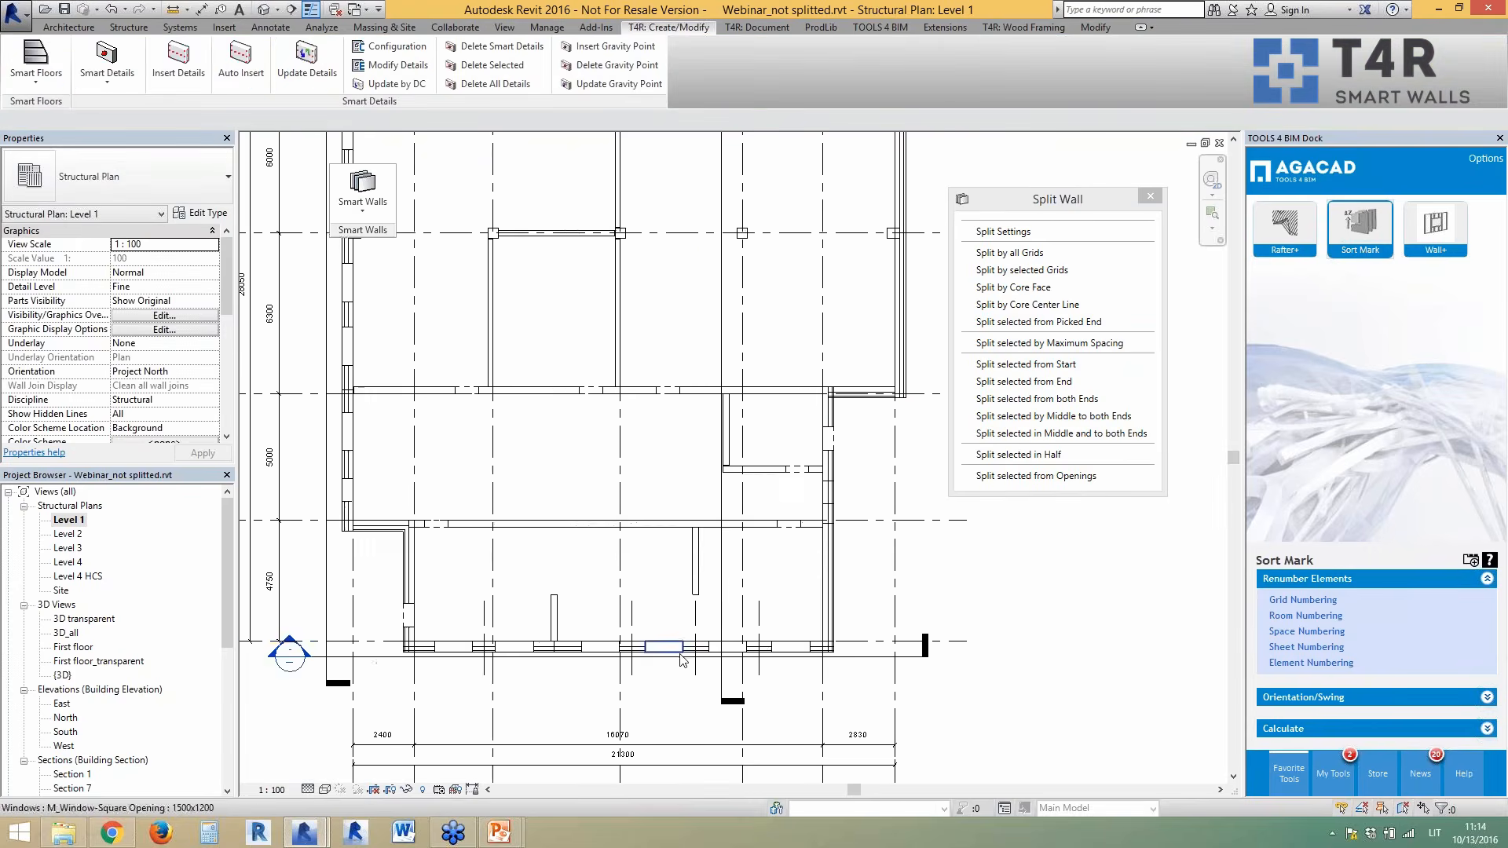
scroll(688, 682, "up", 1)
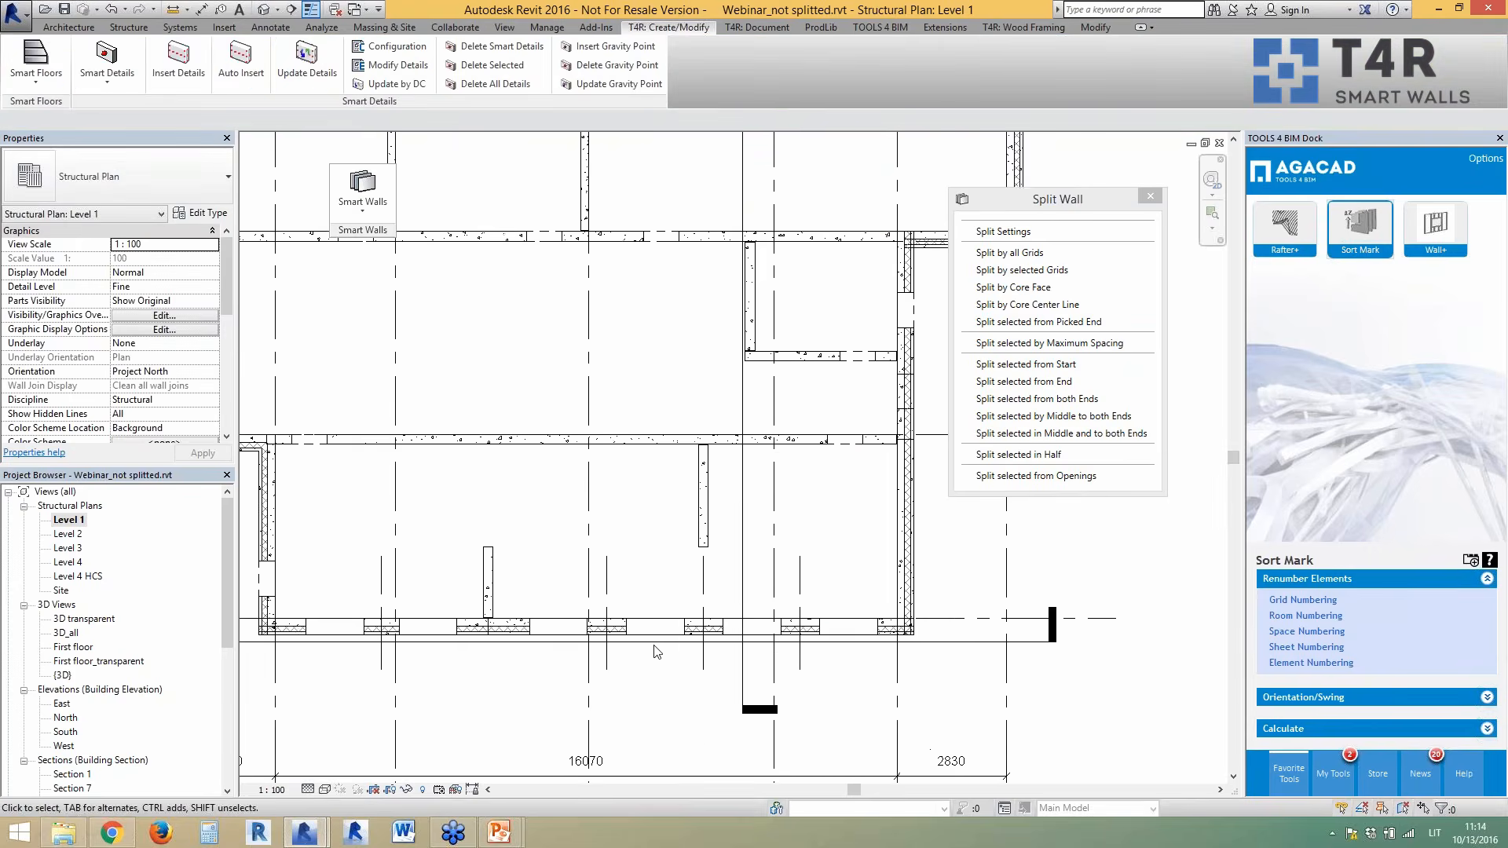
scroll(618, 637, "down", 1)
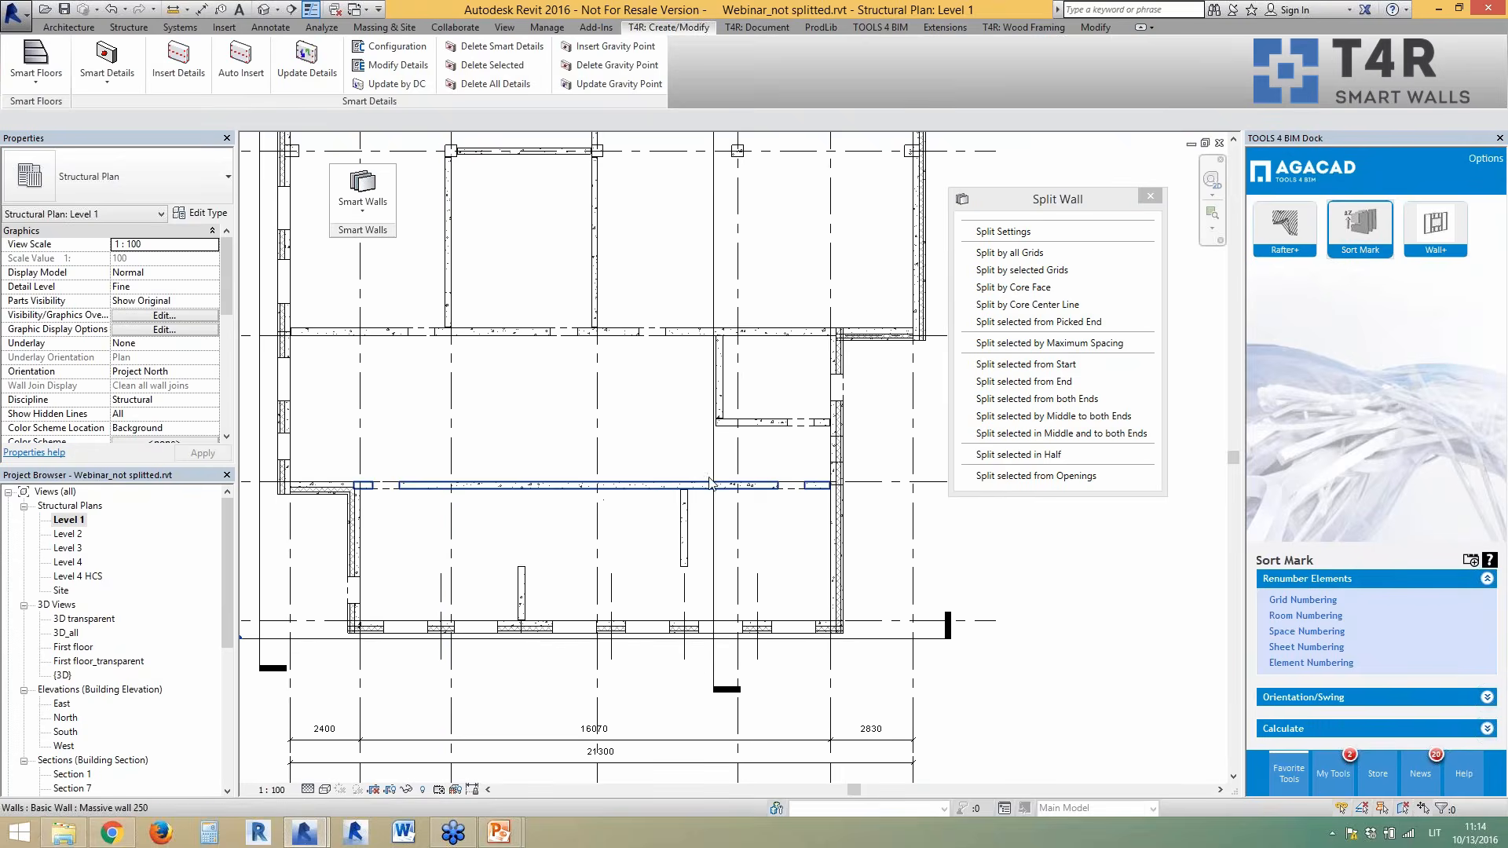
left_click(664, 493)
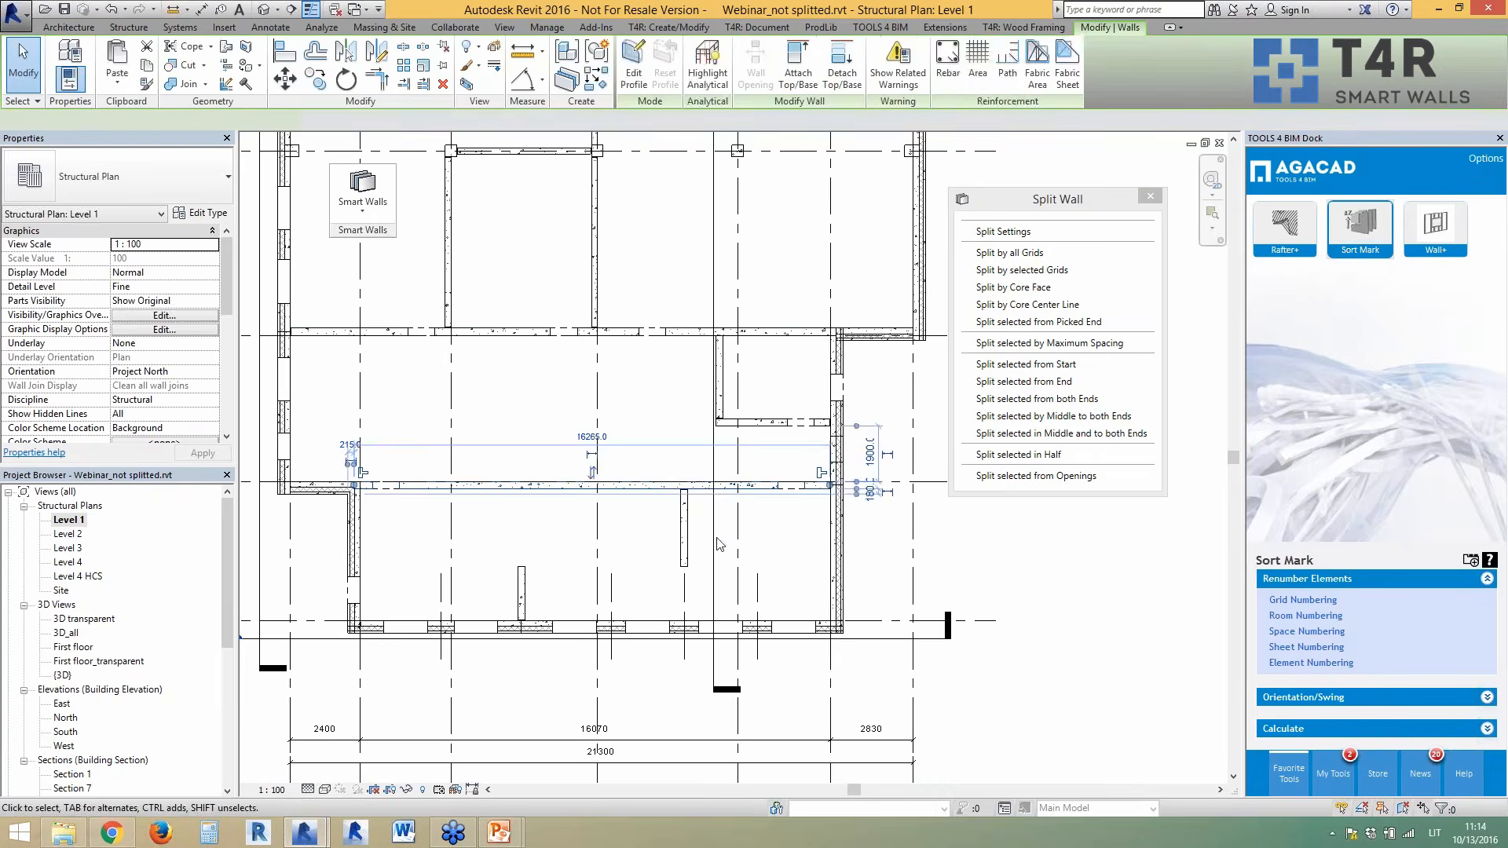
left_click(691, 331, "ctrl")
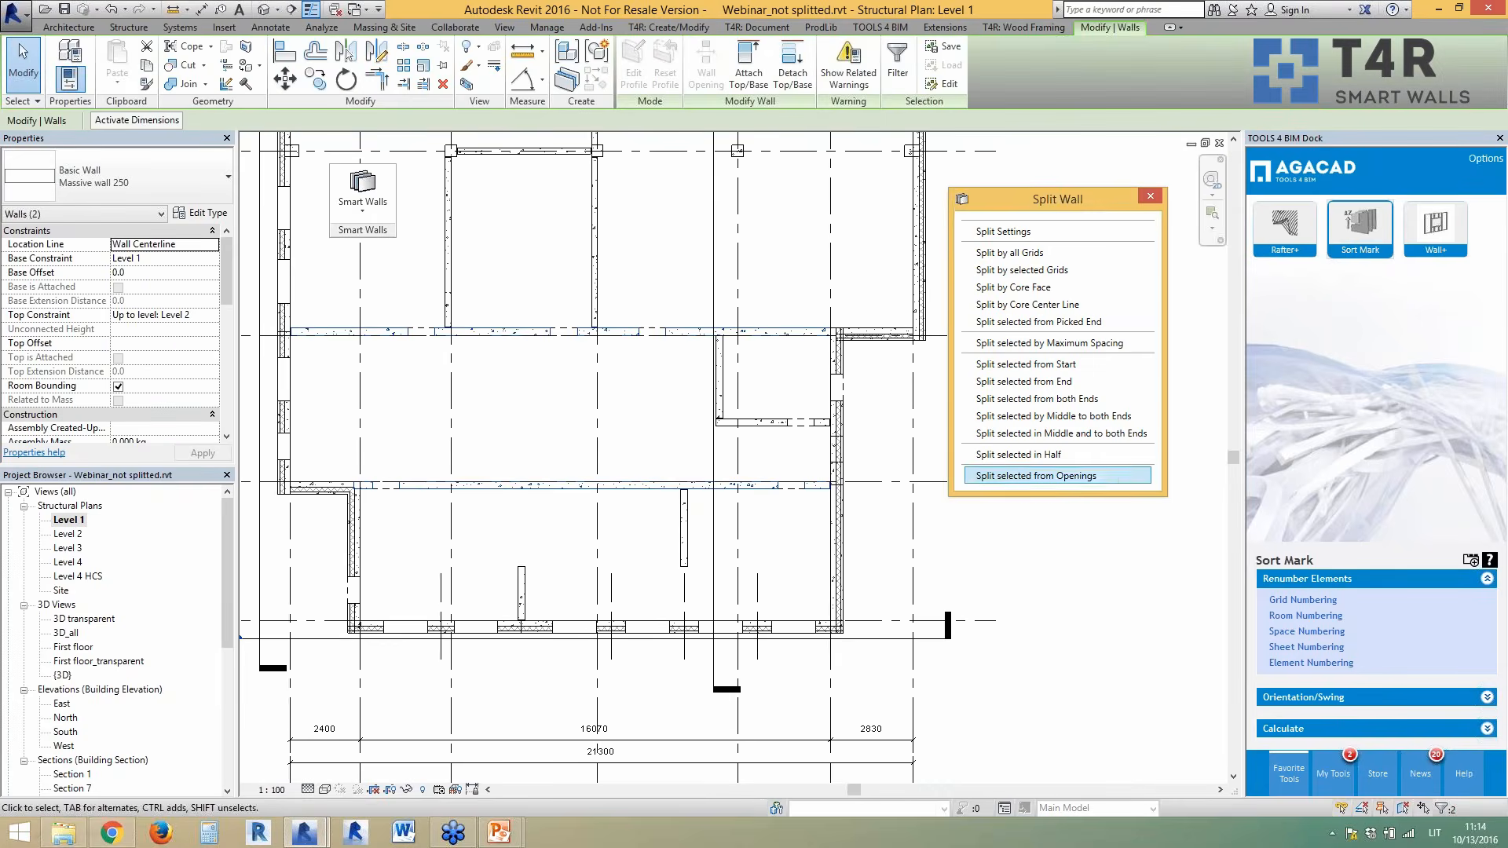
left_click(1090, 366)
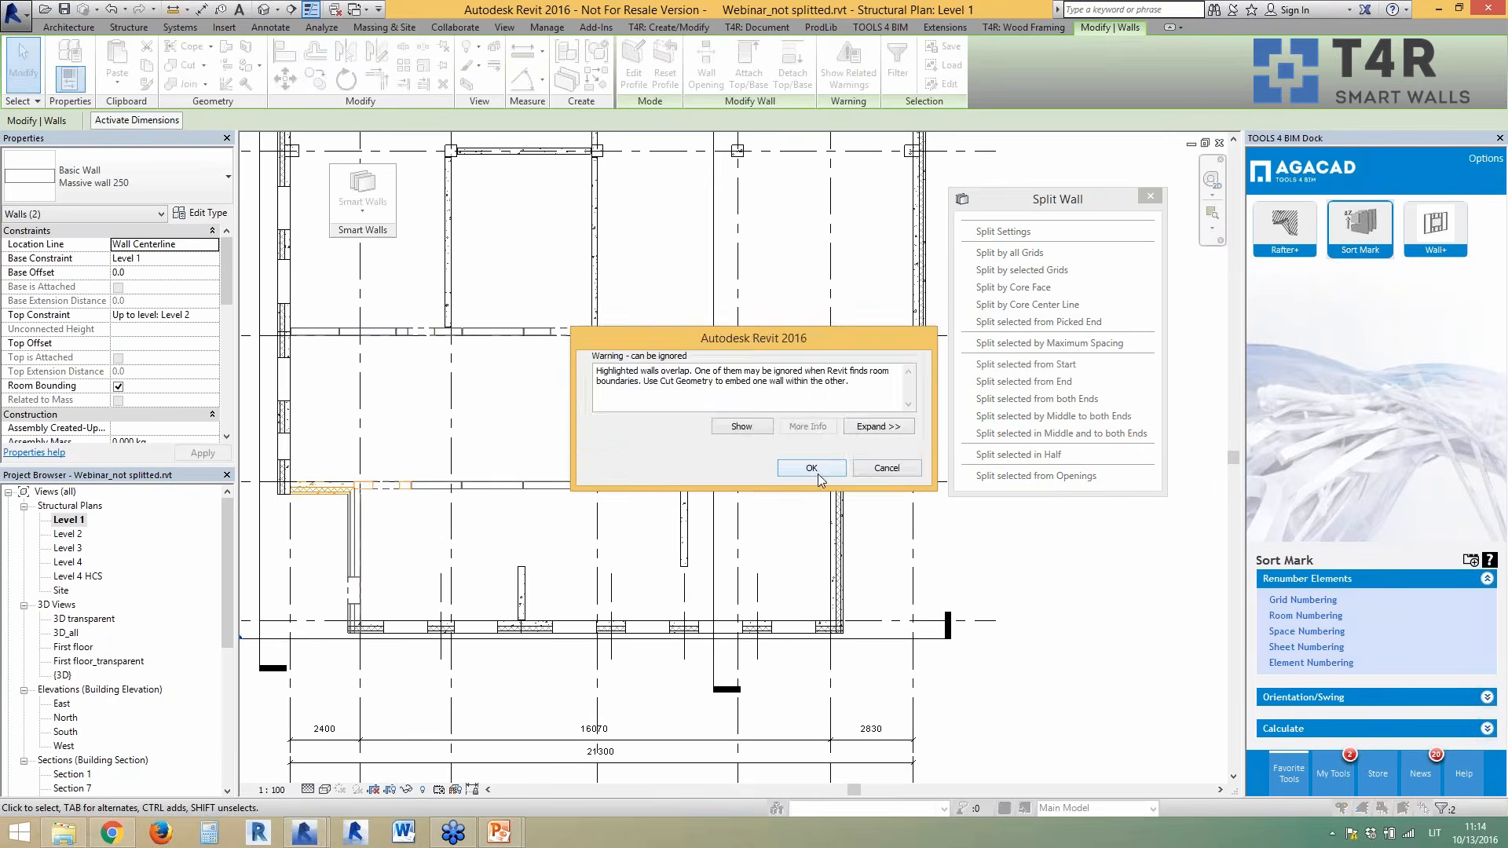
left_click(811, 468)
scroll(326, 495, "up", 5)
scroll(326, 498, "up", 1)
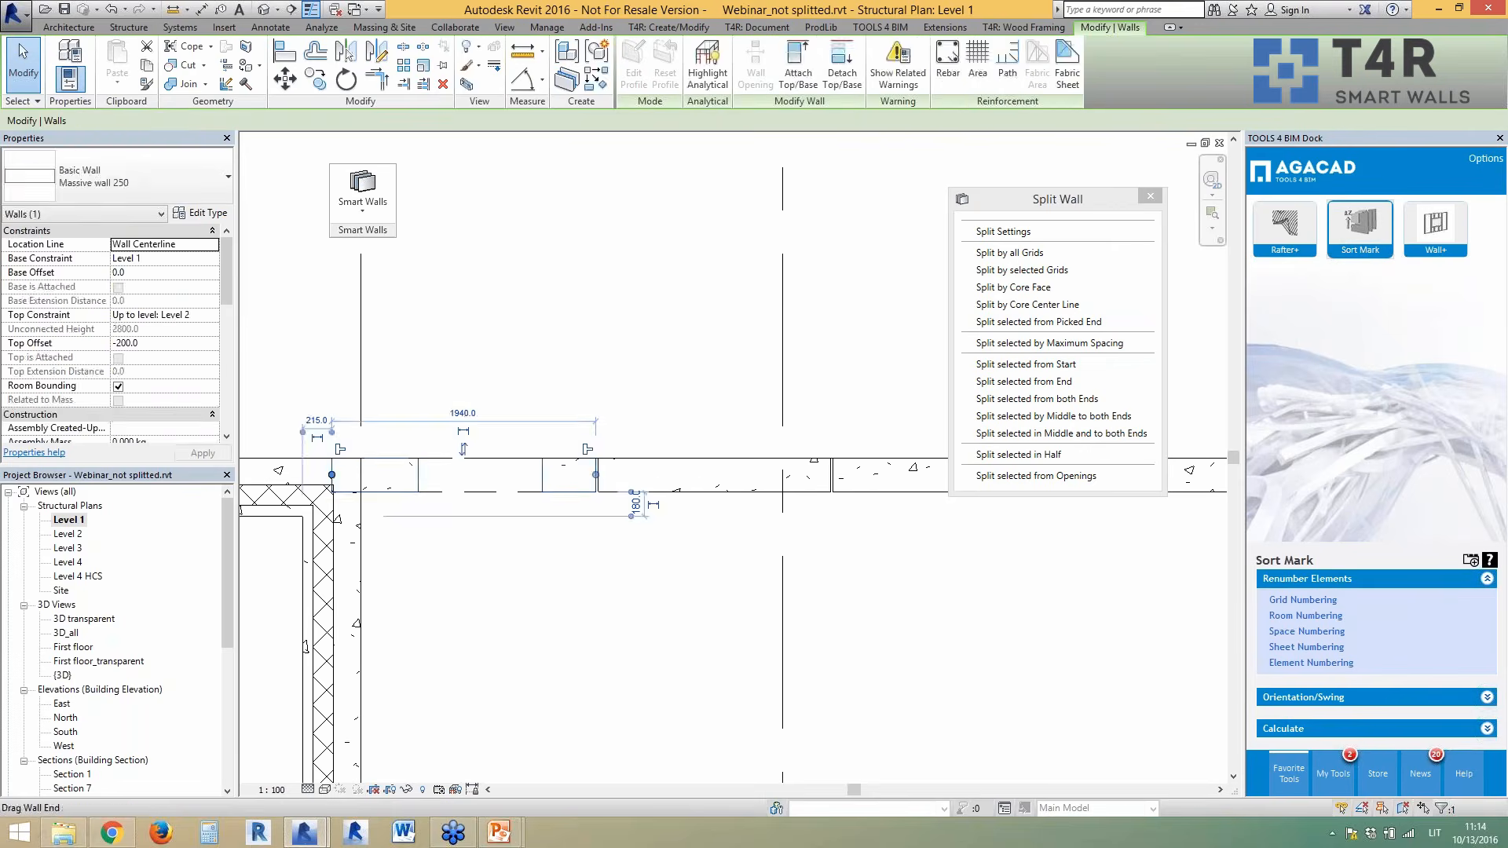
key("Escape")
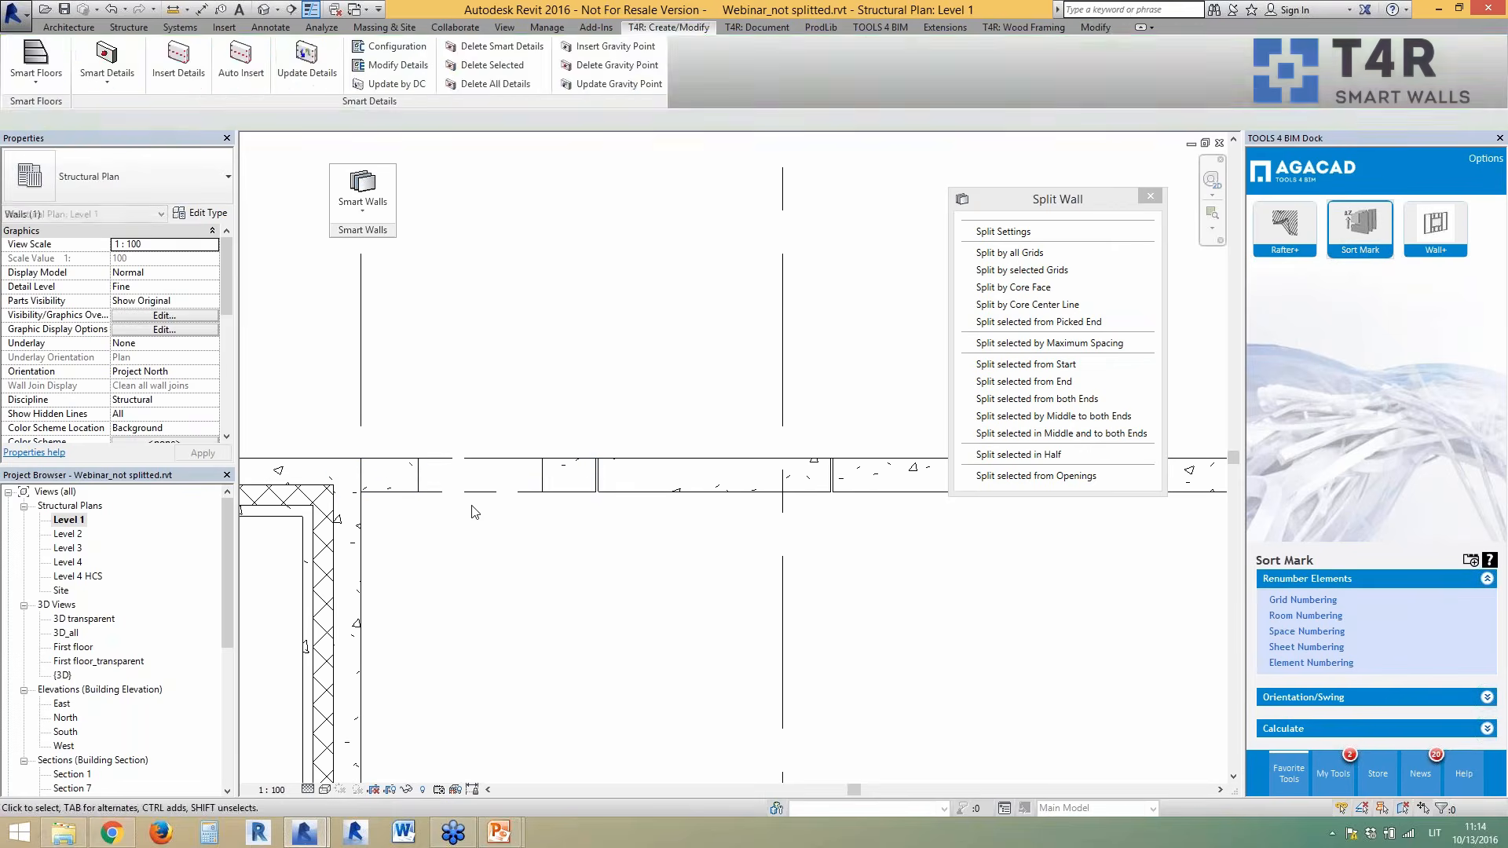
scroll(472, 481, "down", 3)
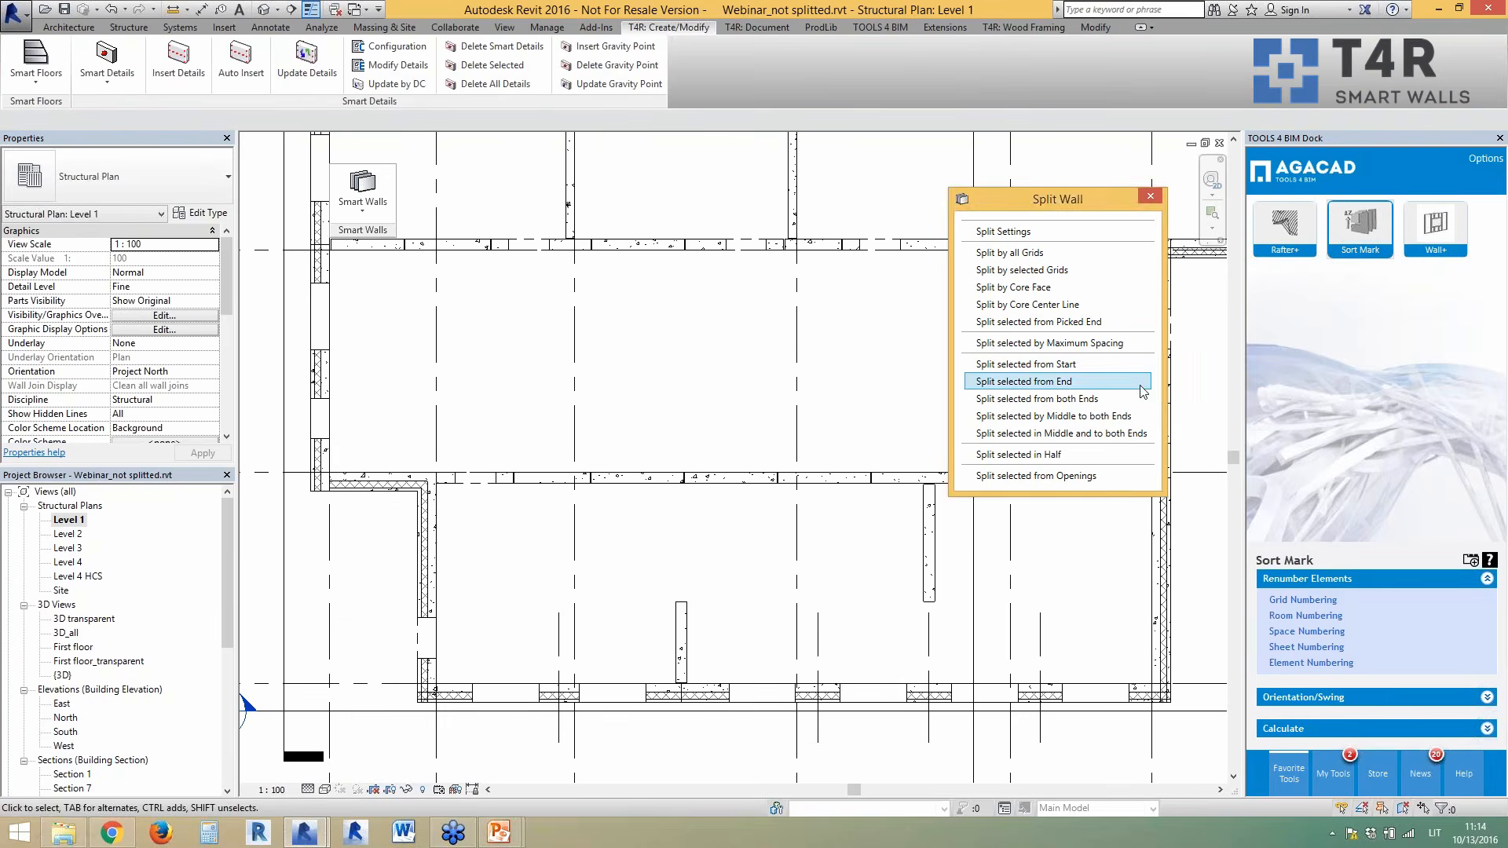
- Use Shorten Picked Wall End to pull the Sandwich 430 wall's end back to the layer line
left_click(374, 212)
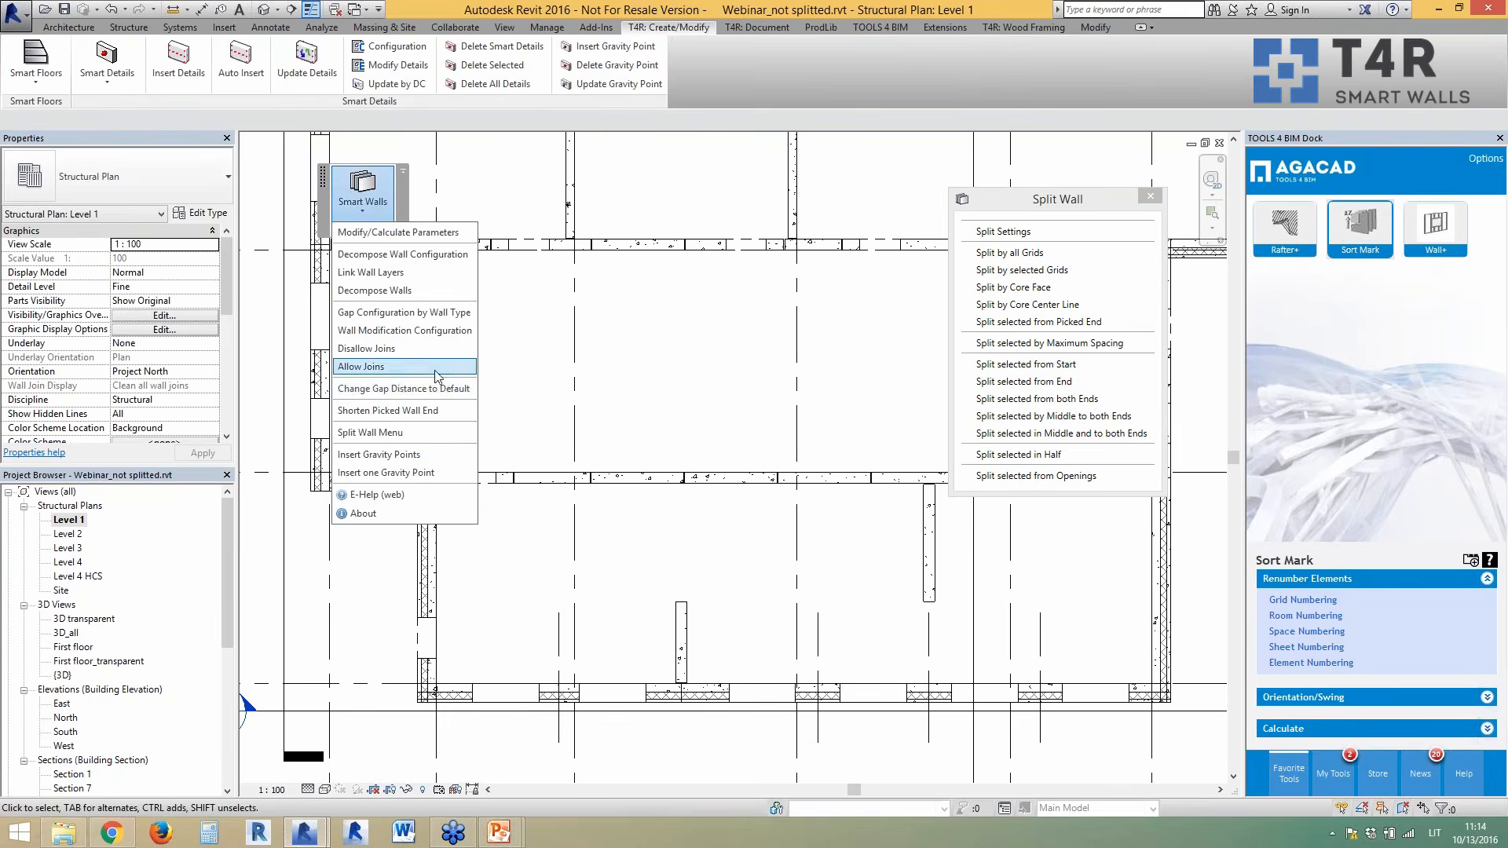
left_click(436, 410)
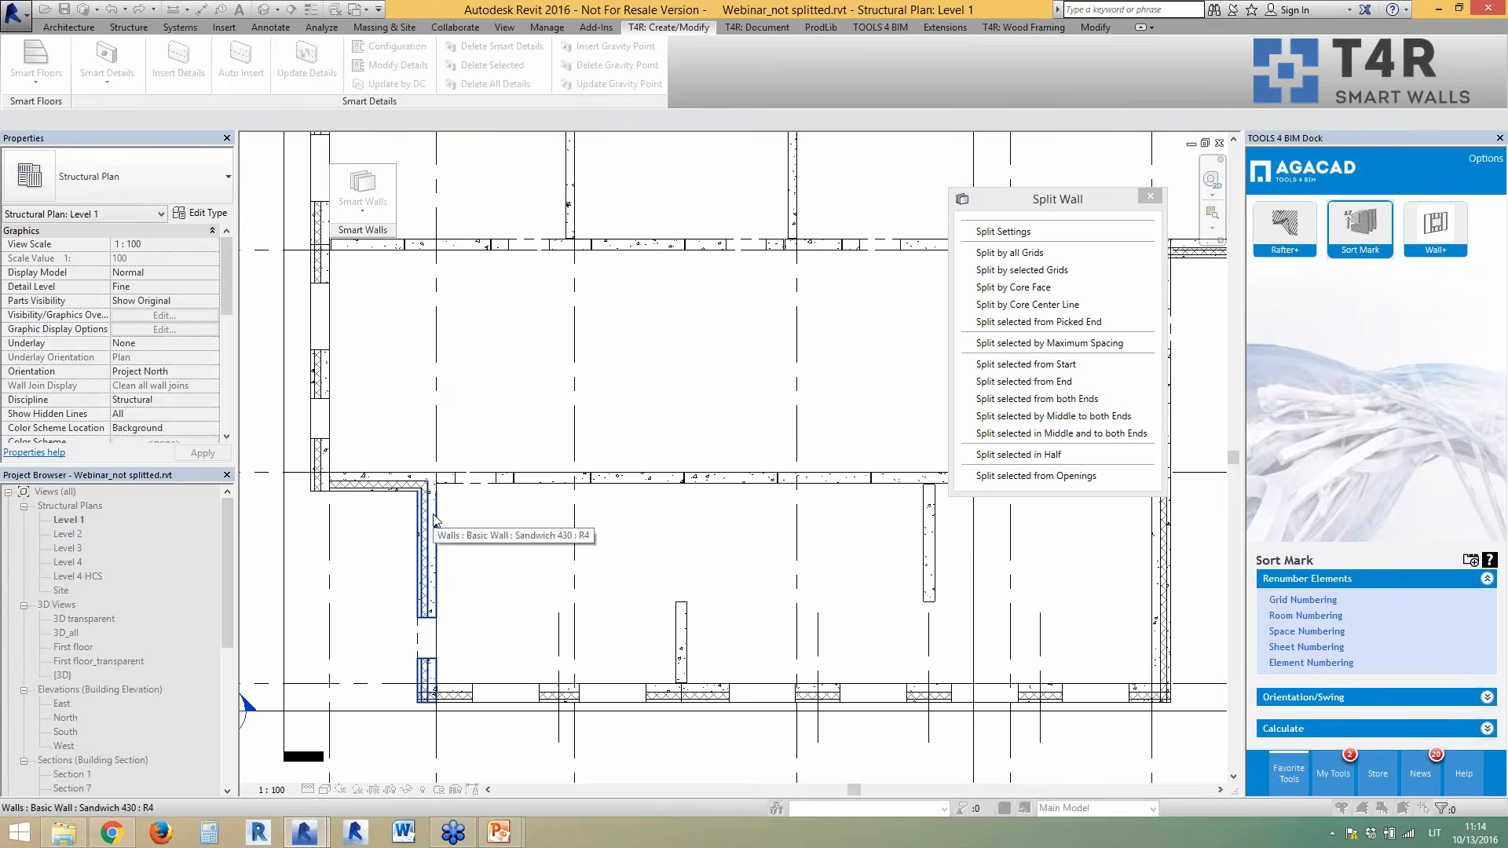
left_click(433, 520)
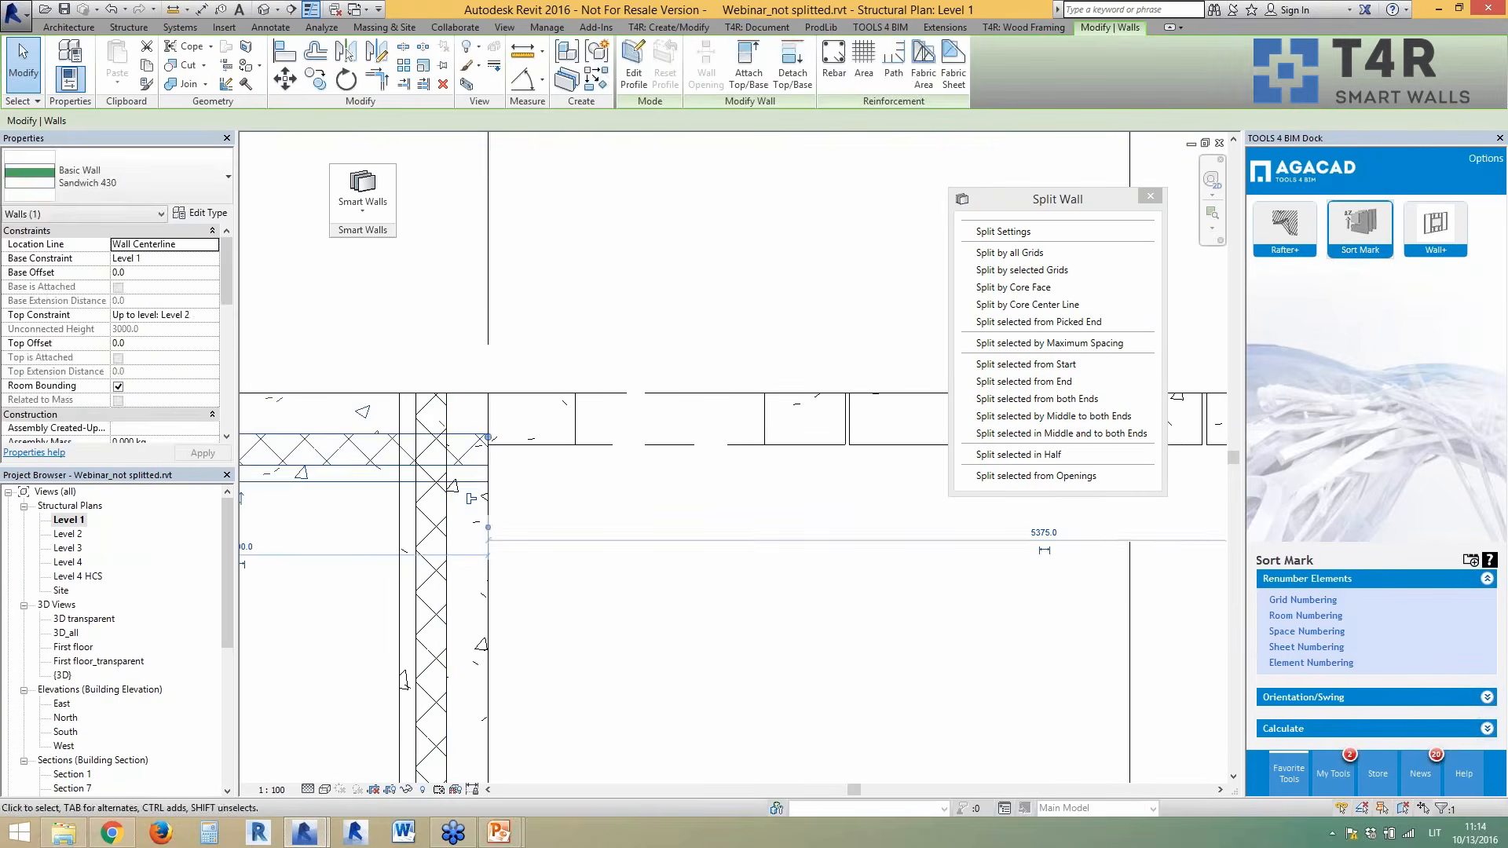
left_click_drag(487, 438, 447, 439)
key("Escape")
scroll(450, 499, "down", 3)
scroll(408, 511, "down", 3)
scroll(357, 516, "down", 2)
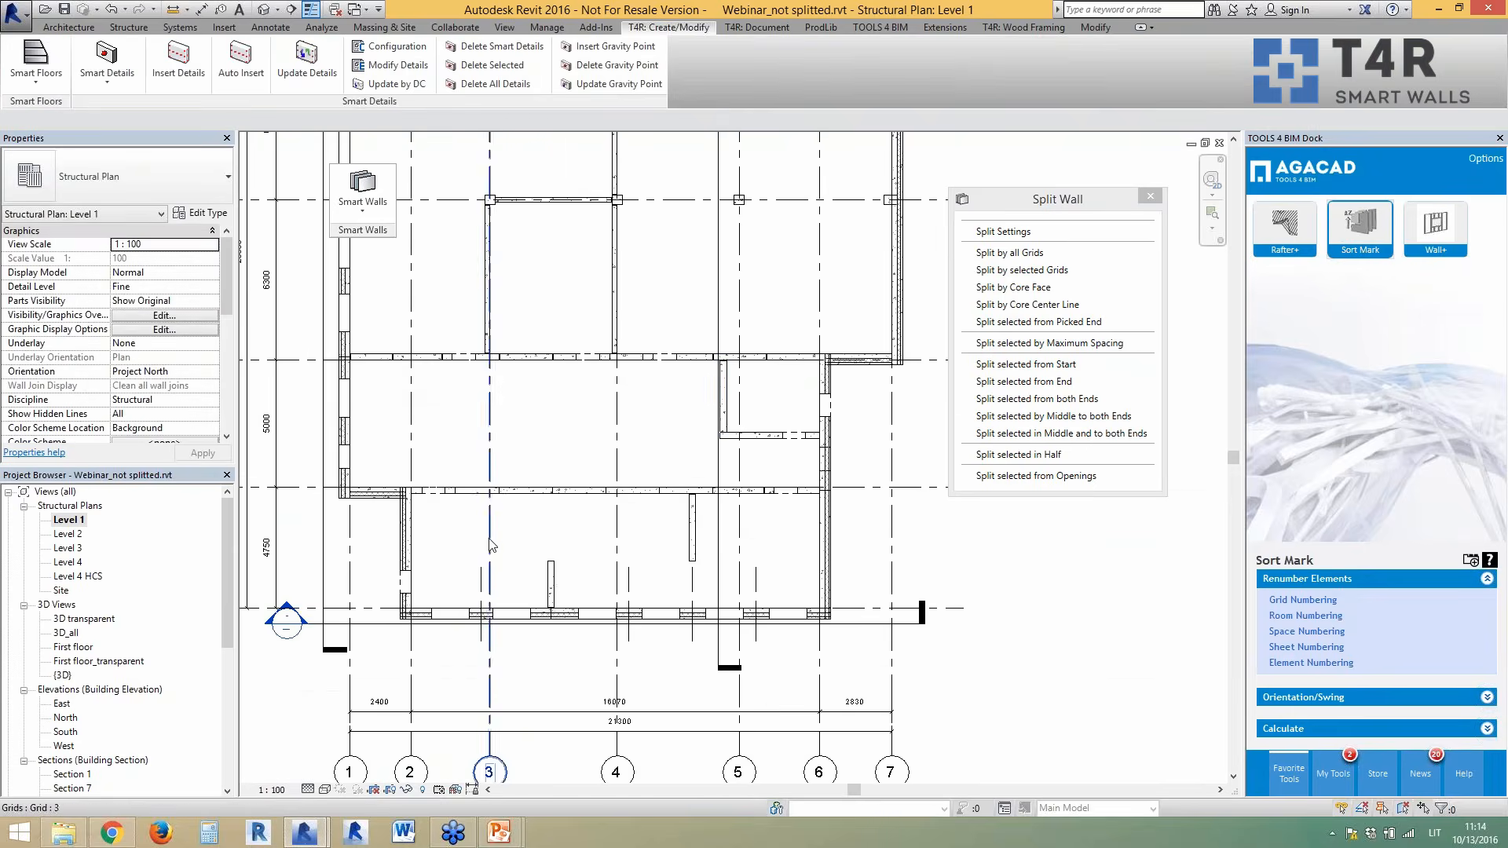
scroll(684, 360, "up", 2)
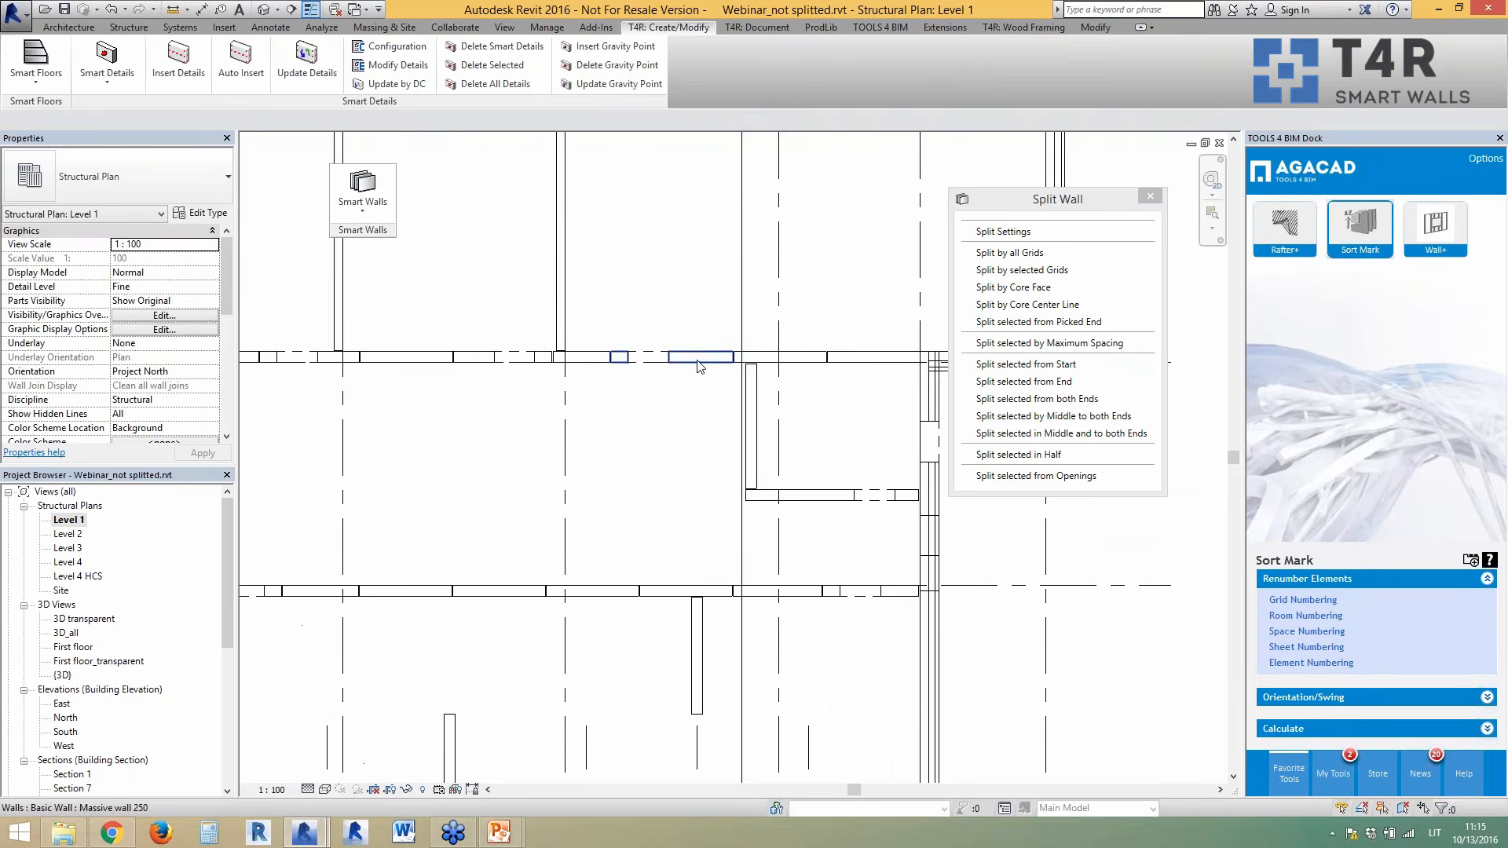
left_click(503, 591)
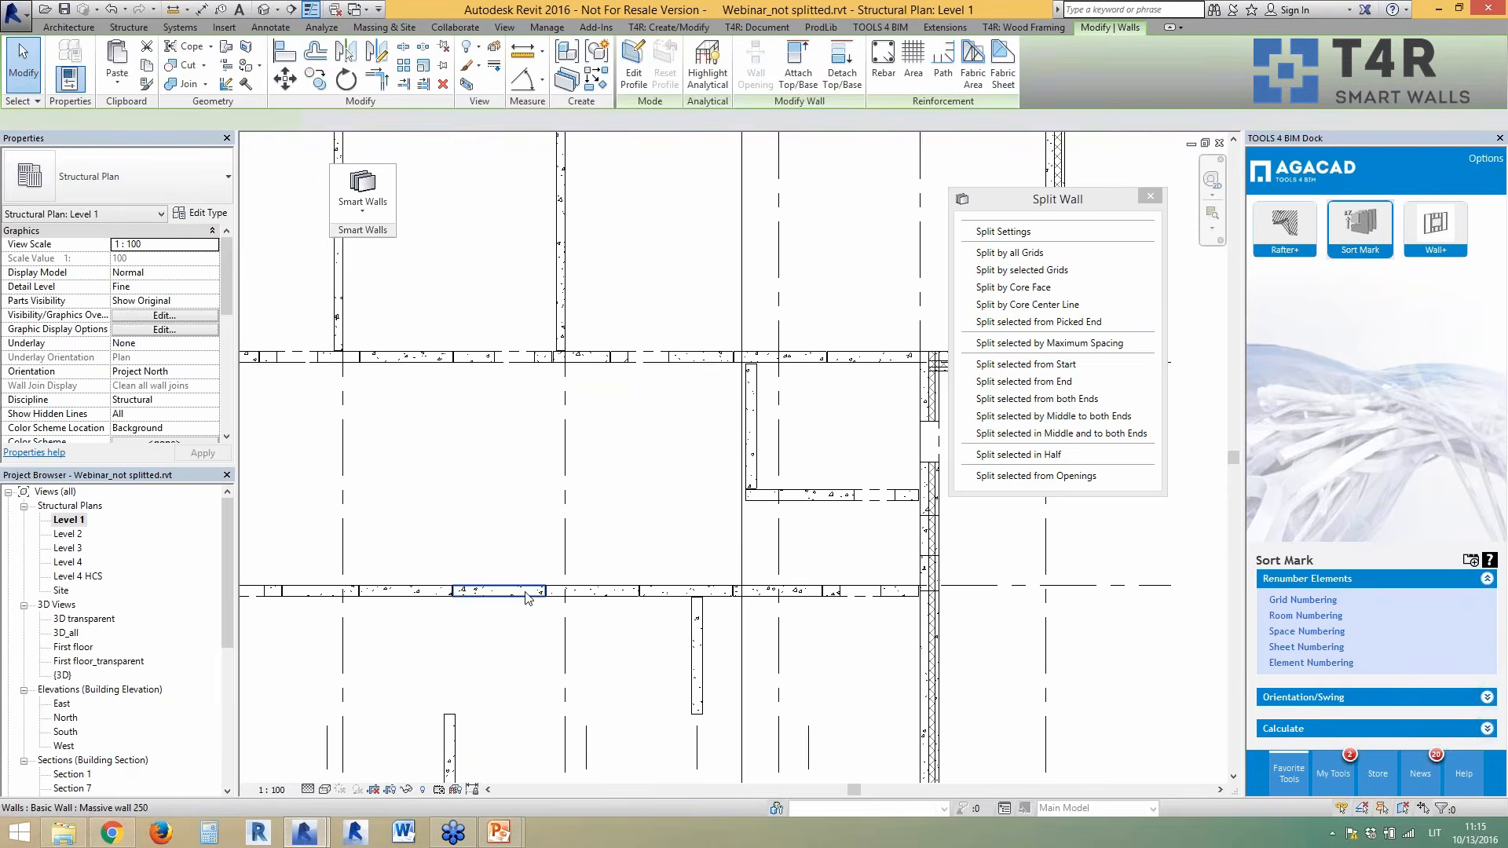
left_click(420, 594)
scroll(402, 613, "down", 2)
scroll(370, 607, "up", 3)
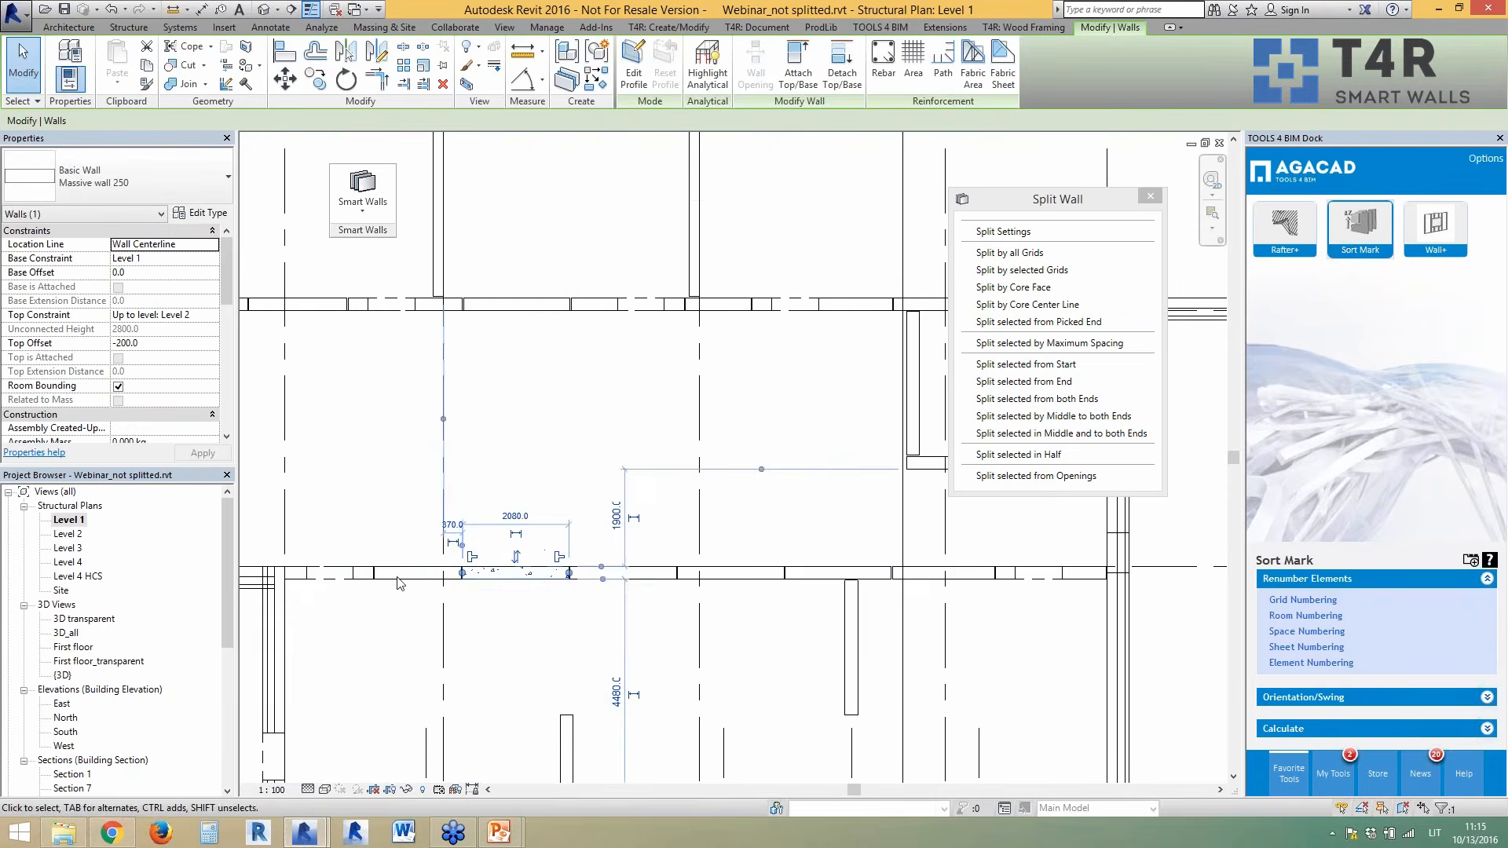
left_click(393, 574)
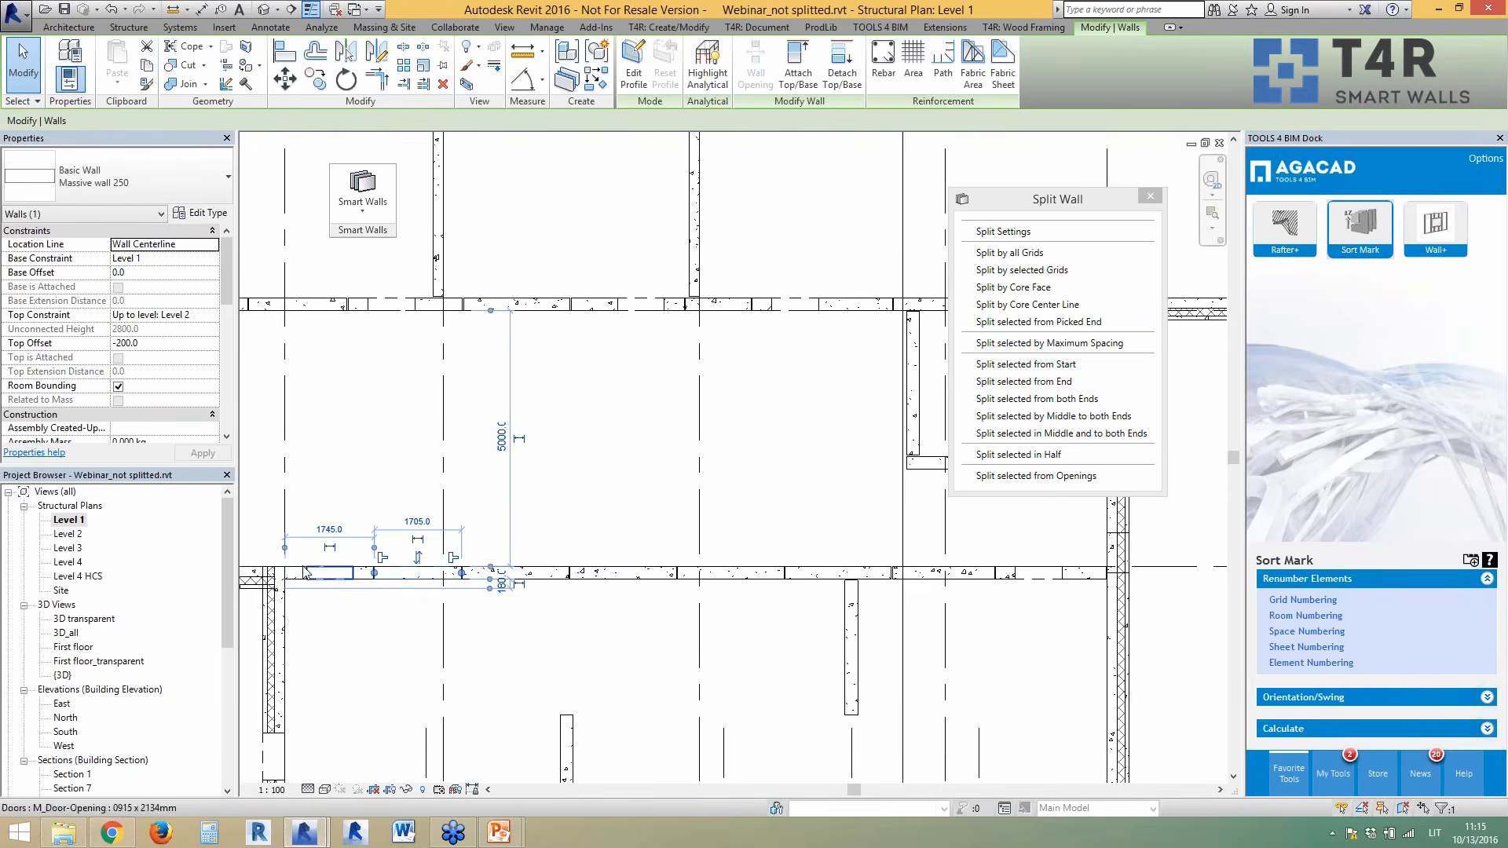
scroll(353, 571, "up", 1)
key("Escape")
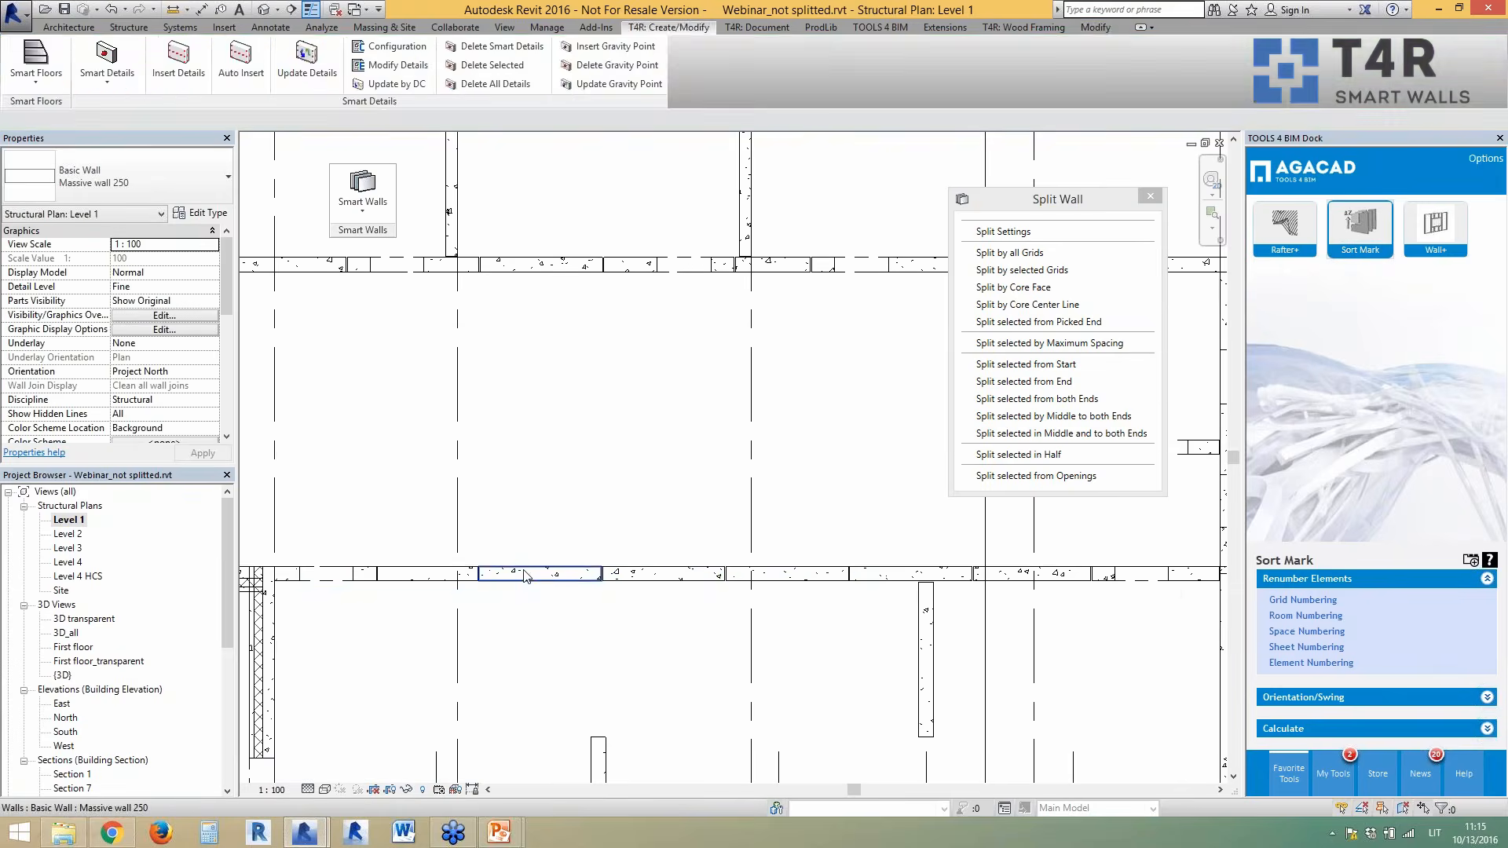
left_click(667, 574)
left_click(773, 574)
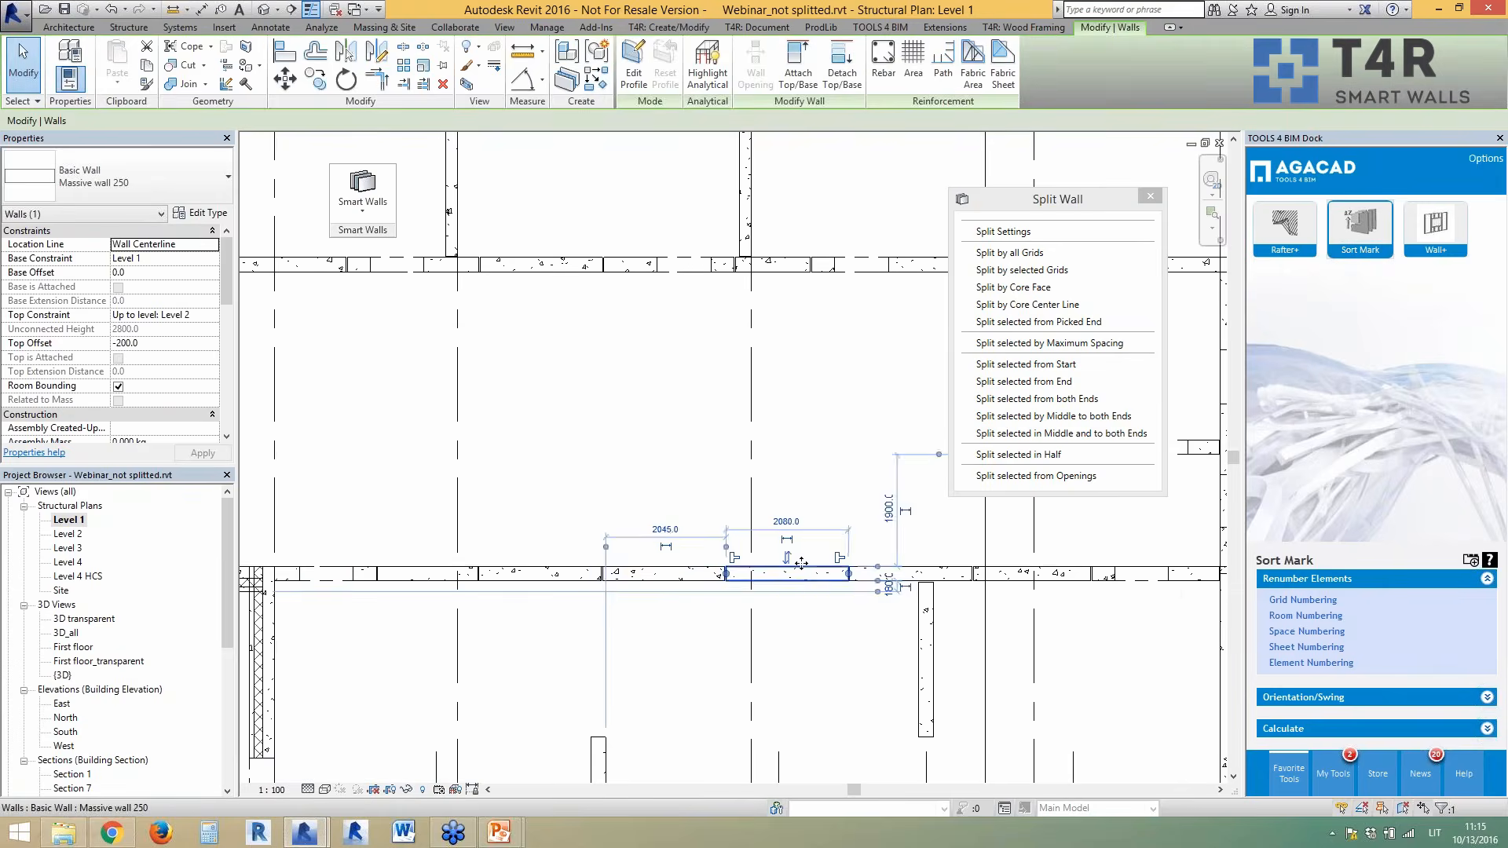
key("Escape")
scroll(597, 608, "down", 2)
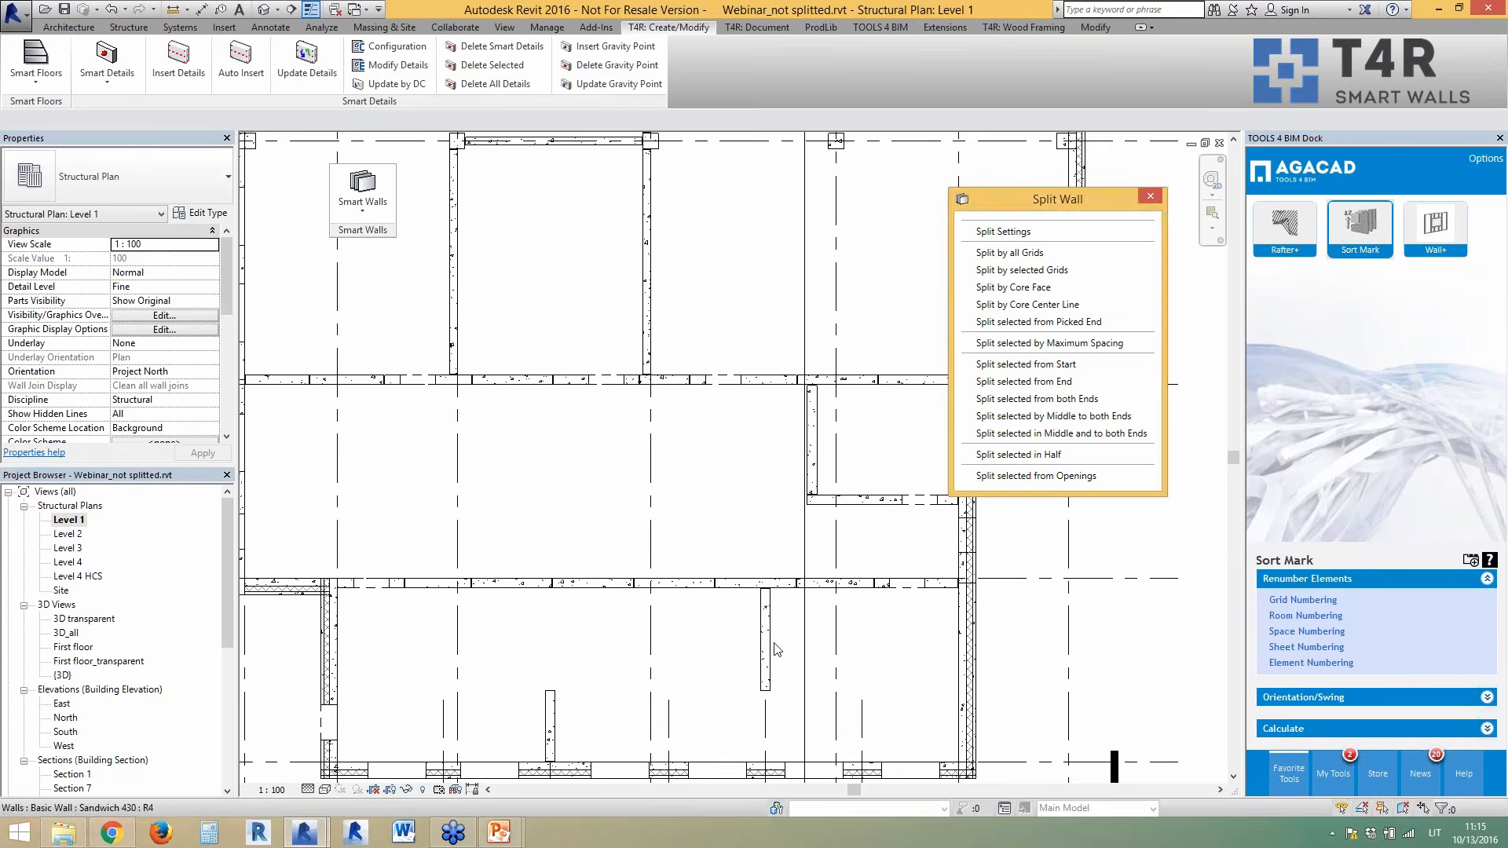
scroll(732, 627, "down", 3)
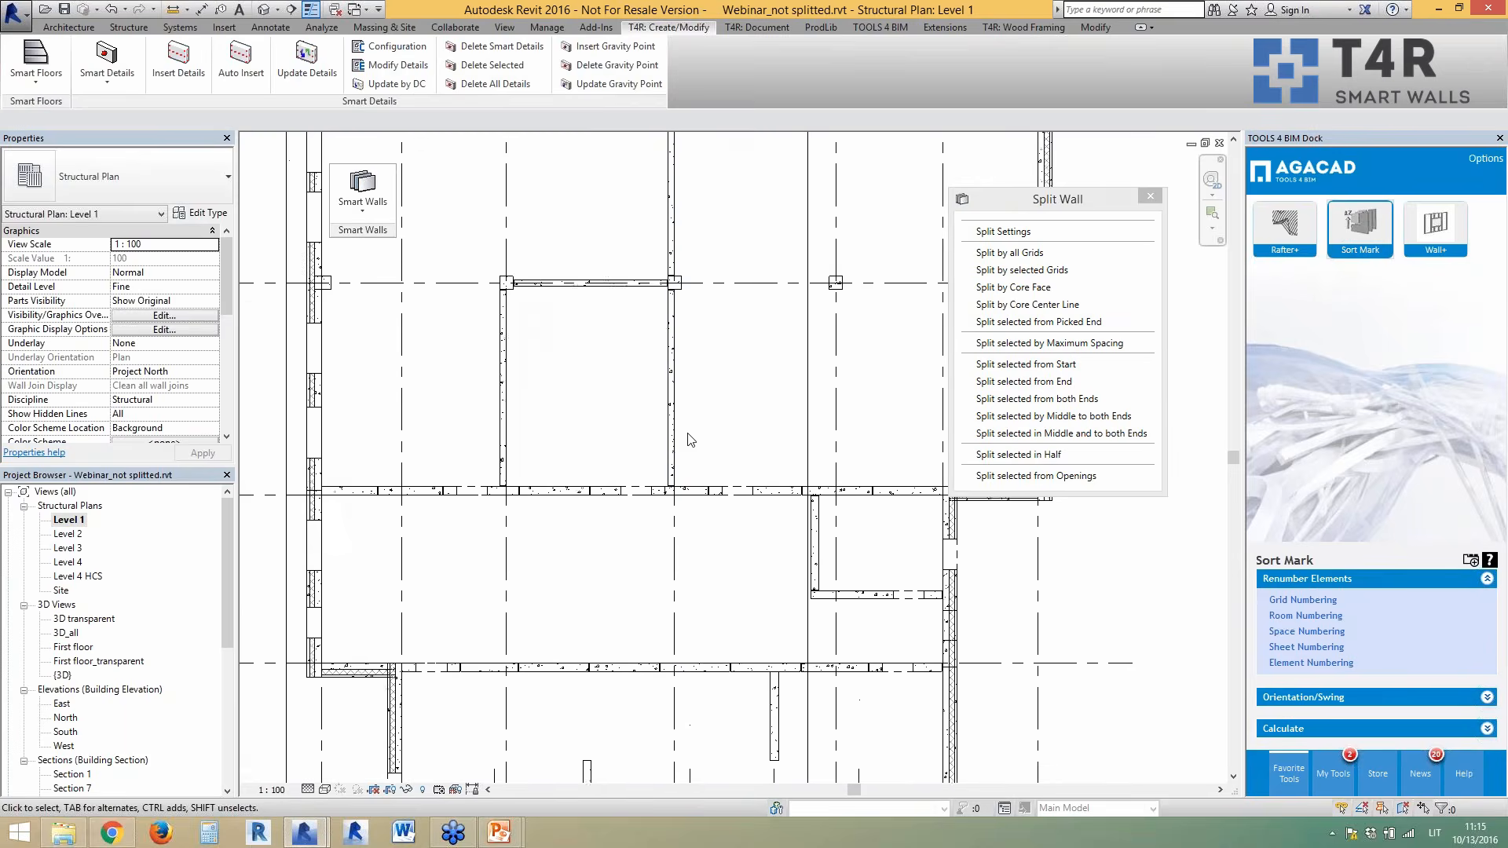
- Split the grid D wall, both vertical walls and the upper wall segments by maximum spacing
scroll(607, 378, "up", 2)
left_click(587, 353)
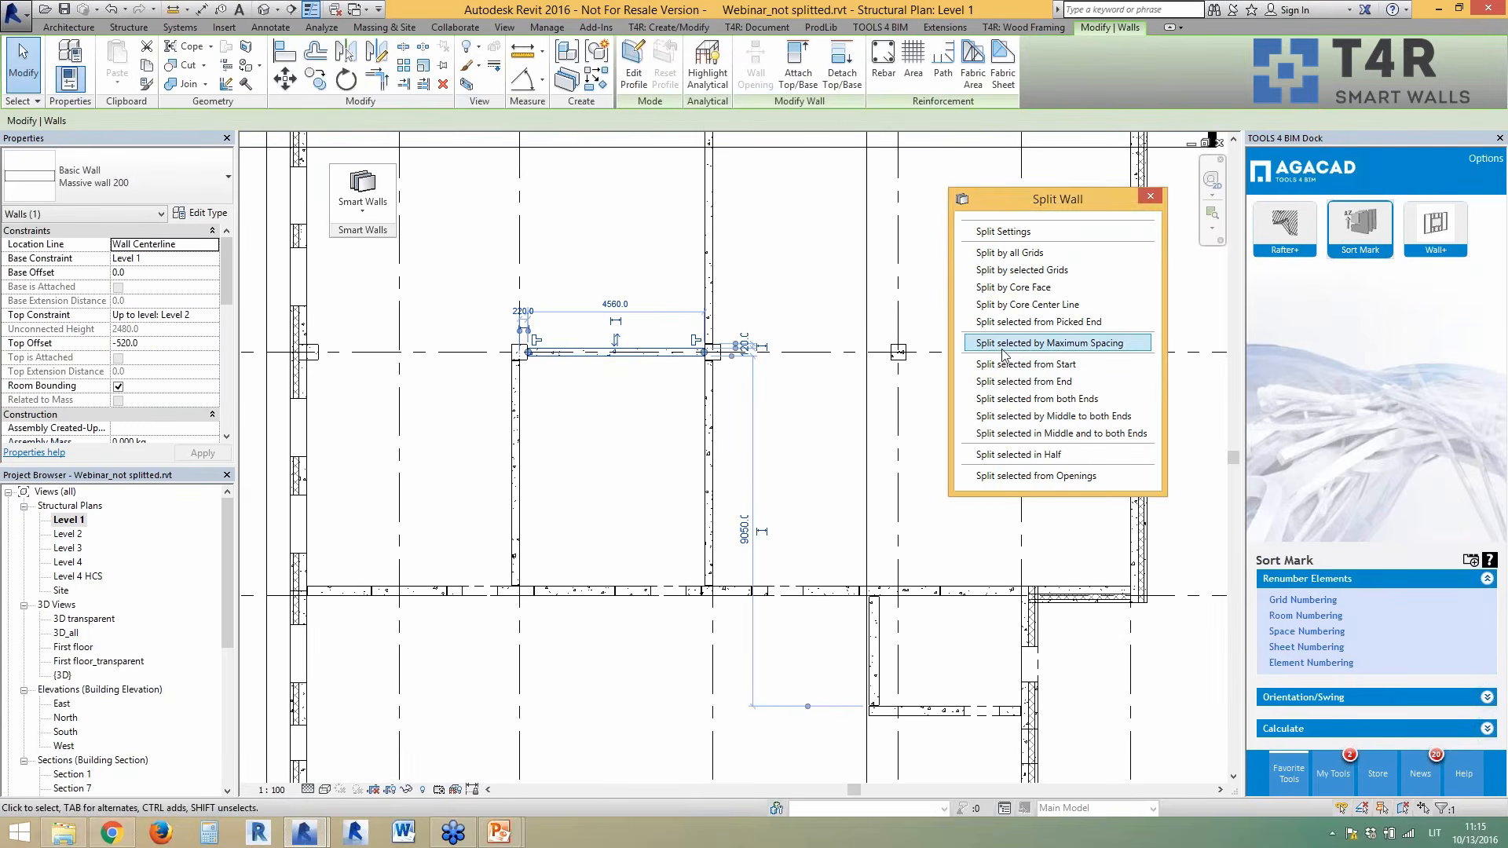
left_click(516, 465, "ctrl")
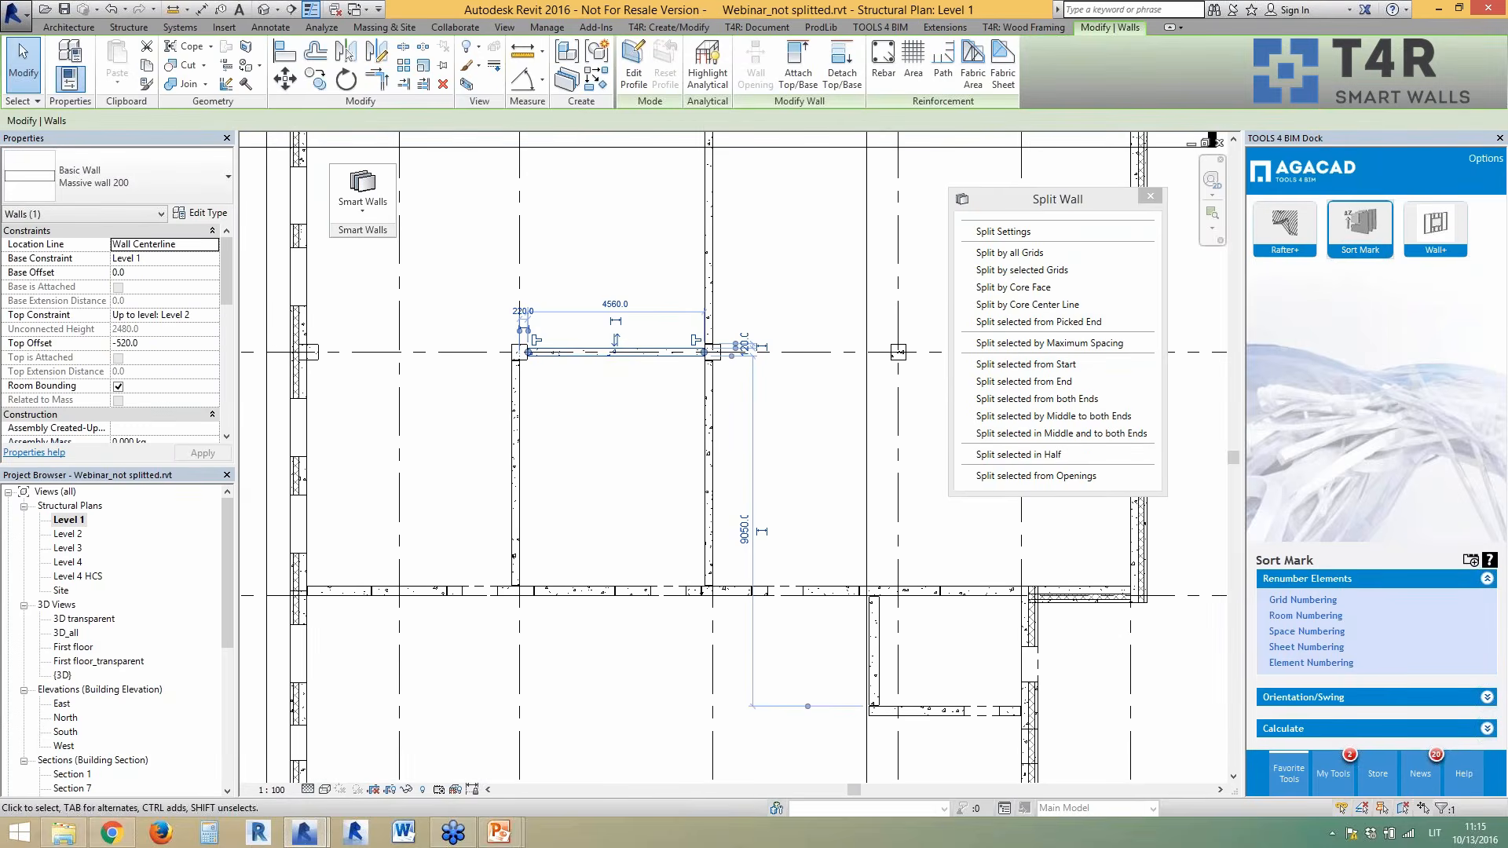
left_click(708, 467, "ctrl")
scroll(687, 465, "down", 2)
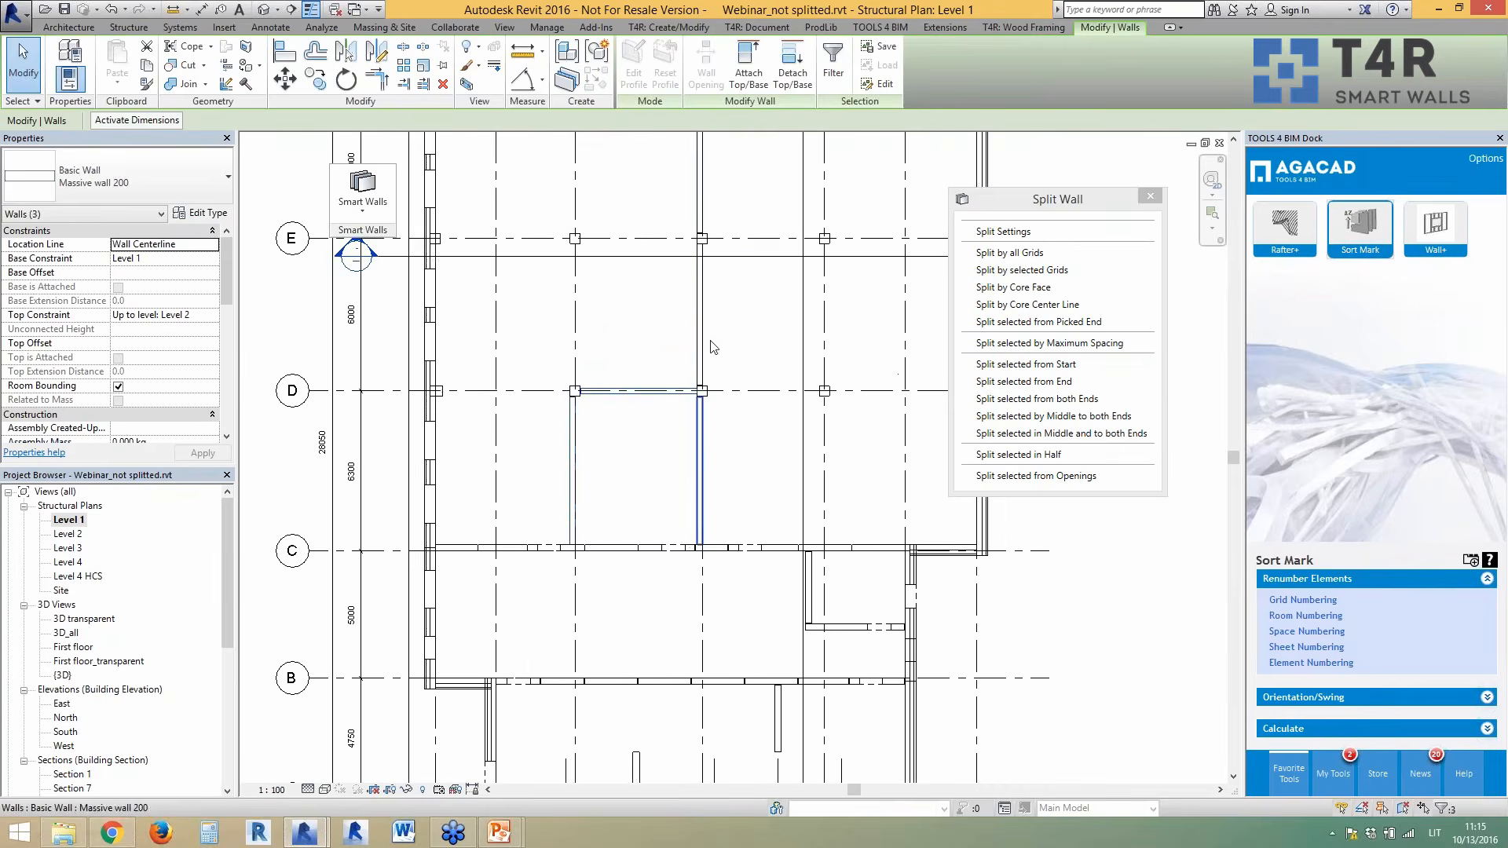
left_click(702, 336, "ctrl")
left_click(703, 209, "ctrl")
scroll(729, 483, "down", 1)
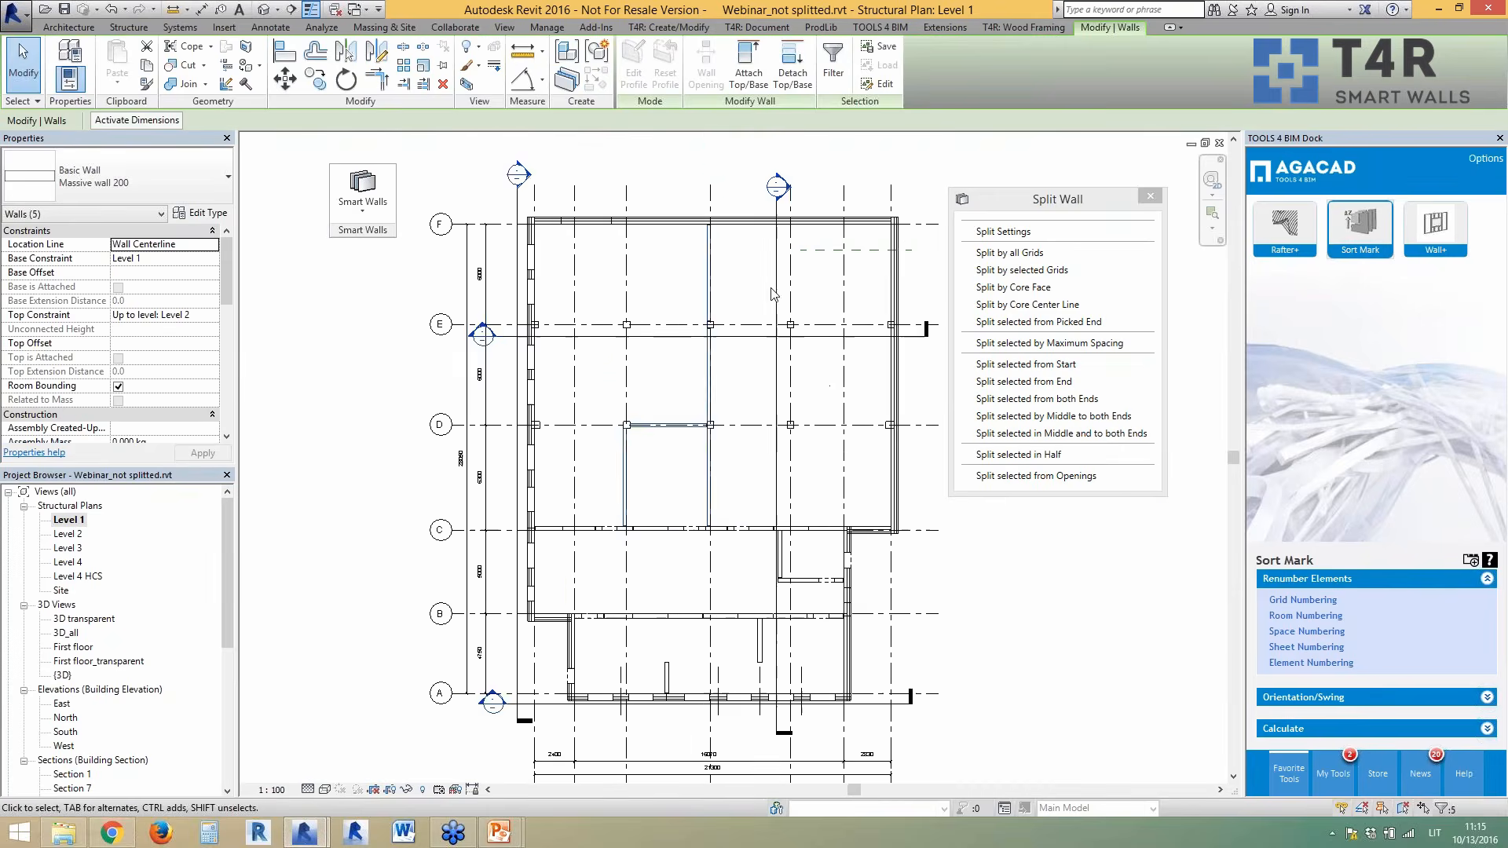
middle_click_drag(731, 487, 716, 552)
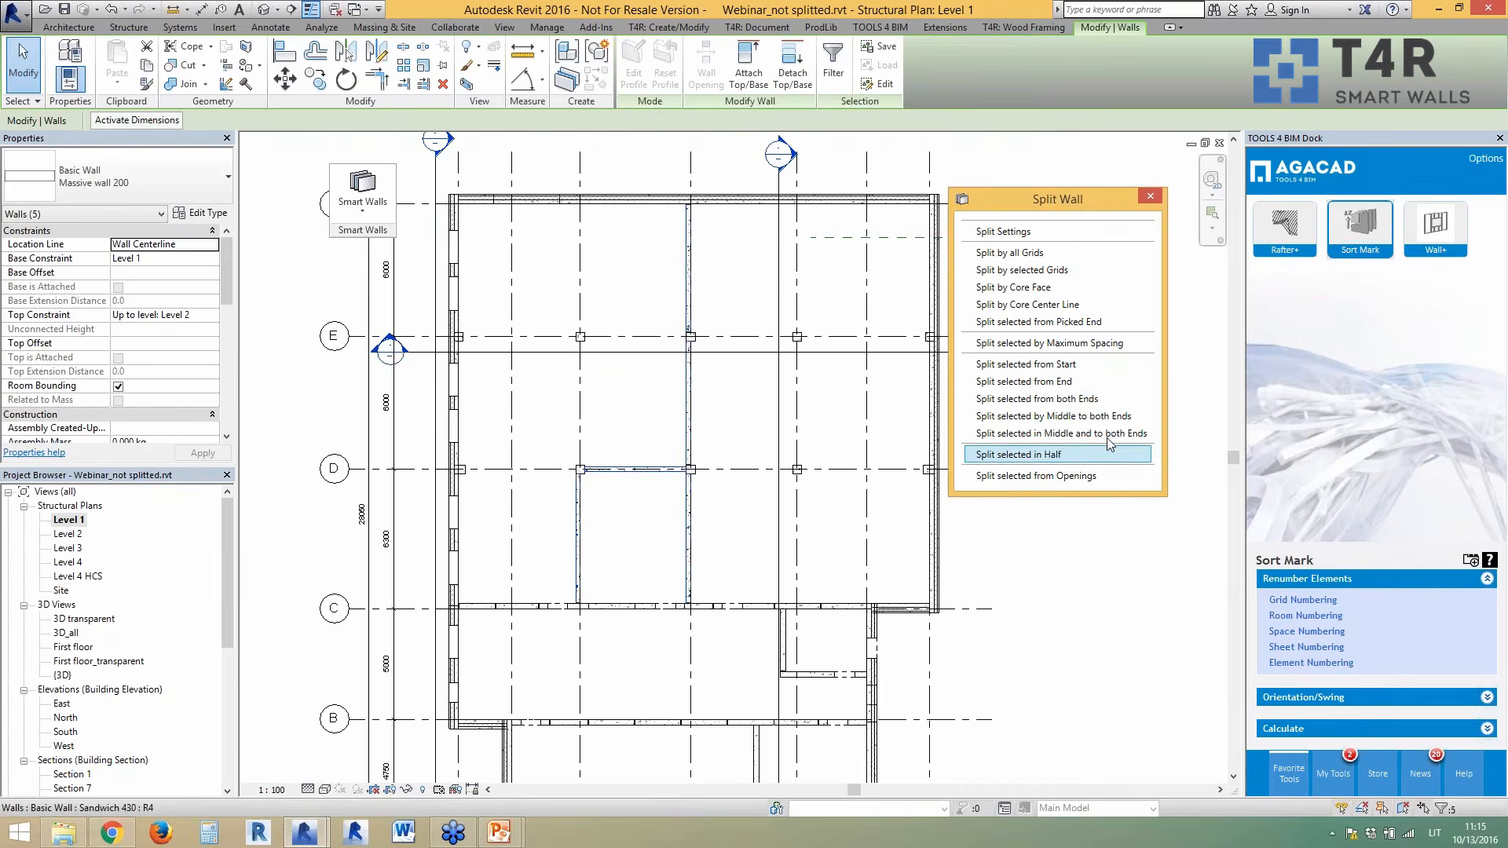
left_click(1090, 343)
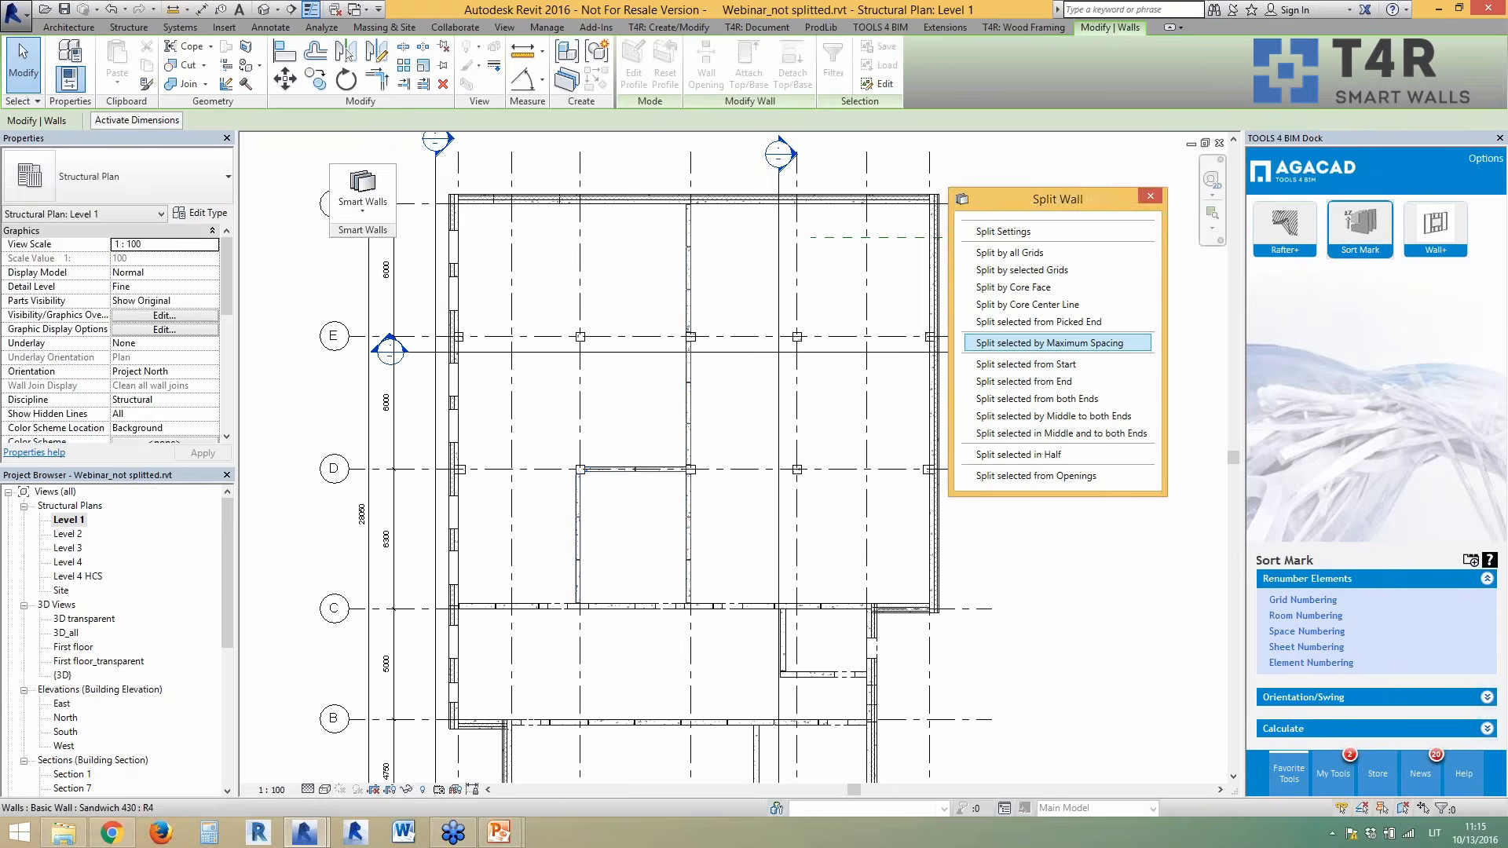
scroll(593, 409, "up", 4)
left_click(760, 482)
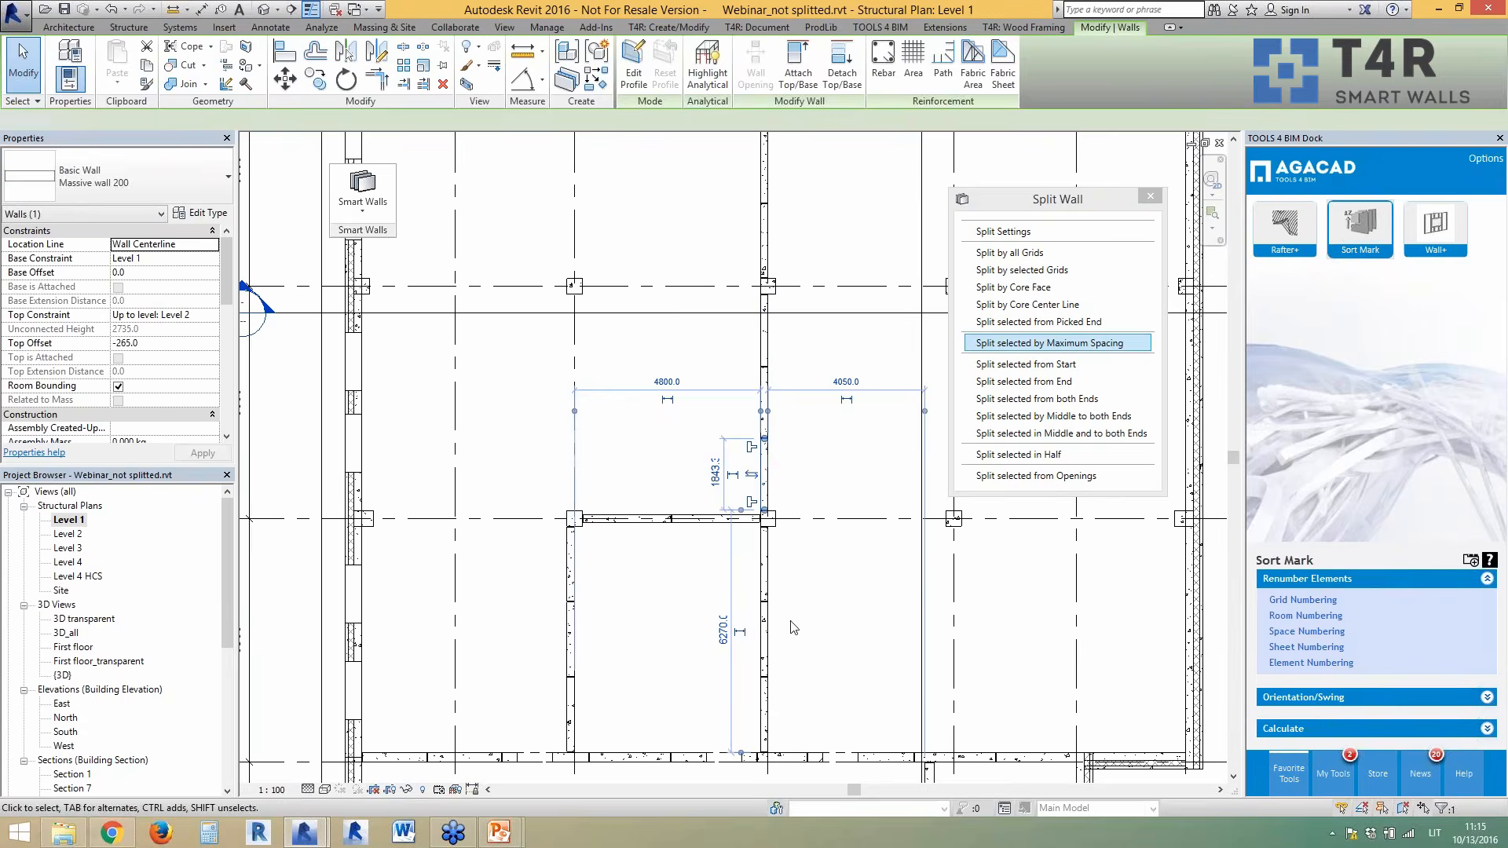
key("Escape")
scroll(786, 550, "down", 2)
- Split the left and right outer walls at every crossing grid
left_click(464, 446)
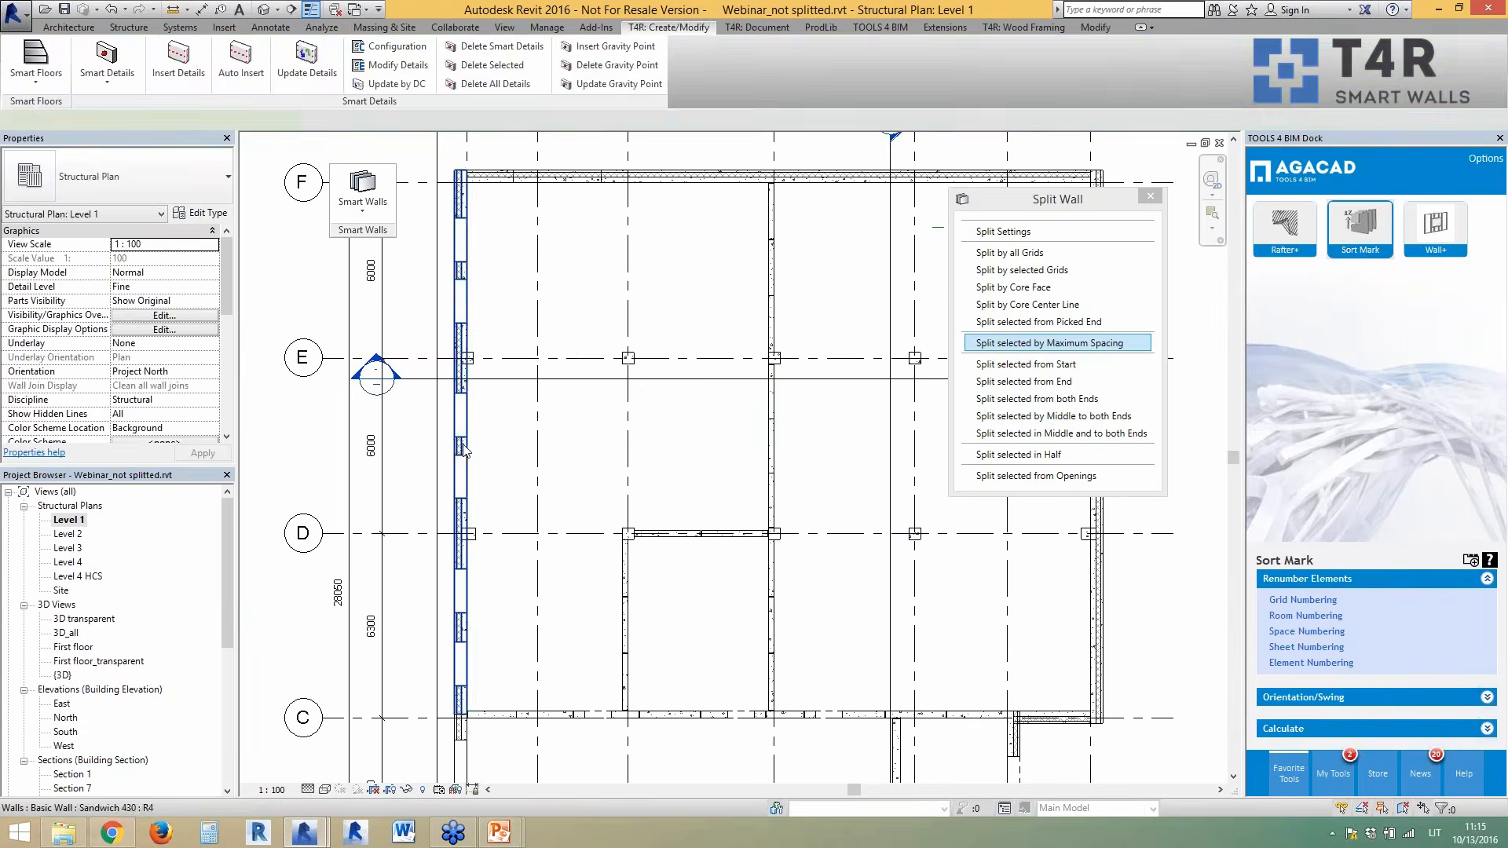
scroll(456, 440, "down", 1)
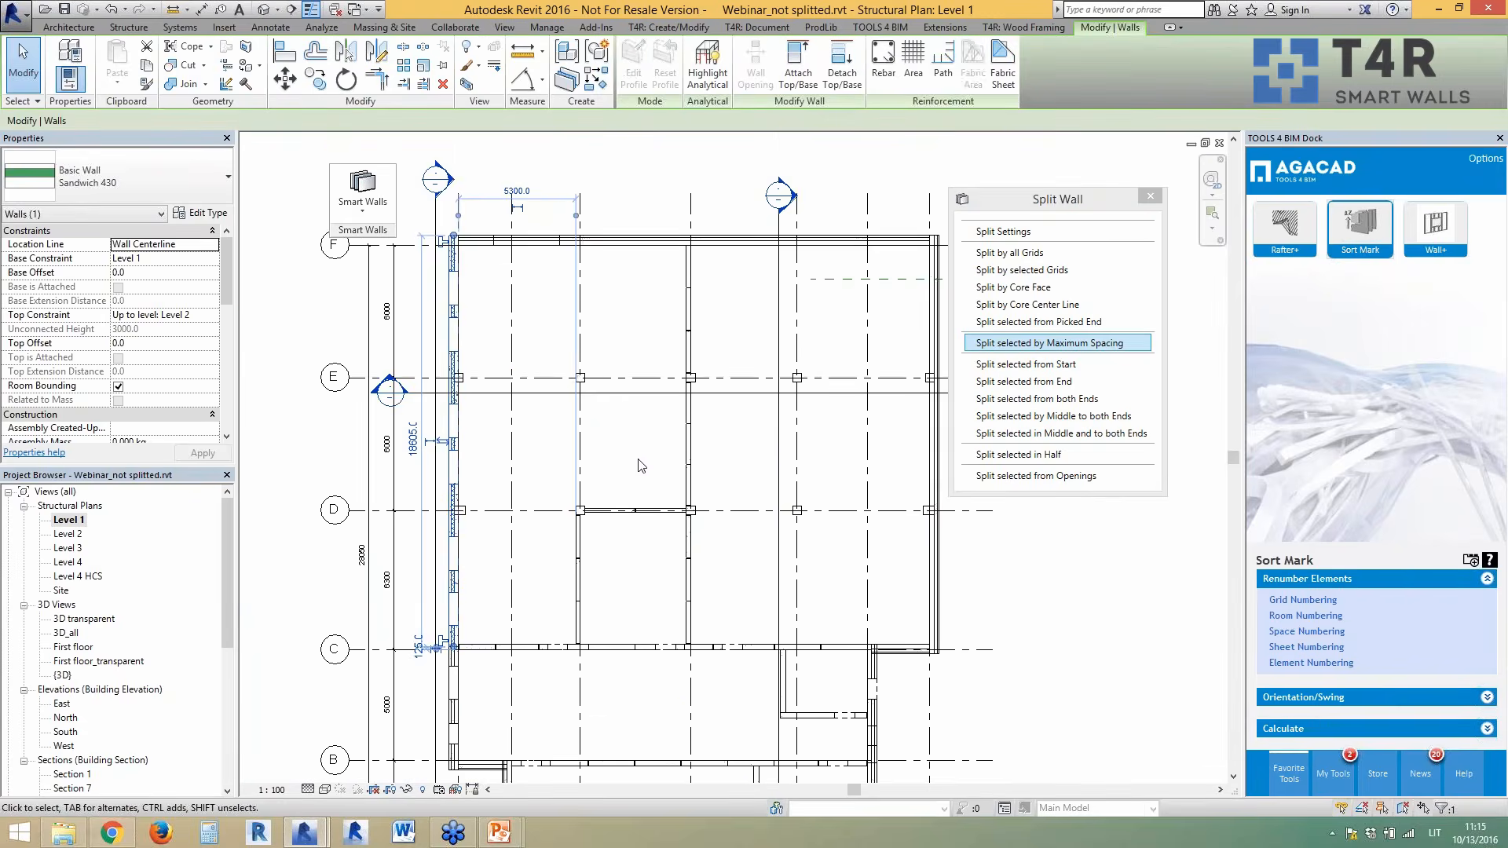
left_click(930, 469, "ctrl")
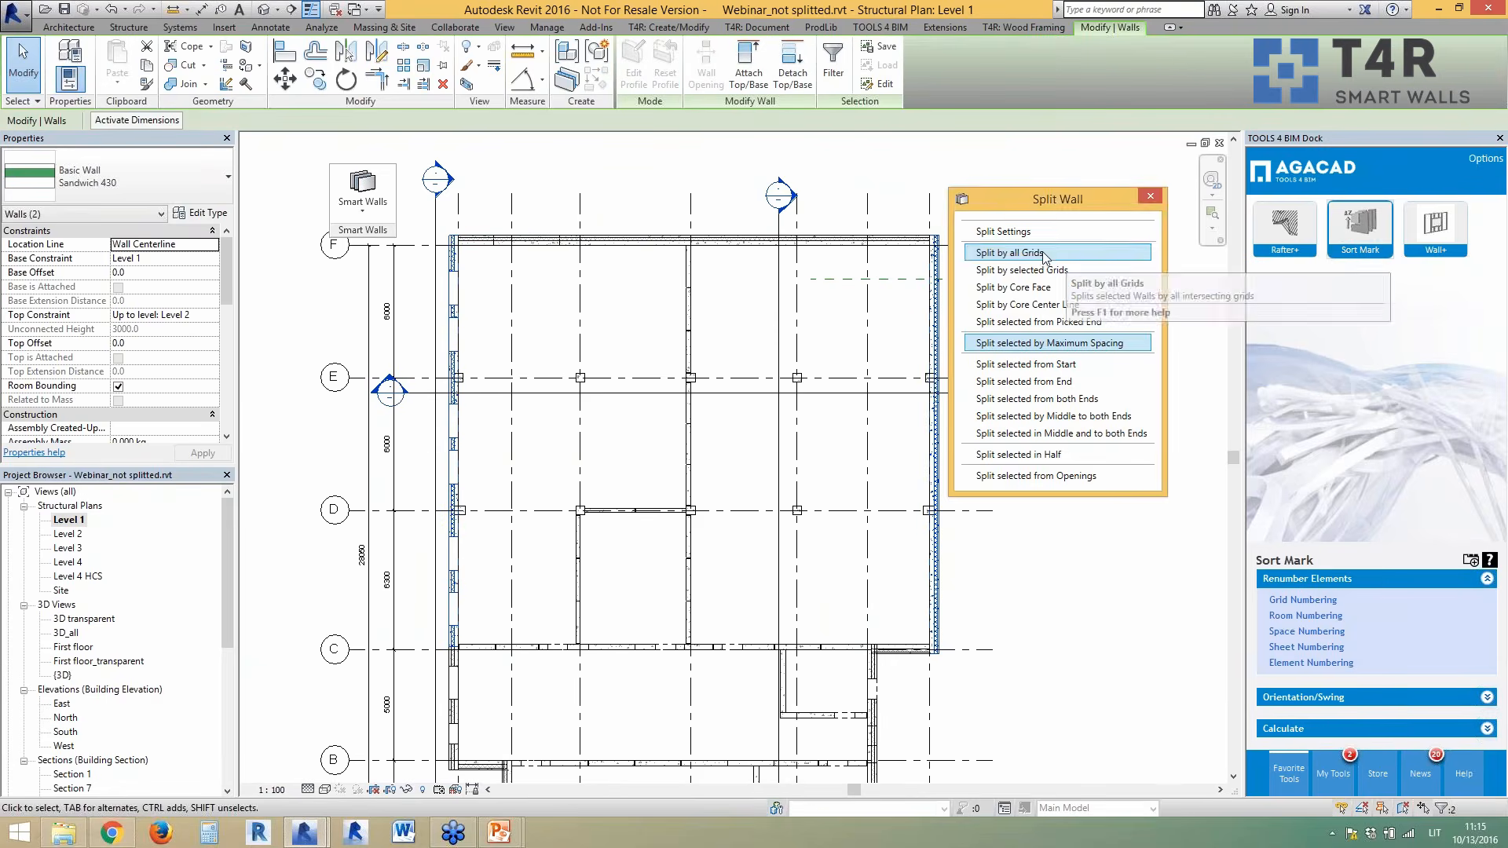
left_click(1069, 269)
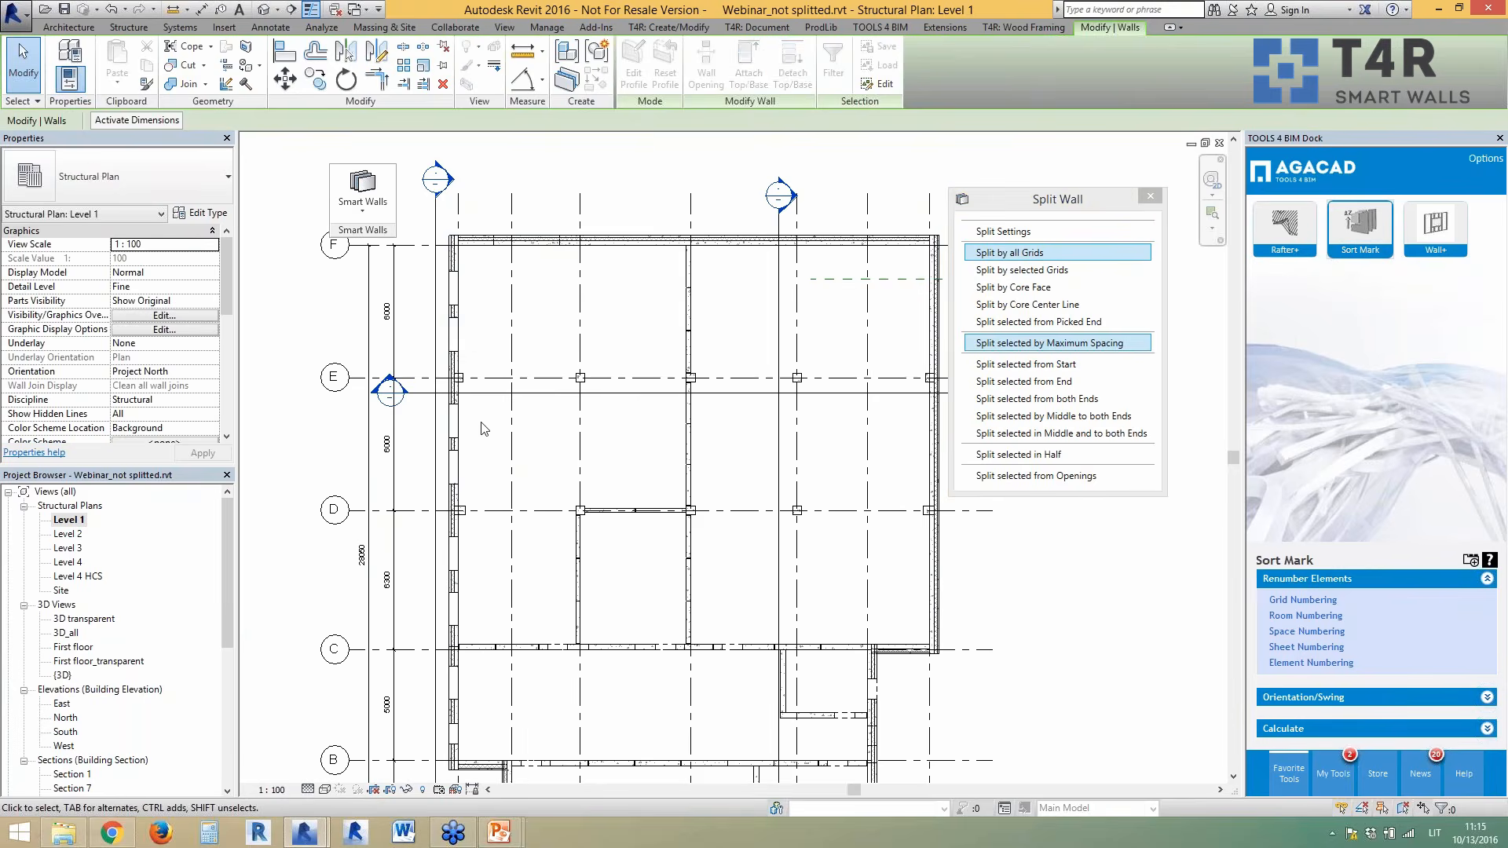
left_click(459, 365)
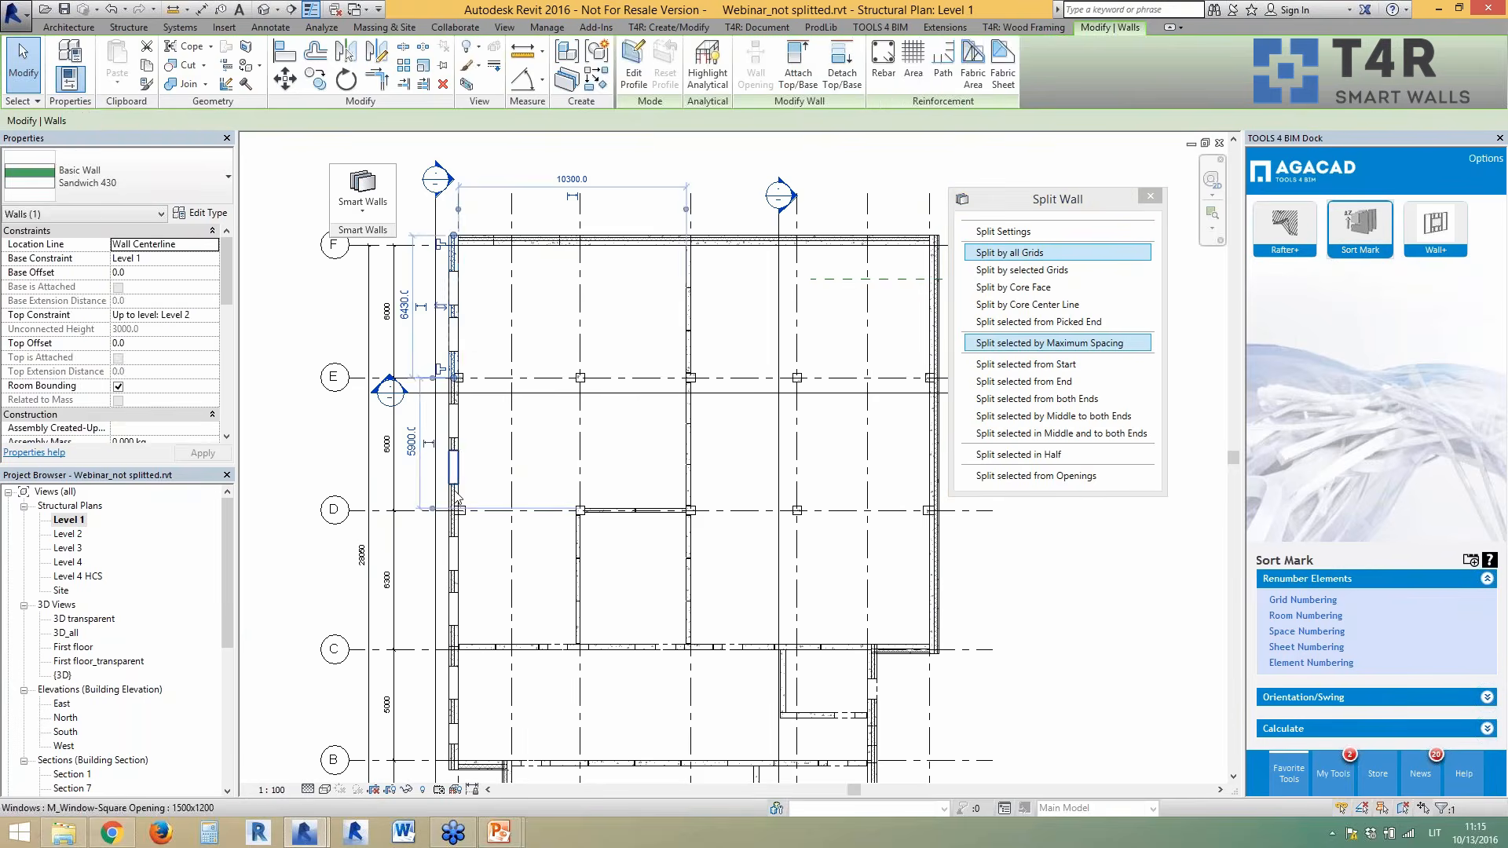
left_click(458, 446)
left_click(489, 480)
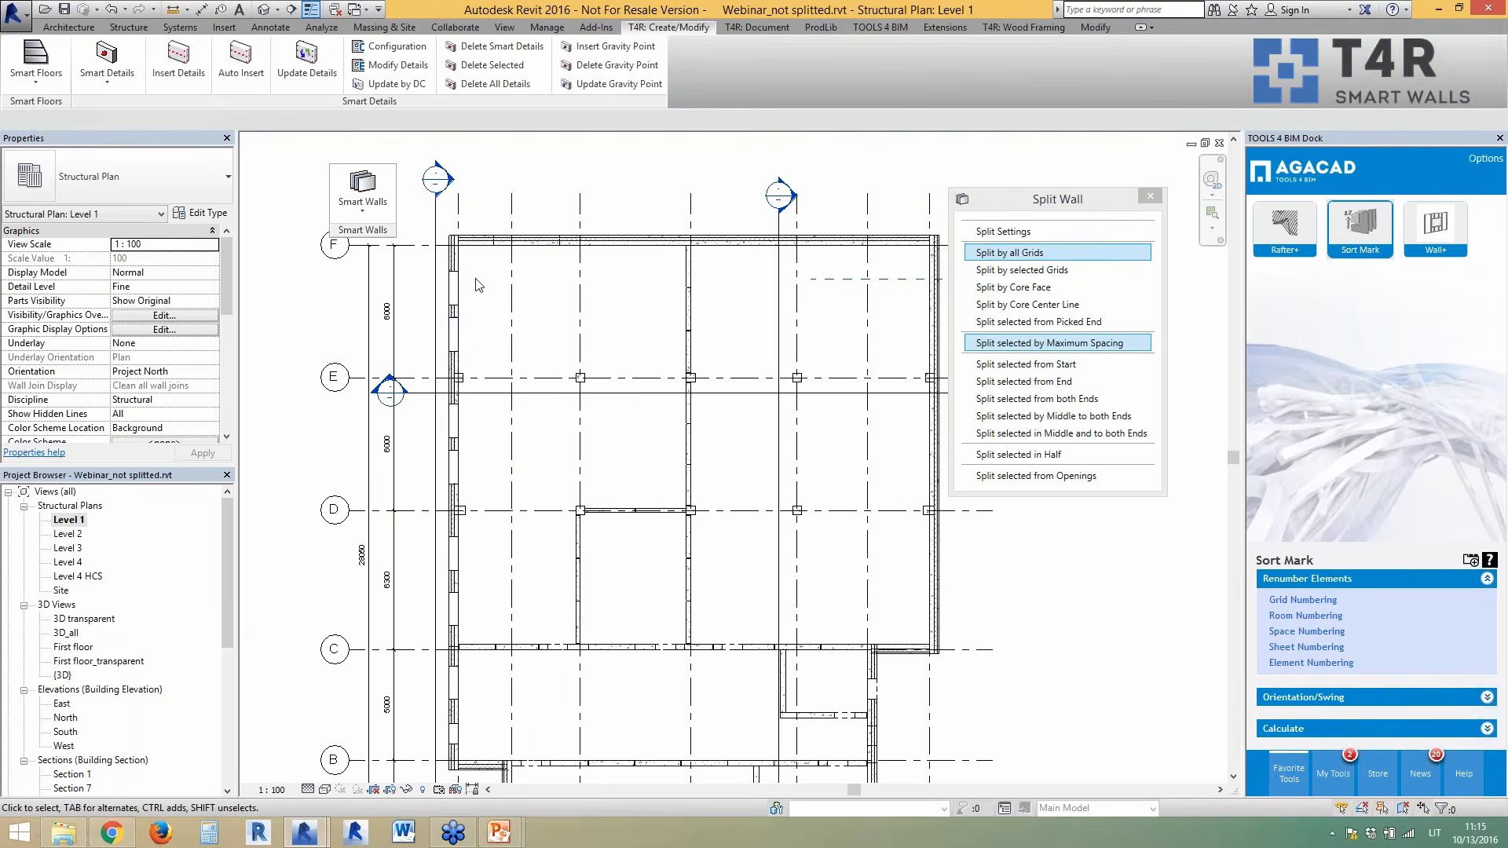
scroll(455, 267, "up", 2)
scroll(436, 294, "up", 3)
- Extend both ends of the top wall to the outer wall faces and open Split Settings
left_click(432, 303)
left_click_drag(427, 312, 405, 312)
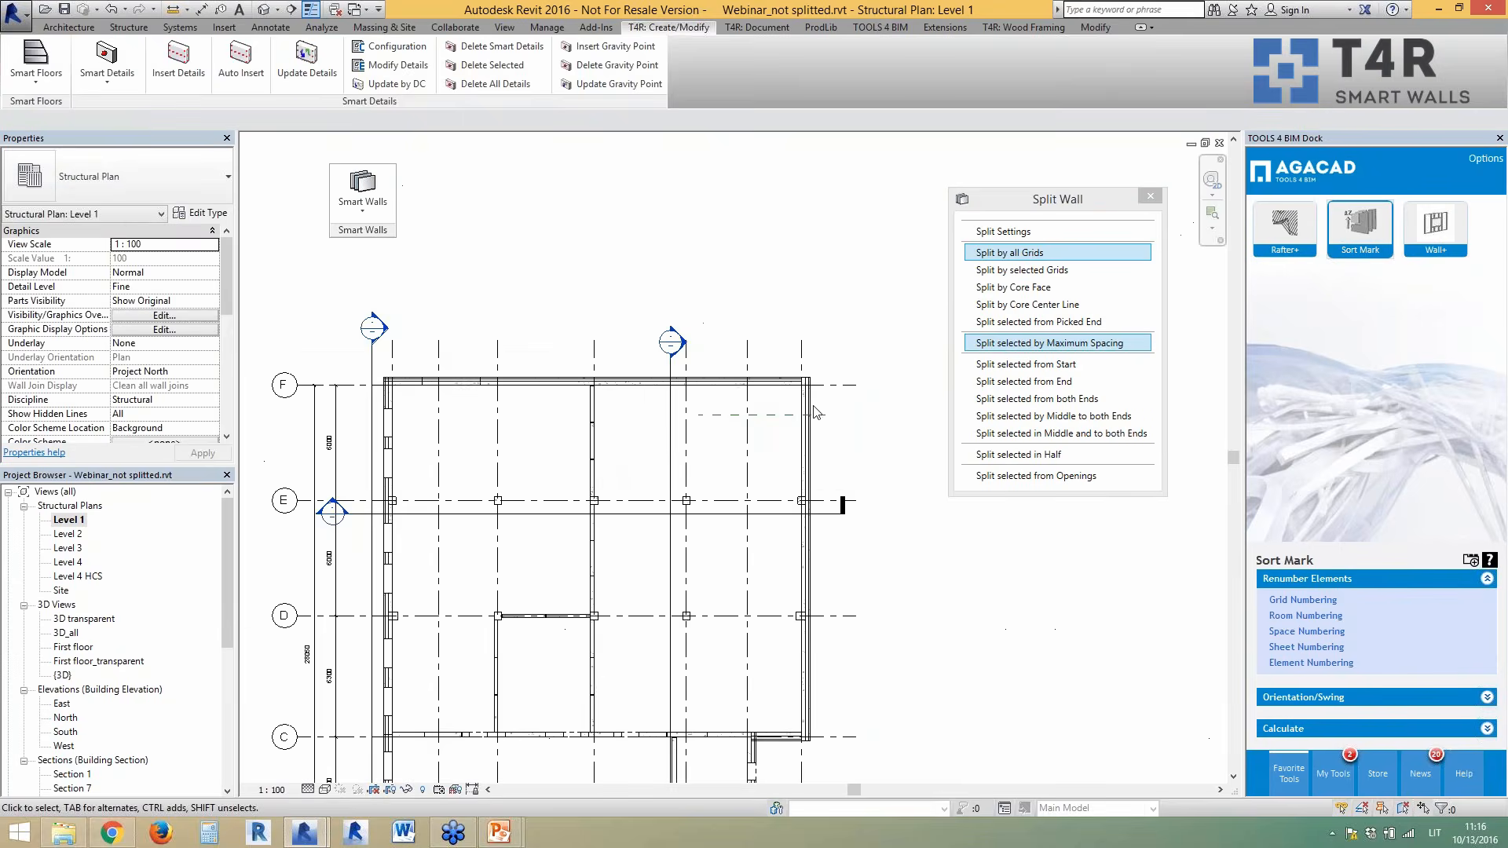
scroll(812, 361, "up", 3)
left_click(839, 359)
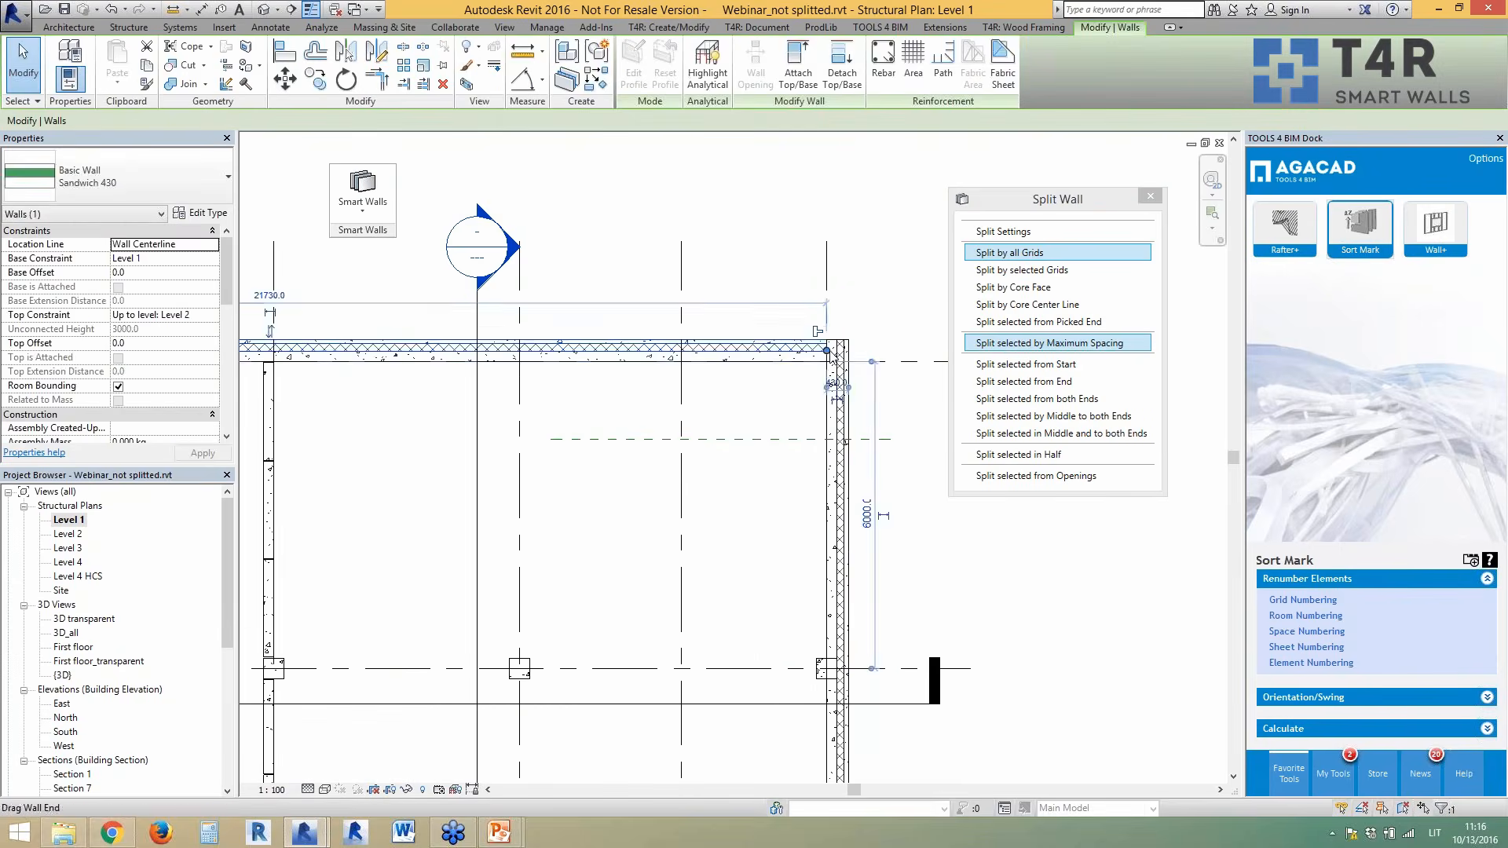
left_click_drag(844, 351, 849, 351)
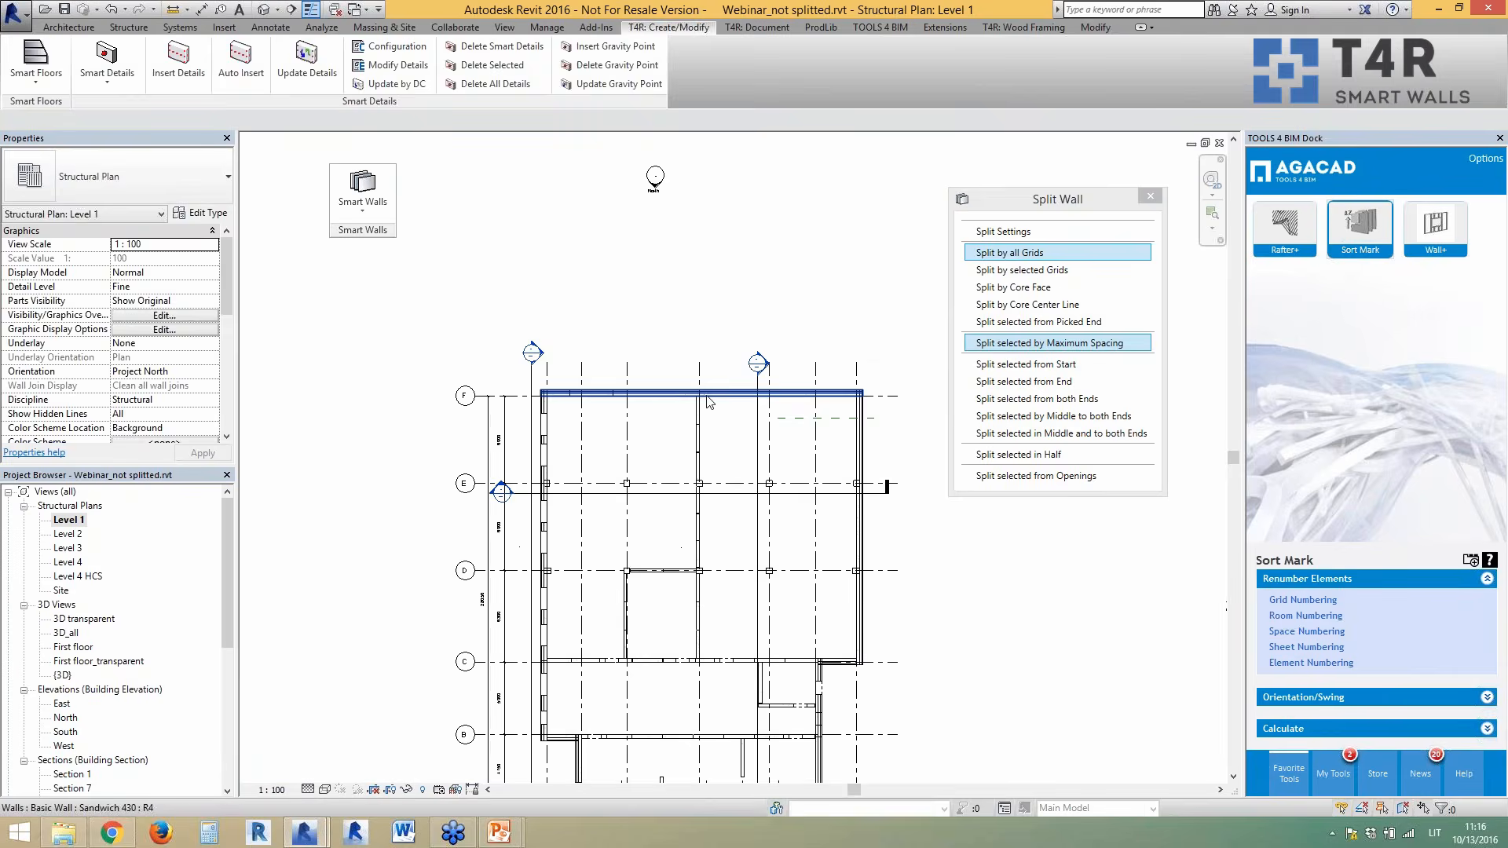
left_click(707, 393)
scroll(721, 429, "up", 2)
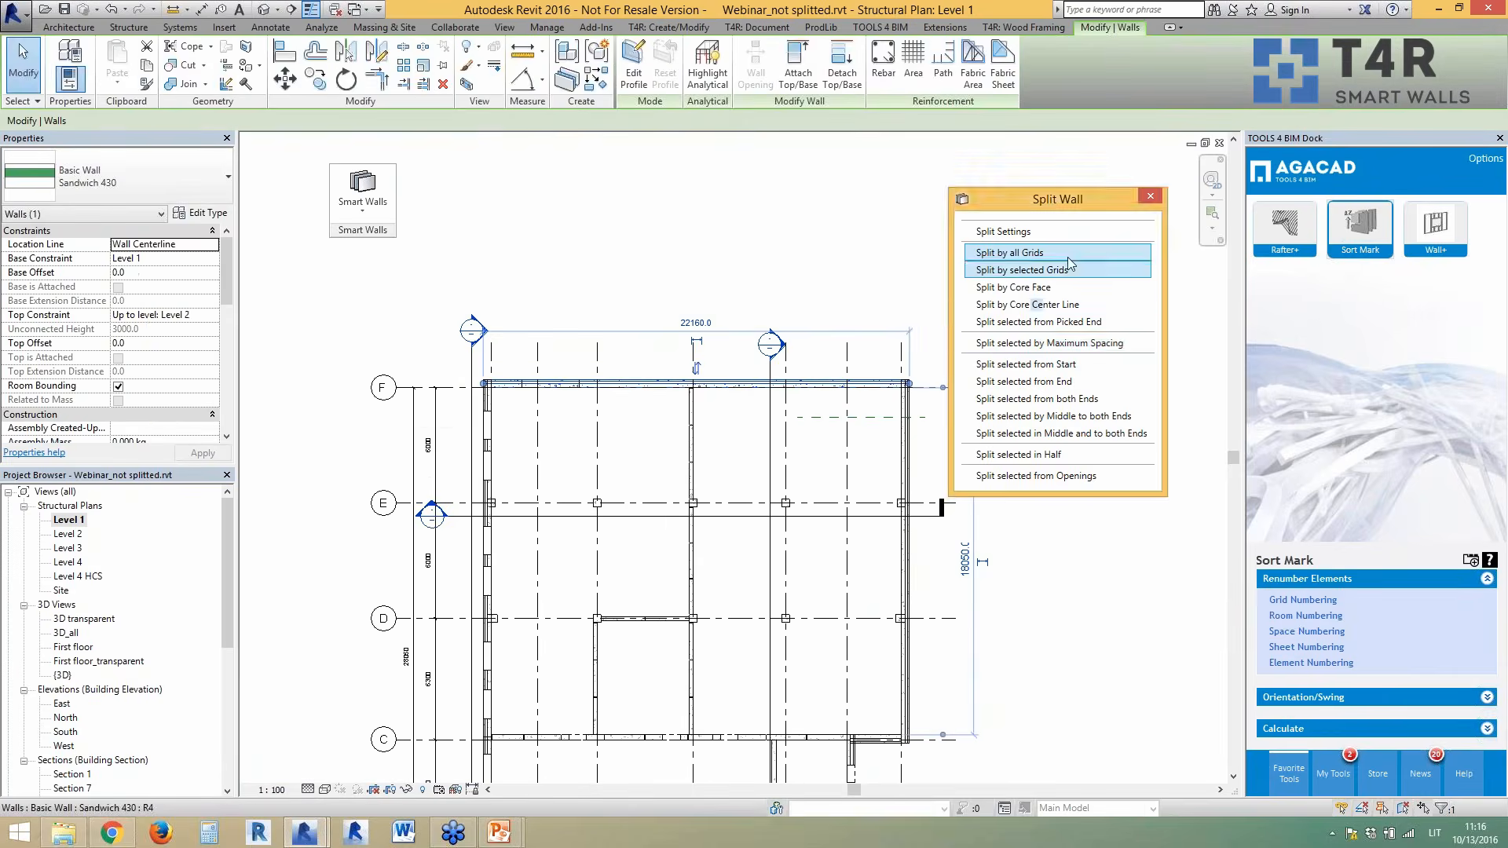
left_click(1003, 231)
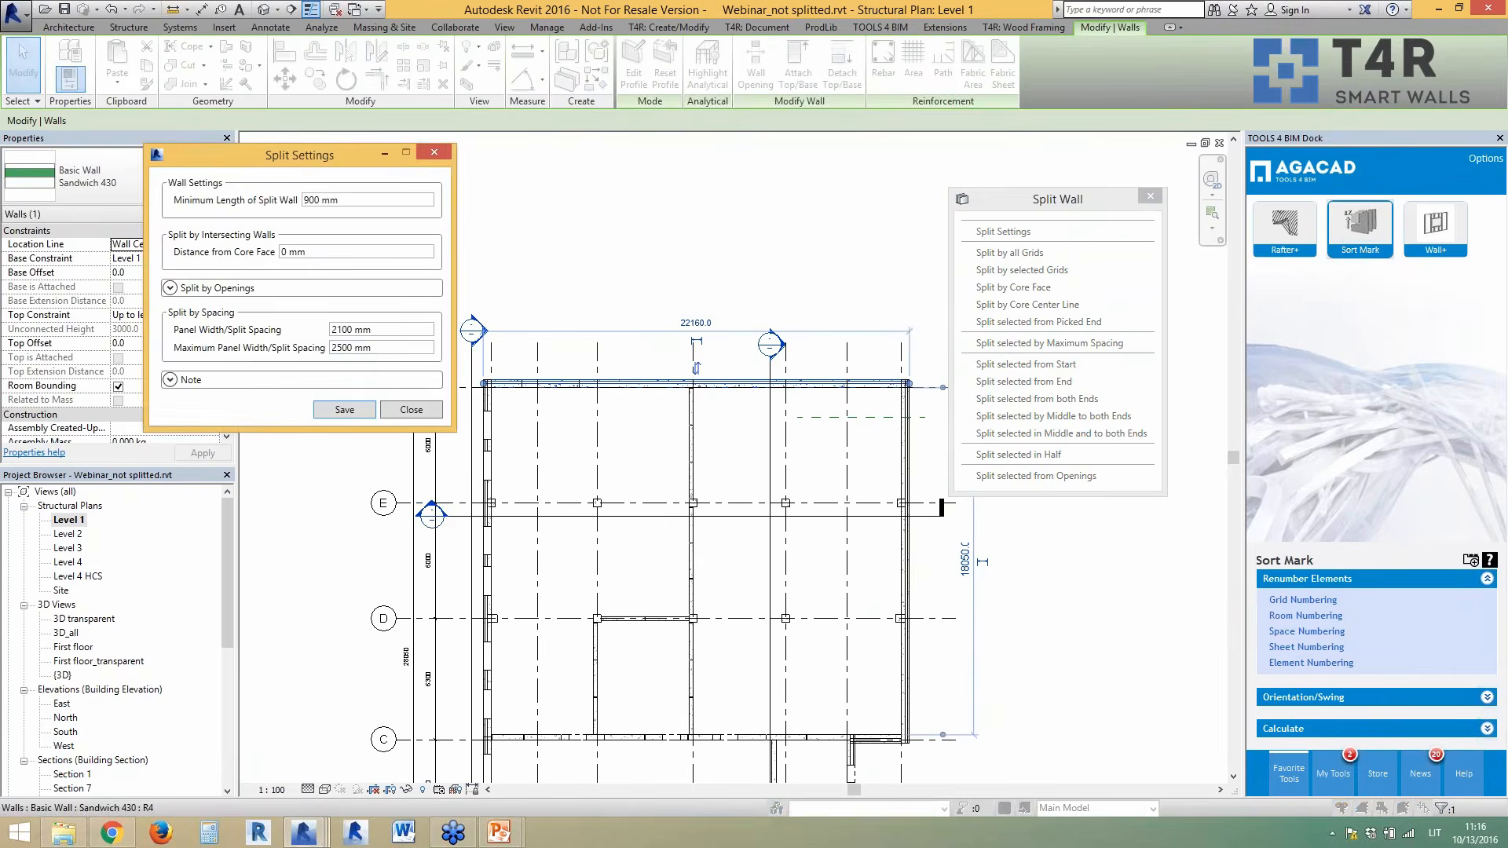
- Save the split settings and divide the top wall into panels by maximum spacing
left_click(345, 410)
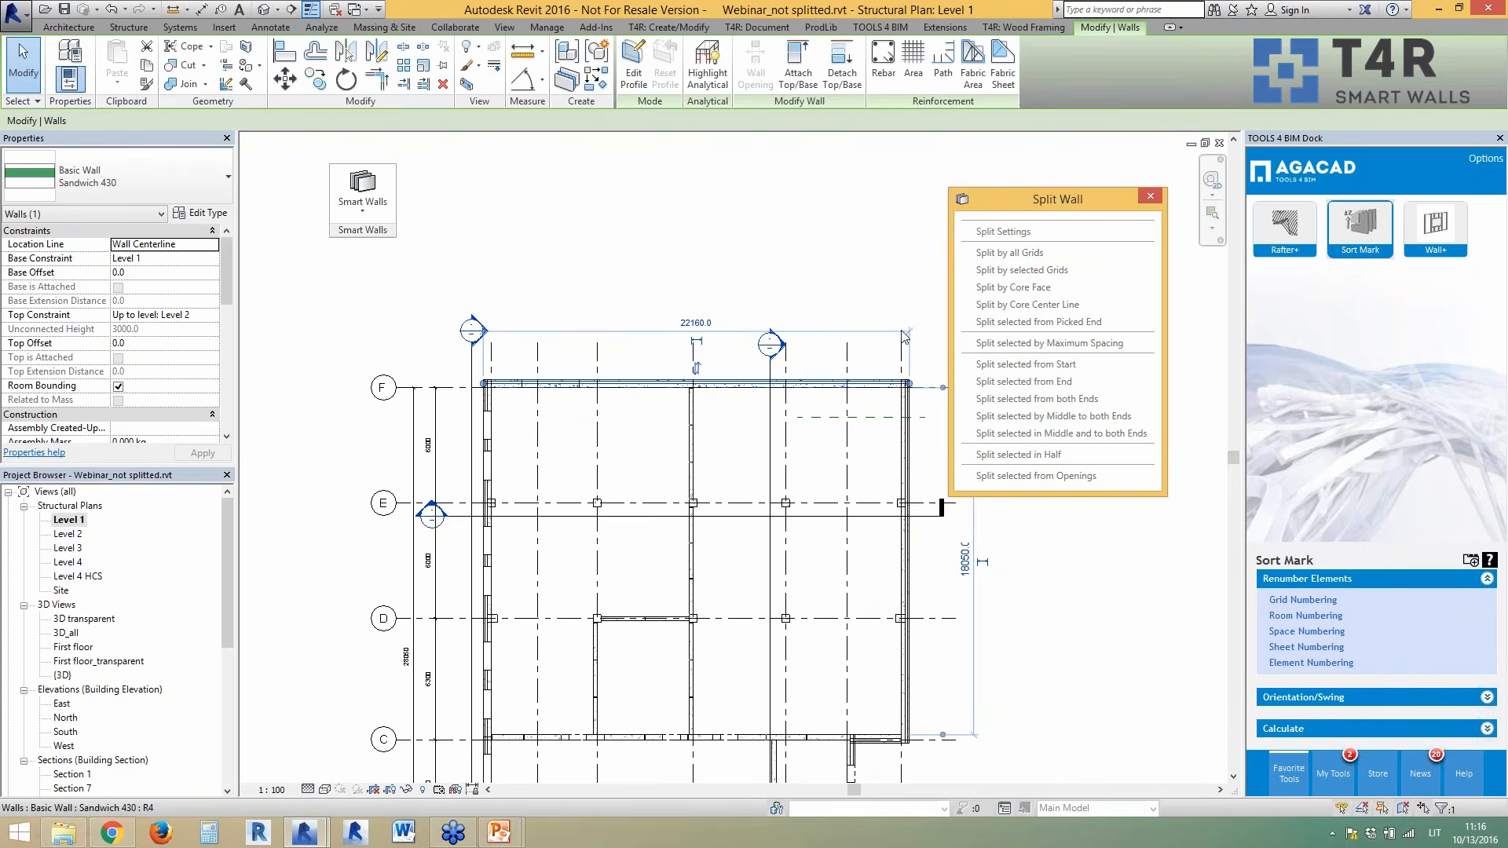
left_click(1048, 344)
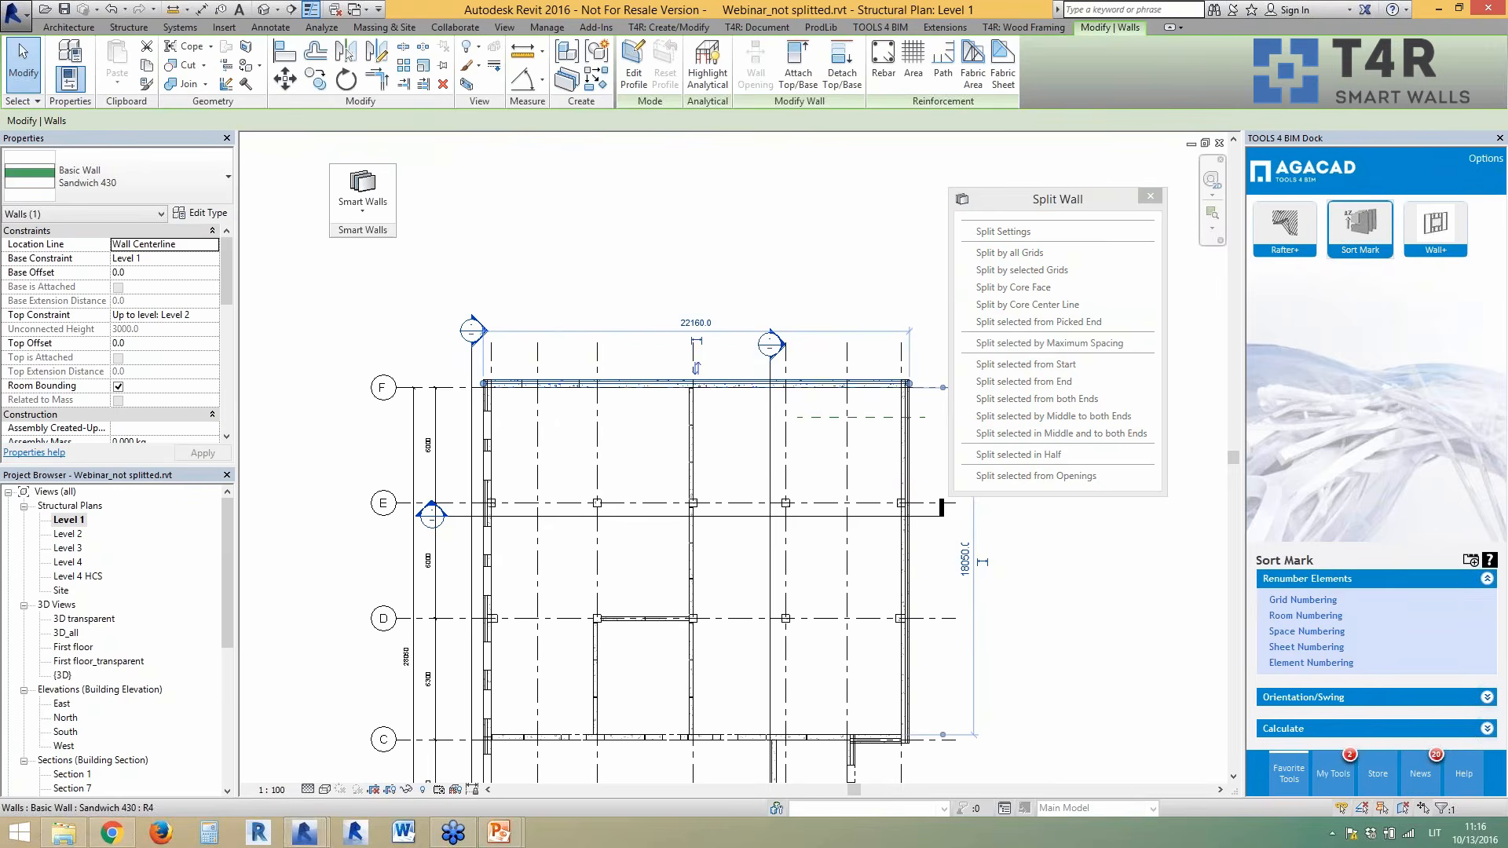
scroll(684, 385, "up", 2)
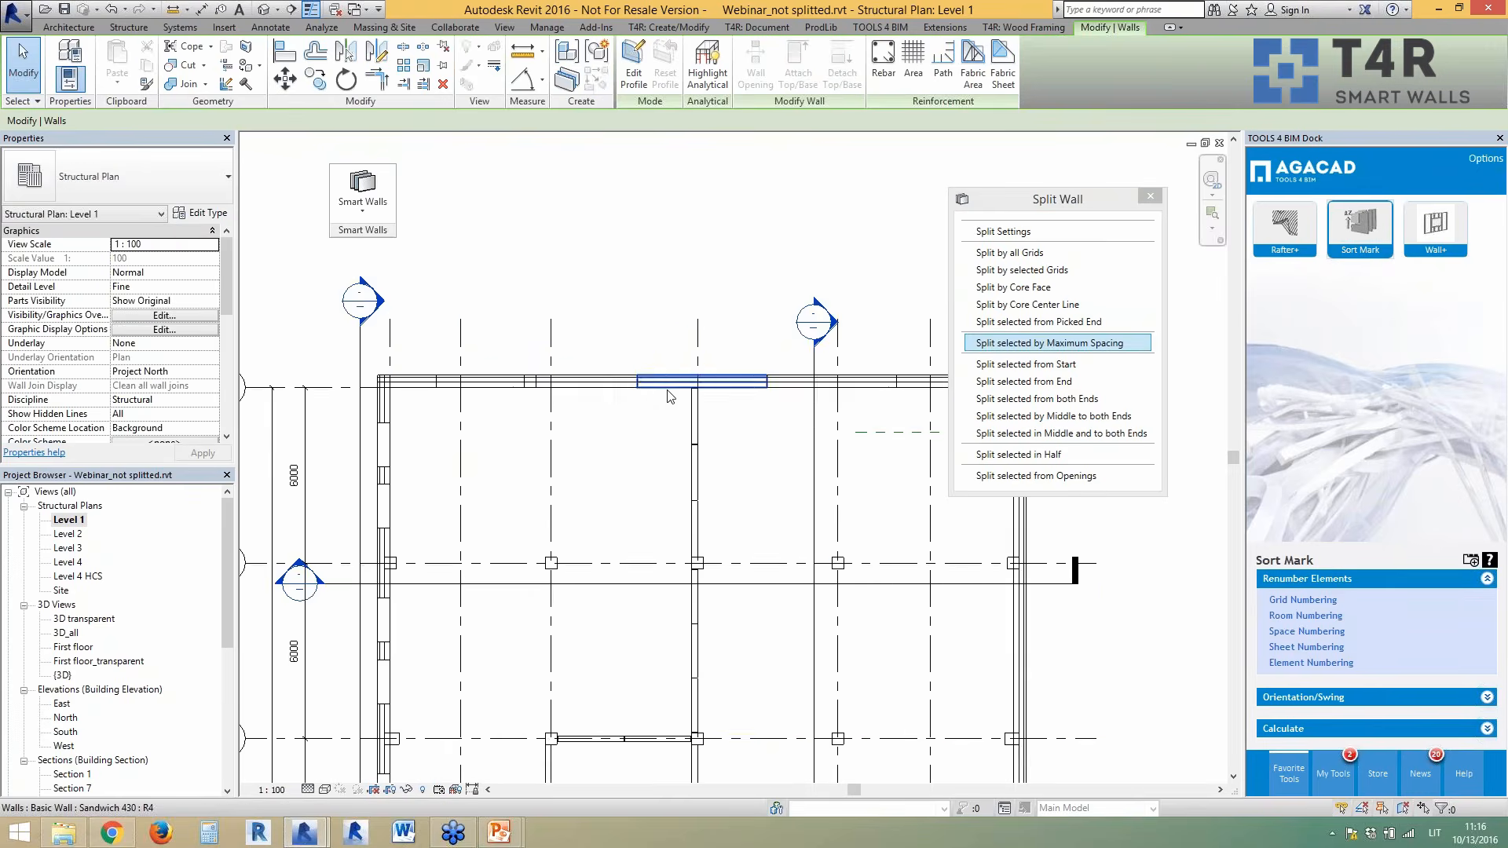
scroll(658, 382, "up", 2)
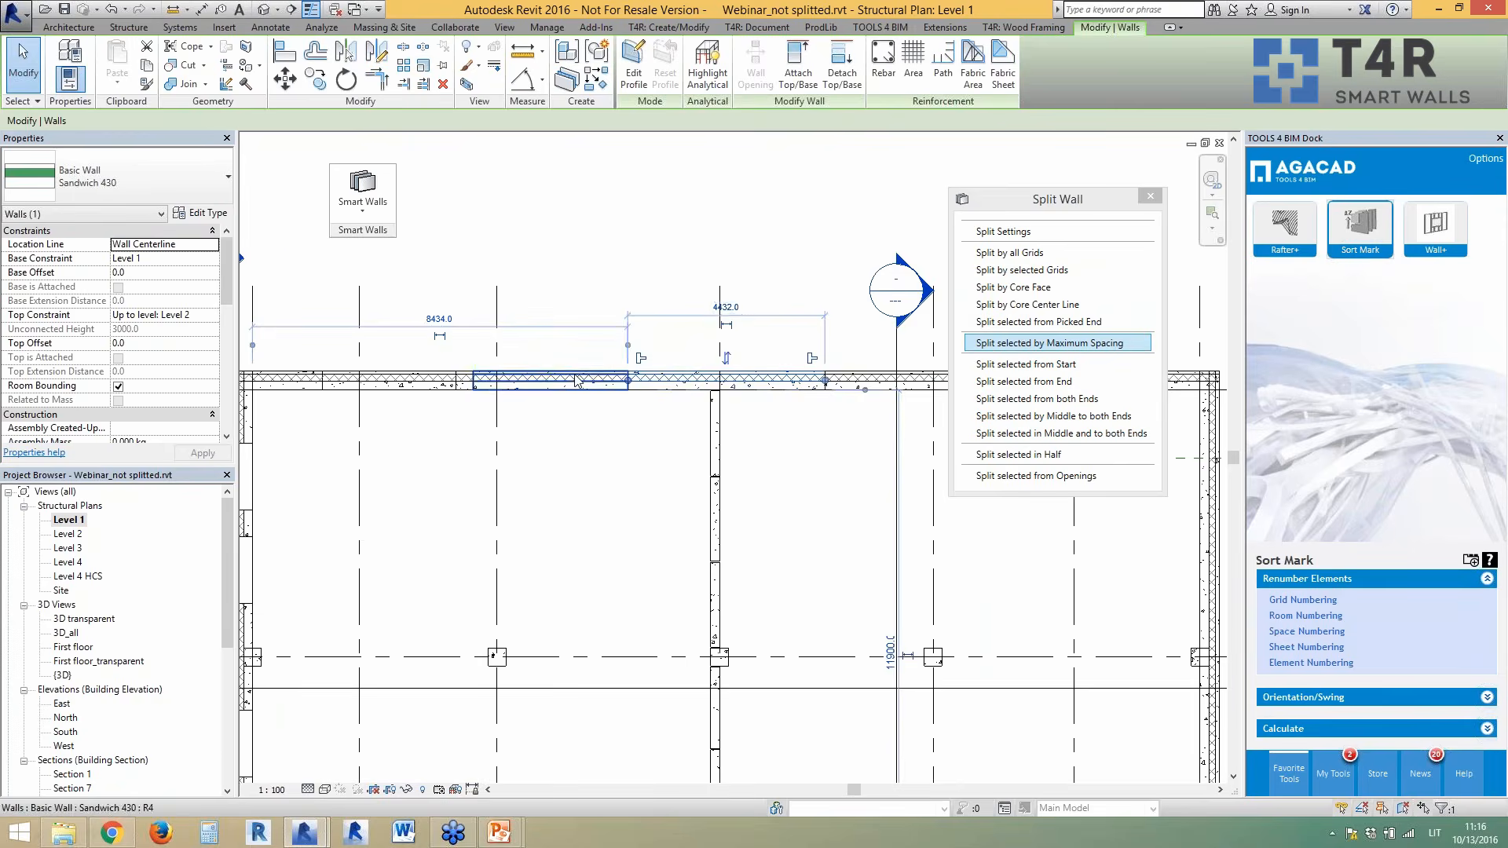
left_click(577, 381)
scroll(496, 371, "down", 2)
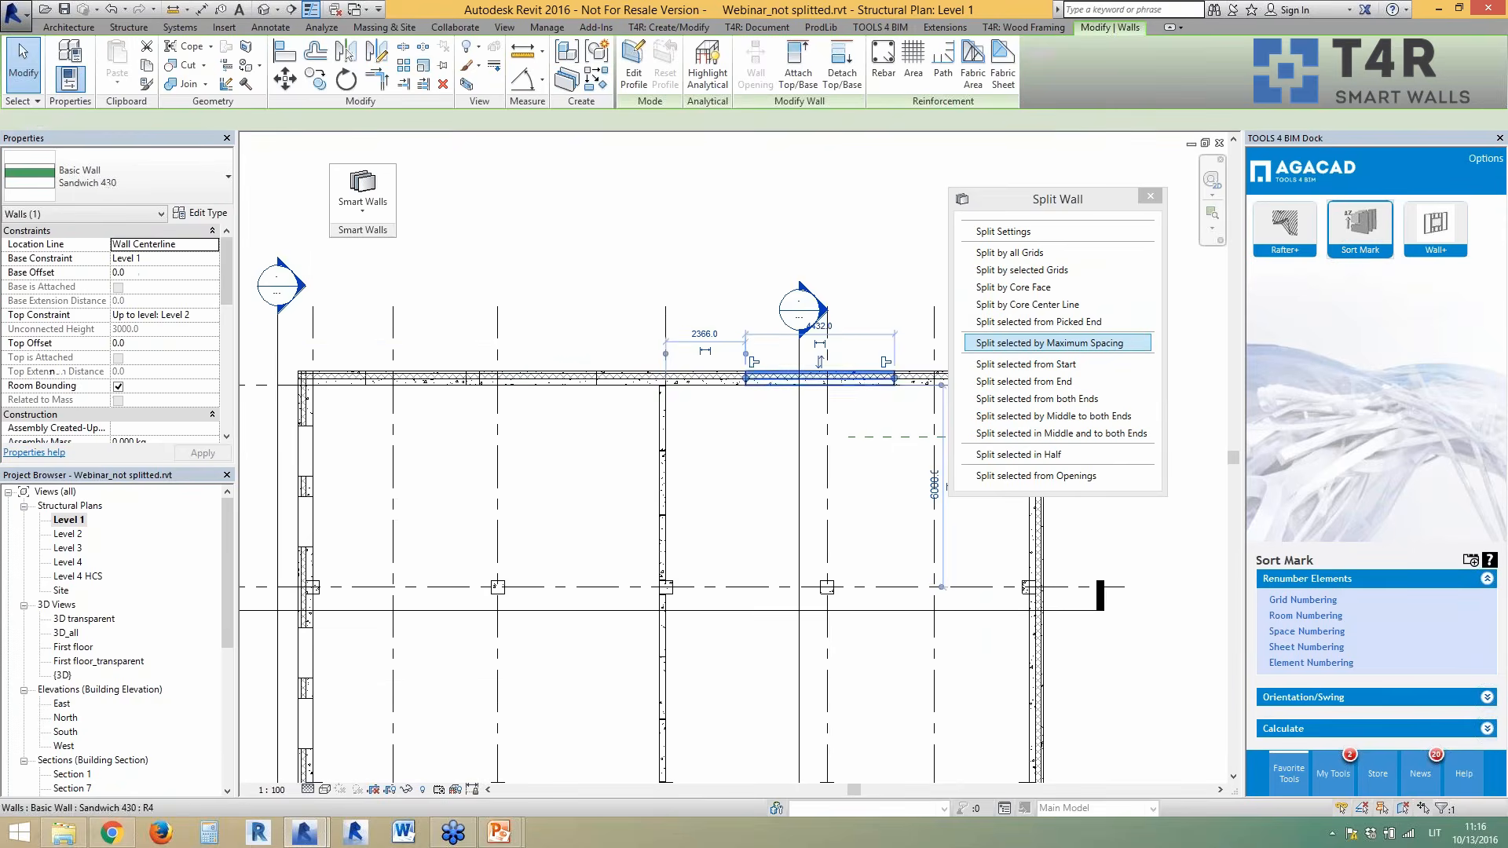
scroll(629, 303, "down", 1)
scroll(628, 302, "down", 1)
left_click(640, 365)
scroll(640, 367, "down", 2)
scroll(644, 653, "up", 5)
scroll(562, 468, "down", 2)
scroll(624, 636, "up", 3)
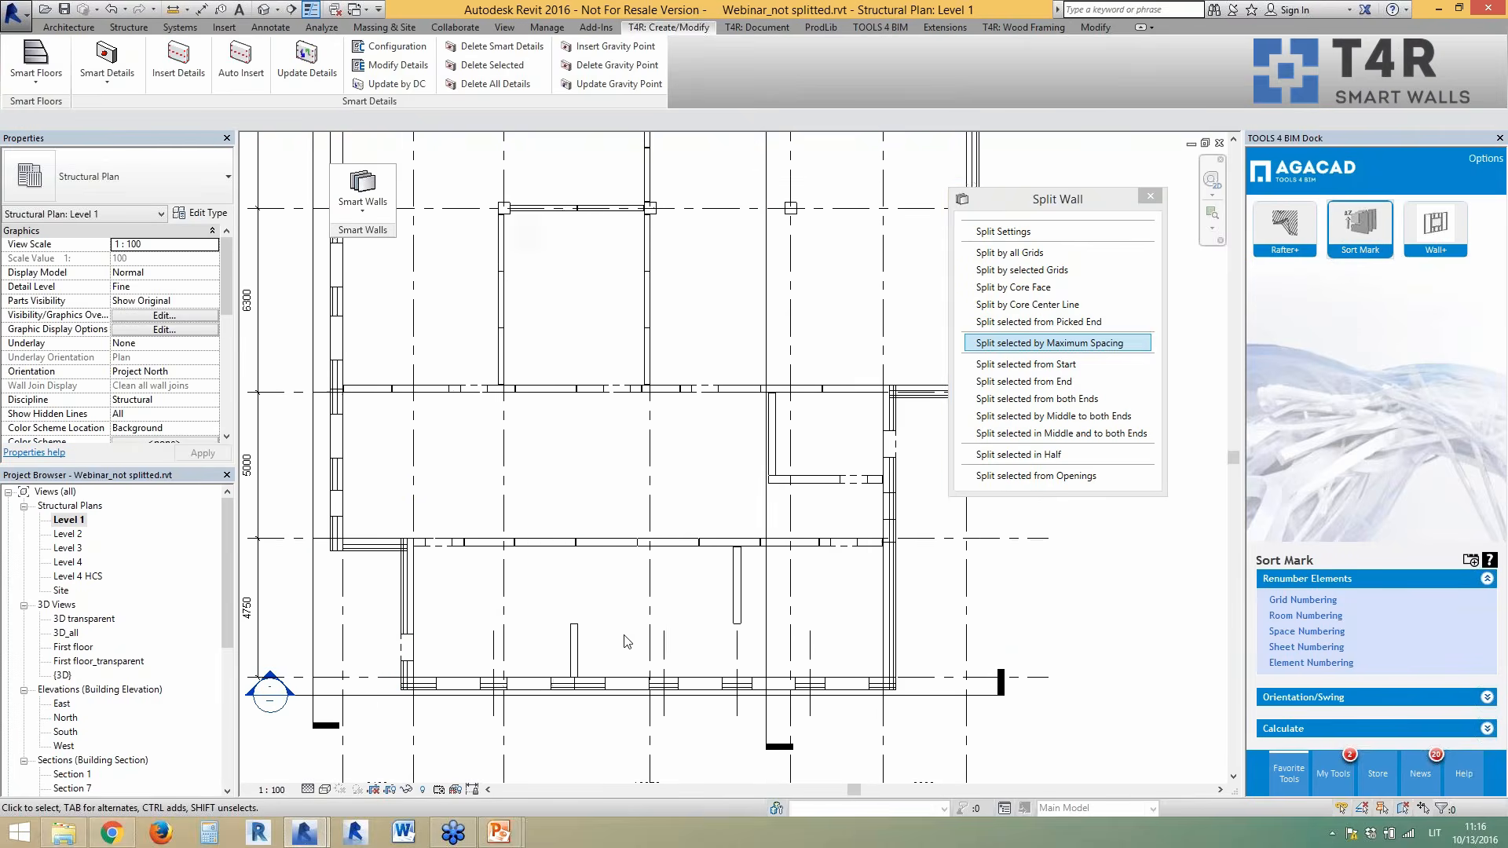
- Split the lower-left and right vertical walls in half
left_click(407, 616)
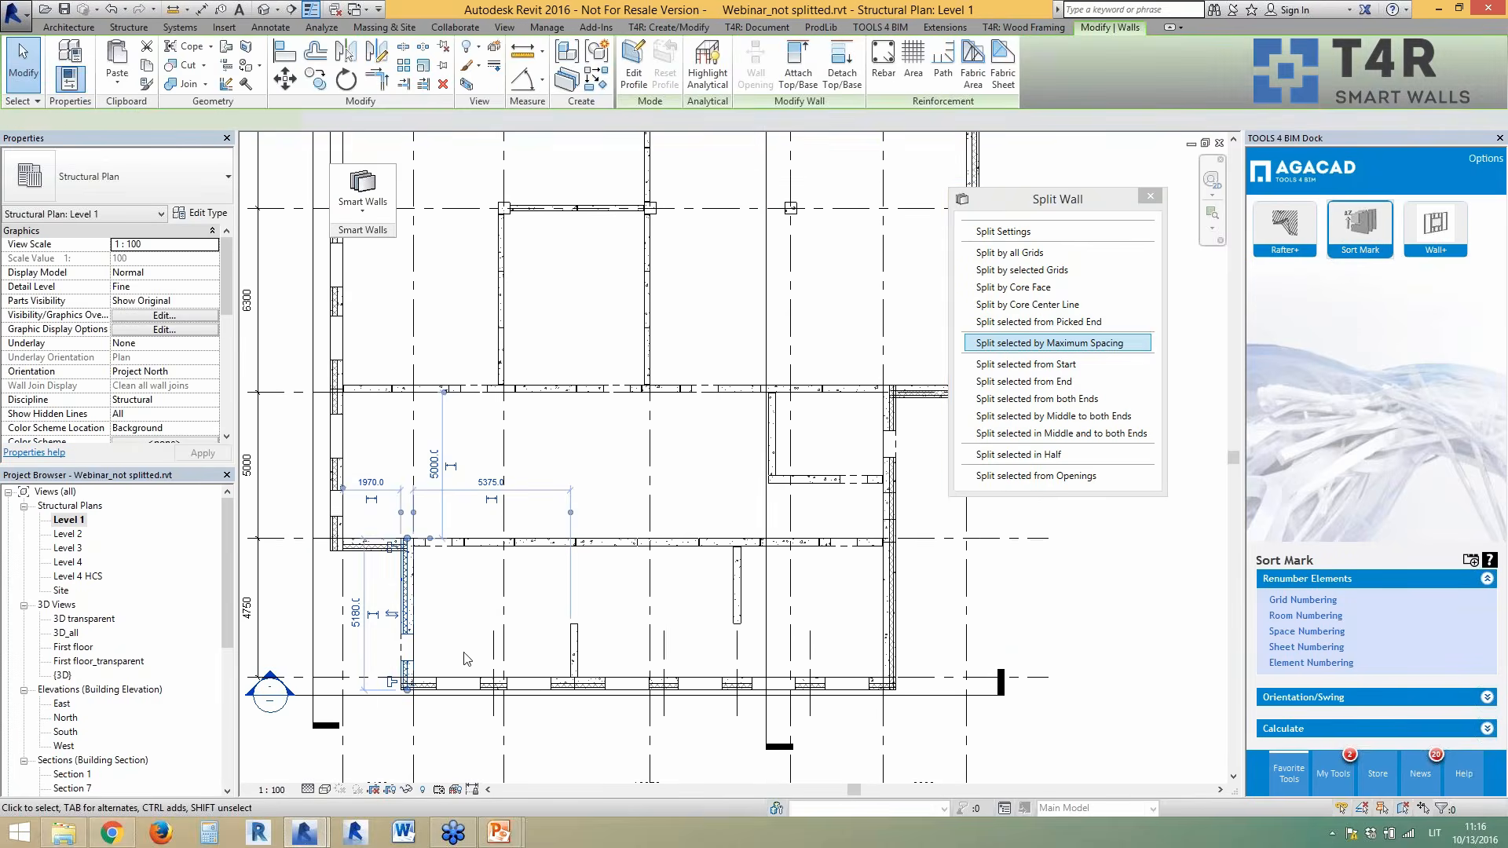
left_click(1088, 456)
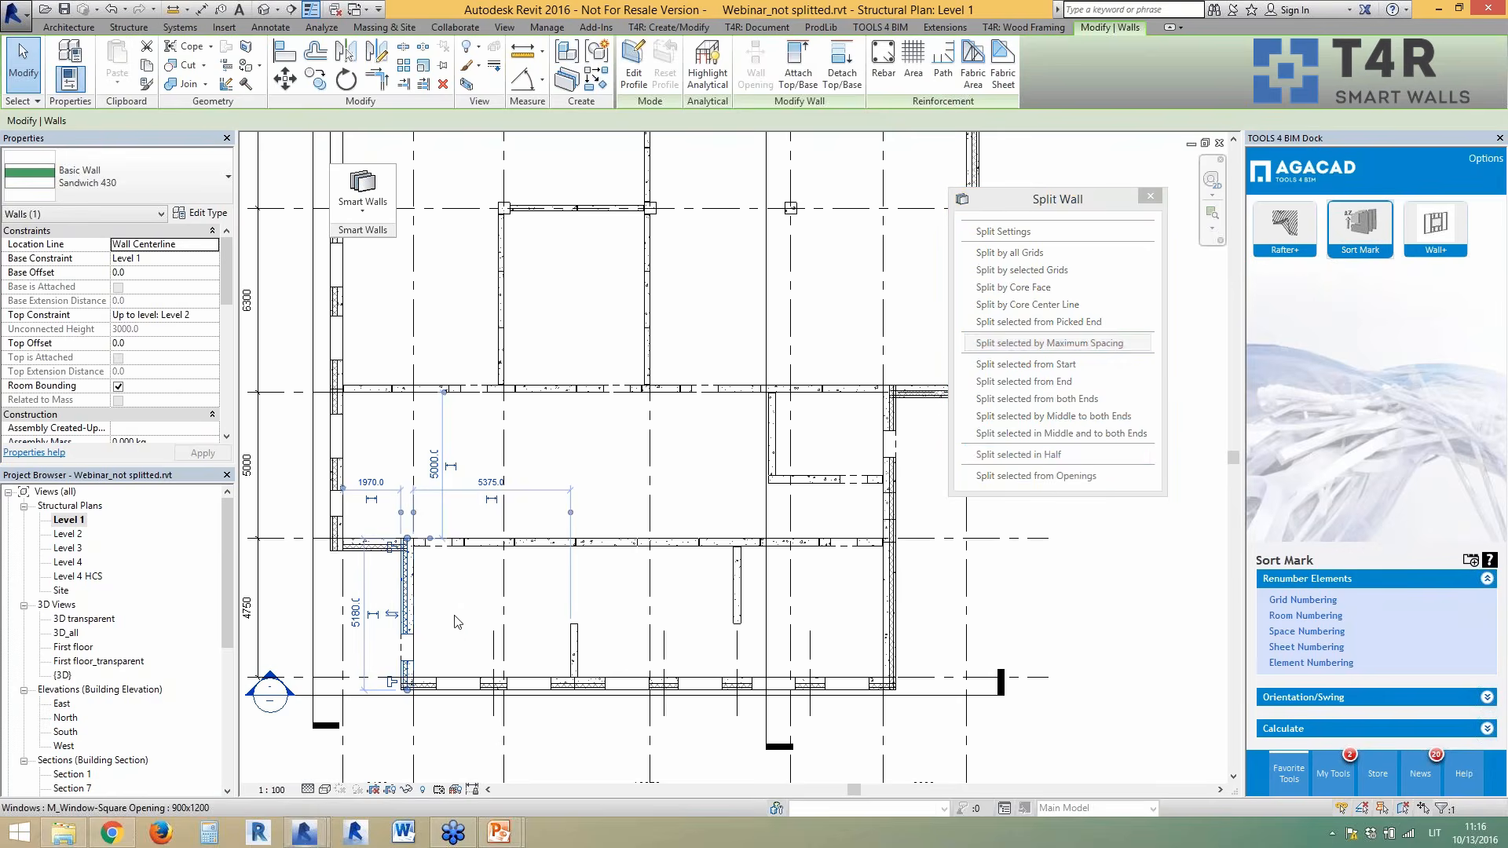
scroll(434, 613, "up", 3)
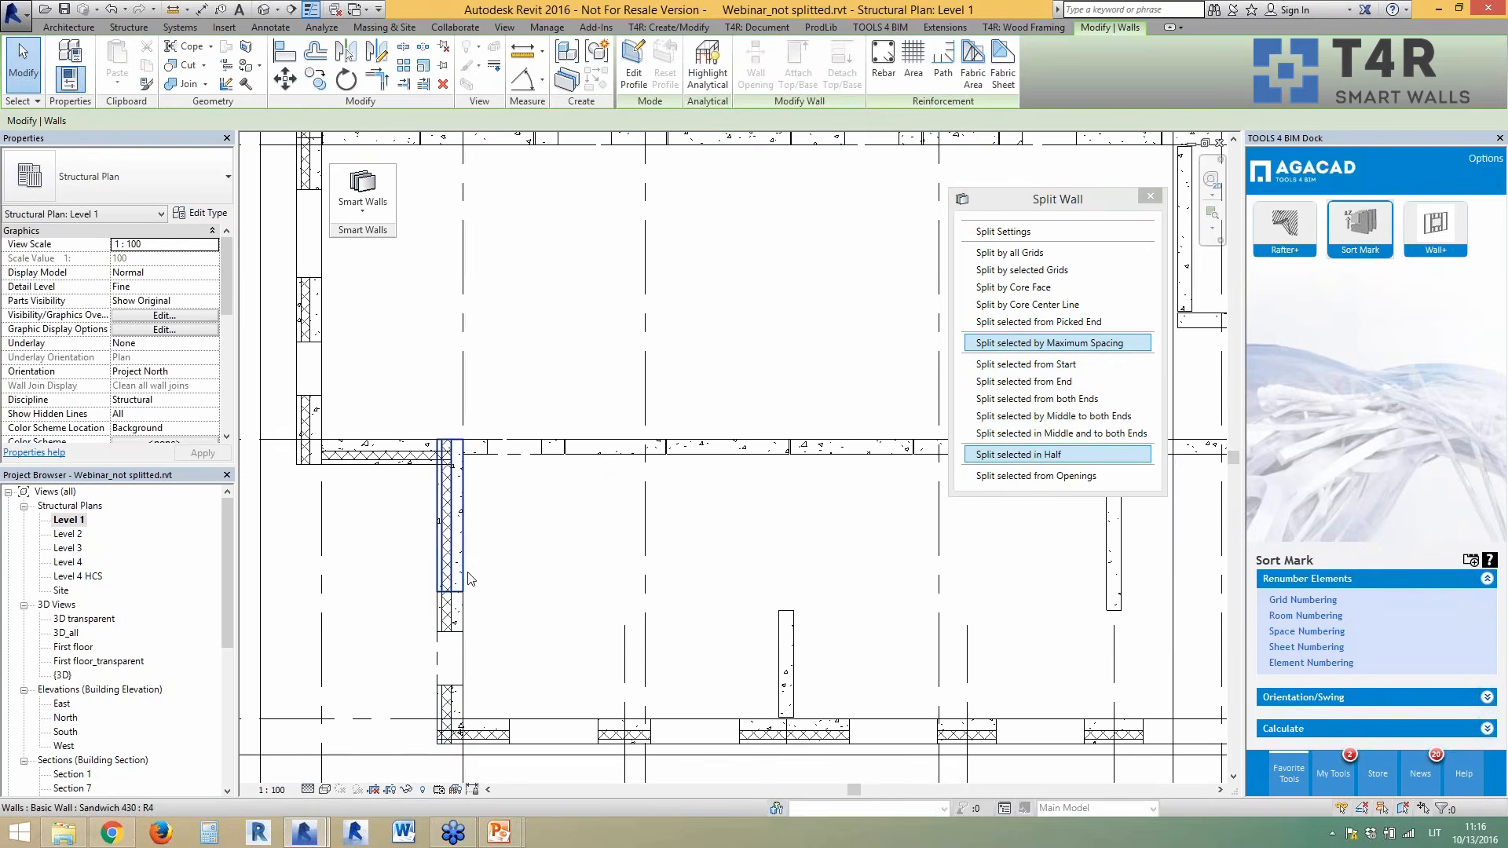
scroll(435, 613, "down", 2)
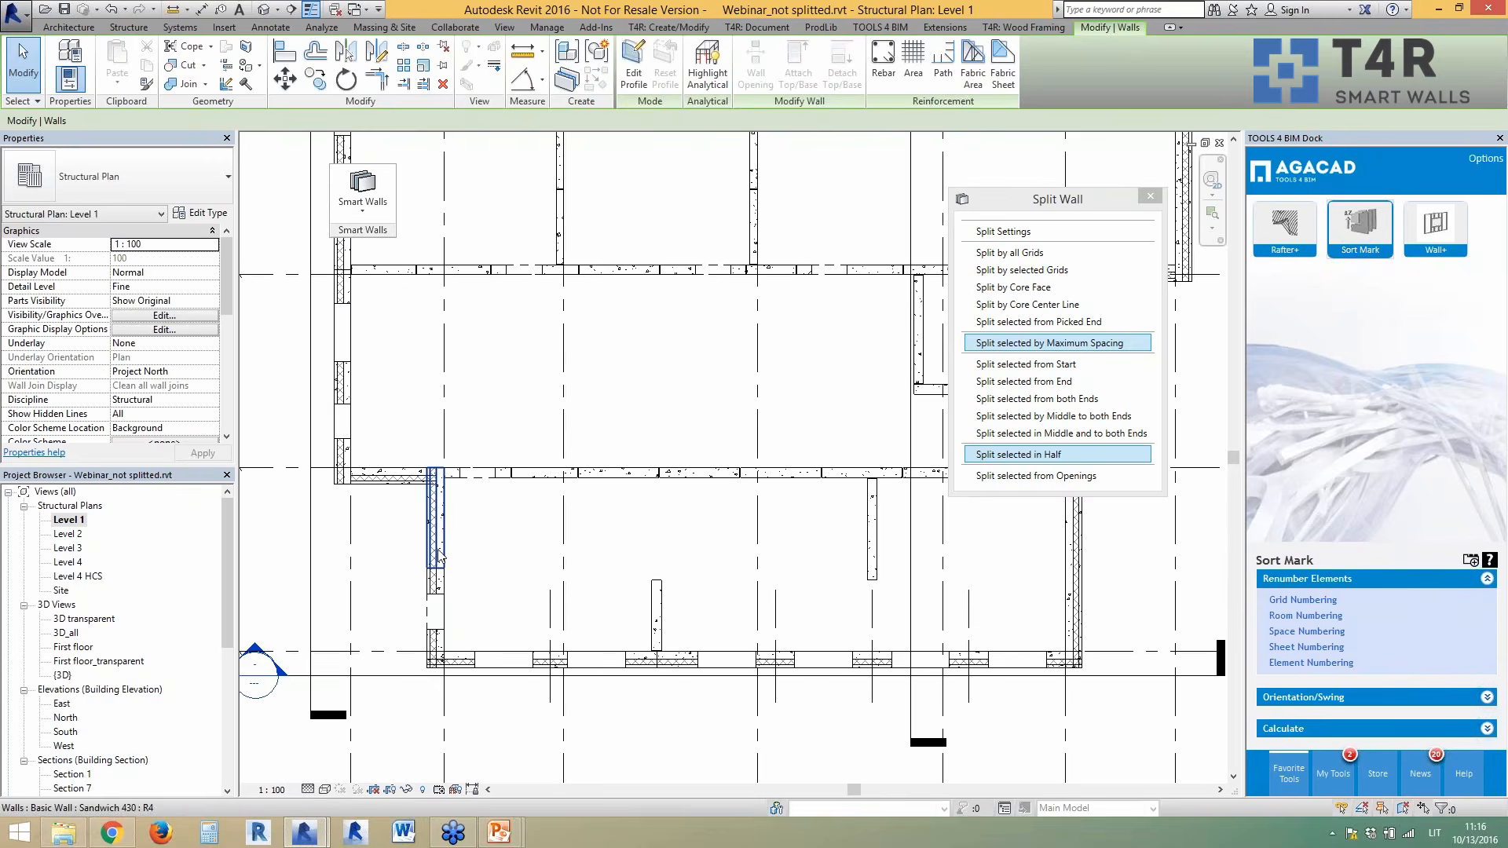
scroll(408, 530, "down", 3)
scroll(972, 556, "up", 4)
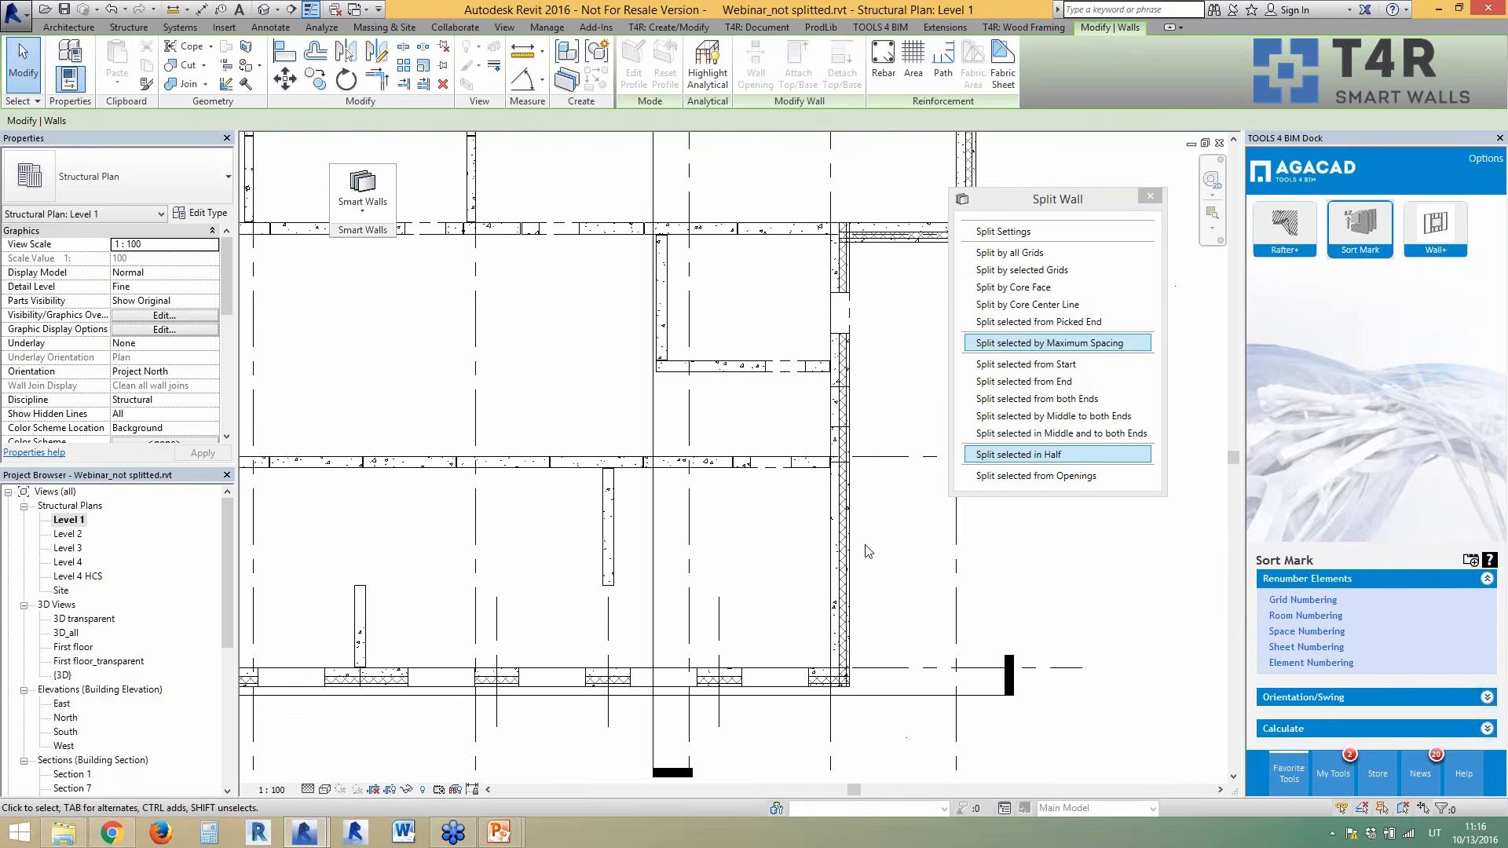
left_click(843, 553)
scroll(956, 567, "down", 1)
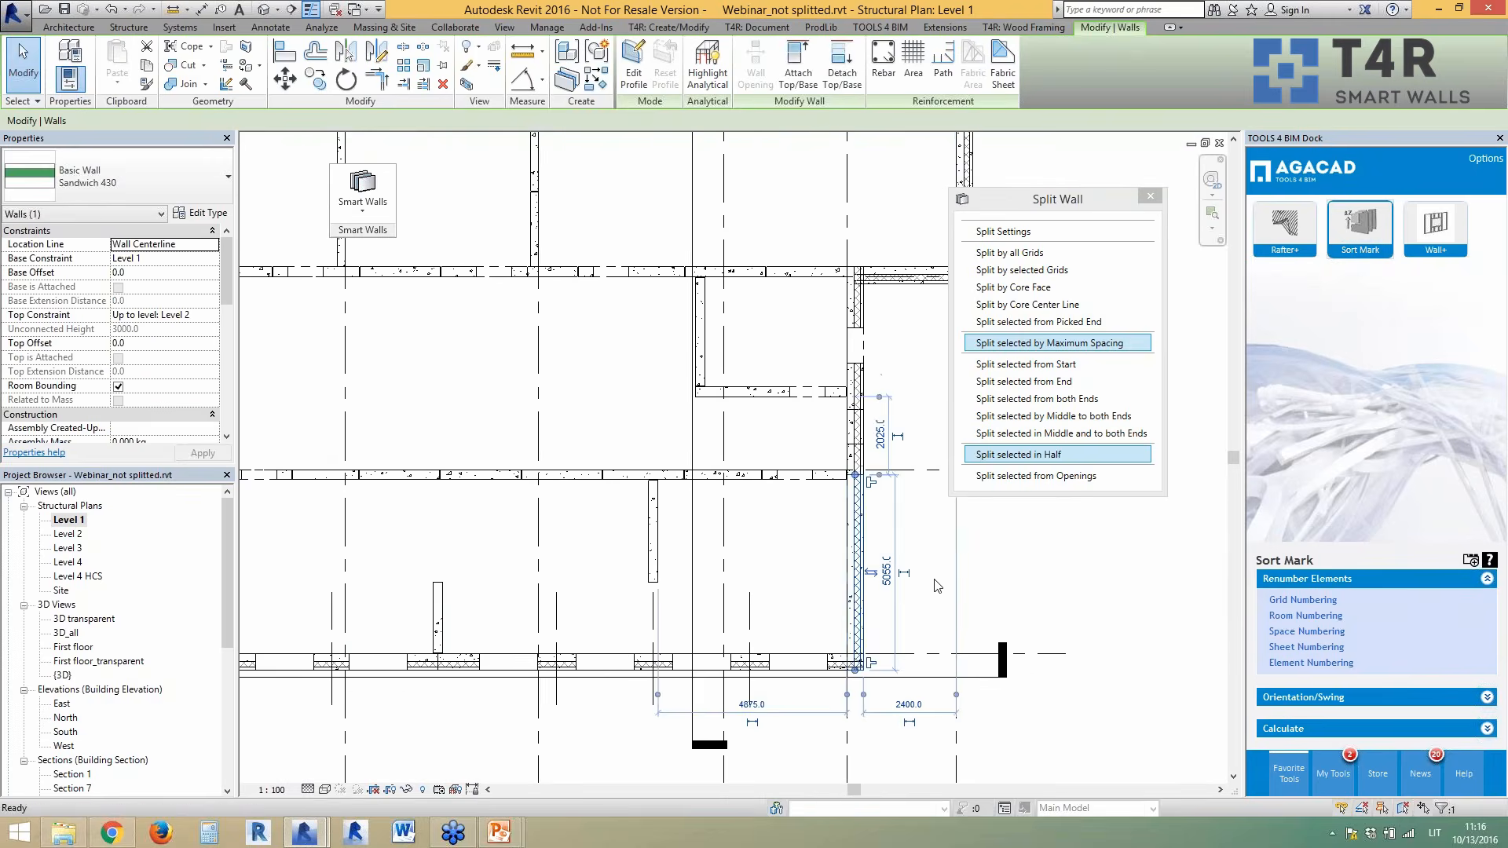
key("Escape")
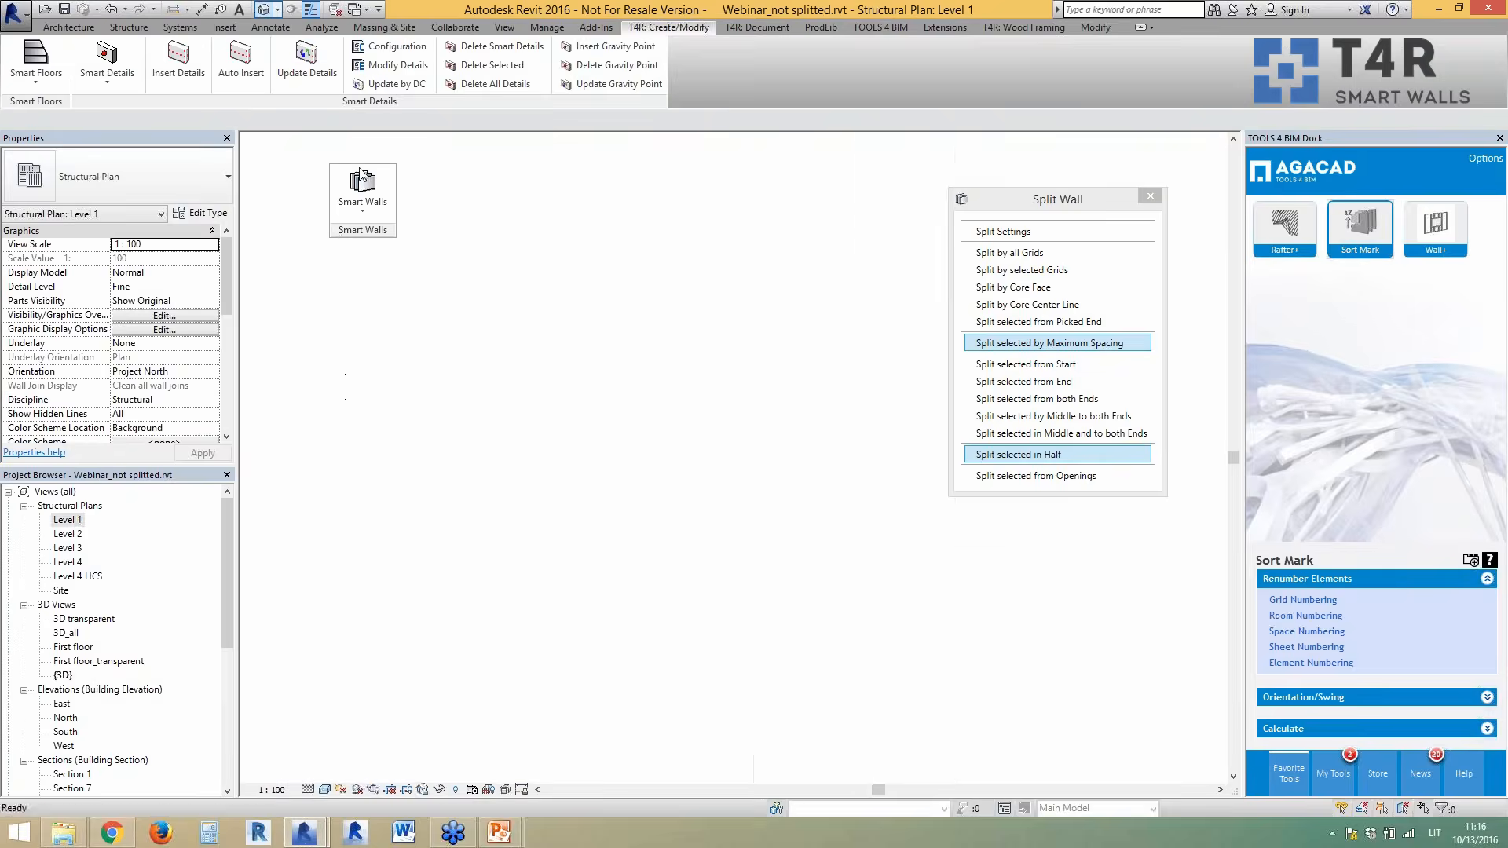
left_click(262, 11)
scroll(590, 746, "up", 2)
middle_click_drag(591, 746, 514, 634)
left_click(604, 665)
left_click(513, 630)
scroll(790, 636, "down", 2)
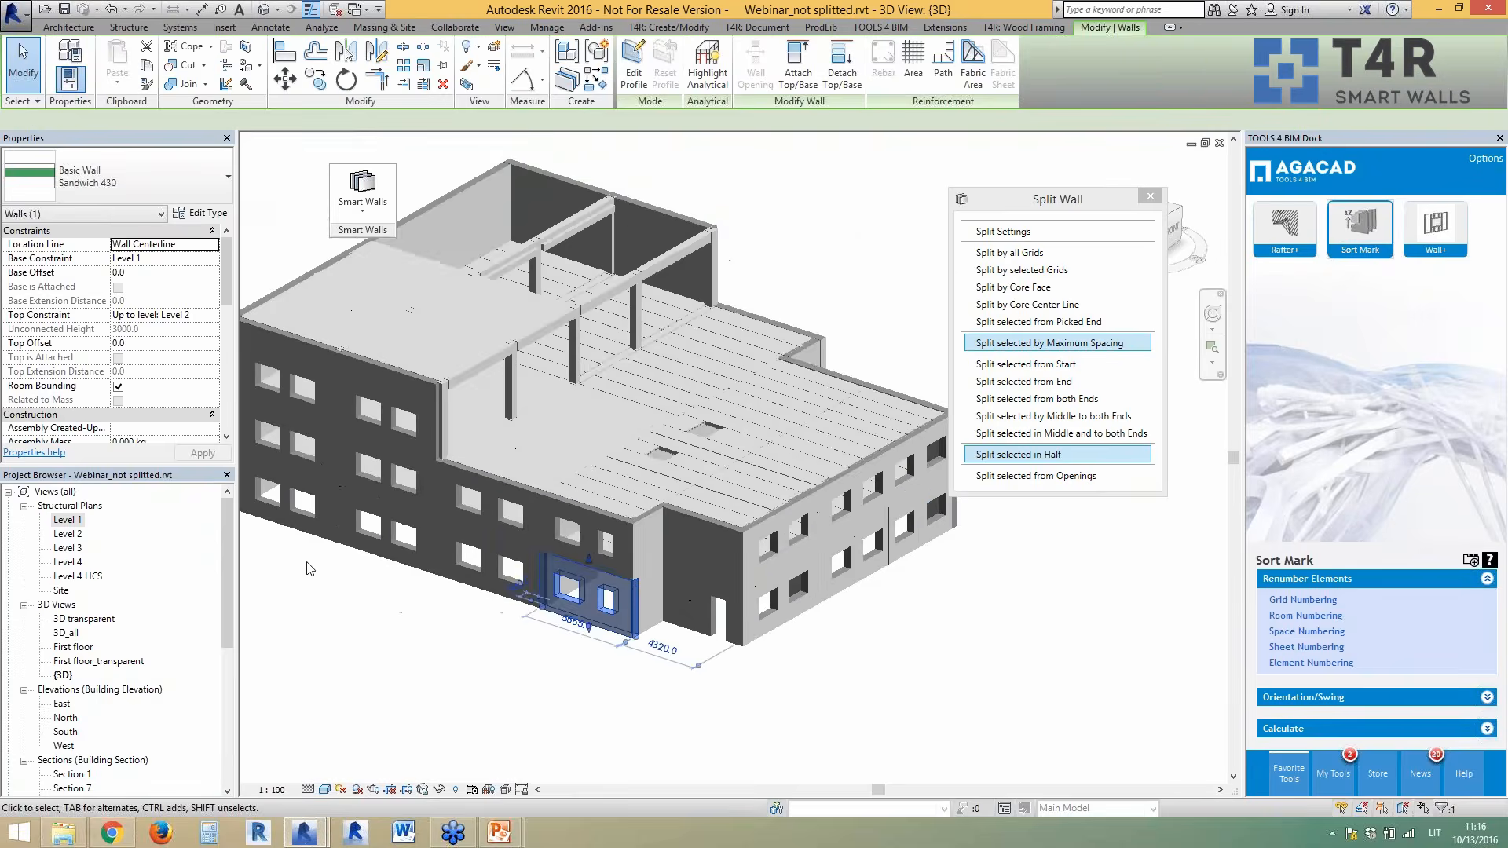
scroll(309, 569, "up", 2)
scroll(440, 585, "down", 3)
middle_click_drag(452, 590, 773, 577, "shift")
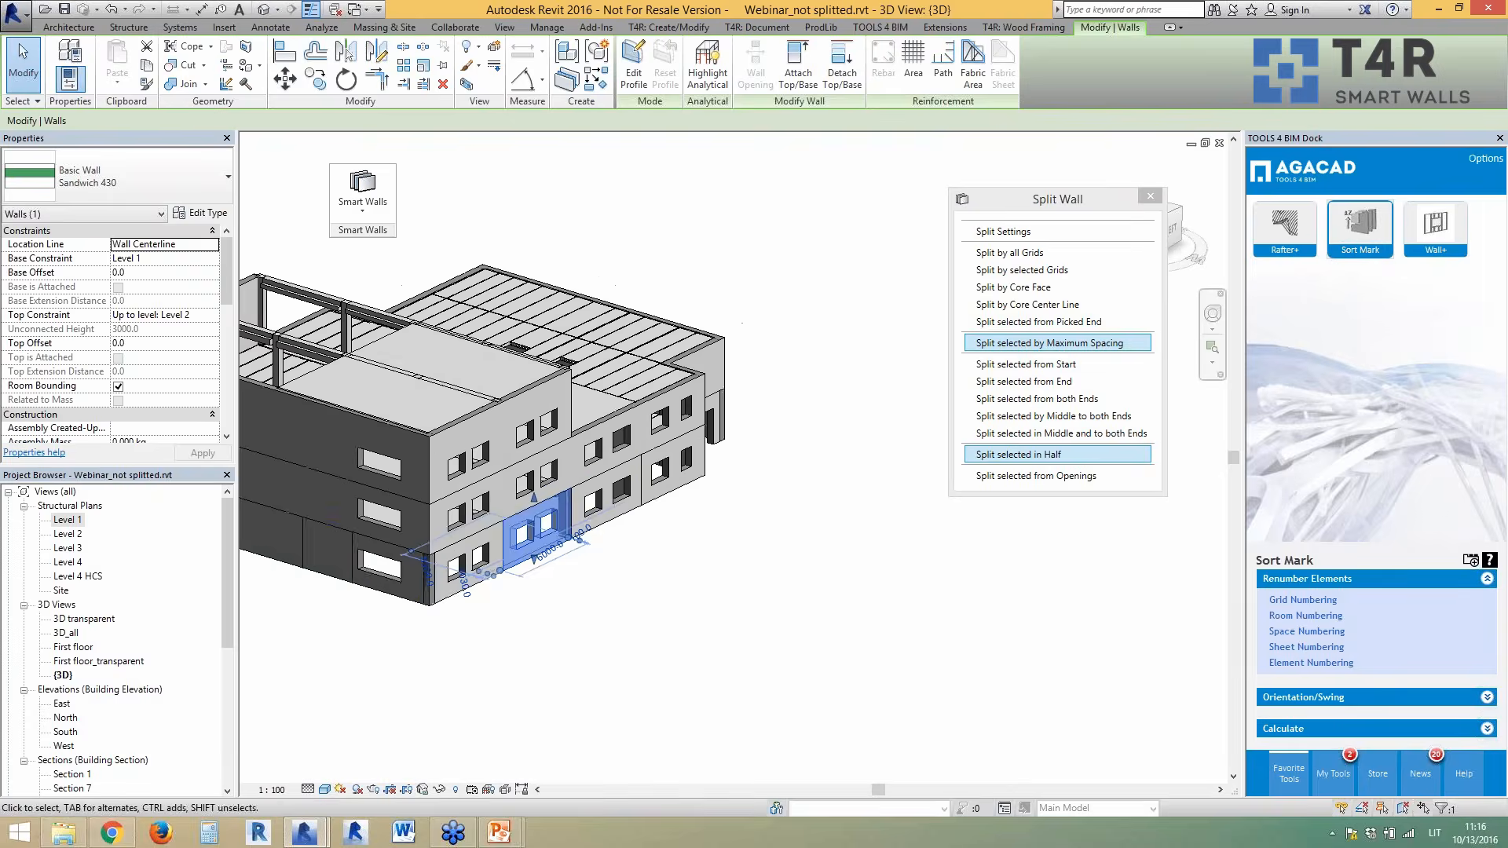
scroll(751, 567, "down", 2)
scroll(272, 538, "up", 2)
left_click(459, 539)
middle_click_drag(509, 571, 530, 619, "shift")
scroll(476, 435, "down", 2)
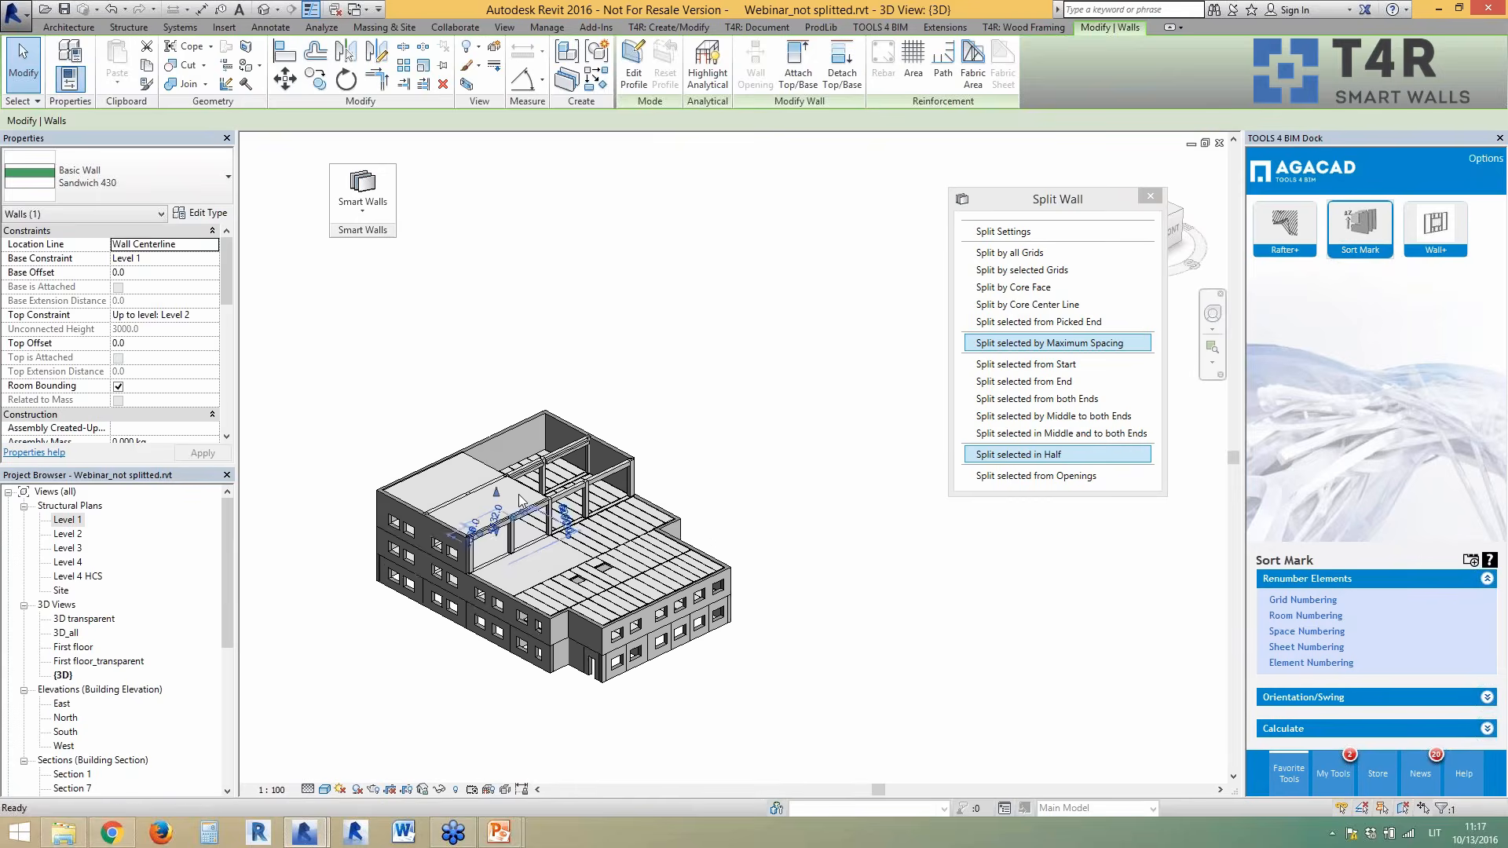
left_click(719, 640)
scroll(665, 676, "up", 1)
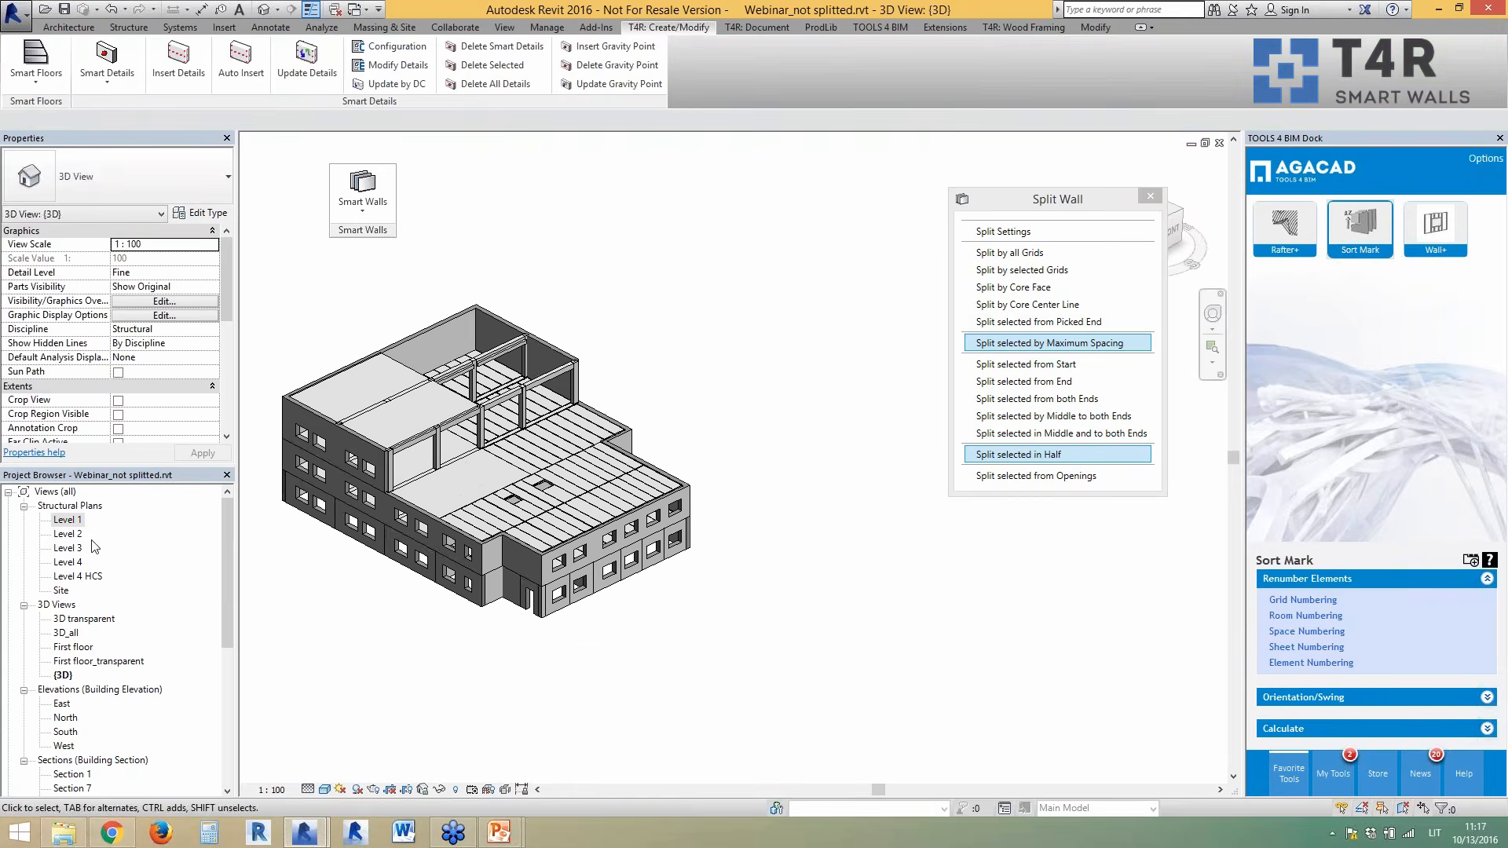
double_click(77, 521)
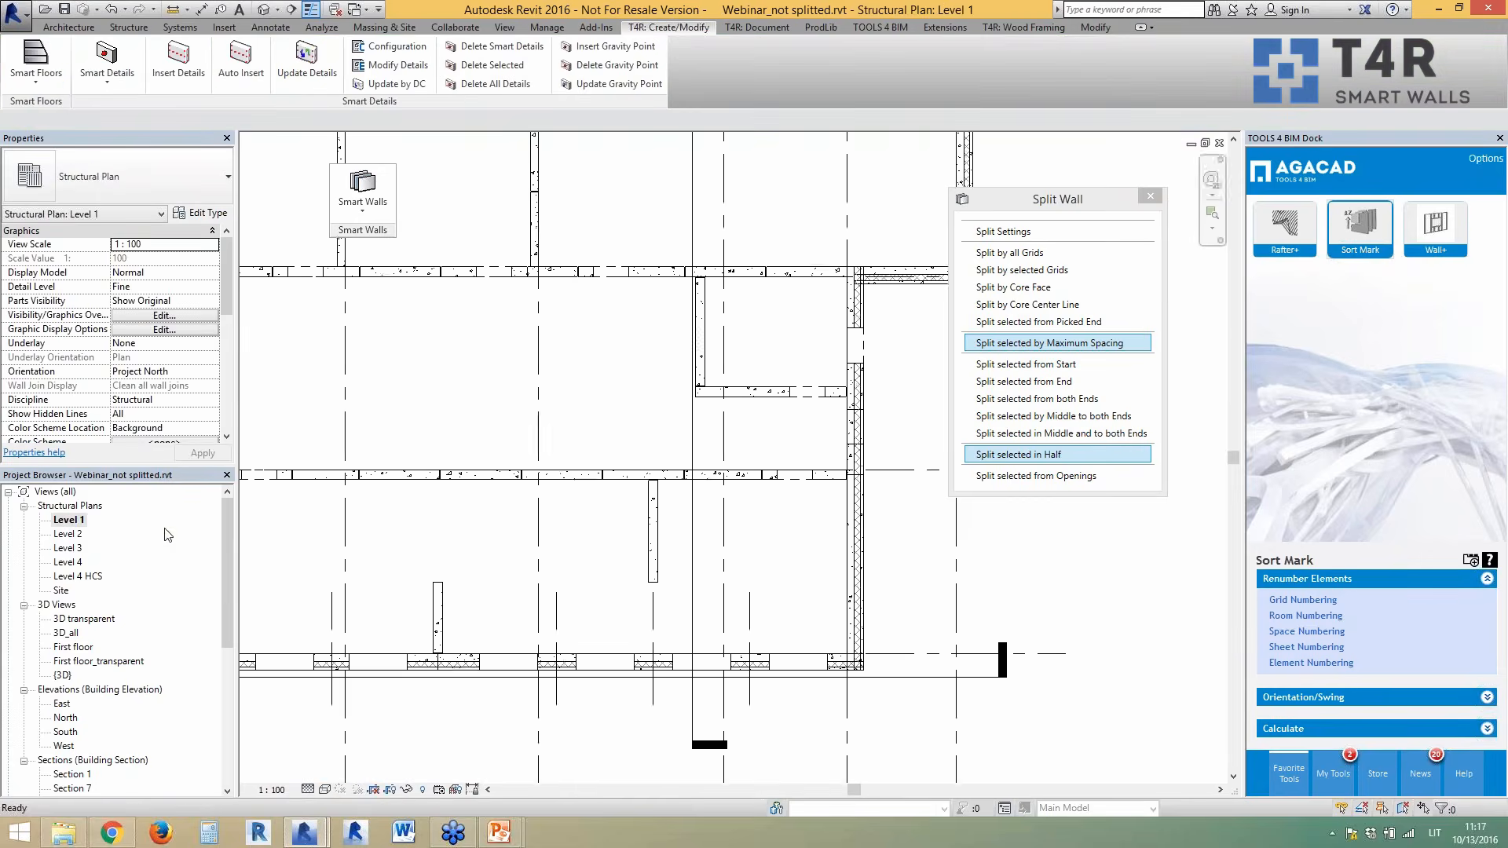
- Close the Split Wall panel and dock the floating Smart Walls panel back onto the ribbon
scroll(797, 503, "down", 2)
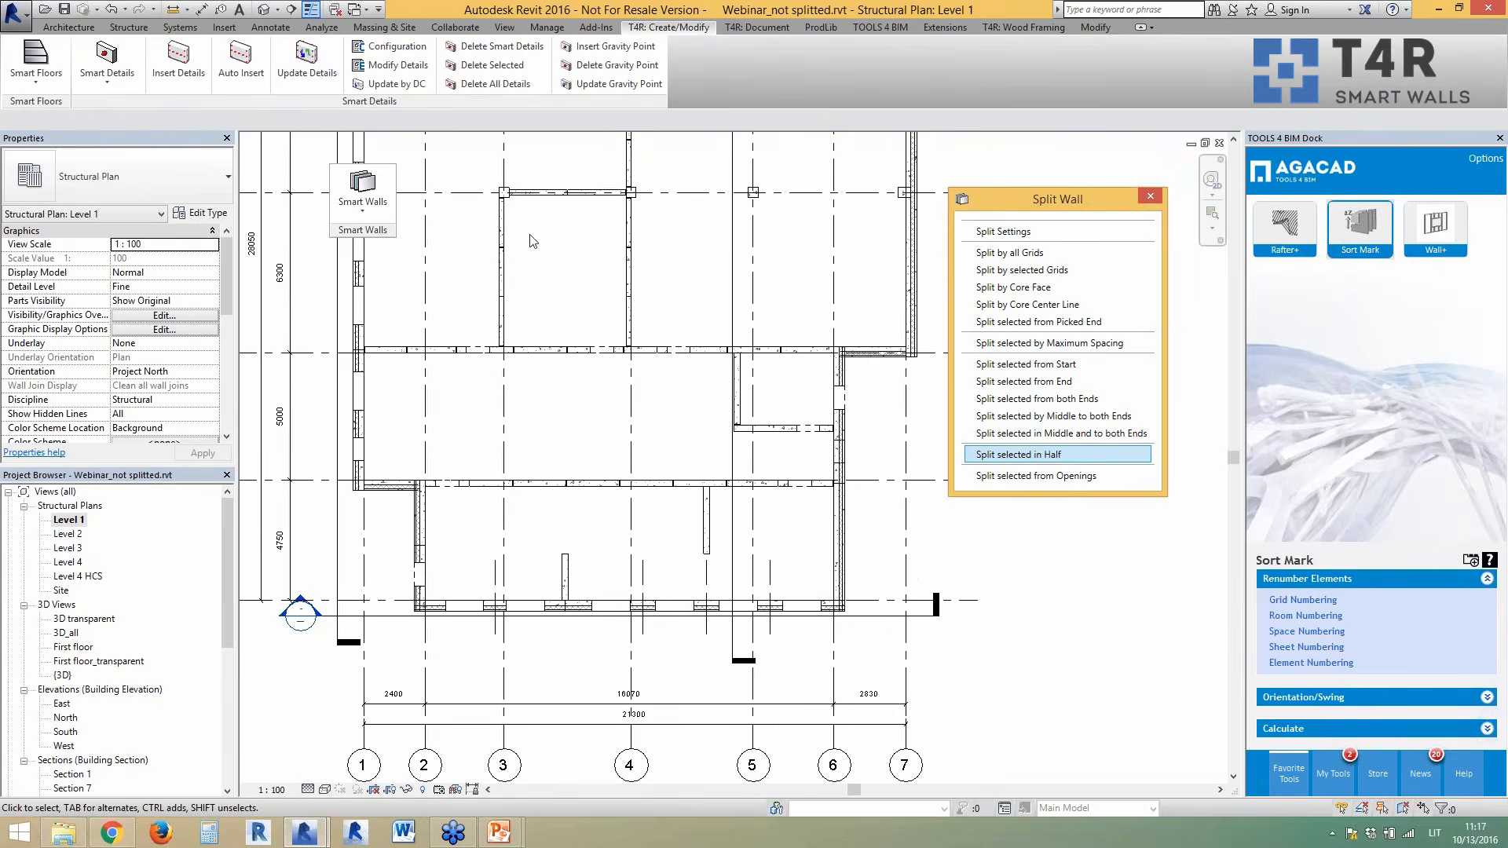
left_click(1149, 196)
scroll(792, 333, "up", 3)
left_click(372, 216)
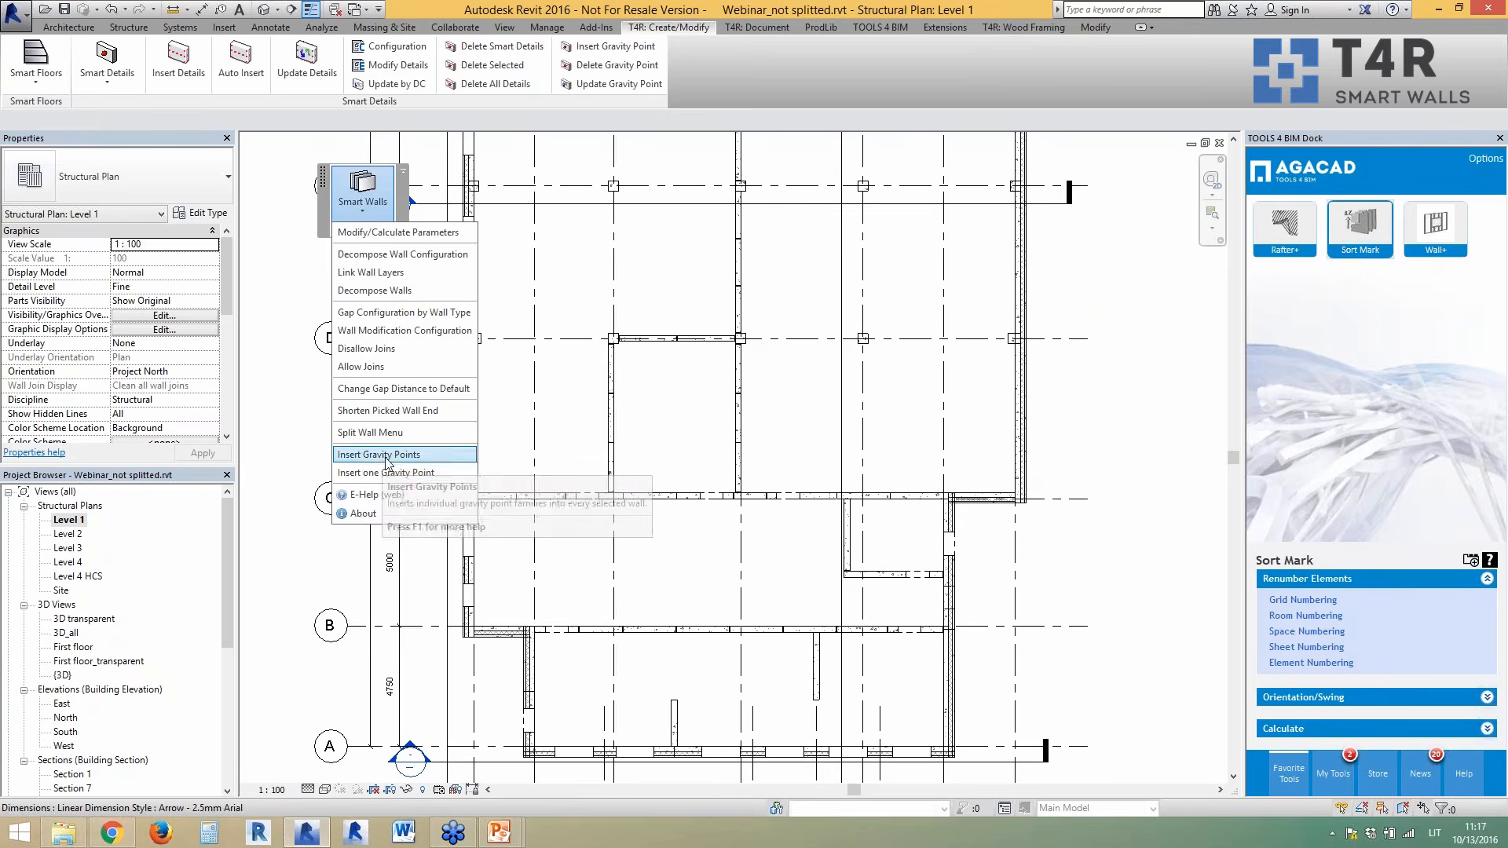
left_click(320, 220)
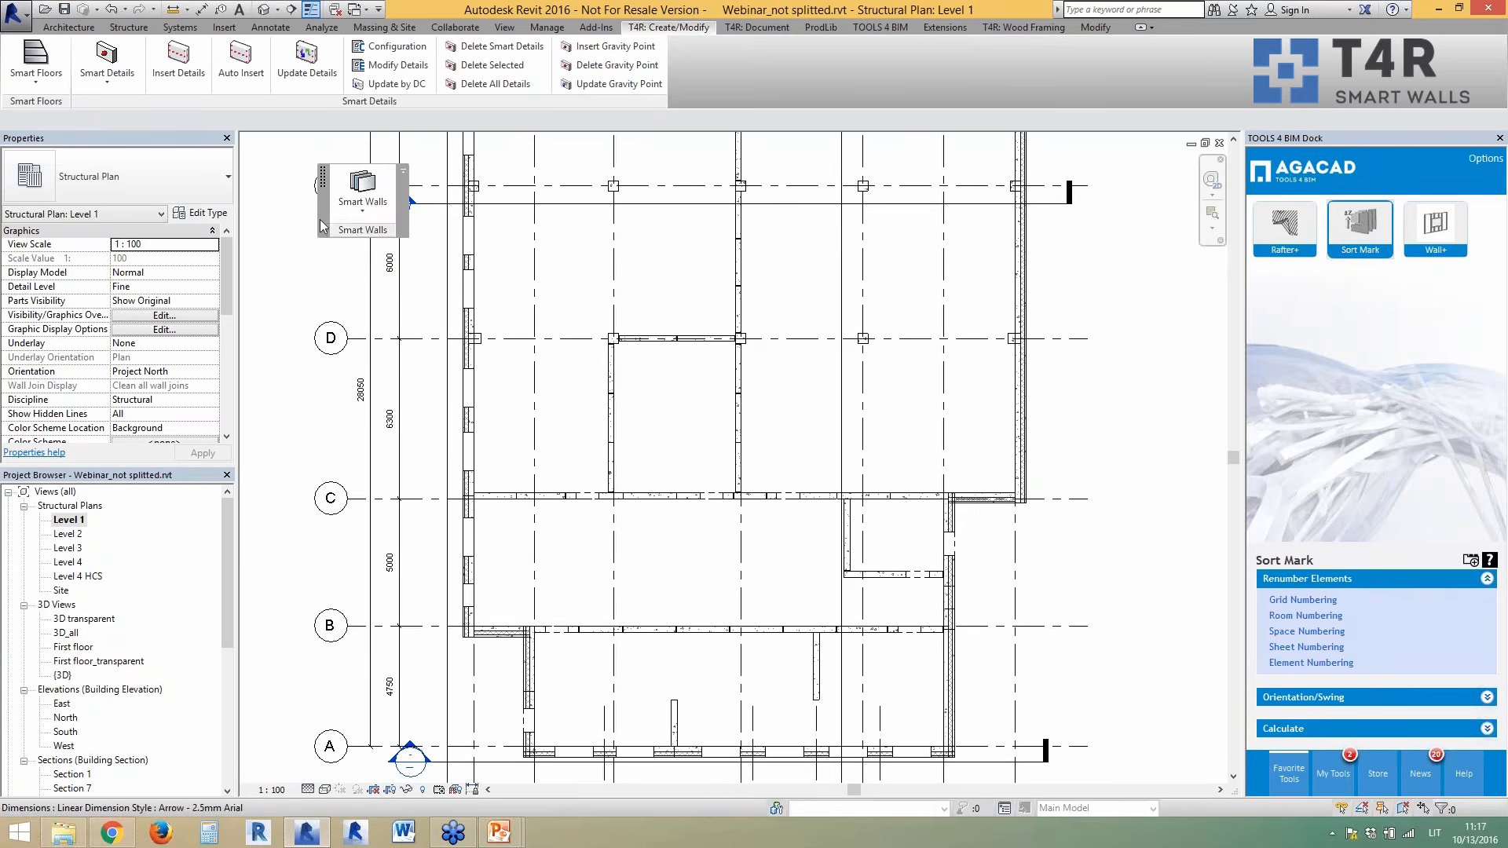
left_click_drag(324, 227, 110, 94)
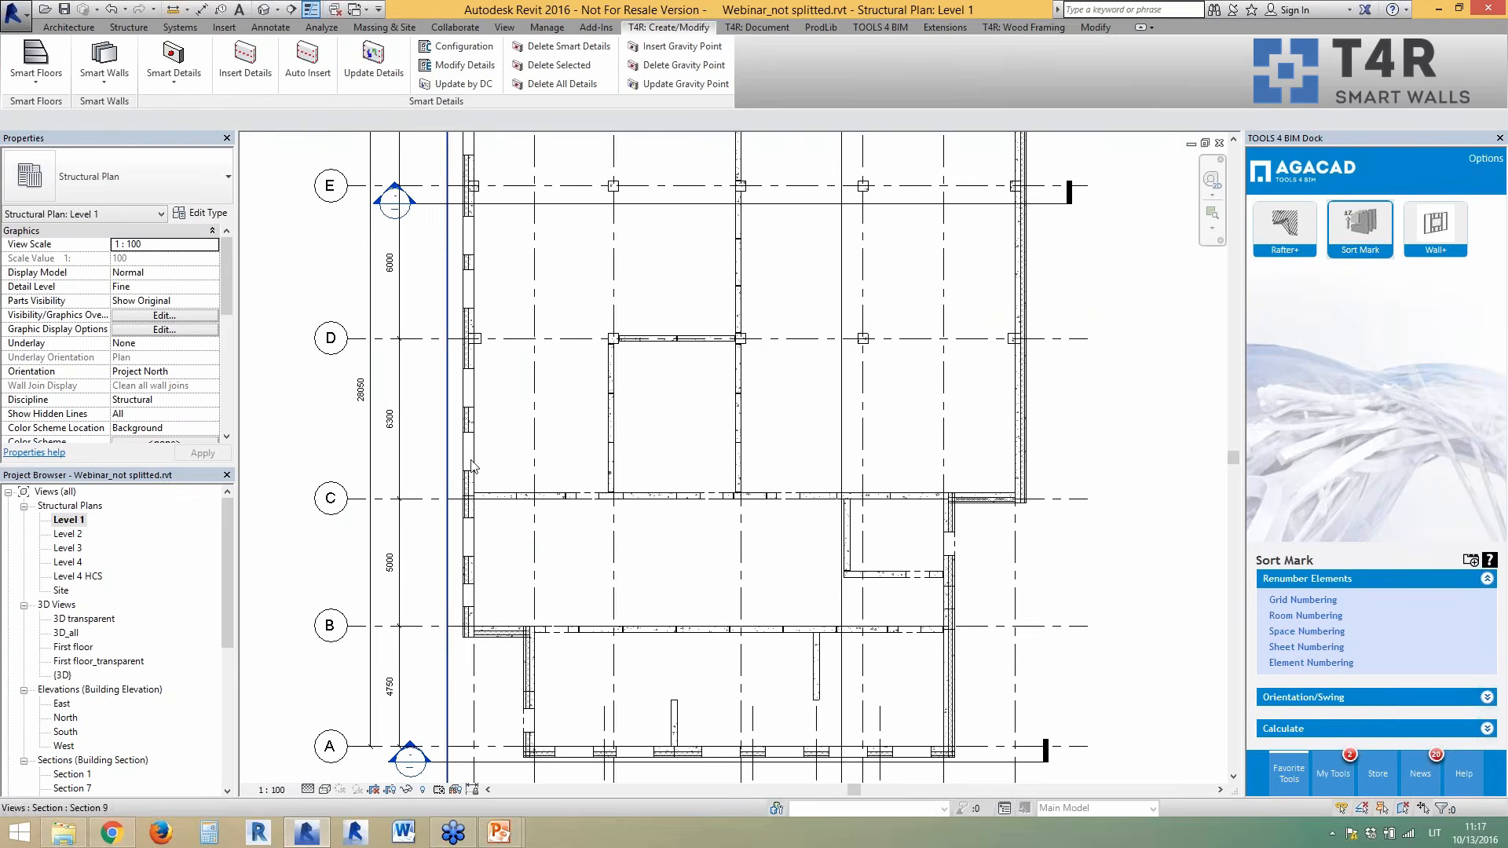
scroll(628, 554, "down", 2)
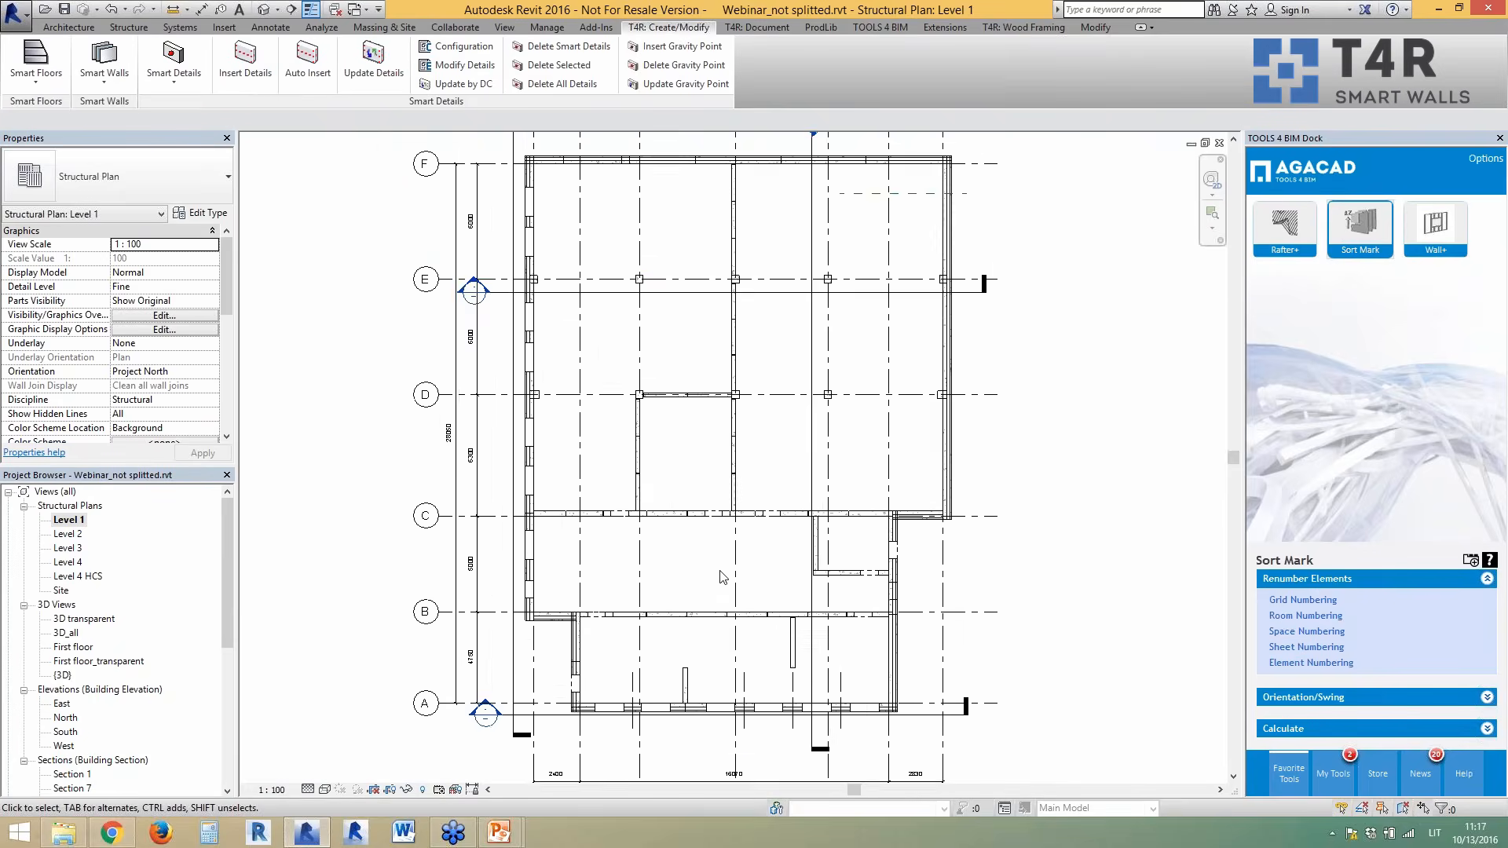
scroll(782, 689, "up", 3)
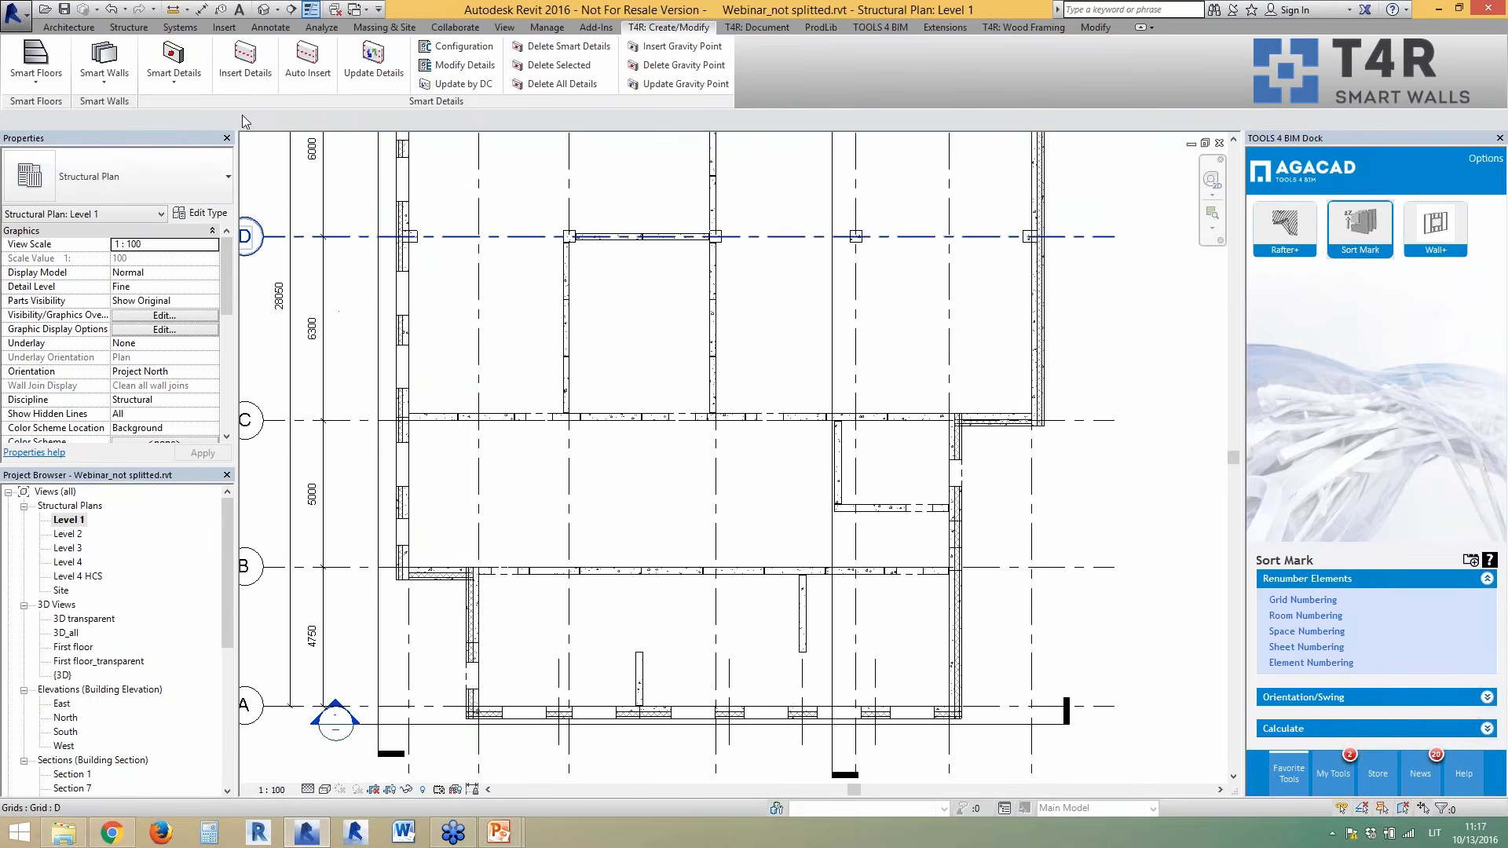
- Float the Smart Details panel out of the ribbon over the Level 1 plan
left_click_drag(440, 102, 635, 245)
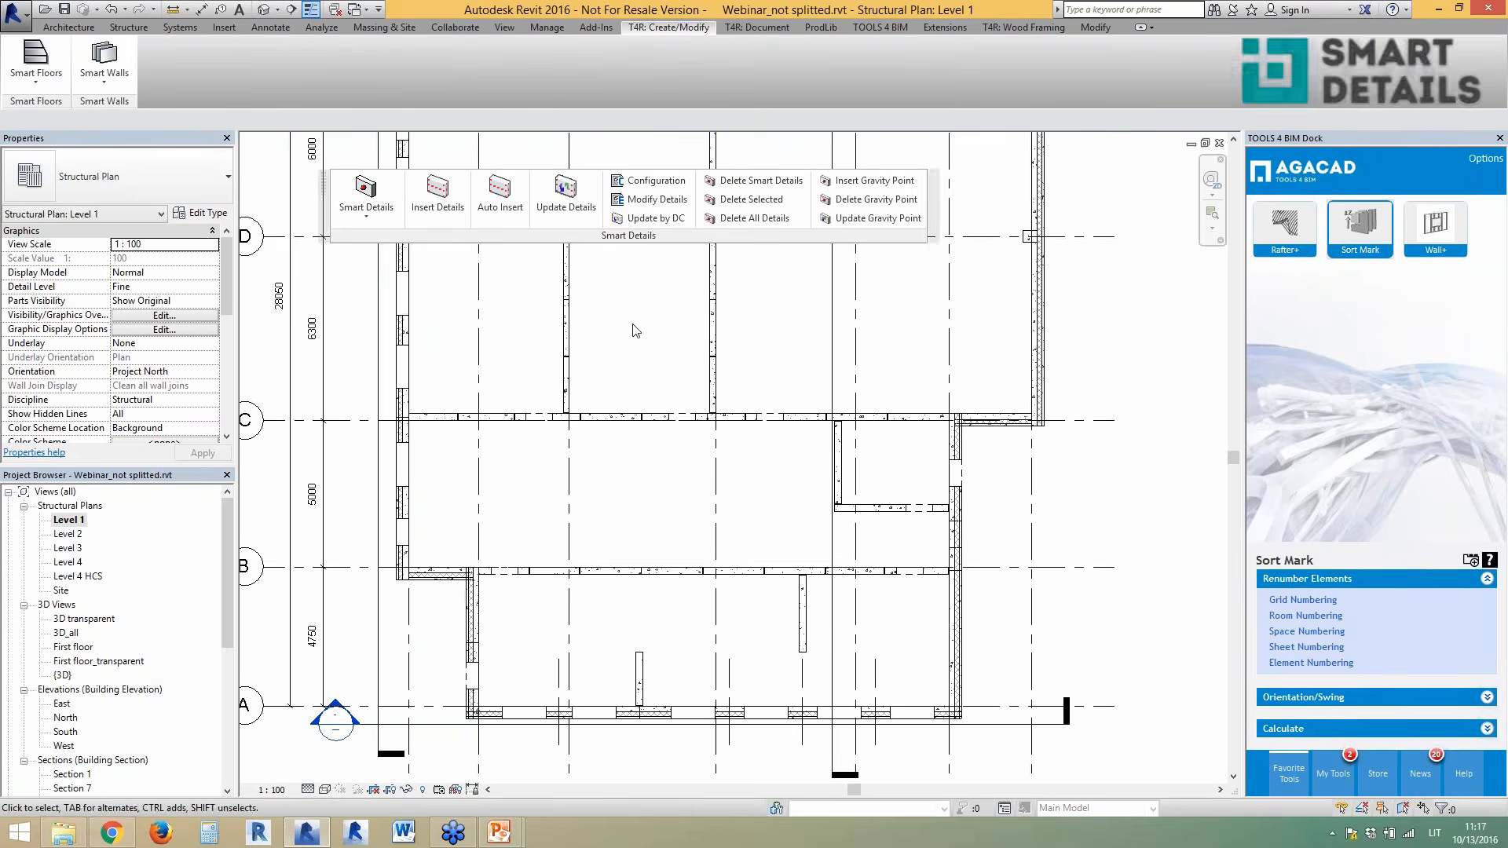
scroll(576, 368, "up", 1)
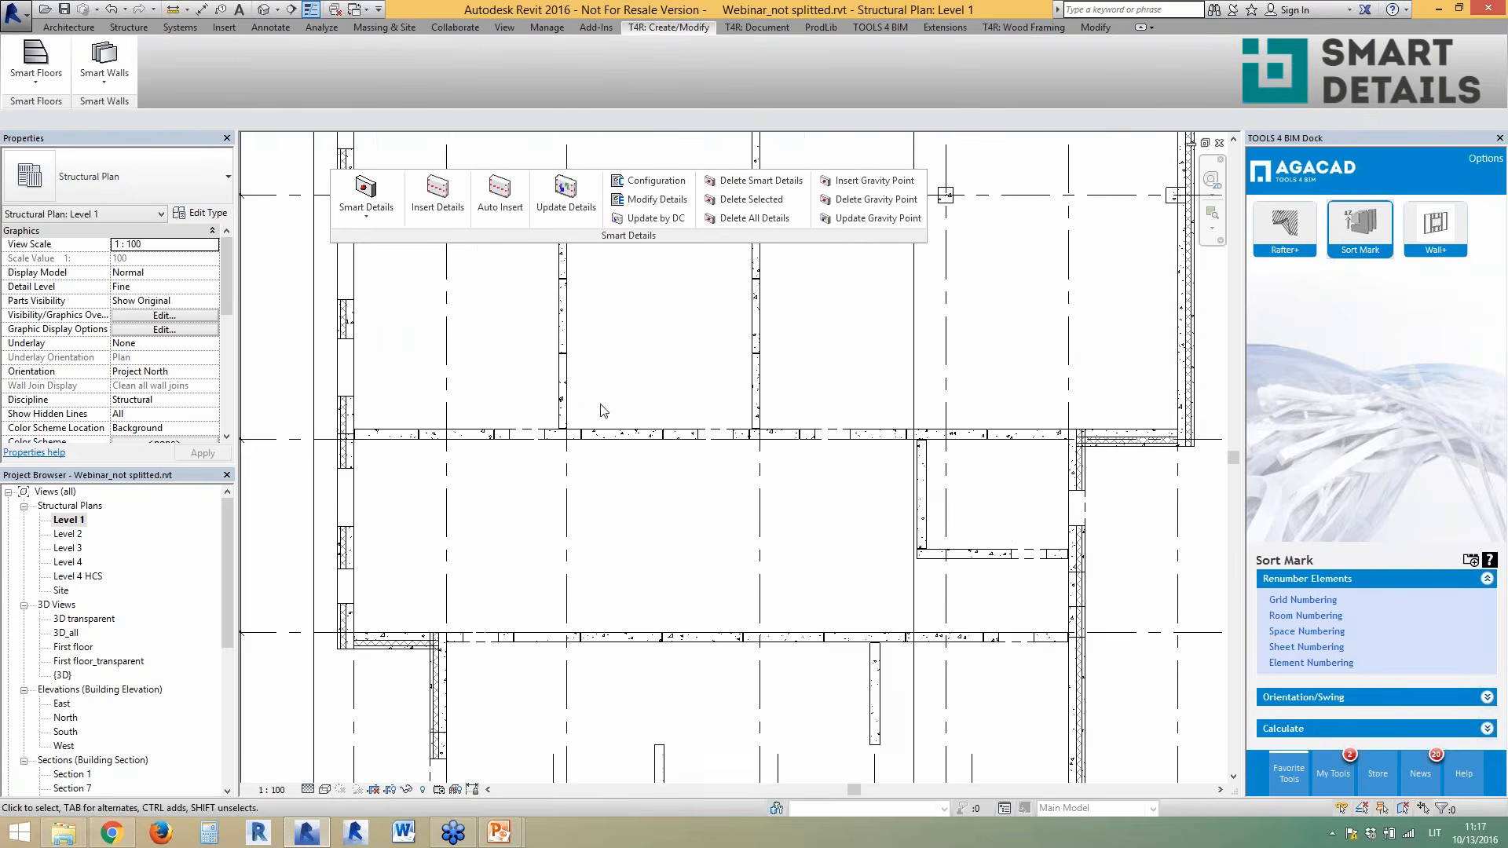
scroll(593, 405, "down", 1)
scroll(712, 473, "down", 1)
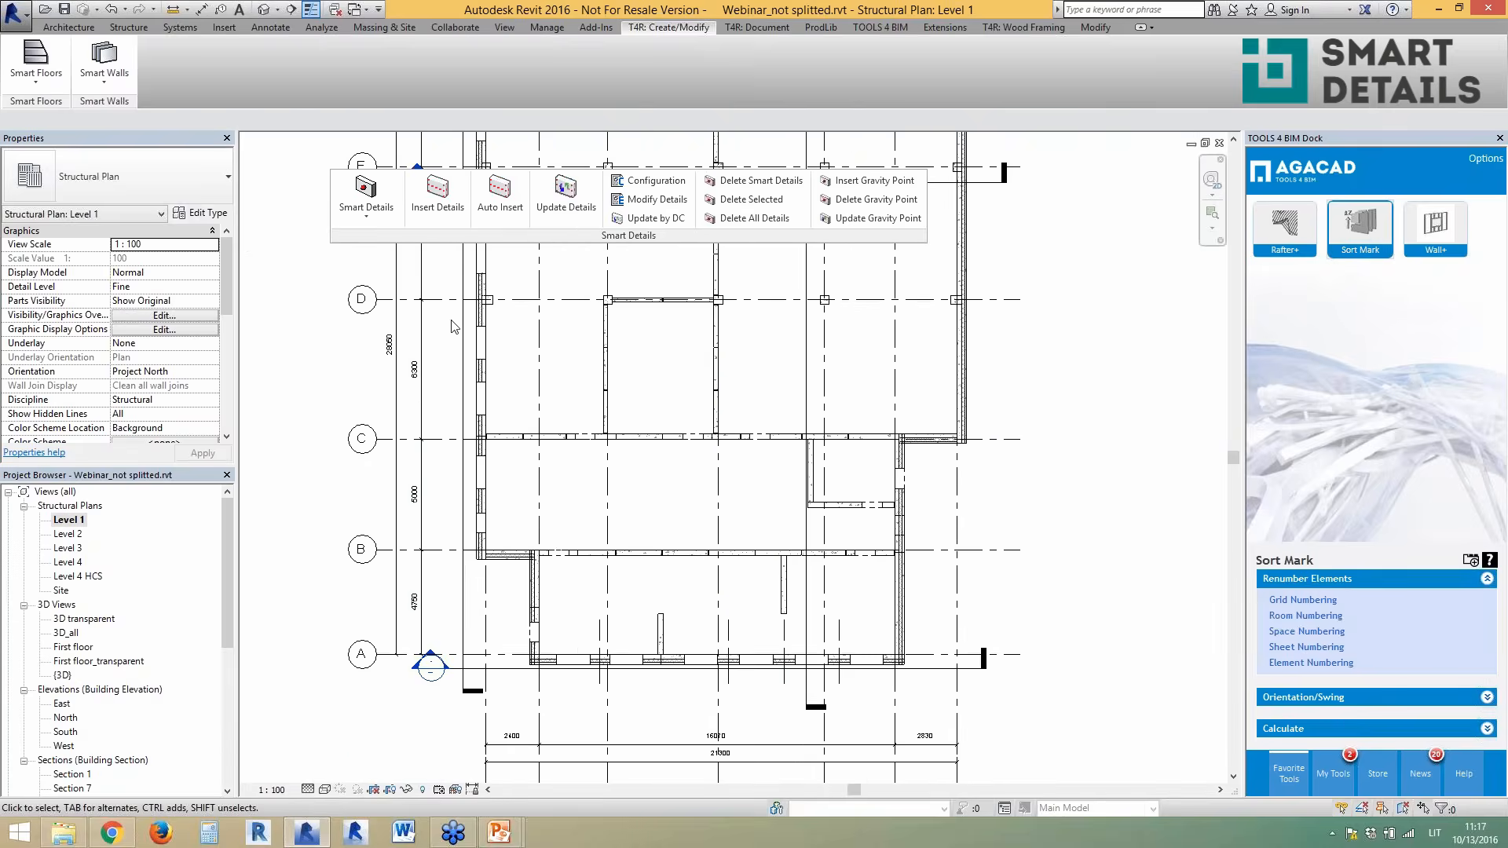
- In the default 3D view, select a ground-floor wall panel at the front corner
left_click(264, 11)
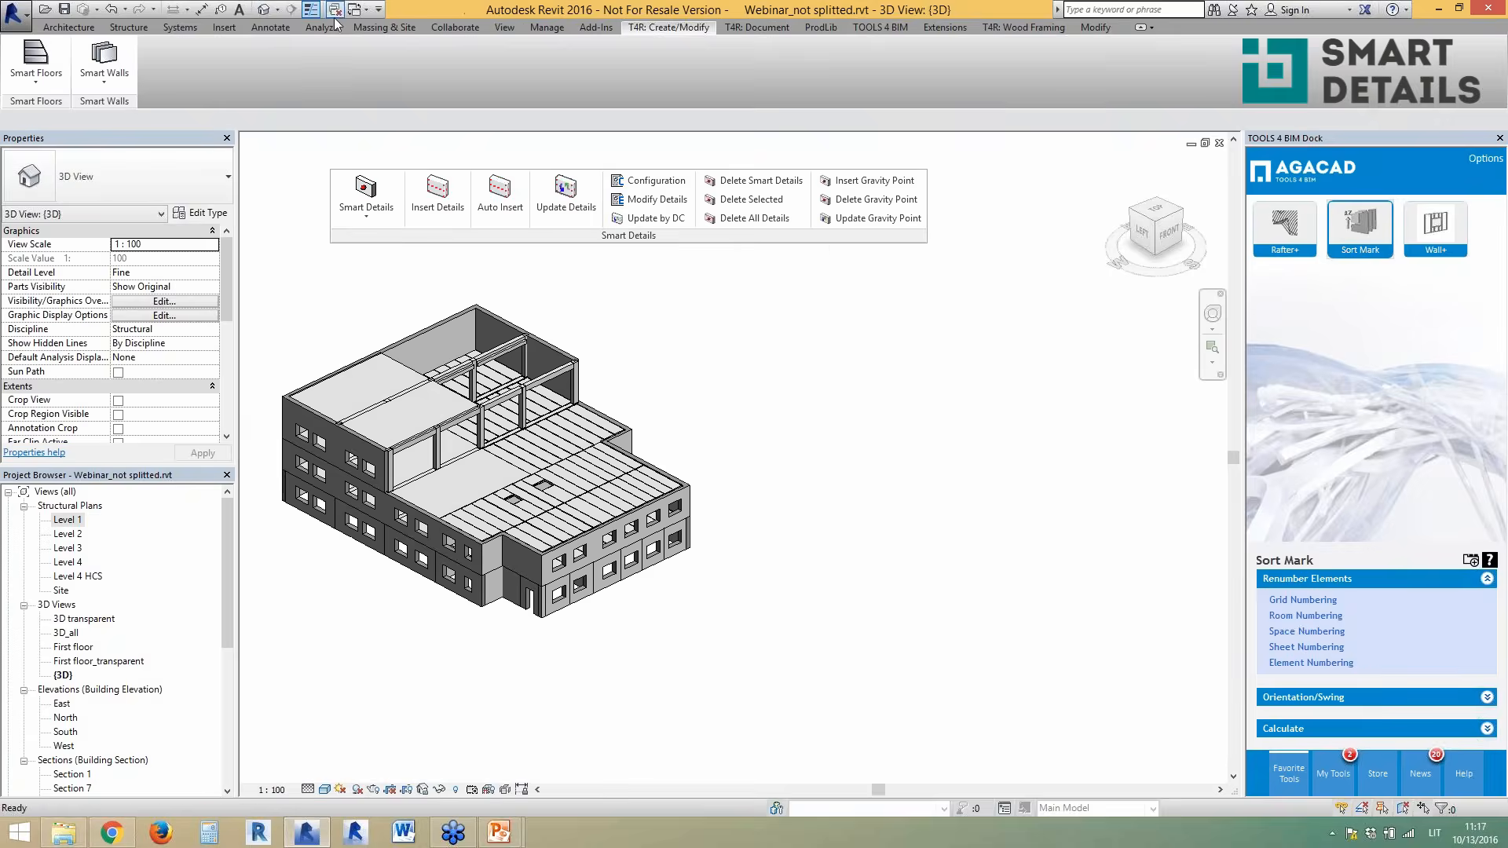
scroll(642, 595, "up", 5)
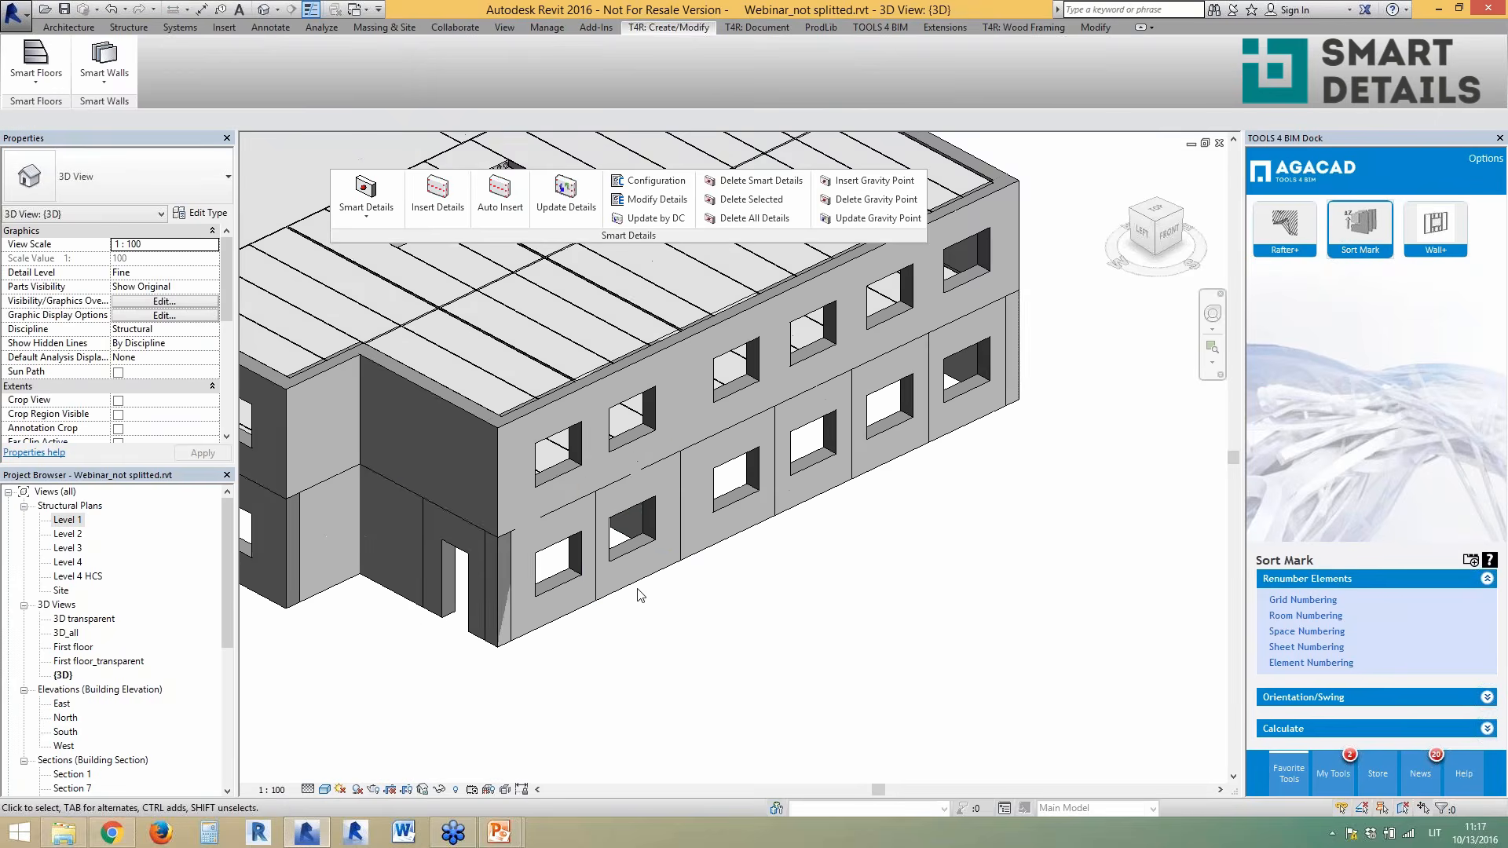
left_click(628, 550)
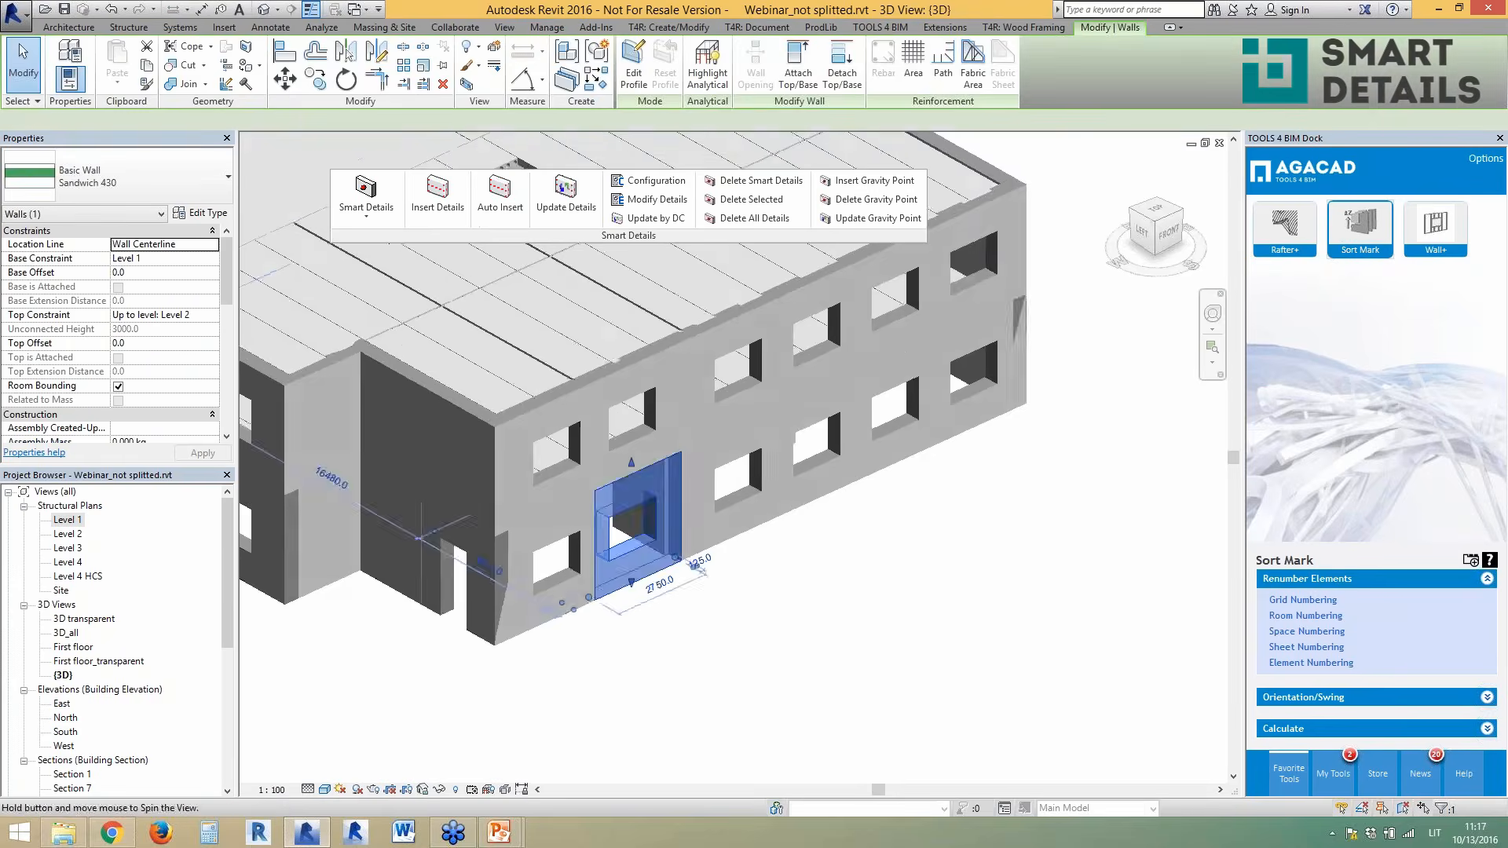
middle_click_drag(628, 550, 597, 546, "shift")
scroll(734, 665, "up", 2)
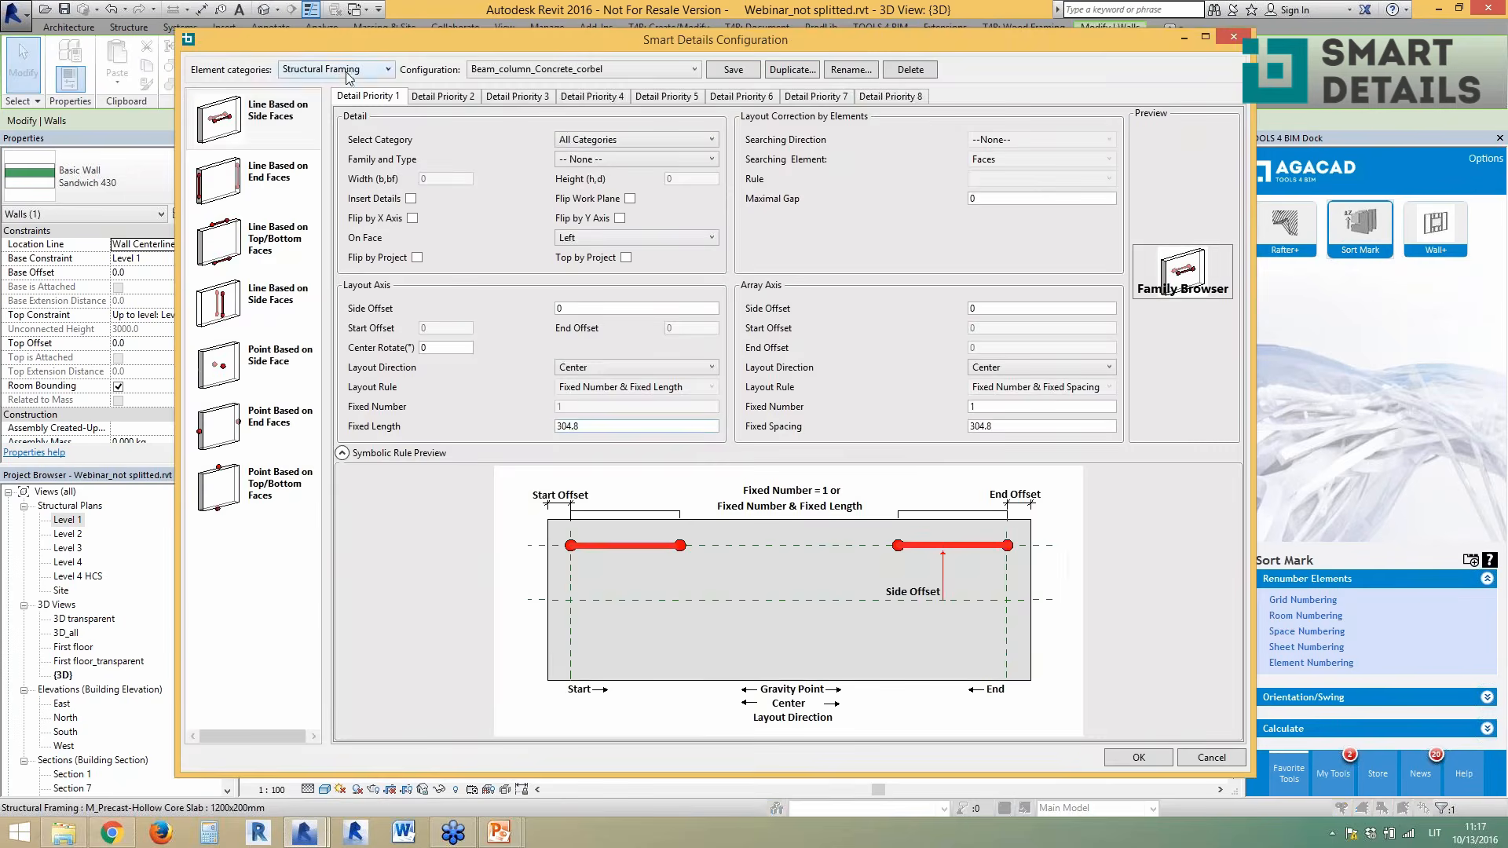
- Keep Structural Framing as the category and select the Point Based on Top/Bottom Faces rule
left_click(346, 71)
left_click(355, 73)
left_click(261, 403)
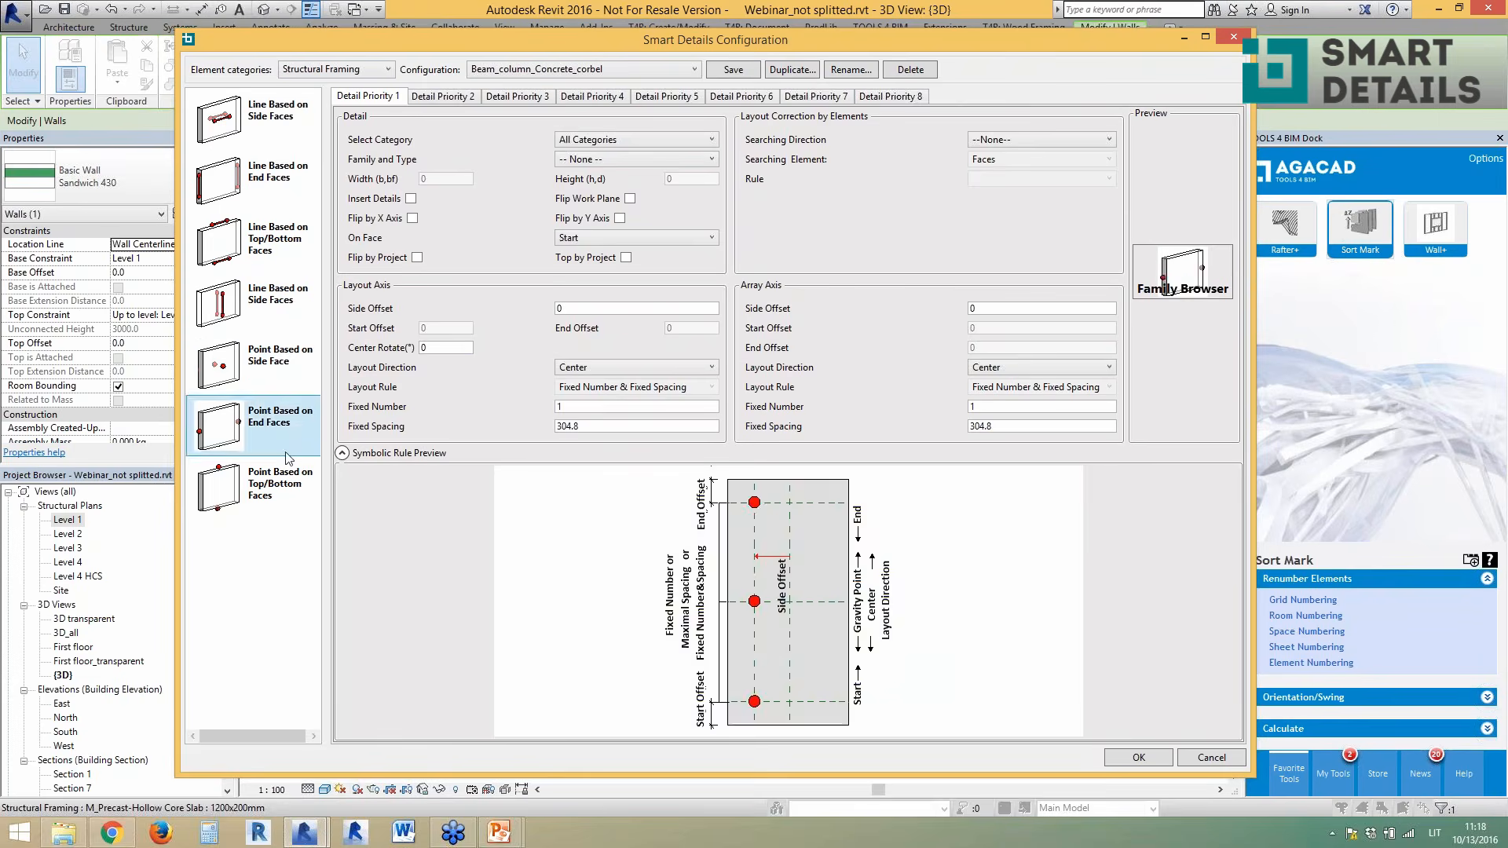
left_click(280, 476)
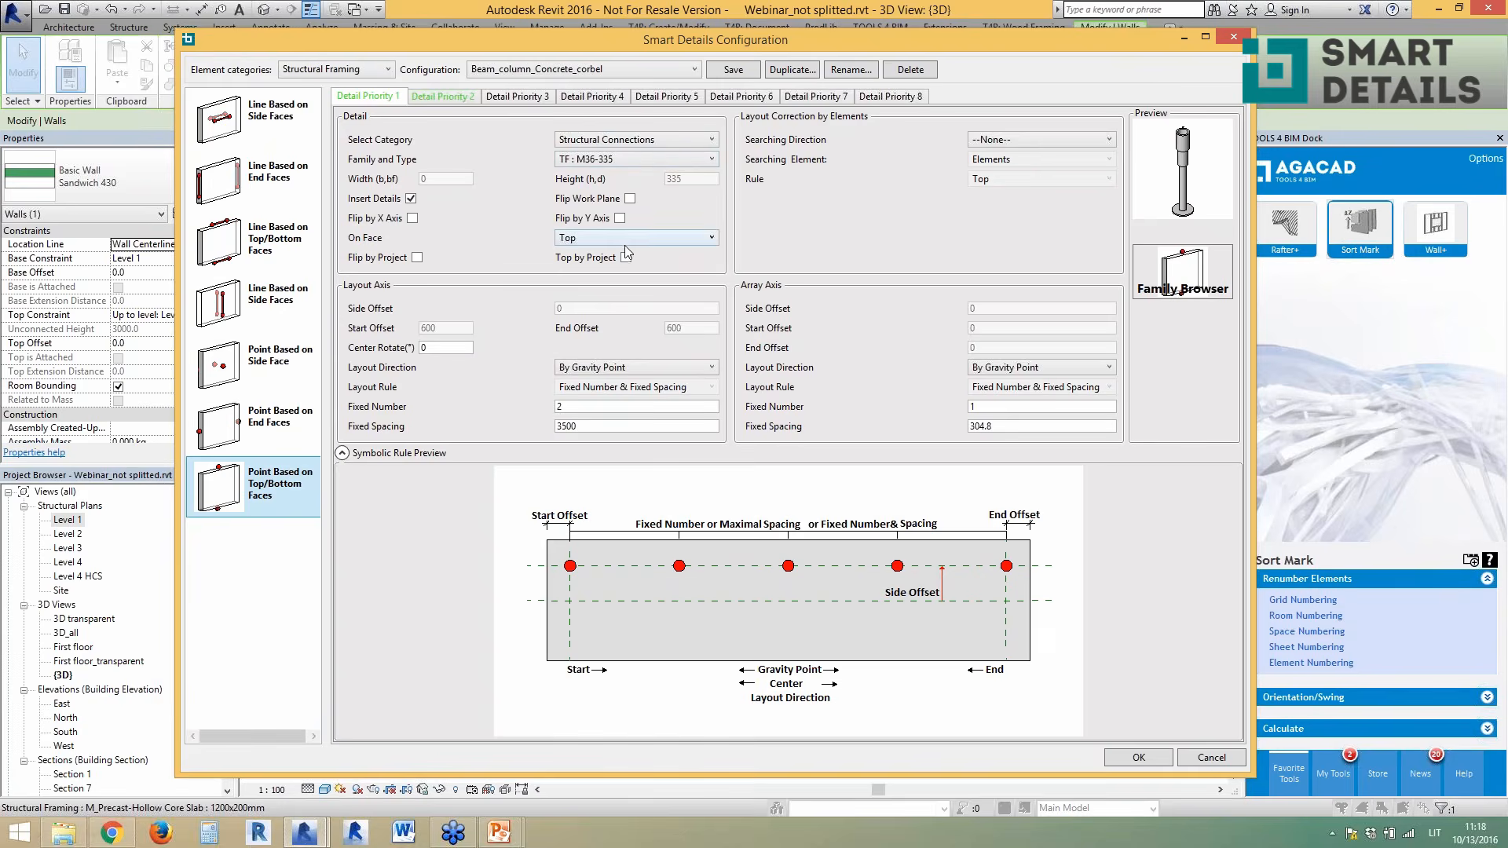
- Keep inserts on the Top face and set the layout direction to Start End
left_click(602, 245)
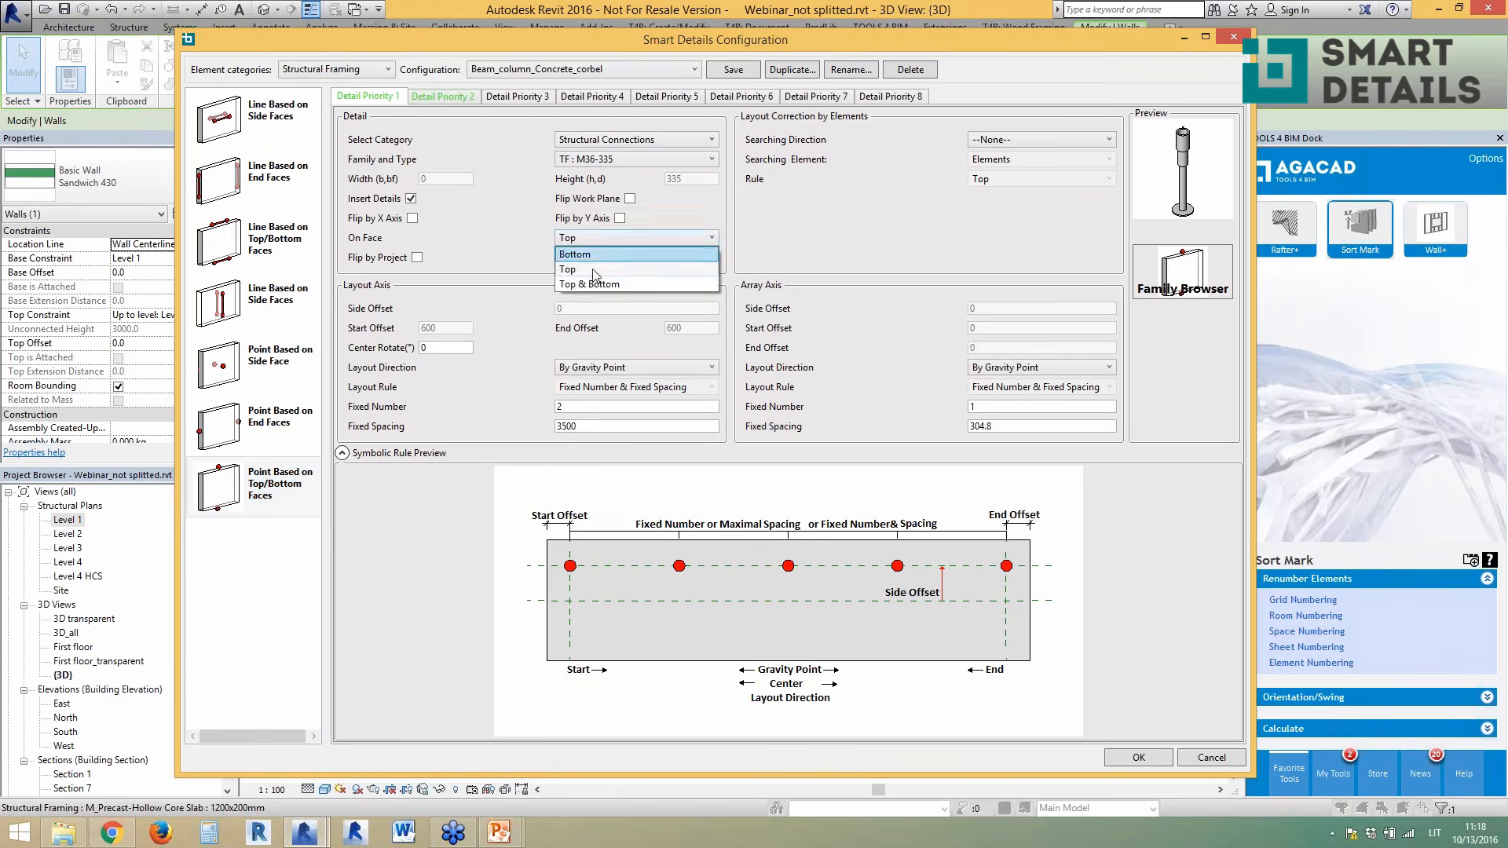
left_click(511, 242)
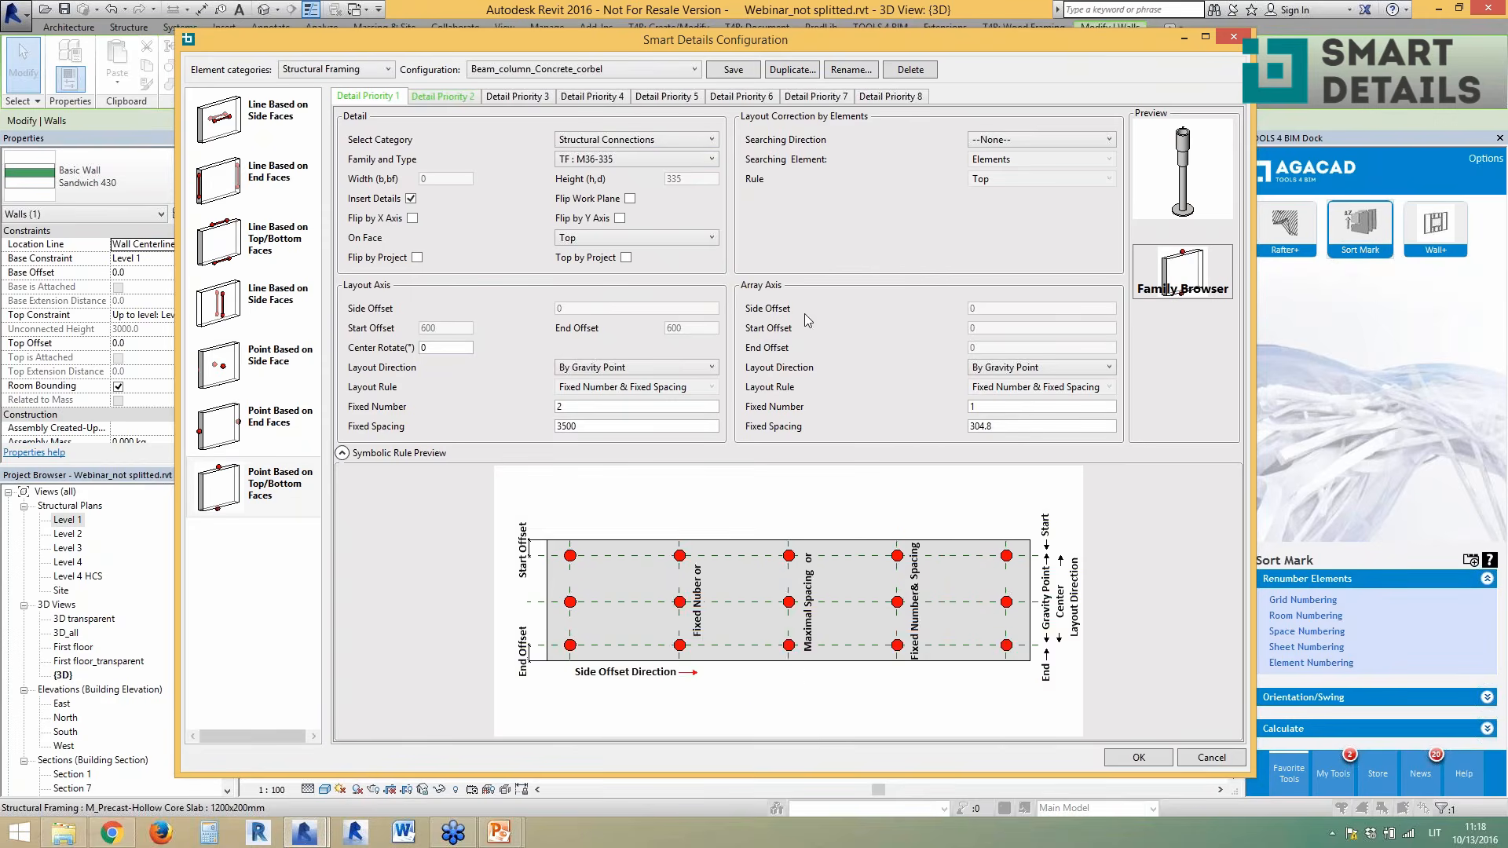
left_click(585, 368)
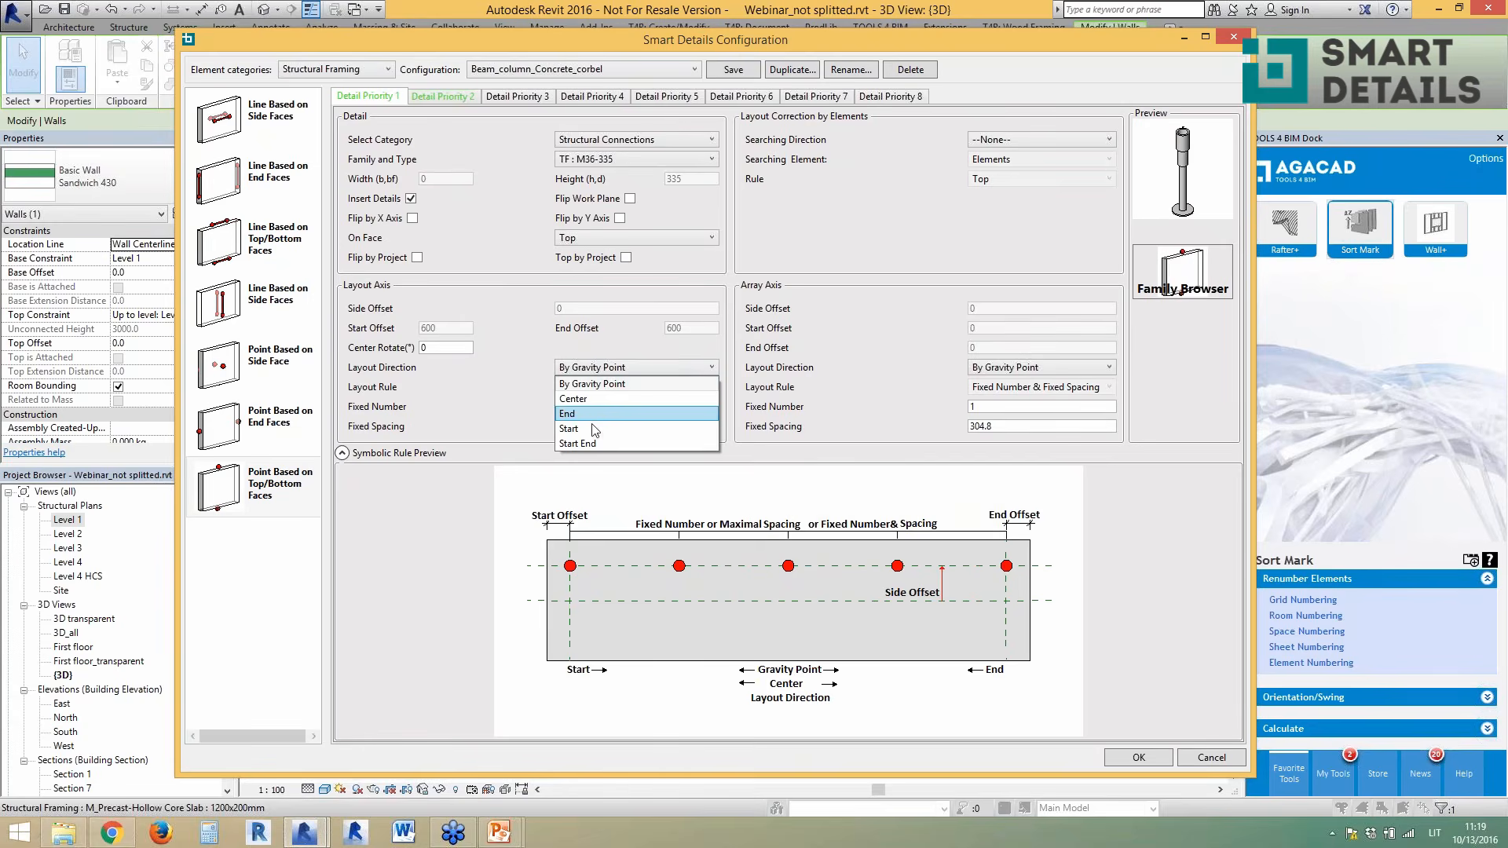
left_click(539, 418)
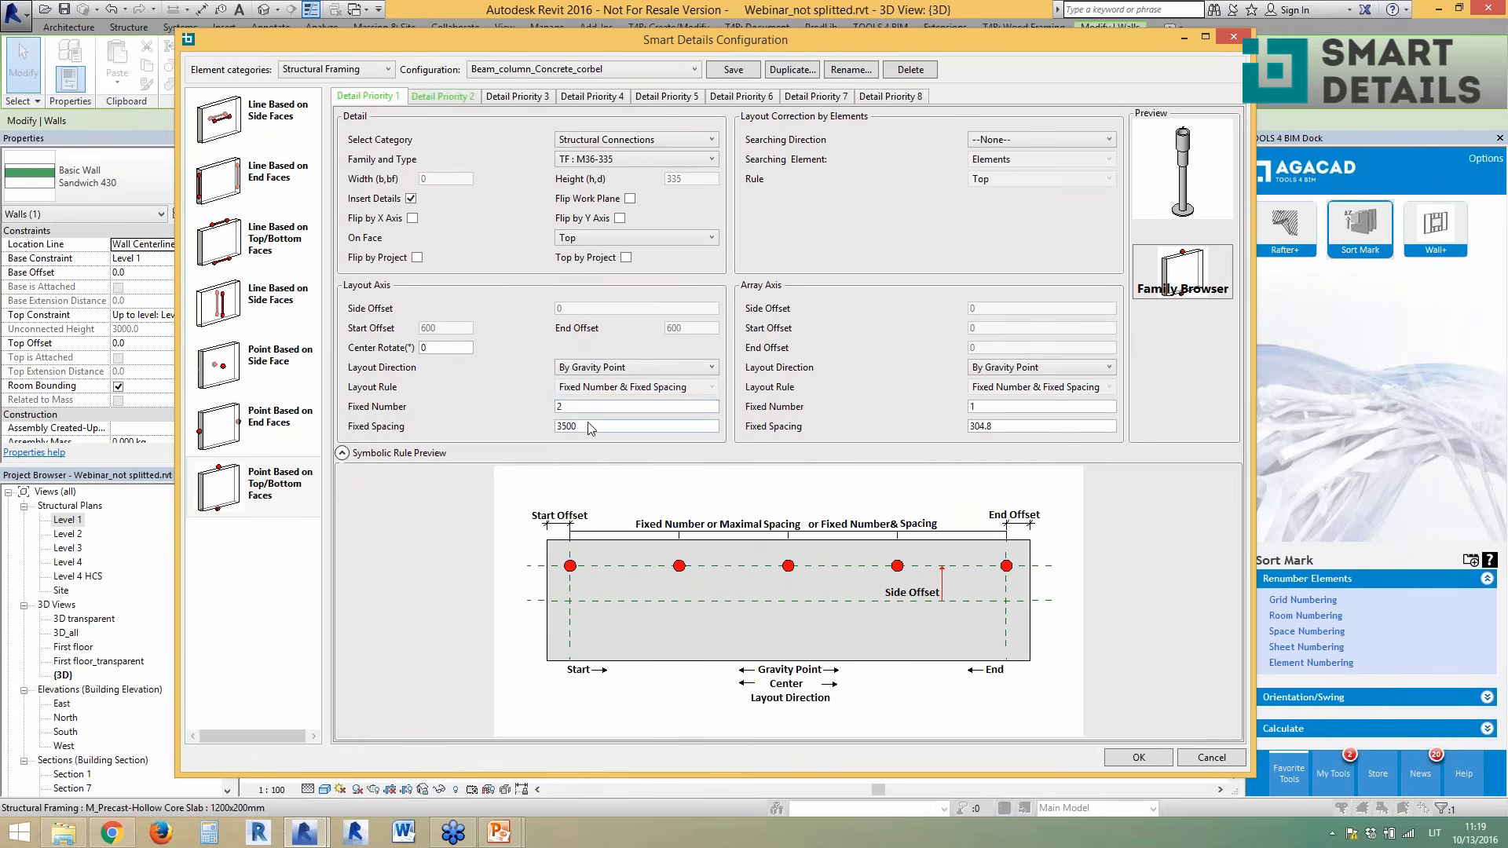
double_click(569, 408)
left_click(606, 367)
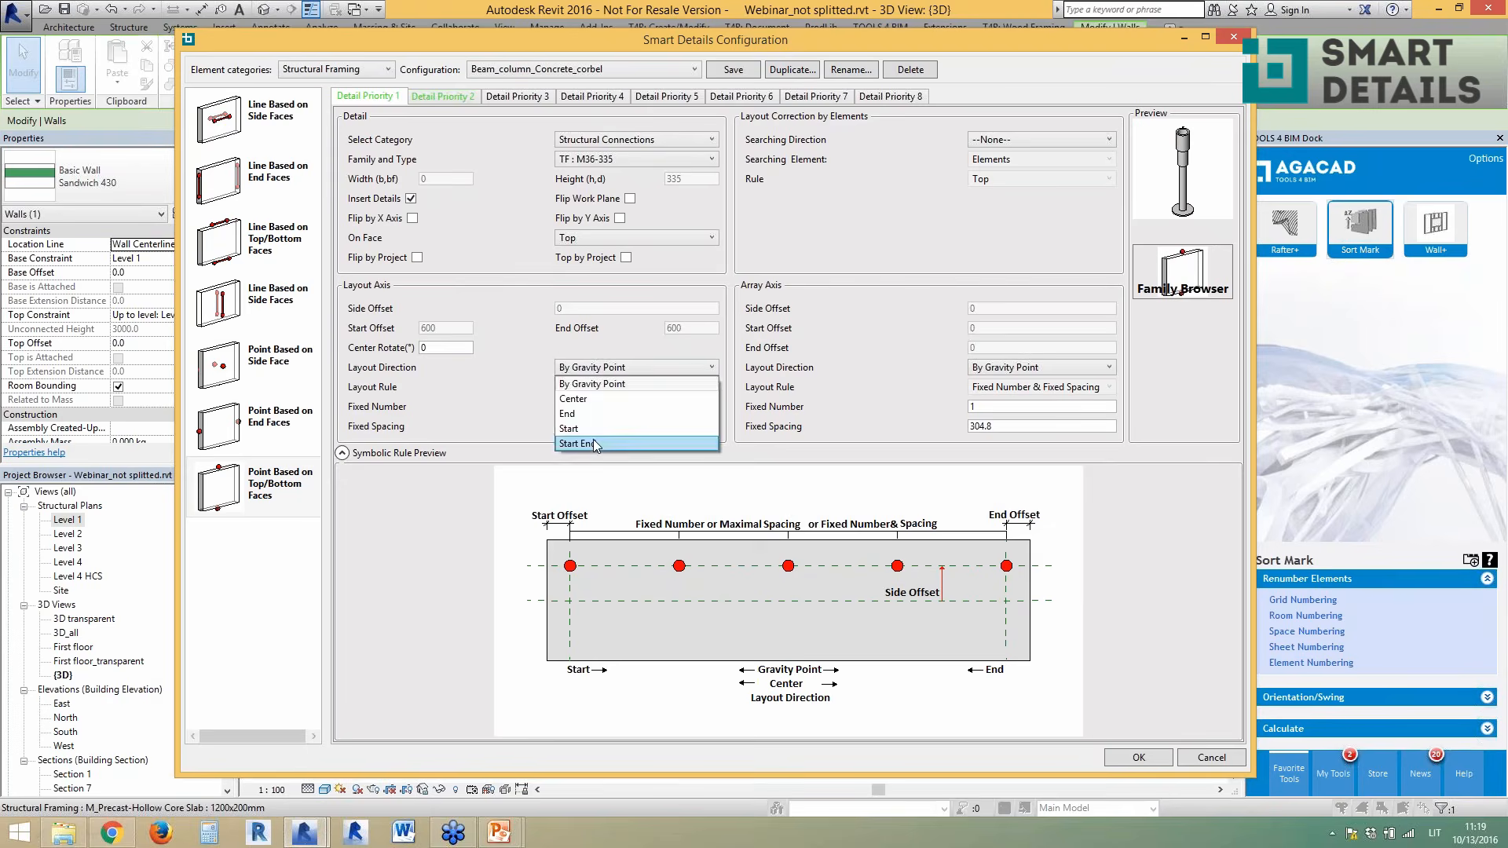
left_click(599, 443)
left_click(605, 387)
left_click(541, 398)
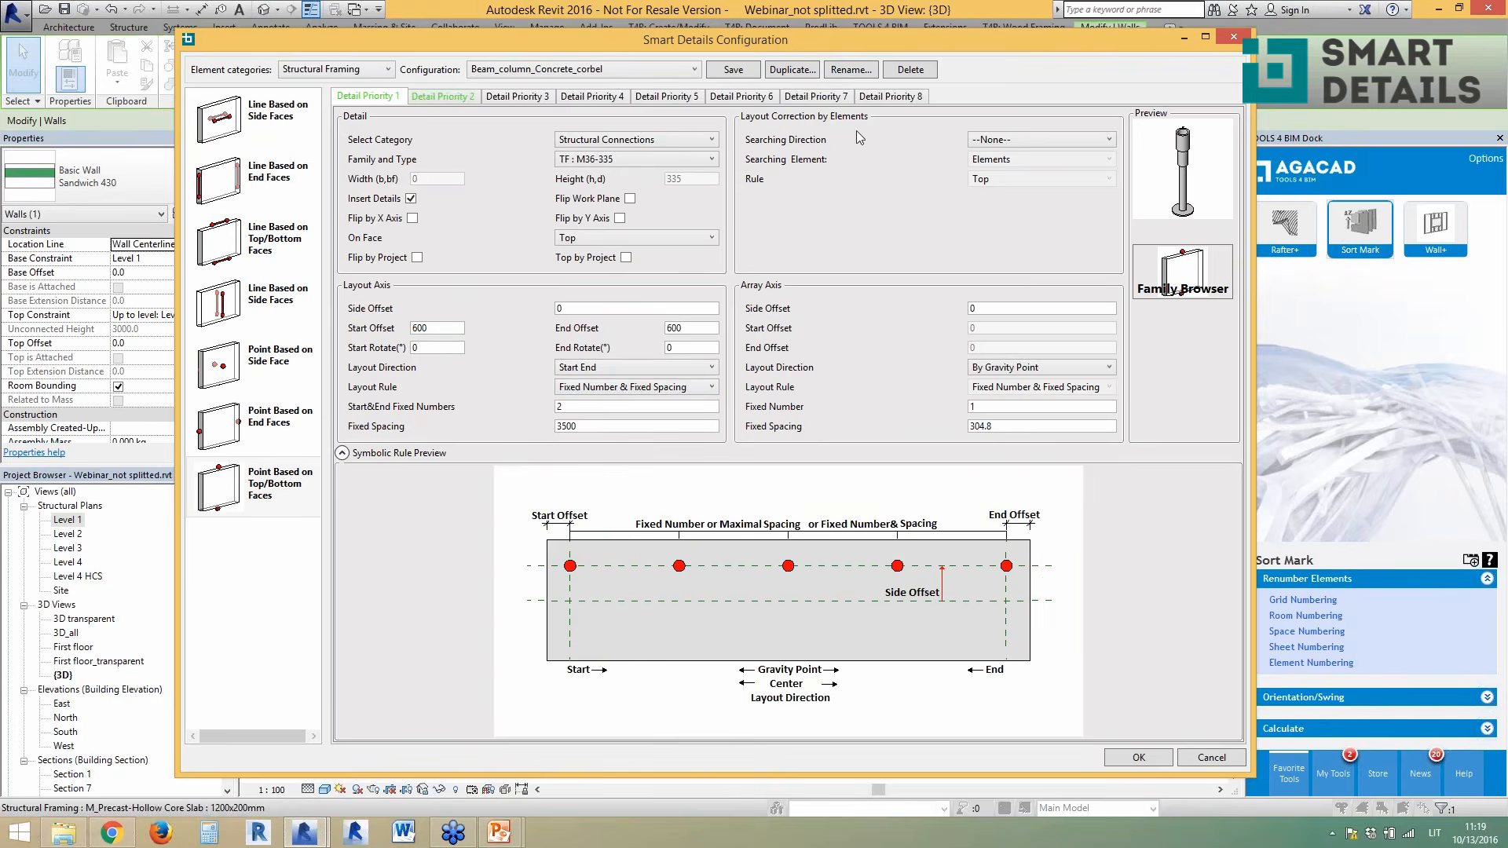
- Set the searching direction to Vertical and the searching element to Faces, intersection family None
left_click(997, 142)
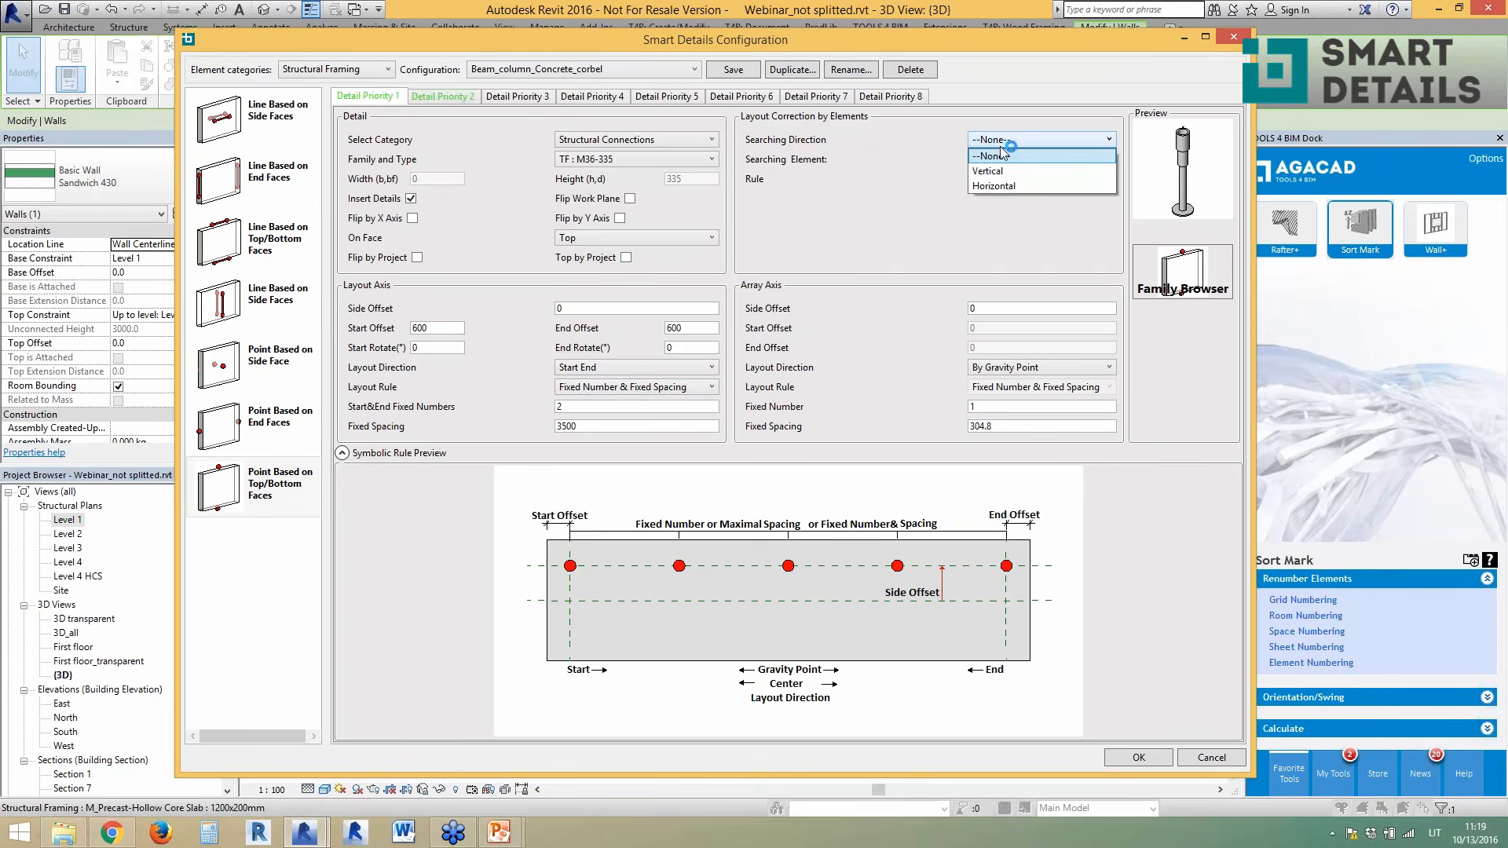
left_click(991, 170)
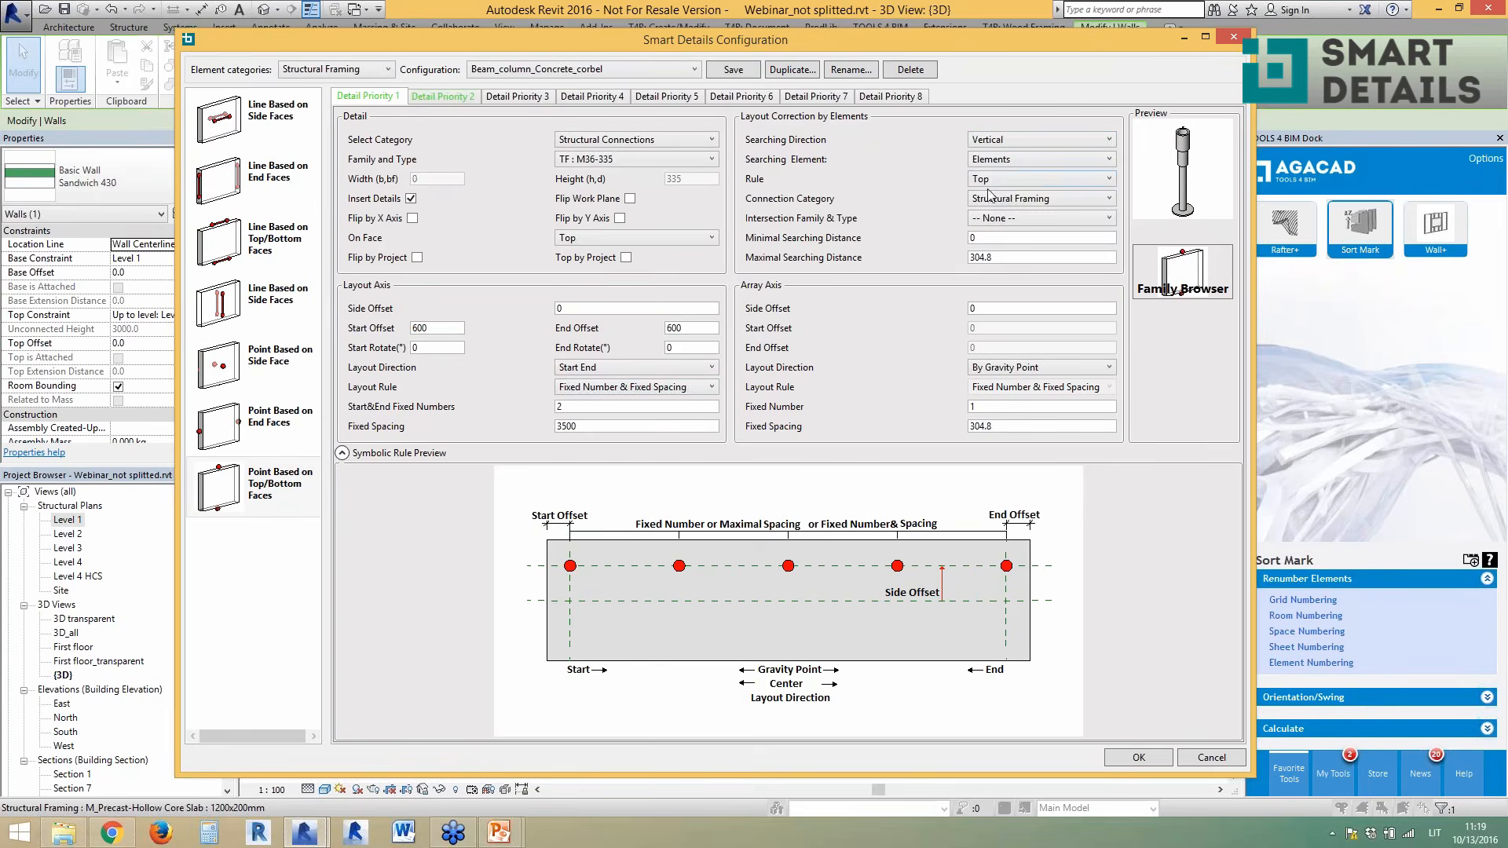
left_click(994, 161)
left_click(989, 175)
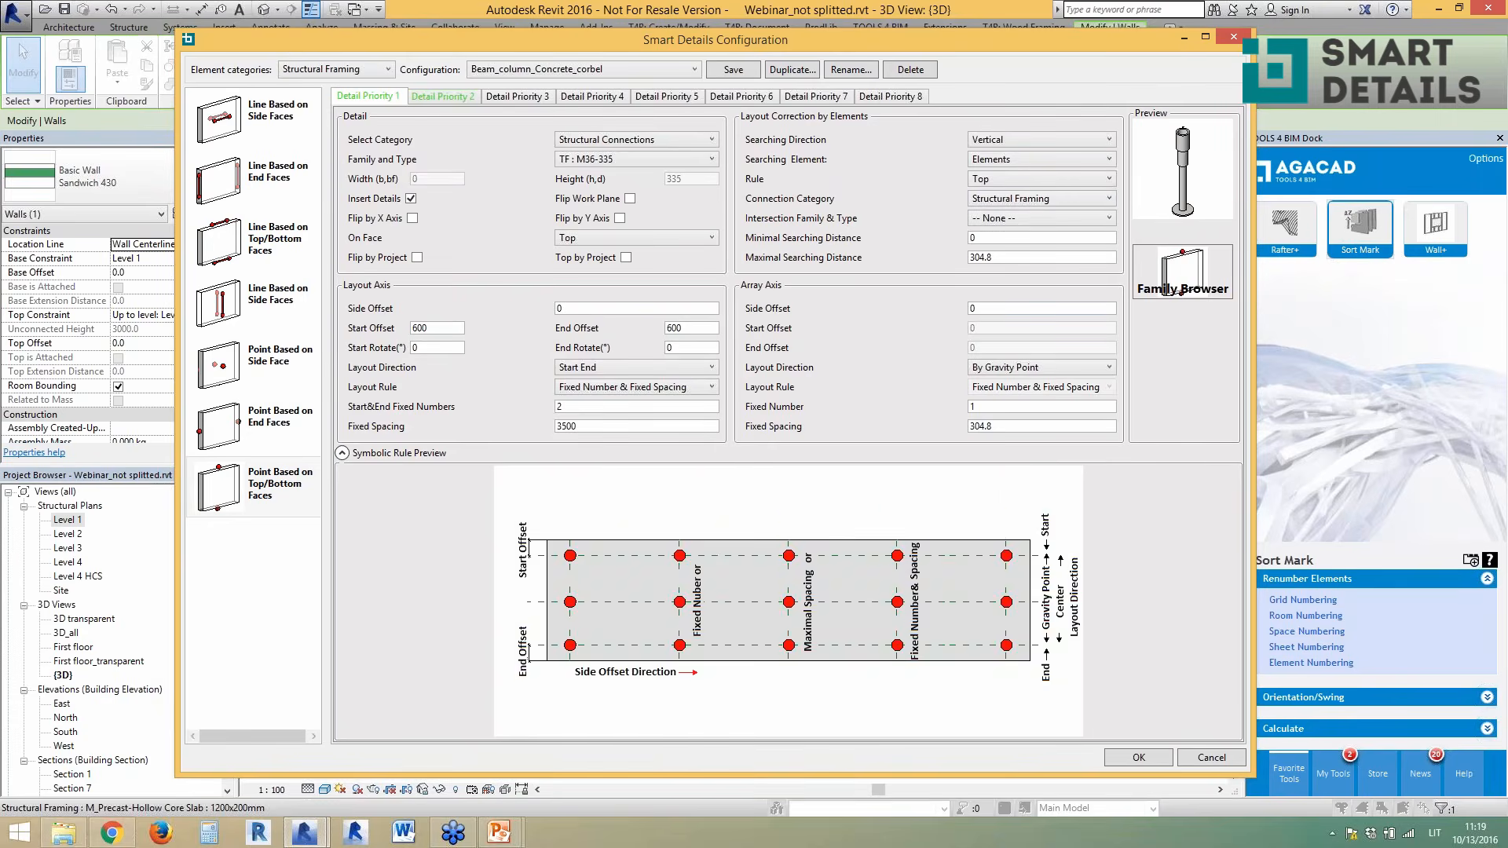
left_click(1054, 218)
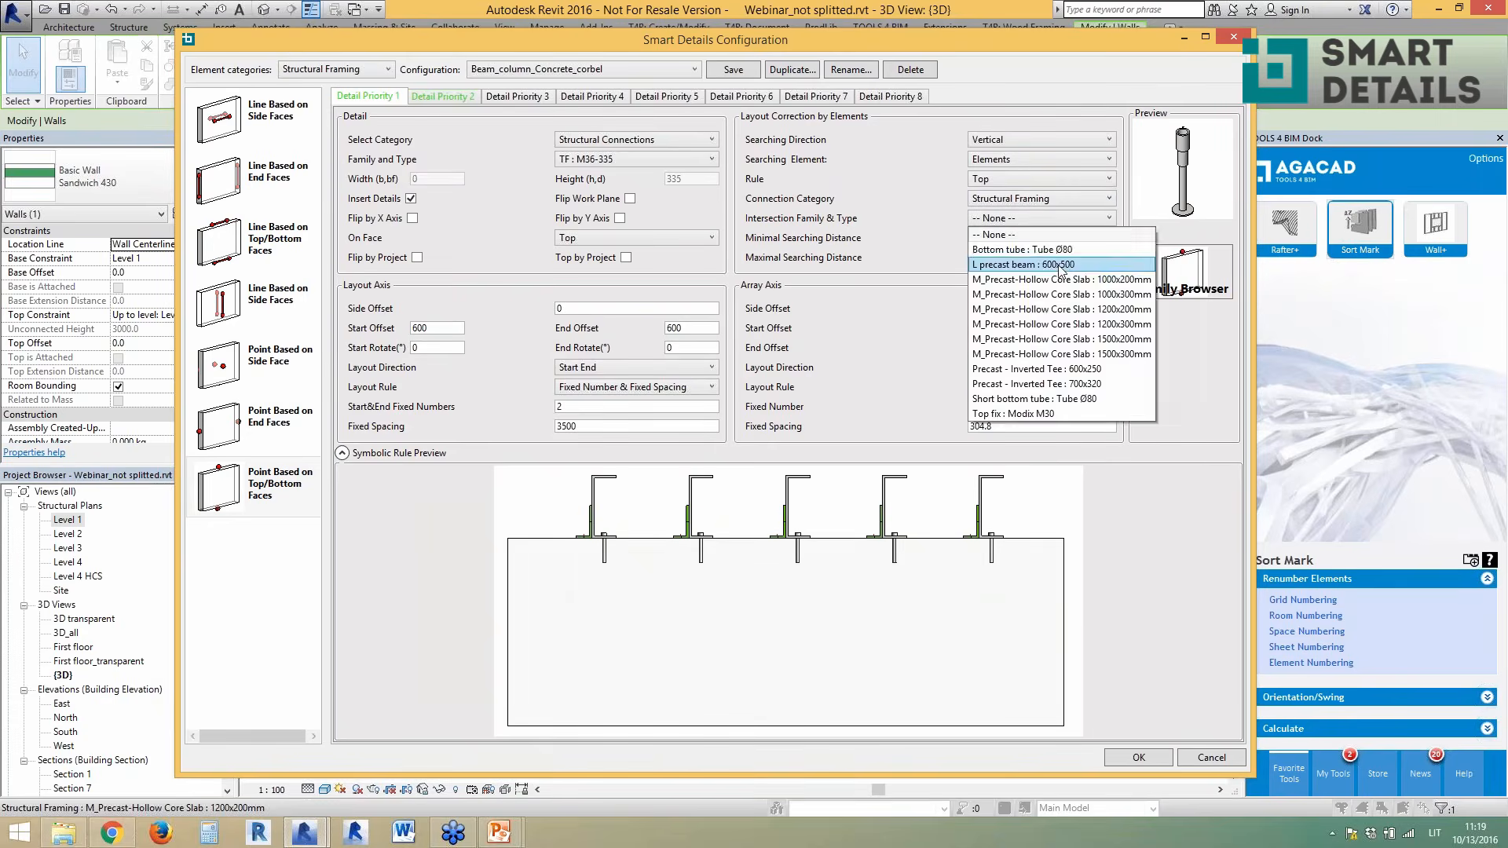
left_click(922, 205)
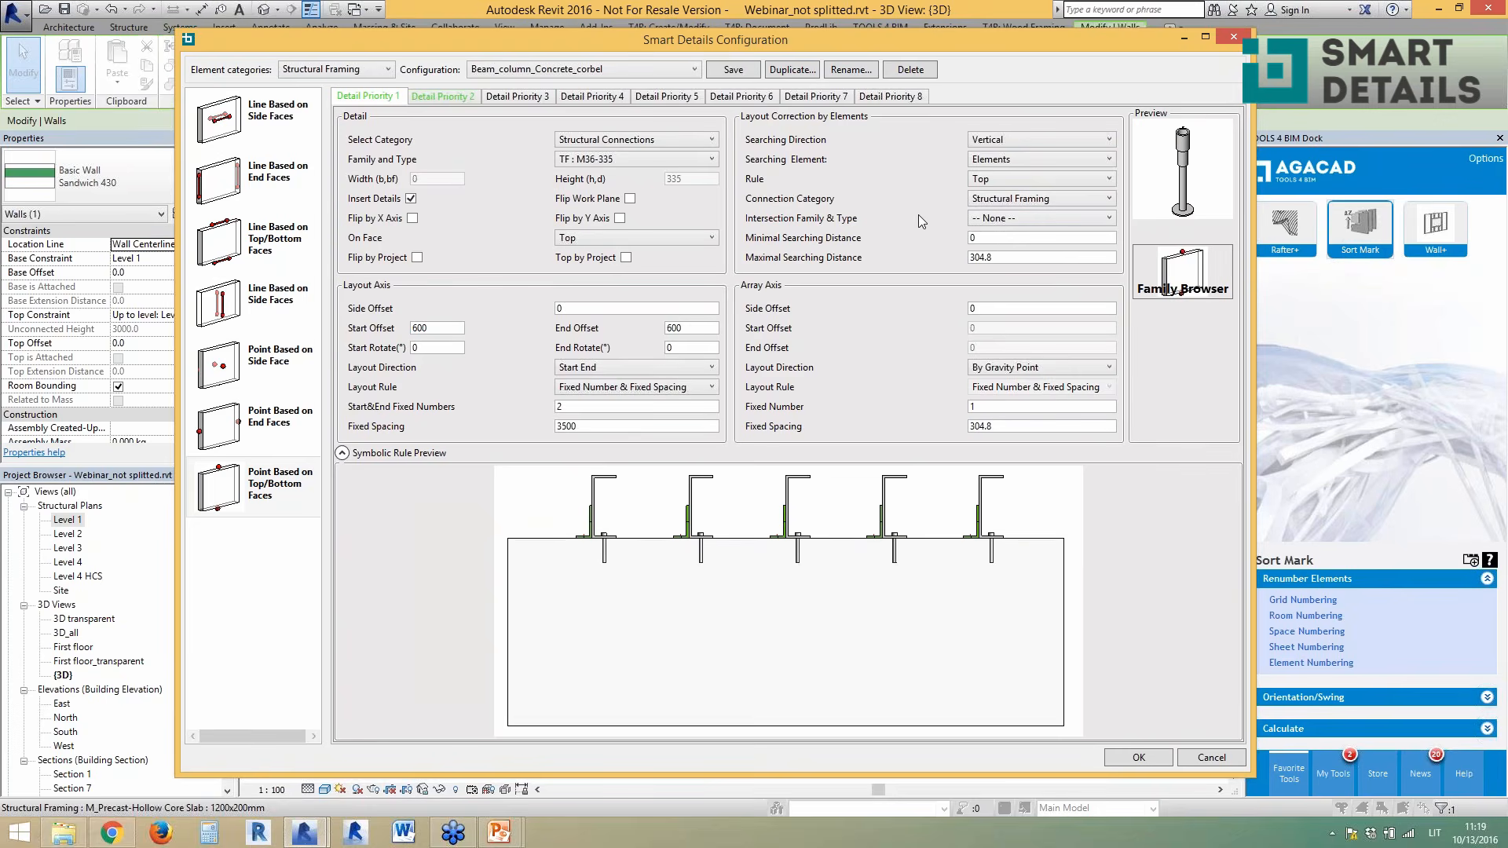
left_click(991, 161)
left_click(991, 191)
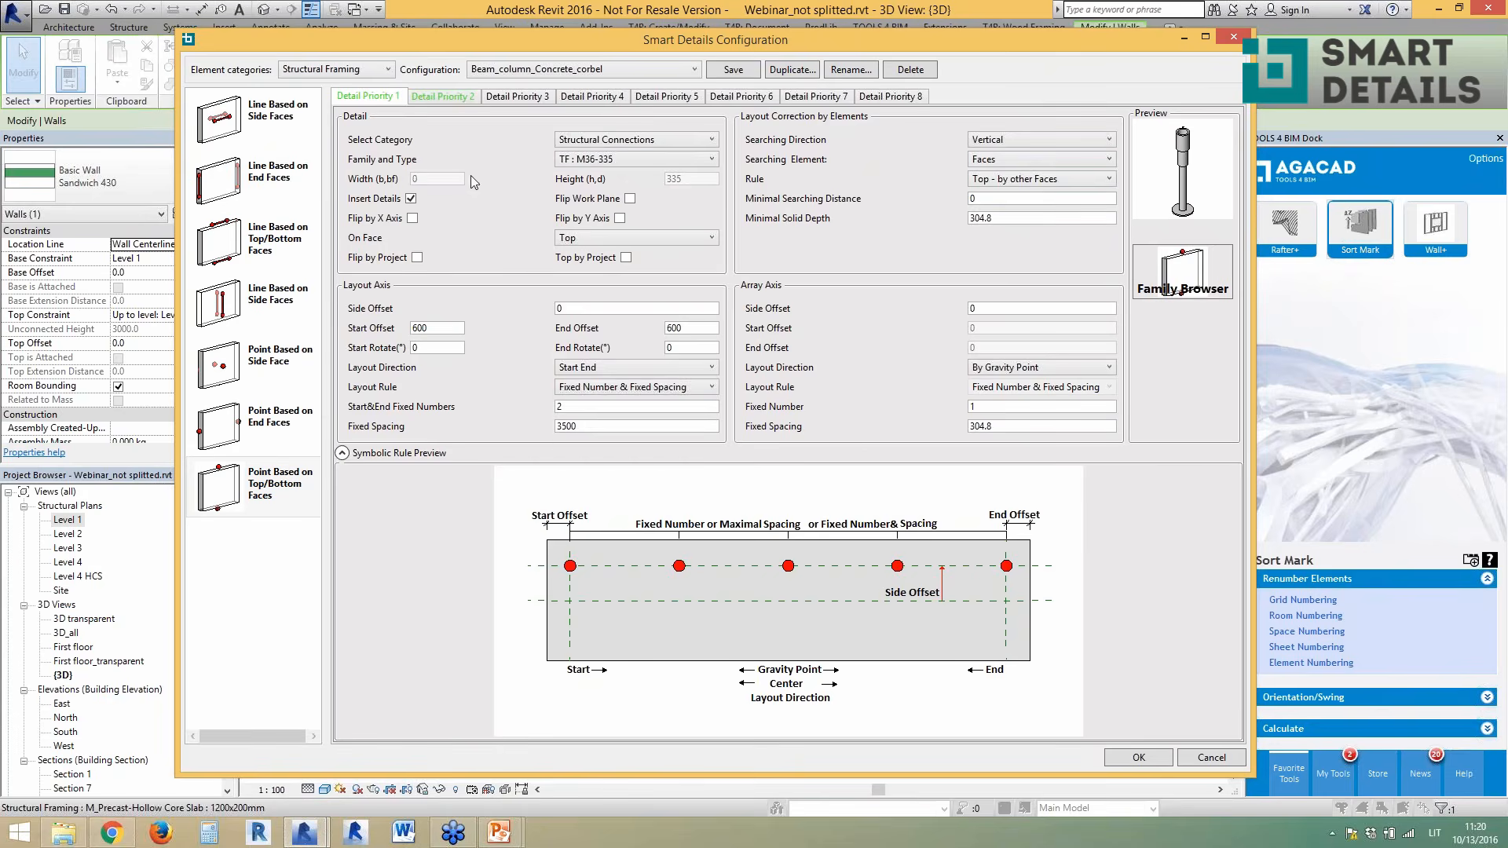
- Review the insert family list and keep the TF : M36-335 type
left_click(629, 159)
left_click_drag(751, 392, 751, 199)
left_click(865, 206)
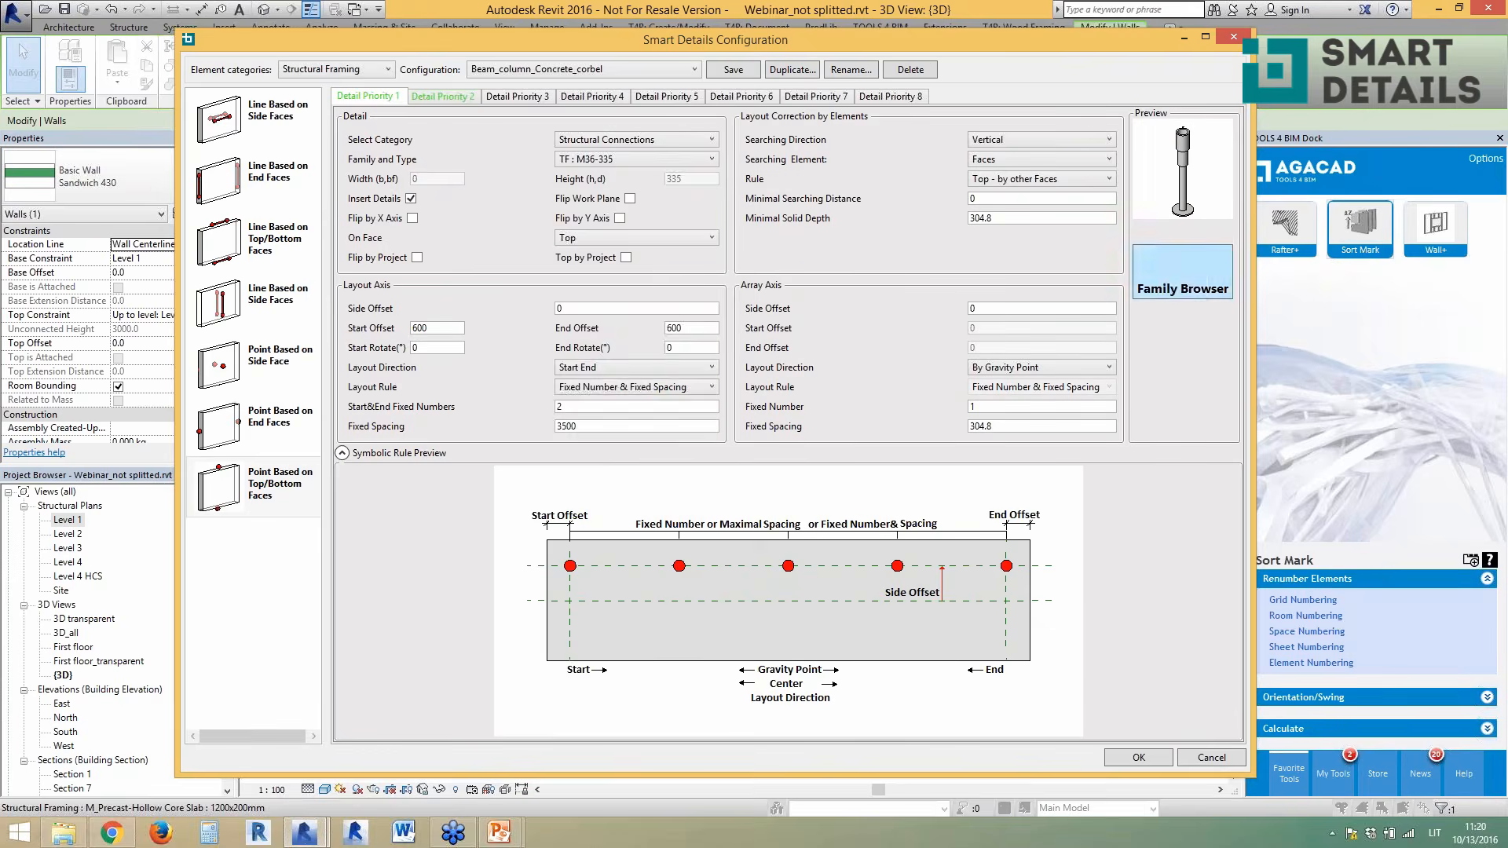
- Browse the Structural Connections families, preview Bolt: 25, and close the browser without choosing
left_click(1179, 283)
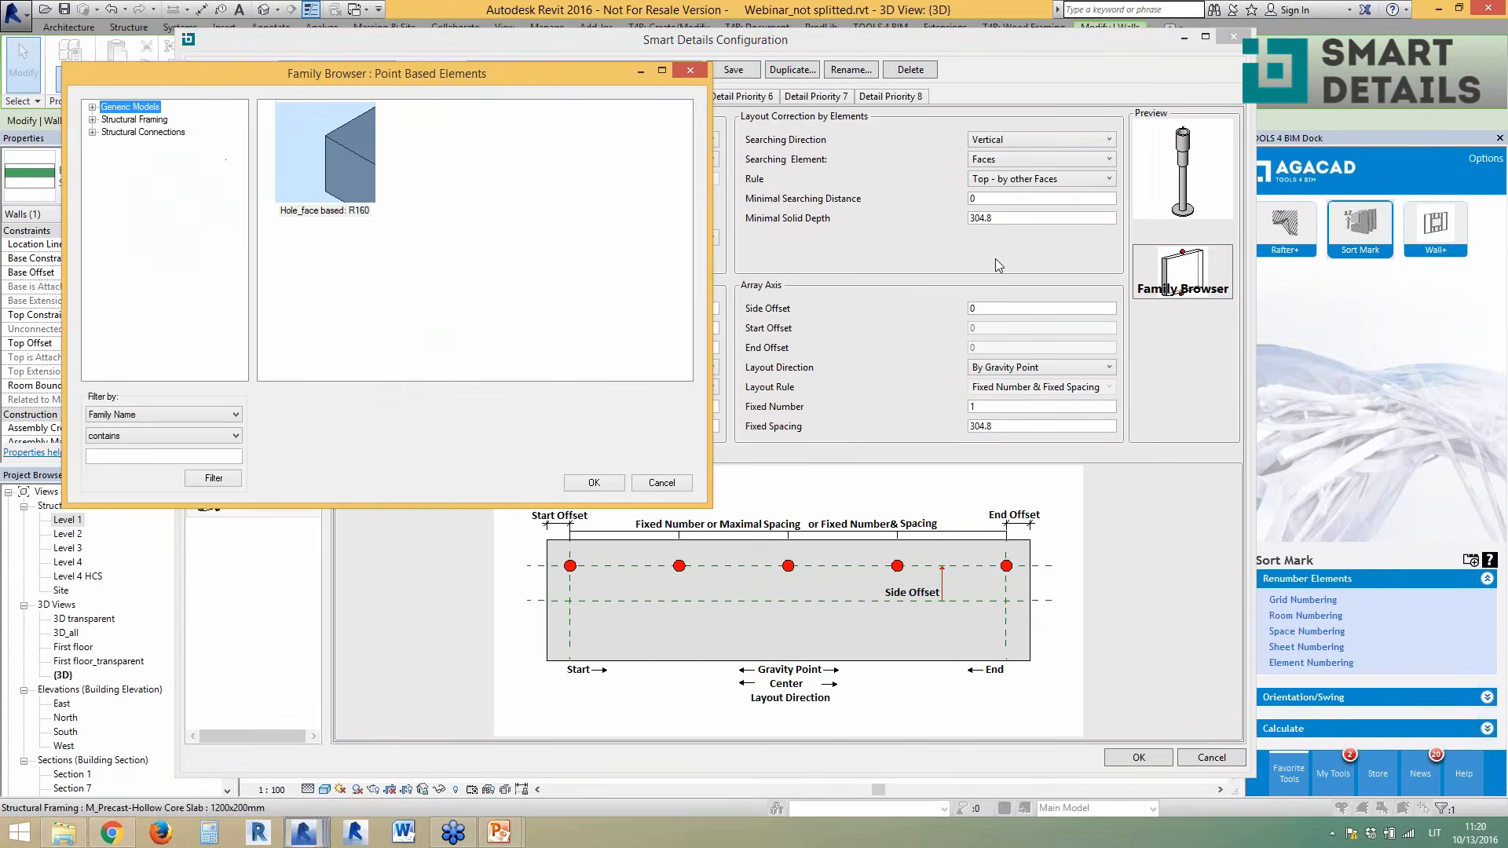
left_click(181, 132)
left_click(460, 183)
scroll(481, 253, "down", 8)
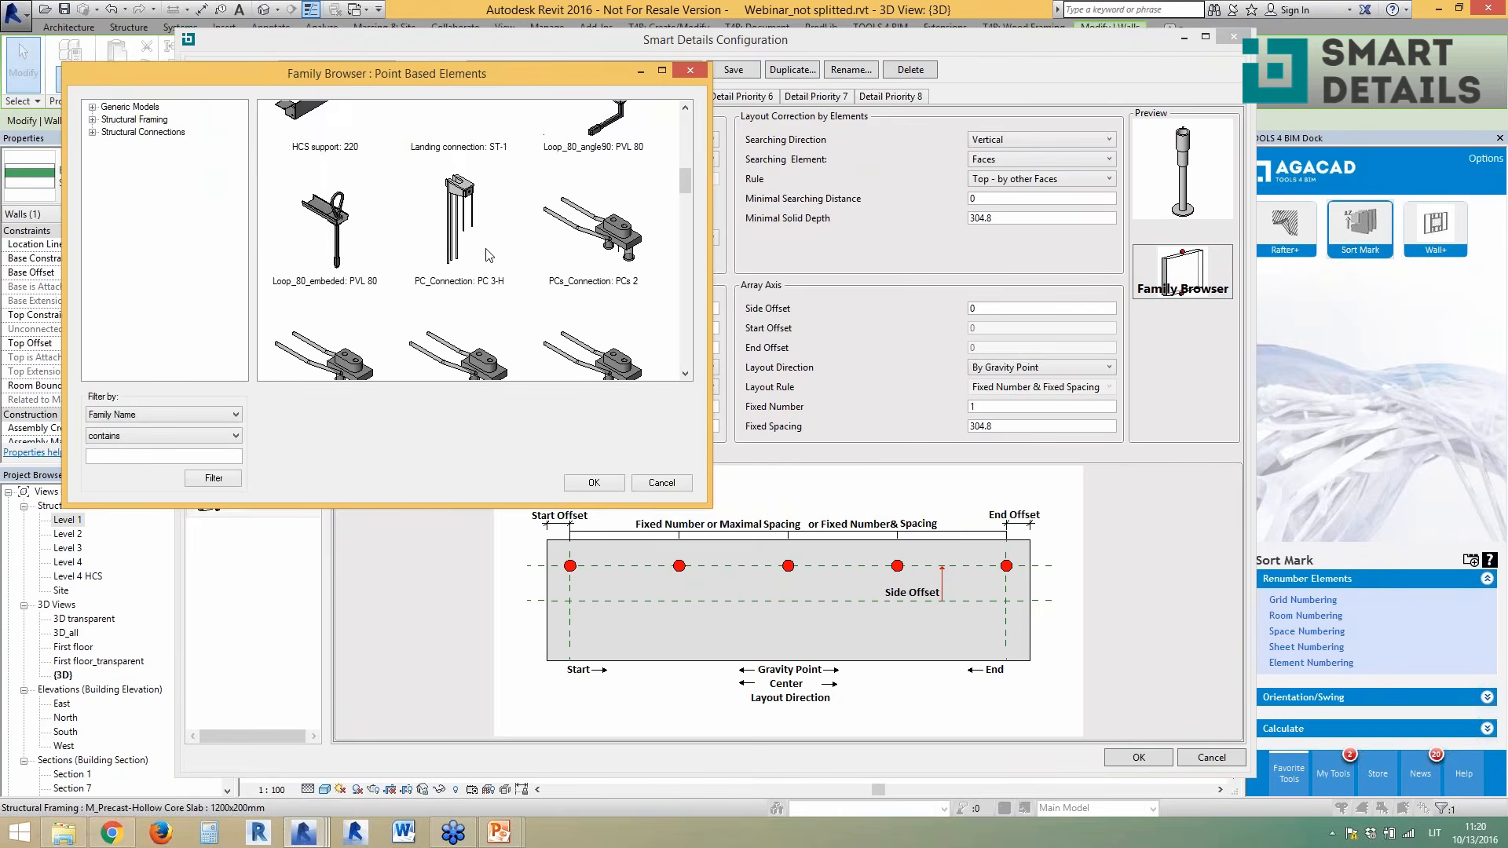
left_click(688, 70)
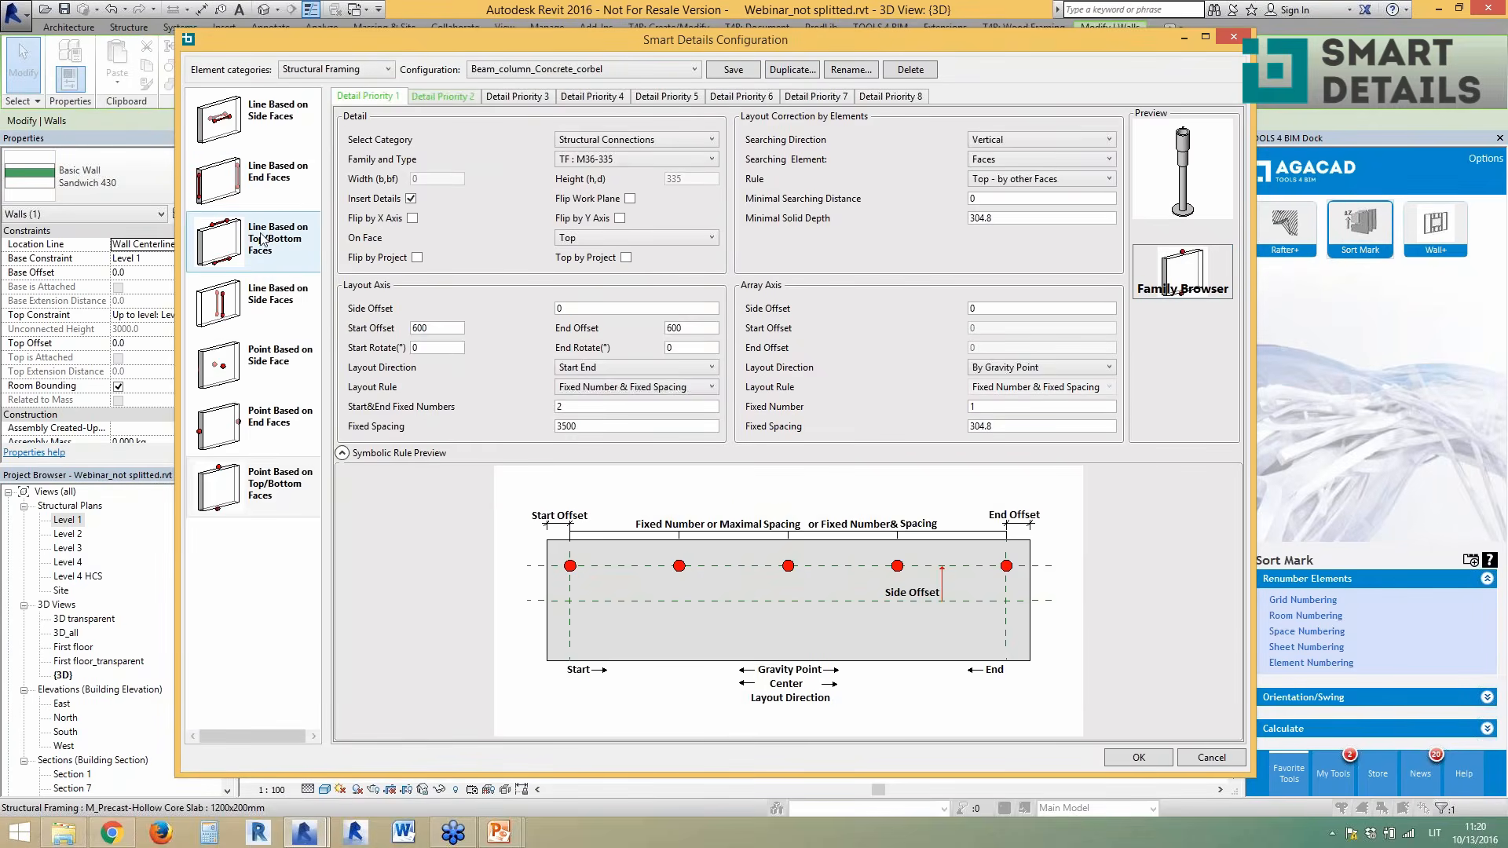
- Review the line and point rule settings, then close the Smart Details Configuration dialog
left_click(271, 177)
left_click(285, 238)
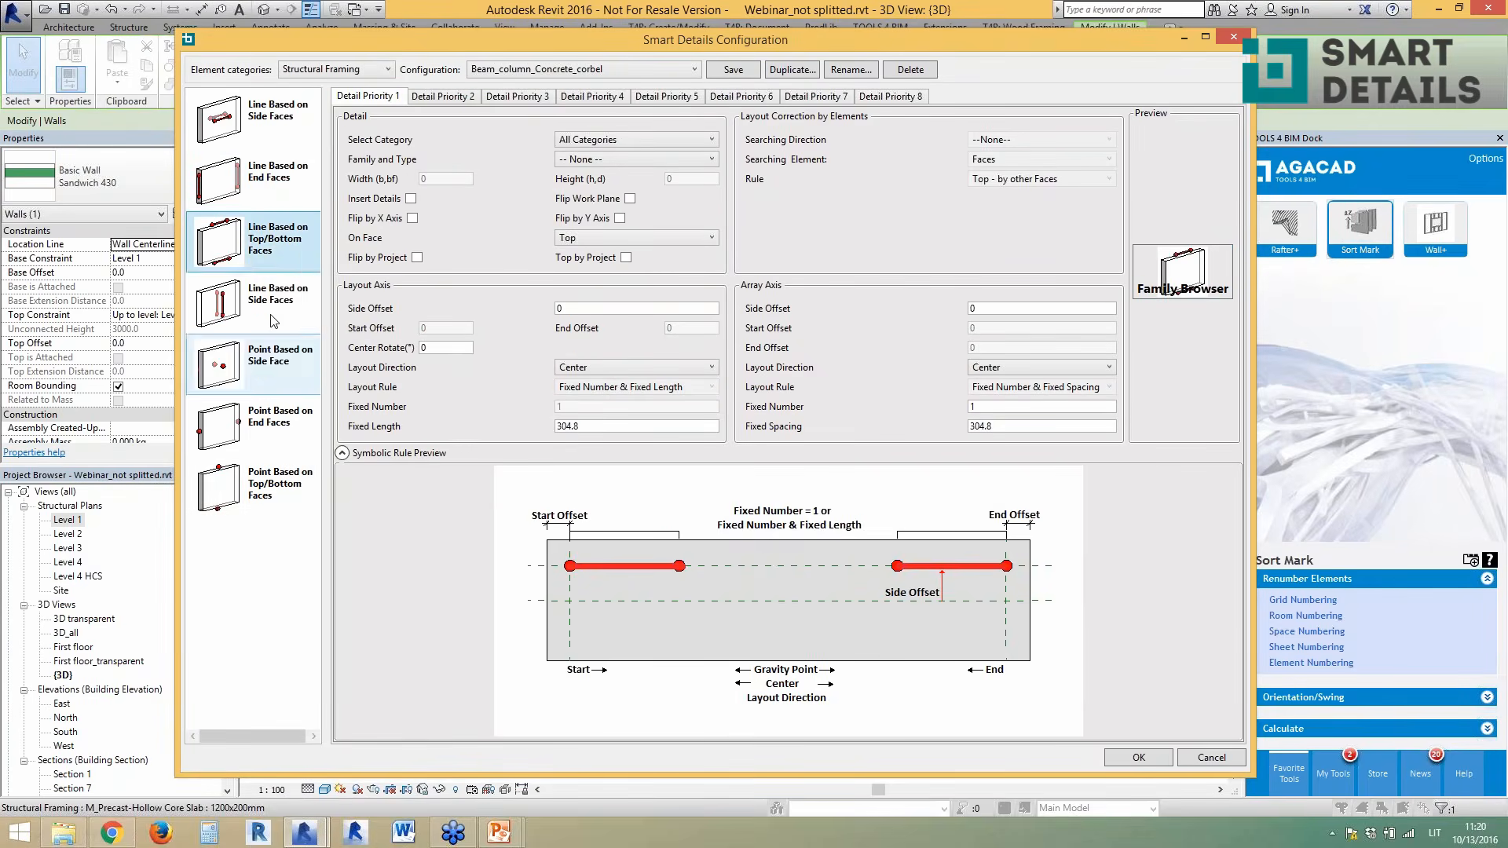
left_click(271, 313)
left_click(275, 368)
left_click(281, 421)
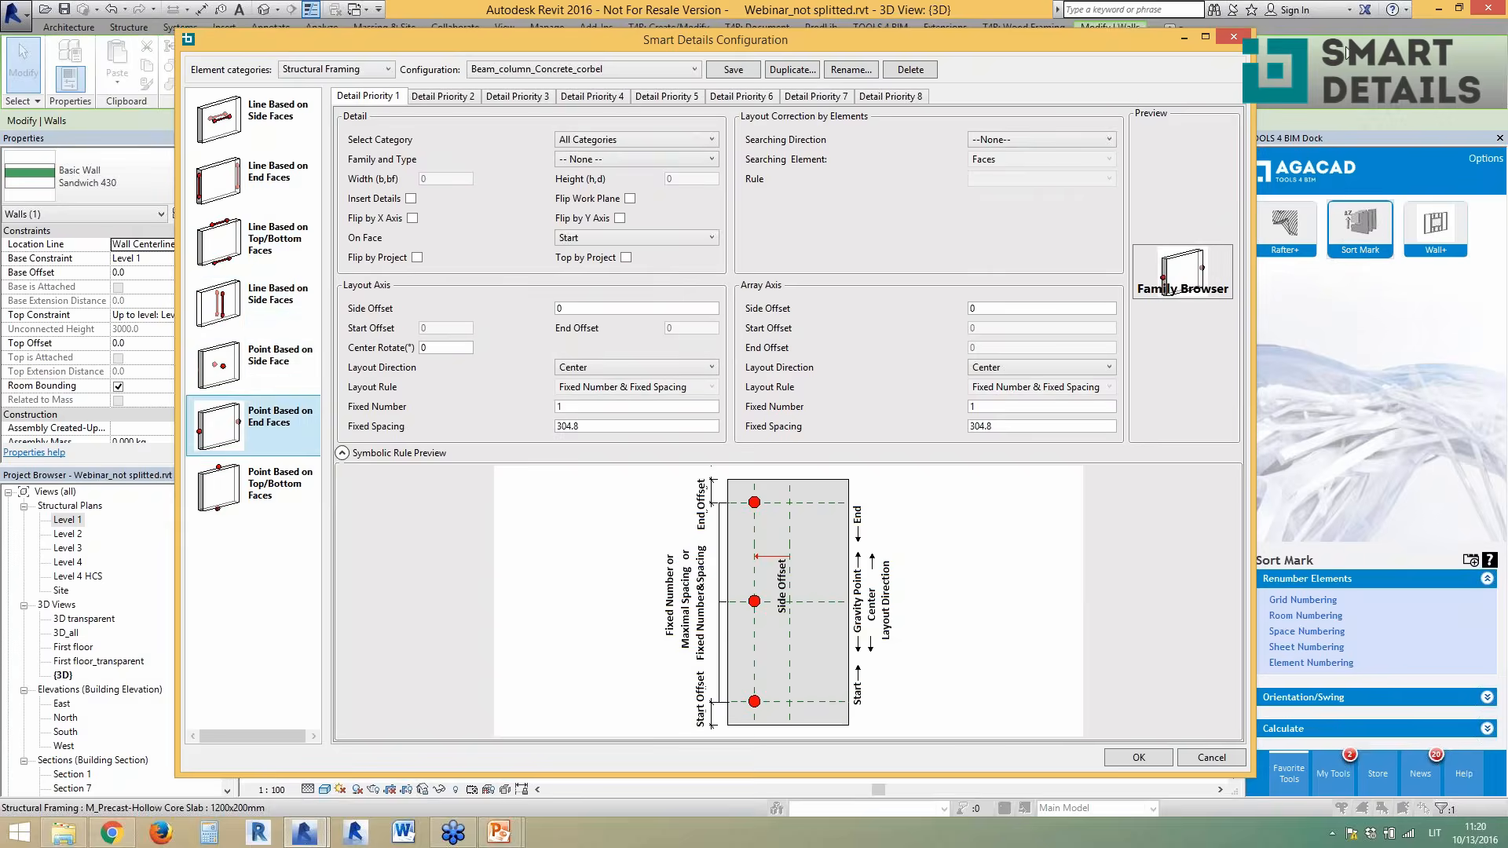
left_click(1233, 37)
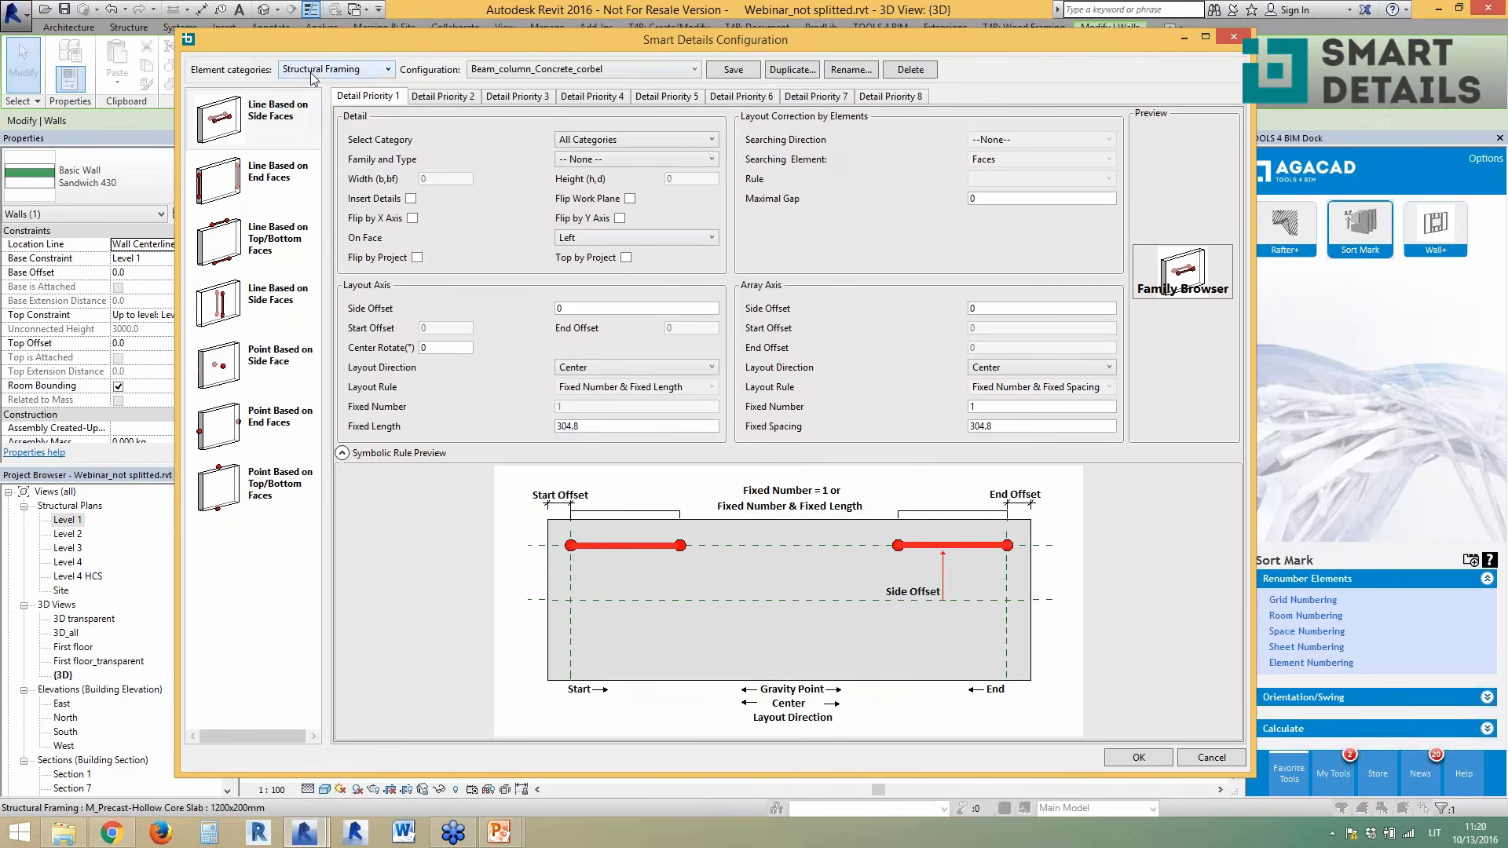
left_click(313, 72)
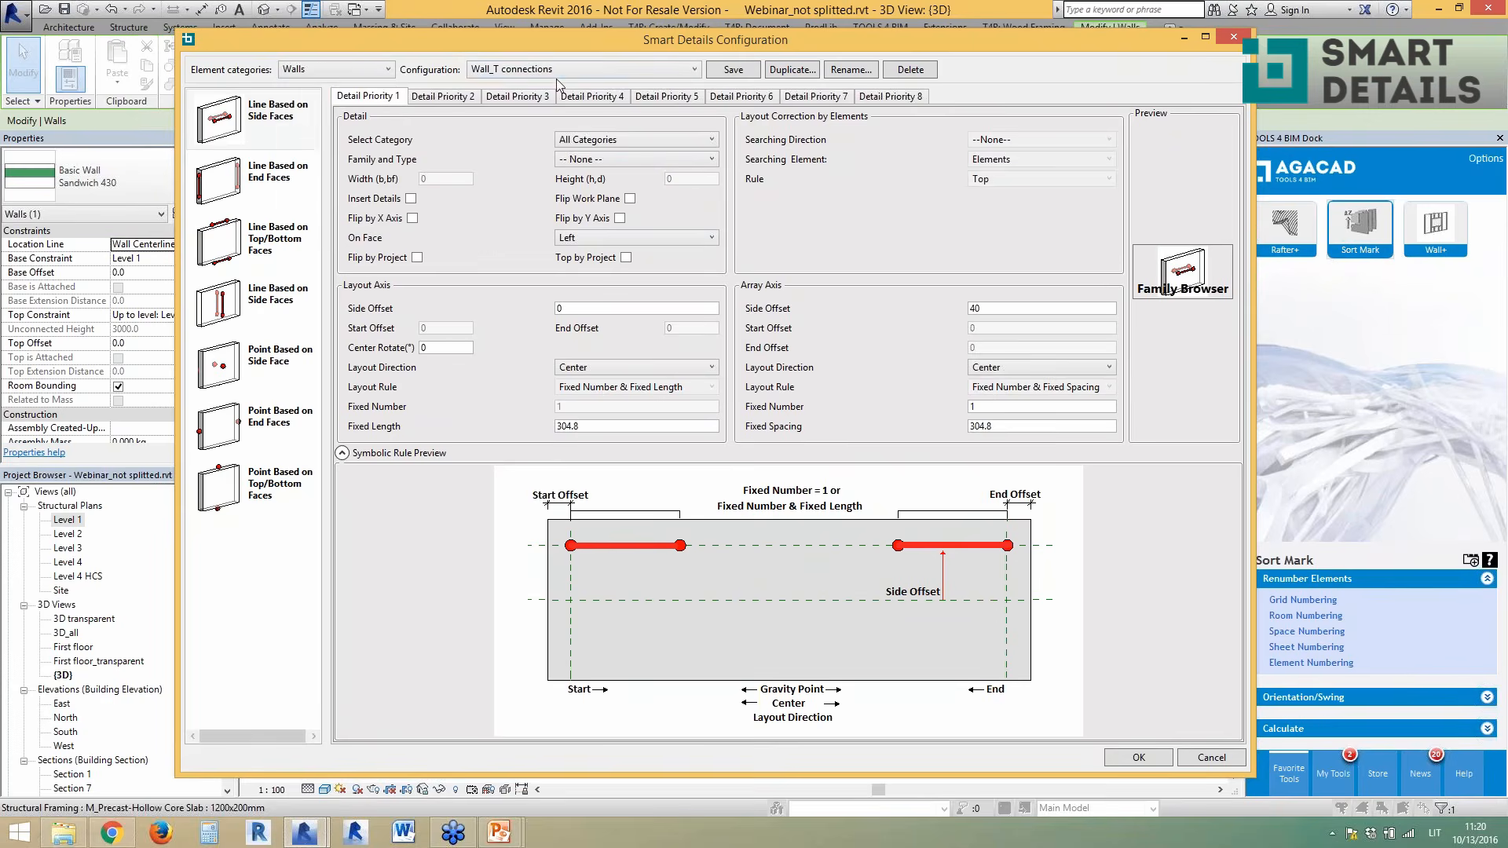
left_click(247, 368)
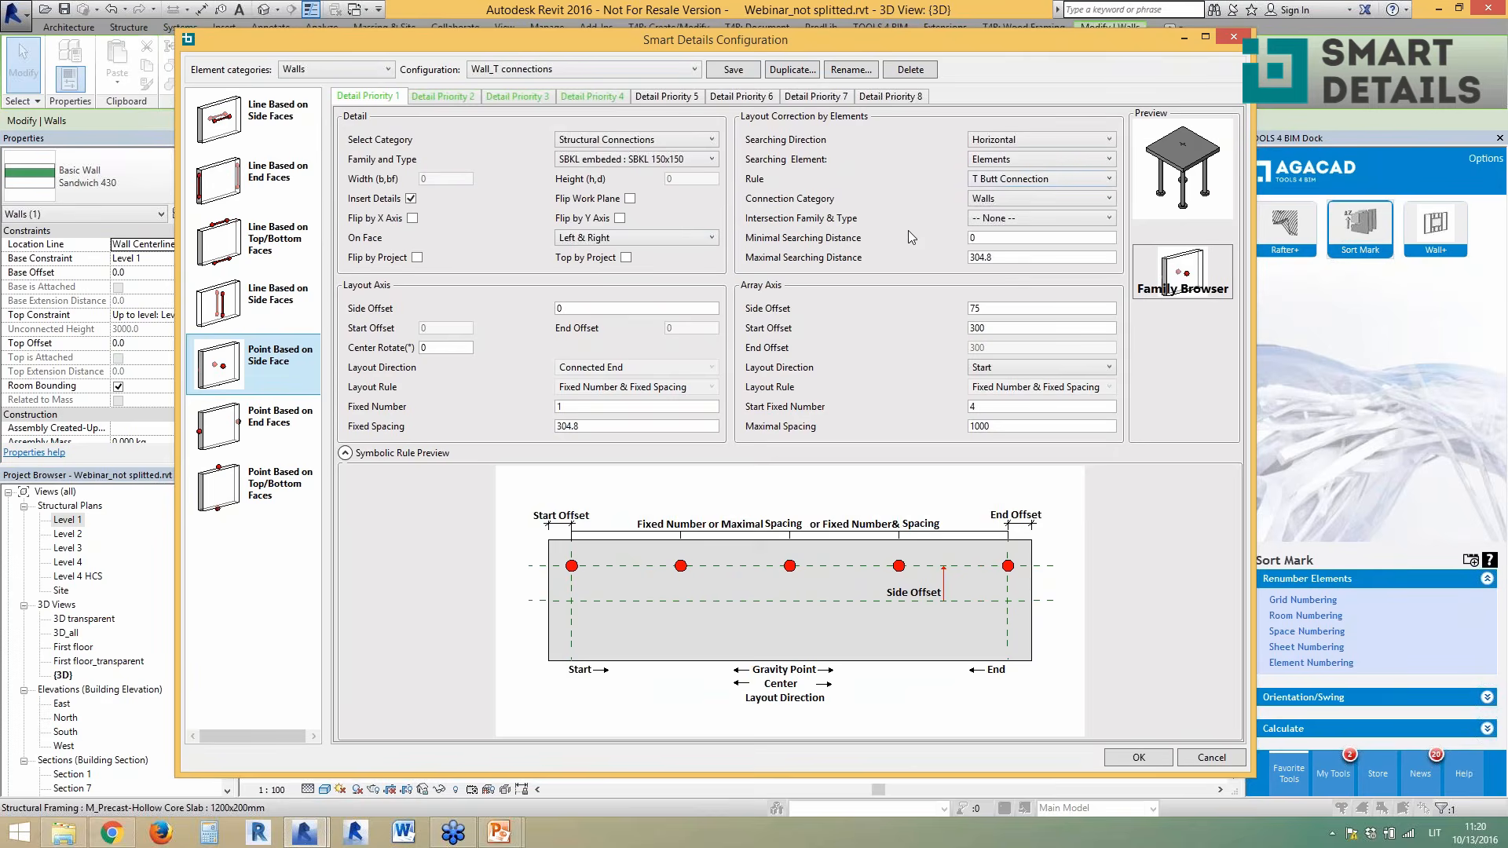
left_click(1043, 182)
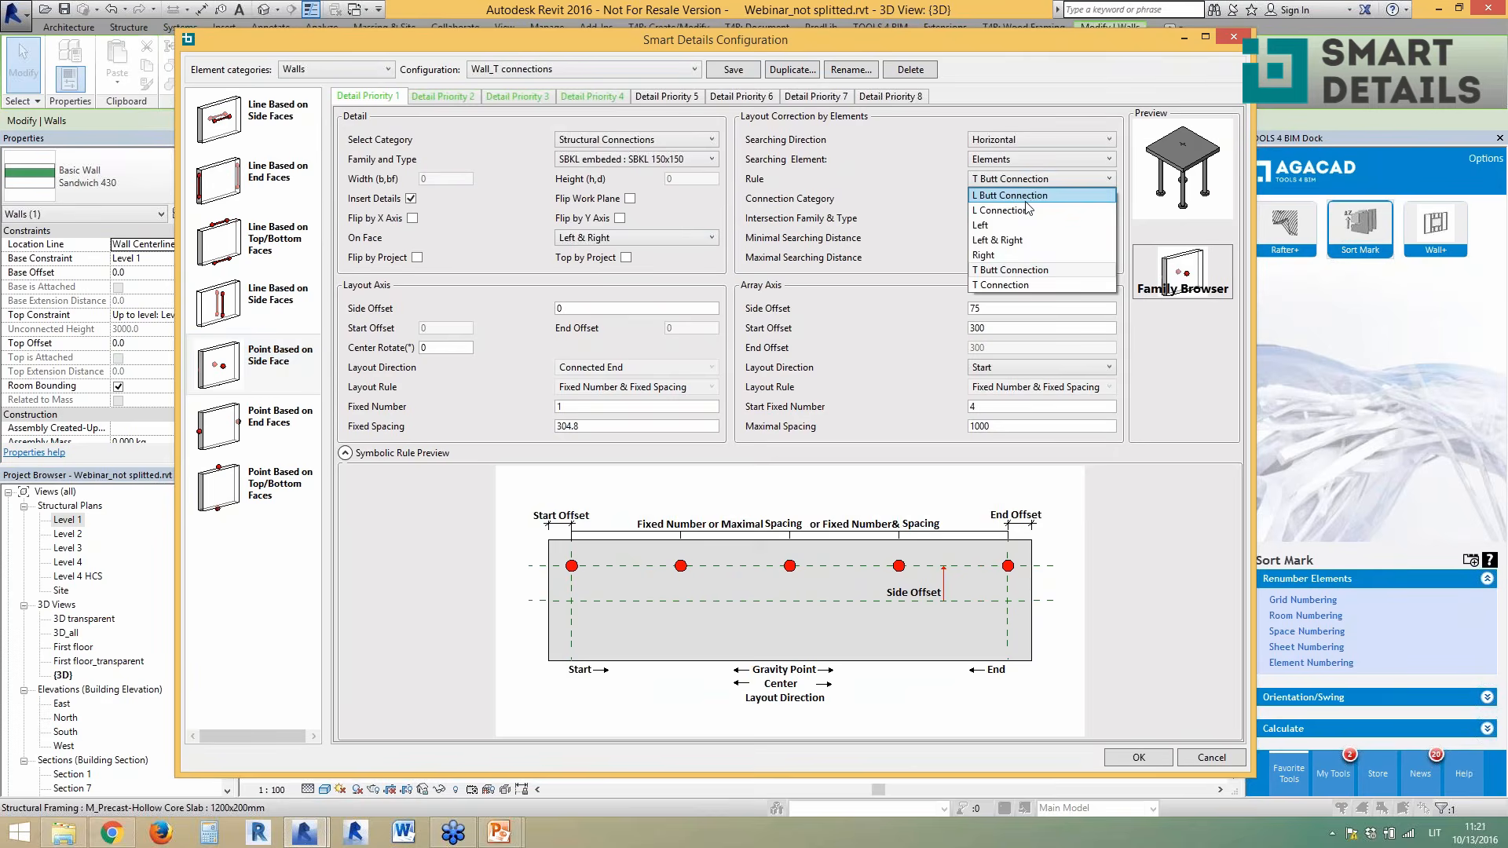
left_click(920, 187)
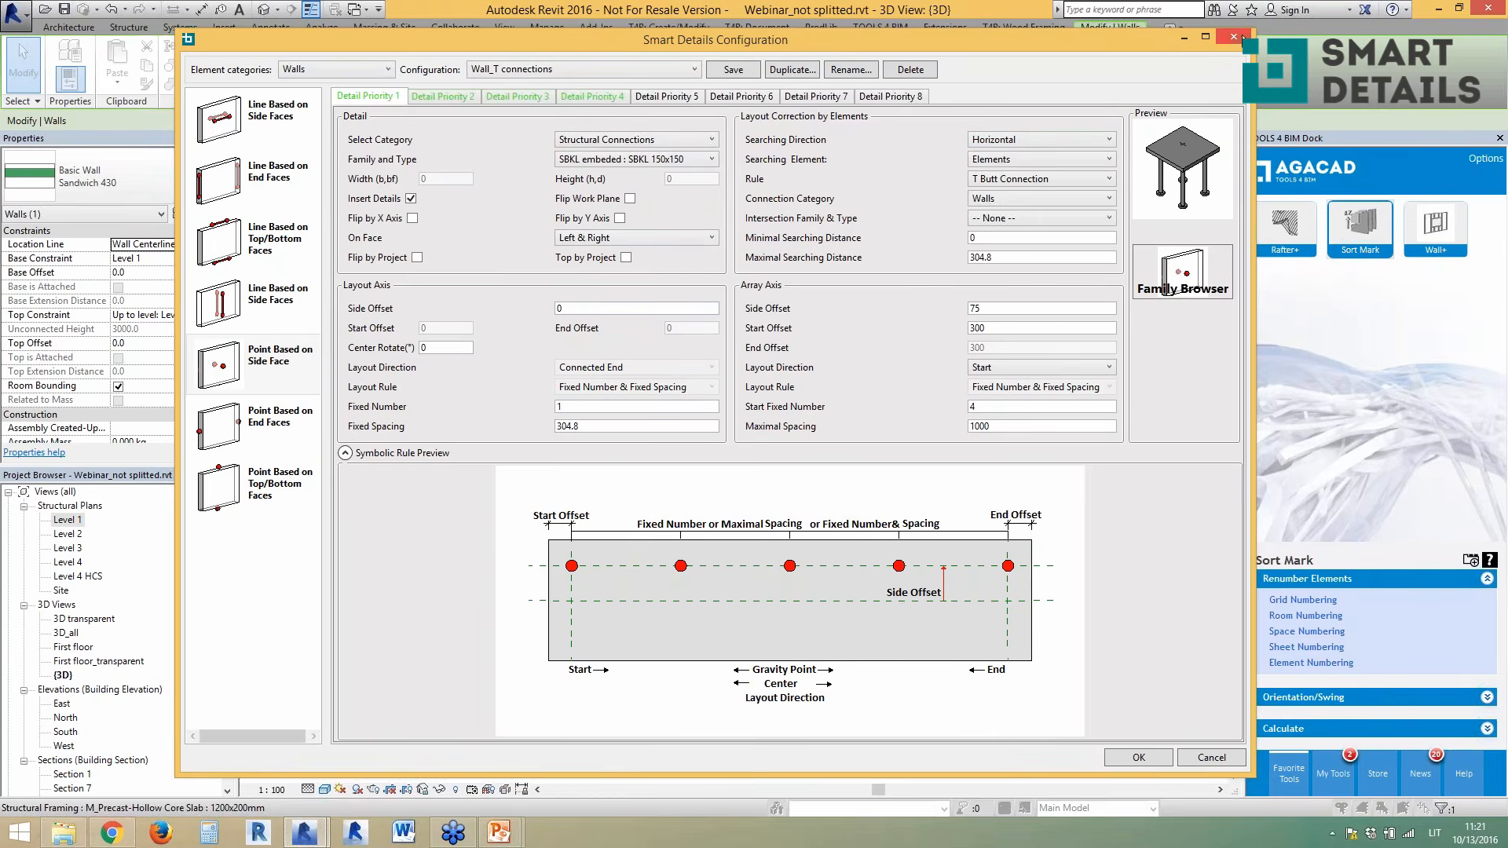
left_click(1232, 38)
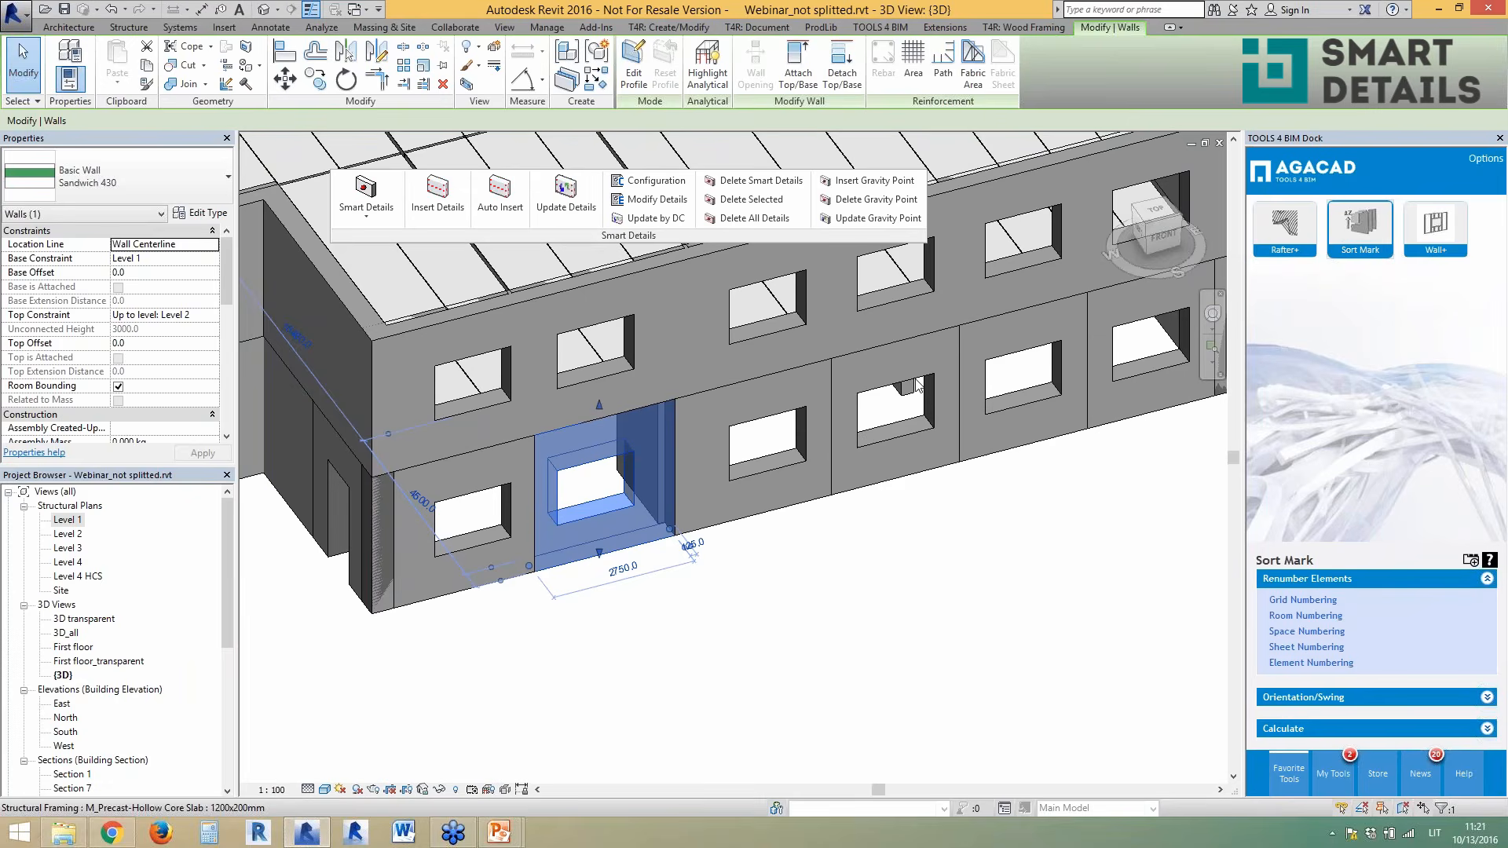
- Select the lower window panel and open Insert Details, then cancel without inserting
left_click(853, 604)
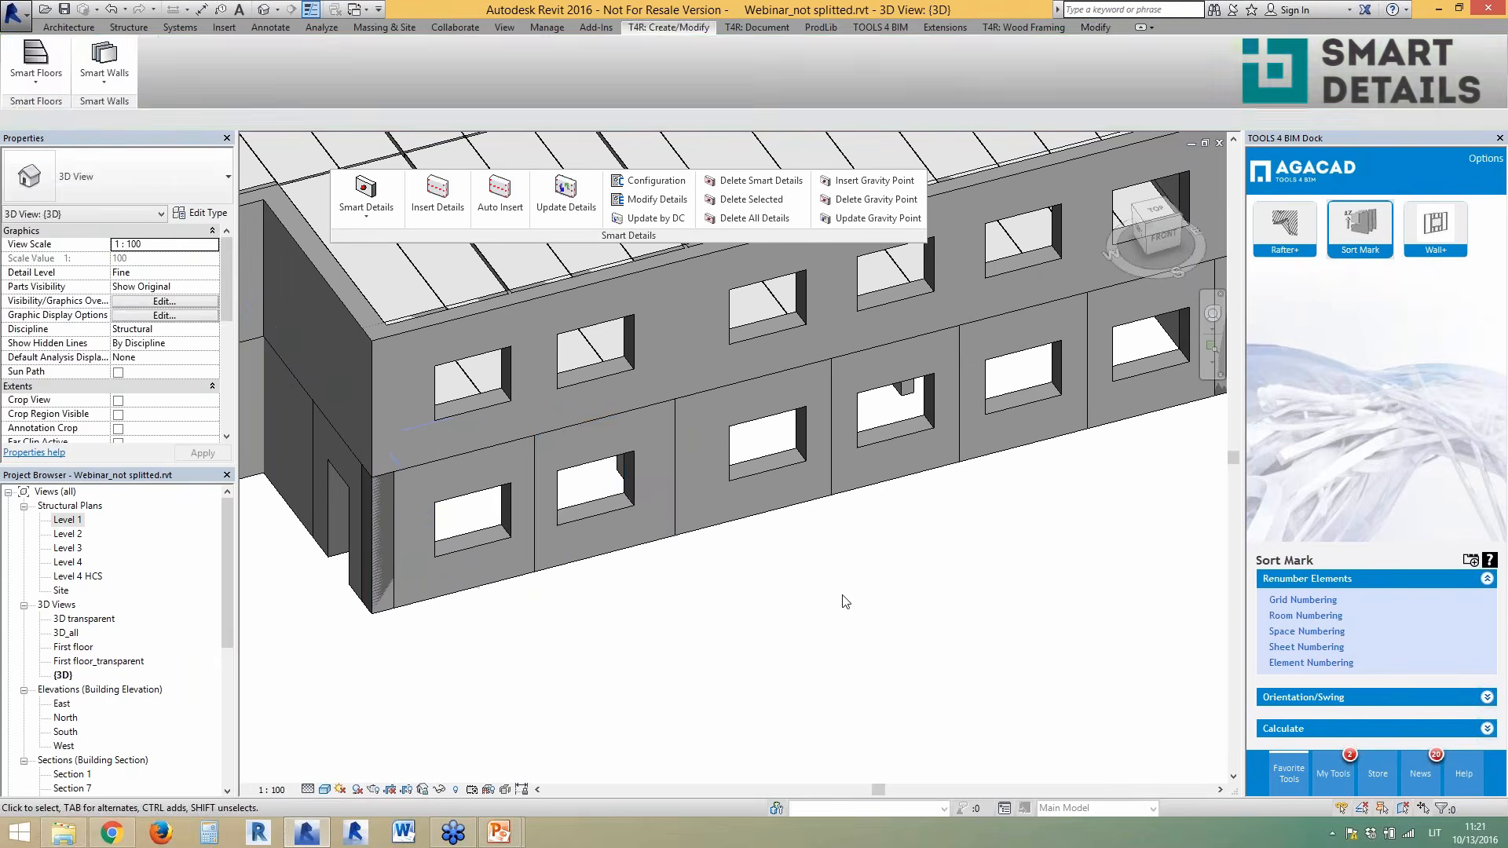
left_click(643, 562)
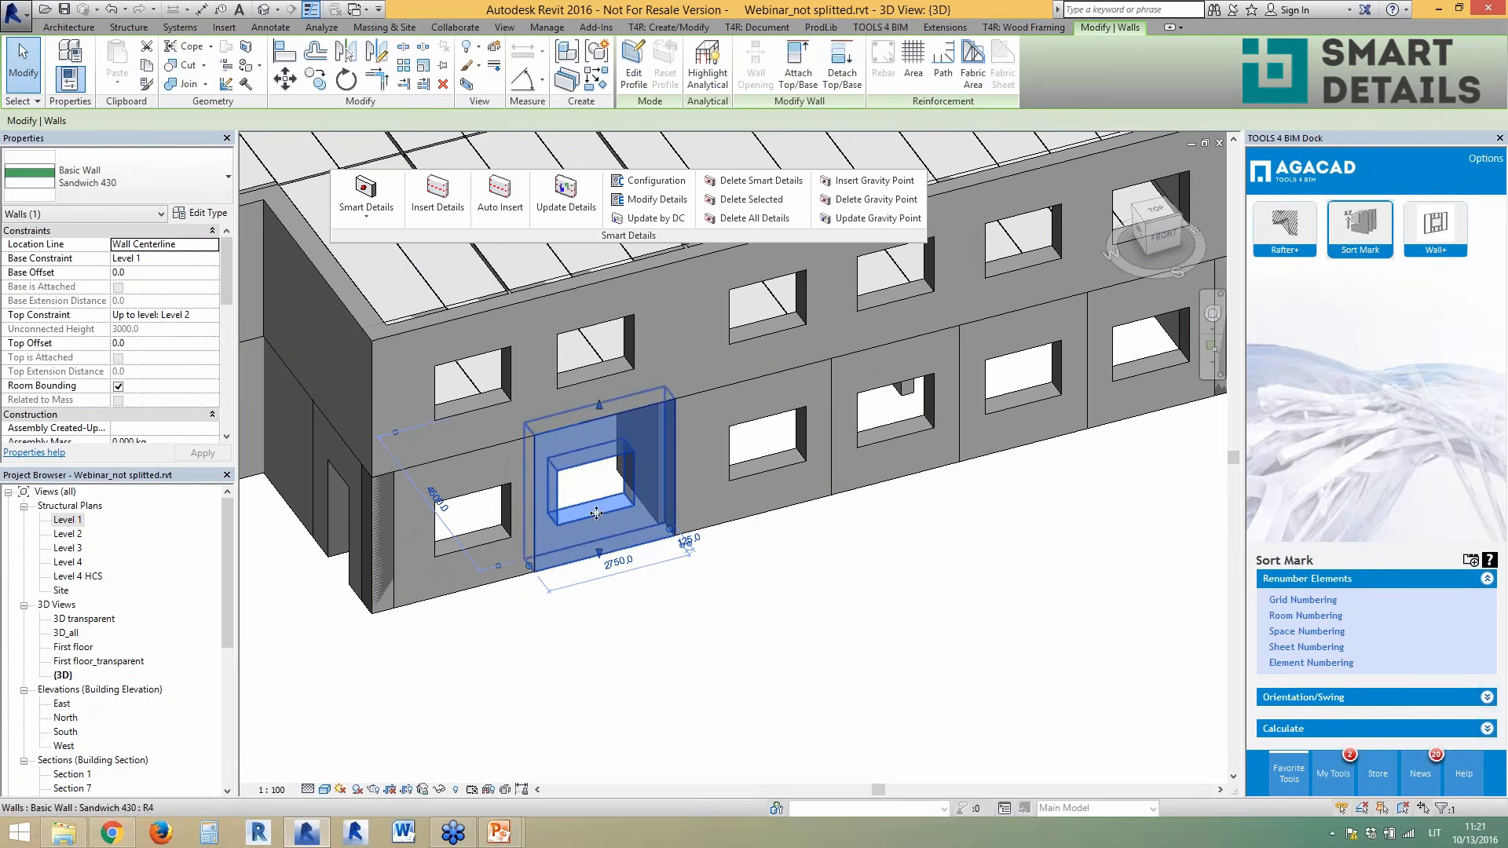
left_click(442, 214)
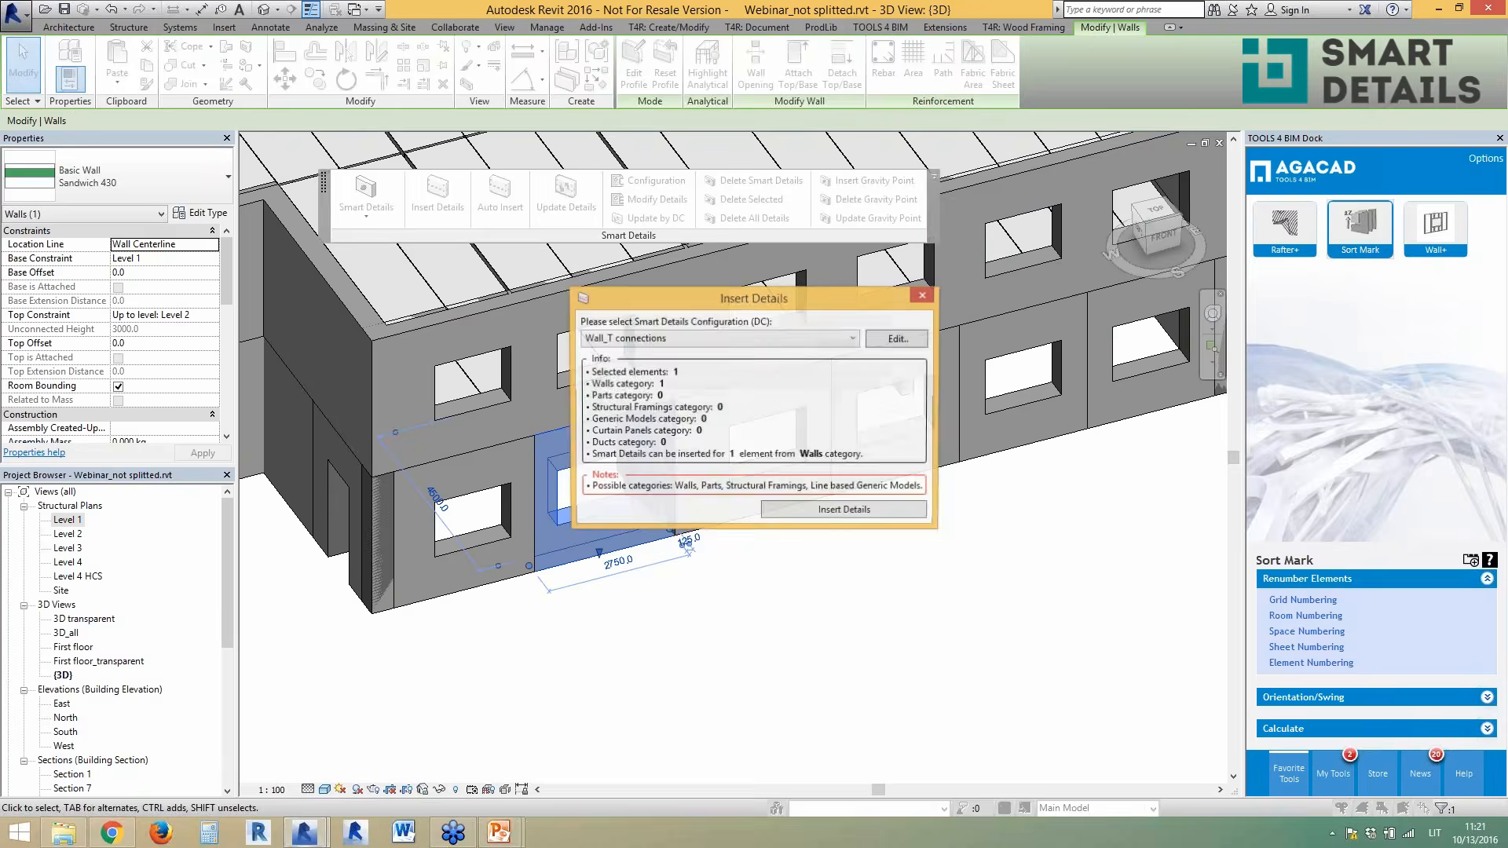
left_click(783, 340)
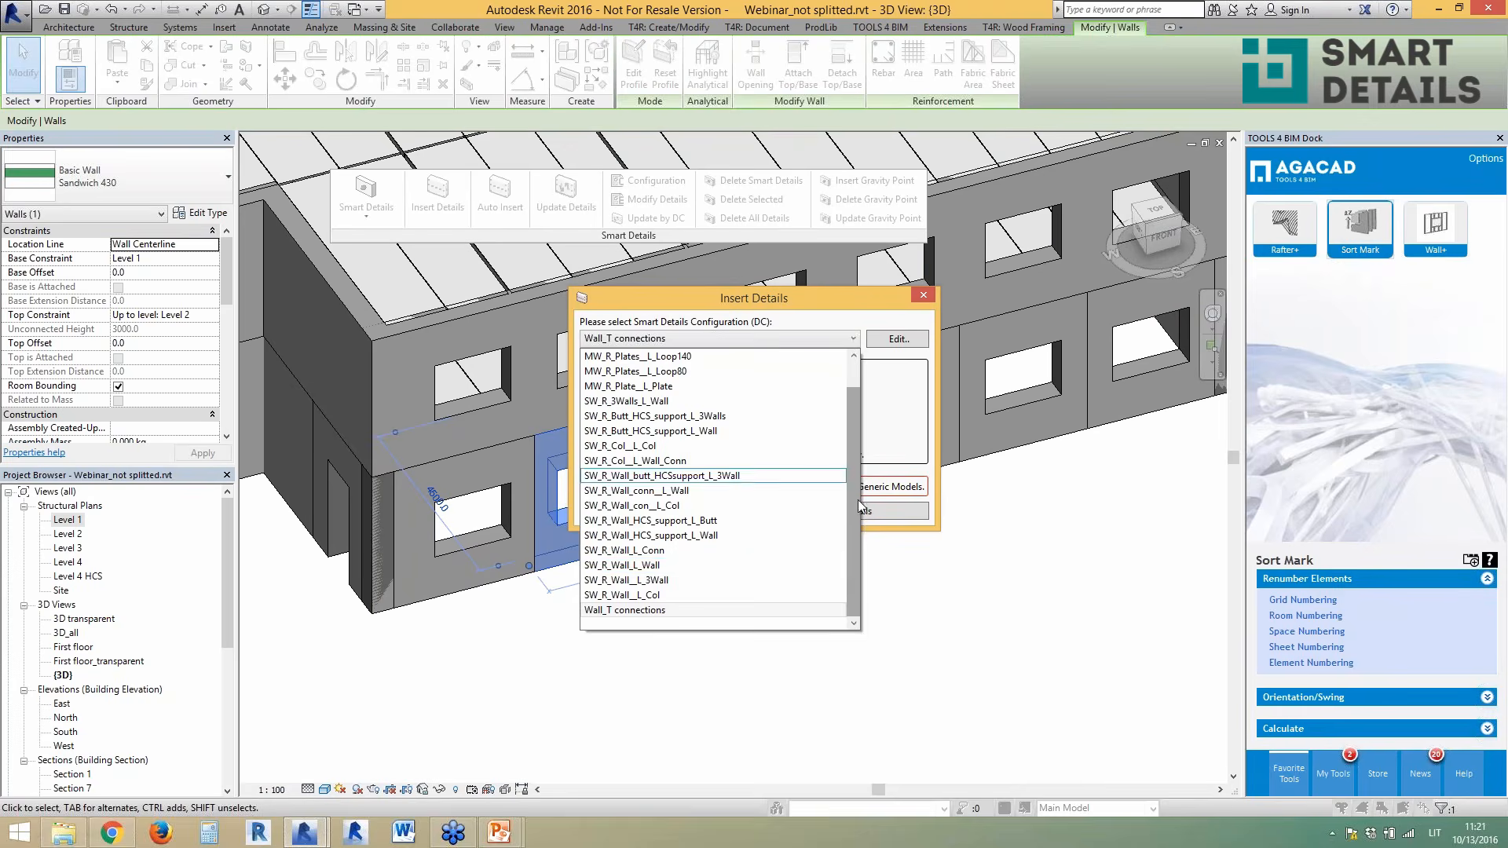
scroll(847, 479, "up", 1)
left_click(888, 404)
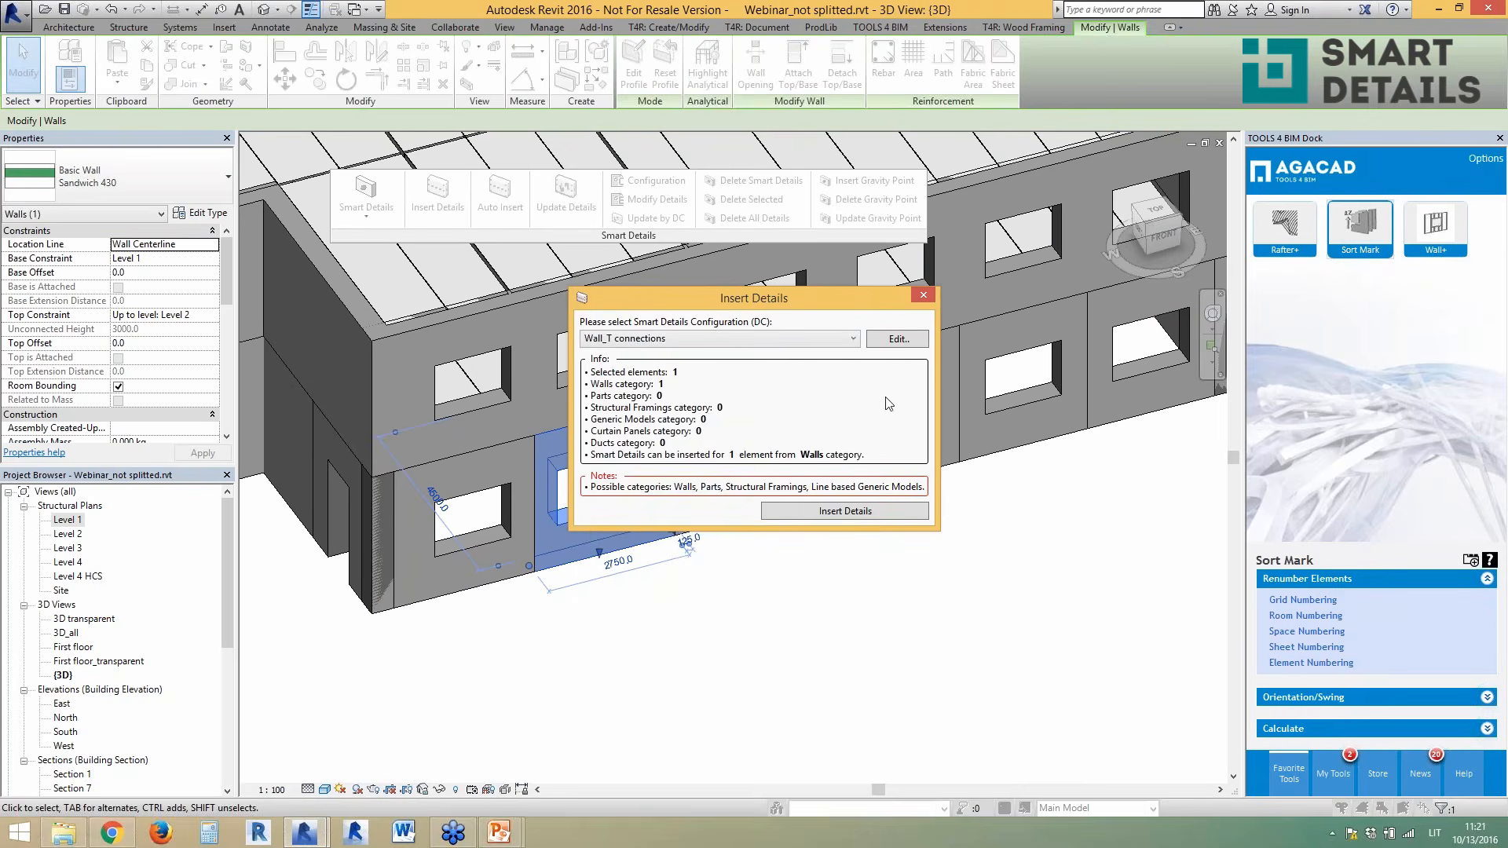
left_click(916, 294)
- Insert SW_R_Wall_HCS_support_L_Butt details into the lower-left corner wall panel
left_click(484, 613)
left_click(414, 539)
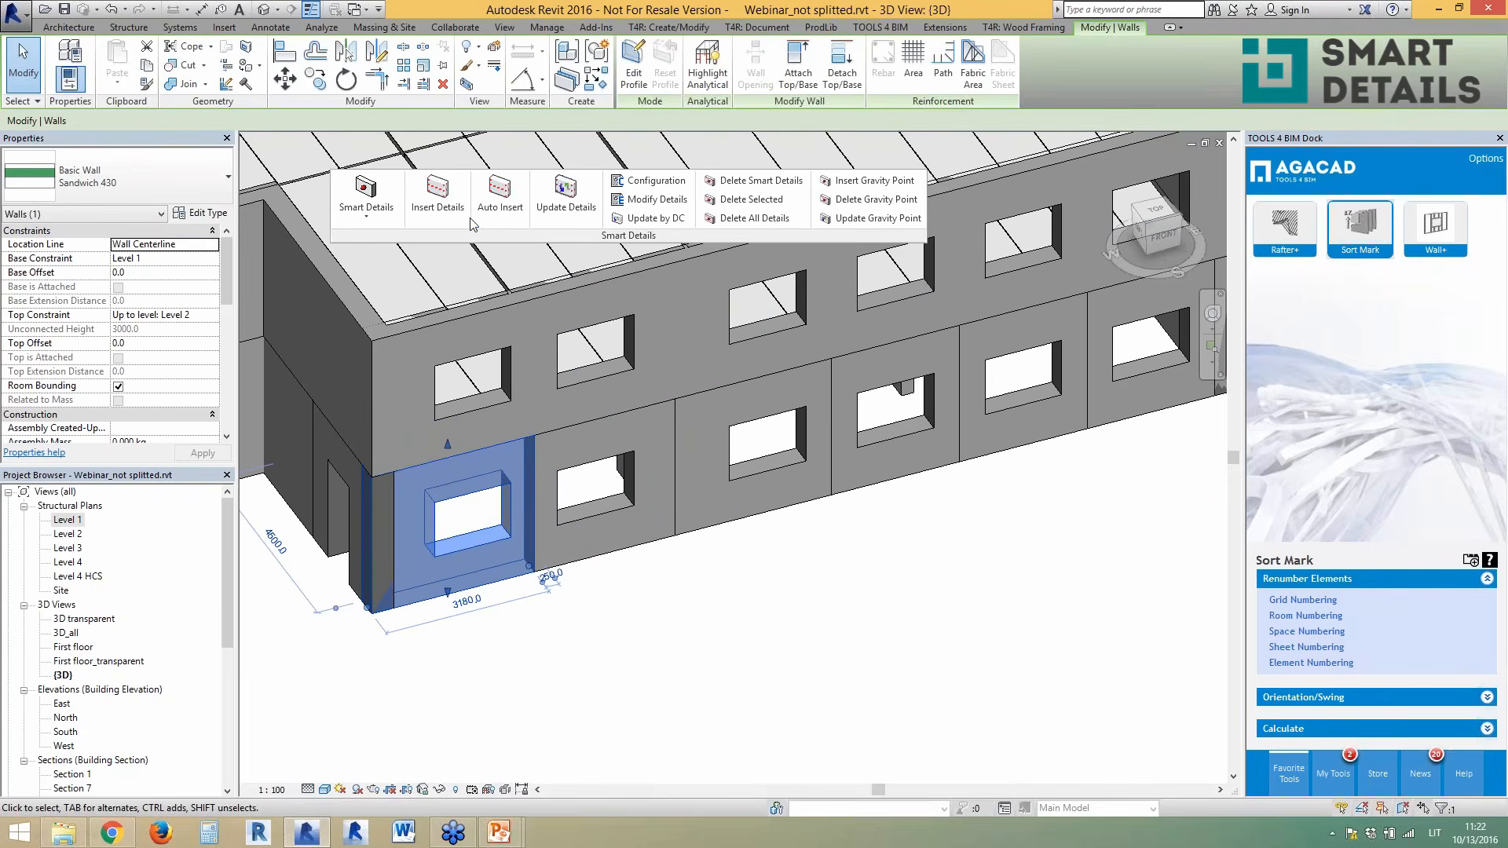
left_click(433, 206)
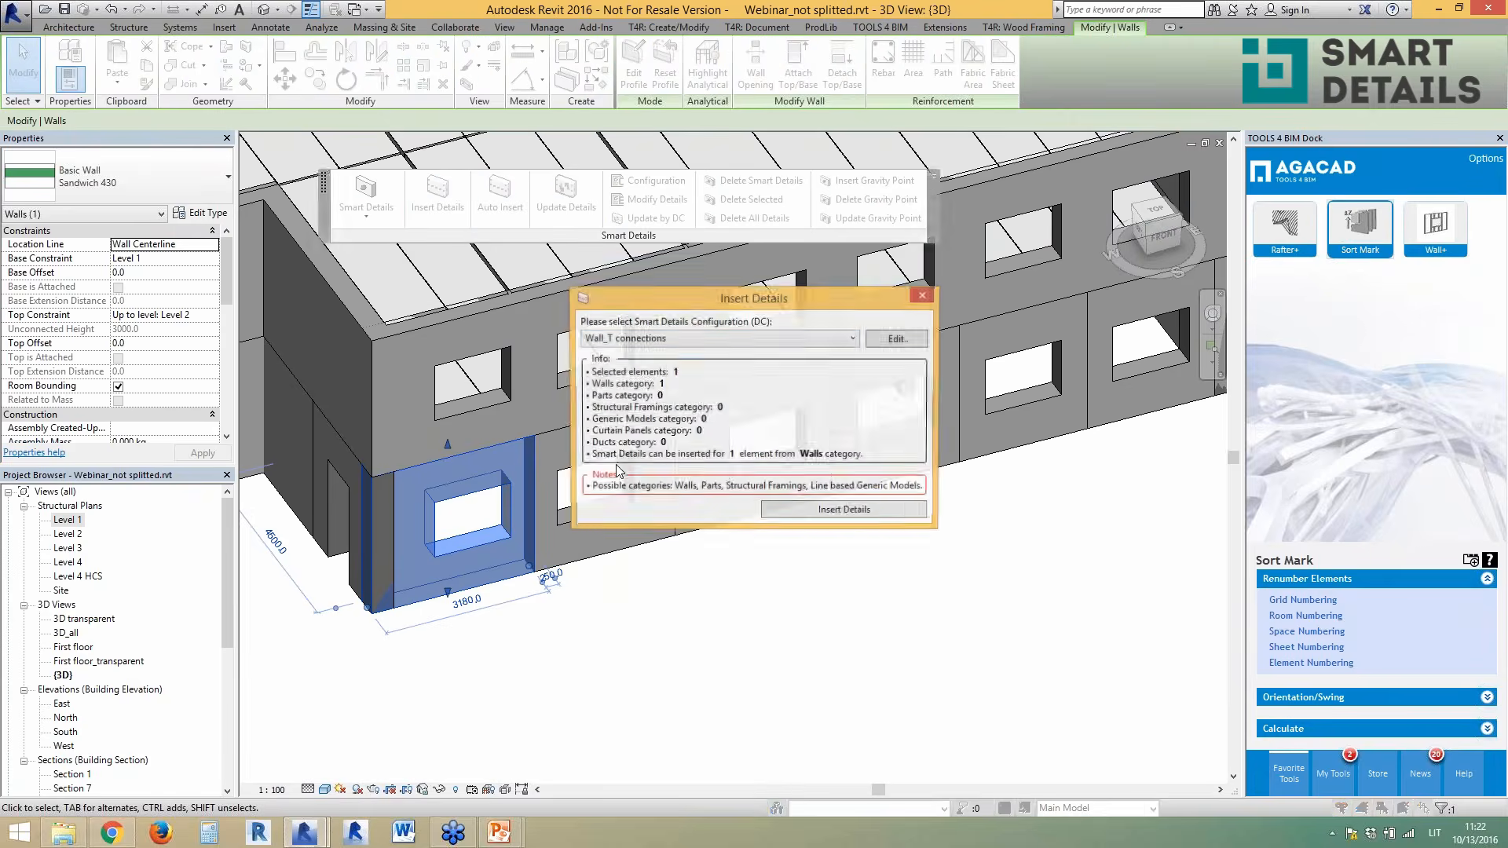
left_click(720, 340)
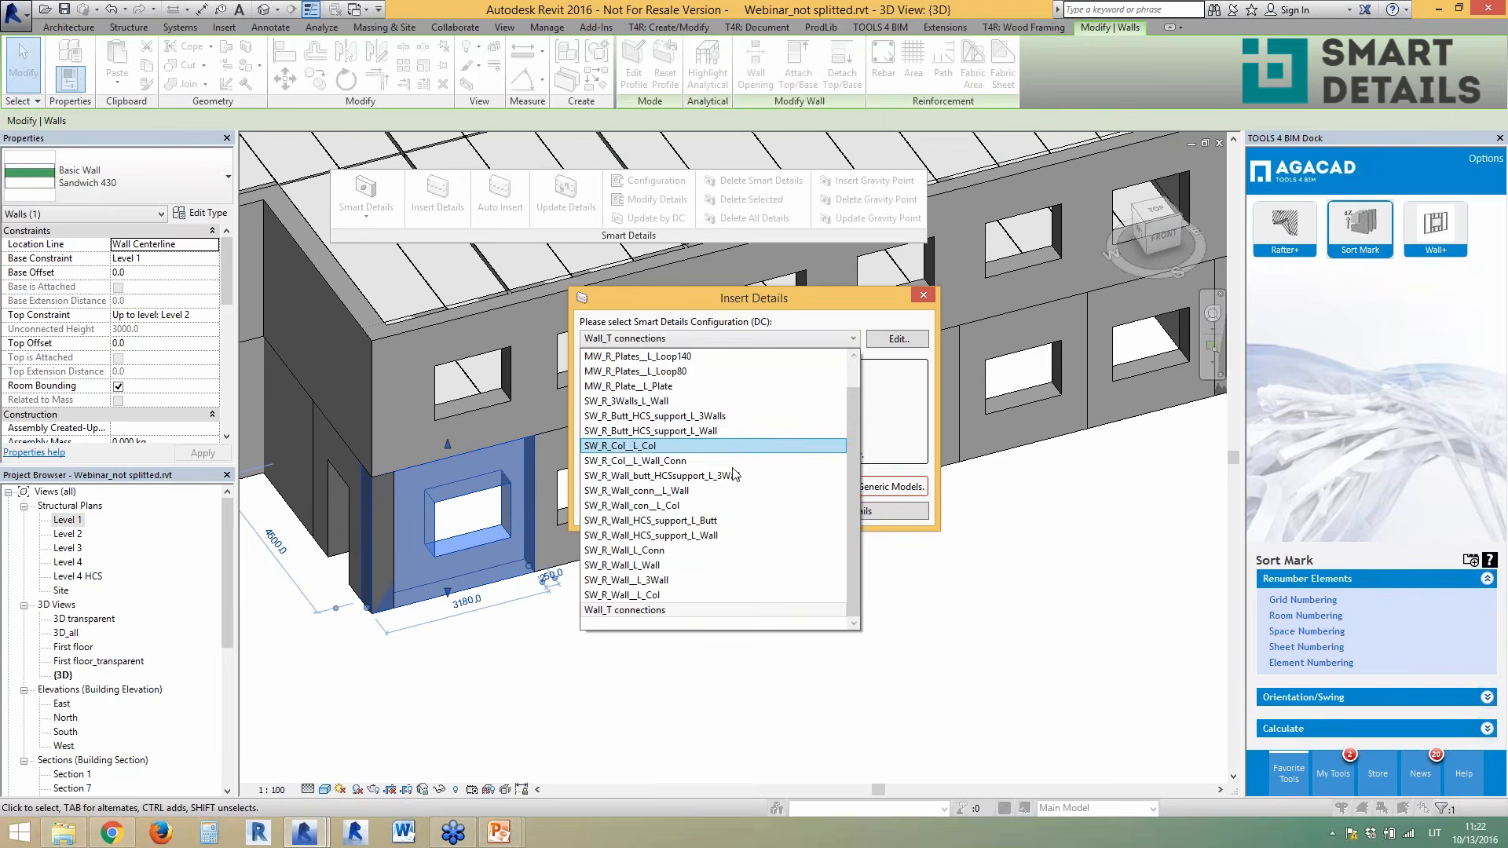
left_click(738, 521)
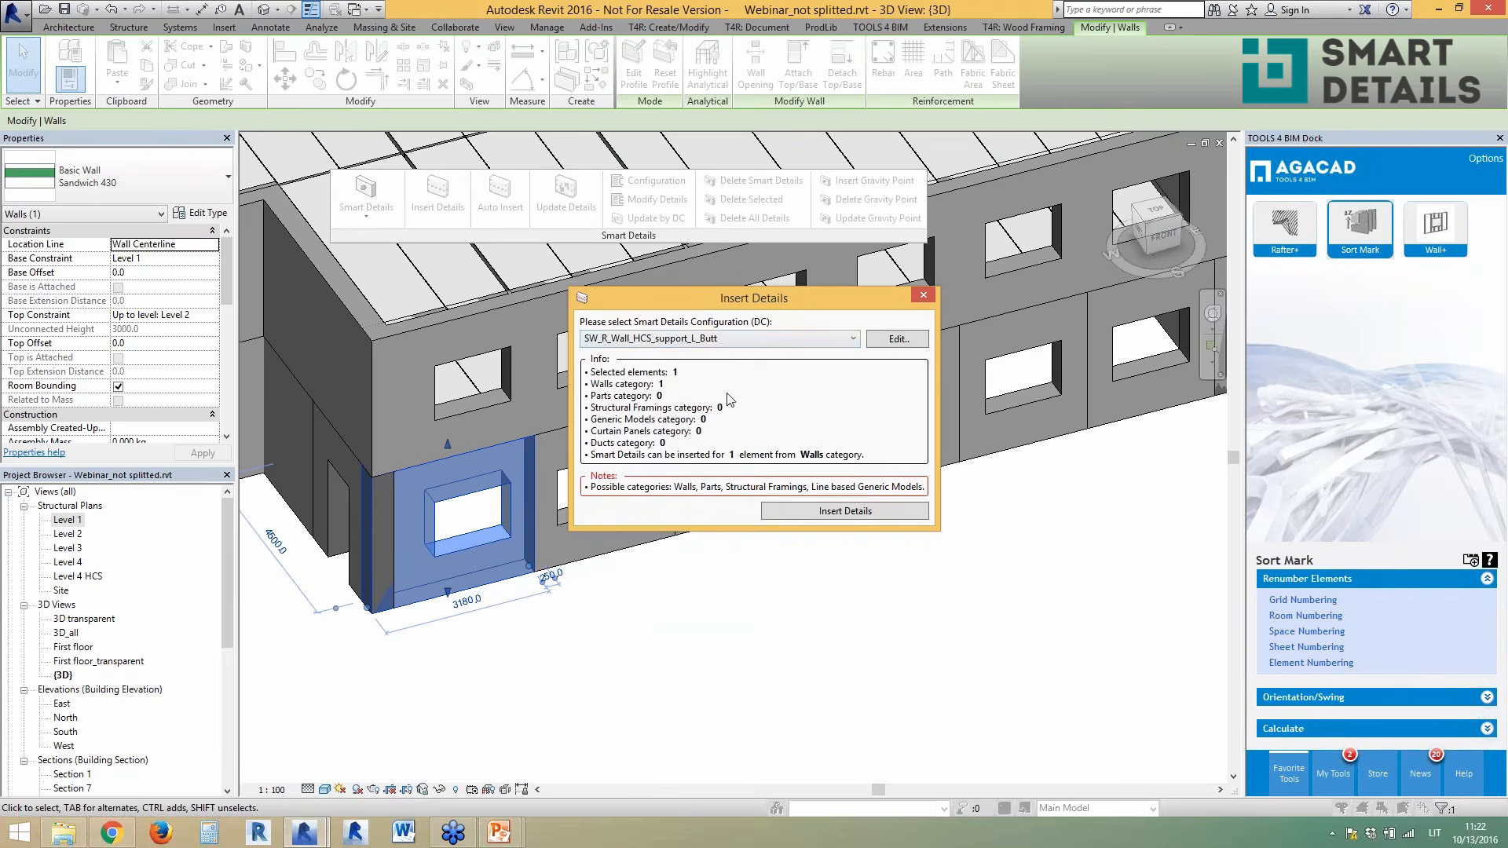
left_click(798, 508)
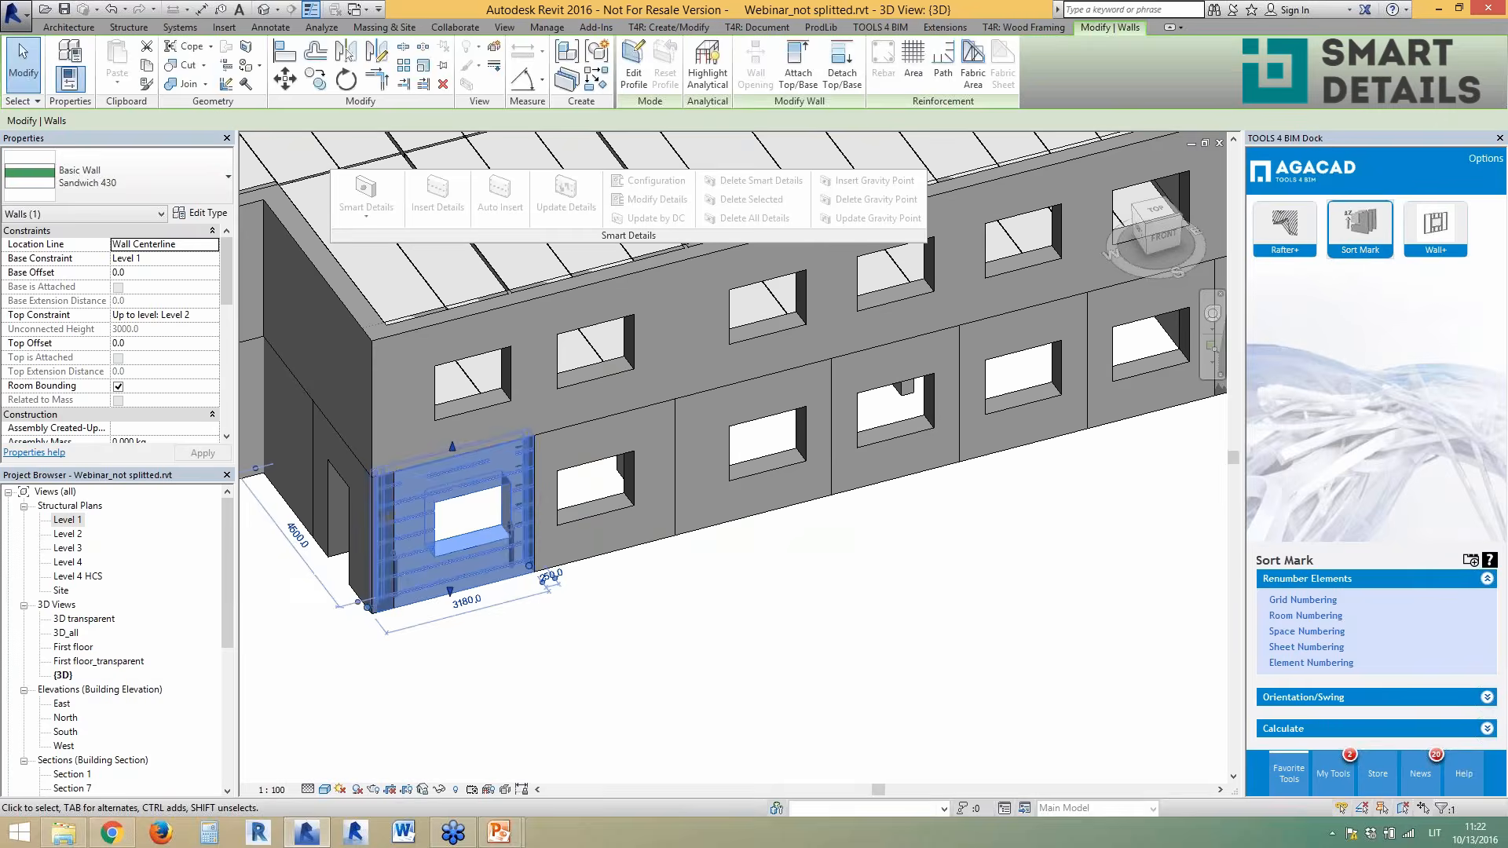
- Orbit around the corner panel to inspect the newly inserted details
left_click(562, 673)
scroll(303, 623, "up", 5)
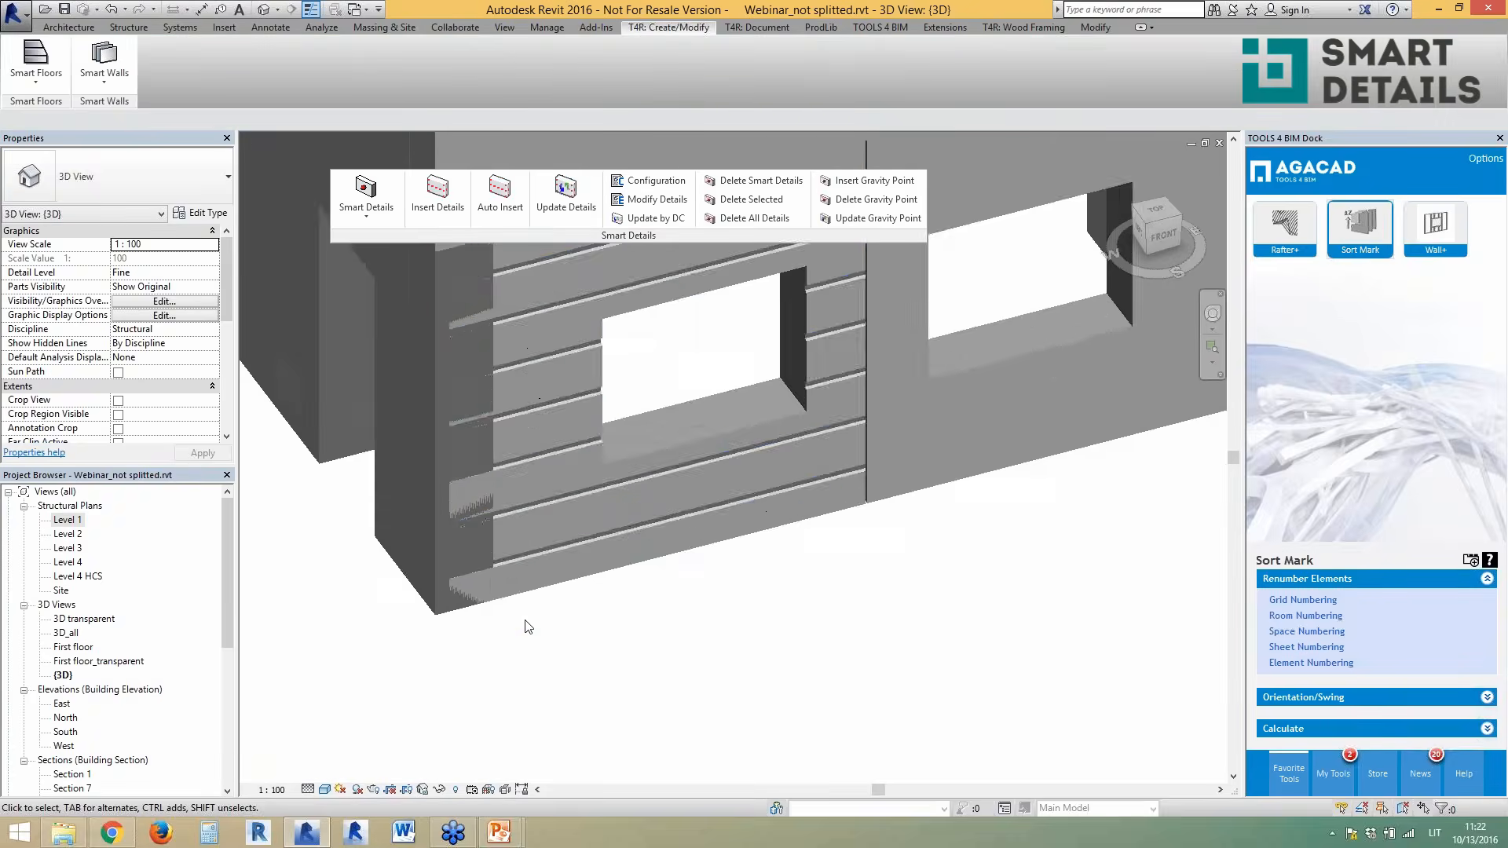
left_click(539, 589)
scroll(511, 649, "down", 2)
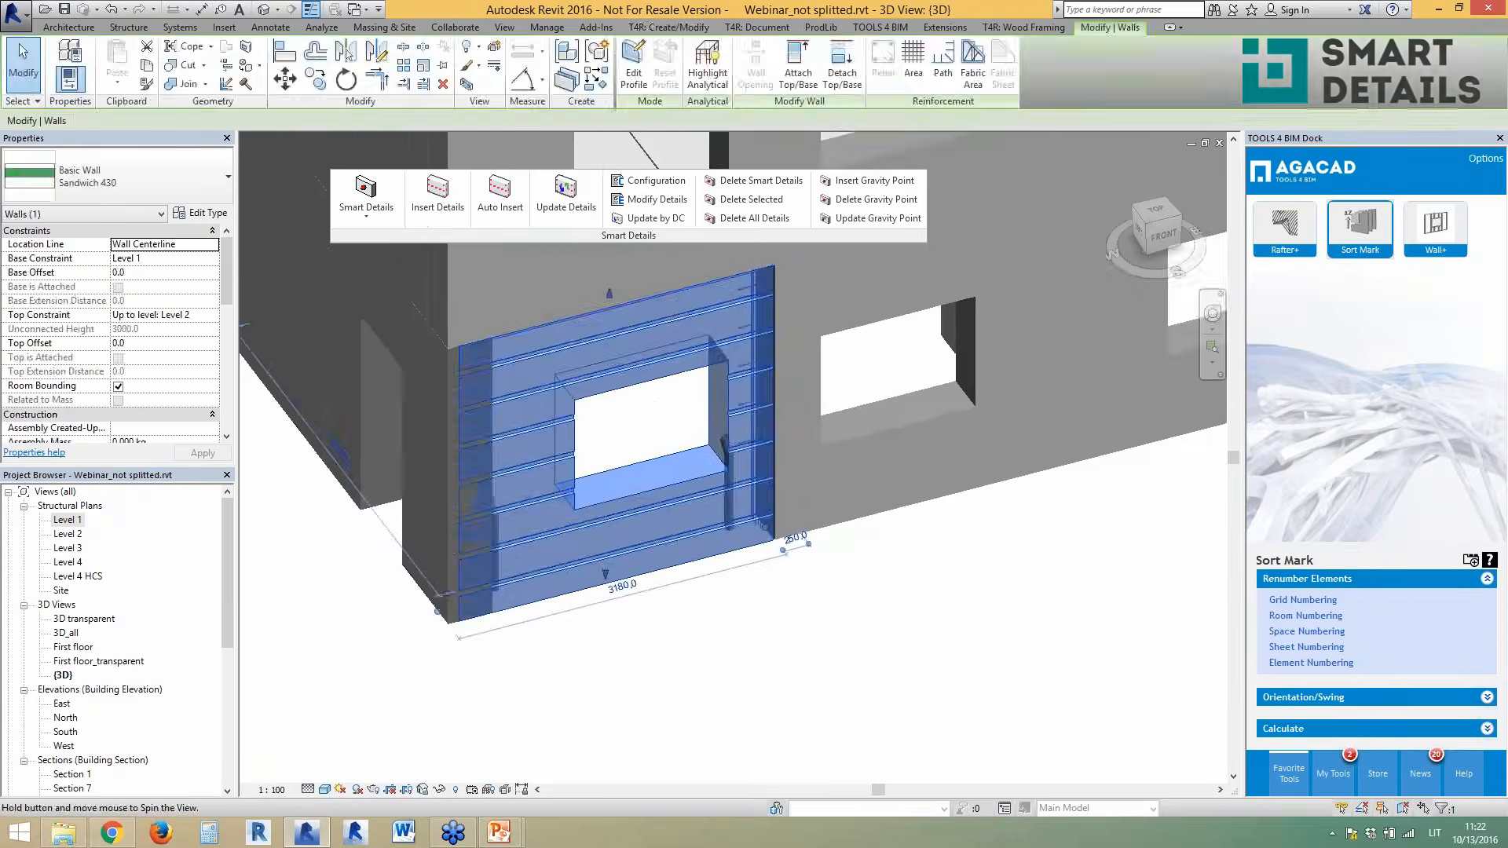
mouse_move(630, 633)
middle_mouse_down("shift")
mouse_move(417, 643)
mouse_move(639, 636)
mouse_move(627, 638)
middle_mouse_up("shift")
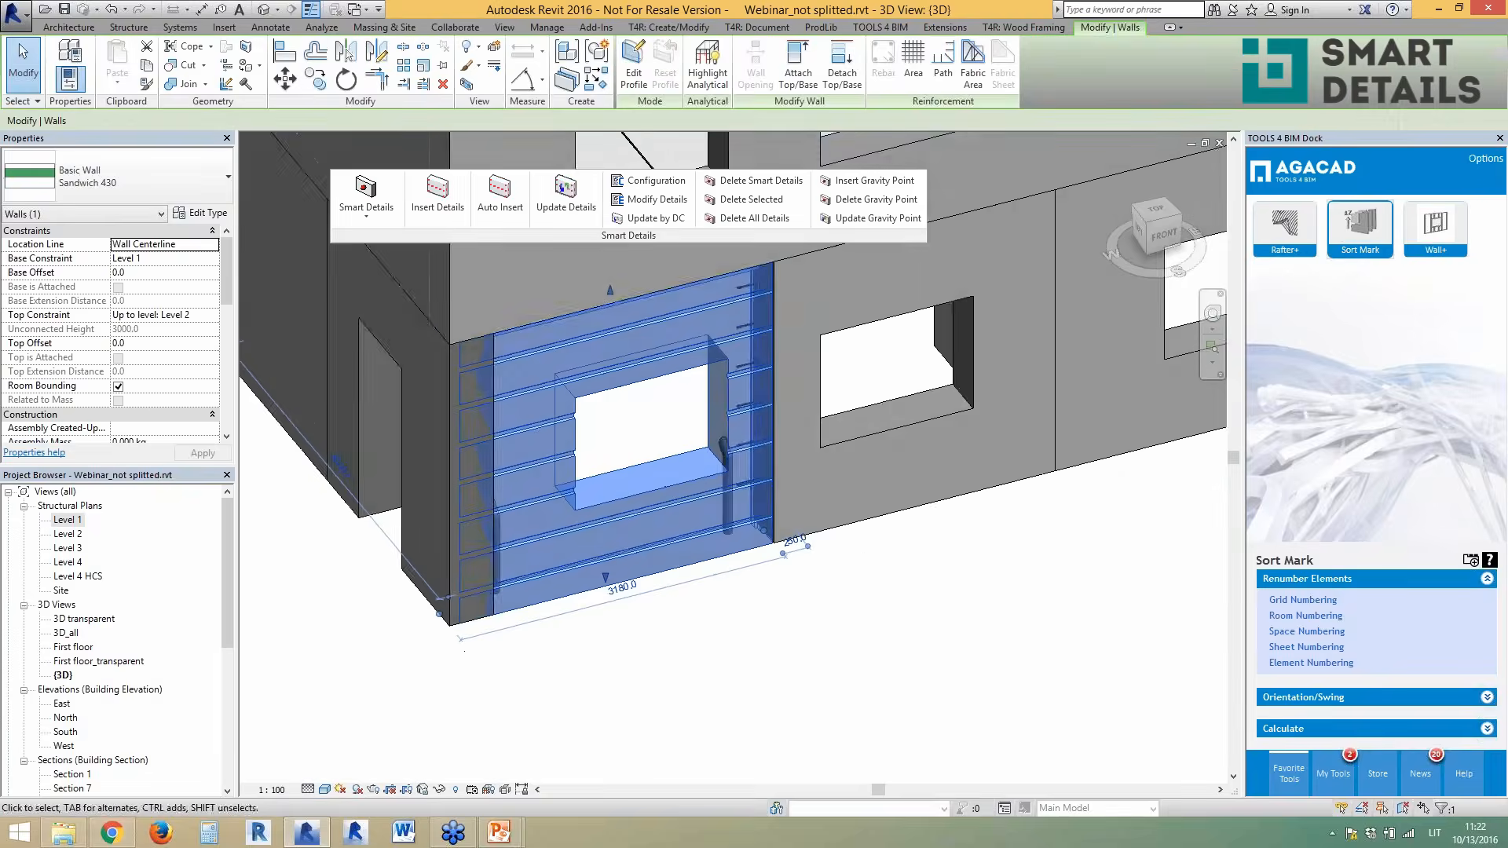
scroll(489, 641, "down", 2)
left_click(617, 611)
scroll(614, 607, "up", 1)
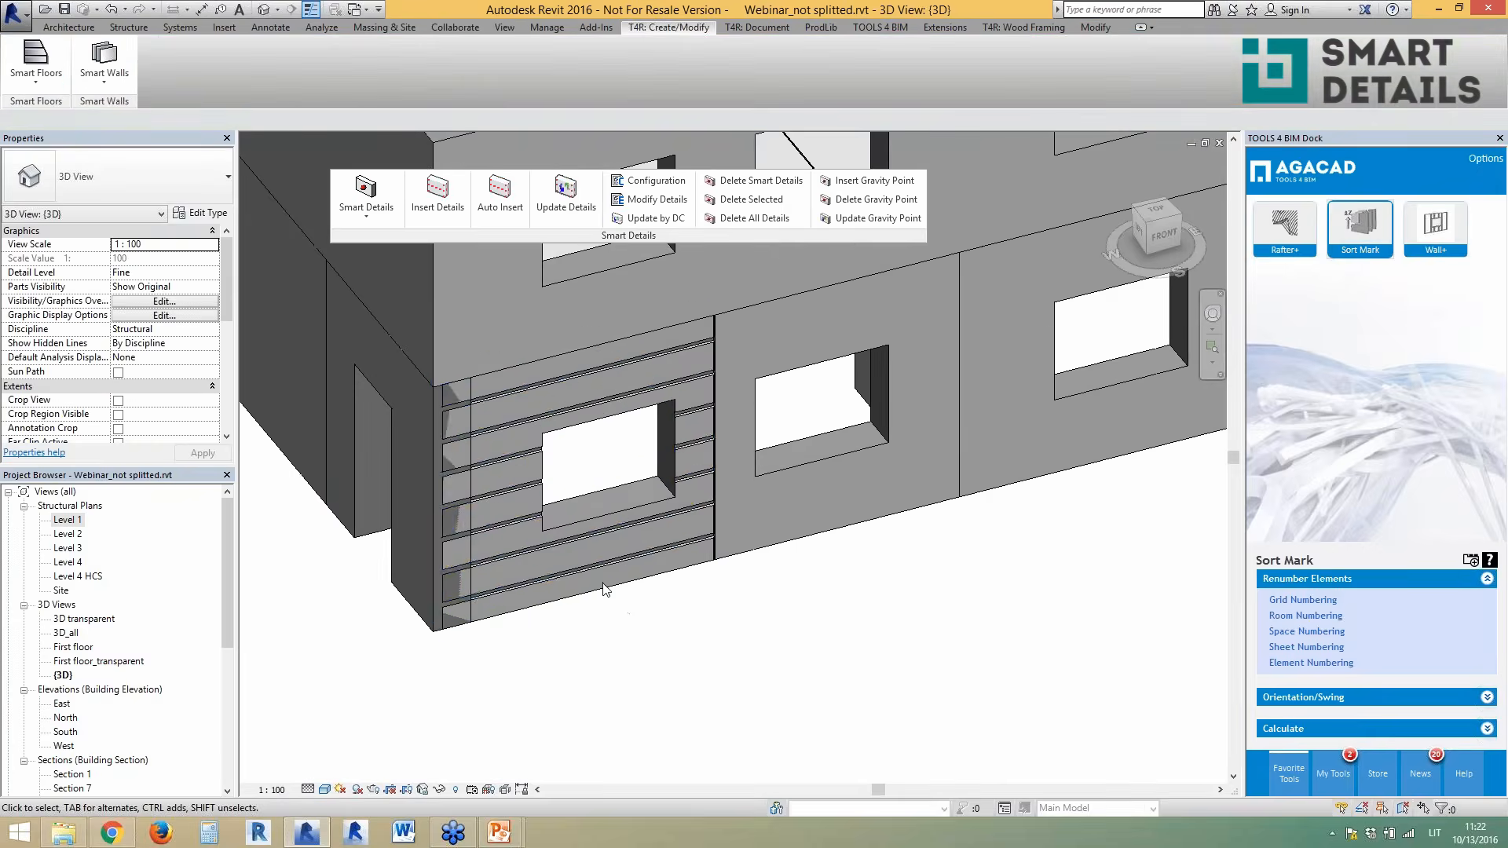
left_click(605, 595)
middle_click_drag(606, 595, 471, 609, "shift")
double_click(67, 520)
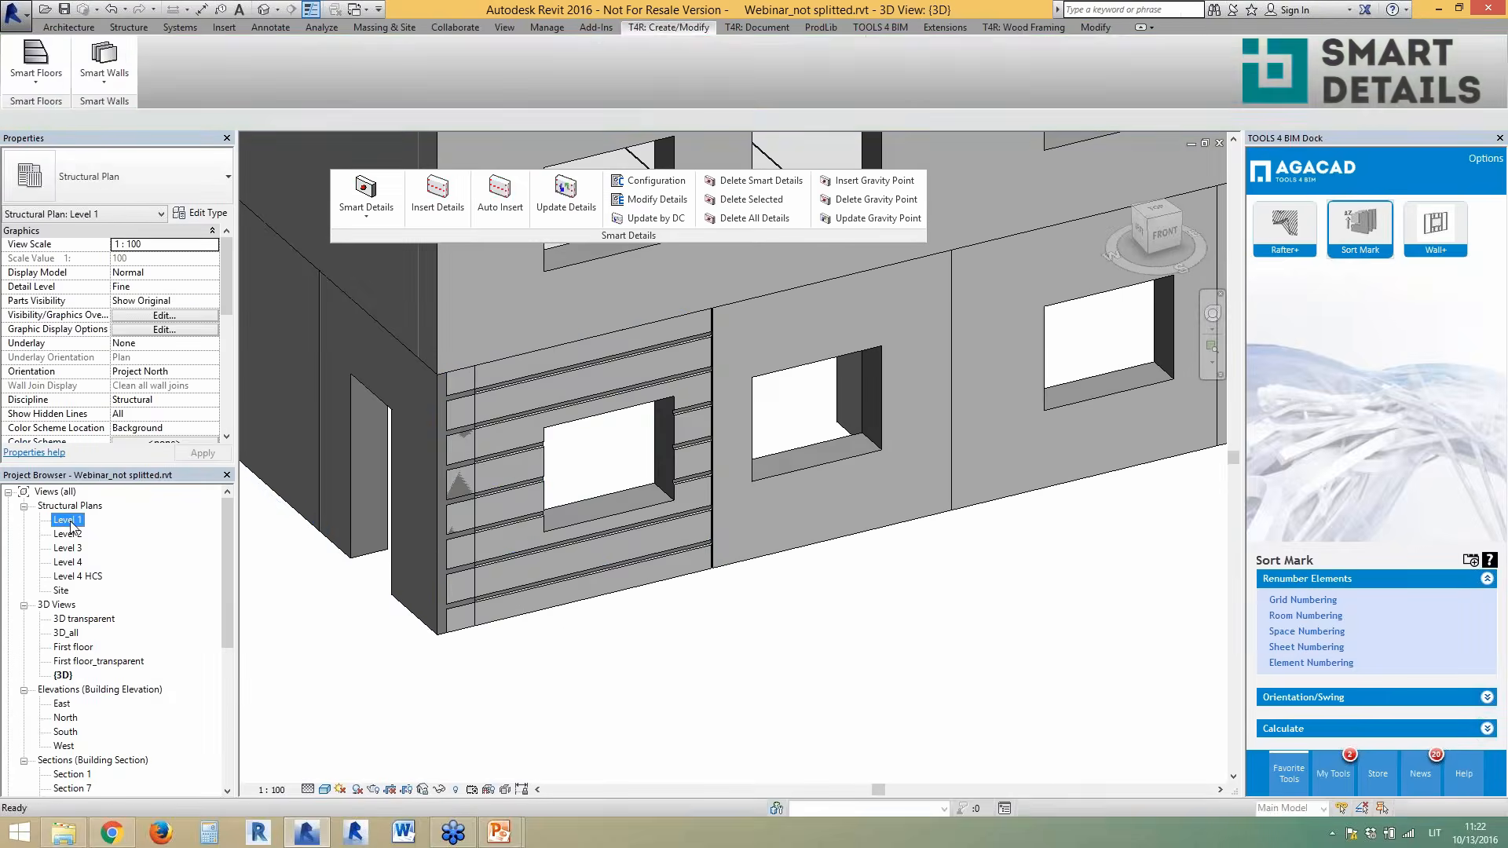
scroll(564, 528, "up", 5)
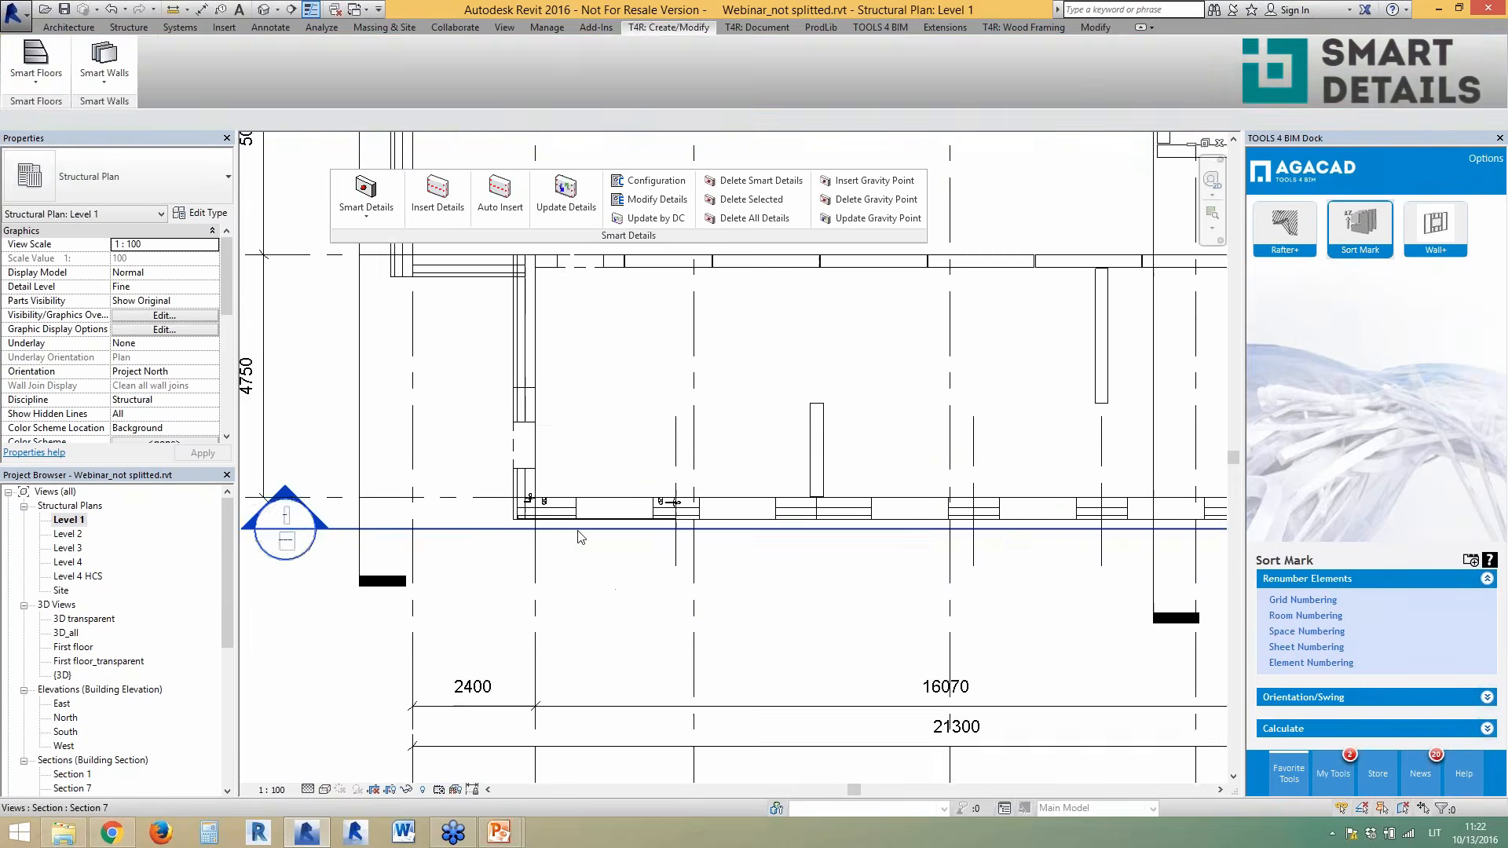
scroll(468, 449, "up", 6)
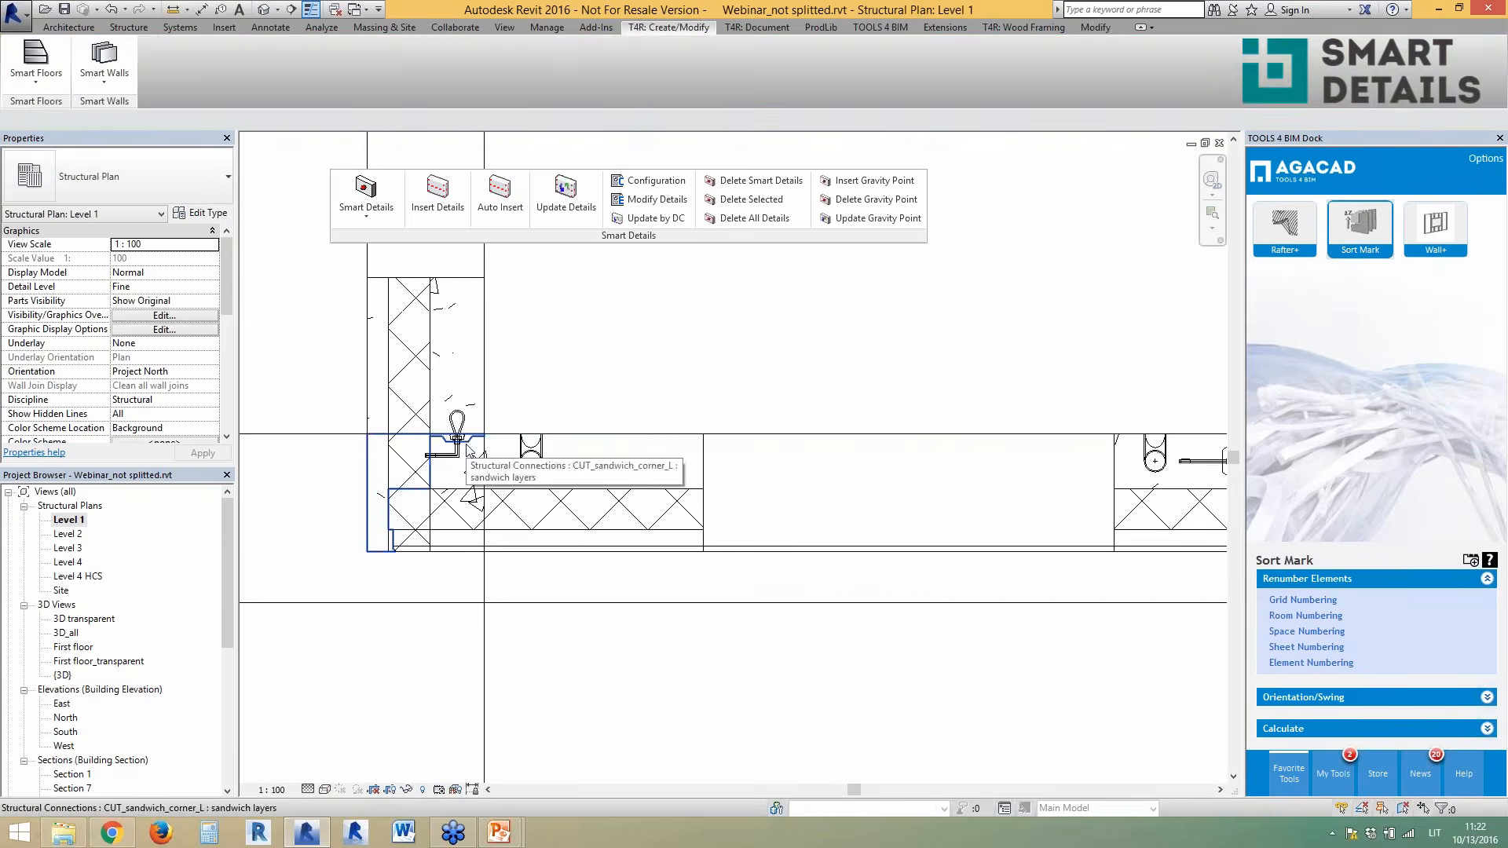
left_click(469, 448)
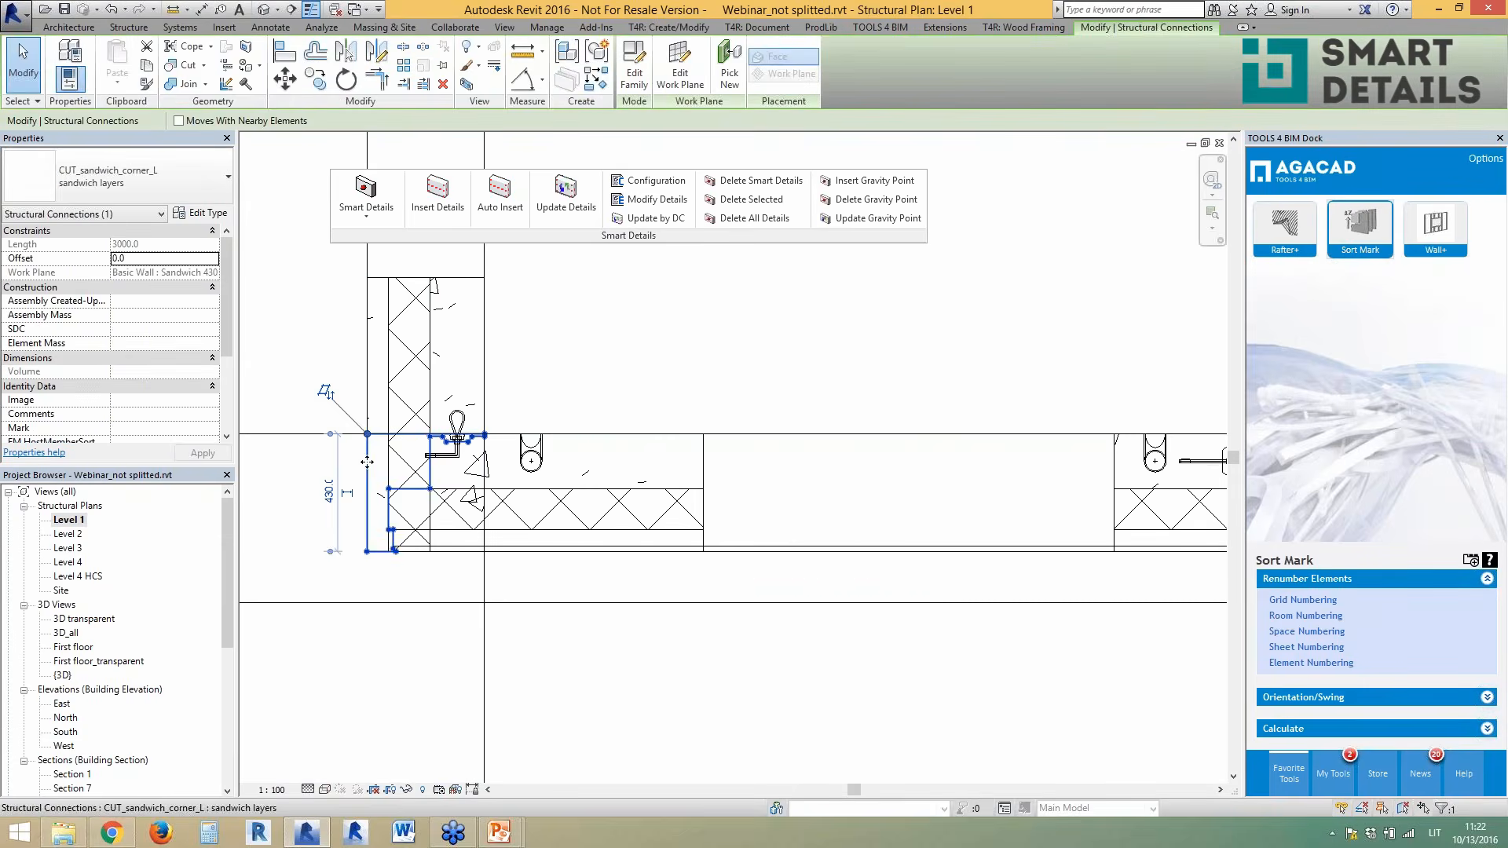
left_click(456, 430)
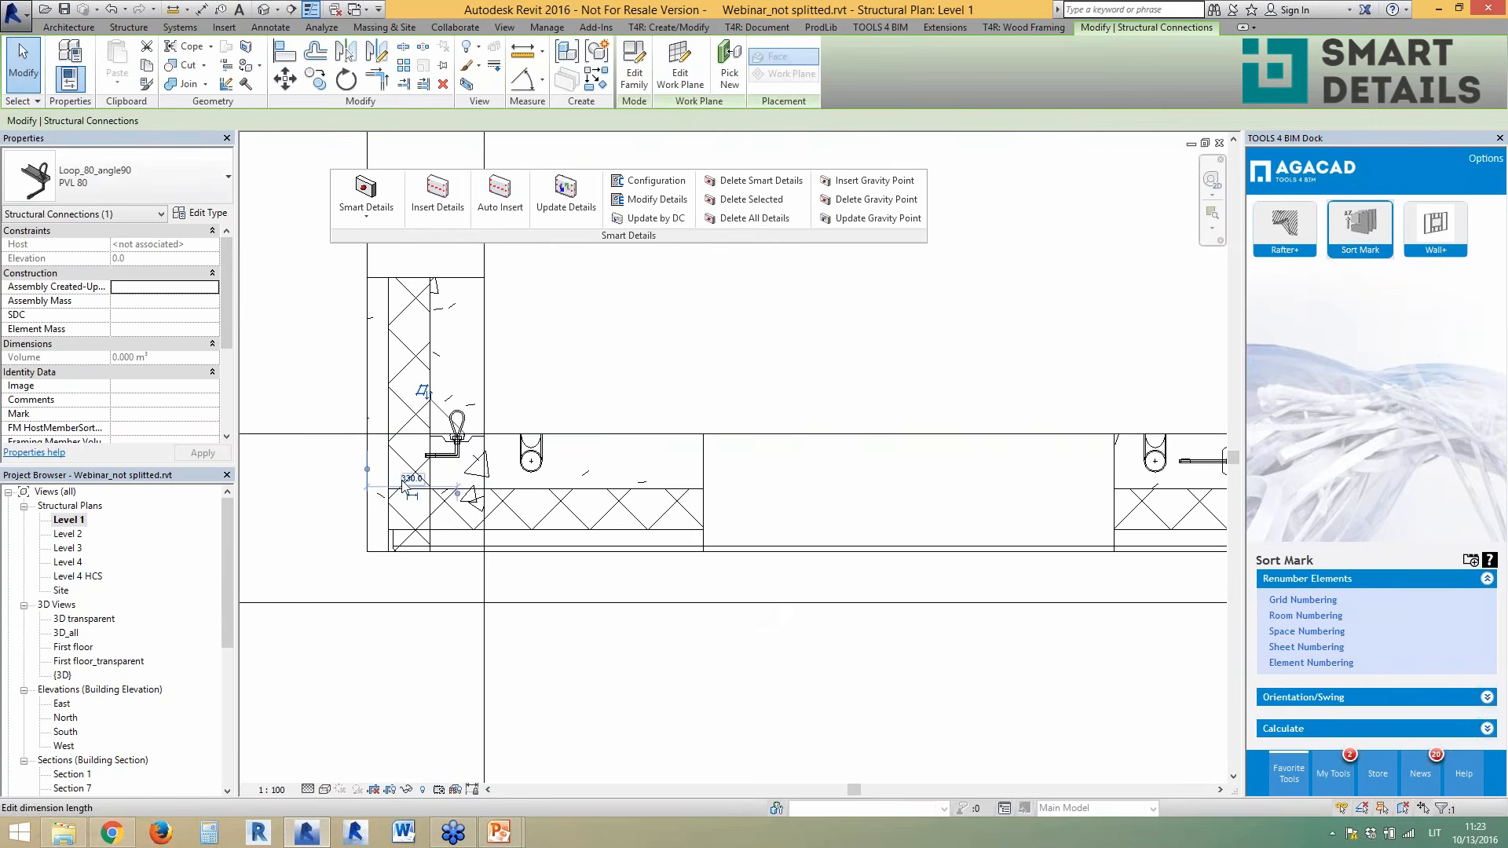
left_click(860, 463)
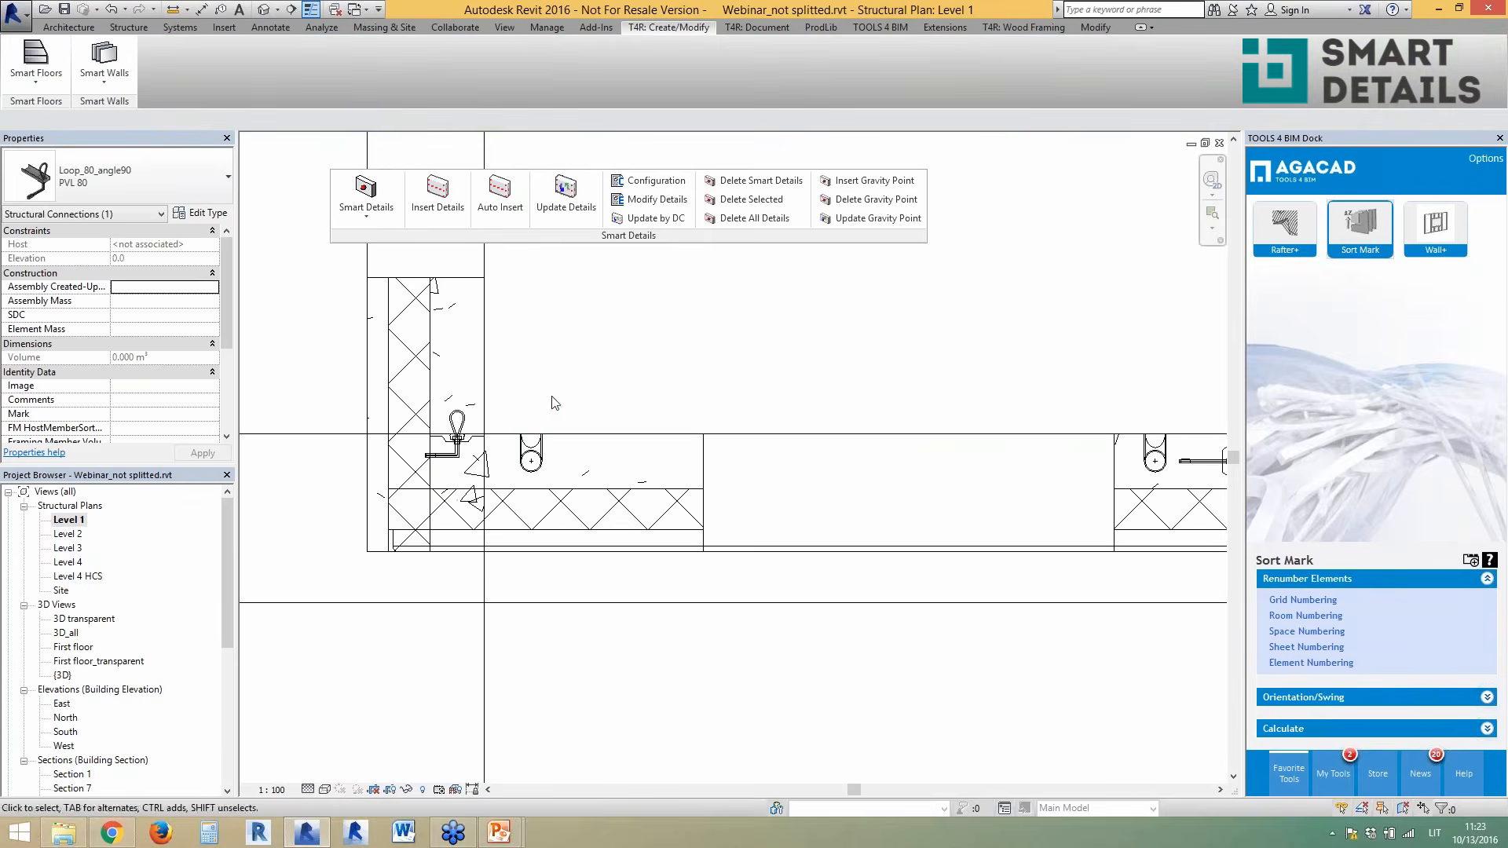
left_click(532, 465)
scroll(526, 465, "down", 2)
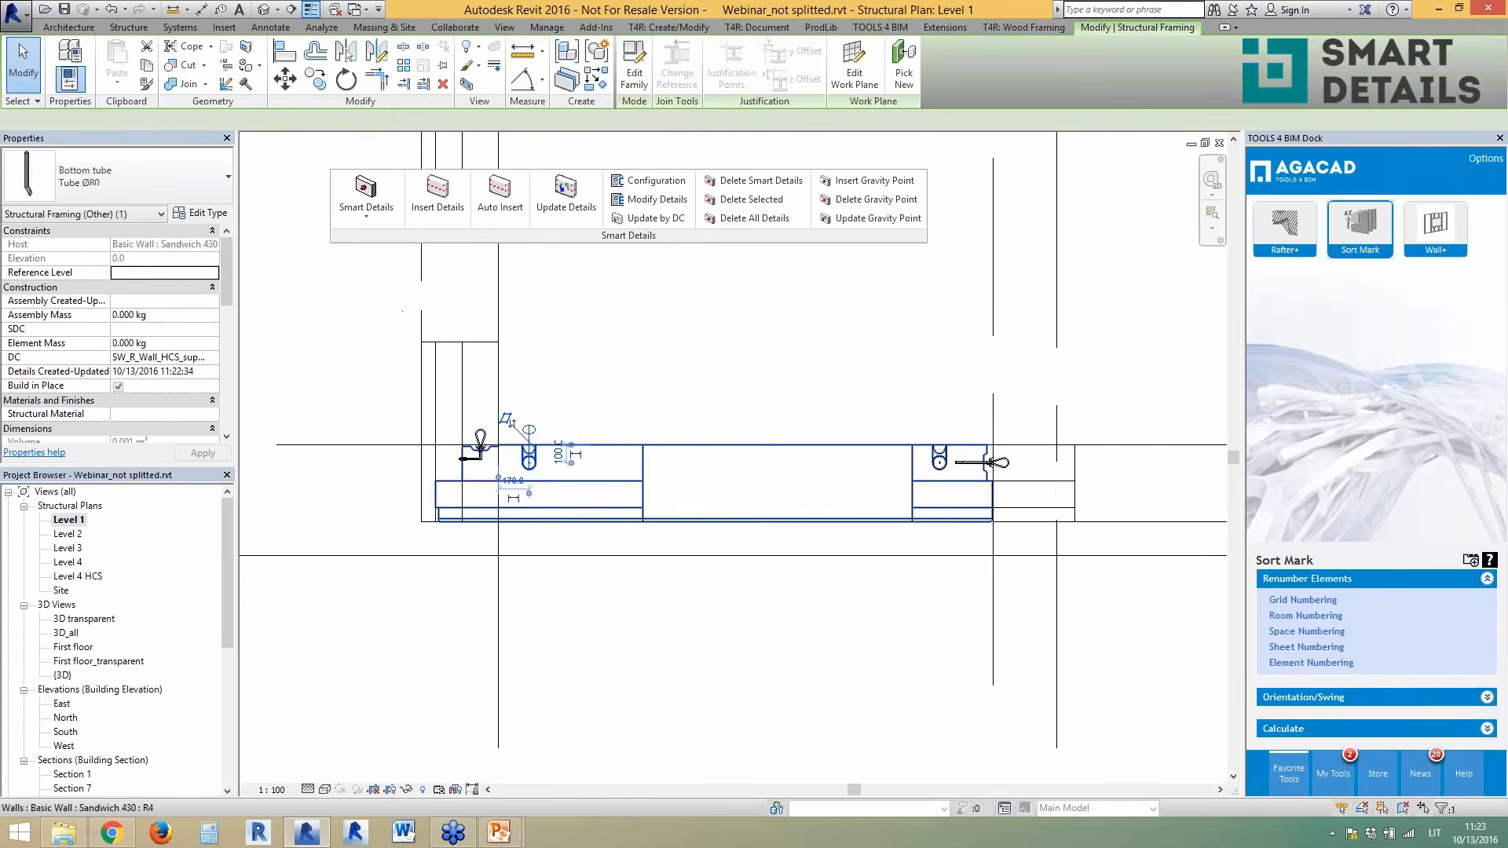
key("Escape")
scroll(996, 468, "up", 1)
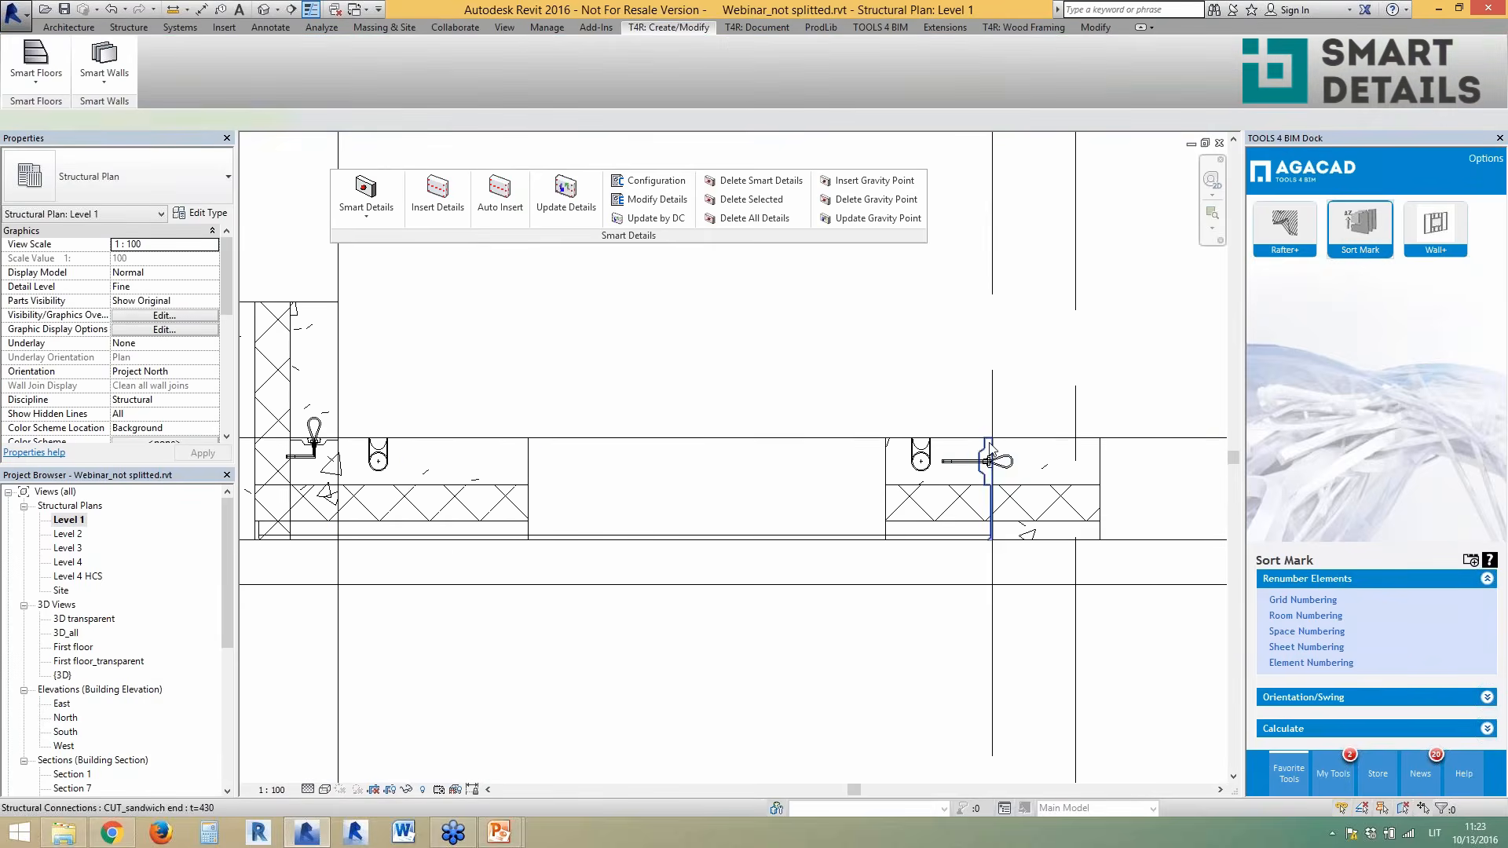
left_click(1013, 468)
scroll(1017, 469, "up", 1)
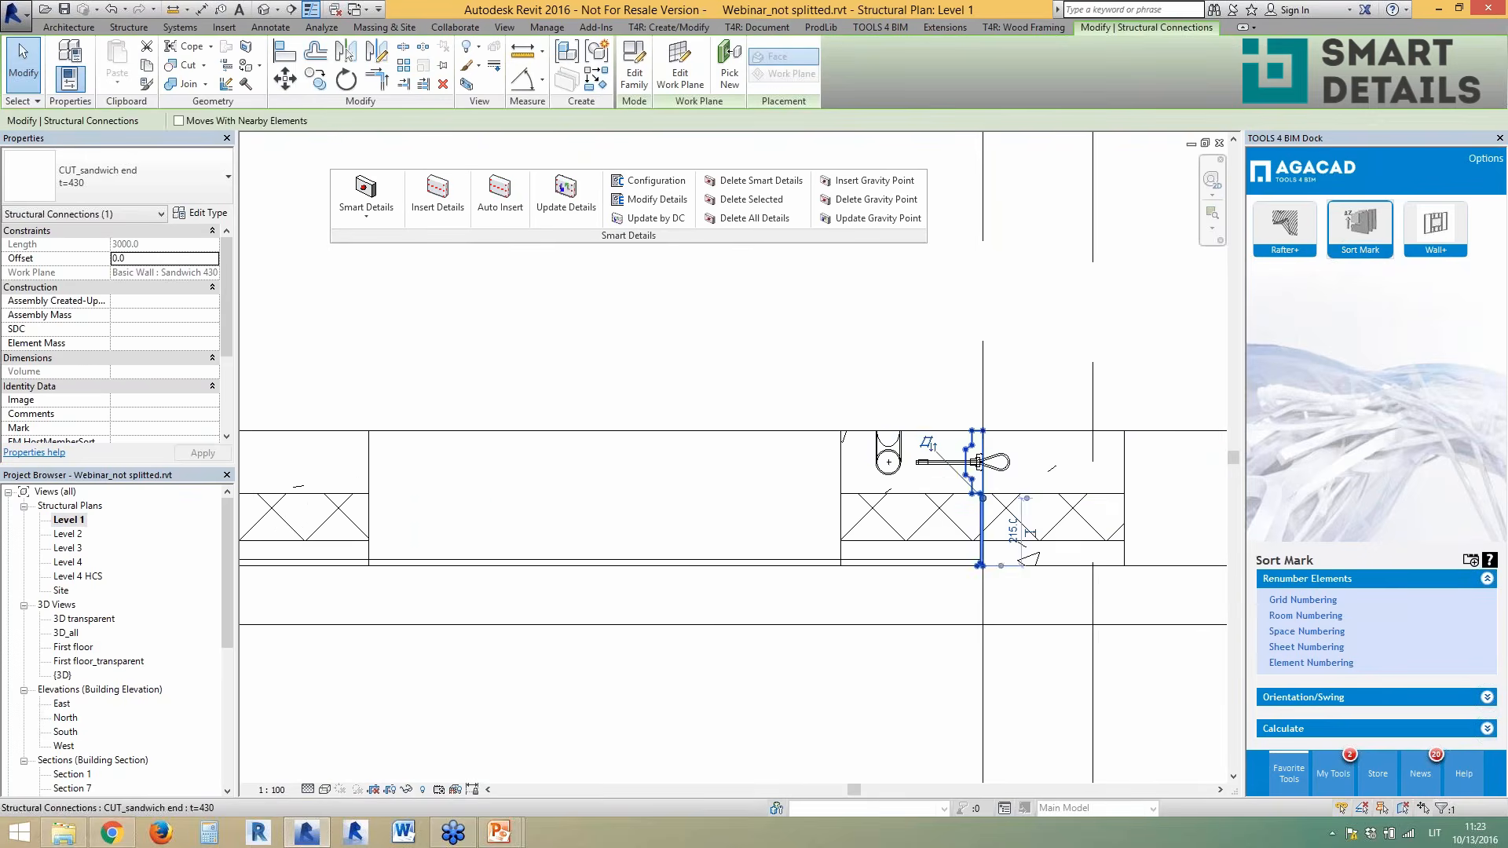
left_click(993, 470)
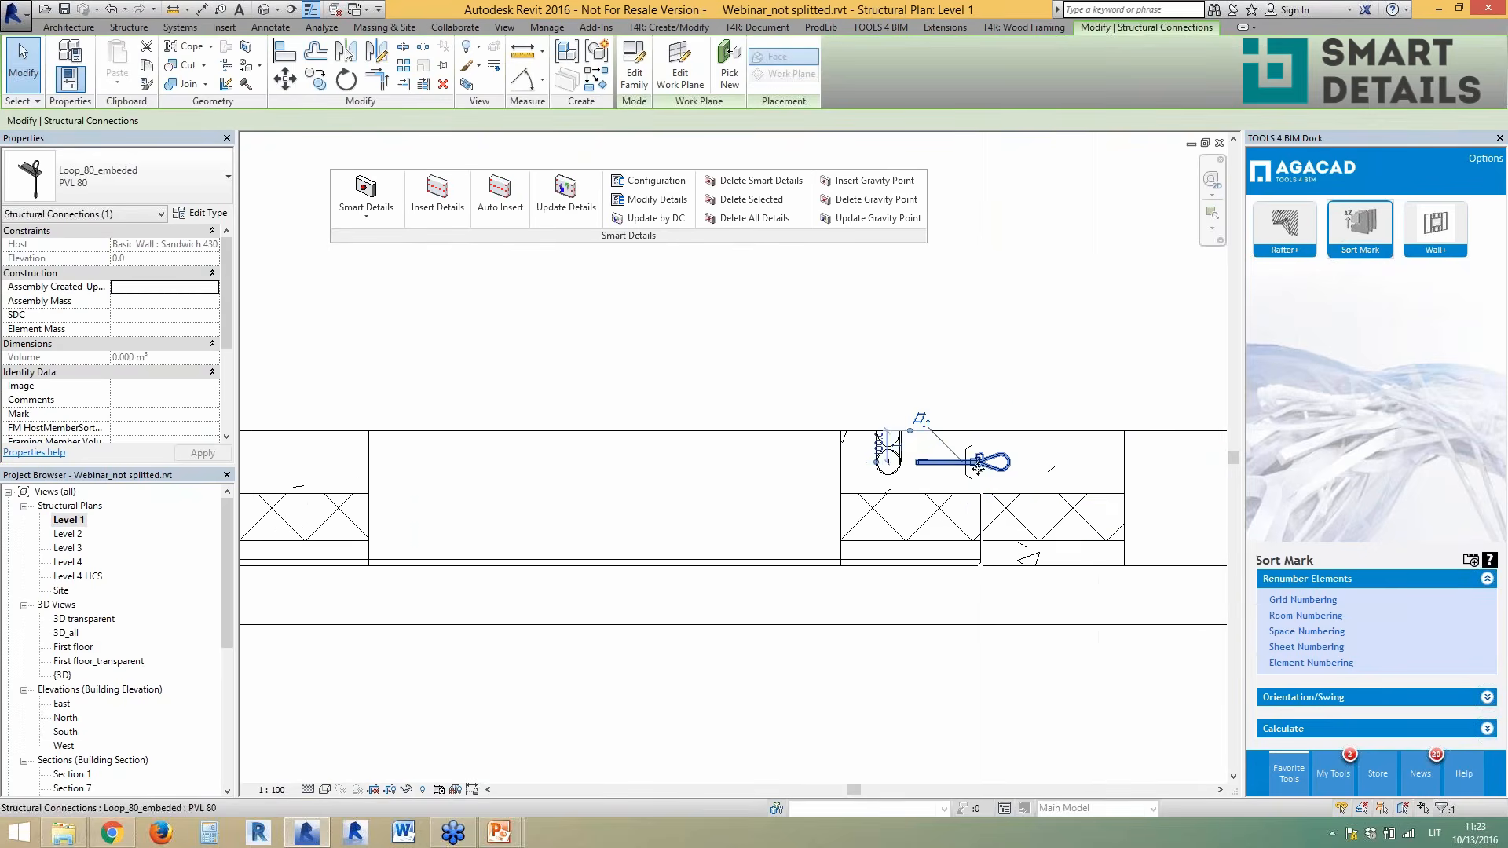
scroll(954, 499, "down", 2)
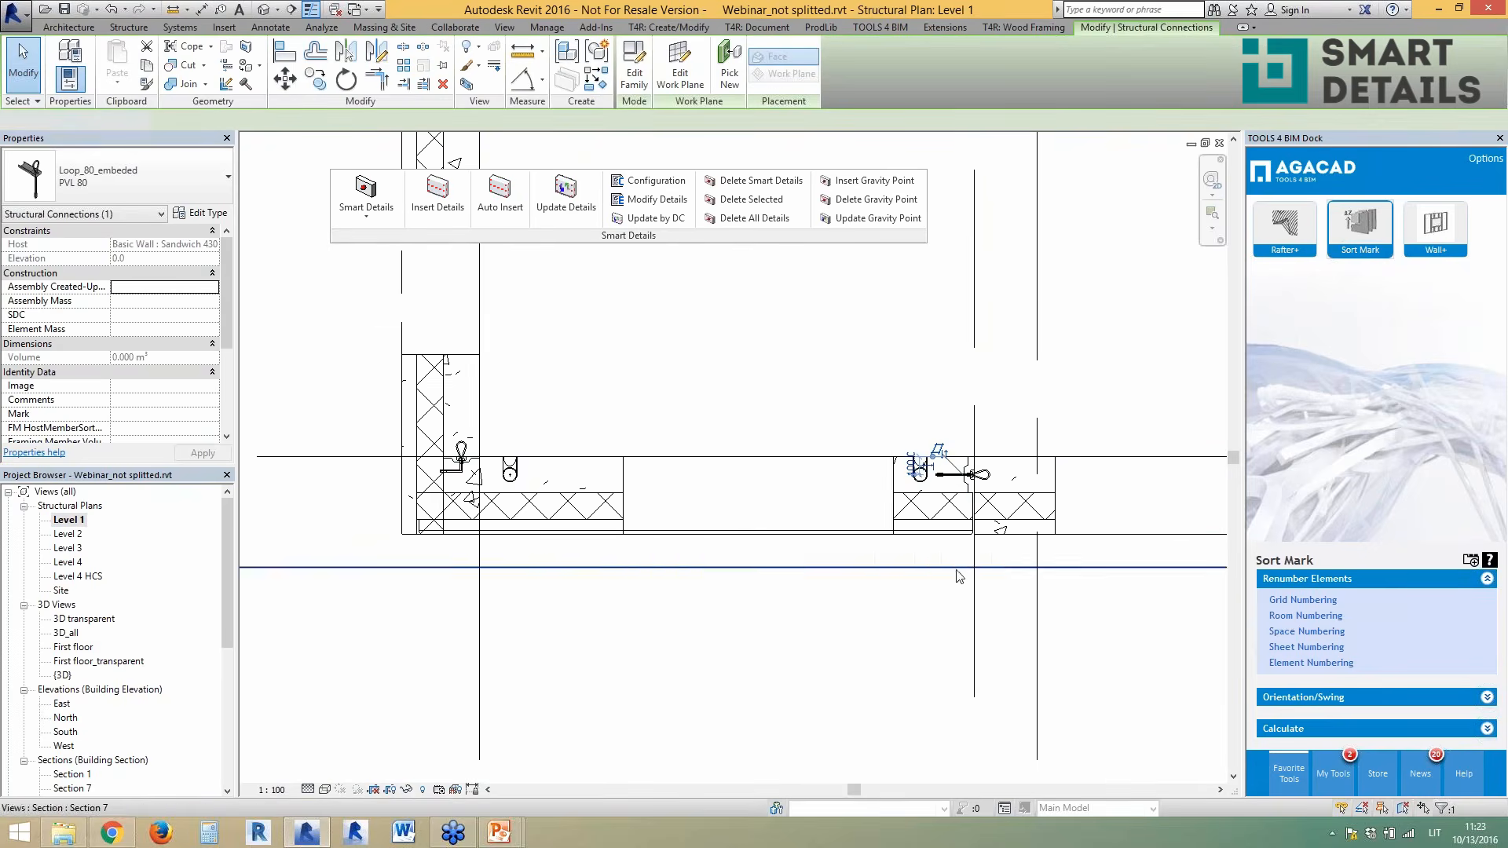
left_click(818, 482)
scroll(816, 471, "down", 2)
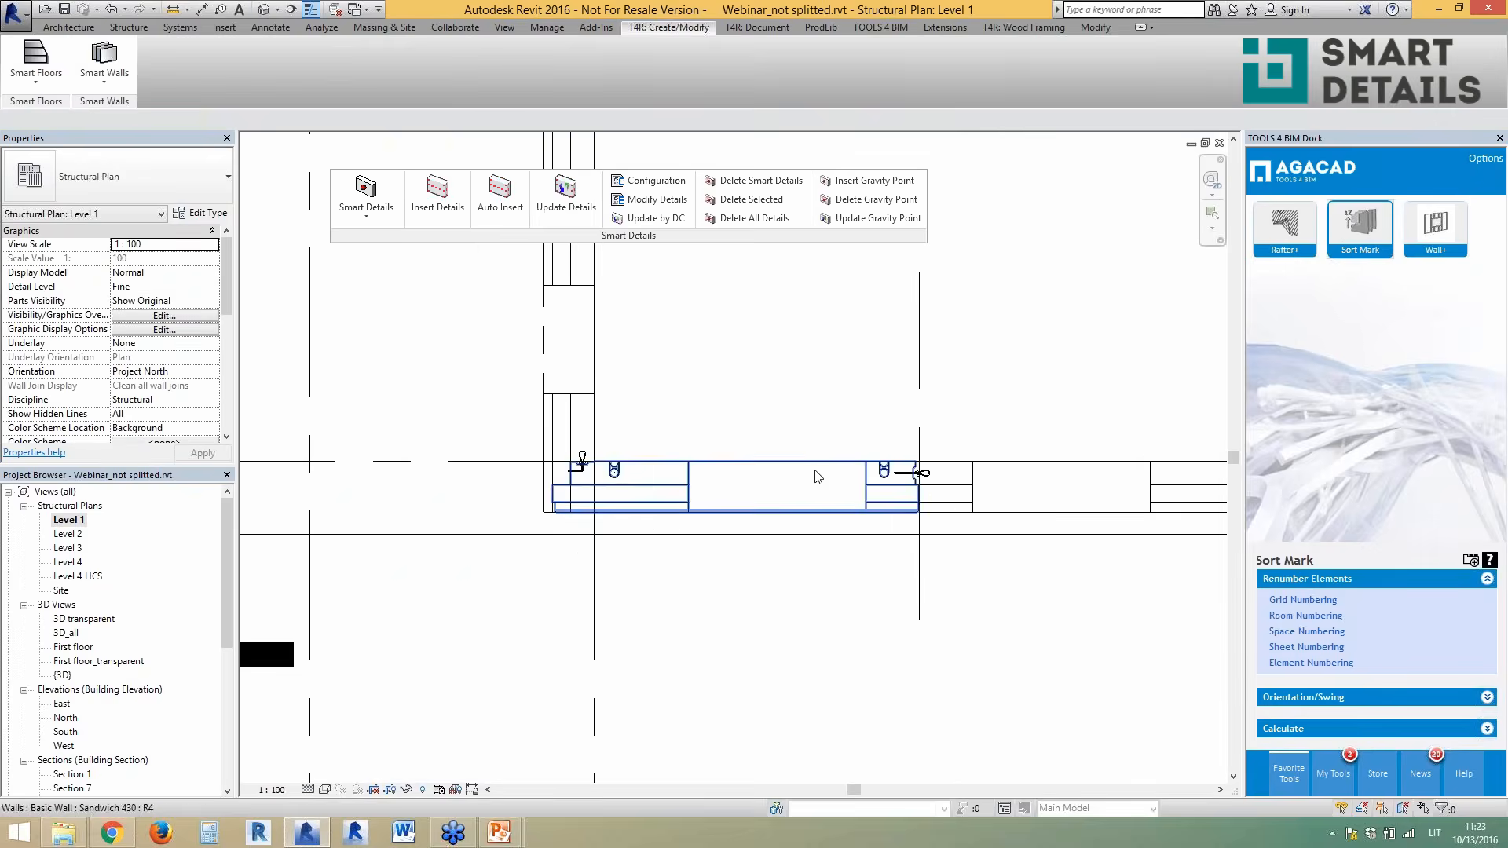
left_click(274, 11)
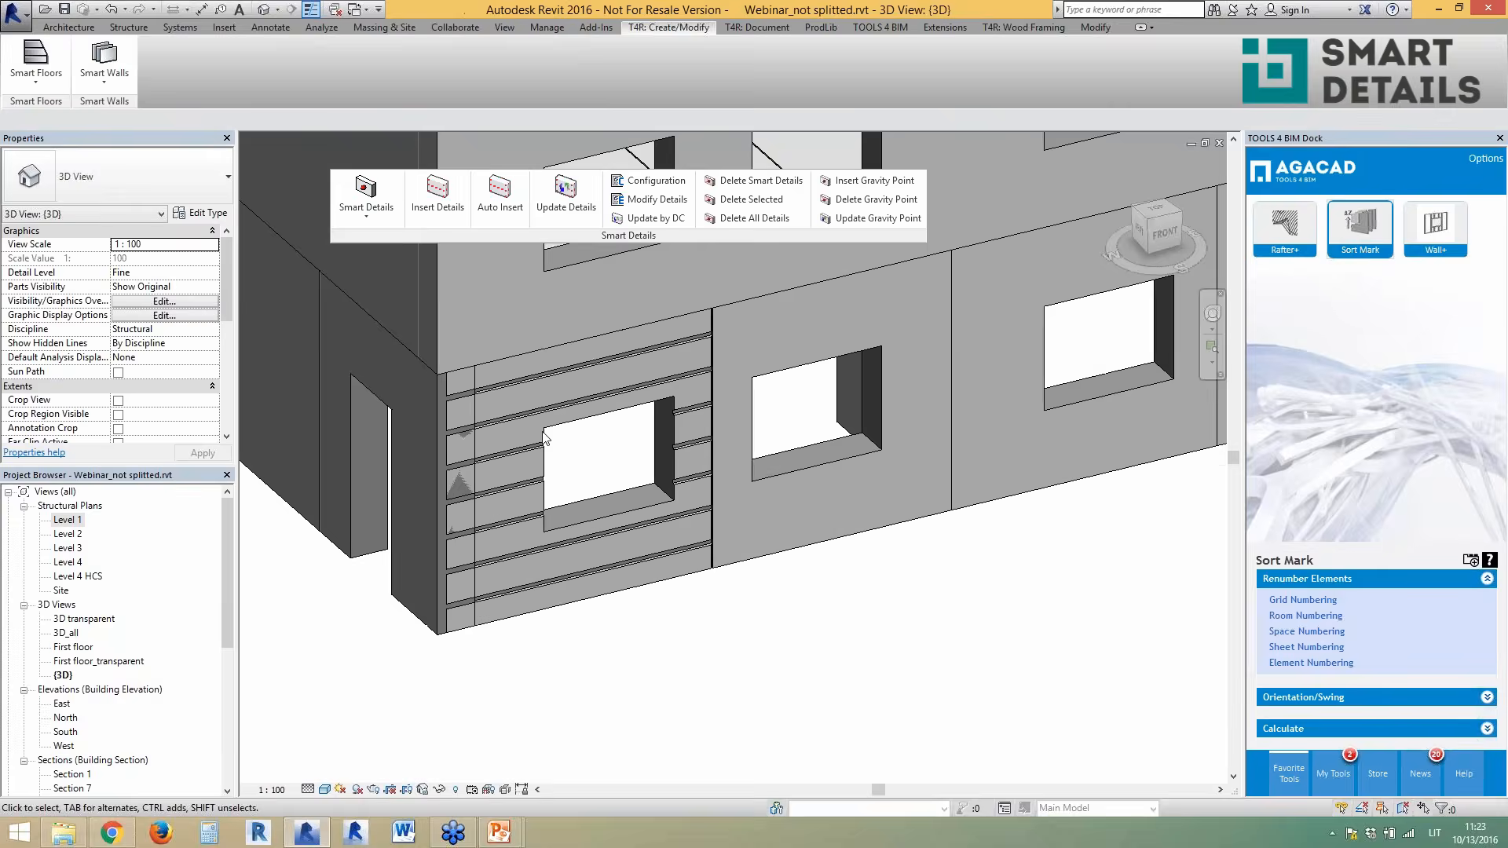
- Auto-insert Smart Details on all eligible elements of the selected wall panel
left_click(598, 597)
scroll(546, 542, "down", 3)
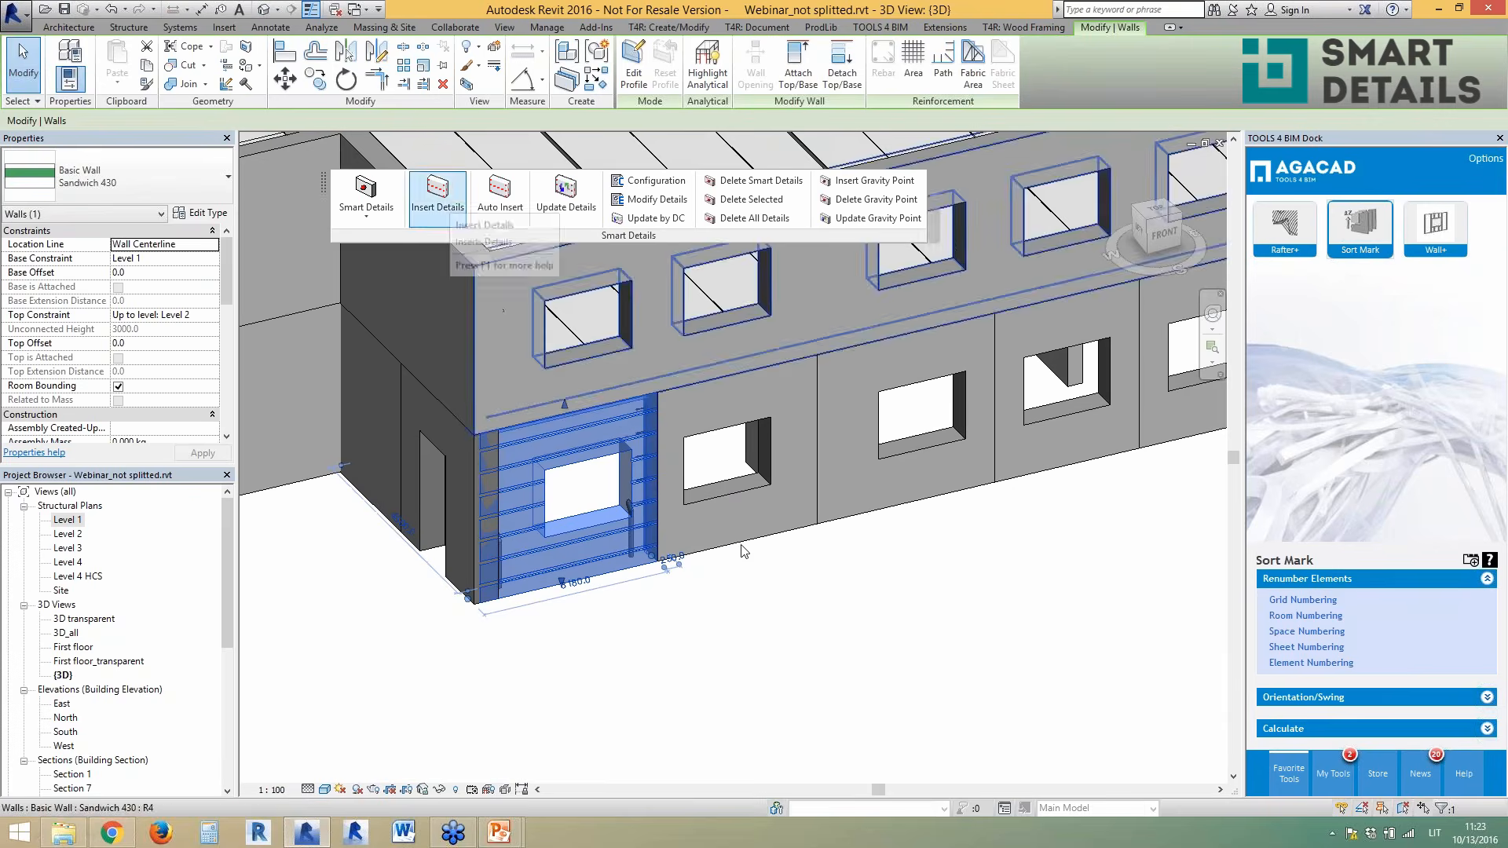
left_click(438, 200)
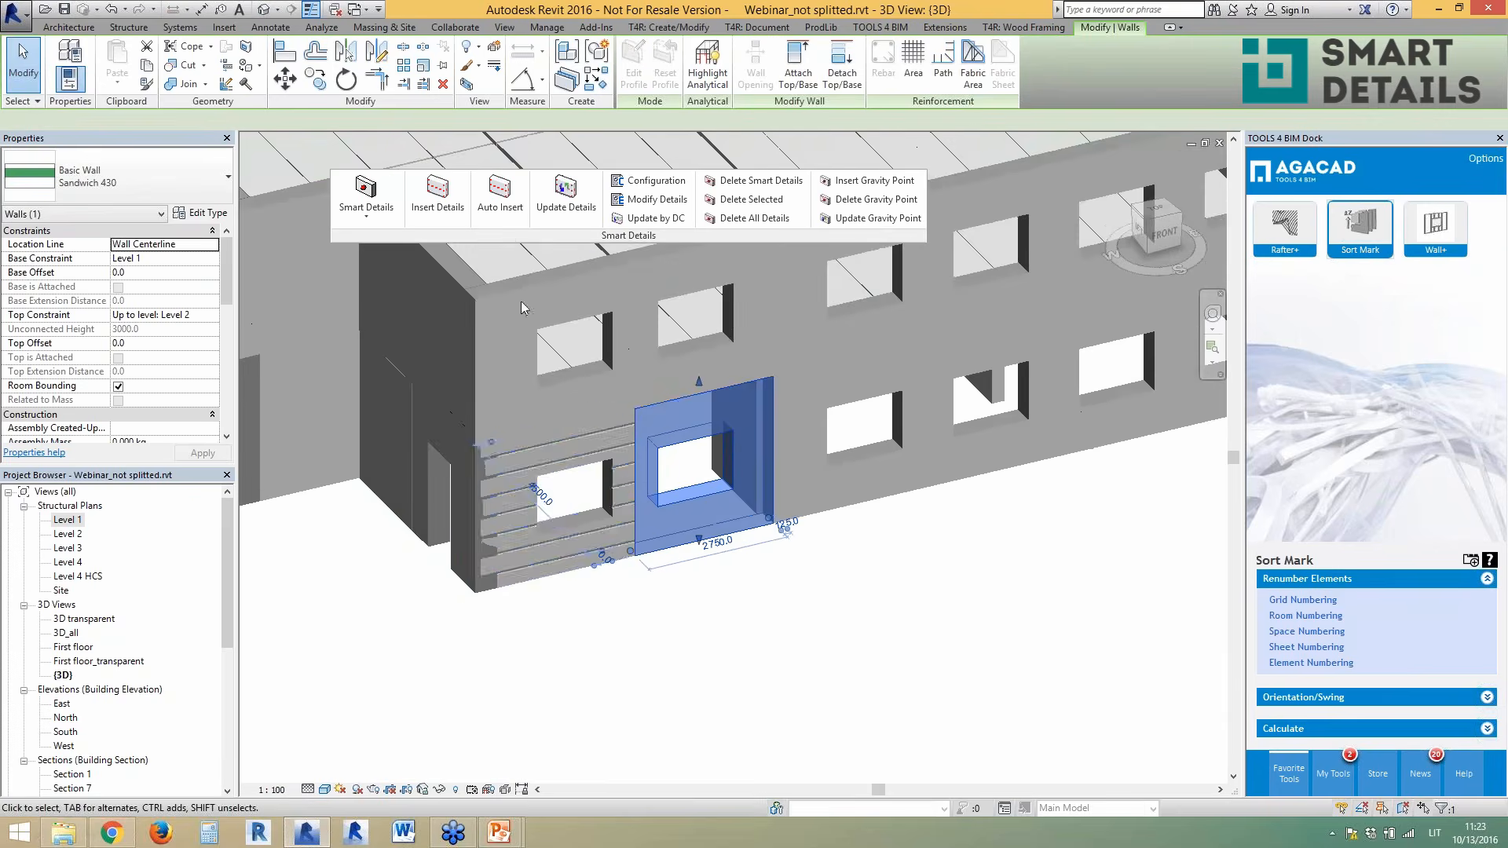
left_click(506, 221)
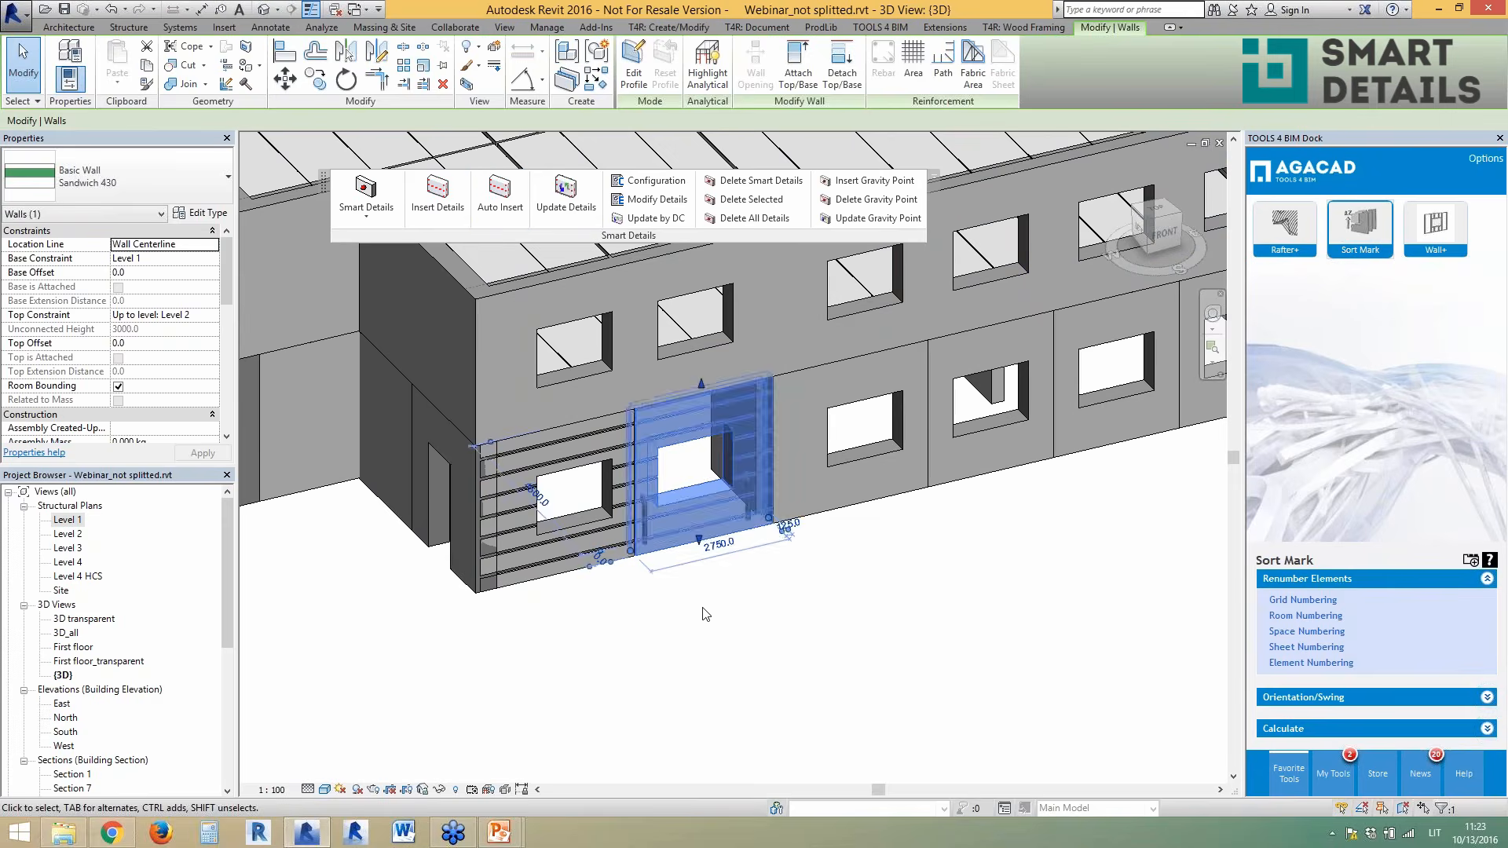
left_click(715, 571)
- Check the Sandwich 430 type's Smart Detail Configuration, SW_R_Wall_HCS_support_L_Wall, in Type Properties
left_click(762, 550)
scroll(840, 581, "up", 2)
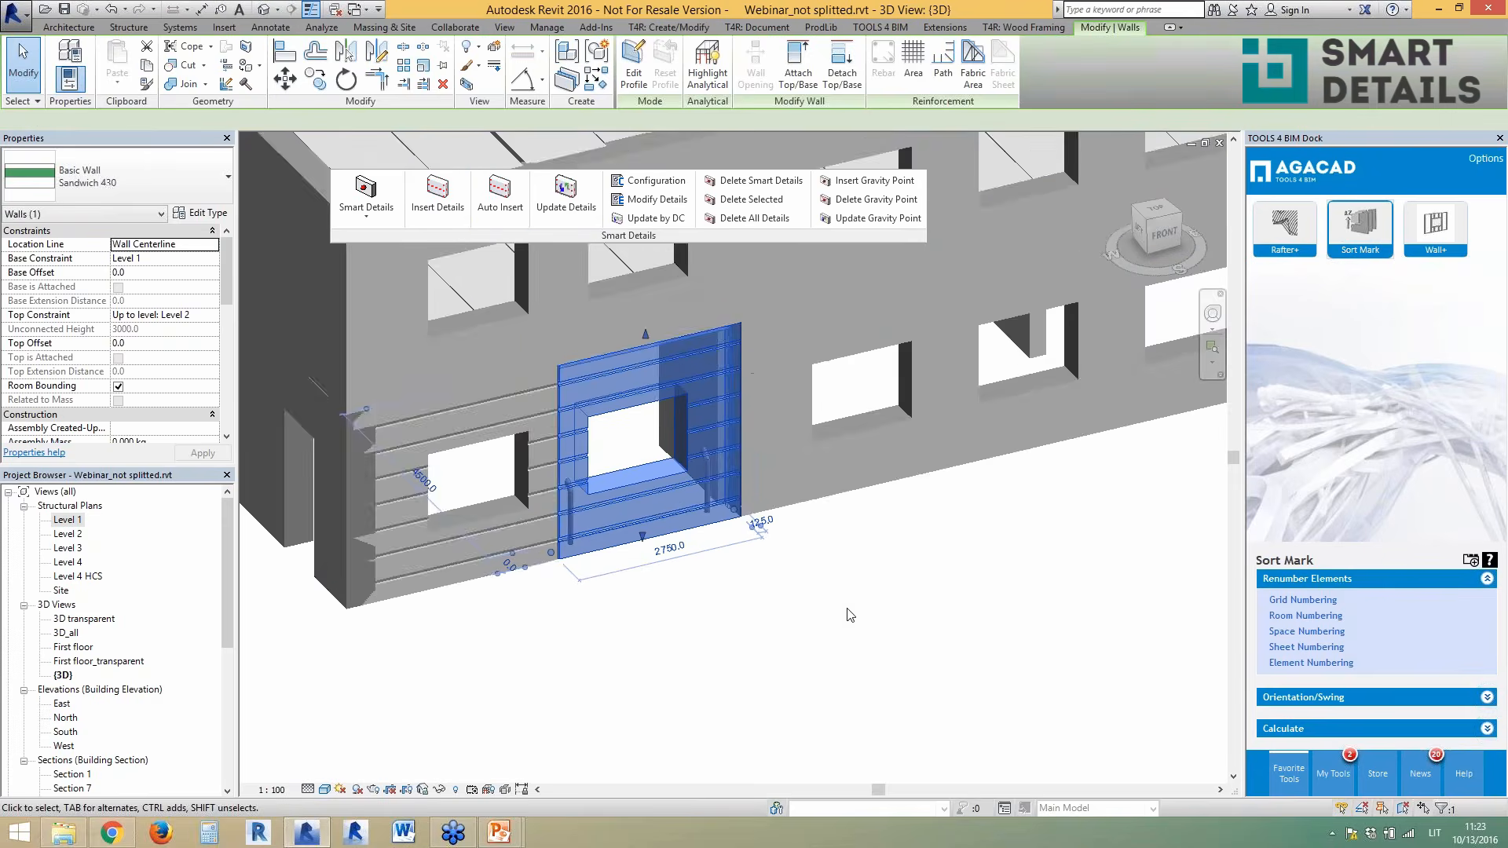
left_click(183, 214)
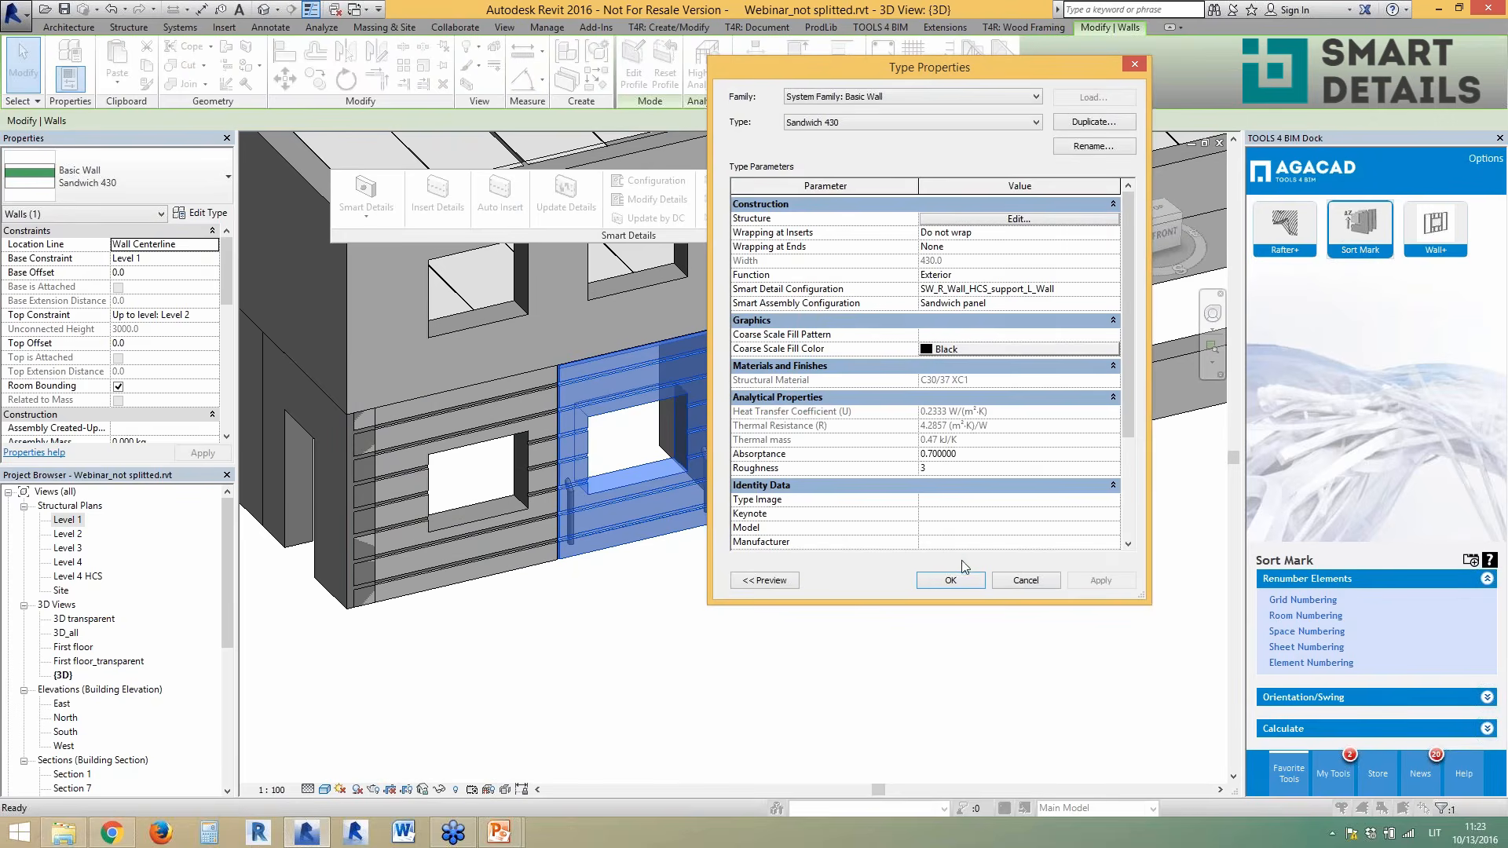
left_click(1005, 586)
left_click(503, 200)
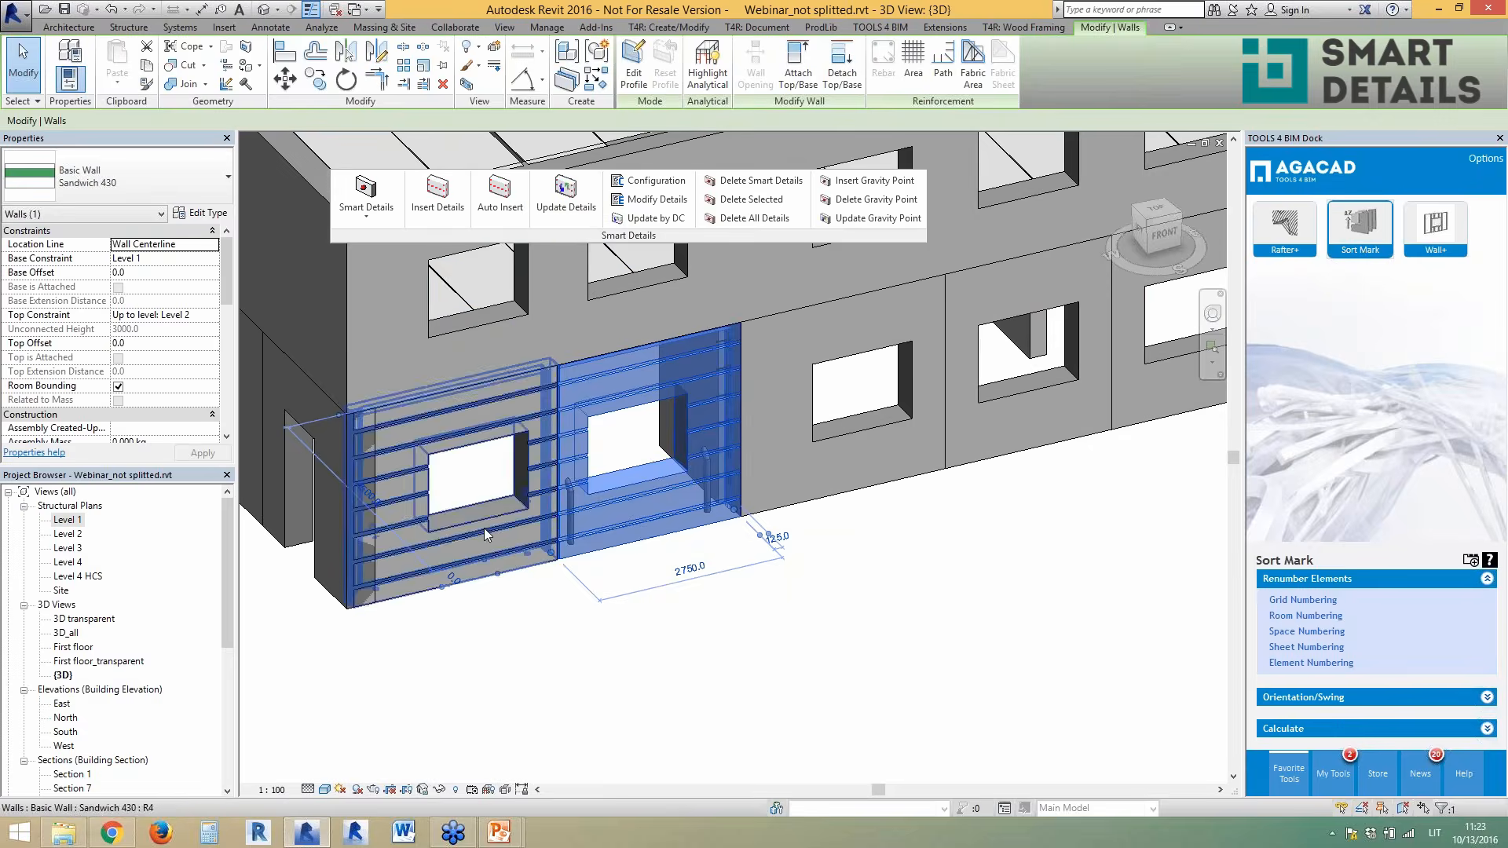
- Orbit the building to view the whole facade and deselect the panel
scroll(487, 534, "down", 3)
scroll(802, 525, "up", 1)
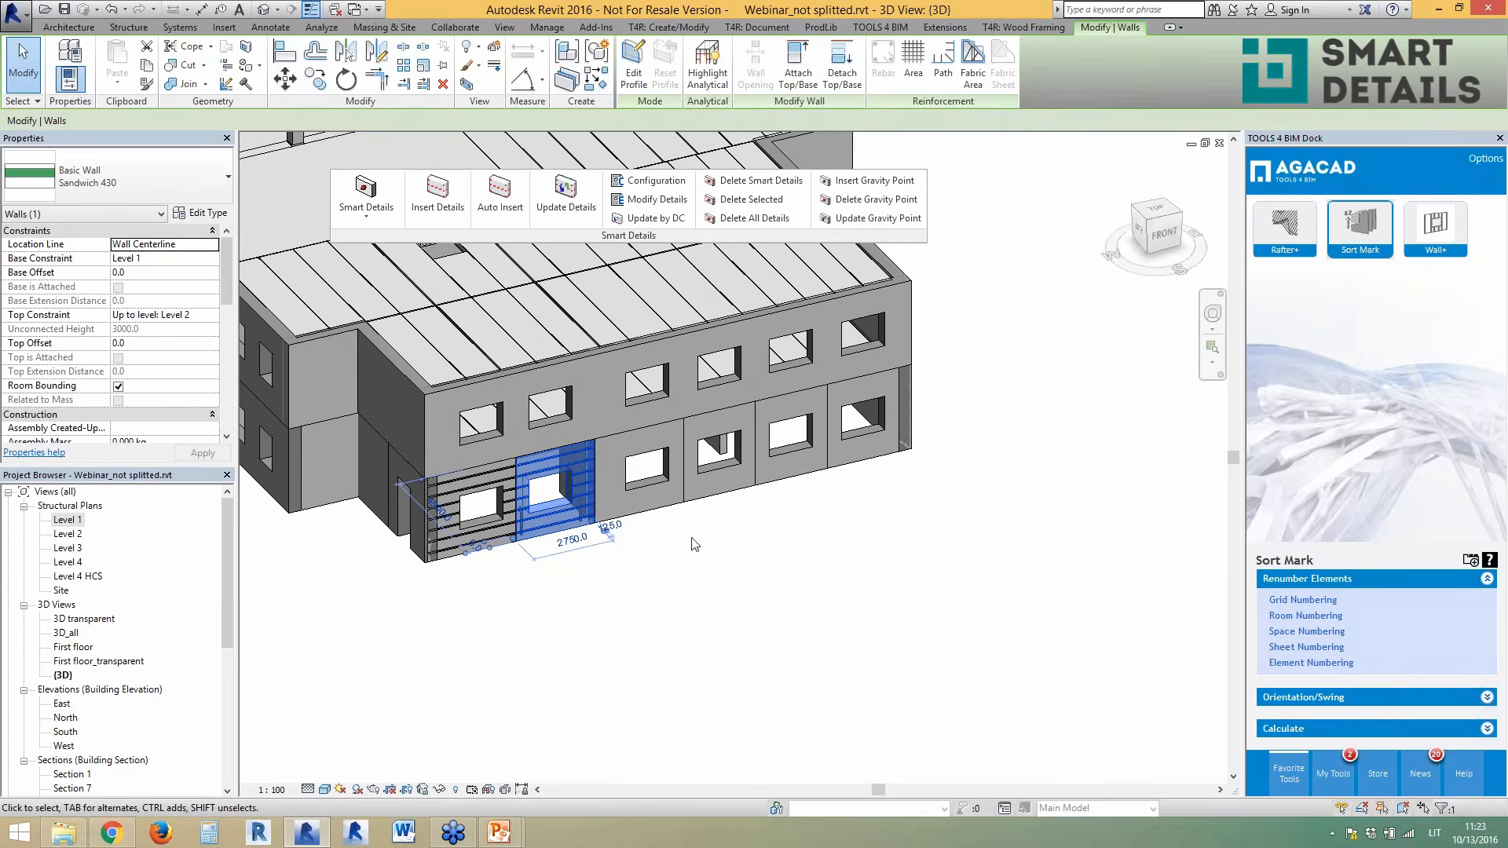
middle_click_drag(693, 543, 561, 571, "shift")
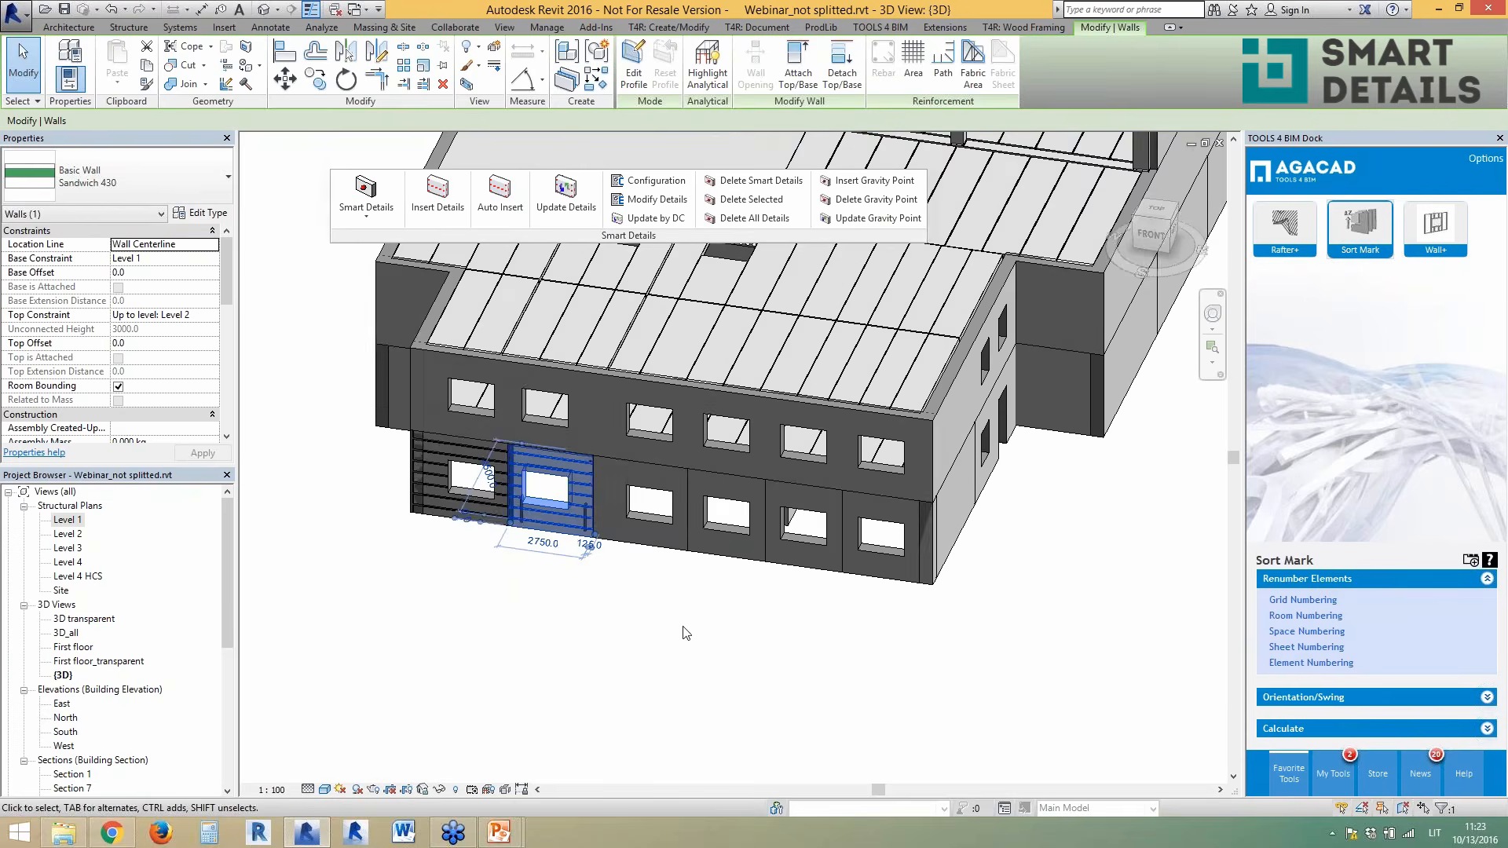
key("Escape")
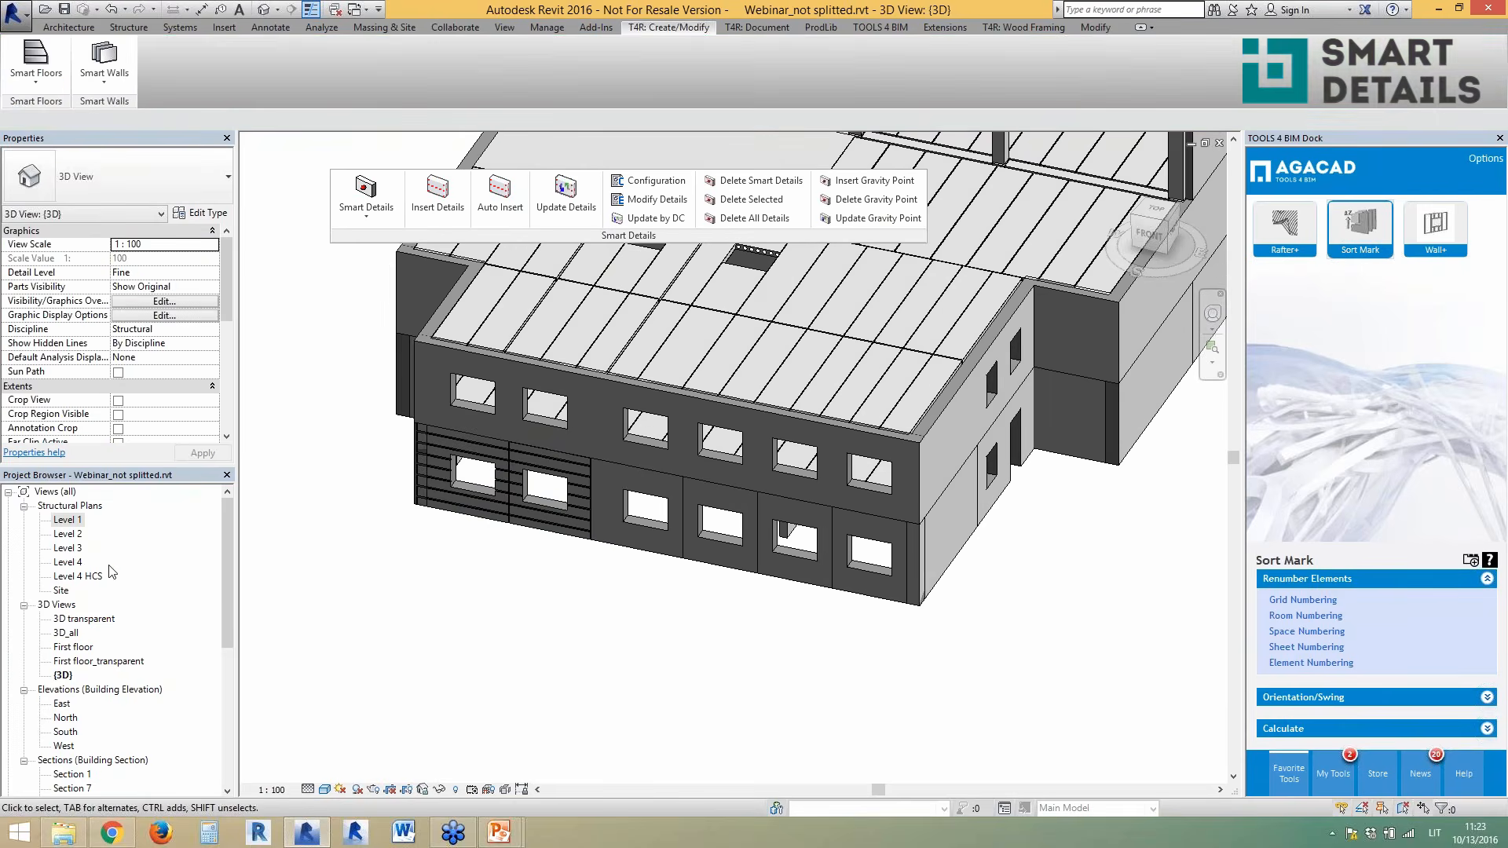
- On the Level 1 plan, crossing-select walls, filter to Walls only, and auto-insert connections
double_click(74, 521)
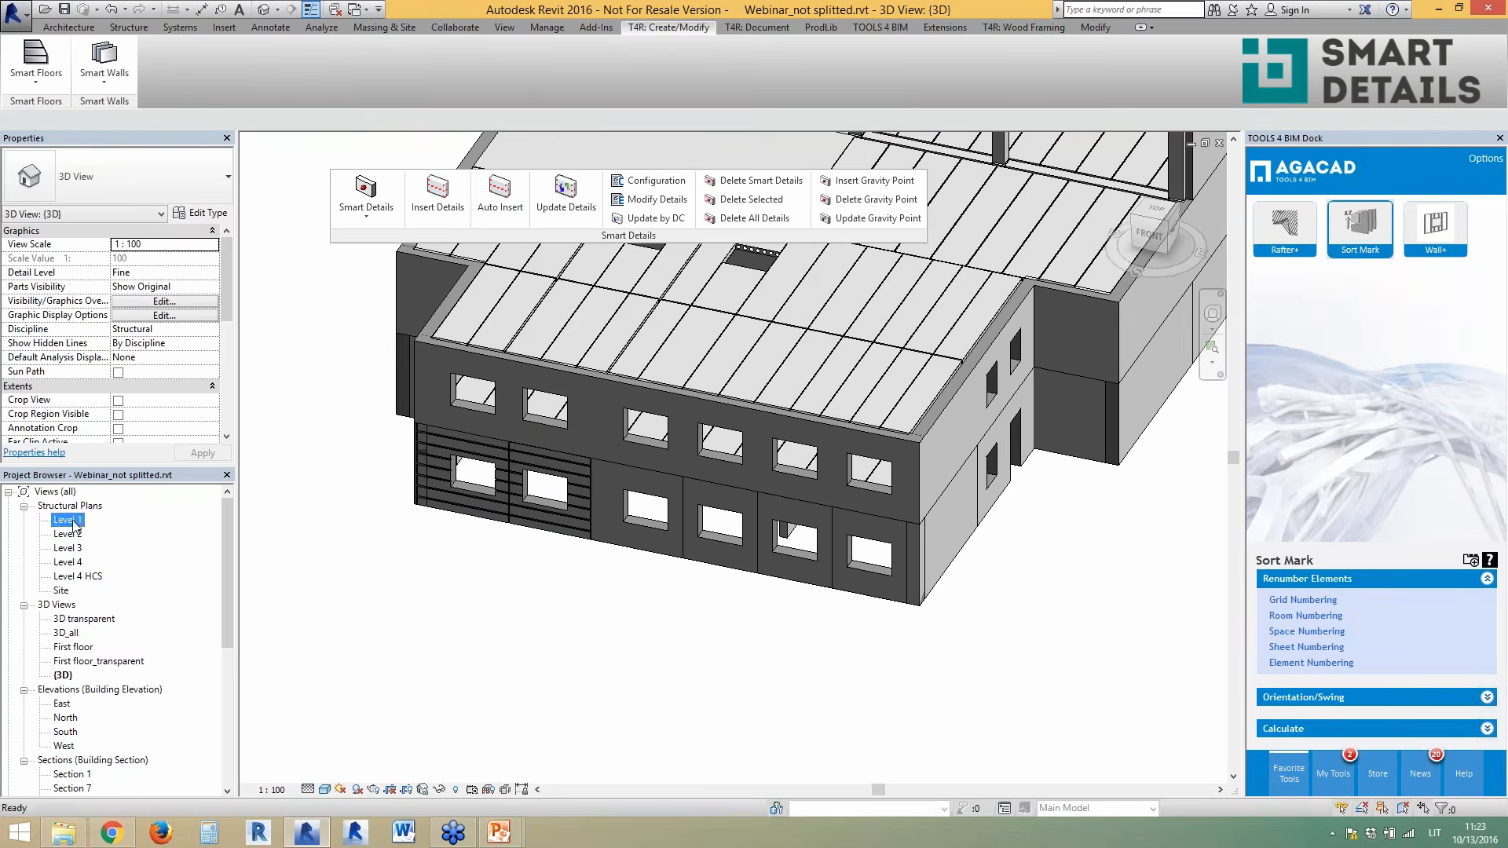
scroll(621, 673, "down", 5)
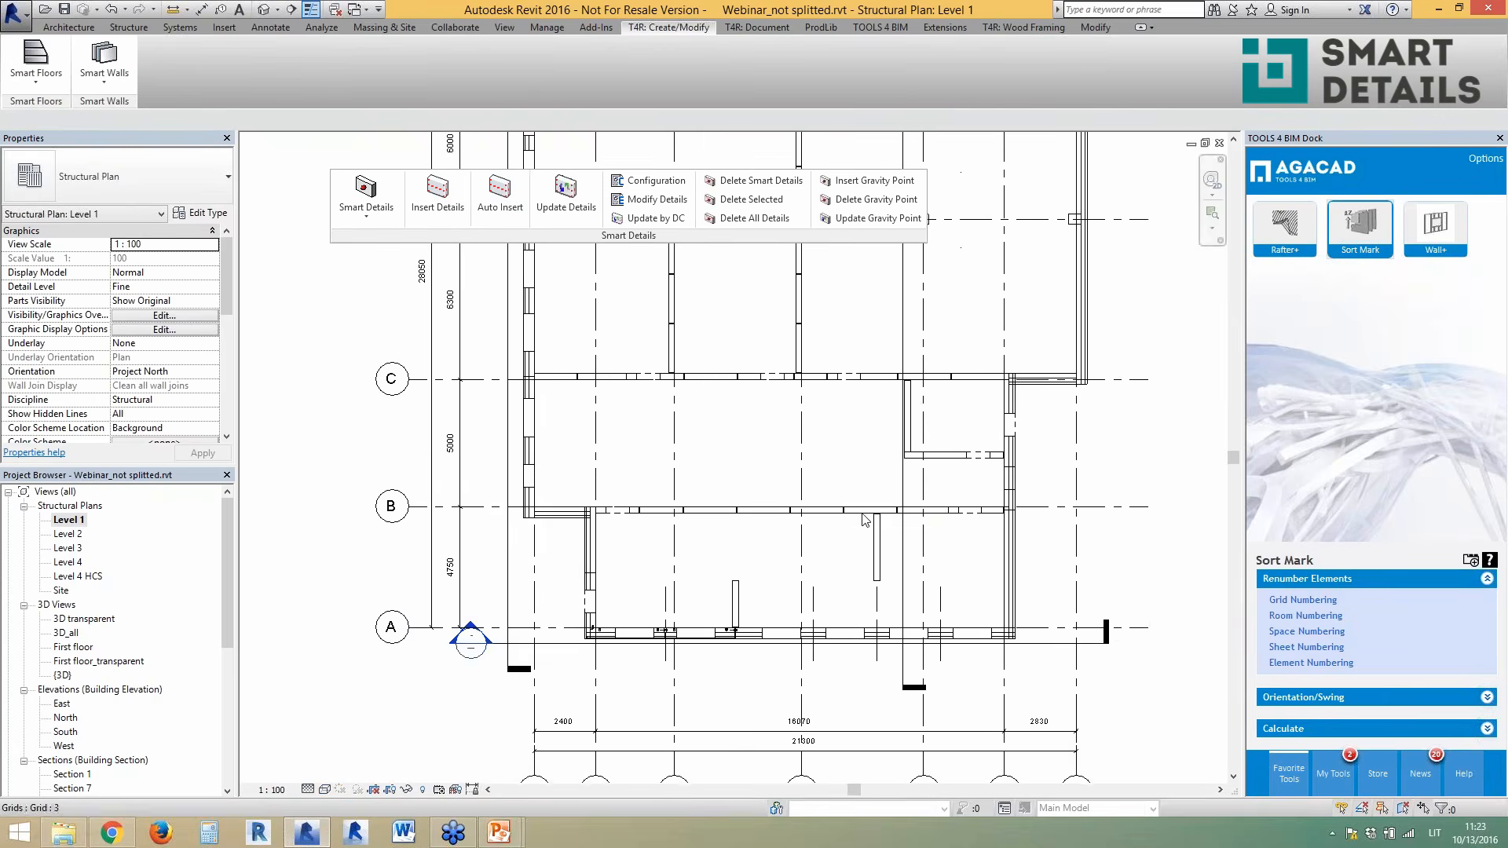
scroll(927, 506, "up", 4)
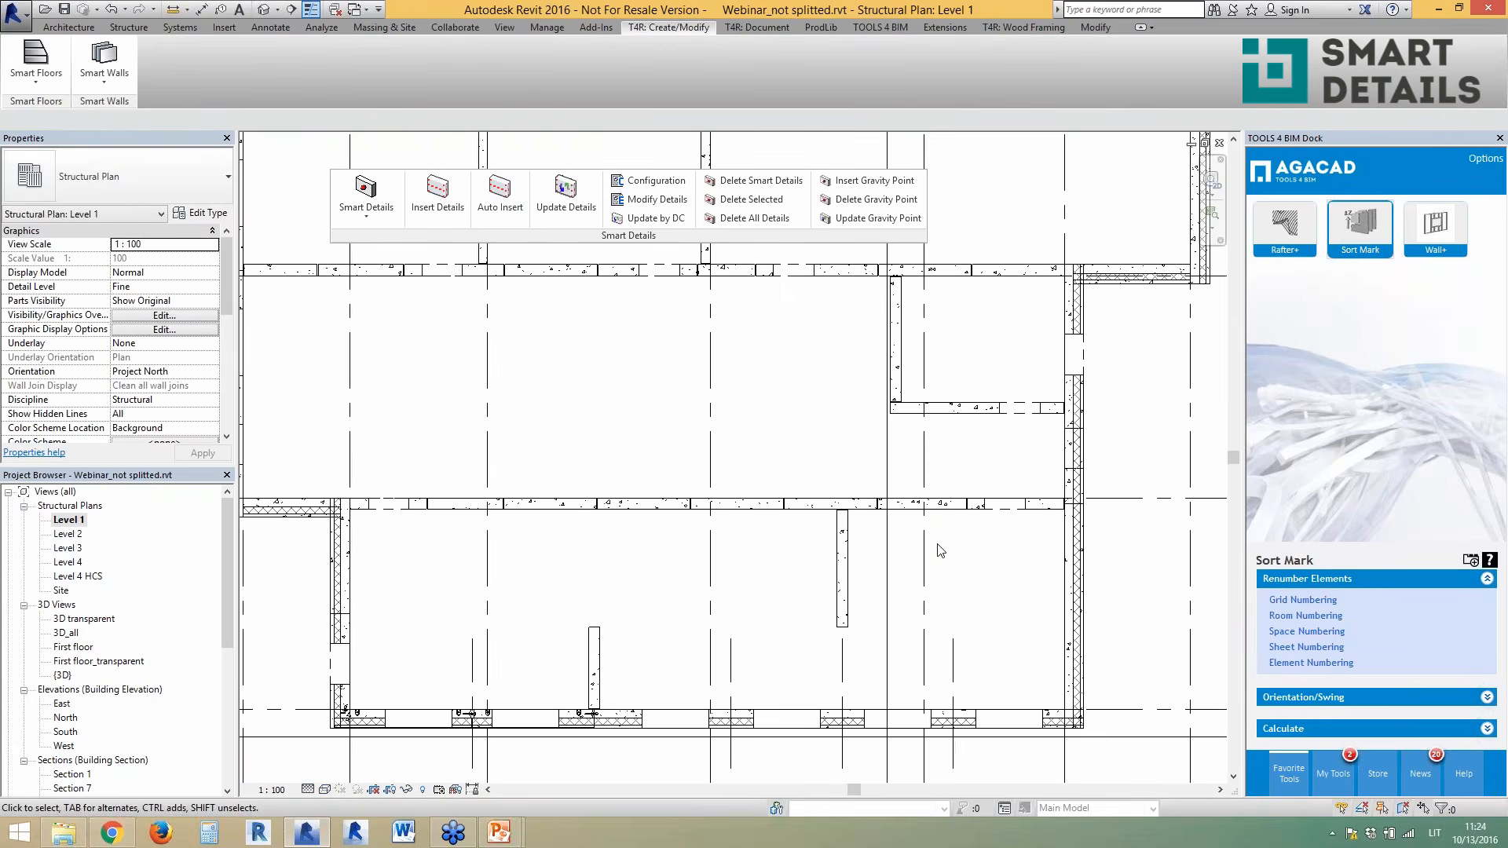
left_click_drag(977, 565, 479, 482)
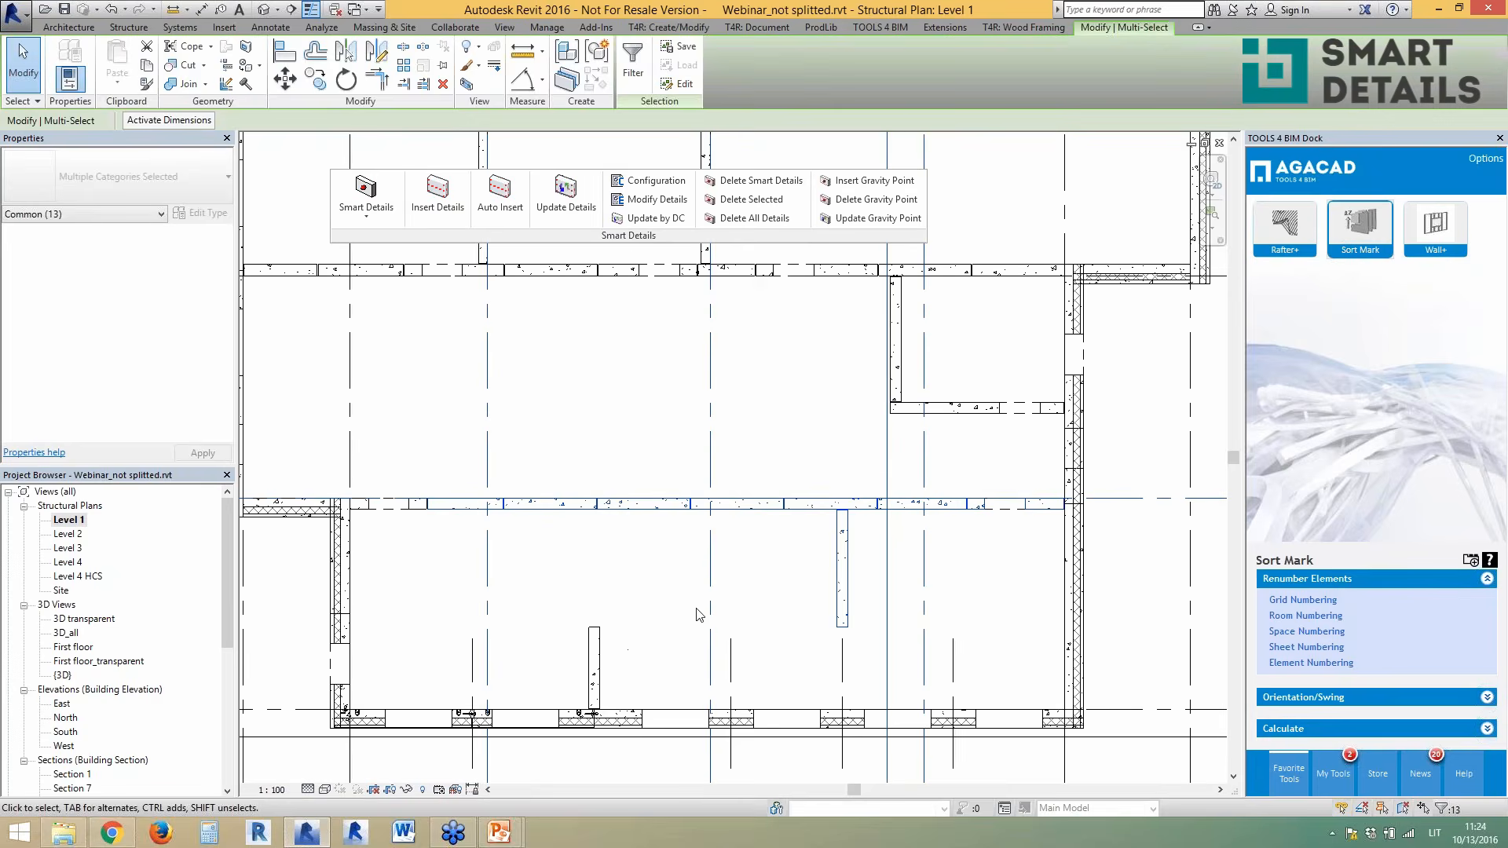
left_click(632, 64)
left_click(813, 207)
left_click(600, 206)
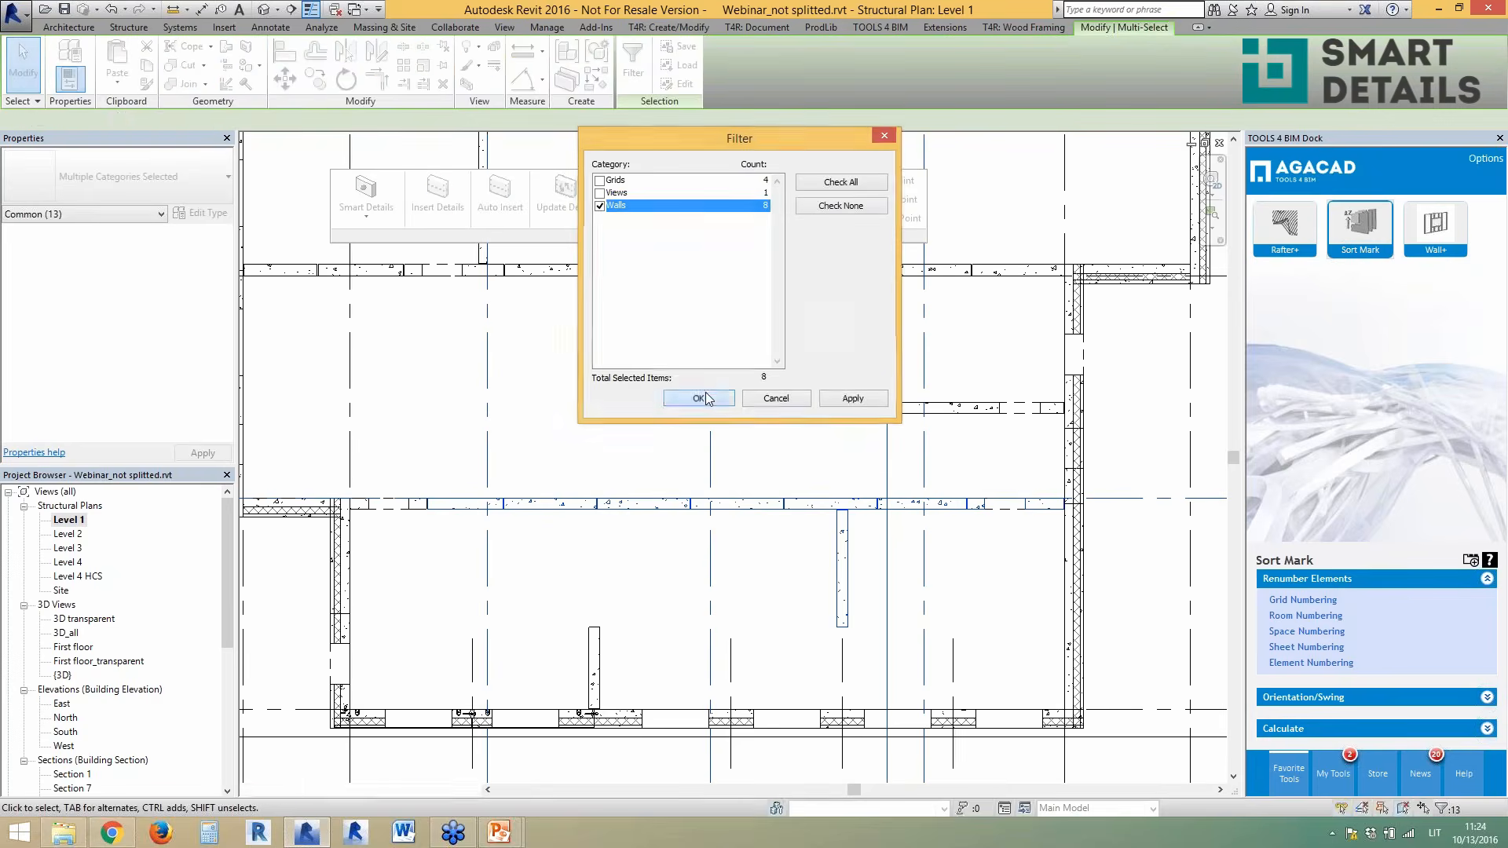
left_click(698, 399)
left_click(499, 192)
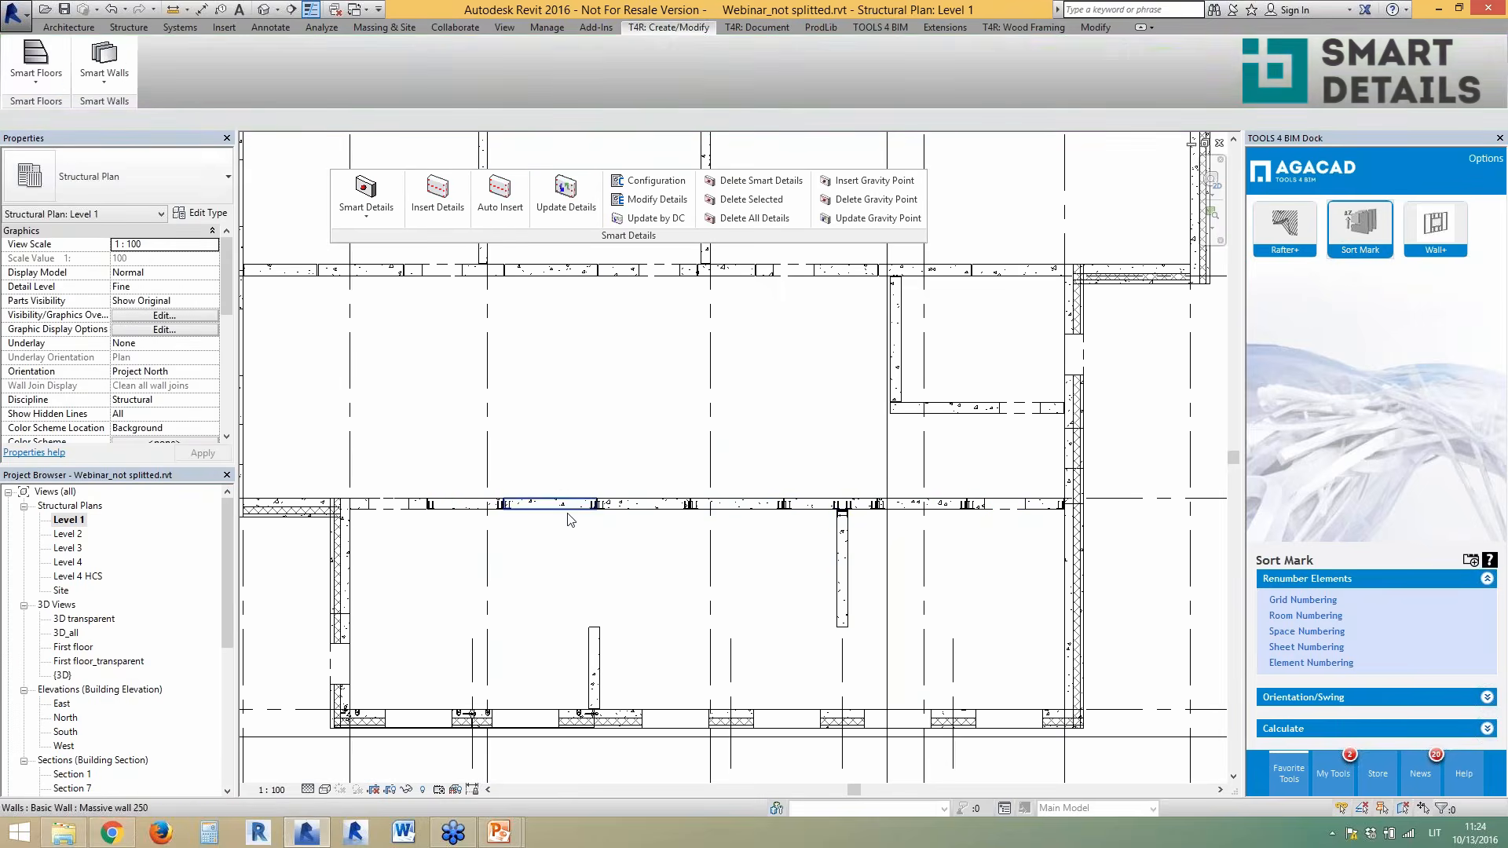
- Inspect an SBKL embedded connection and the adjoining Massive wall 250 panels
scroll(871, 534, "up", 5)
scroll(793, 471, "up", 2)
left_click(740, 410)
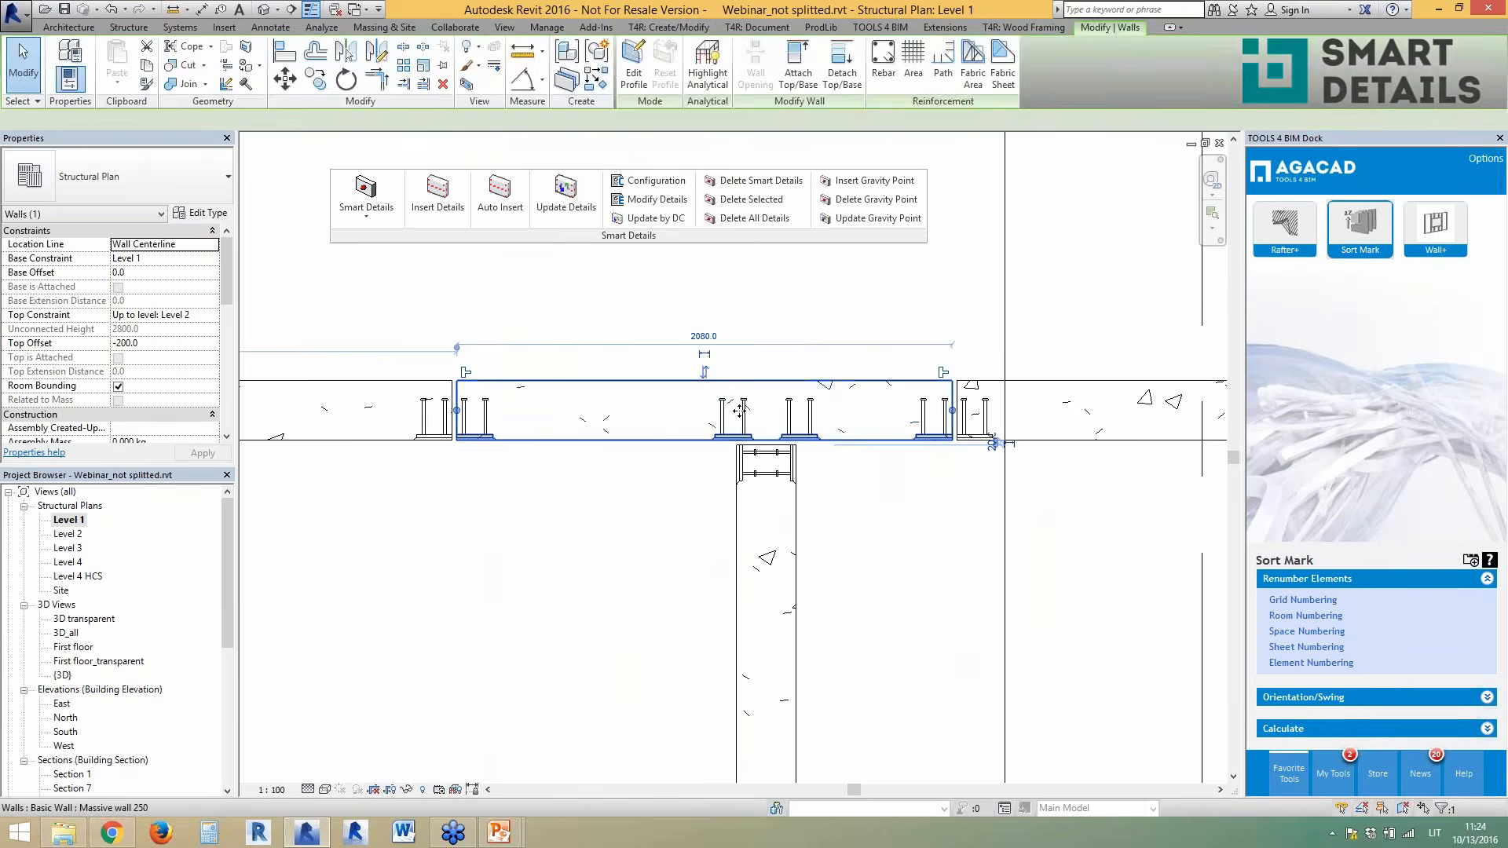
left_click(799, 432)
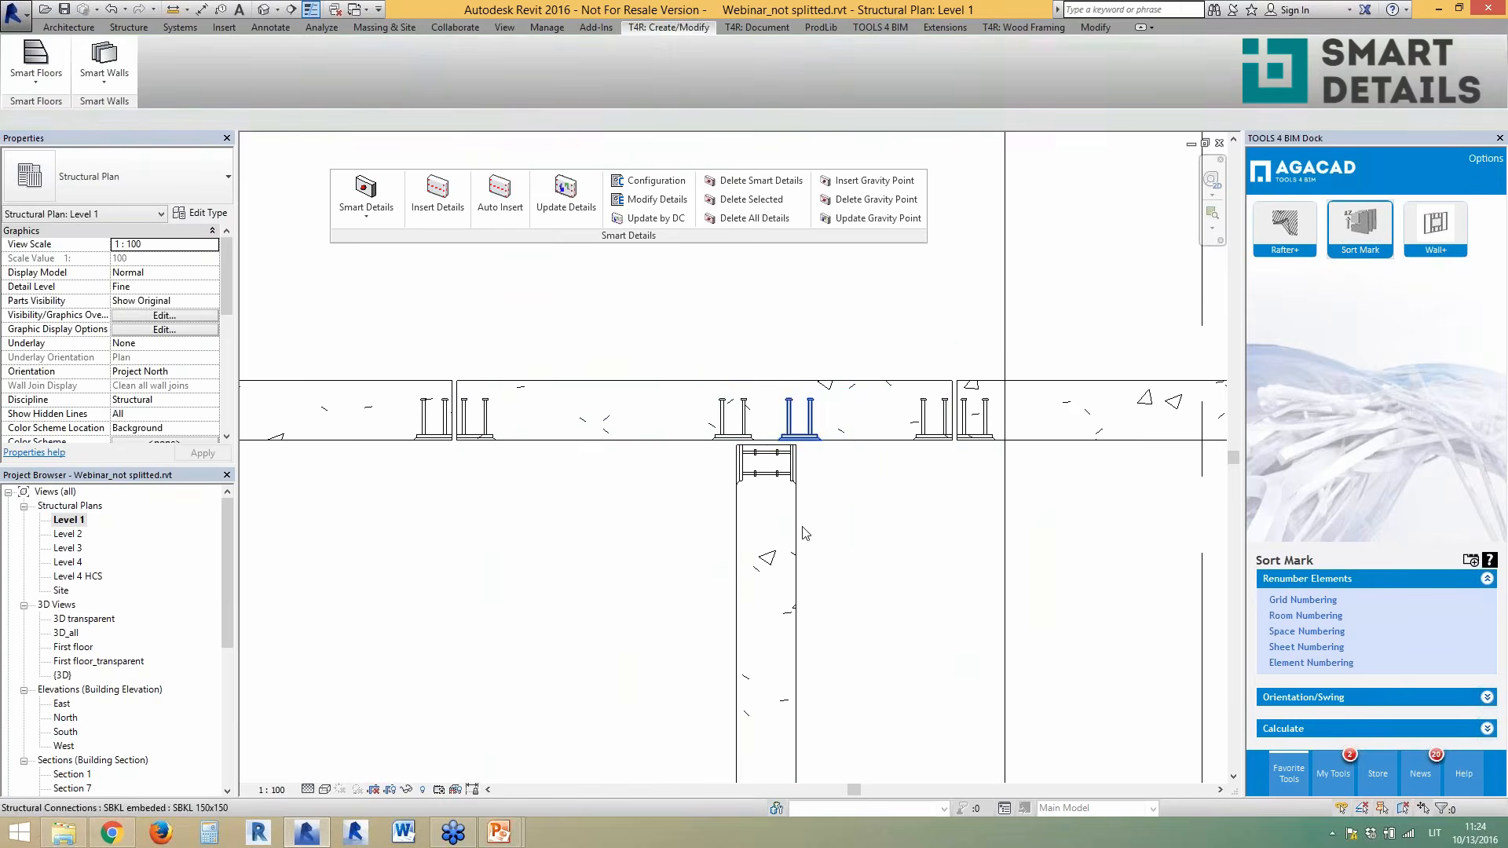
left_click(796, 538)
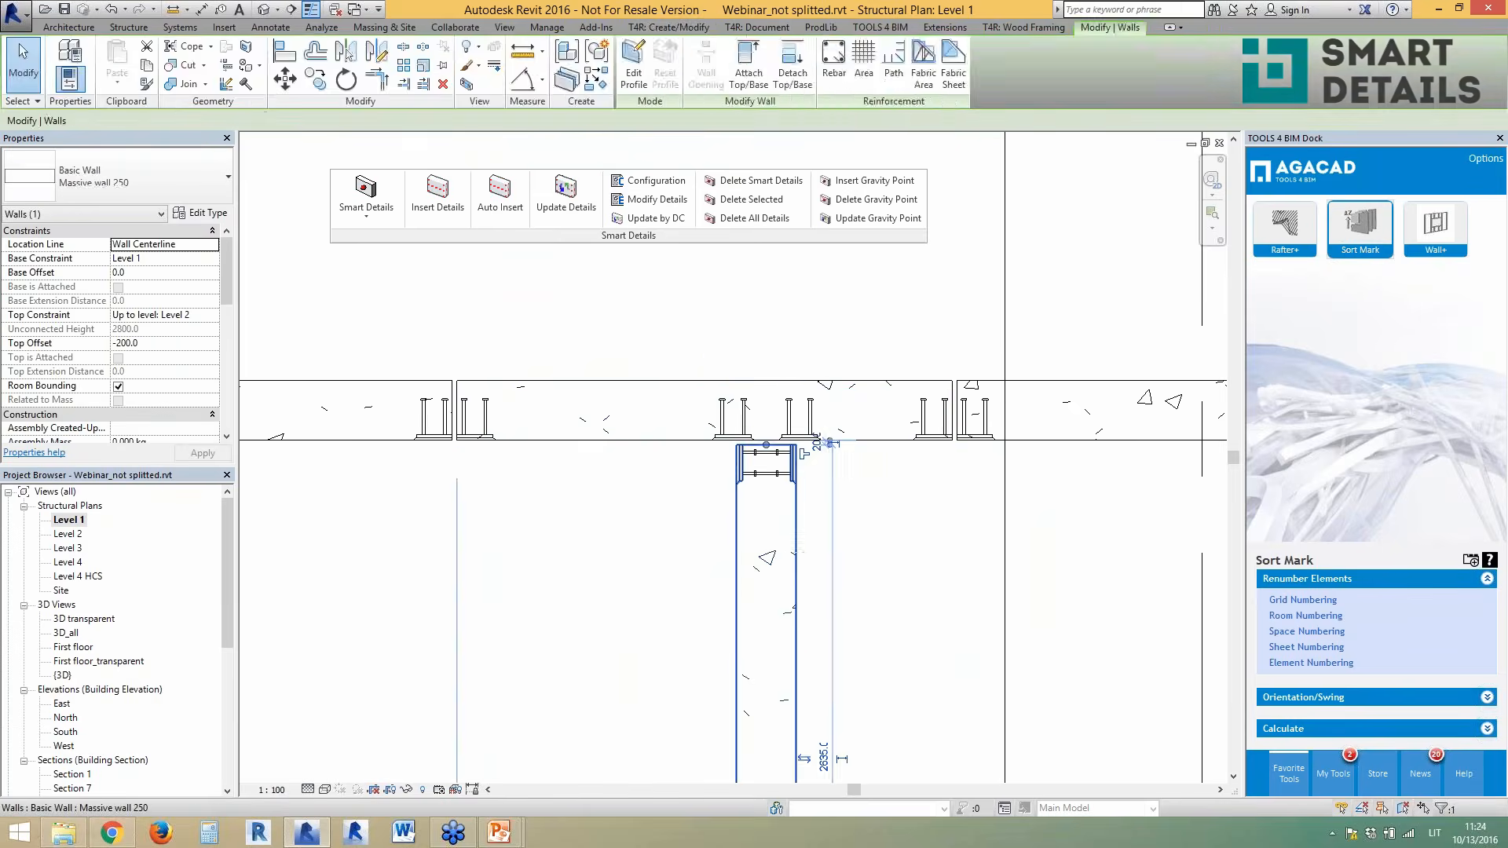
scroll(771, 456, "down", 3)
left_click(800, 483)
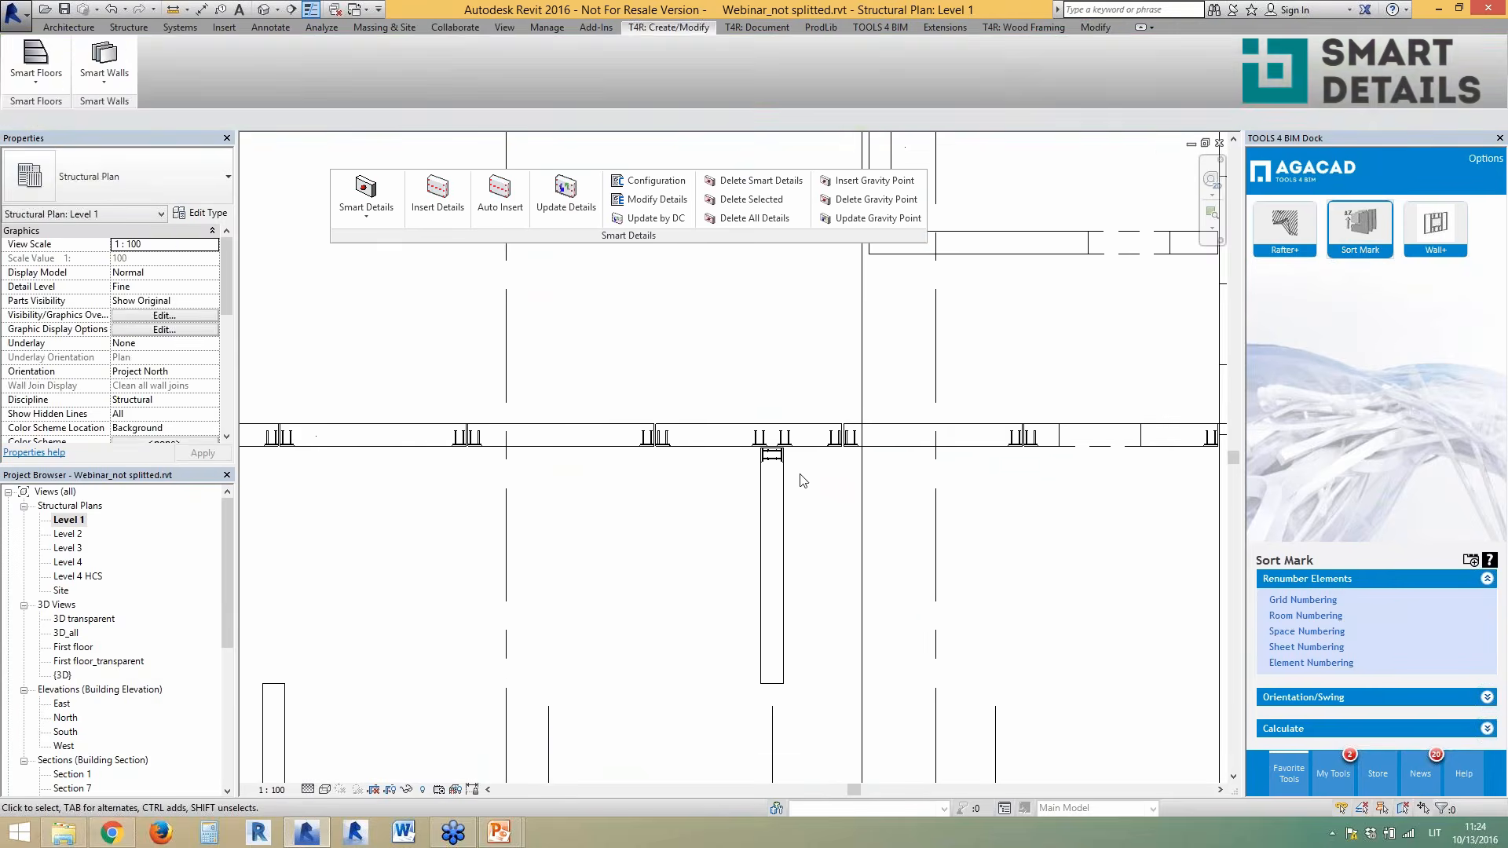
scroll(811, 487, "down", 2)
left_click(771, 564)
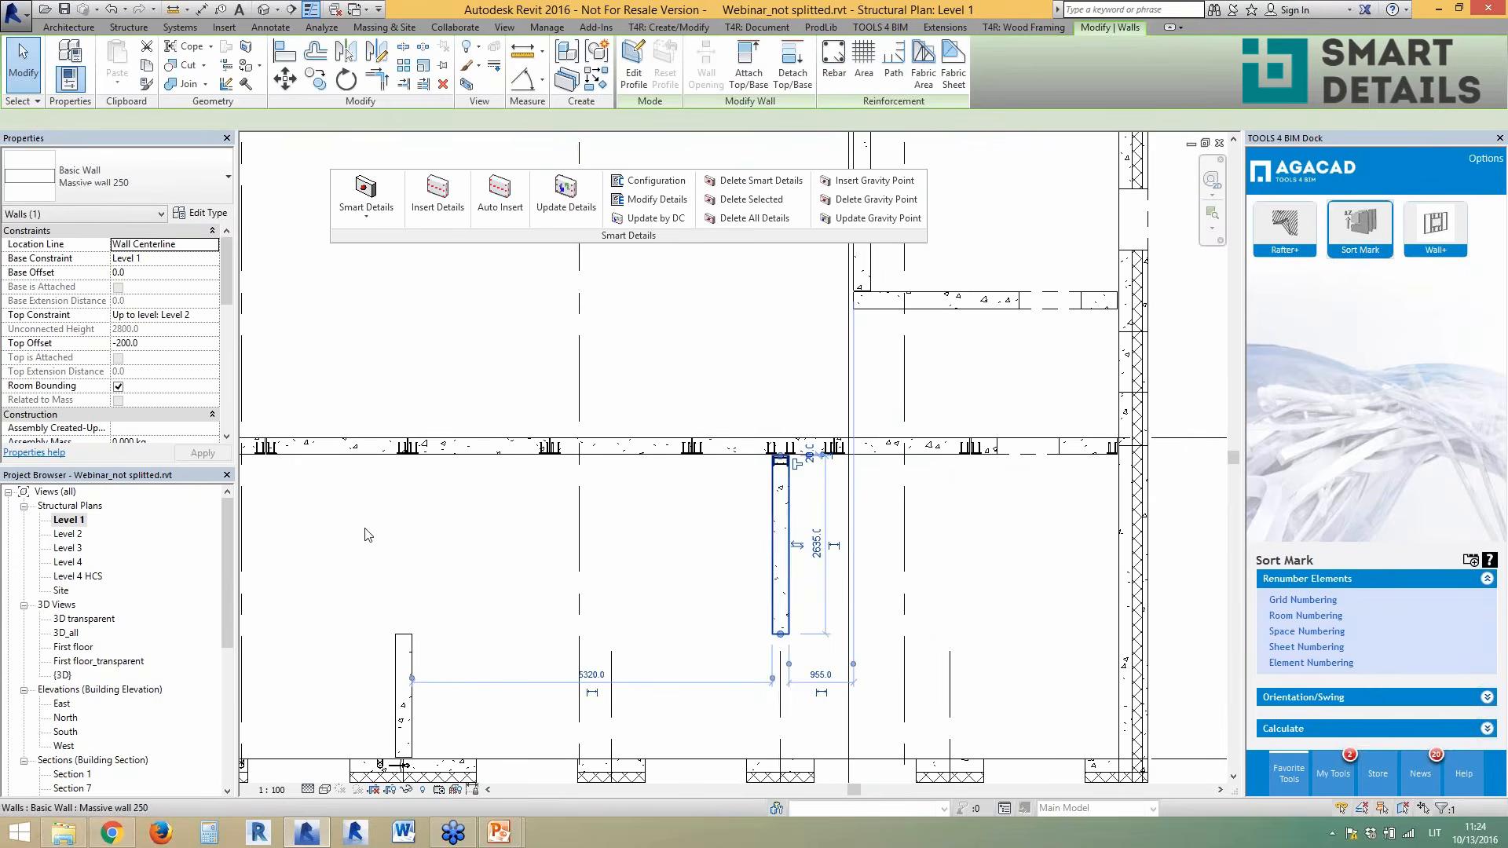
- Open the First floor_transparent 3D view and orbit to a tilted angle
double_click(82, 662)
middle_click_drag(680, 517, 811, 752, "shift")
scroll(815, 442, "up", 5)
scroll(770, 368, "down", 3)
- Check a hollow-core floor slab, then orbit to a near top view of the first floor
key("Escape")
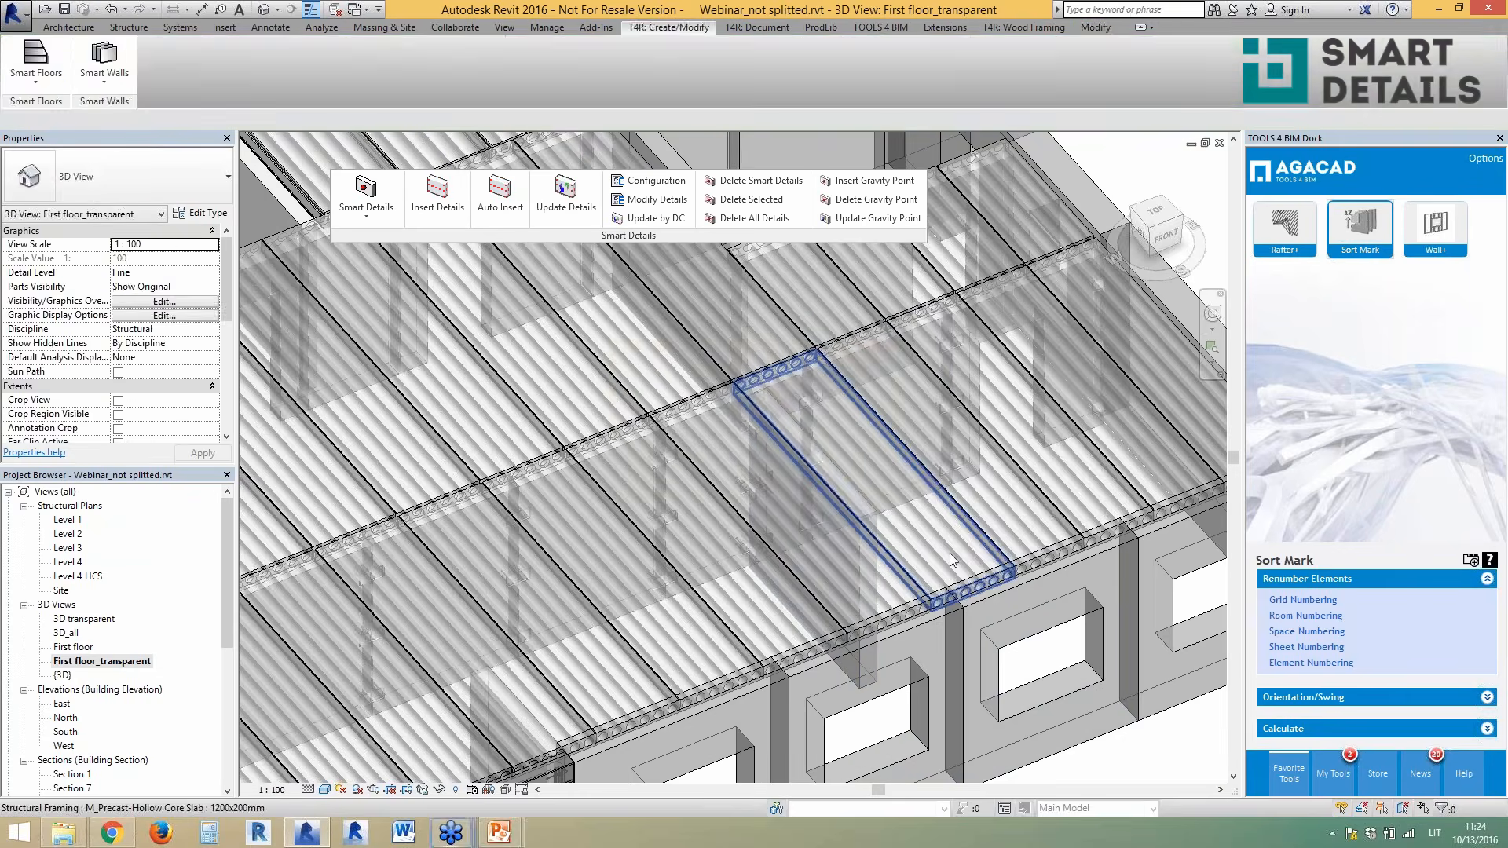
left_click(926, 535)
right_click(927, 535)
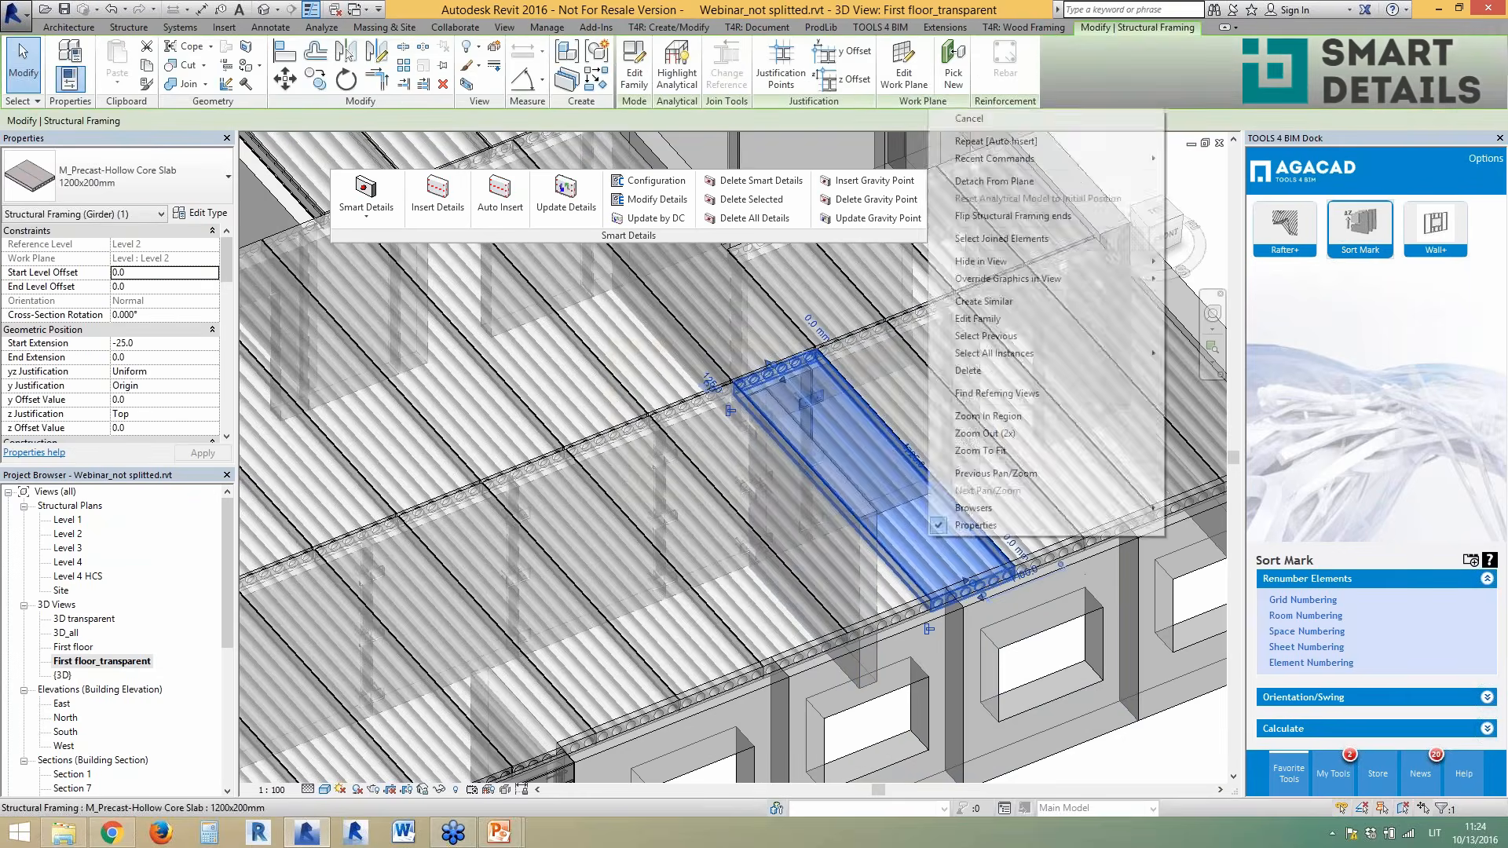
key("Escape")
key("Escape")
scroll(926, 535, "down", 4)
middle_click_drag(1044, 559, 949, 680, "shift")
- Filter the first-floor selection to the 30 Structural Framing (Girder) slabs and hide them in view
left_click_drag(1112, 548, 410, 422)
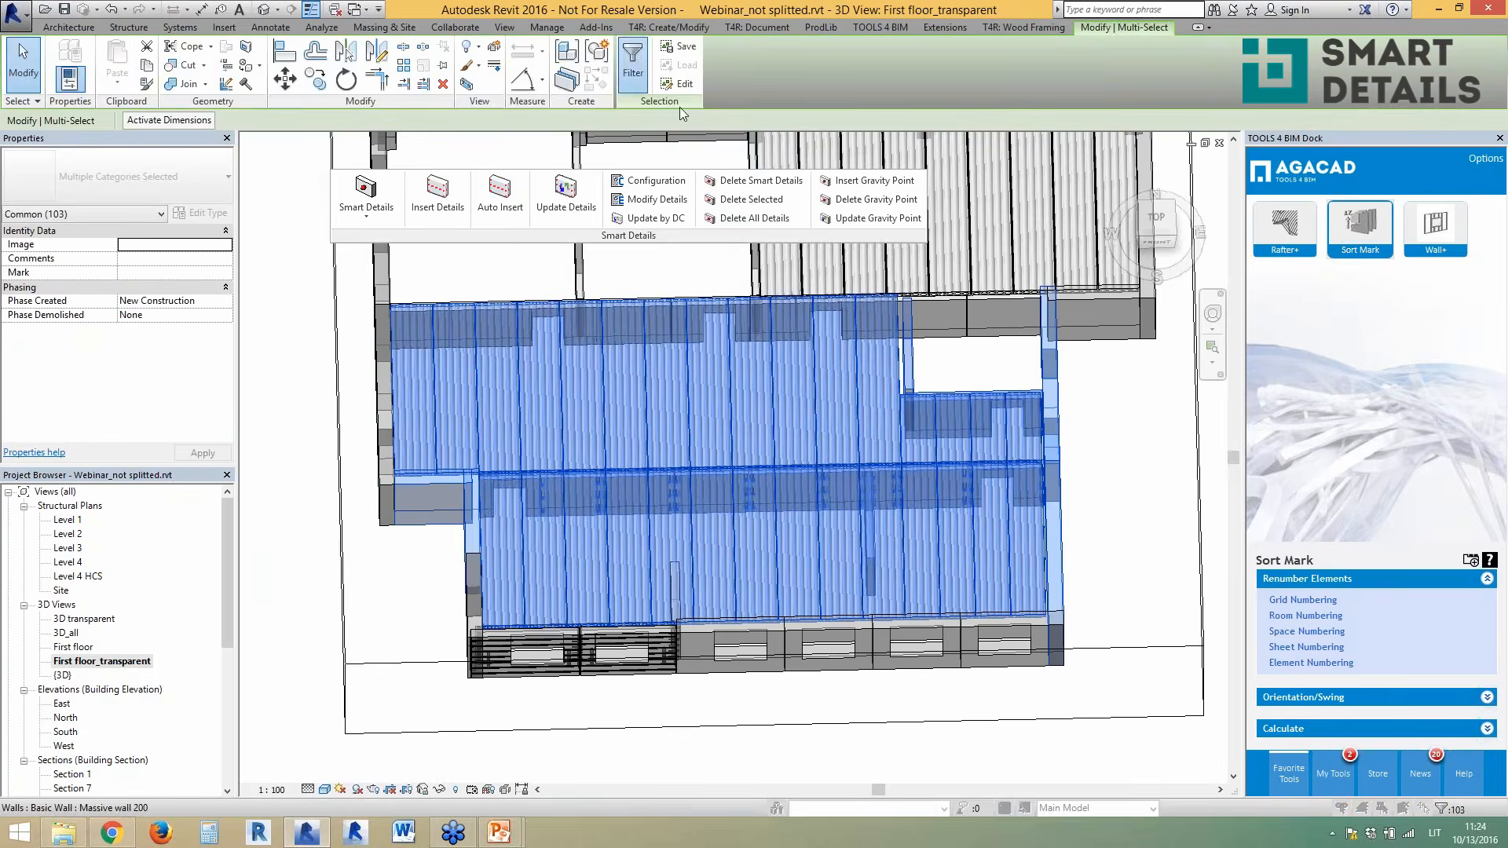
left_click(633, 63)
left_click(841, 205)
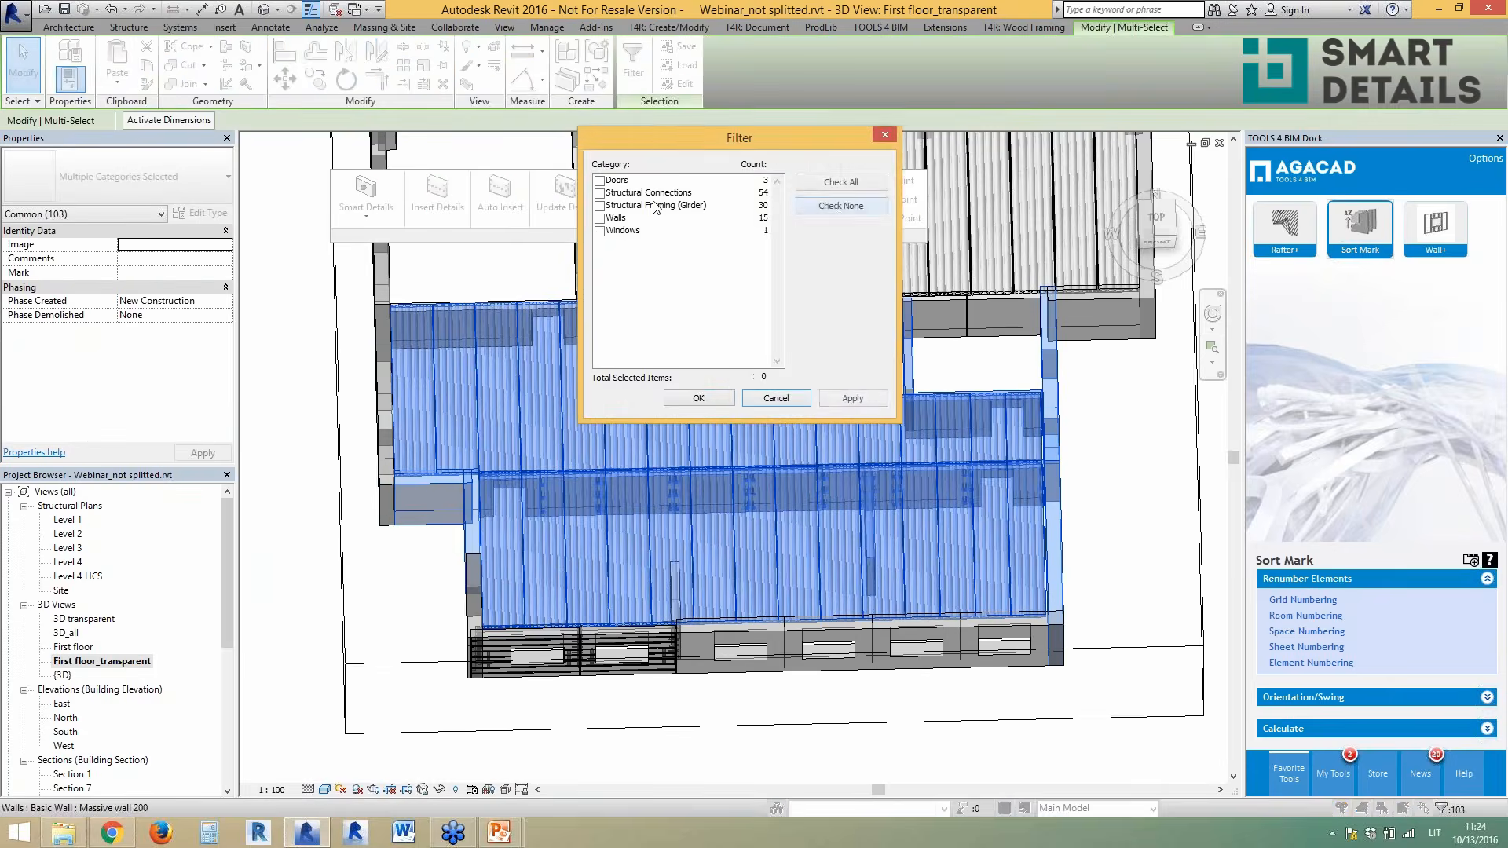
left_click(599, 205)
left_click(698, 398)
right_click(1114, 487)
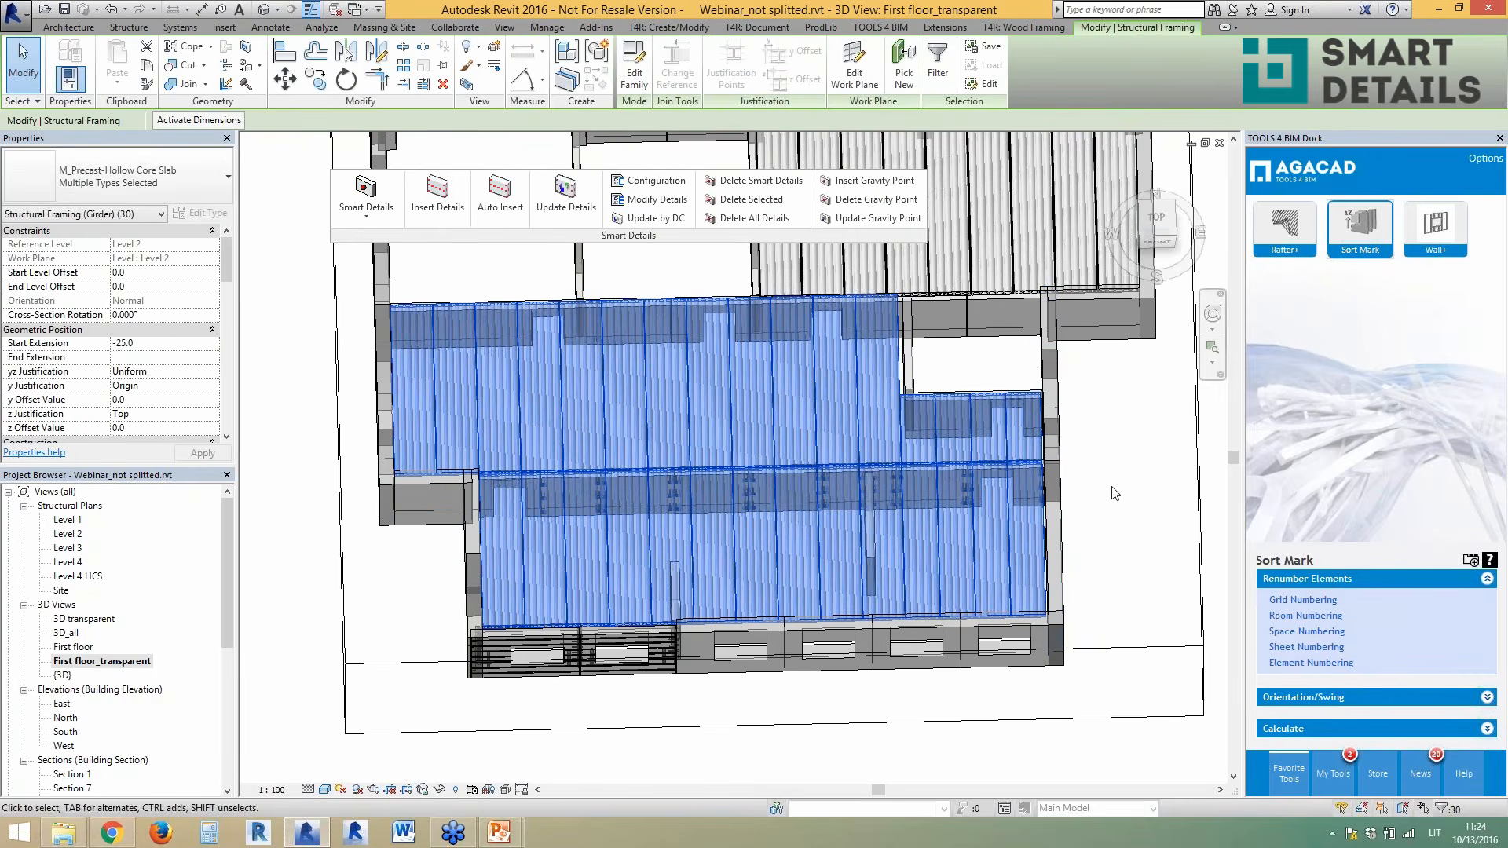
mouse_move(1178, 210)
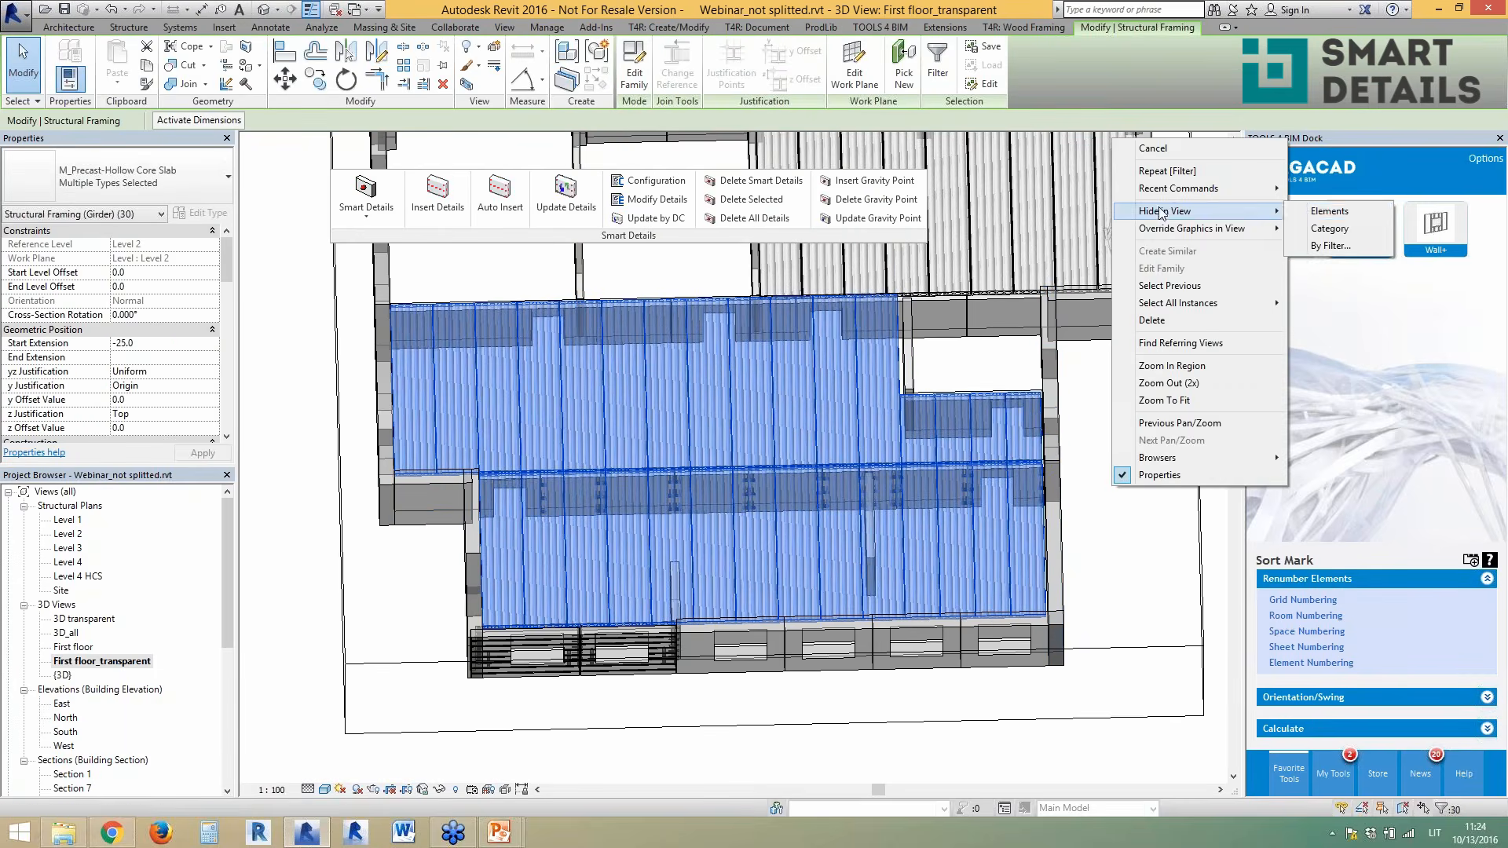
left_click(1301, 211)
- Select an SBKL embedded wall connection and open its Modify Details update settings
middle_click_drag(785, 472, 856, 499, "shift")
scroll(856, 500, "up", 6)
left_click(850, 497)
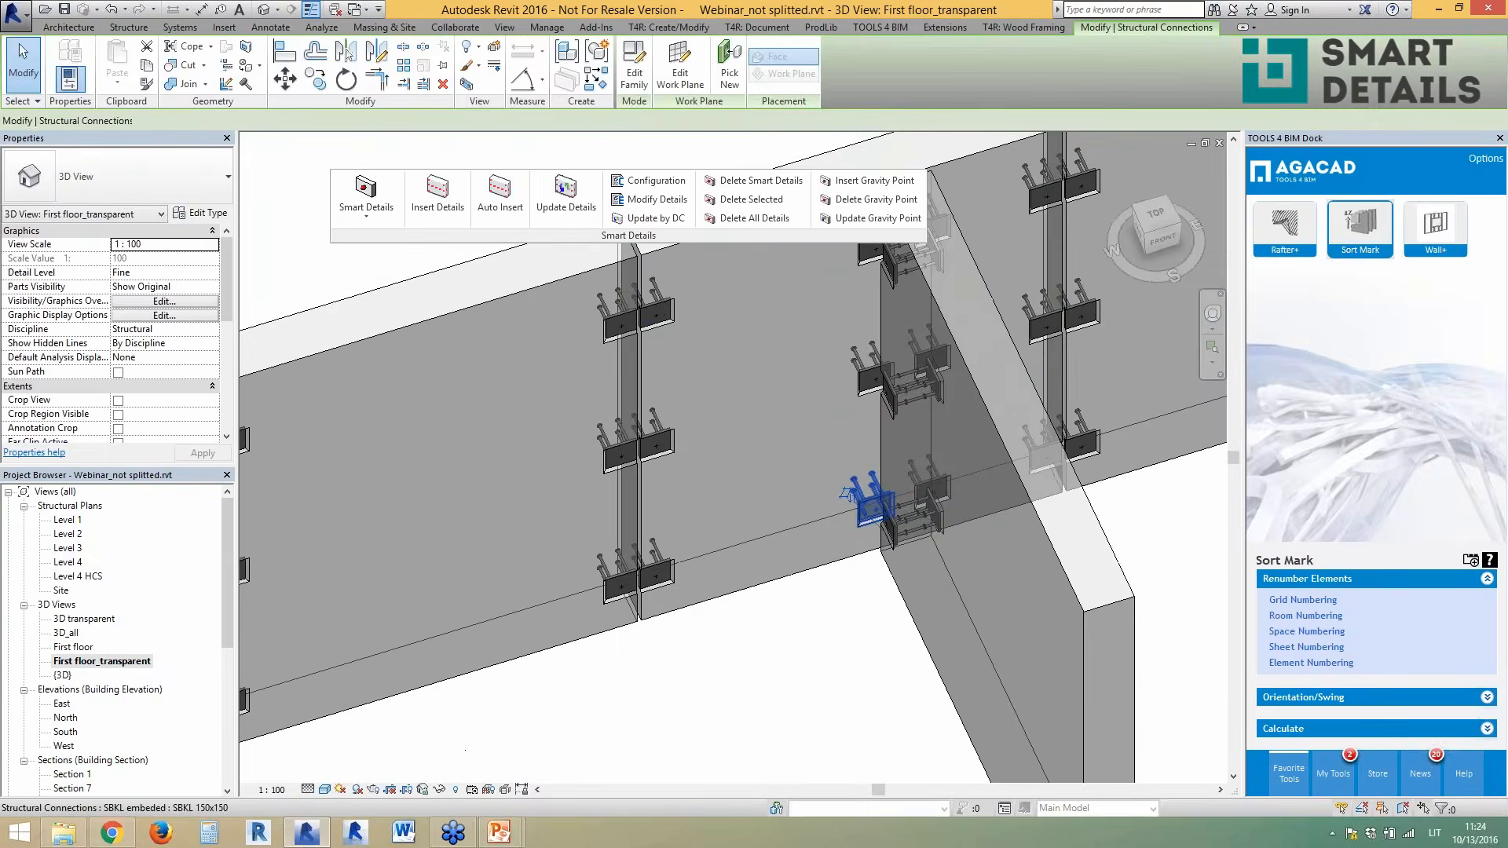
scroll(856, 502, "down", 1)
middle_click_drag(856, 503, 883, 363, "shift")
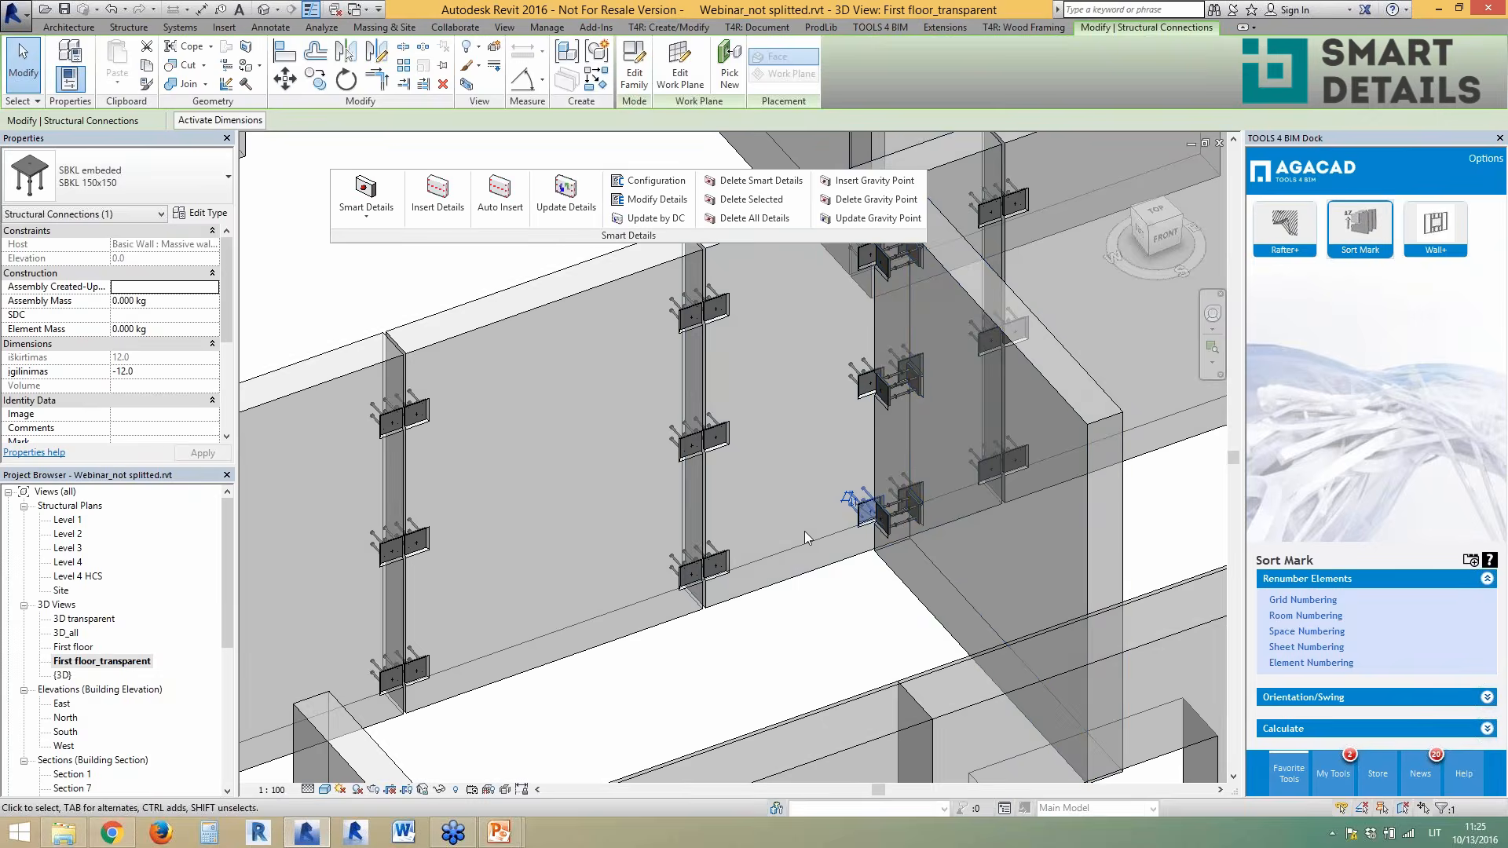
scroll(808, 533, "down", 1)
middle_click_drag(808, 534, 797, 528, "shift")
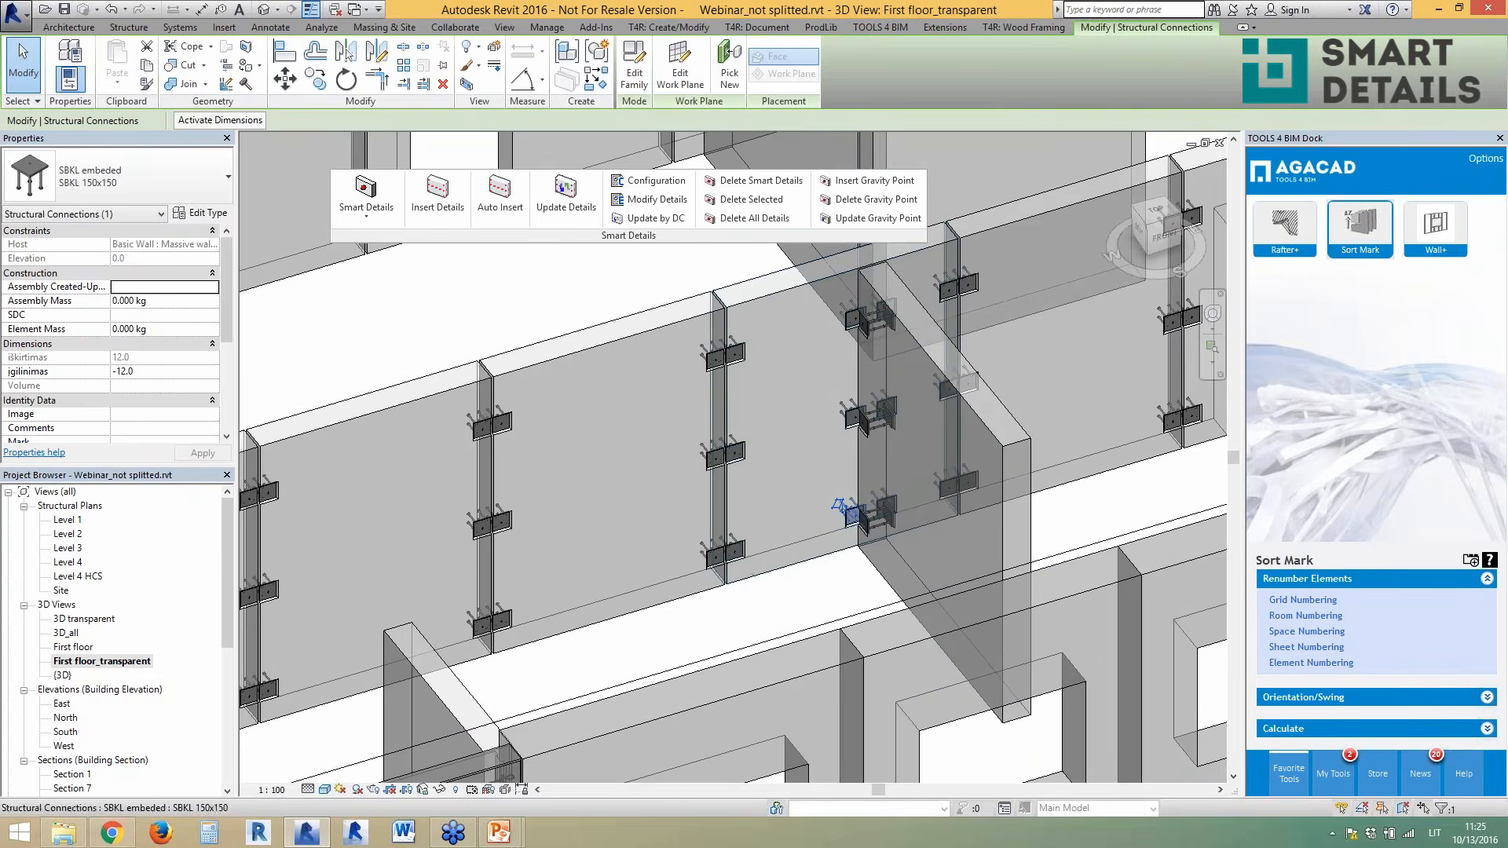
left_click(657, 199)
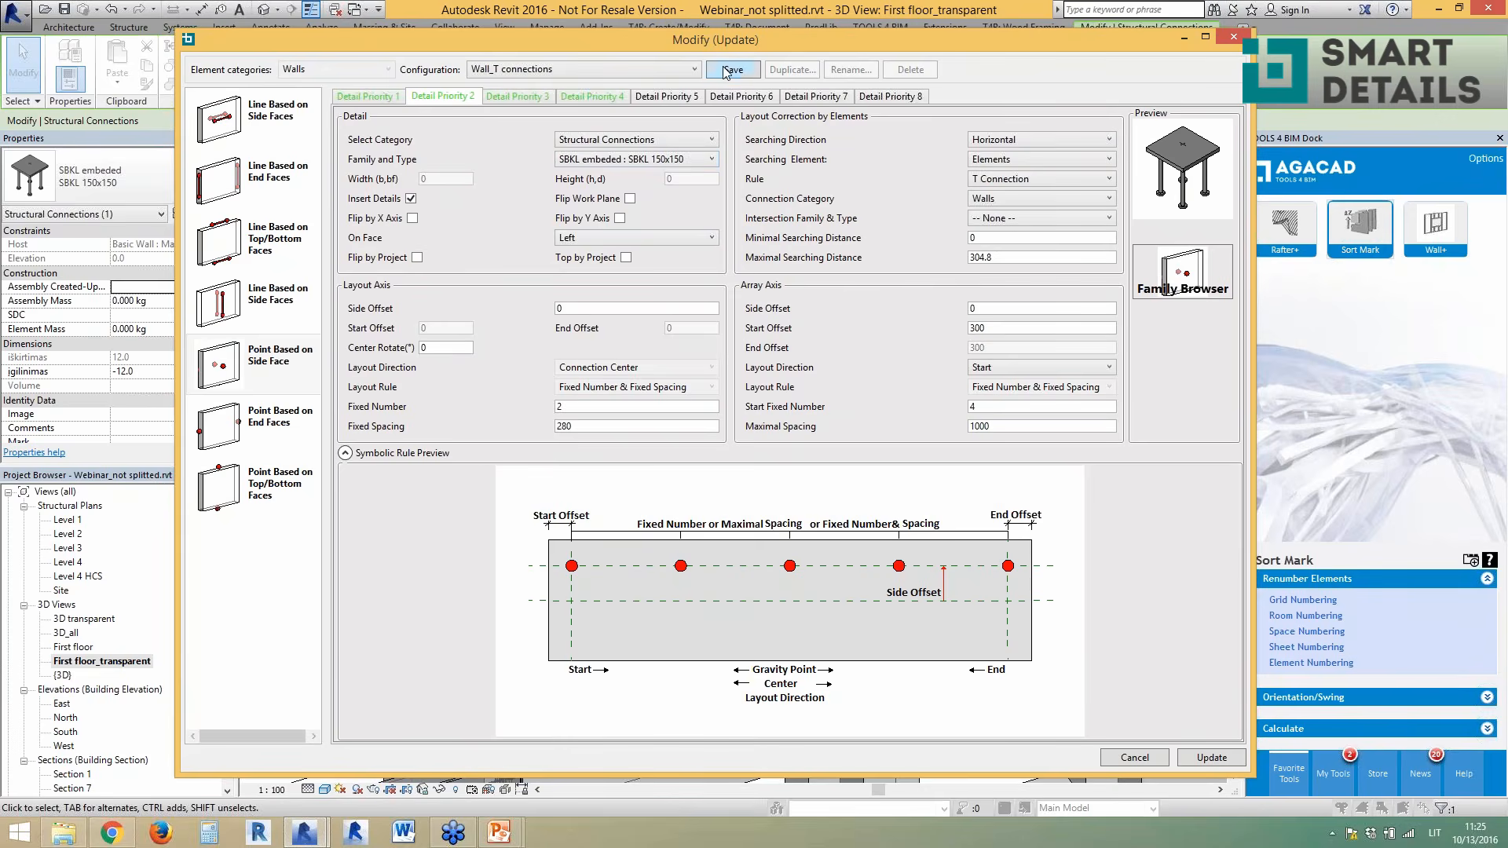
- Change Detail Priority 2's insert type to SBKL embedded : SBKL 200x200
left_click(679, 160)
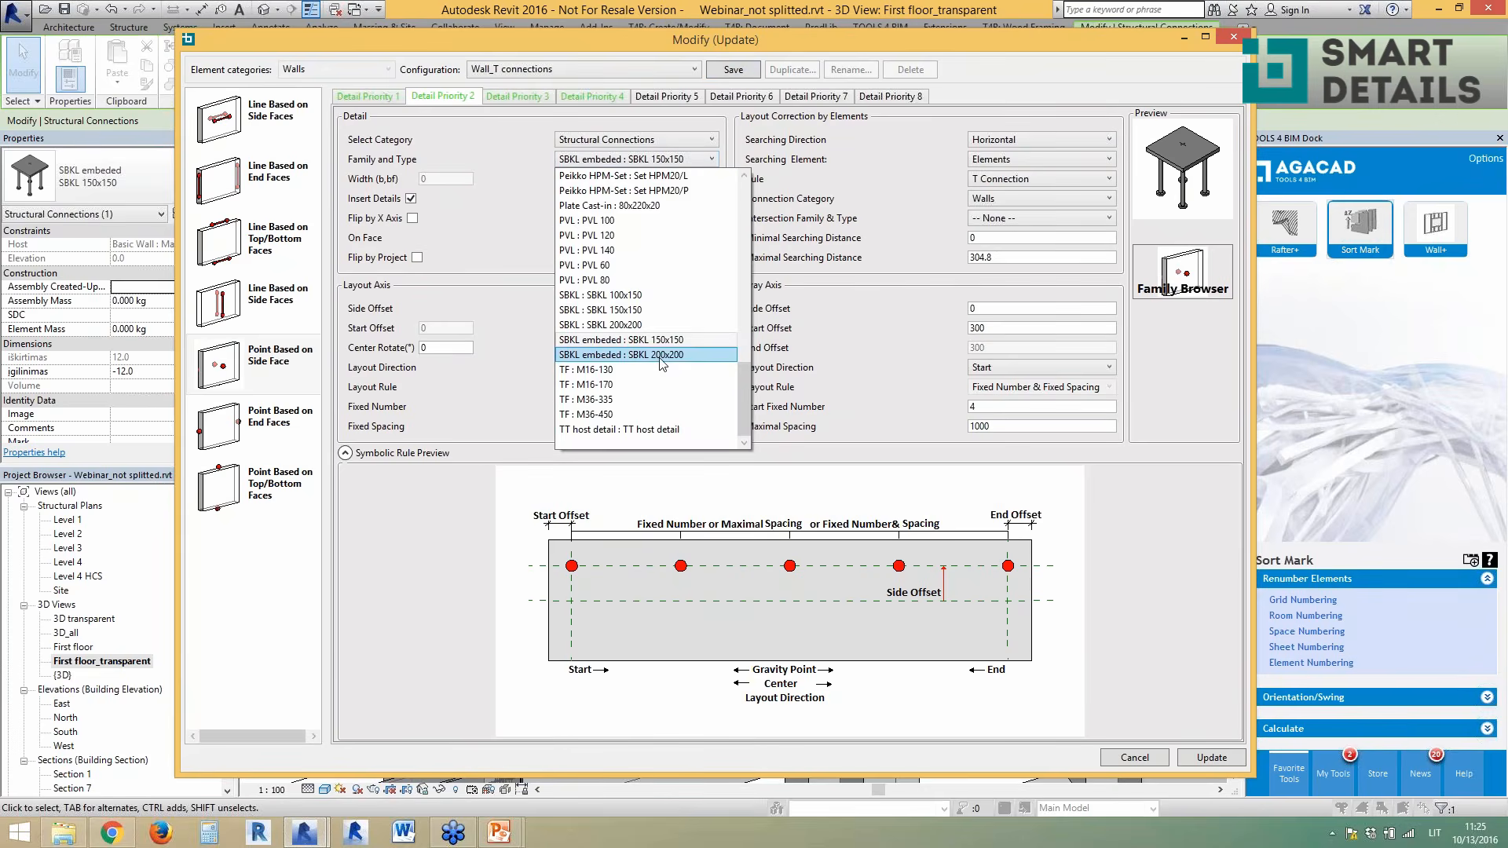
left_click(660, 355)
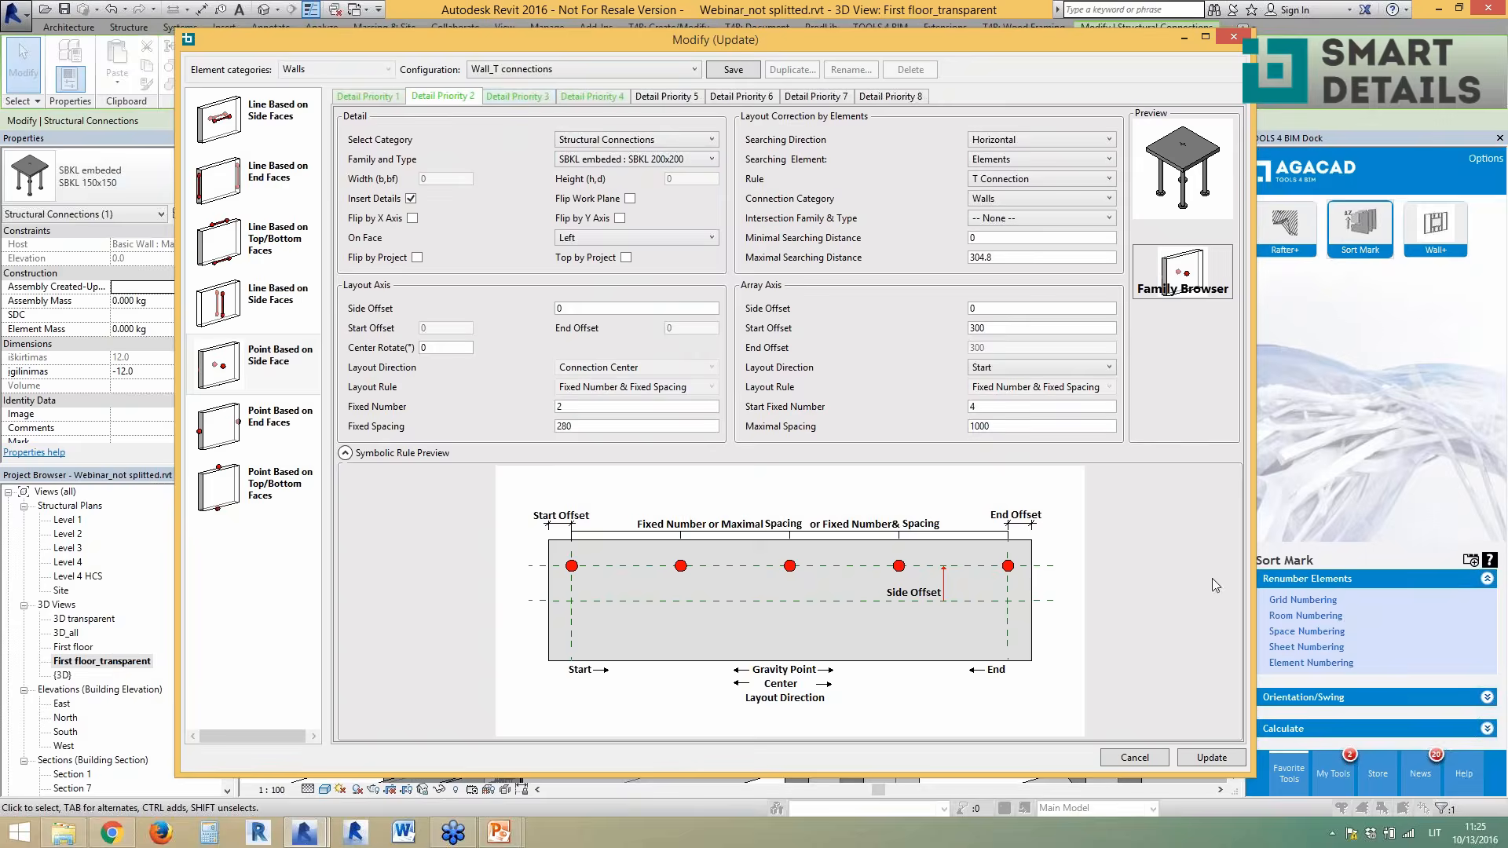
- Apply the SBKL embedded 200x200 detail settings to the wall T-connection with Update
left_click(1219, 756)
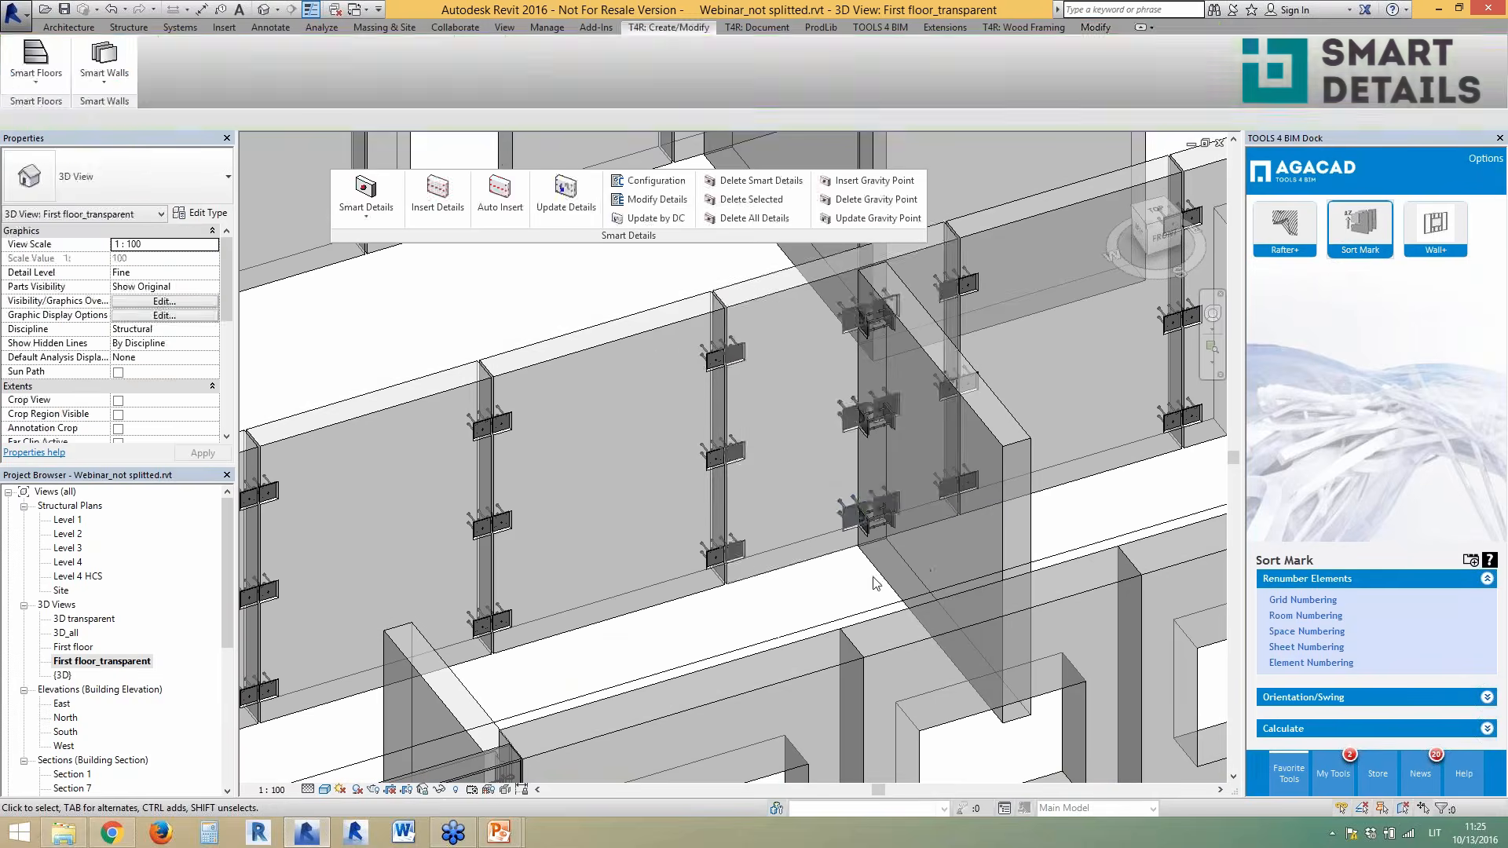
left_click(837, 556)
middle_click_drag(850, 577, 979, 447, "shift")
scroll(978, 446, "down", 1)
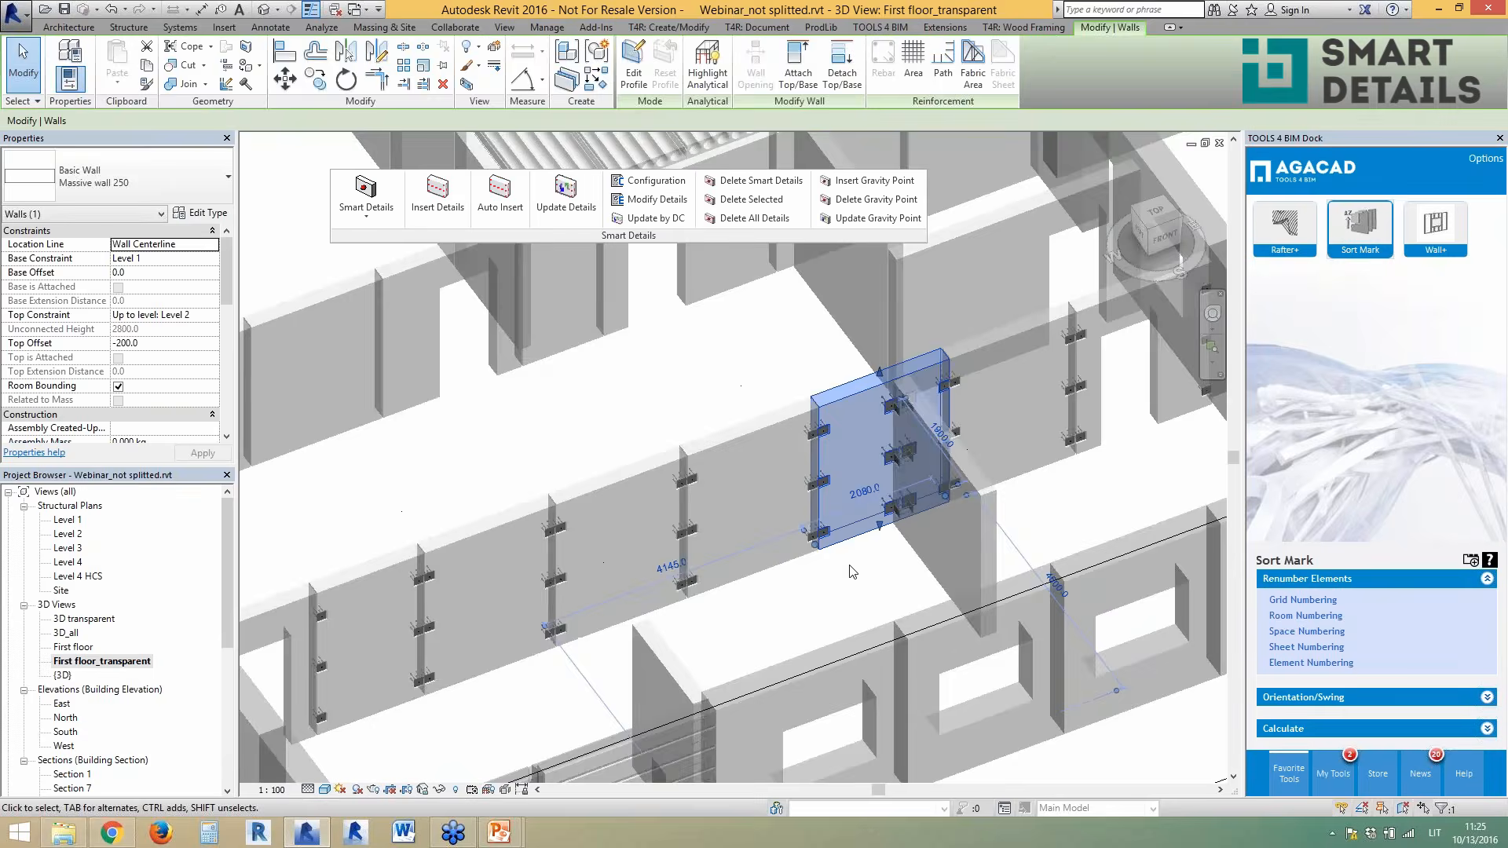
left_click(838, 588)
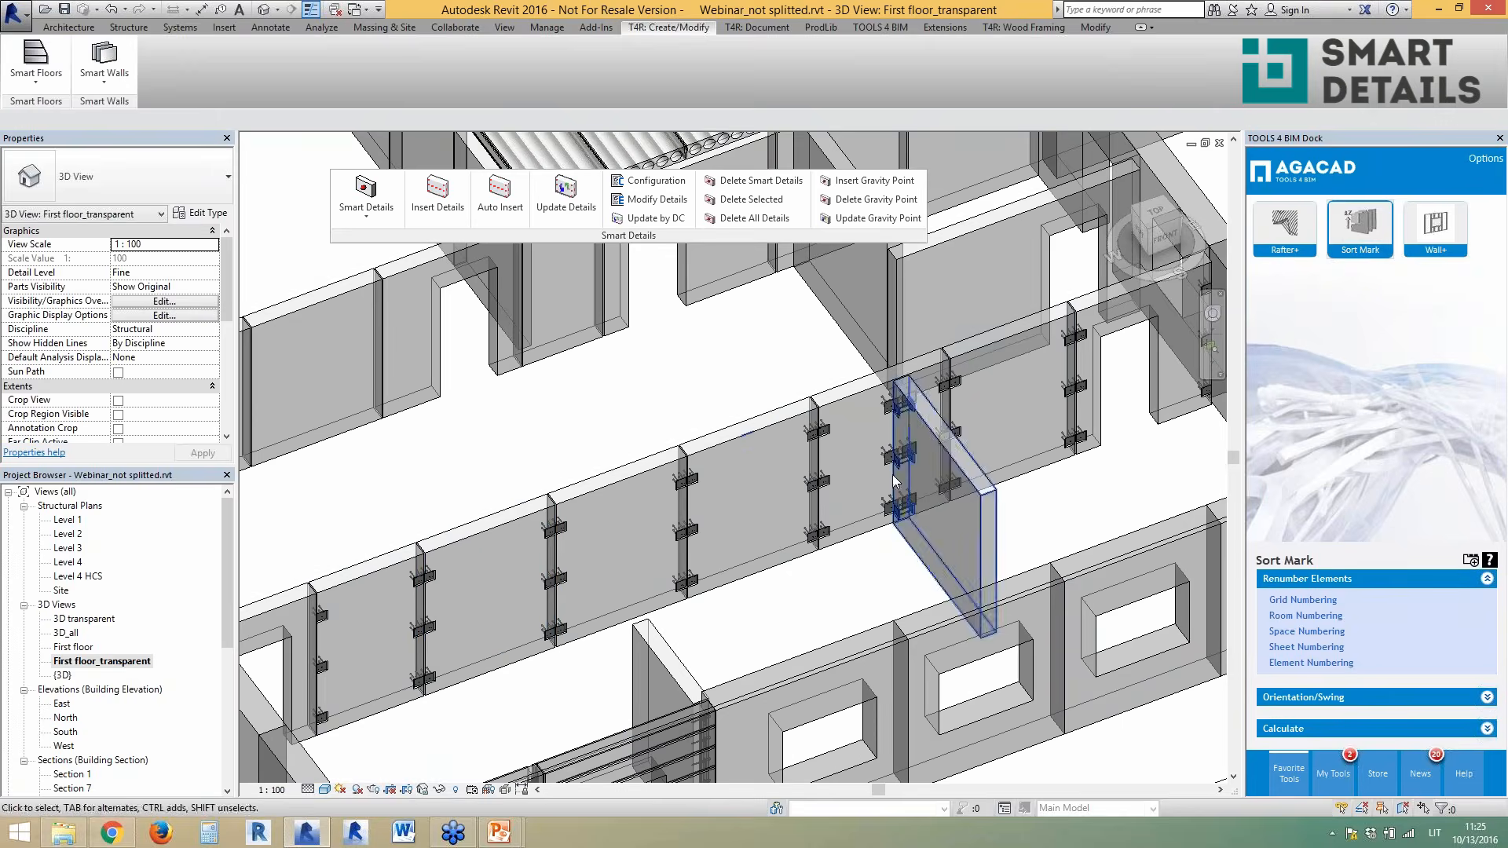
scroll(893, 474, "up", 1)
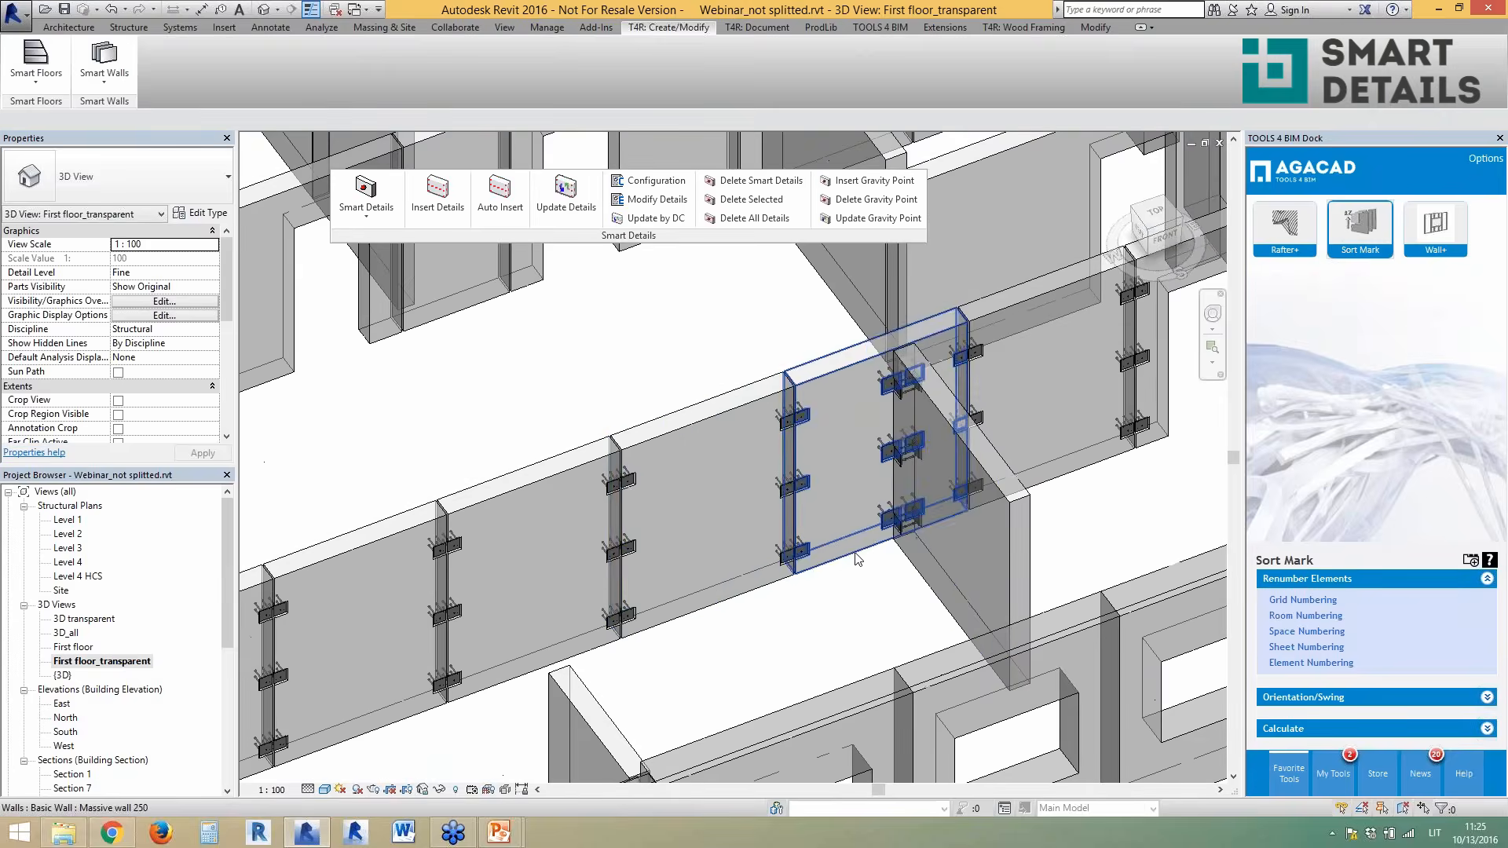
left_click(752, 593)
scroll(707, 605, "down", 3)
key("Escape")
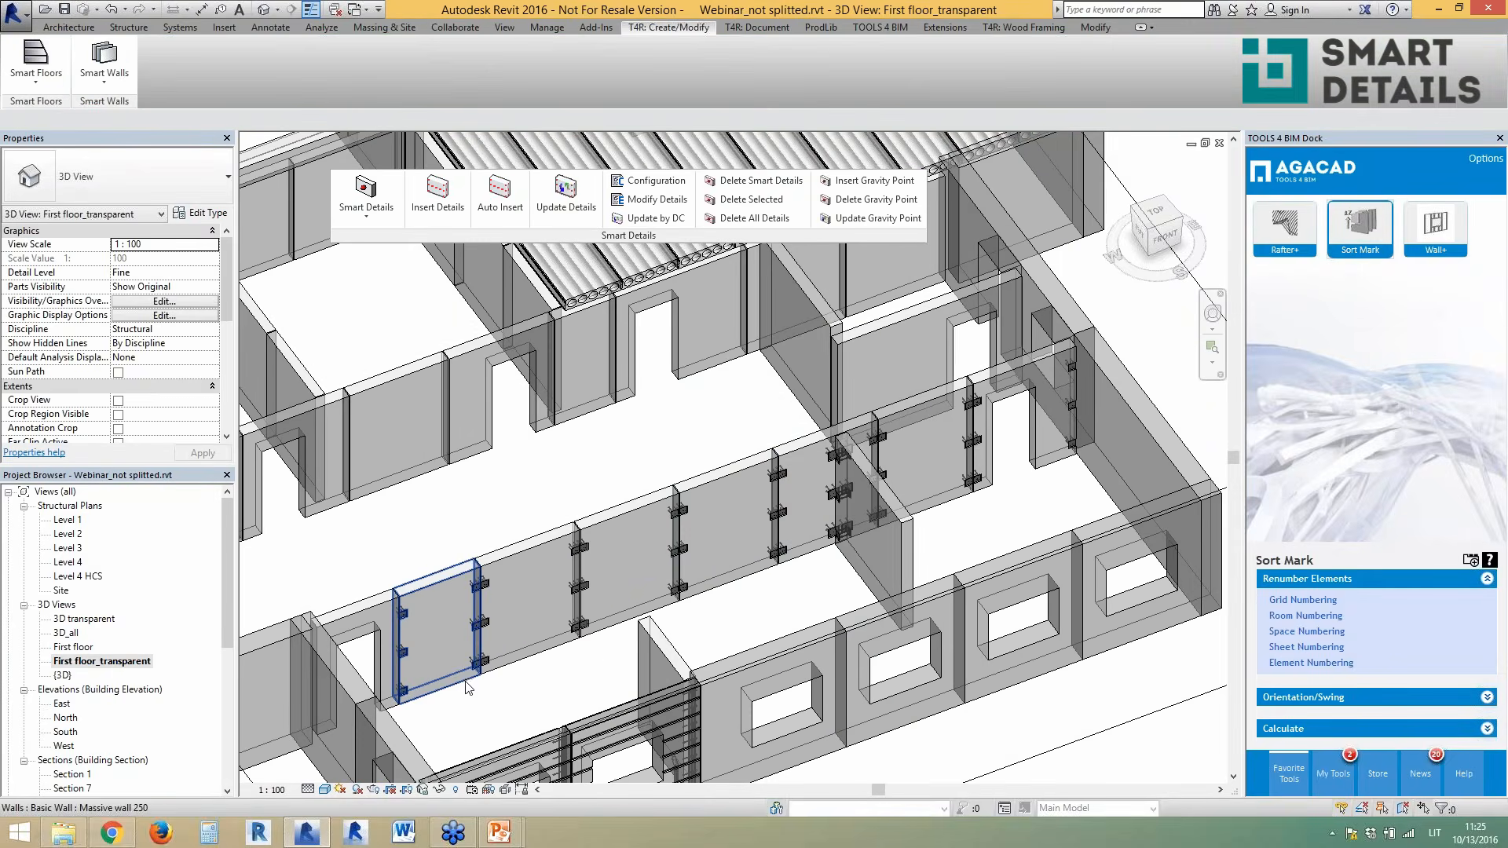
scroll(638, 616, "up", 3)
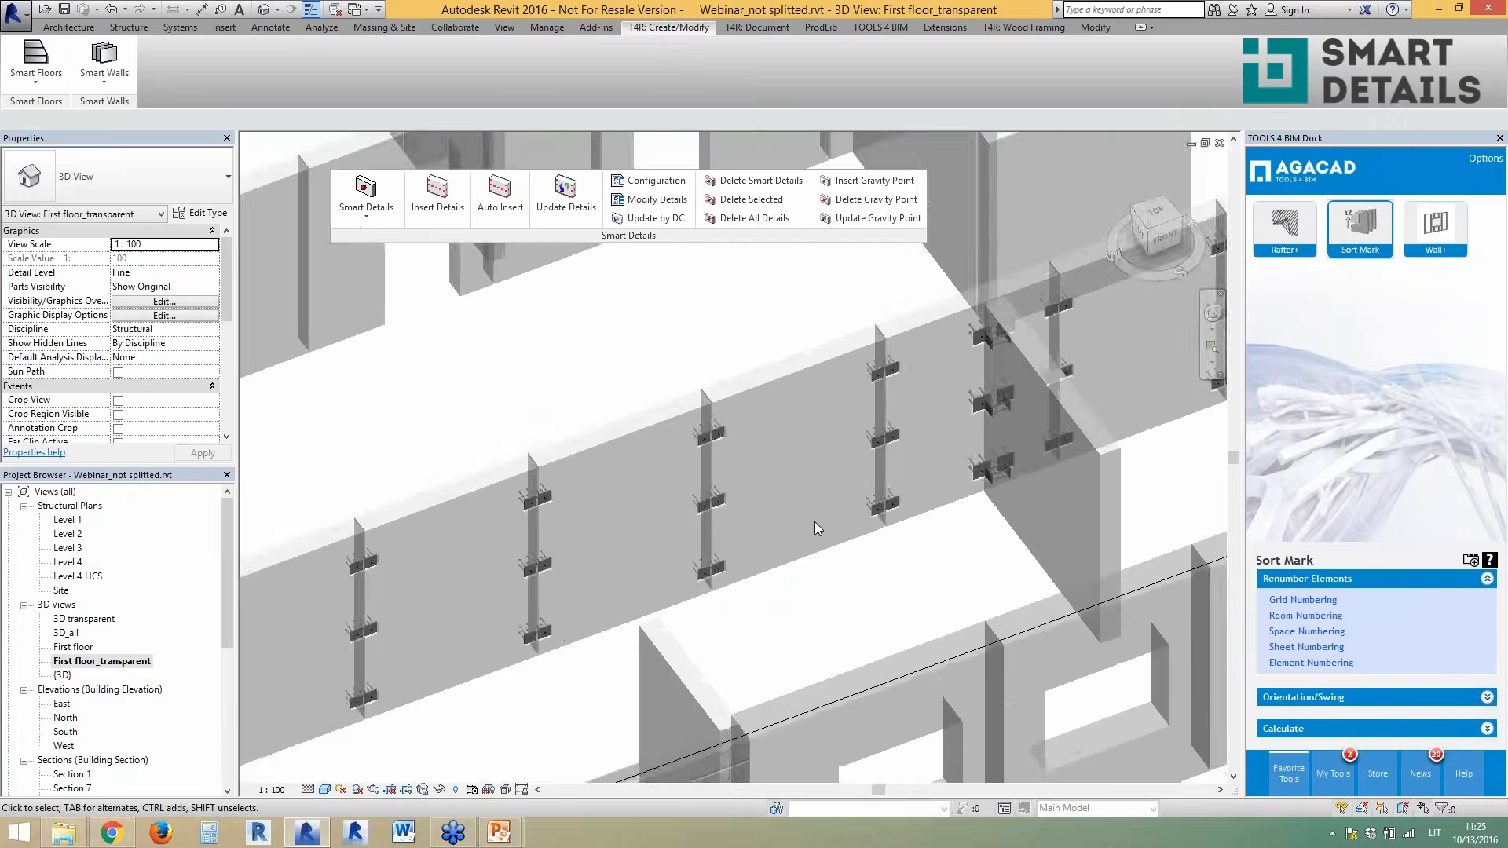
scroll(814, 521, "up", 2)
- Copy the two selected SBKL connectors further along the wall panel joint
left_click(659, 499)
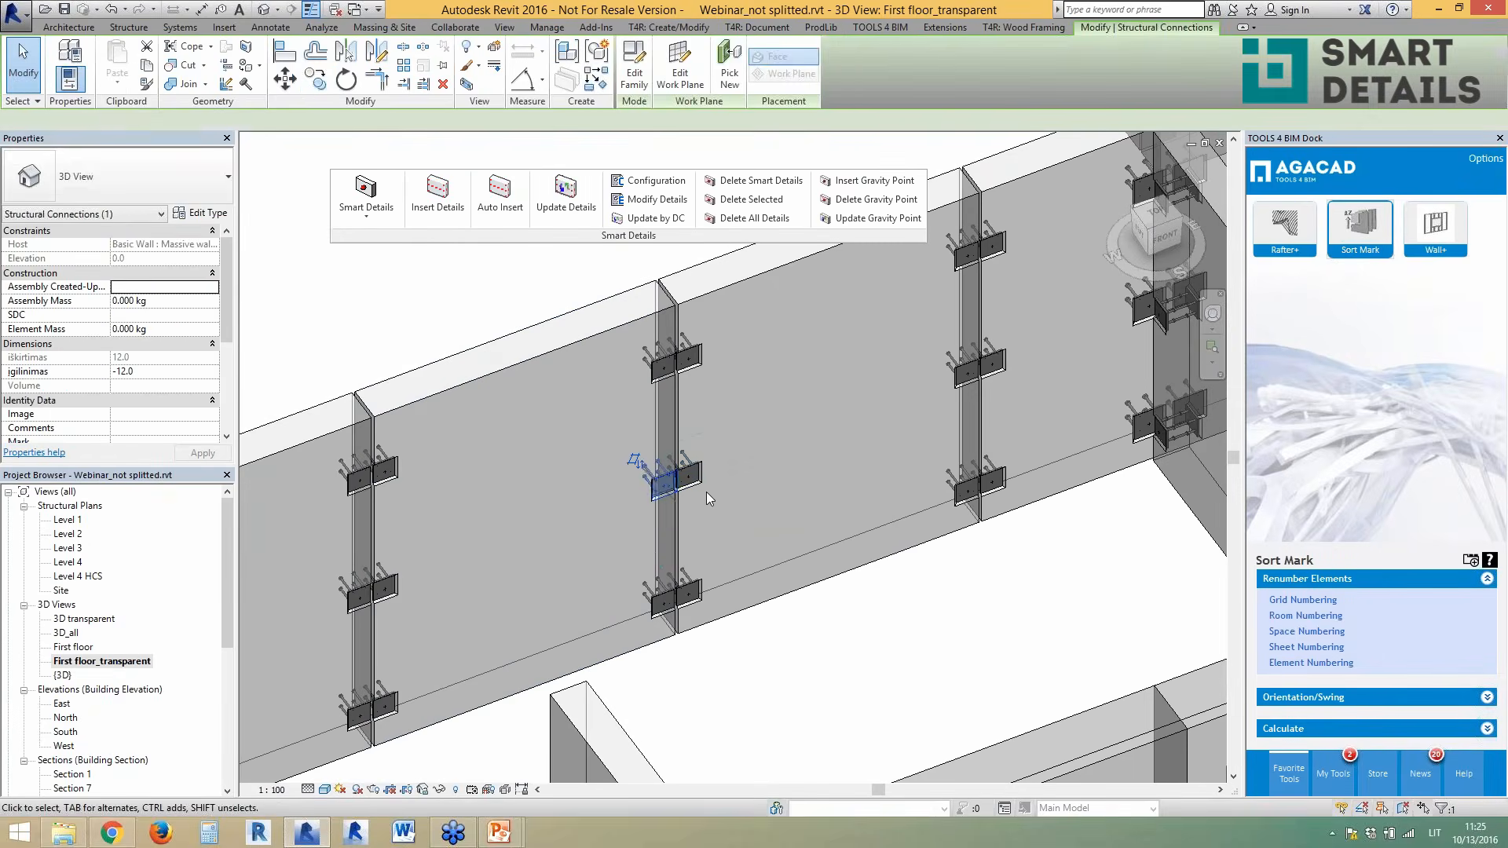
left_click(691, 479, "ctrl")
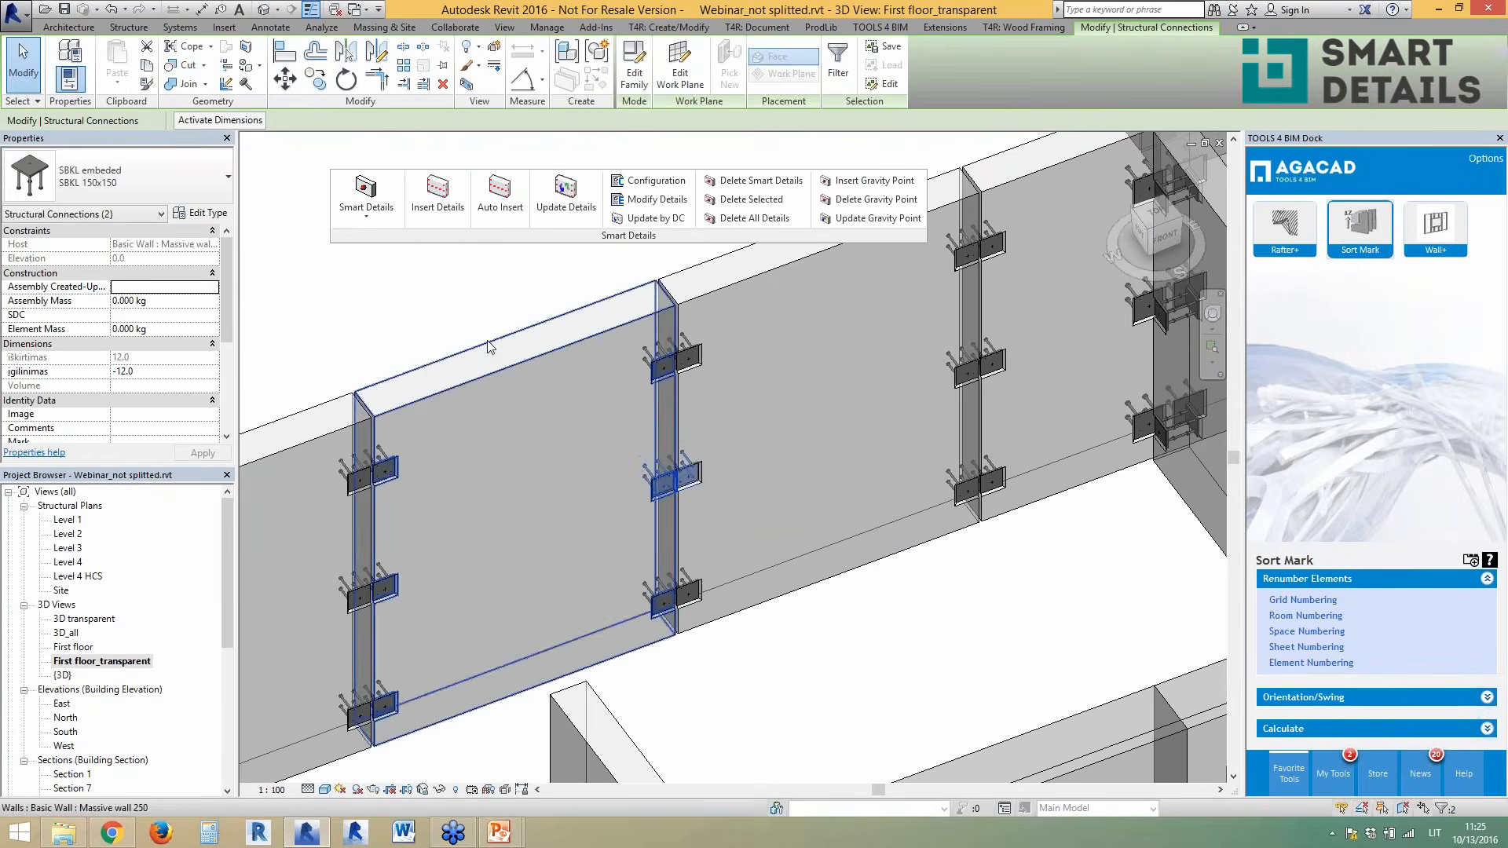
left_click(317, 80)
left_click(766, 468)
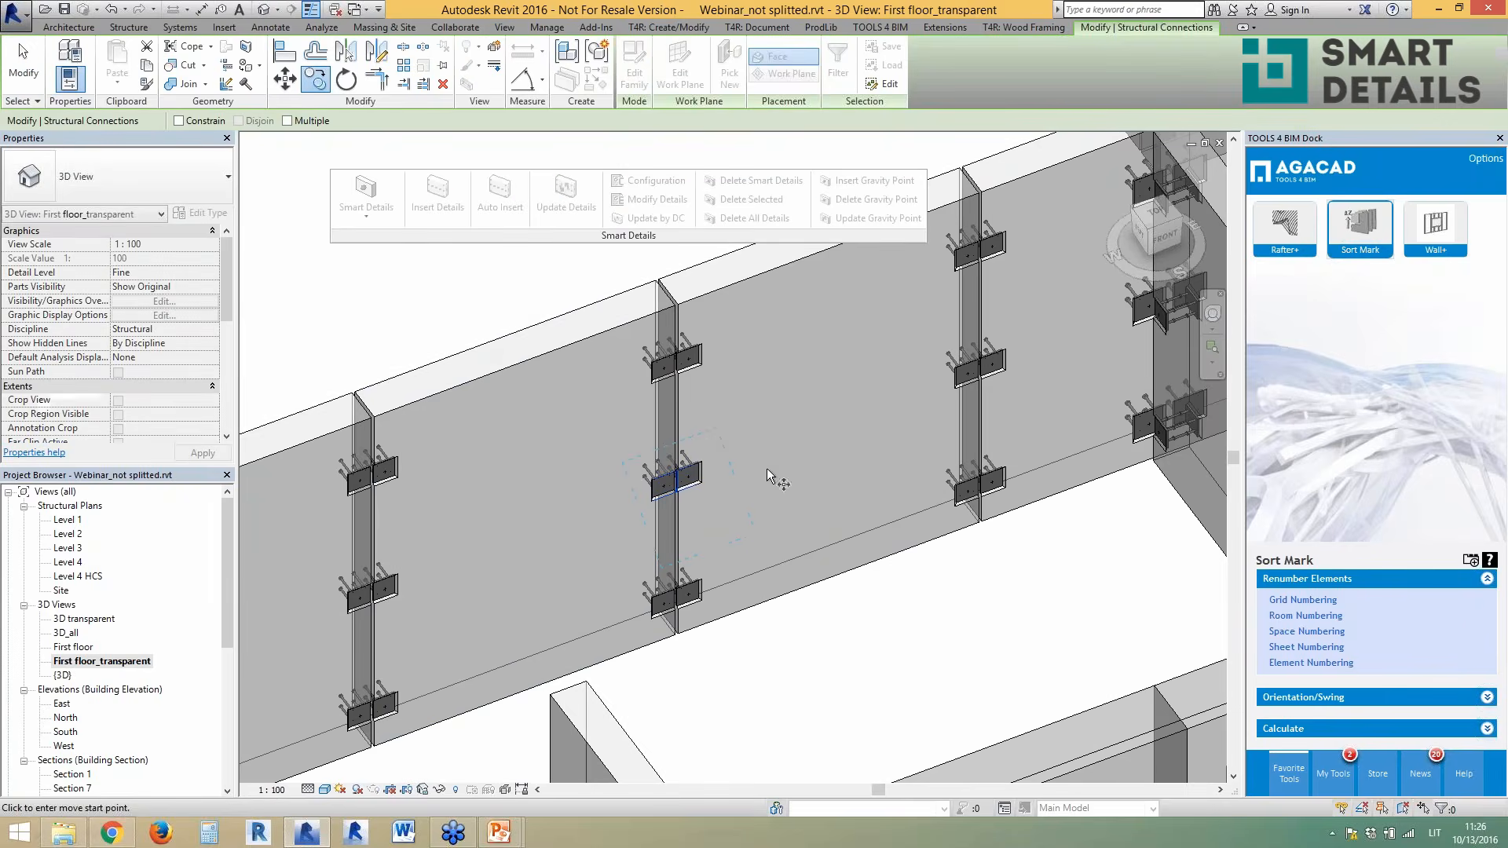
left_click(762, 520)
key("Escape")
- Orbit and zoom out to view the whole first floor in 3D
scroll(611, 630, "down", 3)
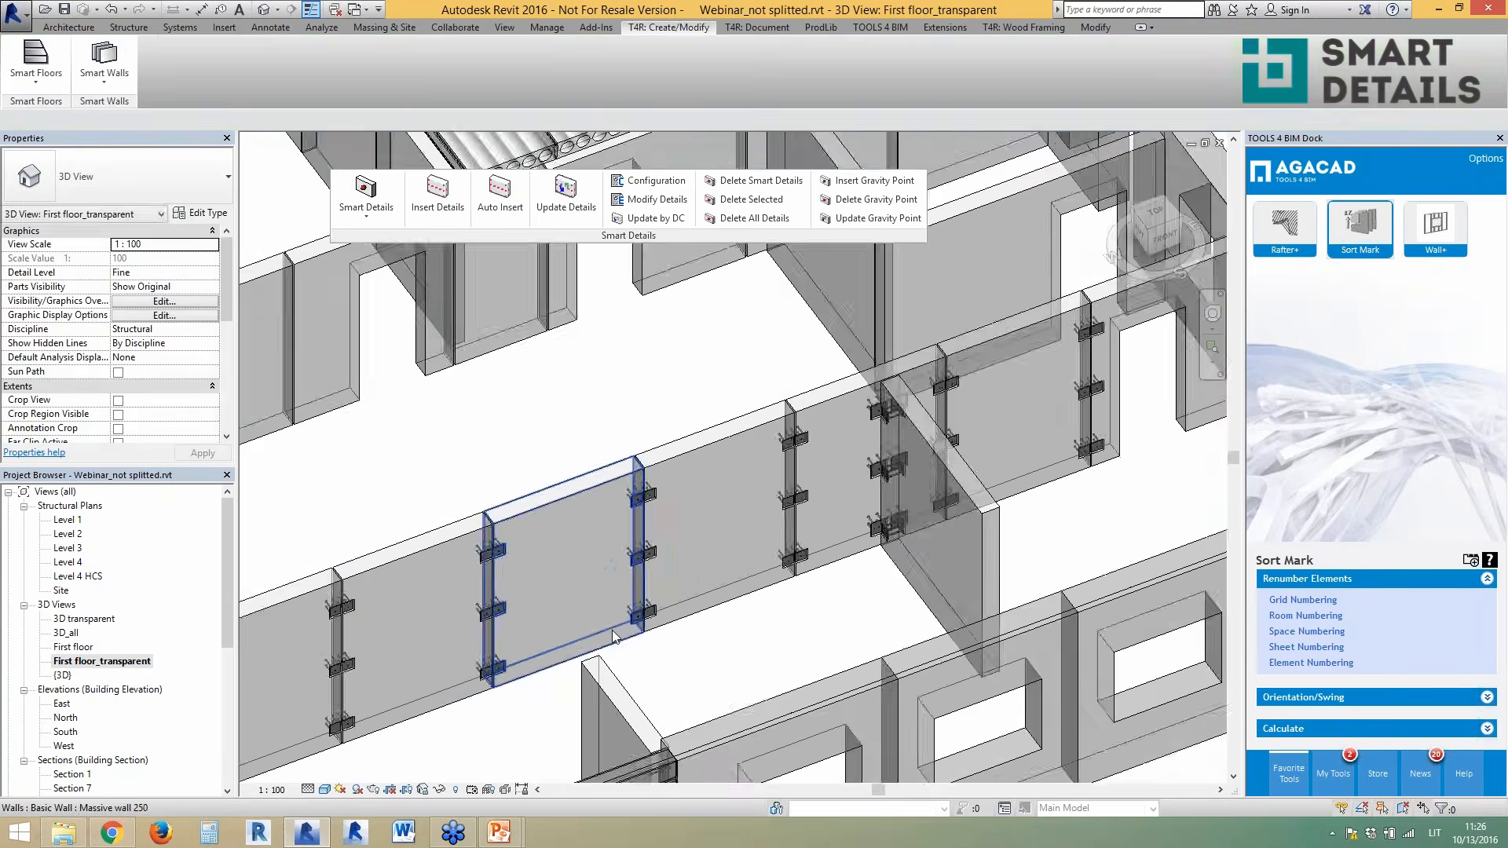
middle_click_drag(832, 463, 828, 460, "shift")
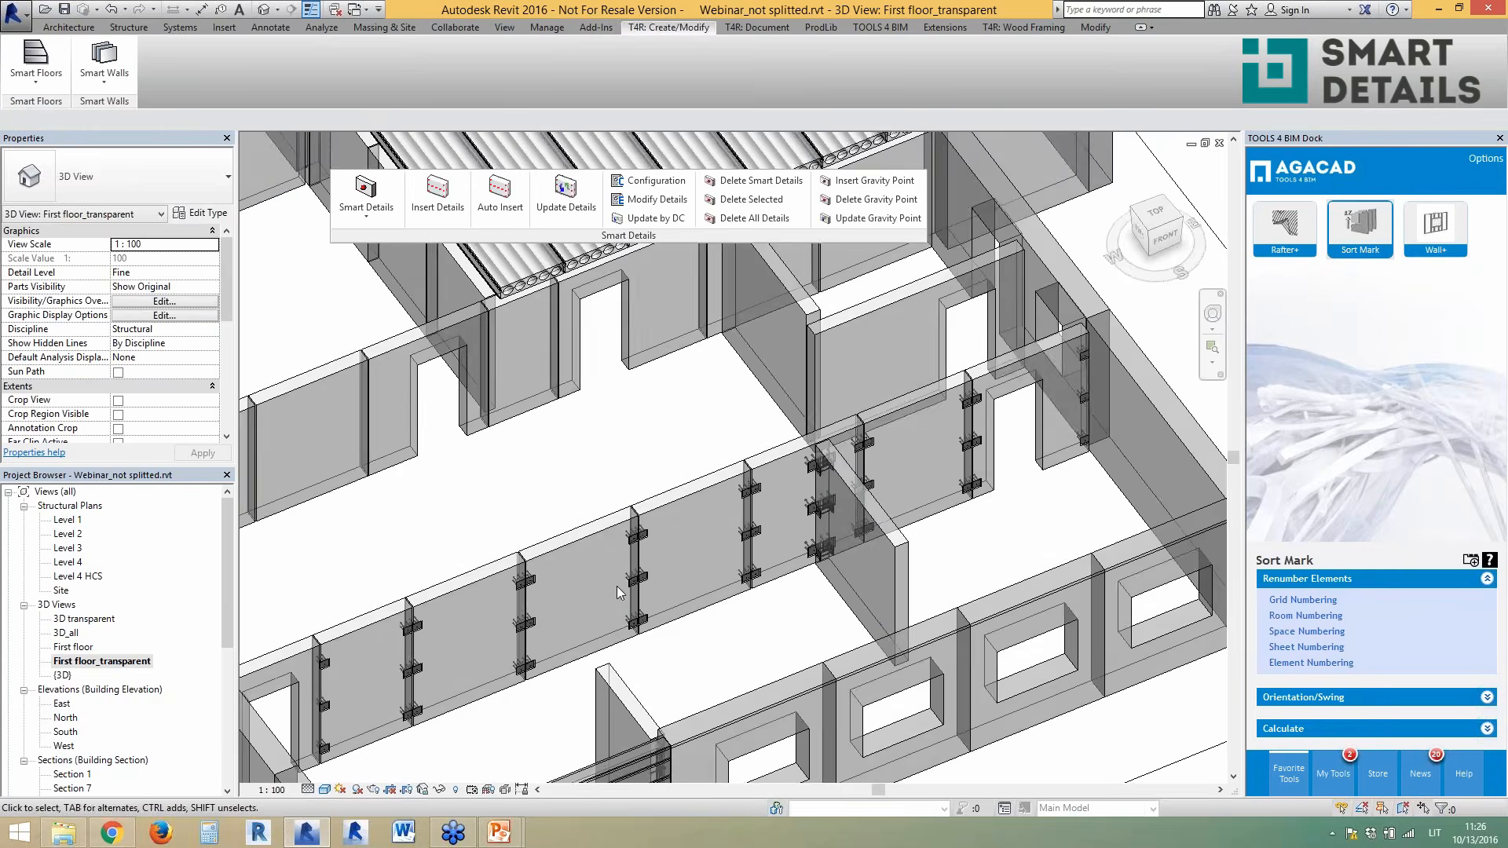
middle_click_drag(836, 587, 832, 619, "shift")
scroll(1083, 503, "up", 1)
middle_click_drag(1054, 528, 1058, 528, "shift")
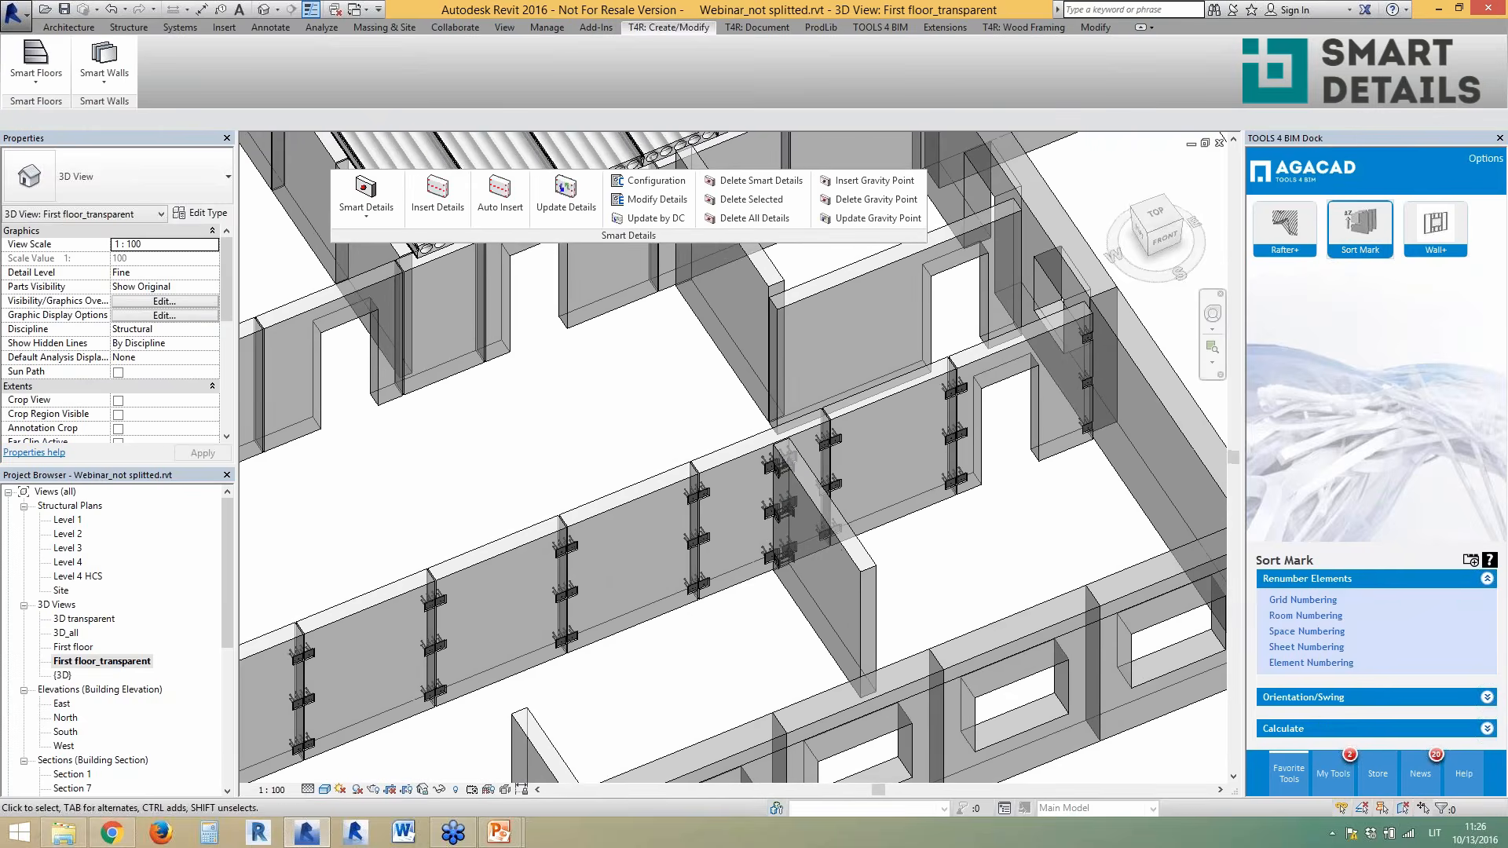
middle_click_drag(897, 552, 732, 623, "shift")
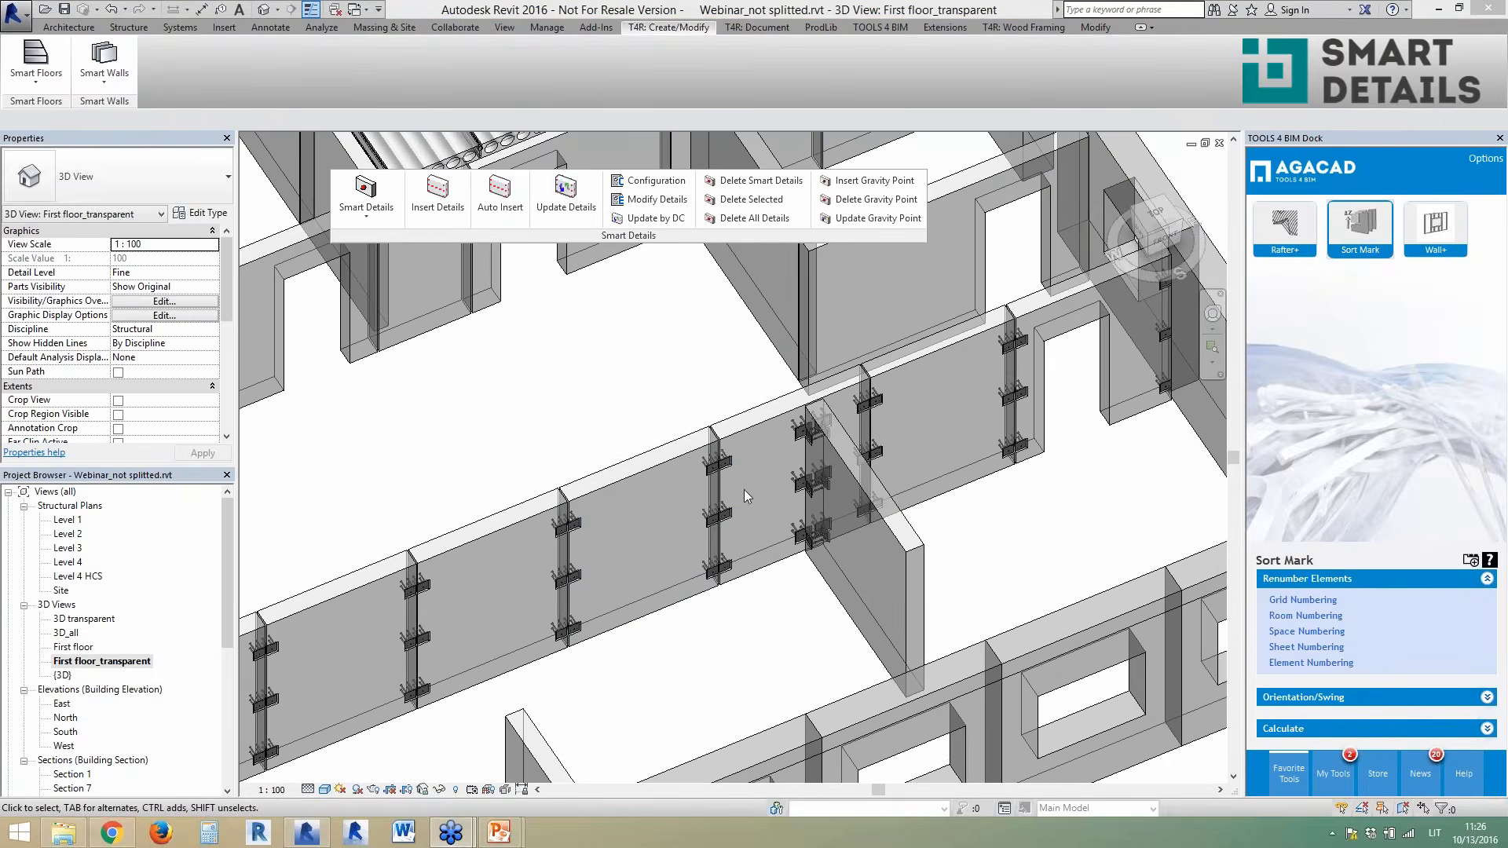
scroll(795, 582, "down", 5)
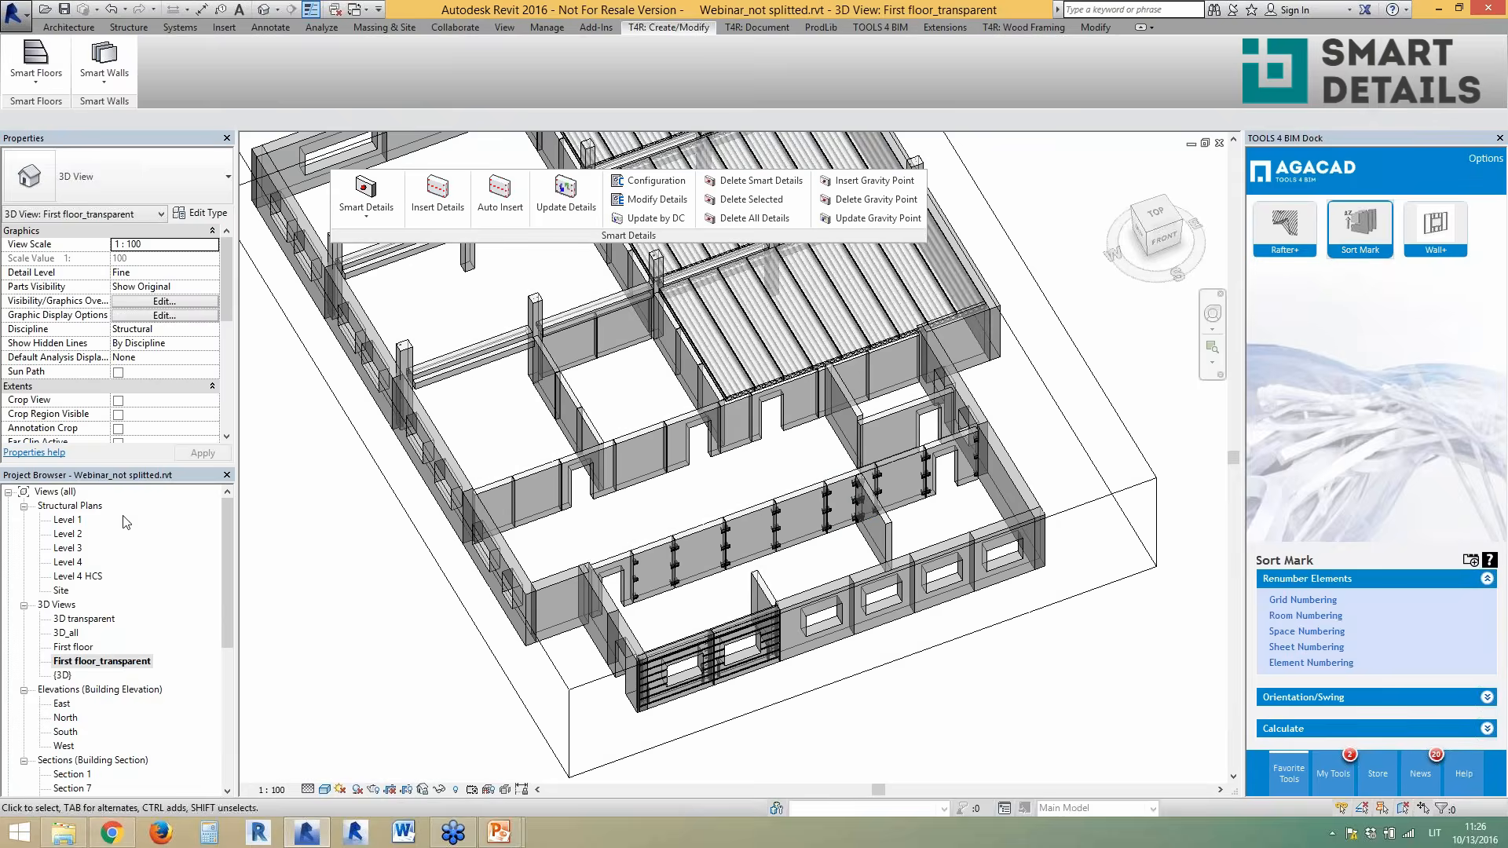
- Open the Level 1 structural plan and window-select the wall panels around the room
double_click(69, 520)
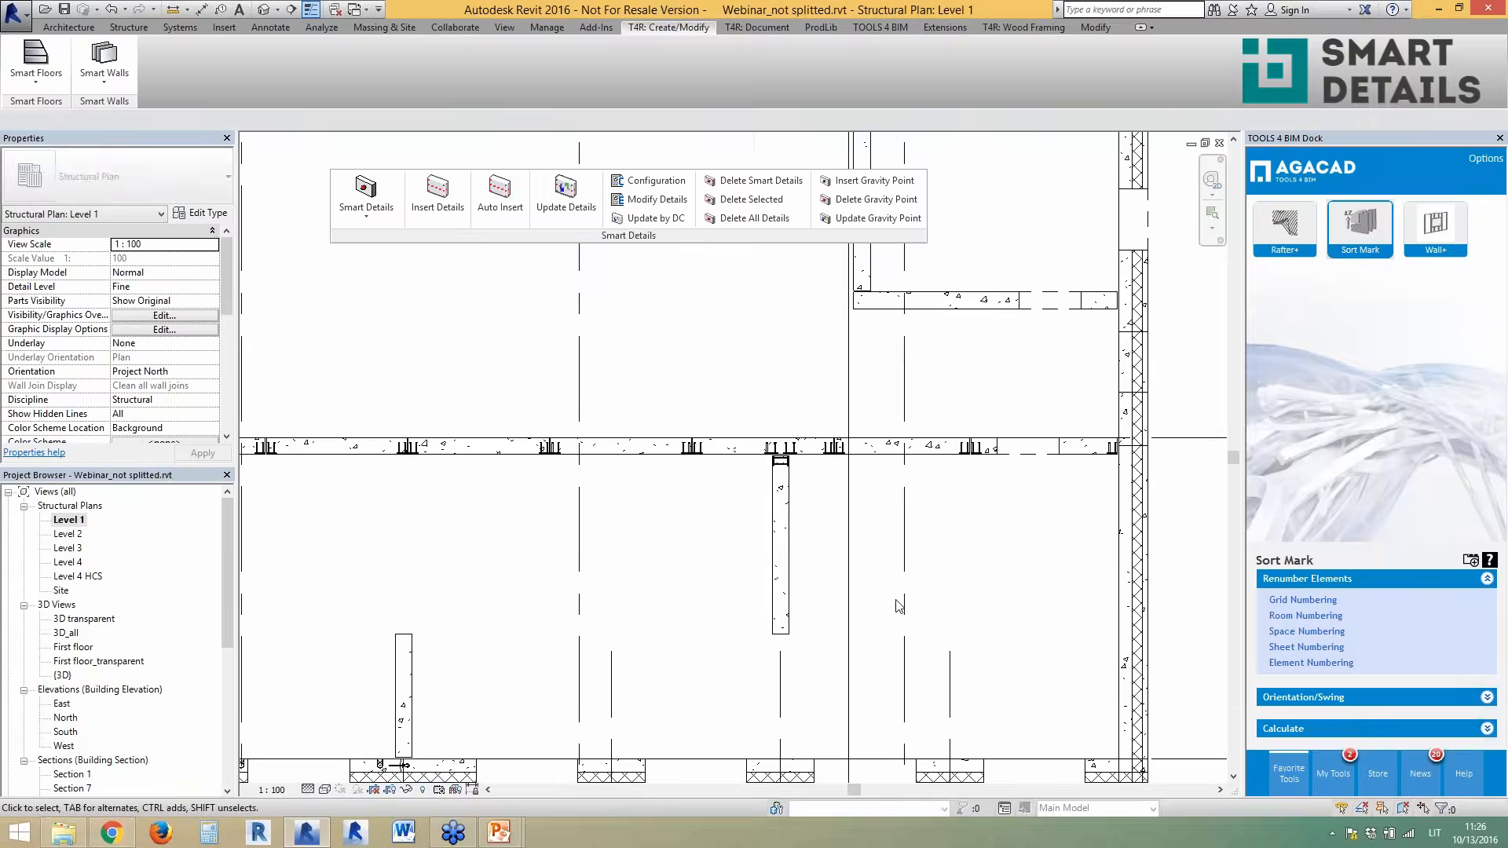
scroll(916, 614, "up", 4)
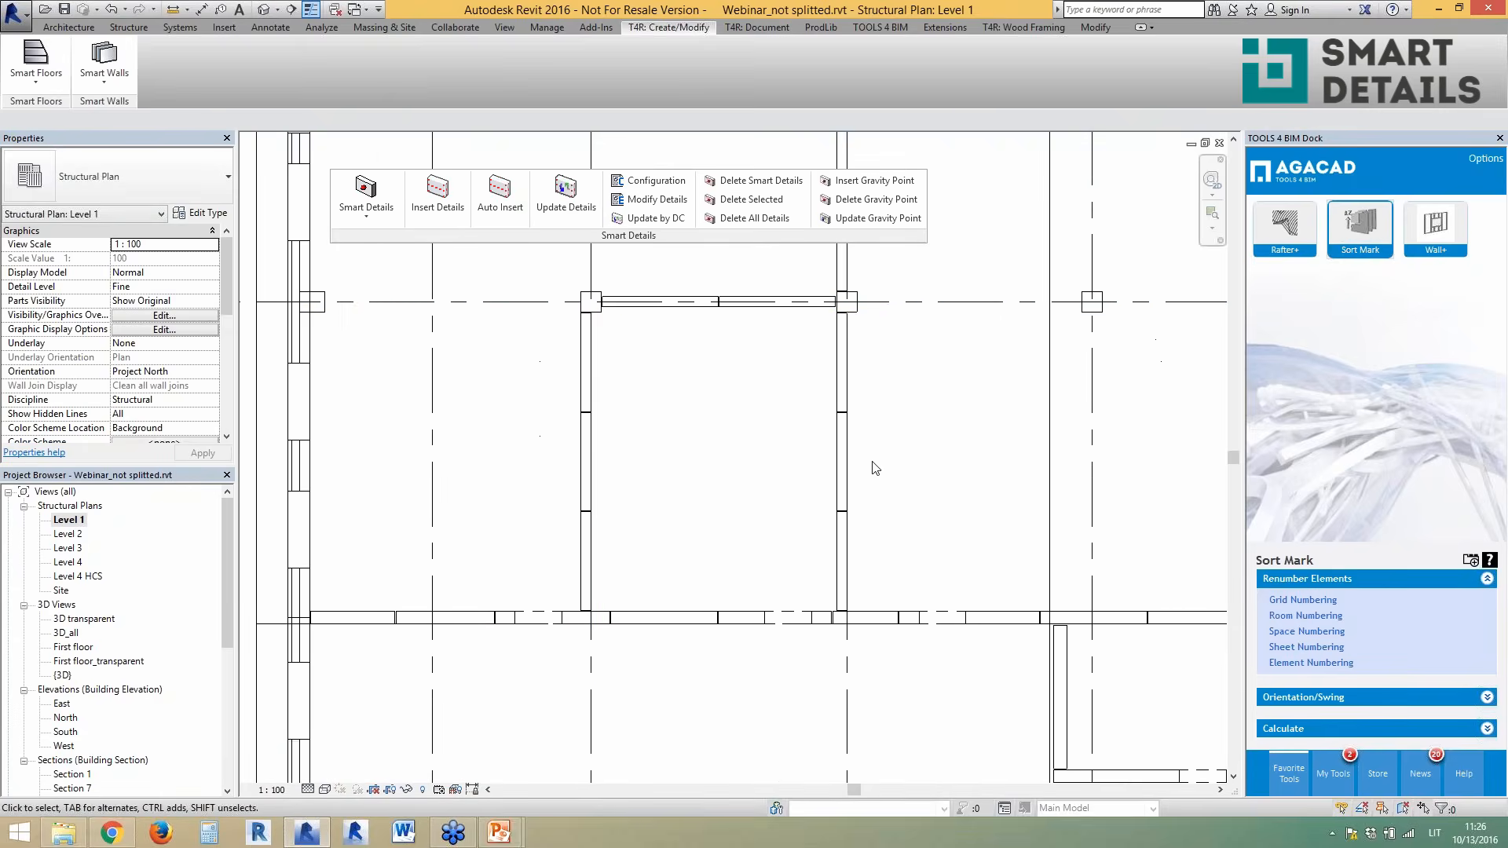
left_click_drag(601, 376, 573, 452)
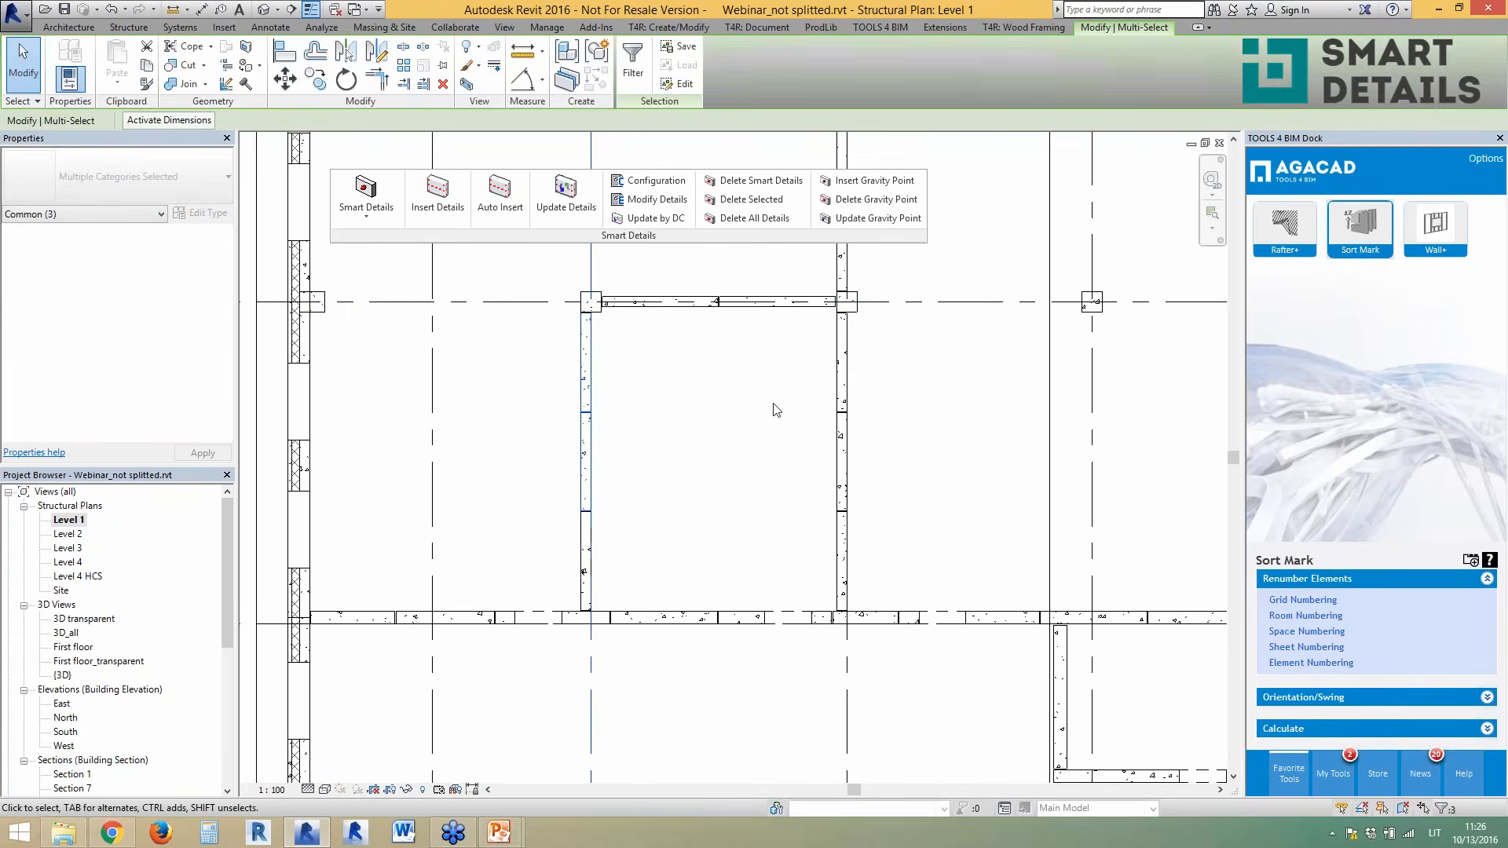
left_click_drag(752, 349, 693, 279, "ctrl")
left_click_drag(882, 544, 815, 401, "ctrl")
key("Escape")
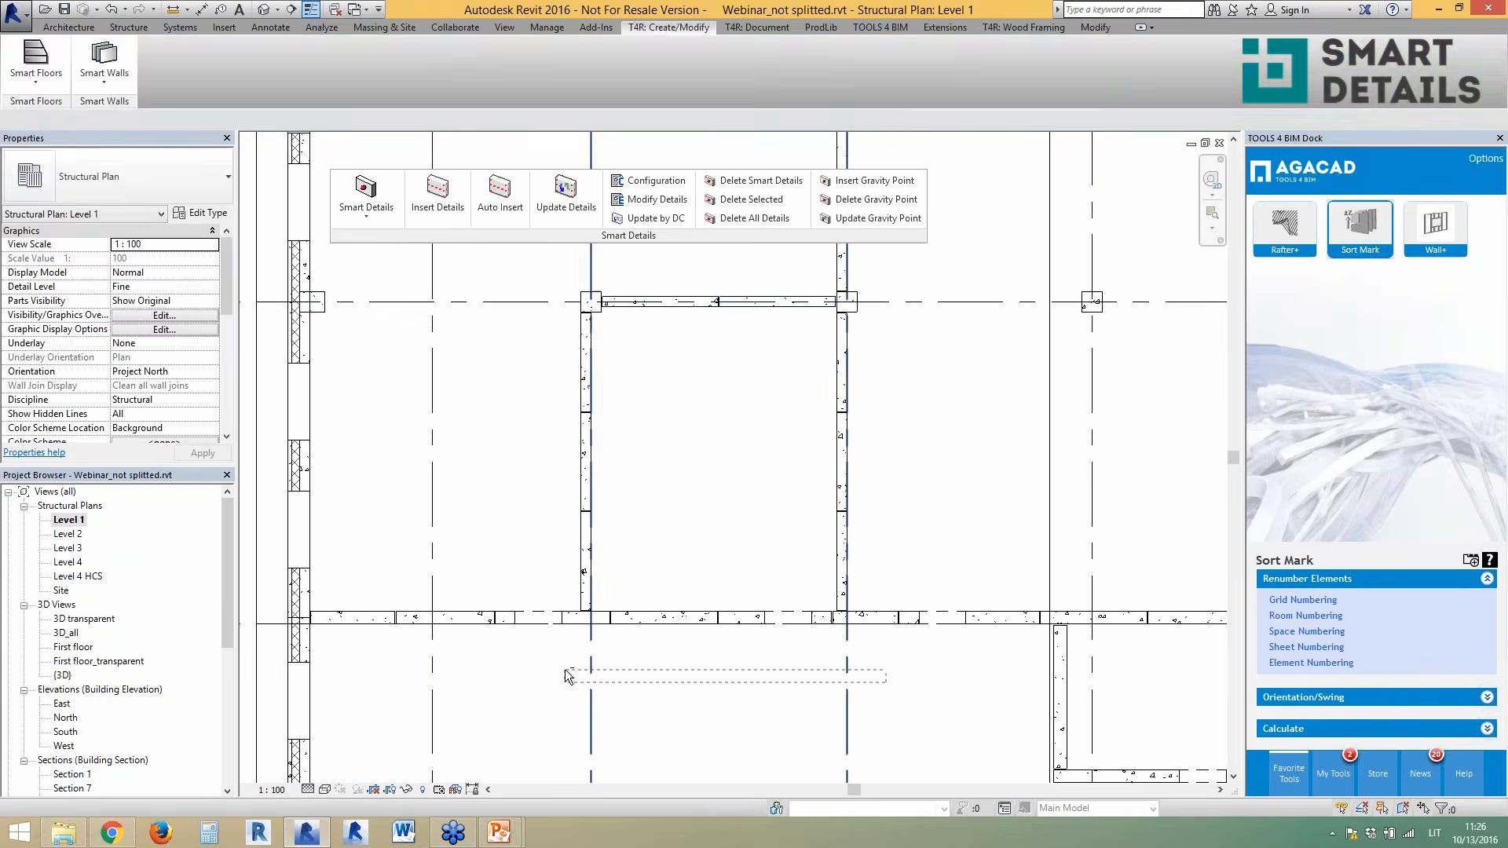
left_click_drag(902, 544, 532, 387)
left_click_drag(740, 335, 687, 283, "ctrl")
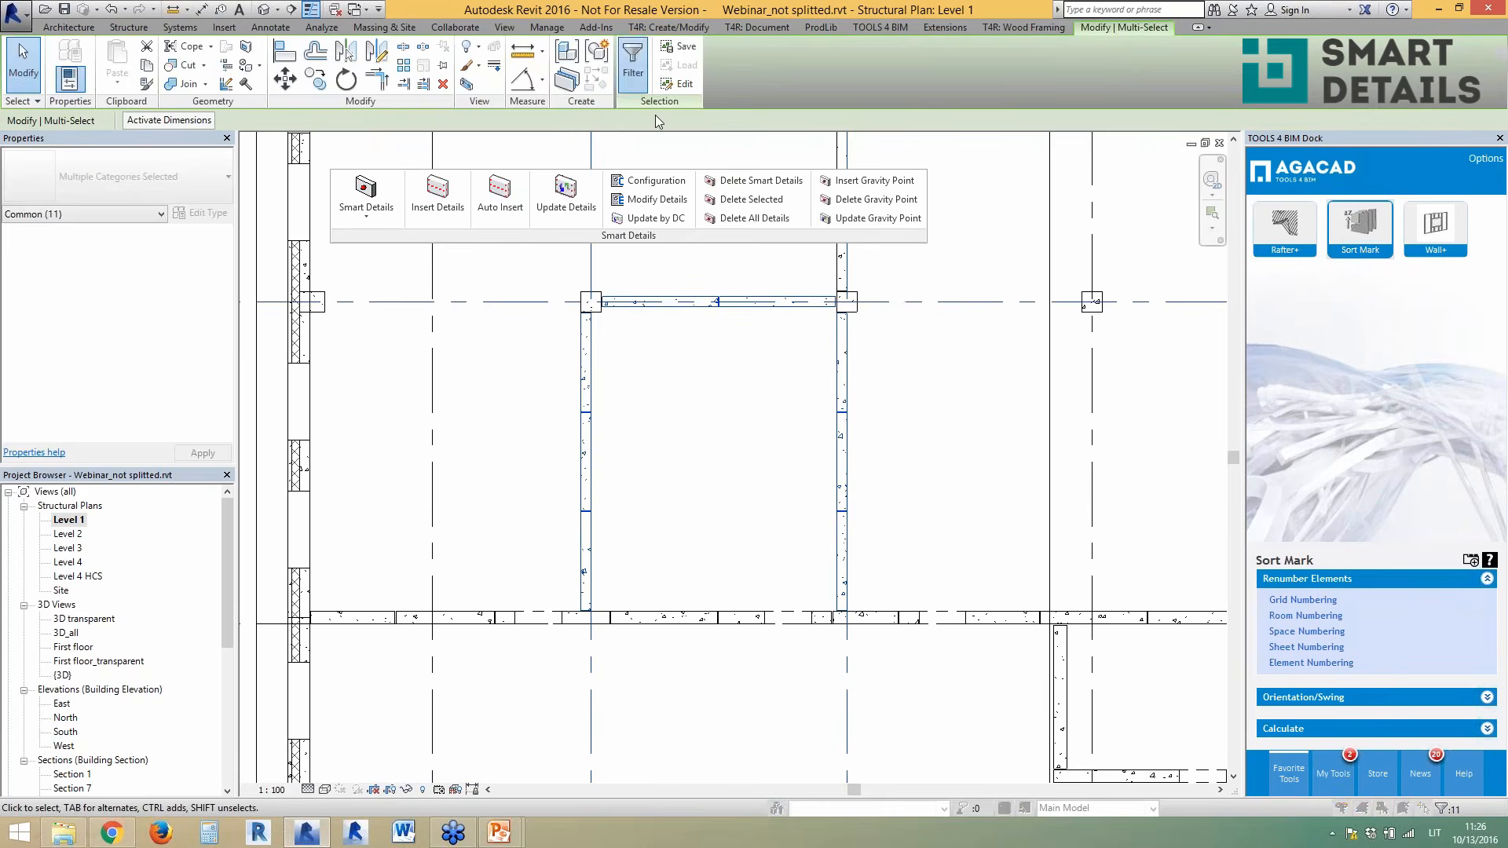
- Filter the selection to Walls only and auto-insert smart details on the eight walls
left_click(634, 62)
left_click(839, 205)
left_click(600, 193)
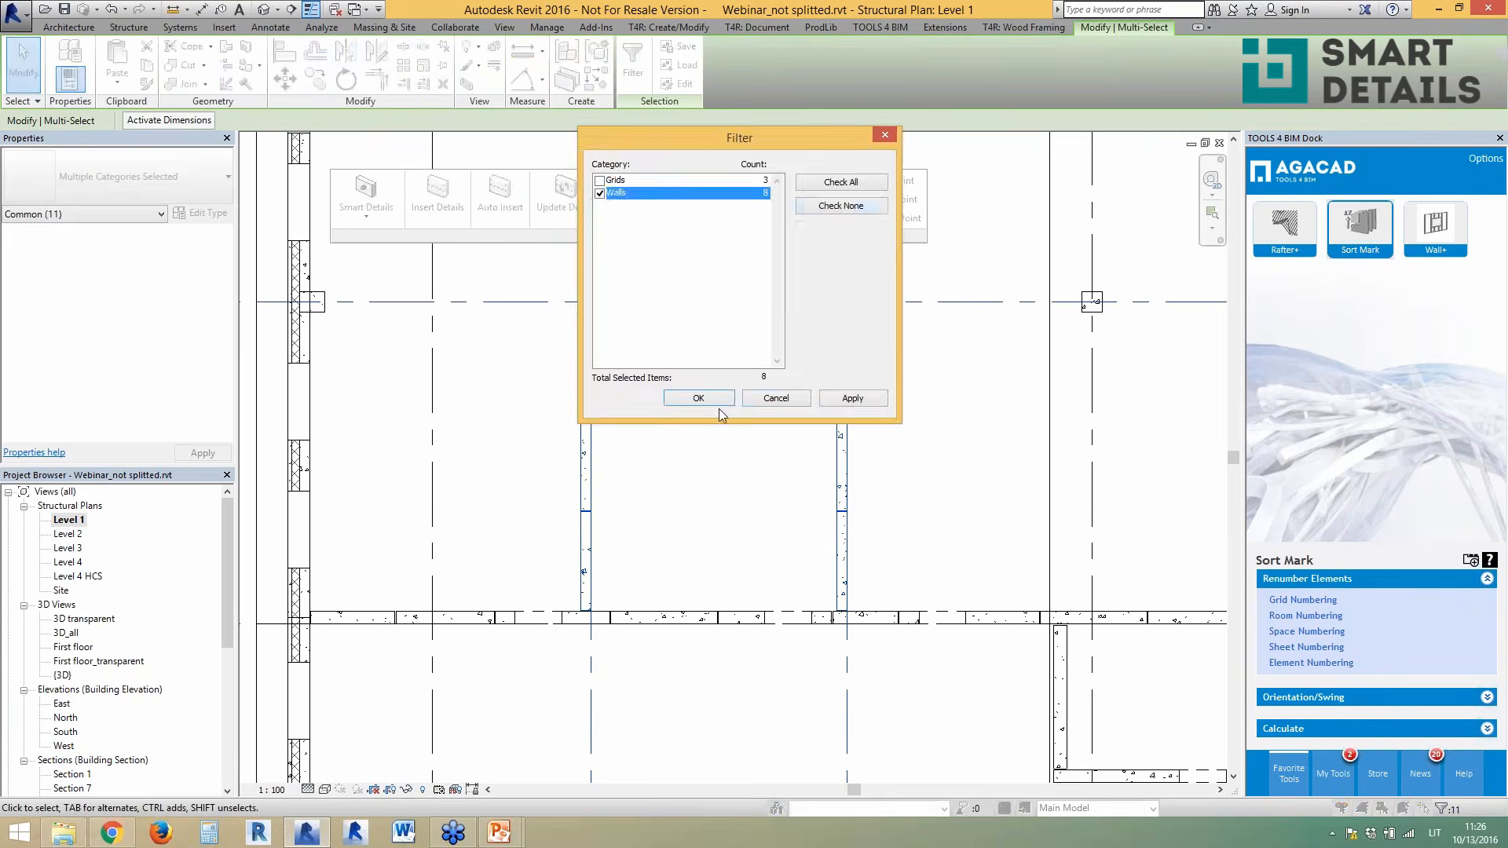
left_click(698, 398)
left_click(483, 218)
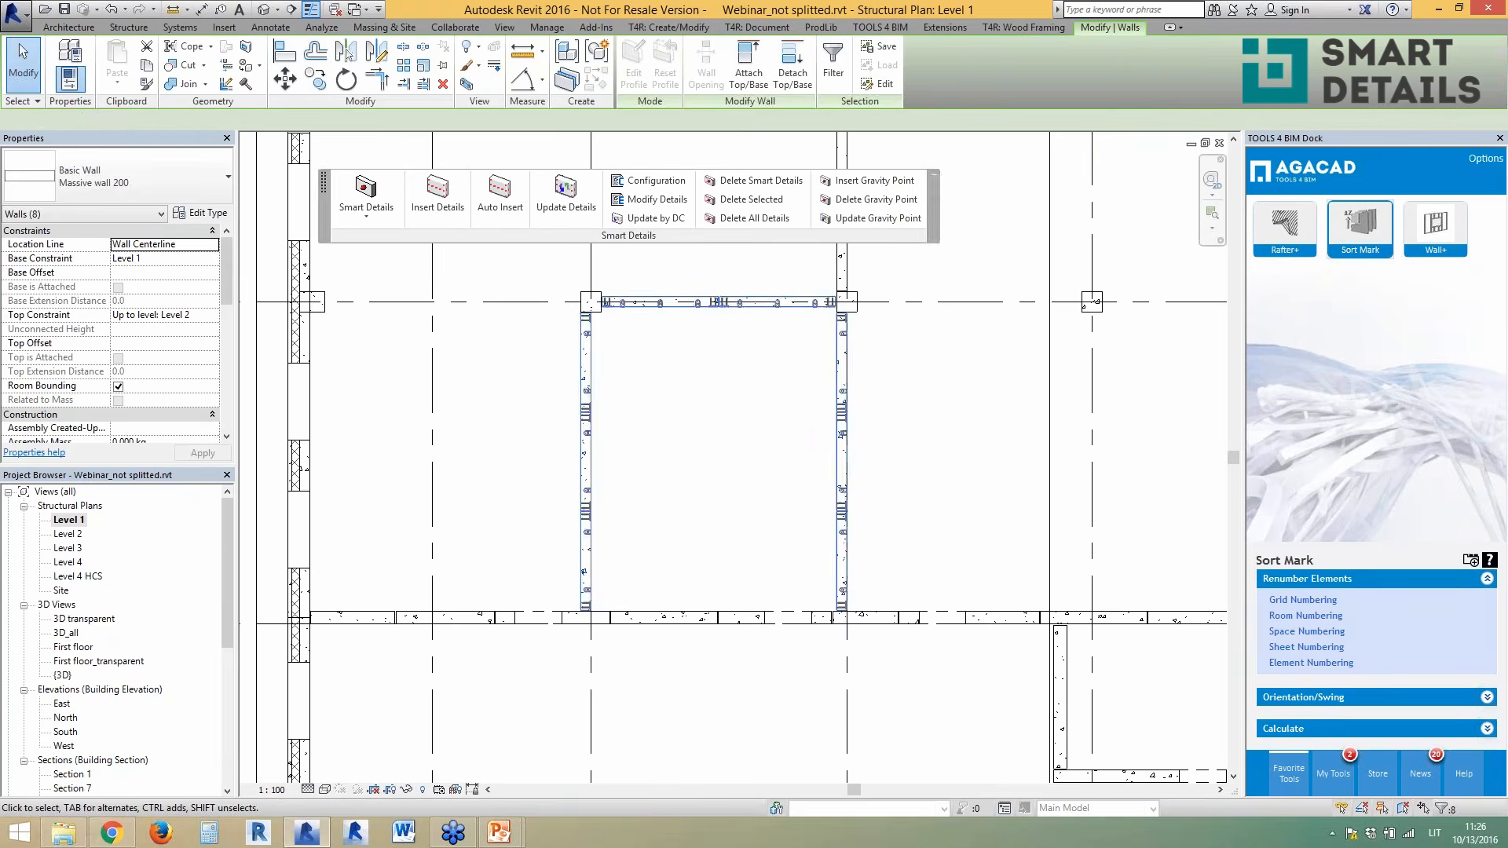
- Open the First floor_transparent 3D view and inspect the new plate connectors on two room walls
double_click(79, 661)
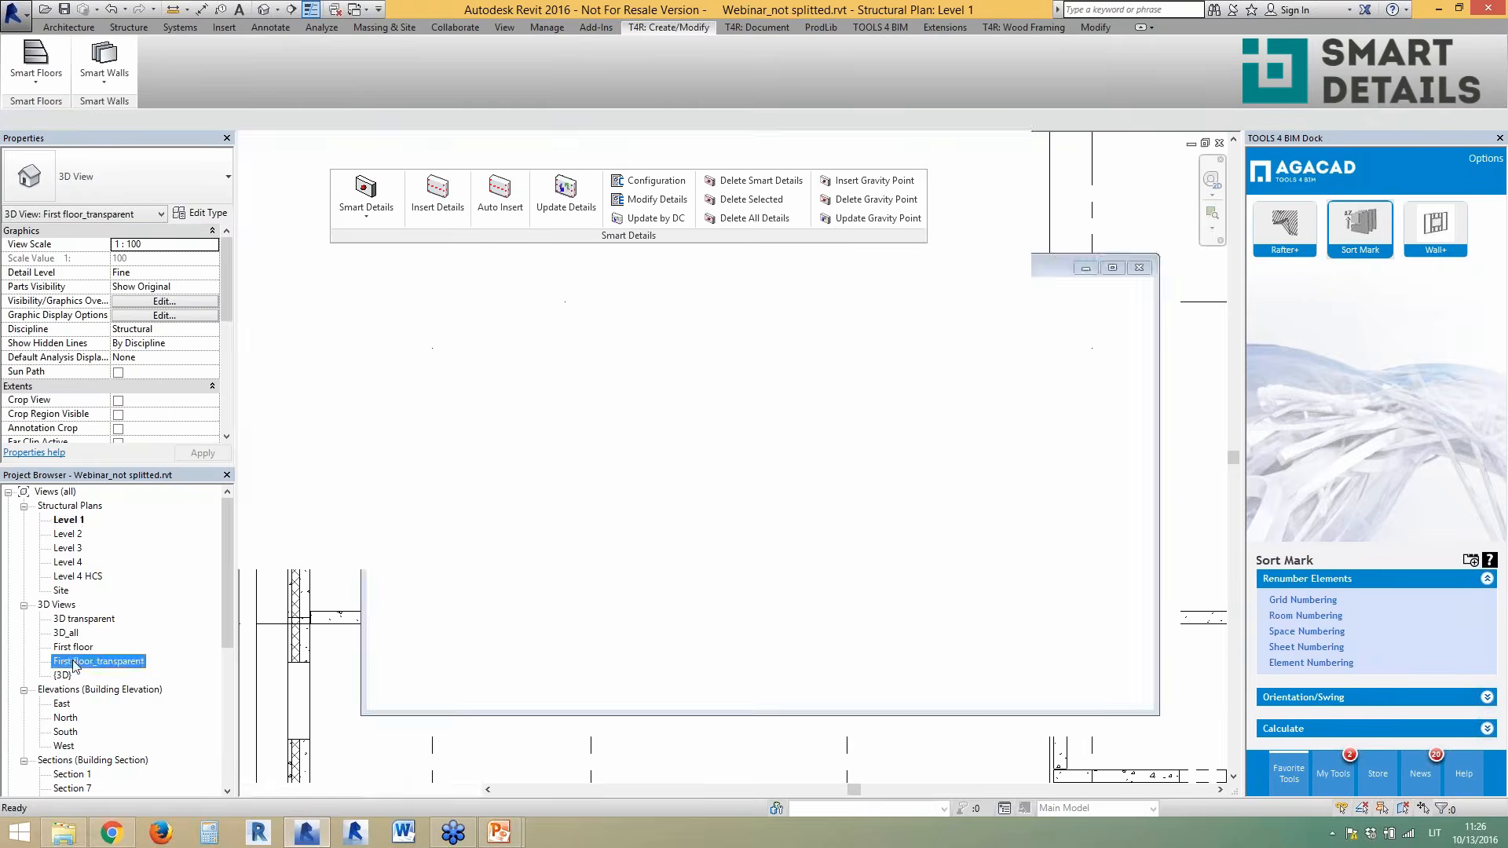
middle_click_drag(663, 535, 567, 456, "shift")
scroll(851, 366, "up", 5)
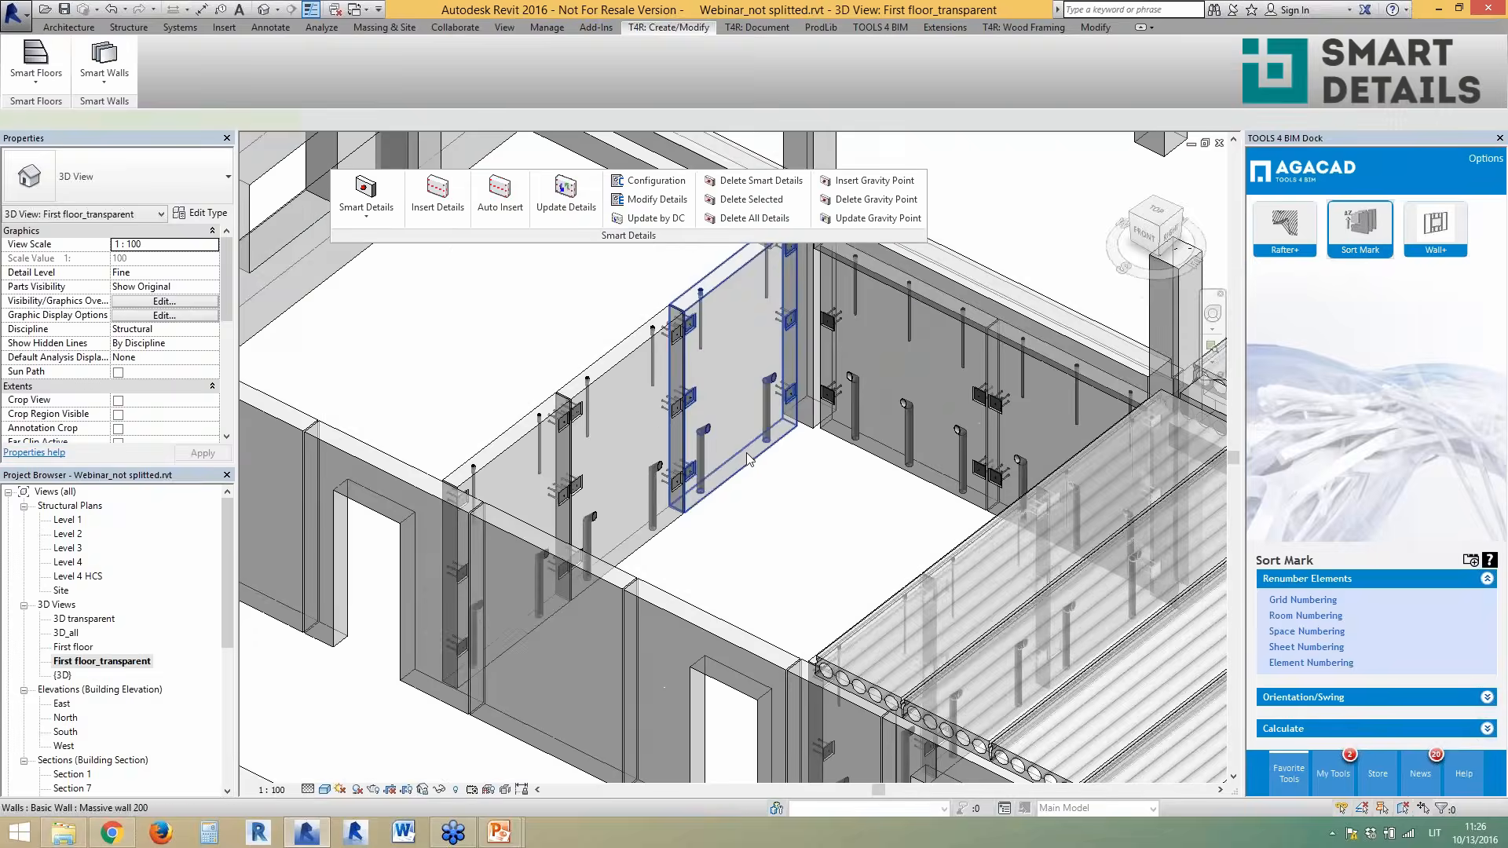
left_click(752, 443)
middle_click_drag(801, 492, 721, 518, "shift")
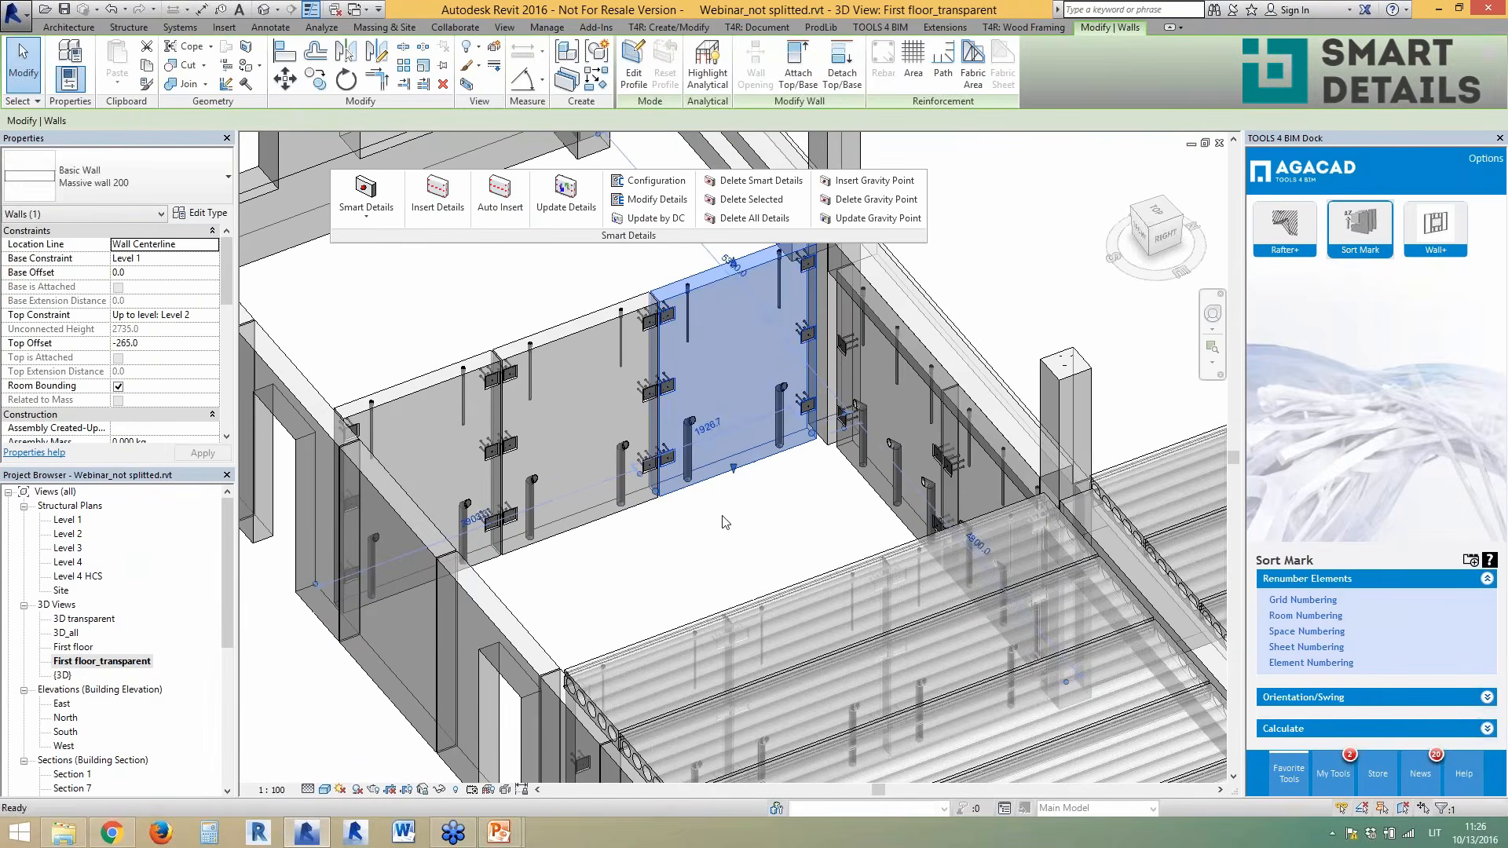
key("Escape")
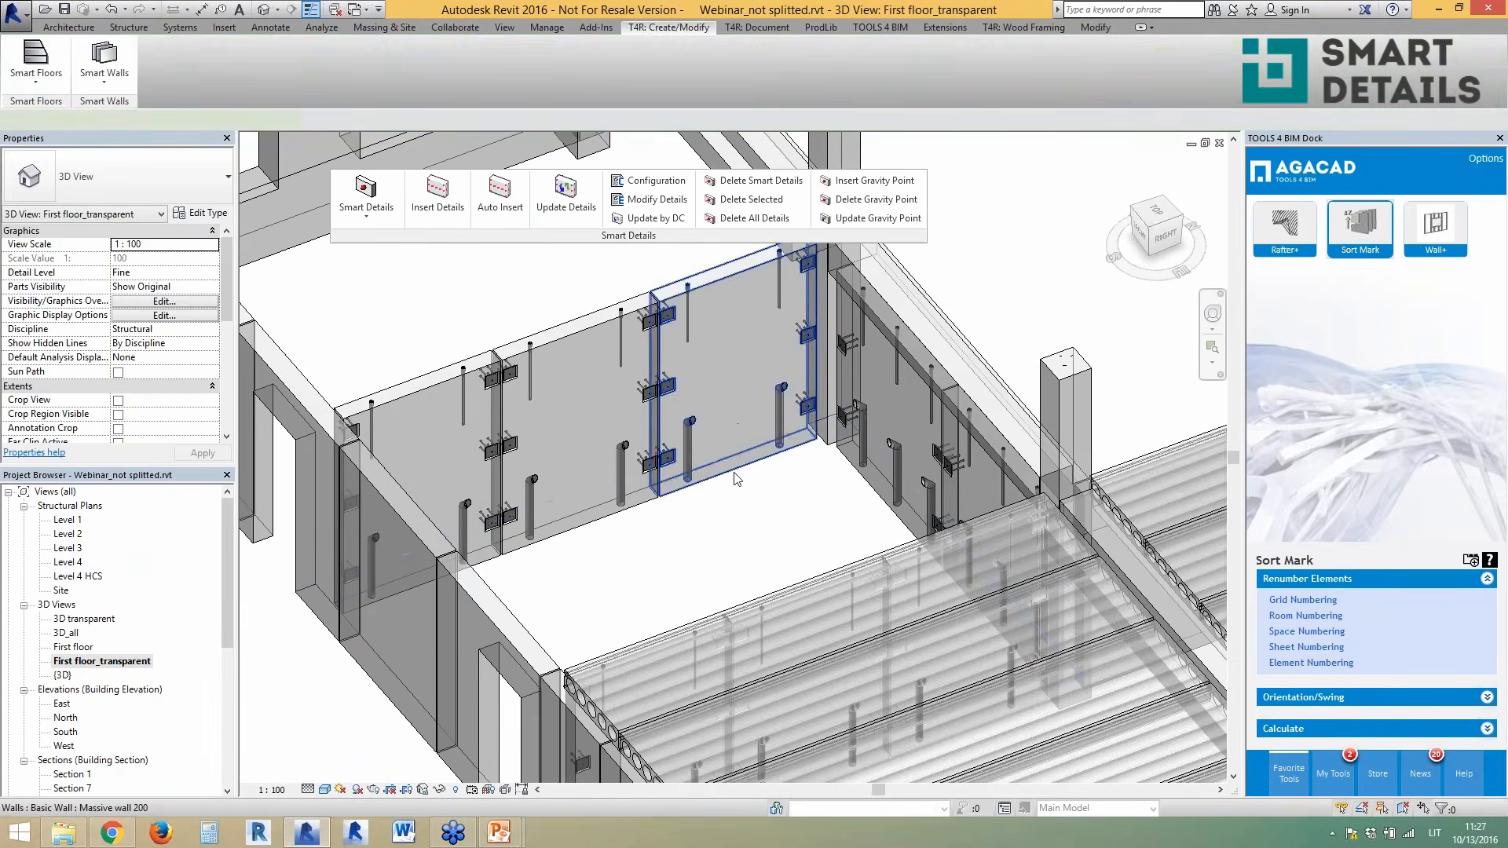
left_click(730, 512)
middle_click_drag(731, 514, 921, 566, "shift")
key("Escape")
scroll(695, 495, "down", 2)
scroll(691, 631, "down", 3)
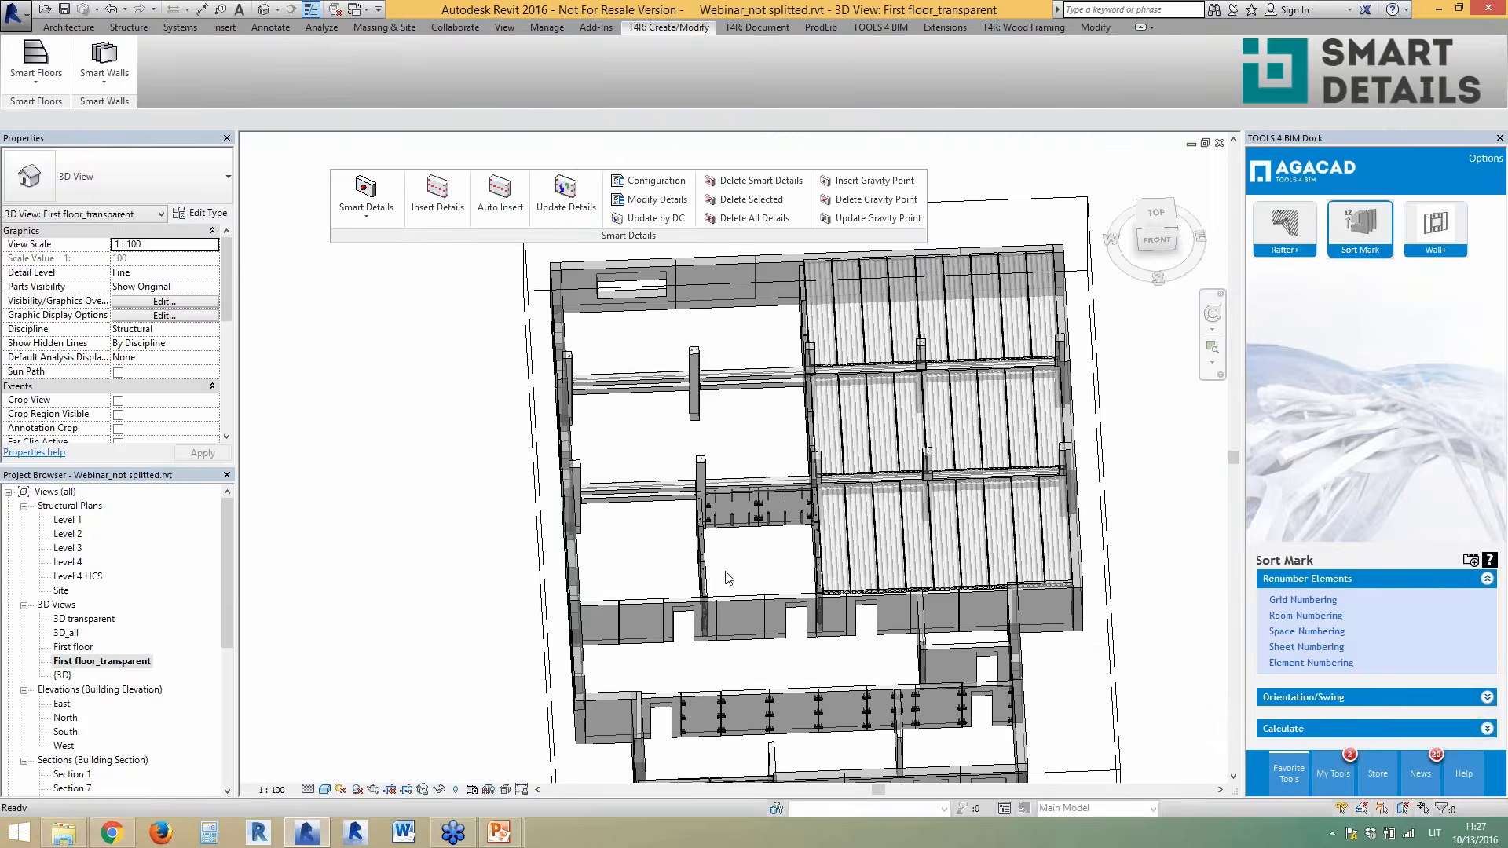
- Open Section 10 from the Level 2 plan and window-select every element in it
double_click(67, 534)
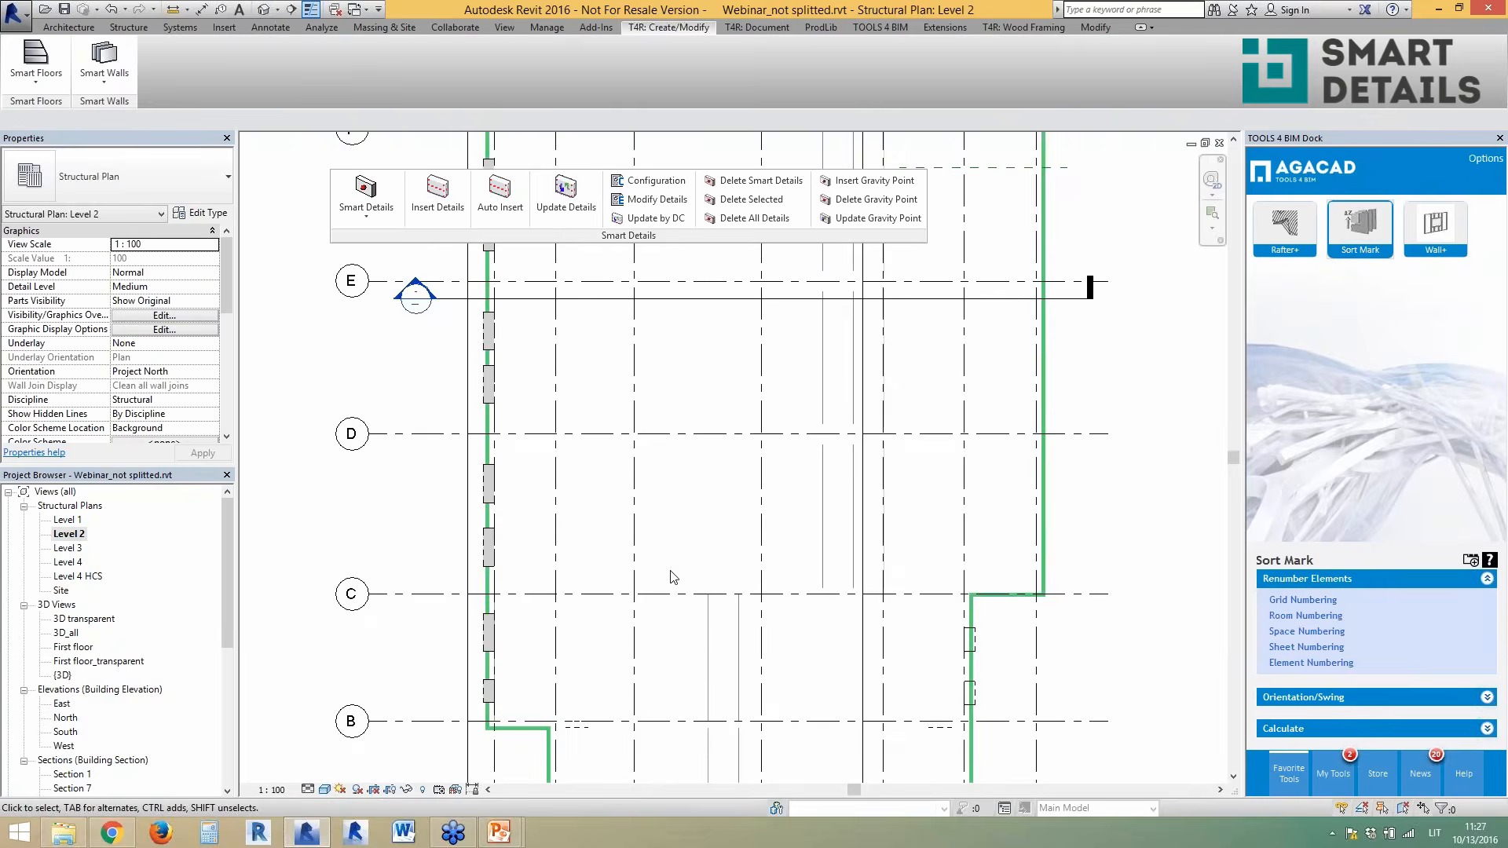
scroll(673, 575, "down", 3)
scroll(667, 328, "up", 4)
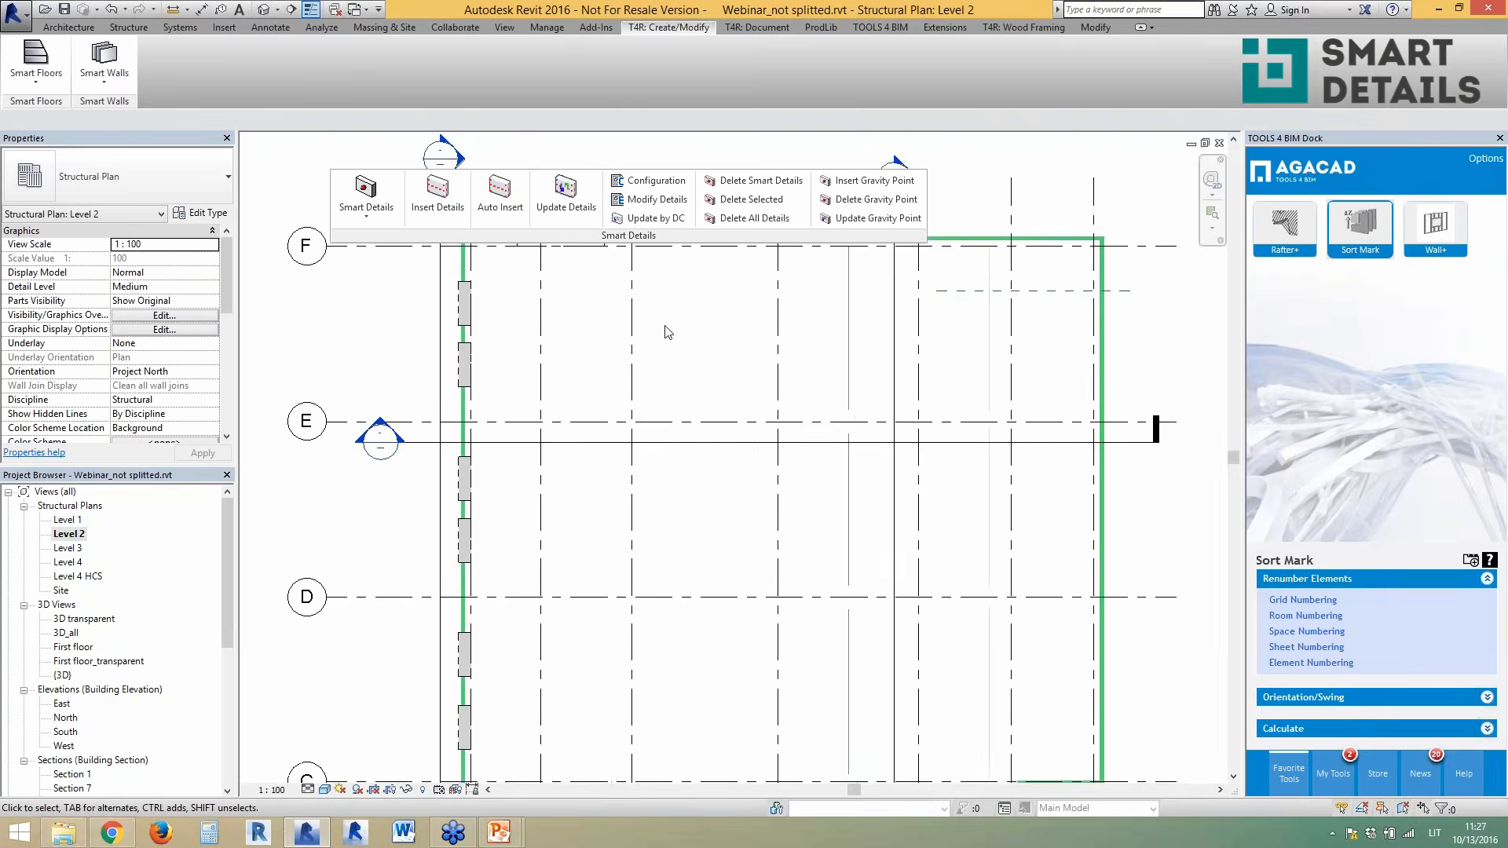
double_click(380, 432)
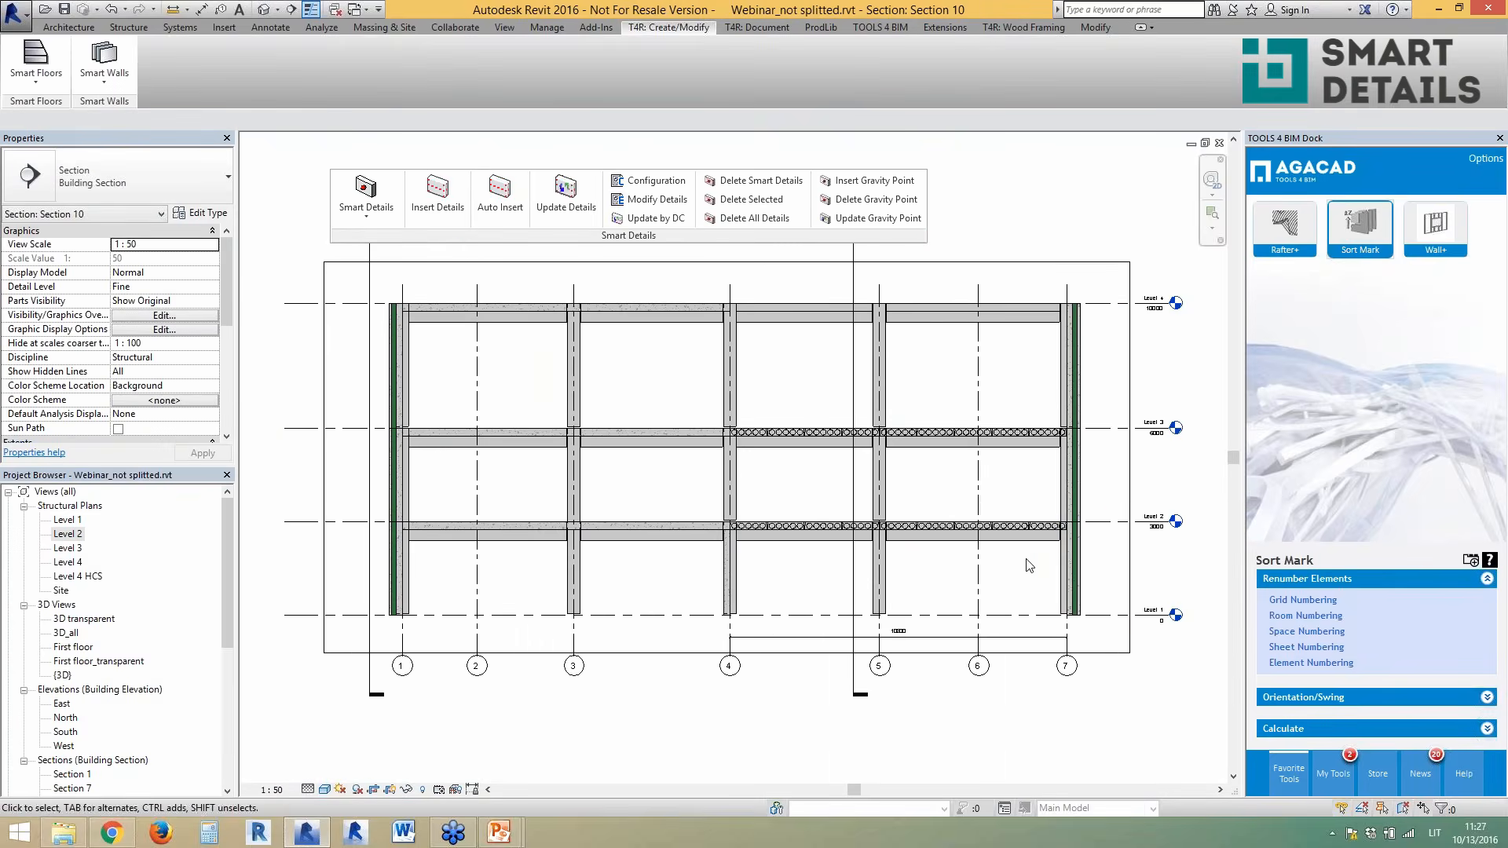
left_click_drag(1095, 567, 362, 301)
- Filter to the 24 Structural Columns and Girders and auto-insert connection details
left_click(696, 76)
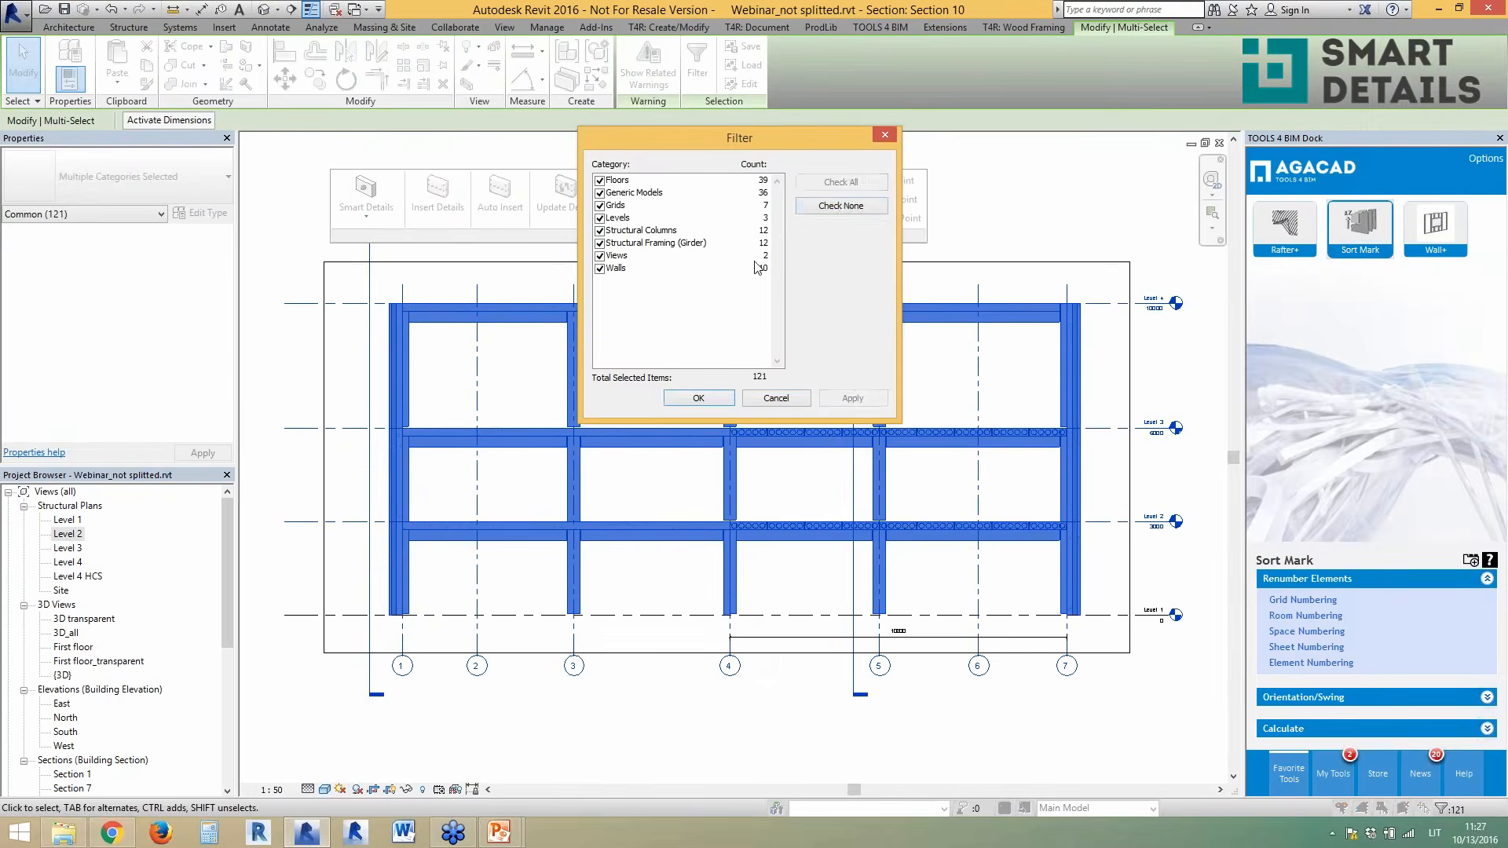
left_click(812, 209)
left_click(599, 231)
left_click(600, 243)
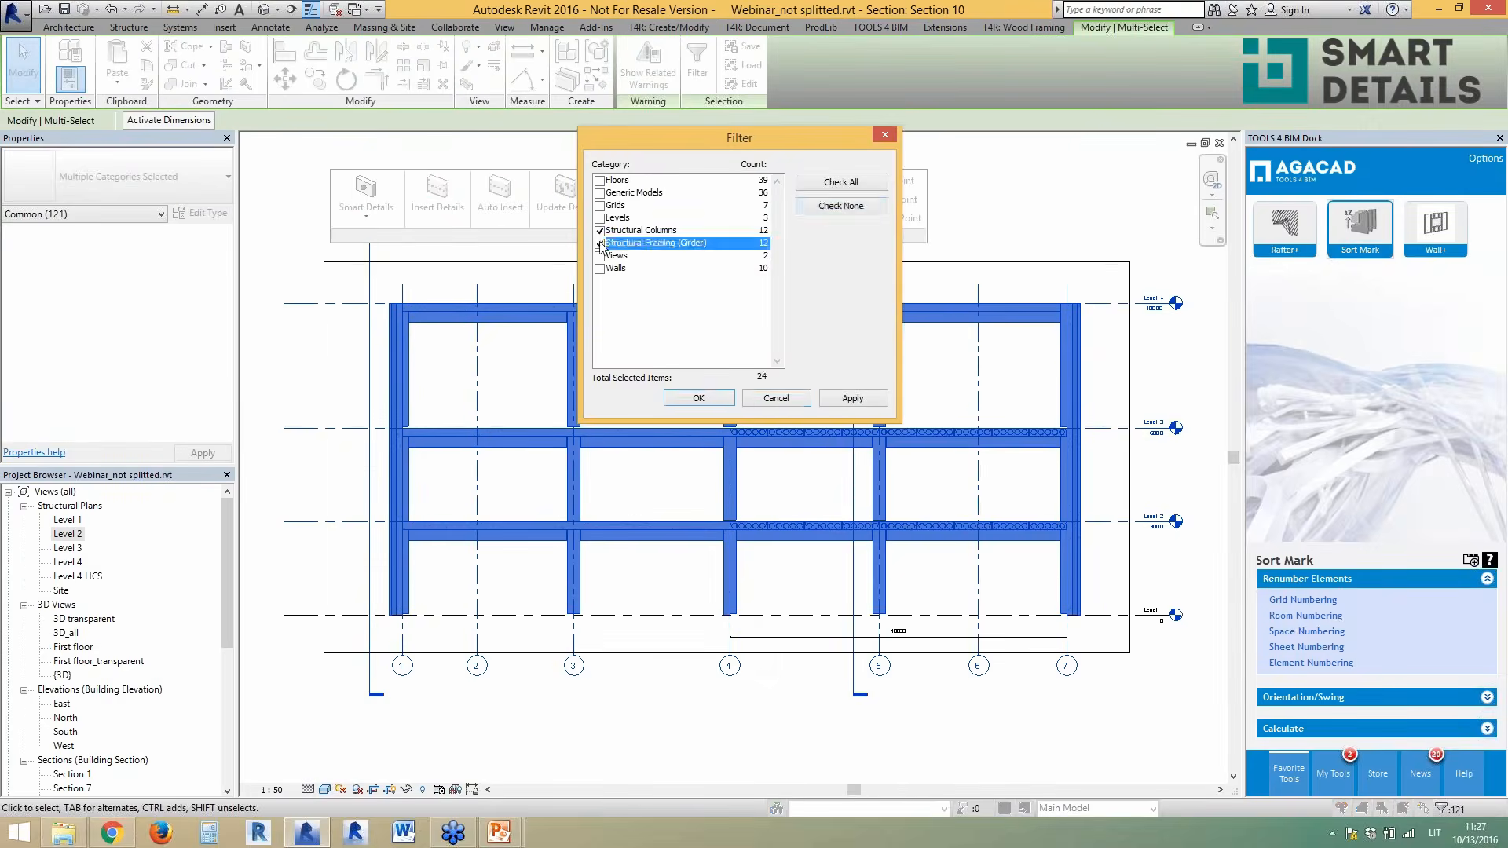
left_click(716, 401)
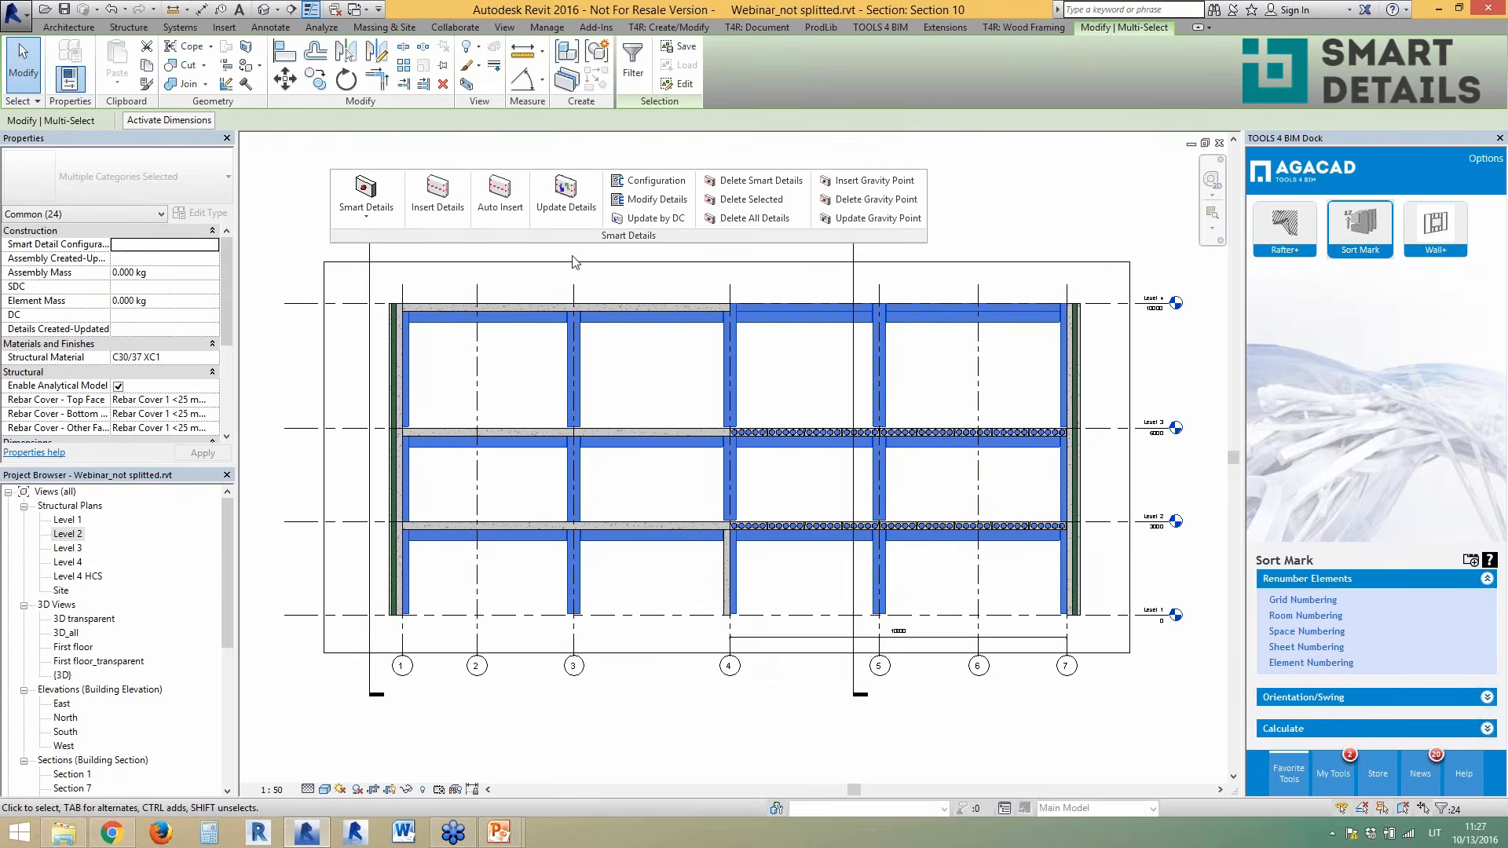
left_click(500, 196)
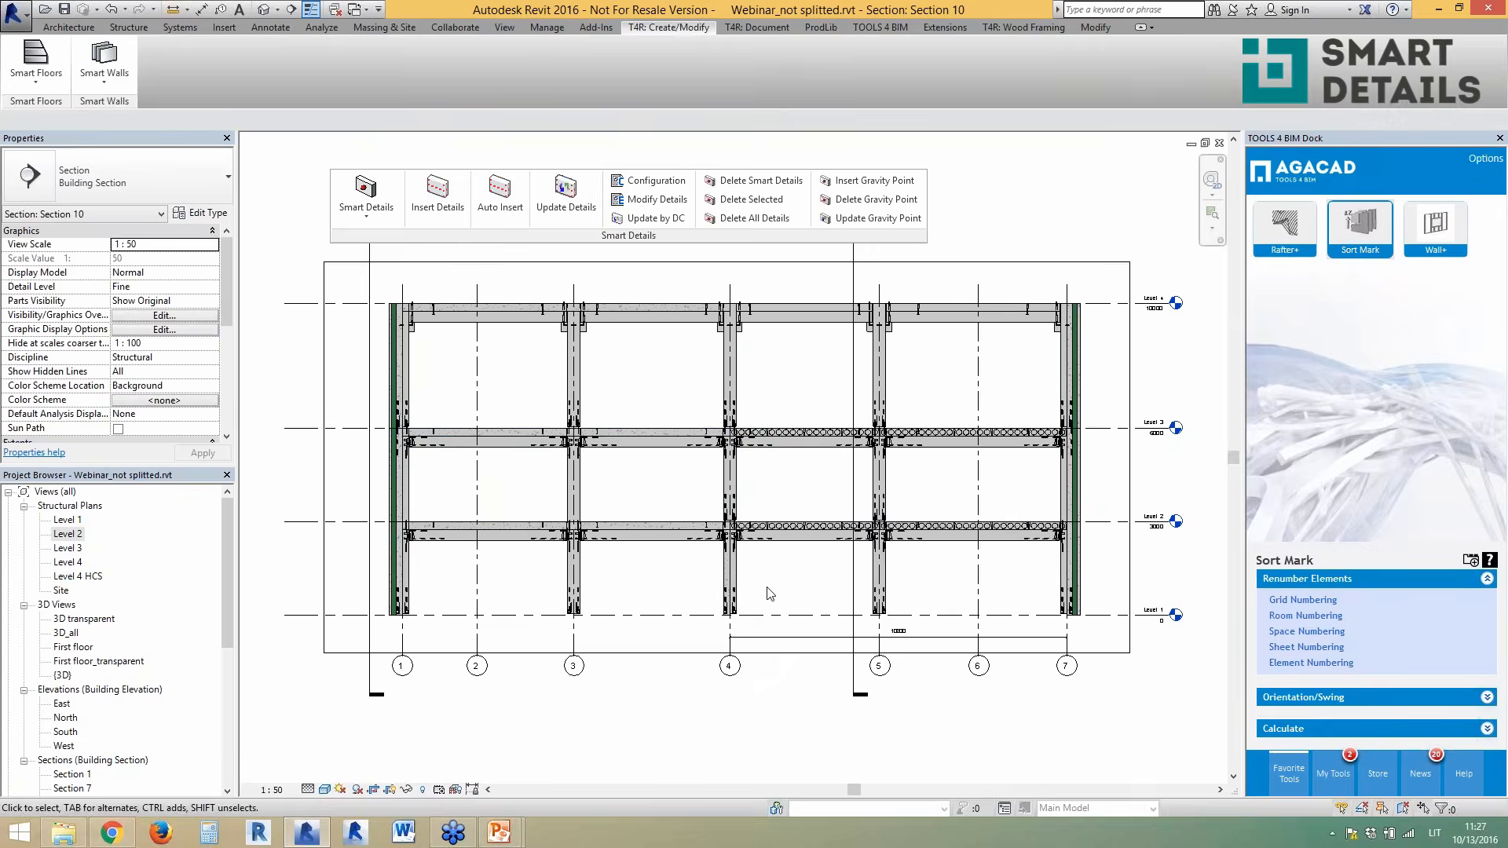
- Move the Section 10 line down to grid D on the Level 2 plan
scroll(778, 599, "up", 2)
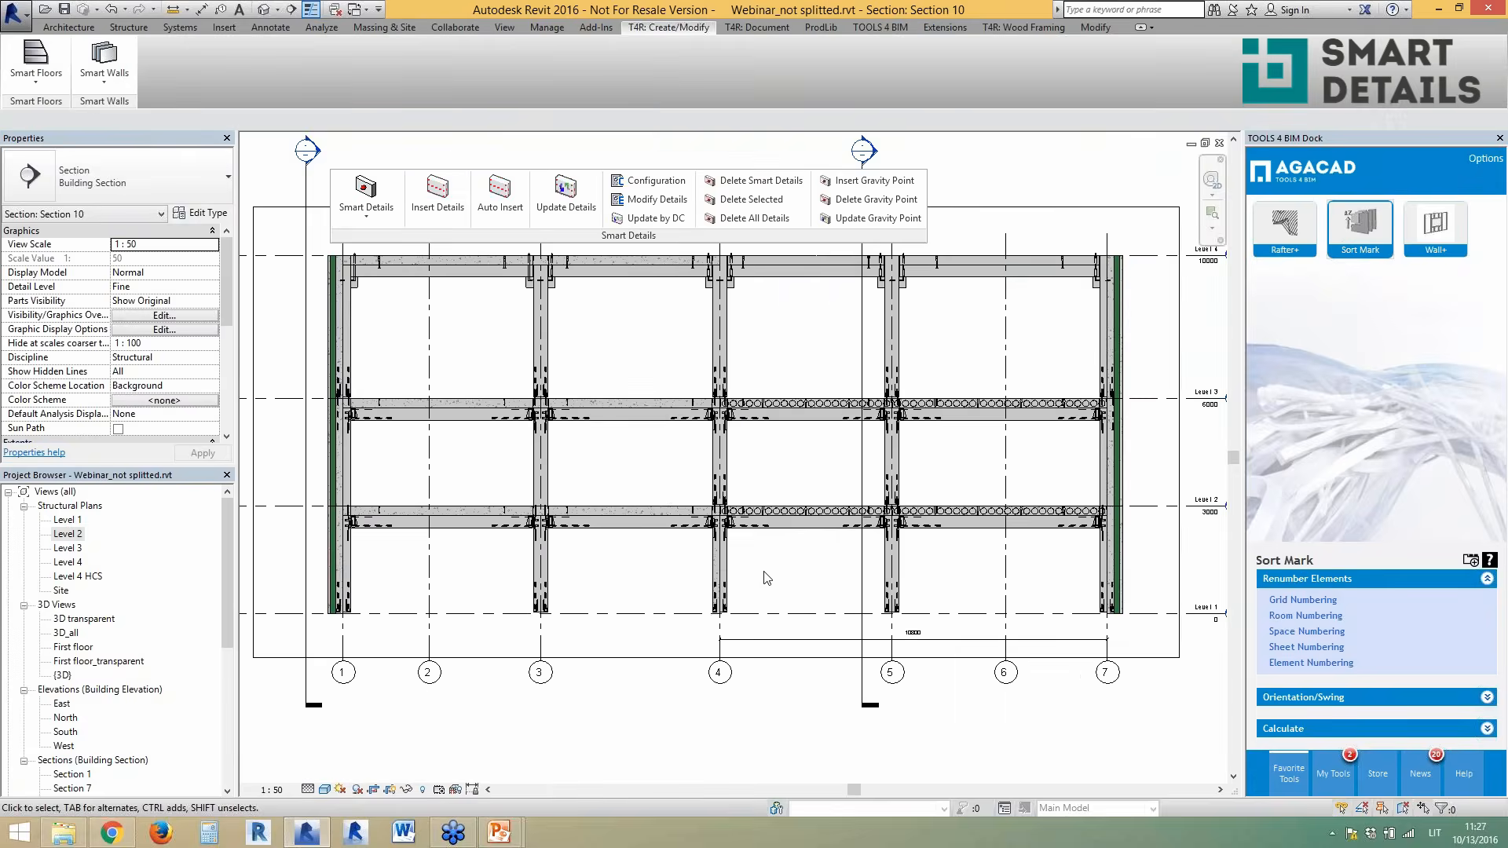
scroll(974, 607, "up", 1)
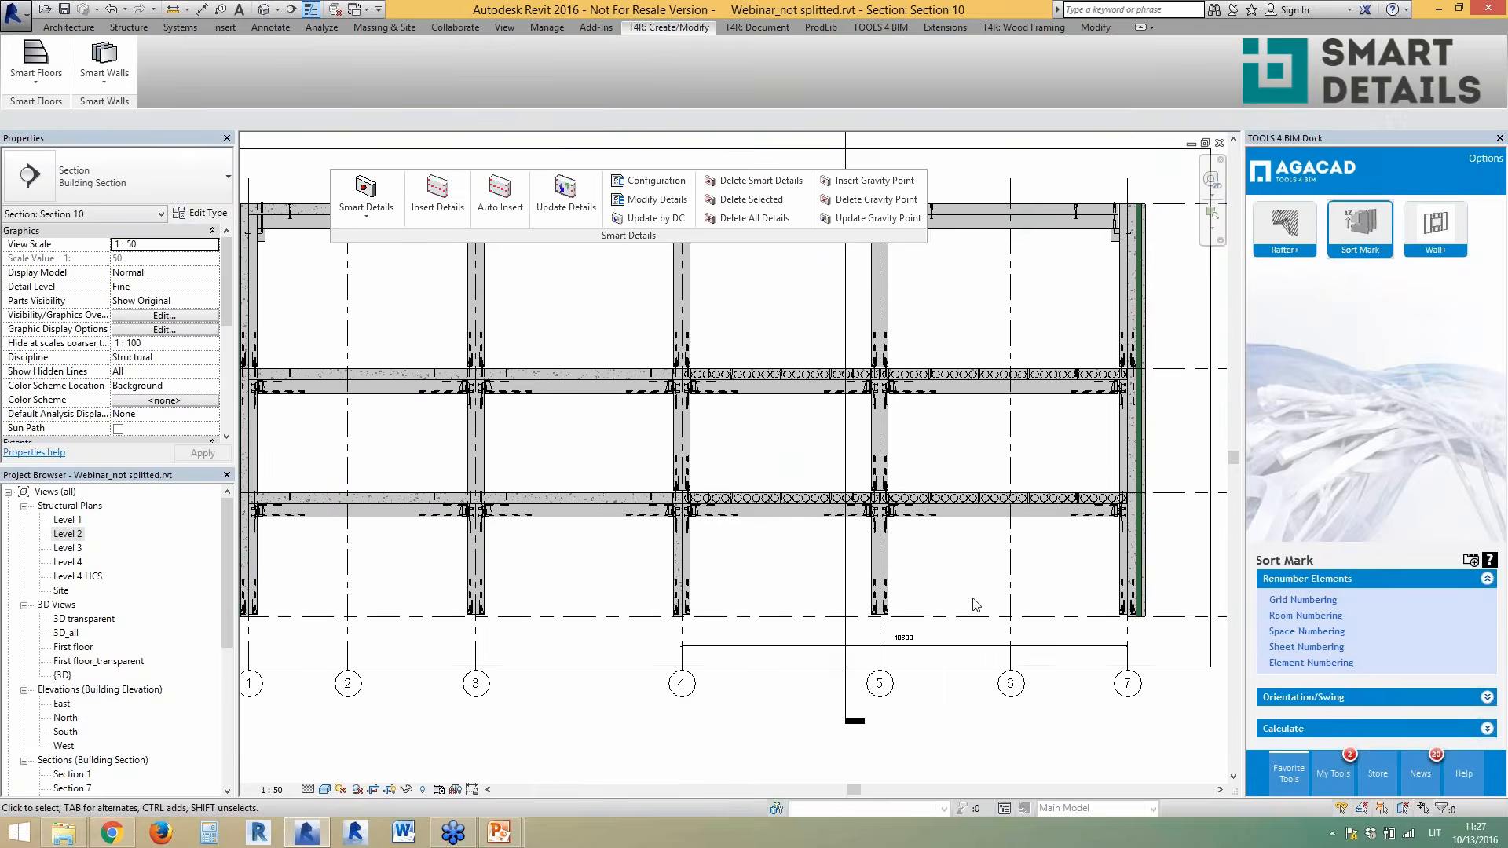
scroll(974, 605, "up", 1)
scroll(975, 605, "down", 1)
scroll(1171, 611, "down", 1)
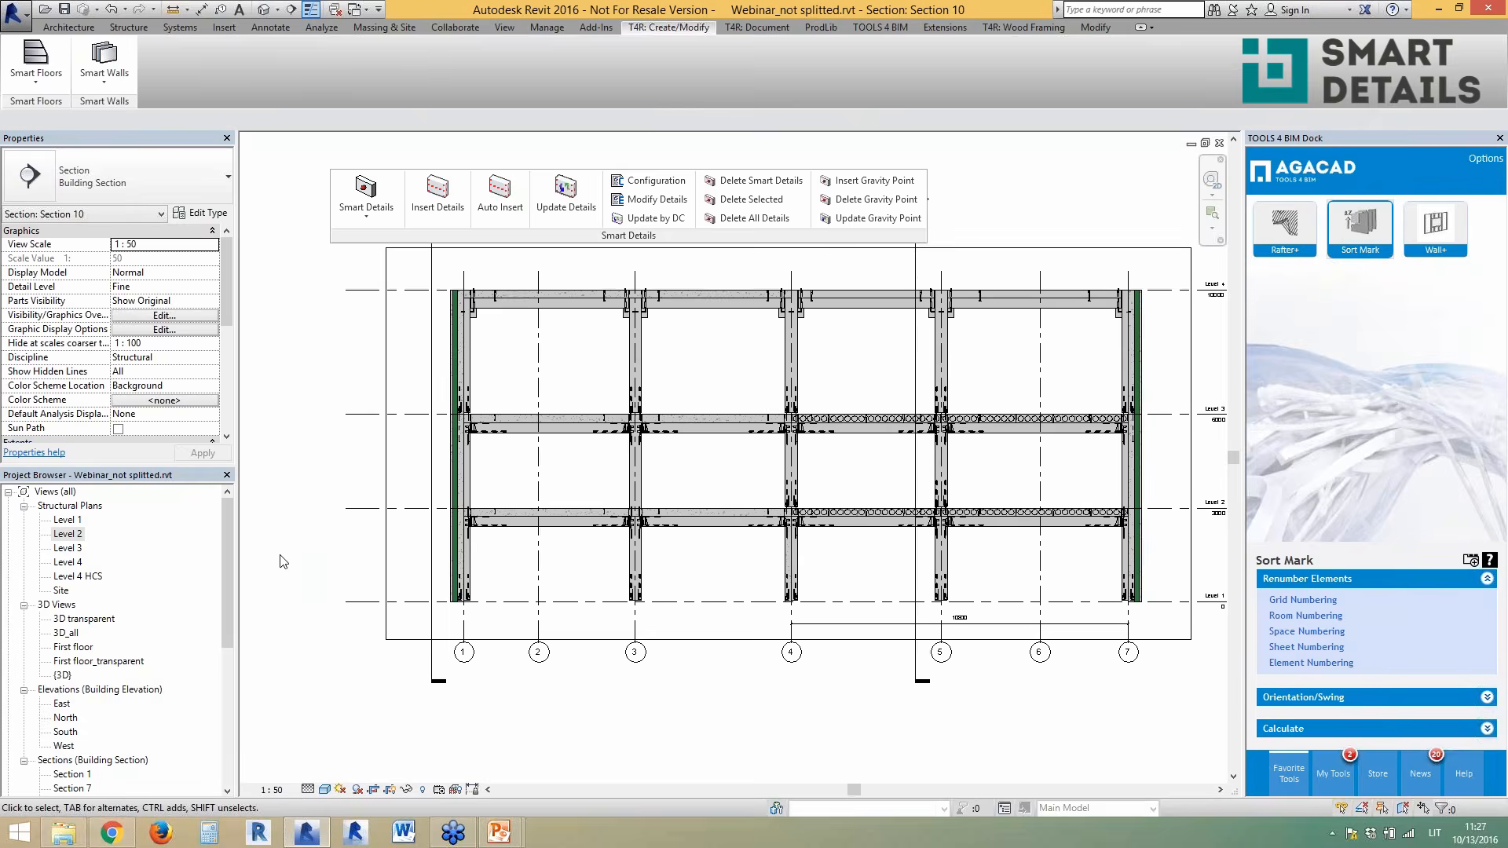
double_click(77, 534)
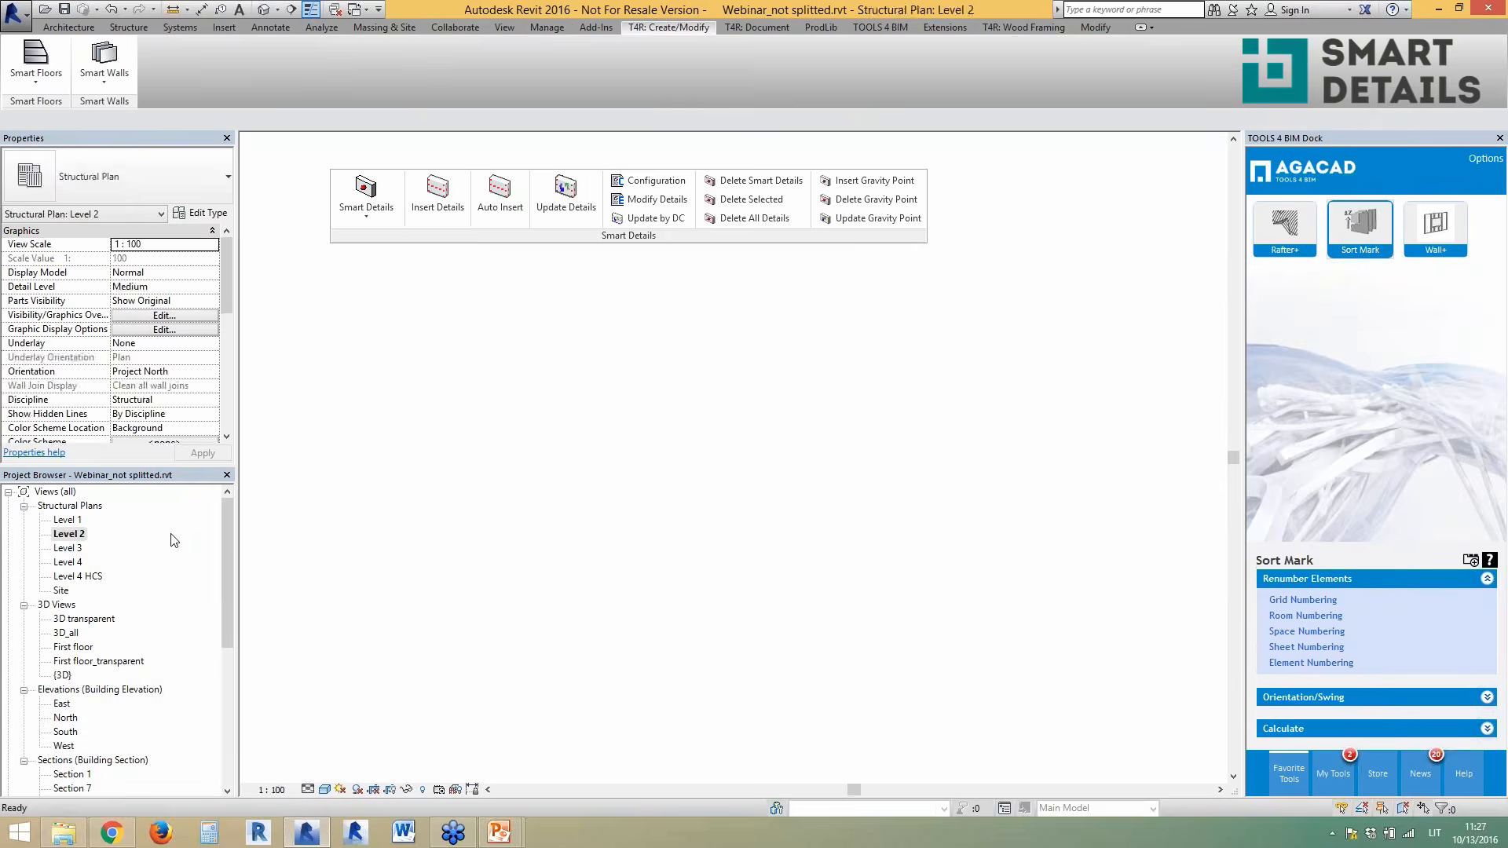
left_click_drag(680, 443, 690, 611)
key("Escape")
- Reopen Section 10 and filter a window selection down to its 22 columns and girders
double_click(393, 610)
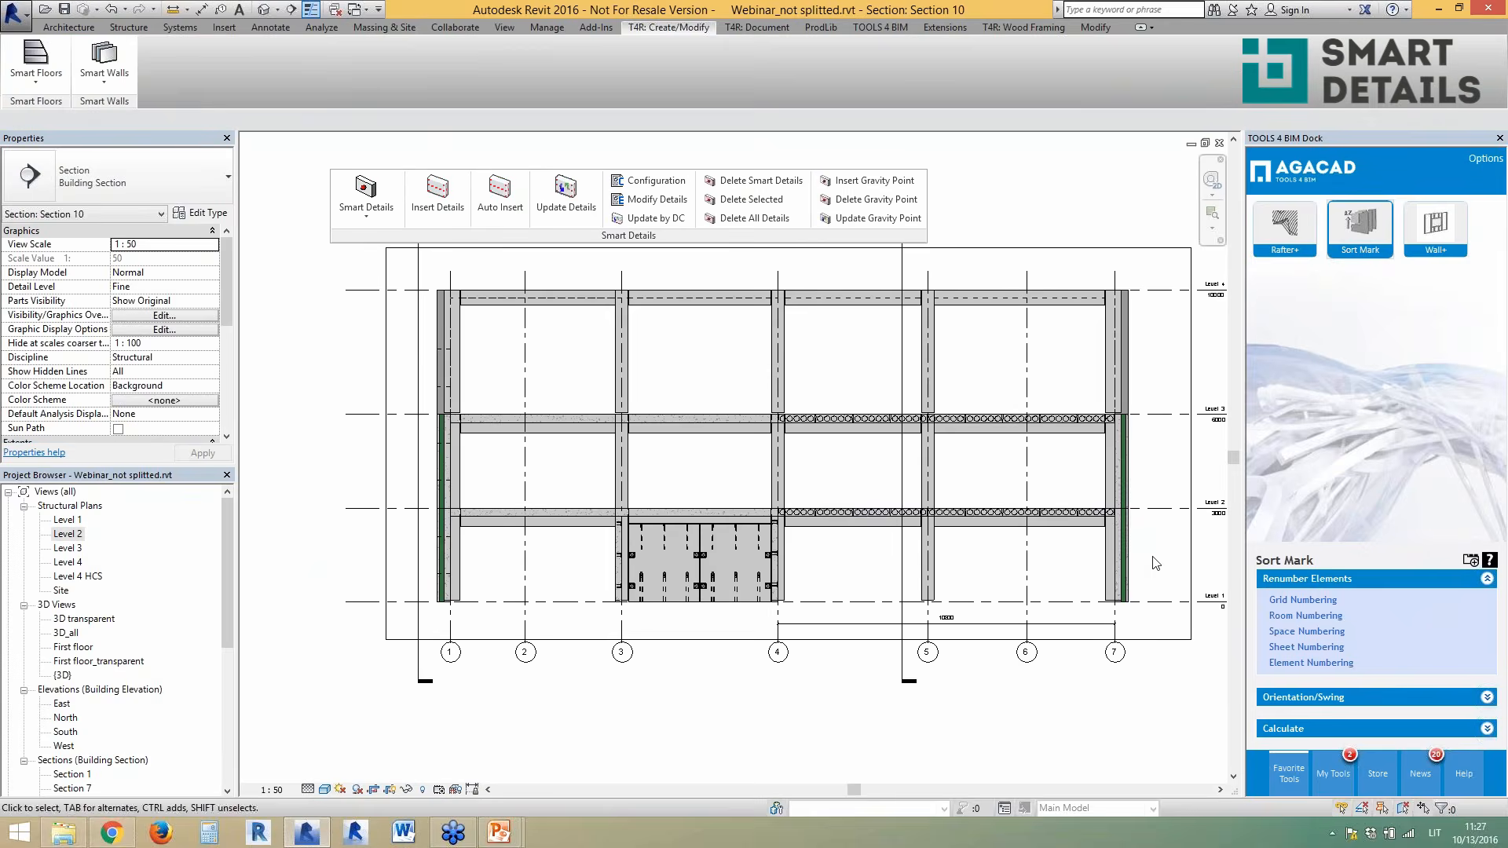
left_click_drag(1143, 565, 456, 299)
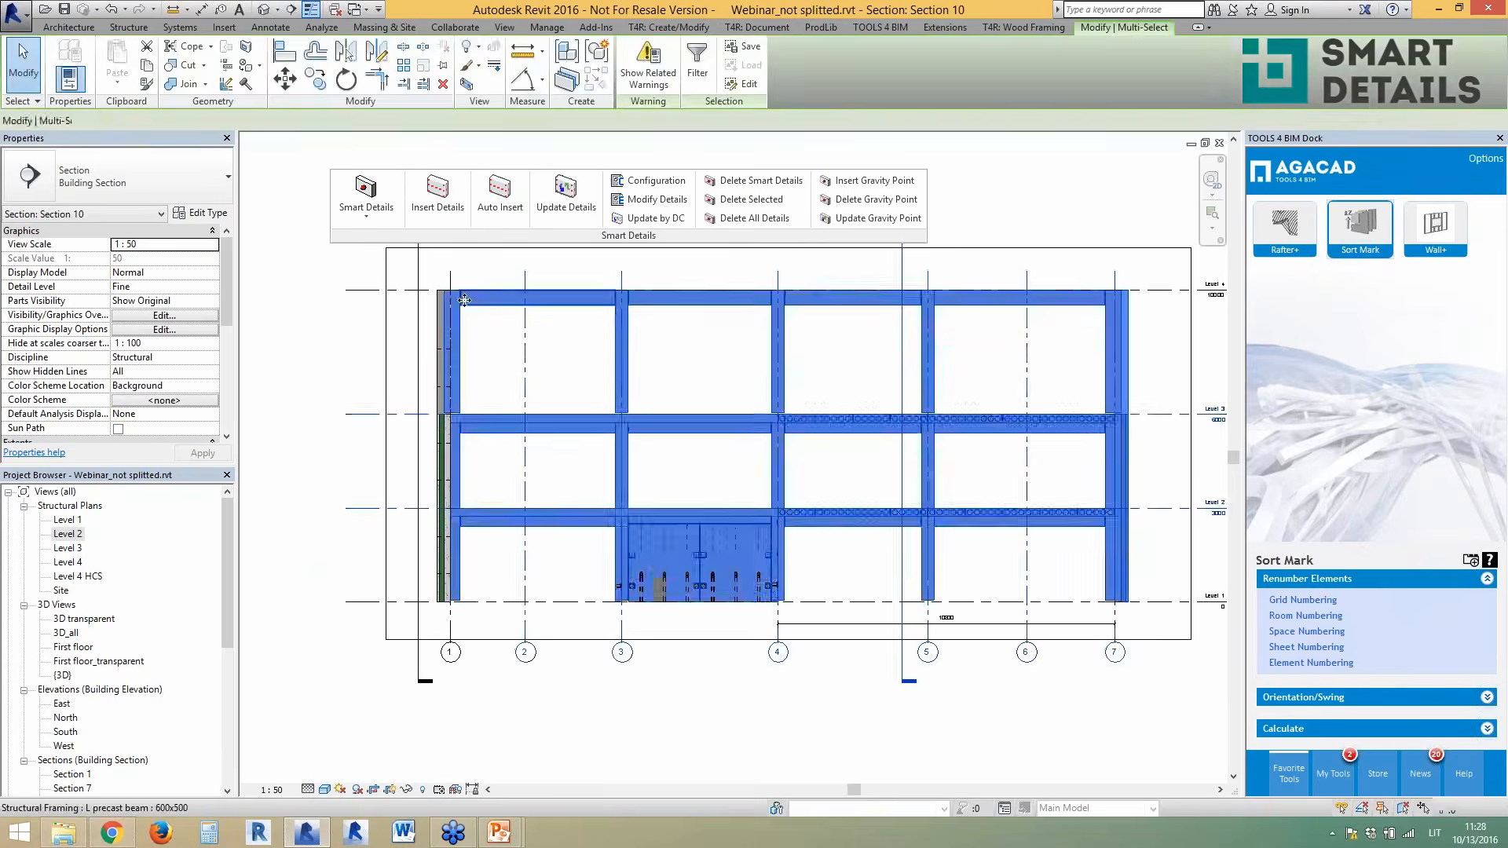
left_click(696, 77)
left_click(837, 206)
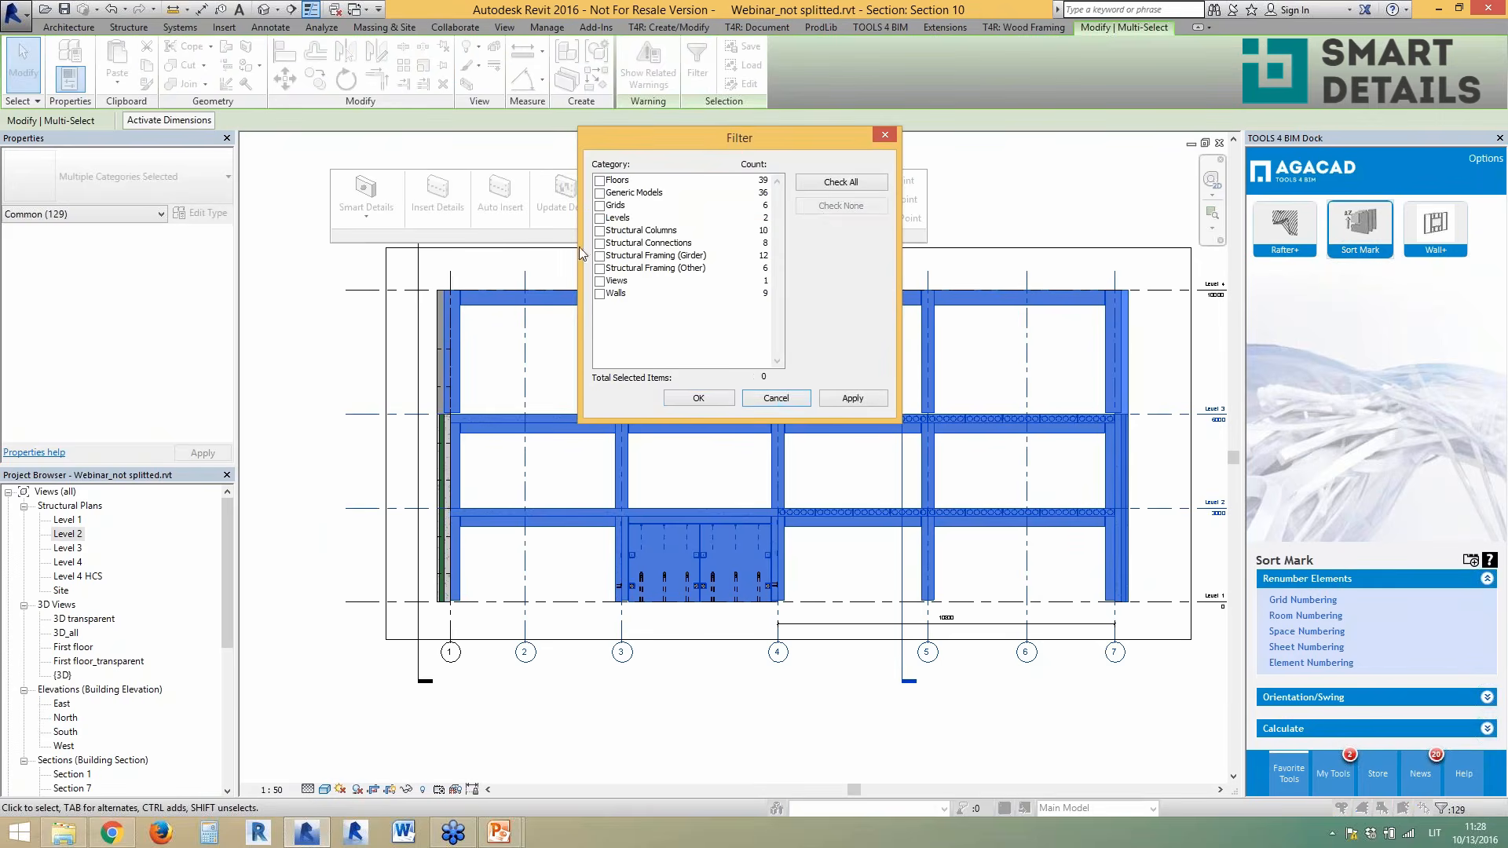
left_click(600, 231)
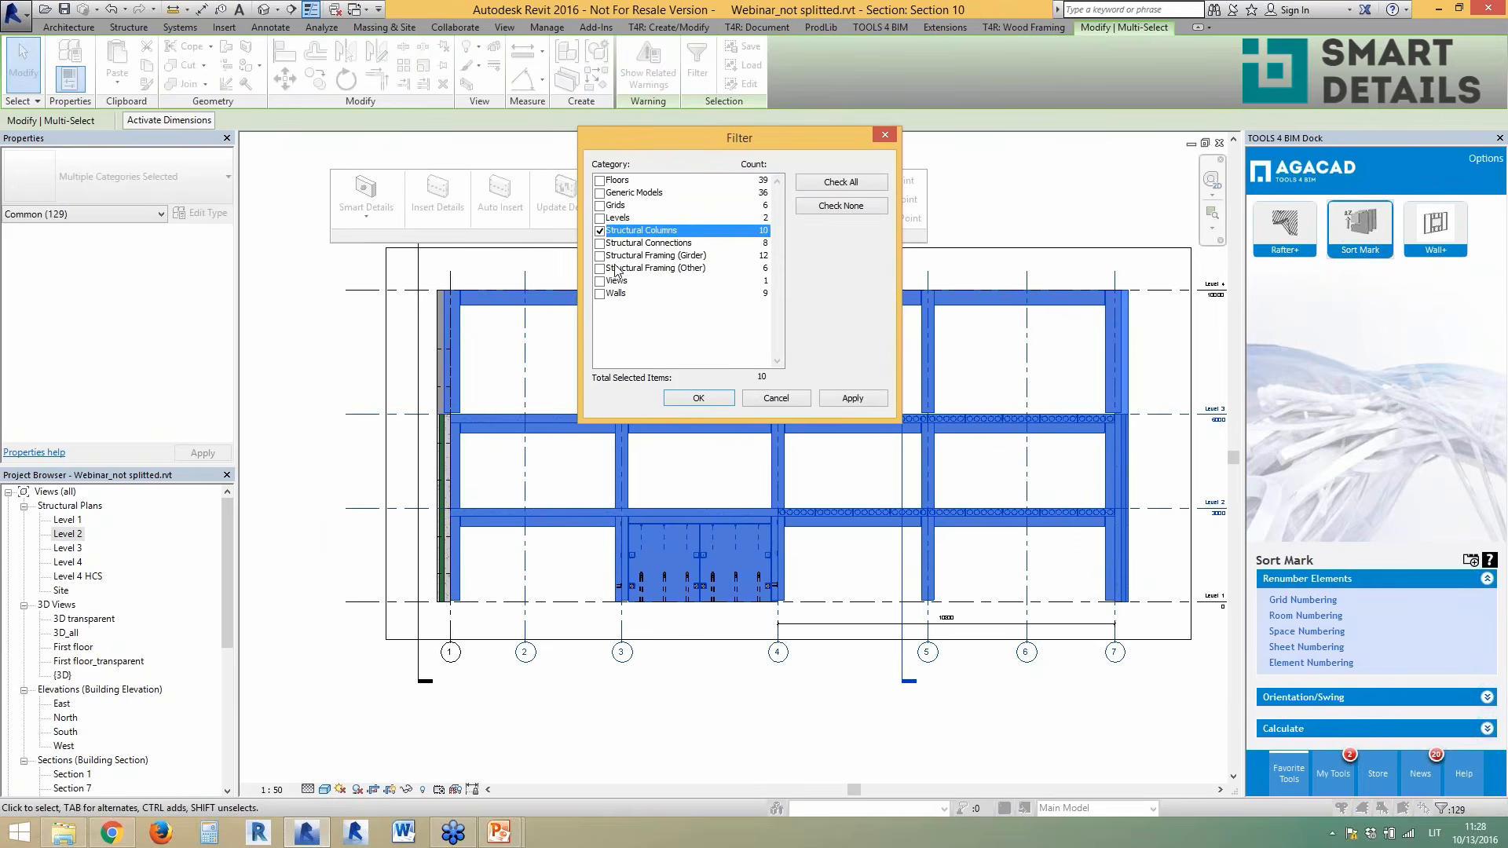
left_click(600, 256)
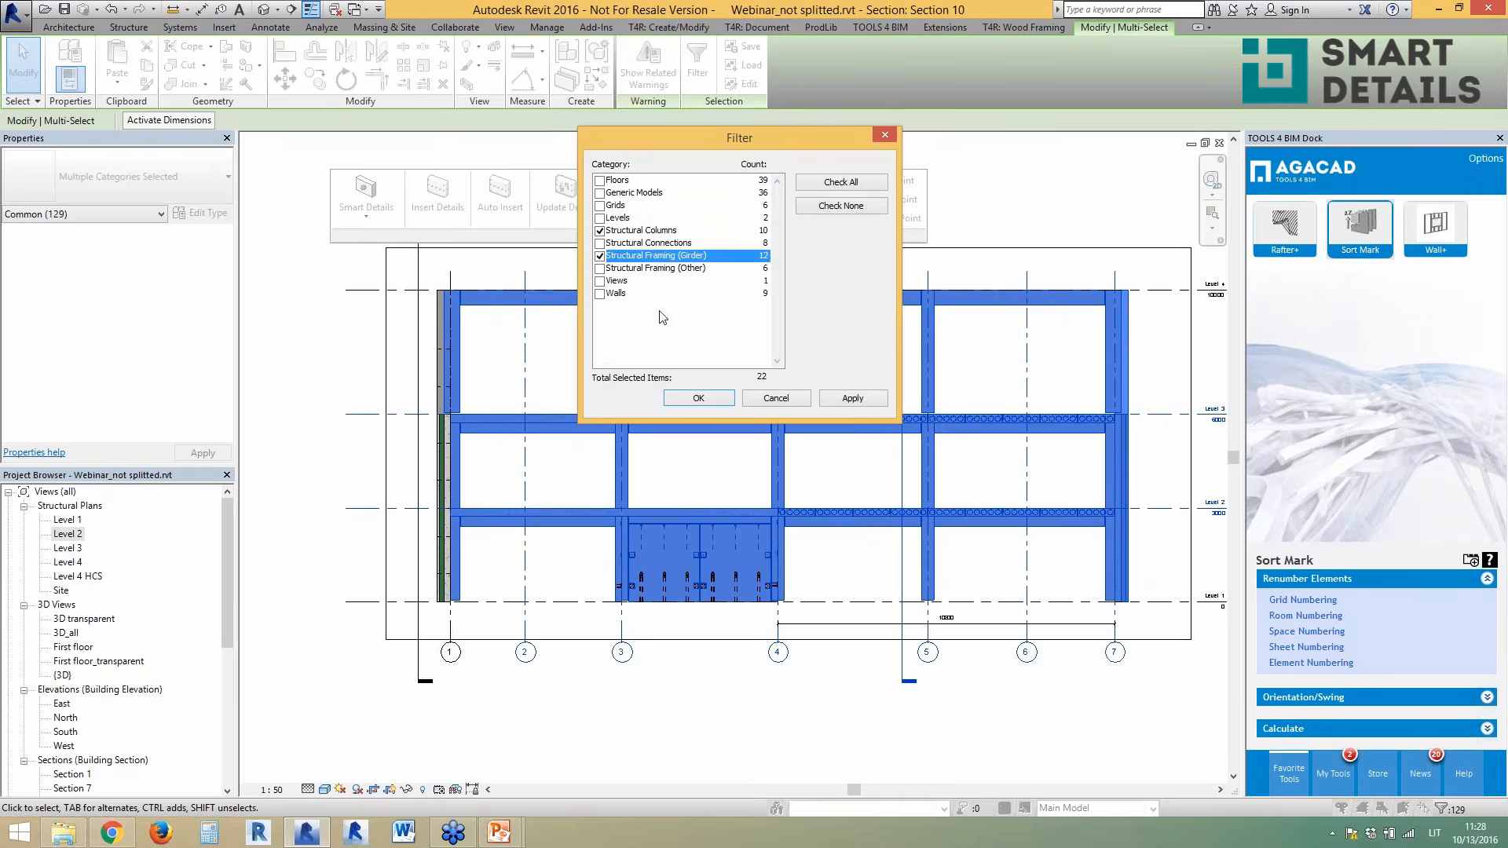
left_click(710, 395)
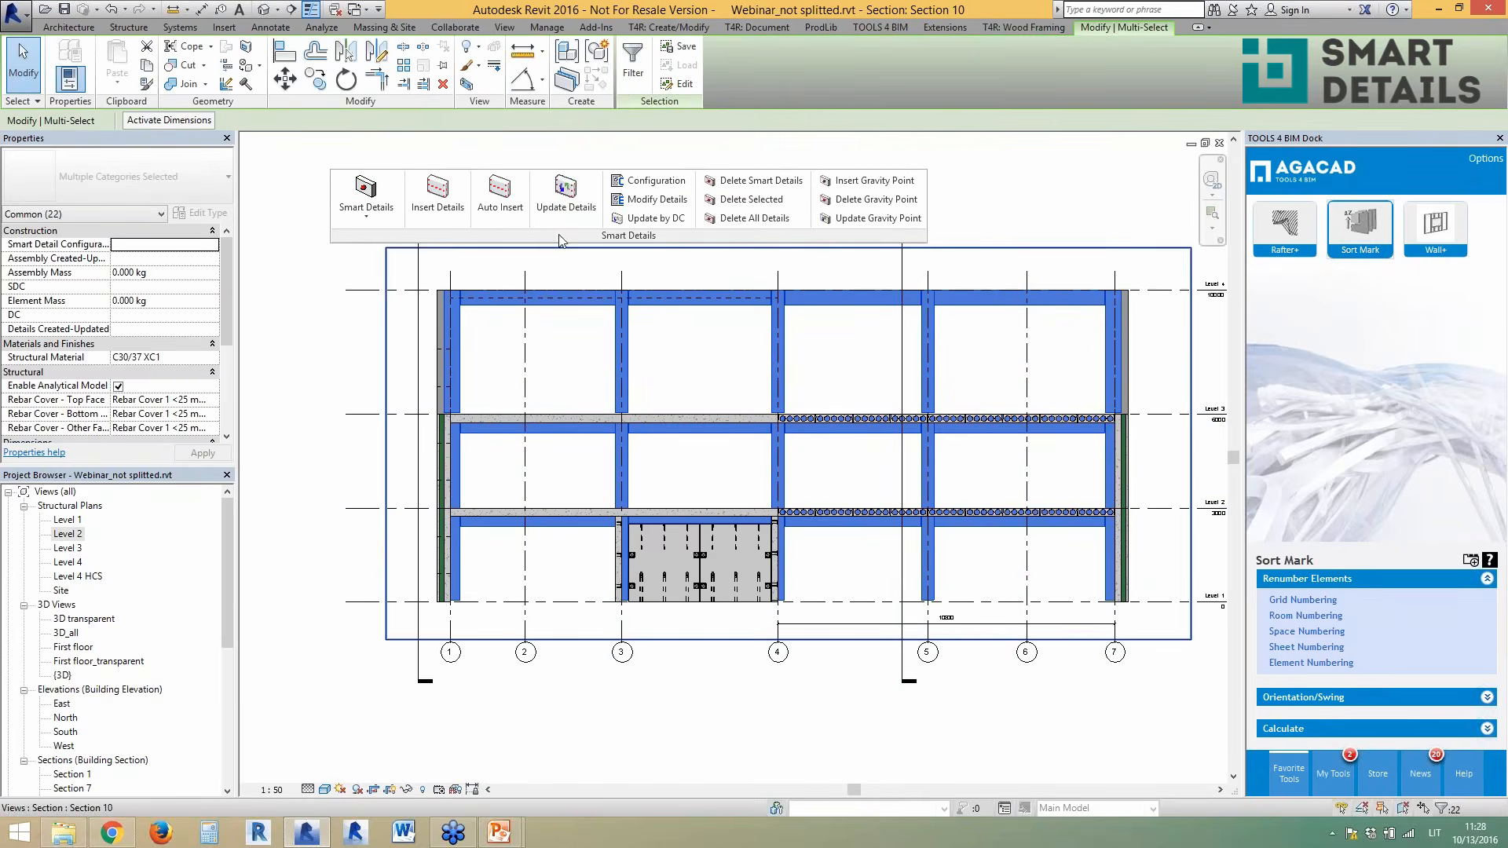
- Auto-insert connection details on the filtered elements, then select the grid-5 column
left_click(499, 193)
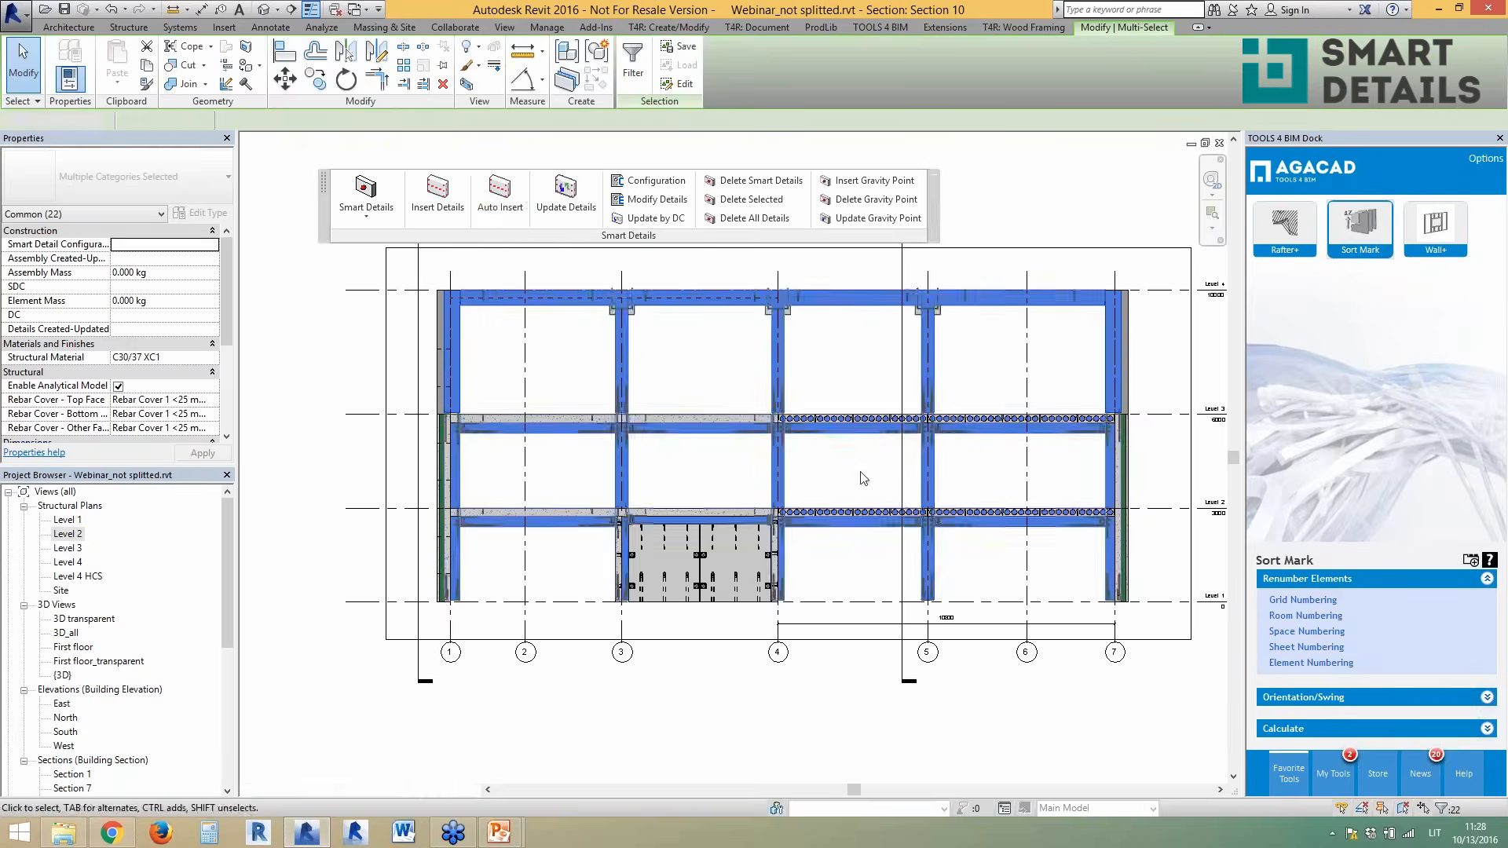
left_click(1138, 575)
scroll(1138, 576, "up", 5)
left_click(725, 534)
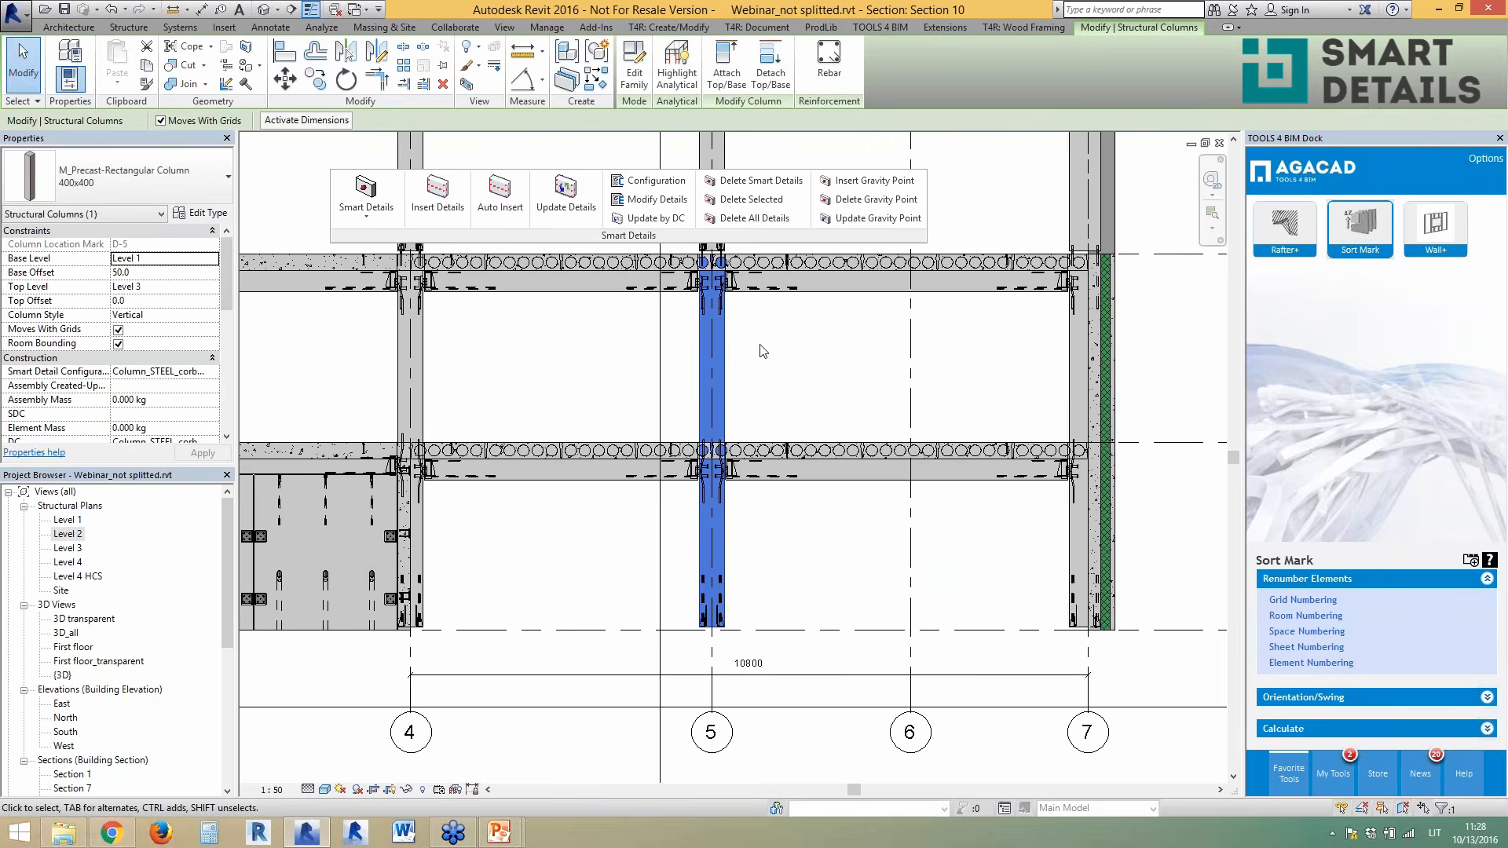
- Select the PCs 3 UP connection at the grid-5 column-beam joint and open its Update by DC settings
scroll(767, 493, "up", 2)
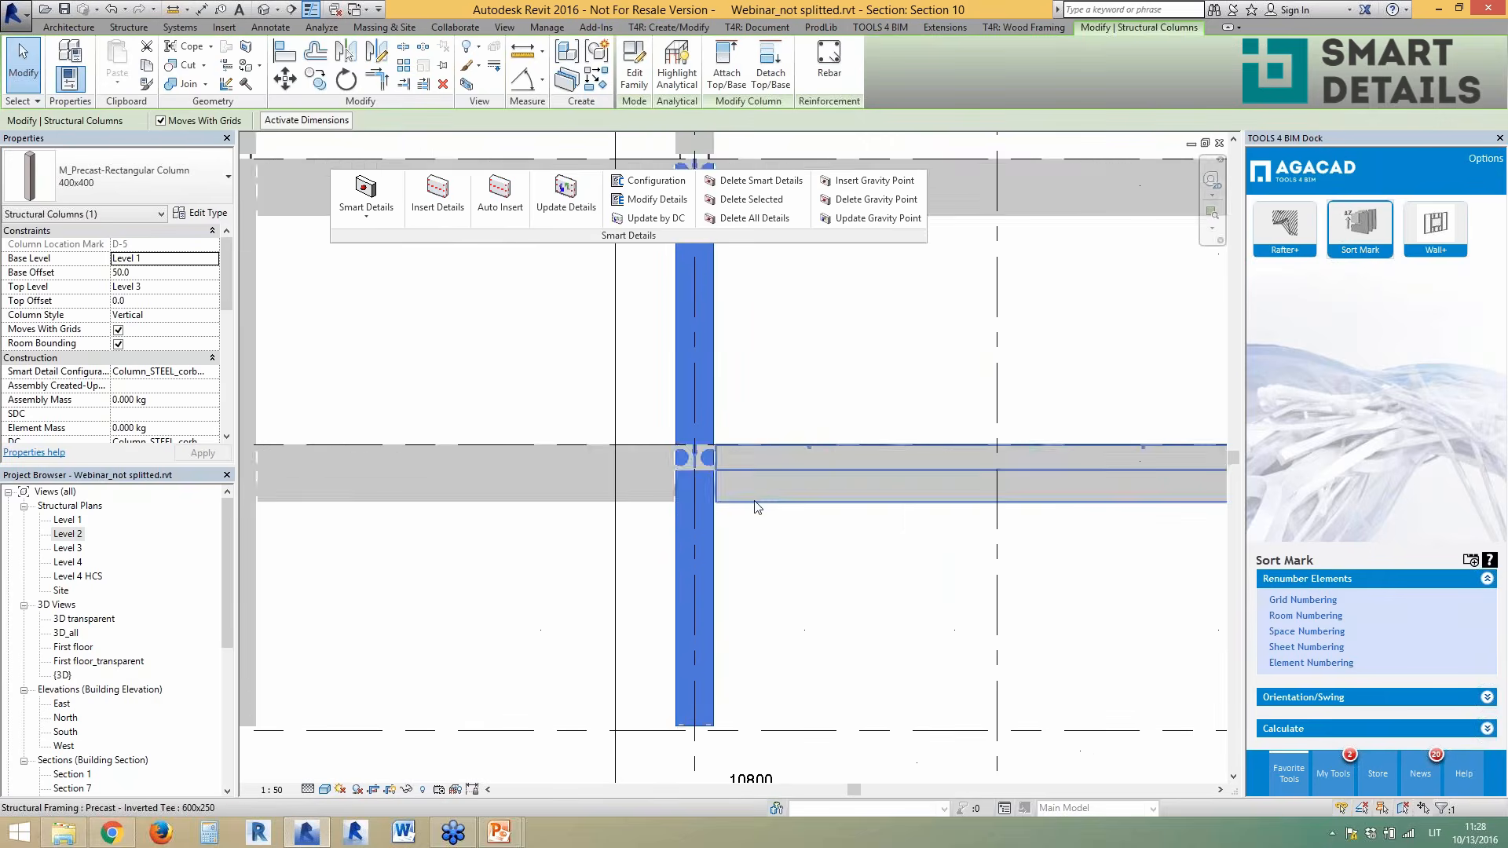
left_click(863, 509)
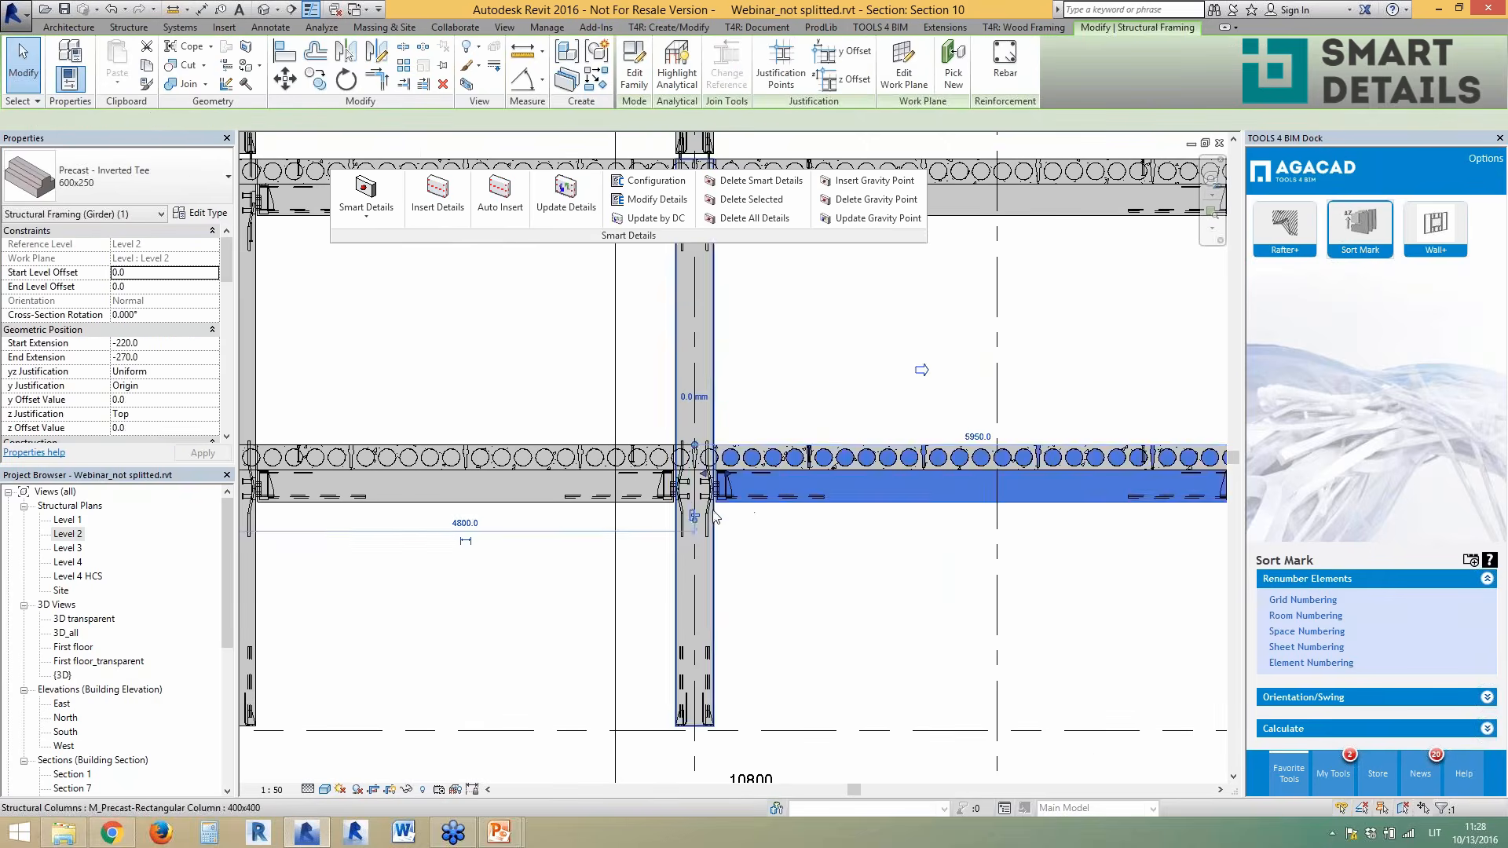
scroll(738, 518, "up", 2)
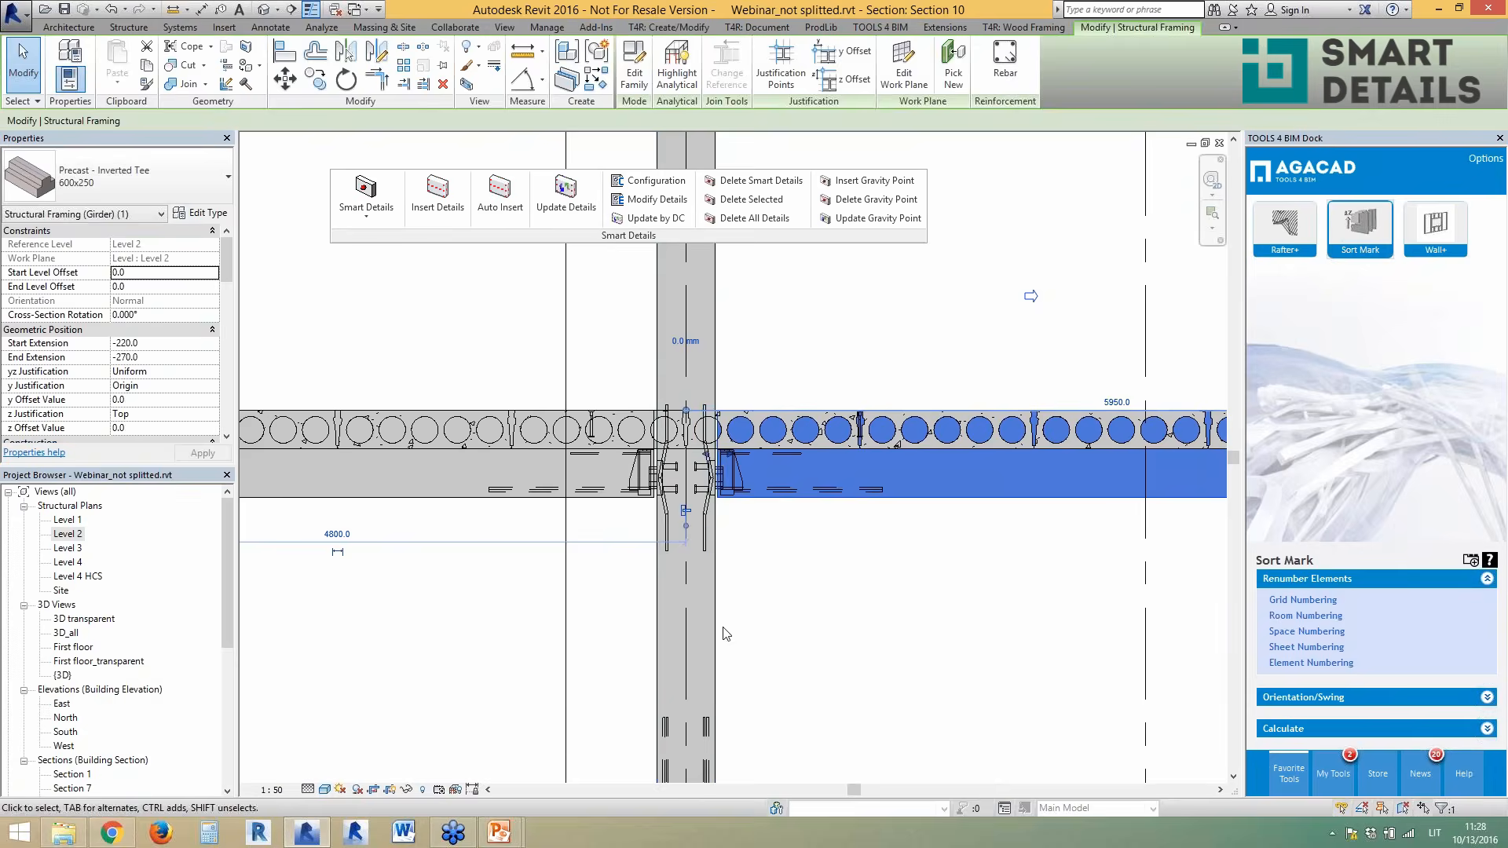
left_click(724, 633)
scroll(703, 506, "up", 3)
left_click(702, 505)
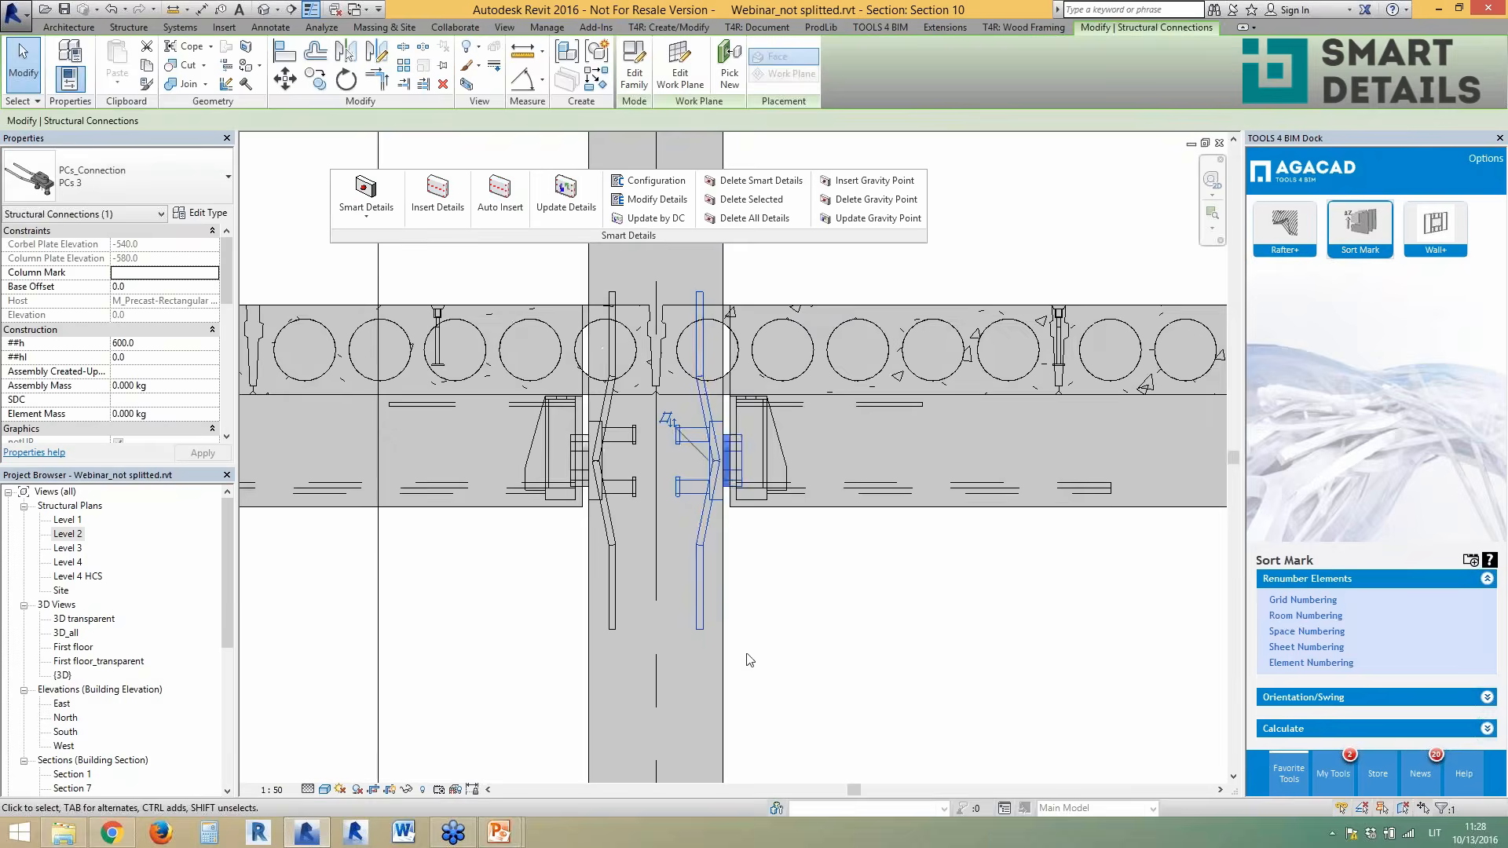
scroll(739, 641, "down", 3)
left_click(744, 481)
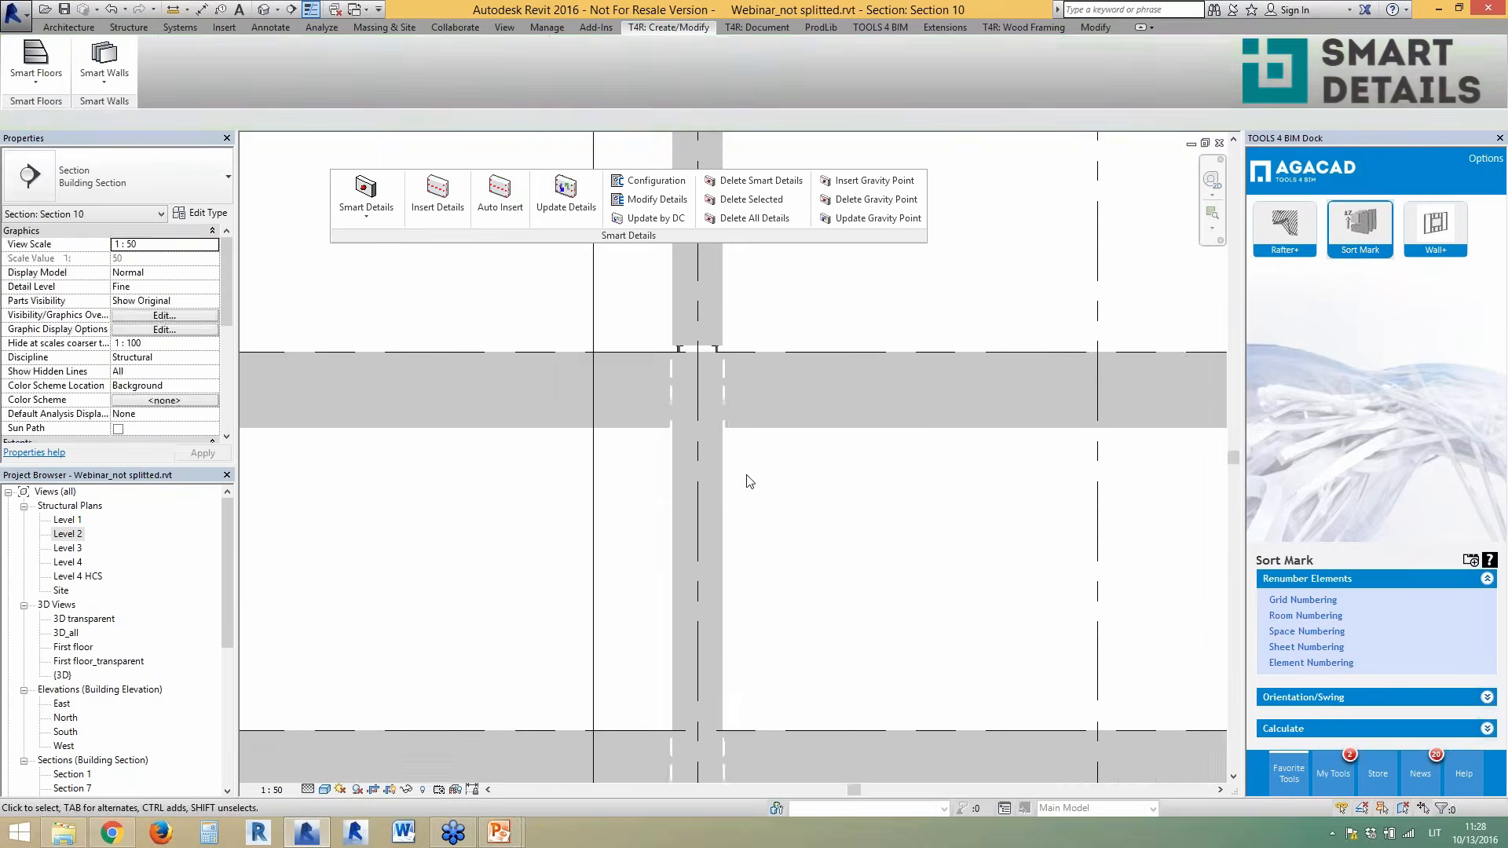
left_click(768, 432)
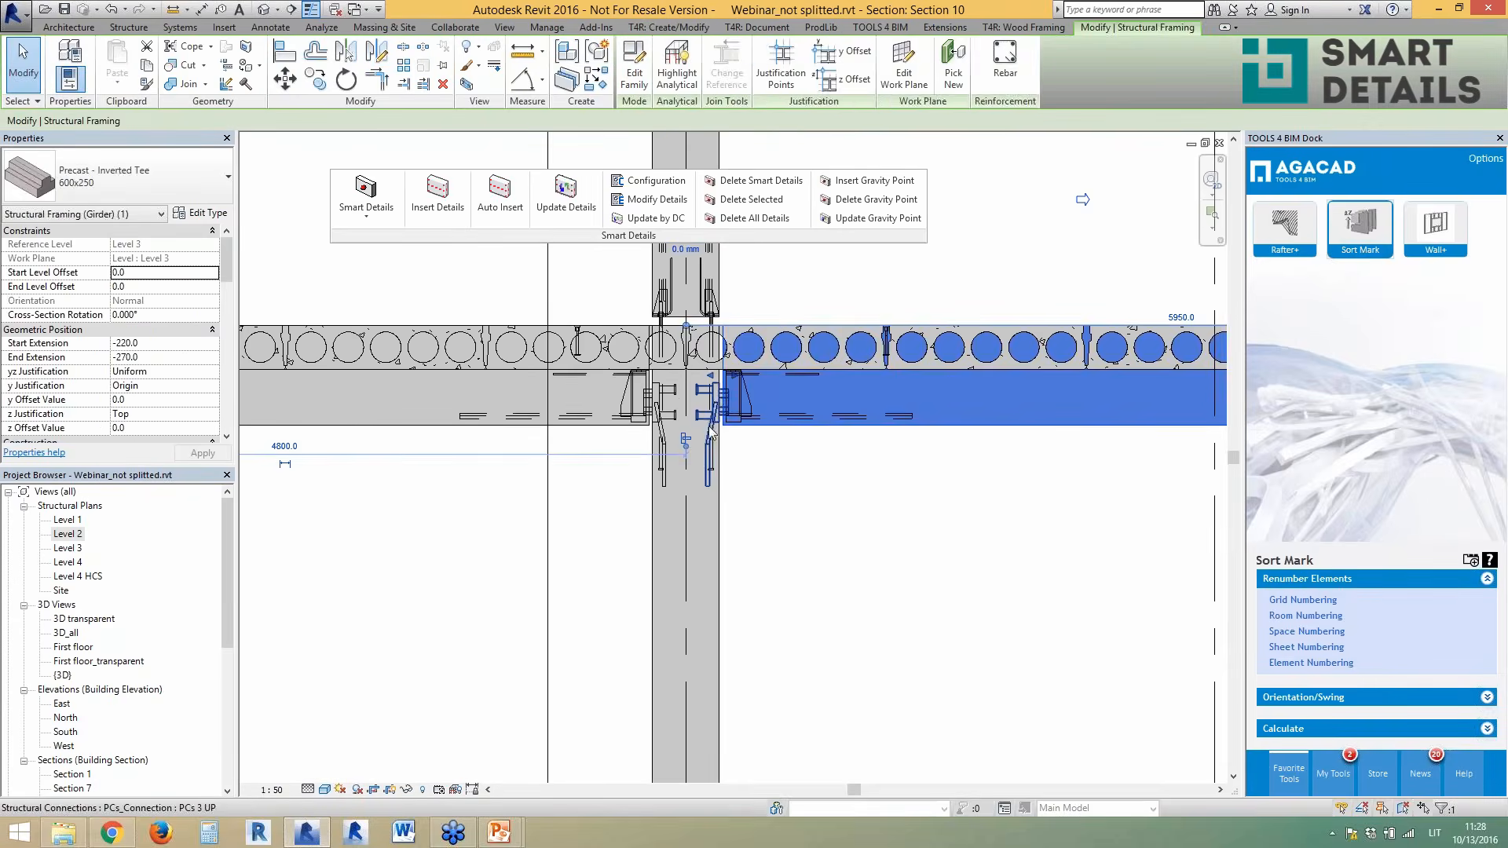
left_click(705, 419)
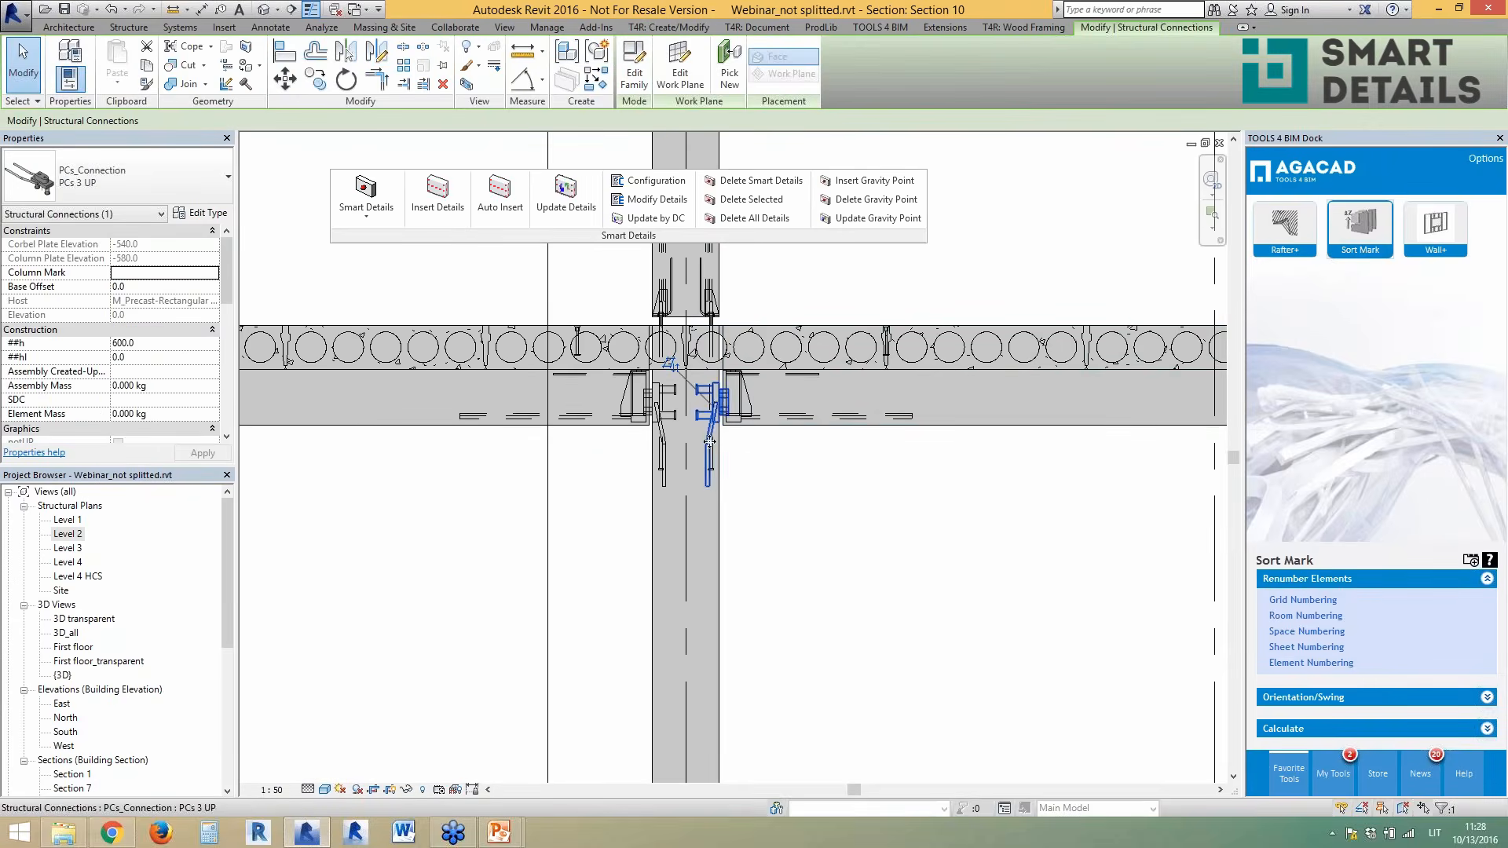
left_click(652, 216)
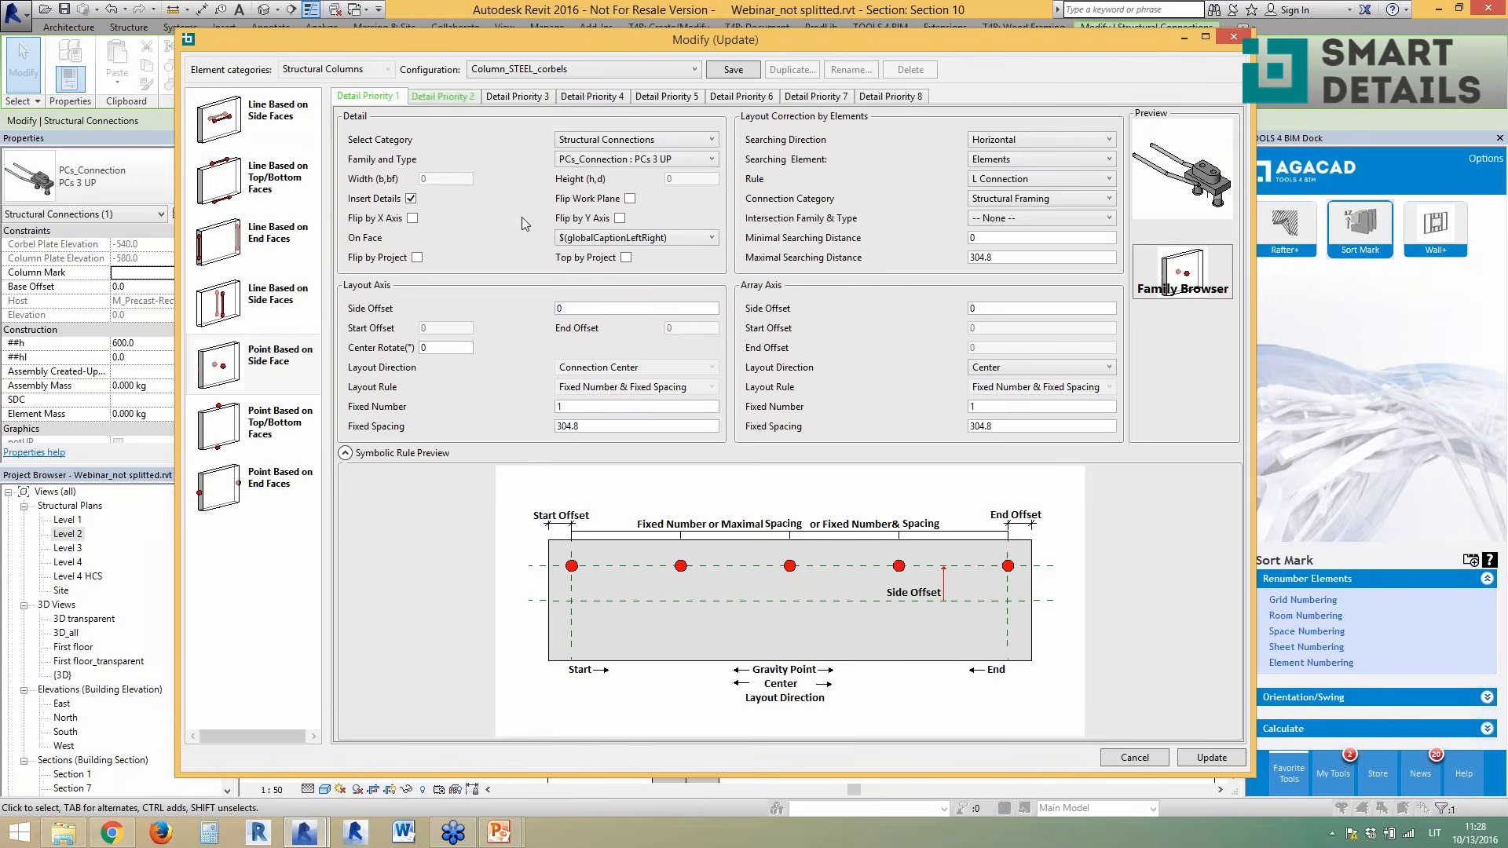
- Review the Rule options, keep L Connection, and close the dialog without updating
left_click(986, 187)
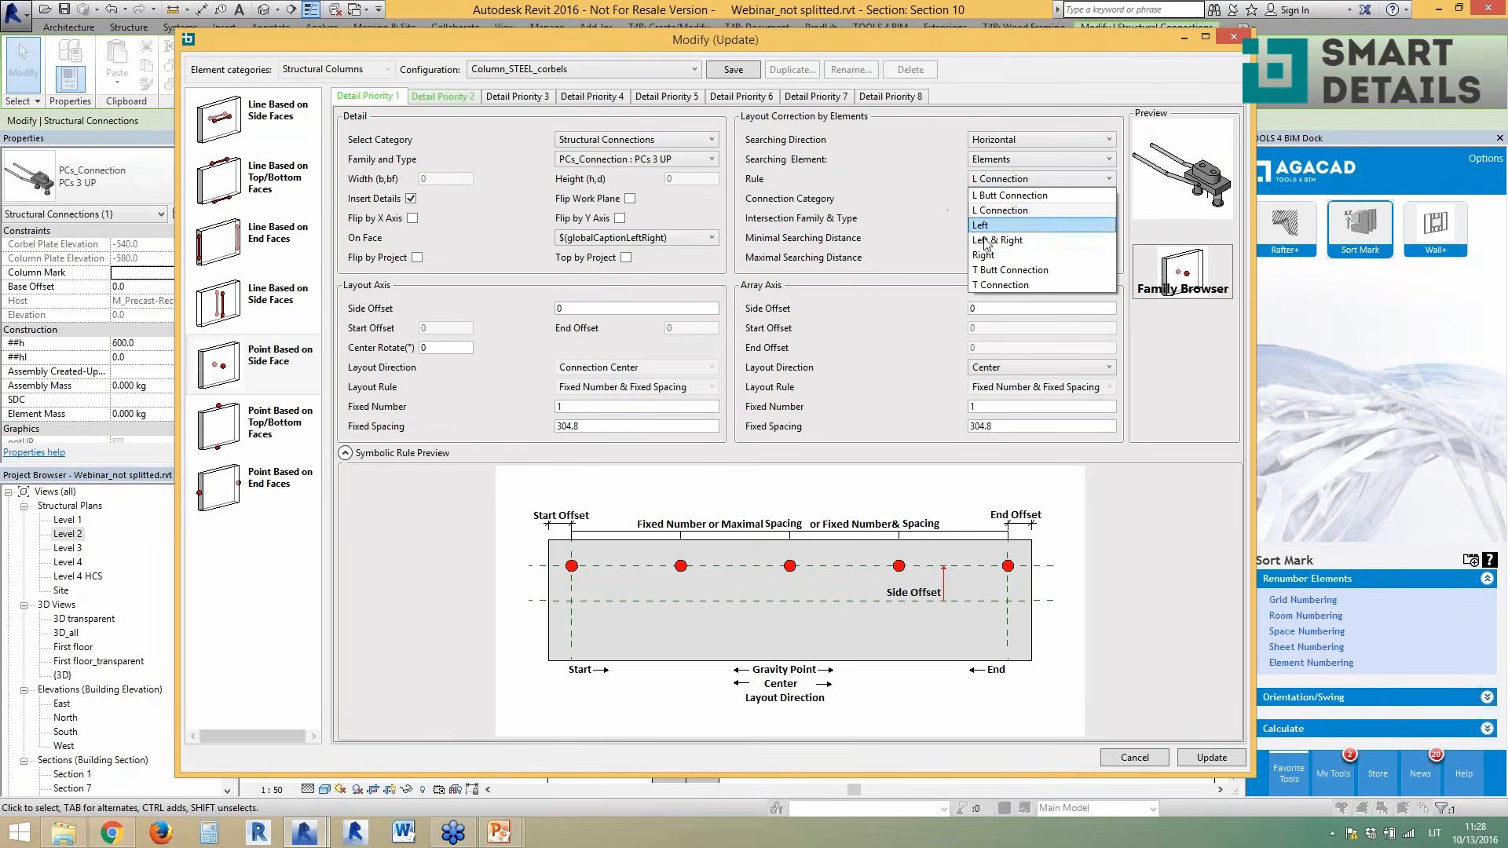
left_click(935, 180)
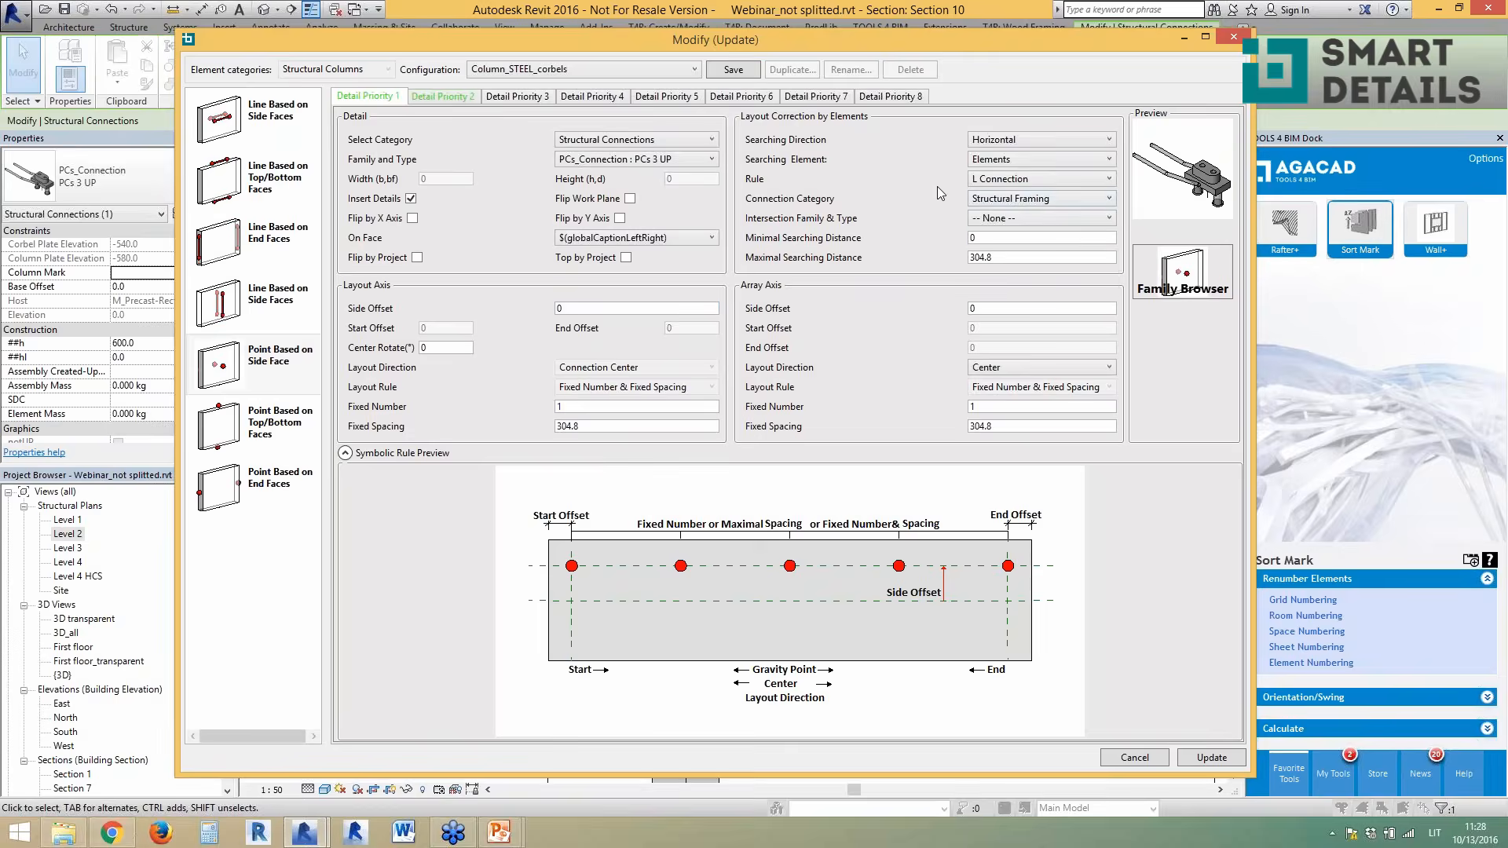
left_click(1234, 39)
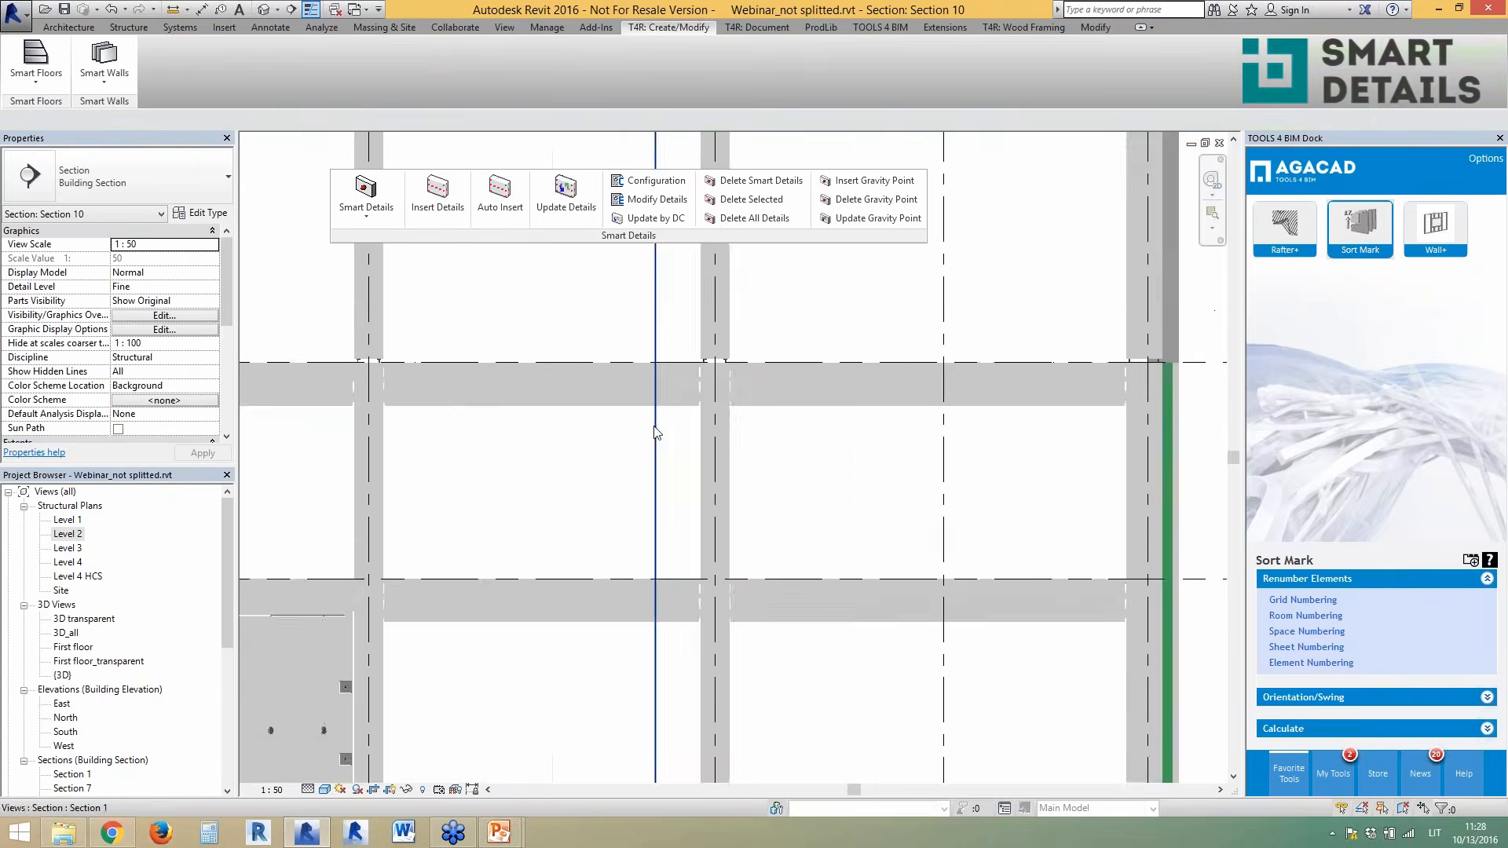
- Inspect the column at grid 7 in Section 10, then switch to the Level 1 structural plan
scroll(998, 463, "up", 2)
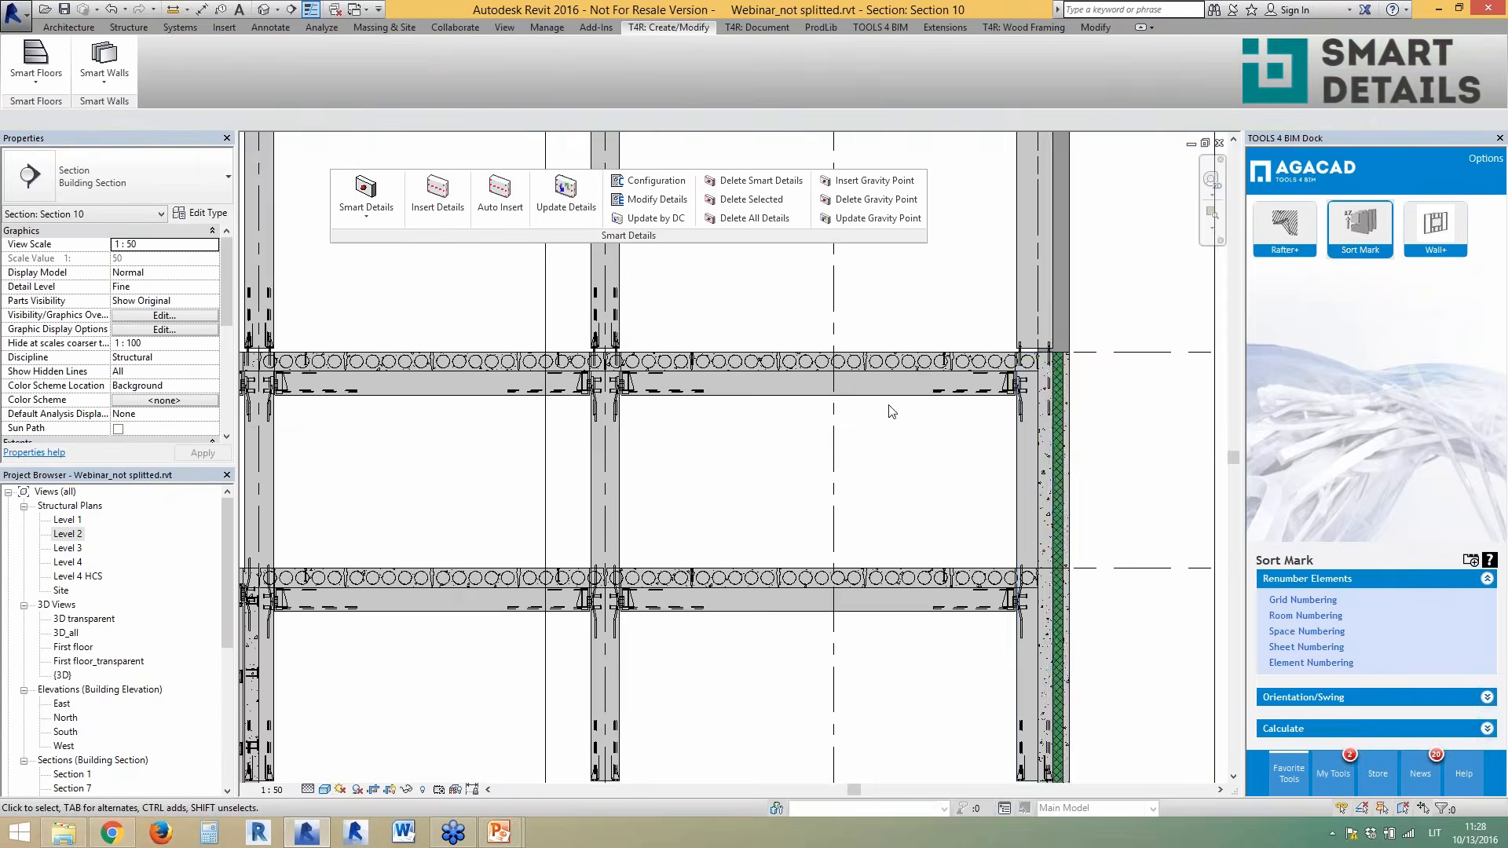
scroll(889, 406, "down", 3)
scroll(981, 619, "up", 1)
scroll(783, 610, "up", 1)
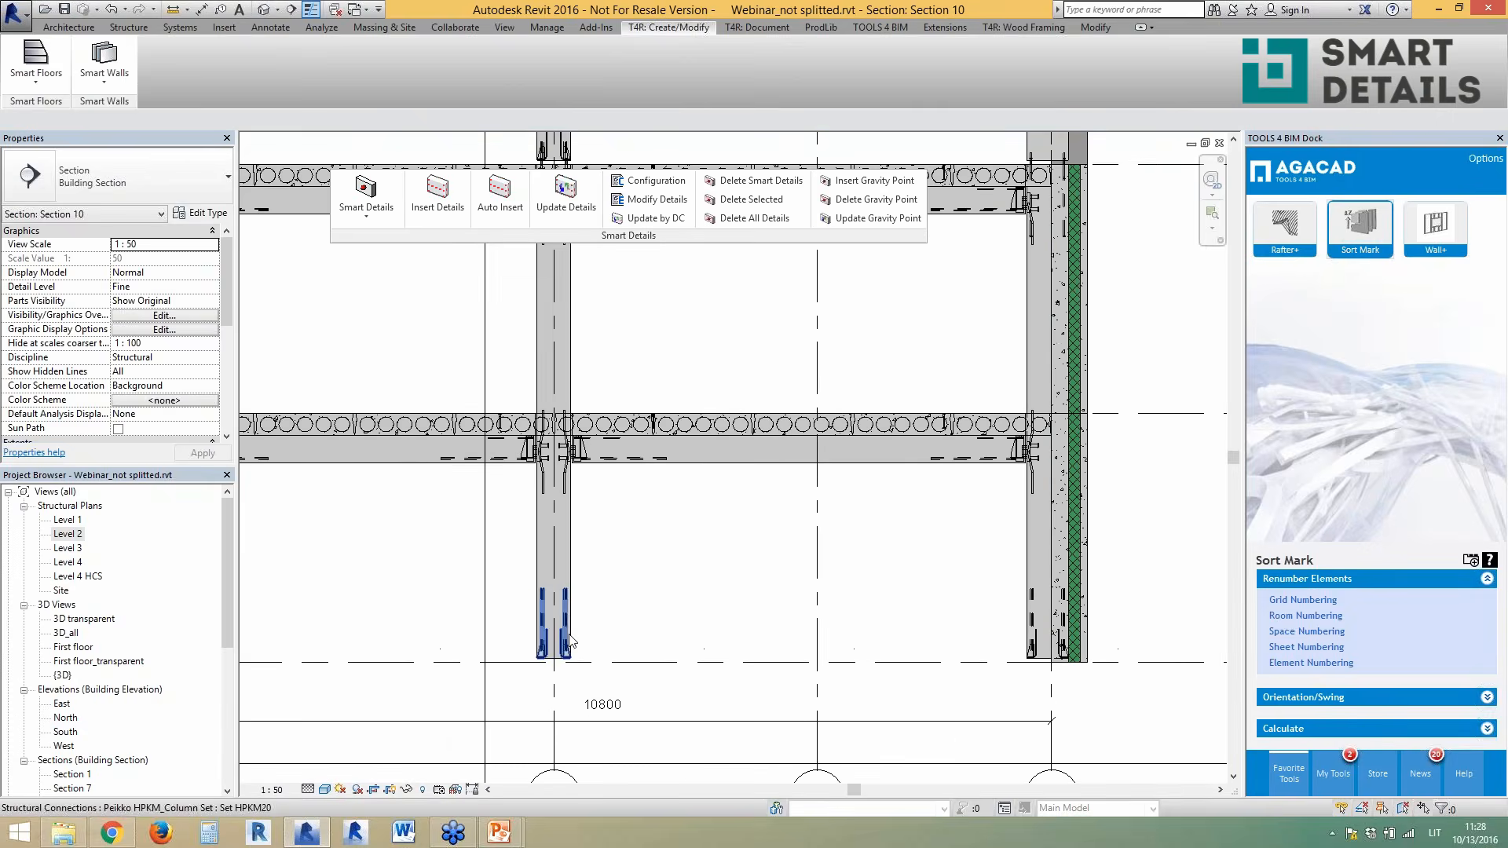
left_click(570, 643)
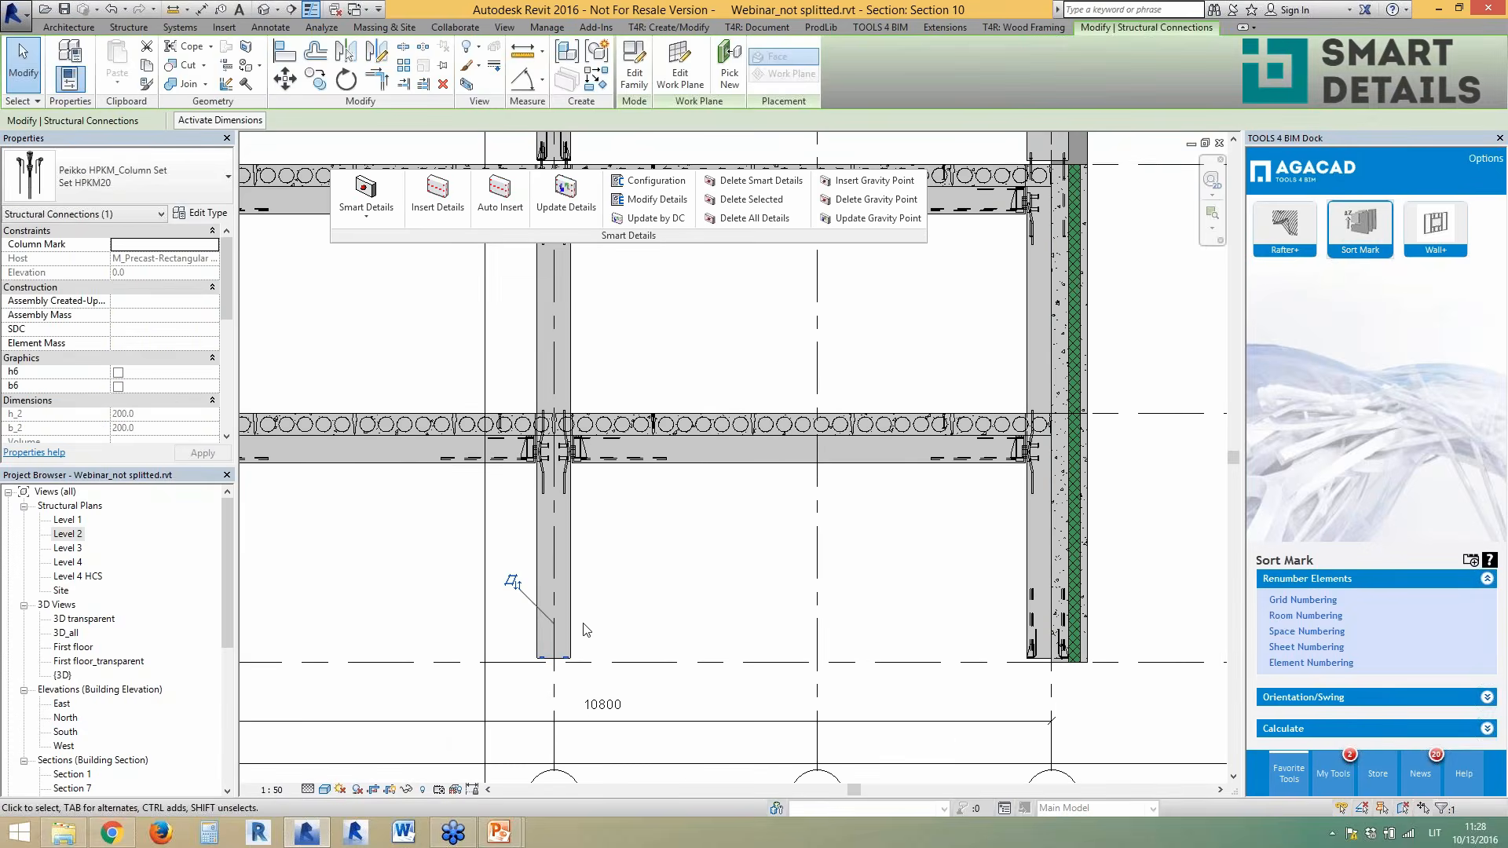
scroll(585, 630, "up", 1)
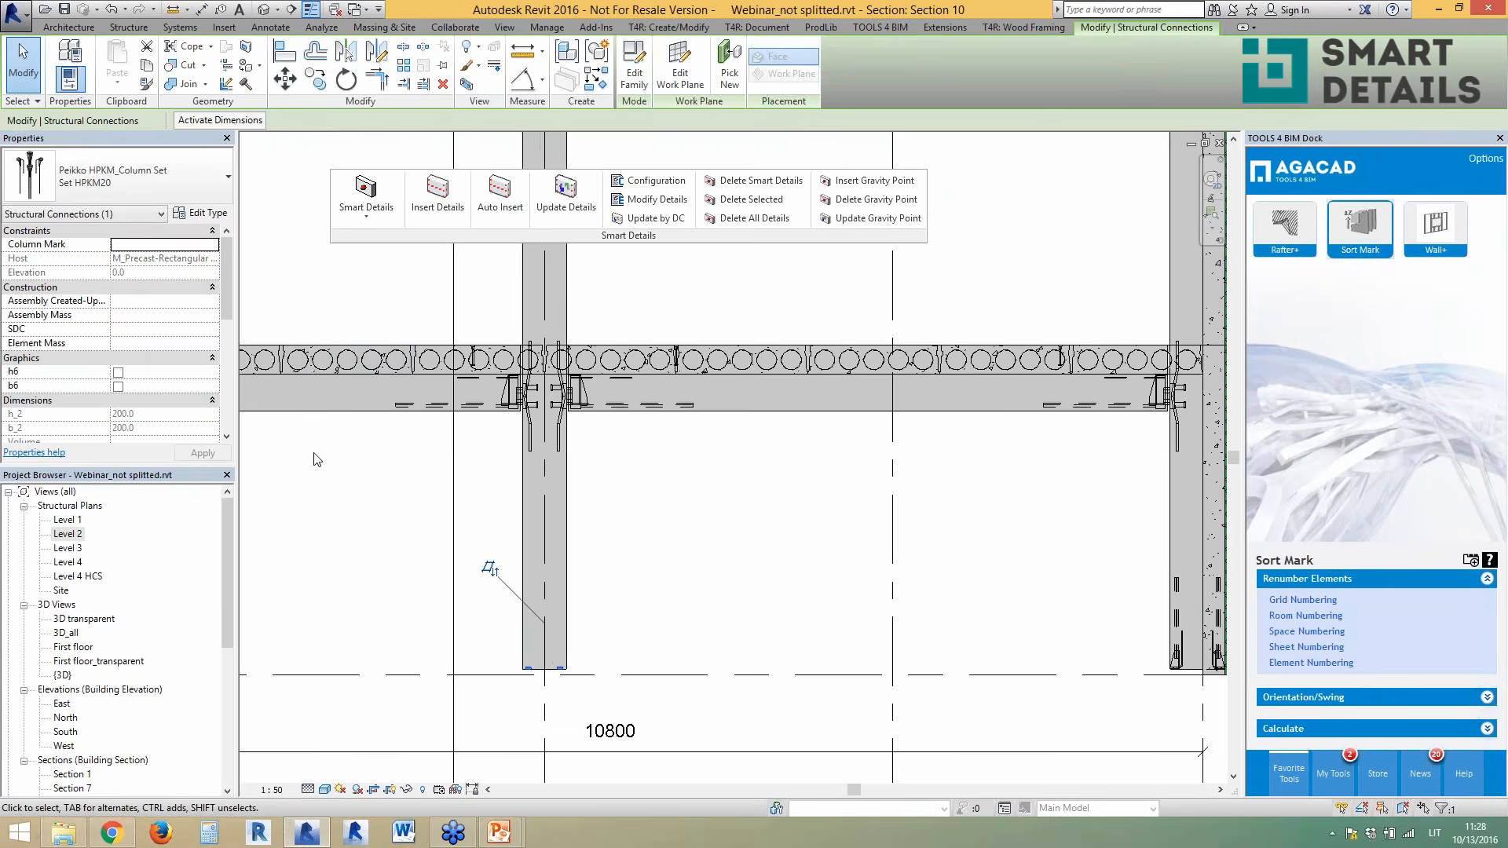
scroll(344, 467, "down", 1)
scroll(766, 573, "up", 1)
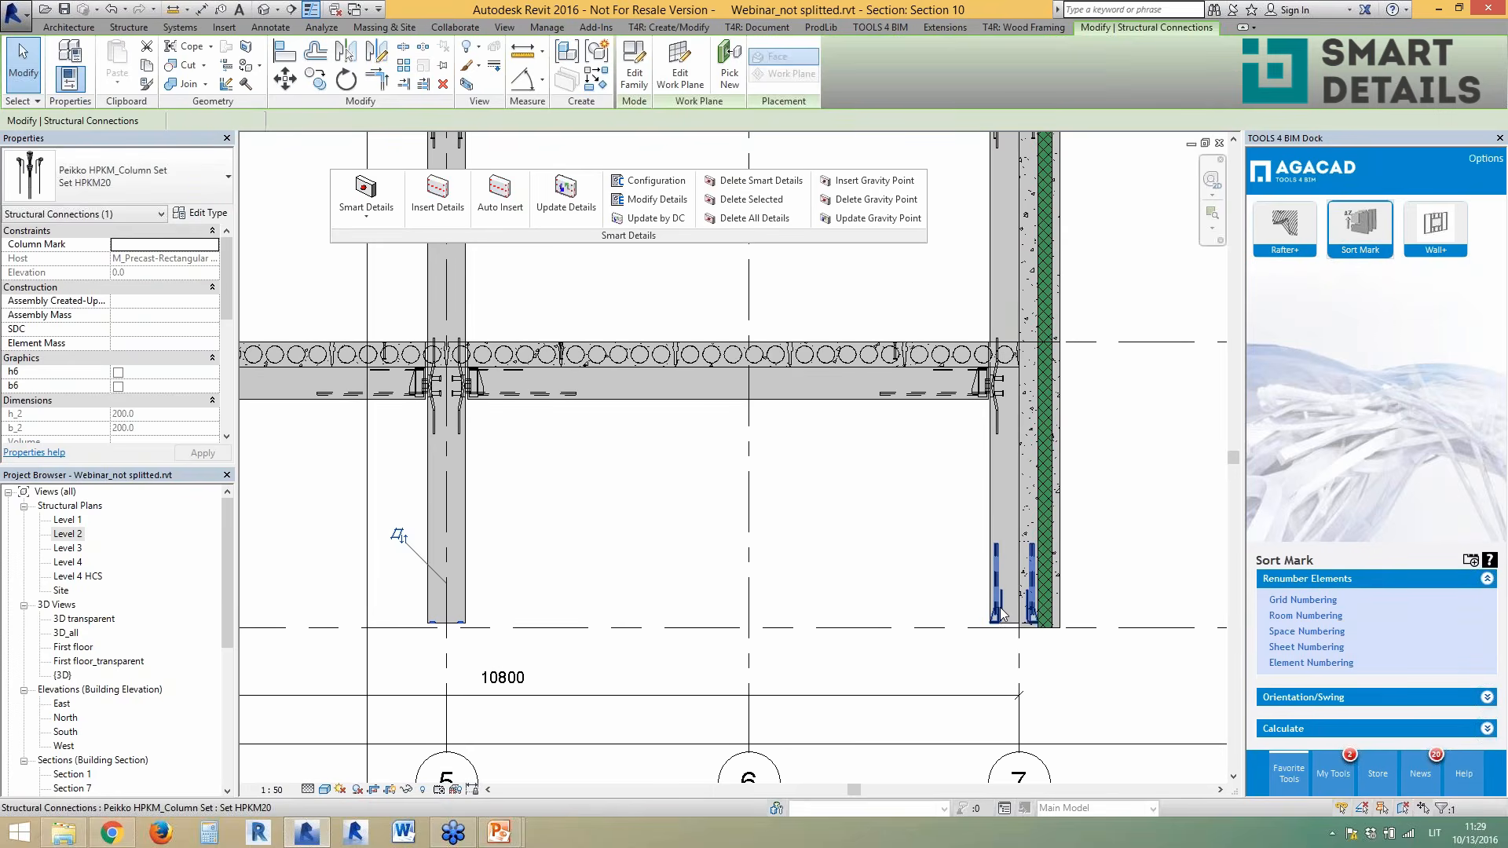
left_click(991, 539)
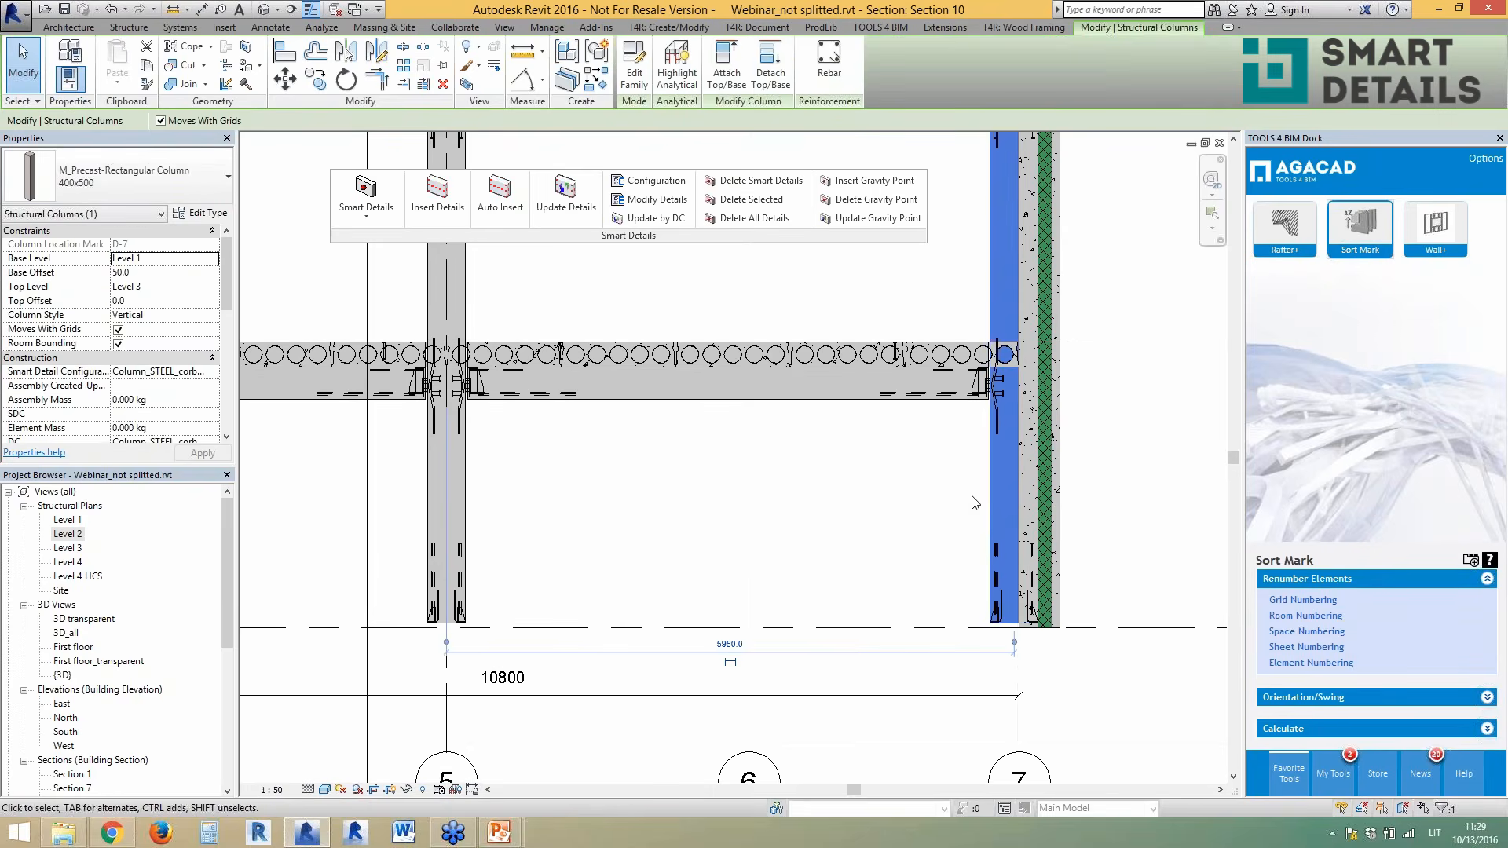
double_click(69, 519)
scroll(1137, 513, "up", 6)
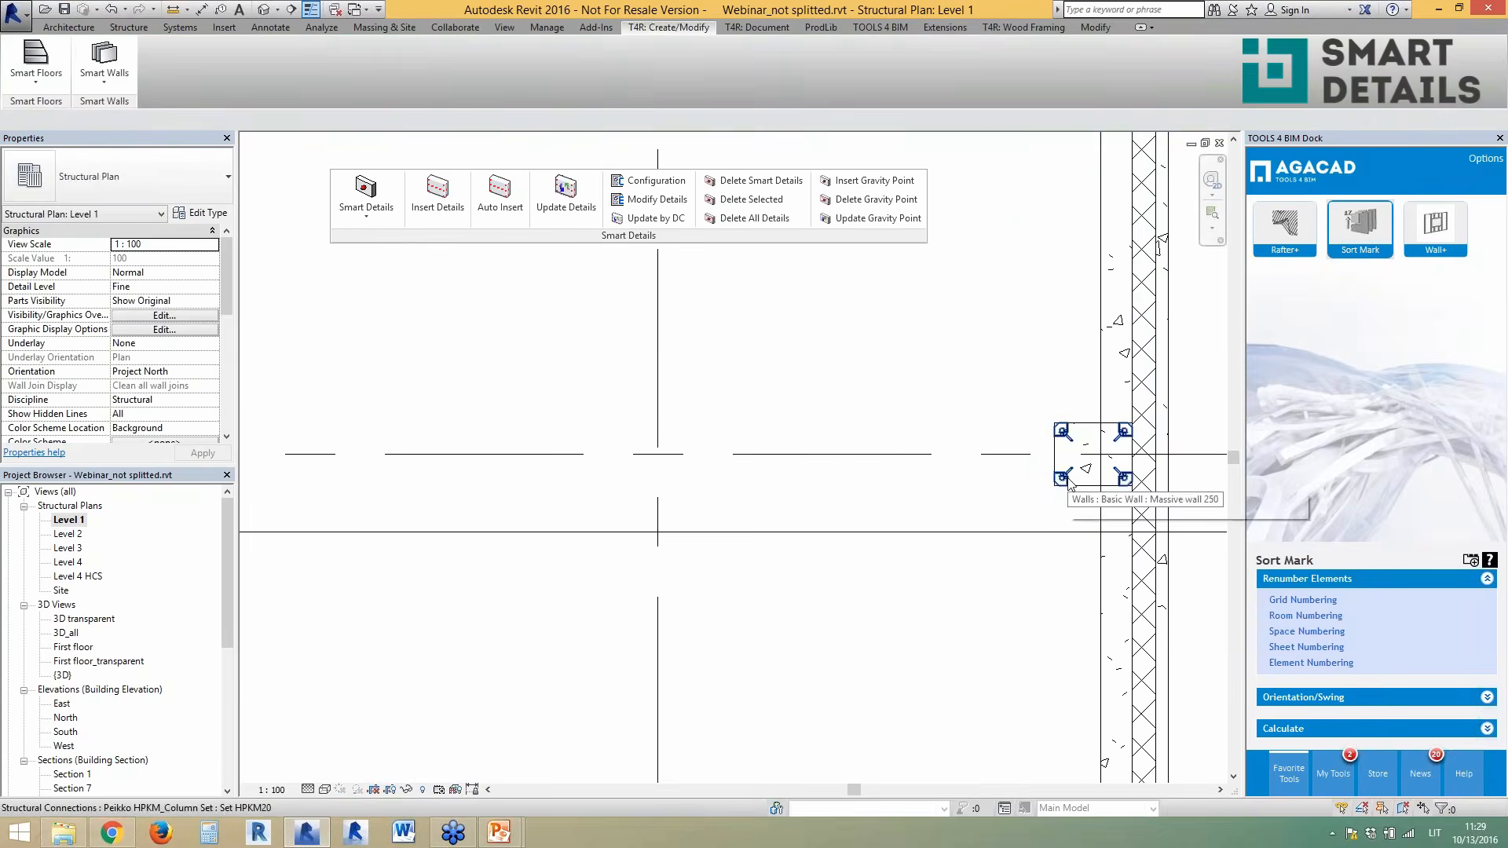
left_click(1067, 479)
scroll(1178, 453, "up", 3)
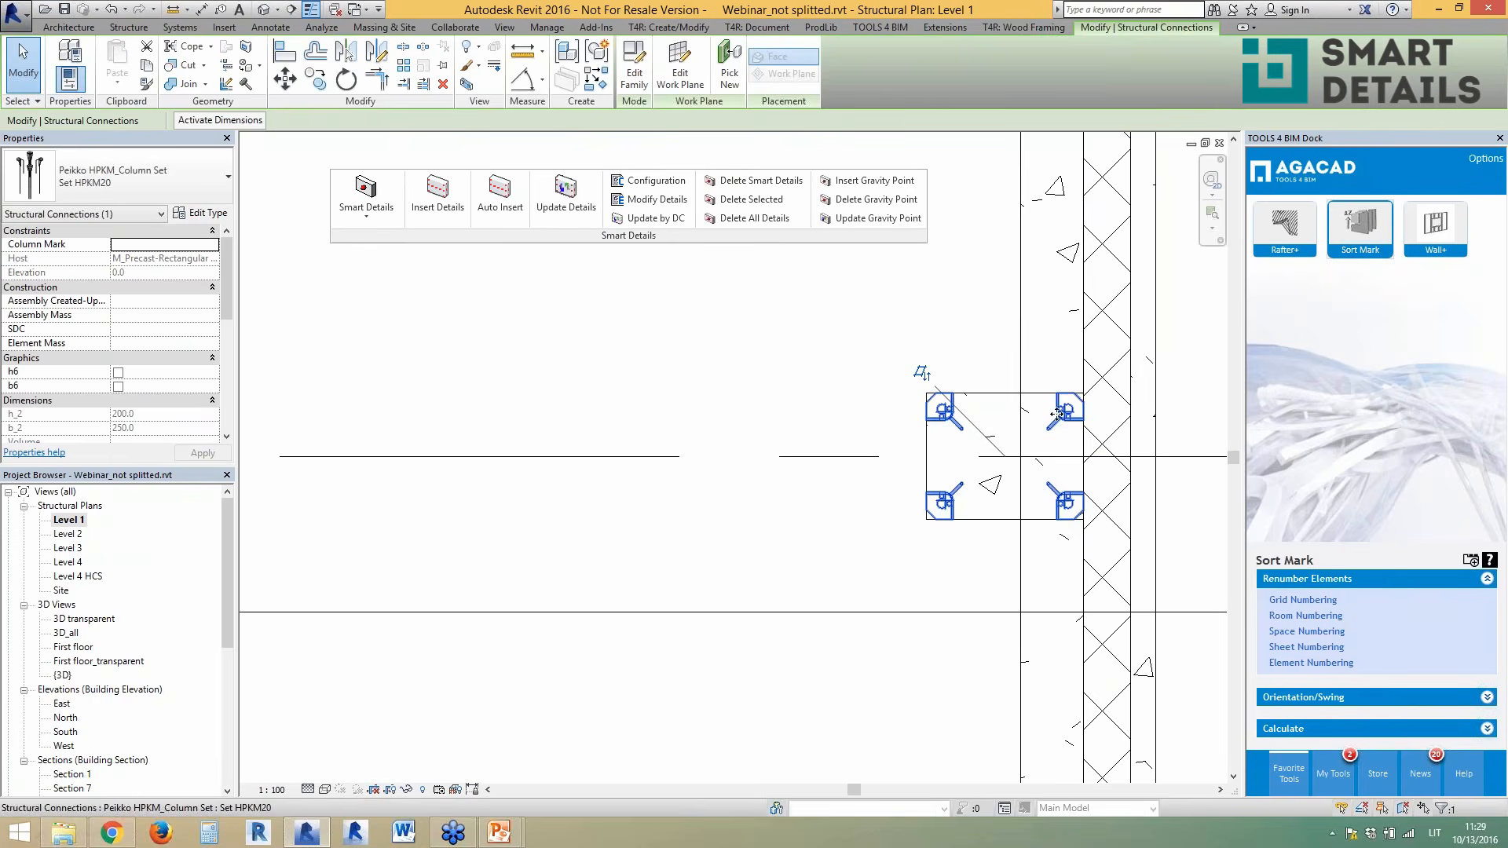
scroll(1021, 424, "down", 5)
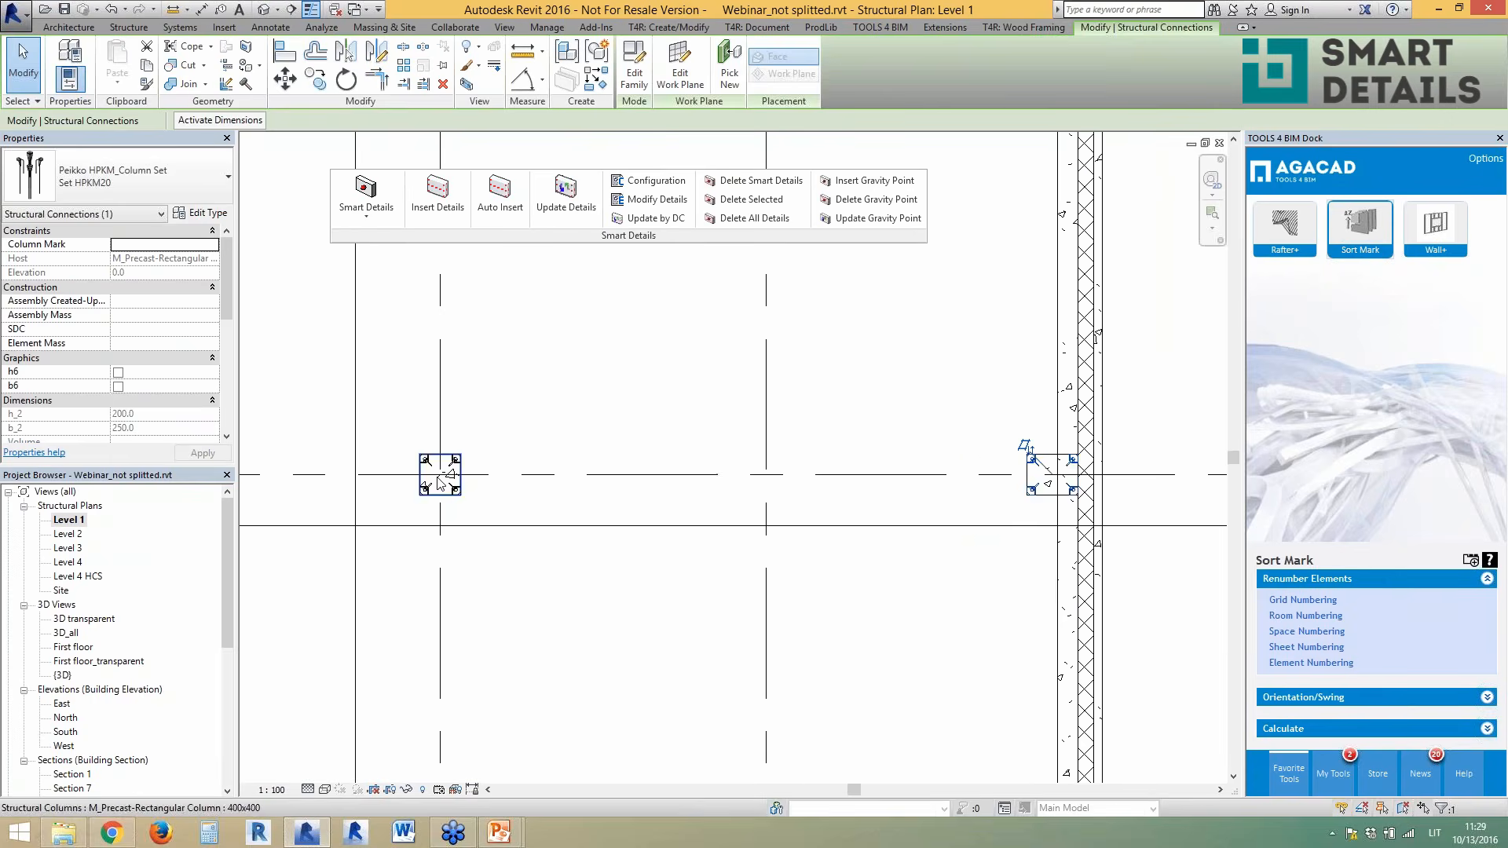
scroll(478, 489, "up", 1)
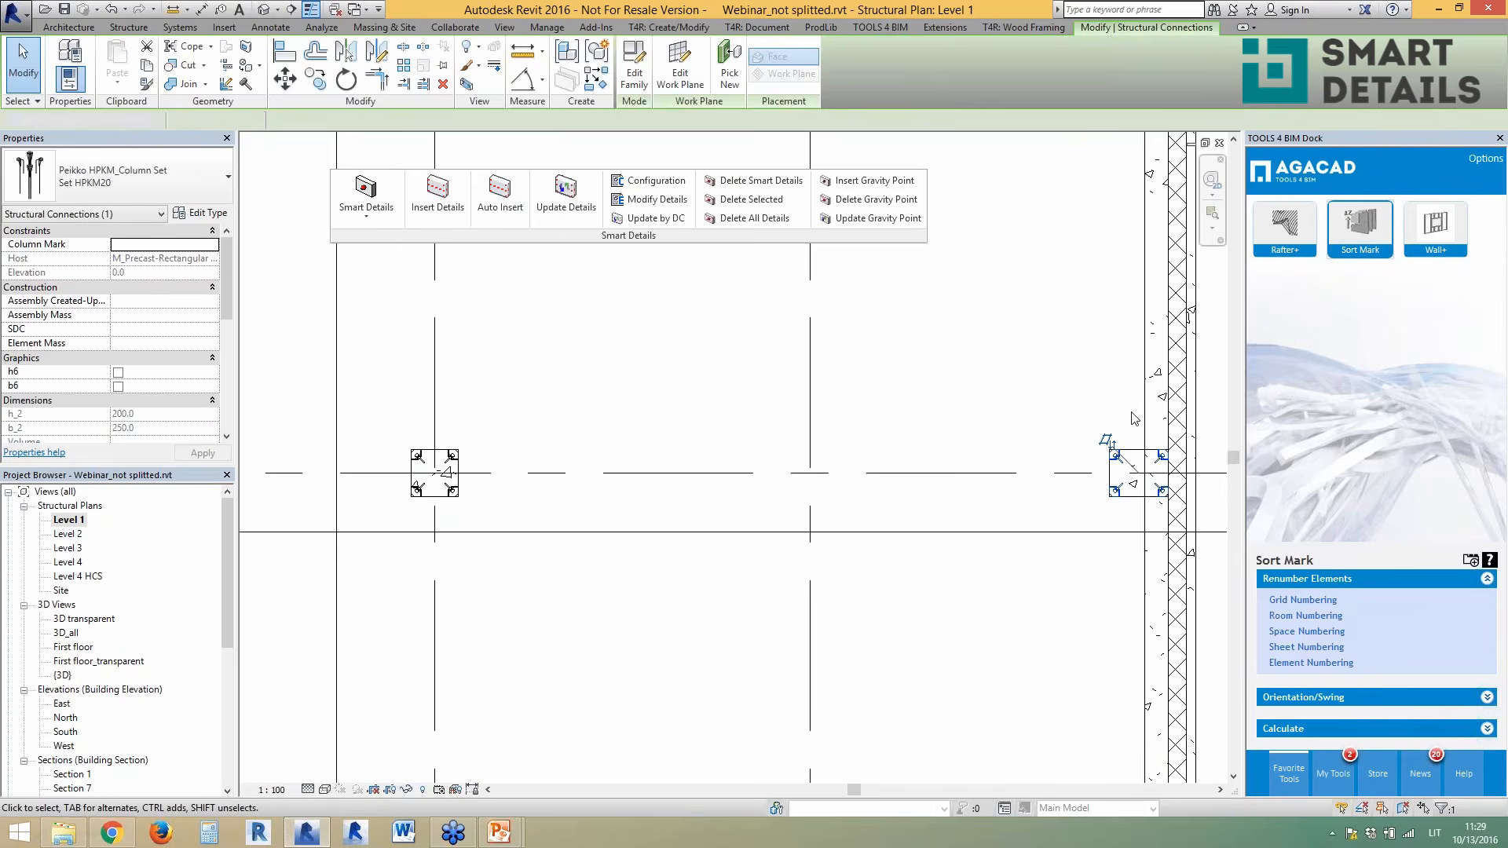
key("Escape")
left_click(1128, 467)
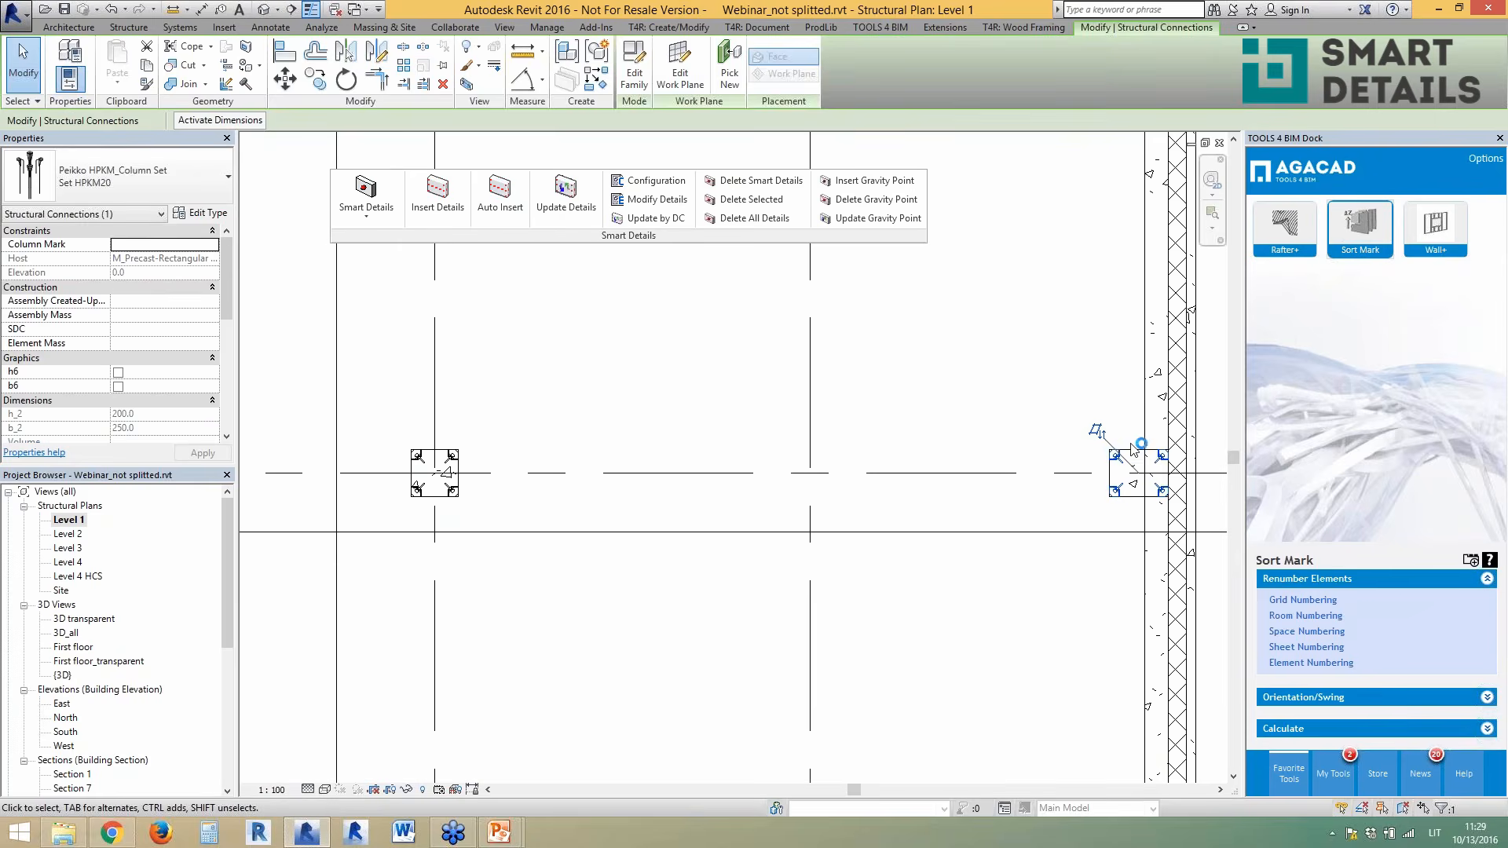
key("Escape")
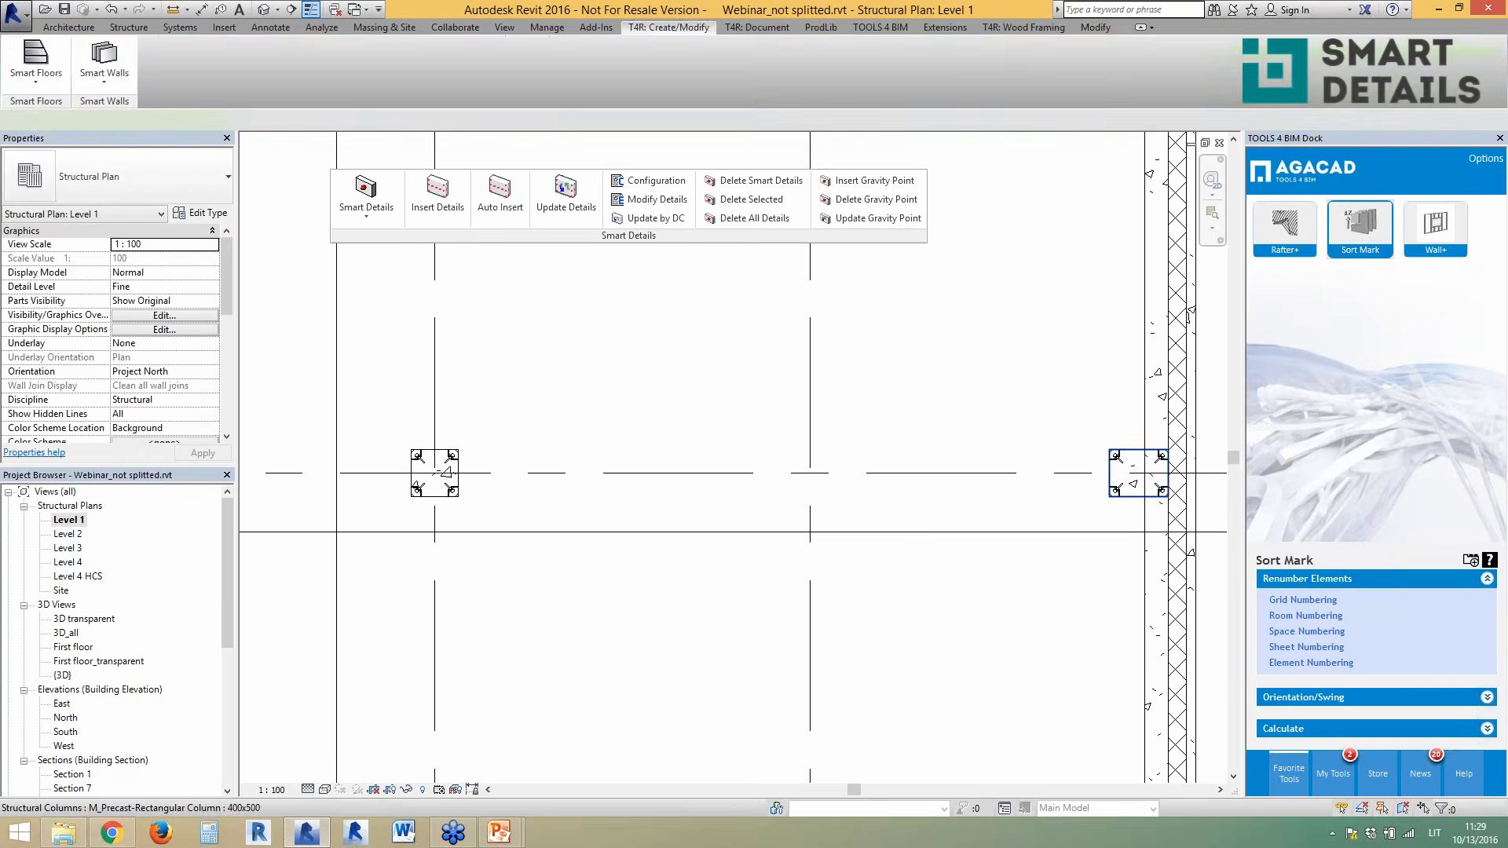
left_click(1131, 471)
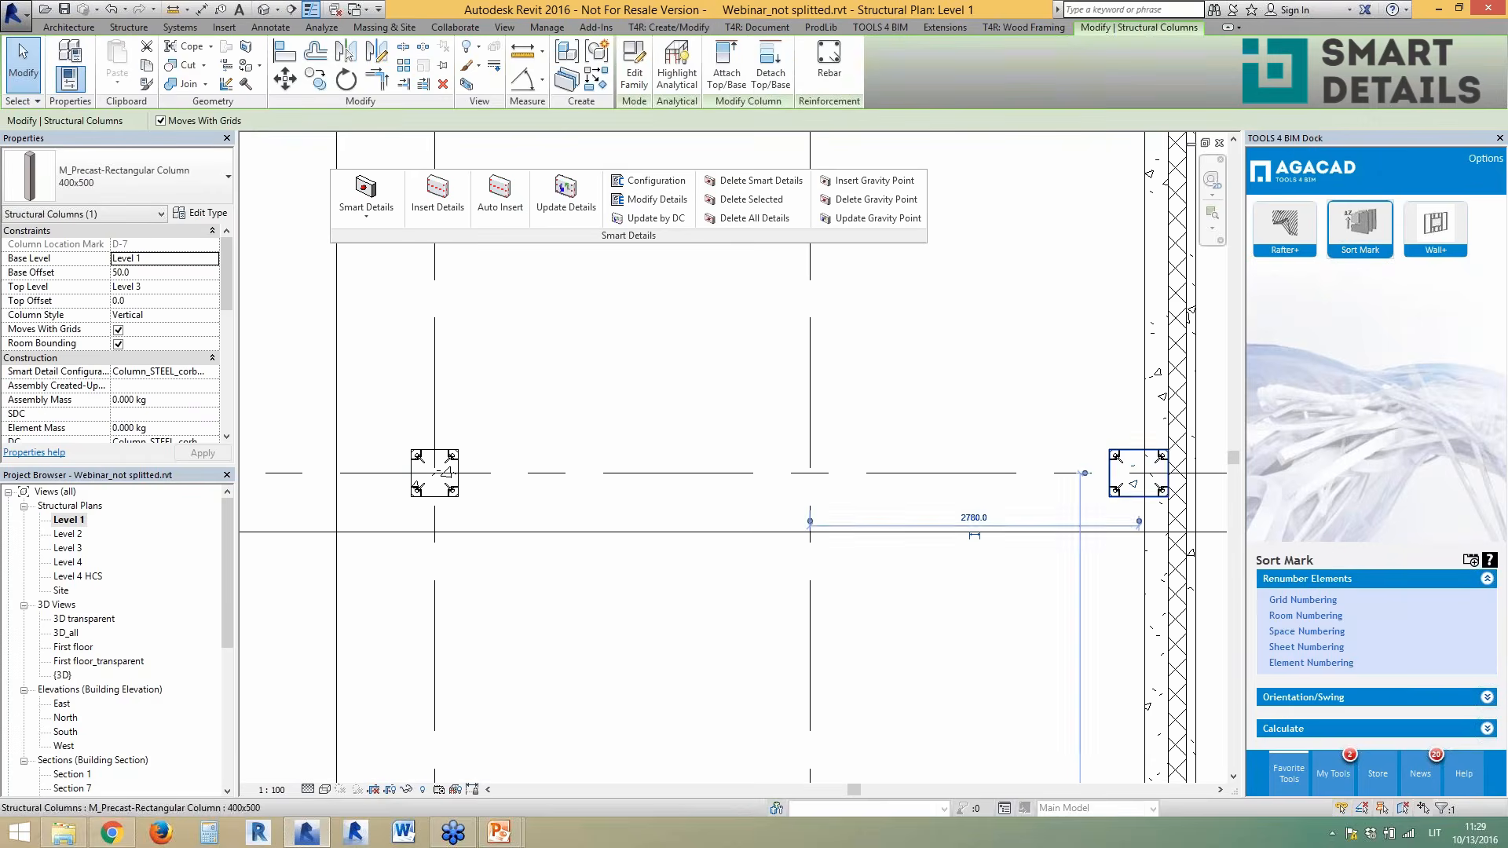
left_click(202, 213)
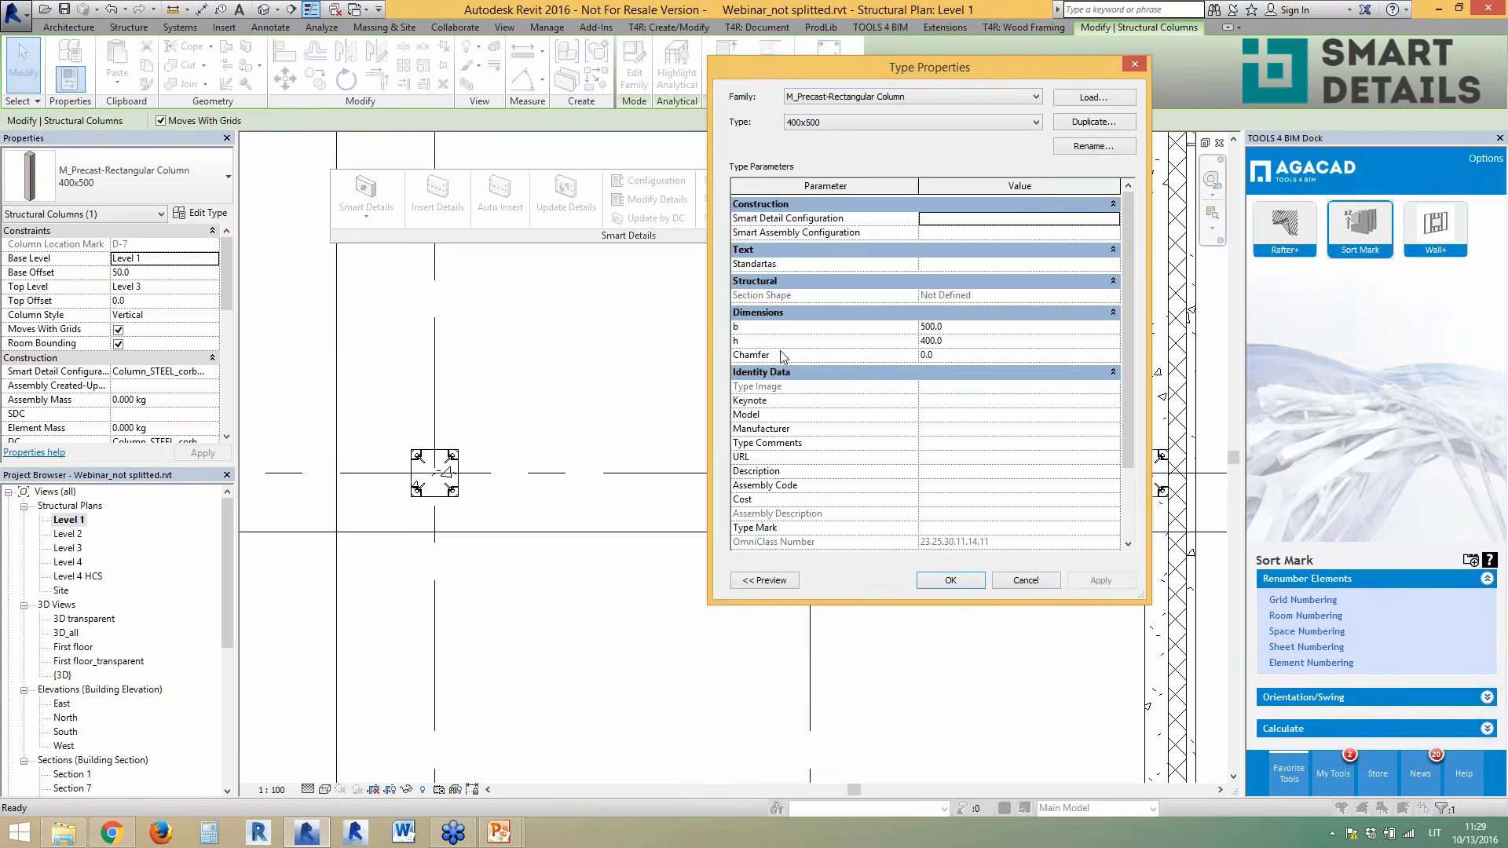
left_click(1026, 585)
key("Escape")
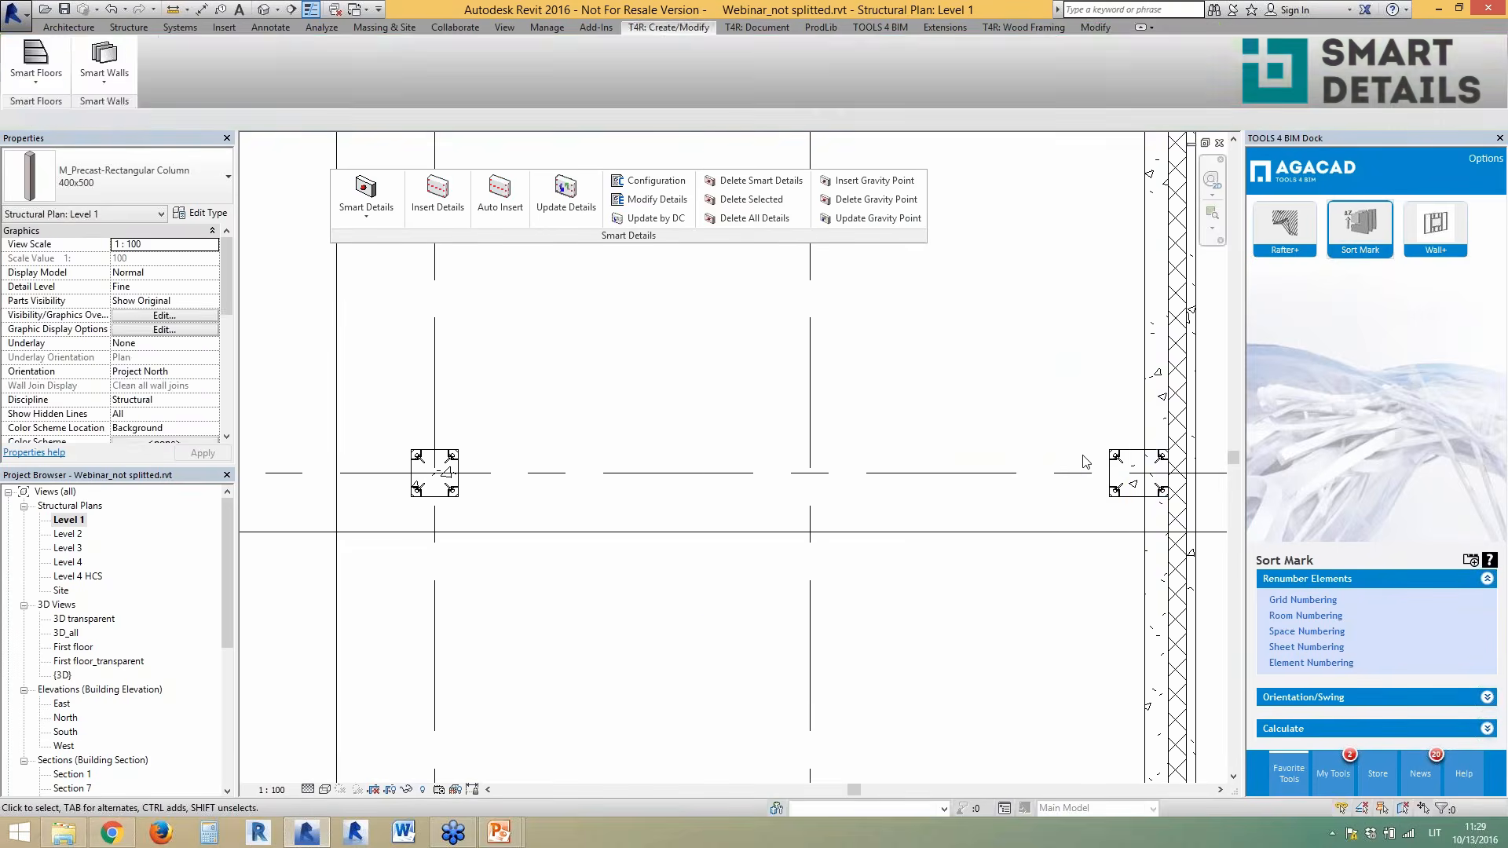
key("Tab")
left_click(1117, 468)
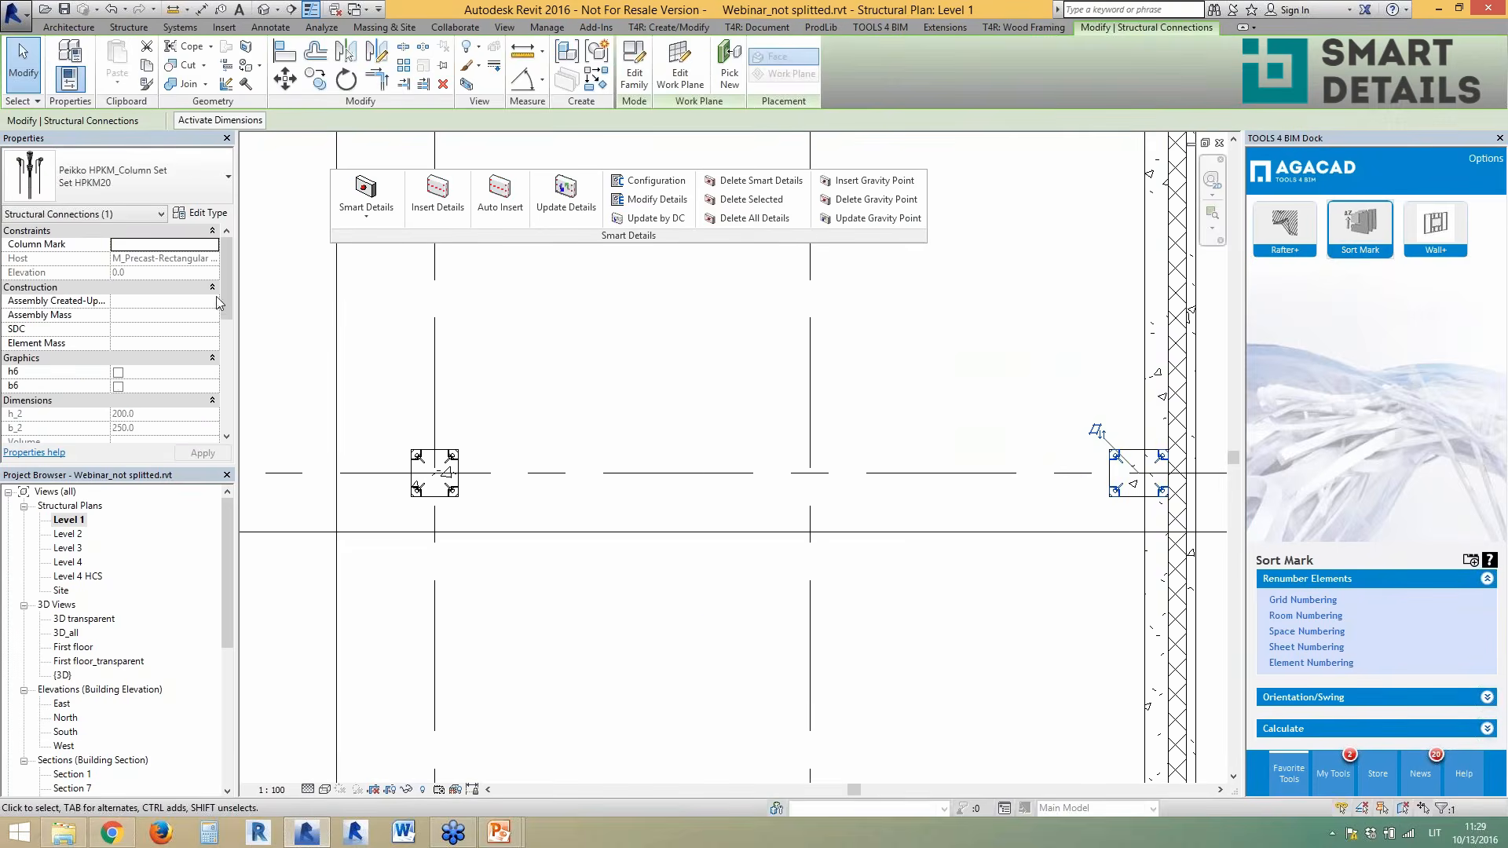
scroll(157, 353, "down", 5)
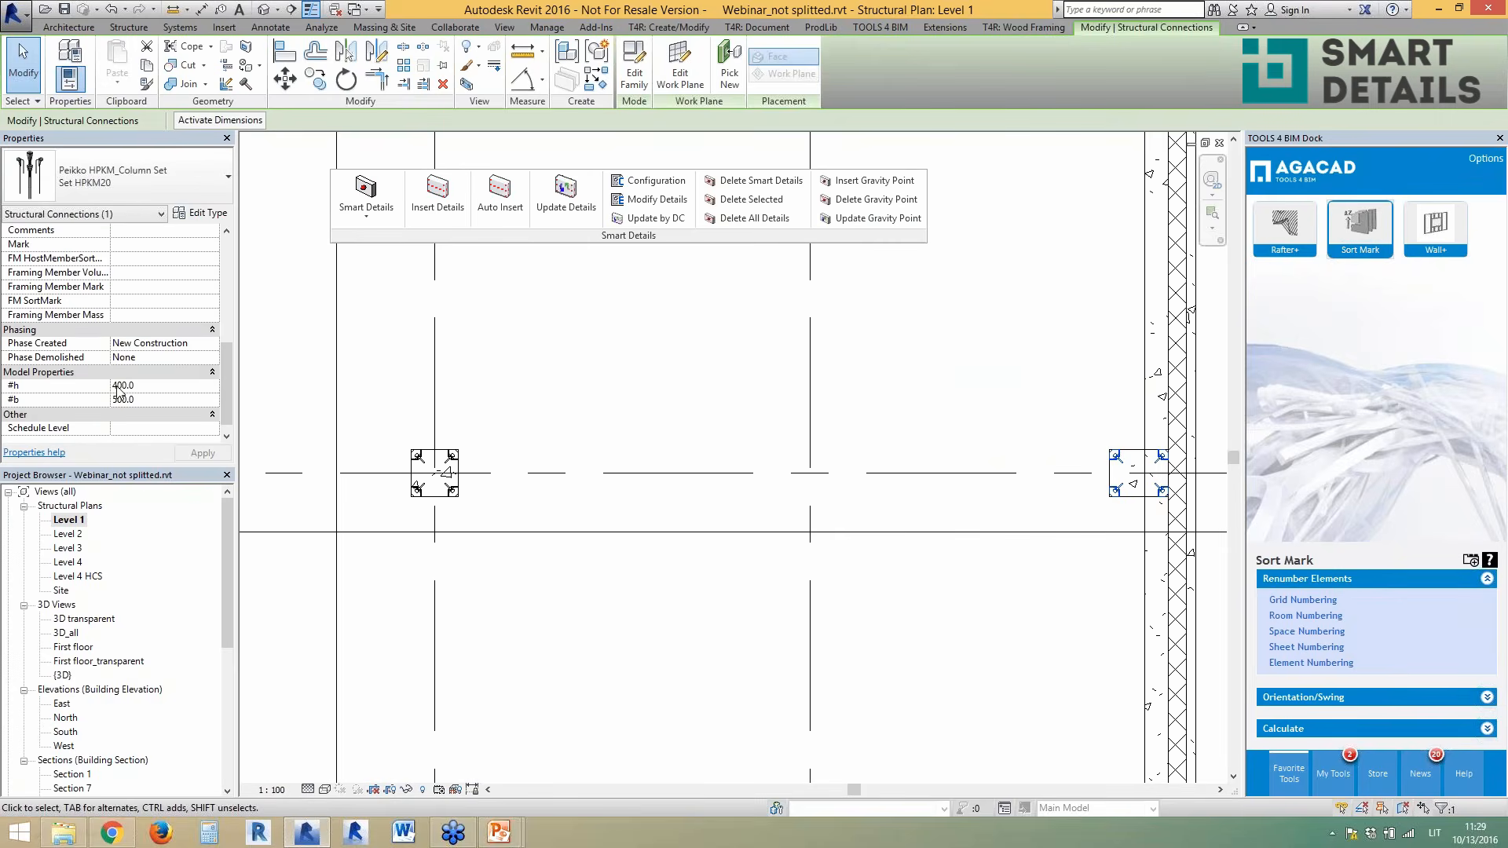
left_click(754, 428)
scroll(1030, 537, "down", 4)
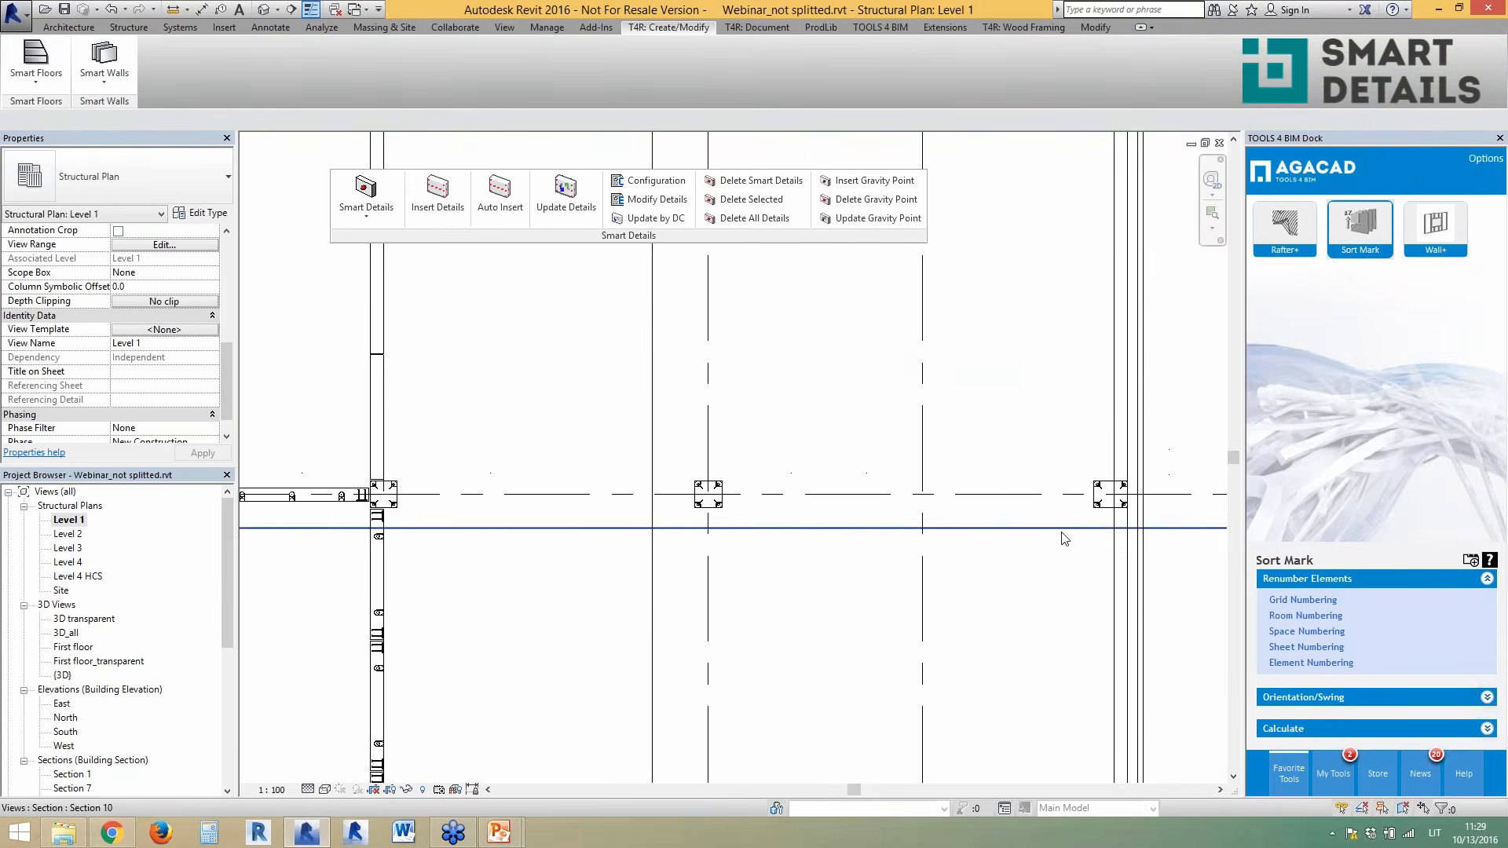
scroll(1030, 544, "down", 3)
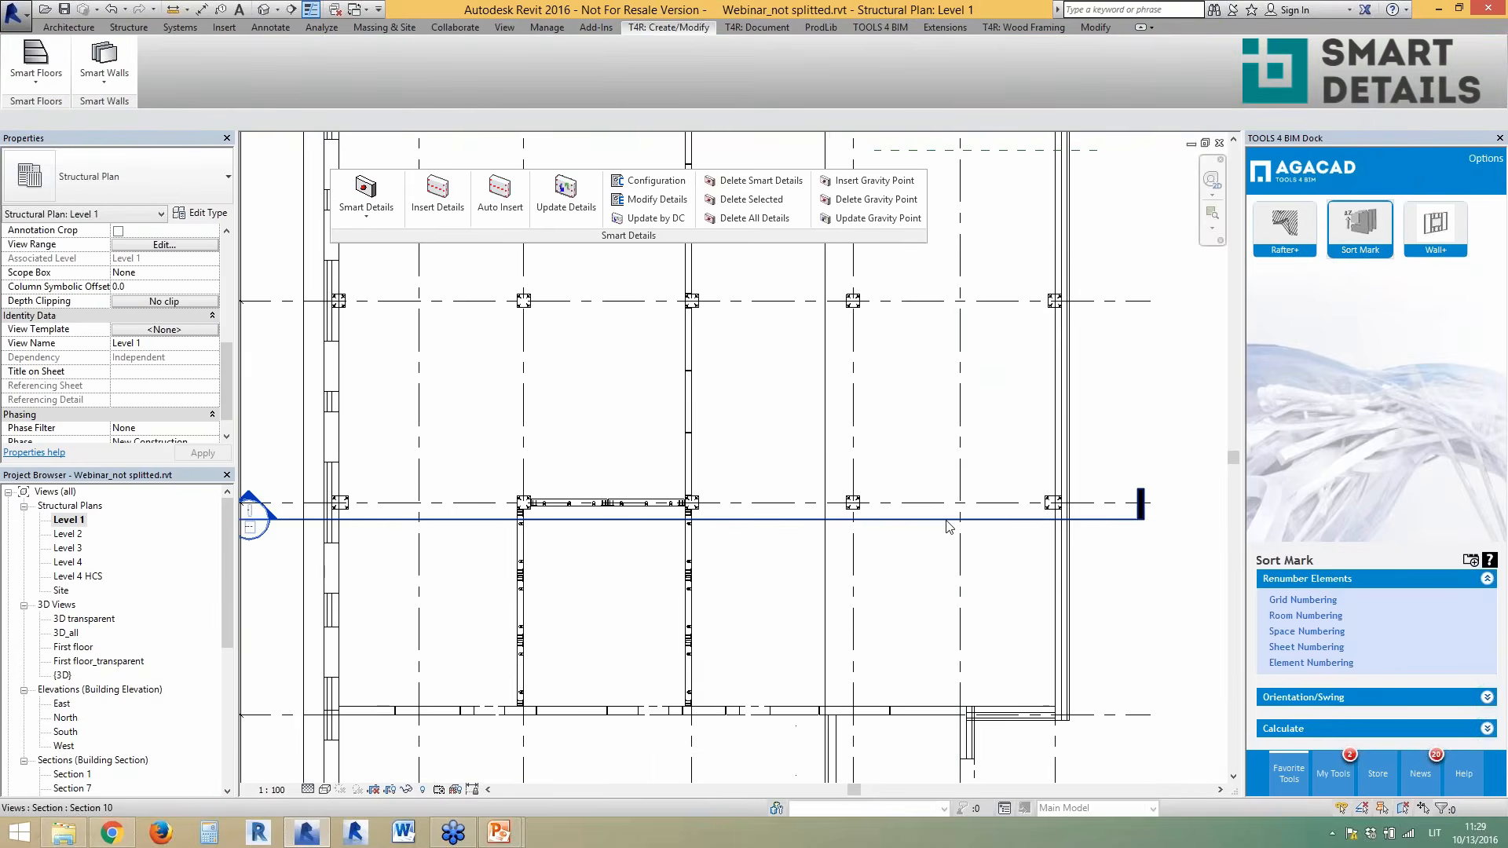
scroll(885, 603, "up", 2)
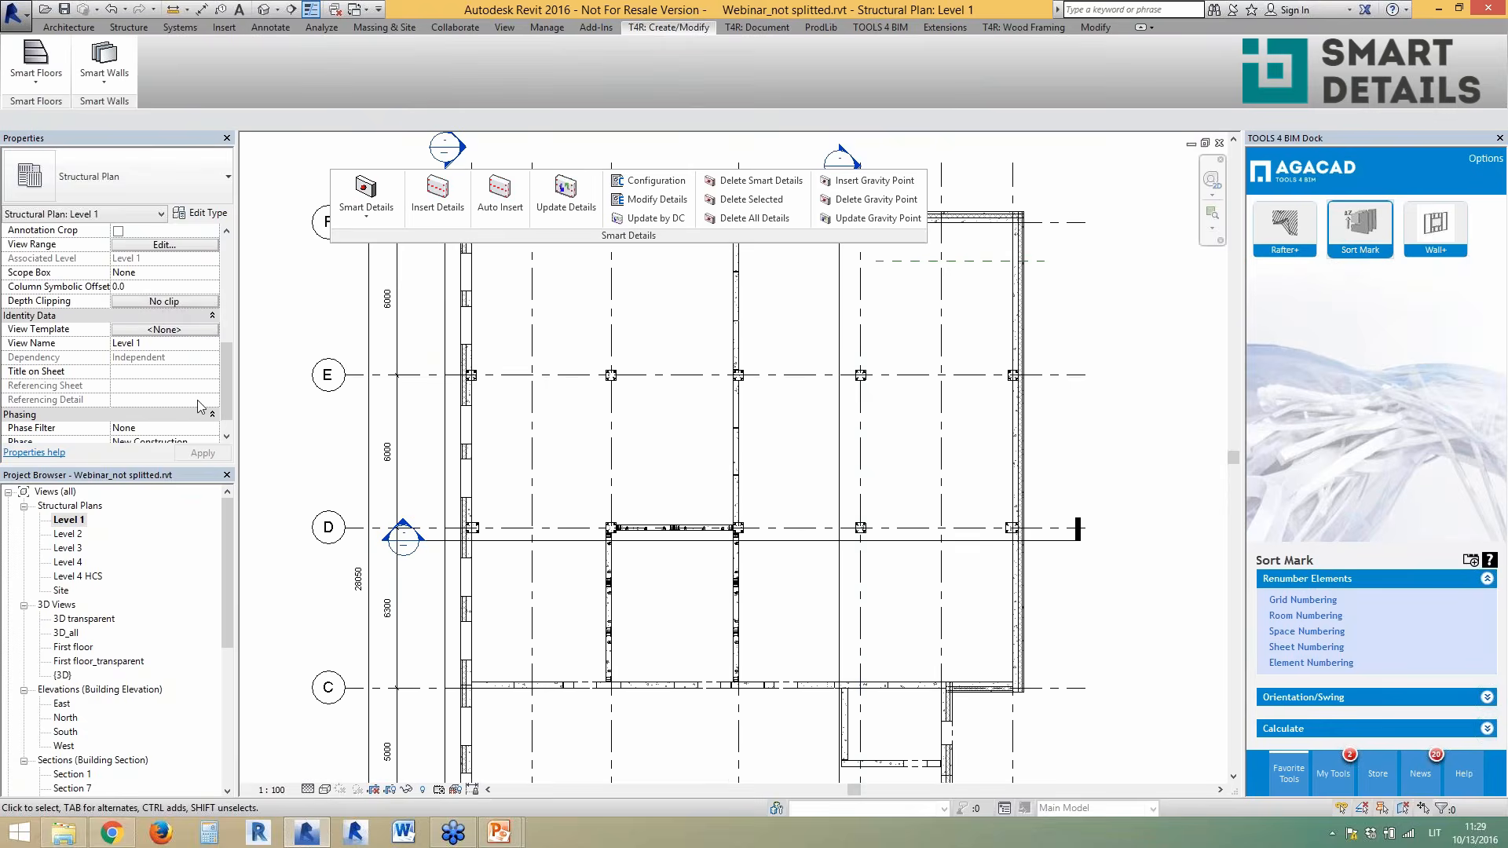
left_click(262, 11)
- Open Section 10 from its section marker at grid D on the Level 1 plan
double_click(71, 520)
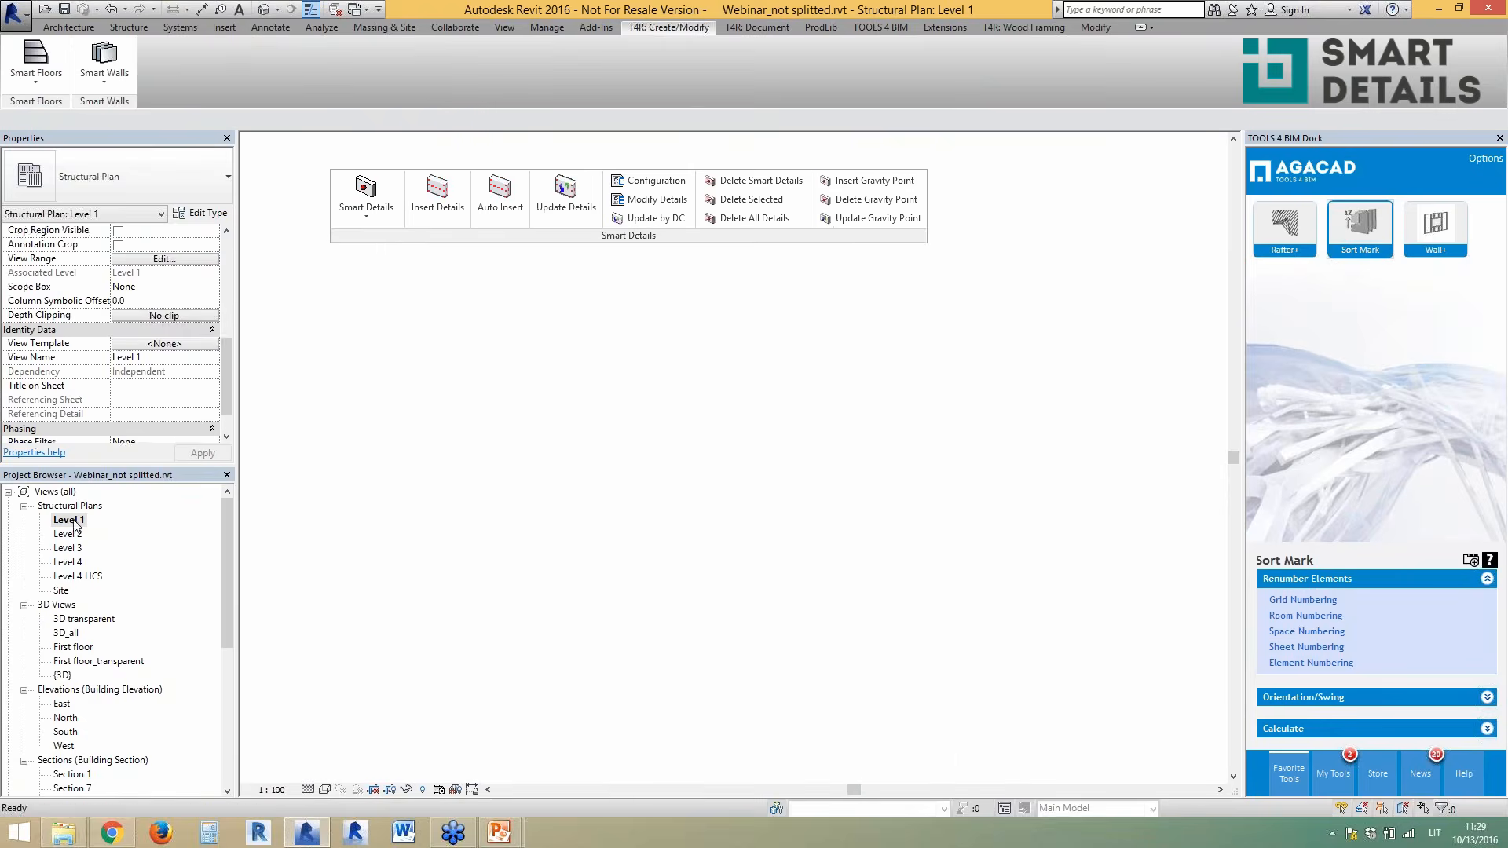
double_click(401, 531)
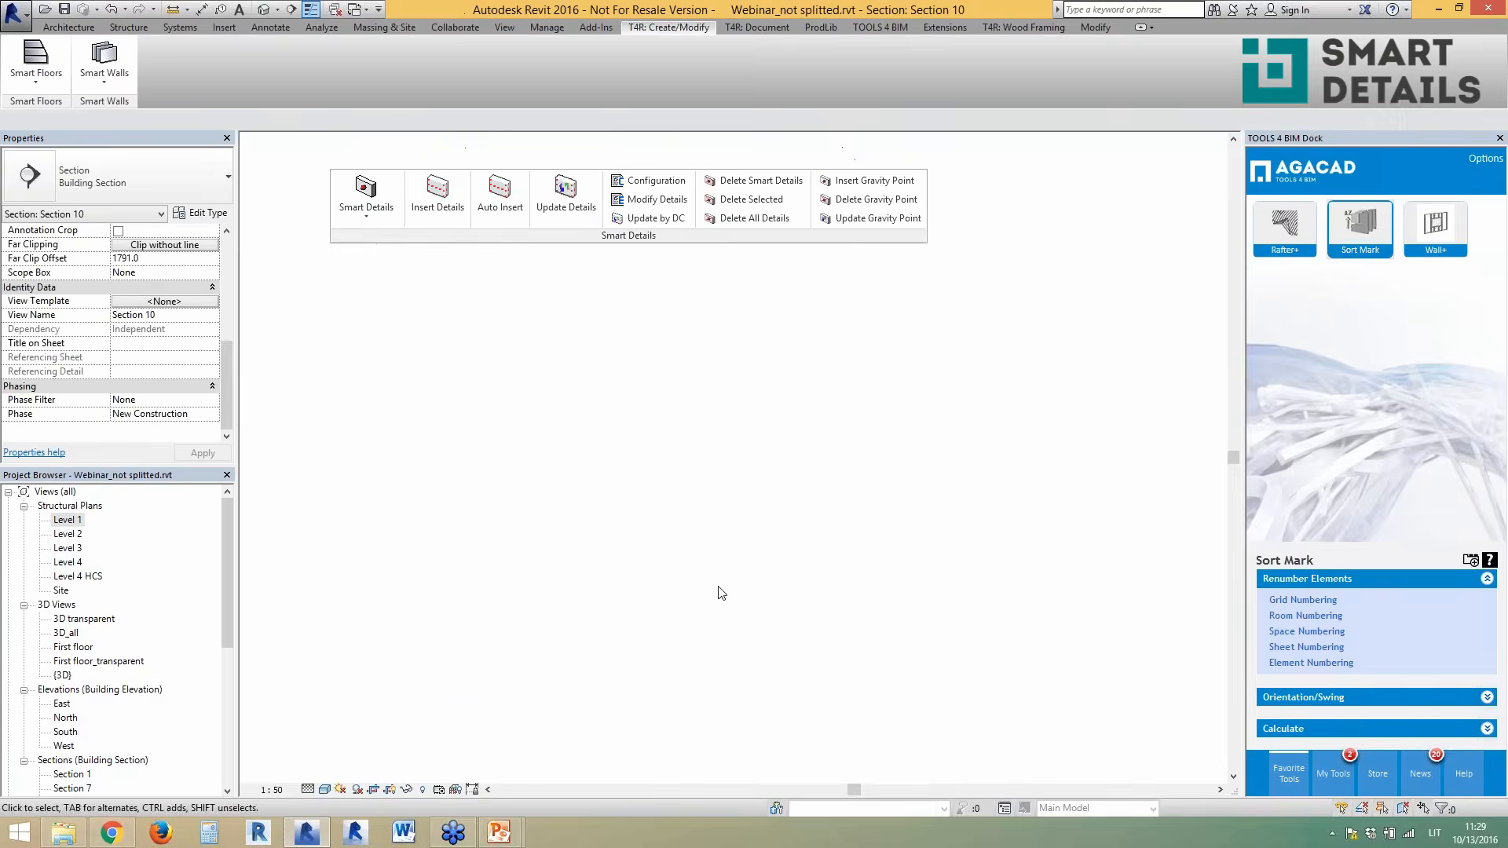
scroll(1020, 663, "down", 5)
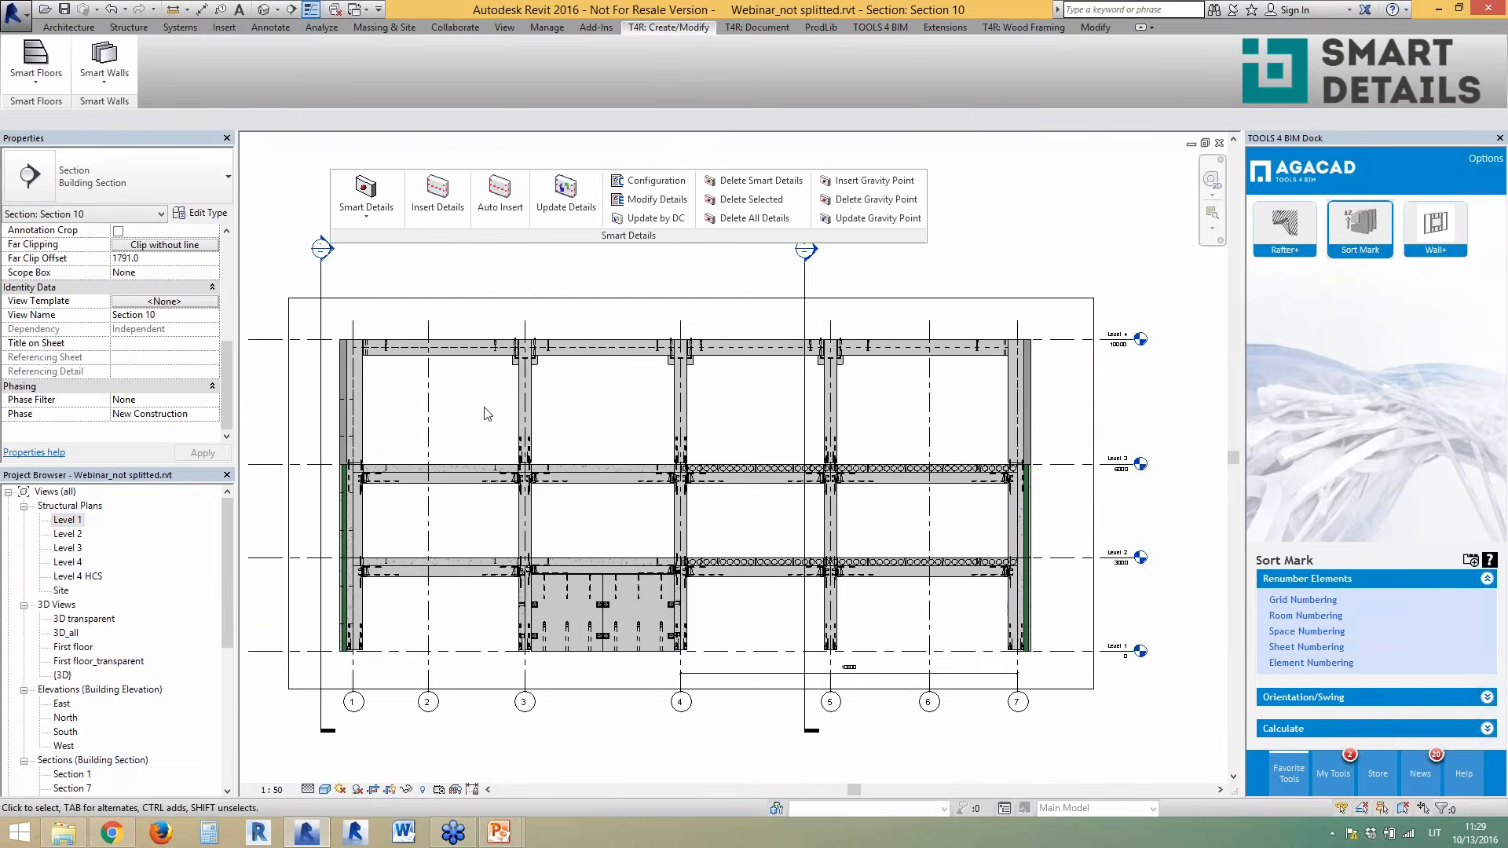
scroll(505, 539, "up", 1)
scroll(510, 542, "up", 2)
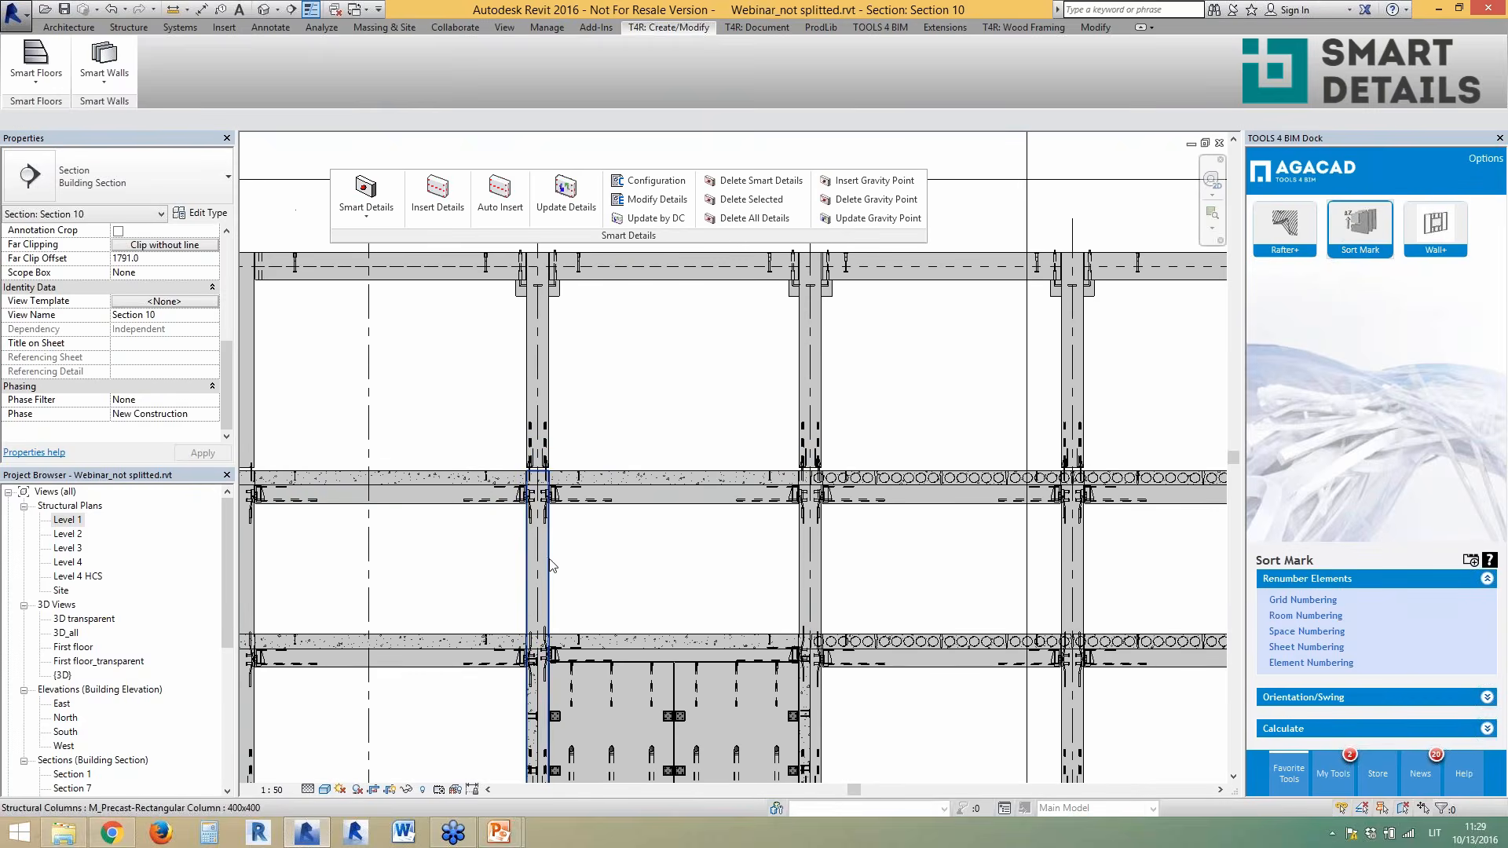
- Zoom in and select the lower and upper precast columns and the right corbel to inspect them
left_click(553, 568)
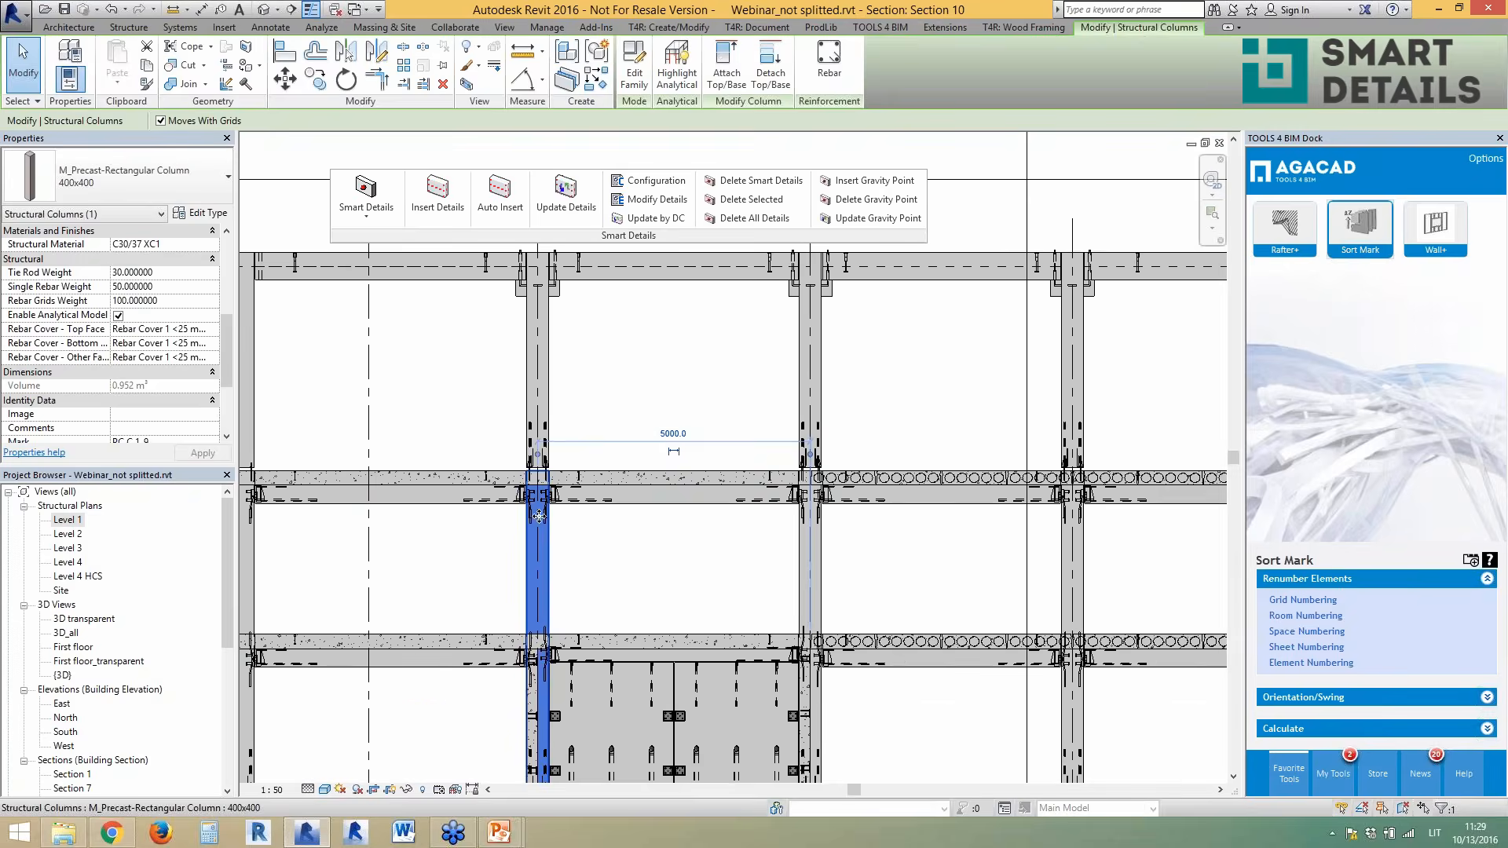
scroll(556, 546, "up", 2)
key("Escape")
left_click(542, 401)
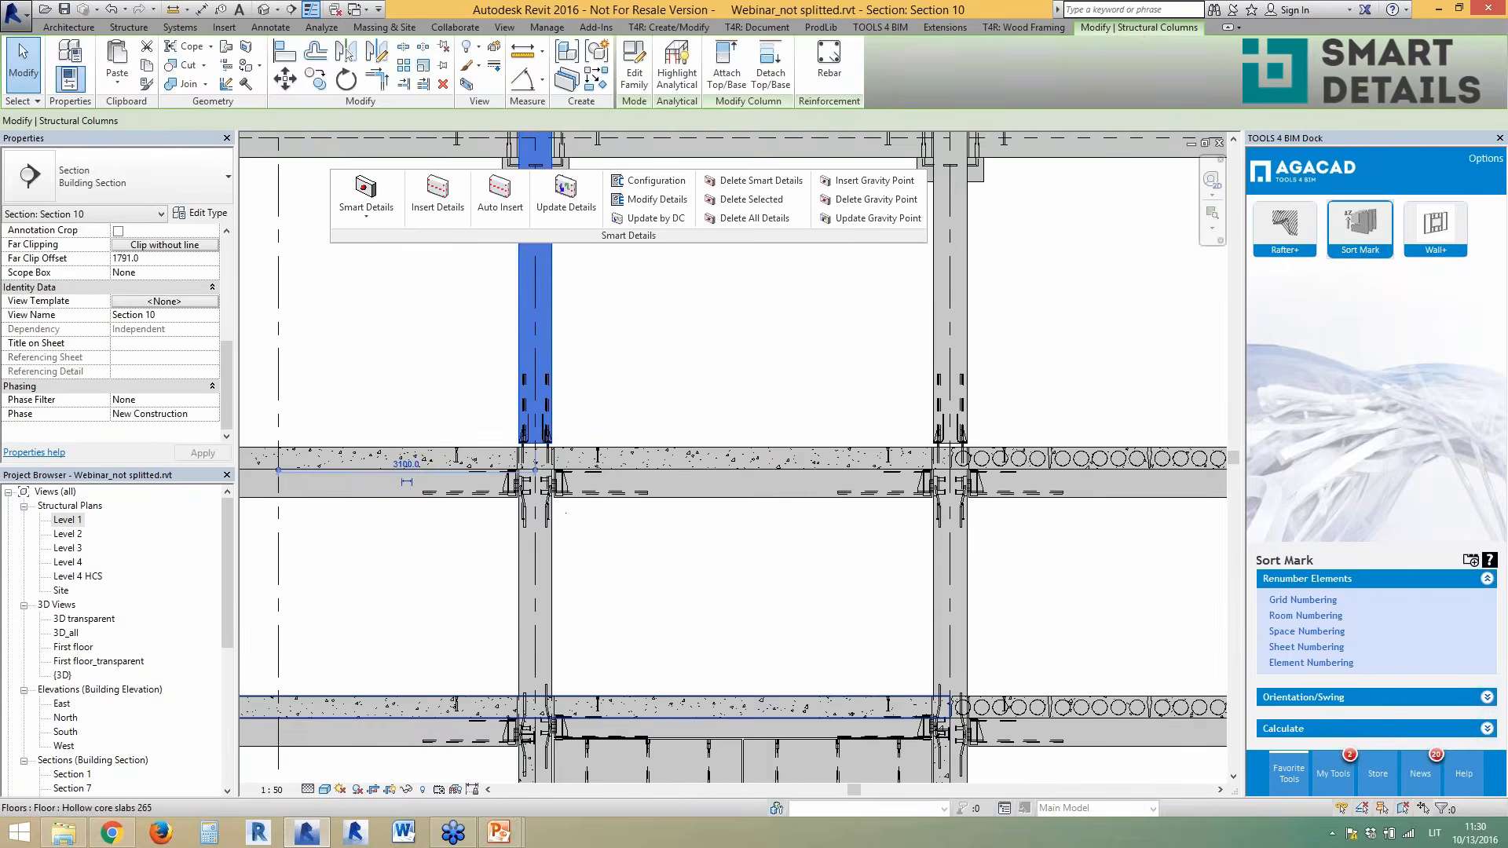
scroll(645, 714, "down", 3)
scroll(594, 377, "up", 4)
key("Escape")
left_click(591, 349)
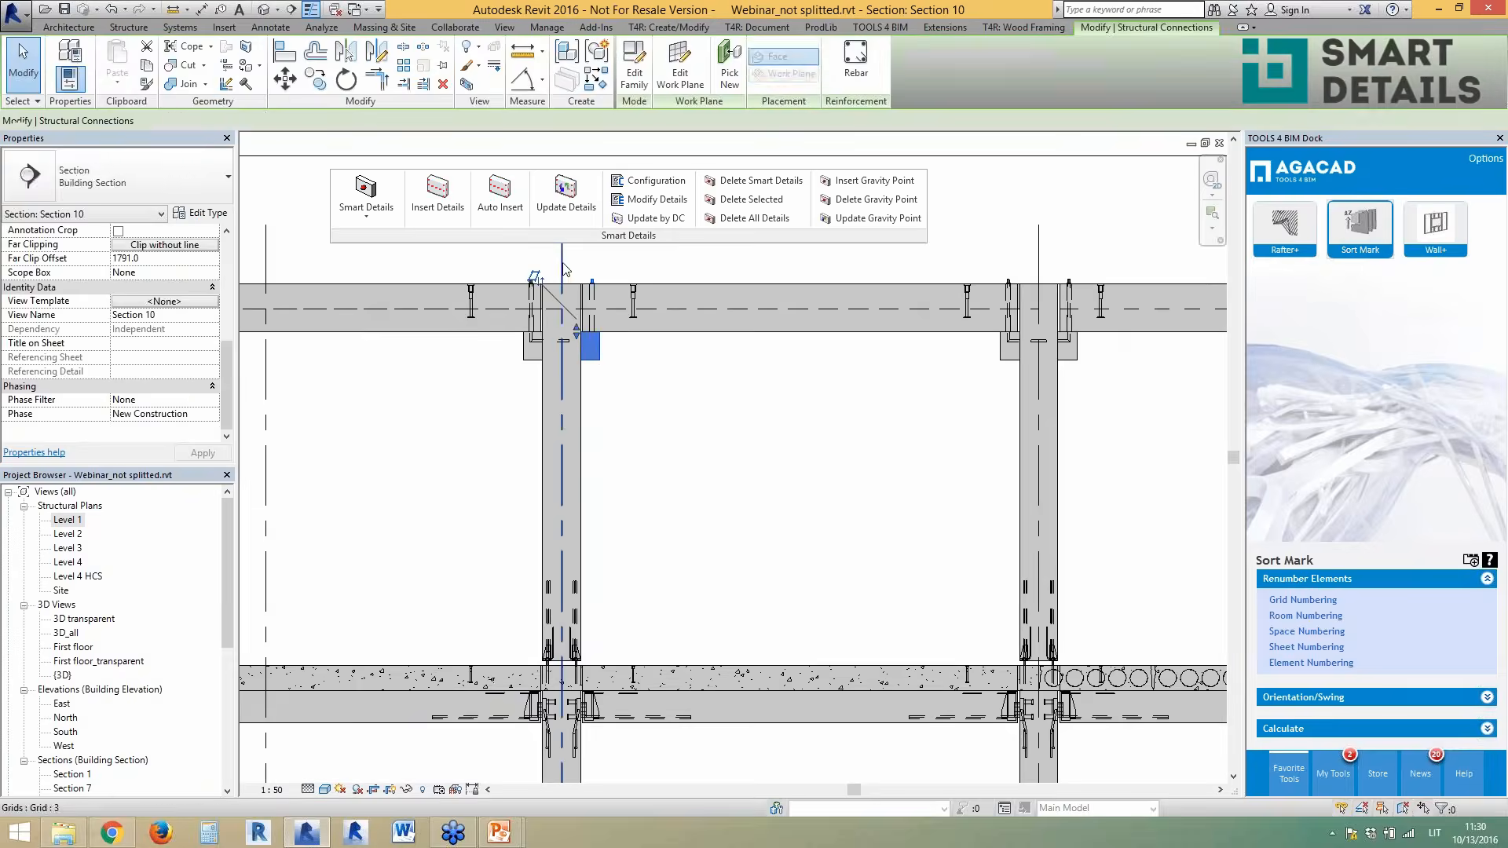
scroll(621, 338, "up", 3)
key("Escape")
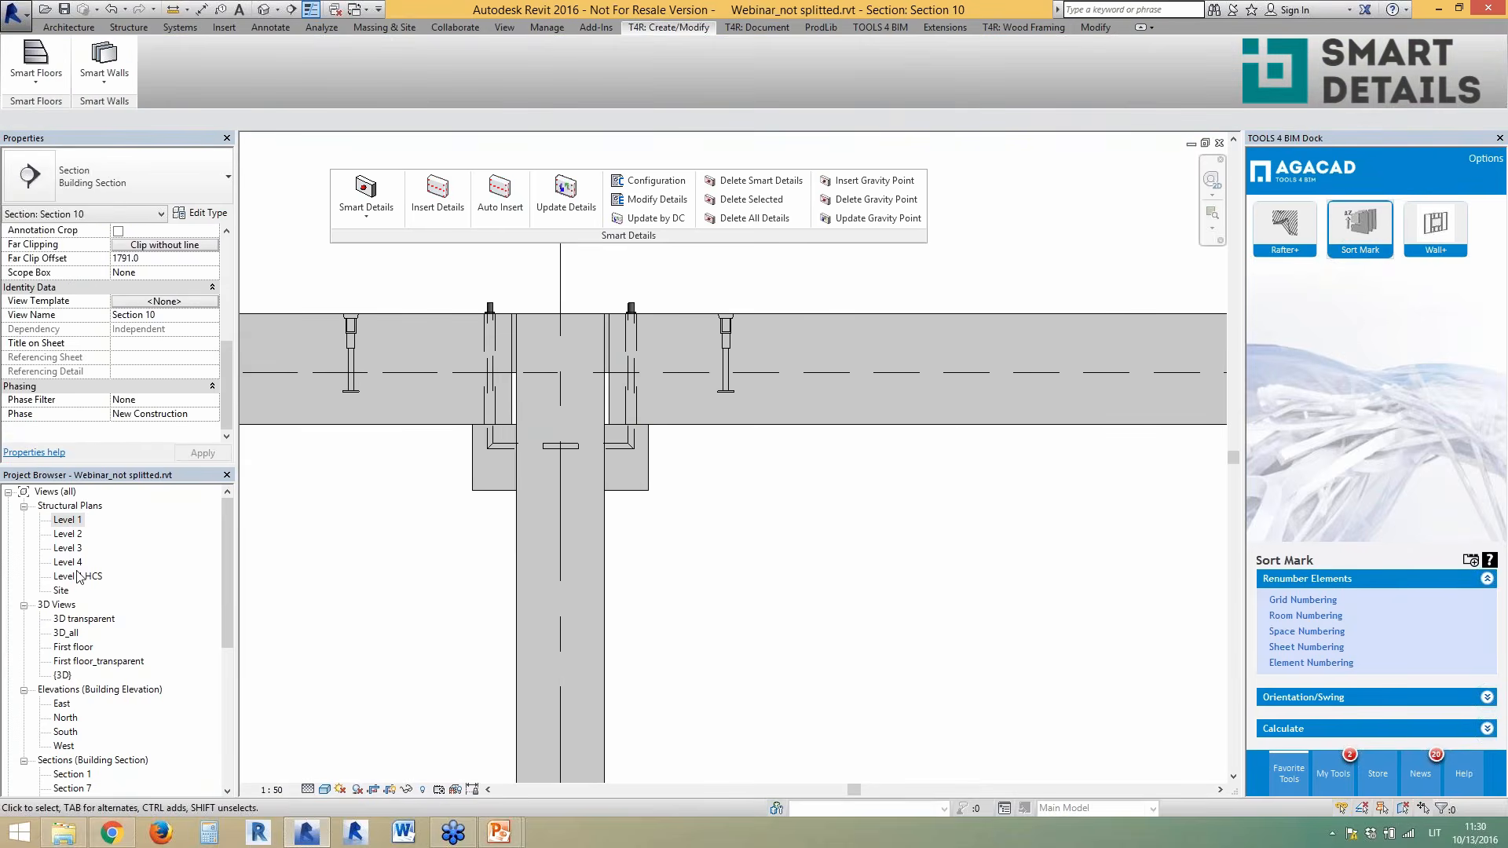
- Open the 3D transparent view, zoom in, and inspect the concrete corbel and the adjacent beam
double_click(86, 620)
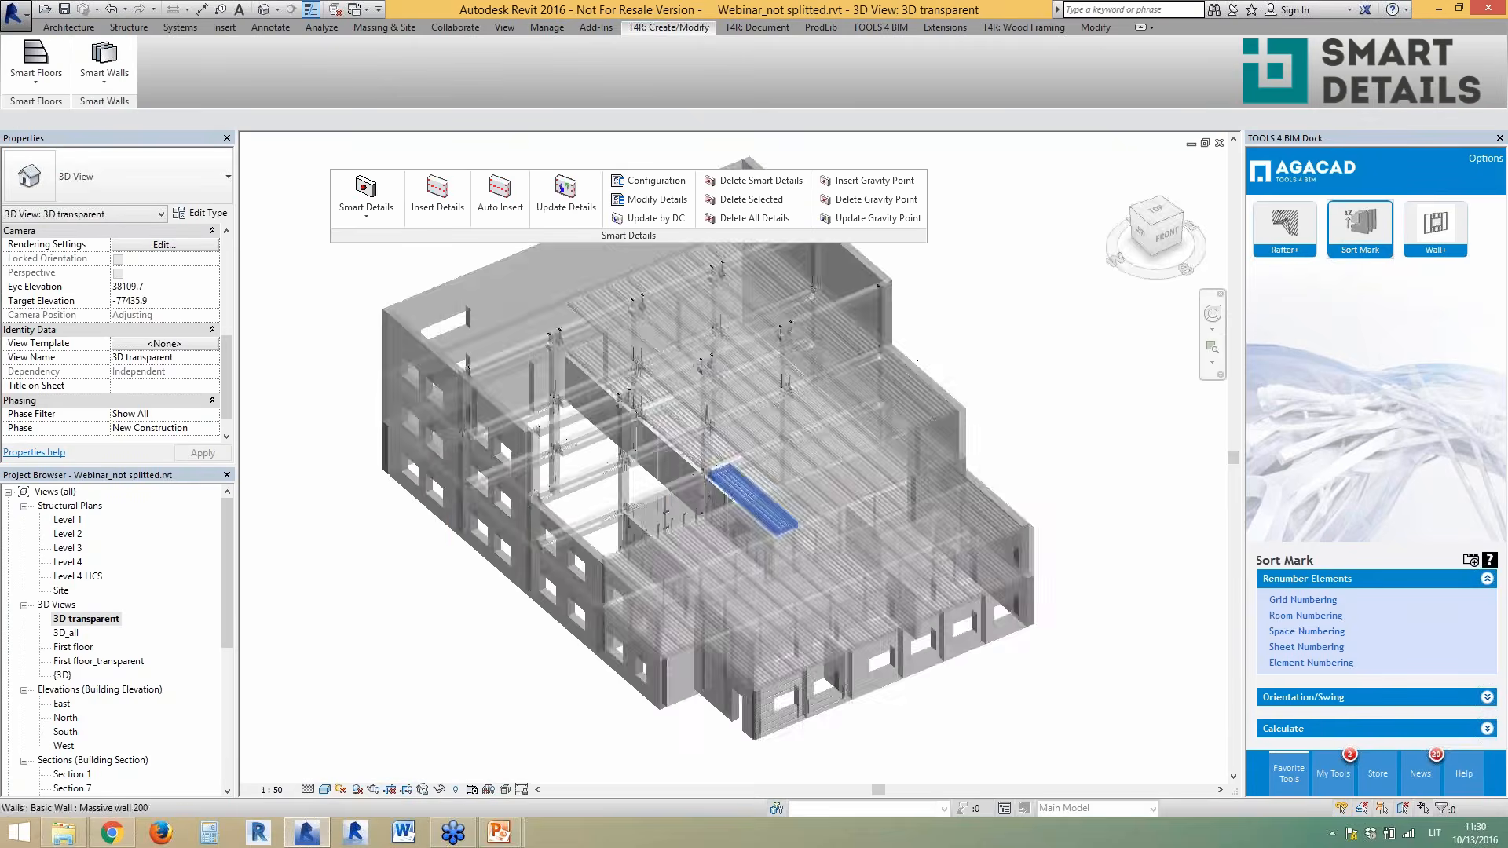
scroll(728, 471, "up", 10)
scroll(644, 444, "up", 3)
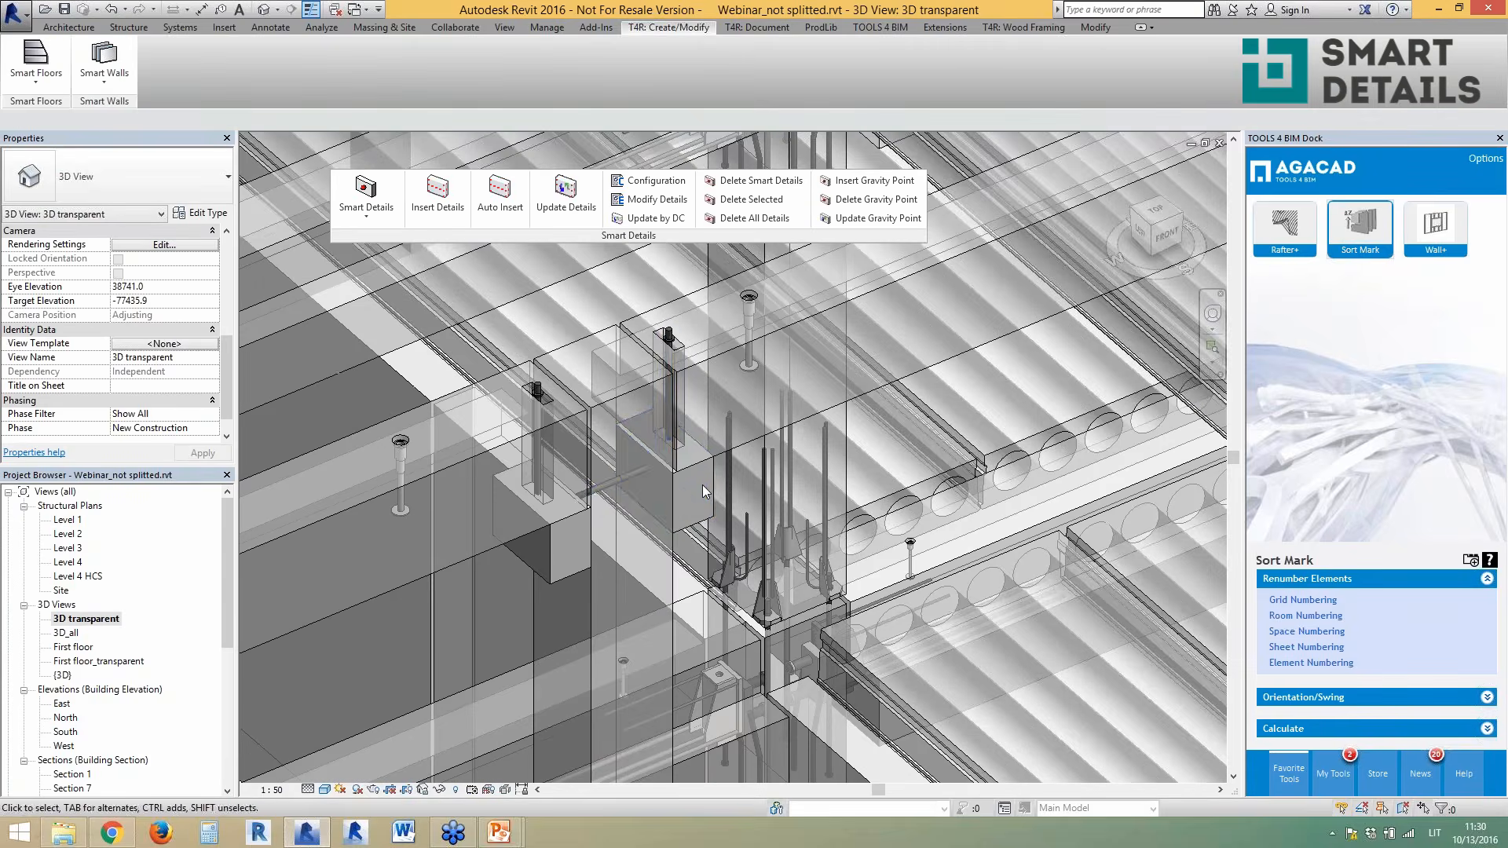
left_click(709, 482)
middle_click_drag(792, 542, 753, 471, "shift")
left_click(756, 469)
scroll(505, 363, "down", 3)
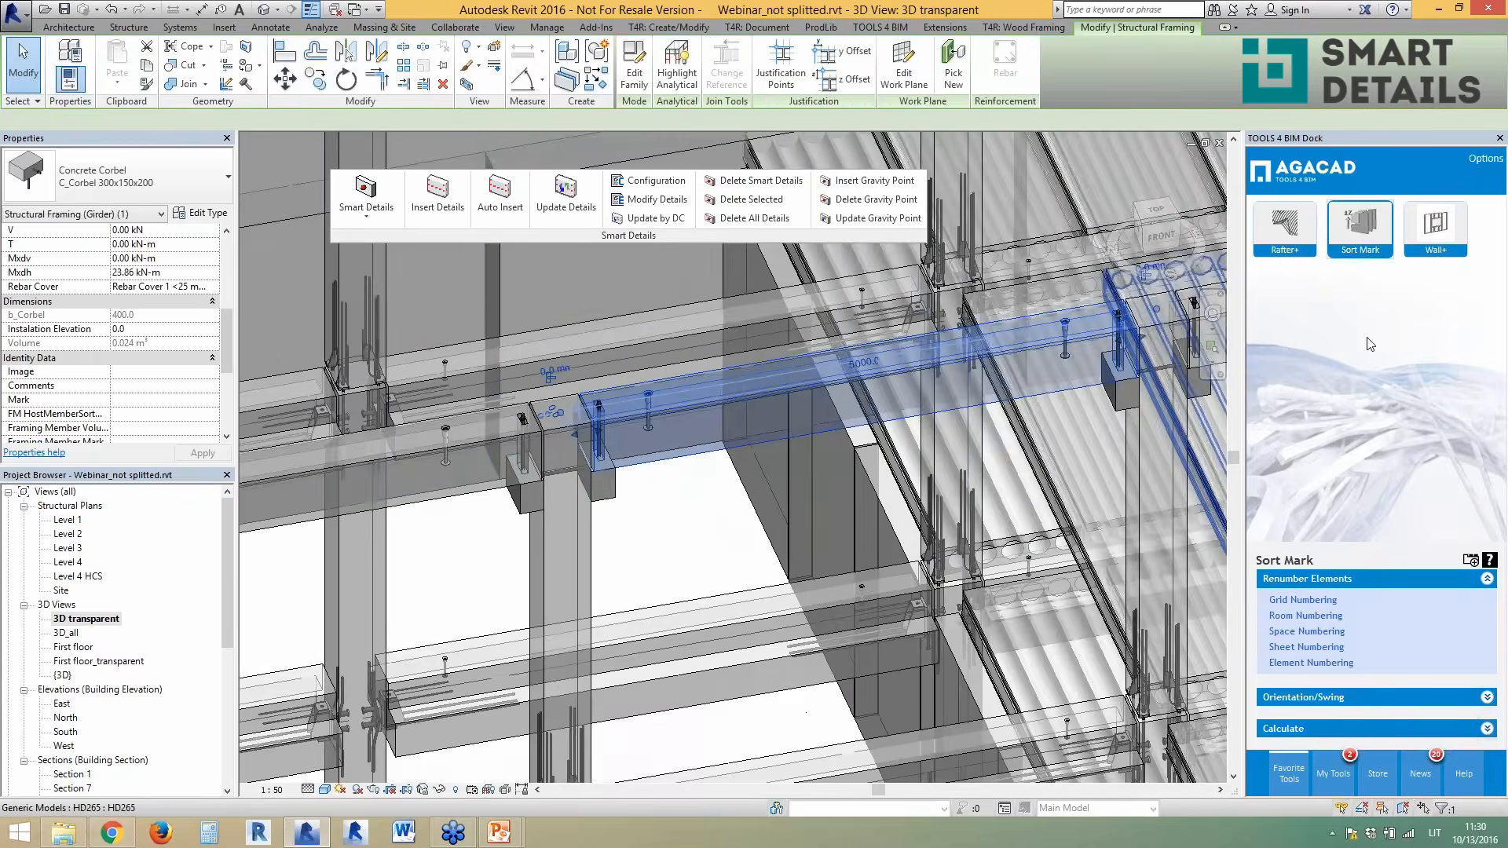
scroll(986, 346, "up", 2)
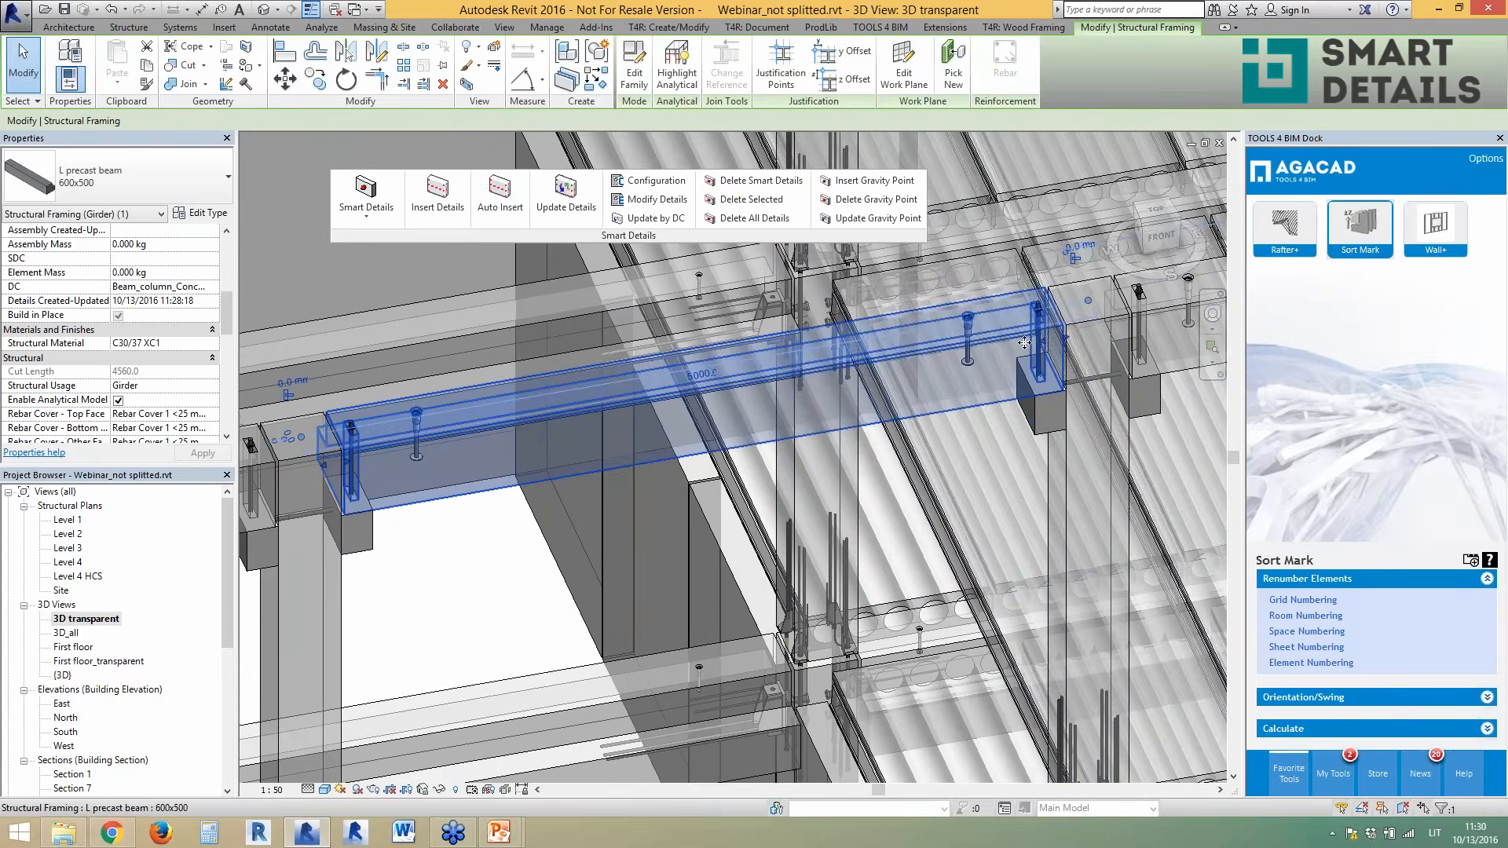
scroll(1024, 343, "up", 4)
key("Escape")
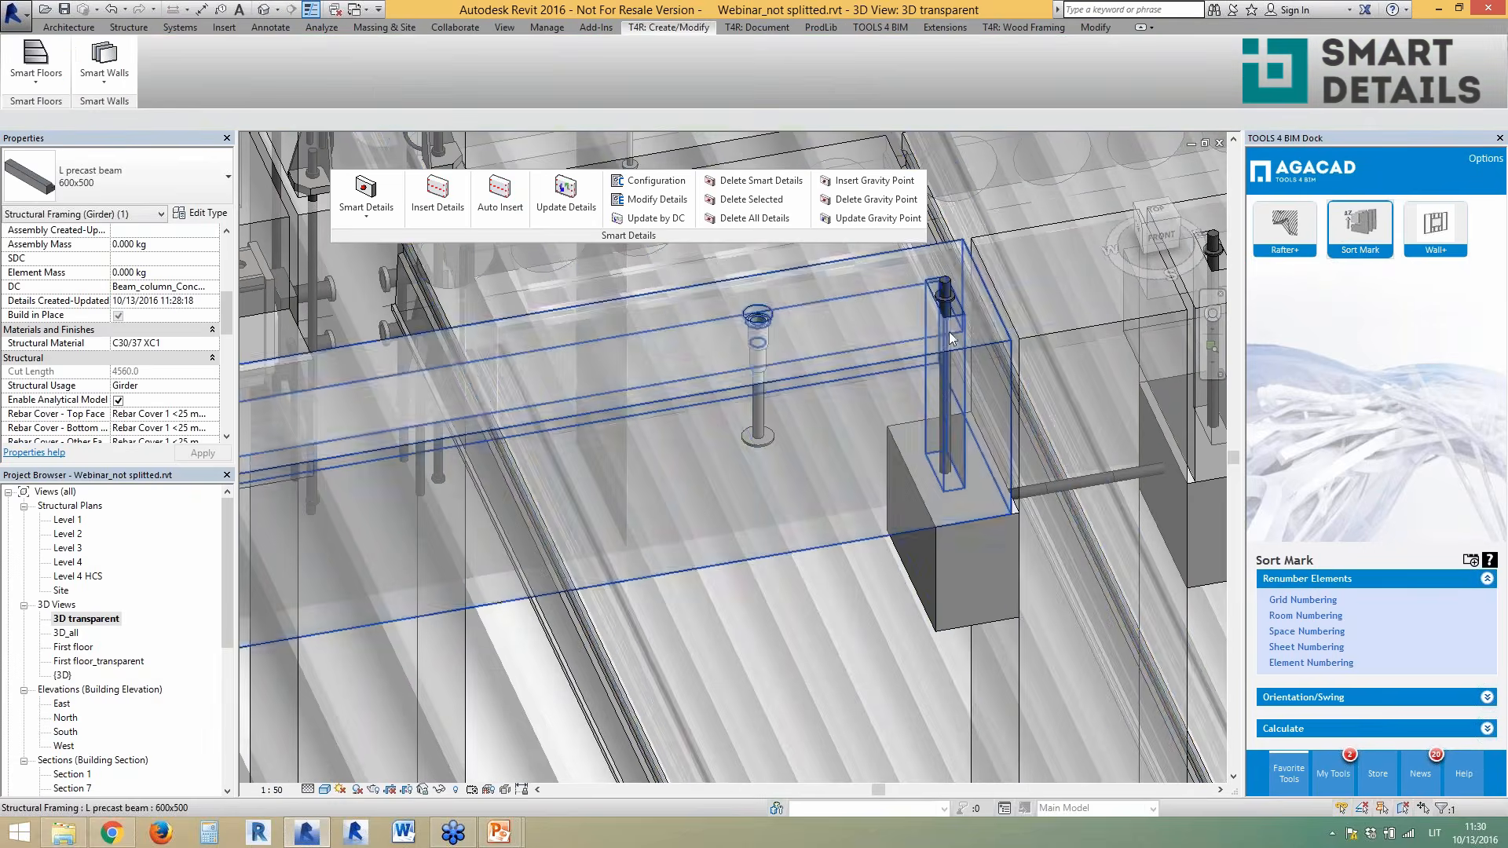
- Inspect the L precast beam, the vertical beam cut, and the upper-left inverted-tee girder
left_click(887, 362)
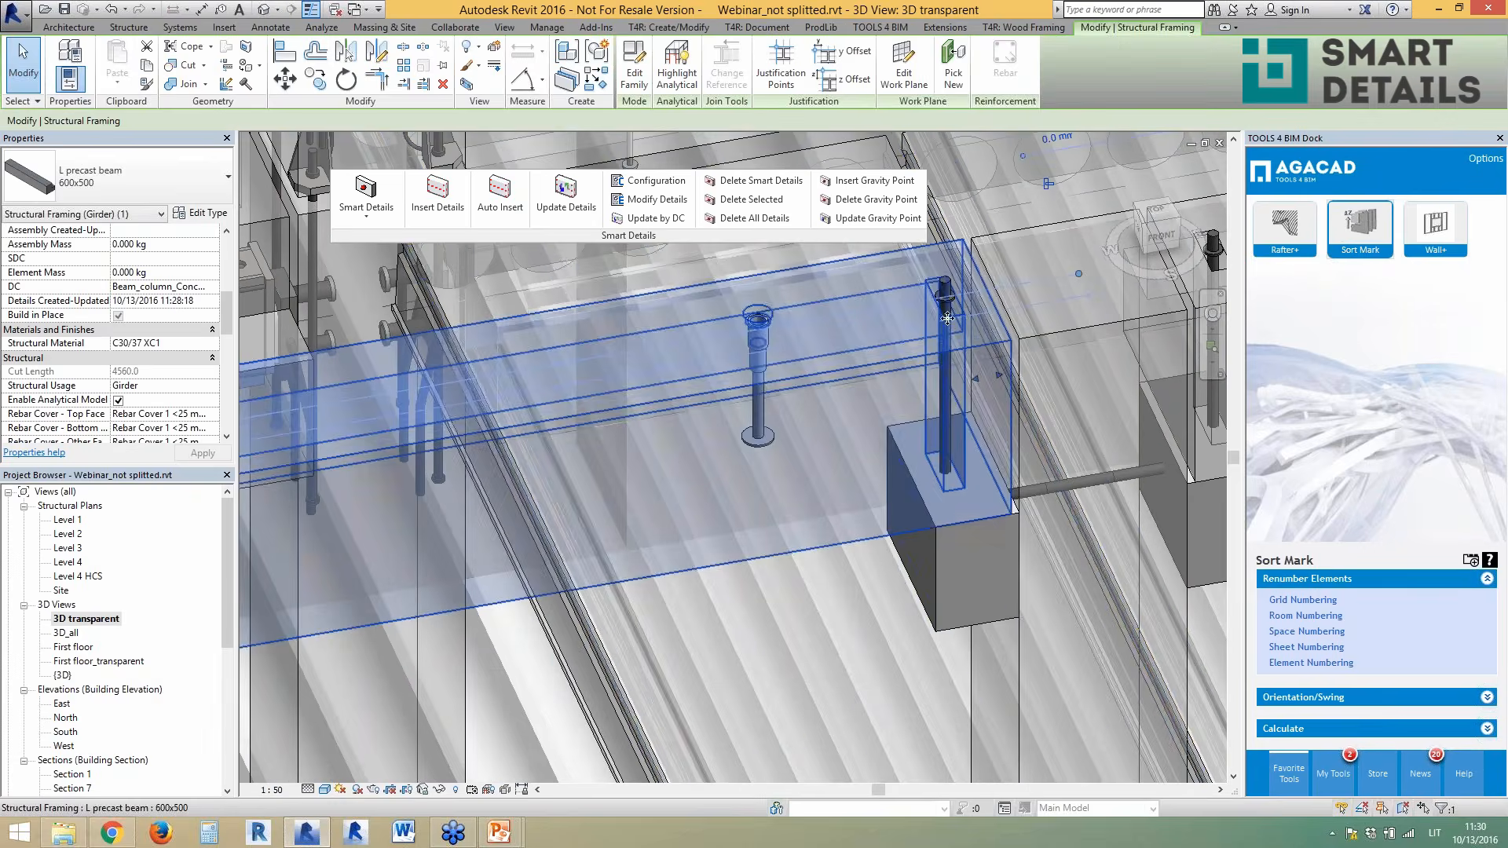
scroll(854, 574, "down", 2)
key("Escape")
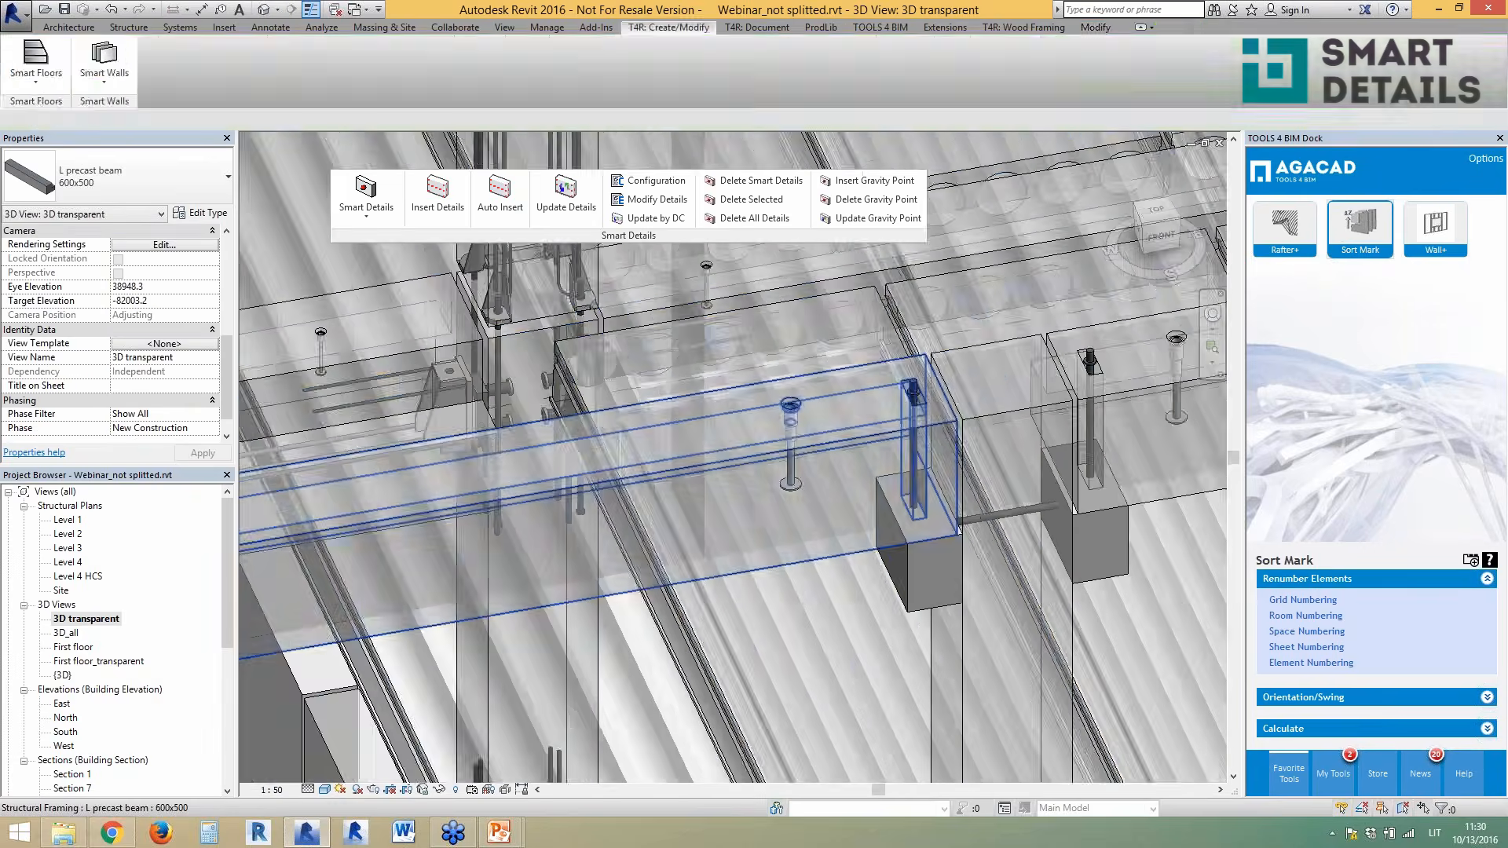
left_click(912, 448)
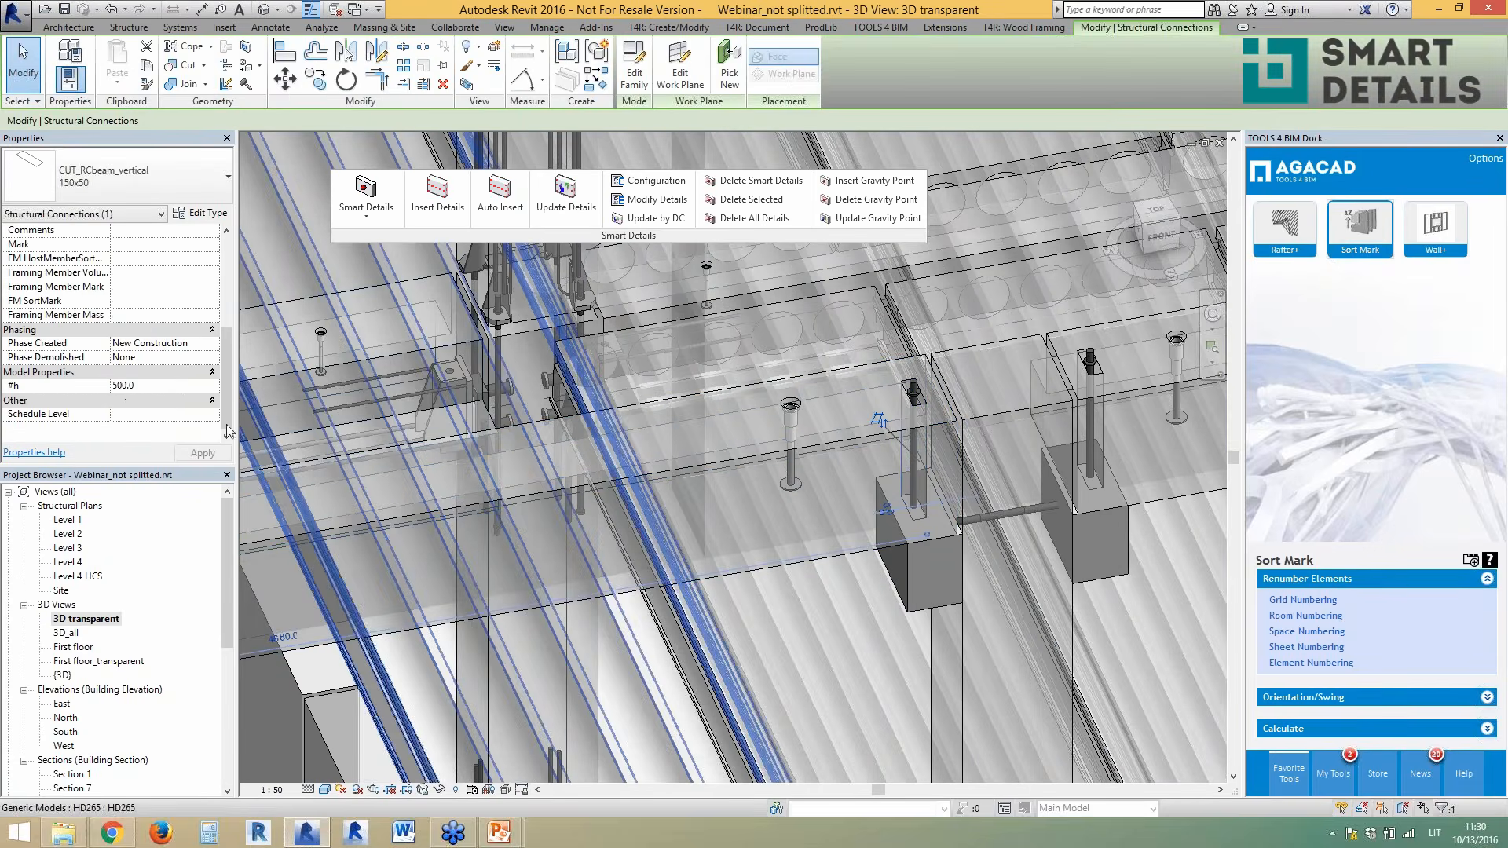
key("Escape")
scroll(831, 650, "down", 4)
scroll(714, 525, "down", 2)
scroll(569, 357, "up", 2)
left_click(575, 371)
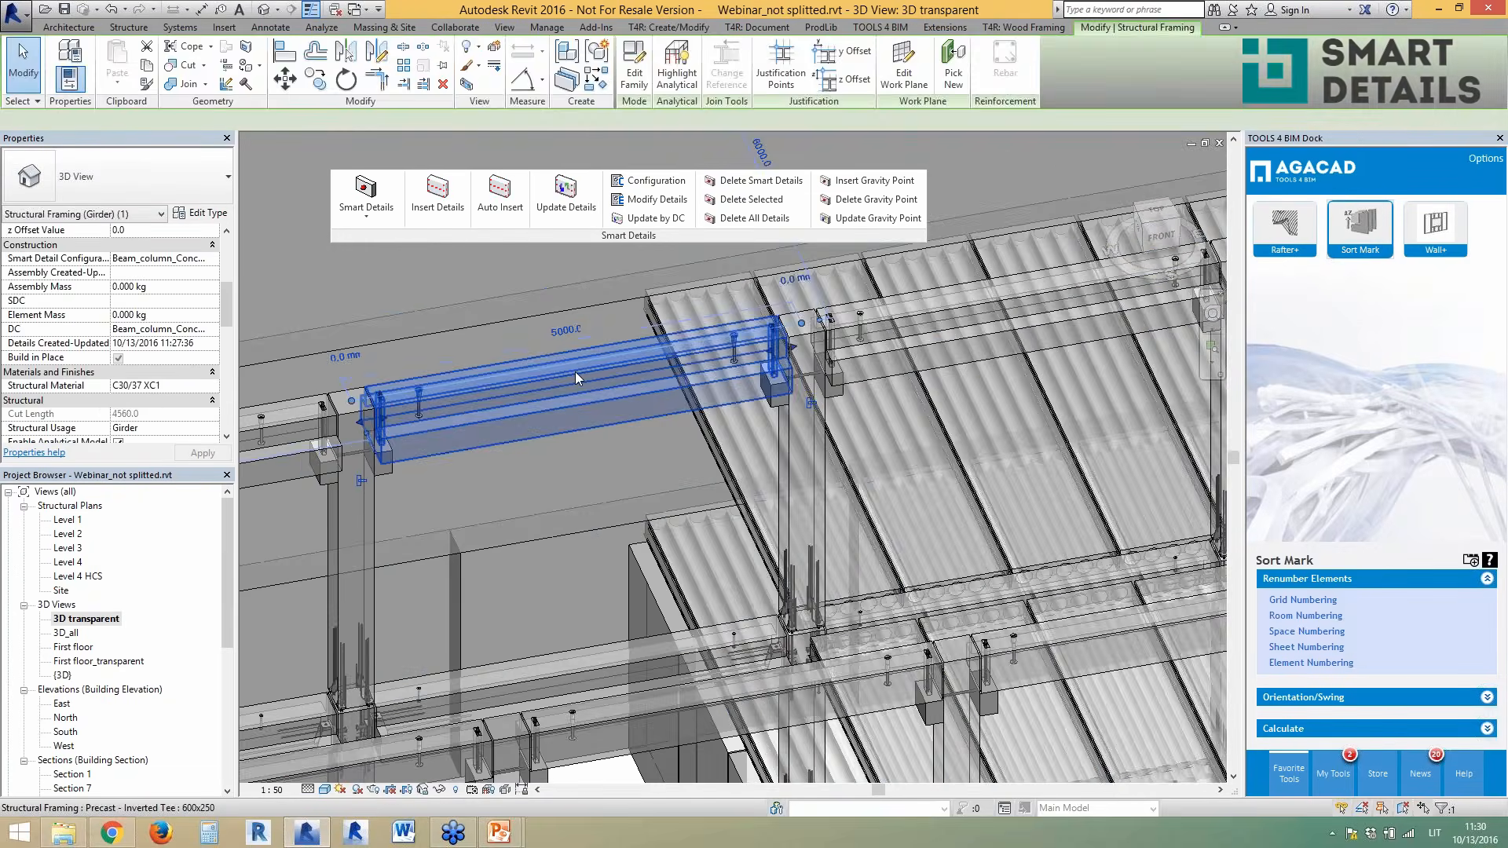
key("Escape")
- Zoom in and inspect the vertical corbel cut and the inverted-tee girder resting on it
scroll(381, 396, "up", 5)
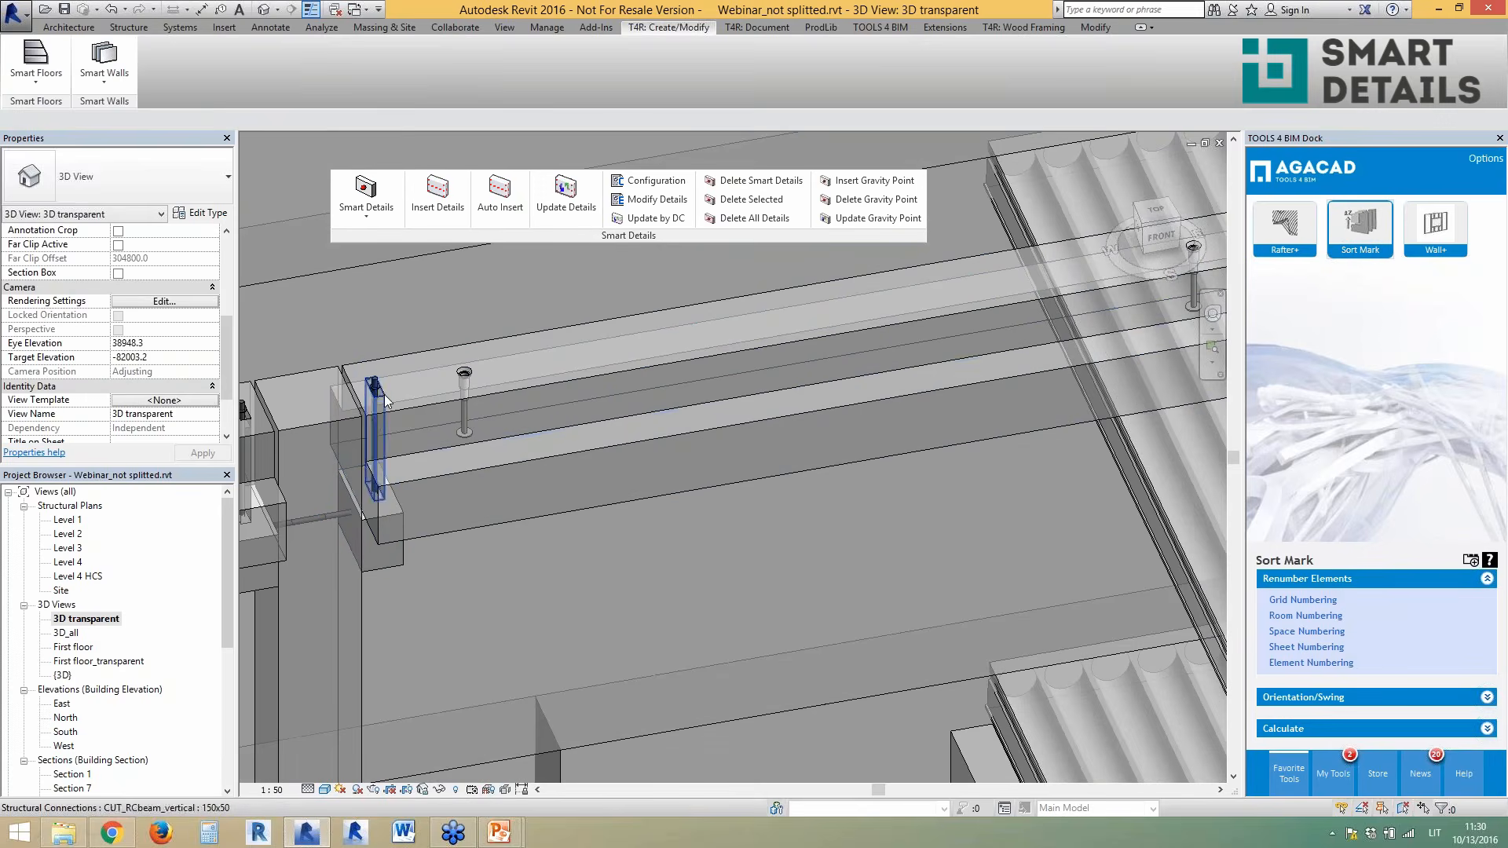
left_click(383, 395)
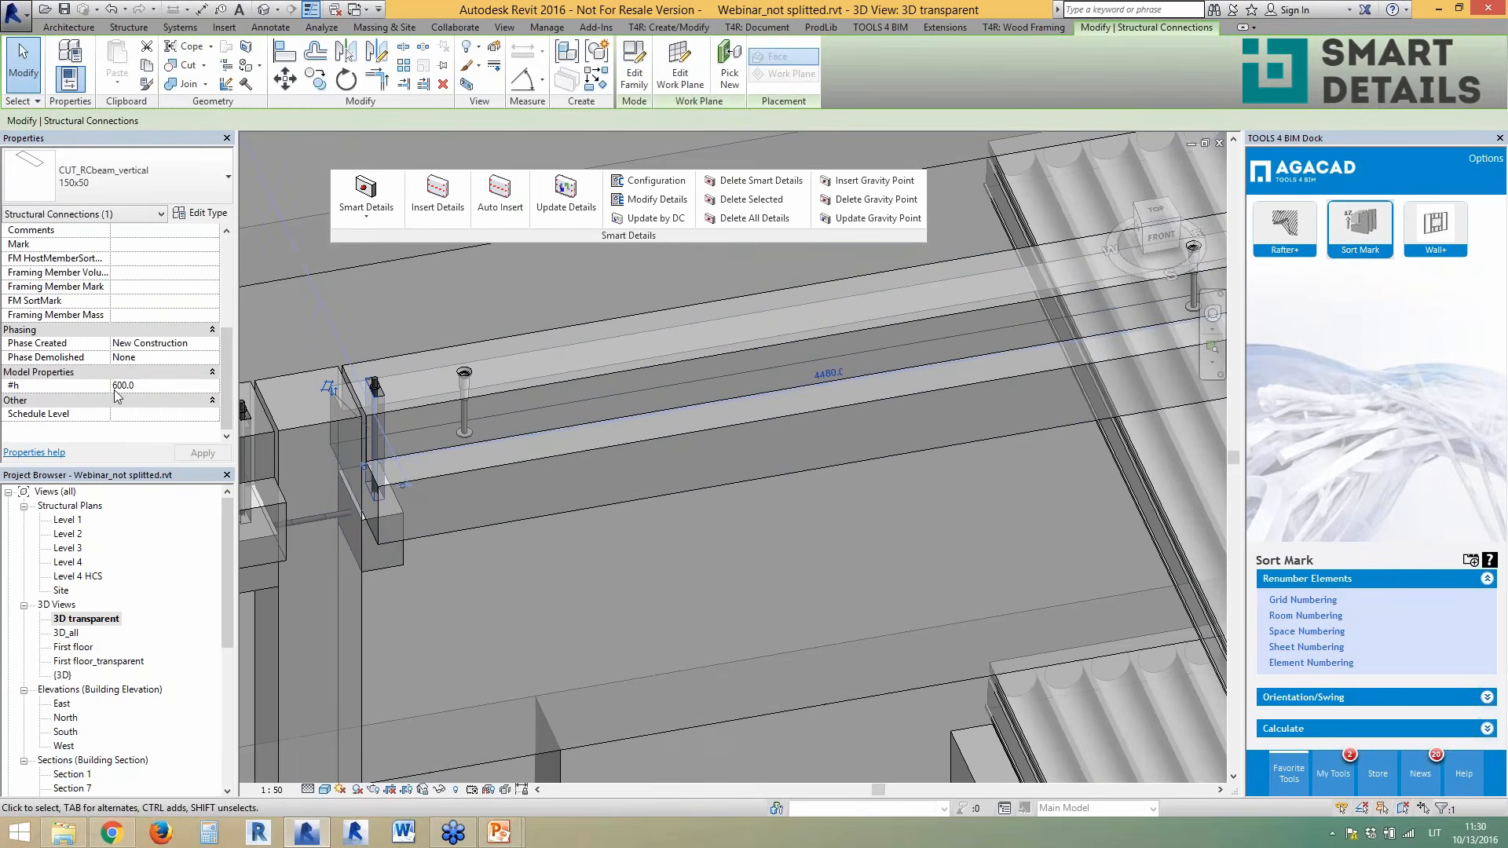
left_click(535, 512)
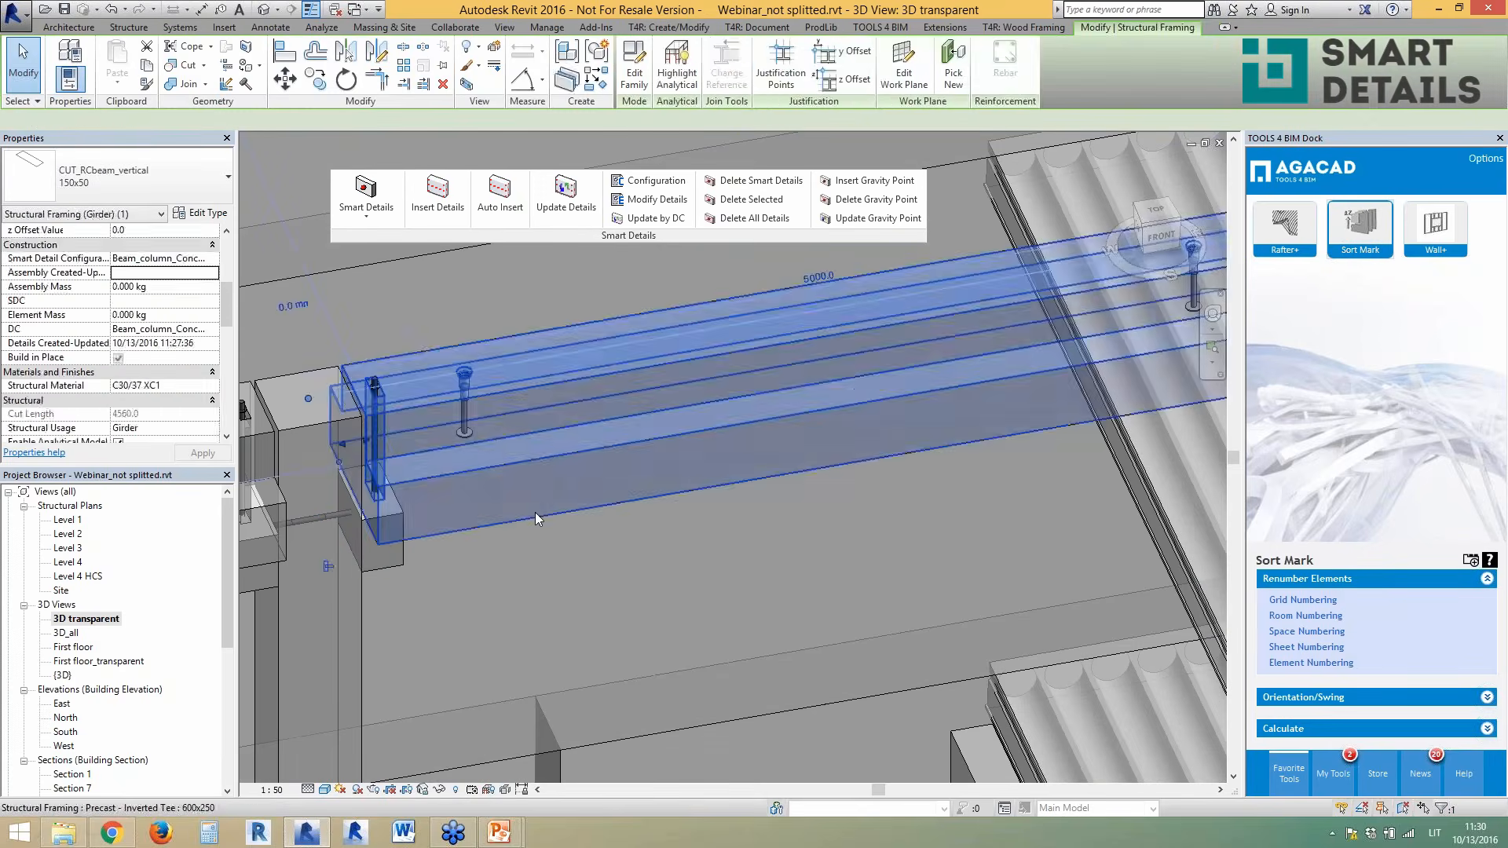
key("Escape")
scroll(521, 451, "down", 3)
scroll(770, 419, "up", 1)
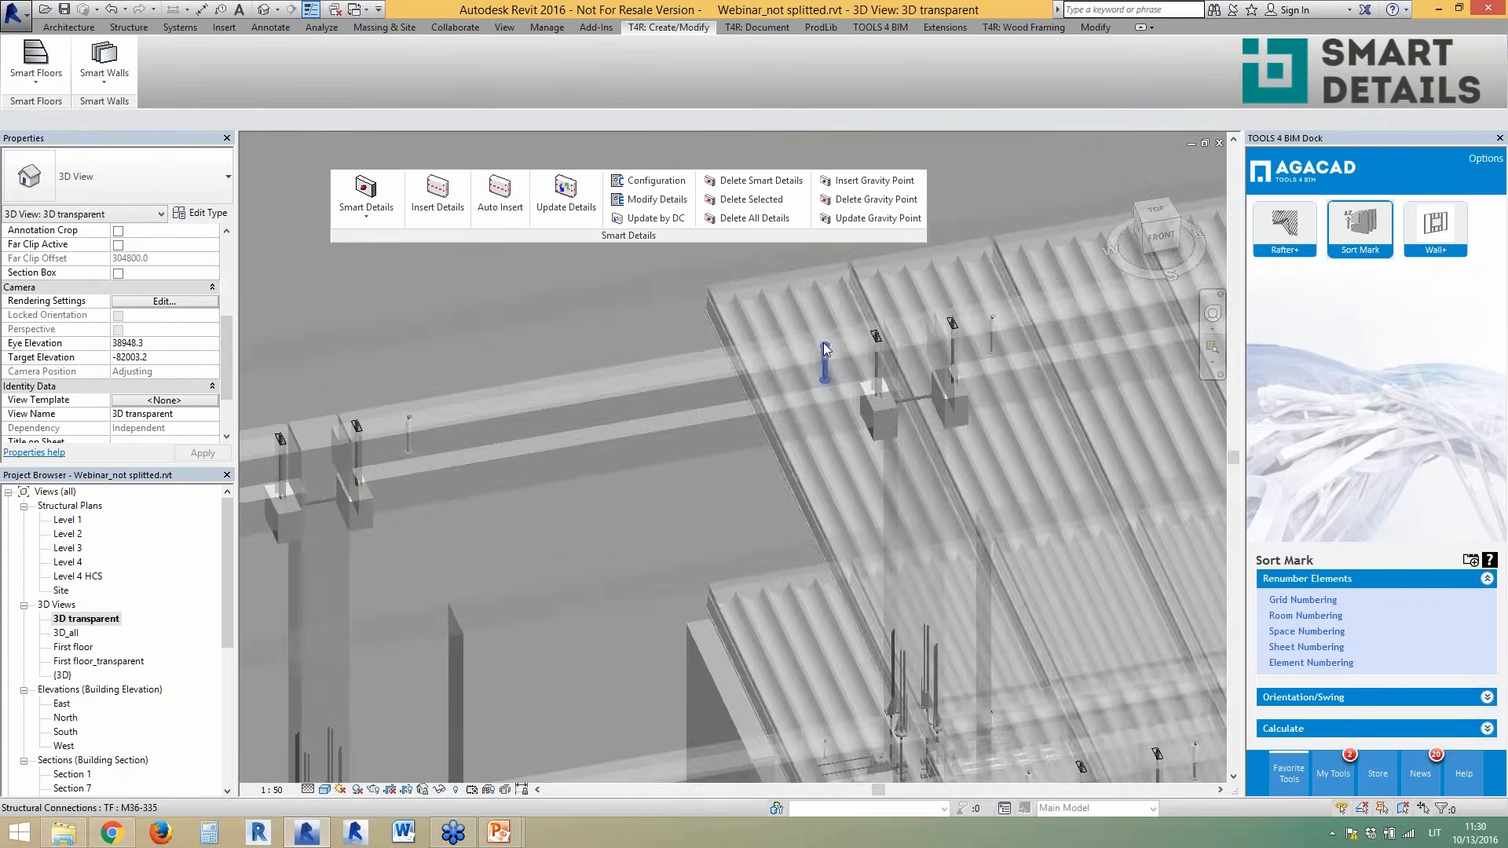
scroll(343, 430, "up", 3)
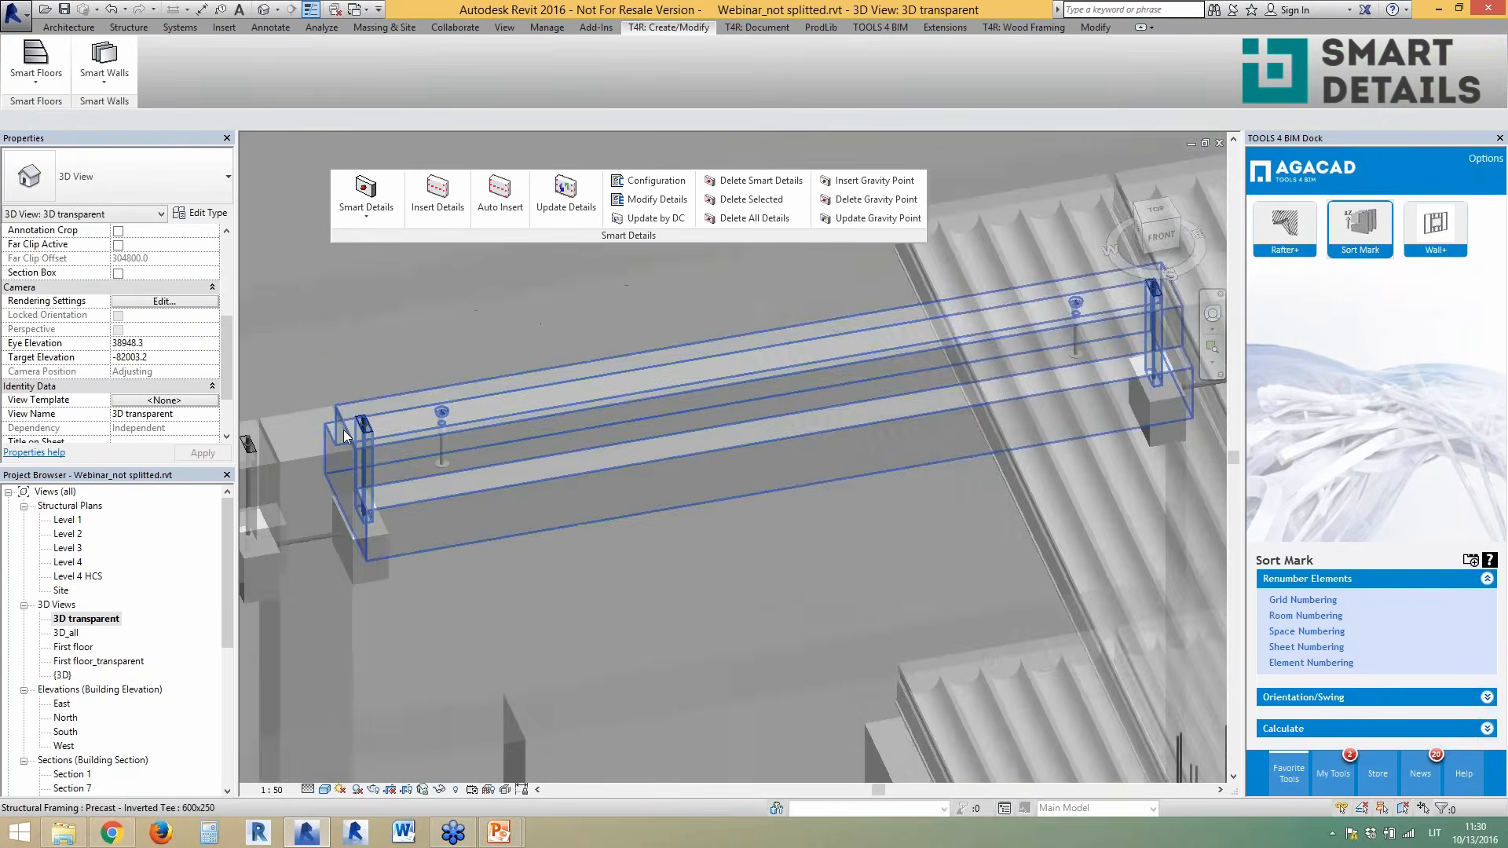
scroll(378, 431, "down", 5)
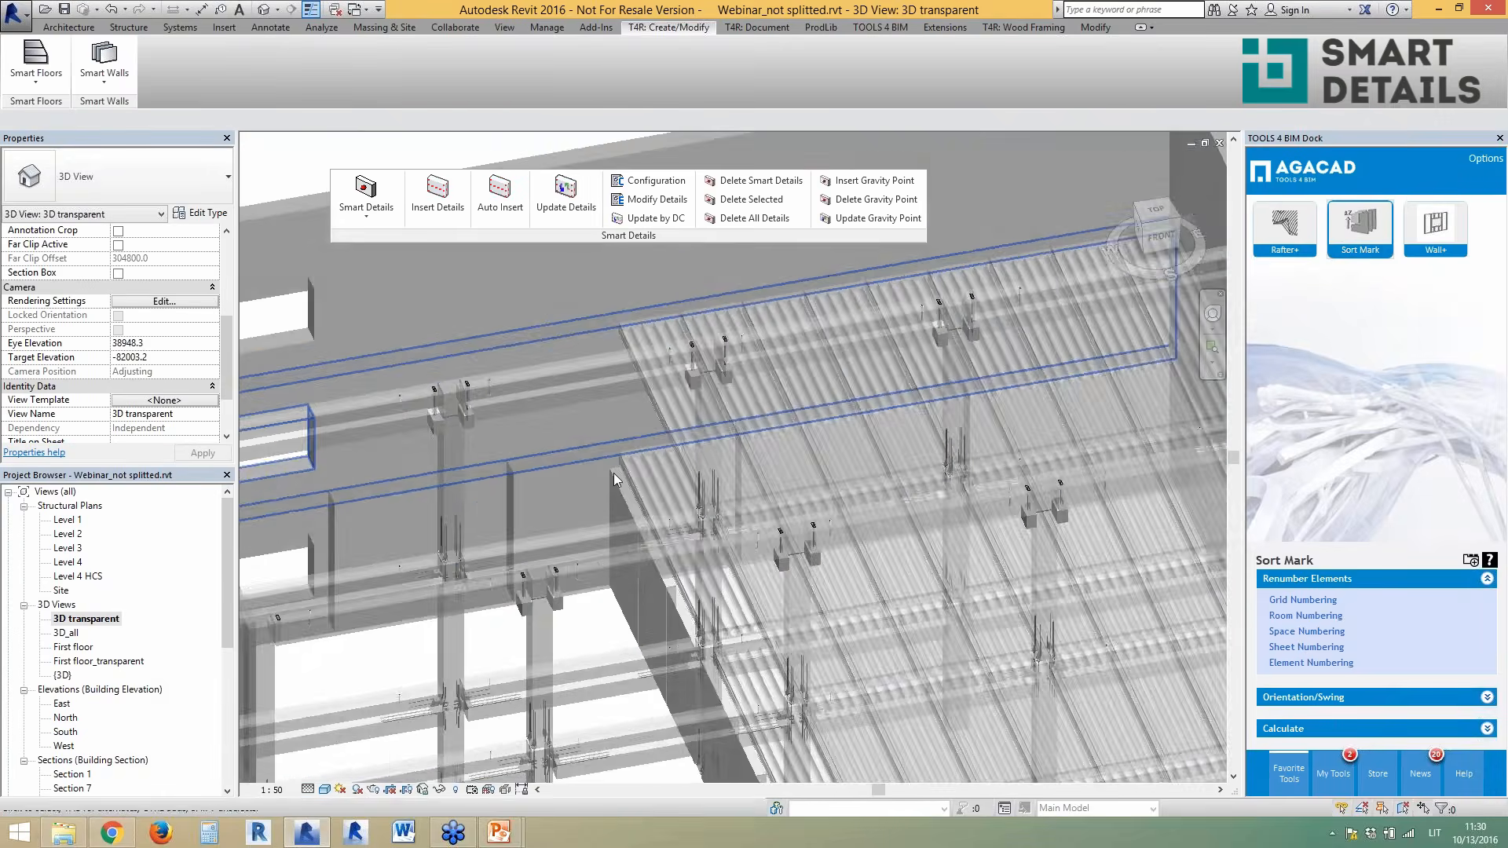
- Orbit past the roof slabs and select the L precast beam 600x500 to show its properties
middle_click_drag(614, 473, 644, 479, "shift")
scroll(617, 588, "down", 5)
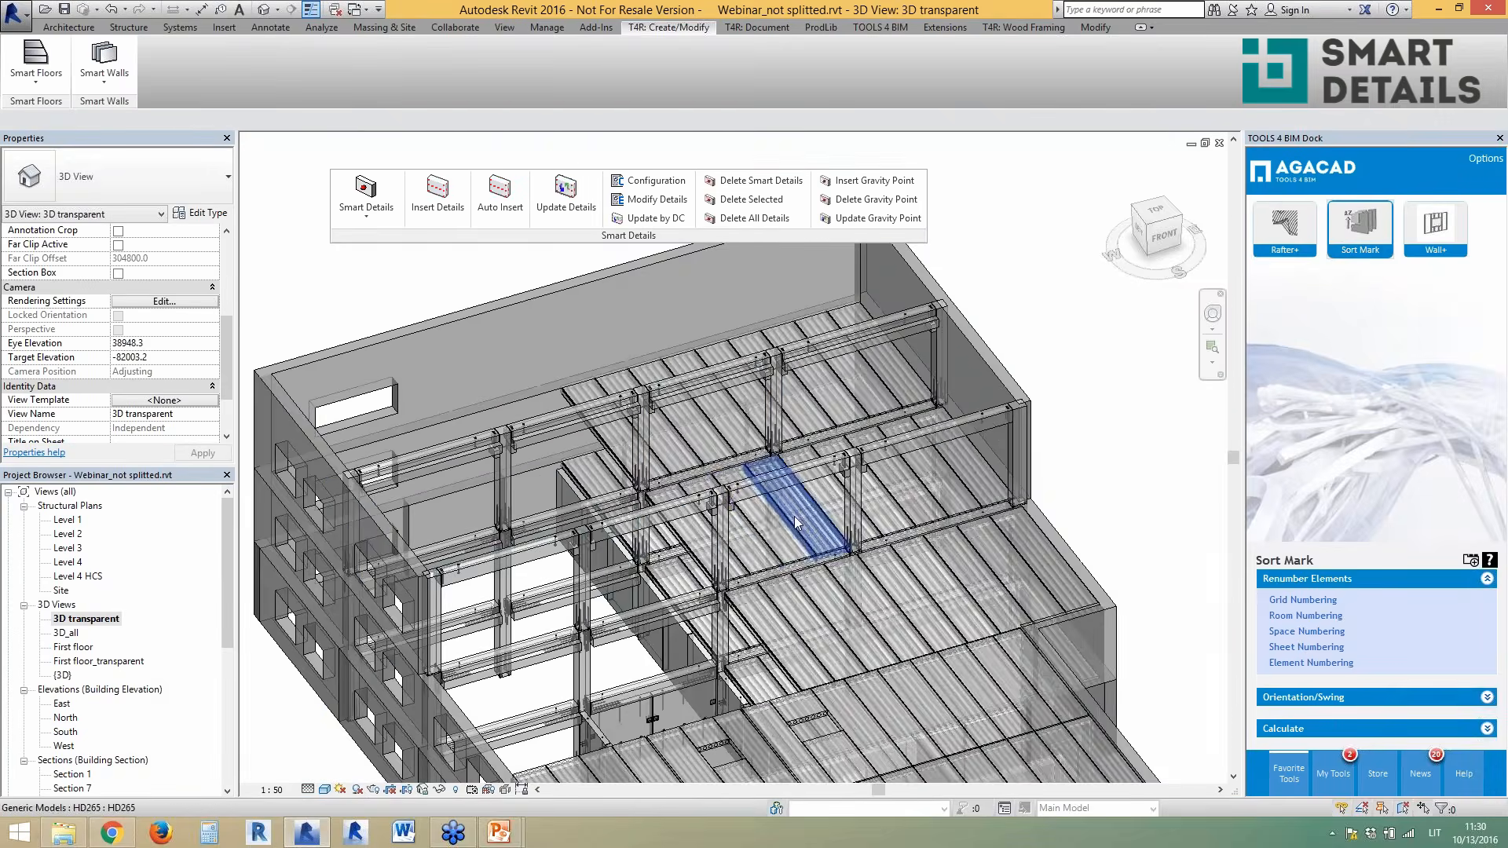
scroll(796, 523, "up", 2)
scroll(709, 557, "up", 4)
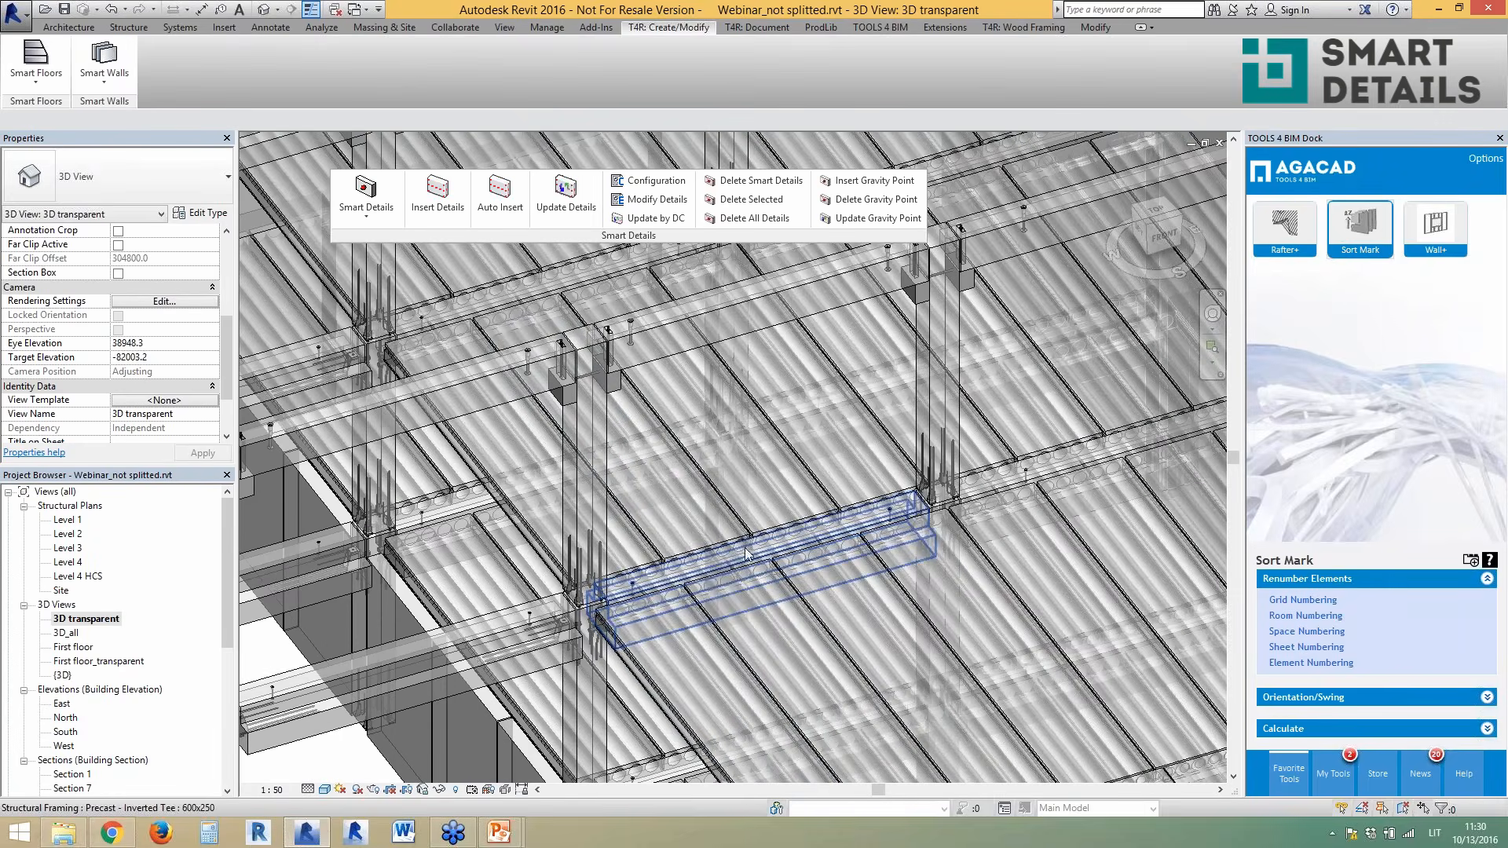
scroll(730, 564, "down", 4)
scroll(539, 510, "up", 2)
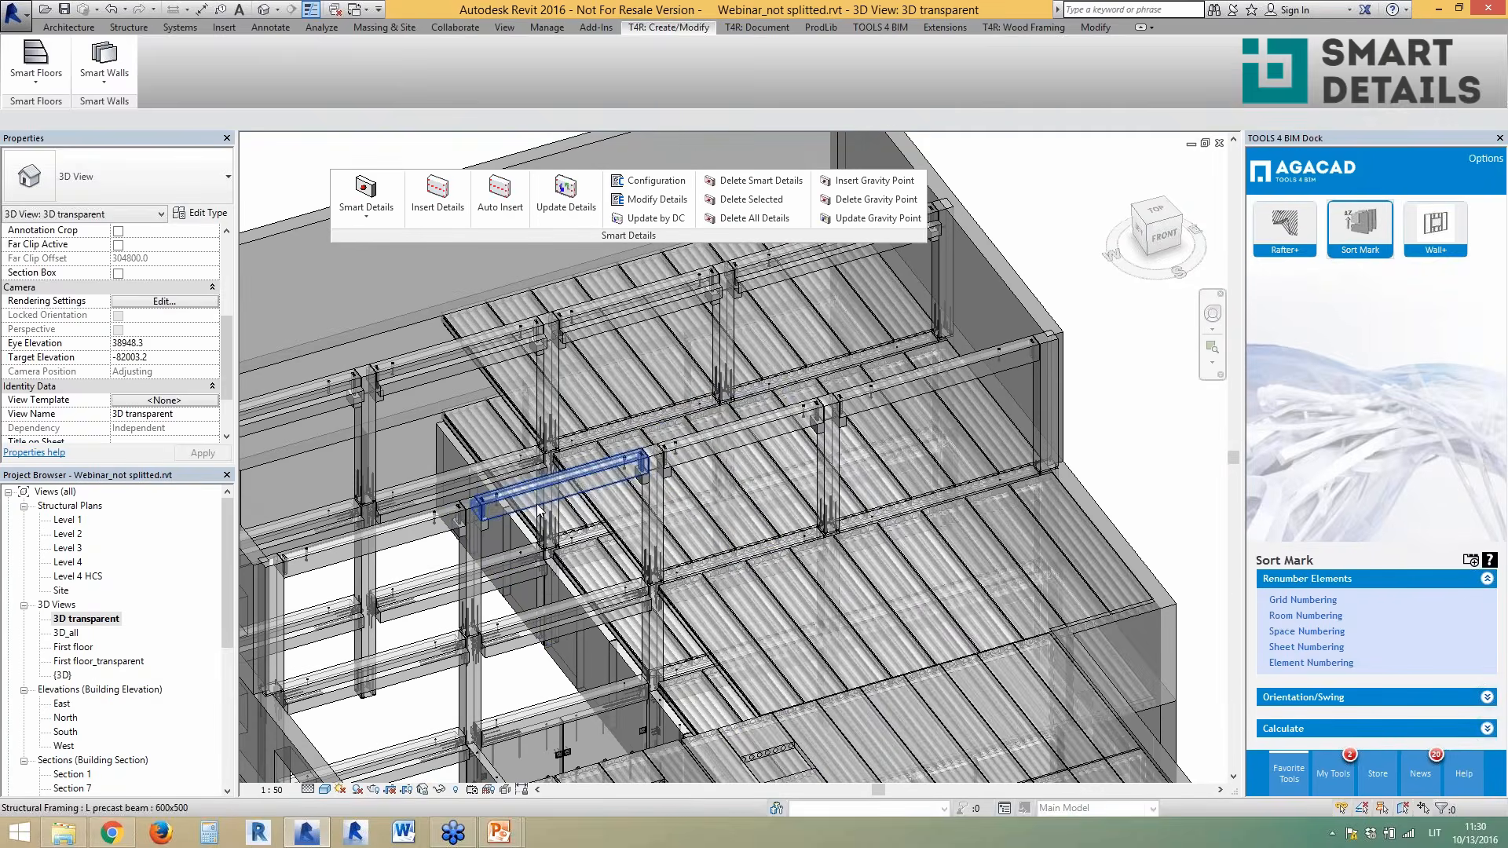
left_click(539, 510)
middle_click_drag(721, 474, 605, 406, "shift")
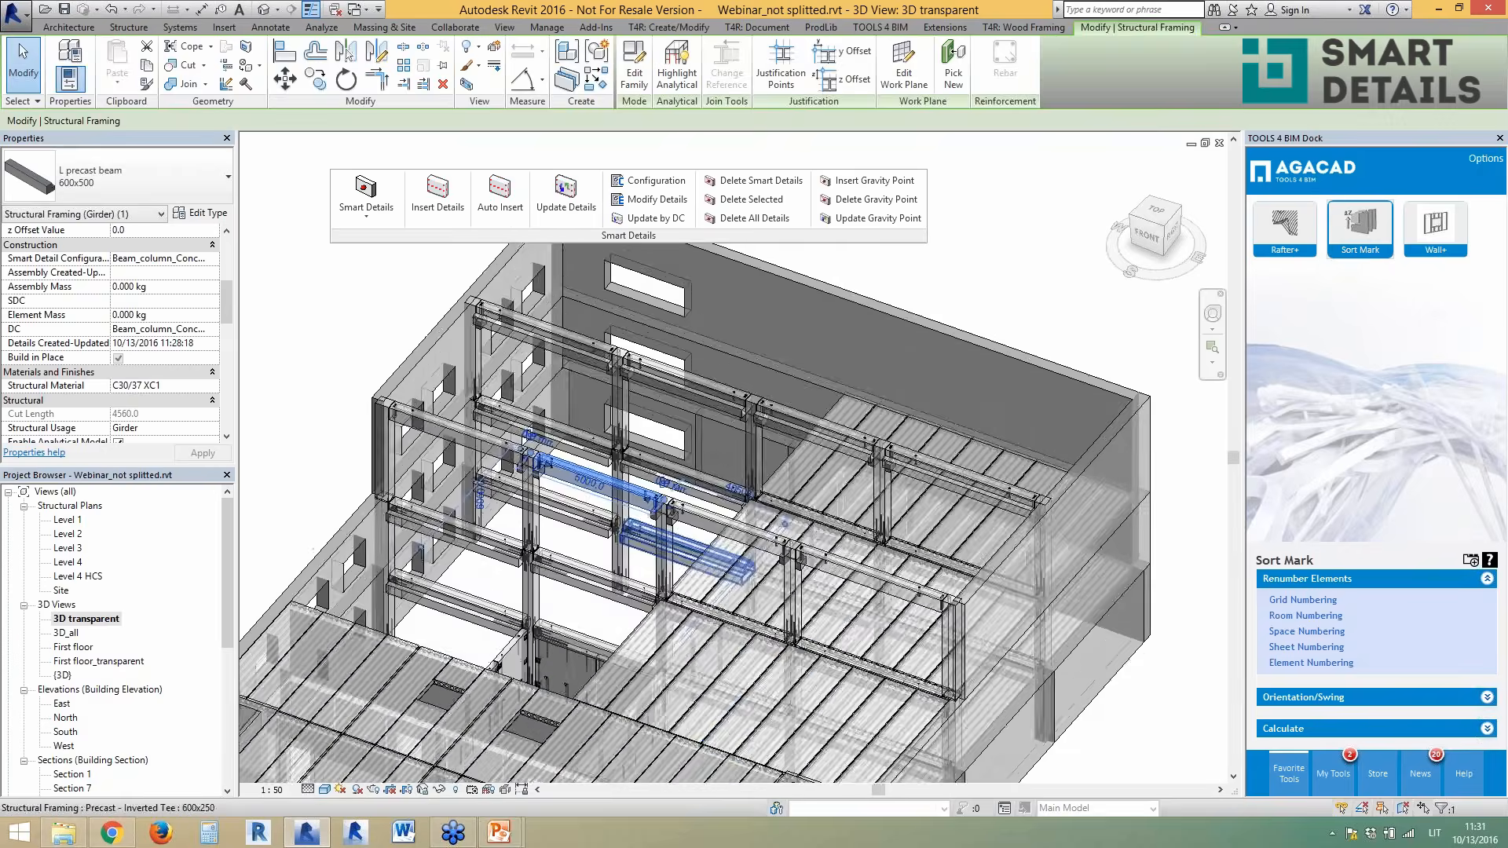
scroll(605, 406, "down", 2)
key("Escape")
scroll(604, 540, "up", 5)
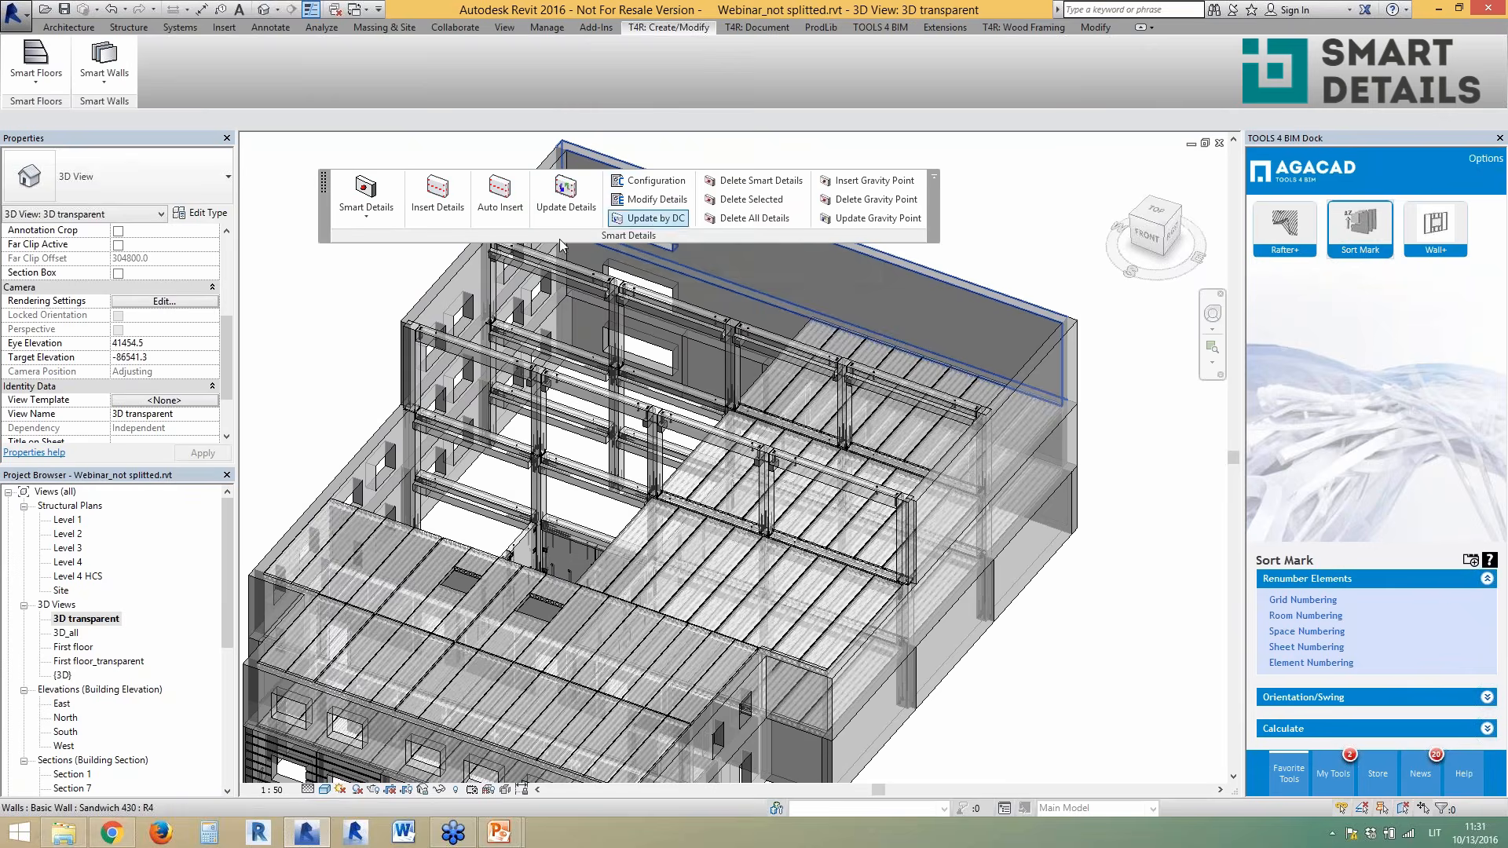
- Copy an embedded SBKL connector to a new position on the precast wall
middle_click_drag(510, 550, 533, 552, "shift")
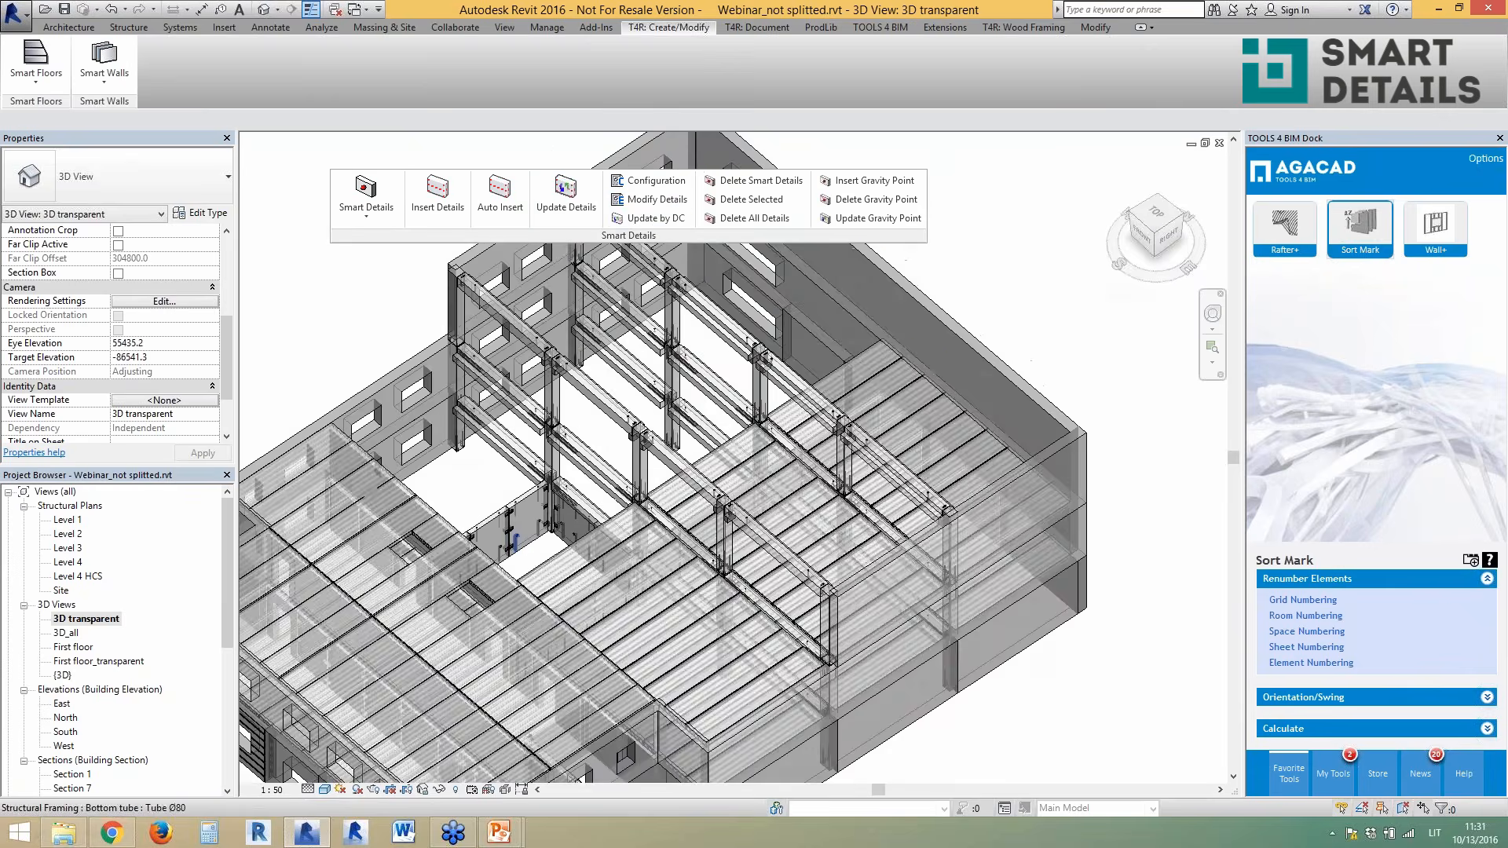
scroll(518, 542, "up", 6)
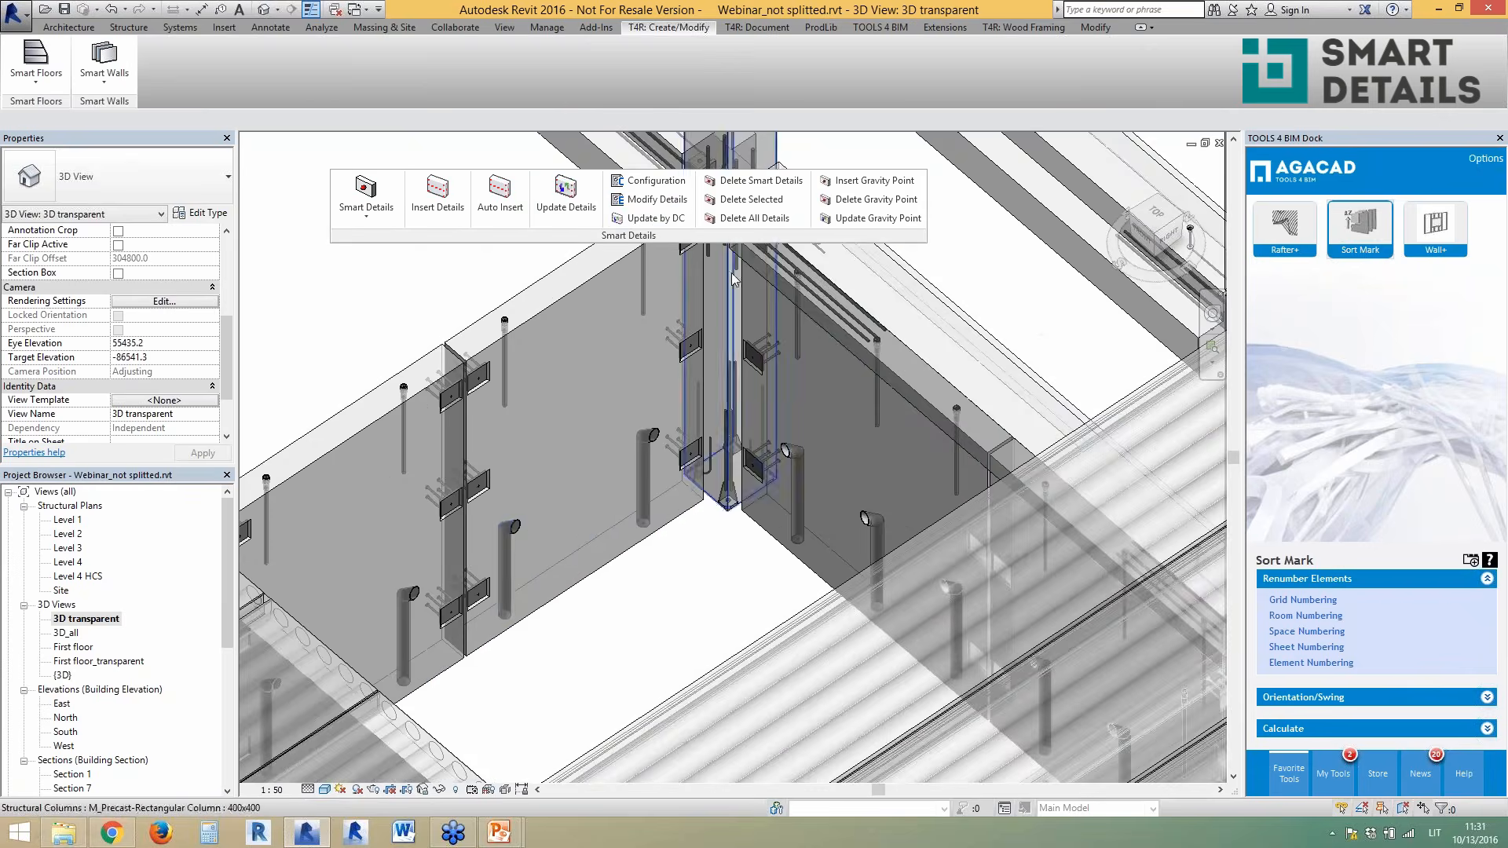
left_click(544, 406)
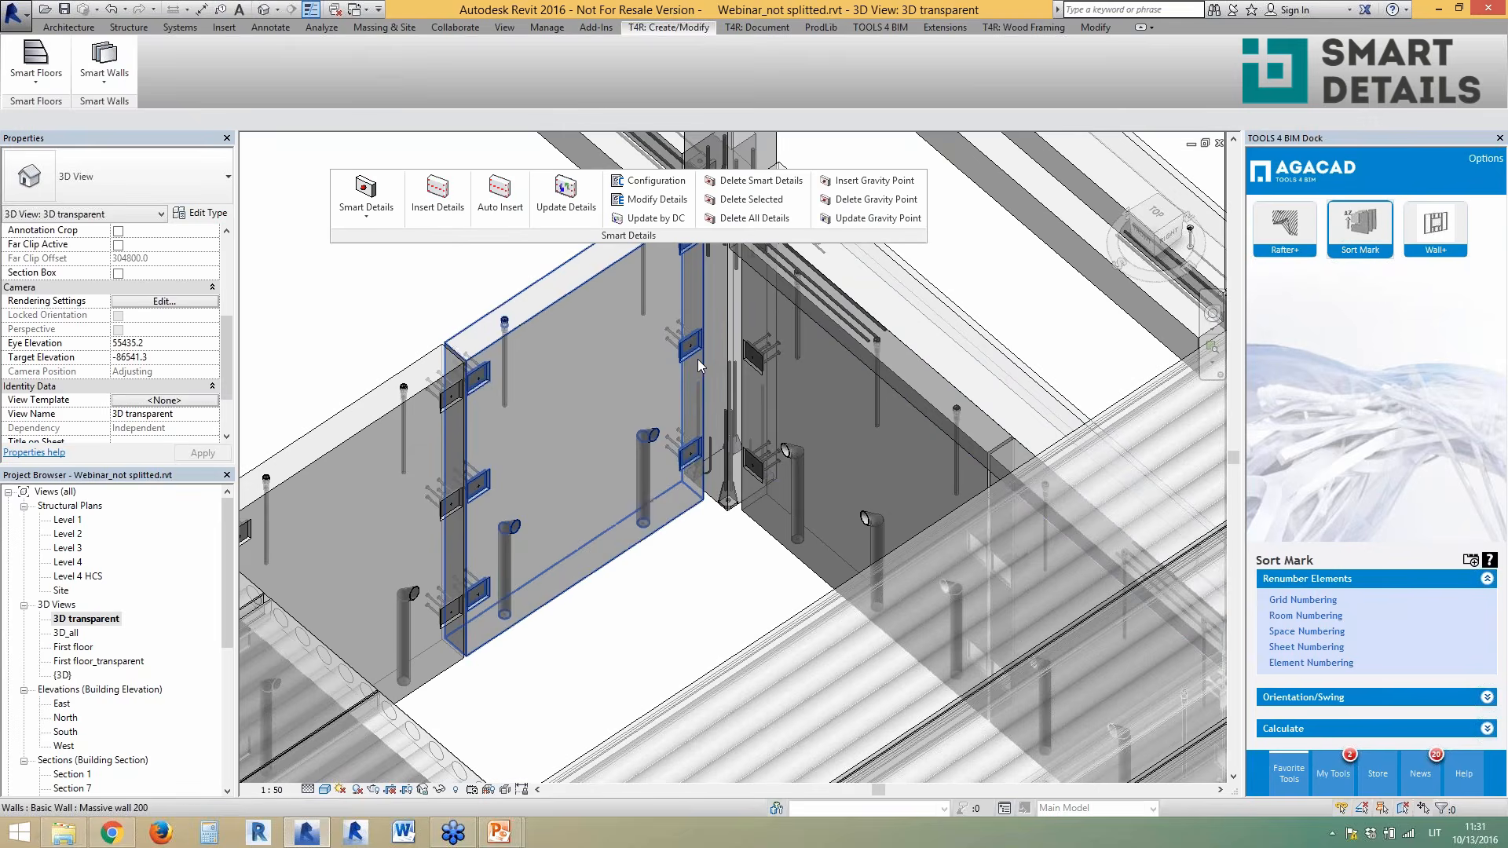
left_click(476, 483)
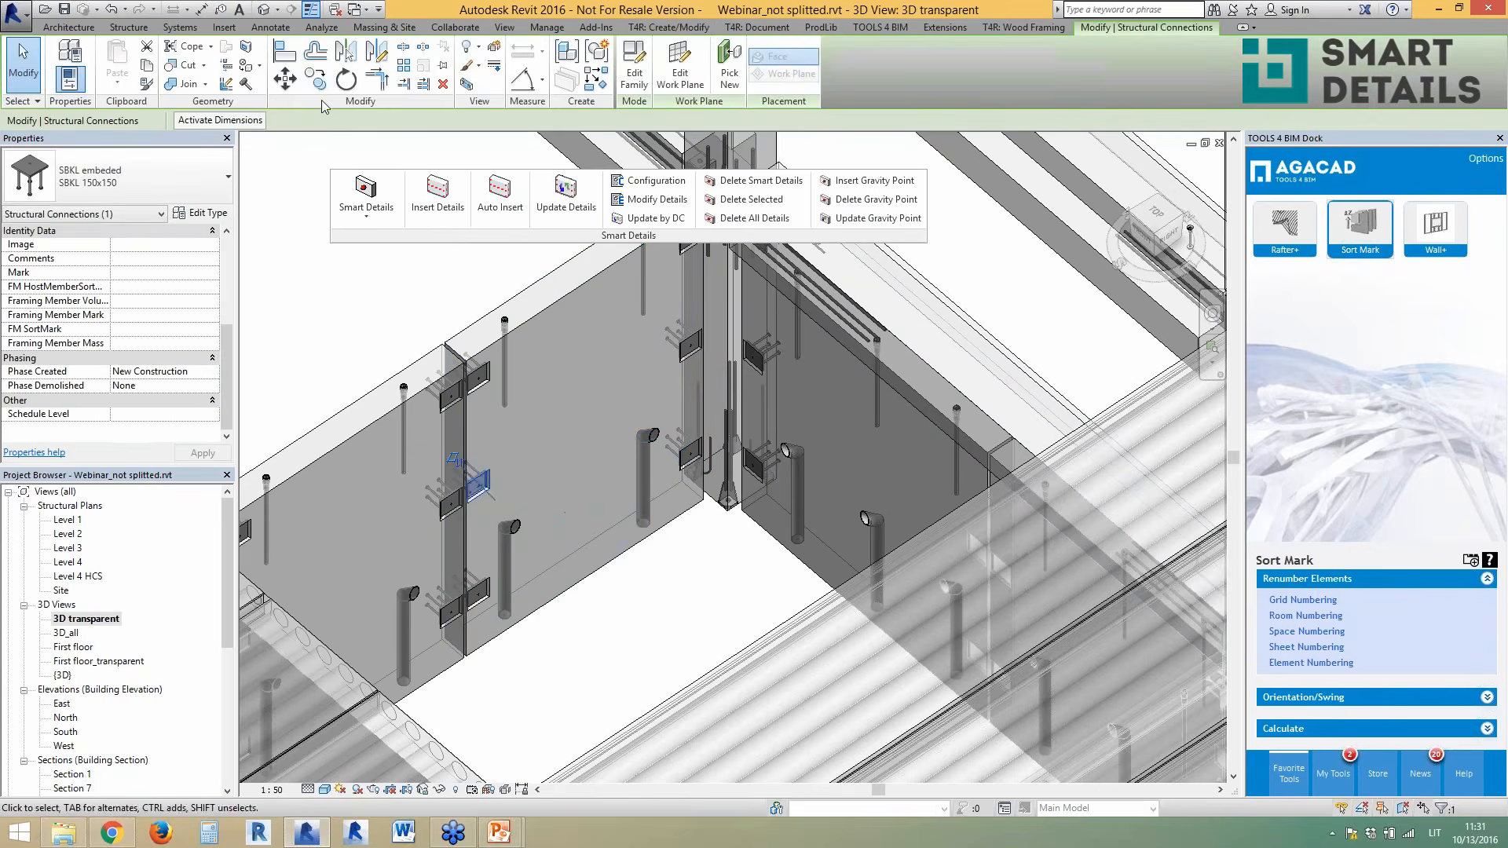
left_click(315, 80)
left_click(507, 463)
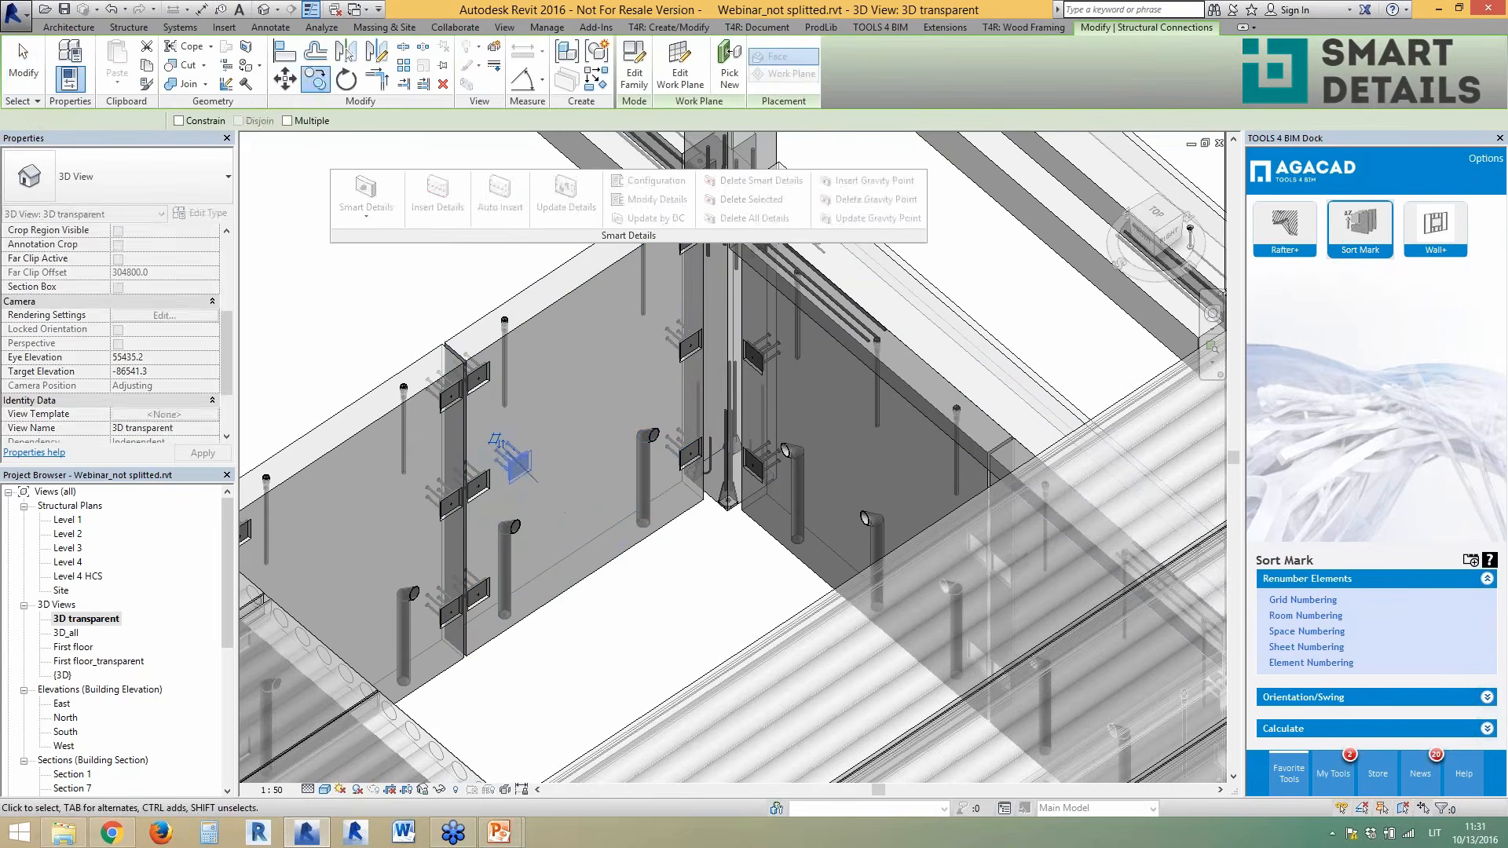
left_click(549, 447)
key("Escape")
- Delete the Massive wall 200's smart details, then delete all its remaining details
left_click(604, 571)
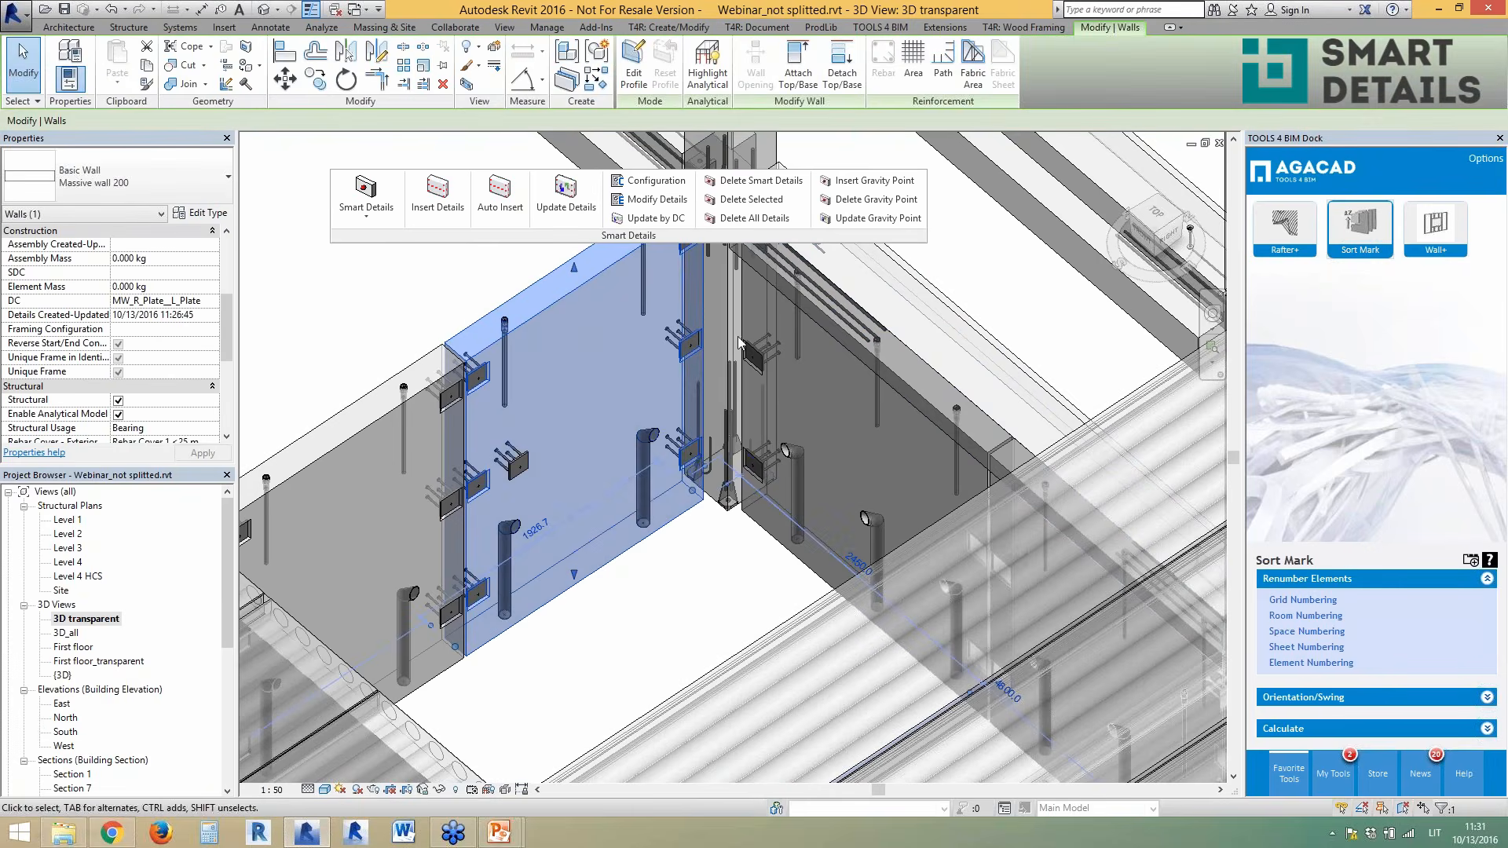
left_click(746, 182)
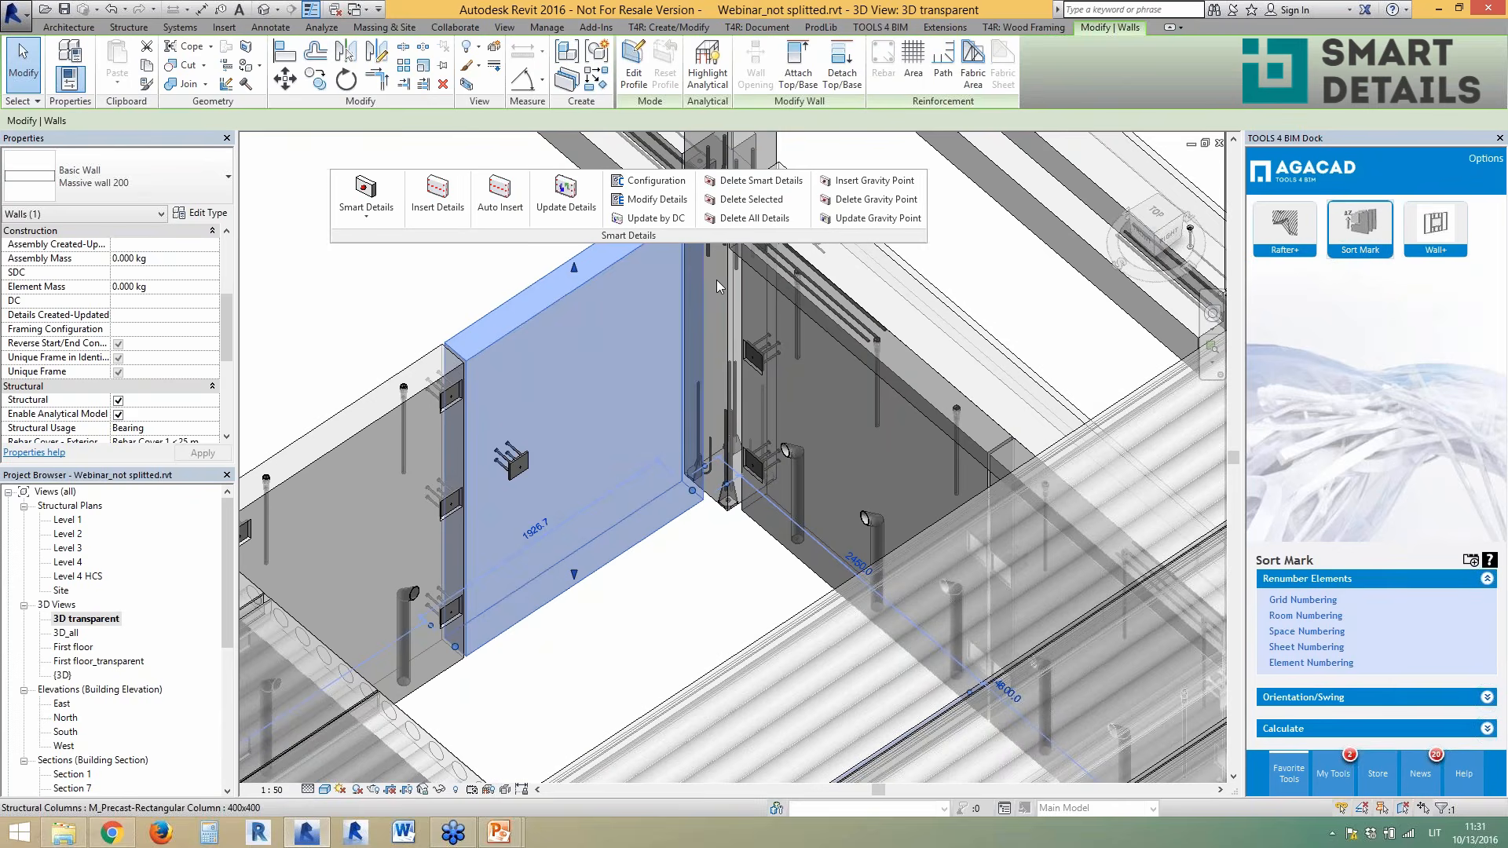
key("Escape")
left_click(686, 397)
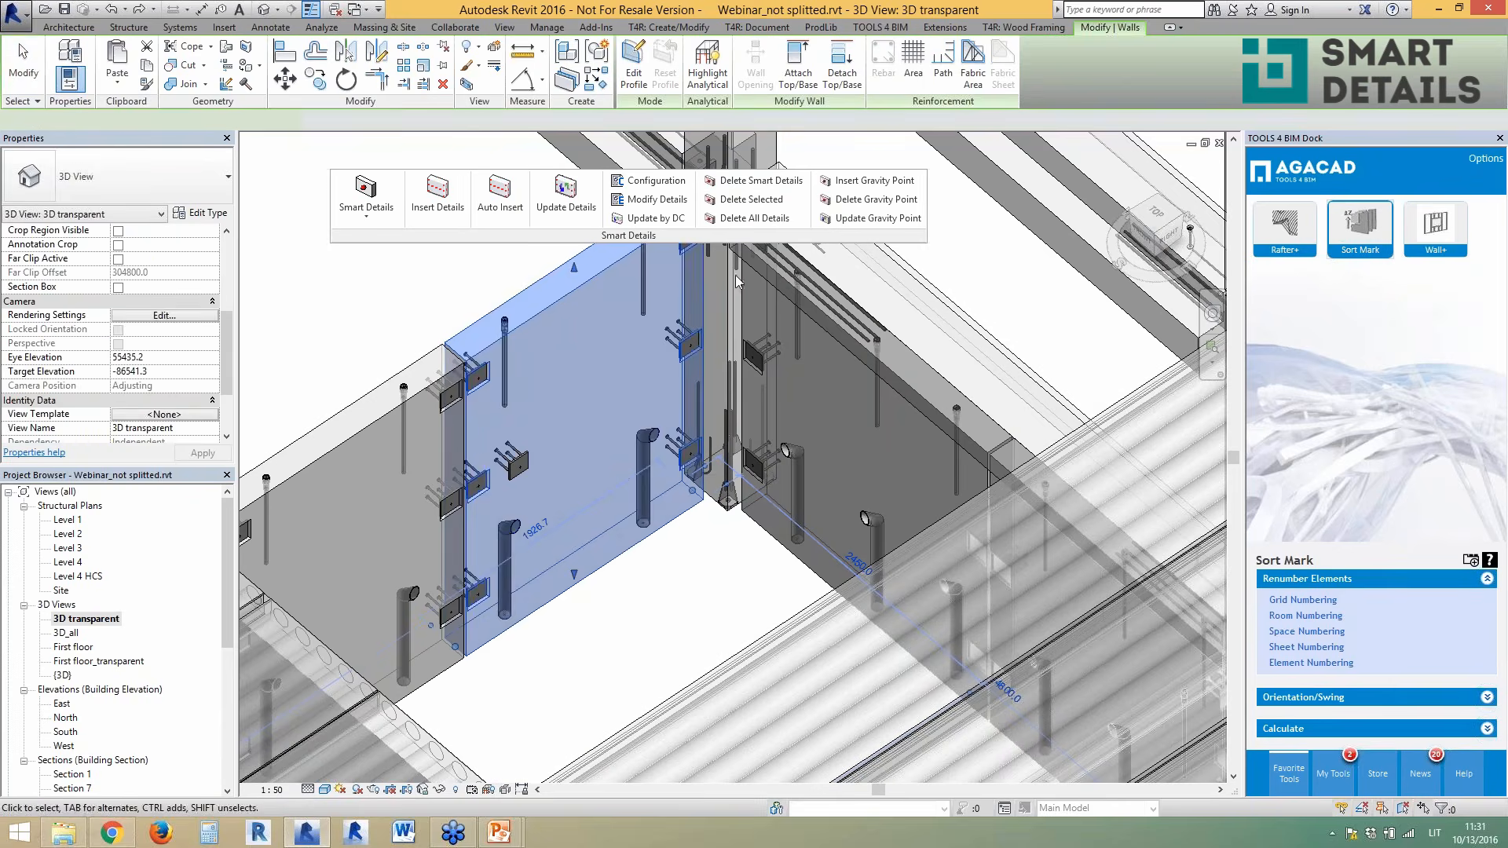
left_click(754, 217)
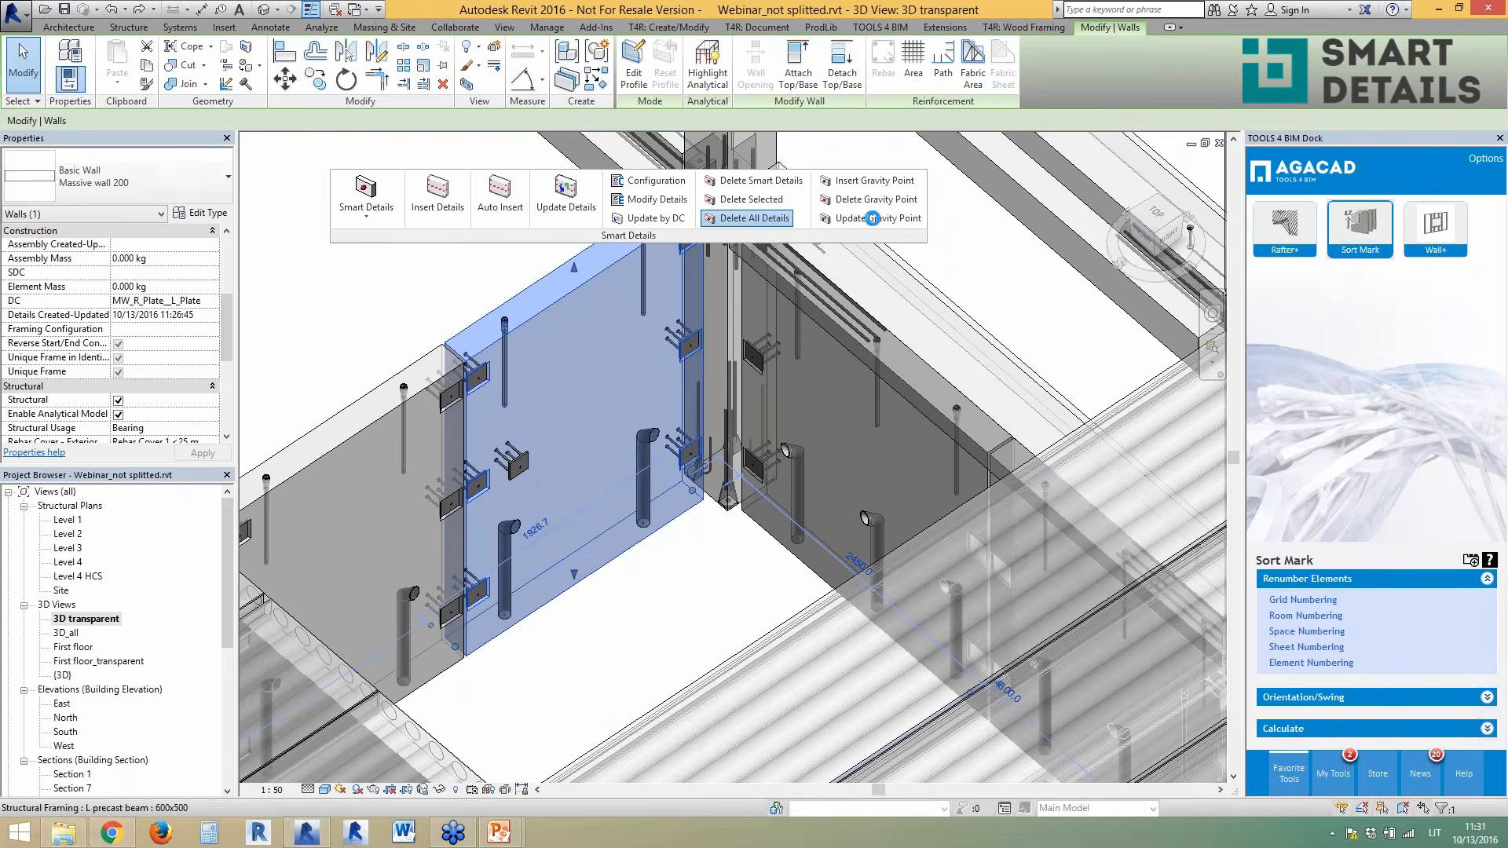
left_click(511, 280)
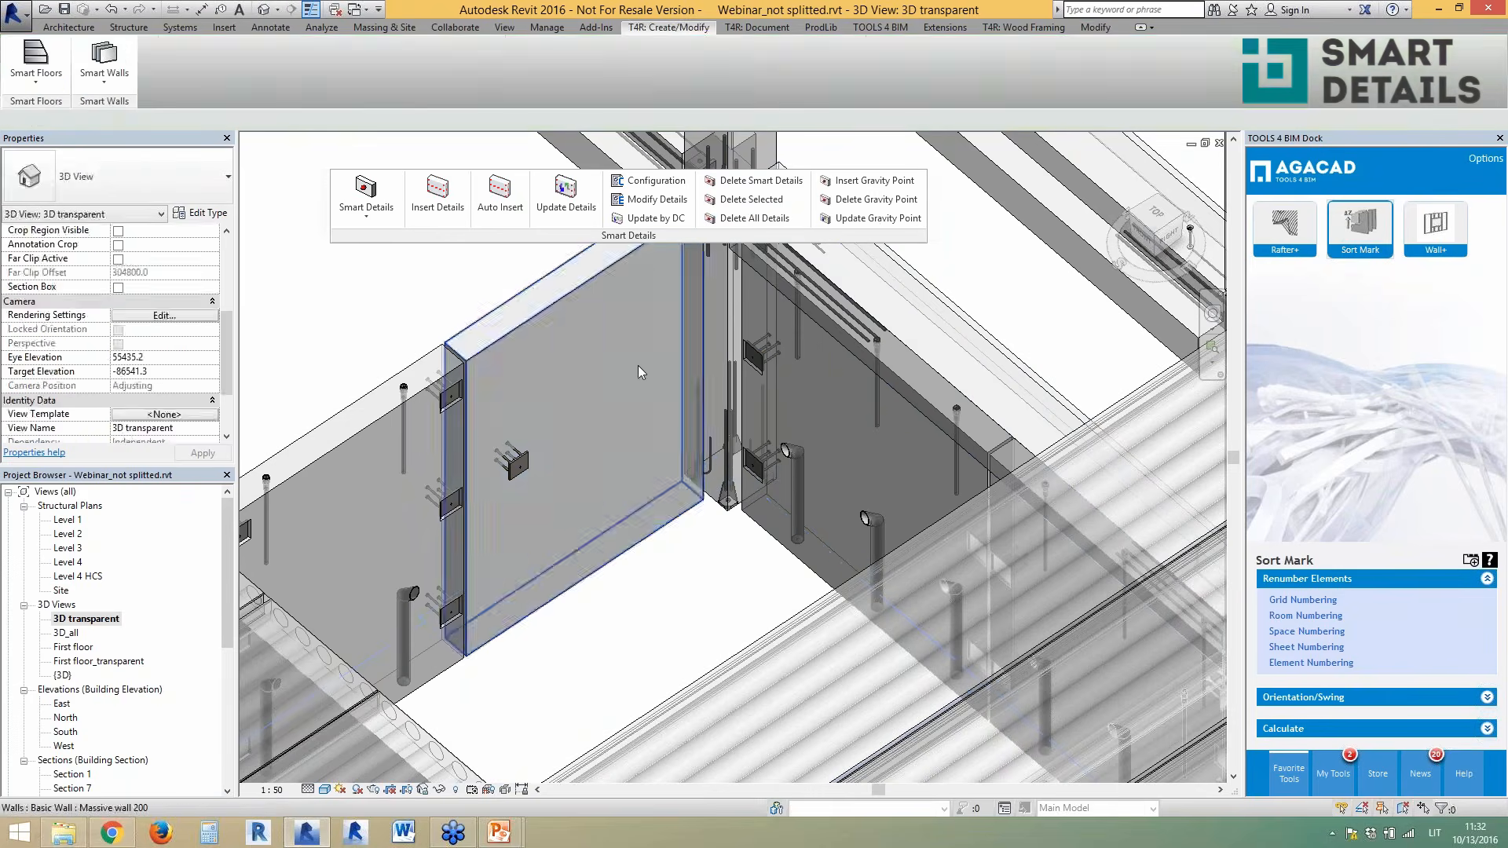
- View the building from the RIGHT side and crossing-select the lower wing's walls and hollow-core slabs
scroll(637, 372, "down", 4)
middle_click_drag(720, 299, 729, 423, "shift")
scroll(727, 417, "down", 5)
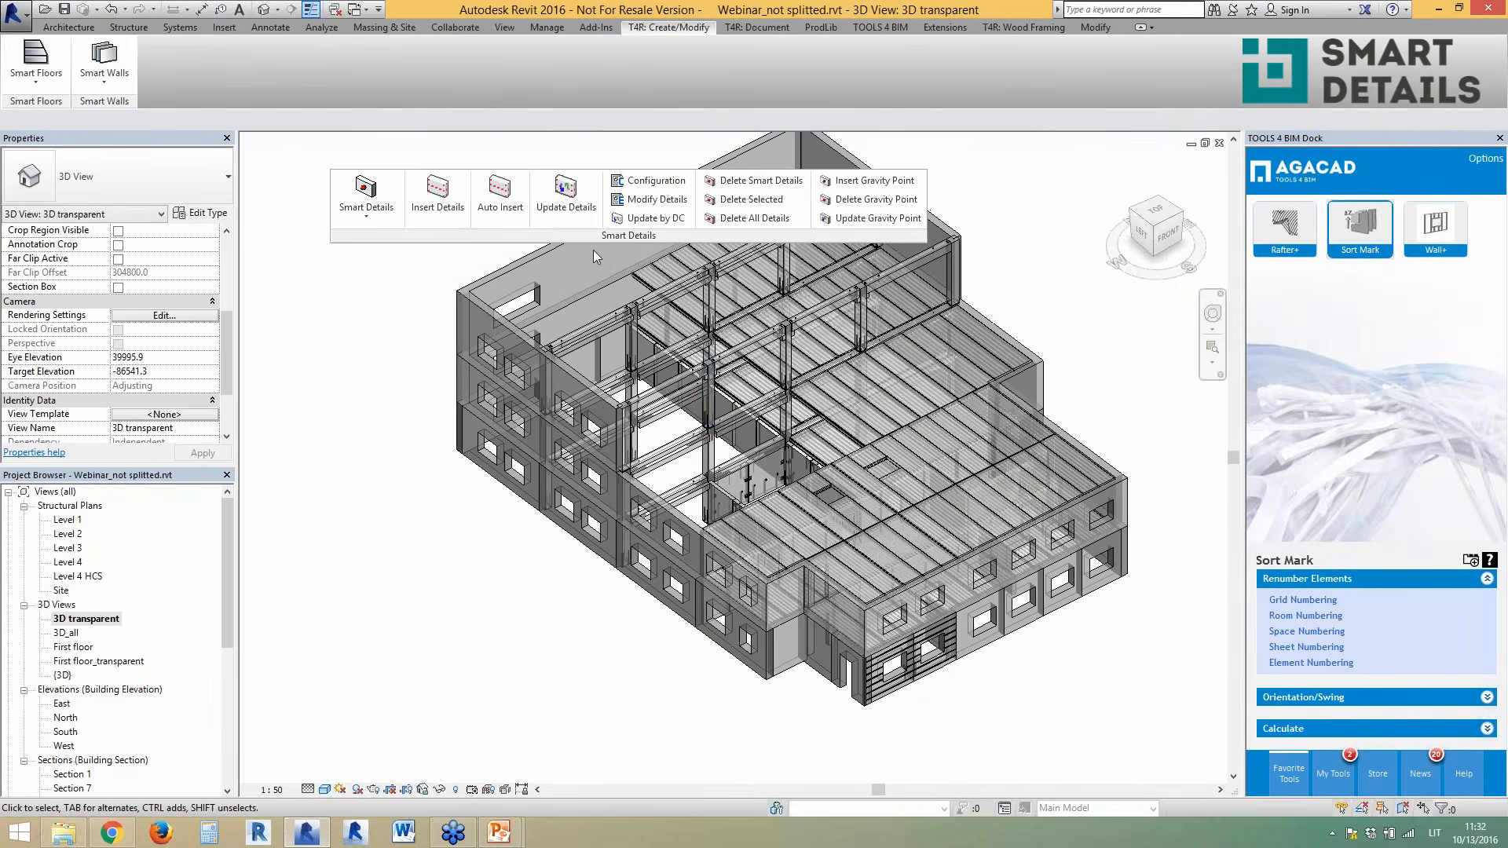
middle_click_drag(874, 431, 663, 429, "shift")
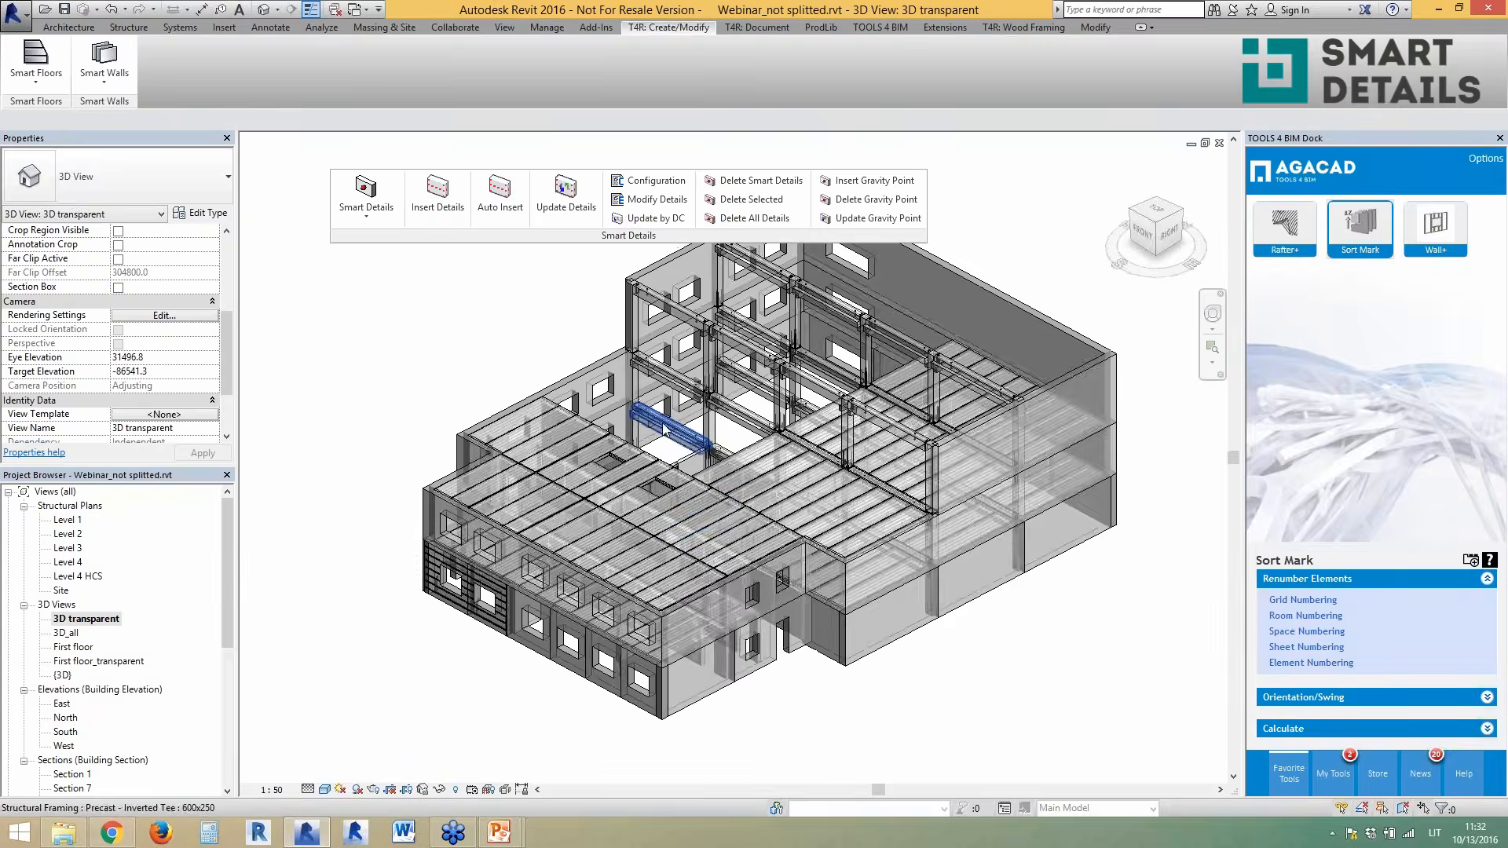
left_click(1169, 236)
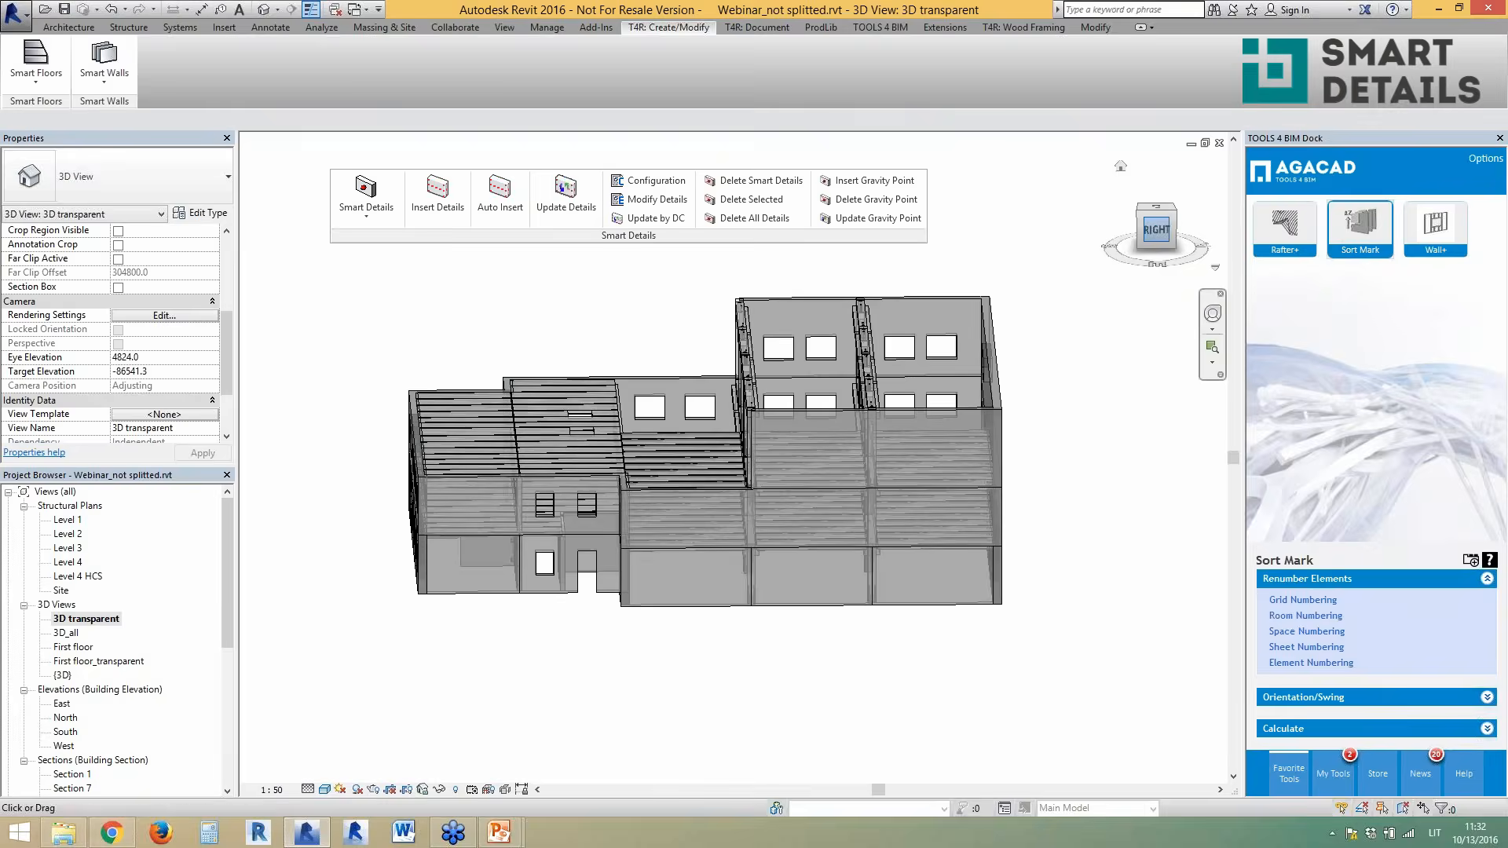
scroll(628, 436, "up", 3)
left_click_drag(711, 416, 446, 476)
middle_click_drag(463, 480, 562, 589, "shift")
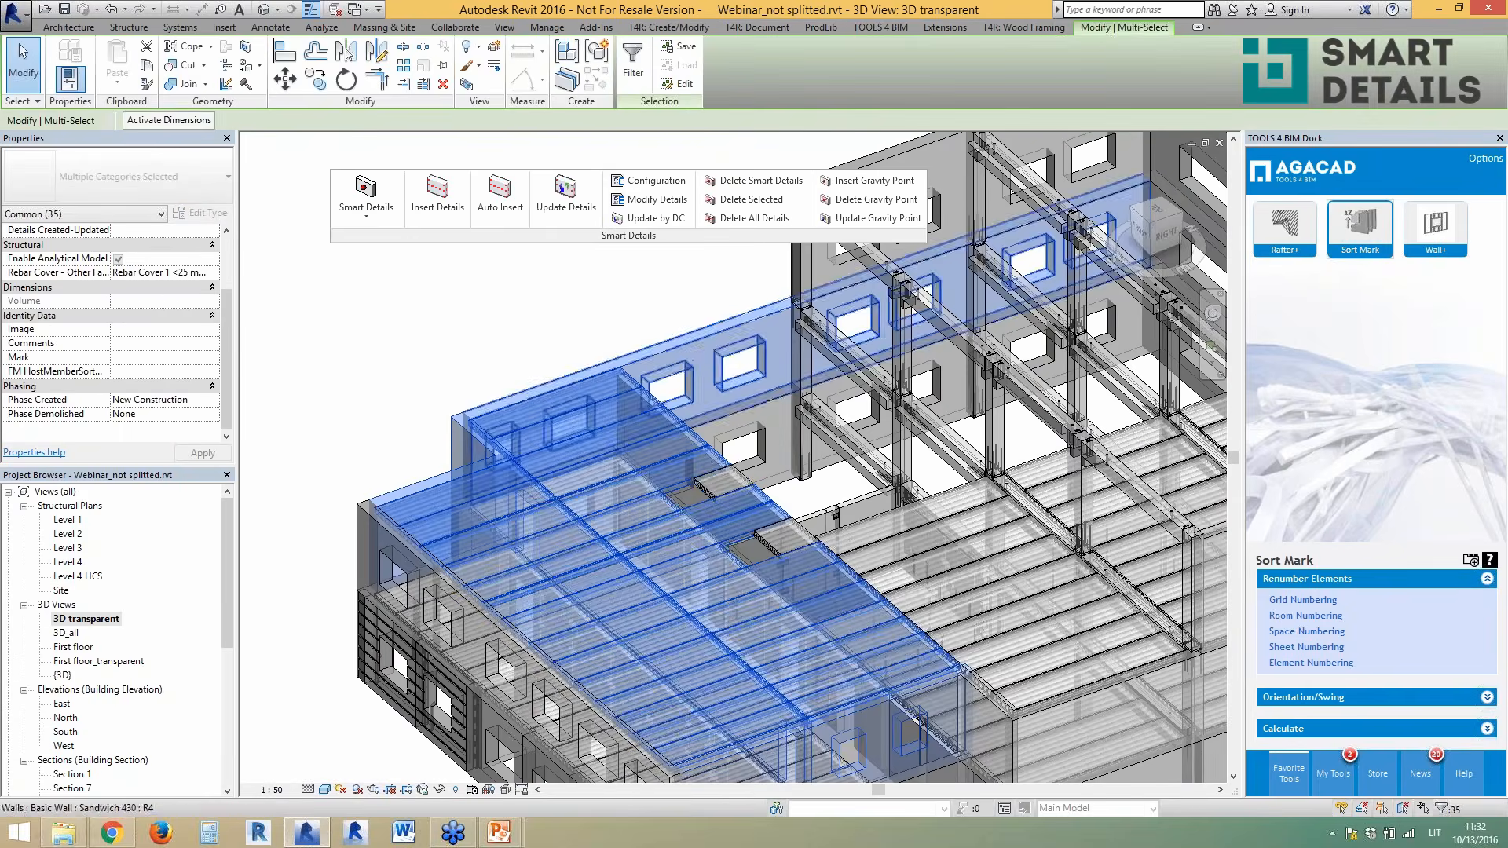
- Add two more slabs, then filter the selection to the 32 Structural Framing (Girder) slabs
left_click(716, 491, "ctrl")
left_click(766, 545, "ctrl")
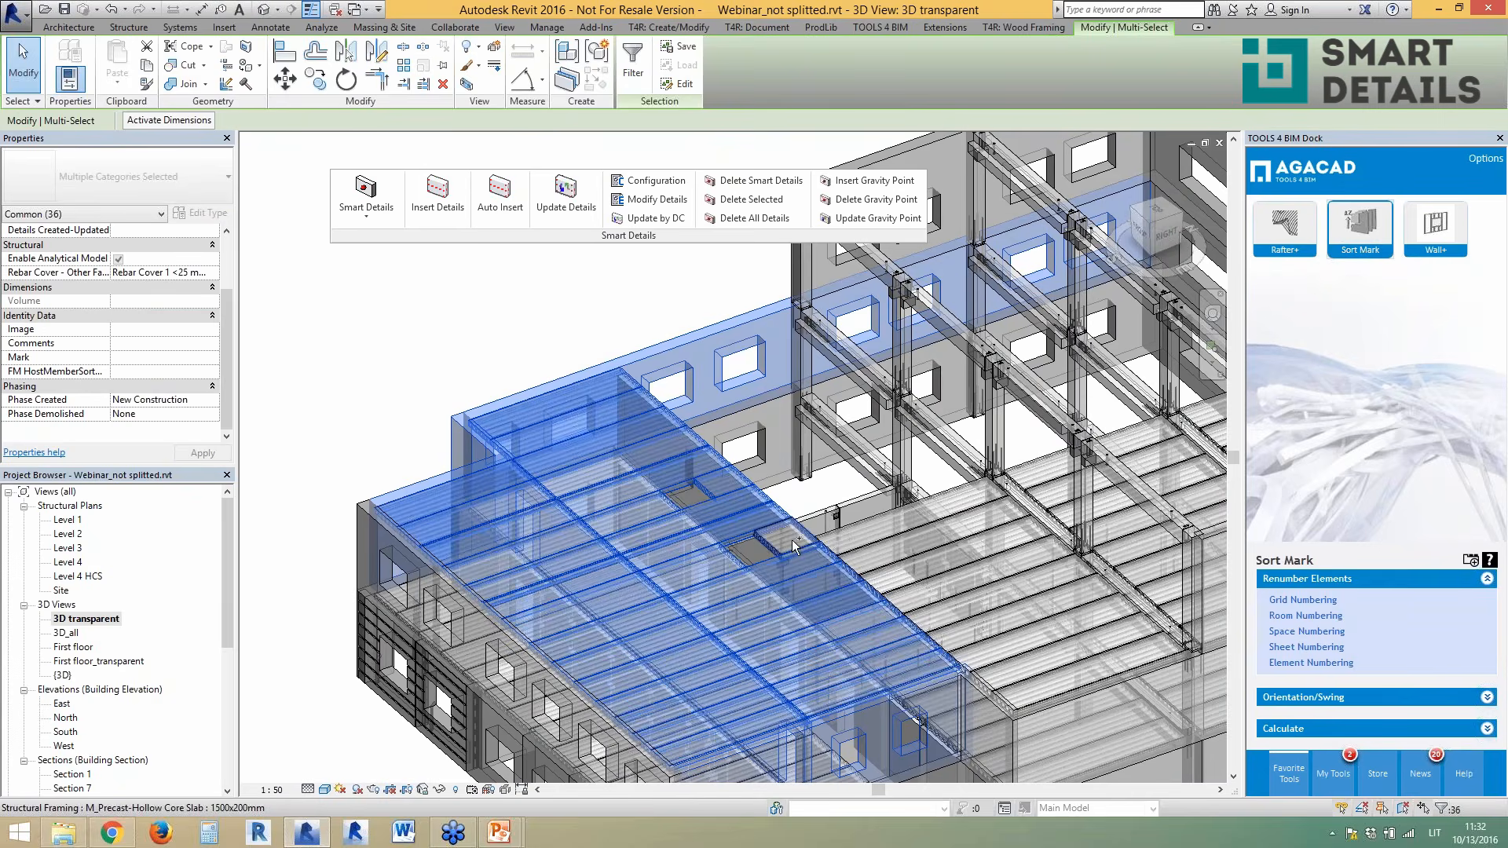
left_click(633, 62)
left_click(841, 206)
left_click(600, 181)
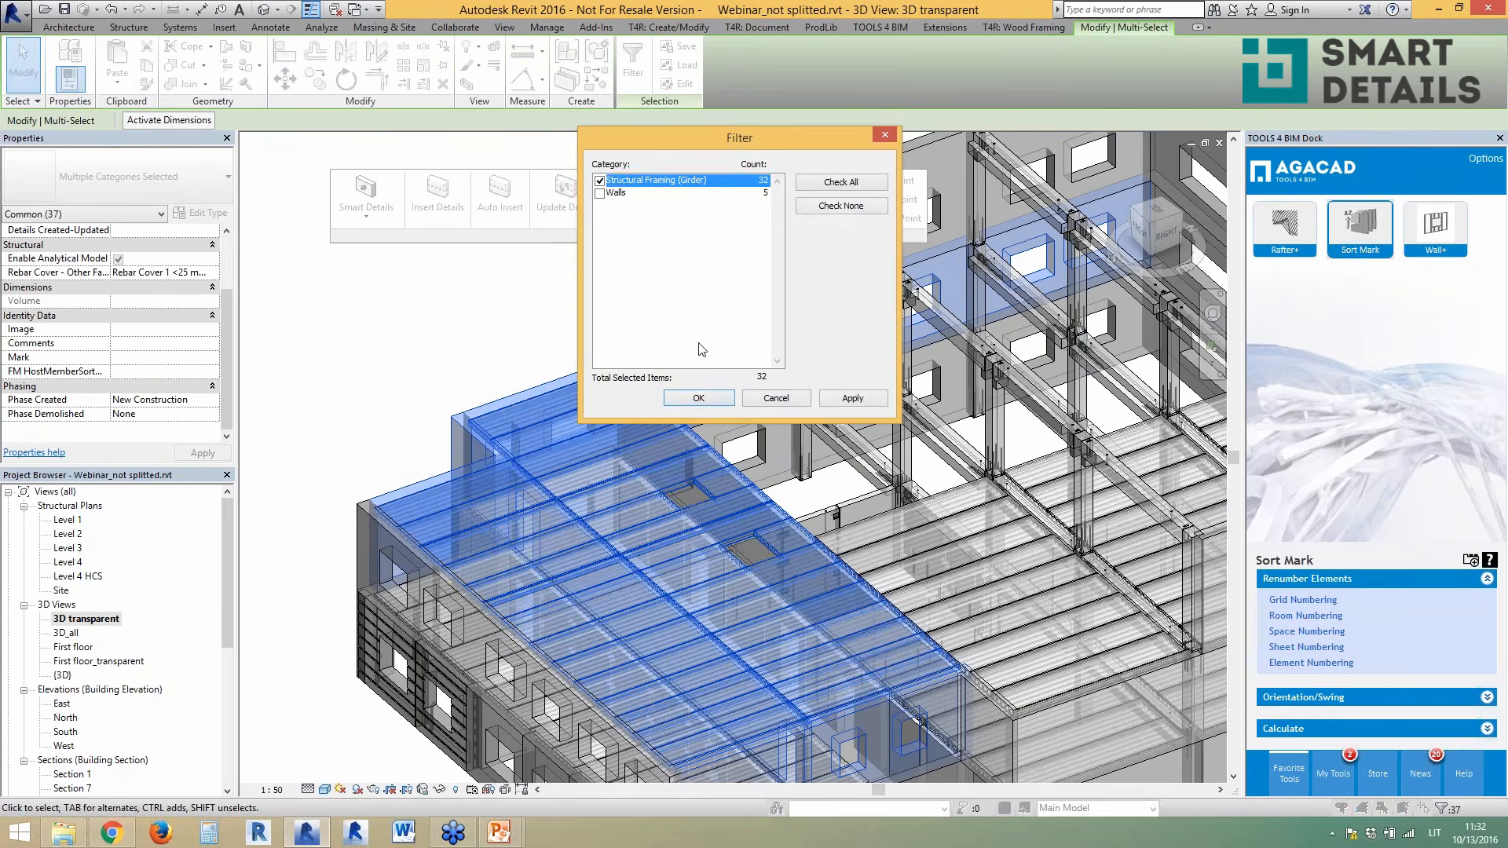
left_click(698, 399)
- Auto-insert smart details on the selected slabs, then open the default {3D} view
middle_click_drag(576, 695, 535, 568)
left_click(500, 196)
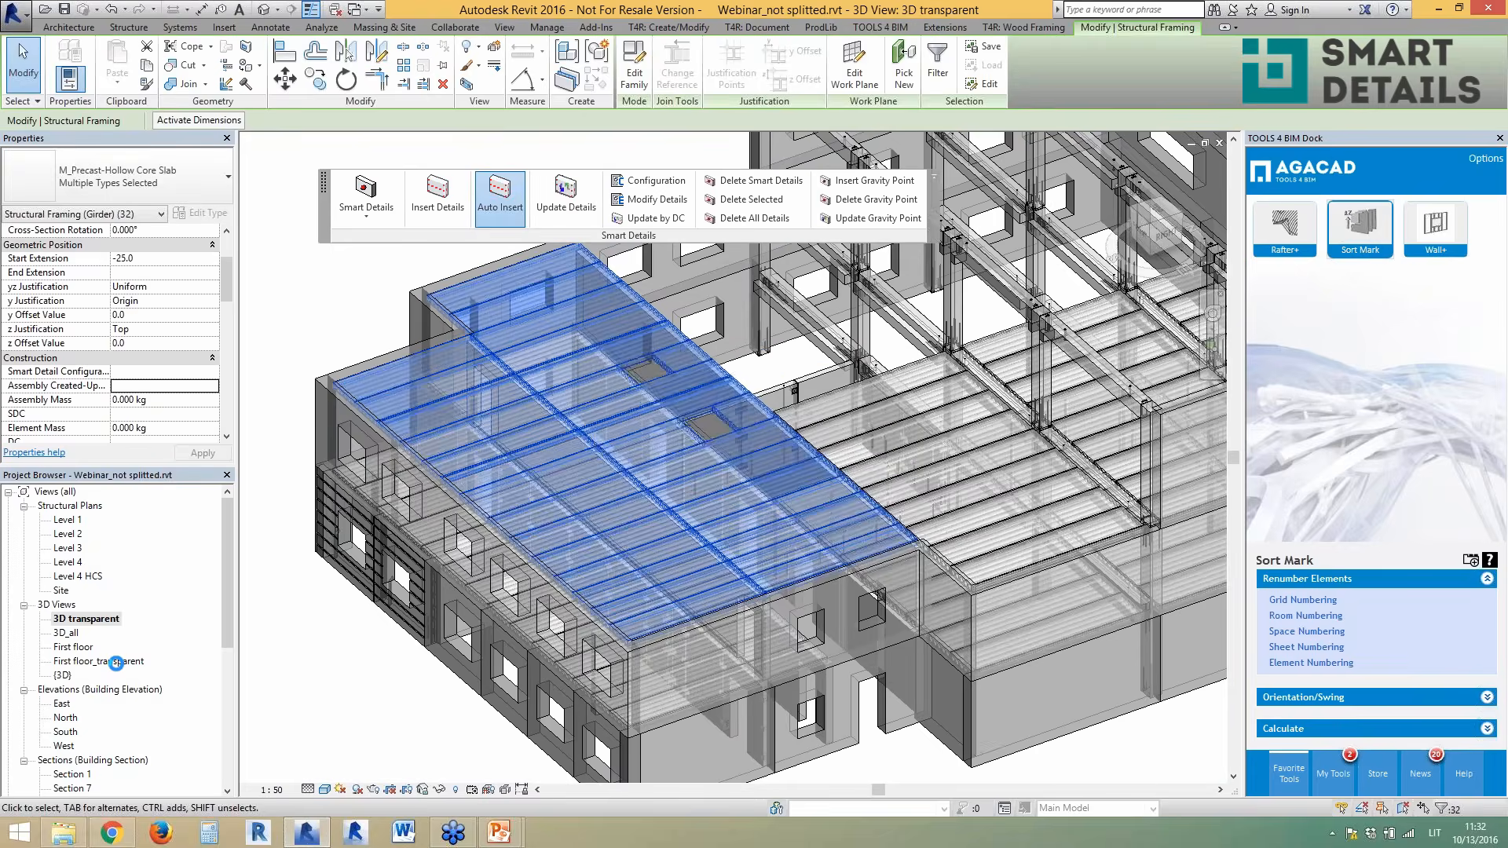
double_click(64, 677)
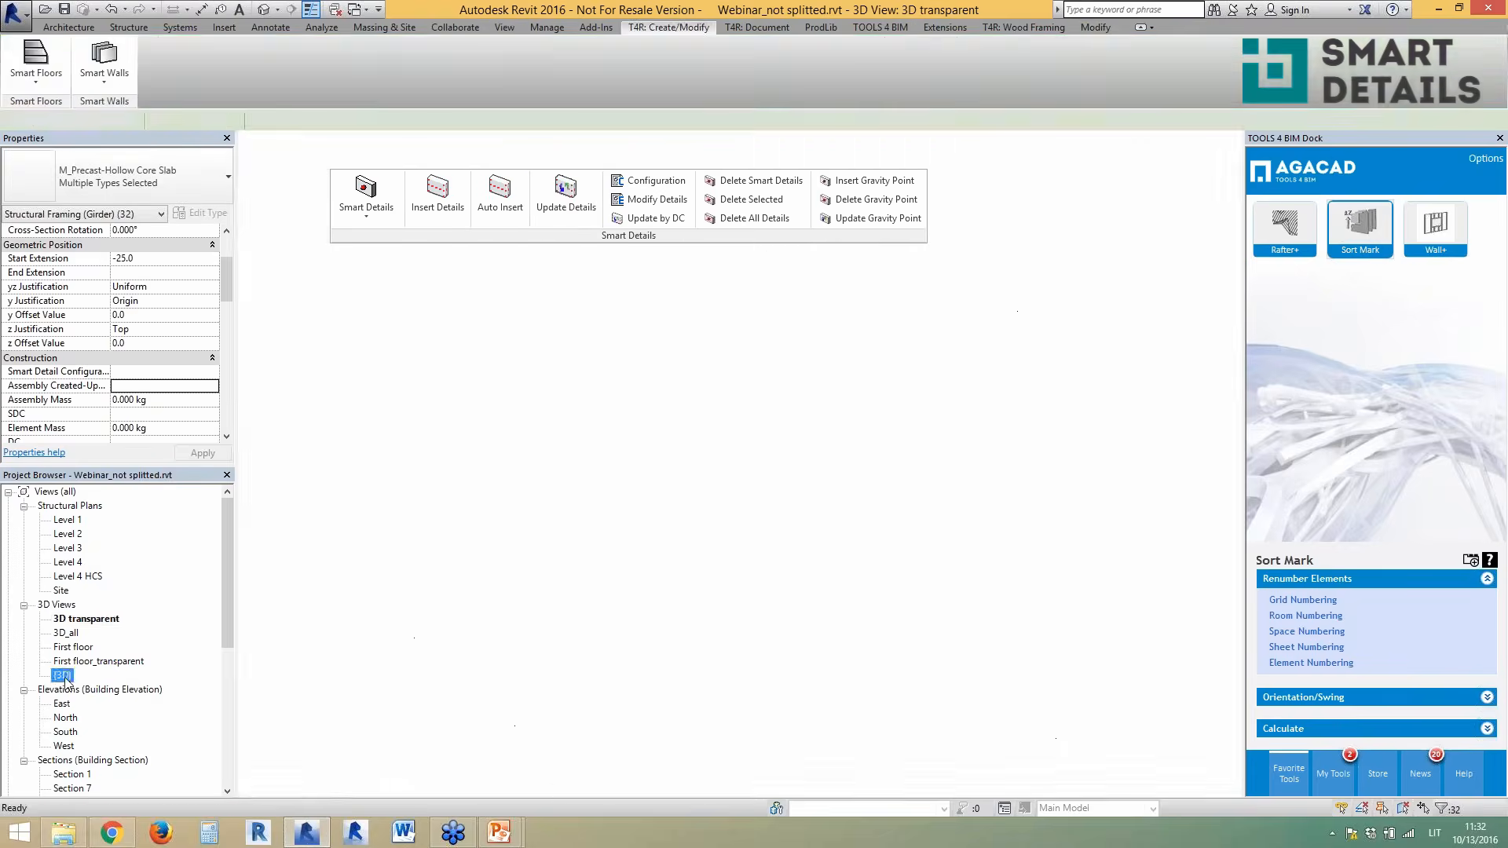
middle_click_drag(887, 577, 771, 642, "shift")
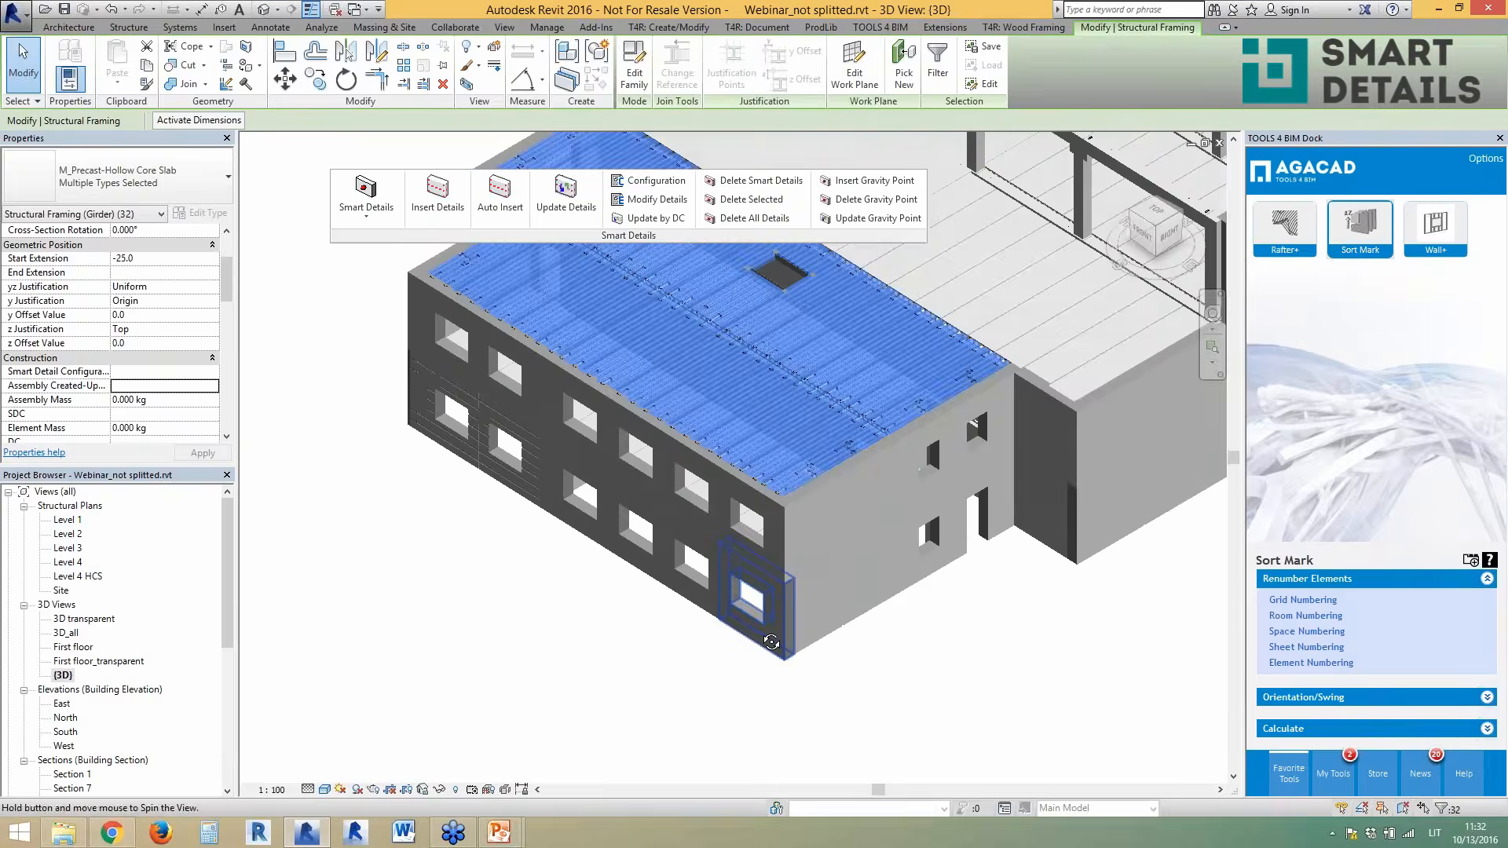
key("Escape")
scroll(1040, 491, "up", 6)
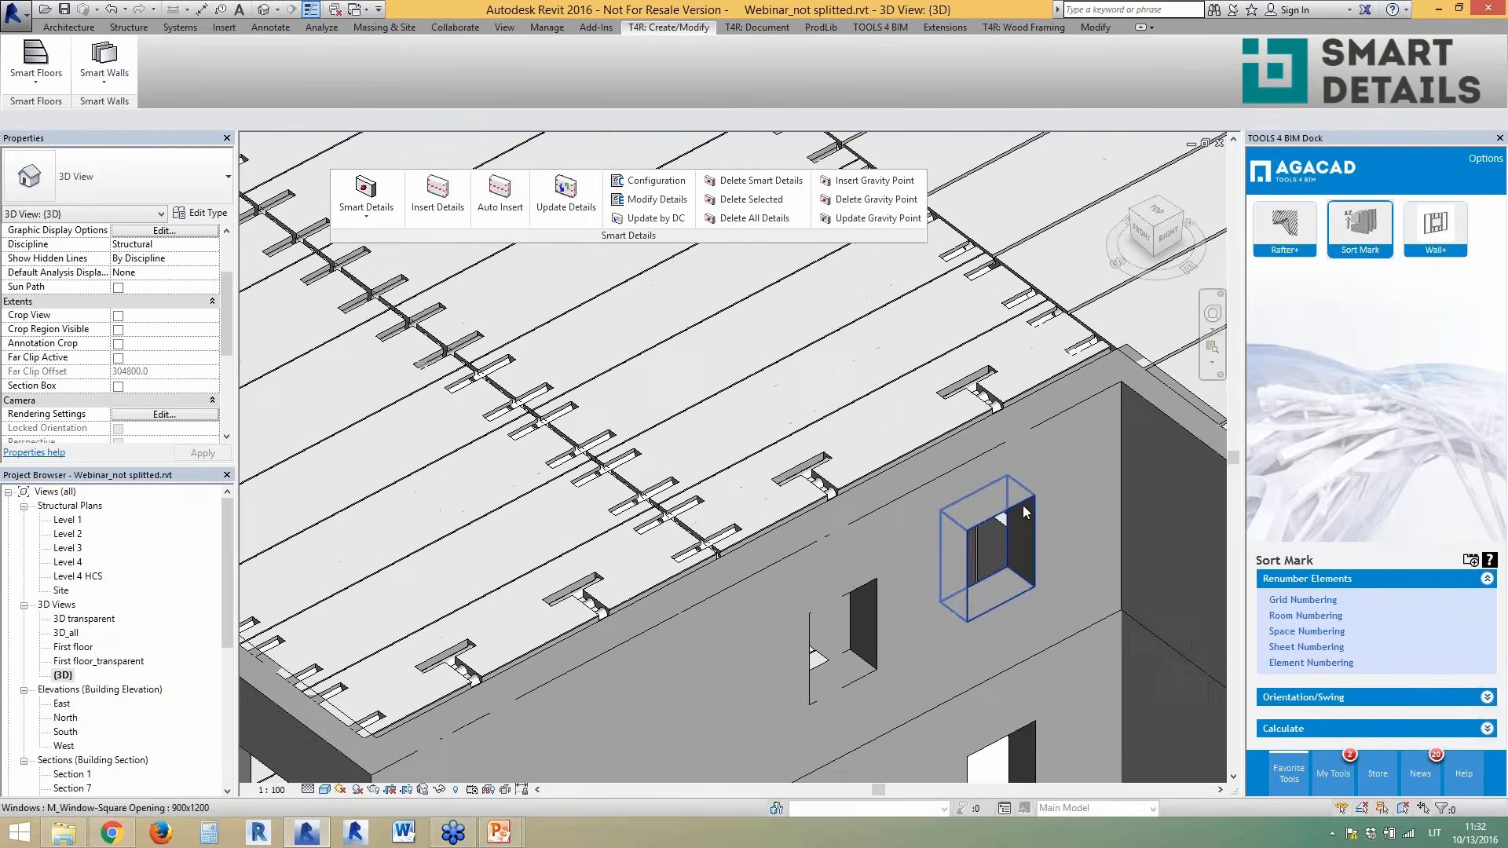
scroll(1018, 382, "up", 3)
left_click(968, 399)
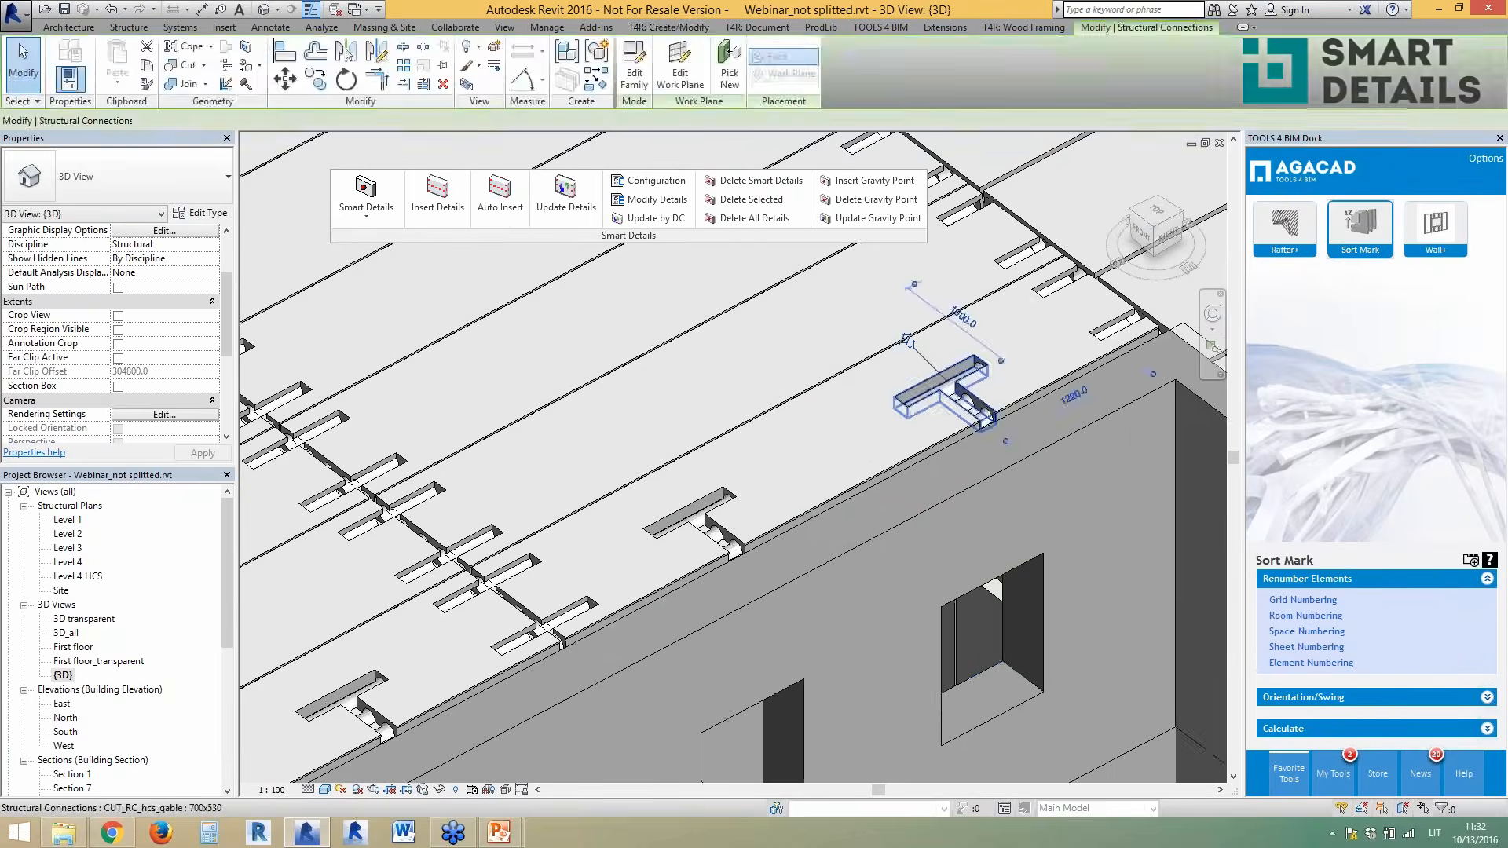
scroll(970, 586, "down", 8)
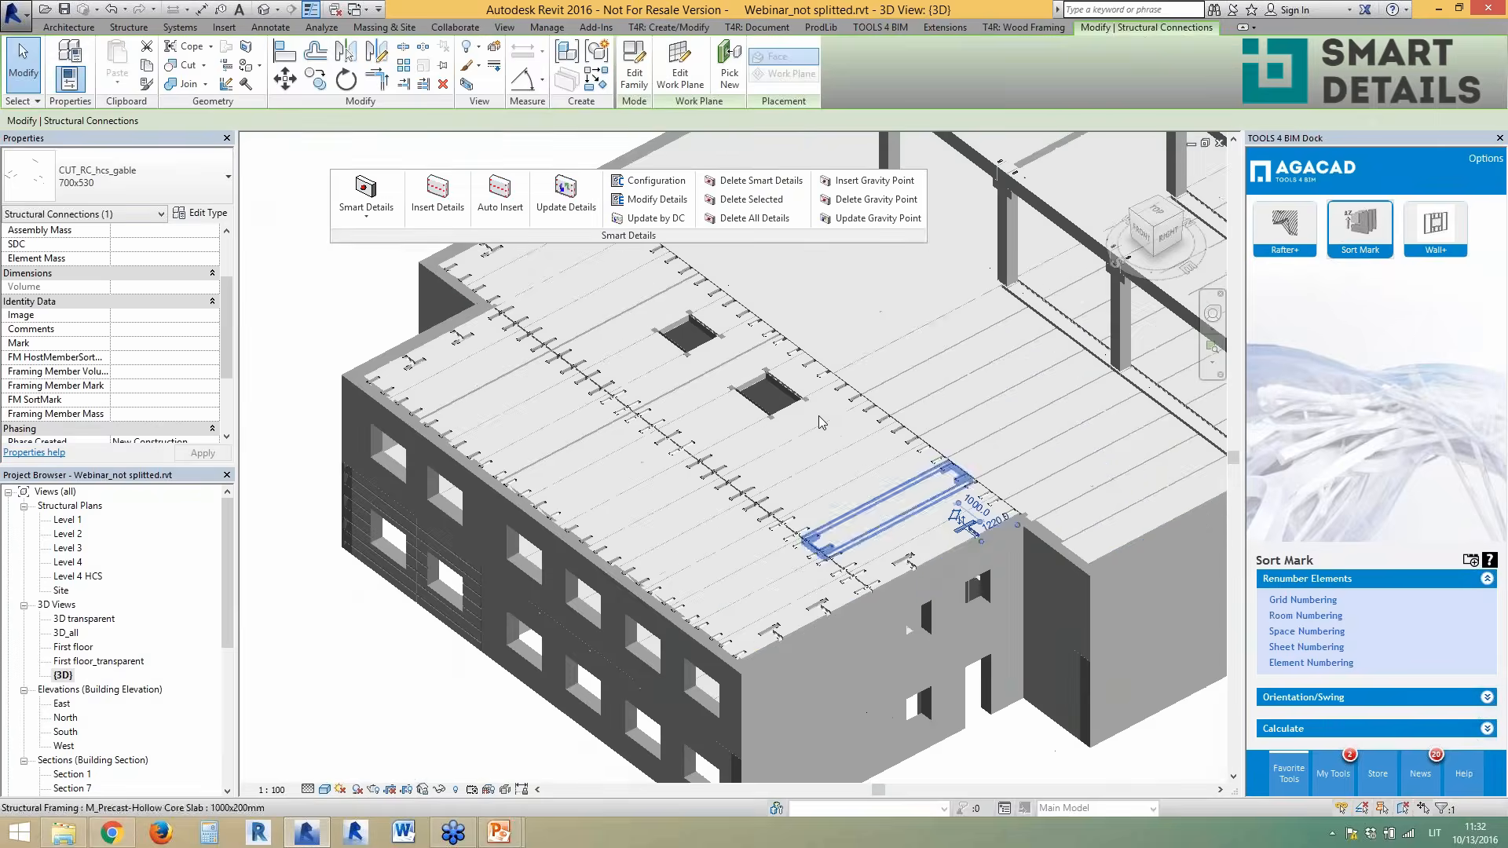
scroll(821, 424, "up", 1)
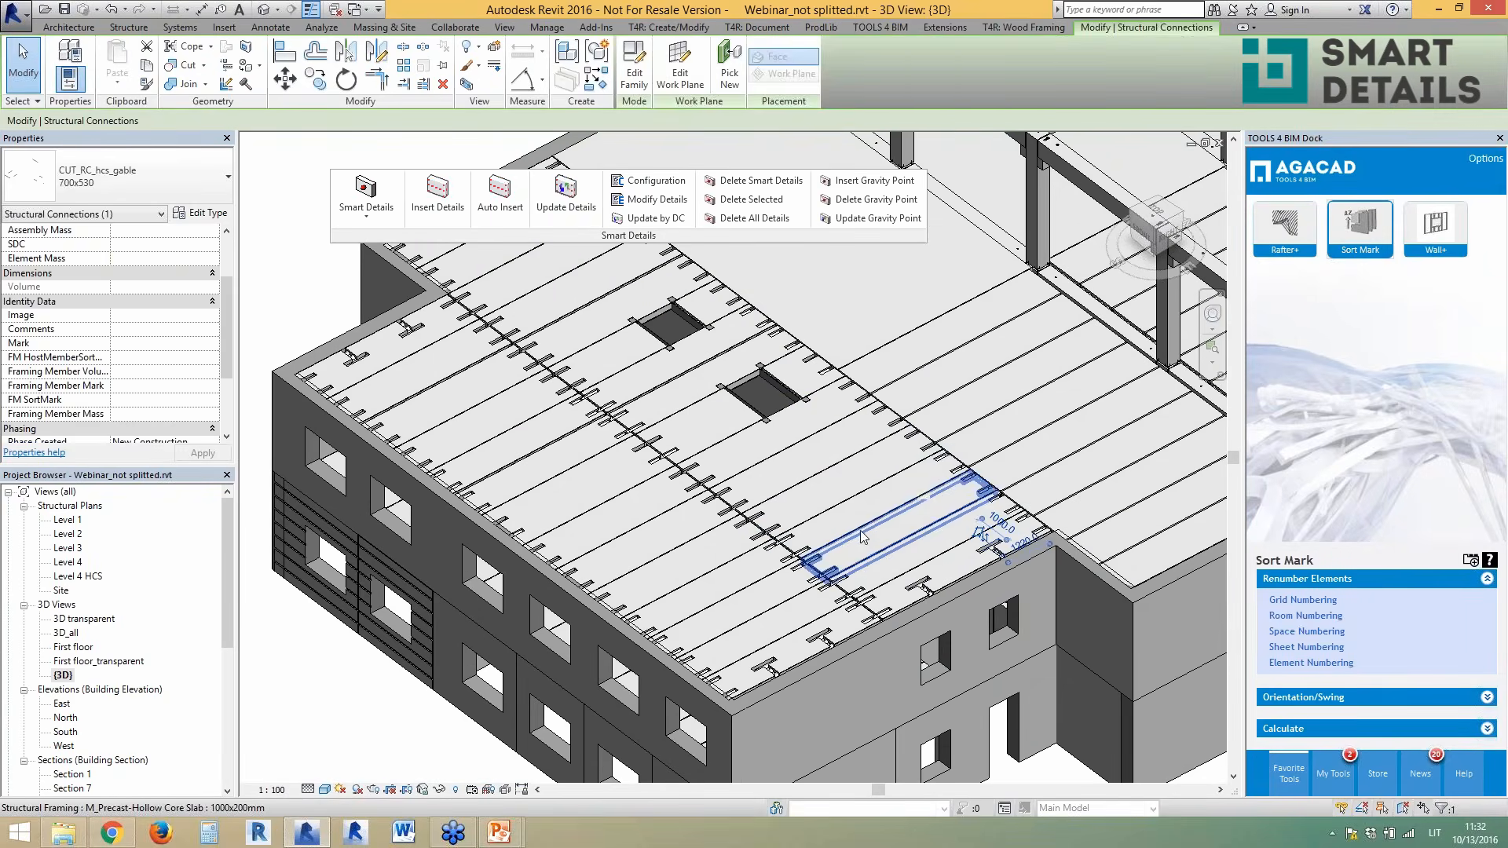
left_click(859, 537)
scroll(904, 585, "up", 1)
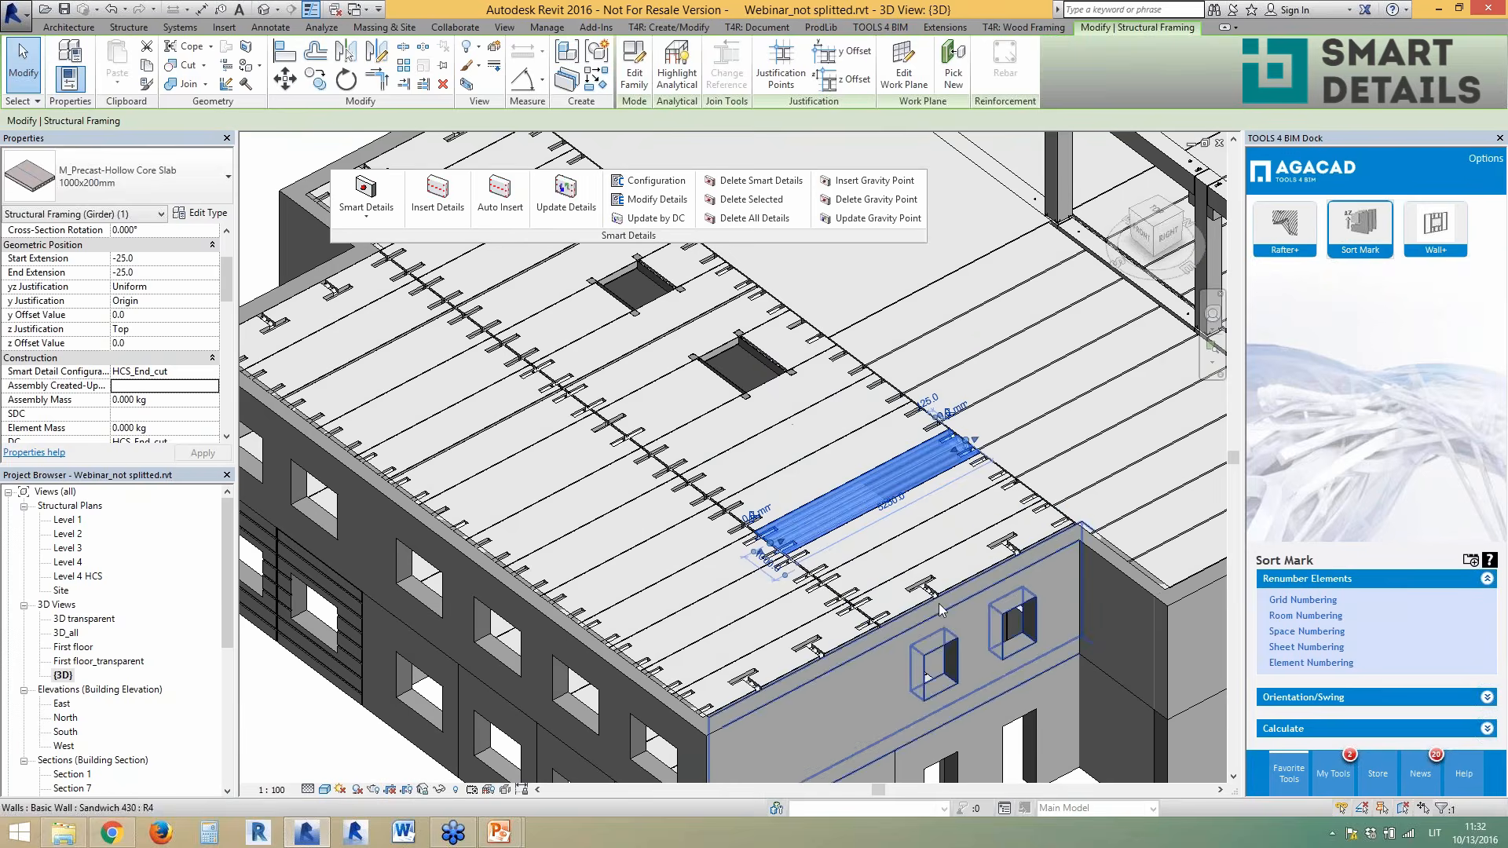
scroll(939, 604, "up", 3)
left_click(915, 580)
scroll(950, 681, "down", 3)
key("Escape")
scroll(581, 365, "up", 5)
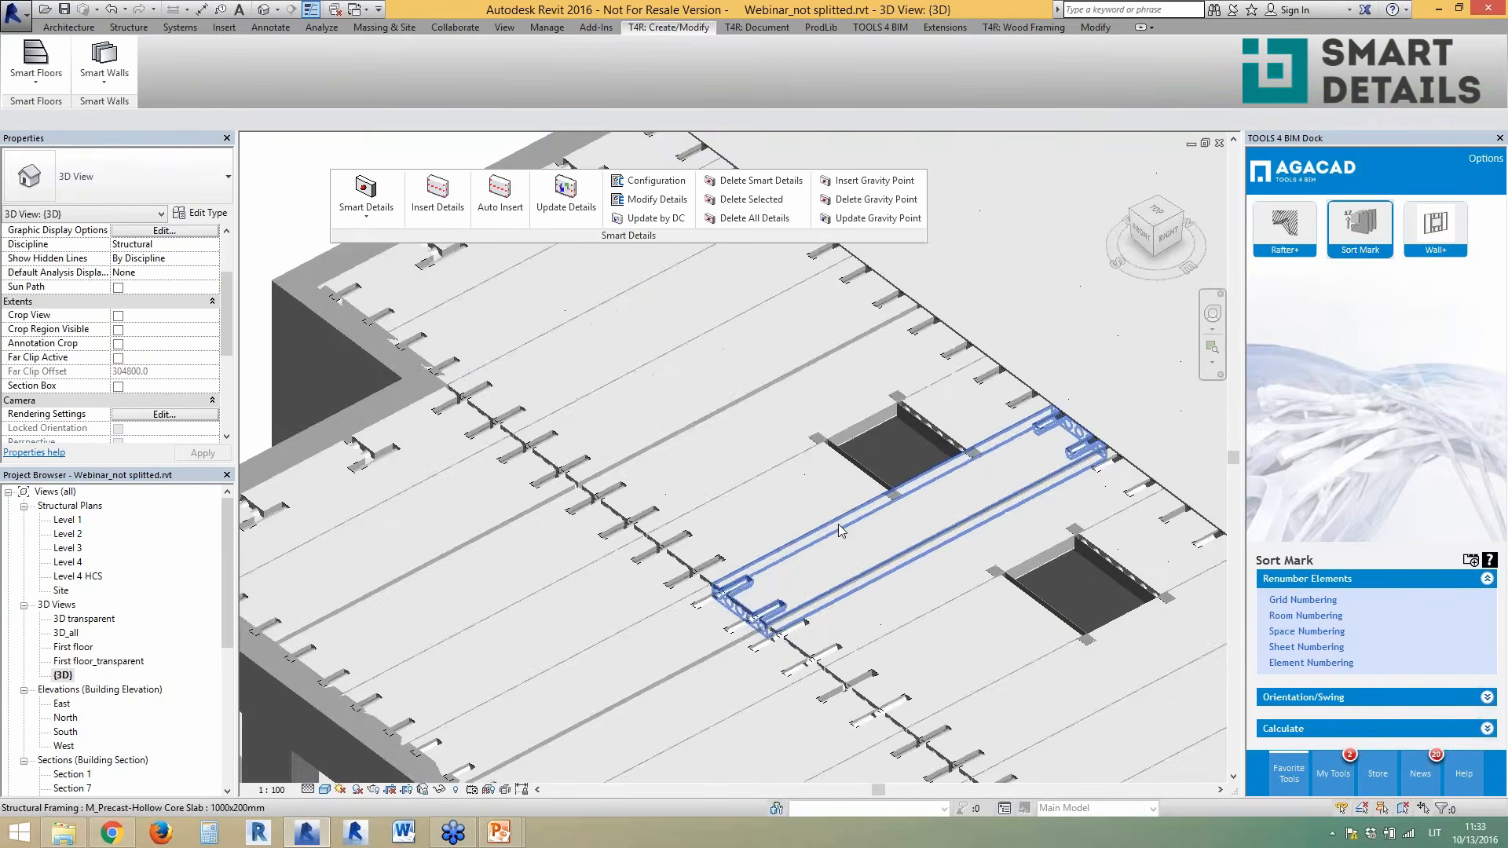
left_click(874, 453)
scroll(676, 424, "down", 1)
scroll(919, 481, "up", 1)
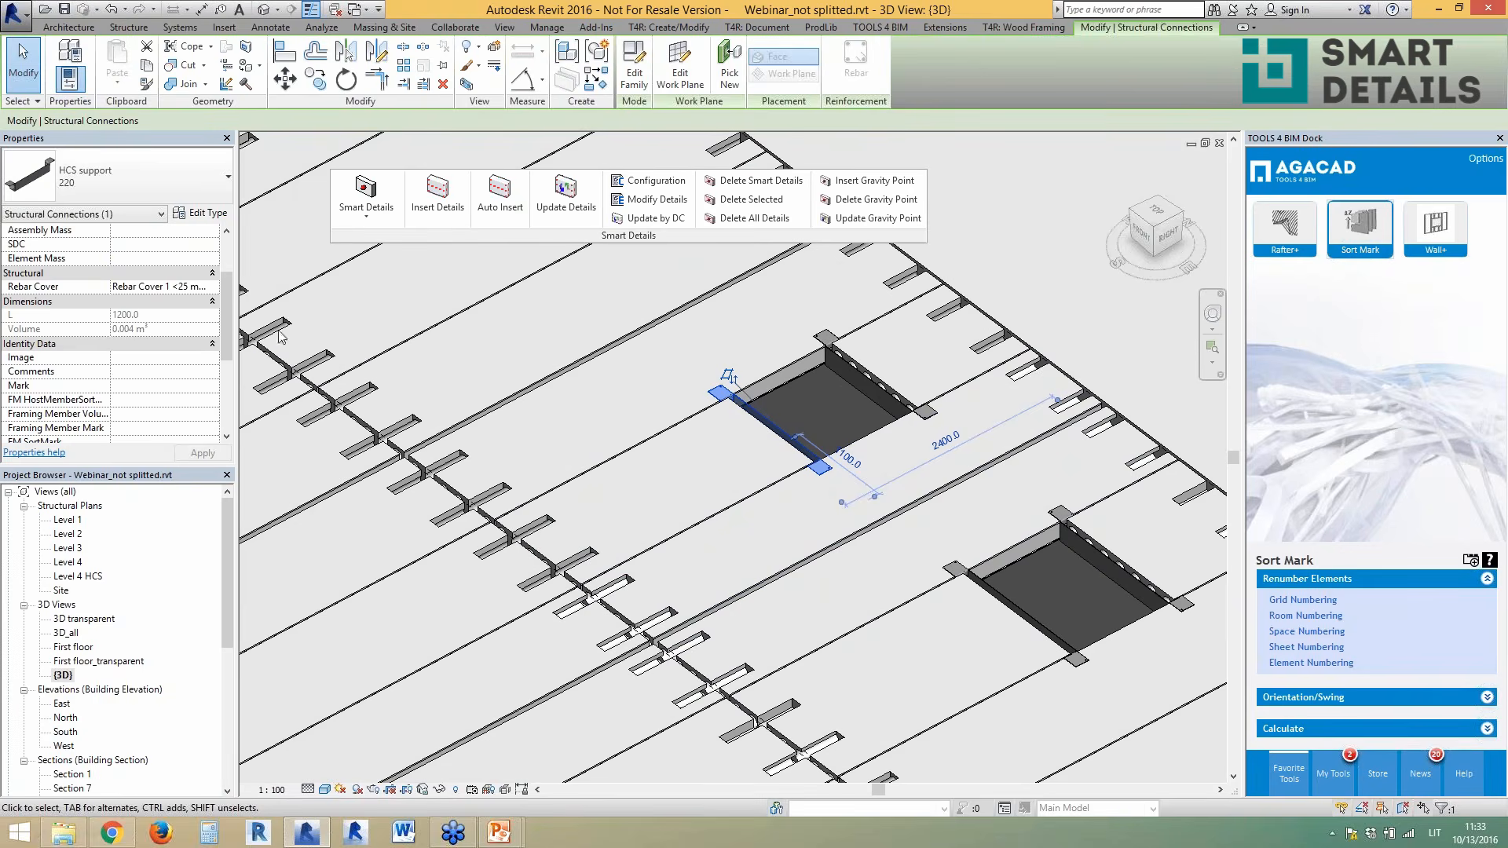
left_click_drag(227, 338, 226, 413)
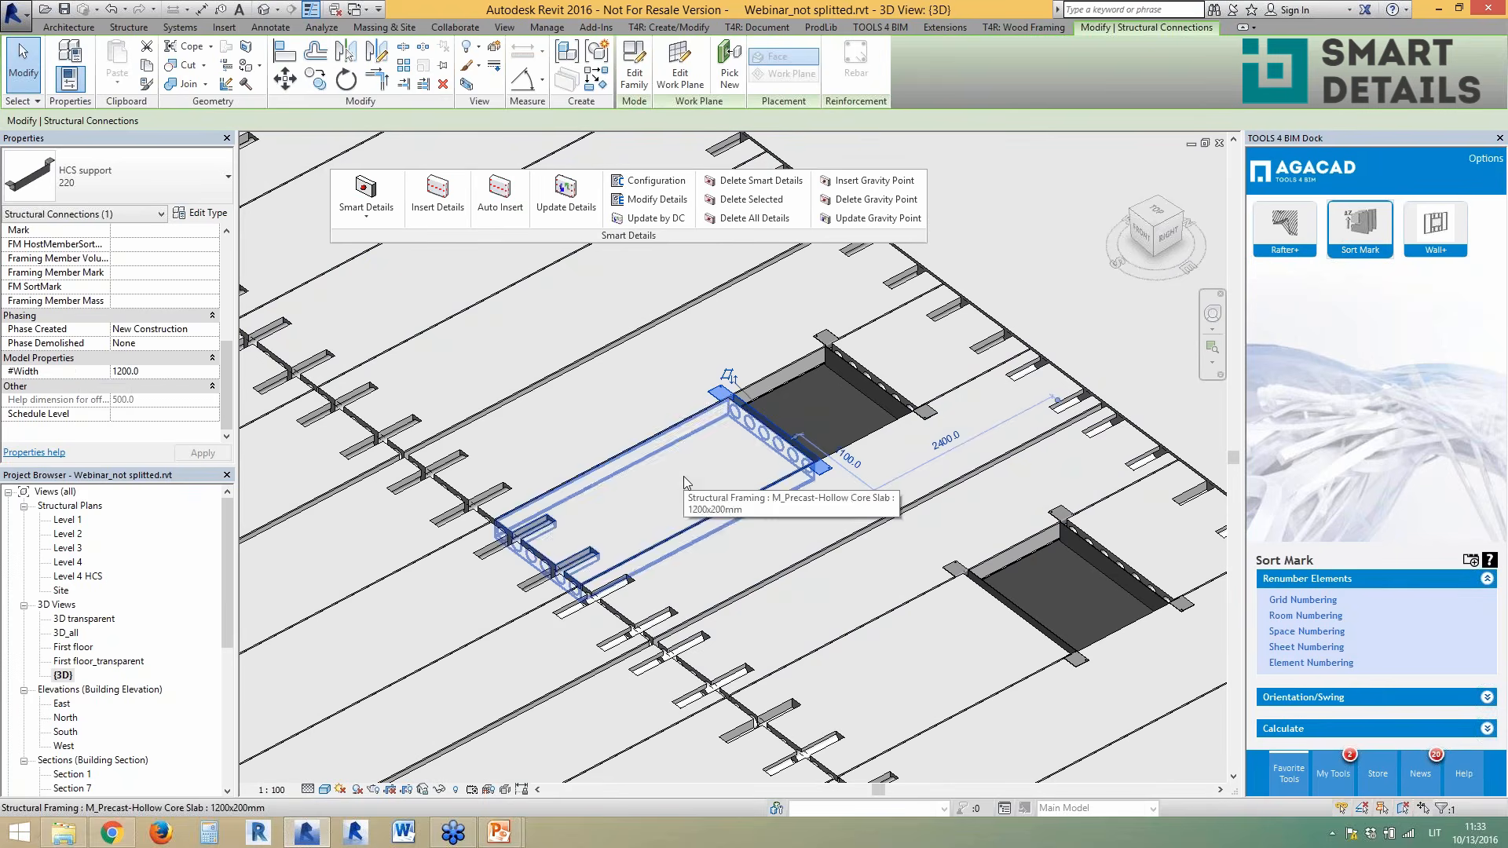
left_click(999, 601)
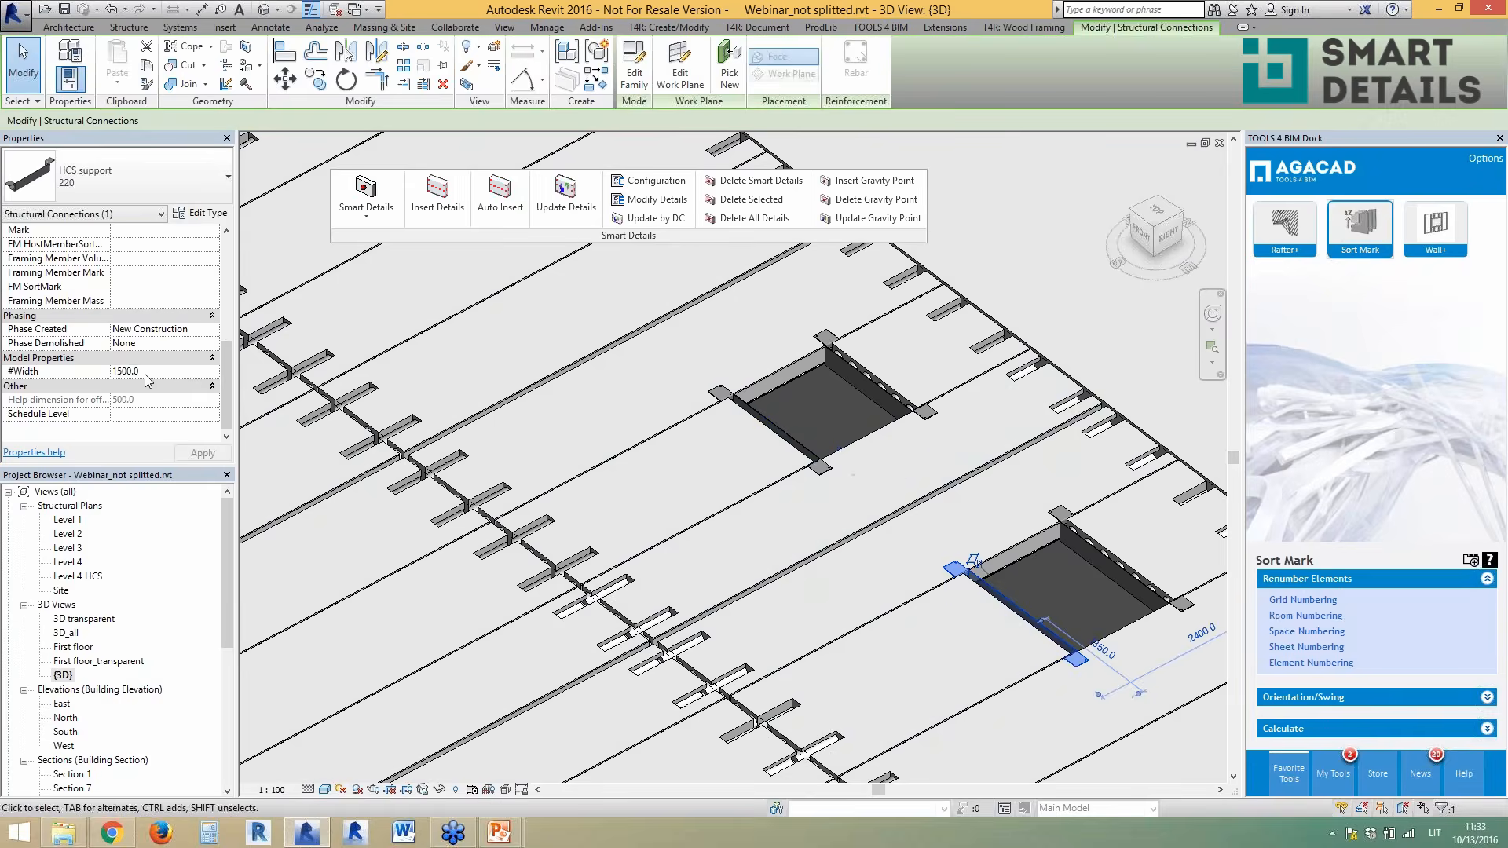
left_click(860, 554)
scroll(855, 474, "down", 5)
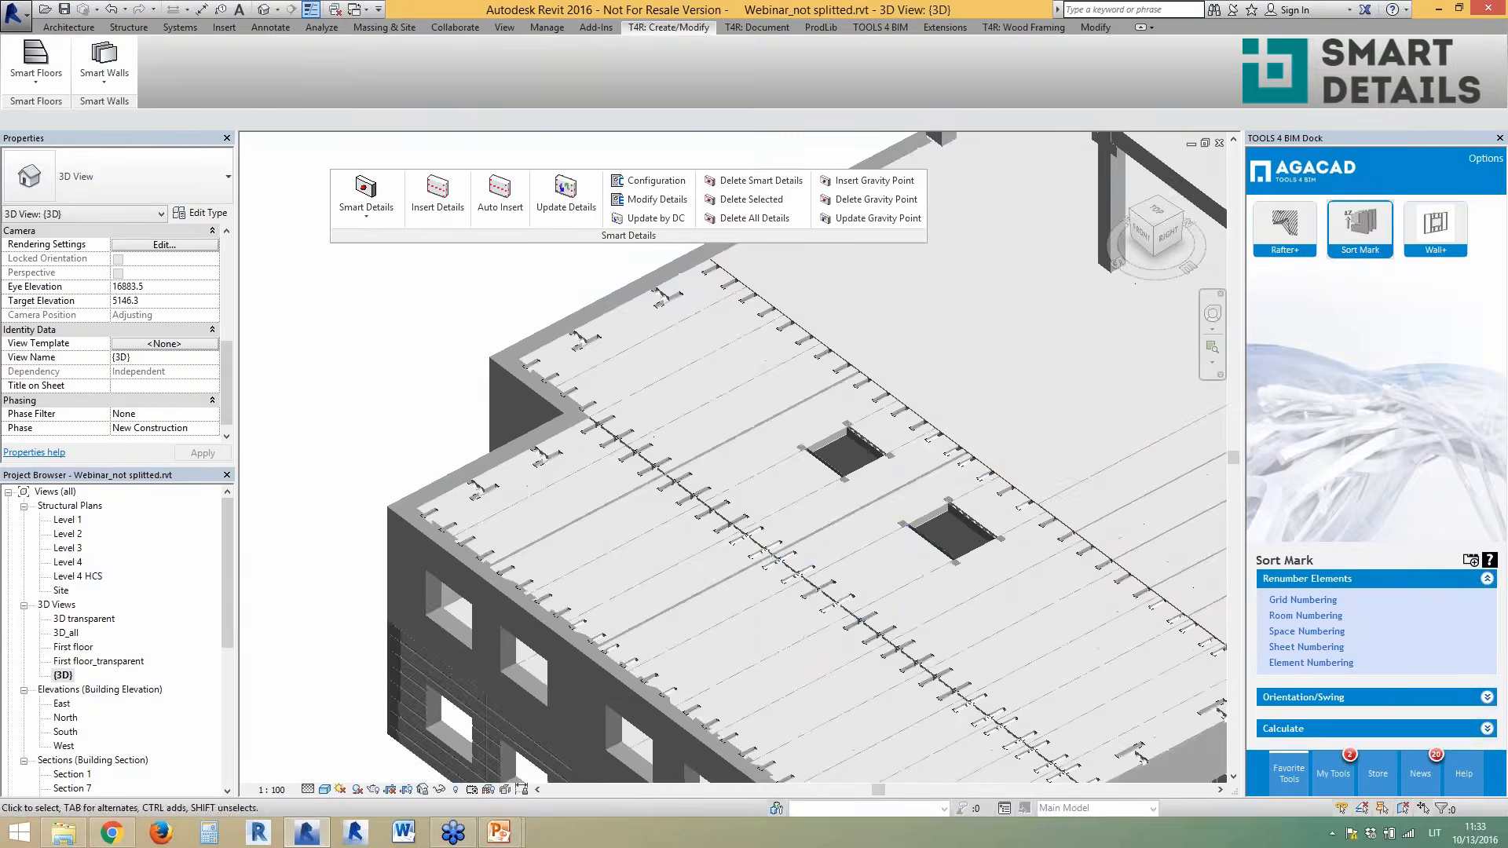
- Dock the Smart Details tools back on the ribbon and make the Smart Floors panel float
scroll(562, 432, "down", 2)
scroll(902, 613, "up", 1)
middle_click_drag(869, 601, 866, 601, "shift")
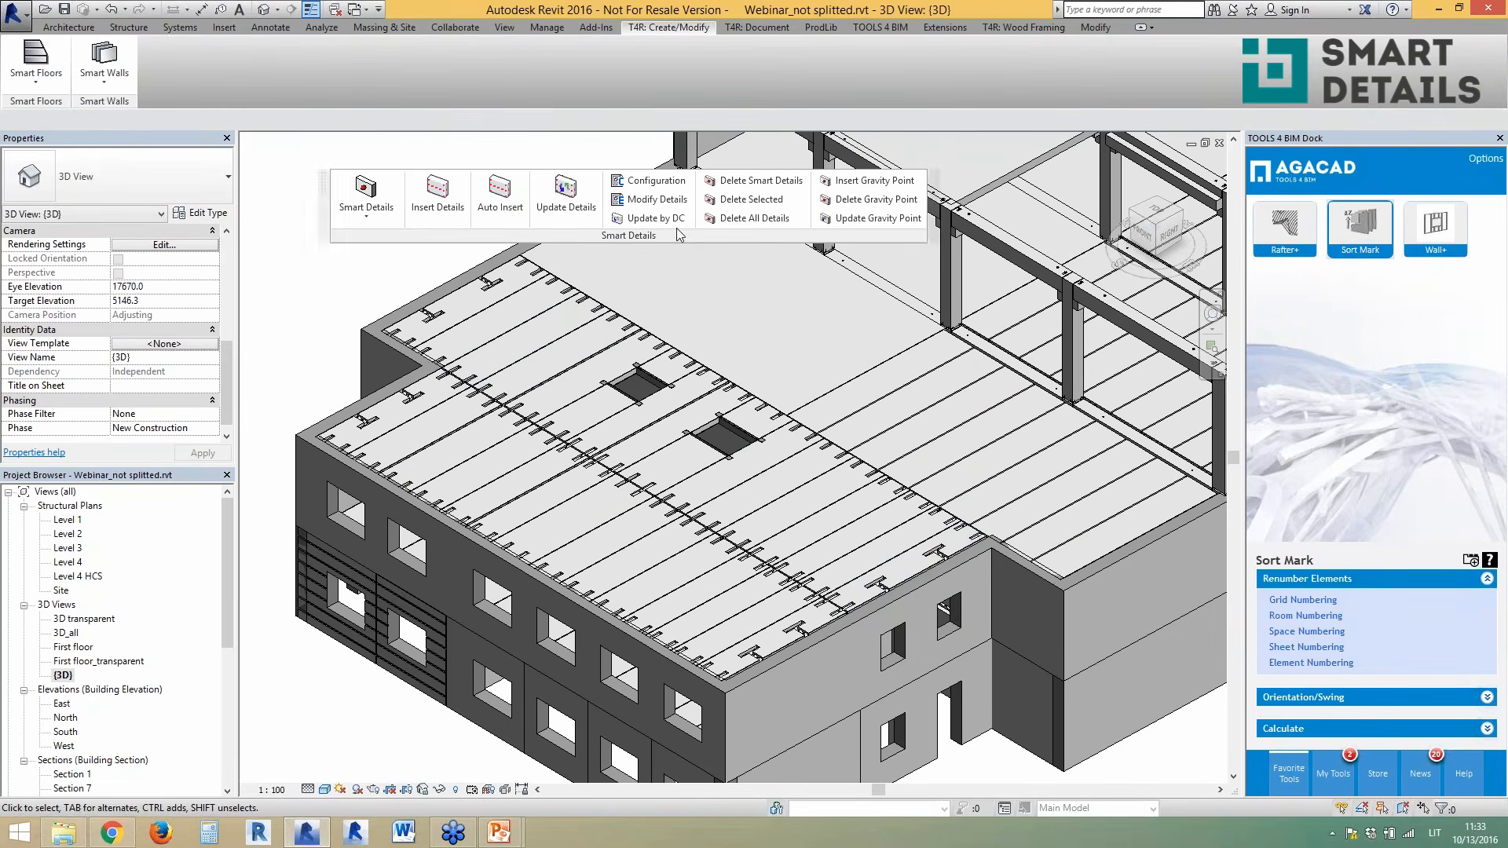
left_click_drag(675, 236, 526, 101)
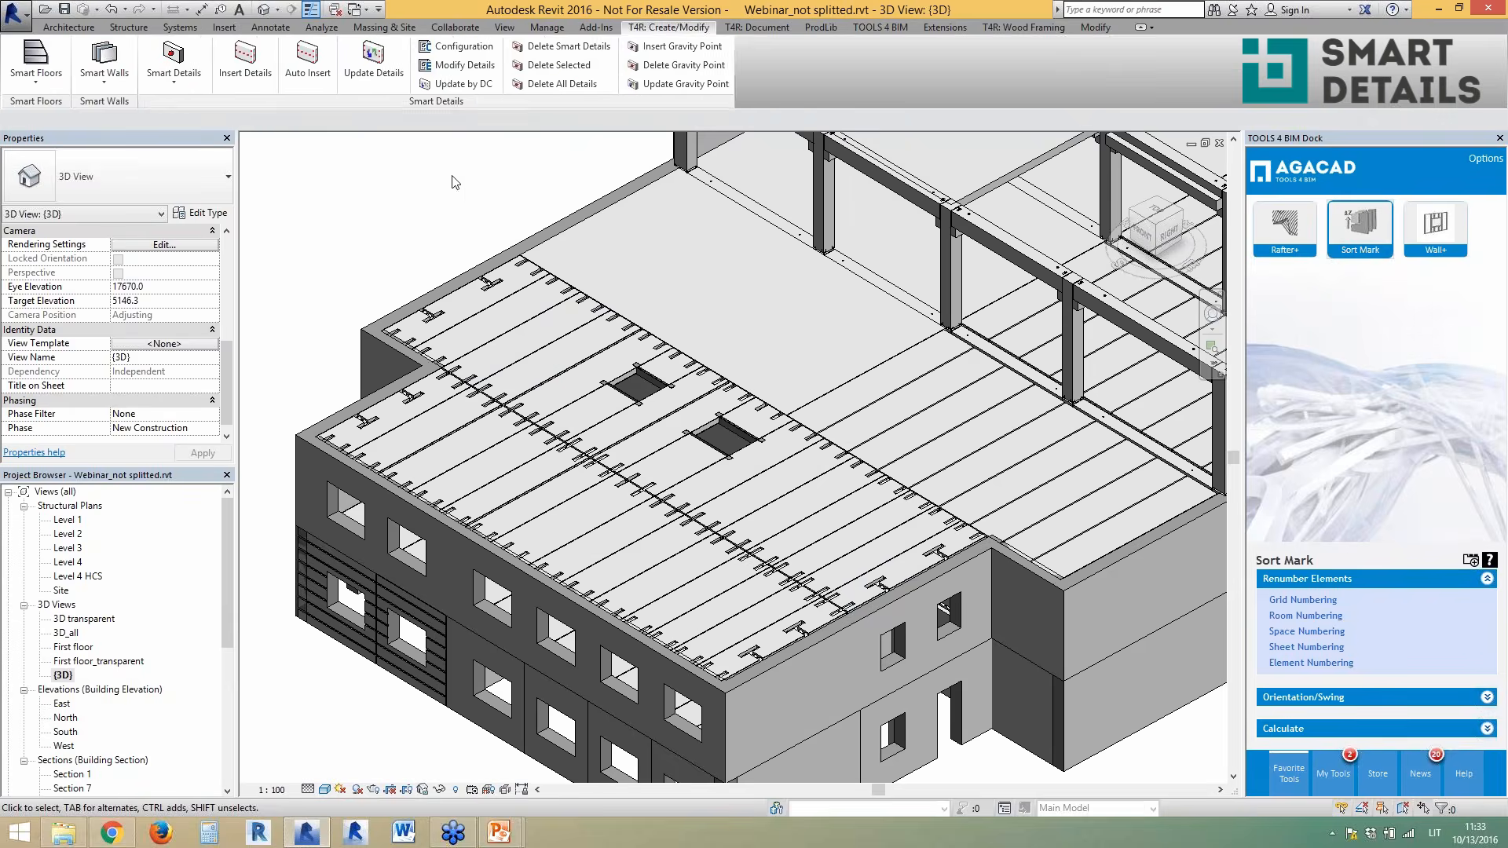
scroll(571, 403, "down", 5)
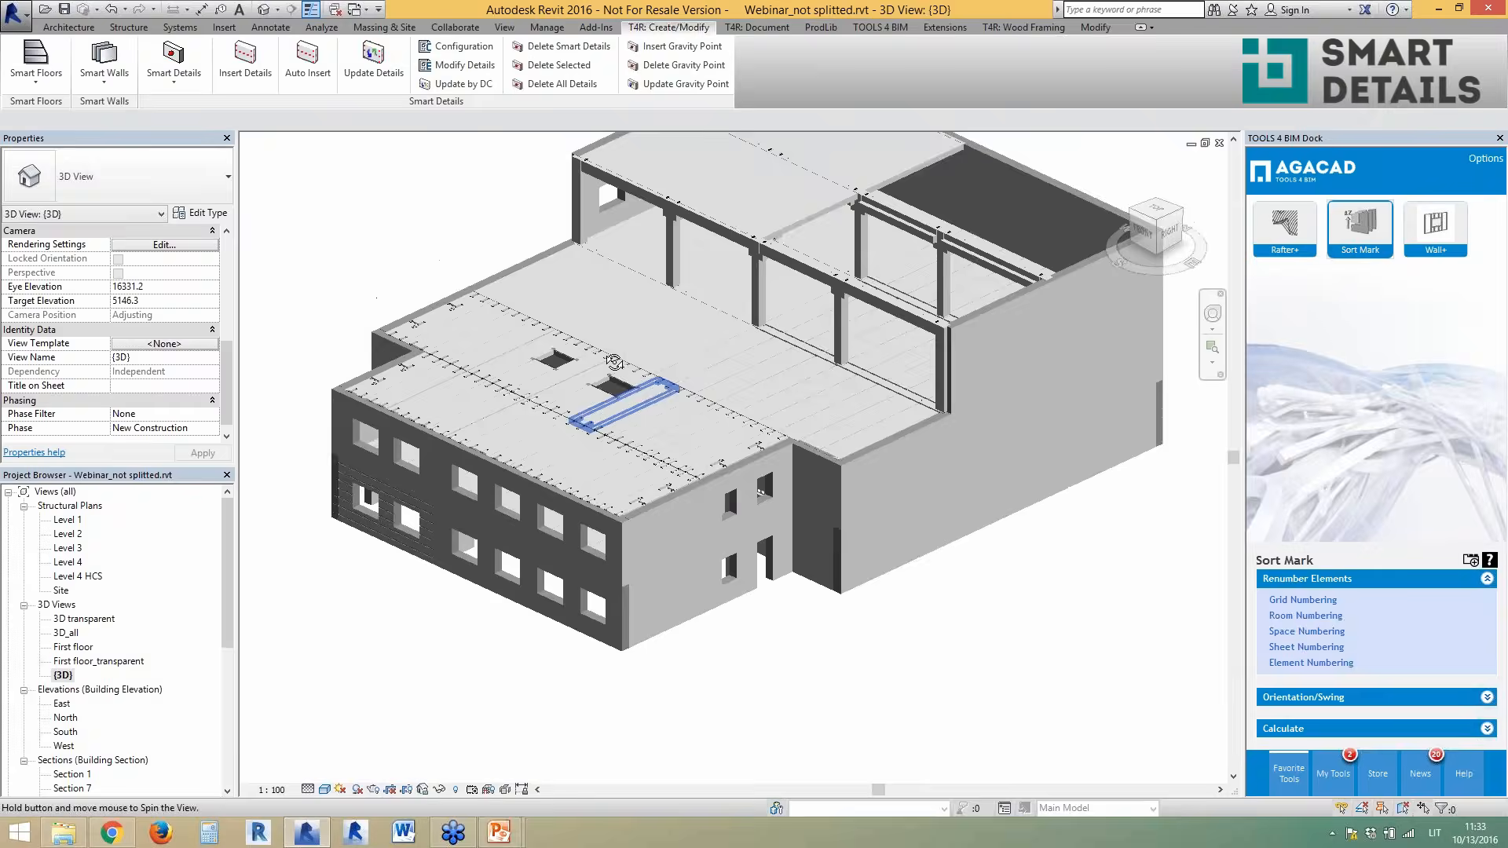
middle_click_drag(830, 304, 770, 482)
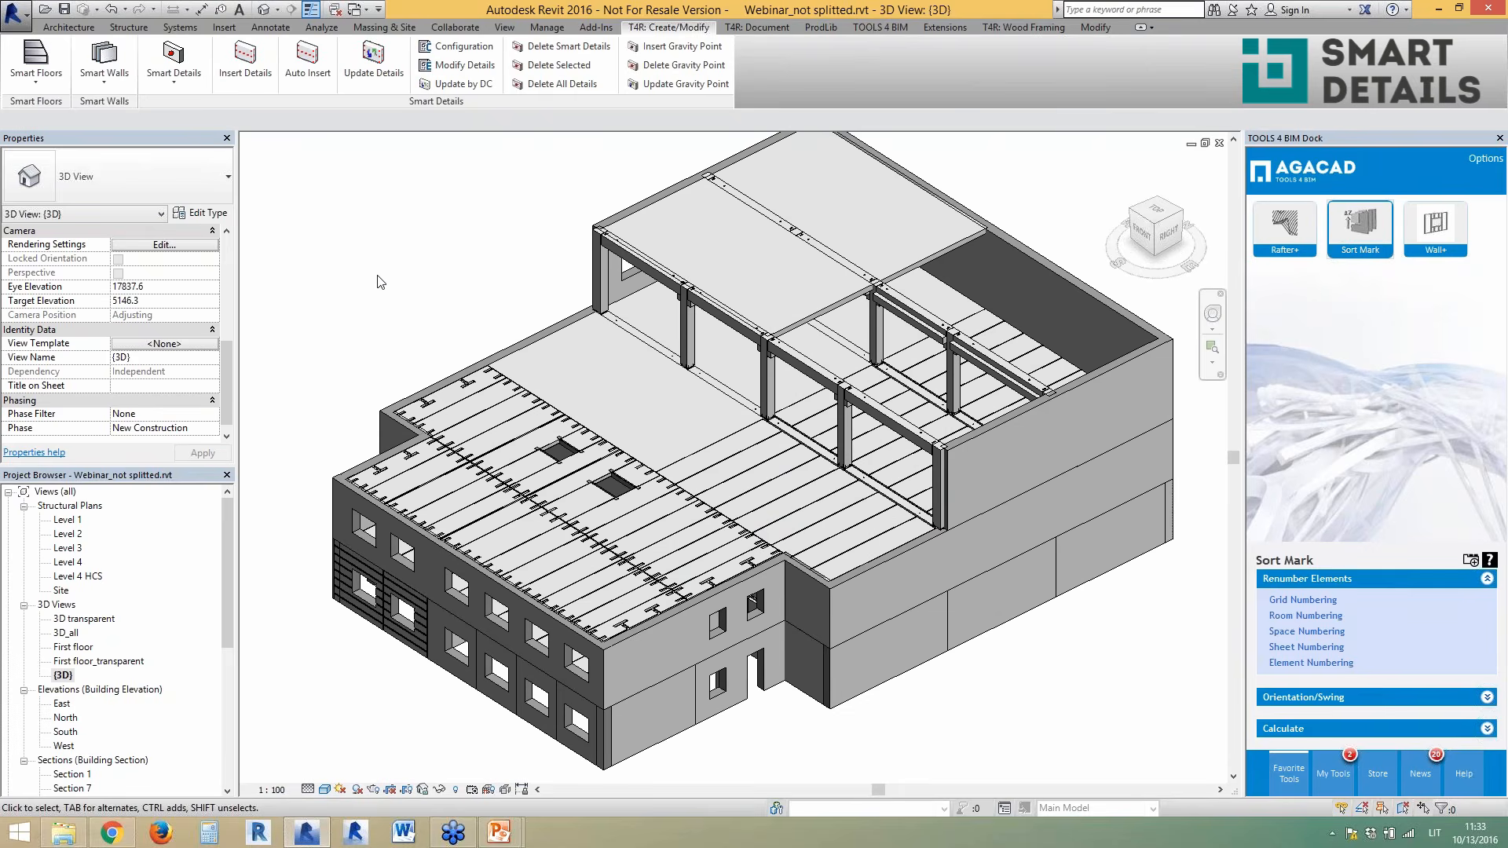
left_click_drag(36, 101, 358, 228)
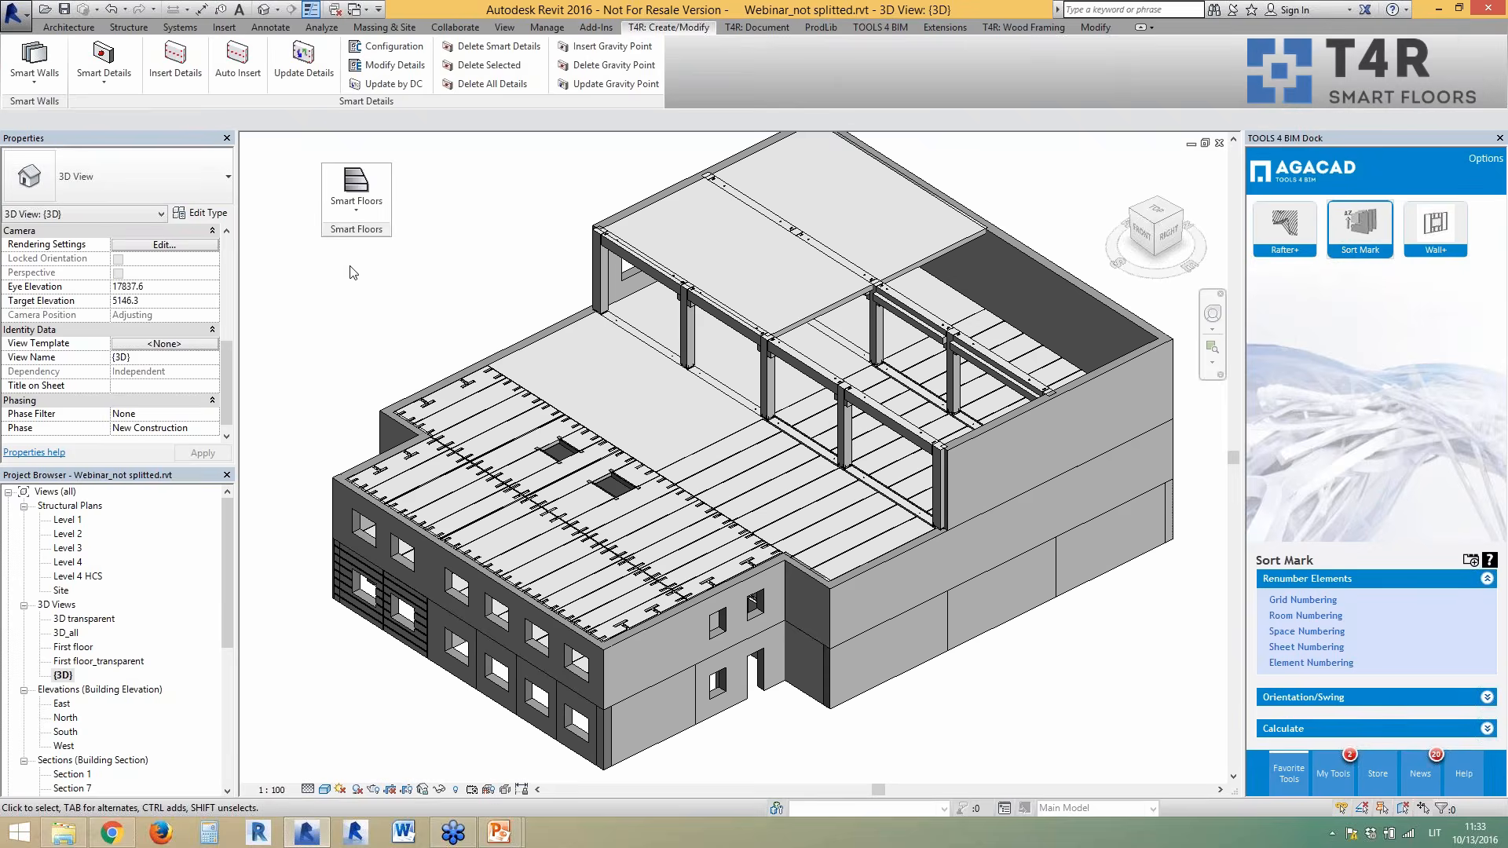
- On Level 4, set floor supports from top wall to grid E beam, layout from right wall to grid 4
double_click(71, 563)
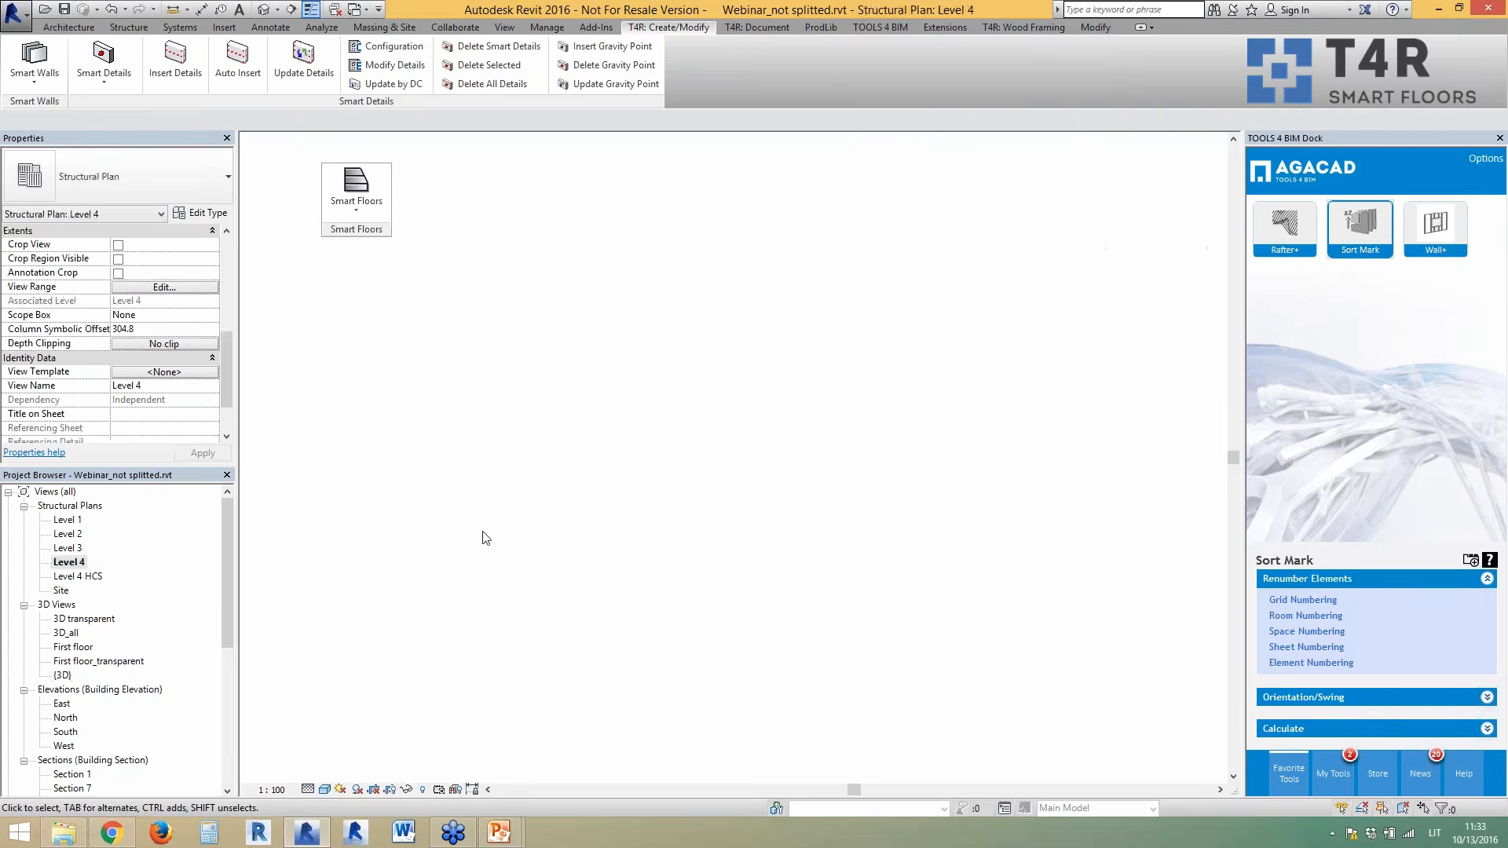
left_click(367, 212)
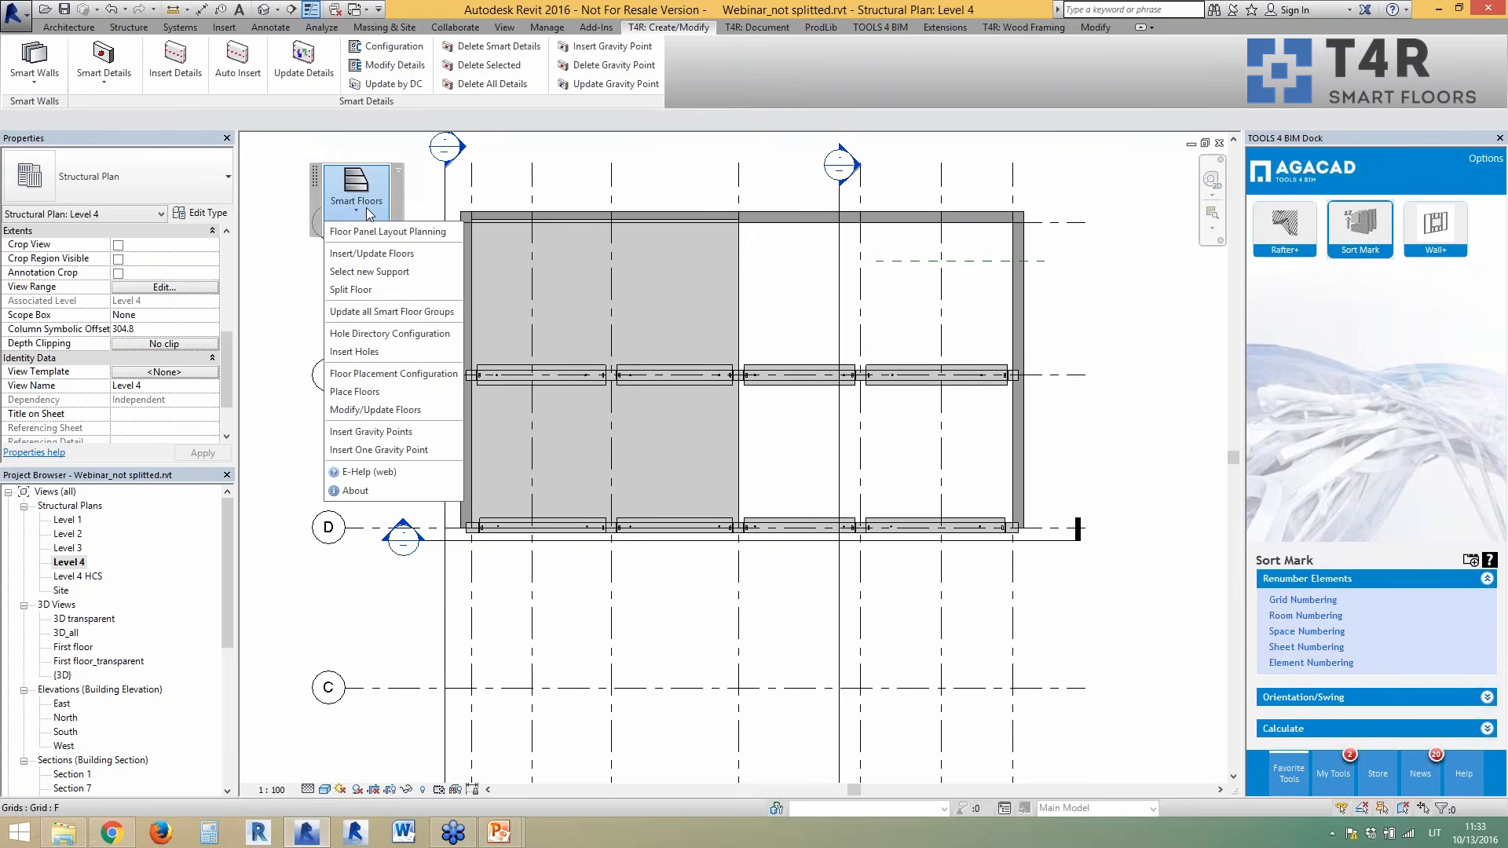
left_click(369, 253)
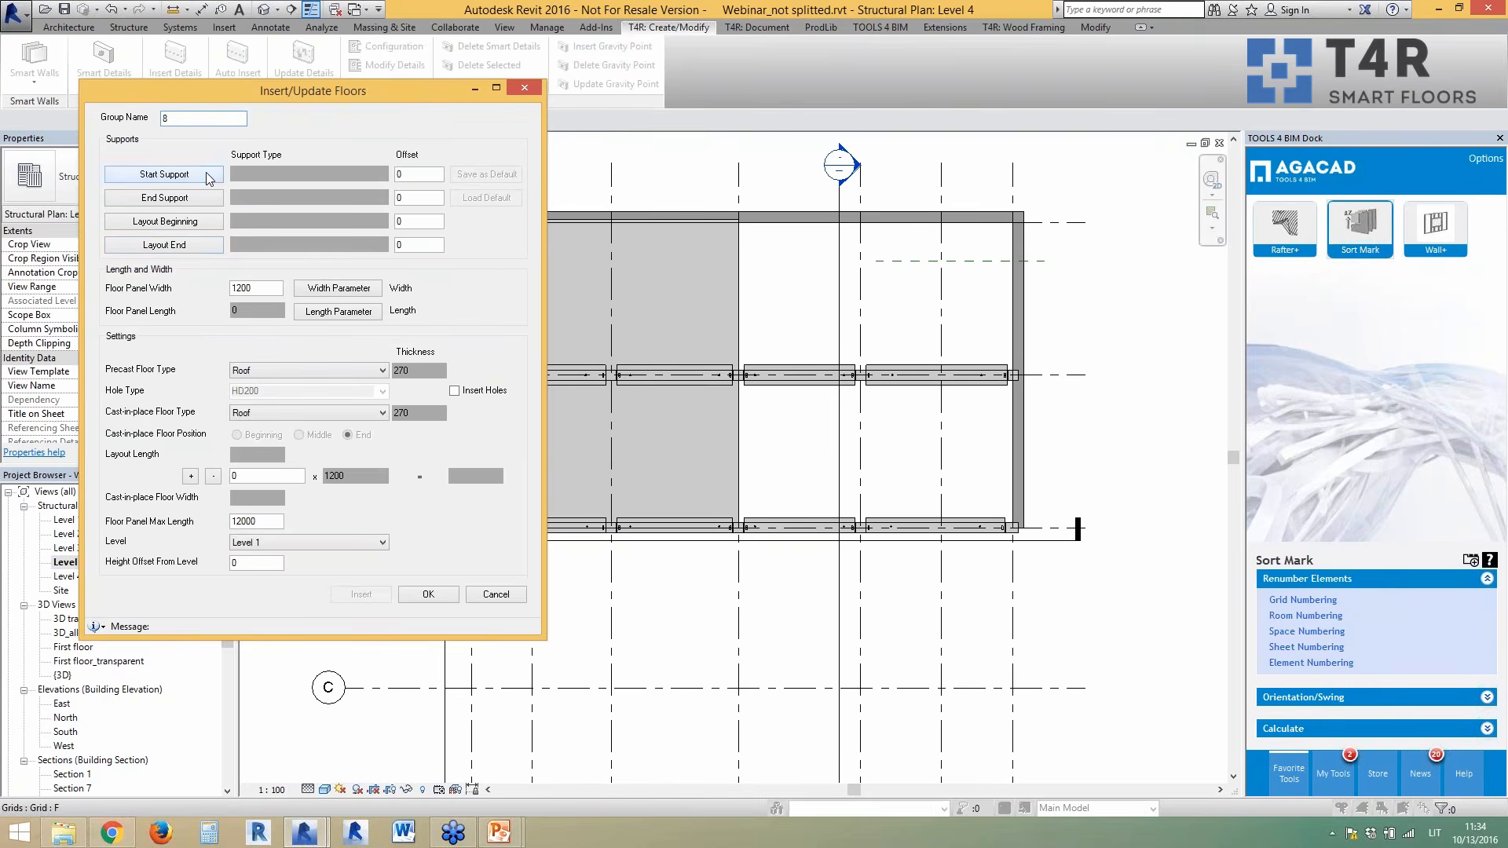
left_click(205, 173)
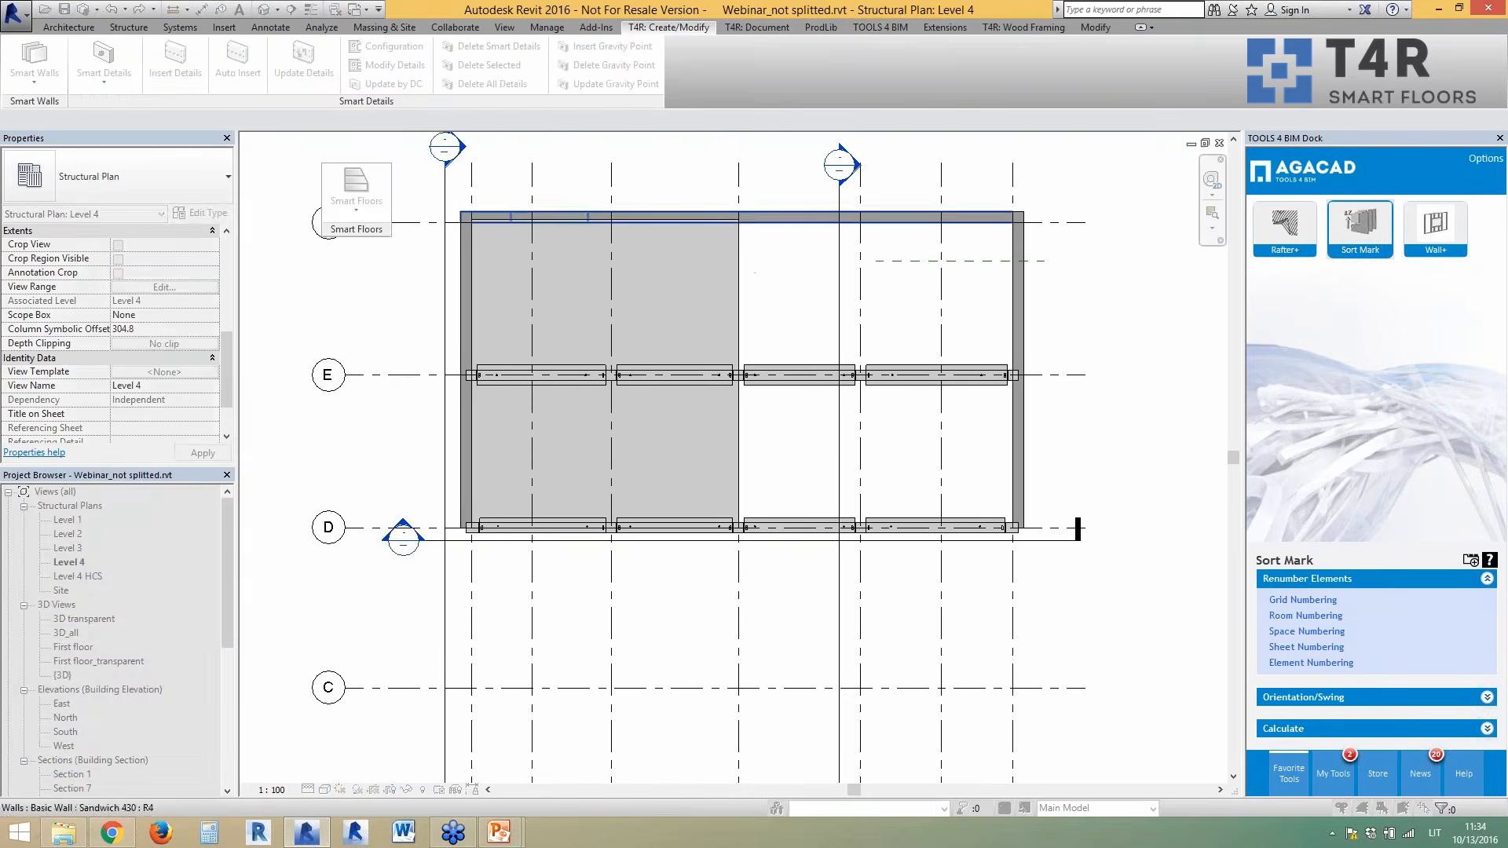
left_click(511, 217)
left_click(211, 198)
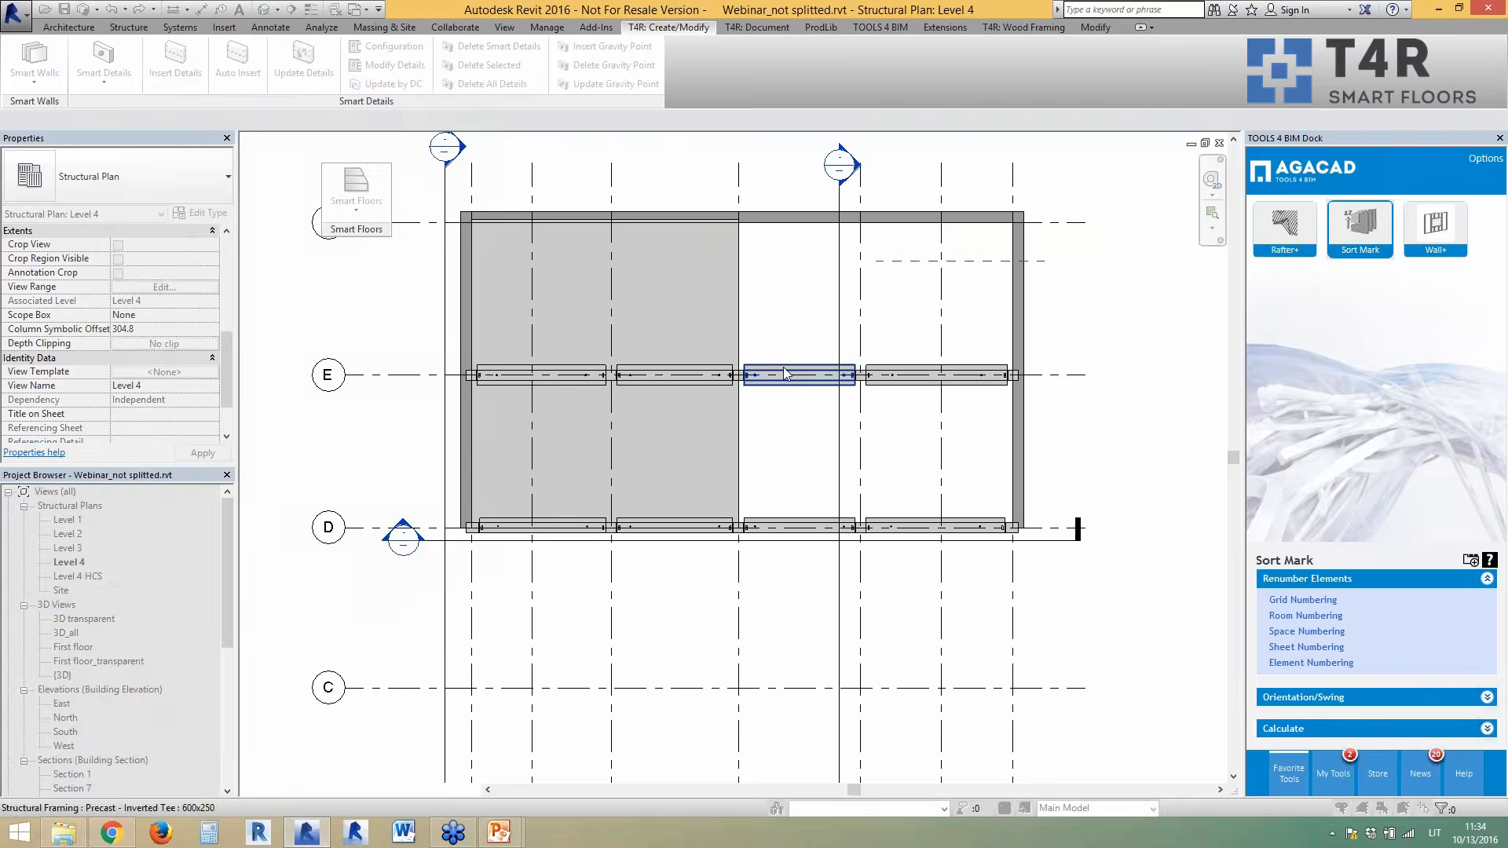
left_click(790, 364)
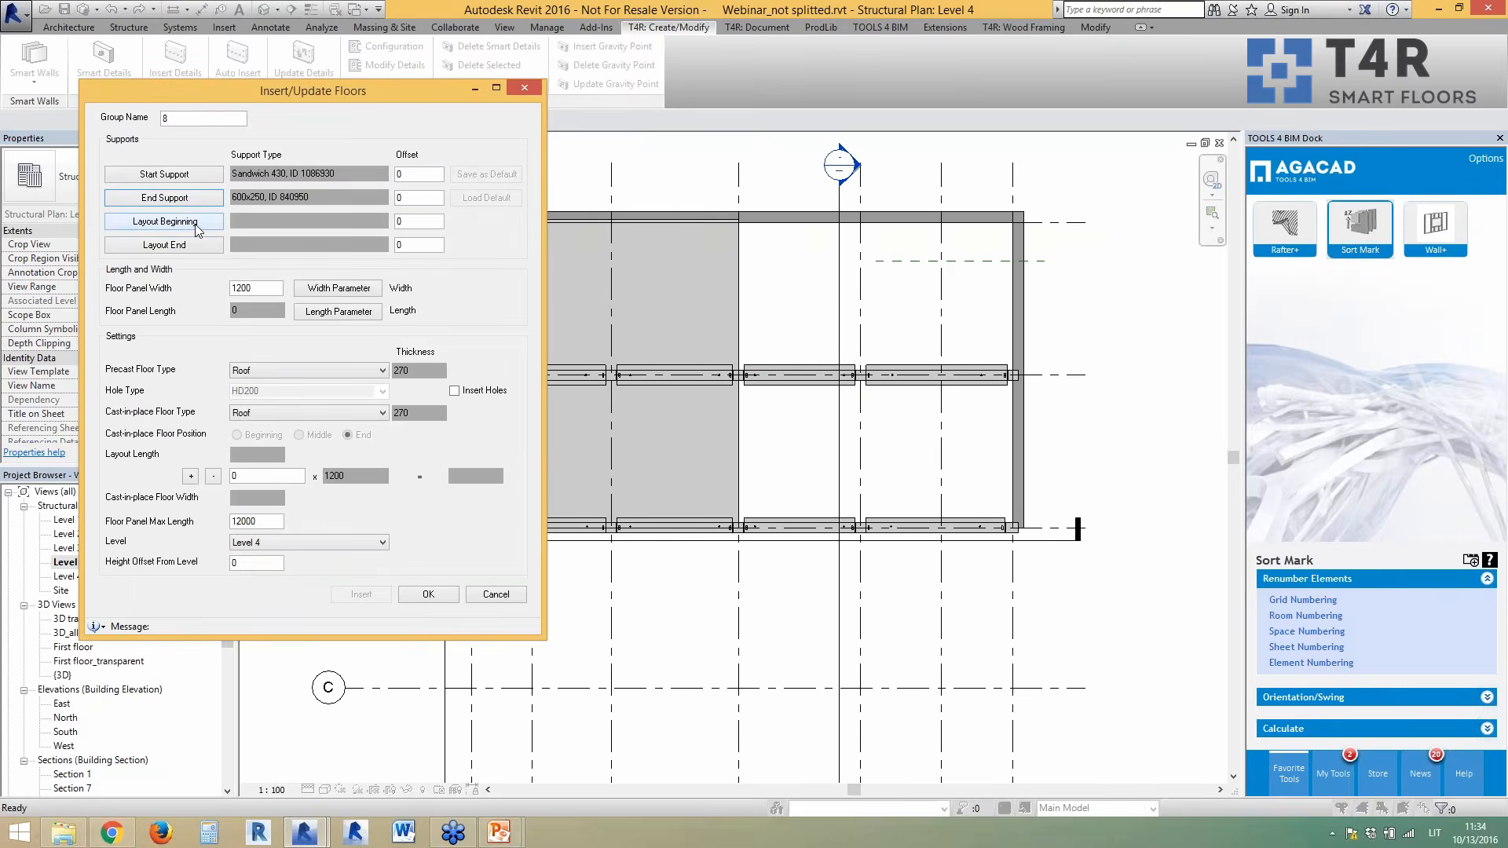
left_click(164, 221)
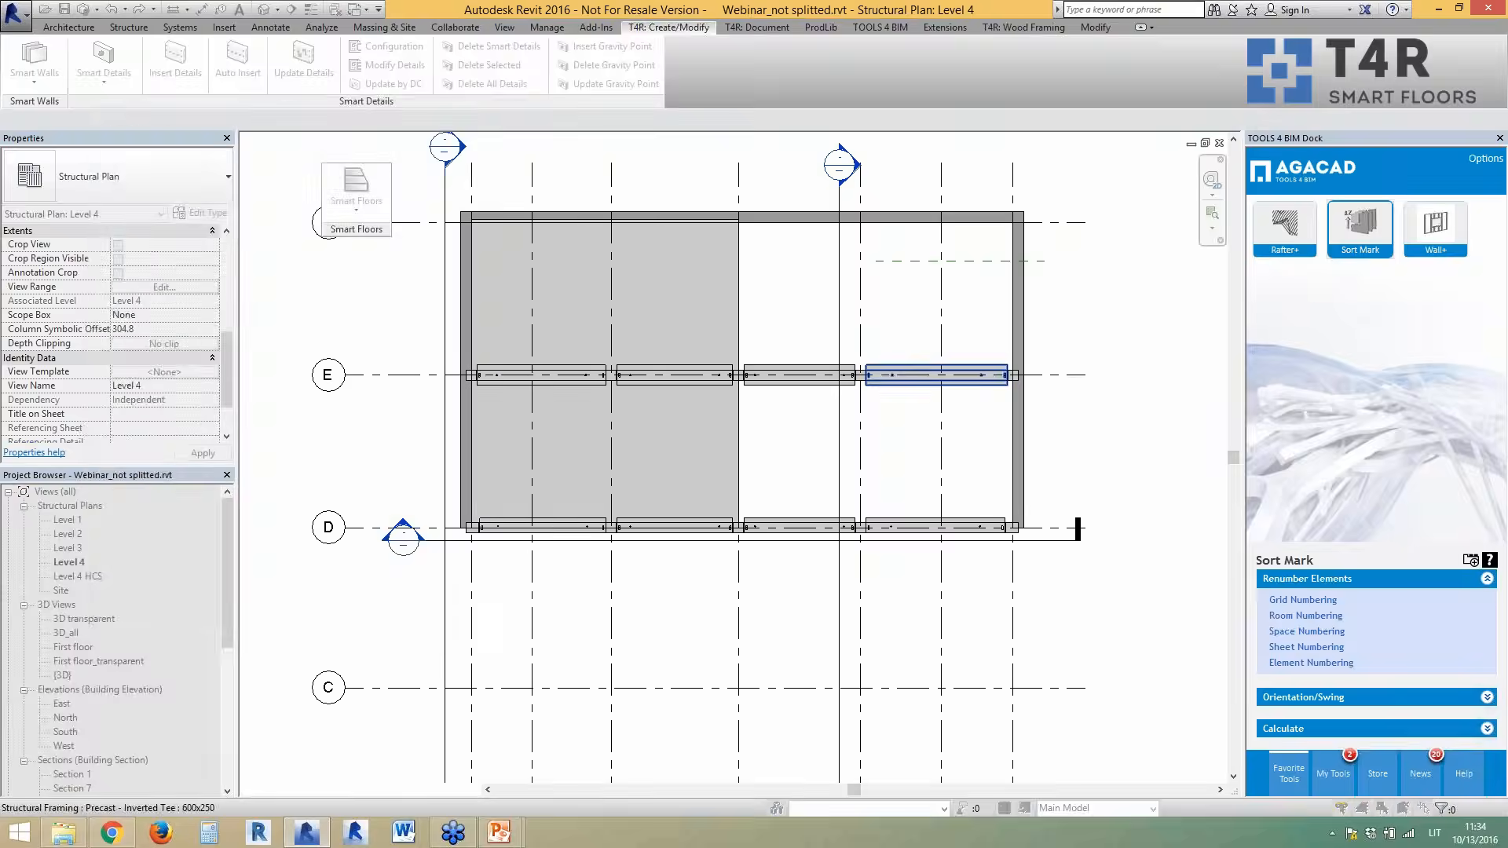
left_click(1015, 364)
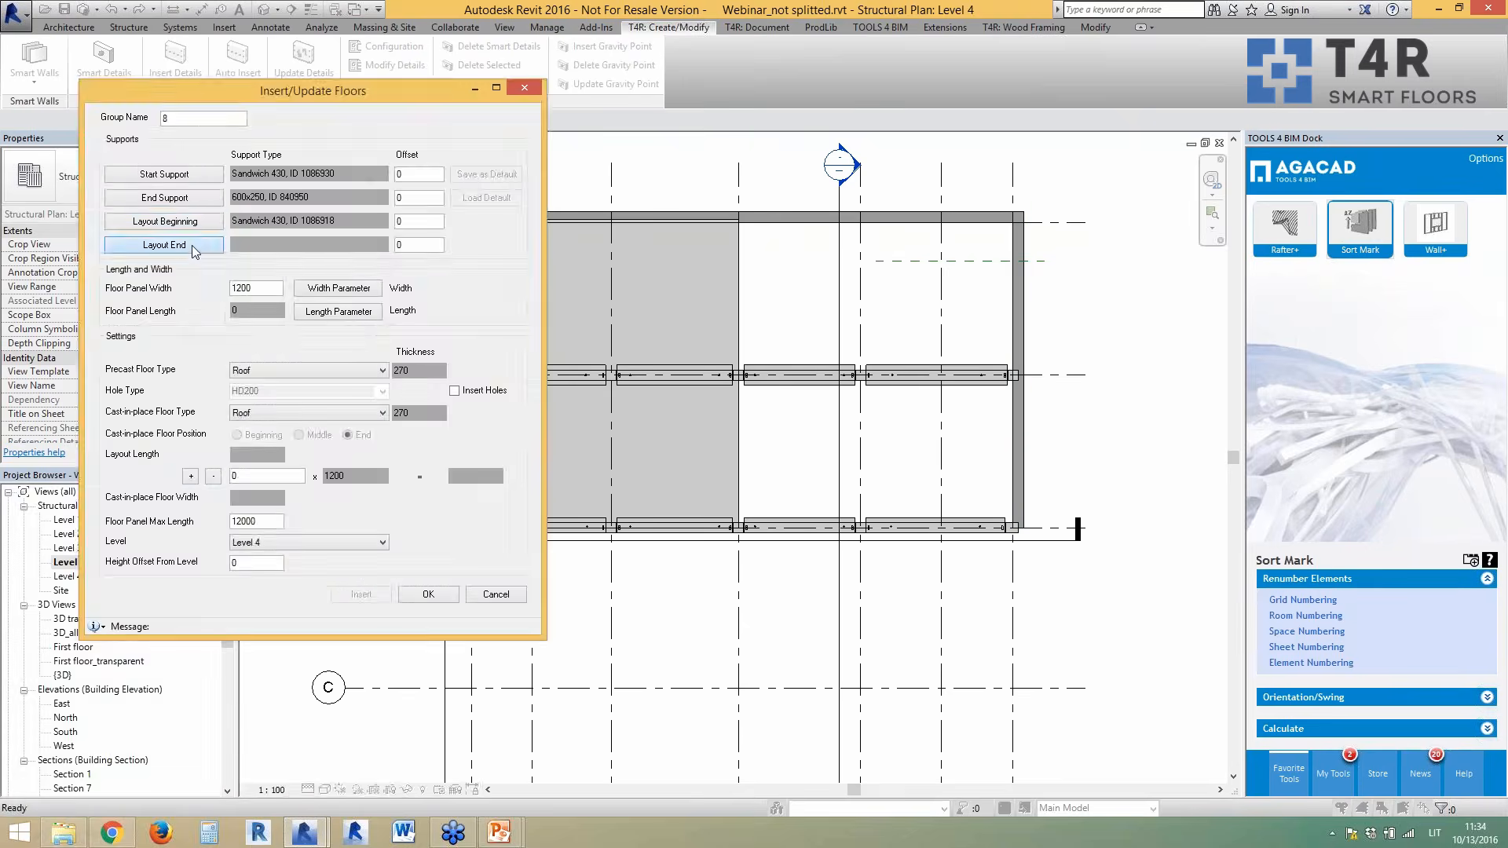
left_click(182, 249)
left_click(738, 176)
- Use offset 120, Hollow core slabs 265 for both floor types, and HD265 holes to insert nine panels
double_click(399, 175)
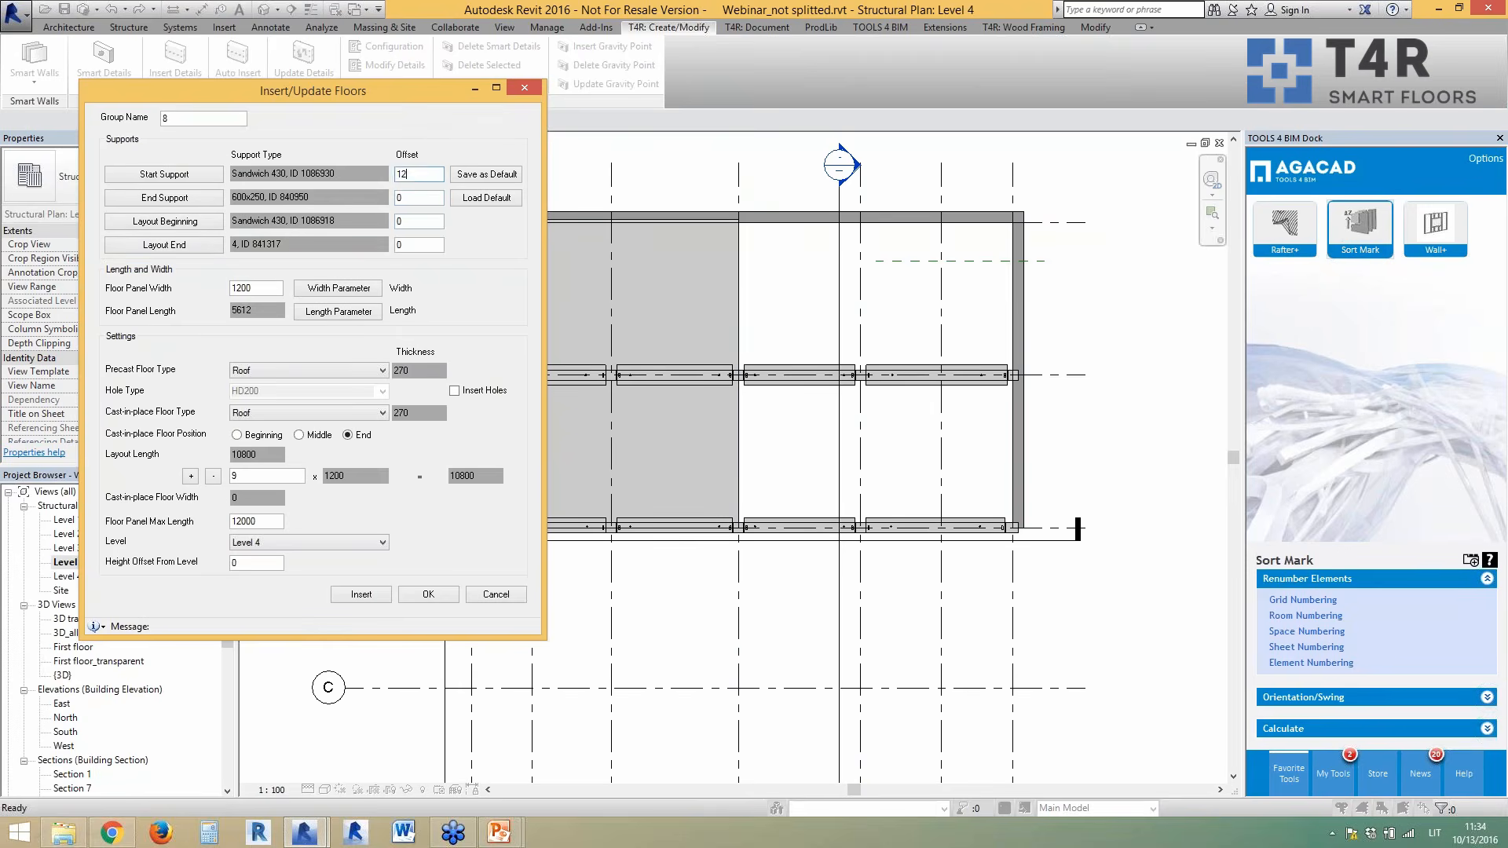
key("Tab")
left_click(378, 371)
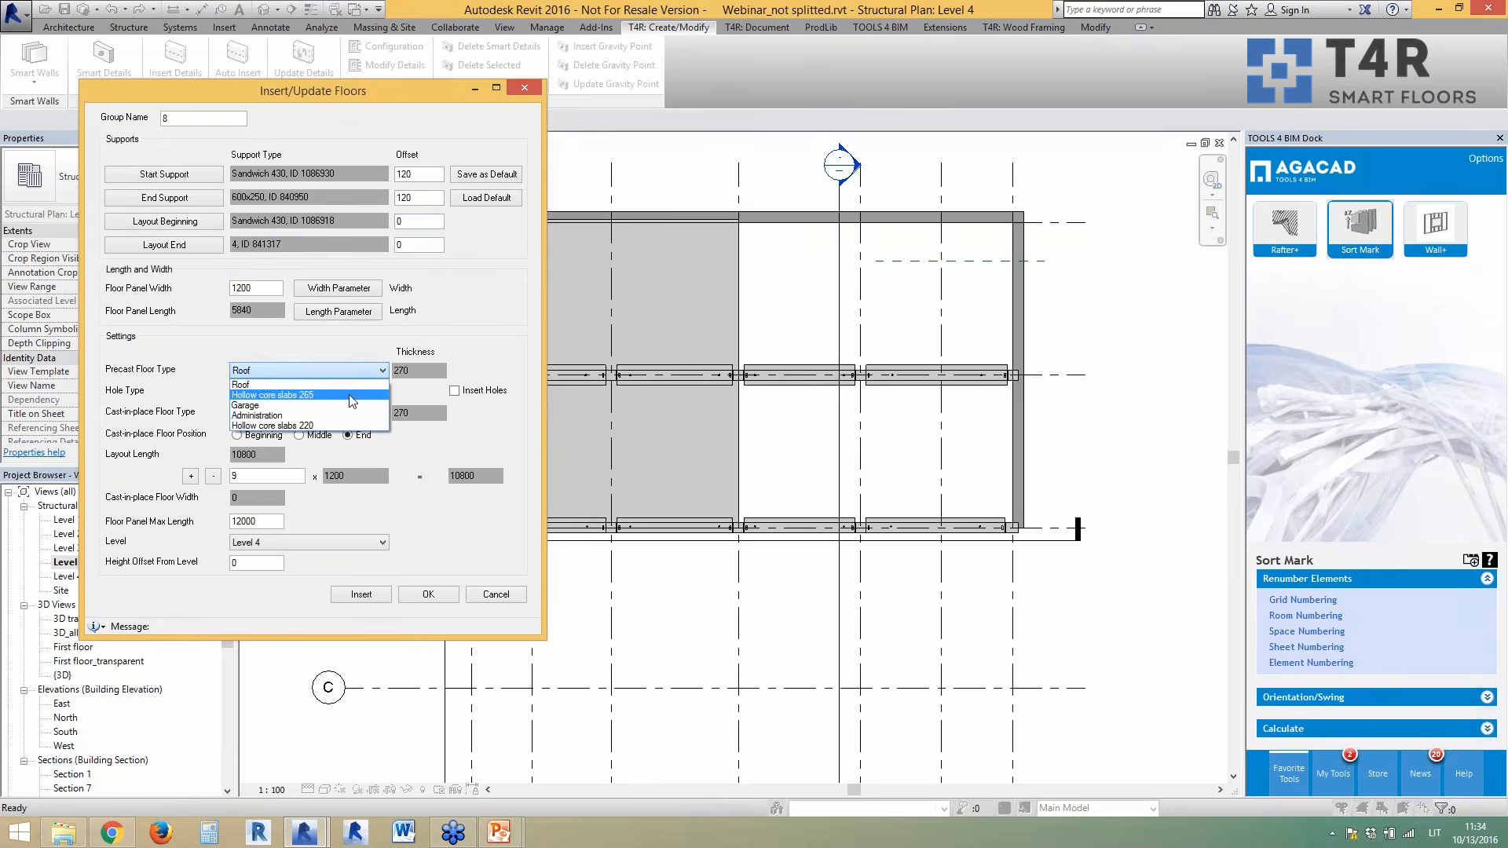
left_click(352, 399)
left_click(355, 413)
left_click(298, 438)
left_click(476, 393)
left_click(382, 391)
left_click(355, 437)
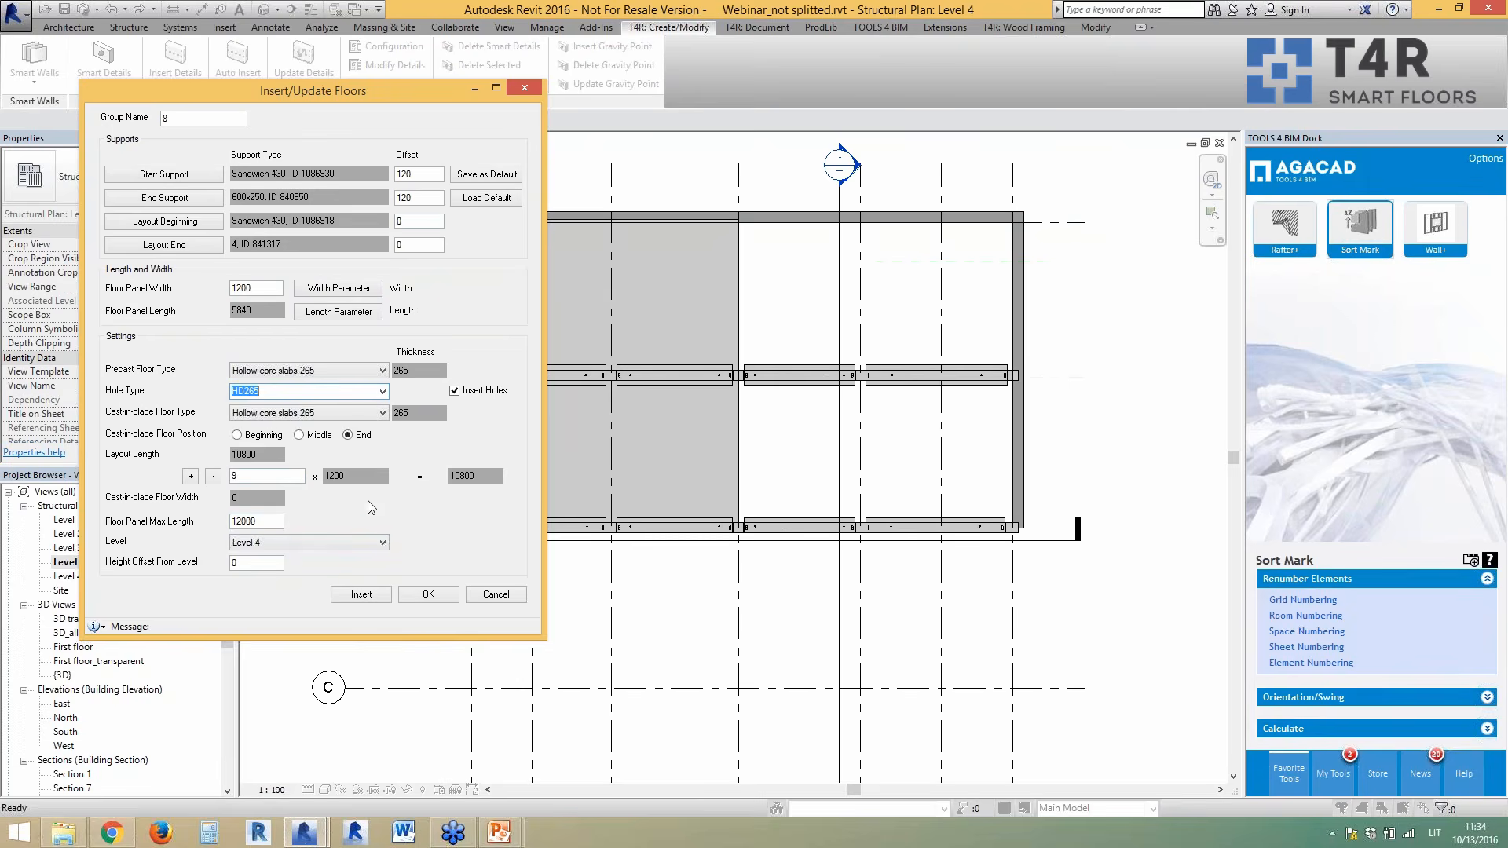
left_click(383, 595)
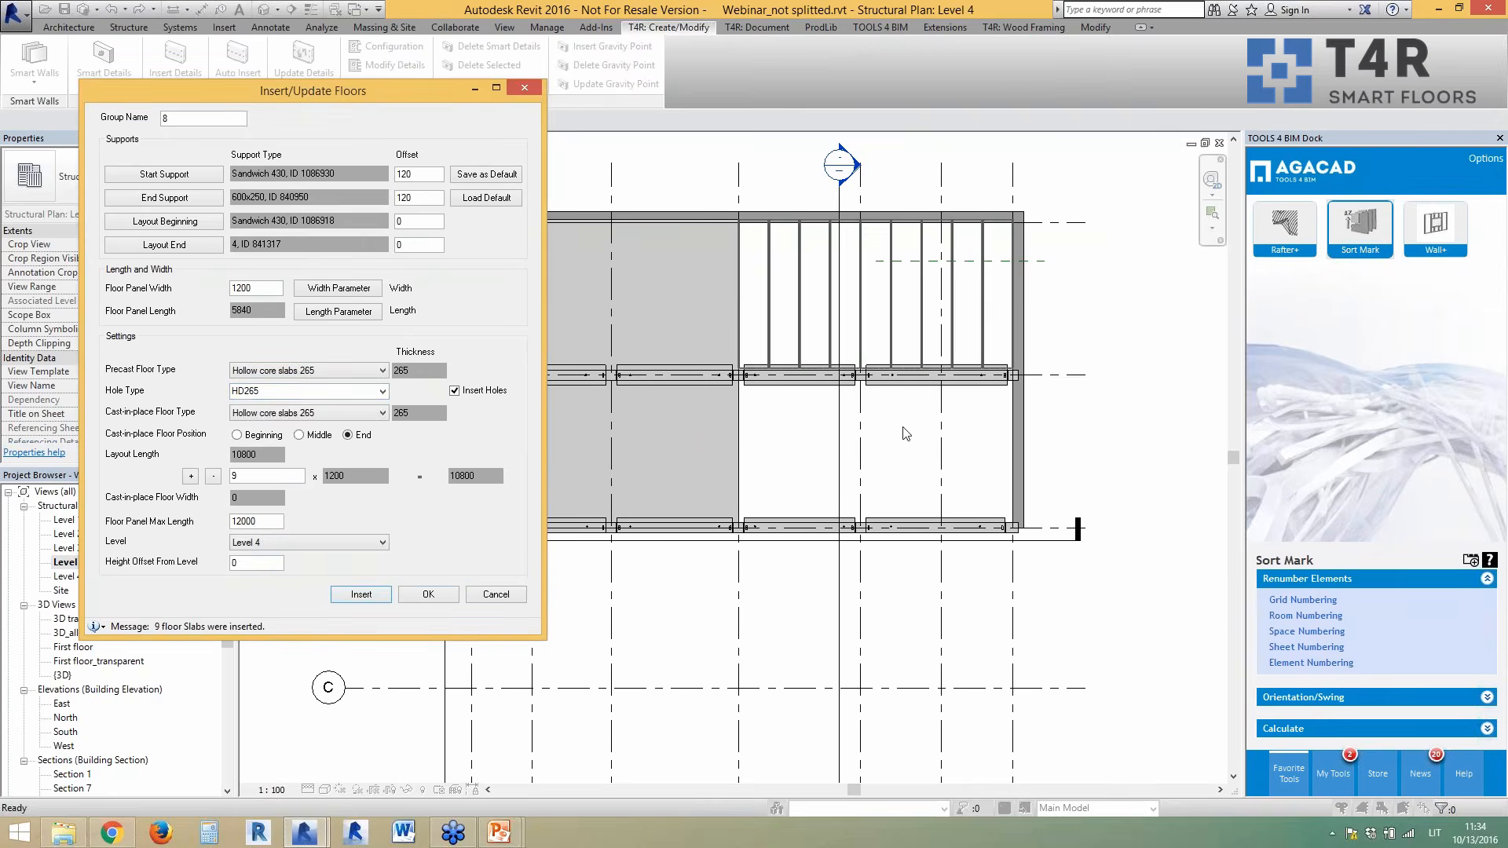
left_click(475, 594)
scroll(893, 341, "up", 2)
- Select one of the new Hollow core slabs 265 panels and show the Smart Floors command list
left_click(887, 364)
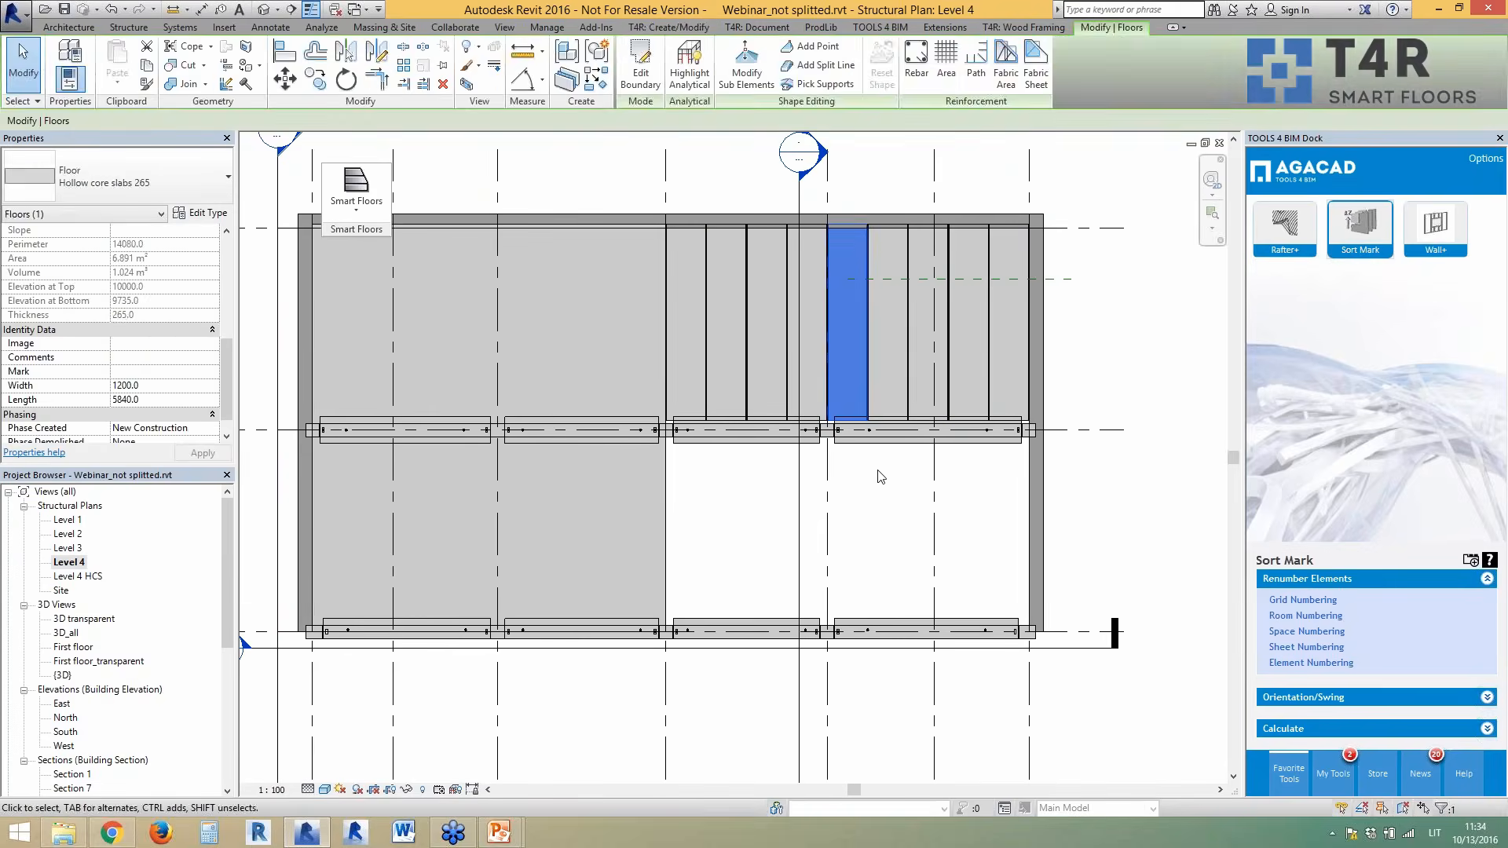
left_click(901, 479)
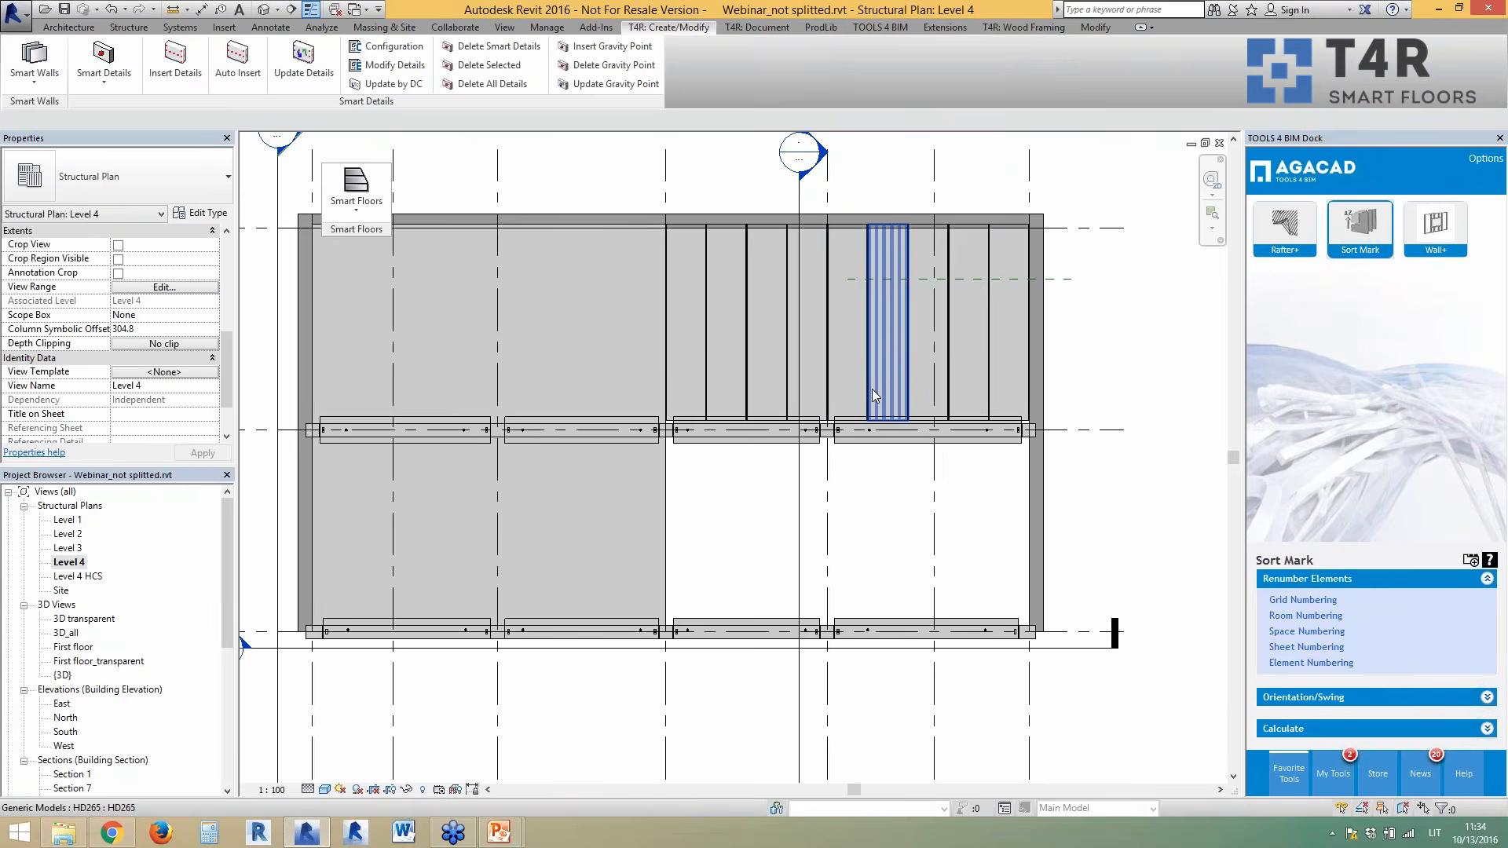
left_click(871, 388)
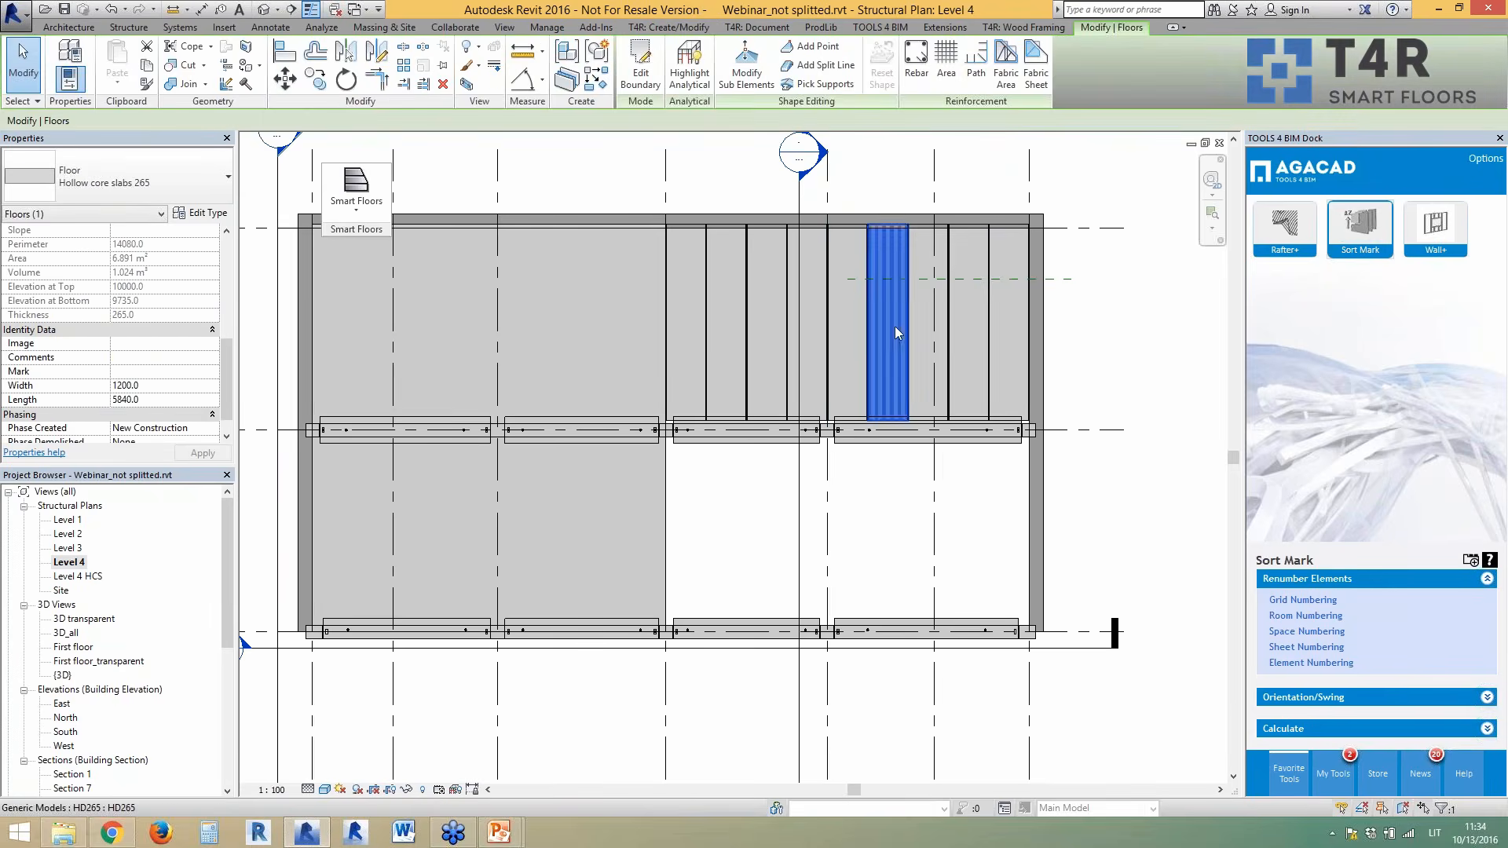
left_click(351, 212)
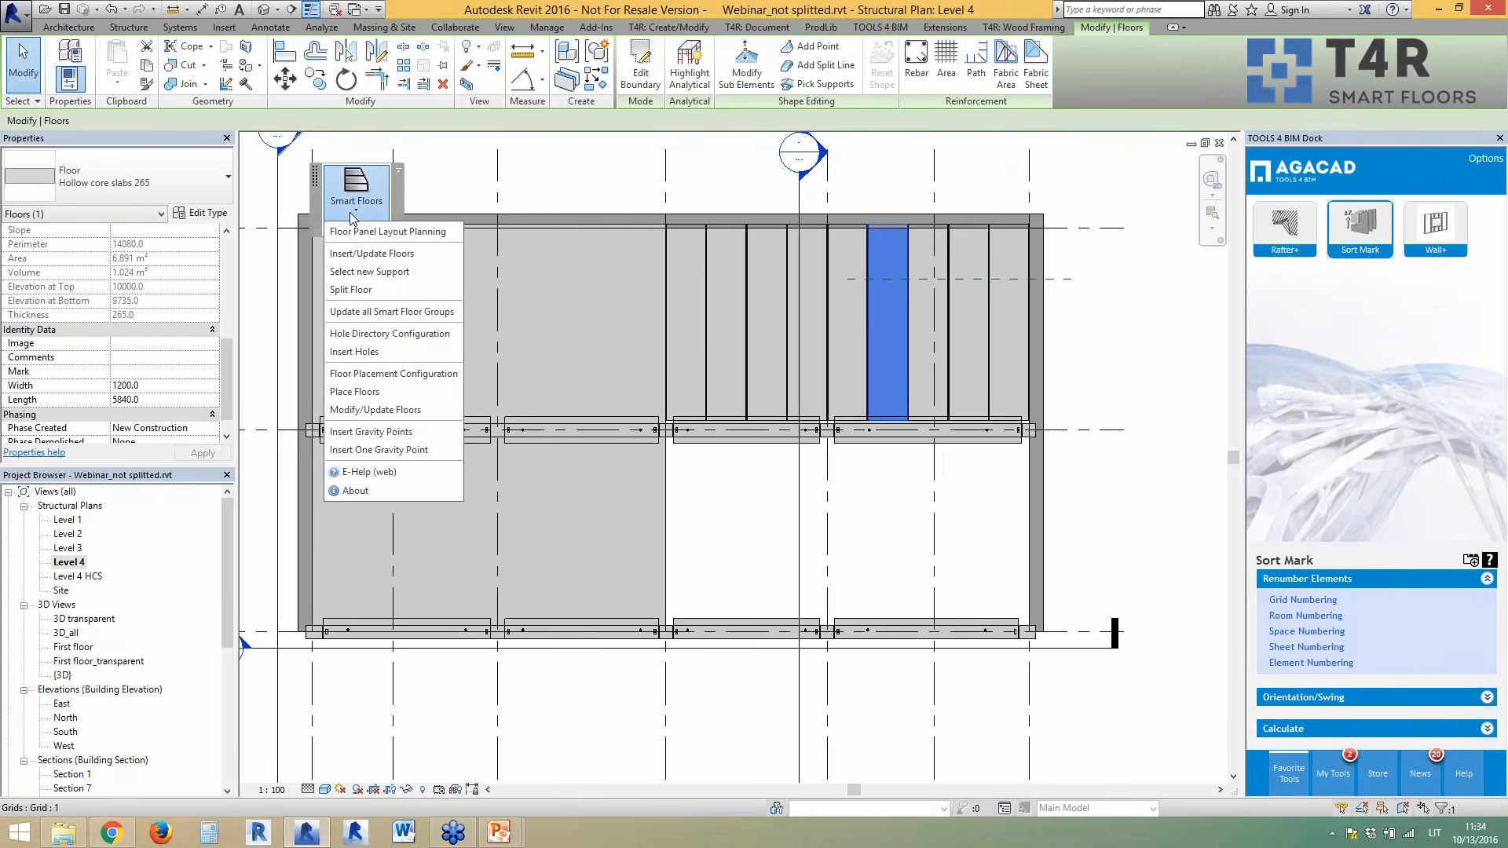
- Update the floor group to start at grid 6 with a Hollow core slabs 265 cast-in-place strip
left_click(370, 254)
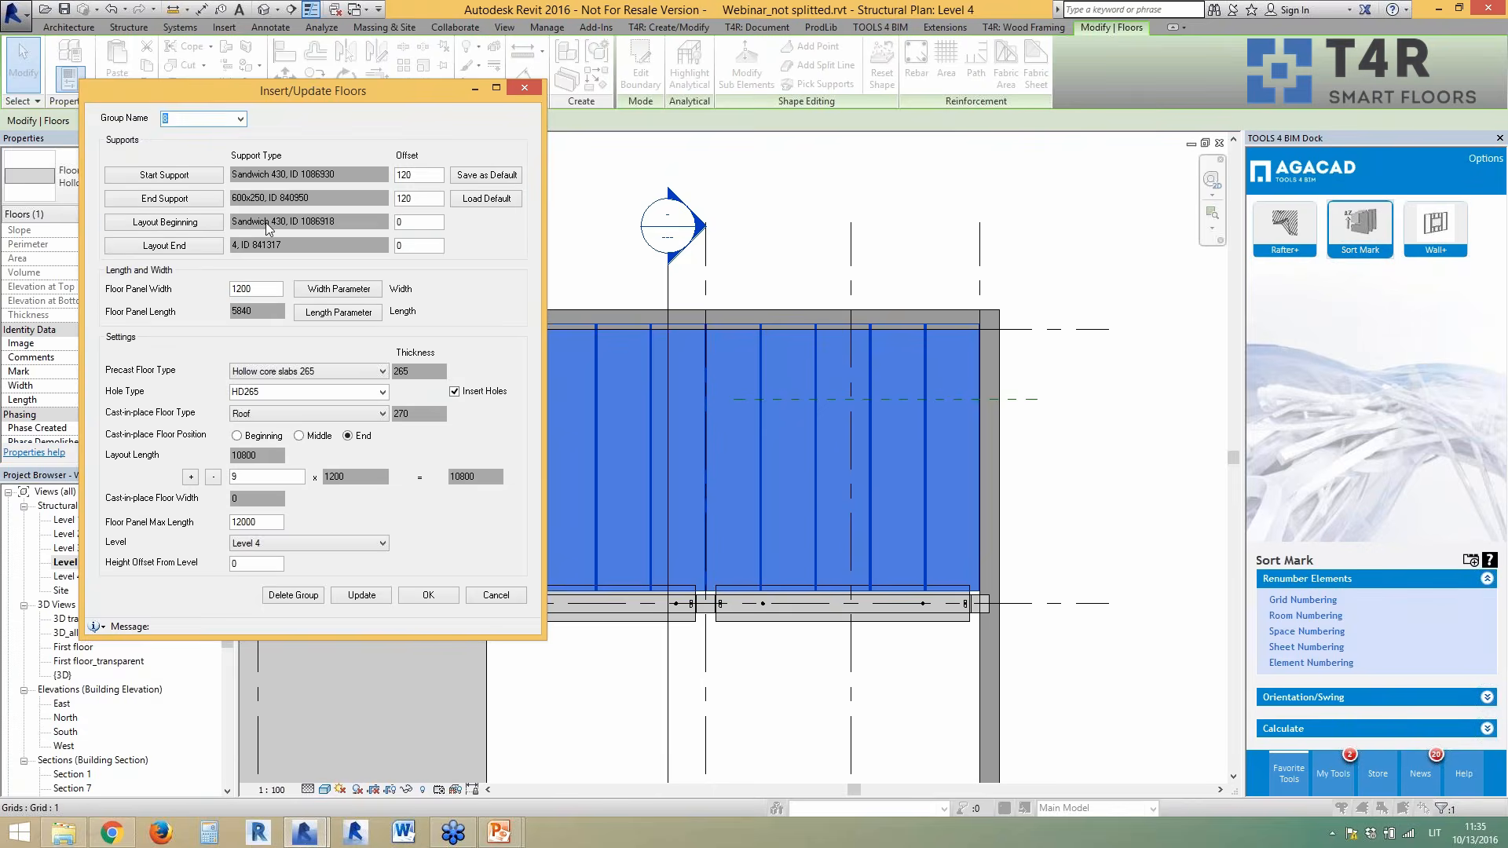
left_click(197, 224)
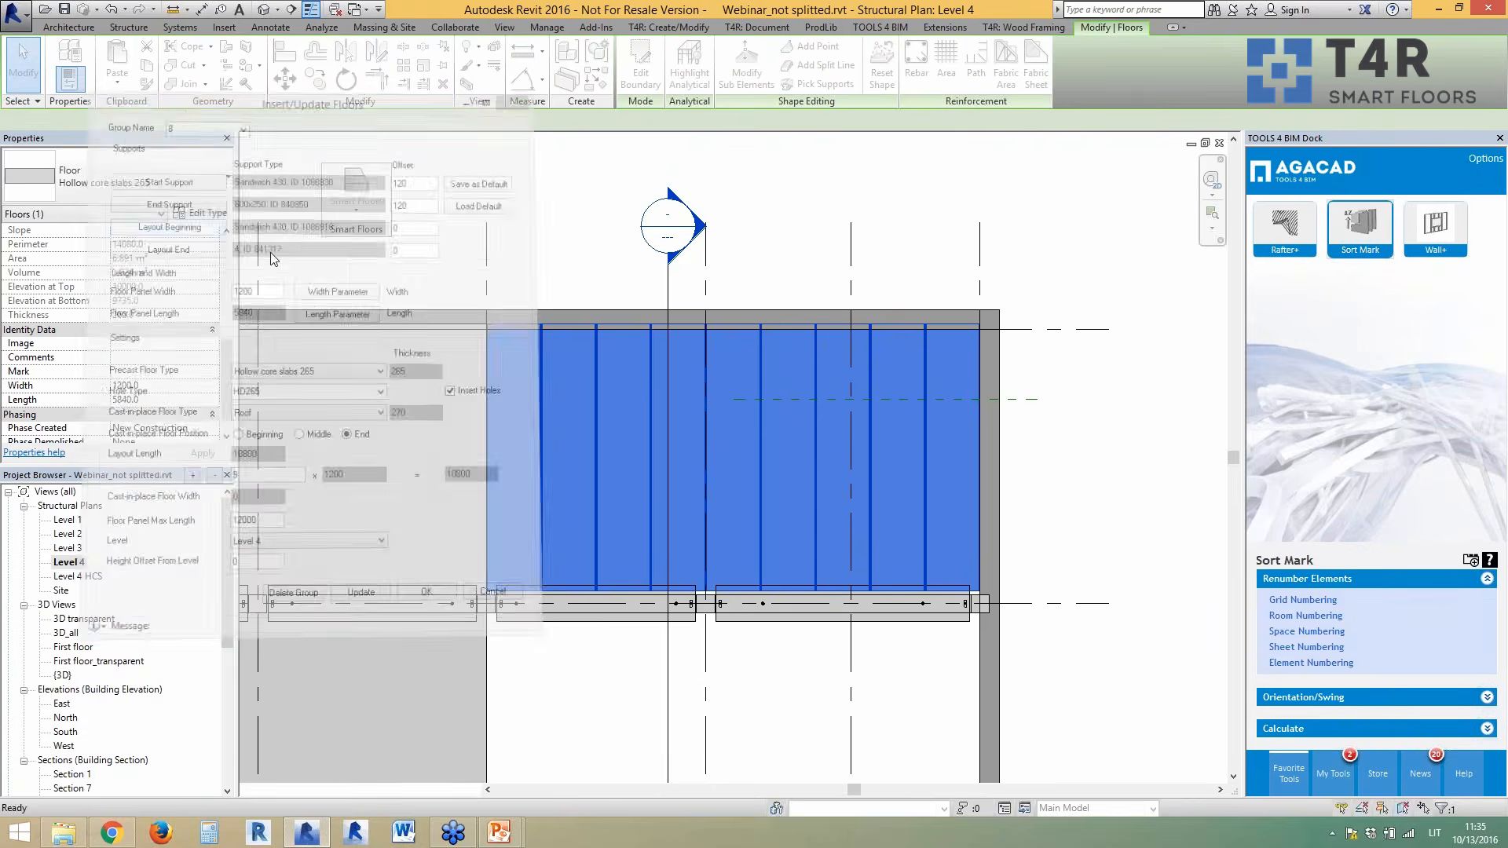
left_click(851, 275)
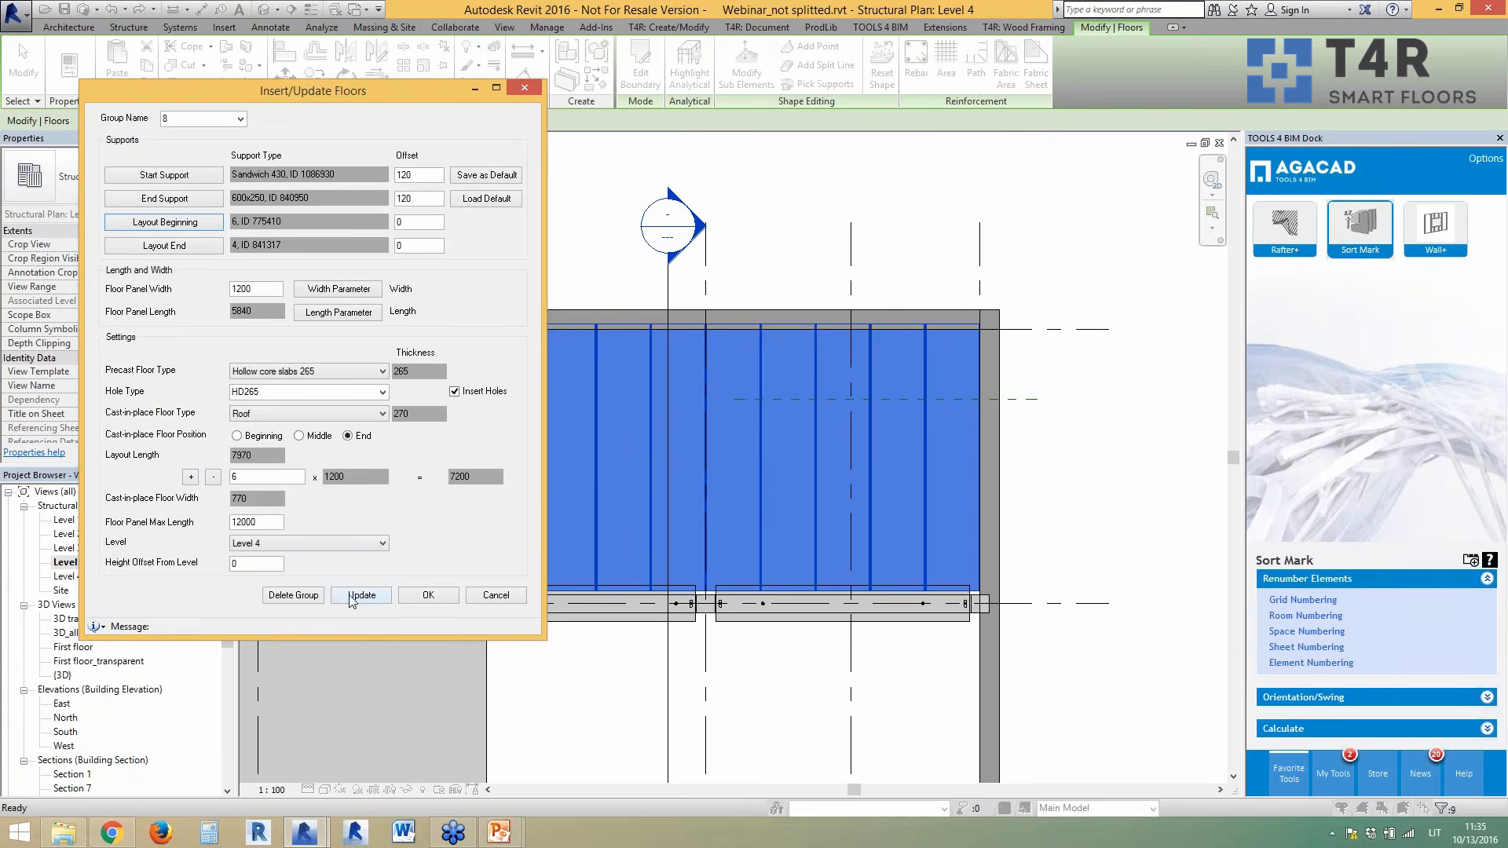
left_click(351, 414)
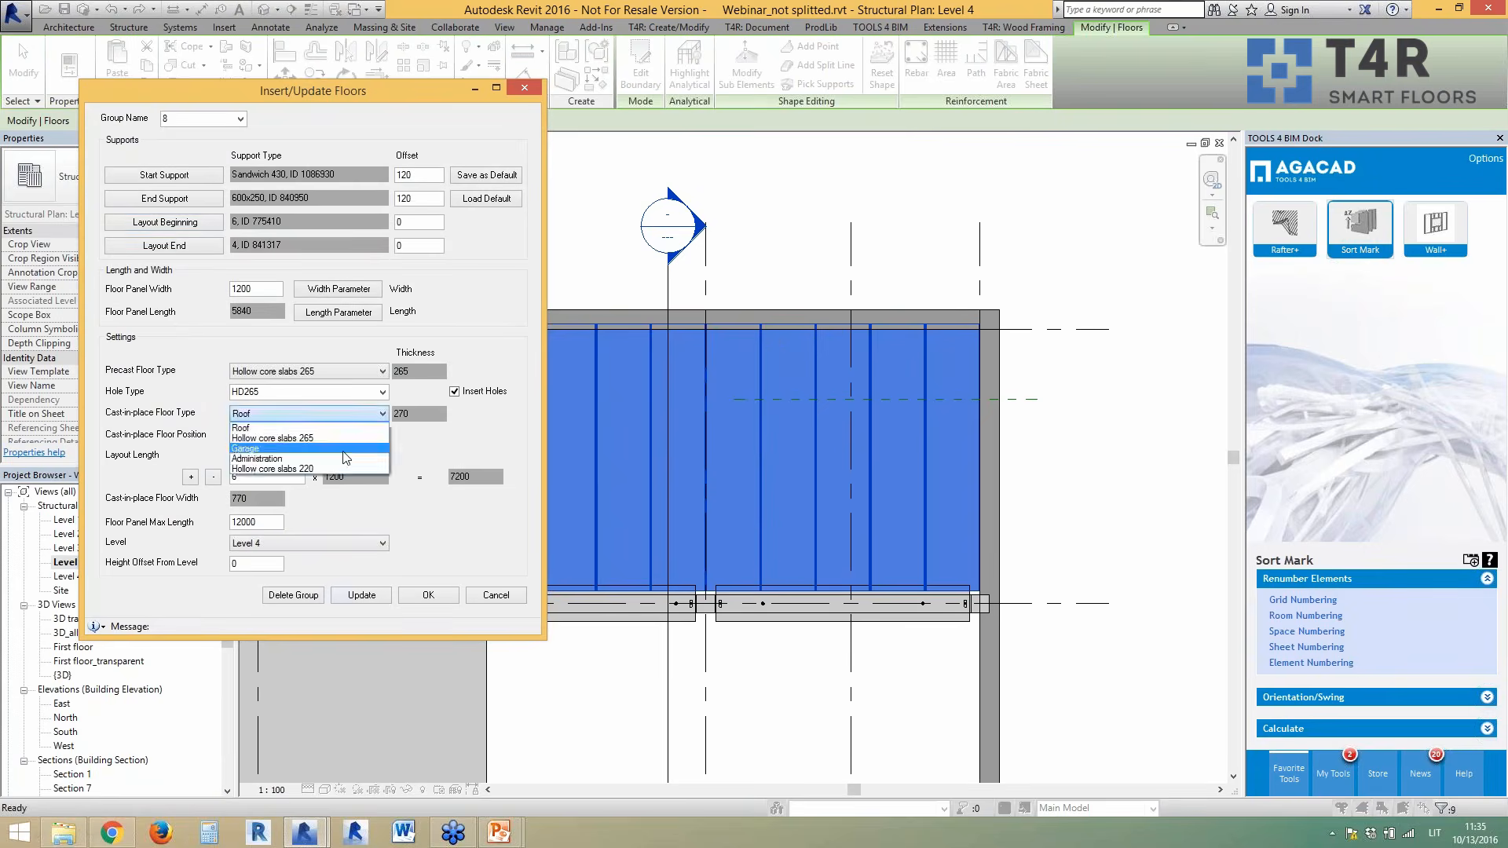
left_click(355, 473)
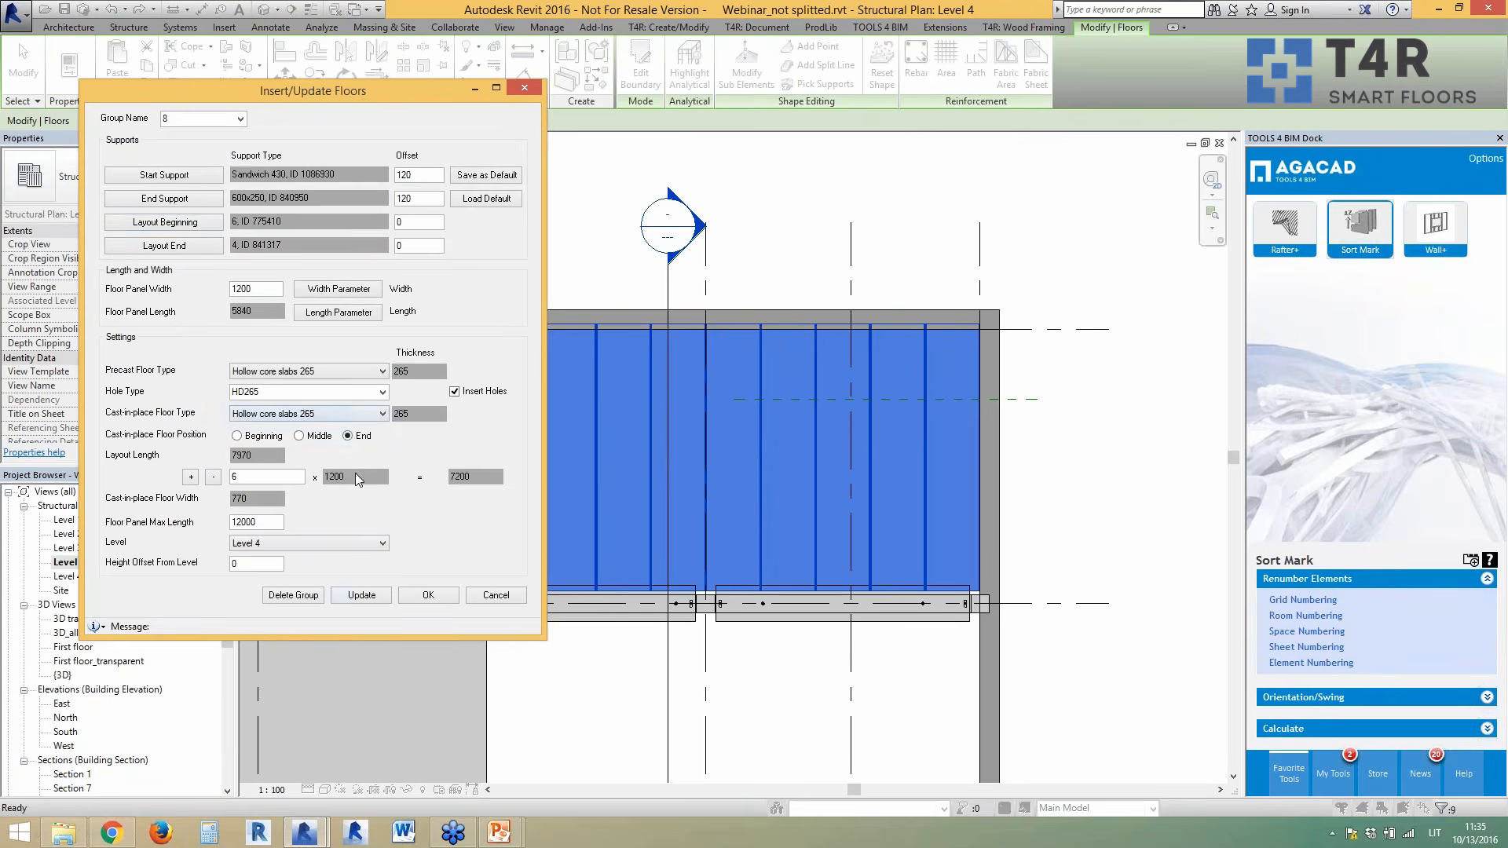
left_click(375, 596)
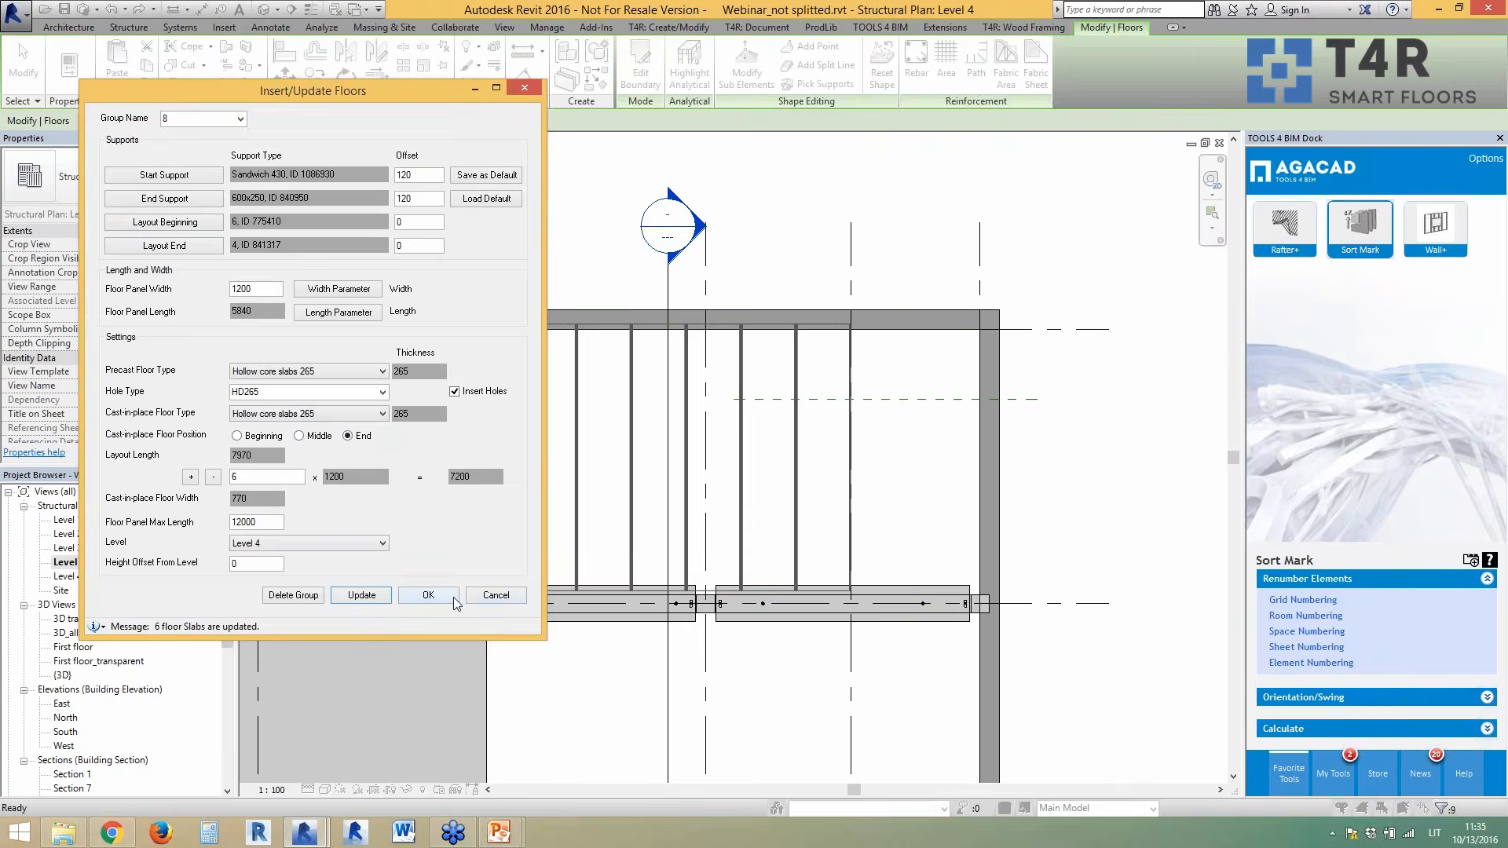
left_click(455, 601)
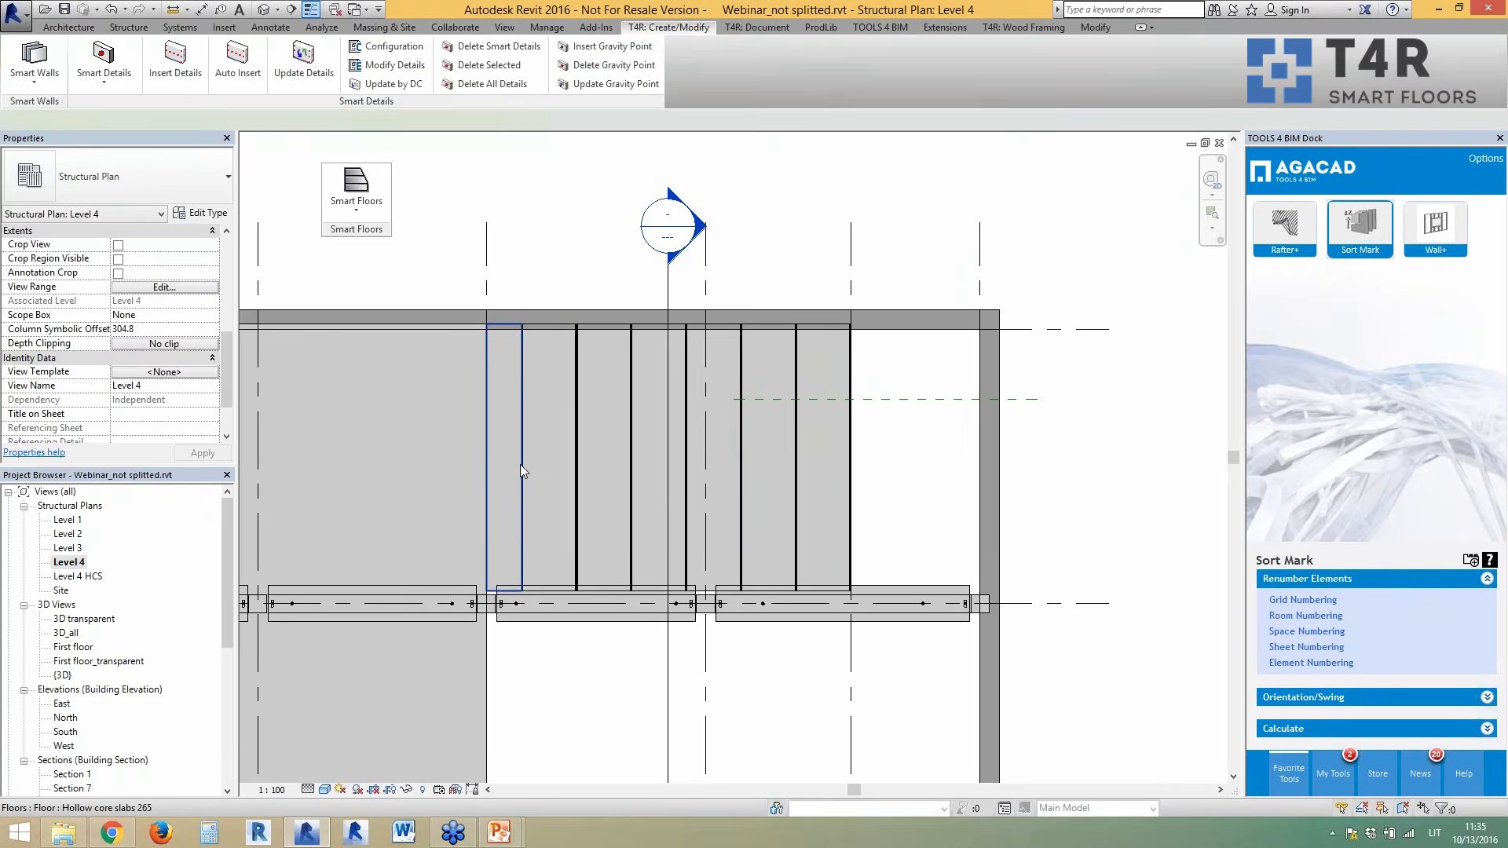
- Inspect the 770 mm cast-in-place strip and the adjacent HD265 slab
left_click(520, 464)
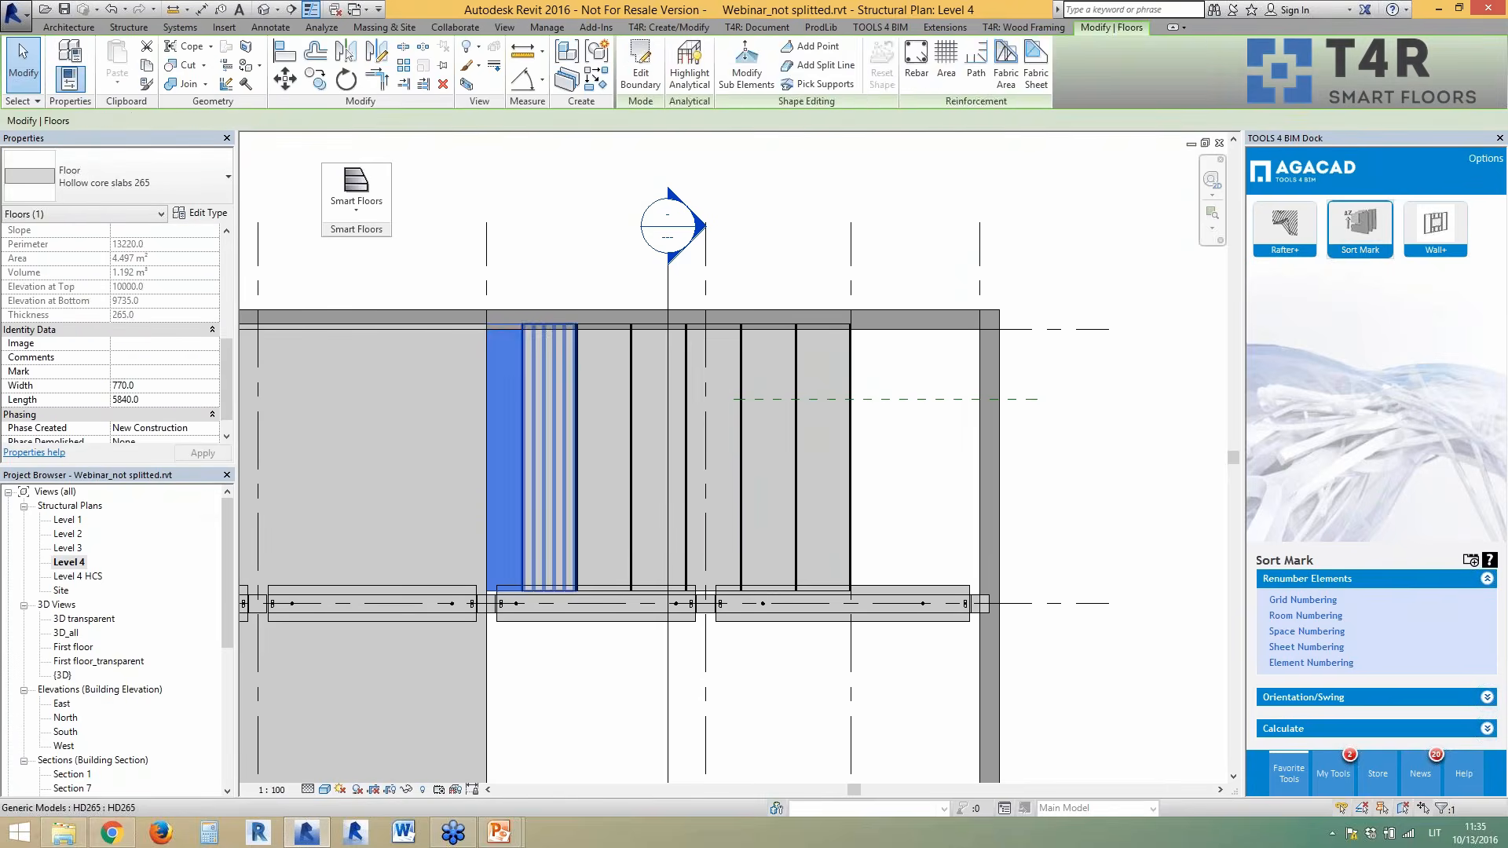
left_click(545, 493)
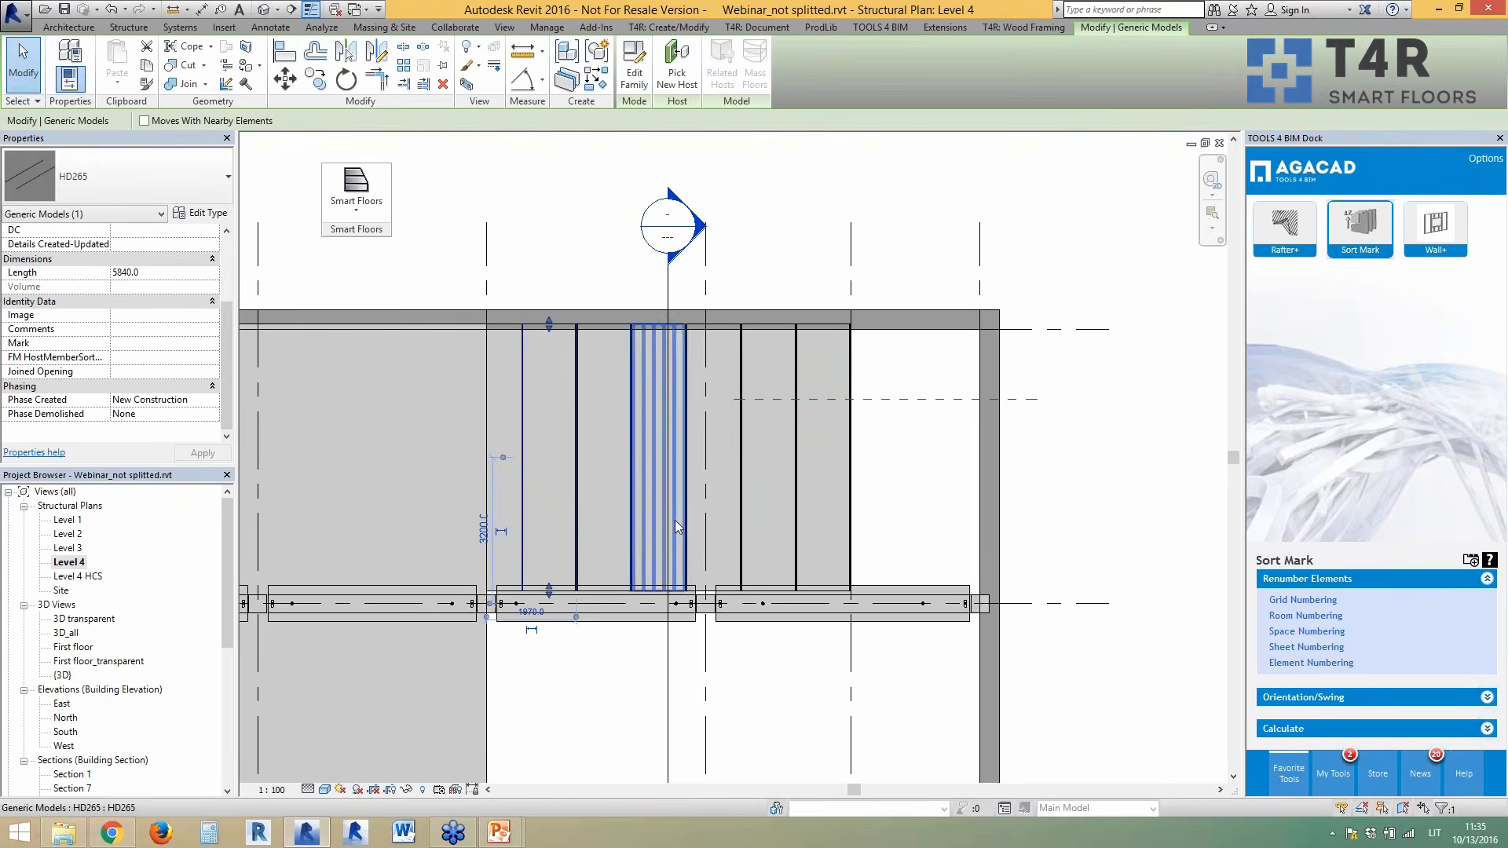
key("Escape")
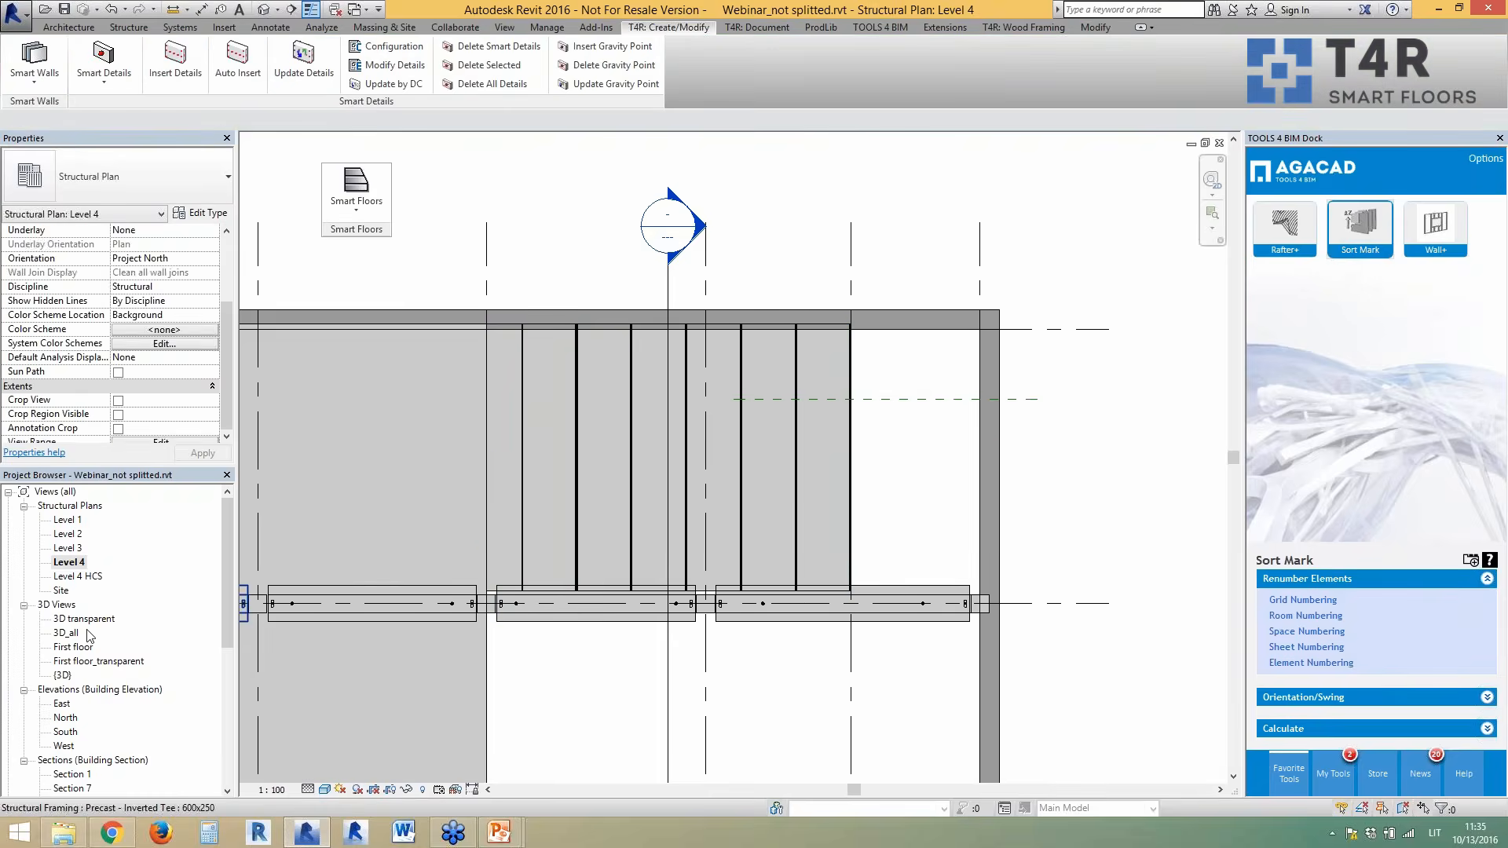
- Open the default {3D} view and zoom to an HD265 slab's cored end on the beam
double_click(62, 676)
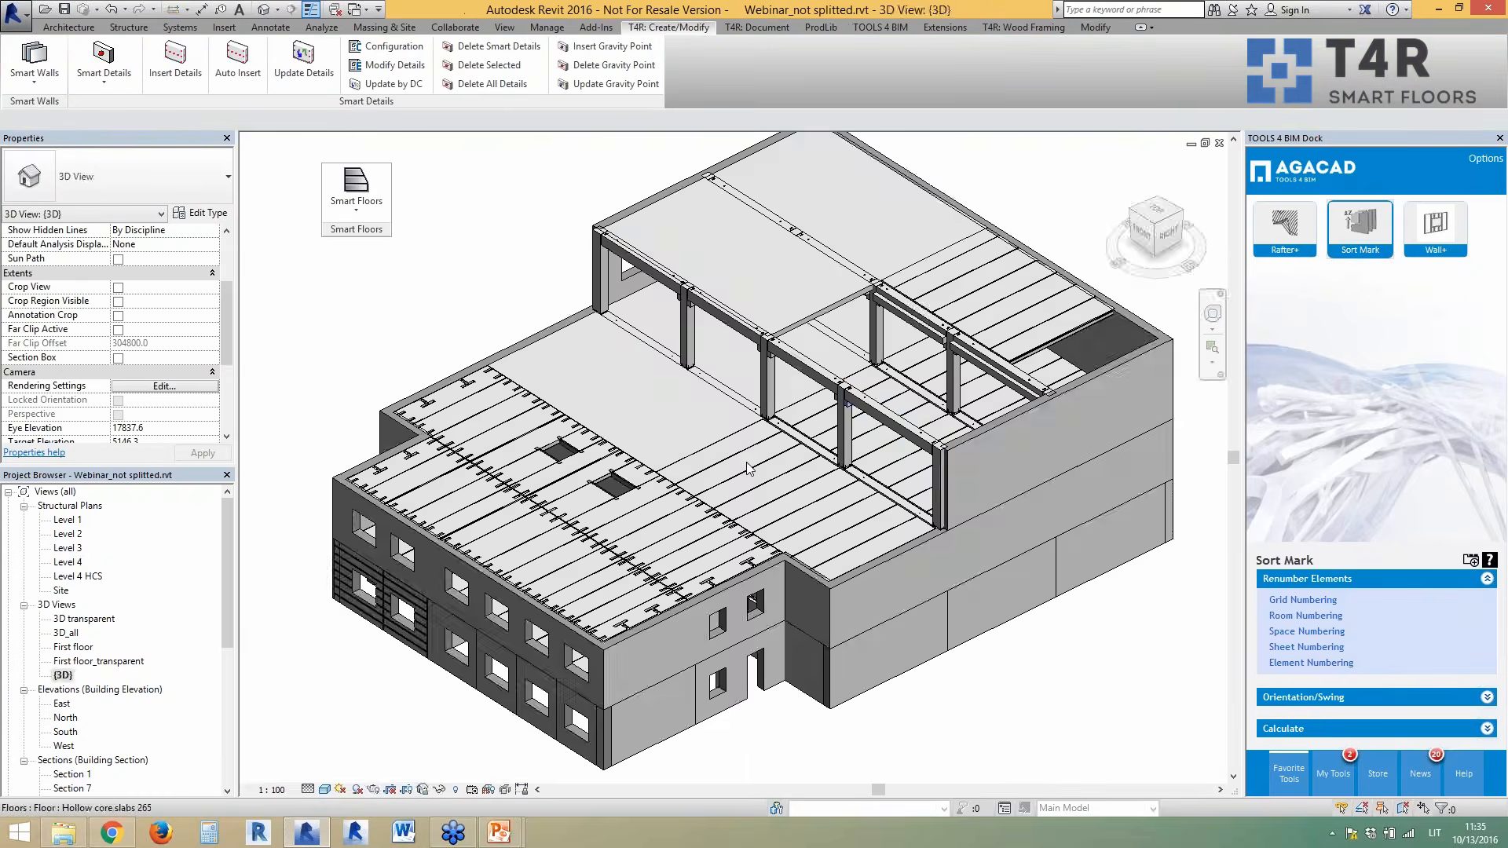
scroll(823, 467, "up", 4)
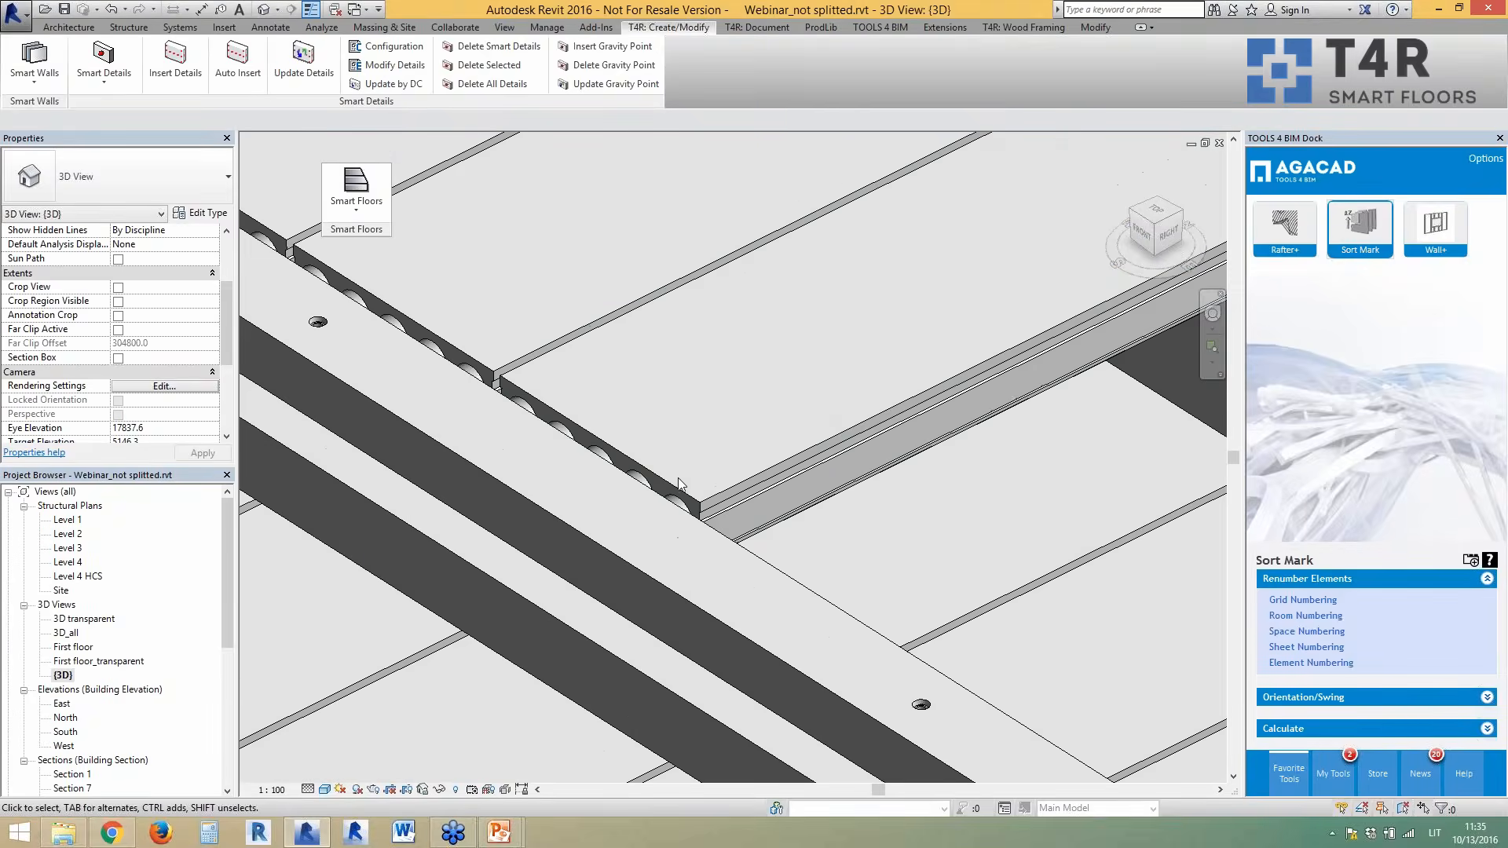
left_click(683, 505)
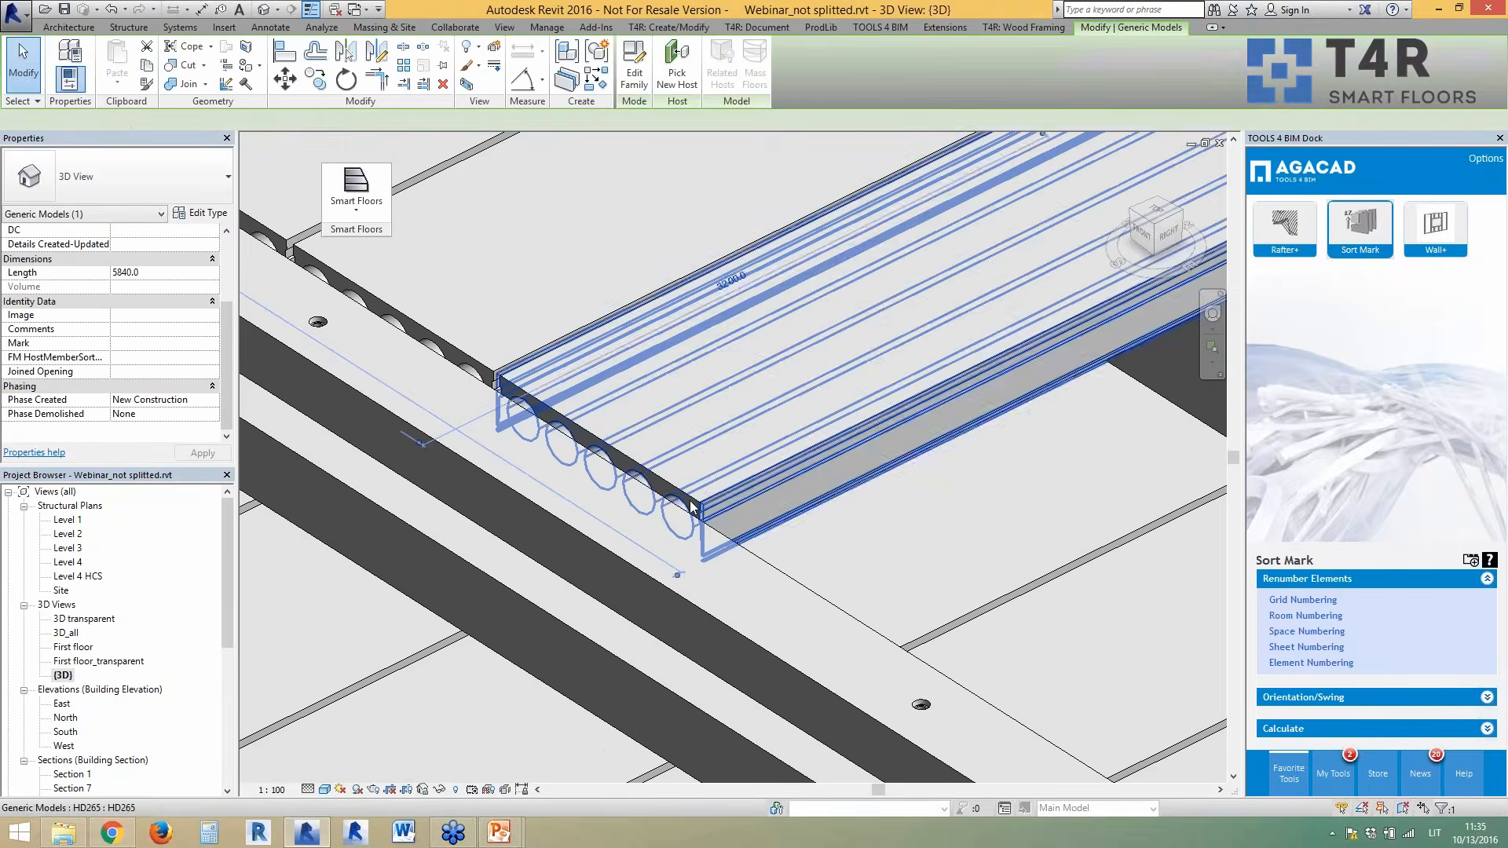
scroll(678, 424, "down", 2)
key("Escape")
- Review the Smart Floors Hole Directory Configuration without changes, then reselect the slab
left_click(355, 202)
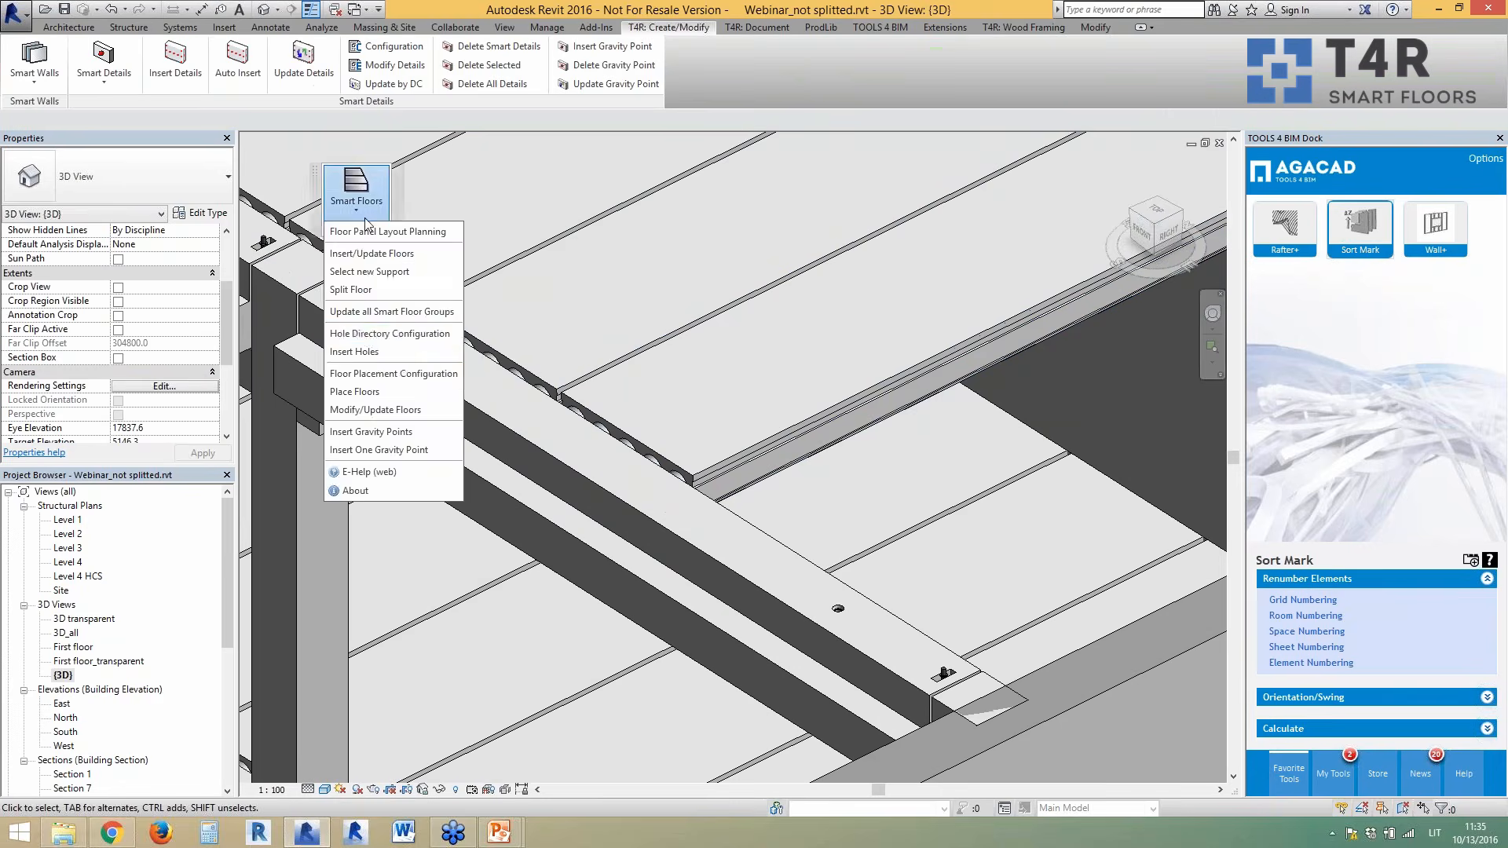
left_click(366, 334)
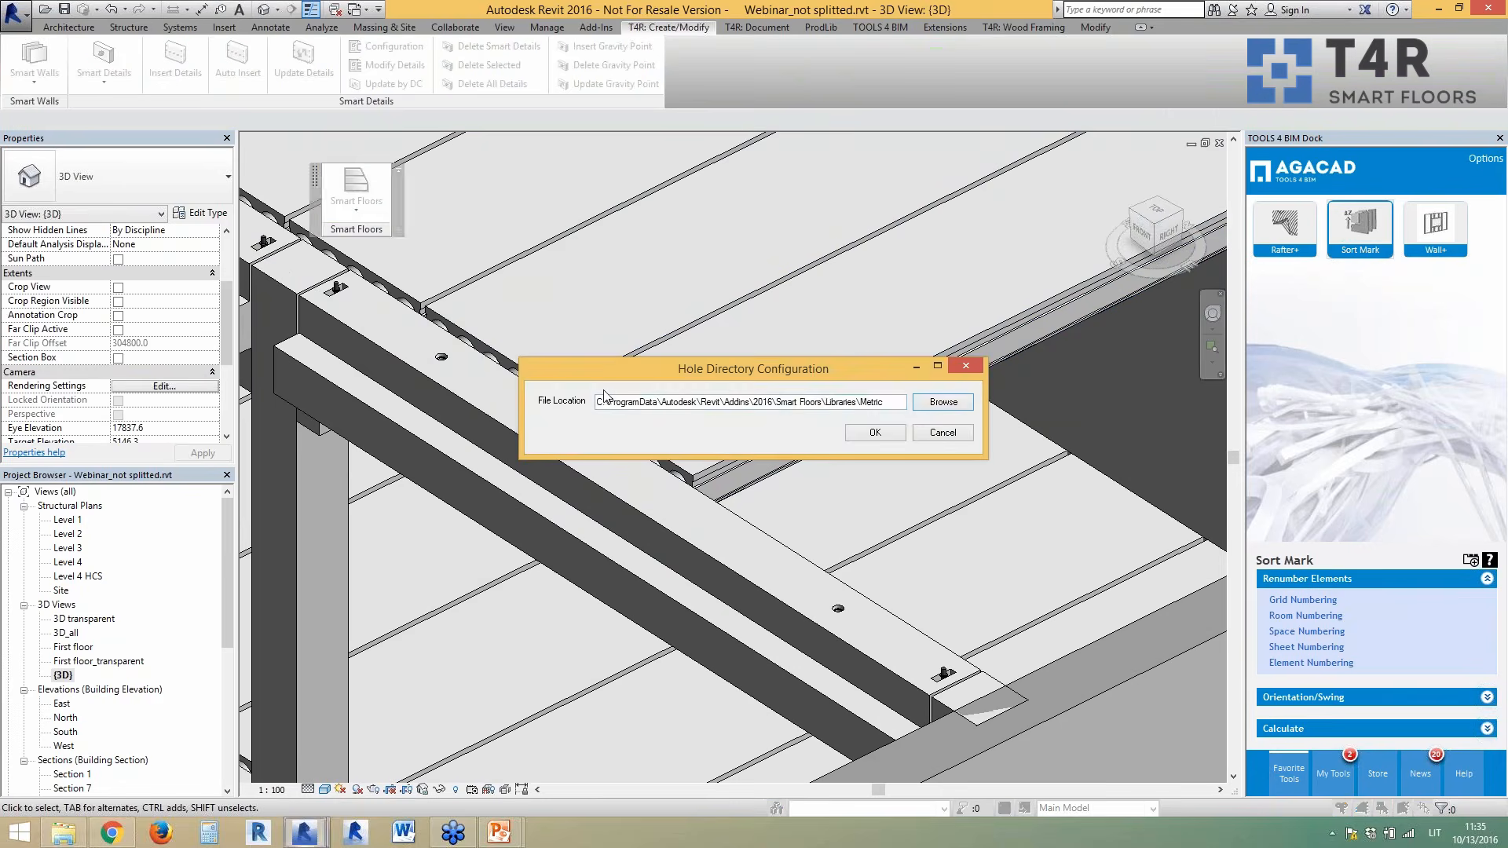
left_click(952, 434)
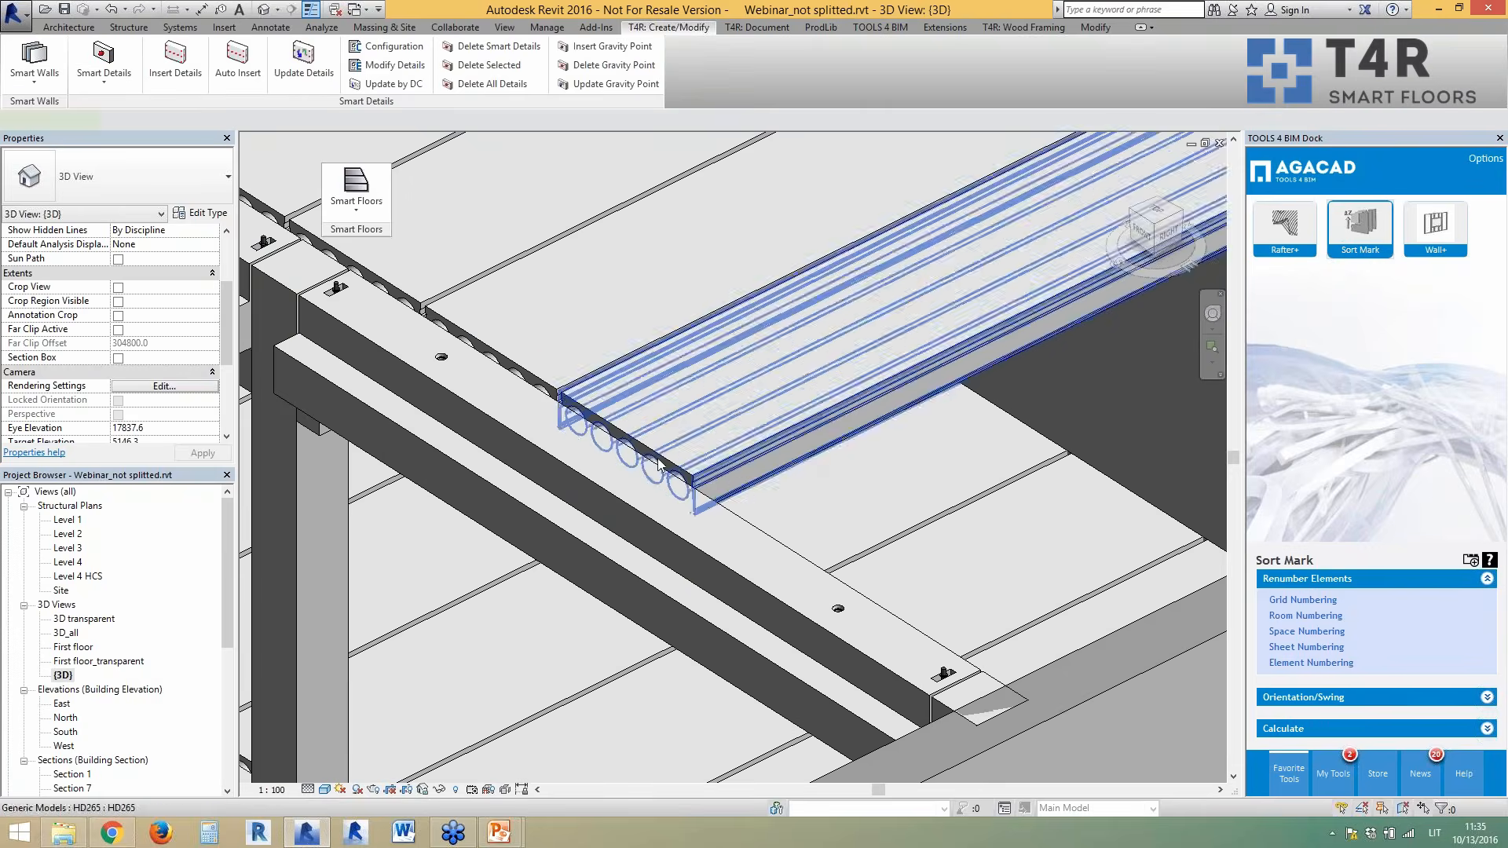
left_click(806, 462)
left_click(634, 78)
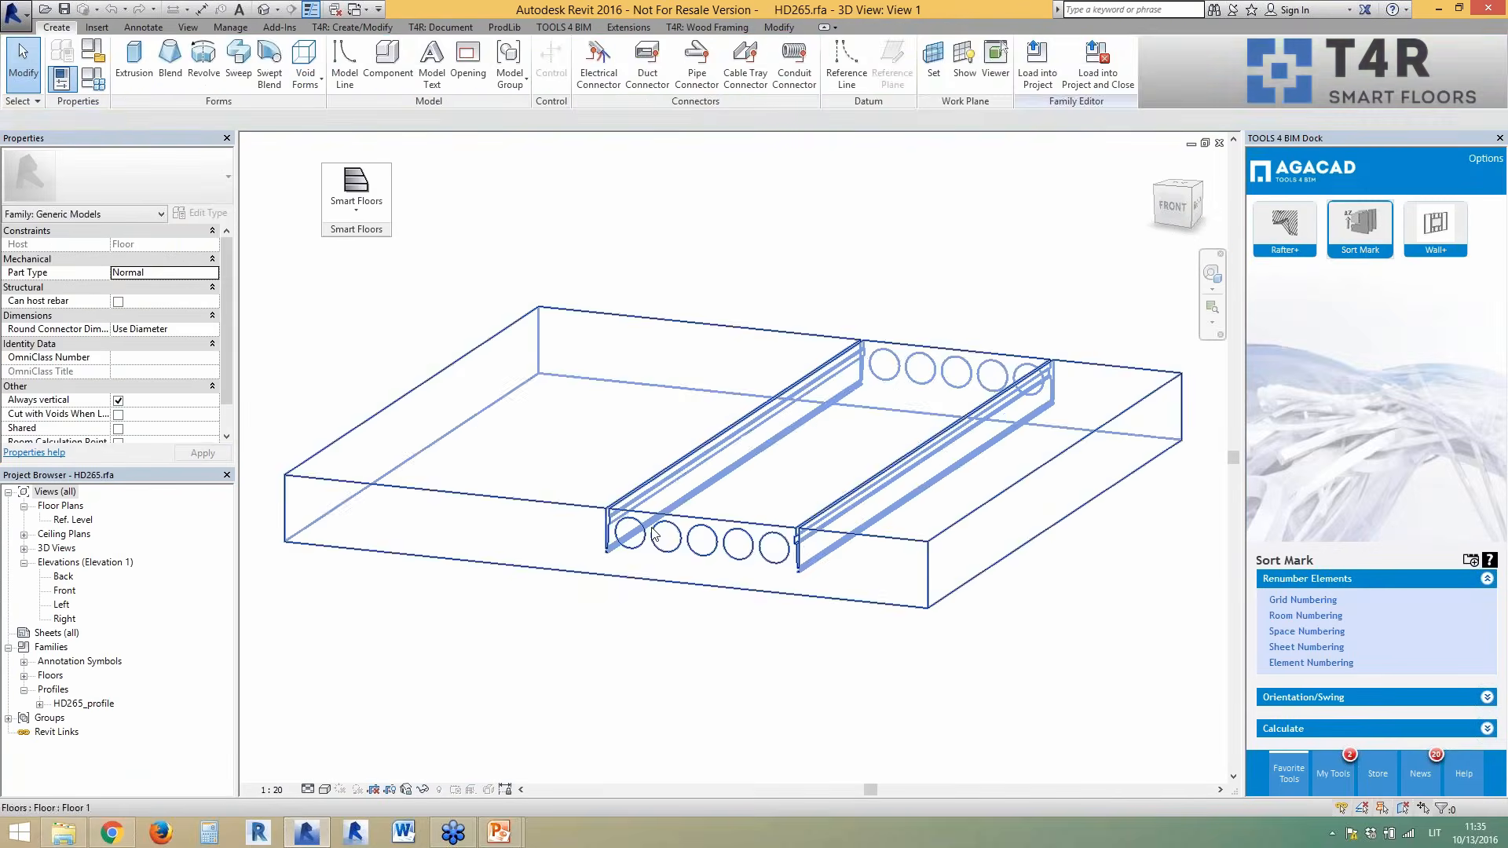
left_click(654, 539)
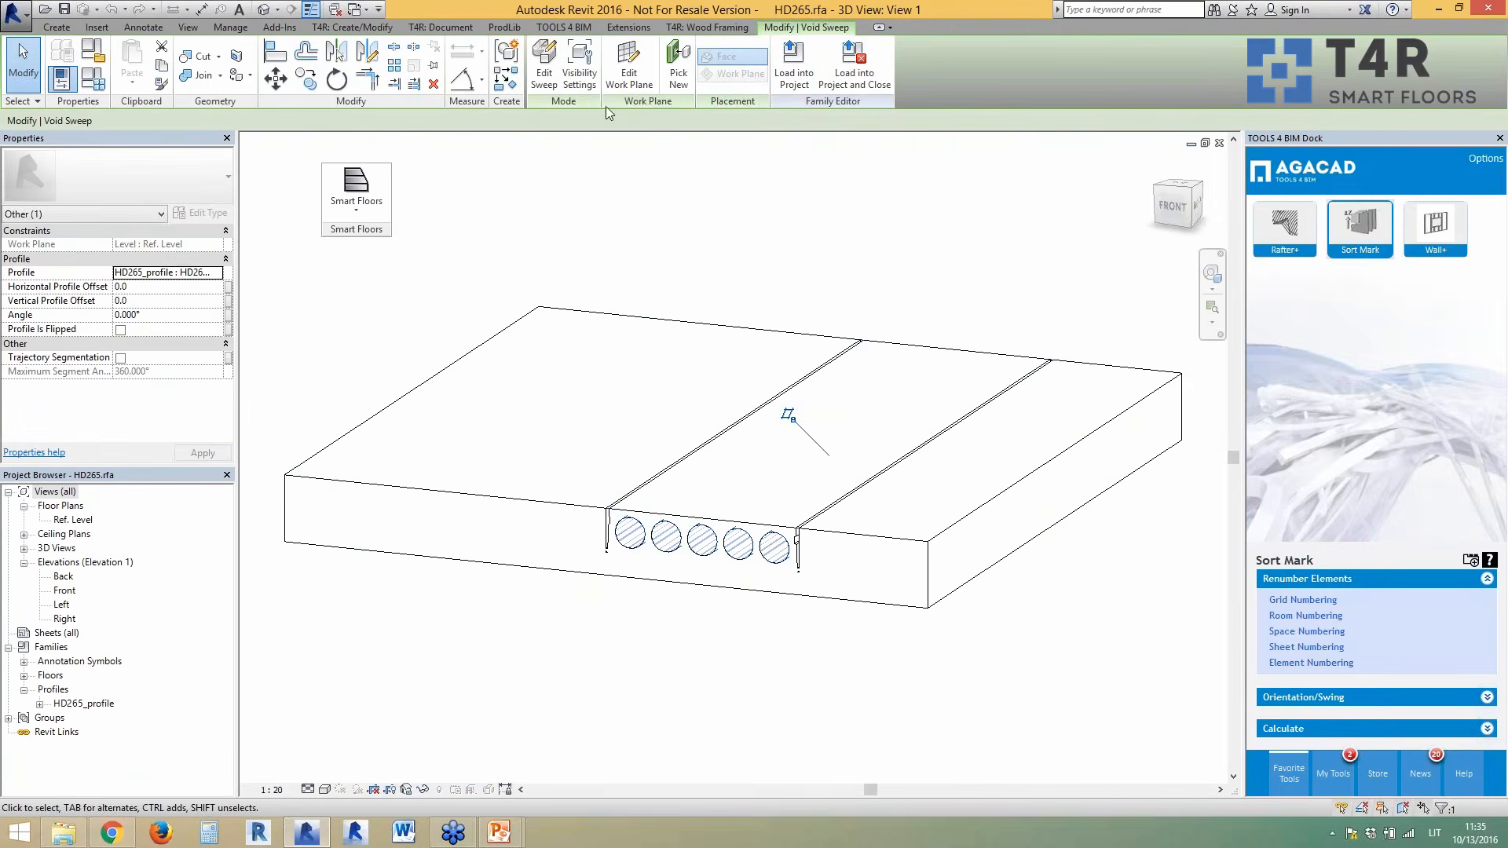
left_click(307, 560)
right_click(83, 703)
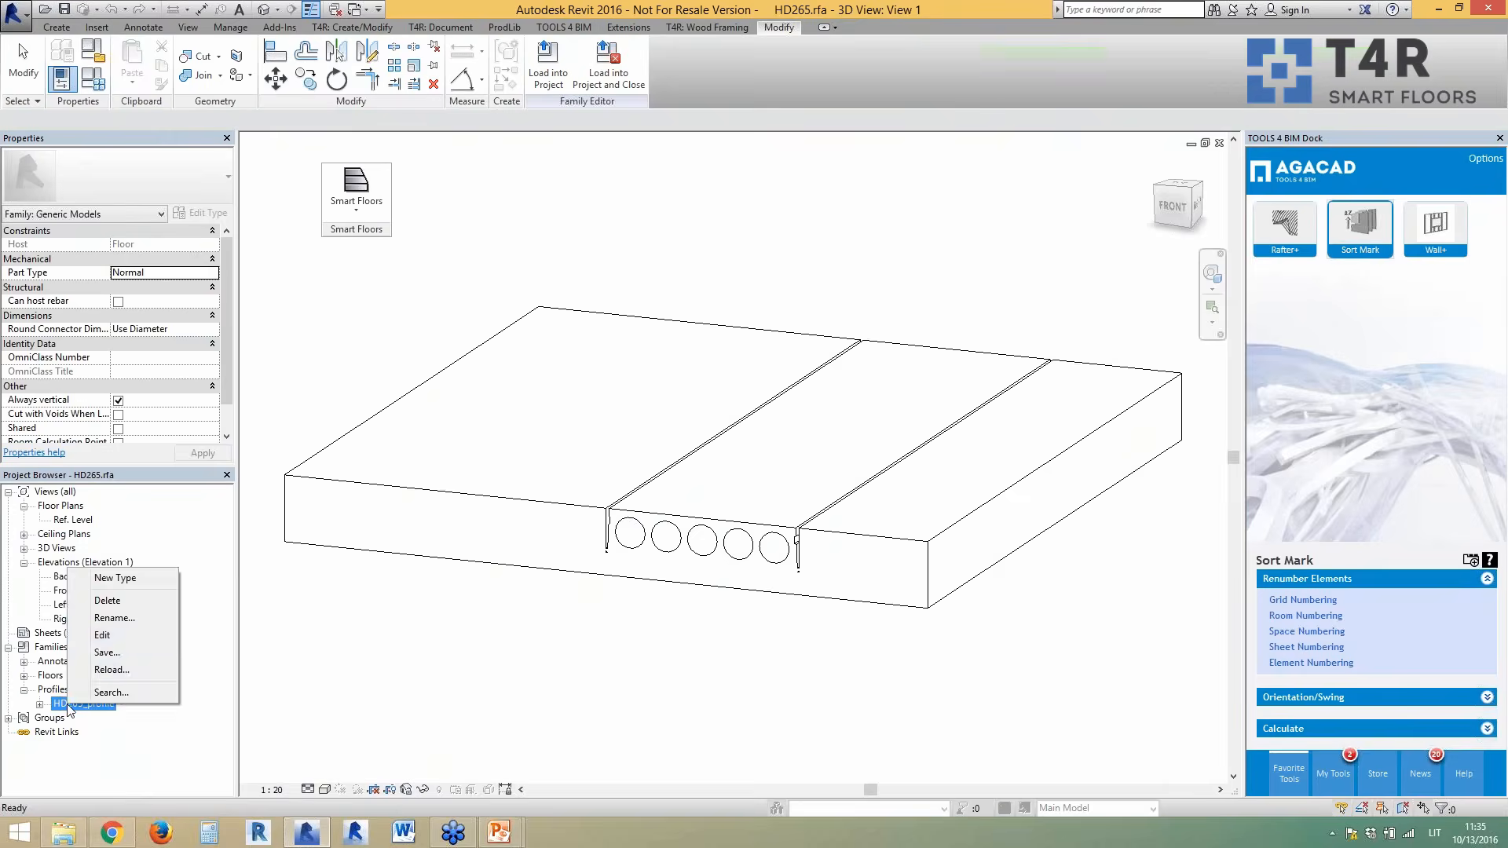
left_click(99, 637)
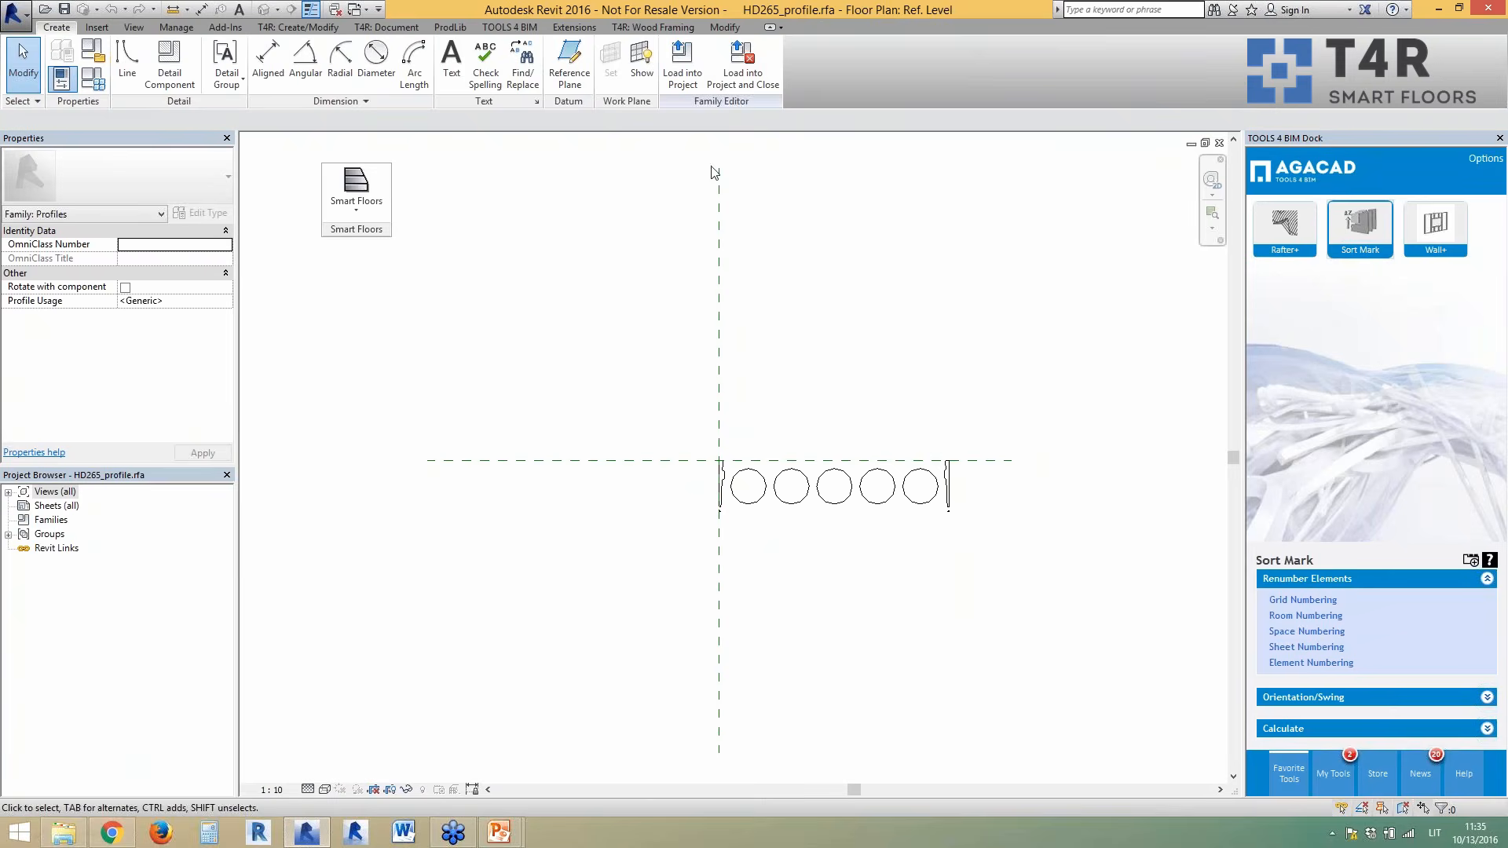
left_click(1220, 143)
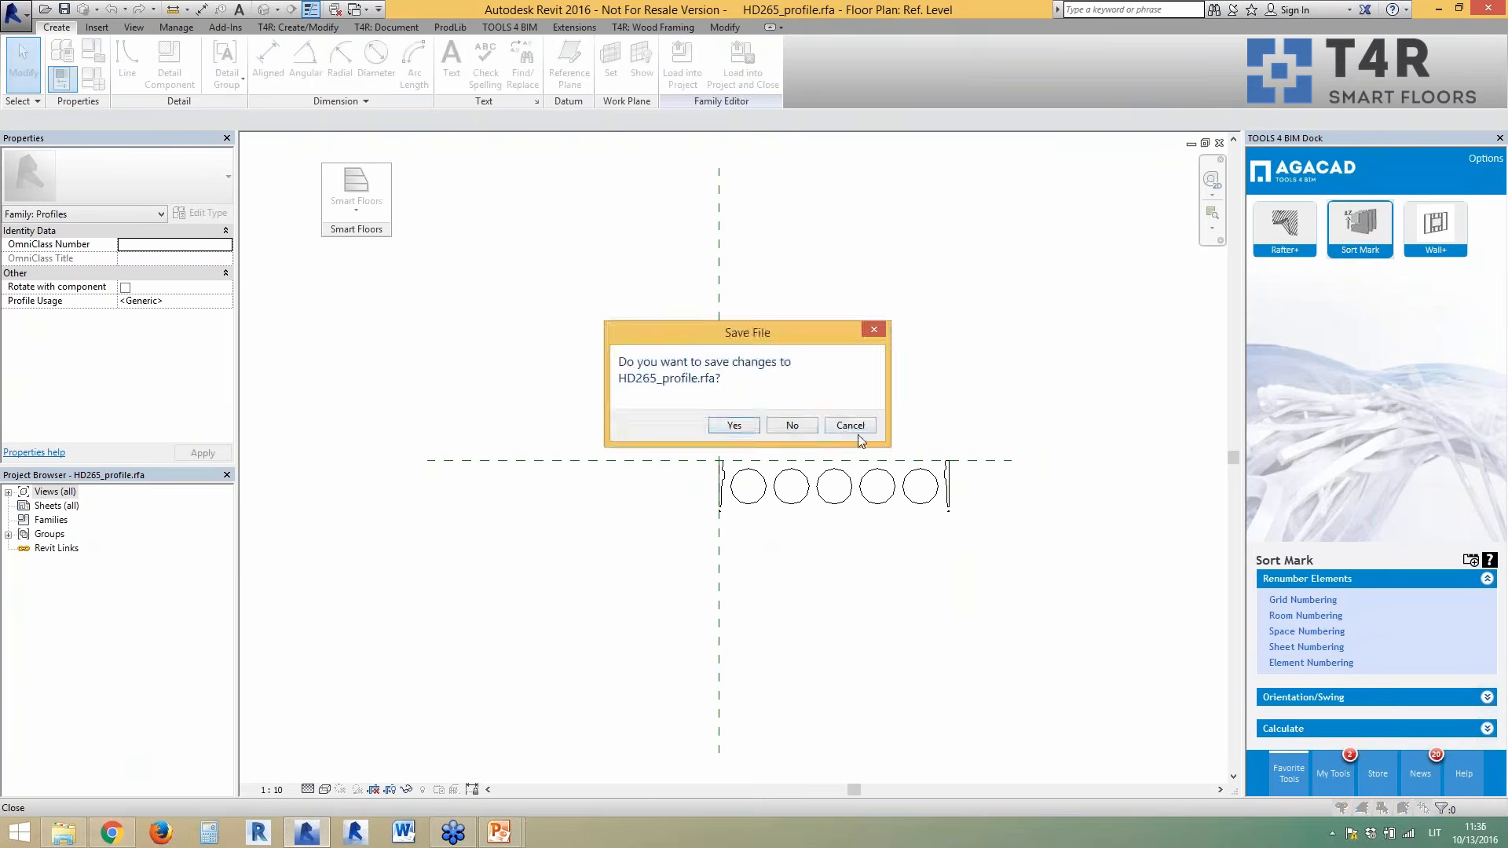
left_click(804, 431)
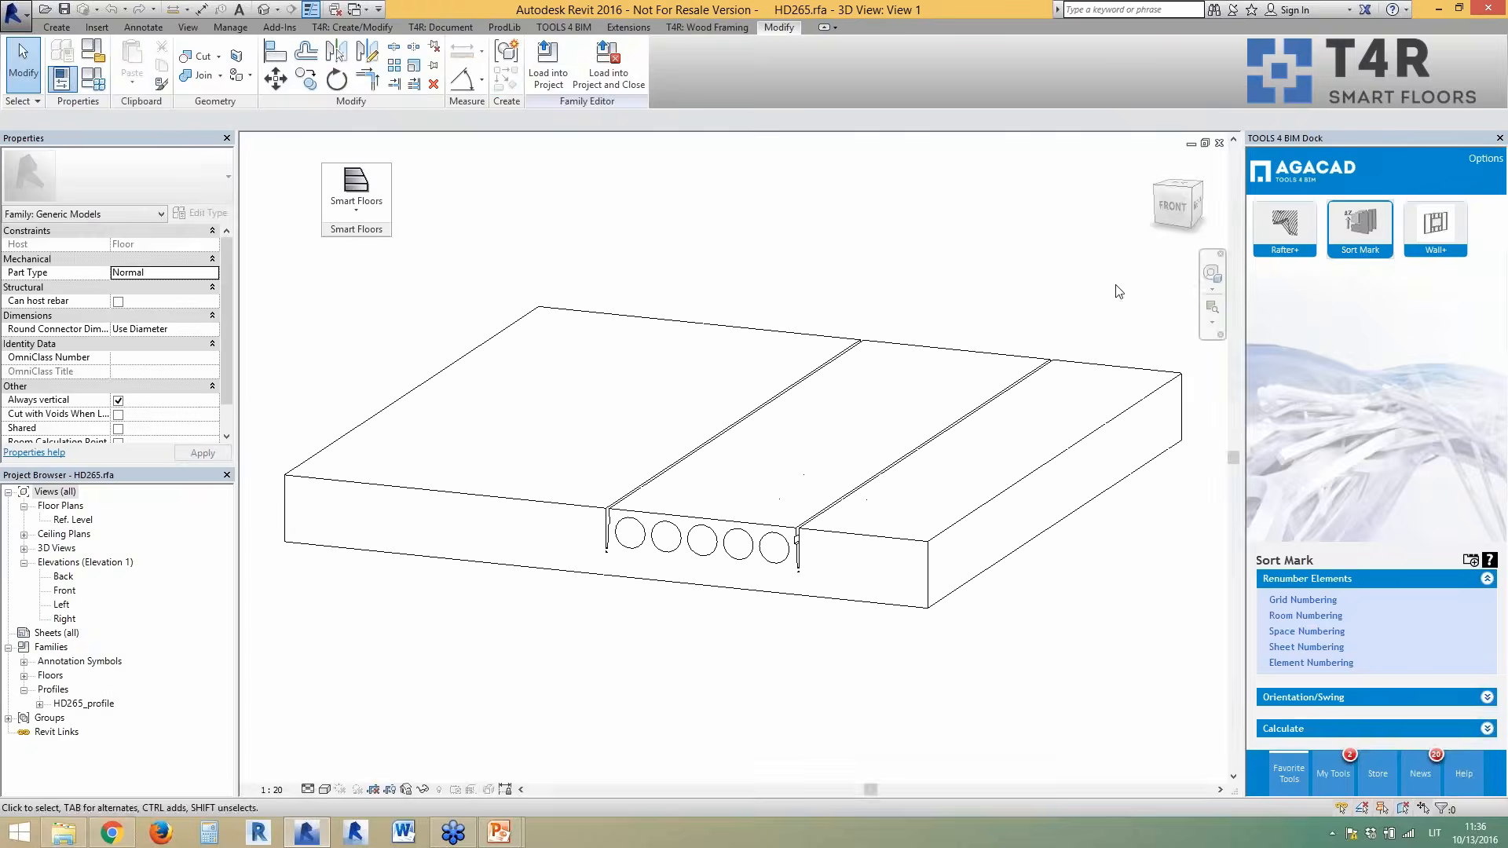
left_click(1220, 143)
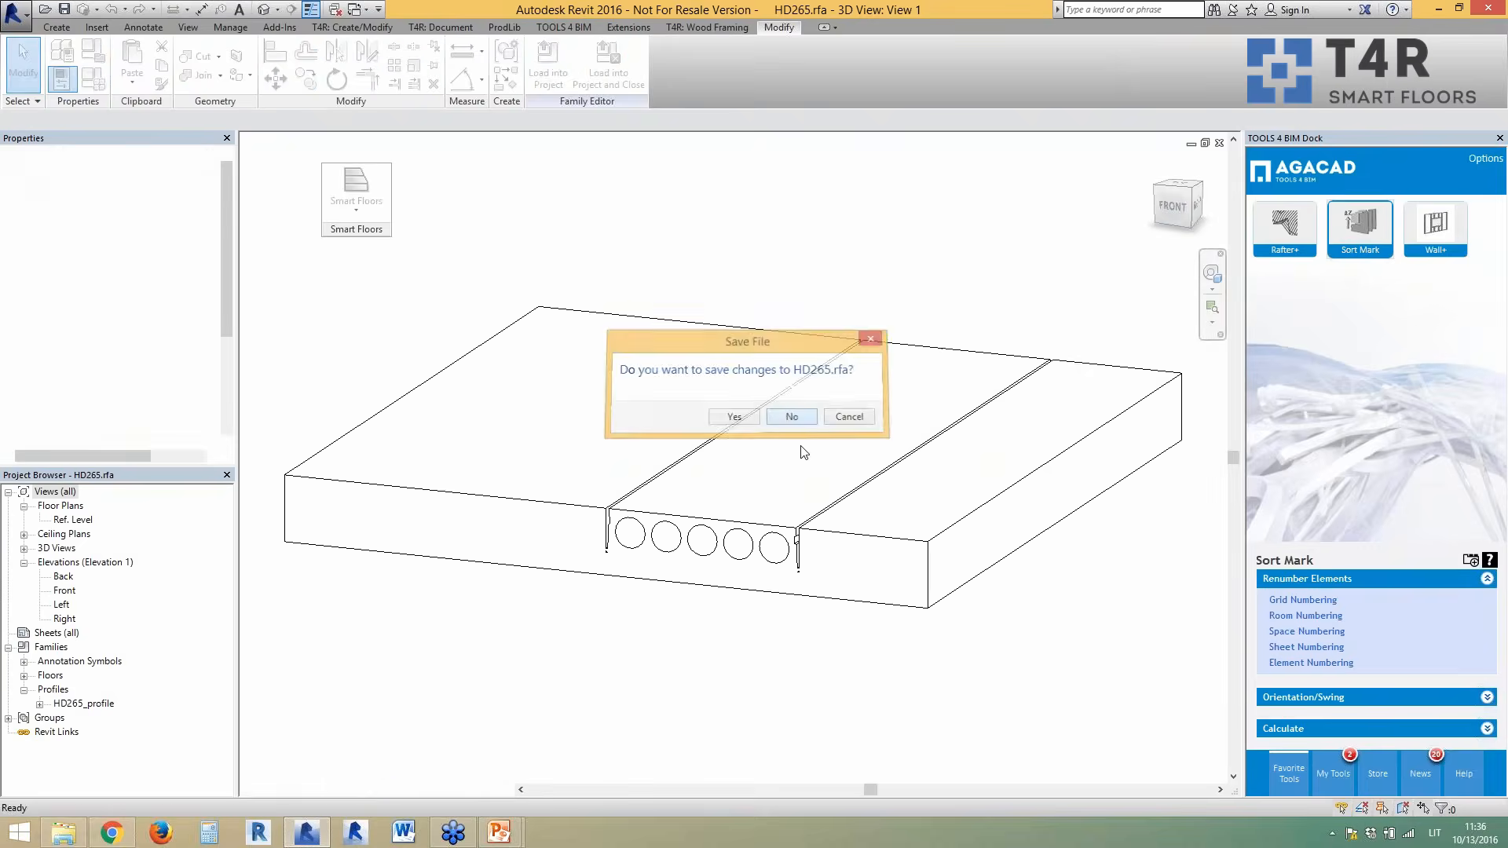
left_click(801, 416)
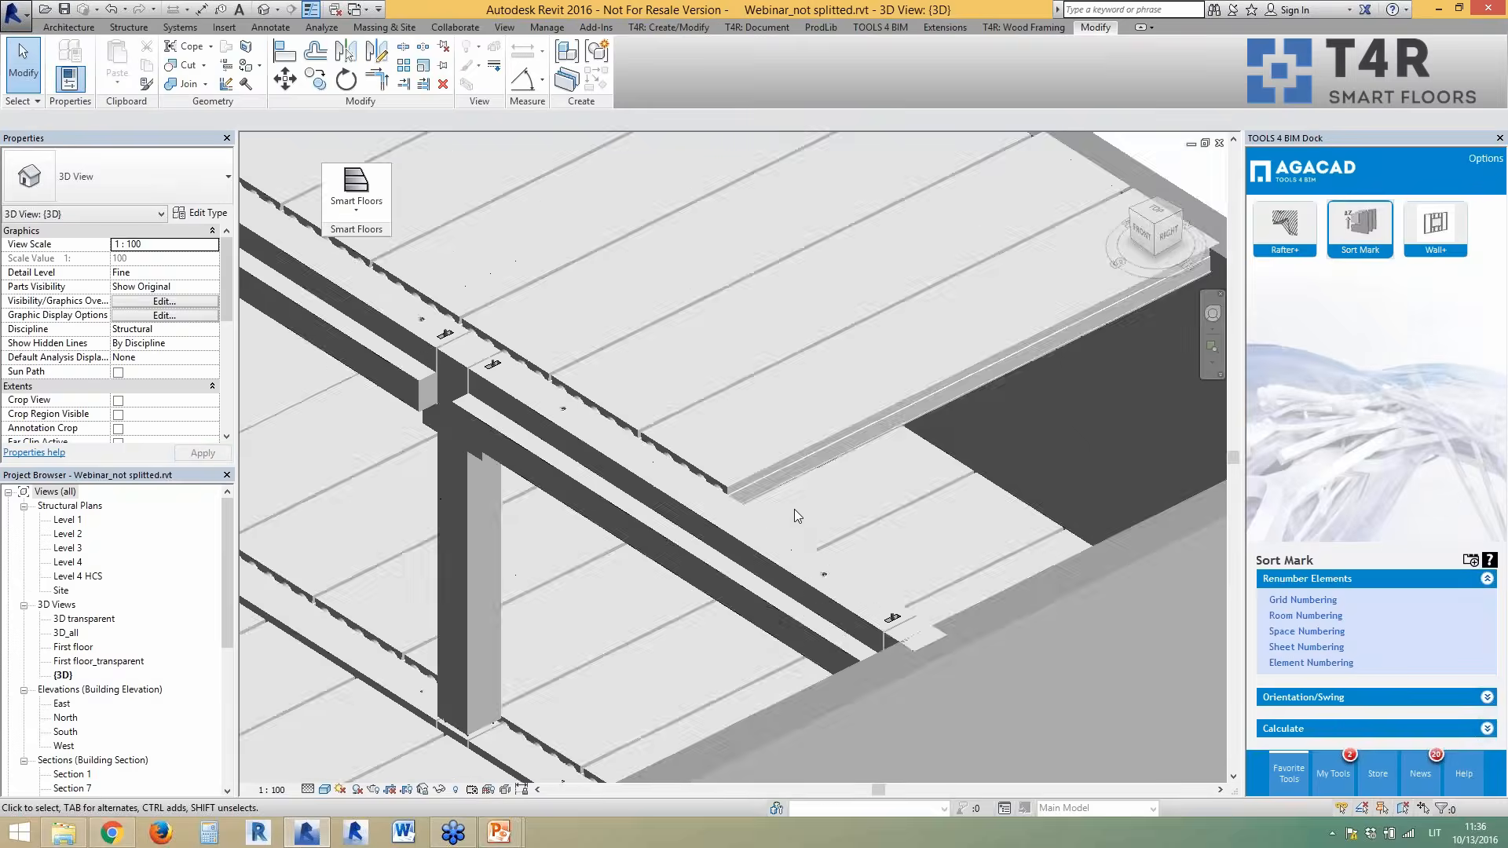
- Orbit the 3D view to inspect the new floor panels, then return to the Level 4 structural plan
middle_click_drag(885, 581, 900, 576, "shift")
scroll(901, 577, "down", 6)
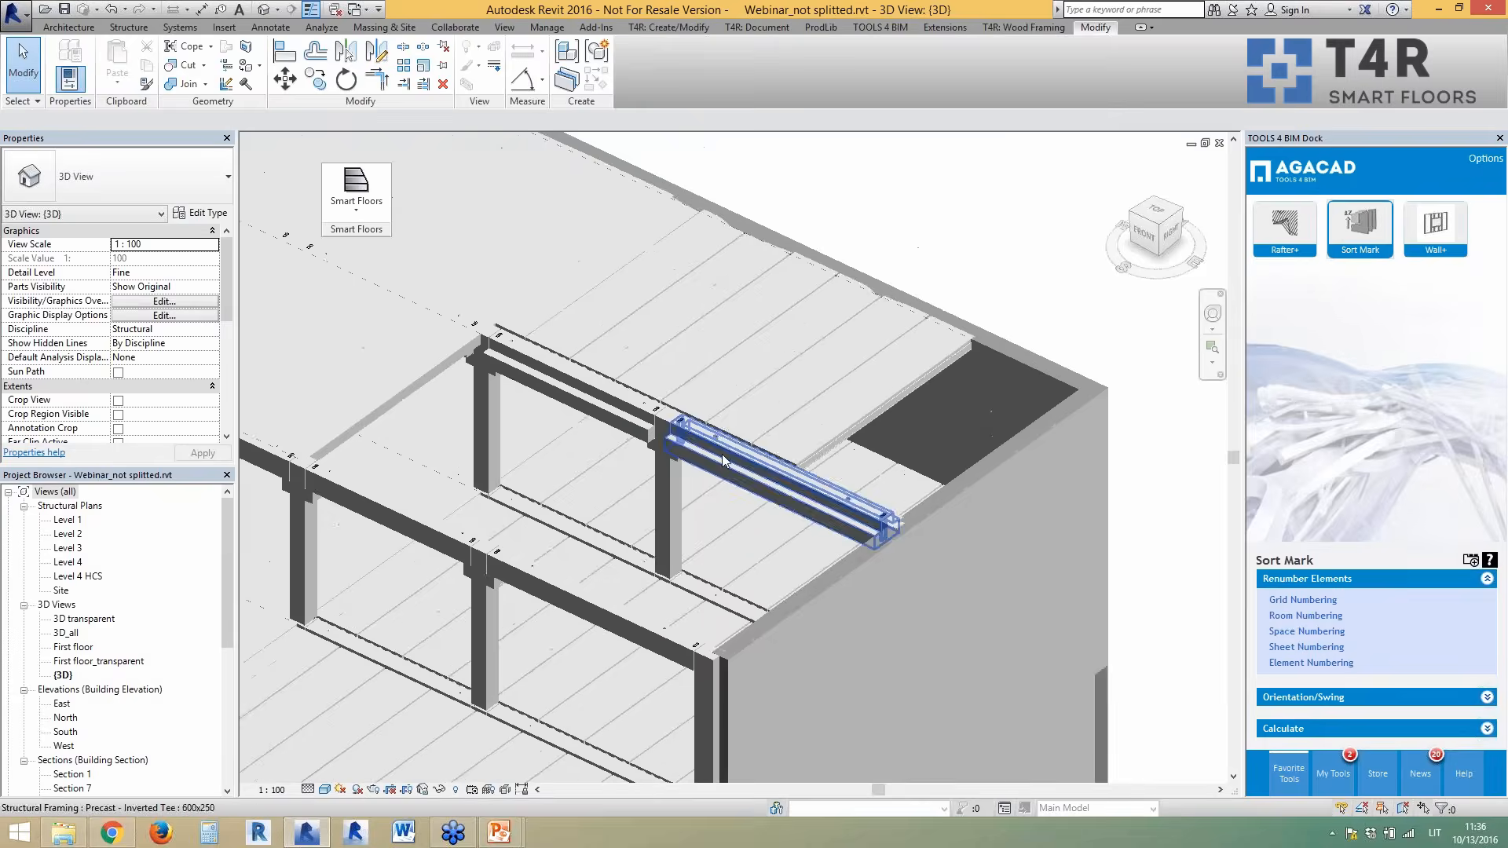
middle_click_drag(704, 502, 706, 492, "shift")
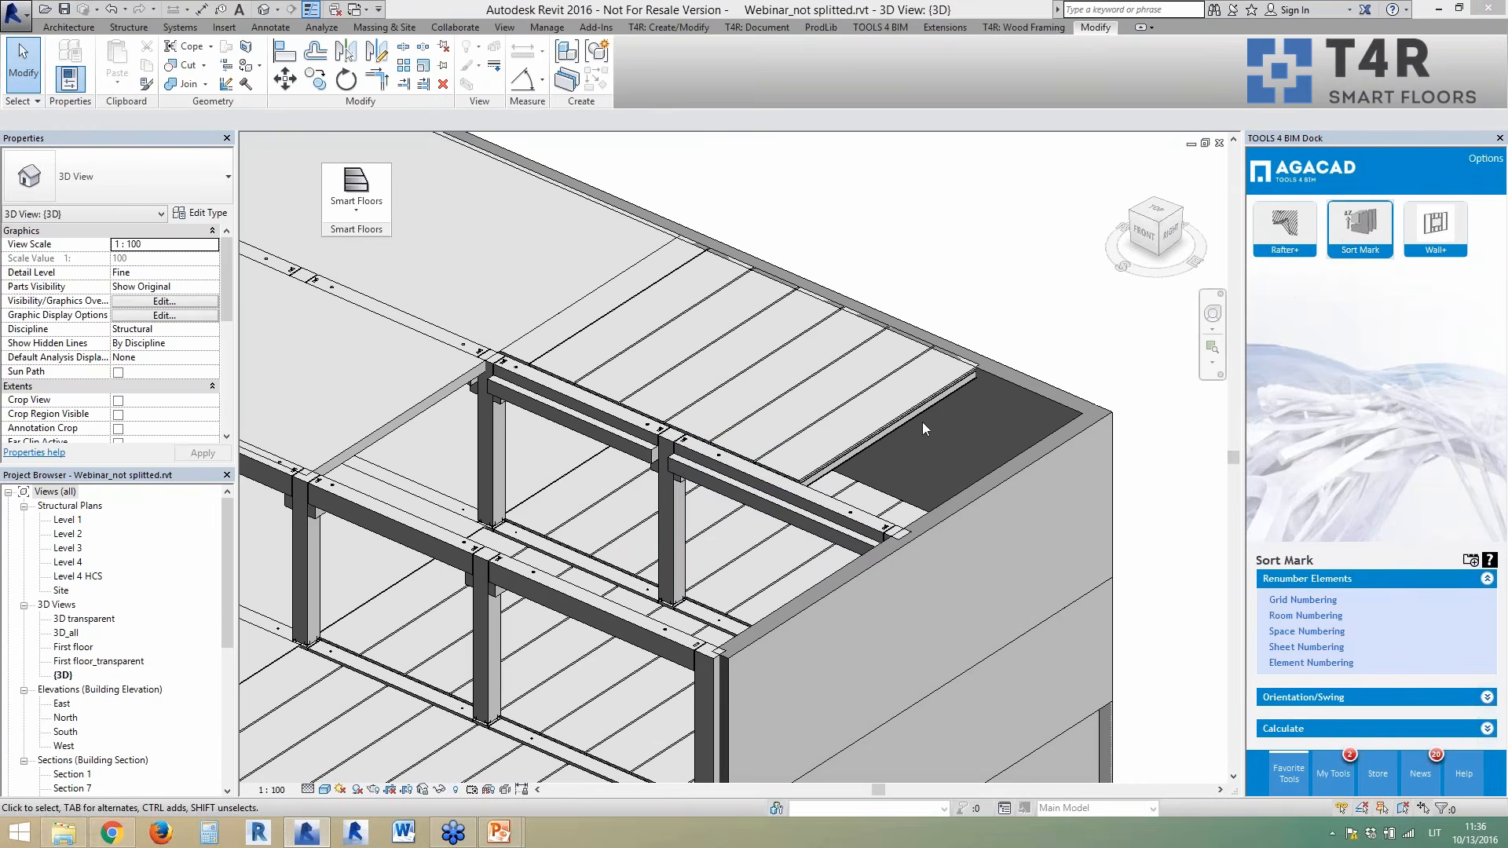
left_click(1004, 275)
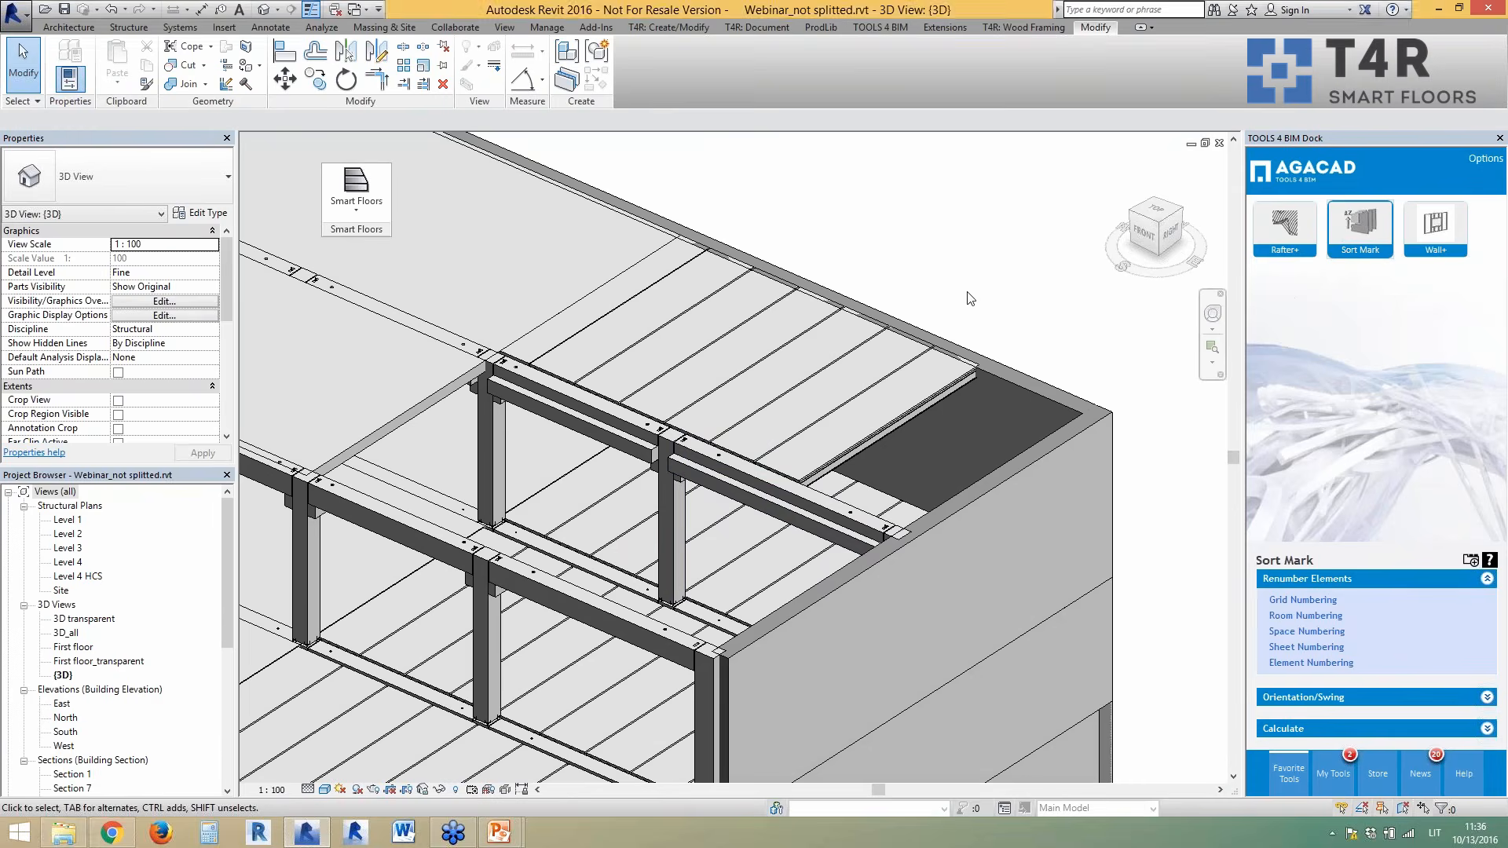
middle_click_drag(1049, 452, 887, 447, "shift")
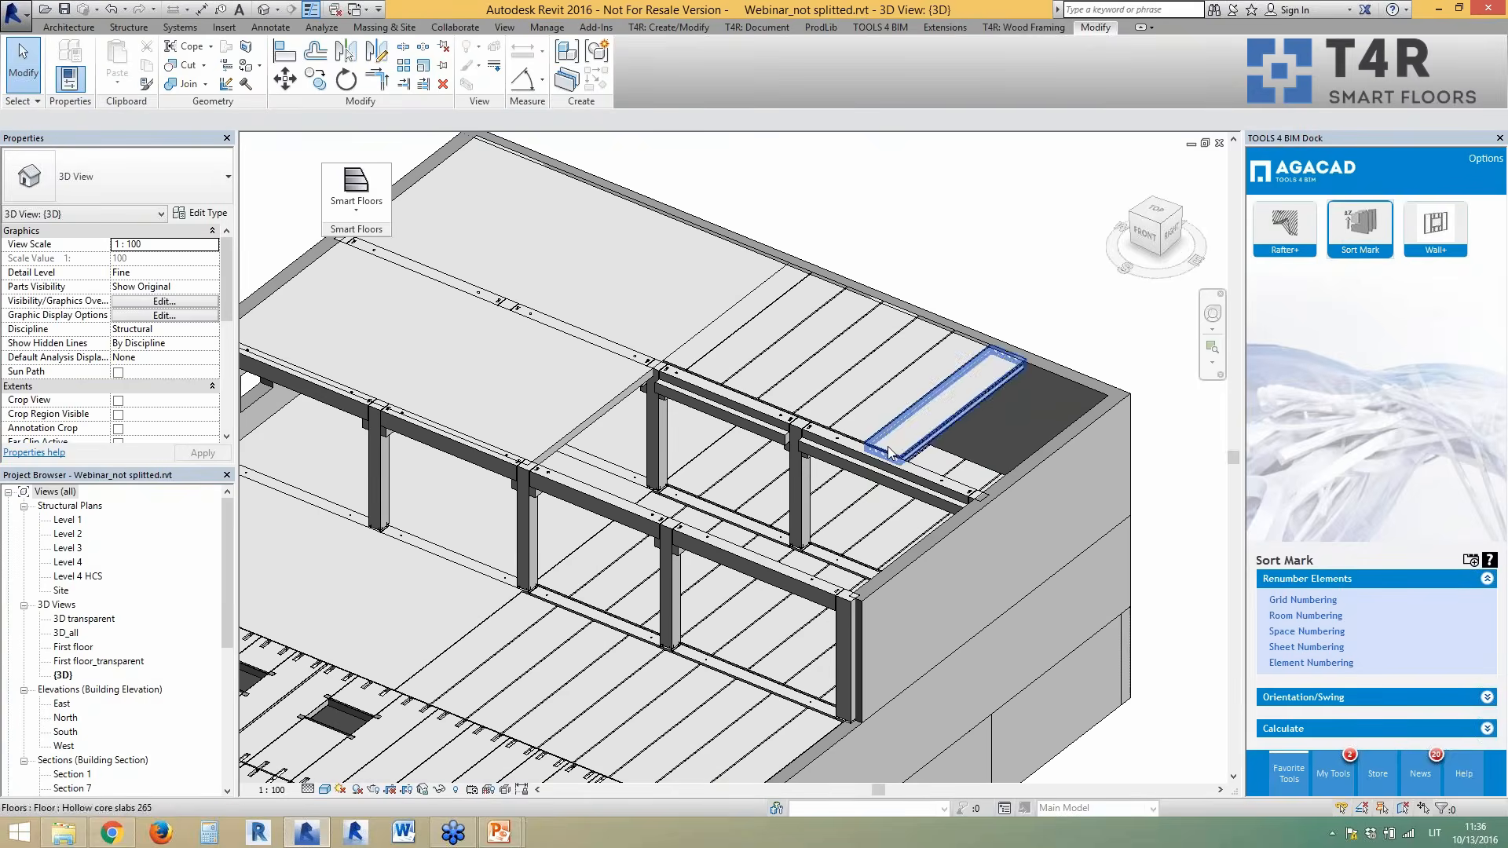
double_click(69, 561)
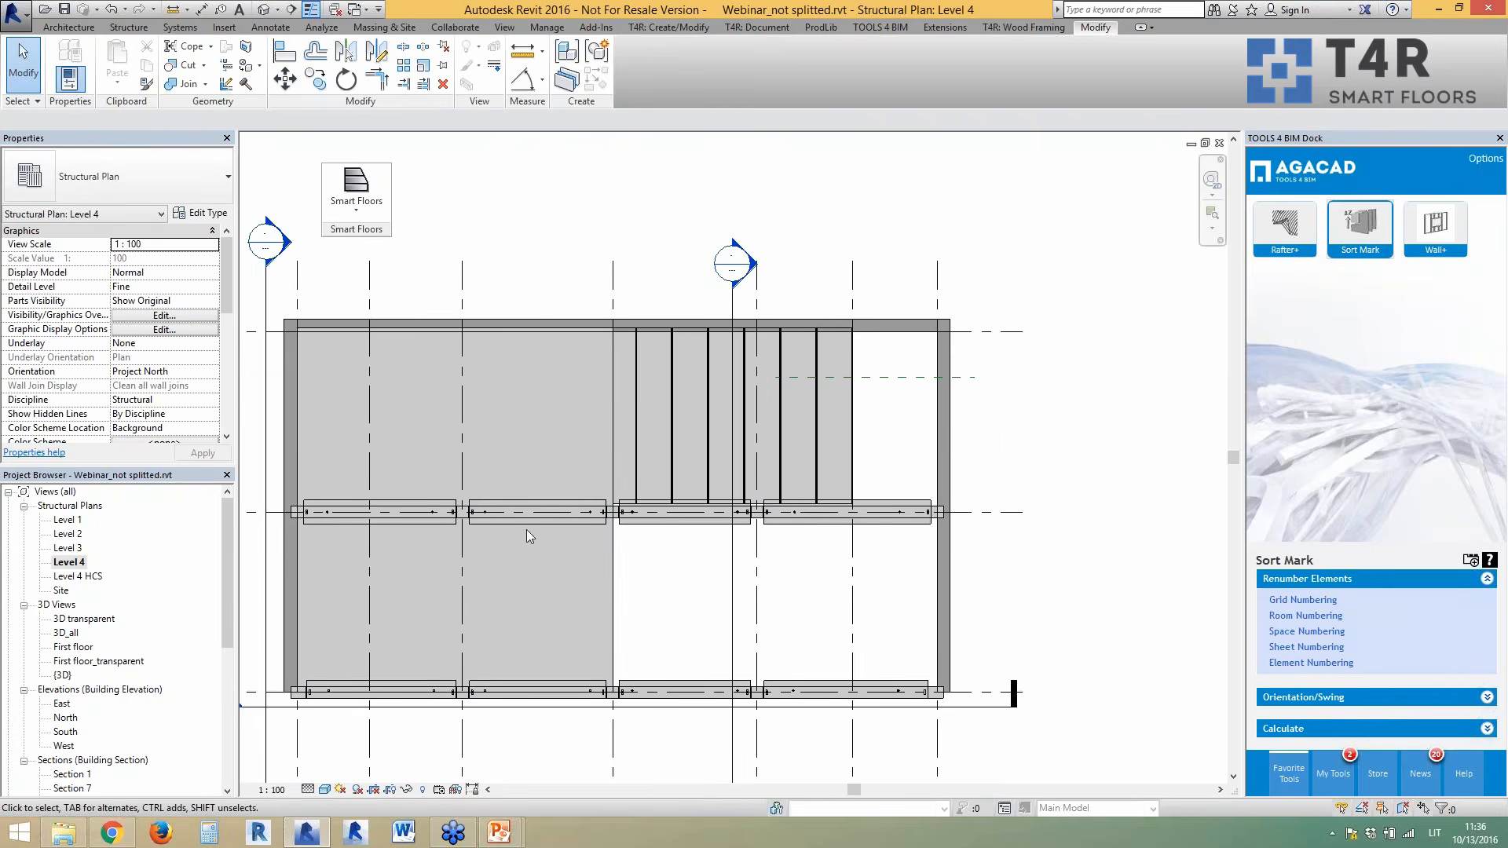
left_click(364, 209)
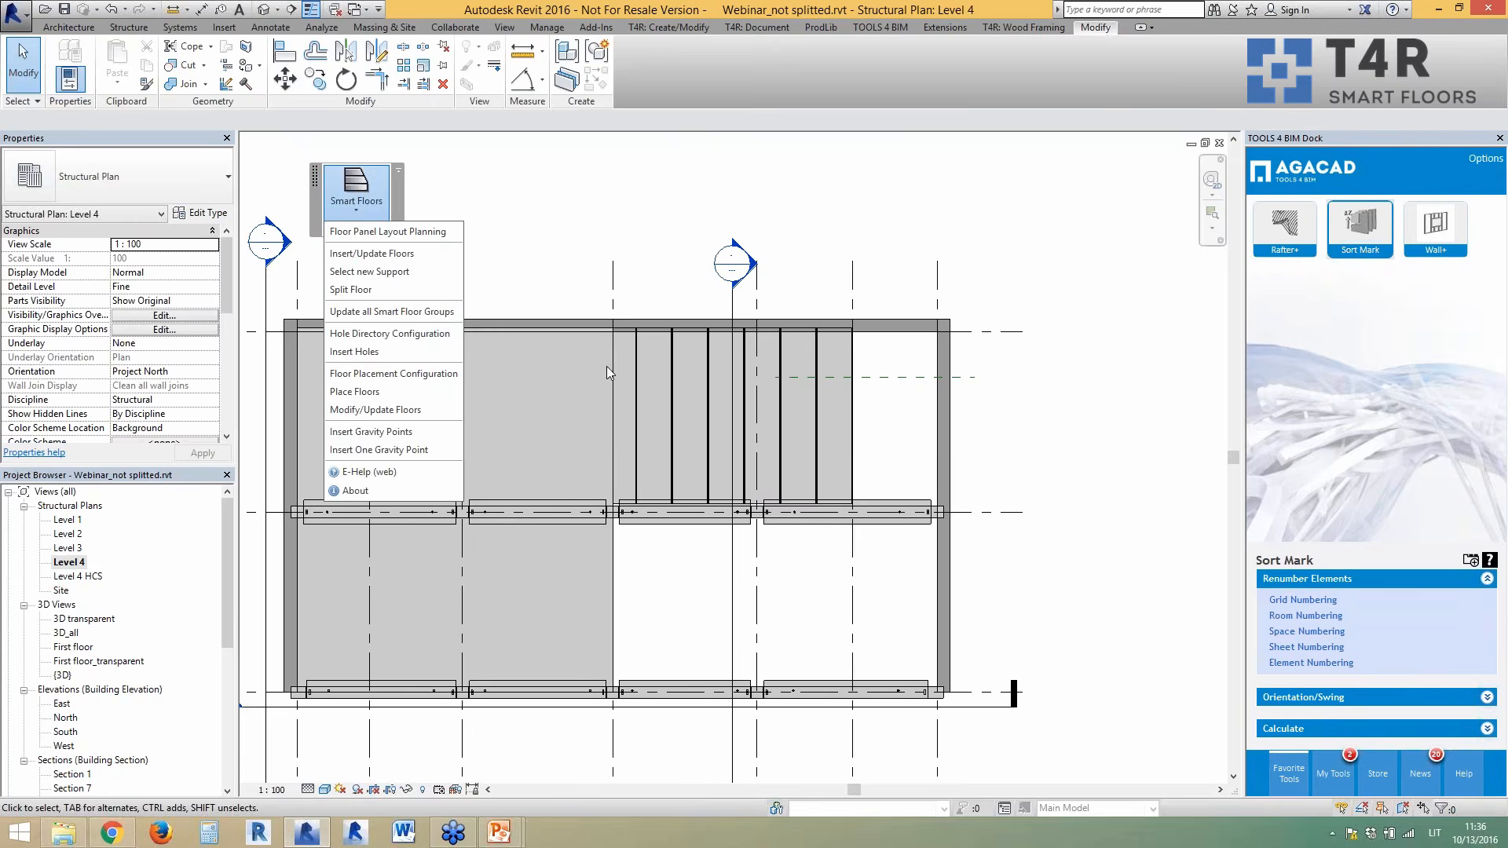
- Assign the bottom beam as the new support for the narrow floor strip with Smart Floors > Select new Support
left_click(880, 432)
left_click(854, 440)
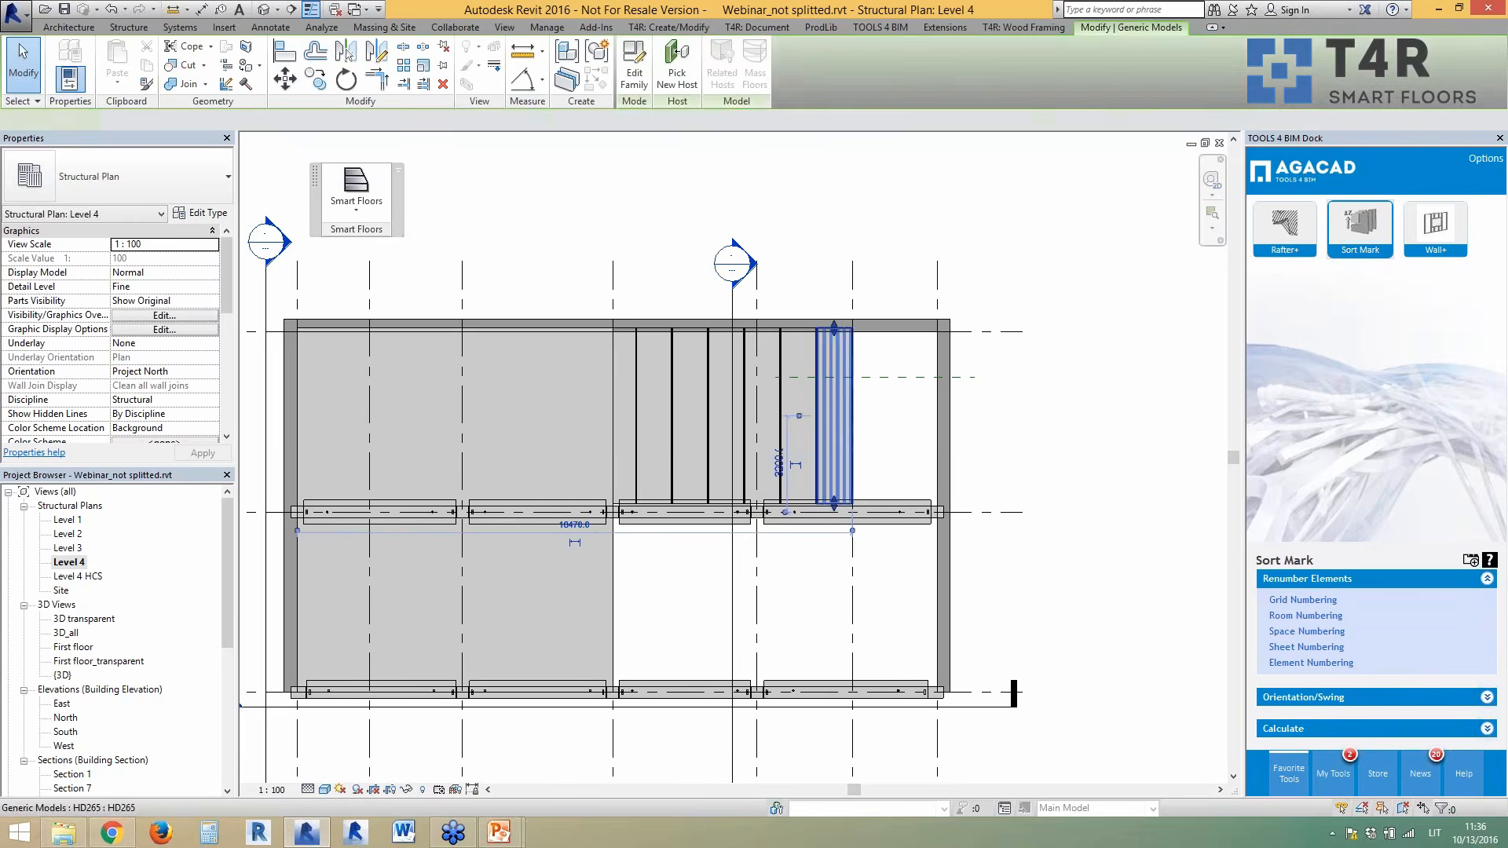
left_click(854, 443)
left_click(346, 195)
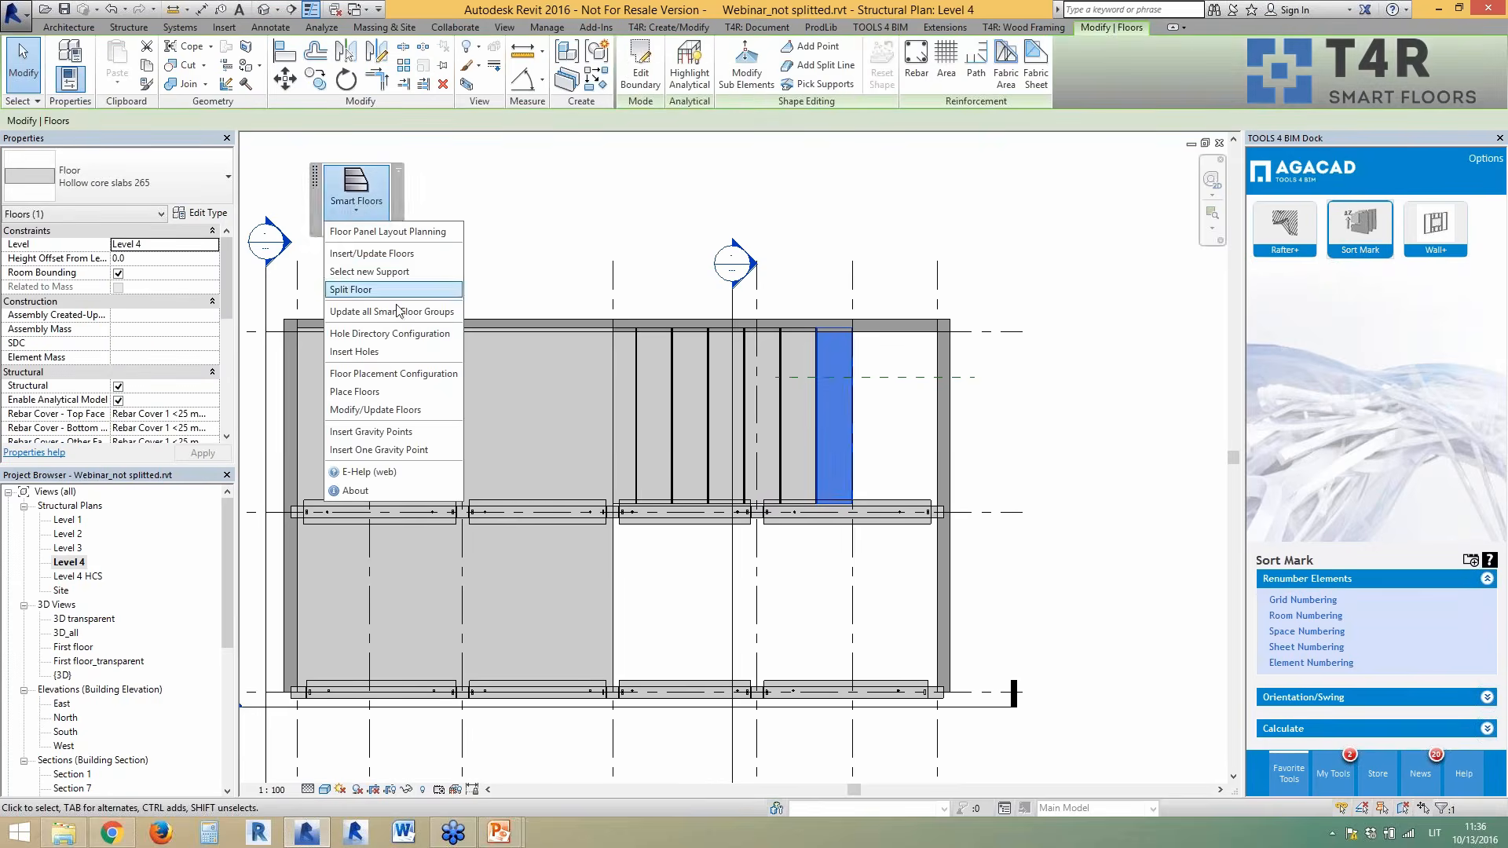
left_click(391, 272)
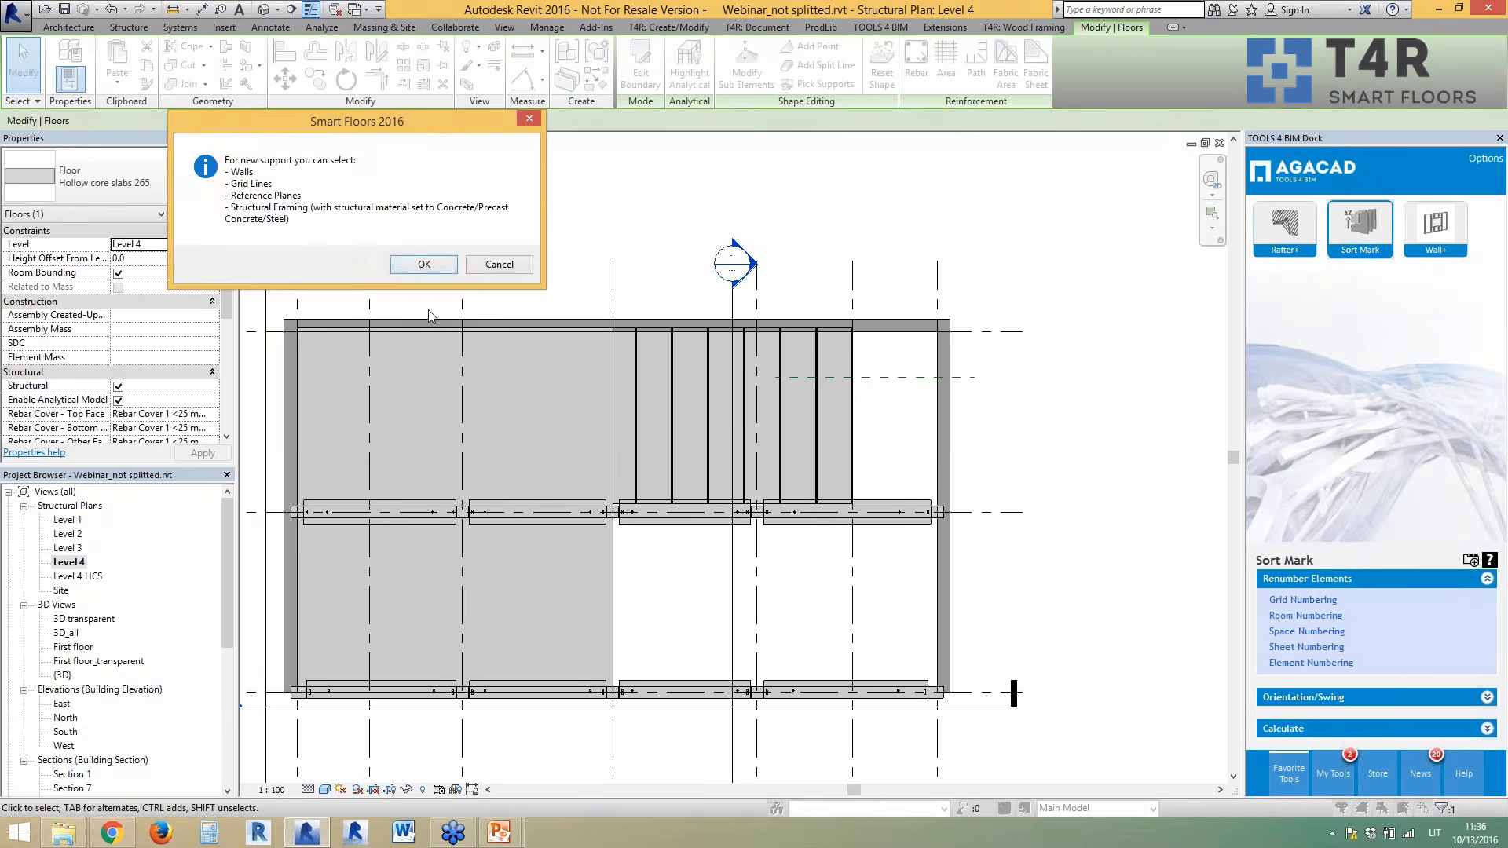
left_click(422, 264)
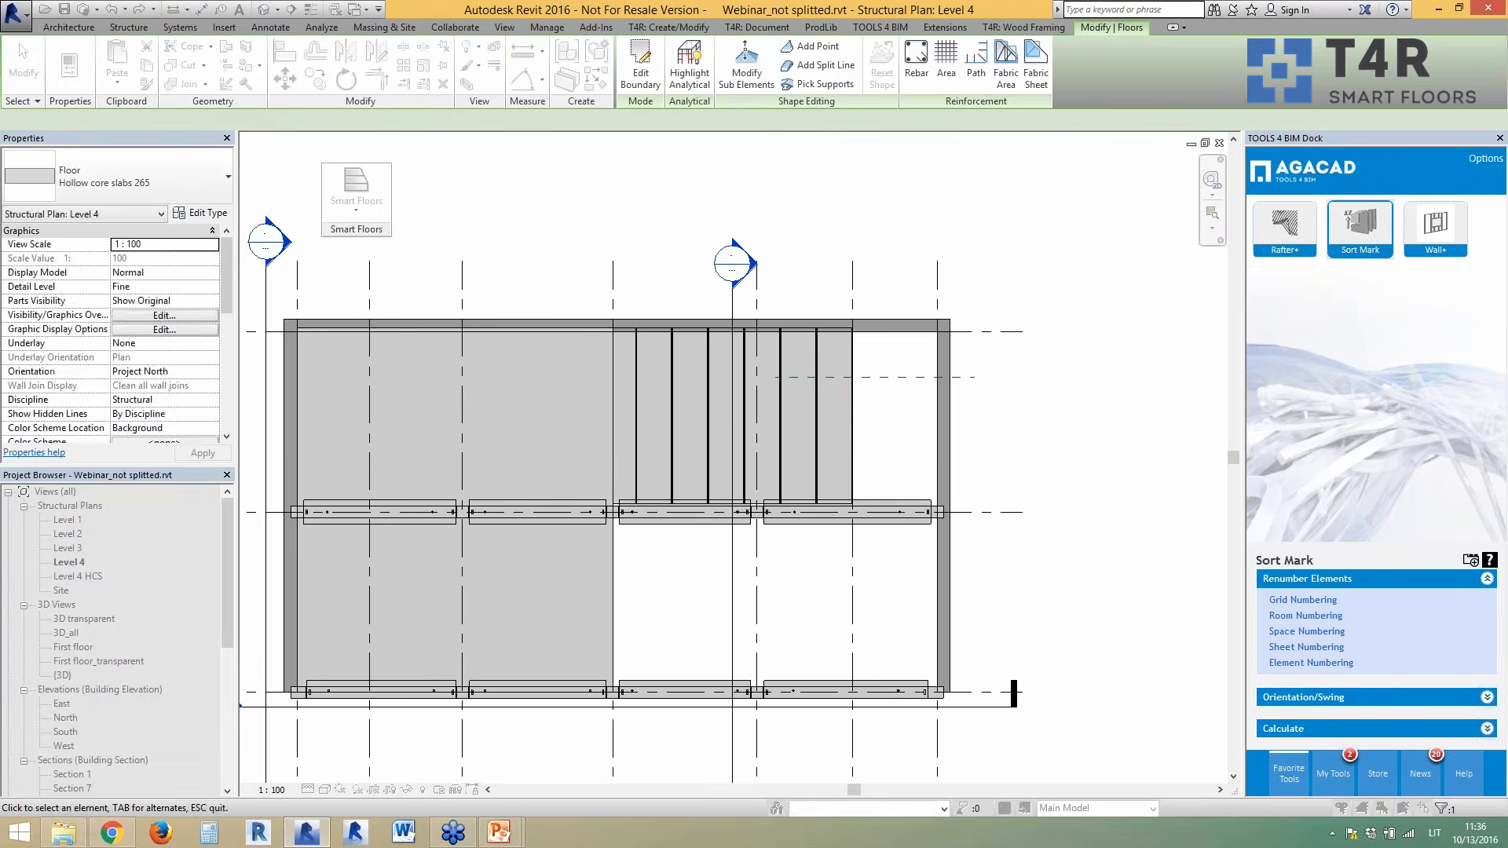
left_click(819, 688)
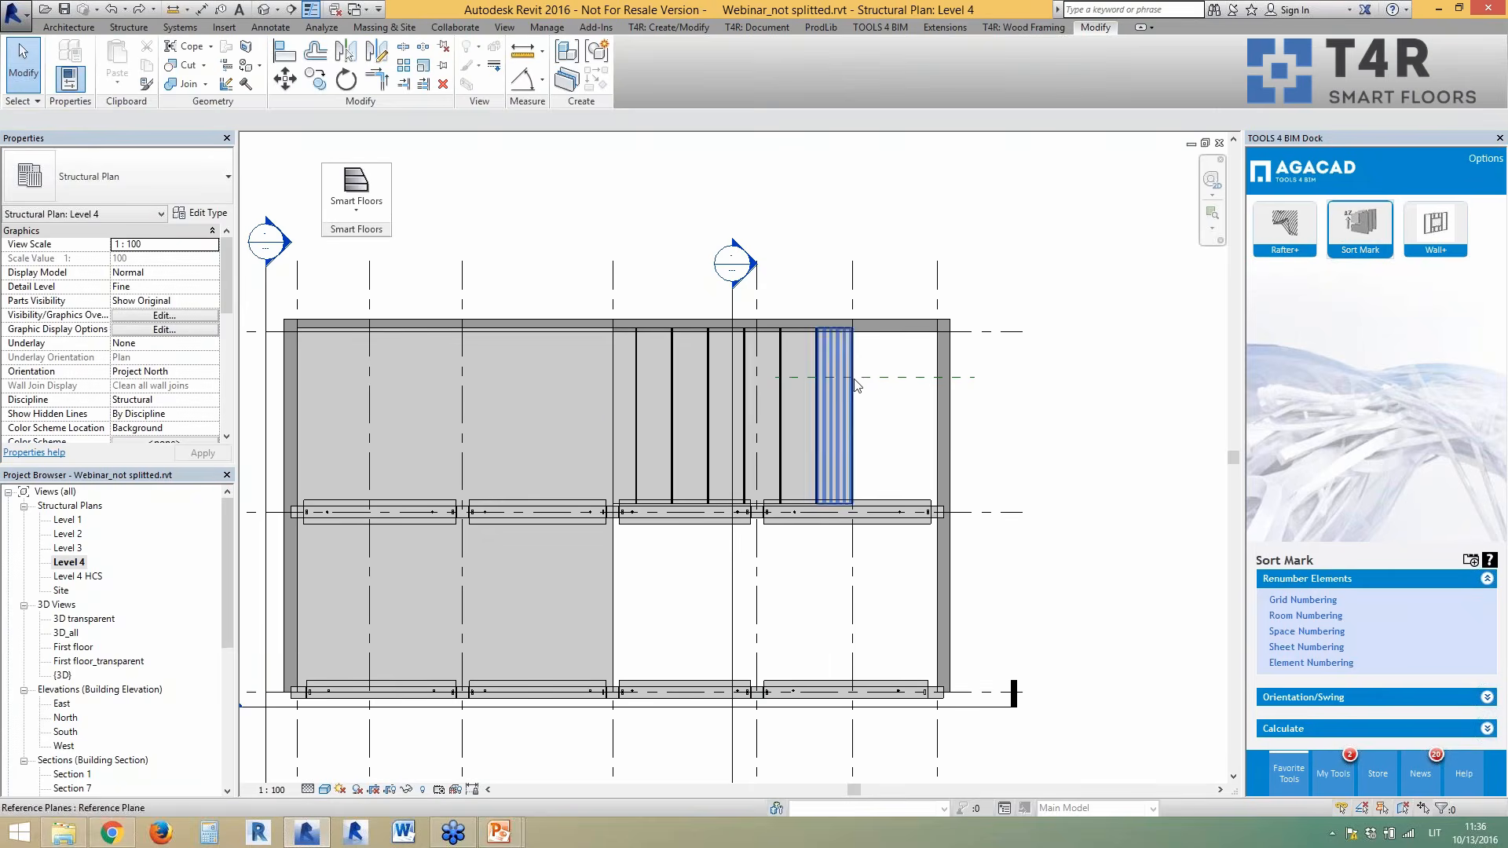
left_click(333, 201)
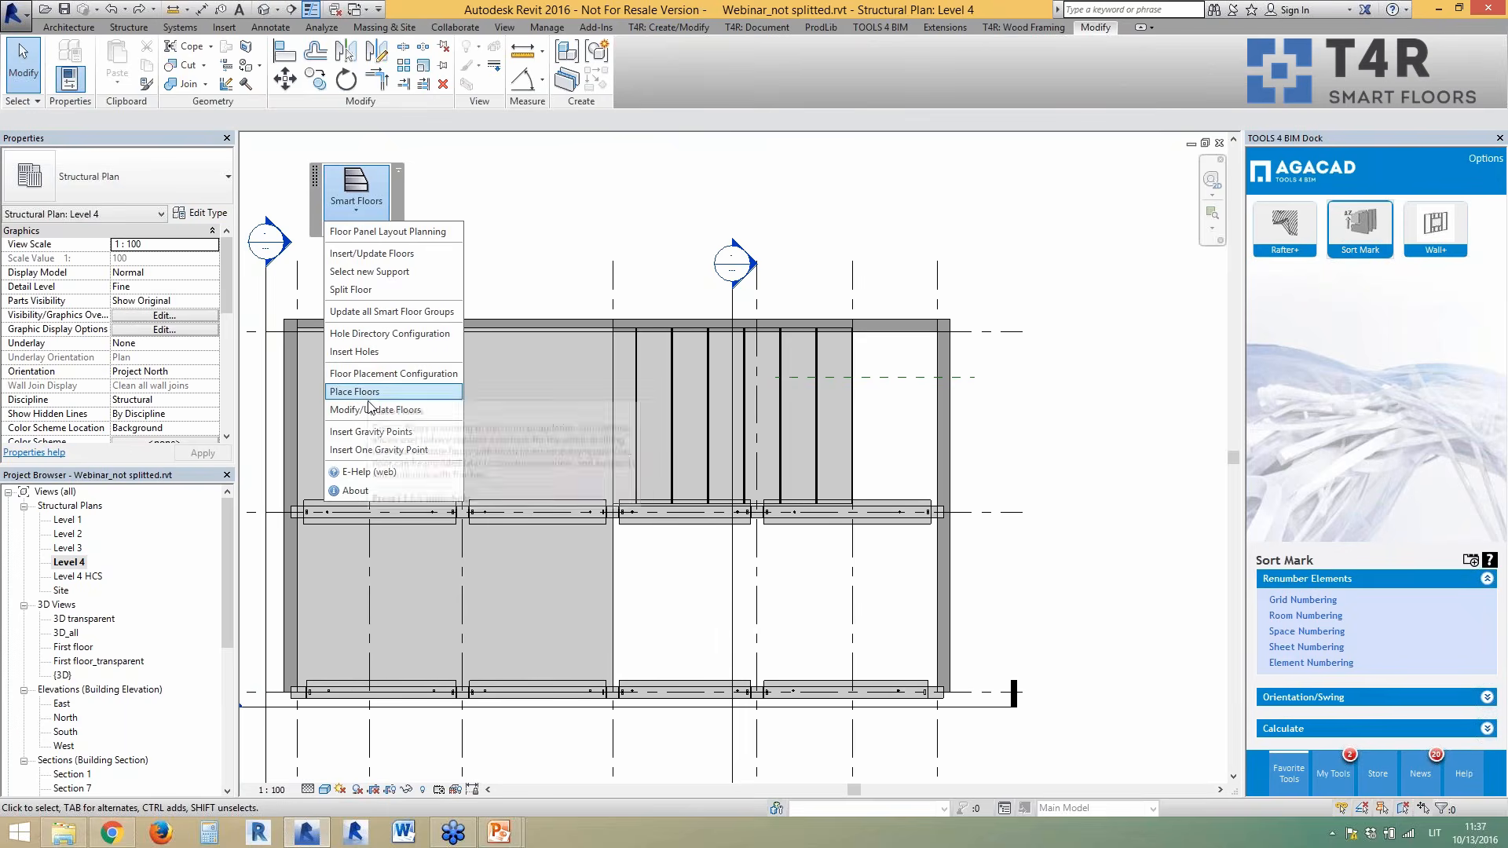
- Open Floor Panel Layout Planning and select the large left floor
left_click(367, 233)
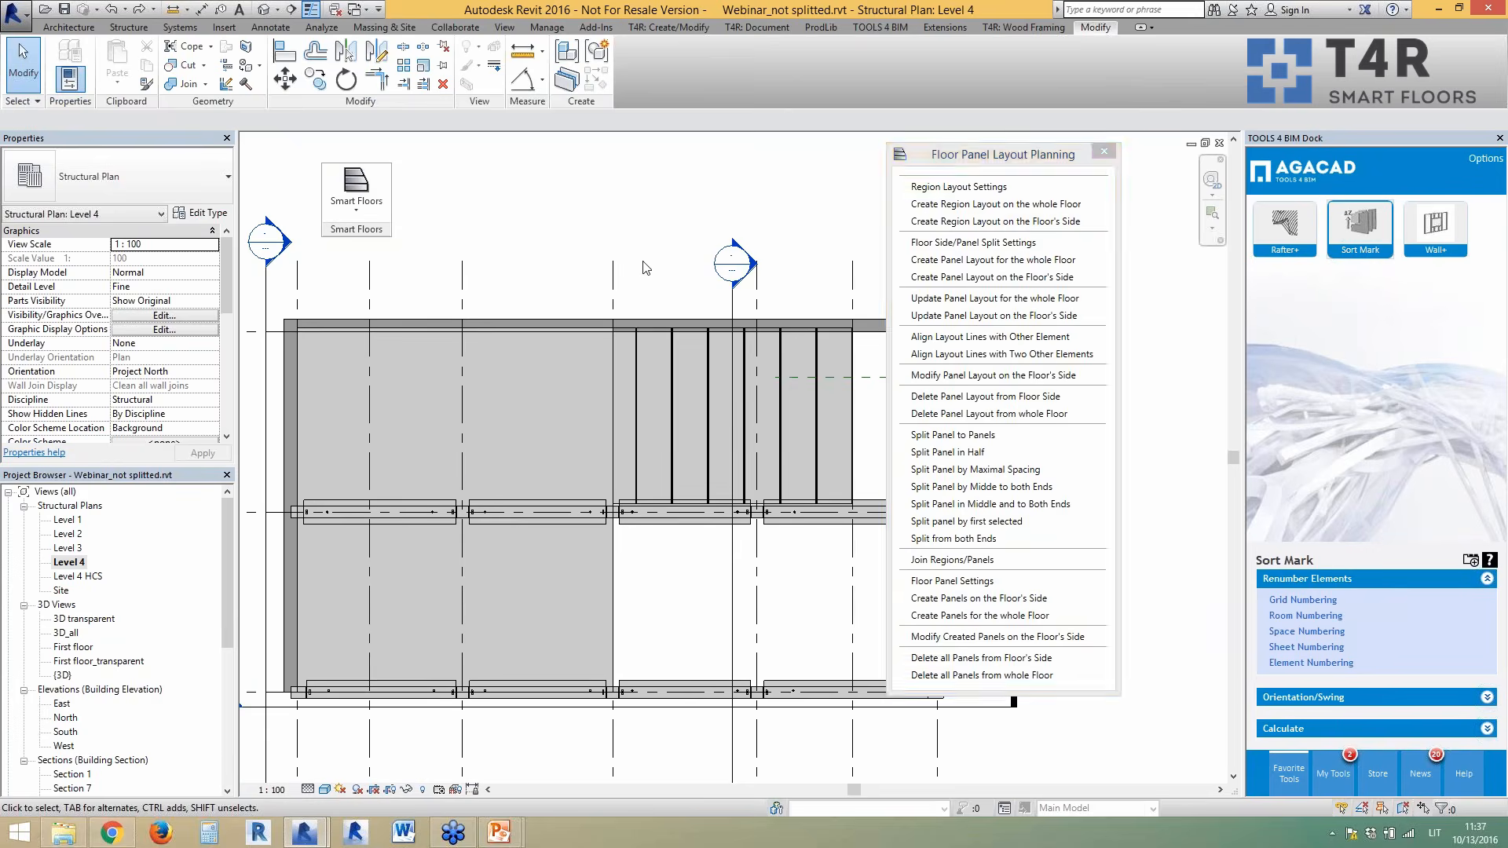
left_click(615, 560)
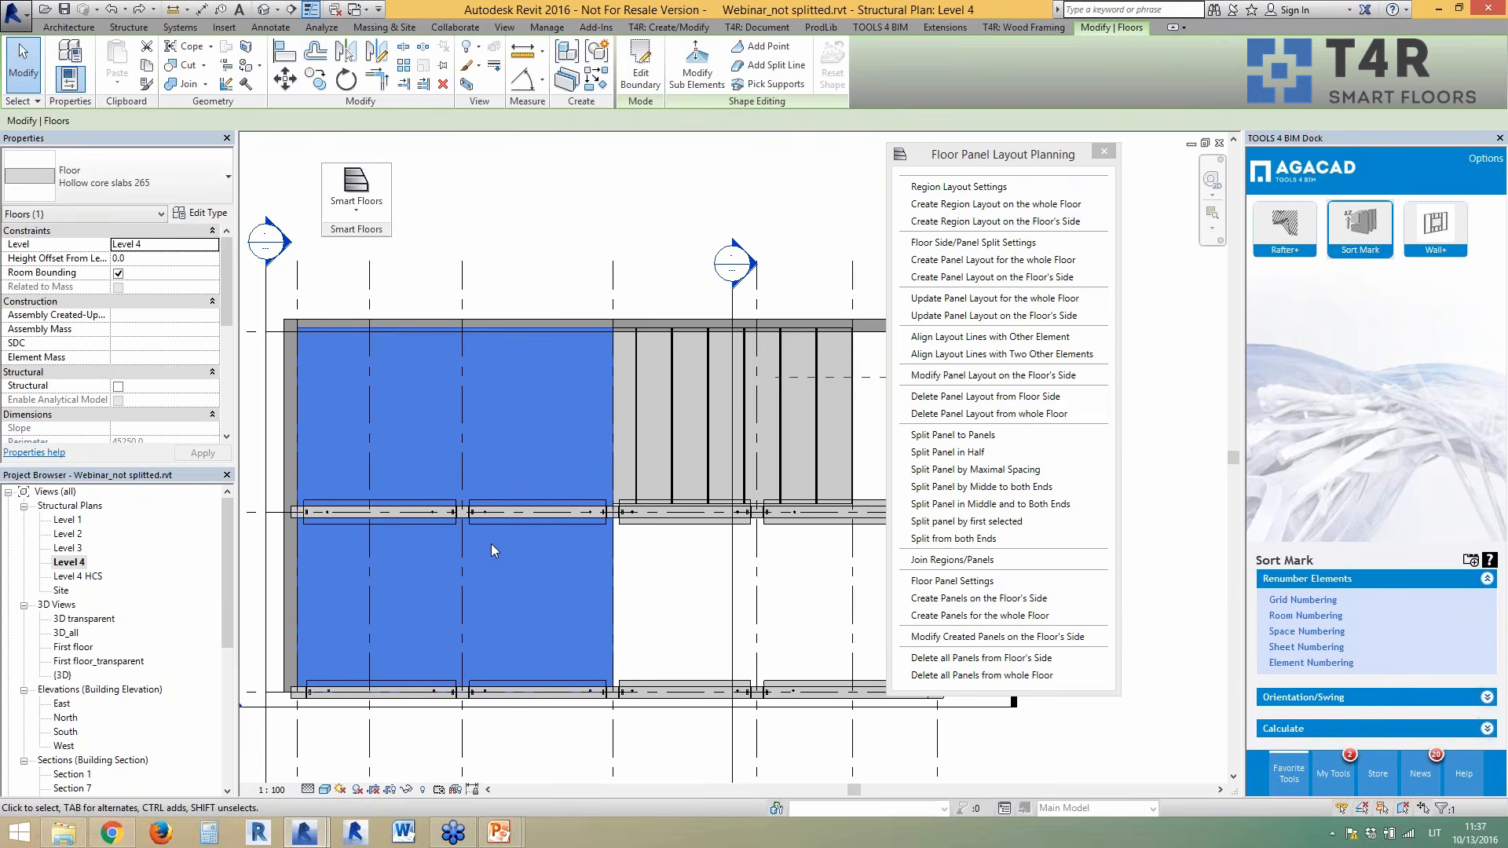
left_click(840, 446)
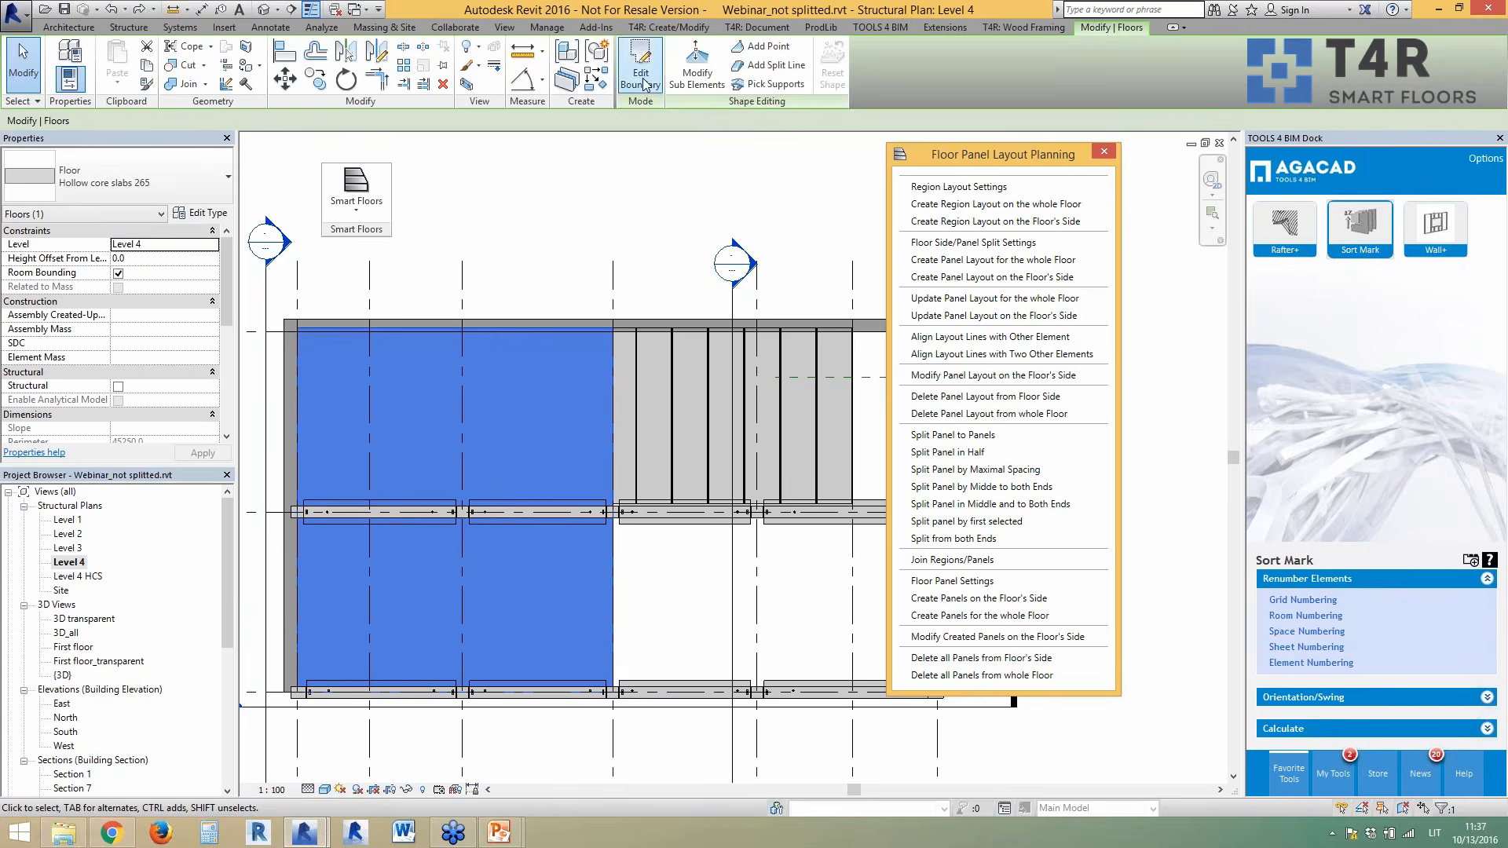
- Draw a split line across the left floor along the middle beam, then reselect the split floor
left_click(755, 66)
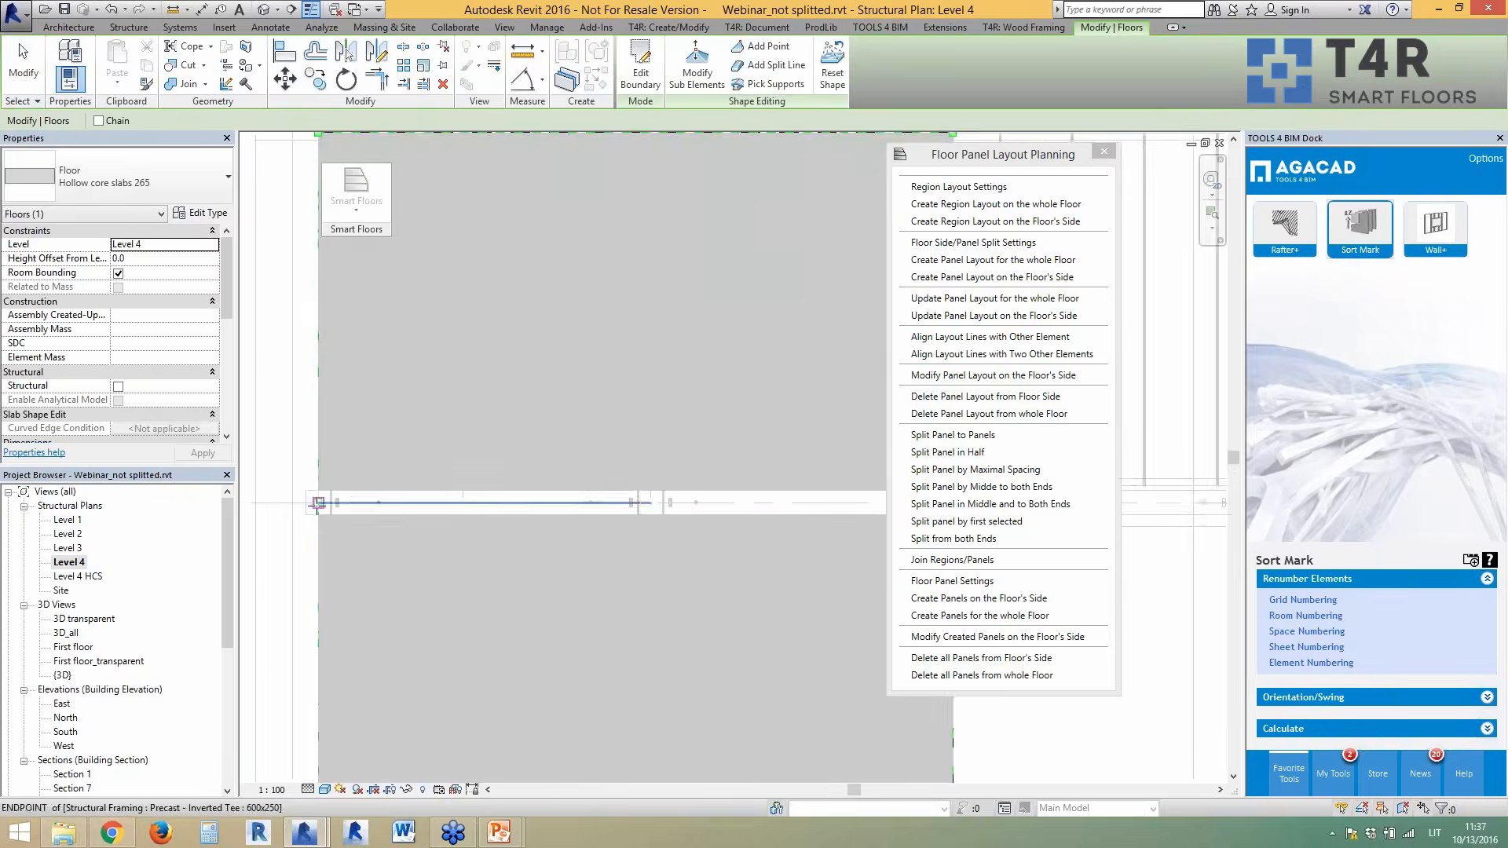
left_click(318, 503)
scroll(322, 507, "down", 3)
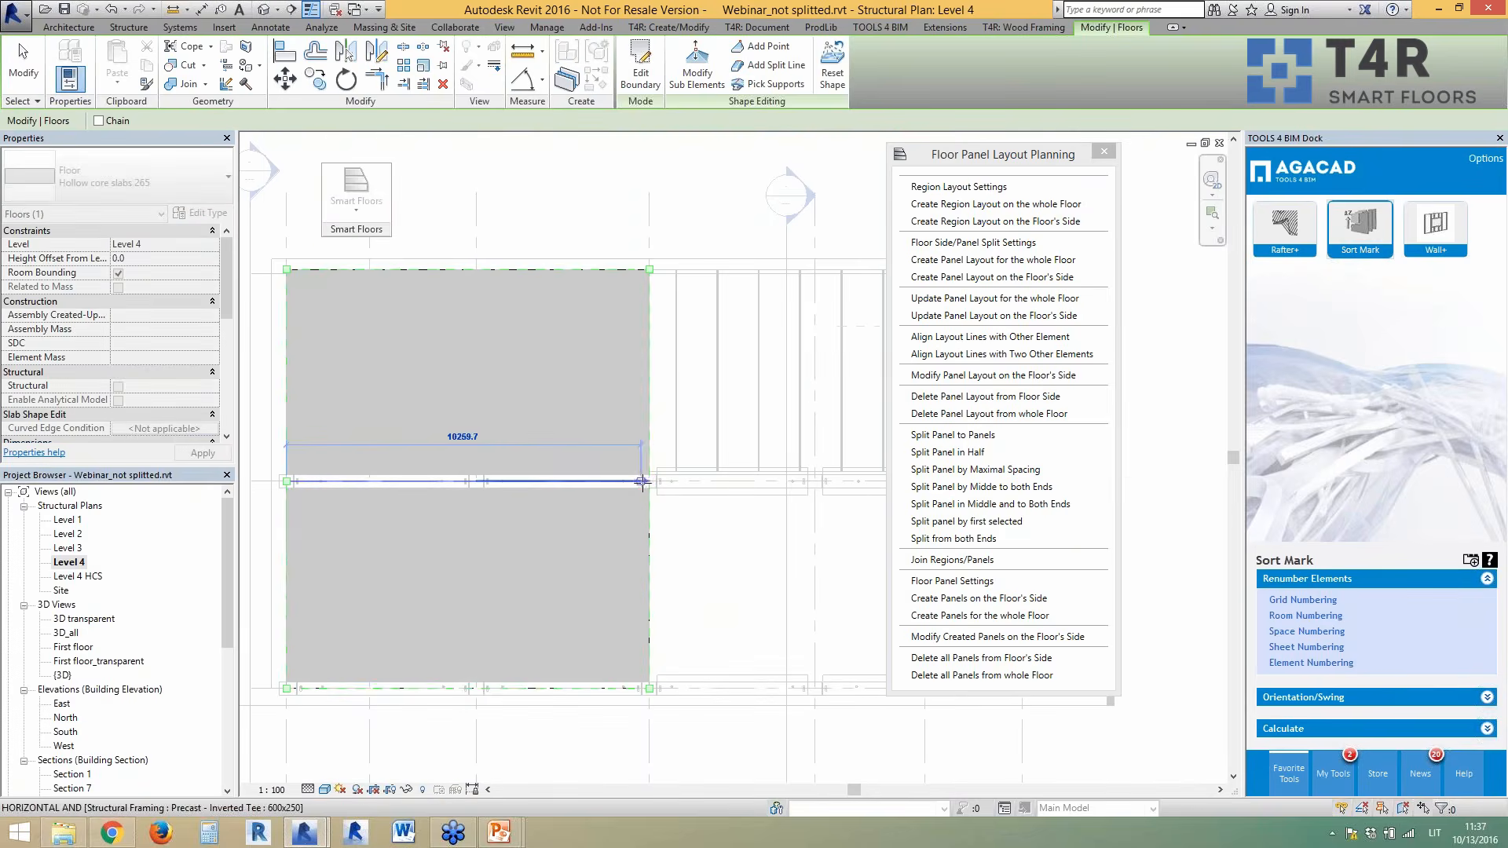
left_click(647, 481)
key("Escape")
key("Escape")
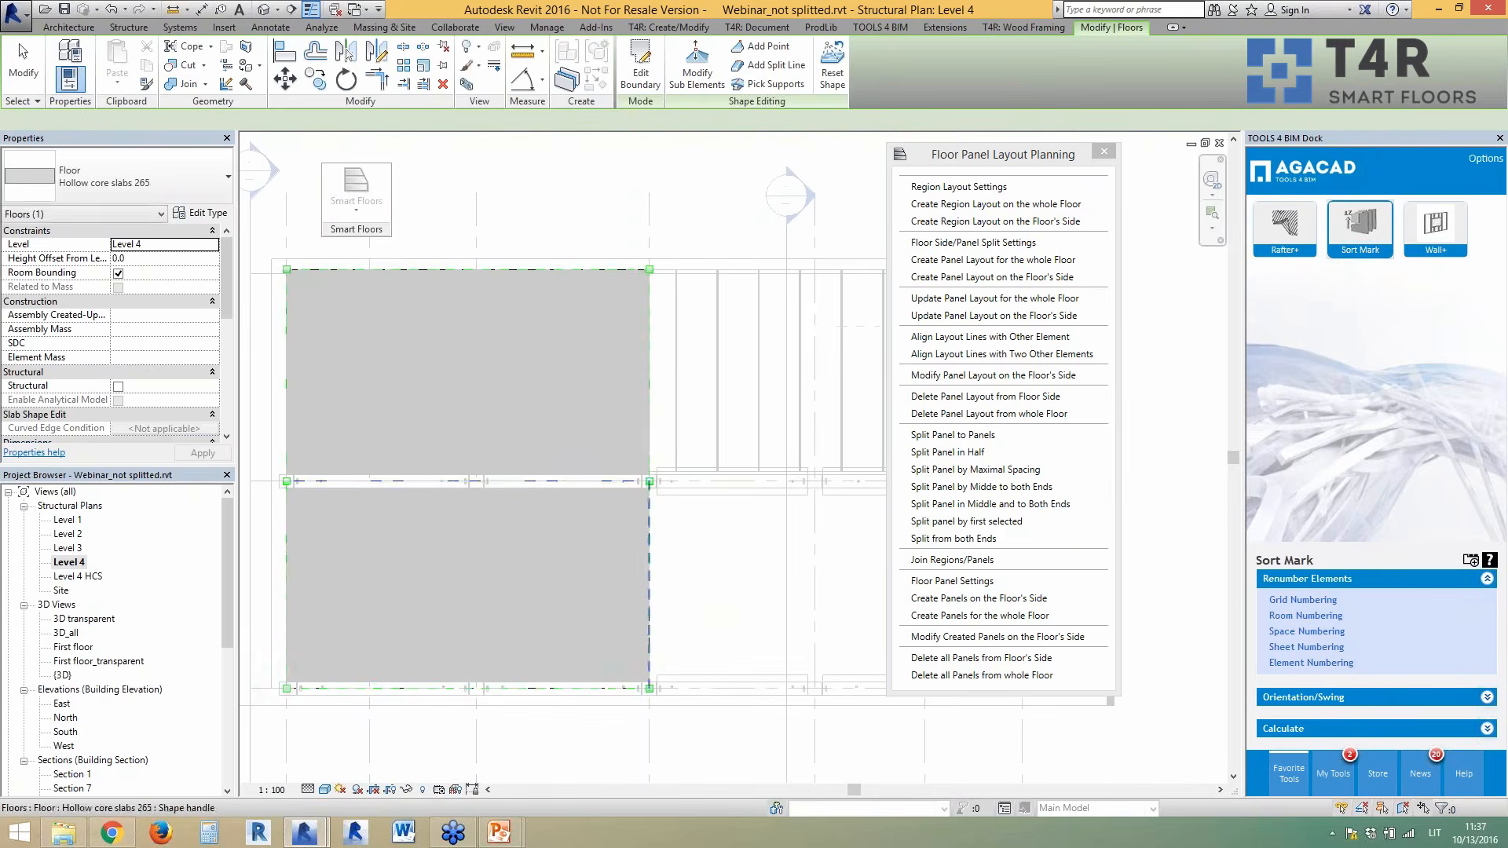
key("Escape")
left_click(639, 577)
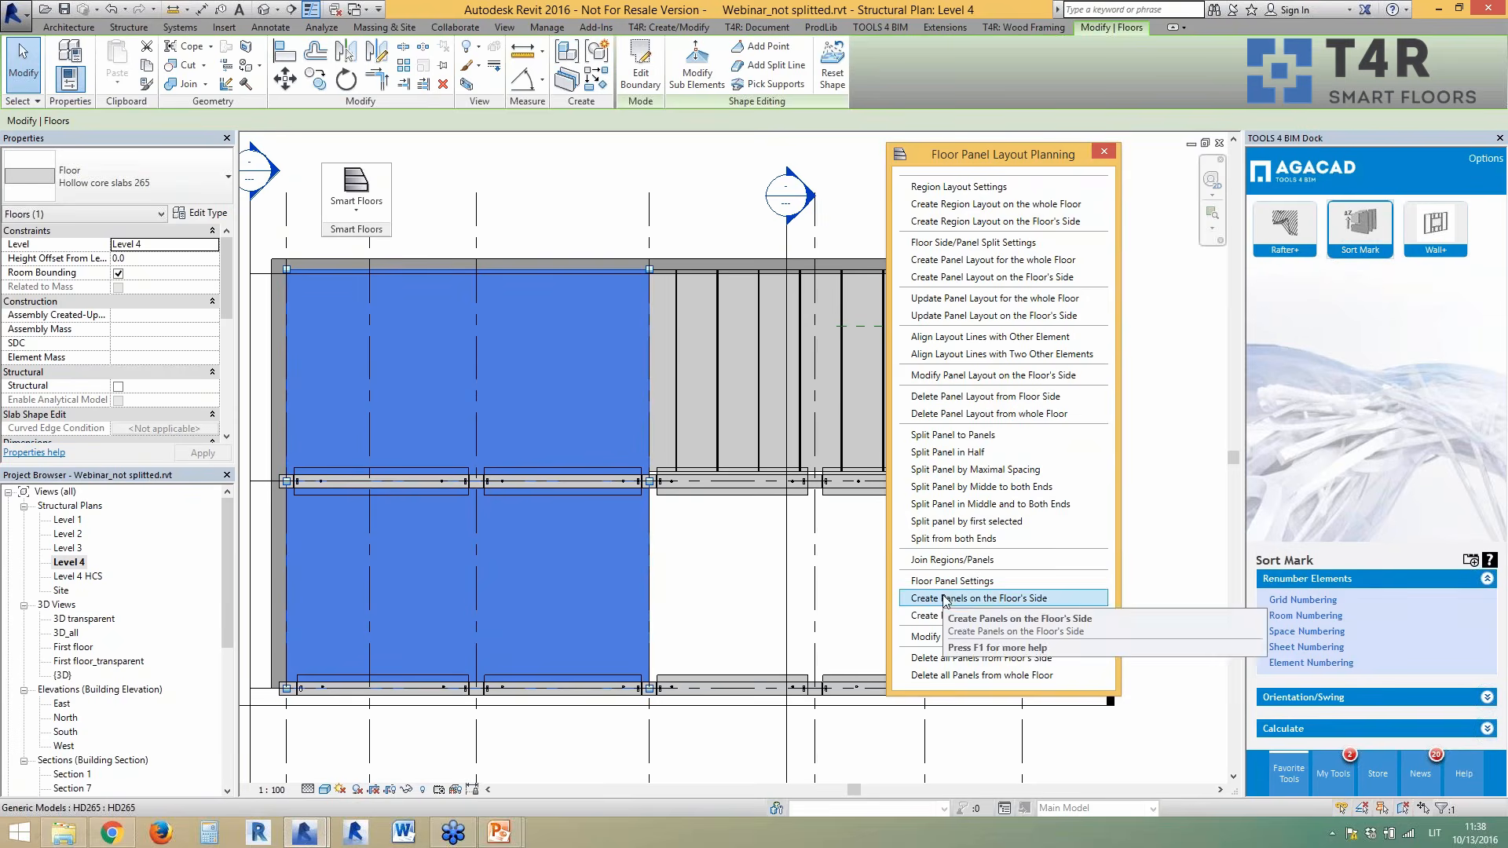
- Check that the Floor Side/Panel Split Settings use 1200 mm panel spacing
left_click(945, 244)
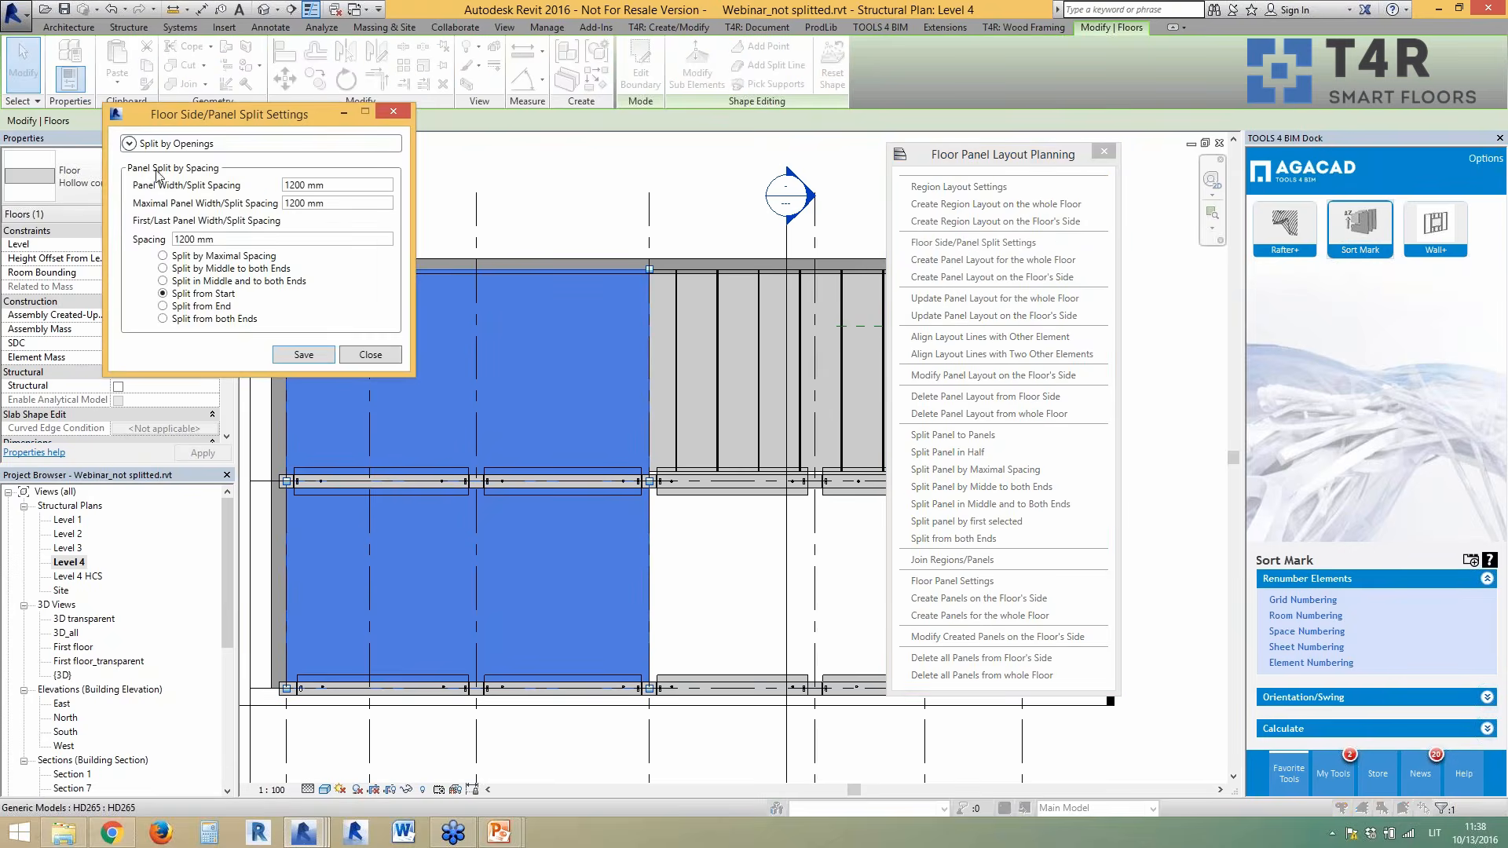
left_click(129, 143)
left_click(130, 144)
left_click(352, 355)
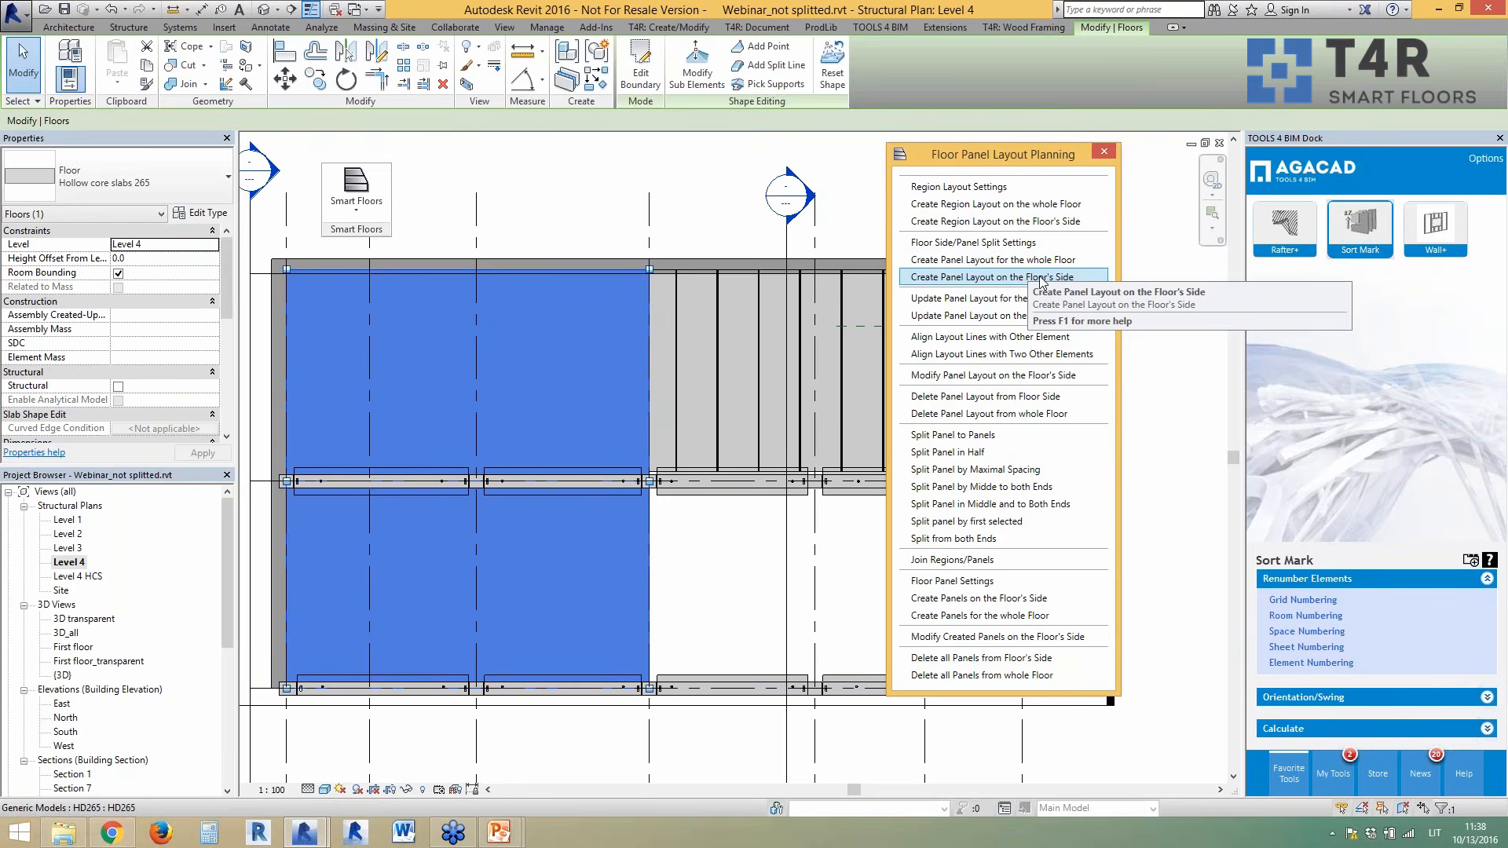
- Create the panel layout on the upper side of the split left floor
left_click(1042, 279)
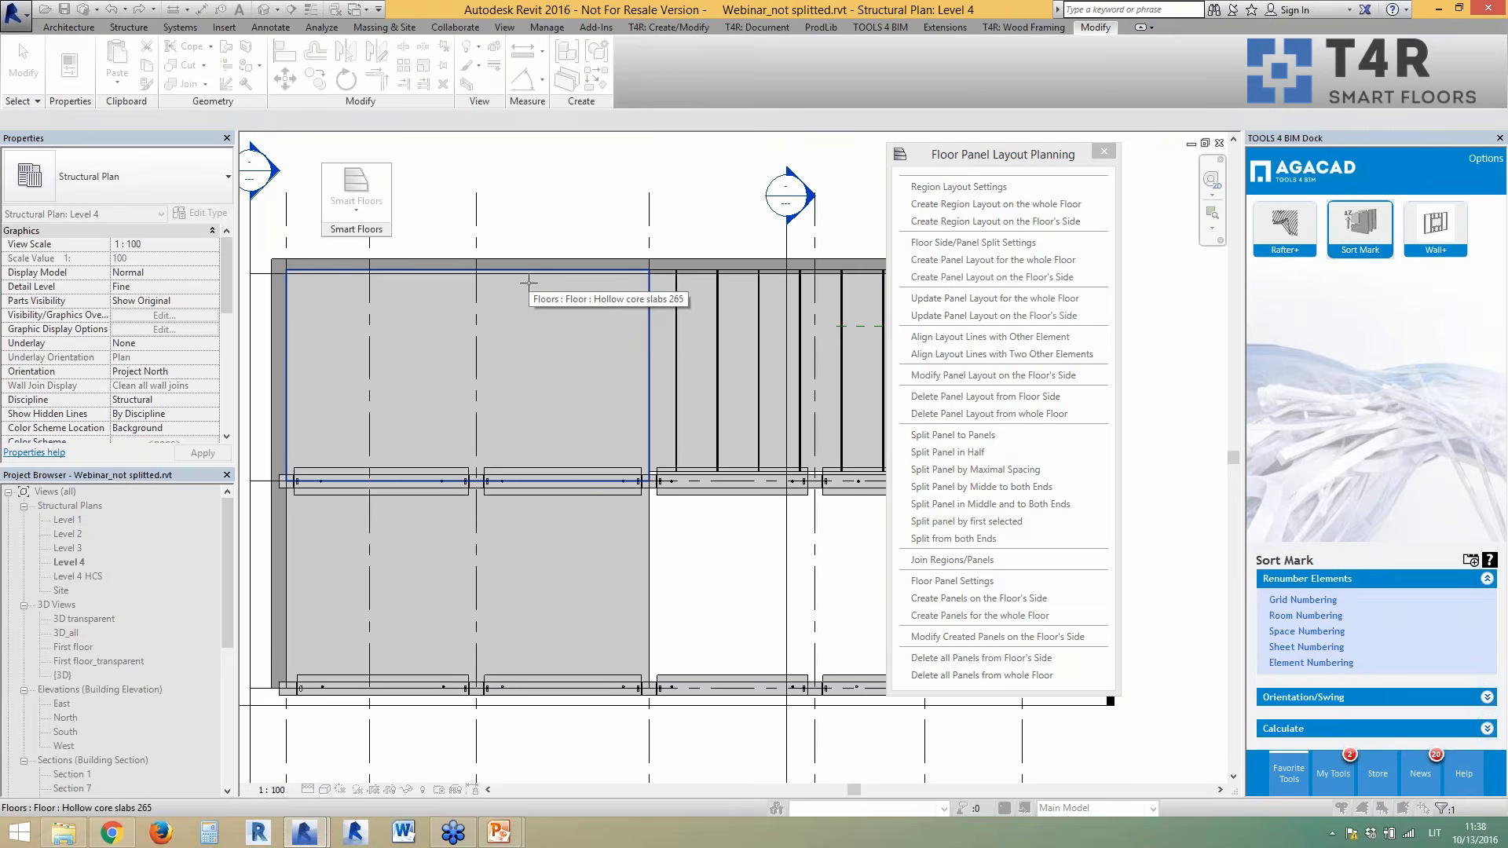
left_click(529, 282)
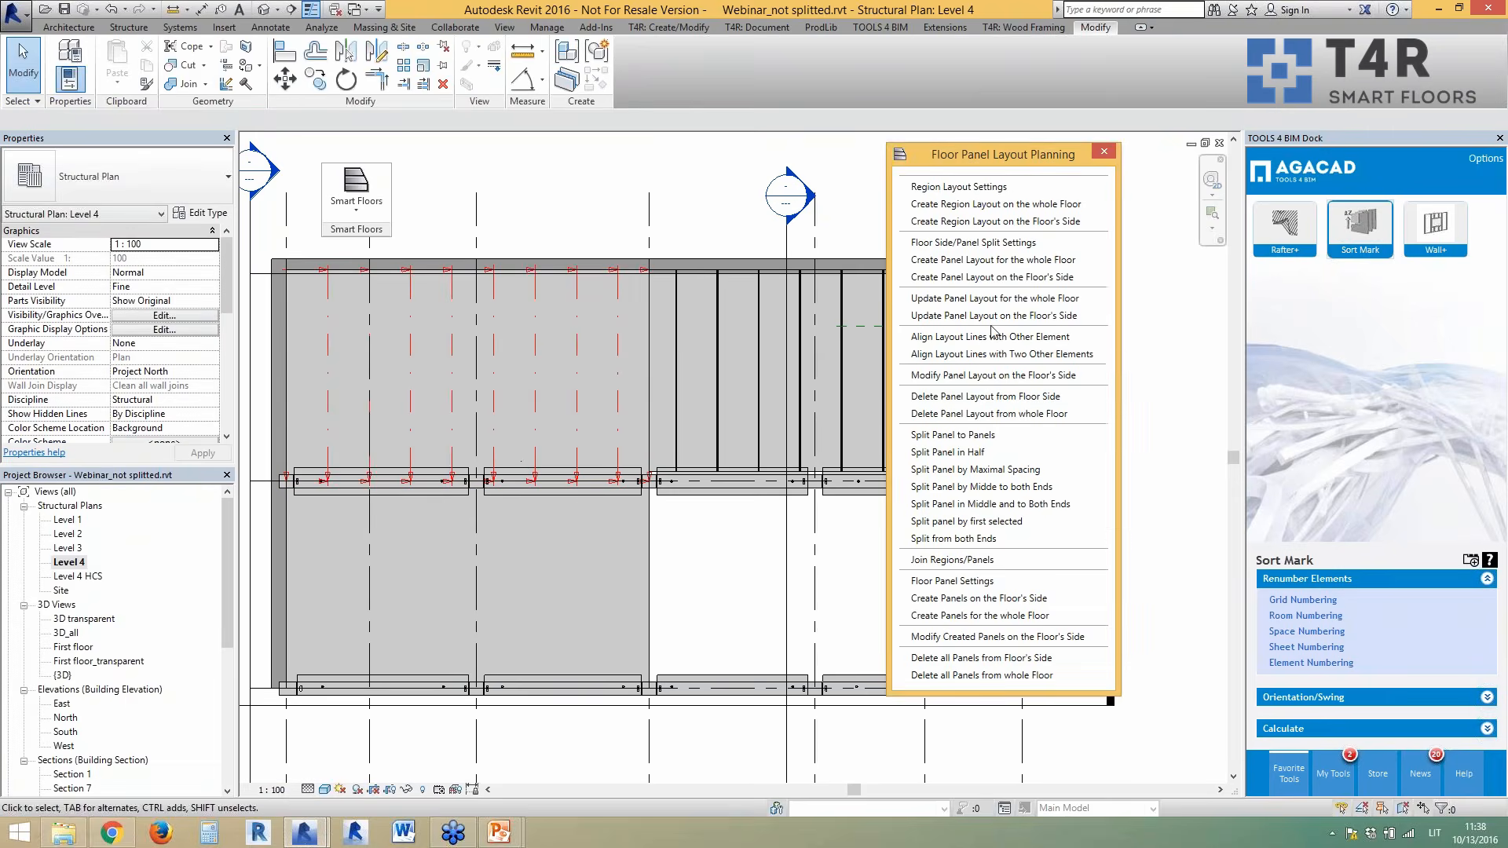
left_click(957, 280)
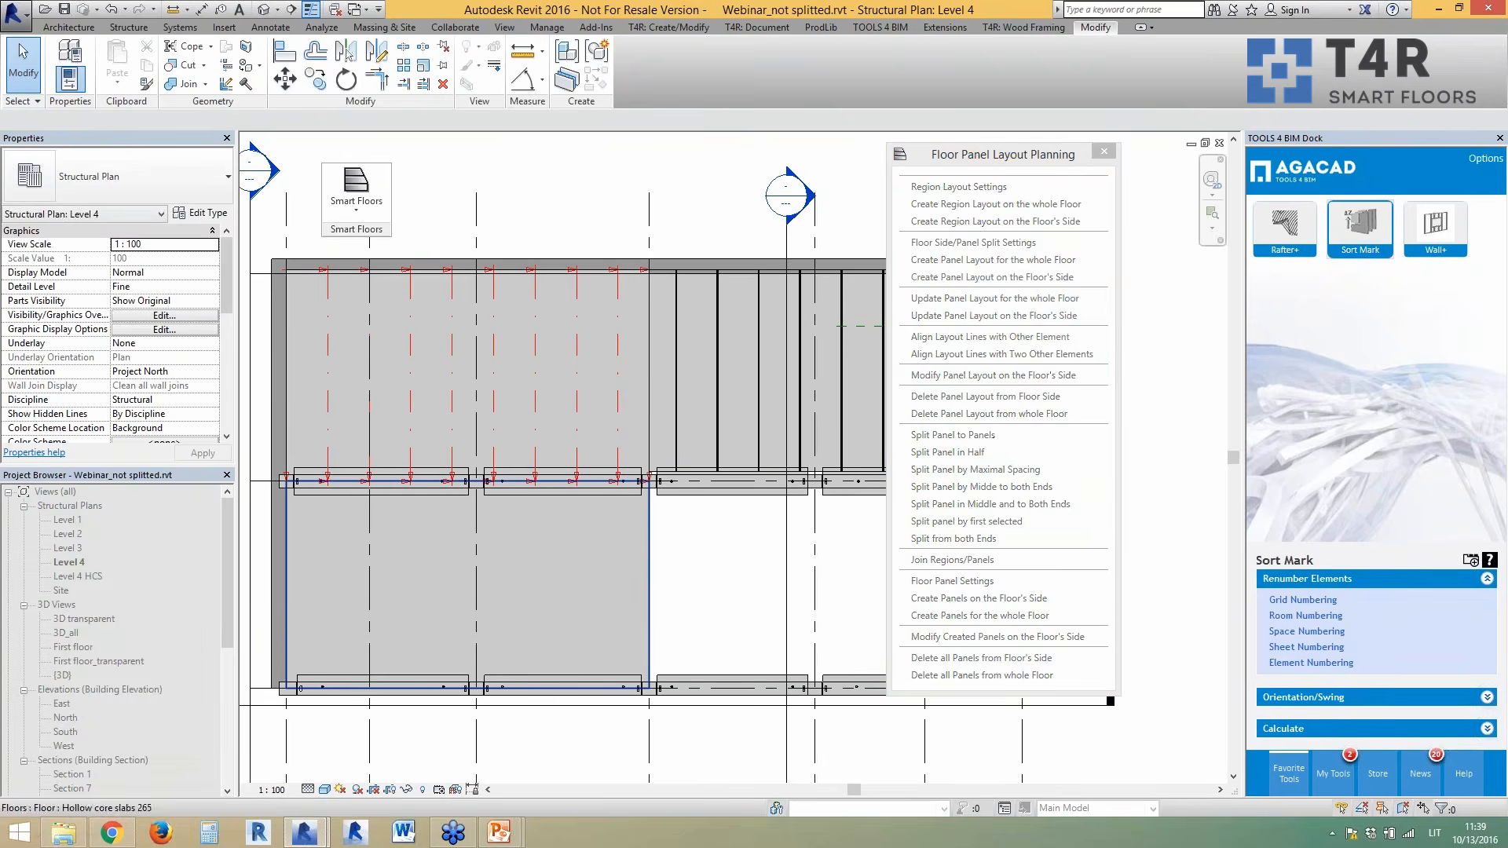
left_click(639, 590)
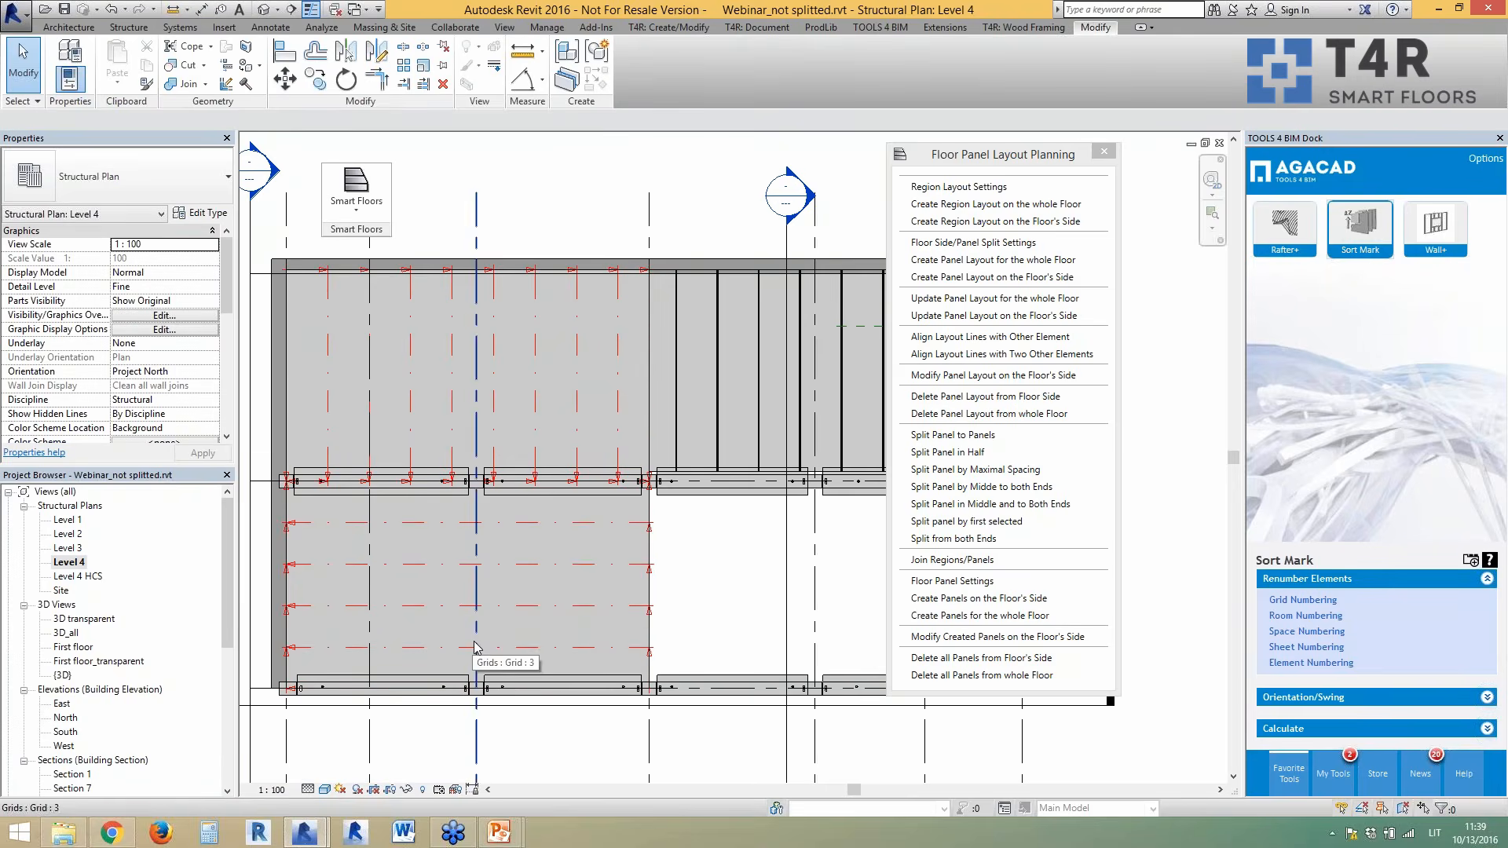
left_click(1041, 317)
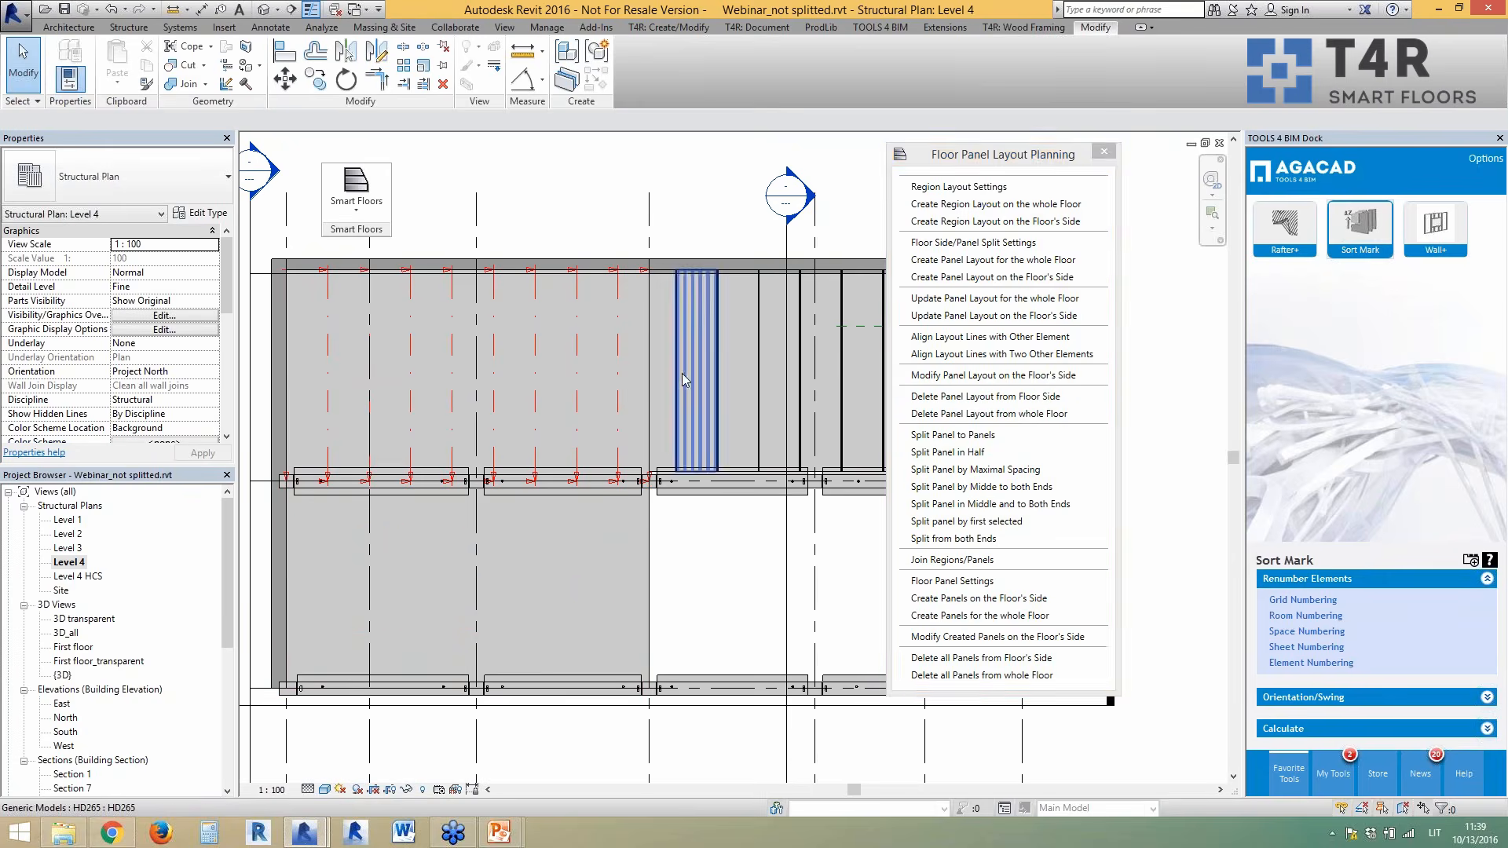
- Create the panel layout on the lower side of the split left floor
left_click(1008, 277)
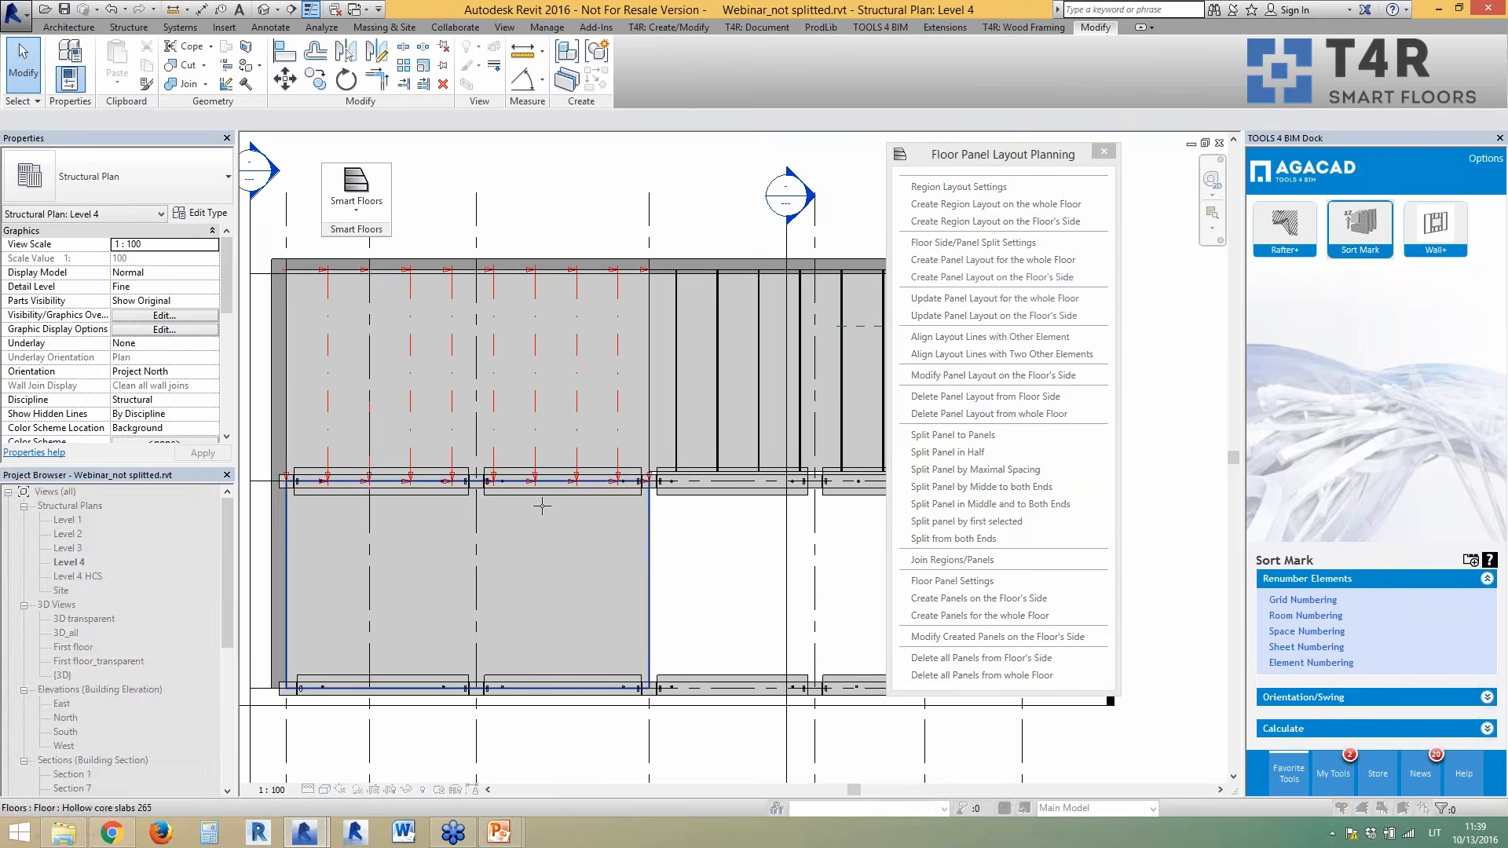
left_click(597, 614)
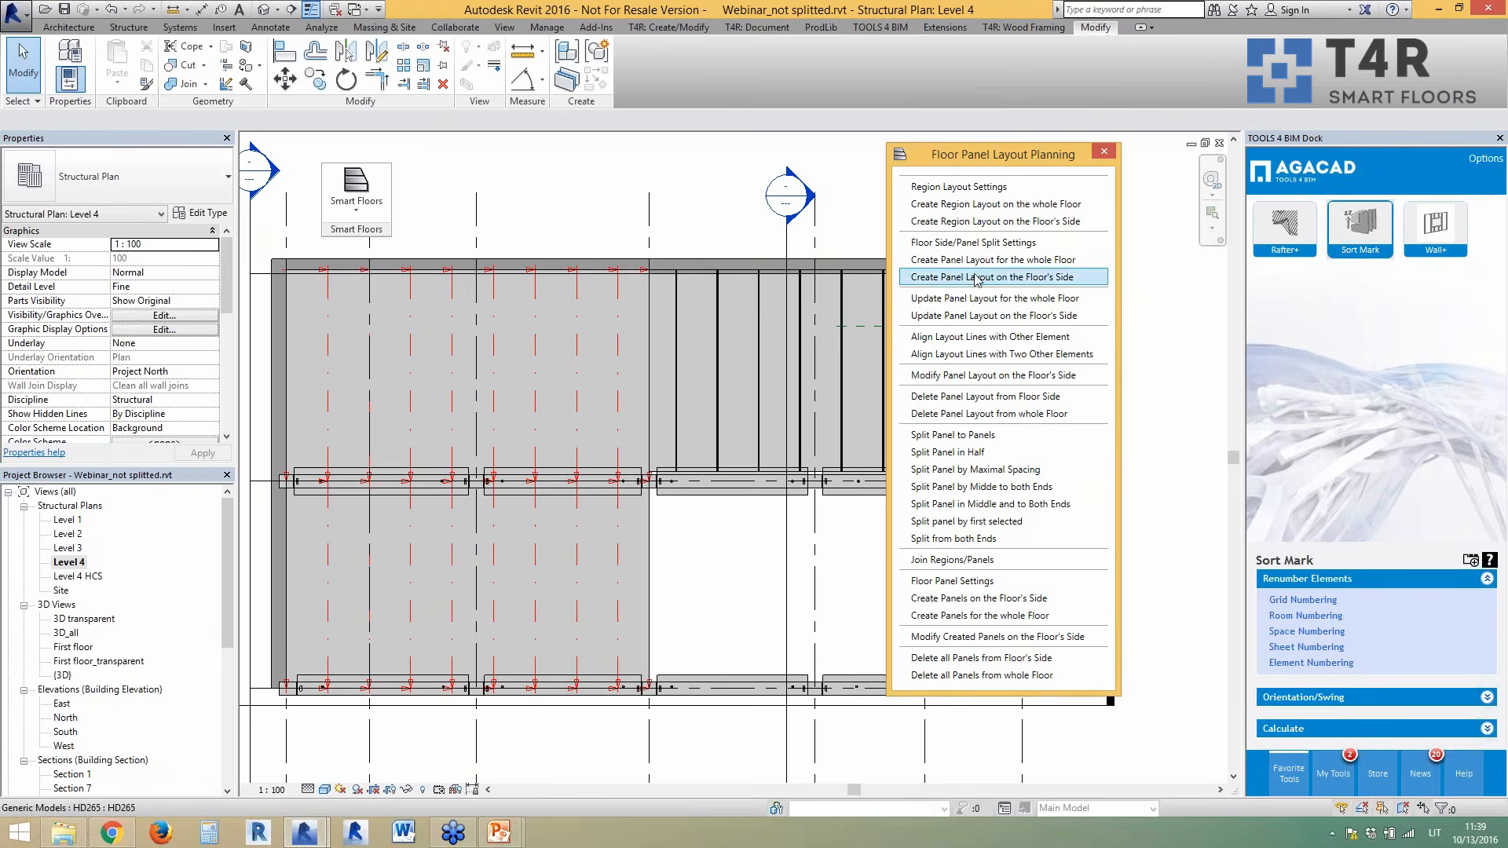
left_click(943, 356)
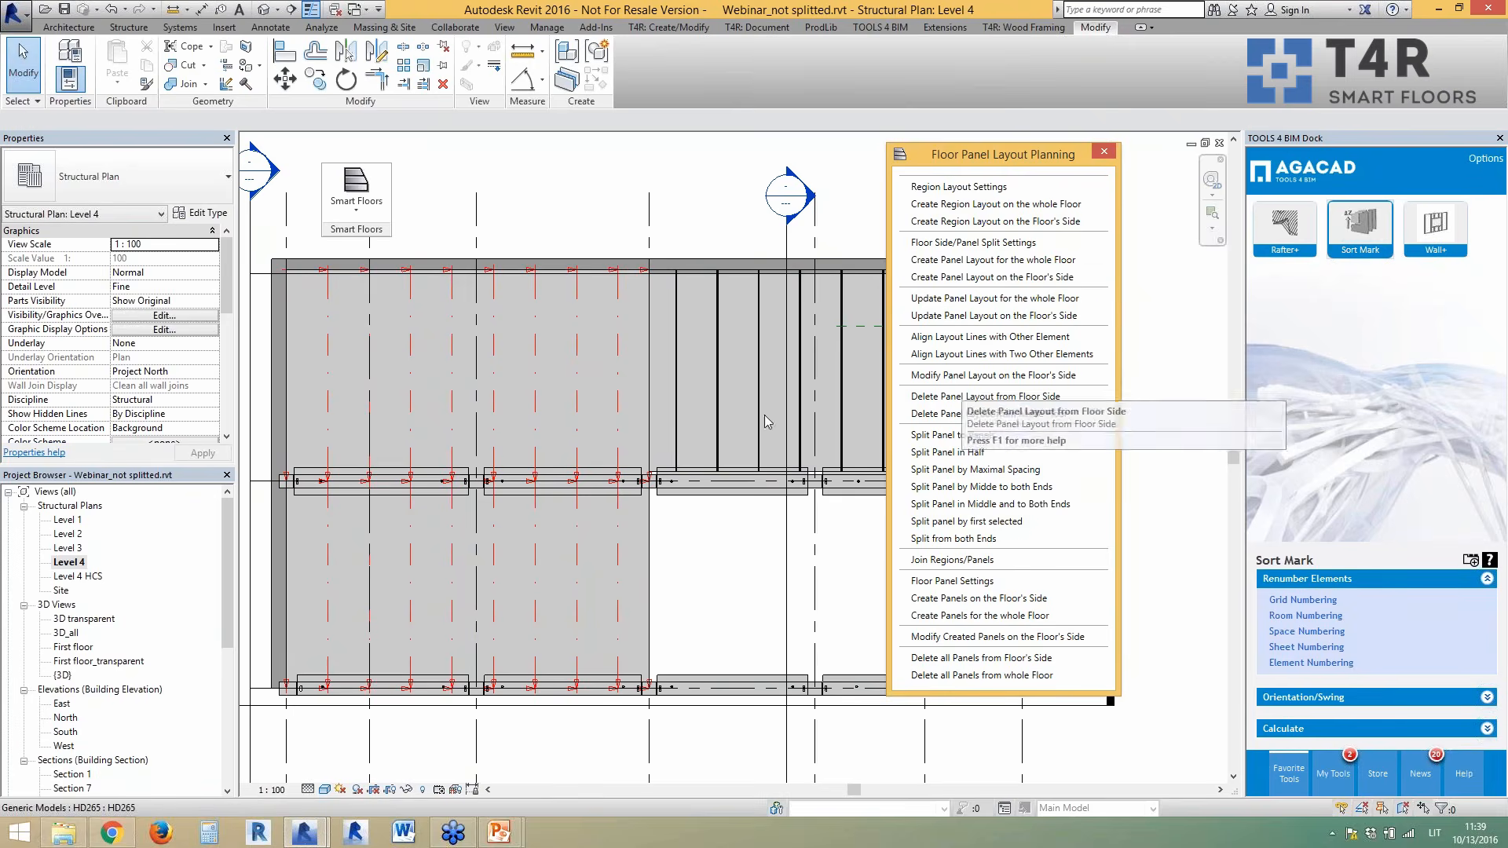
- Modify one floor side's panel layout using Split from End
left_click(943, 377)
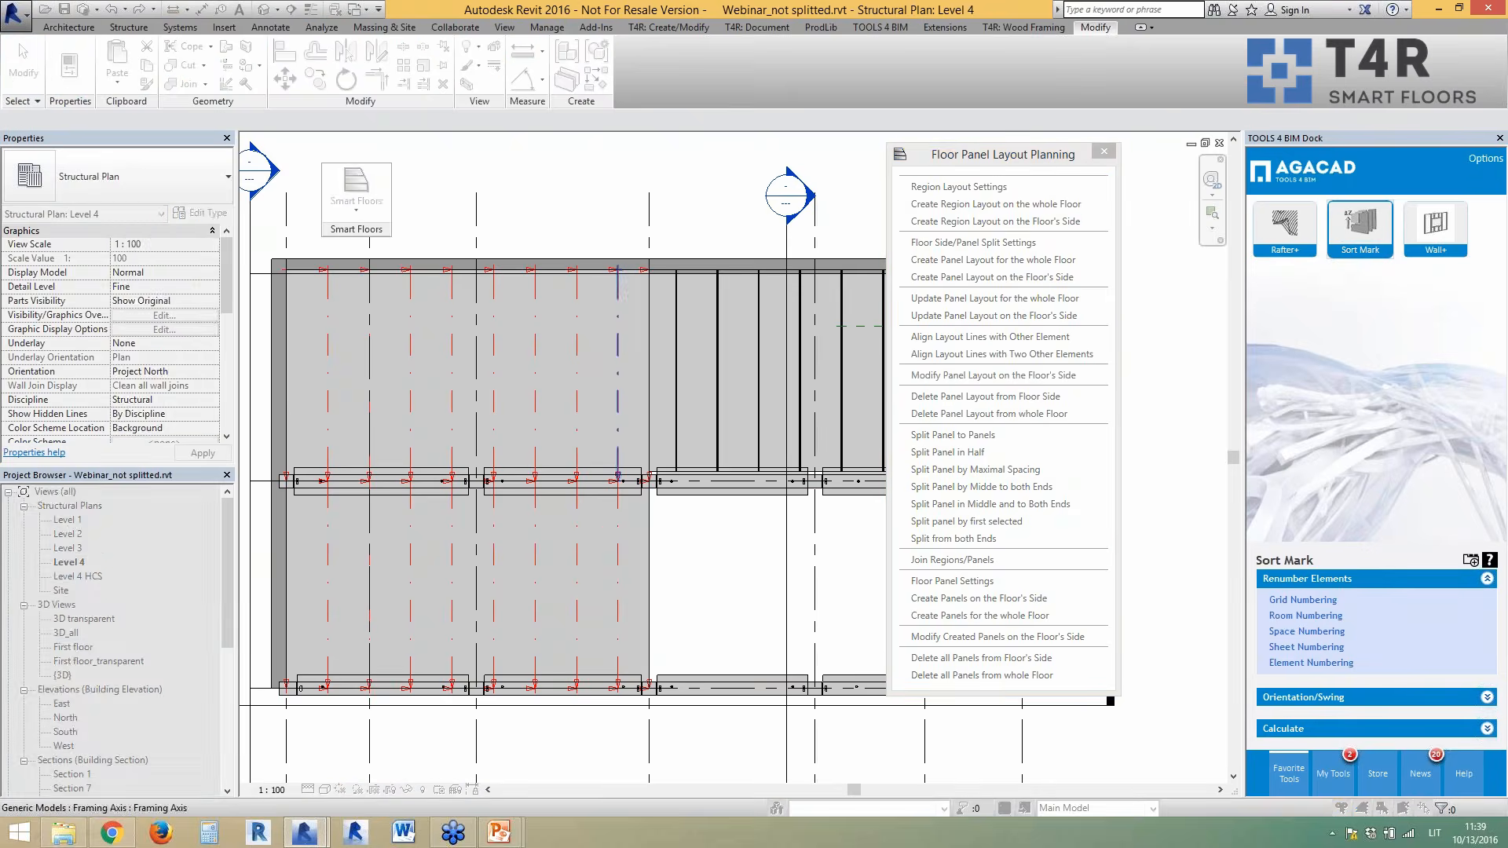
left_click(657, 454)
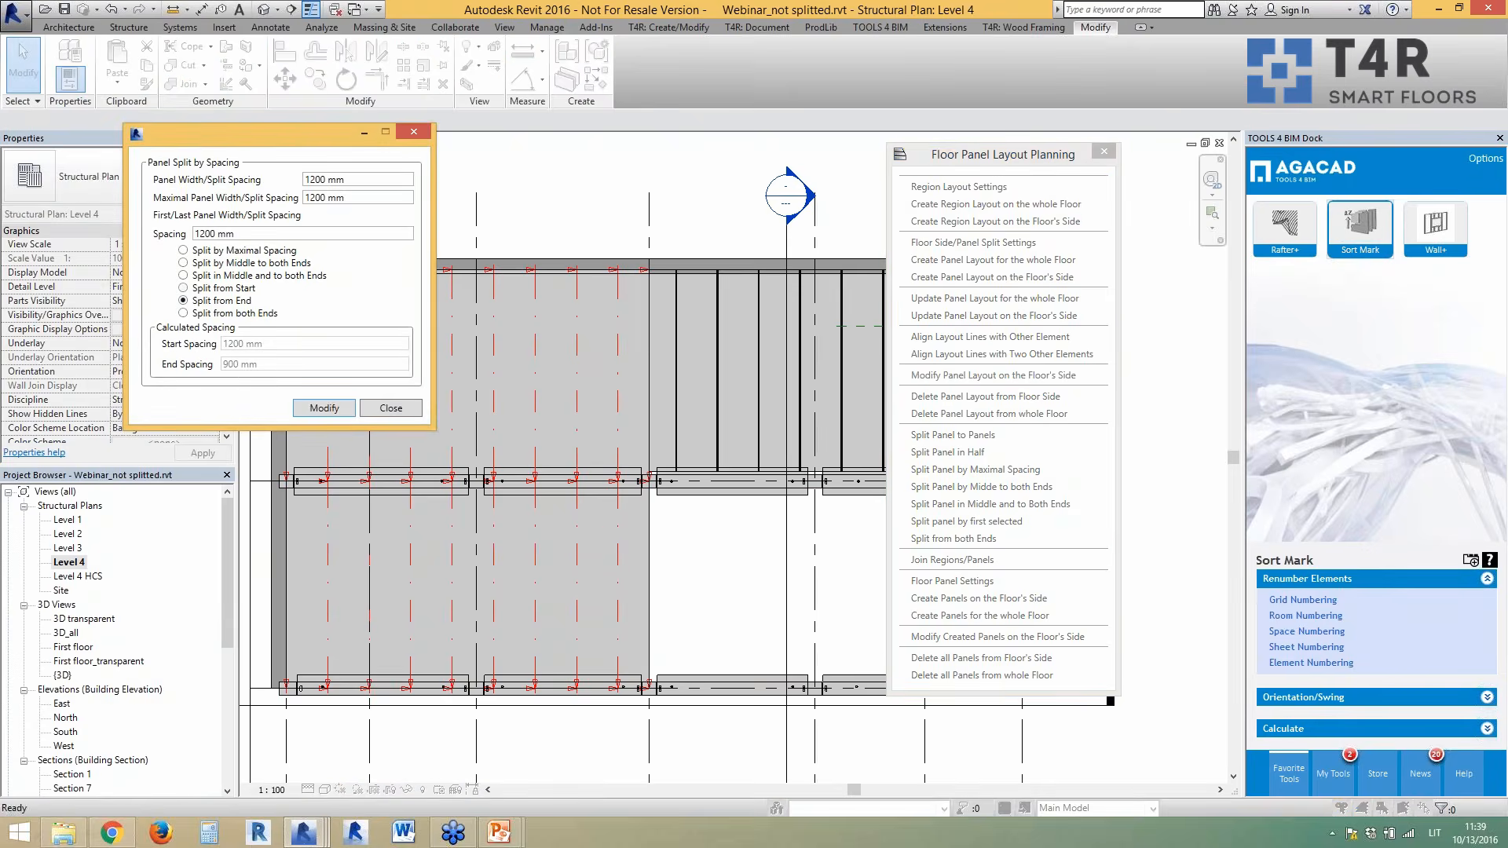
left_click(323, 408)
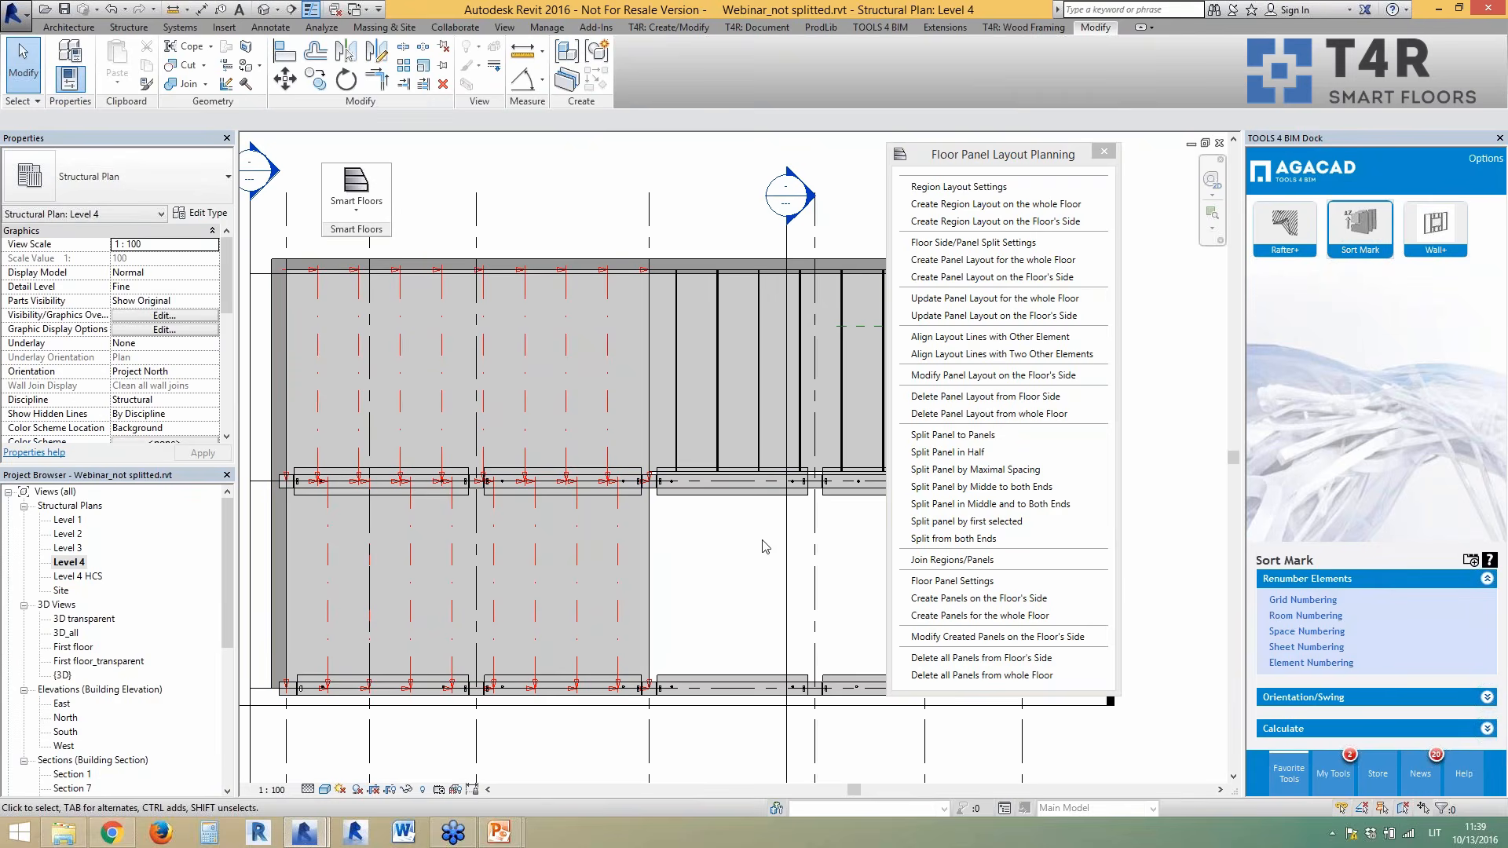
left_click(974, 487)
left_click(960, 561)
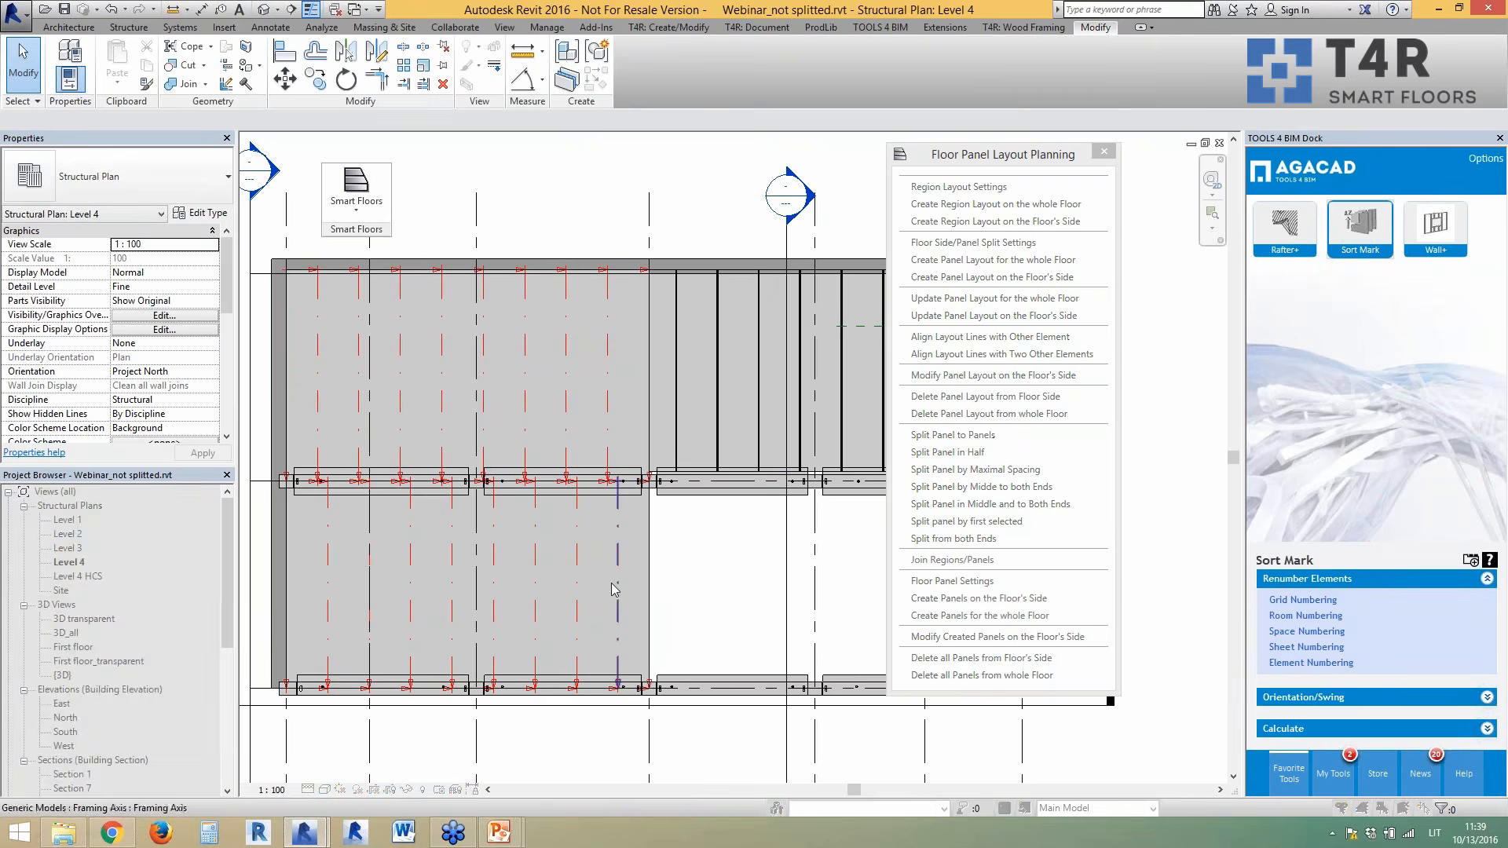
left_click(582, 596)
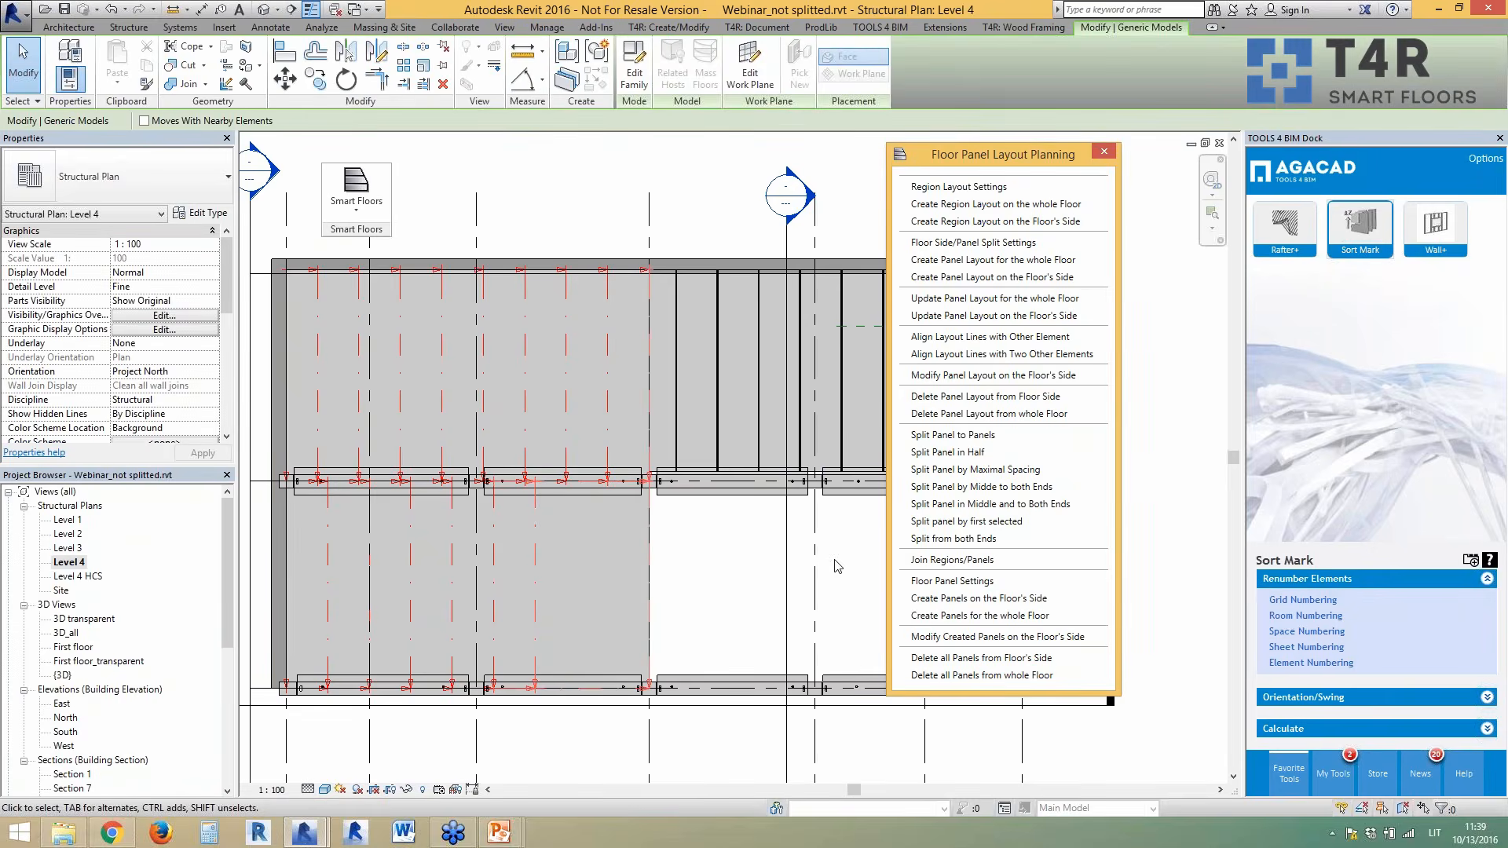
left_click(933, 541)
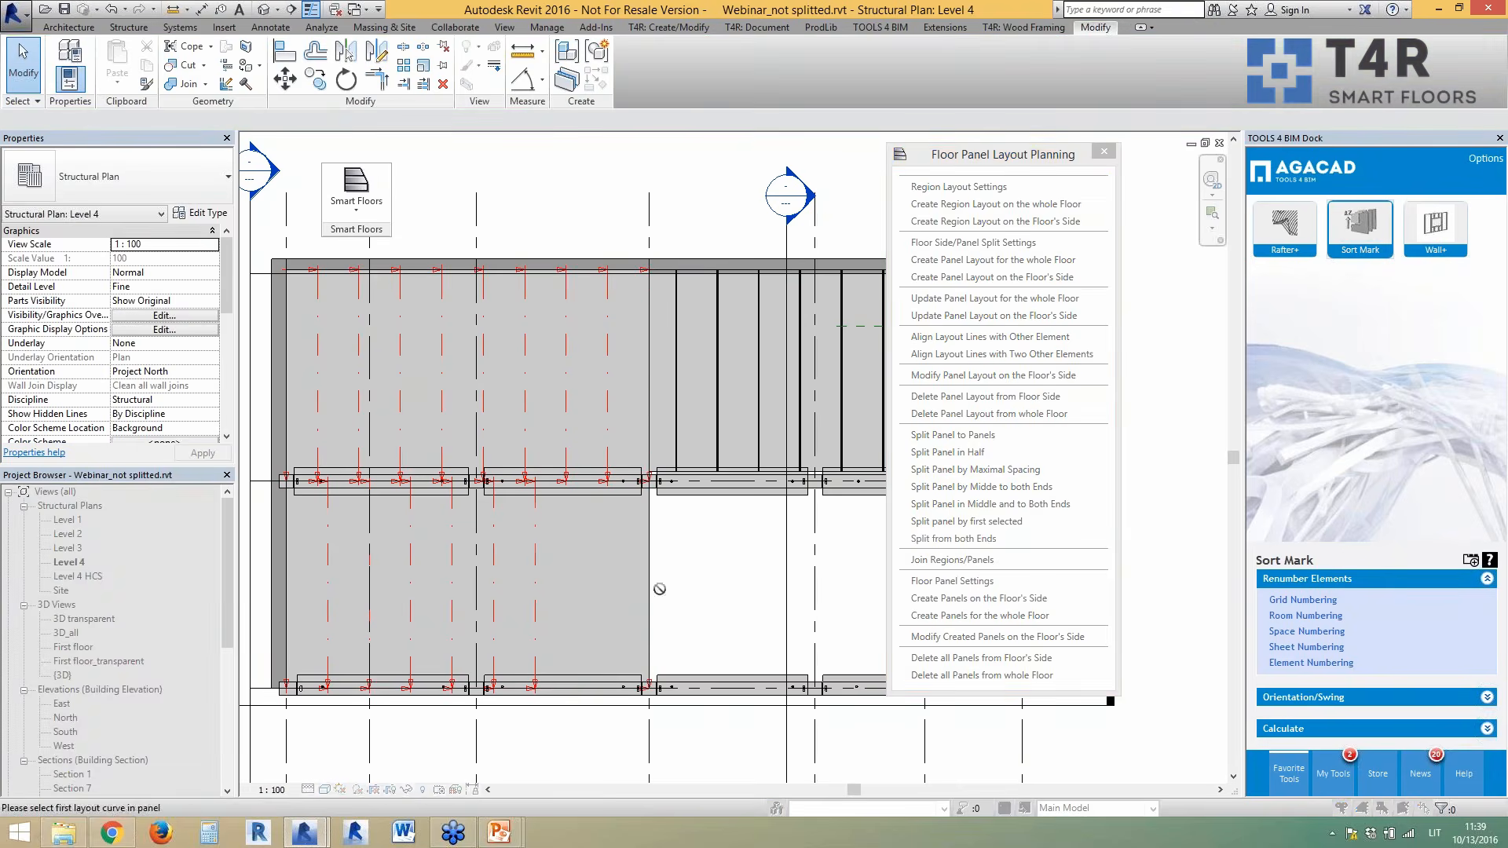
left_click(650, 592)
left_click(535, 602)
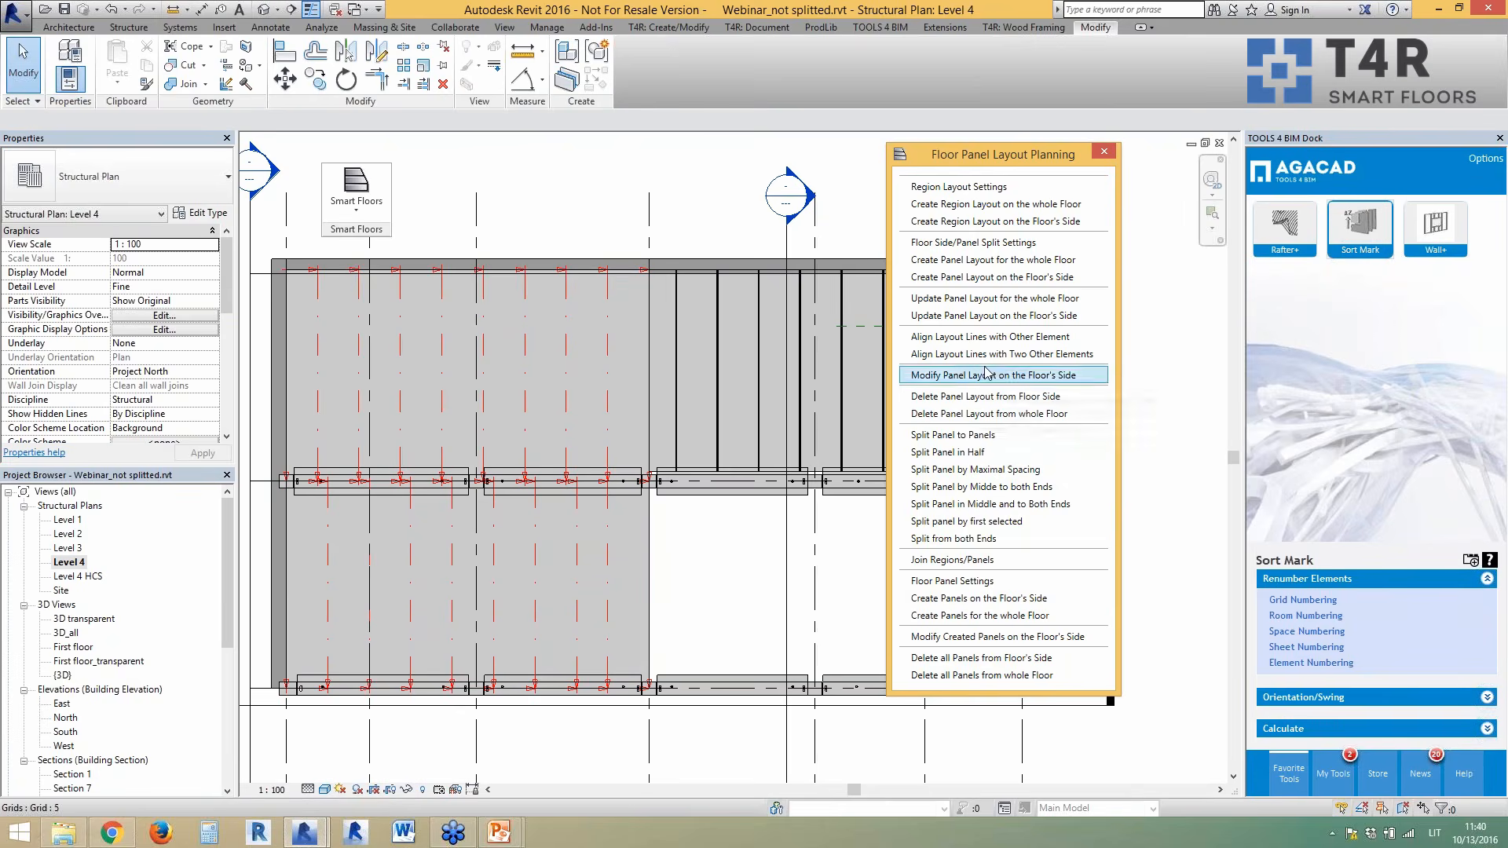
left_click(977, 568)
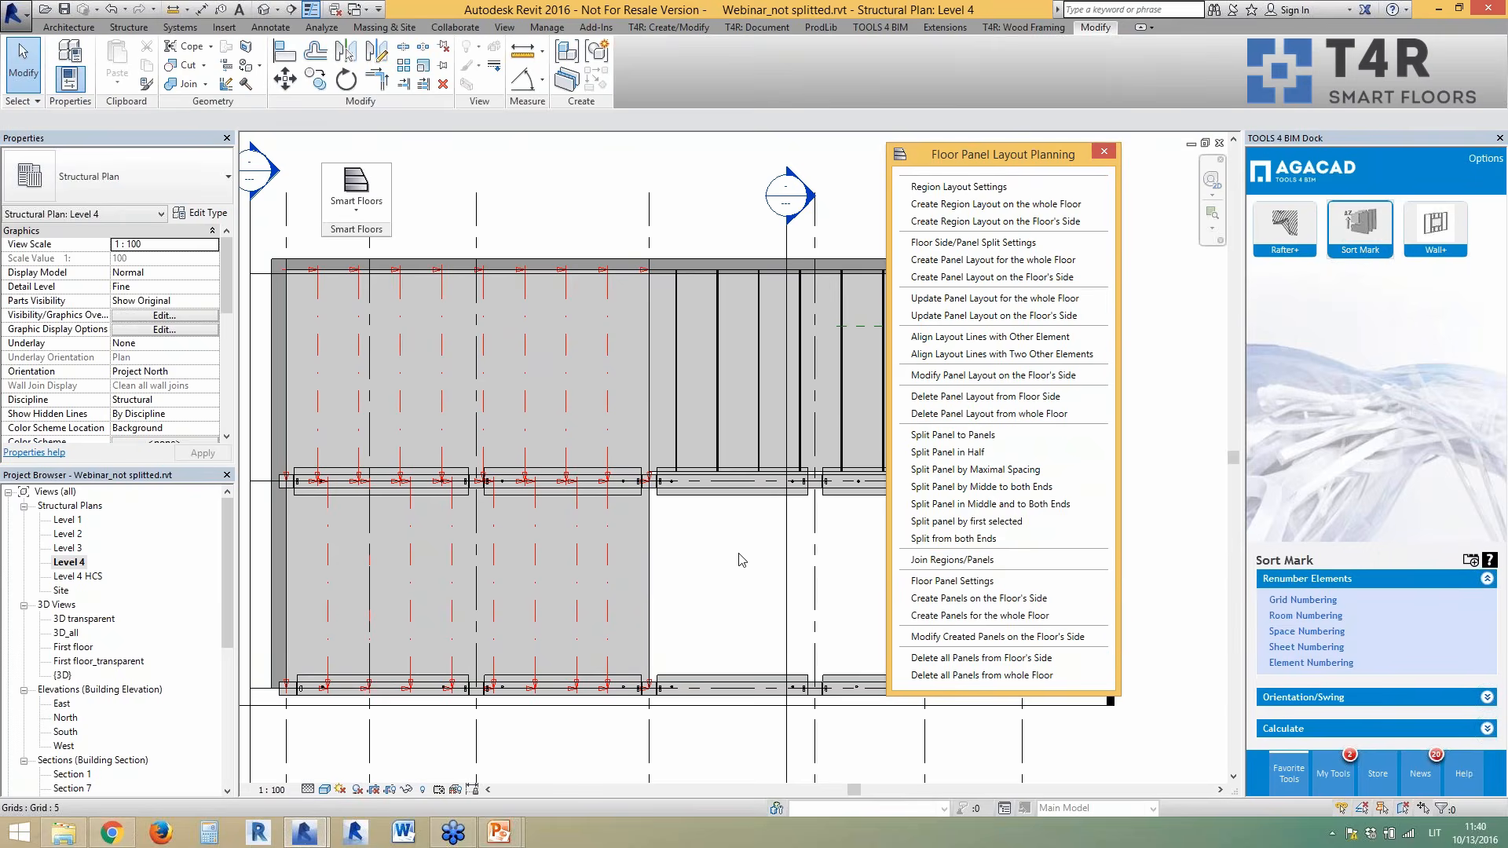
left_click(607, 430)
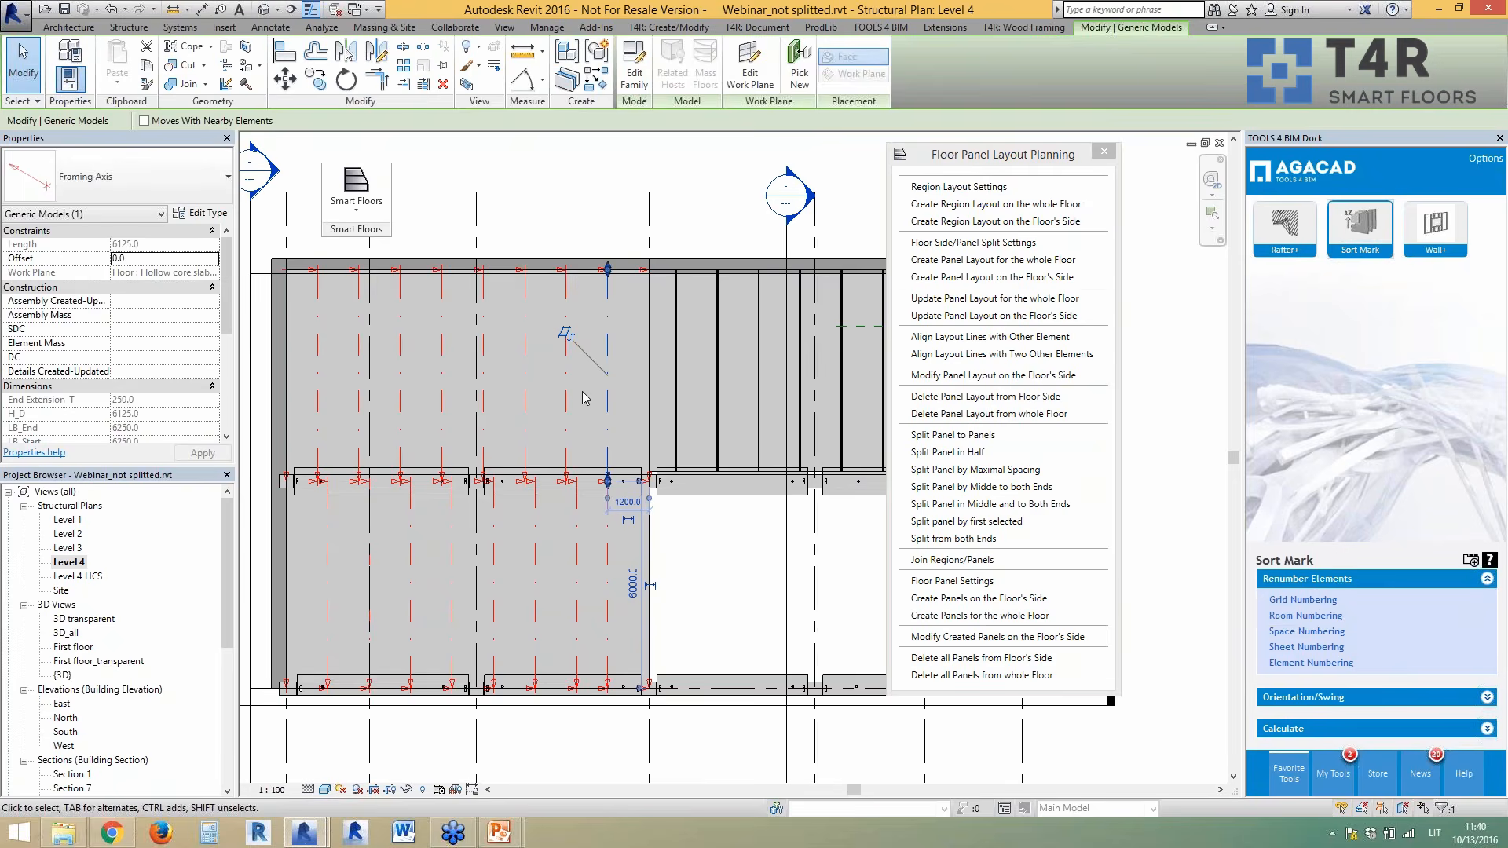
key("Escape")
scroll(522, 330, "up", 1)
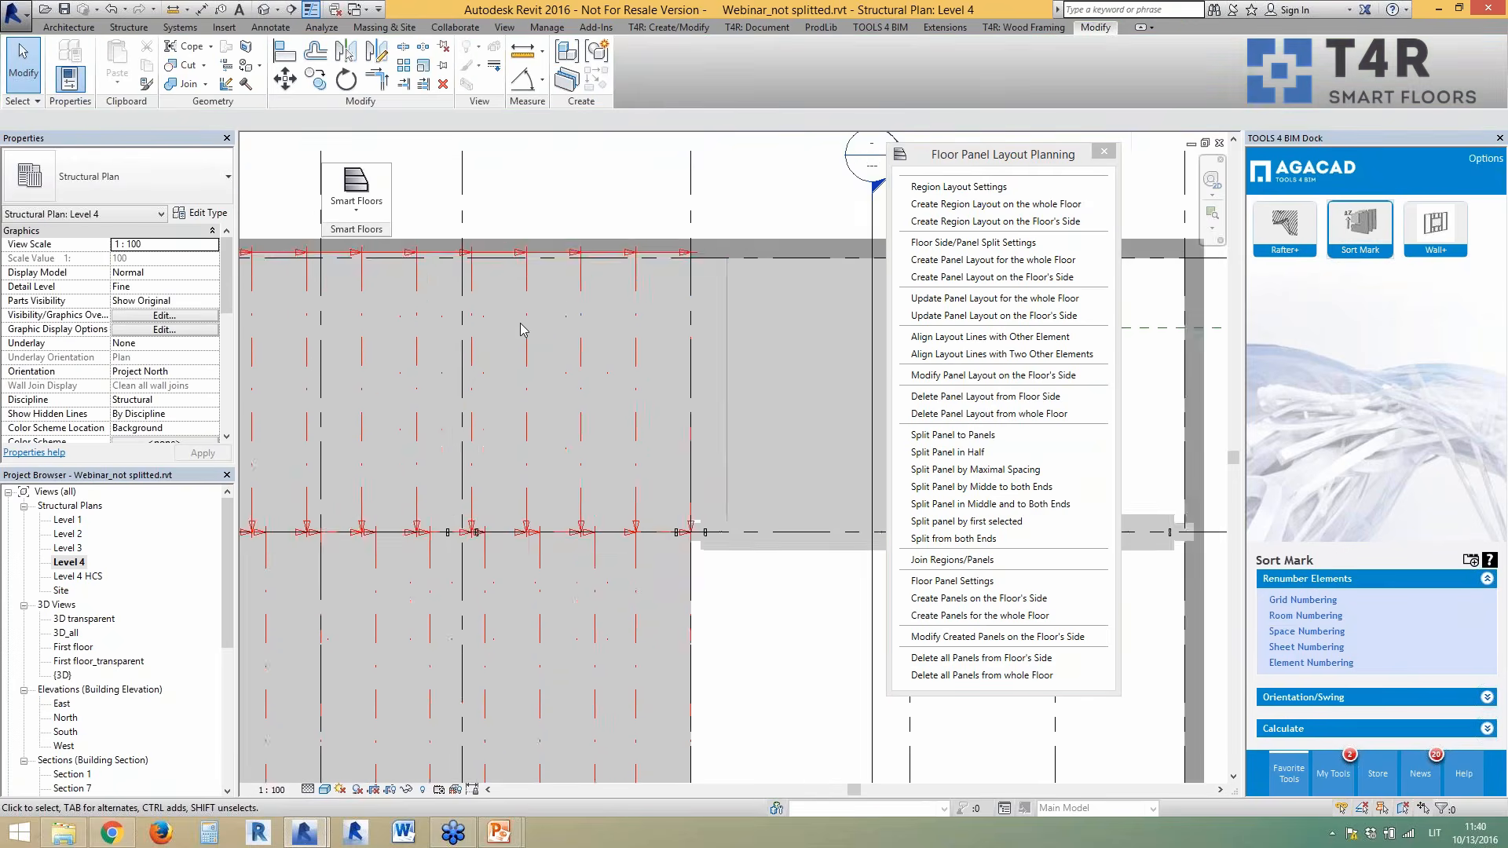
scroll(523, 330, "up", 1)
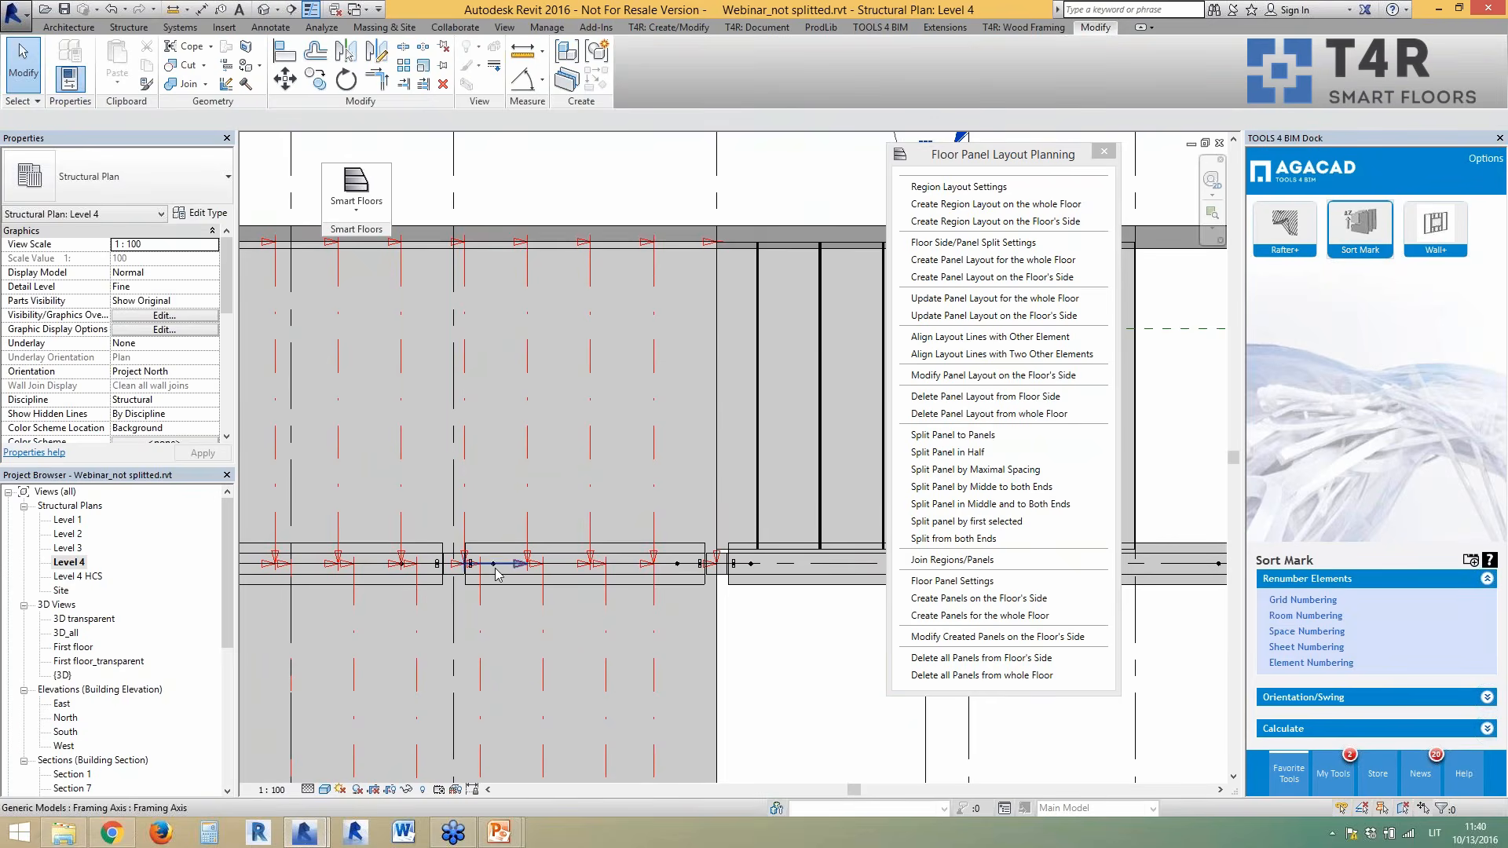
scroll(576, 436, "down", 2)
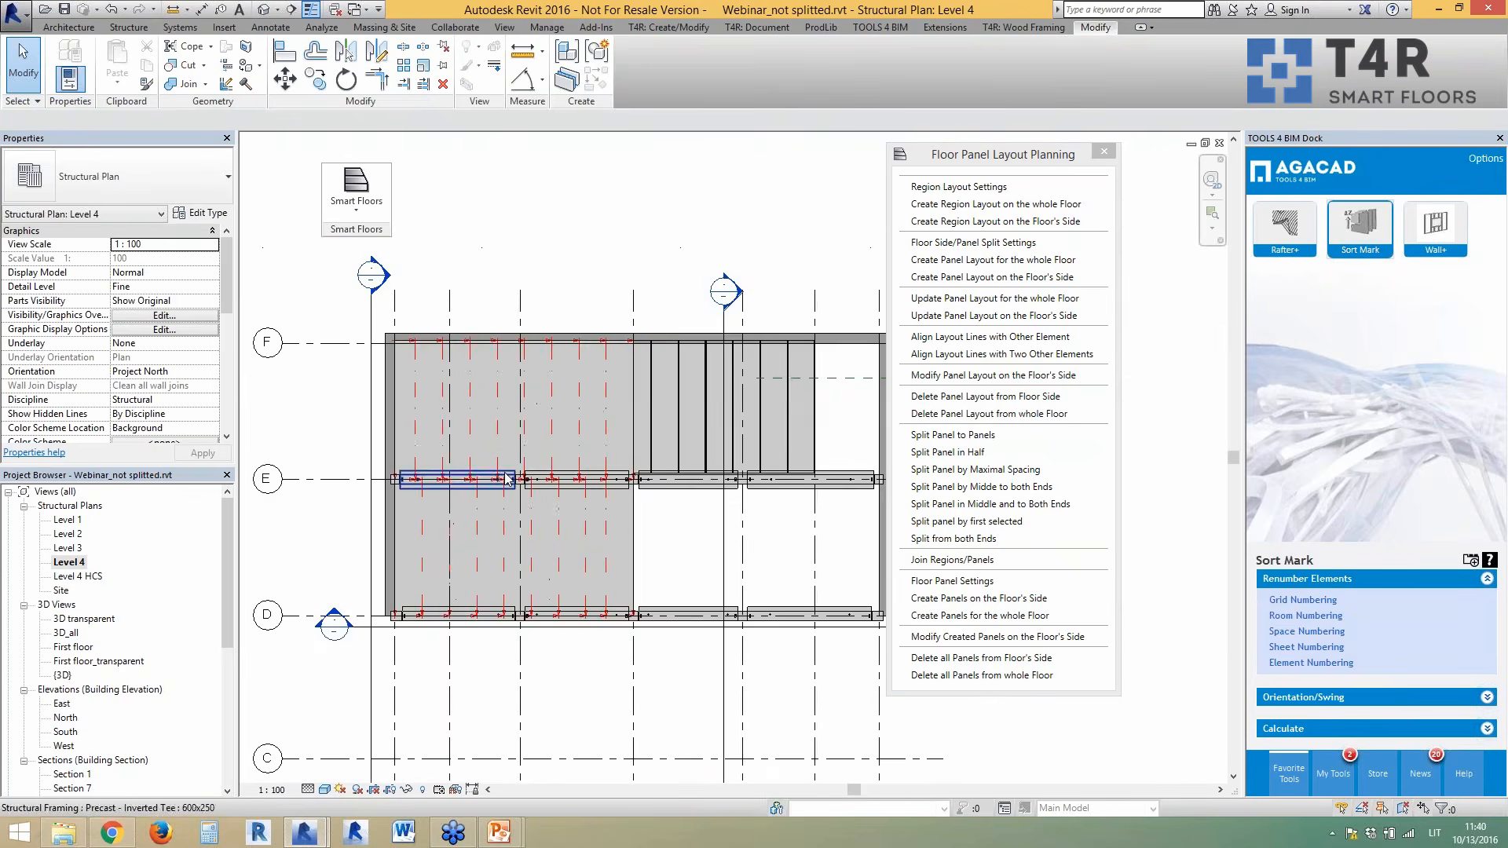
scroll(576, 437, "up", 2)
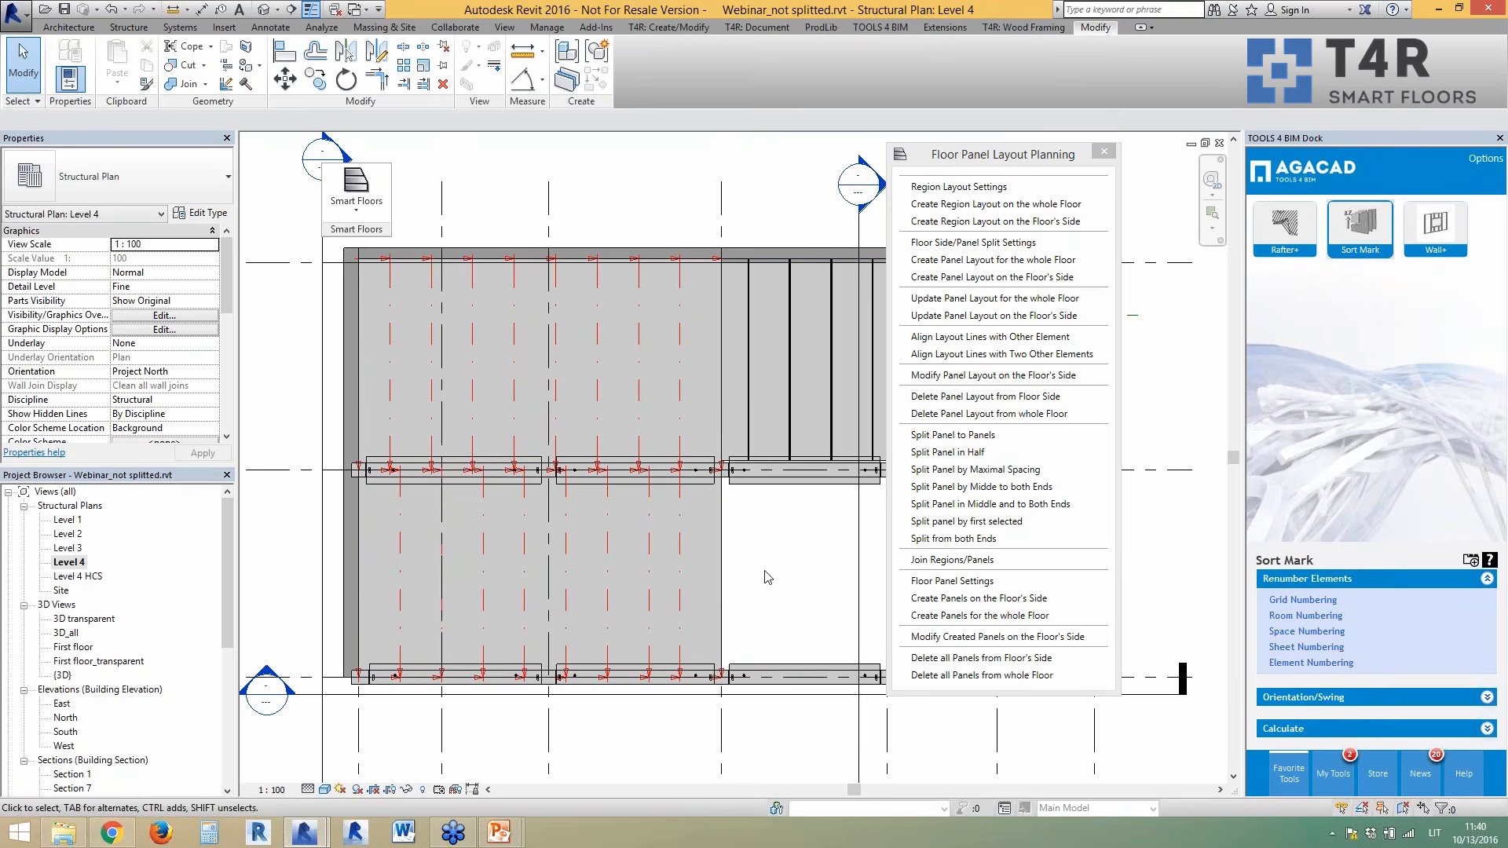
- Create panels for the whole floor with unchanged panel settings, then view them in the Level 4 HCS plan
left_click(927, 581)
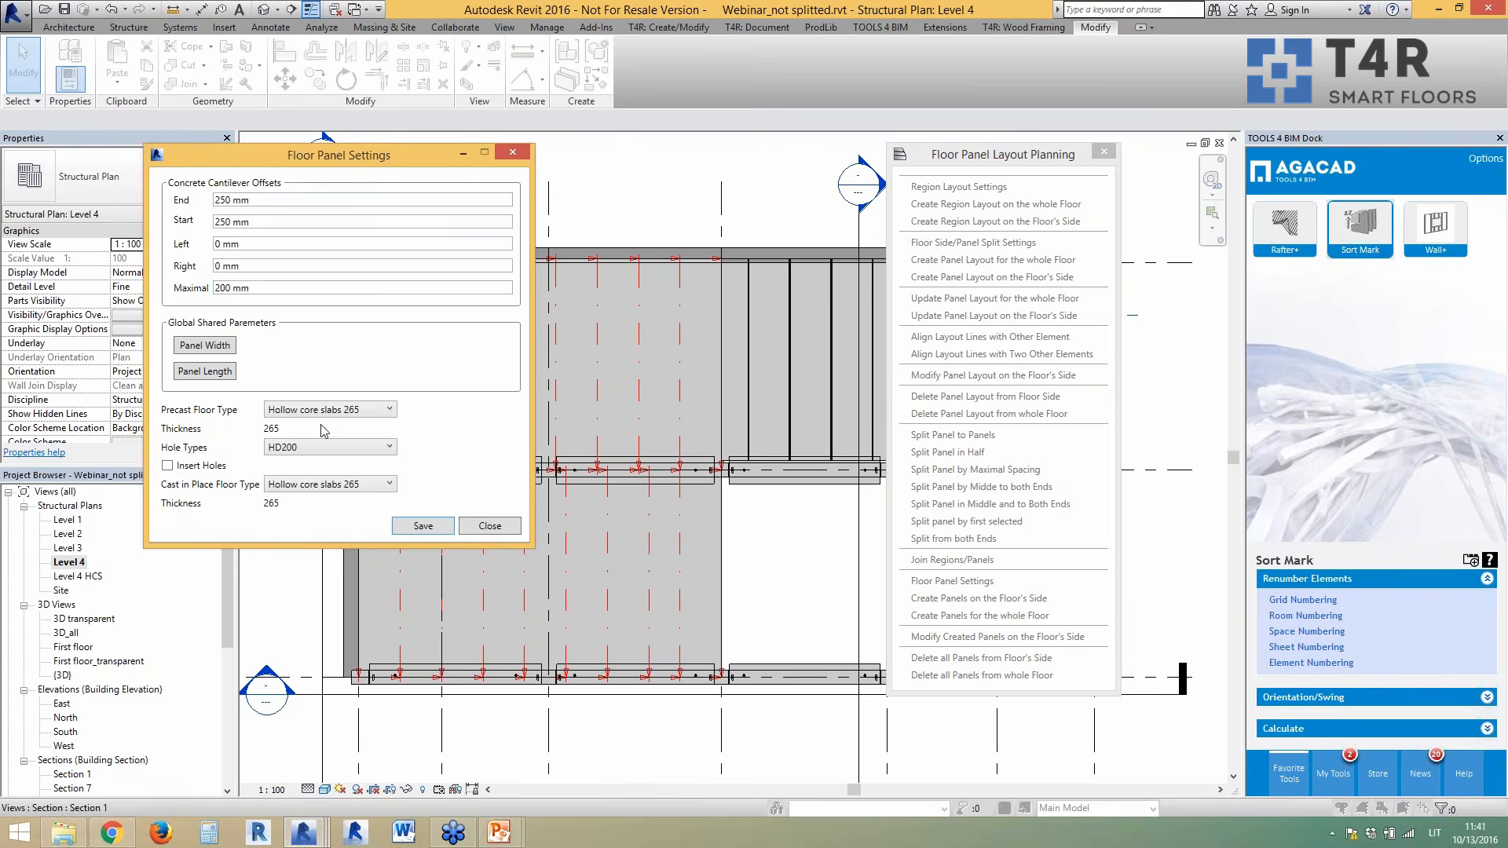
left_click(490, 525)
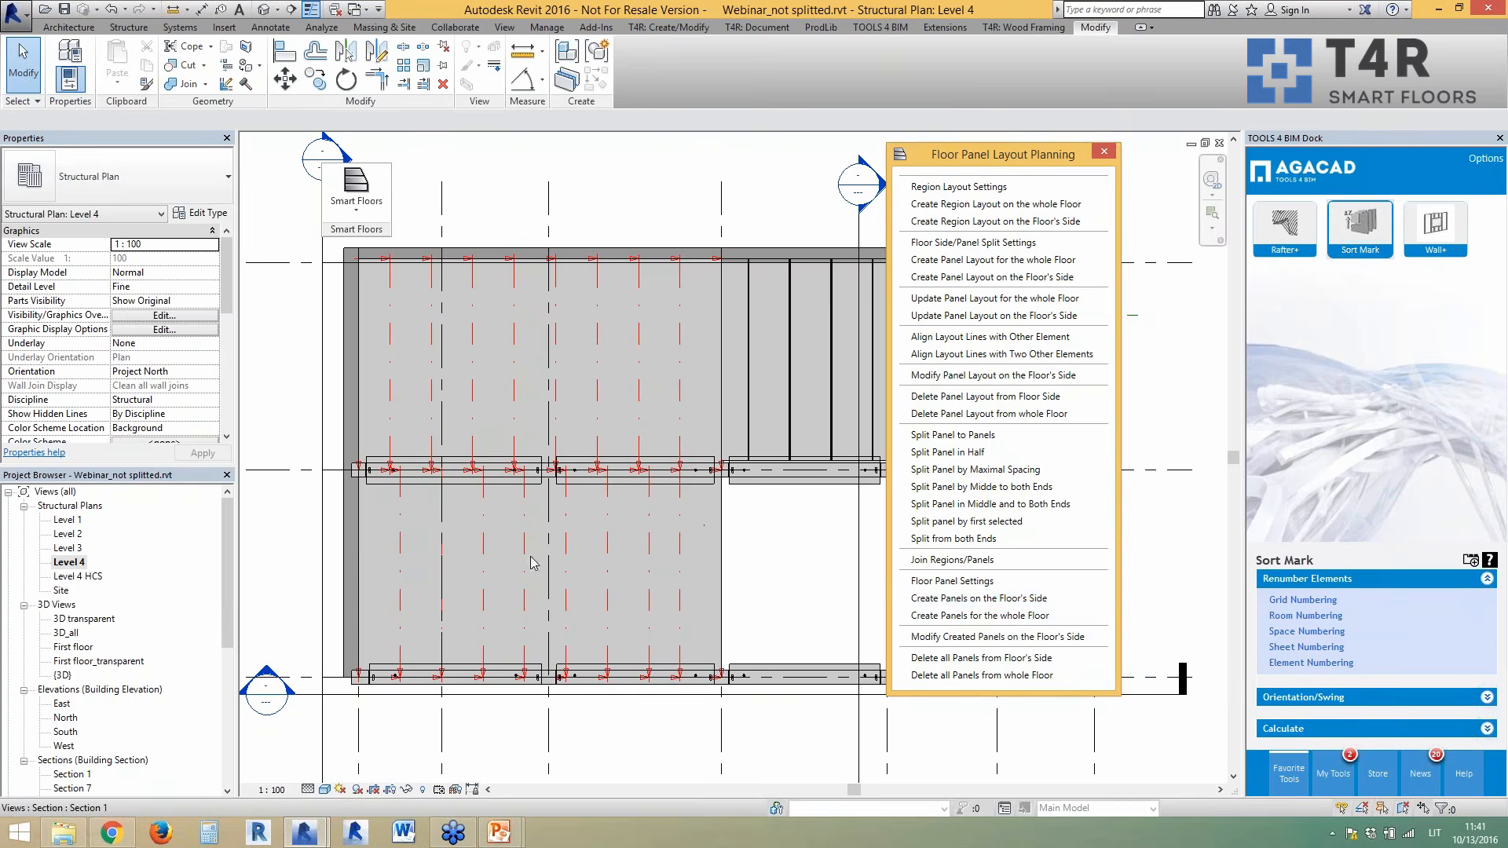
left_click(950, 615)
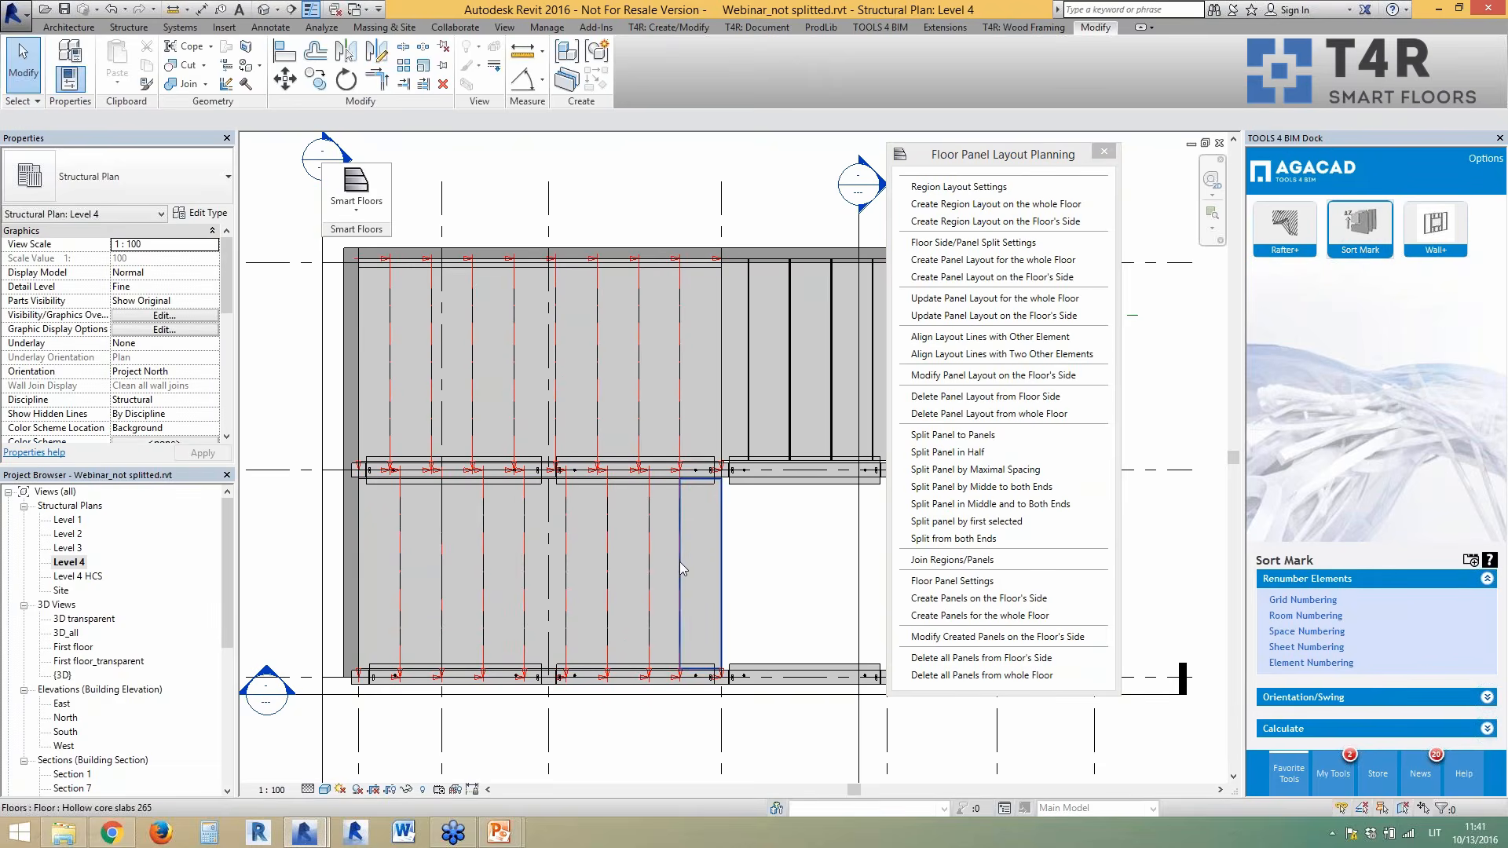
left_click(680, 563)
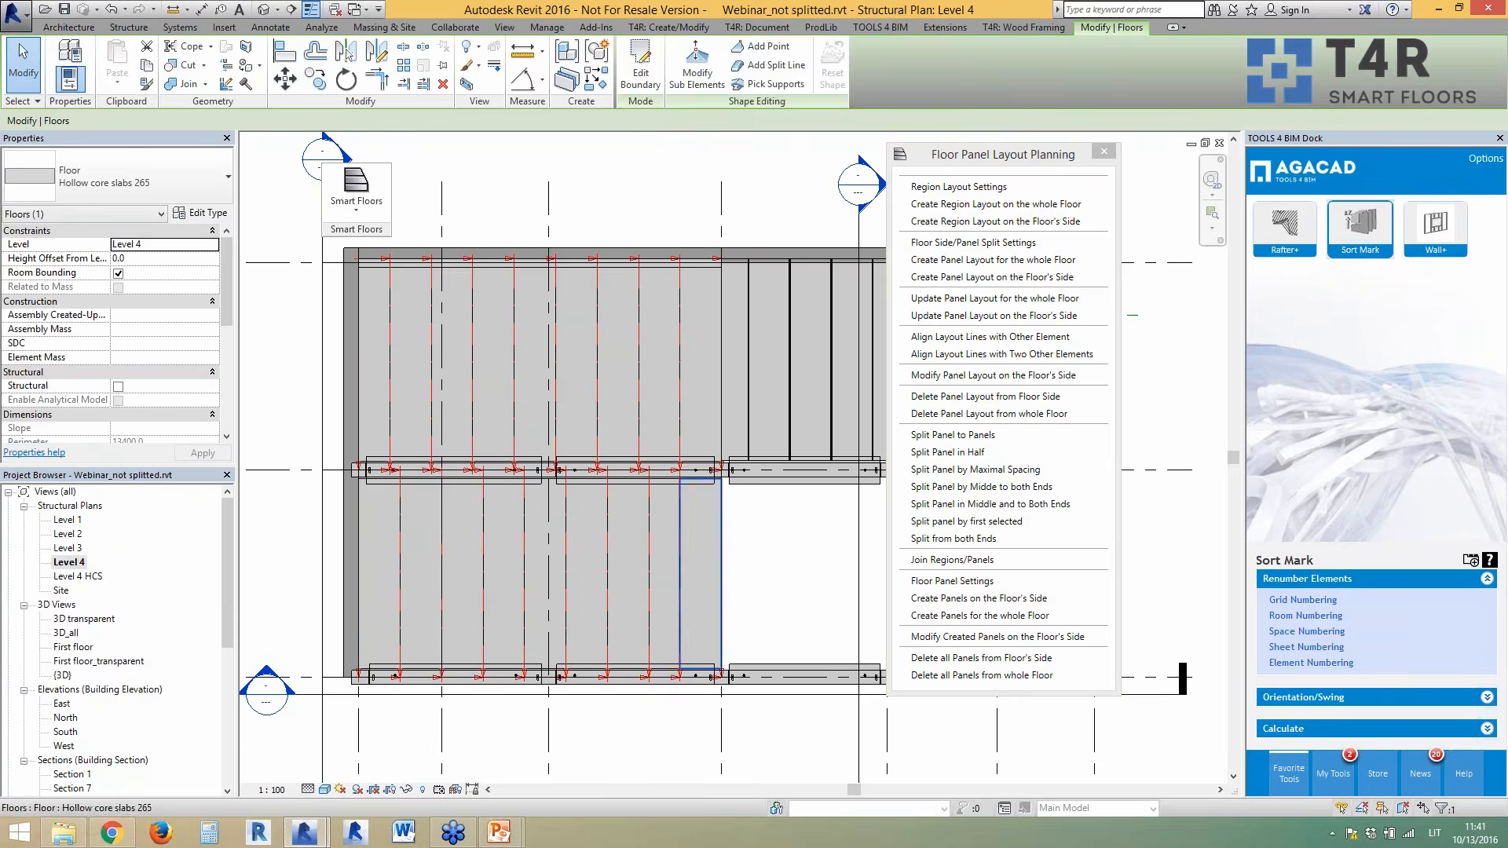
key("Escape")
double_click(85, 577)
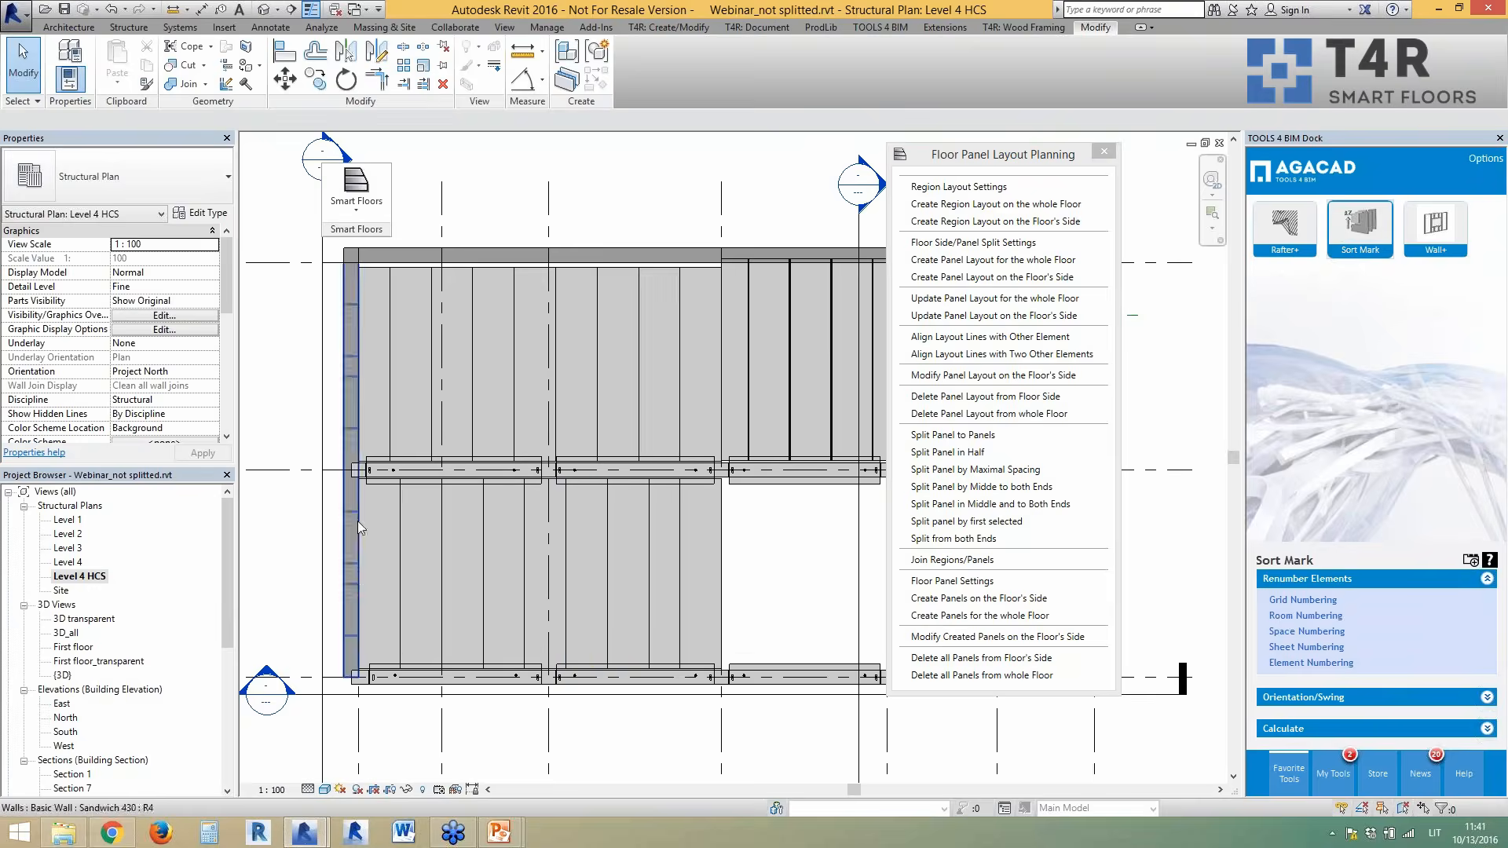
- Change the selected hollow-core panel's Start offset from 250 mm to 0 and update it
scroll(363, 525, "up", 2)
left_click(500, 578)
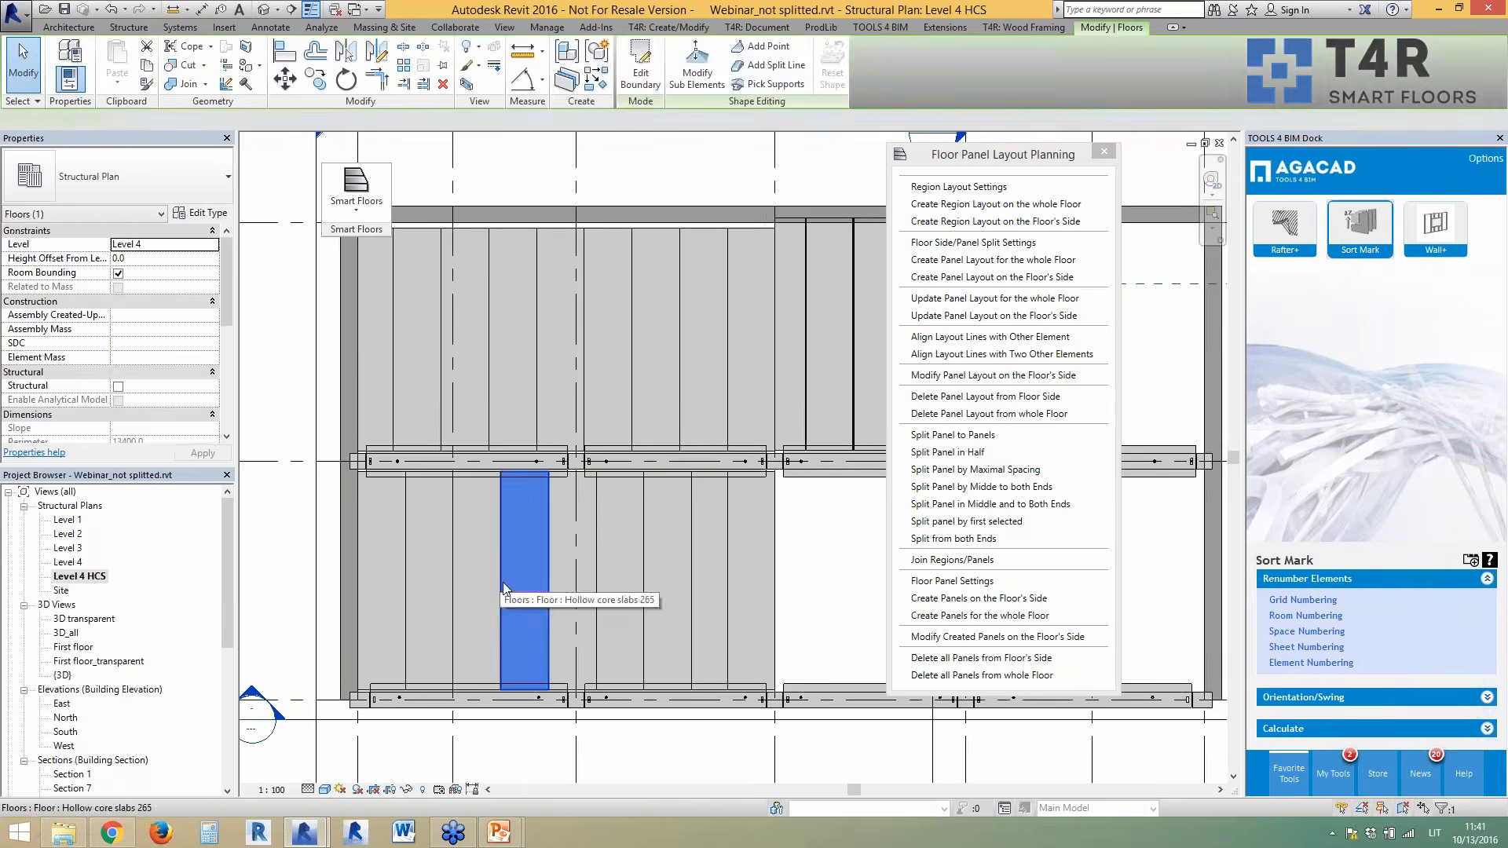
key("Escape")
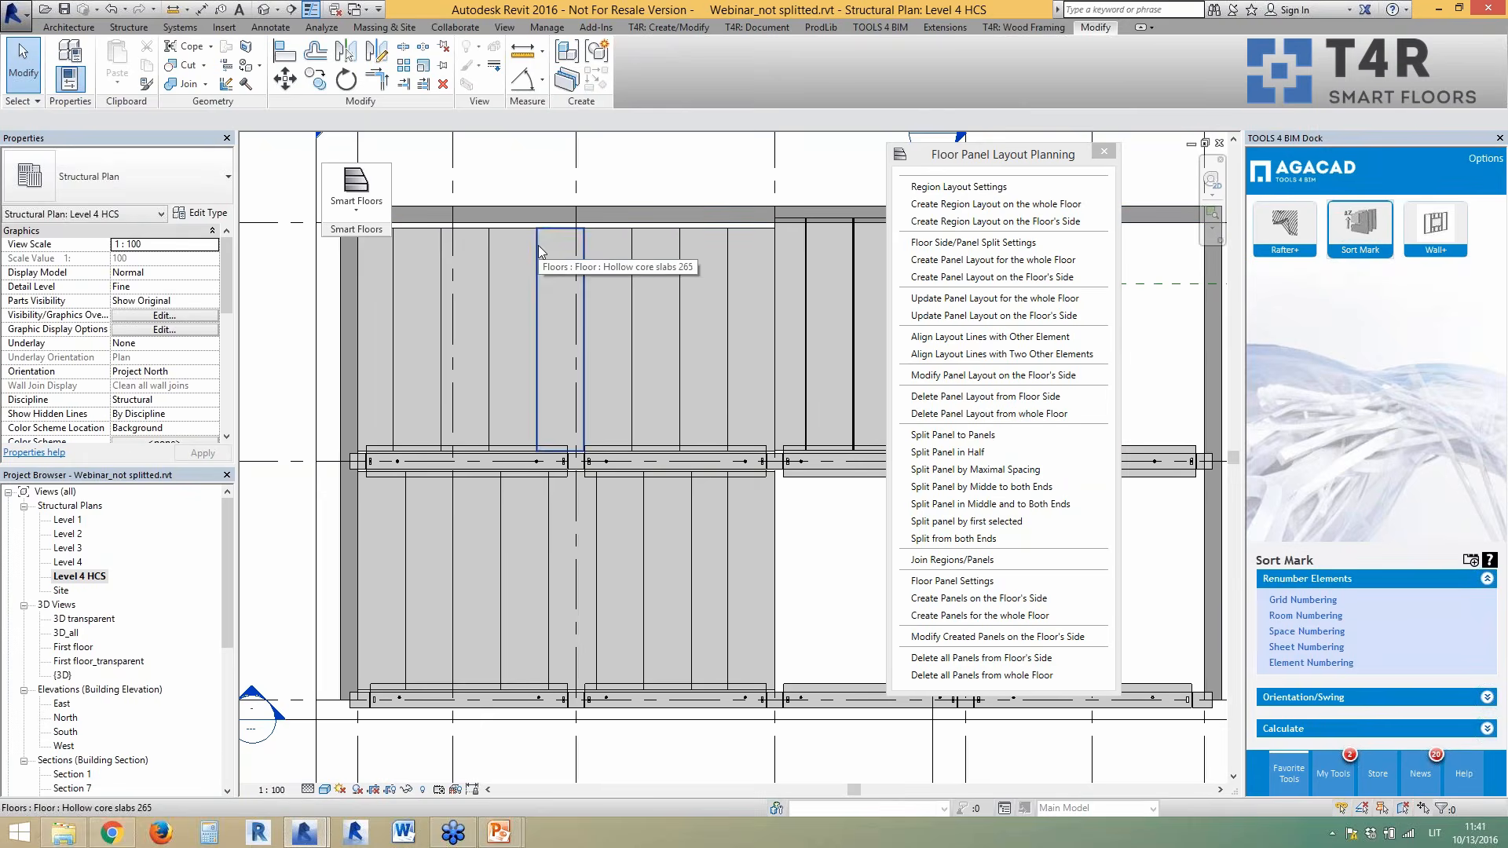
left_click(540, 251)
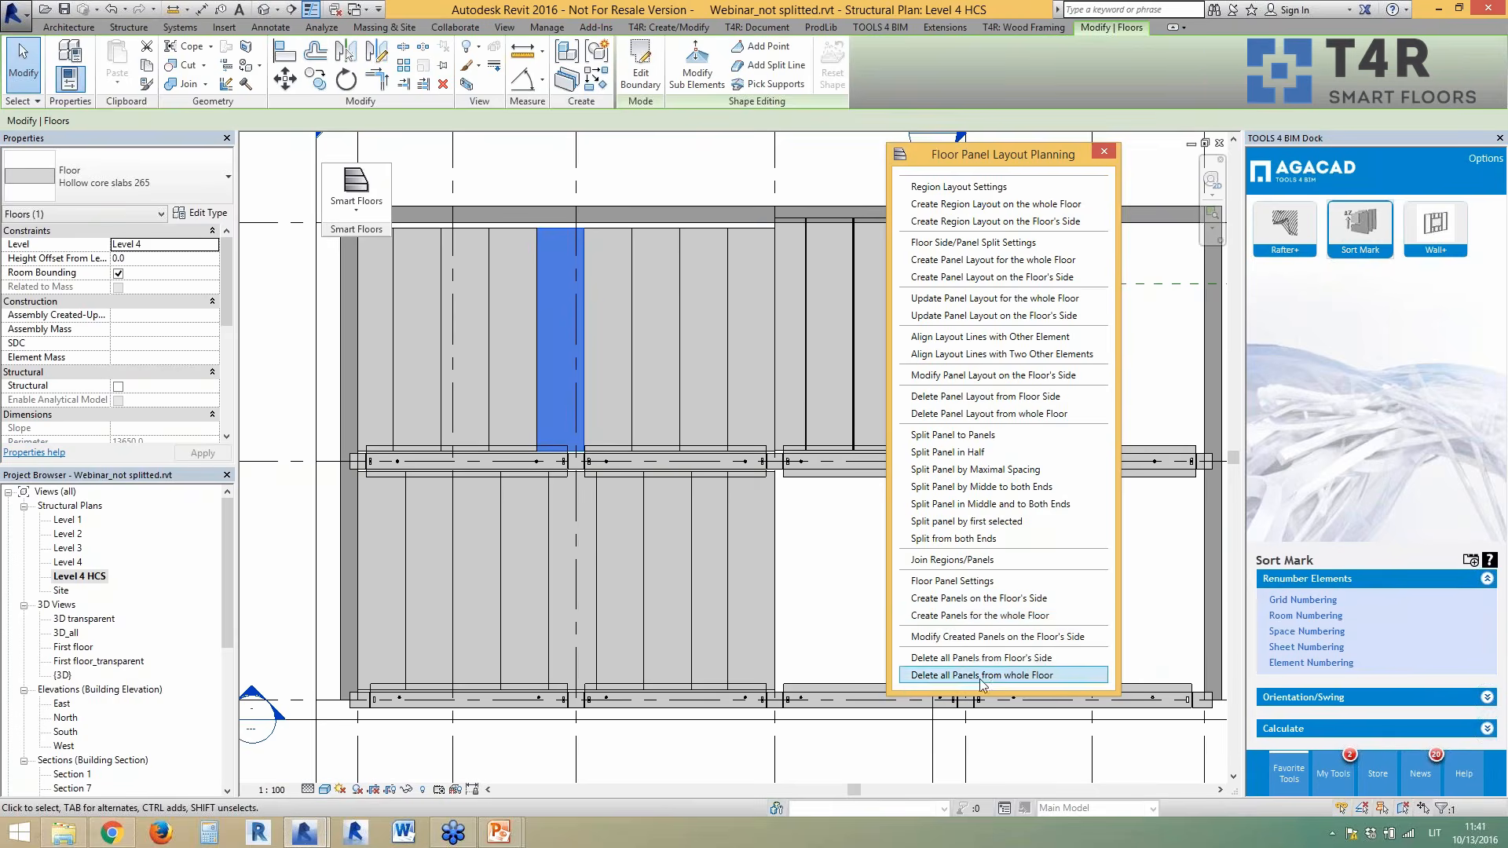
left_click(952, 582)
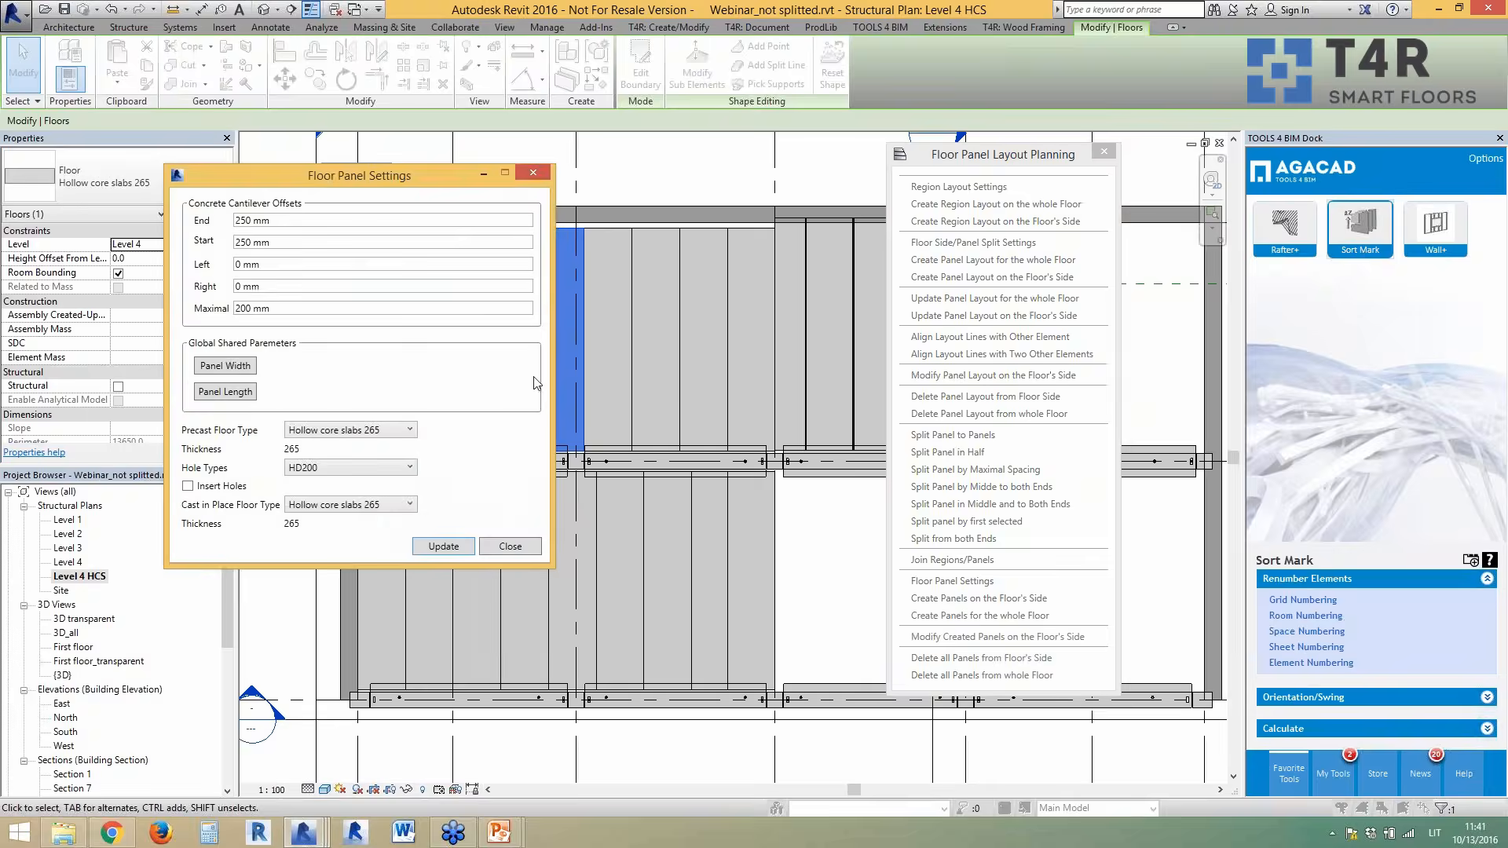
left_click_drag(282, 242, 232, 243)
type("0")
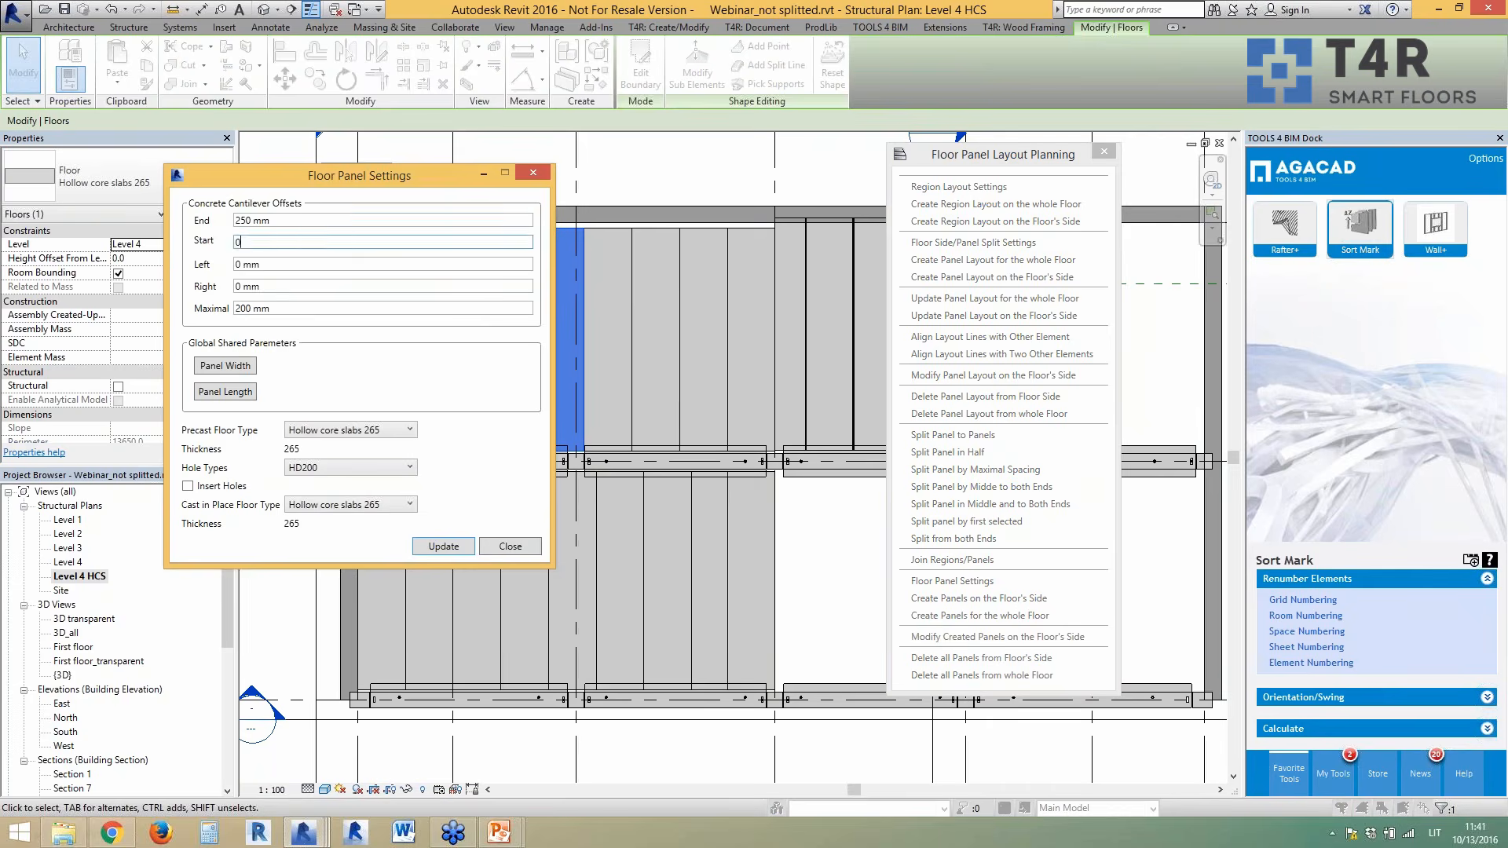
left_click(444, 547)
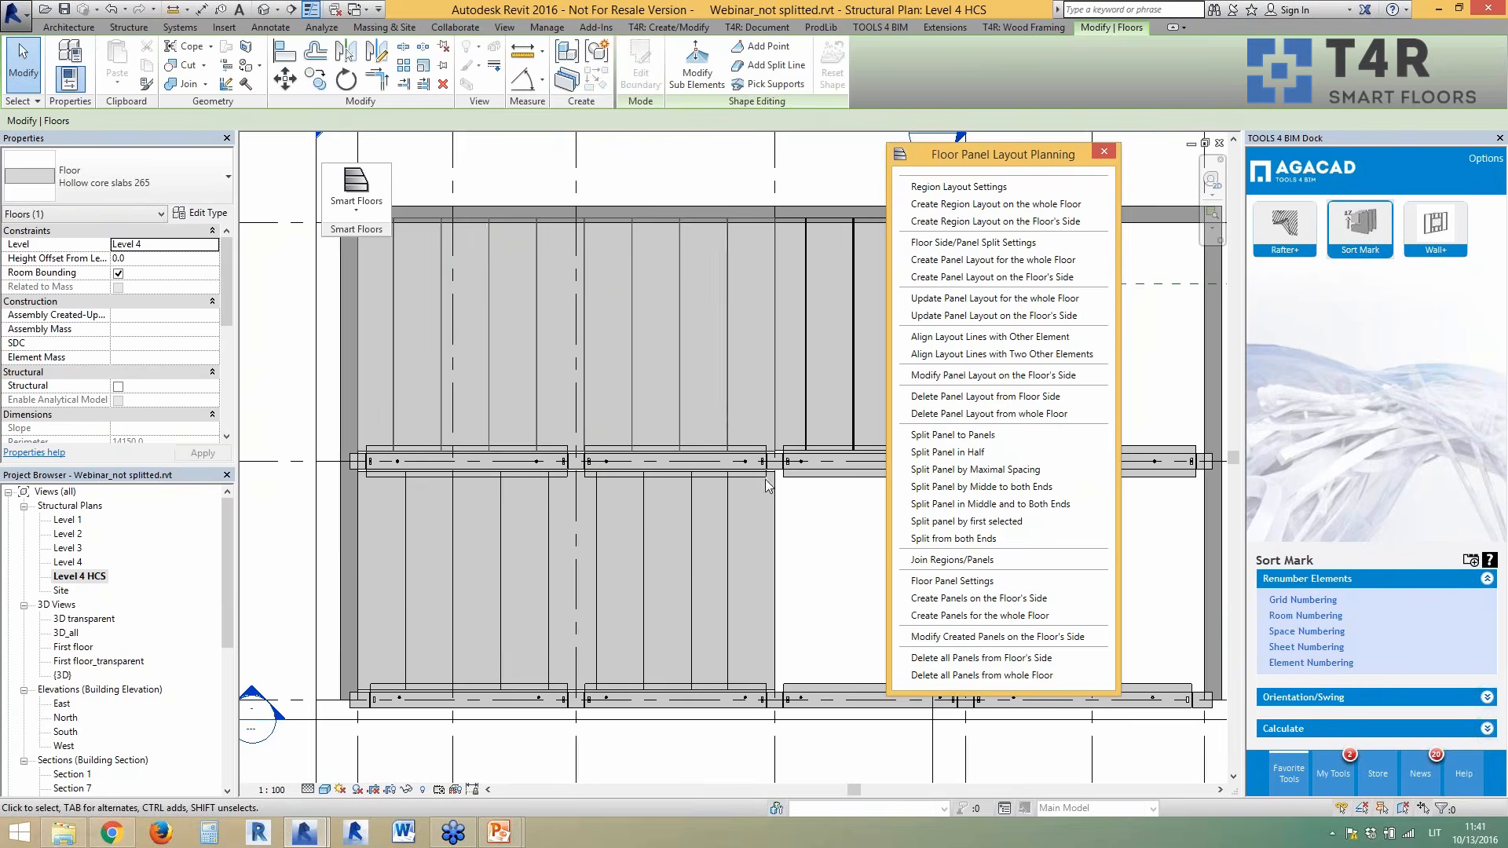
- Select the updated panel to check its new extent
scroll(505, 205, "up", 2)
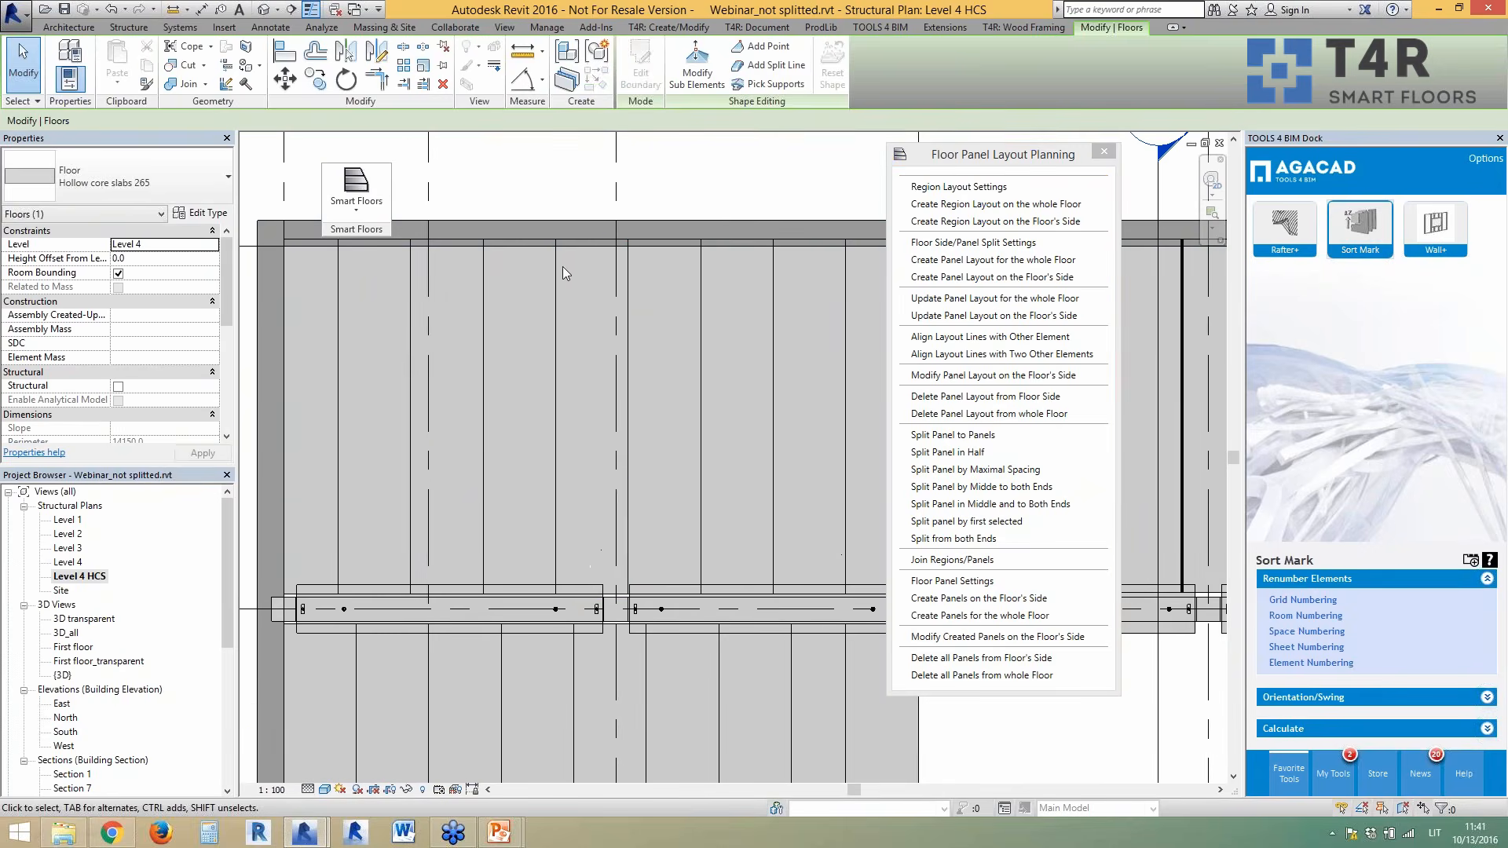
left_click(559, 270)
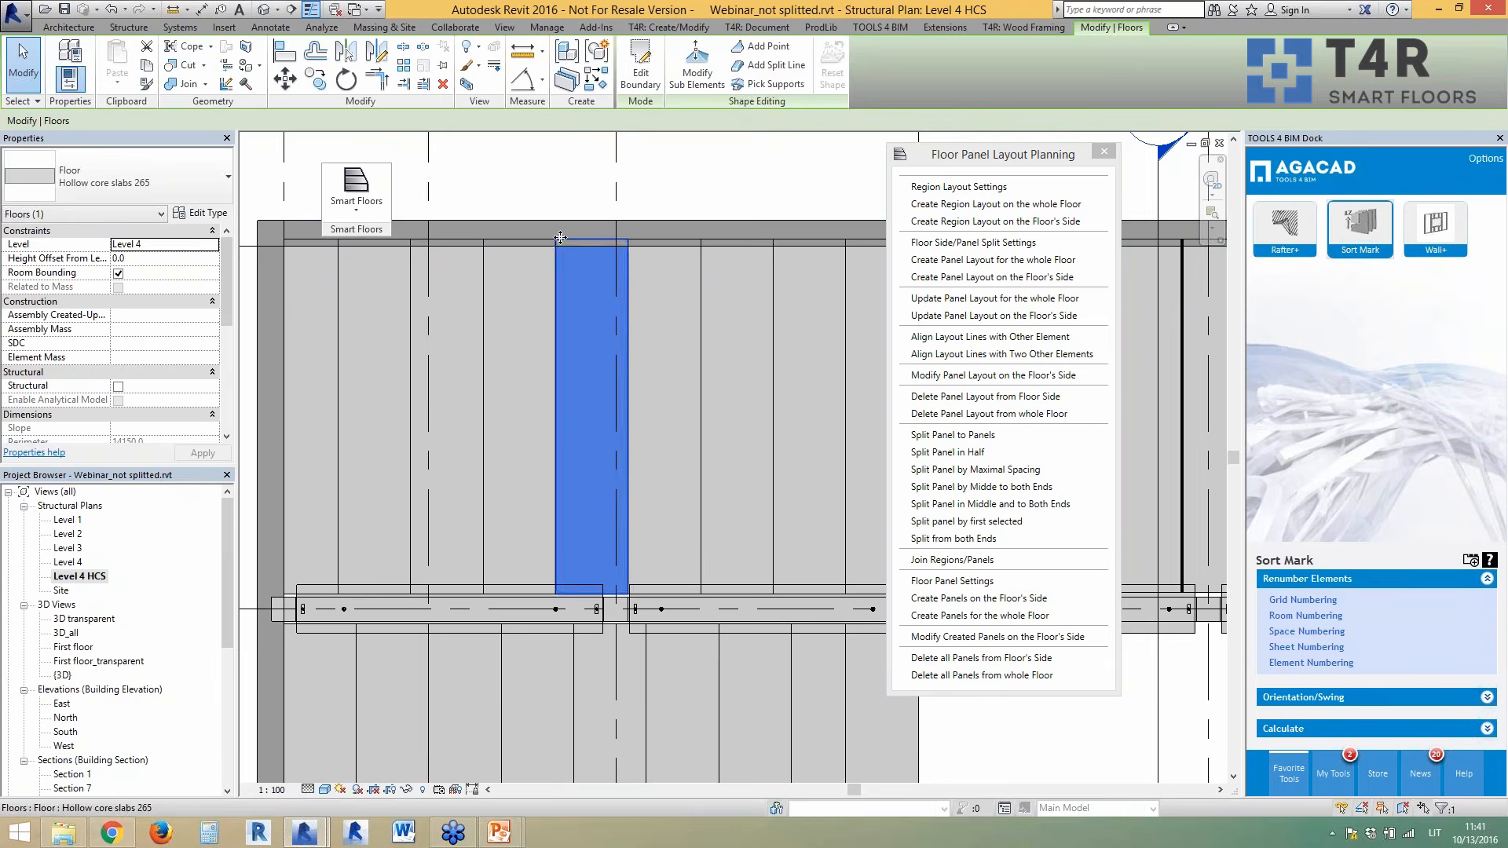
key("Escape")
scroll(558, 233, "down", 3)
scroll(530, 278, "down", 2)
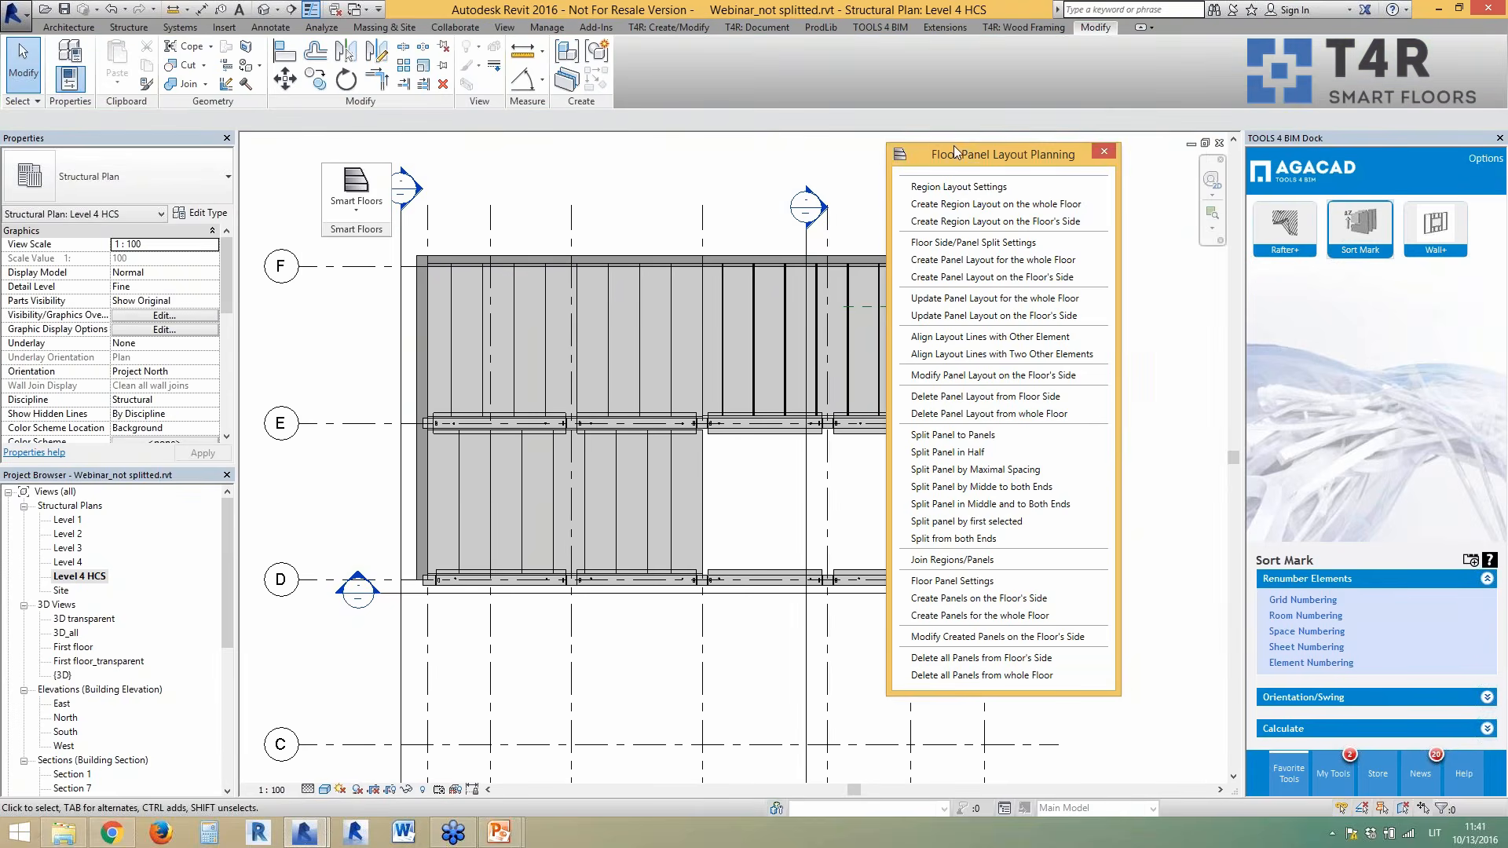
- Close Floor Panel Layout Planning and view the building's hollow-core floors in the default 3D view
left_click(1105, 152)
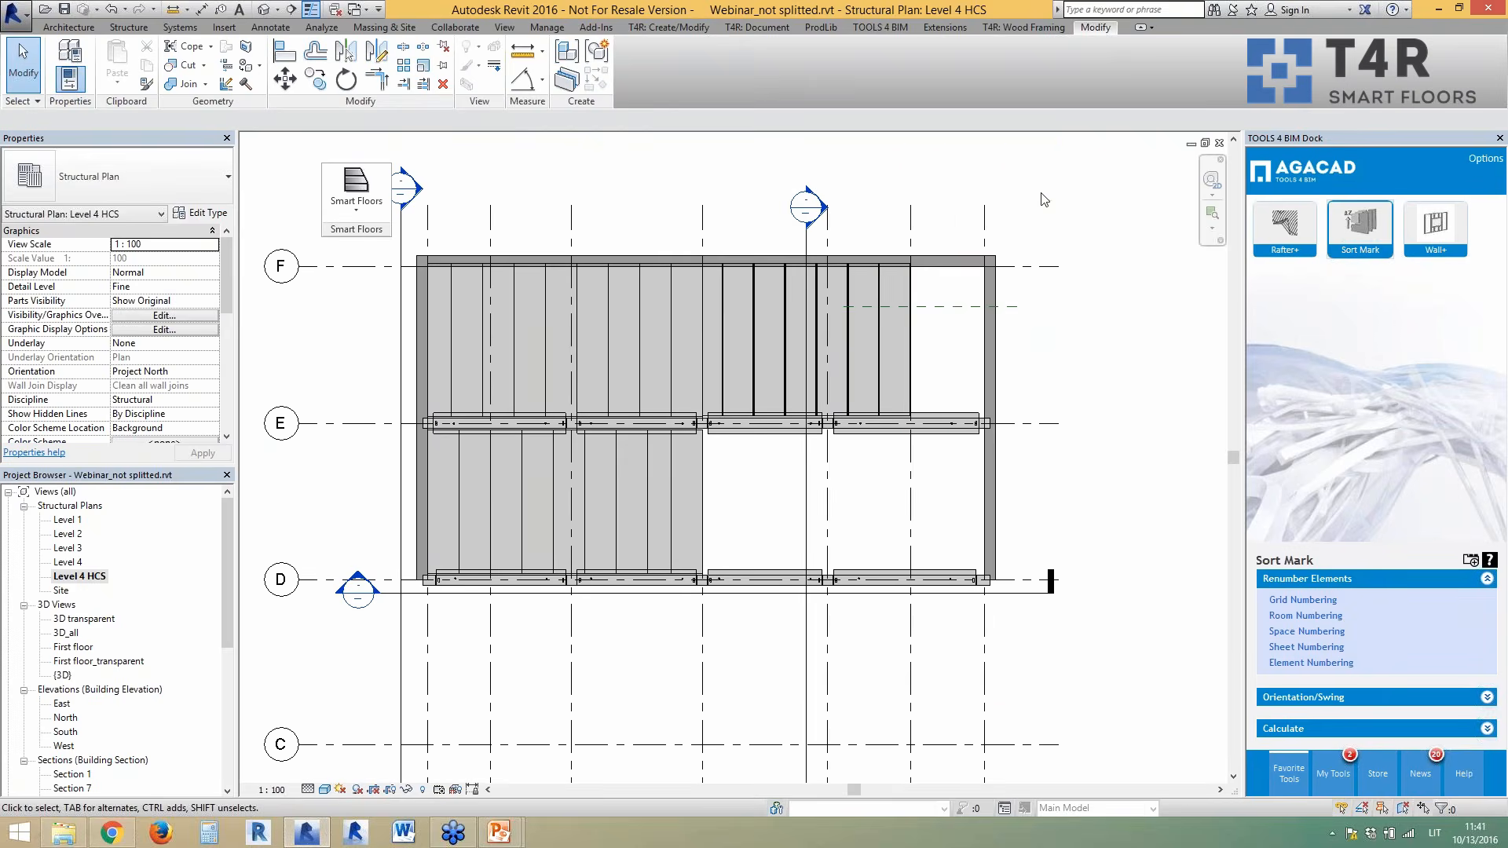
left_click(263, 10)
scroll(731, 550, "down", 5)
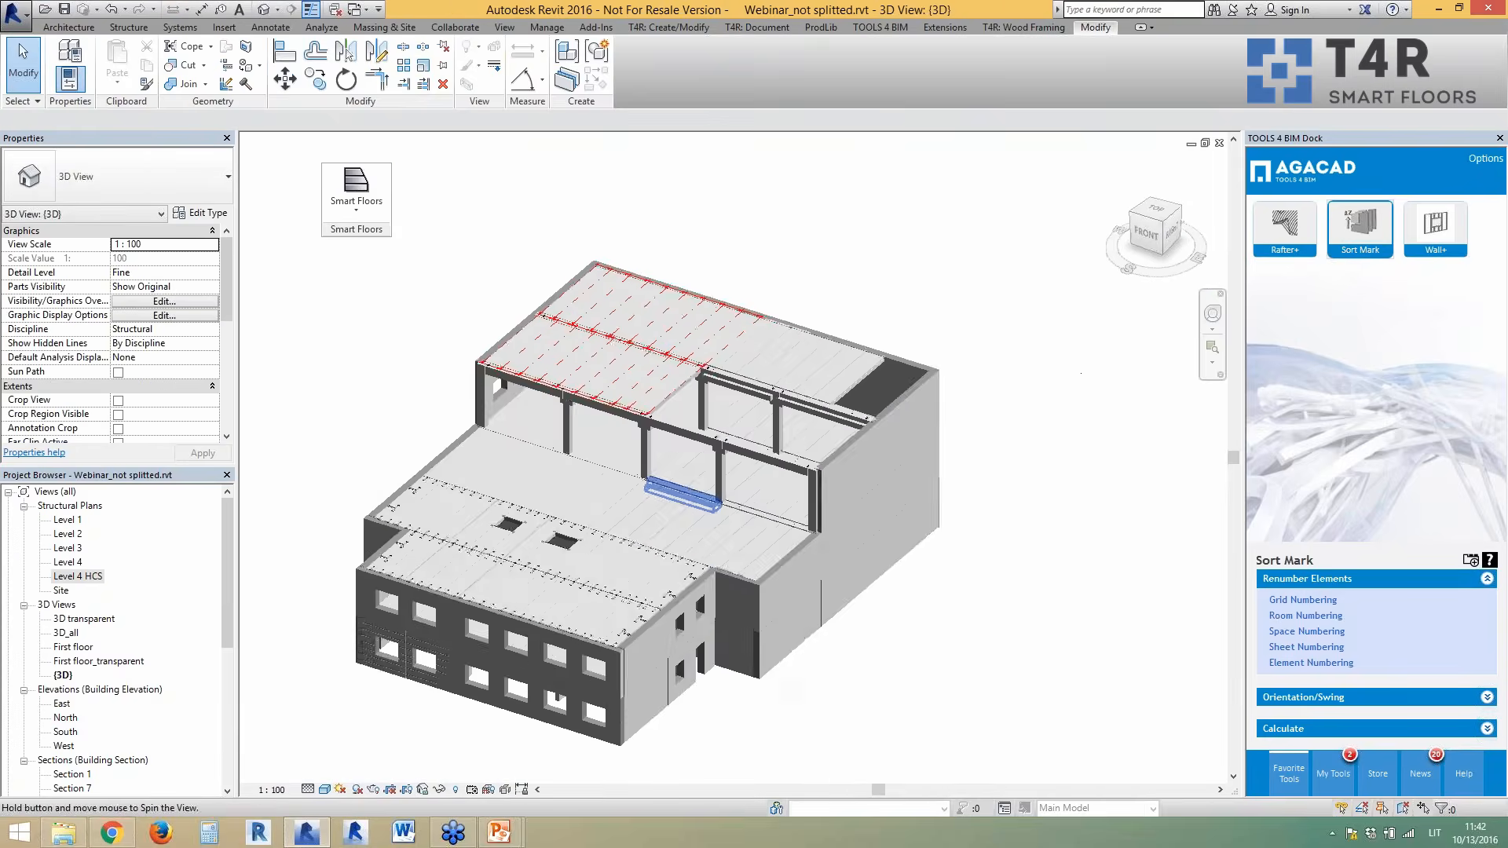
scroll(715, 574, "up", 2)
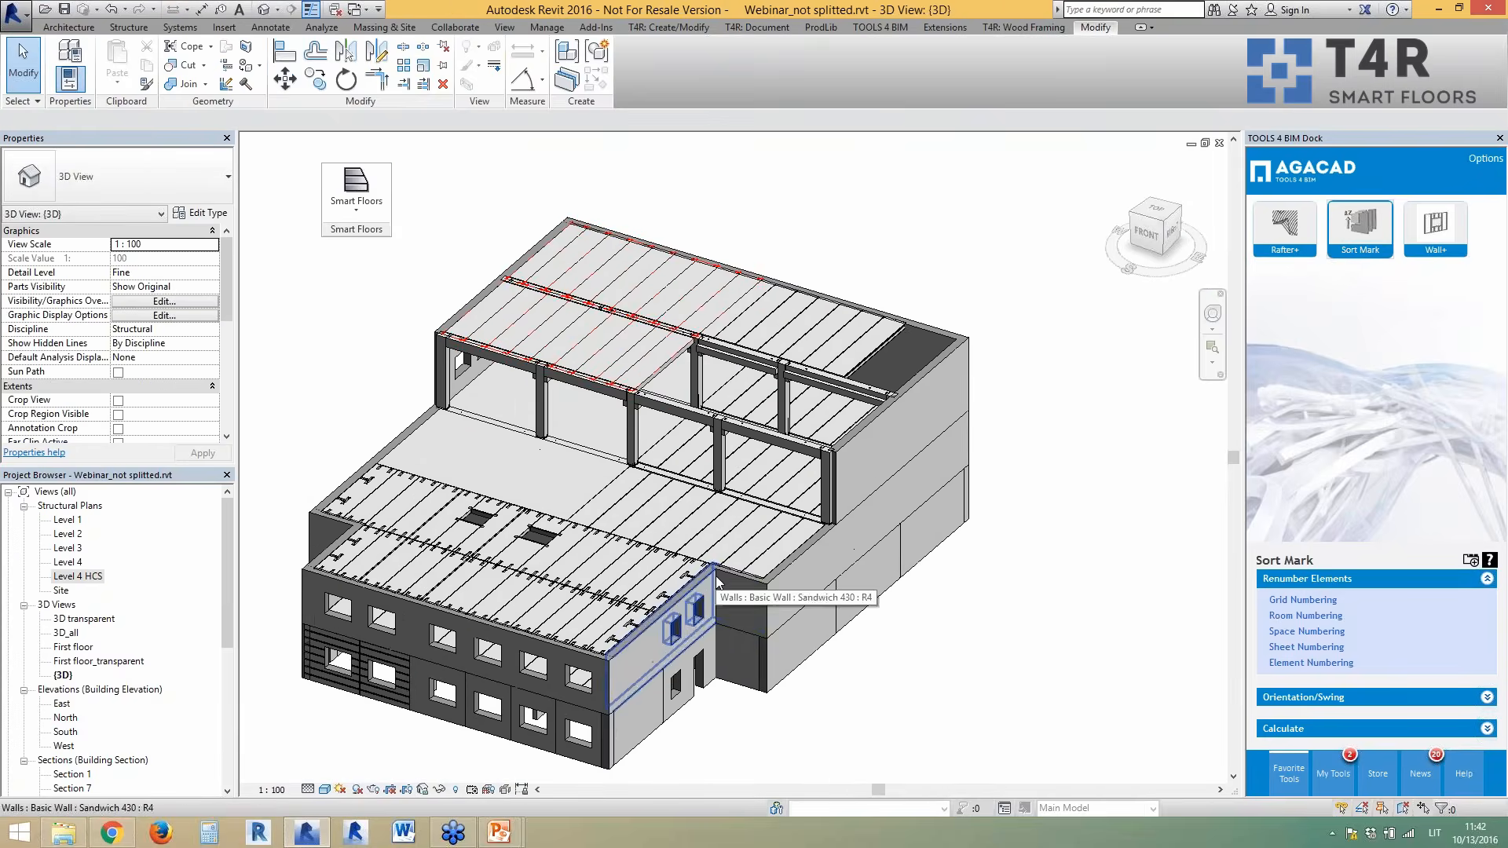
mouse_move(978, 624)
middle_mouse_down("shift")
mouse_move(957, 611)
mouse_move(970, 640)
middle_mouse_up("shift")
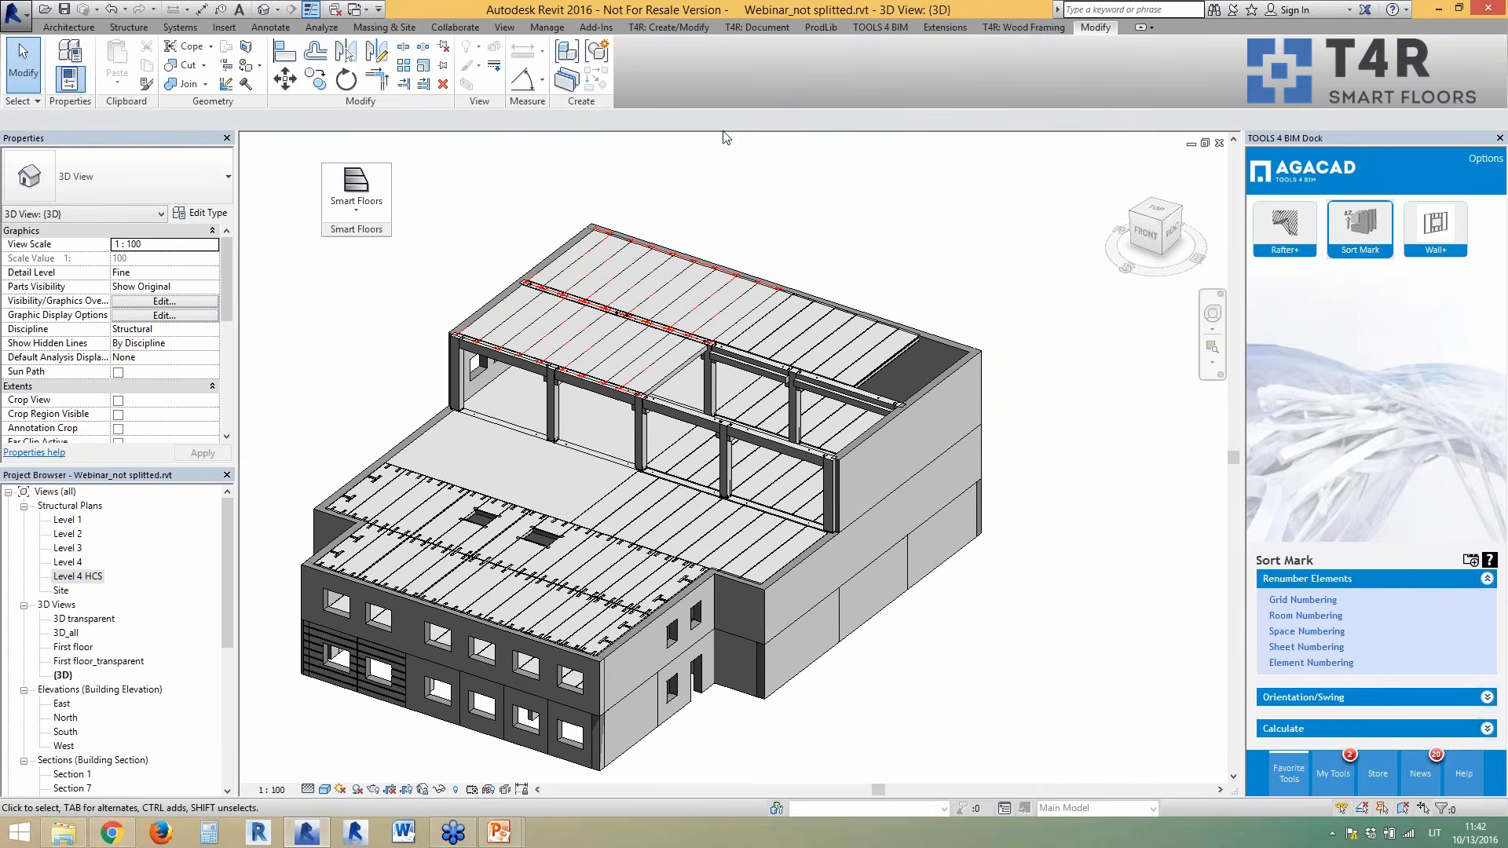
- Dock the Smart Floors panel into the T4R: Create/Modify tab and float the Smart Assemblies panel
left_click(742, 28)
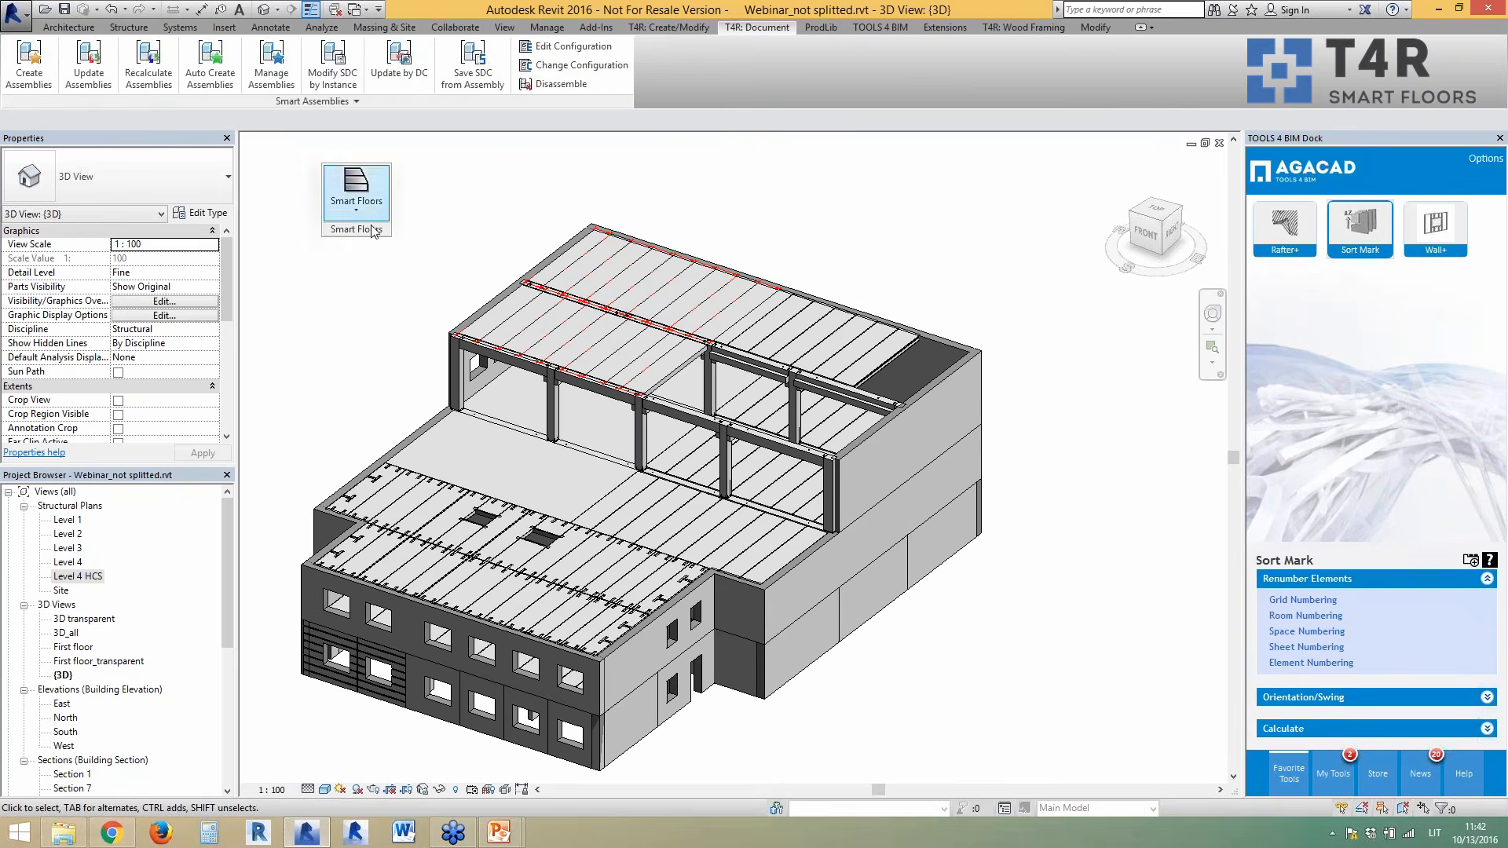
left_click(690, 26)
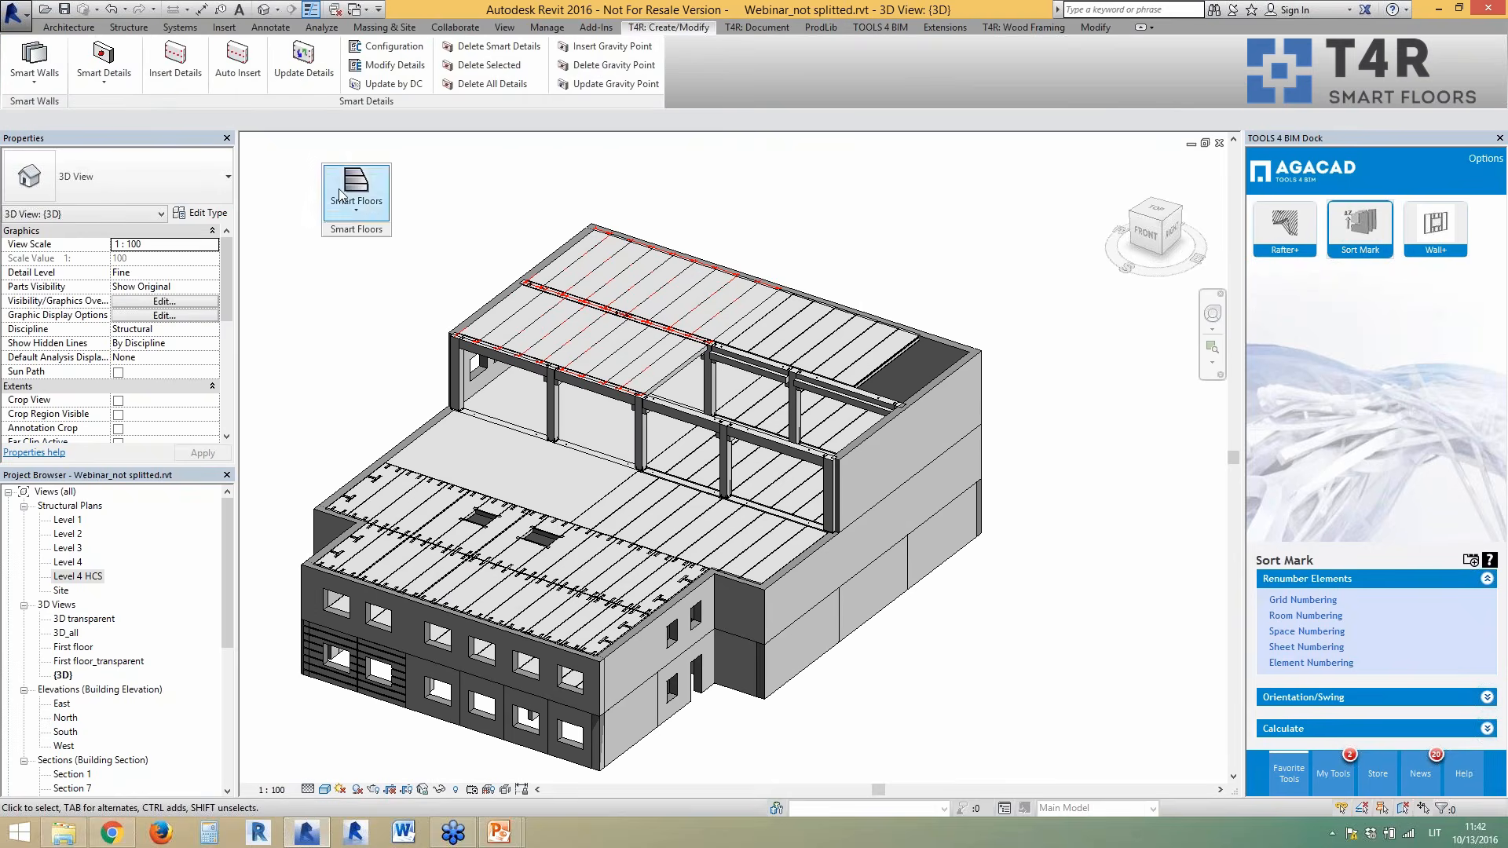
left_click_drag(359, 231, 122, 104)
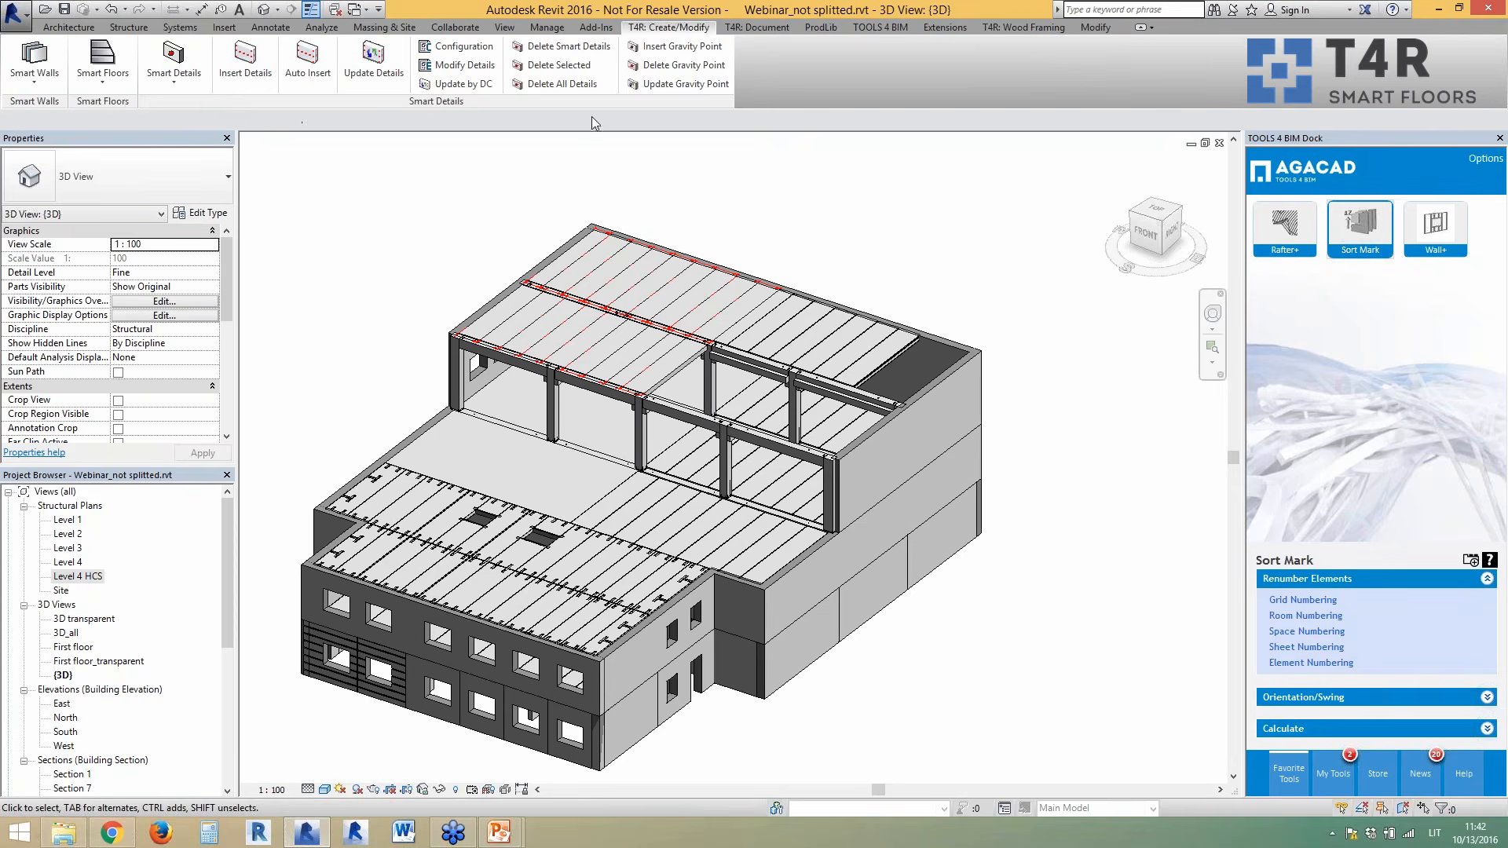
left_click(761, 28)
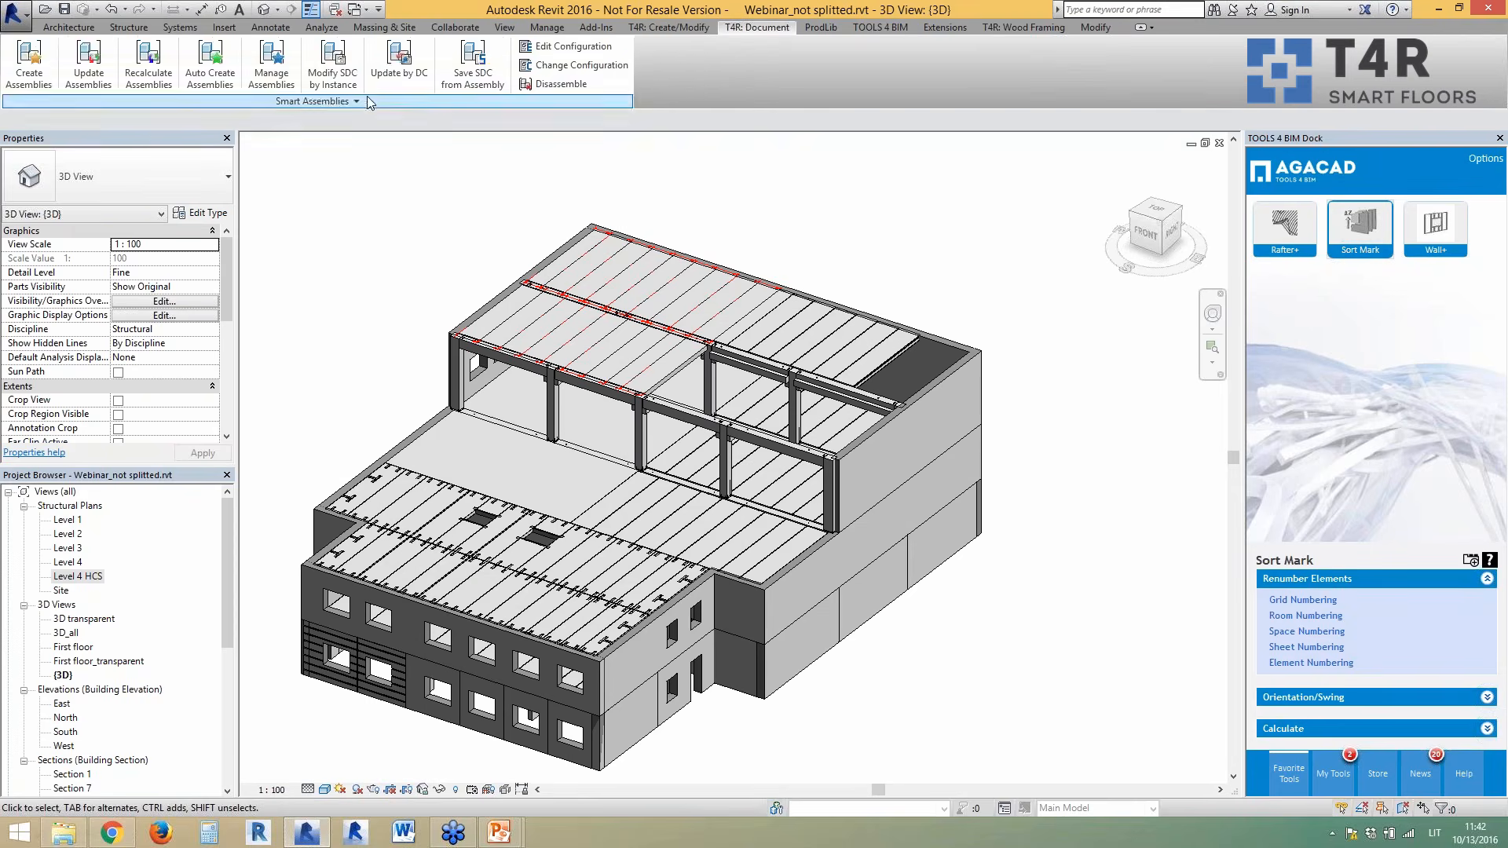
left_click_drag(369, 101, 647, 201)
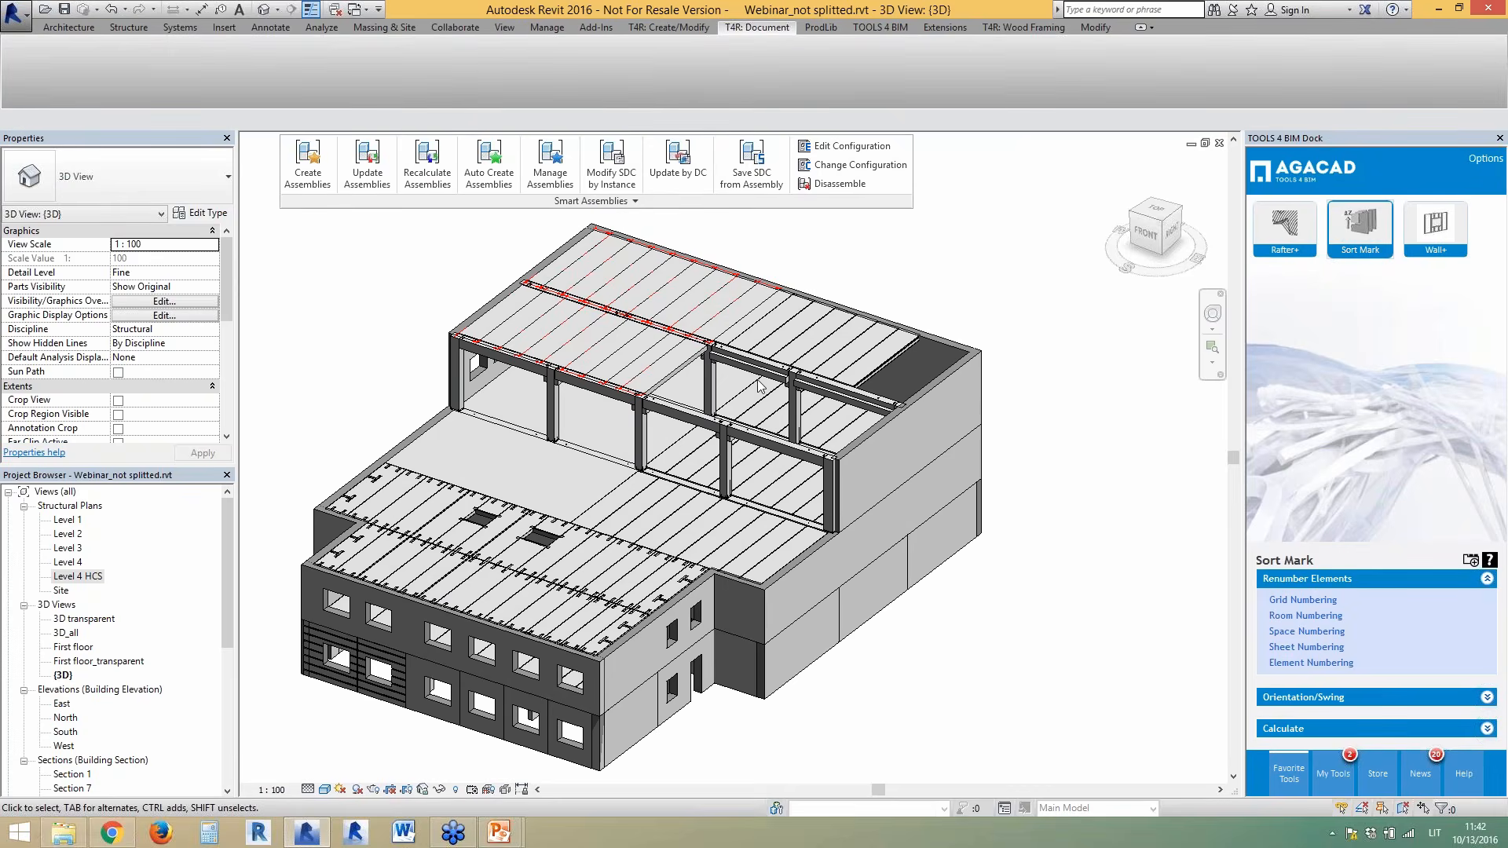
middle_click_drag(1059, 521, 1056, 543, "shift")
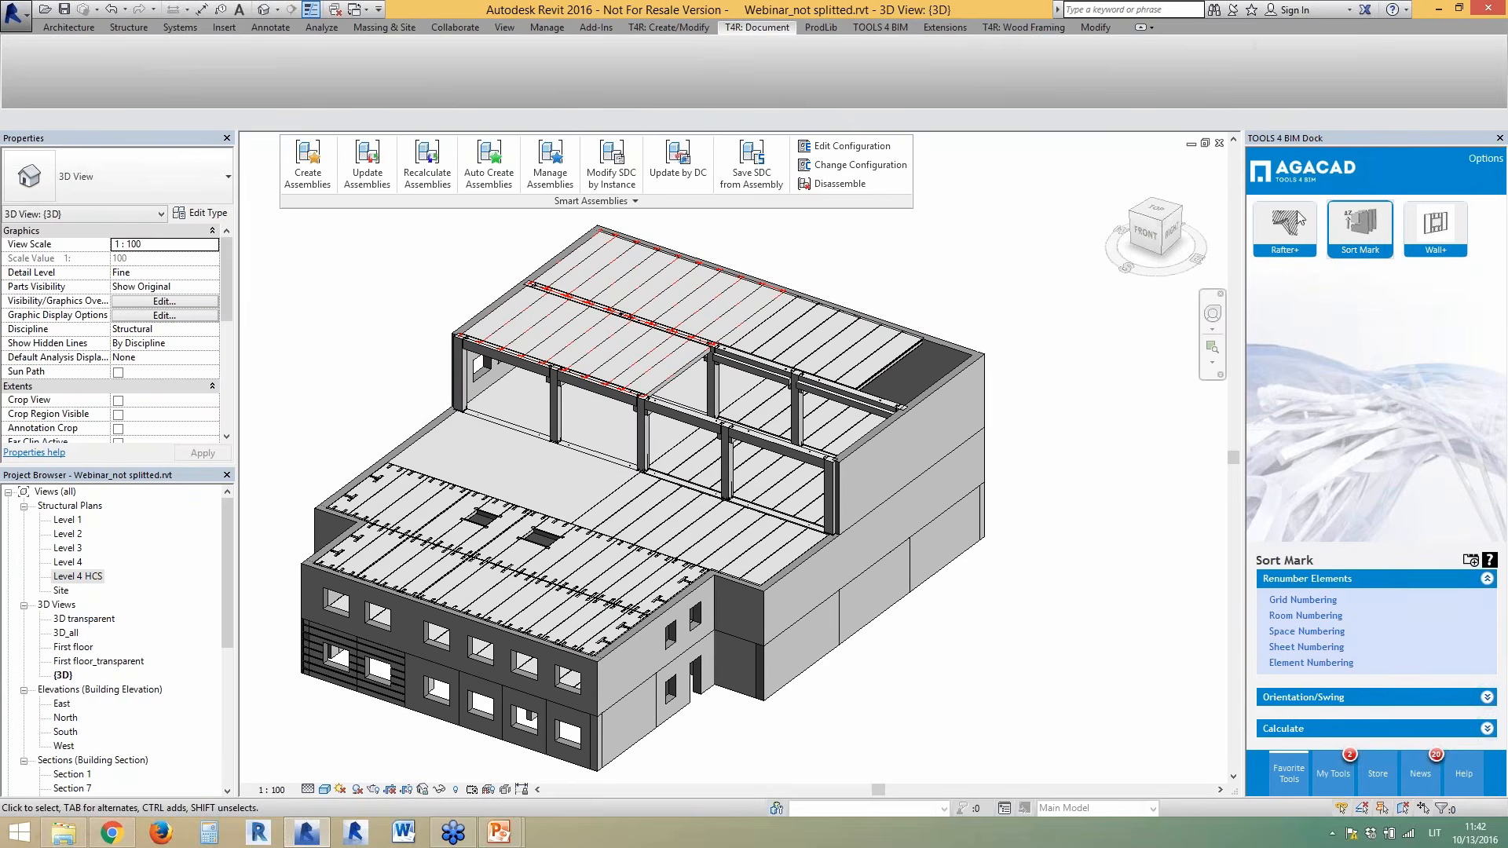
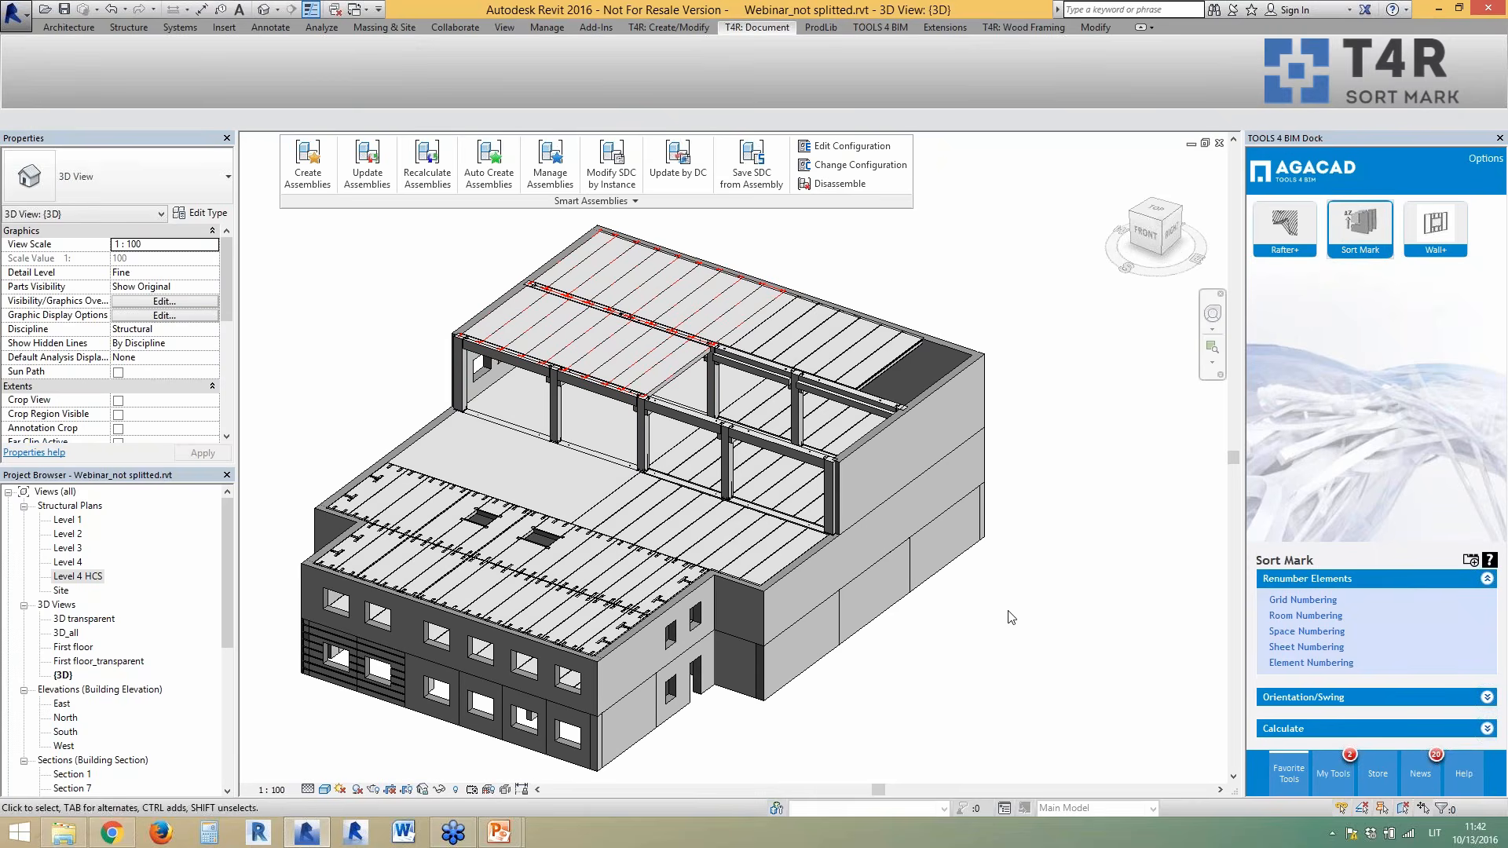
- Choose Structural Columns for element numbering, with Mark as the target parameter
middle_click_drag(1031, 637, 1010, 632, "shift")
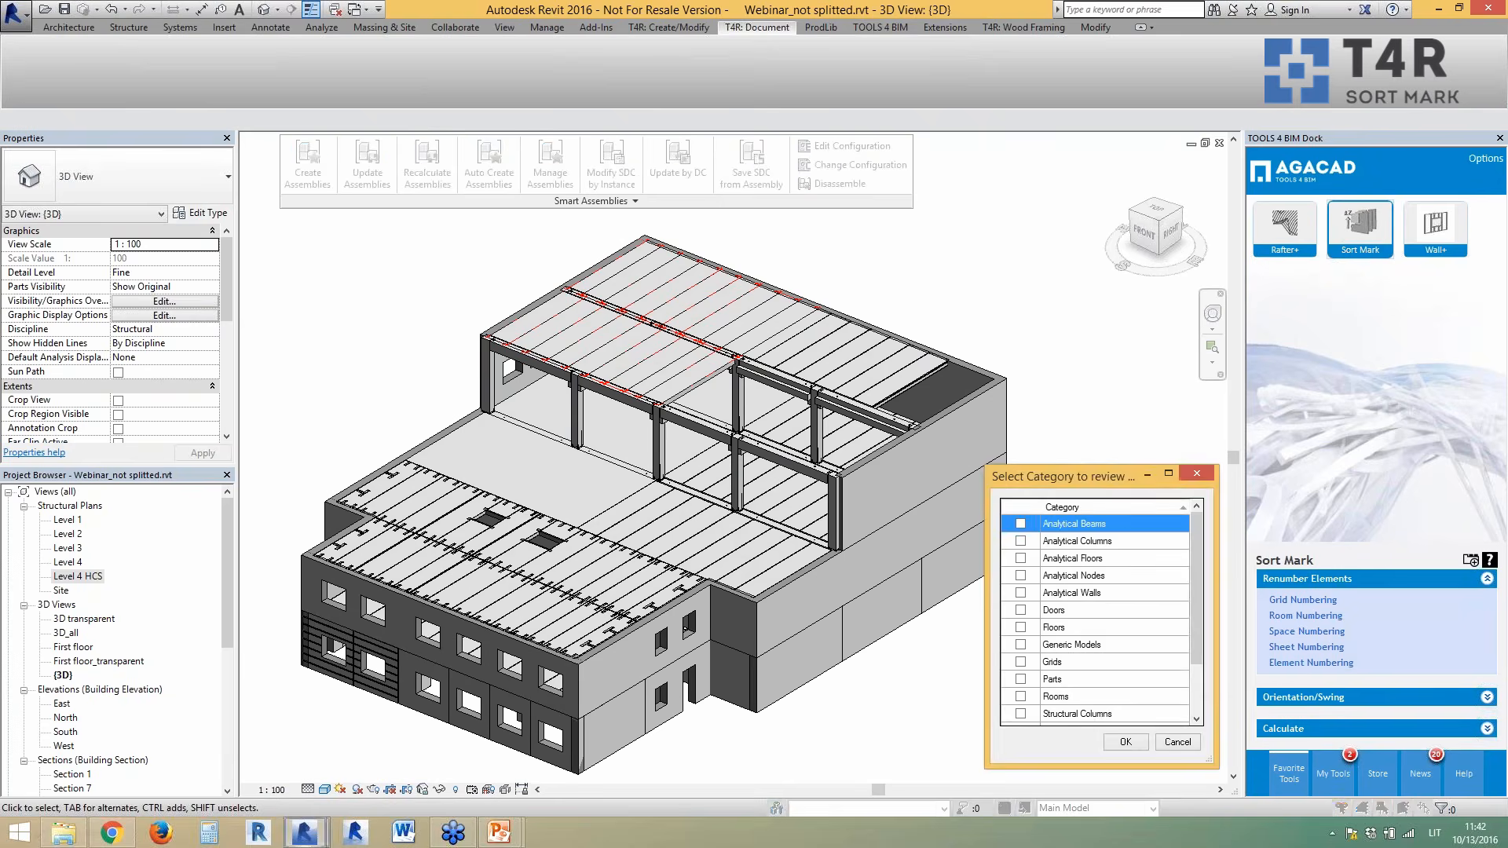
left_click_drag(1195, 596, 1200, 664)
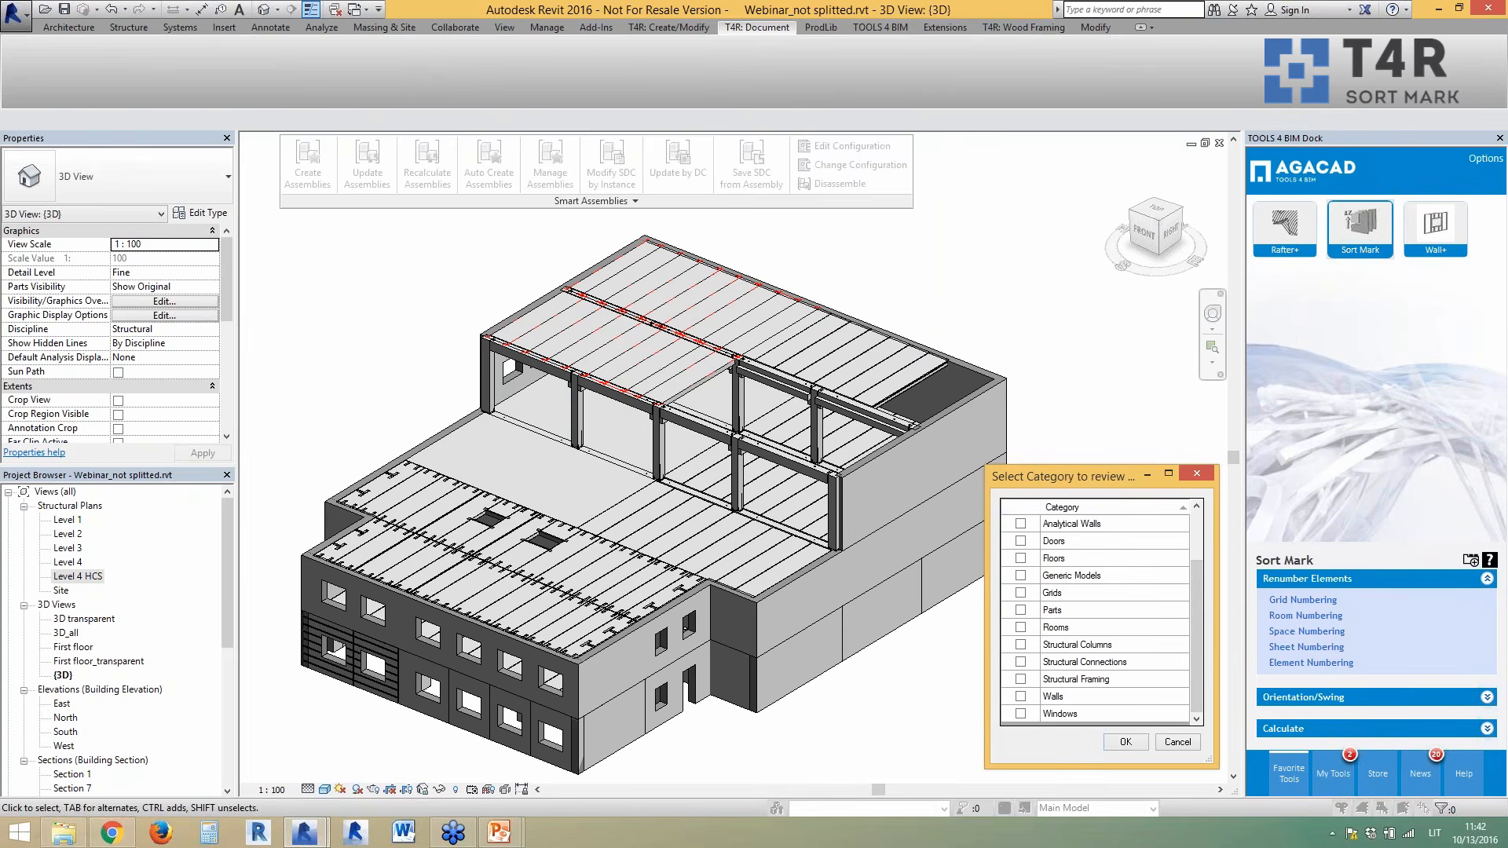
left_click(1020, 646)
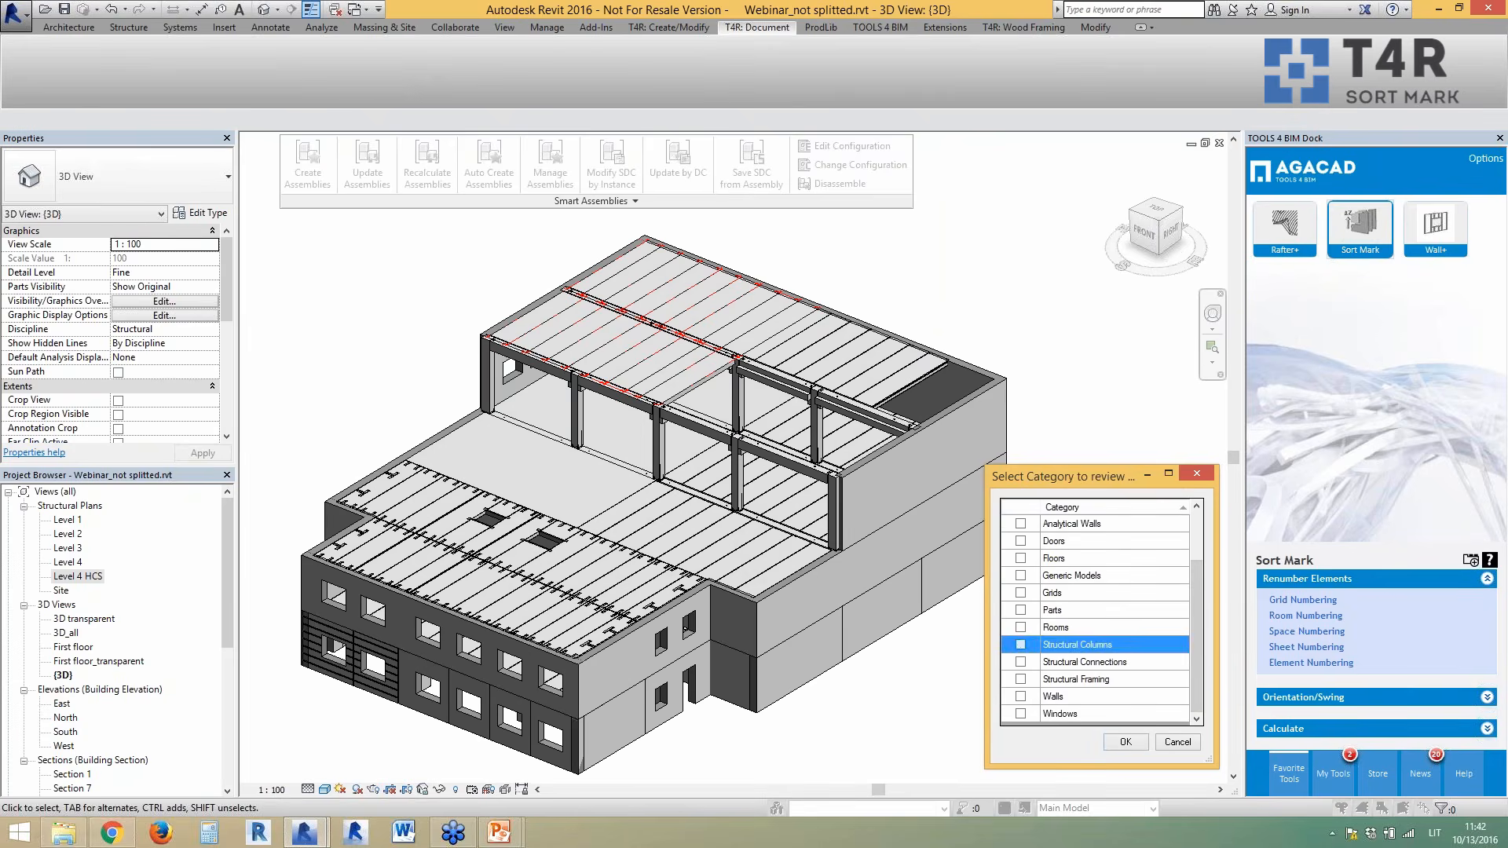
left_click(1126, 740)
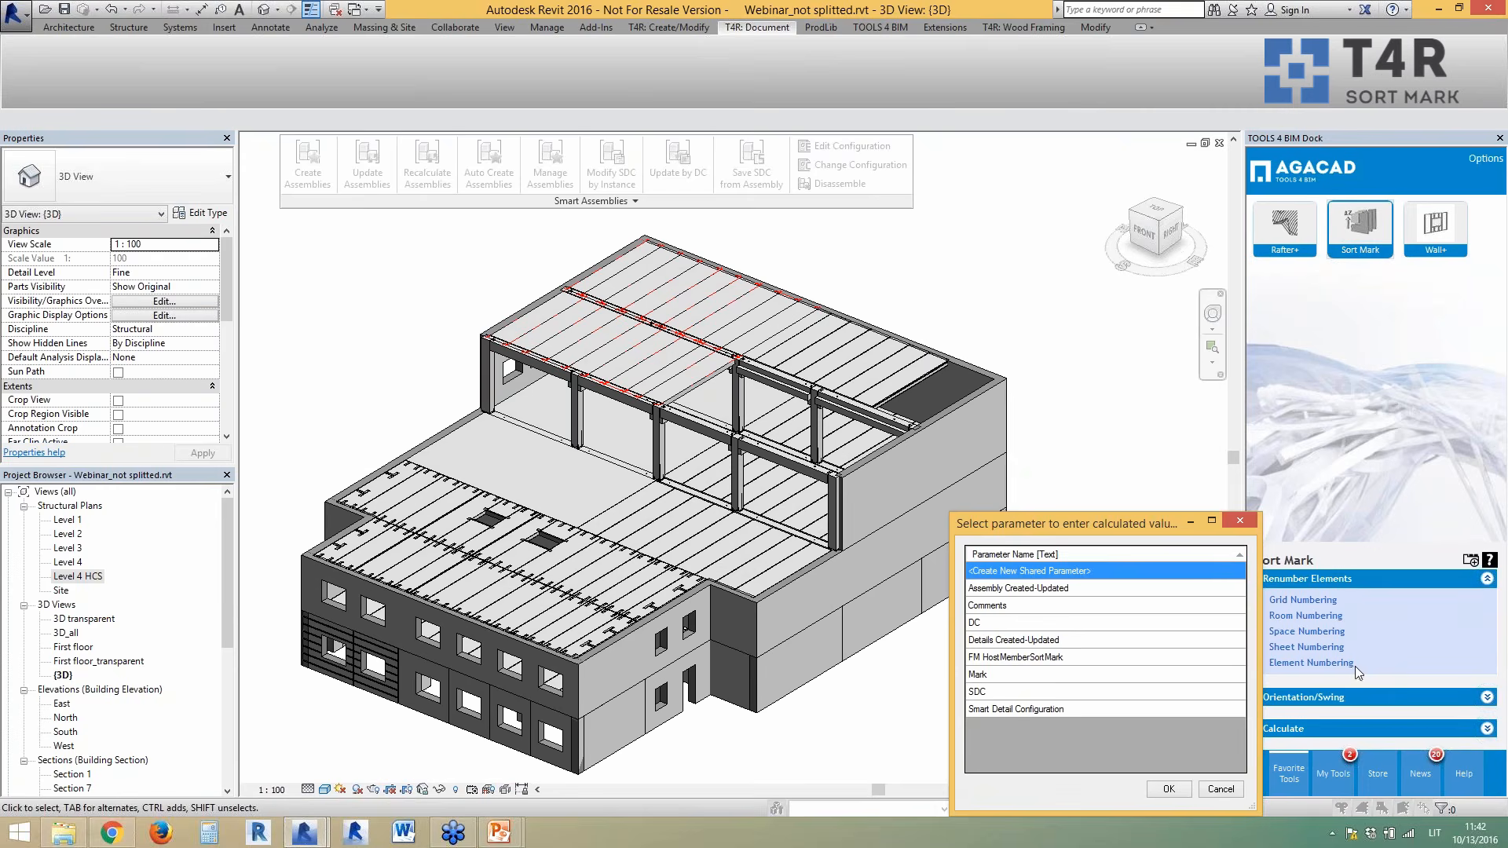
left_click(1021, 680)
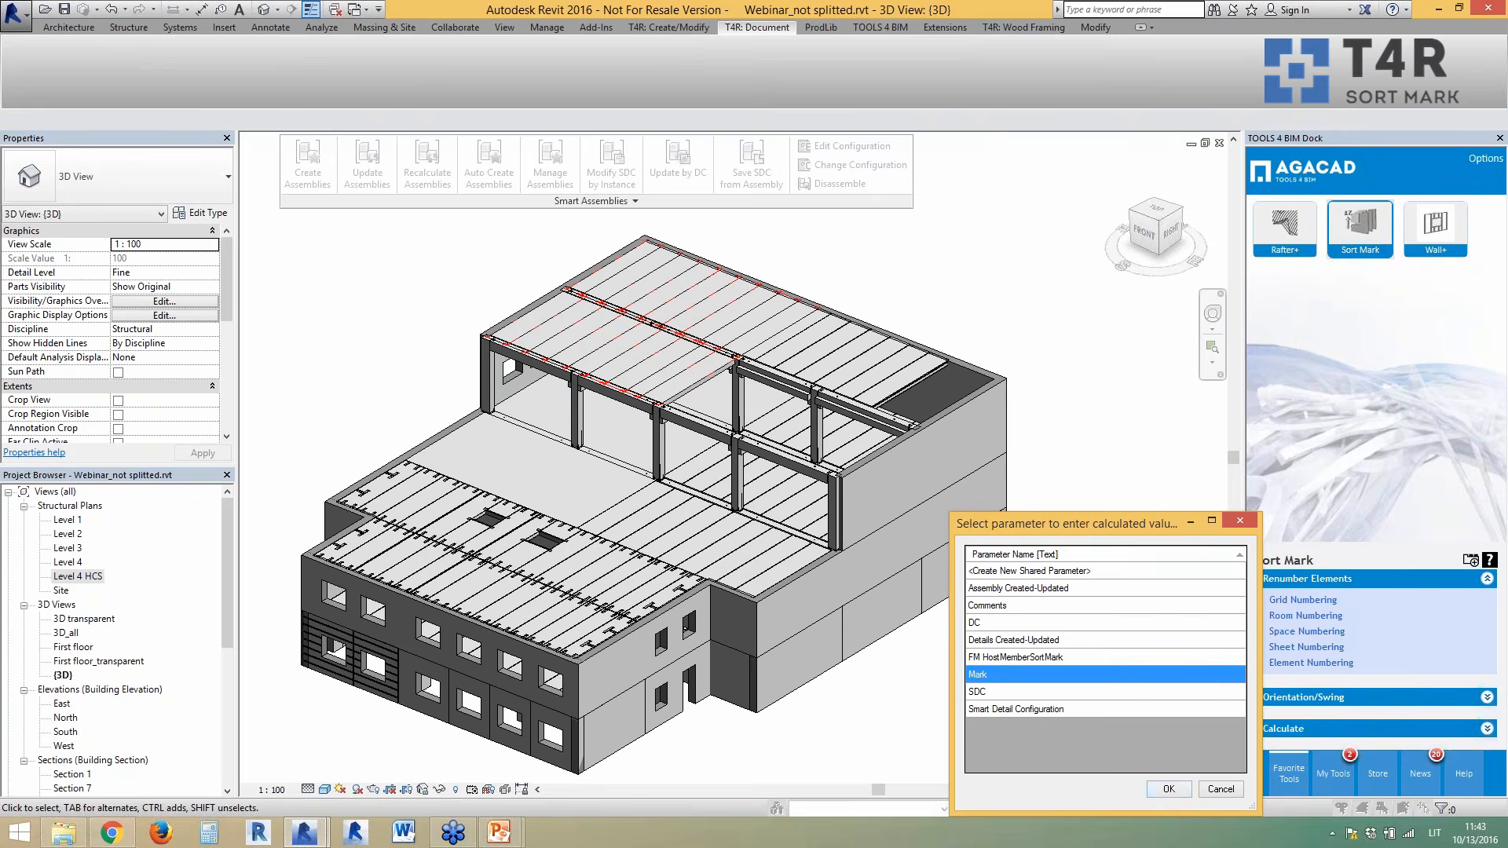
left_click(1168, 788)
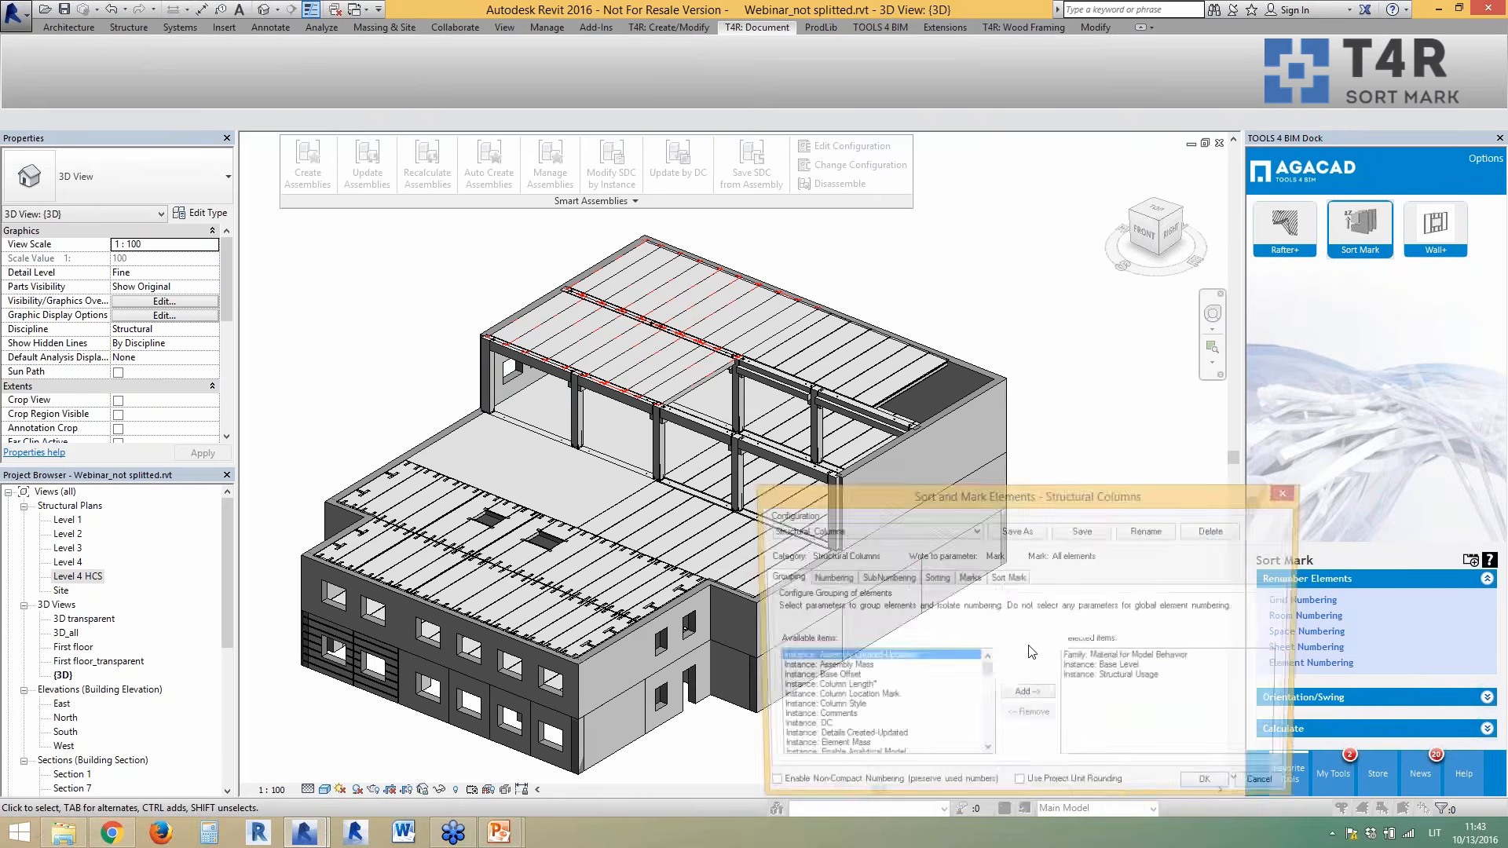
- Keep the Structural_Columns configuration and review its numbering parameters, including Instance: Top Level
left_click_drag(1026, 498, 955, 332)
left_click(870, 367)
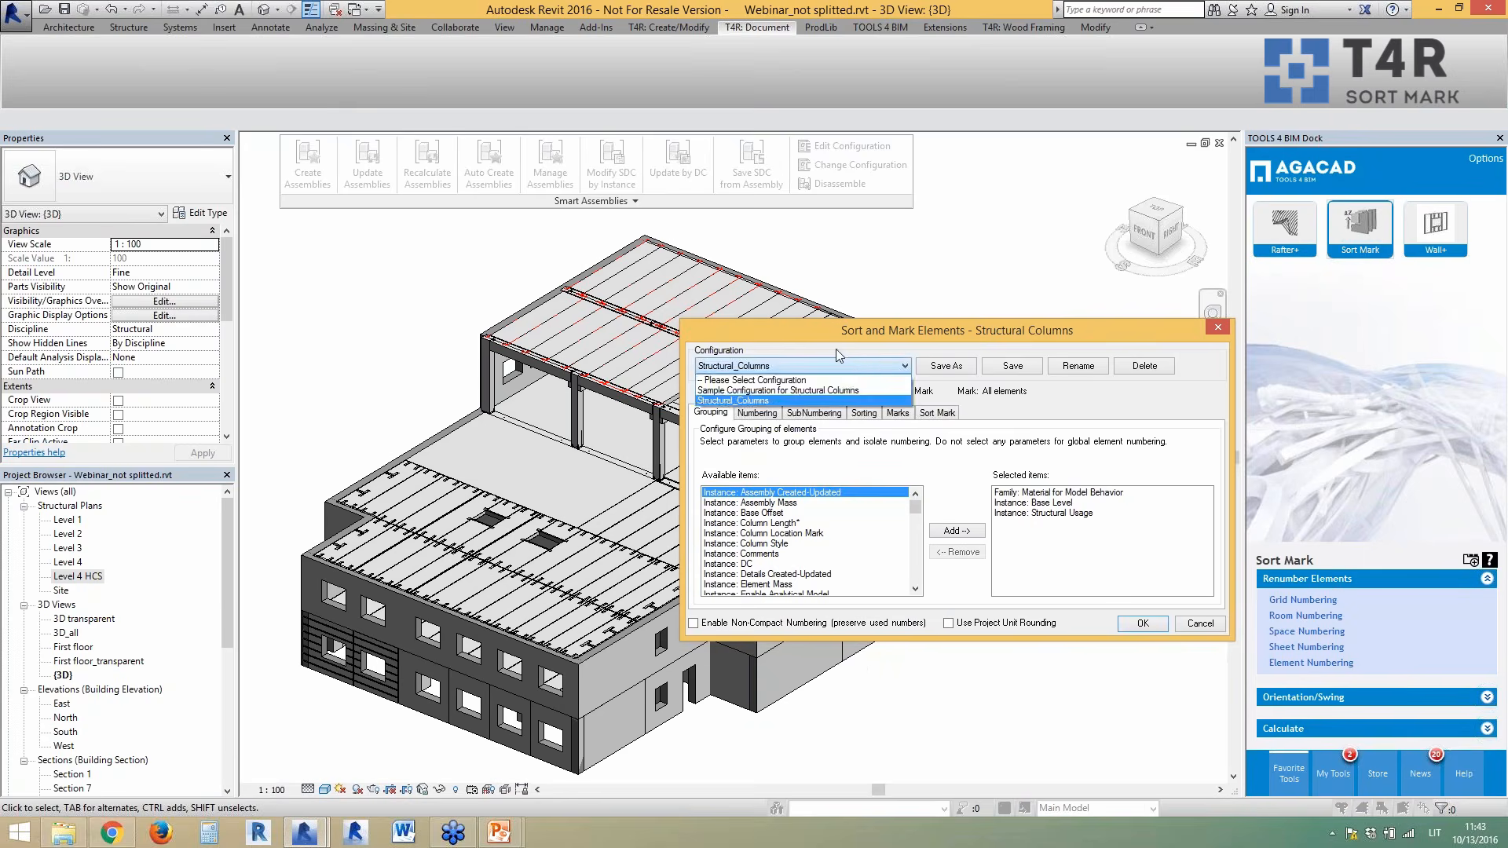
left_click(836, 349)
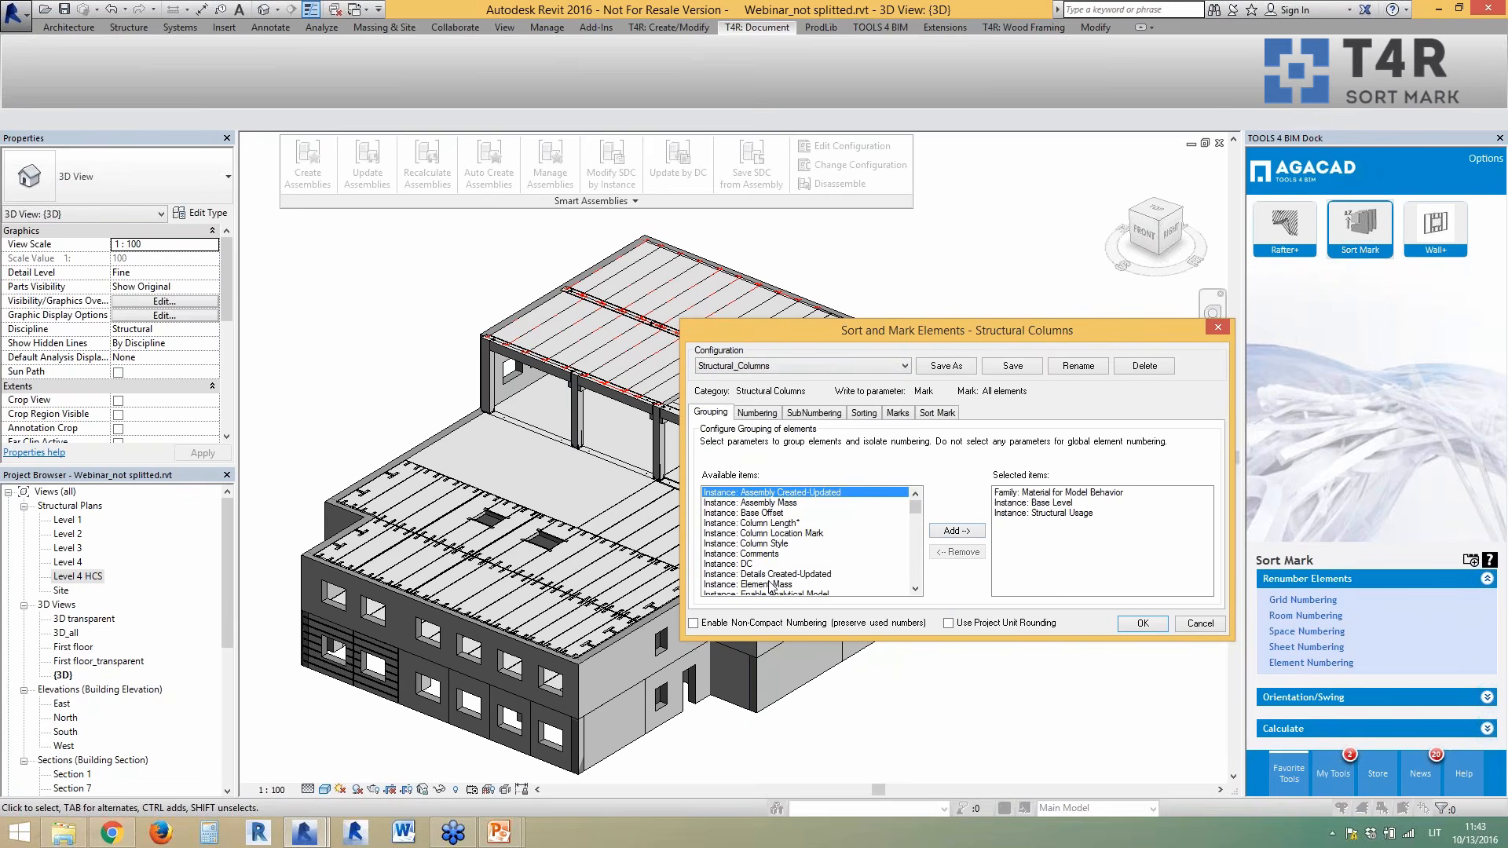
left_click_drag(917, 508, 918, 584)
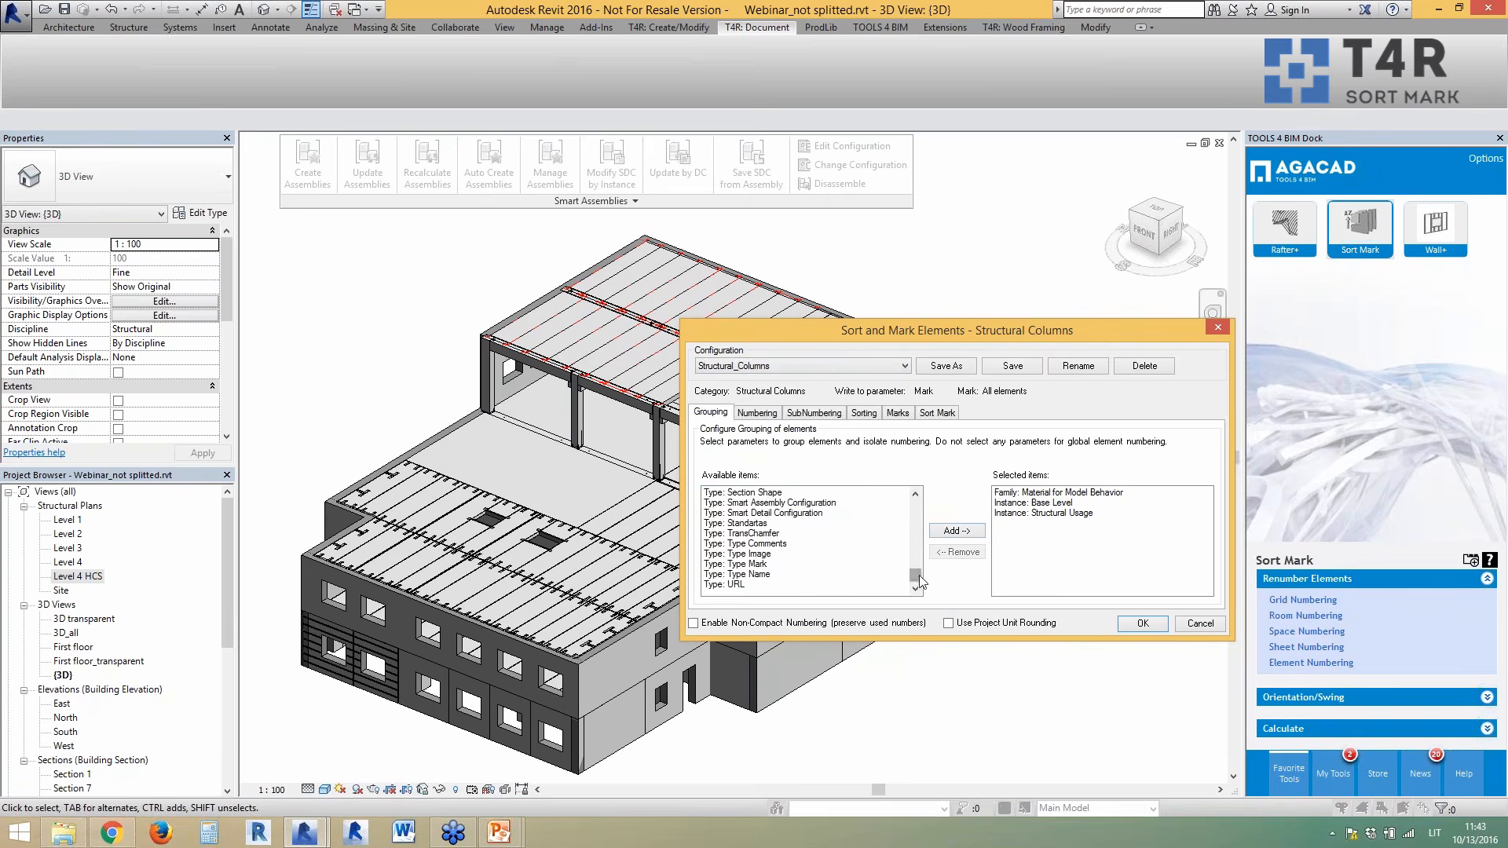
left_click_drag(916, 574, 916, 507)
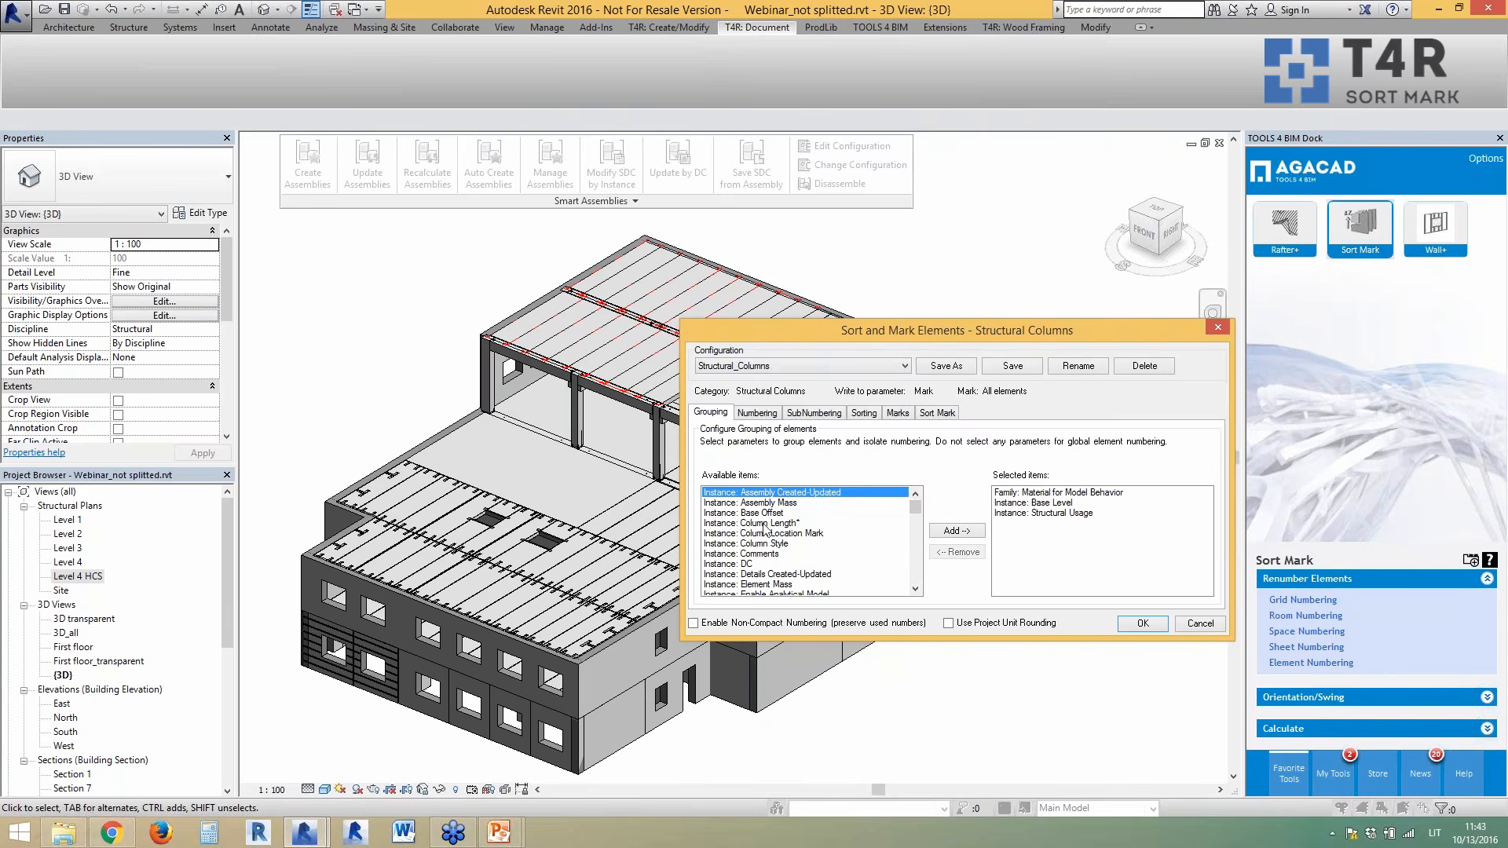
left_click(766, 419)
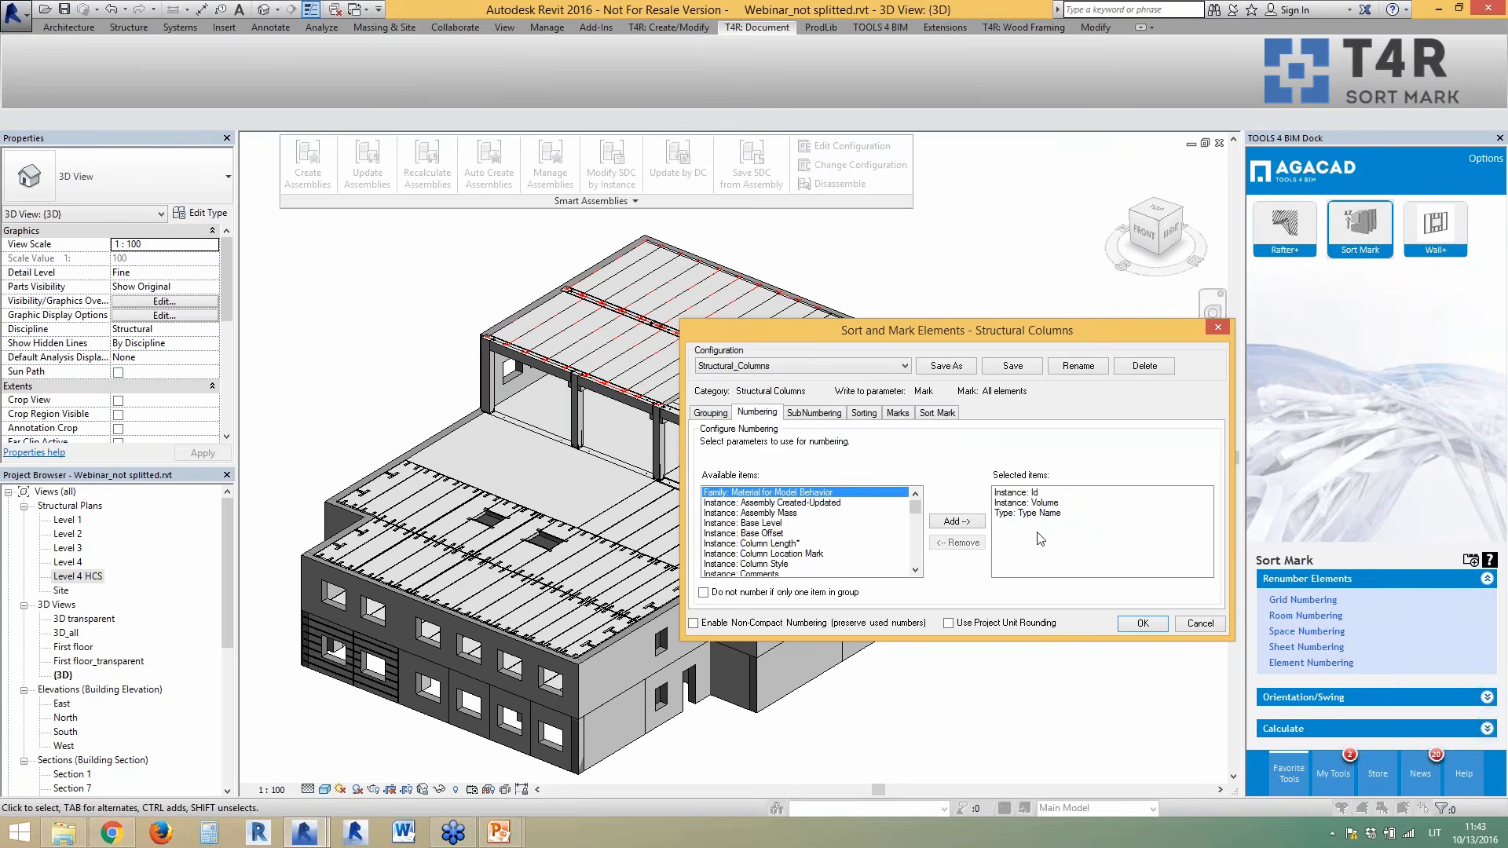
scroll(919, 526, "down", 2)
scroll(919, 526, "down", 6)
left_click(782, 514)
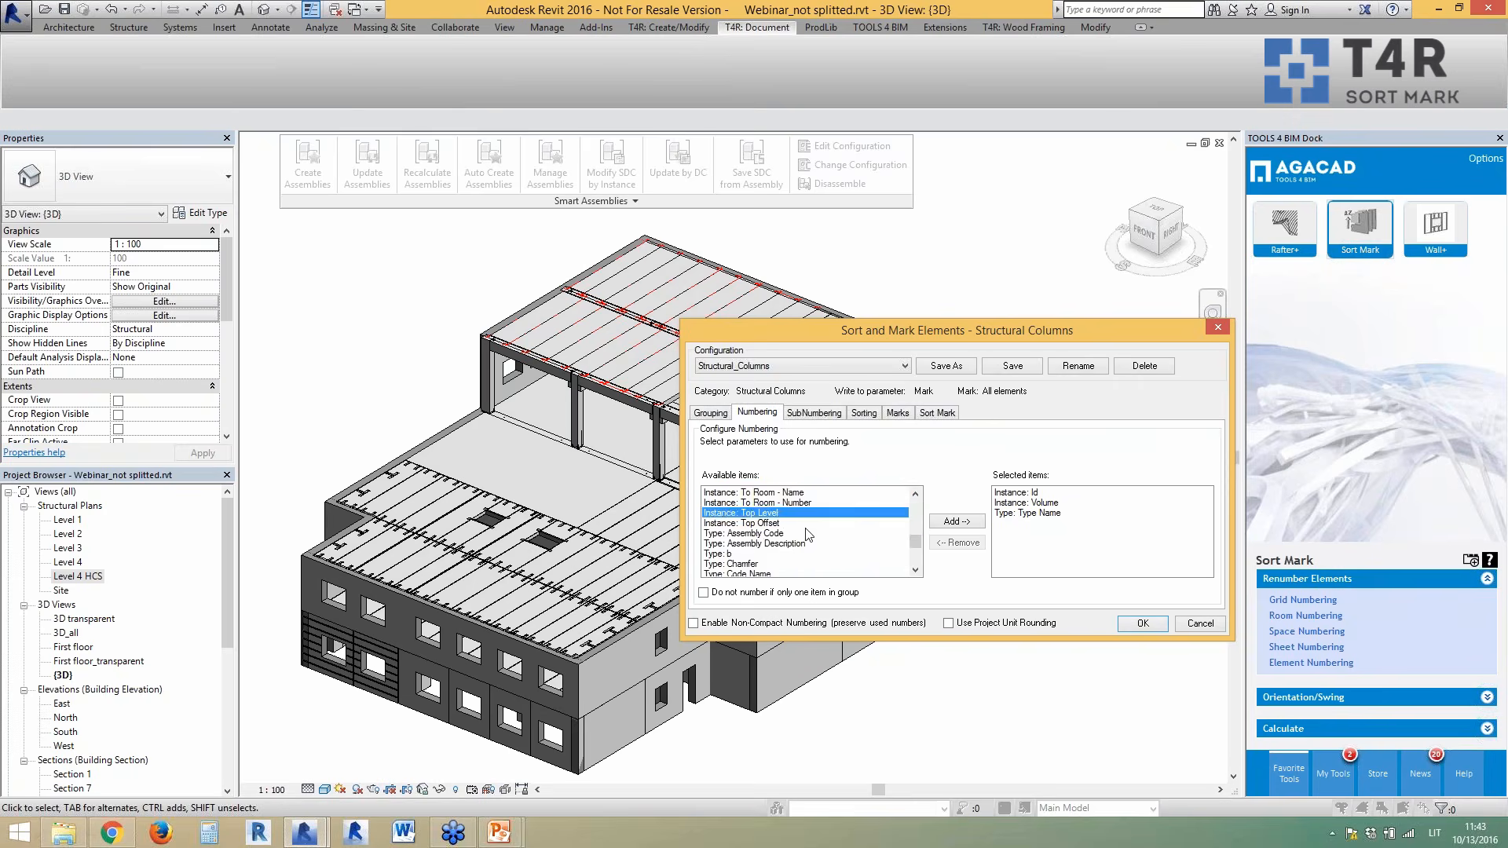
- Review the subnumbering, sorting, Structural Usage mark codes and the sort mark composition
left_click(815, 413)
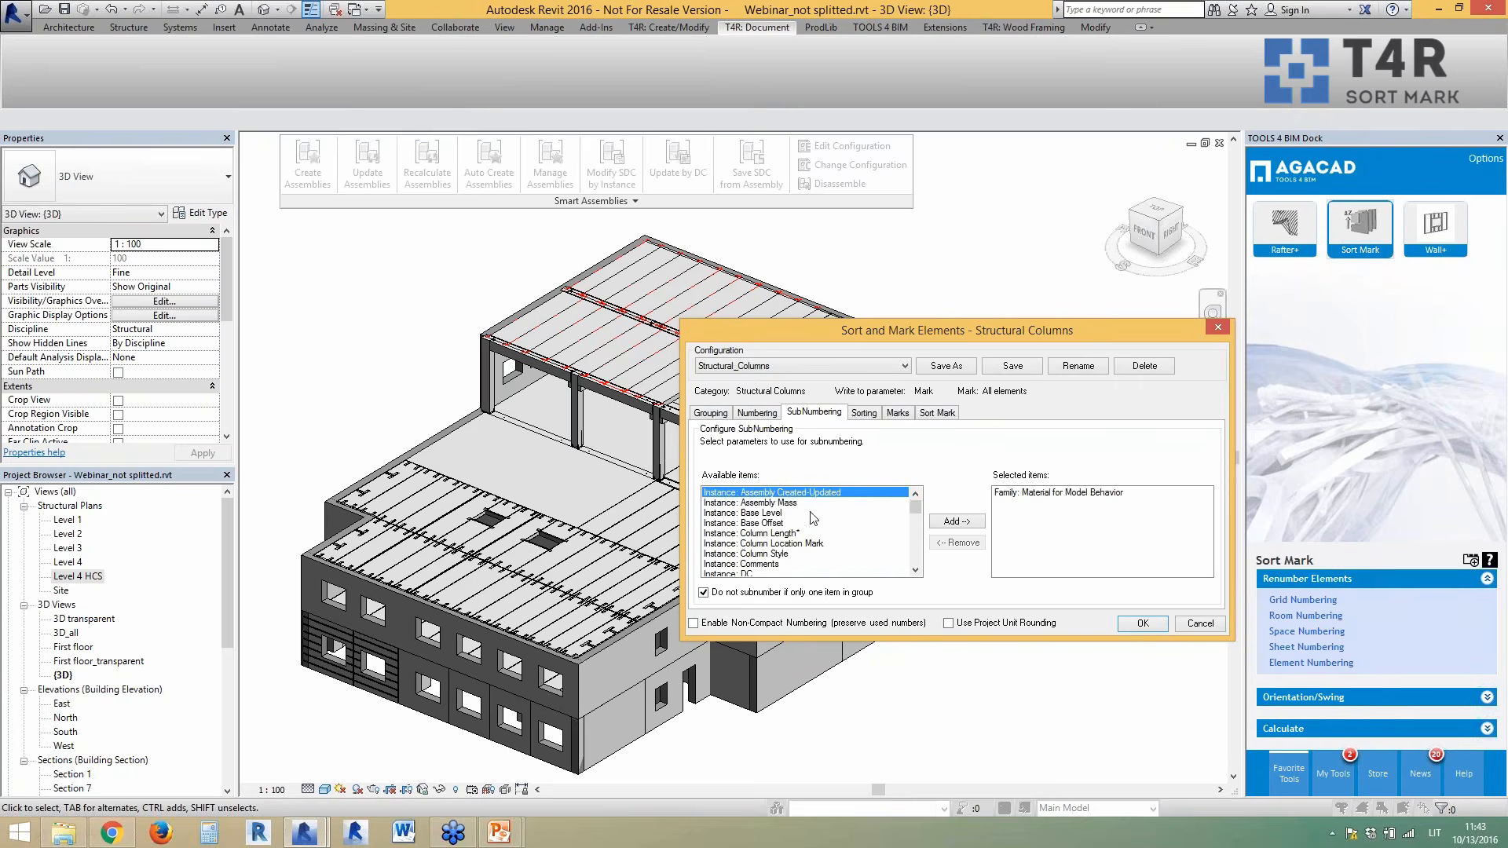
left_click(864, 414)
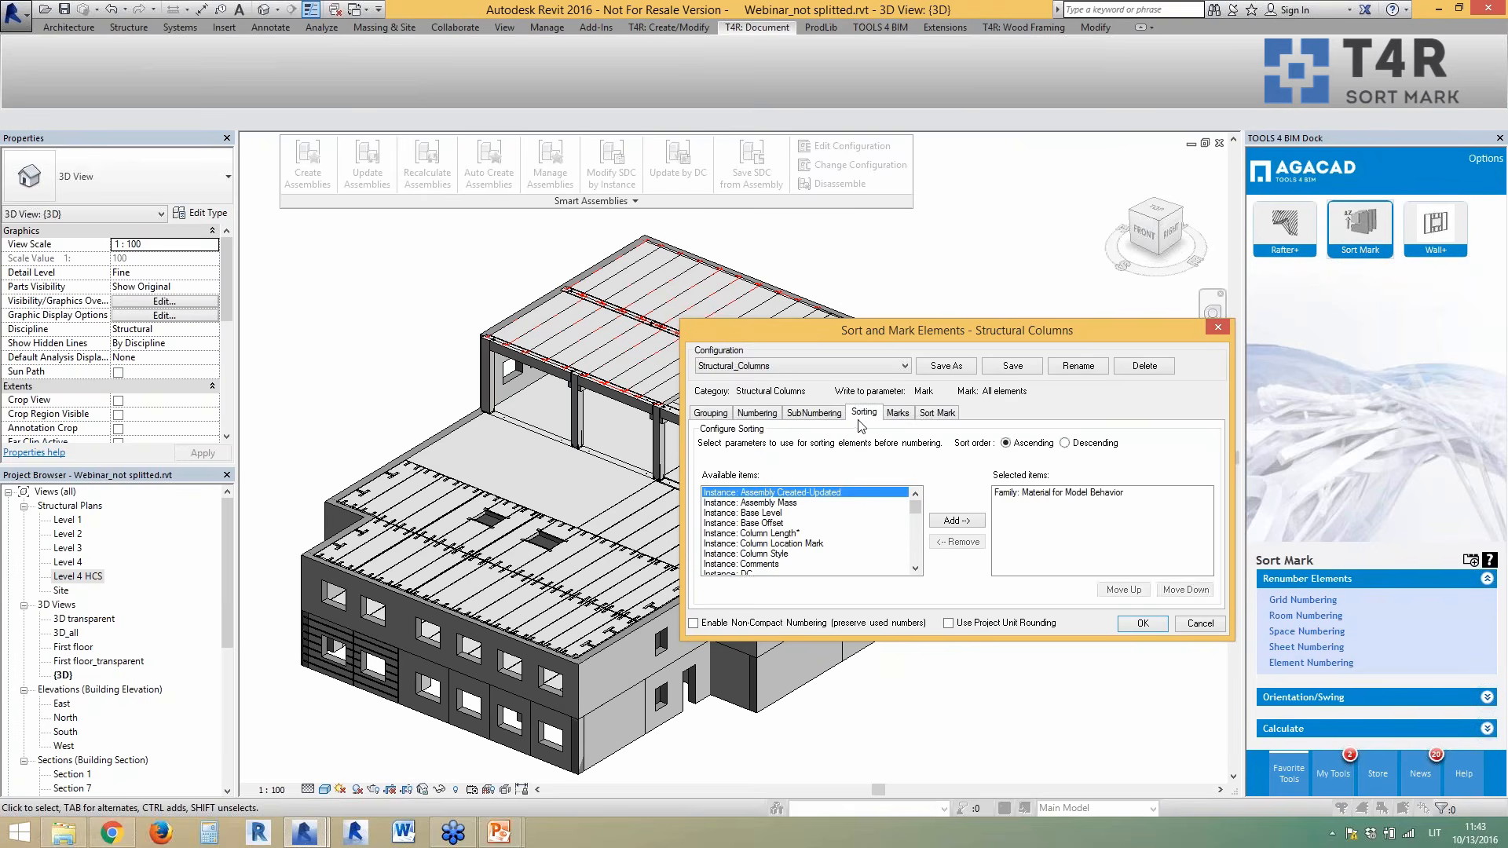
left_click(897, 414)
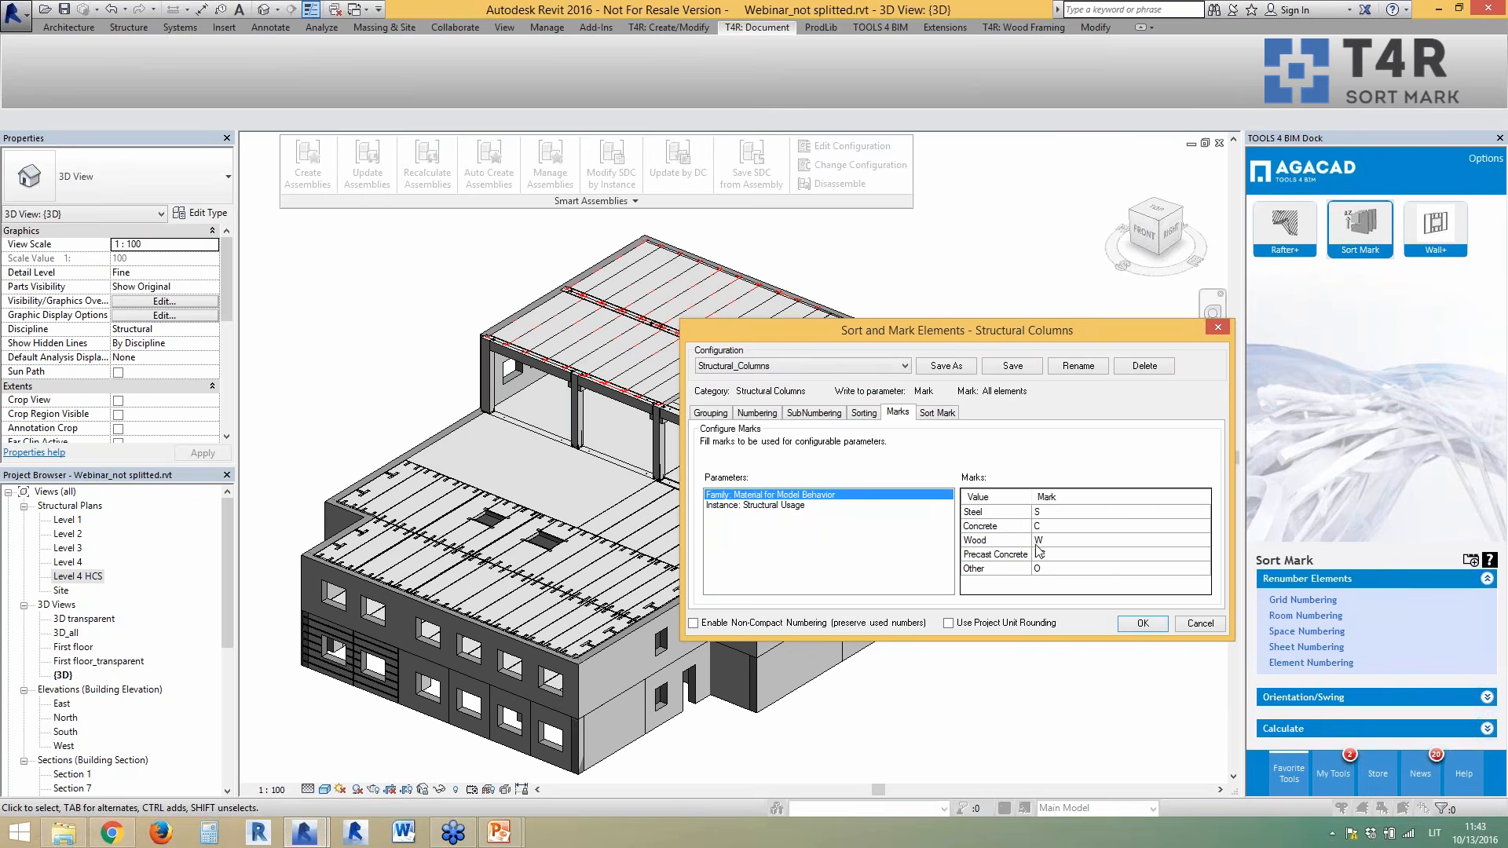
left_click(813, 507)
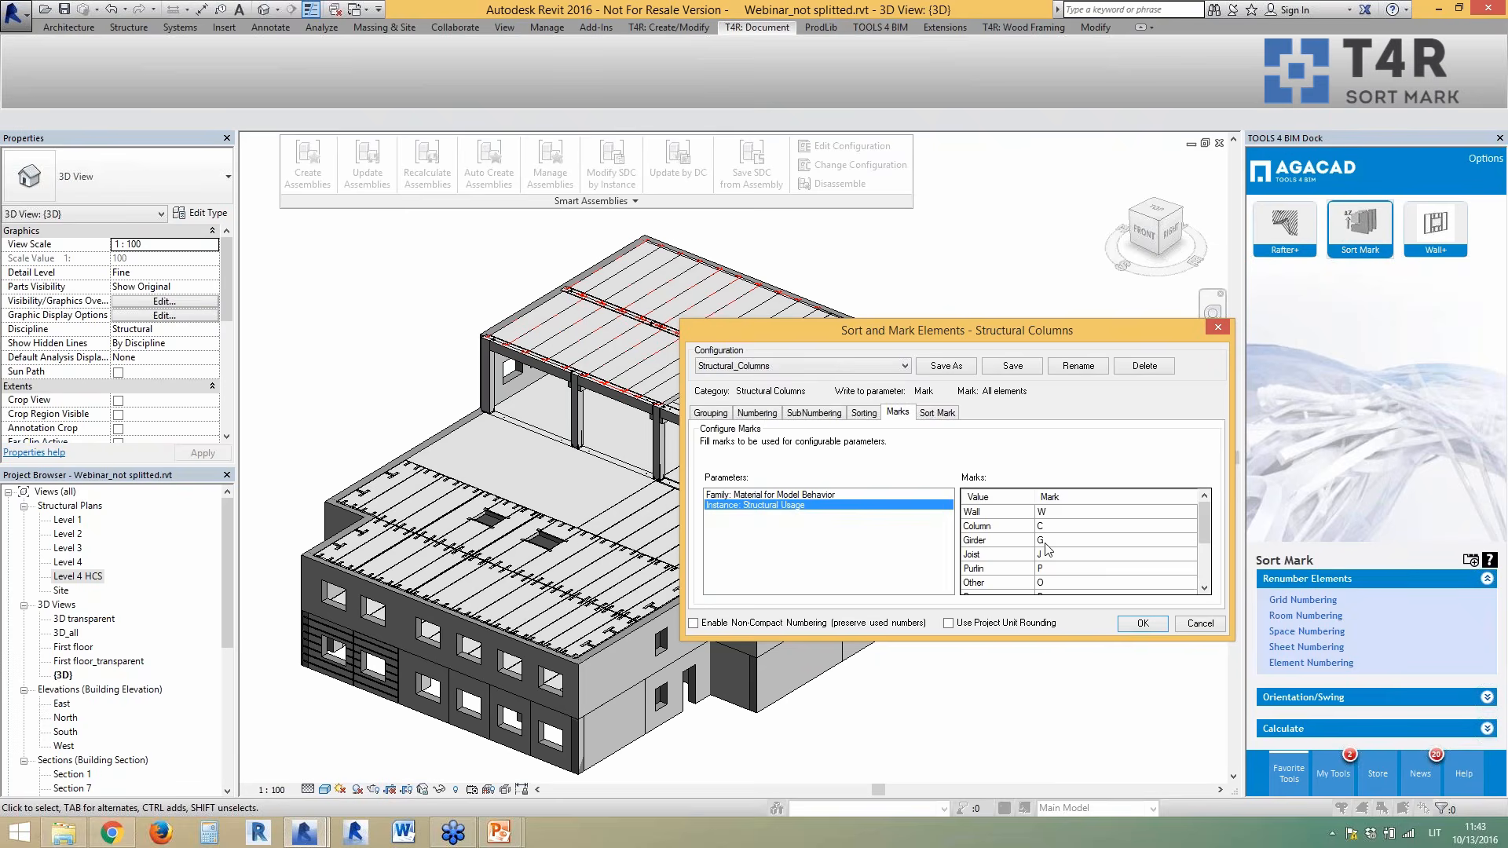
left_click(939, 416)
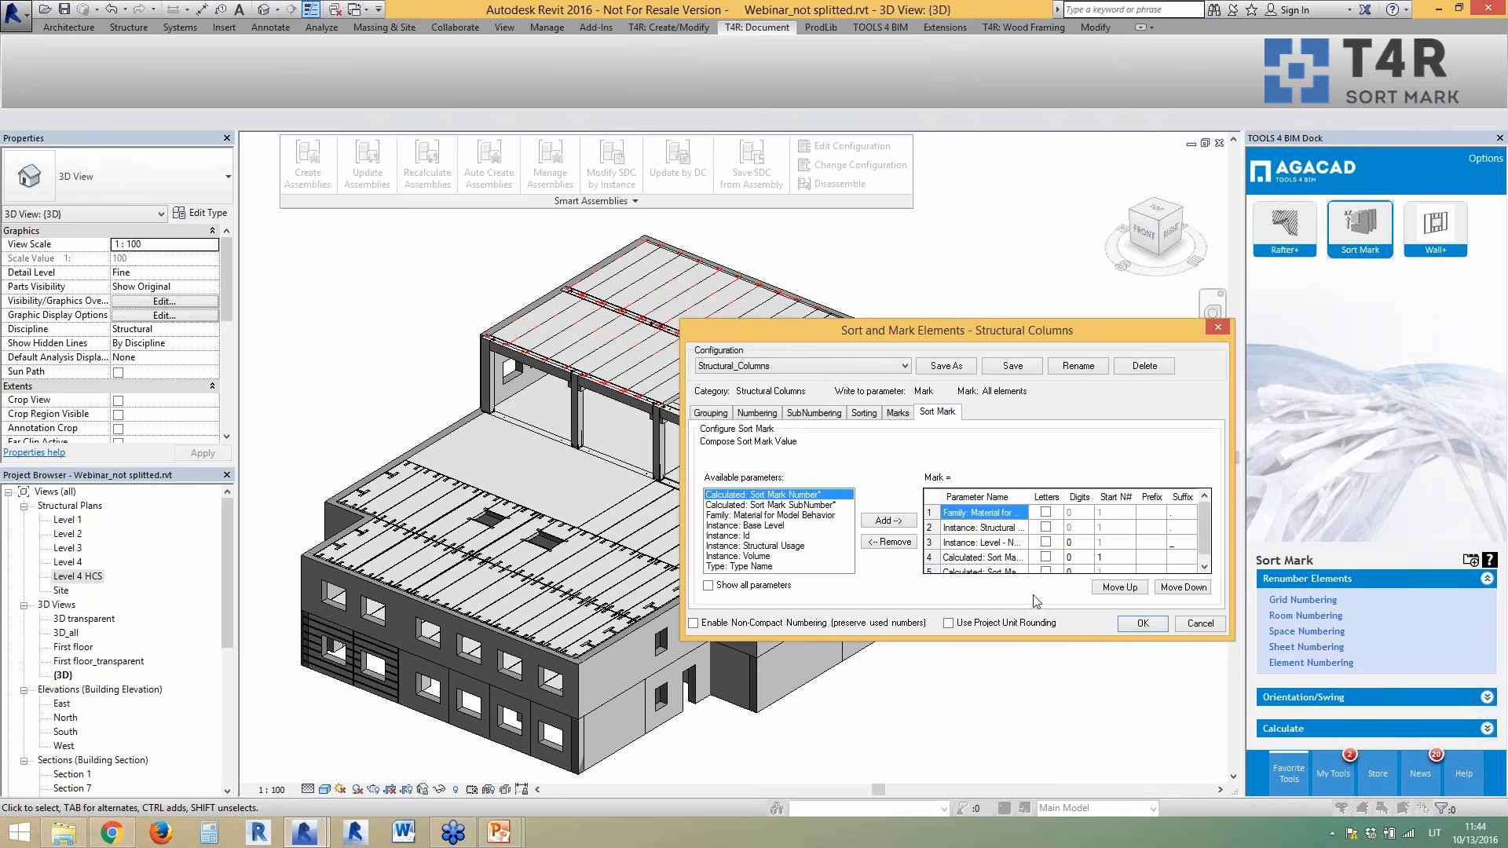
left_click_drag(1027, 641, 1020, 719)
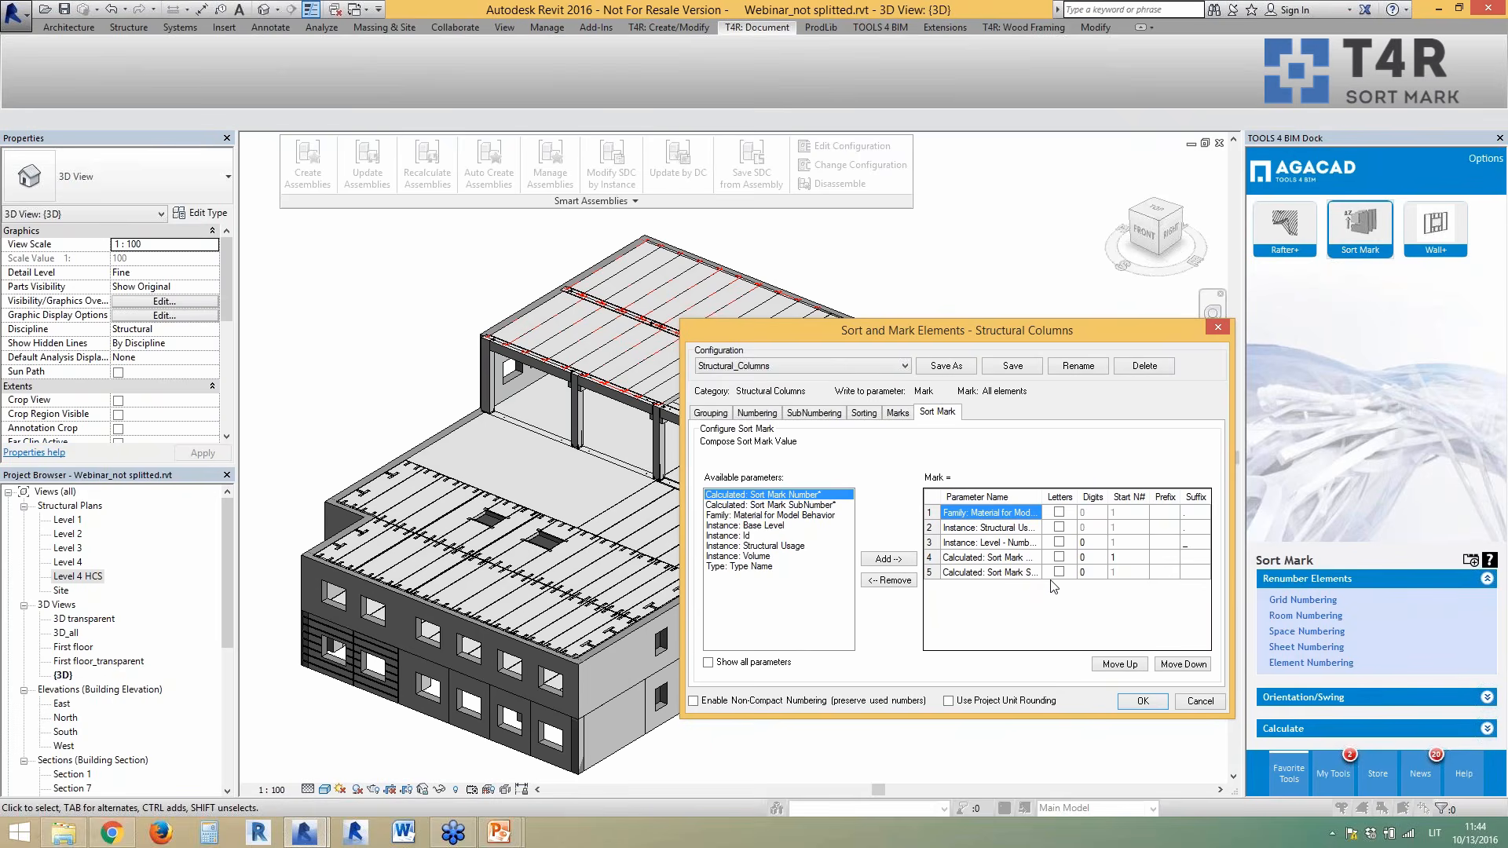
- Run the numbering on the 22 columns, check a Mark like PC.C.3_7, then open Level 1
left_click(1138, 701)
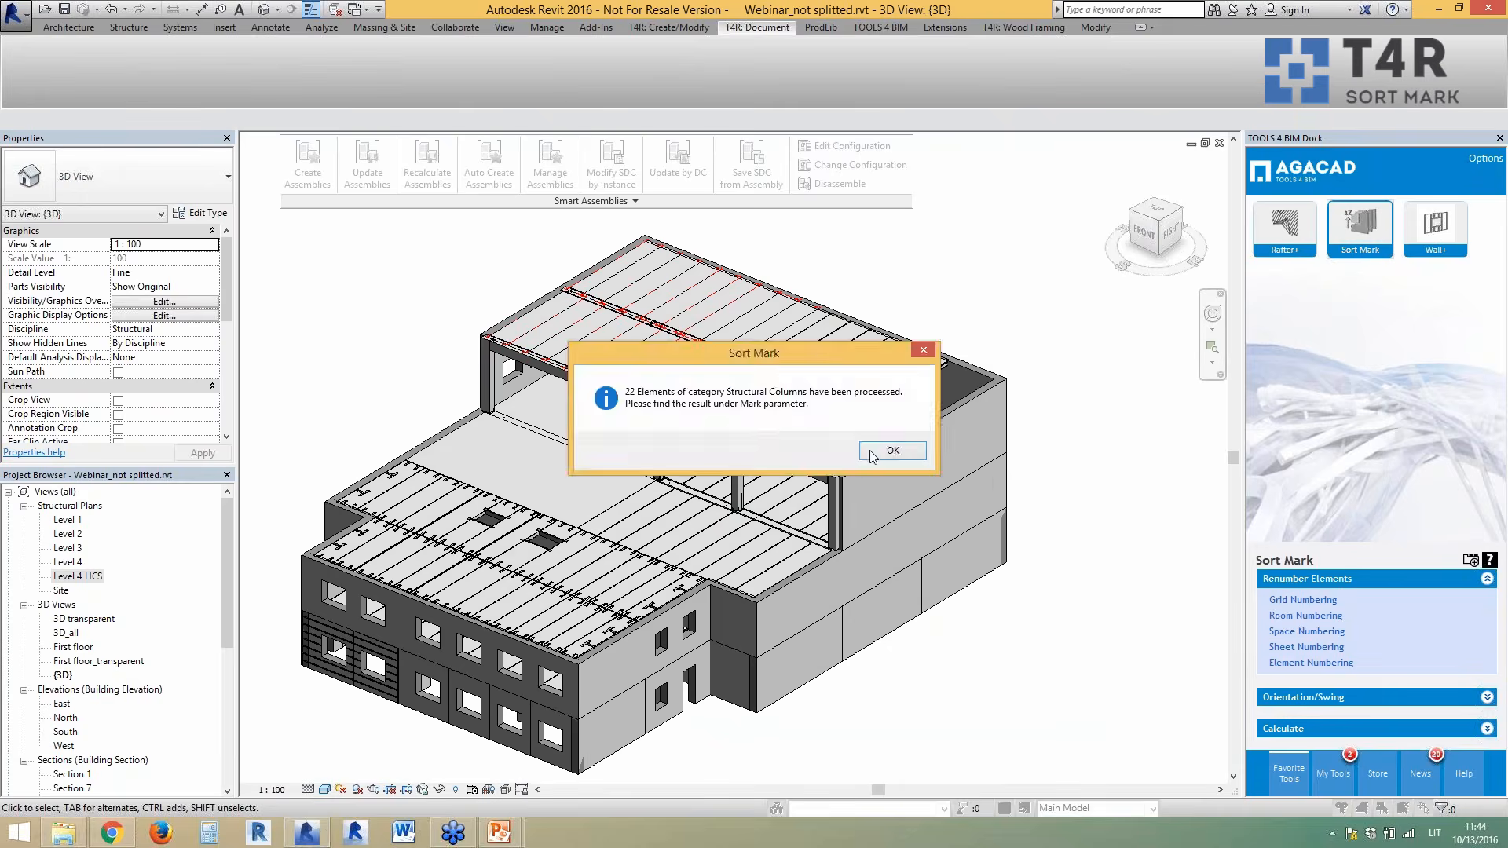
left_click(983, 448)
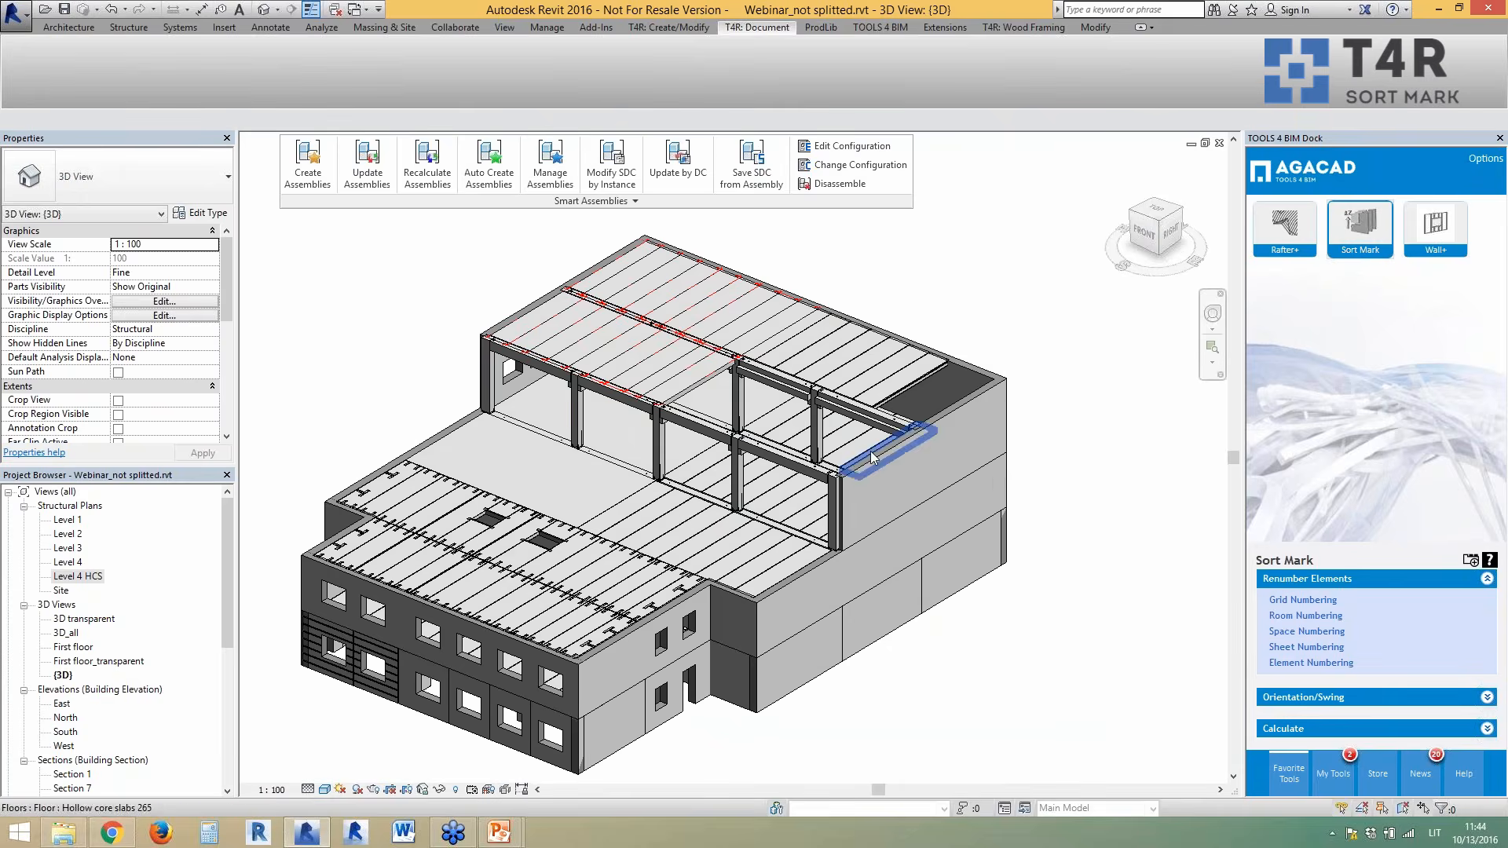
left_click(735, 471)
scroll(709, 476, "up", 4)
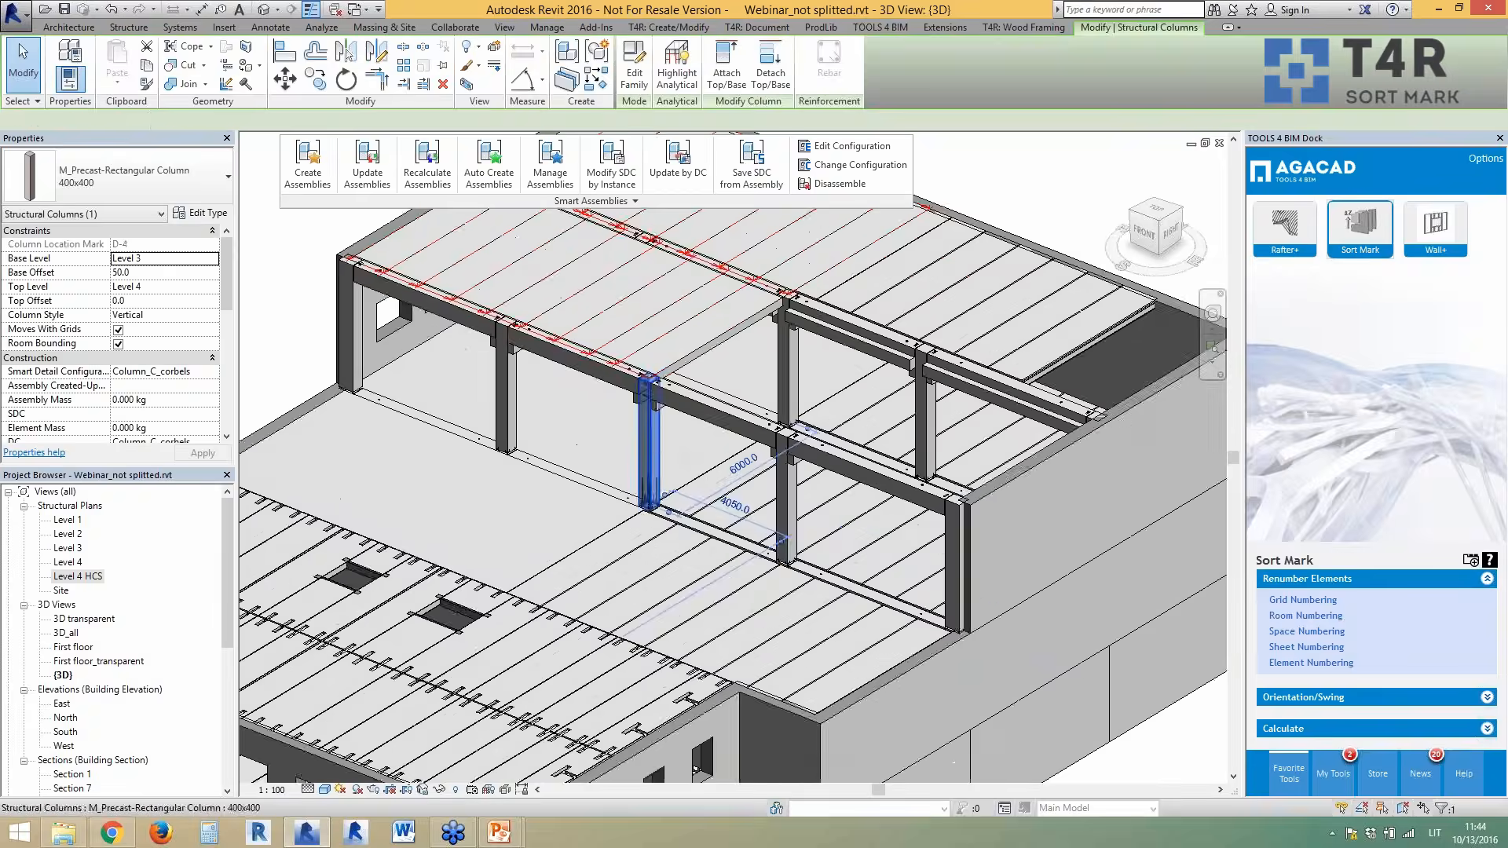
scroll(699, 442, "down", 5)
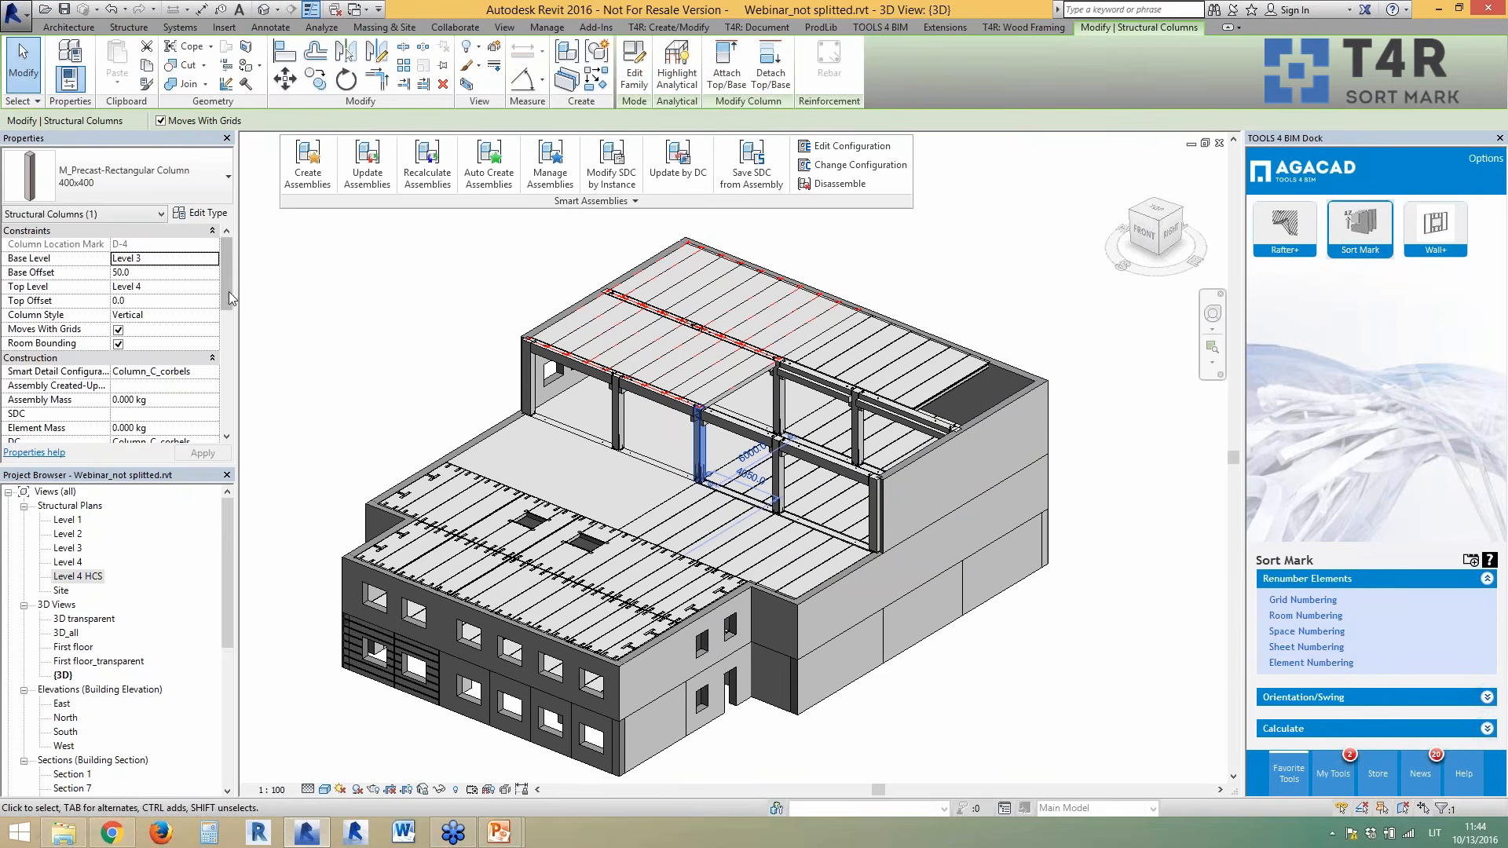
left_click_drag(228, 299, 228, 412)
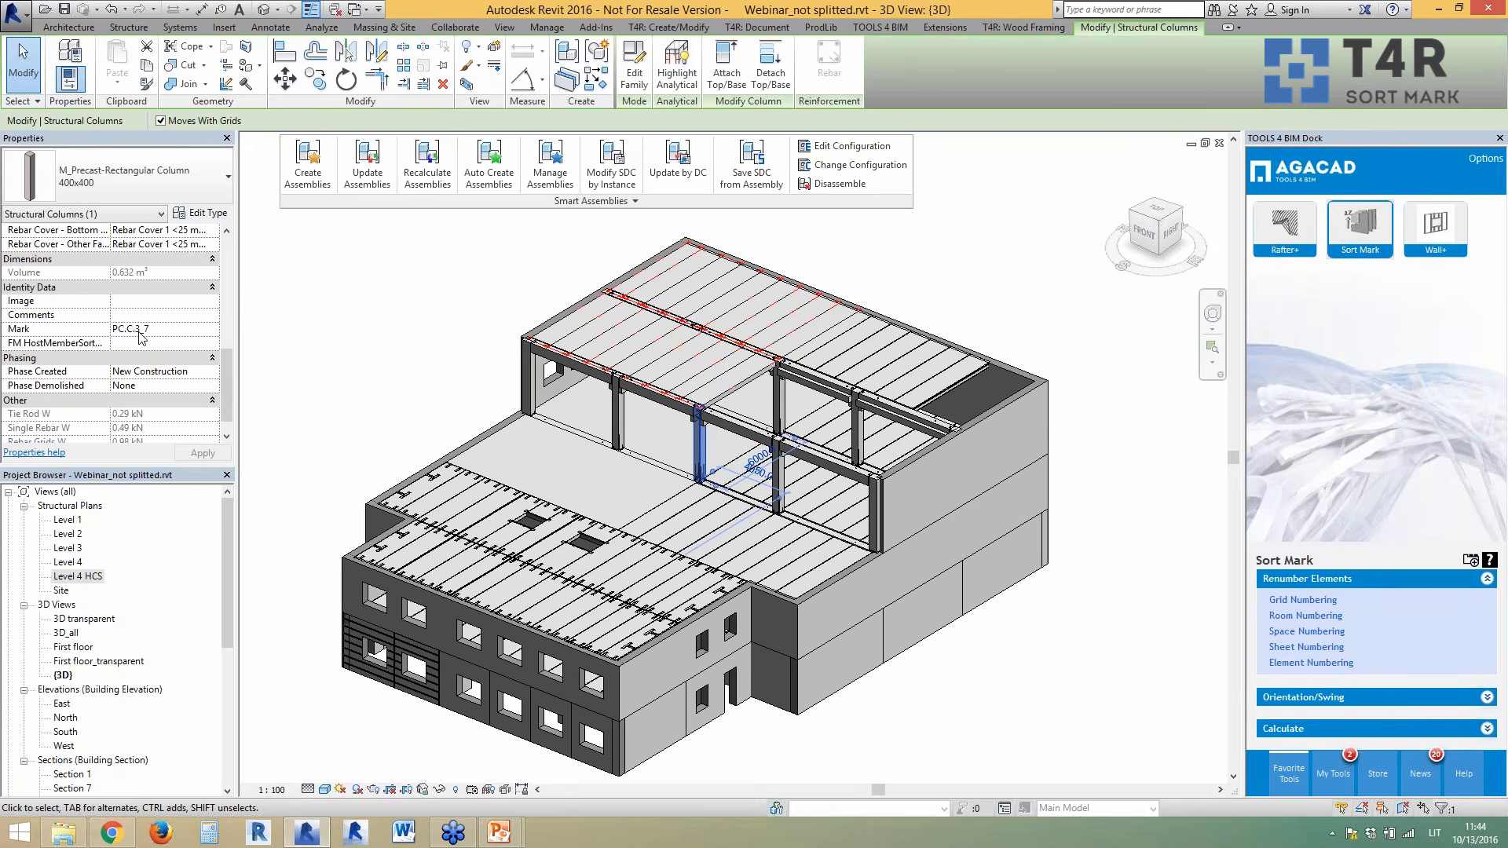
double_click(67, 519)
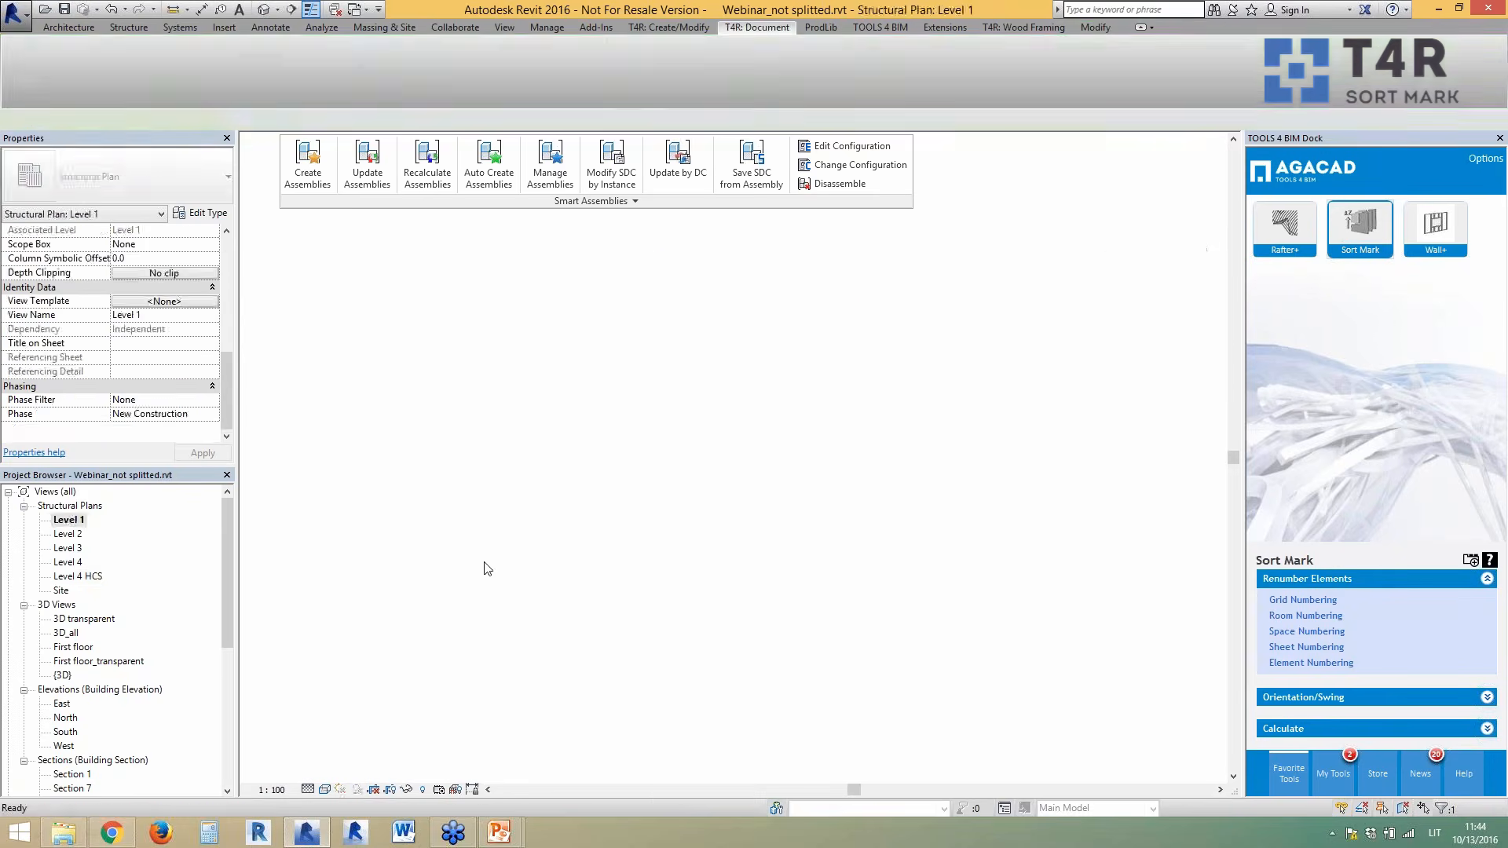
- In Section 10, check the grid 5 columns' Marks such as PC.C.3_5, then return to 3D
double_click(404, 534)
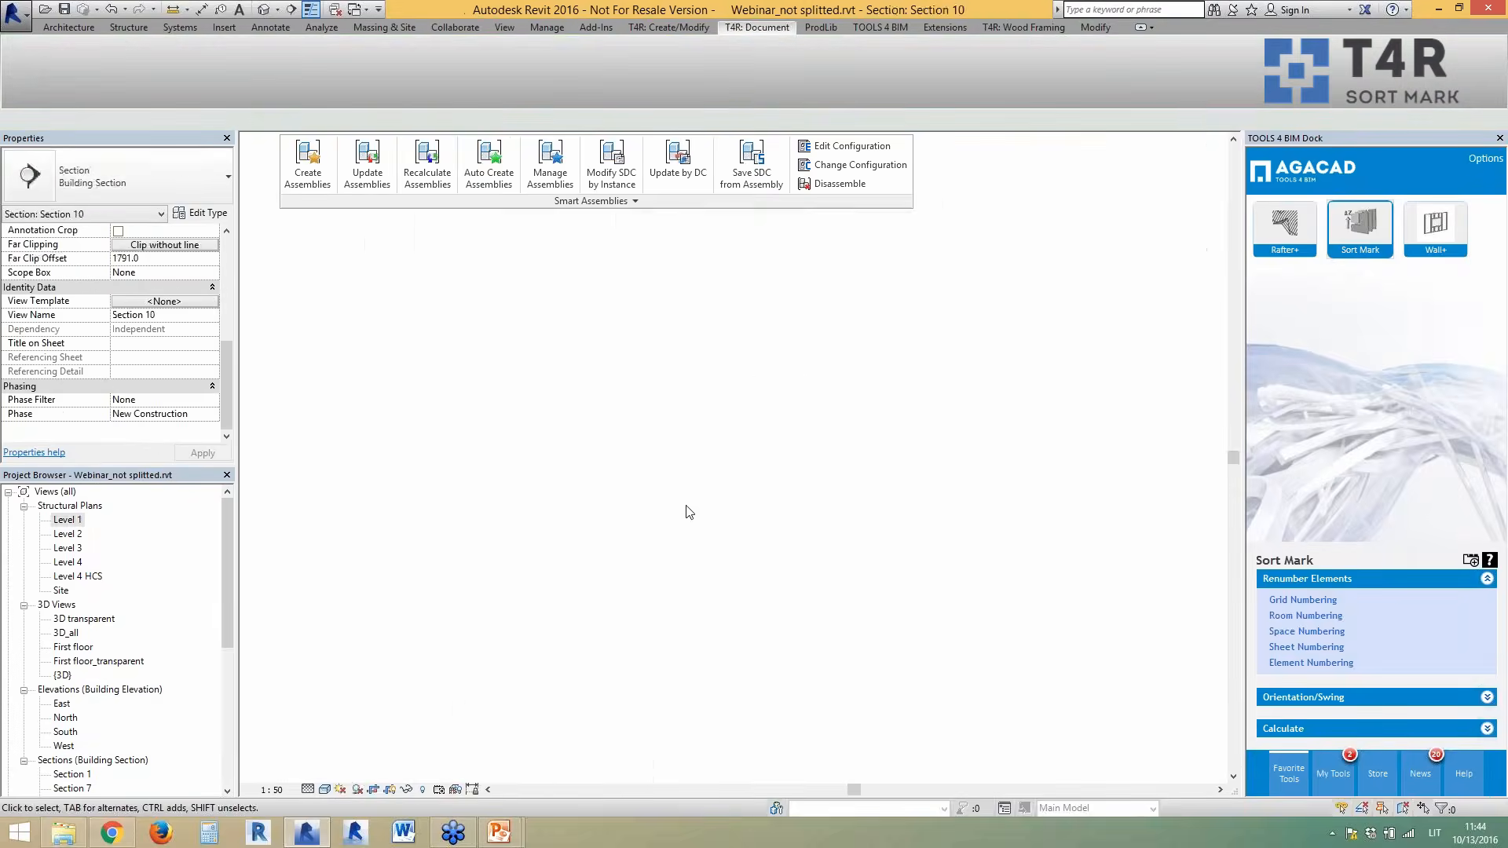
scroll(744, 399, "down", 6)
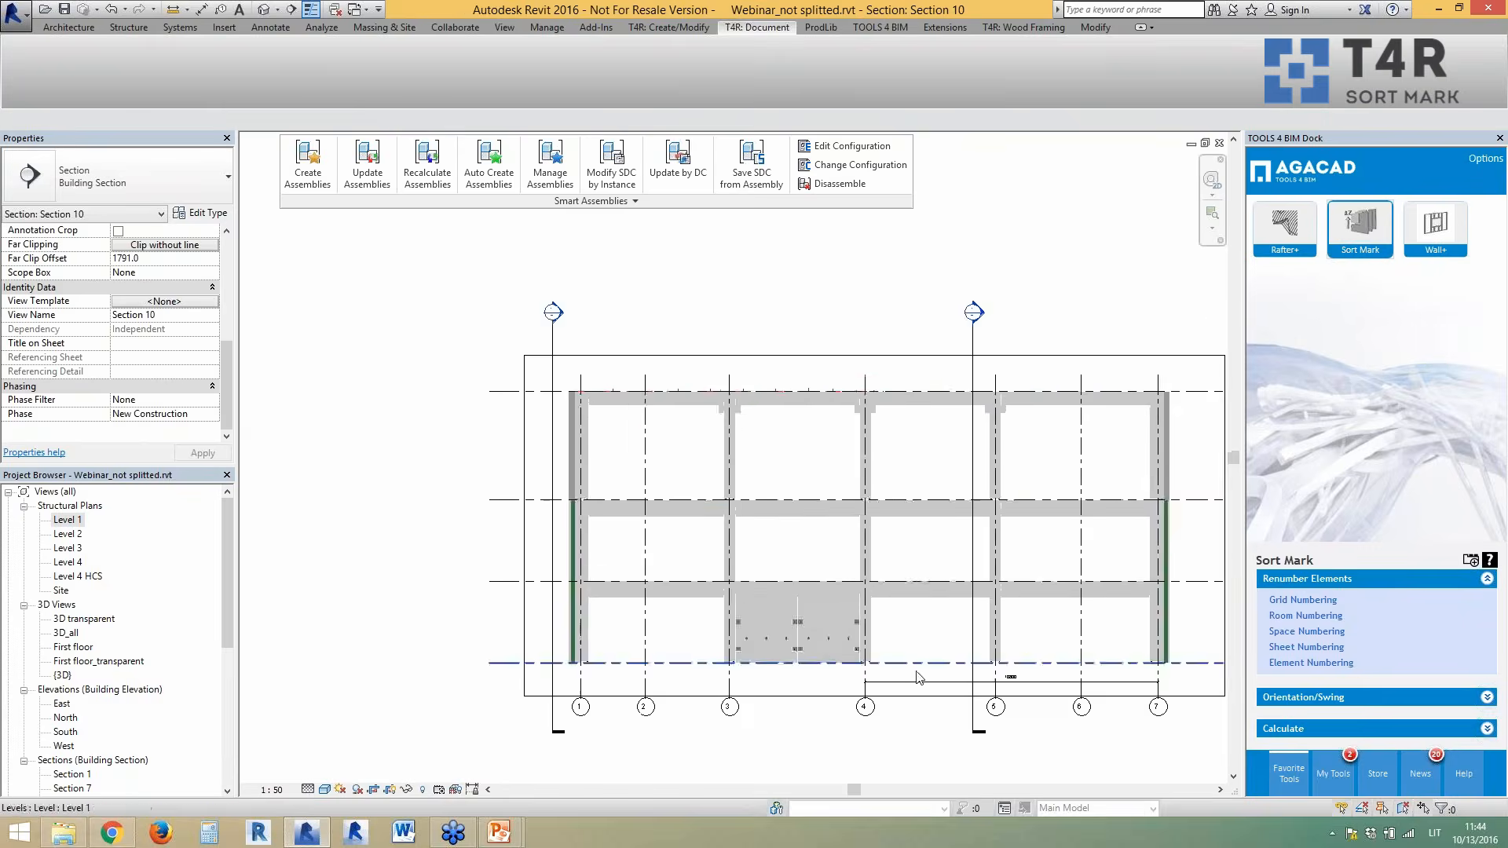
left_click(1047, 607)
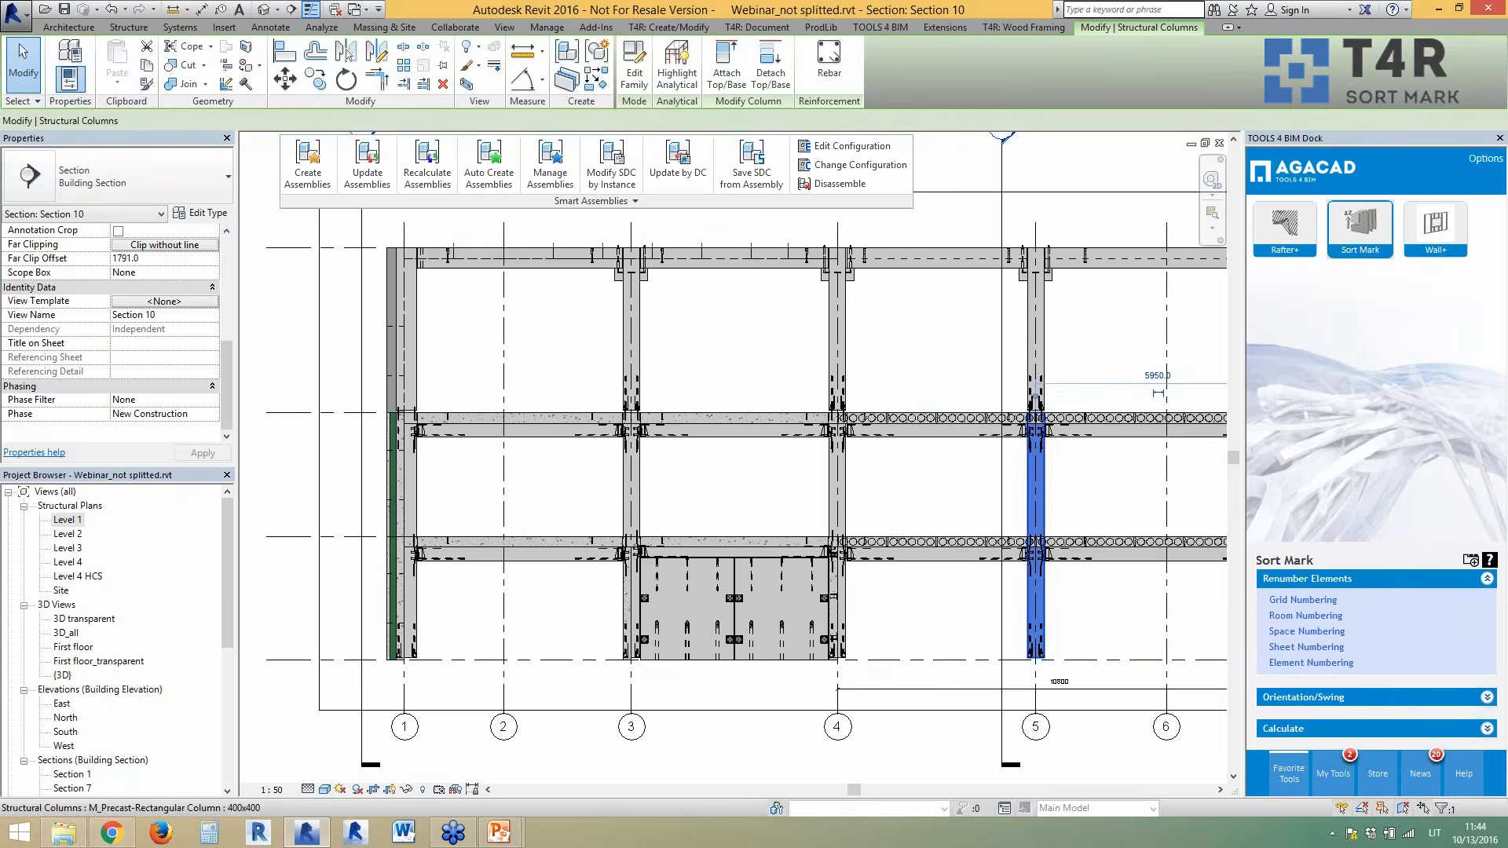
scroll(531, 542, "down", 1)
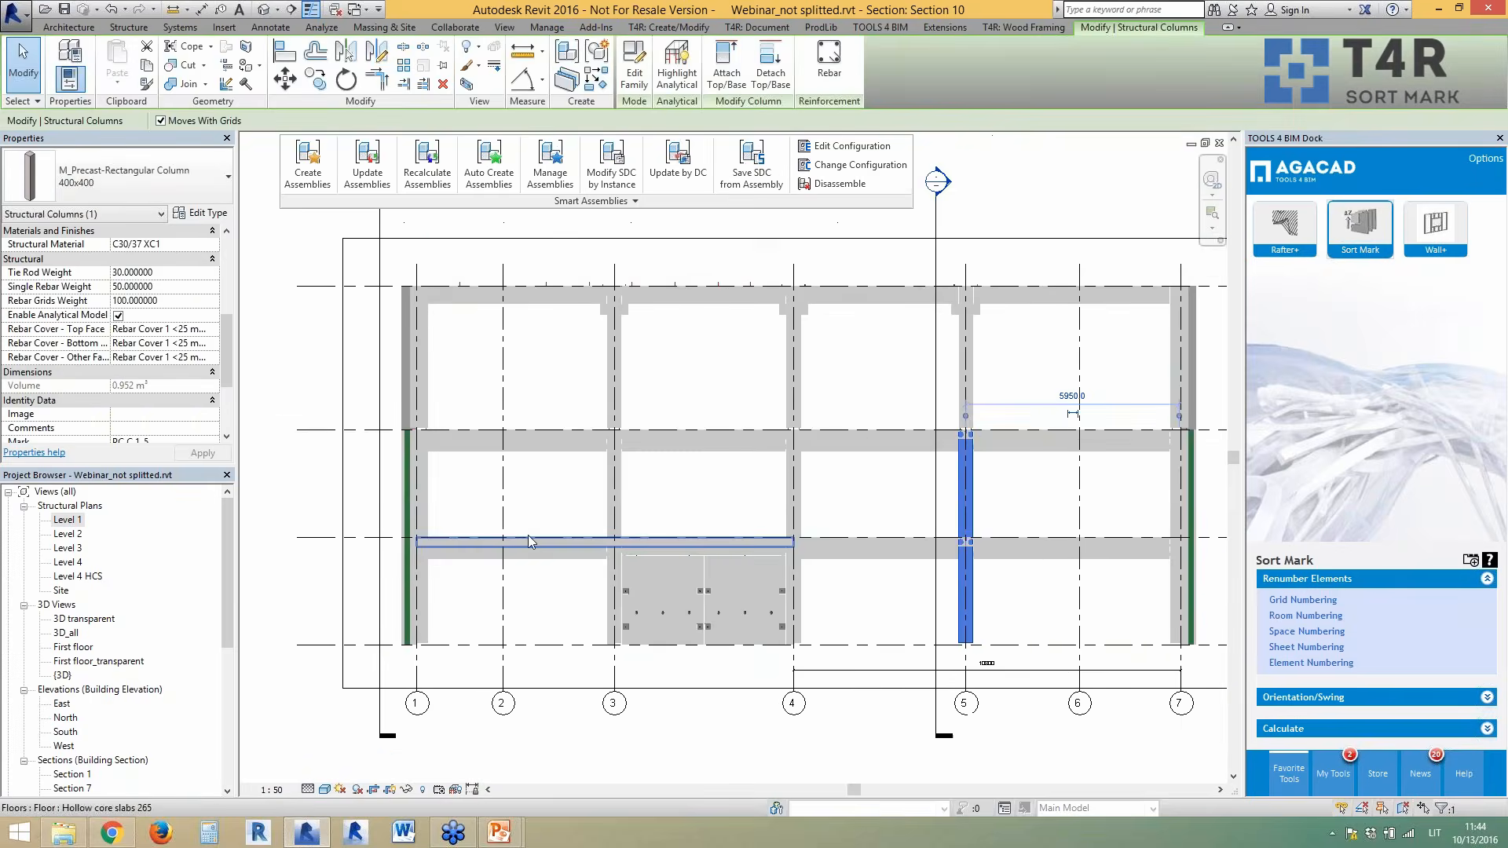
left_click(965, 361)
scroll(228, 402, "down", 2)
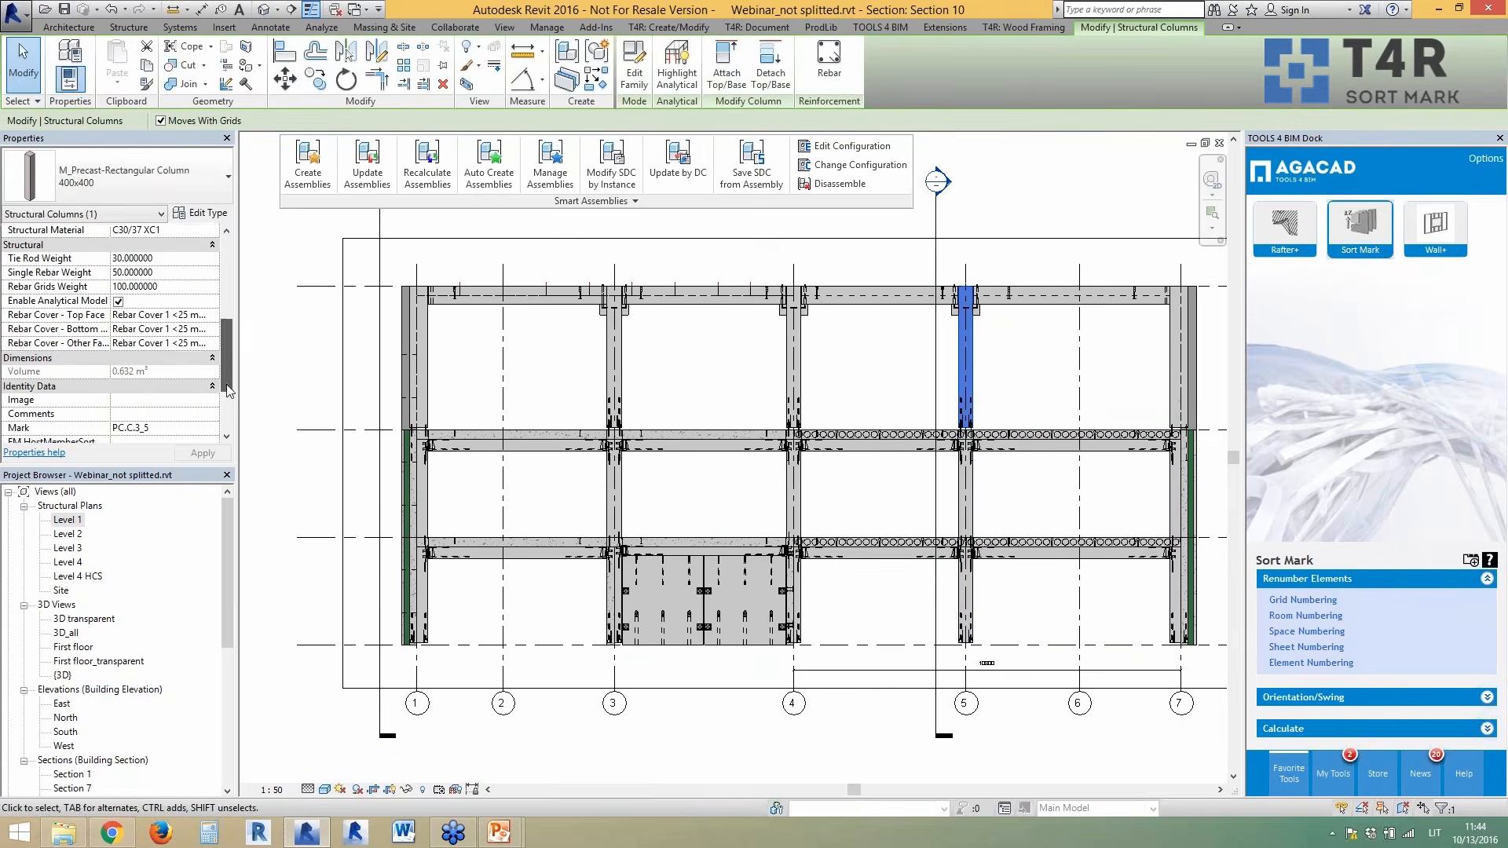
left_click(687, 395)
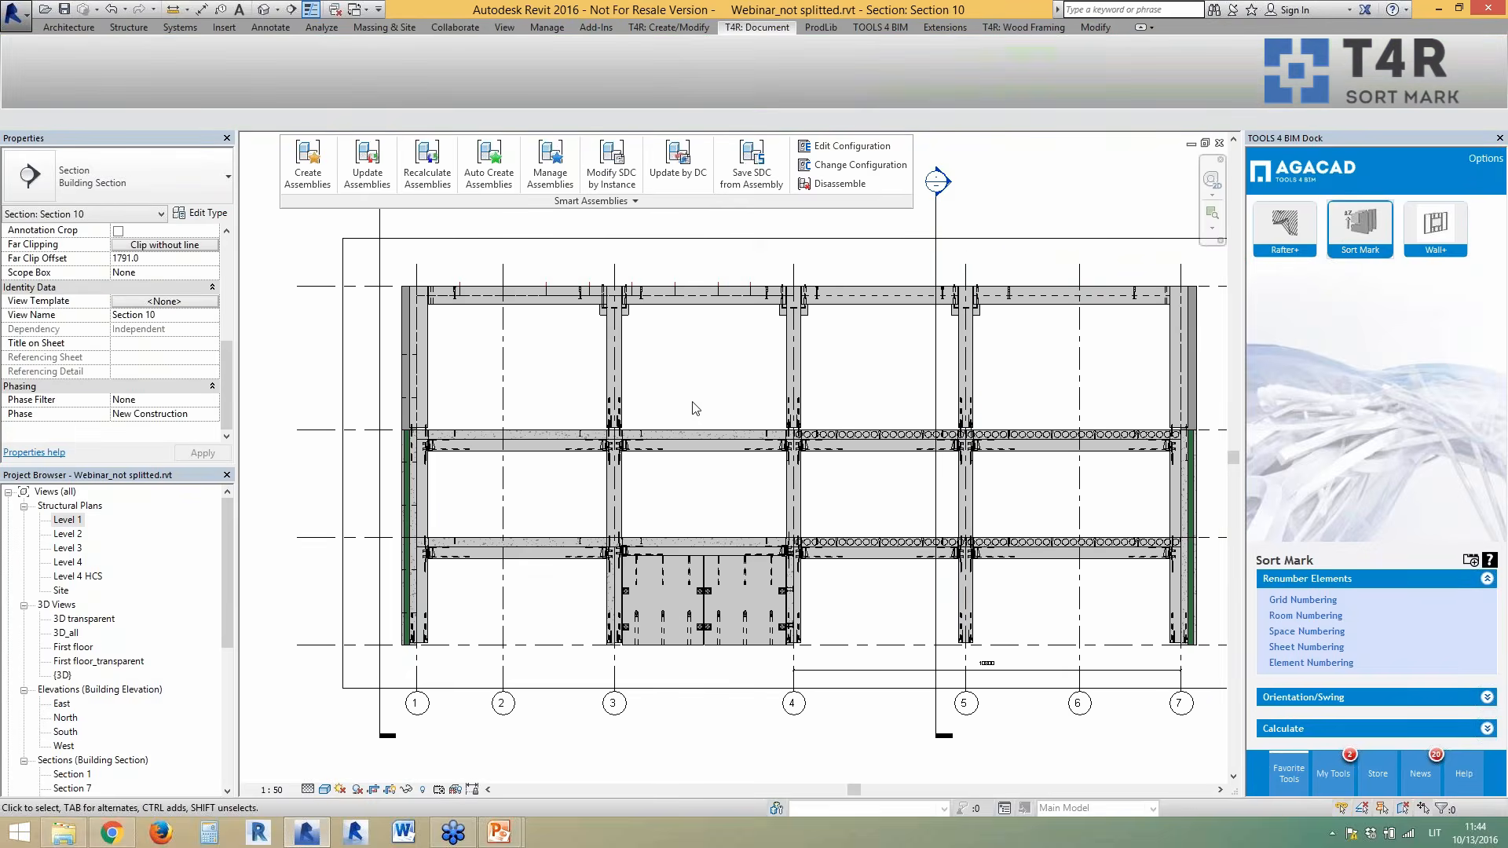
left_click(259, 10)
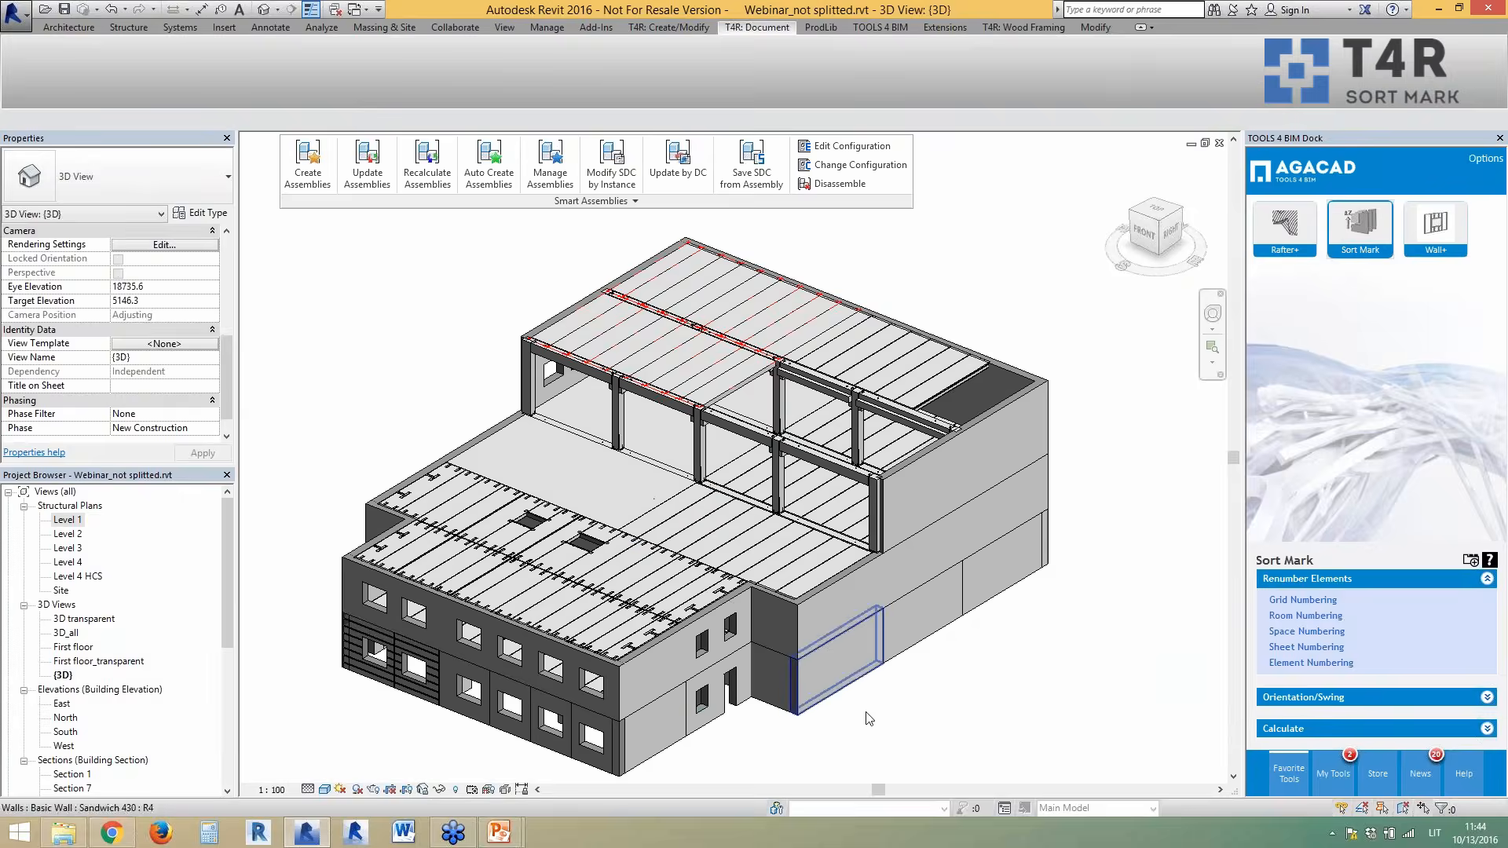
- Select all sandwich walls in the entire project from one wall instance
left_click(919, 756)
right_click(920, 752)
mouse_move(1114, 555)
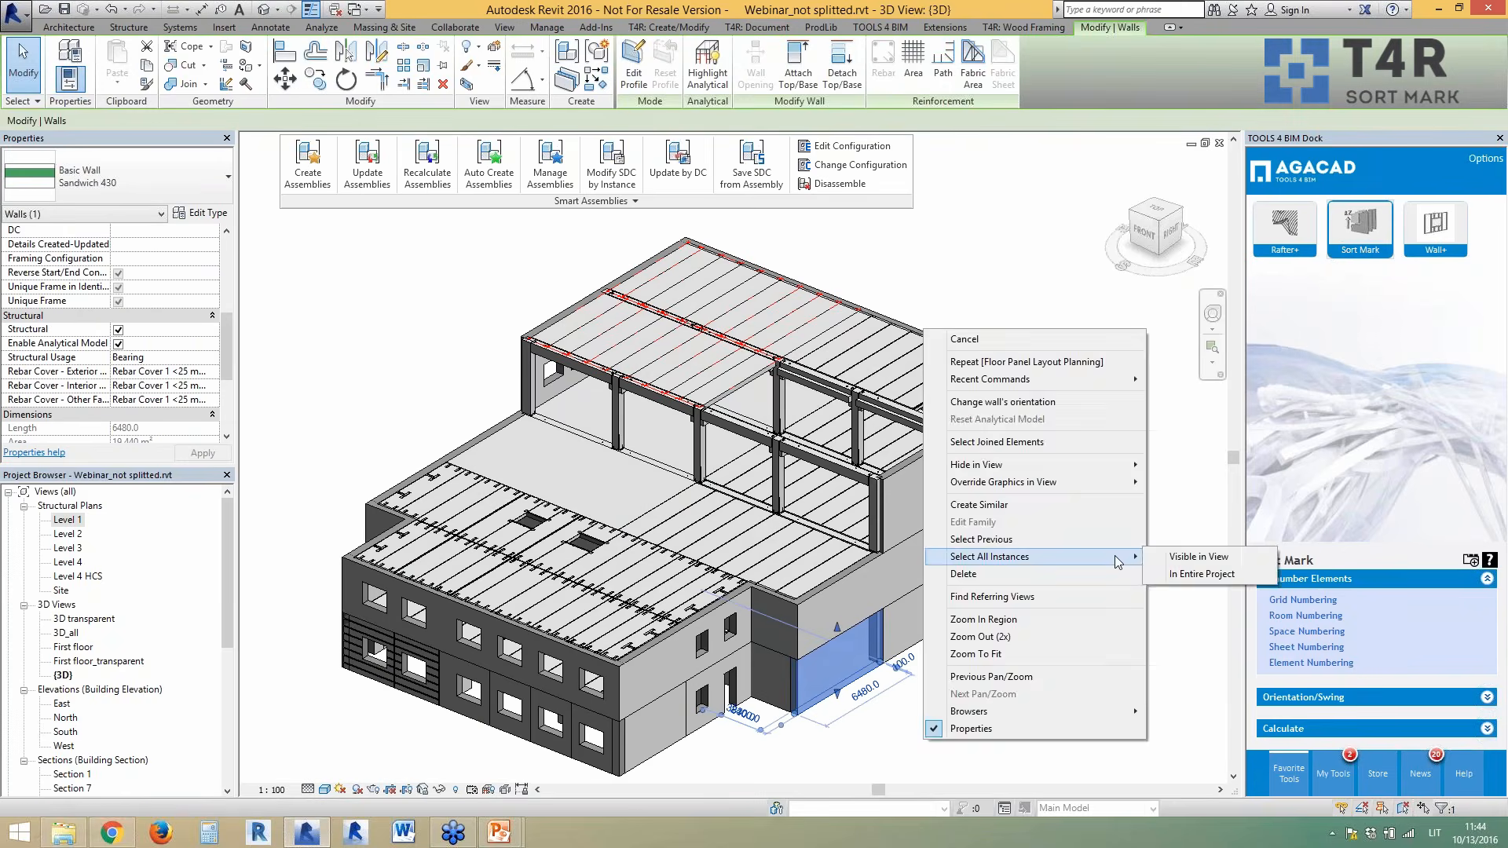
left_click(1174, 574)
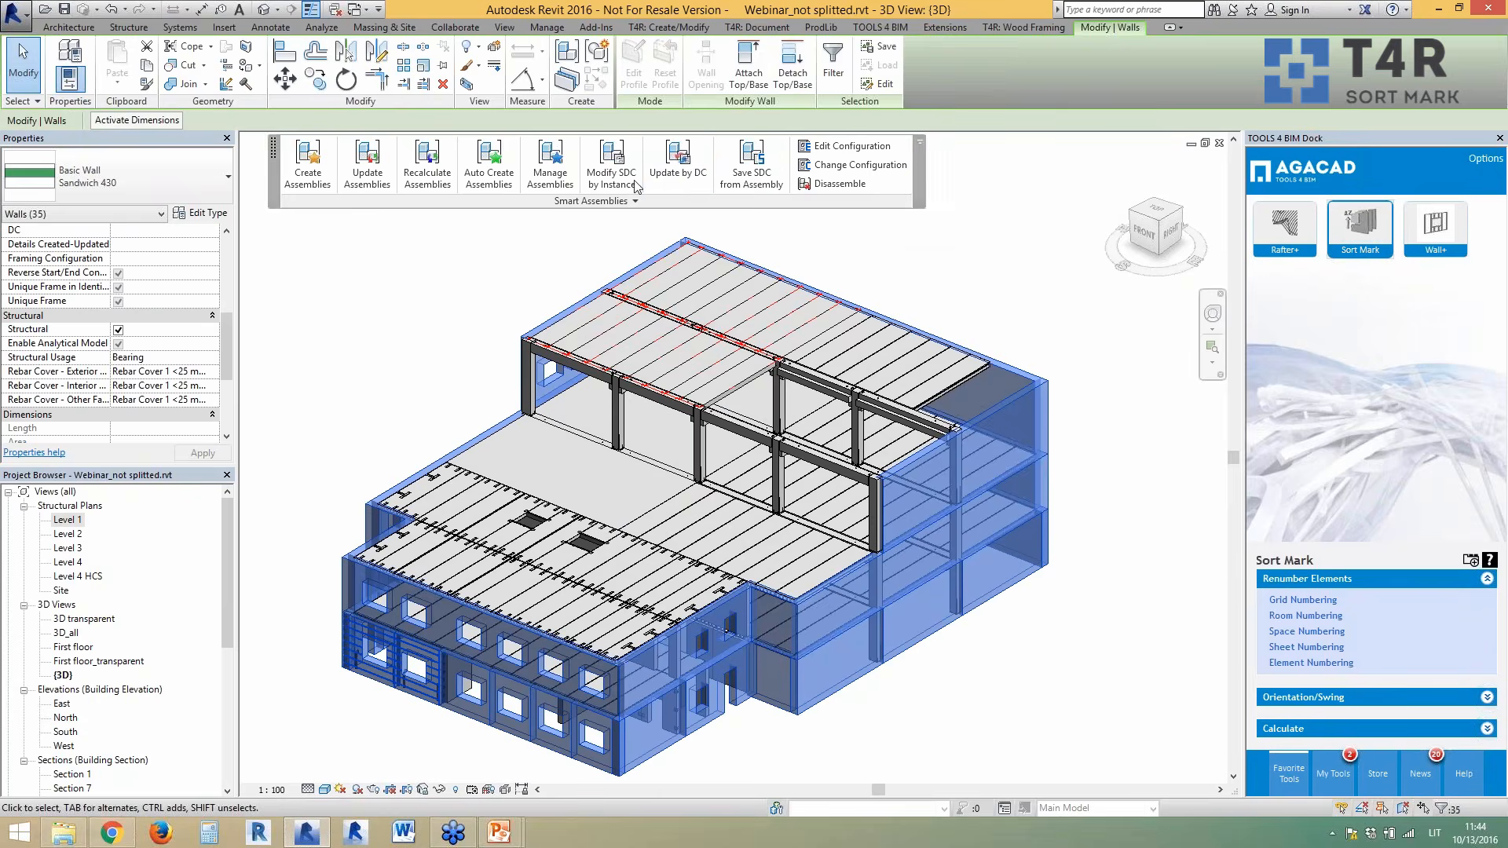
- Number the 35 walls into Mark using the Sandwich Walls by ID configuration
left_click(1308, 662)
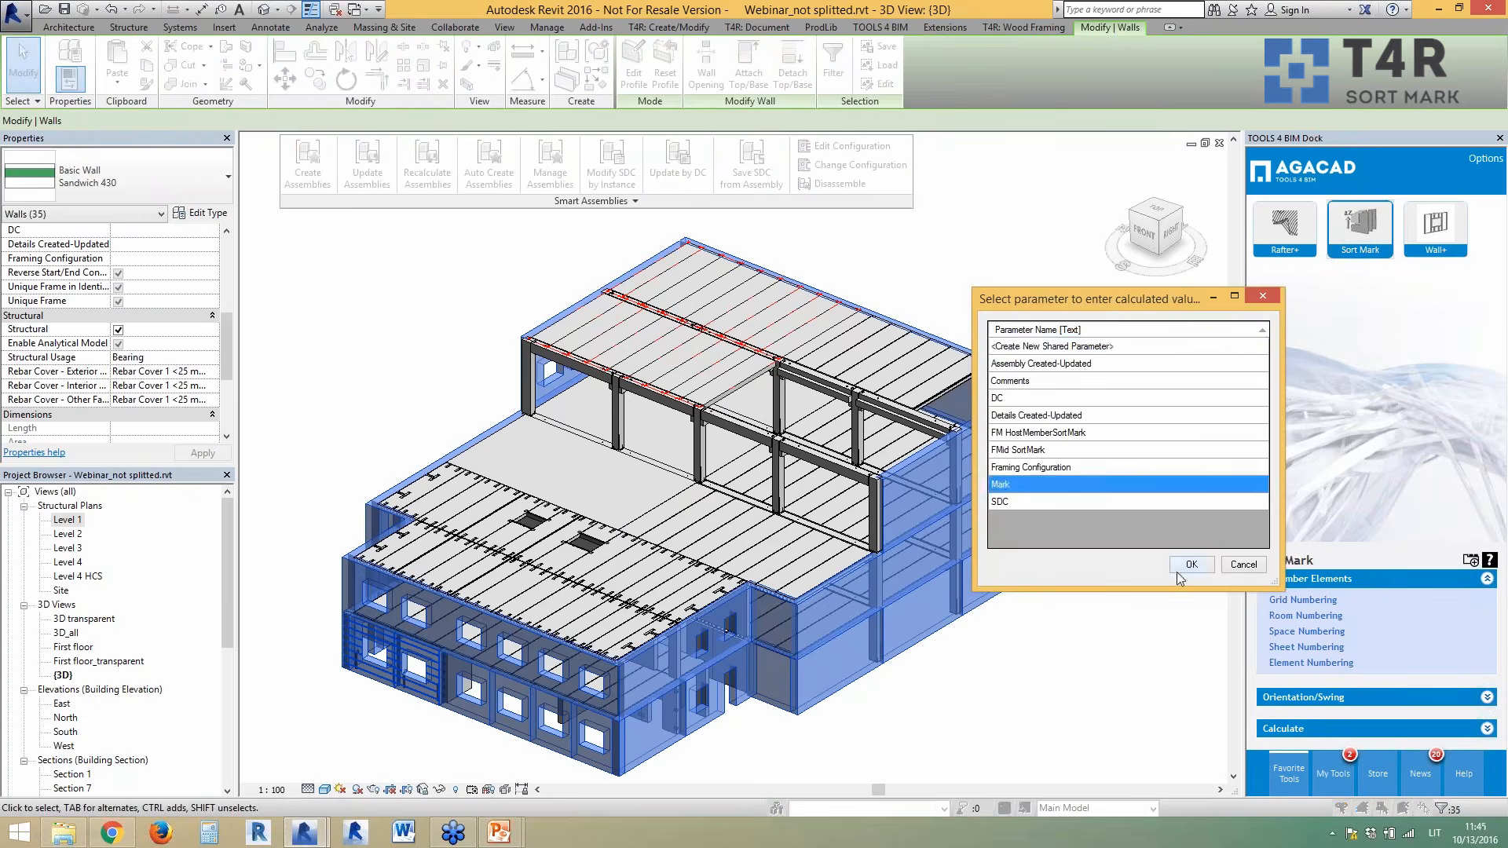
left_click(1185, 566)
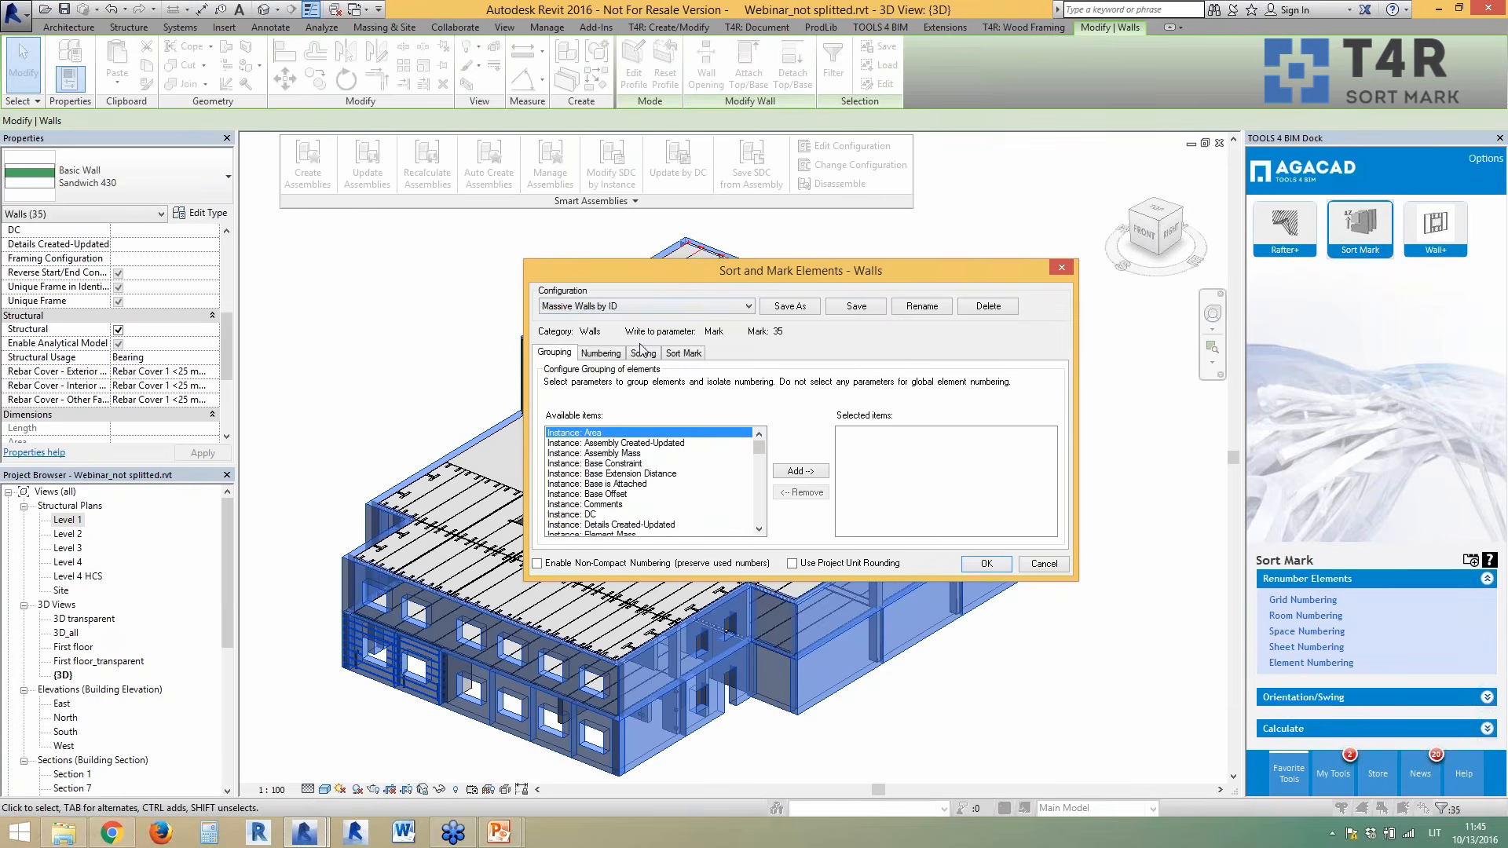
left_click(665, 308)
left_click(618, 340)
left_click(682, 353)
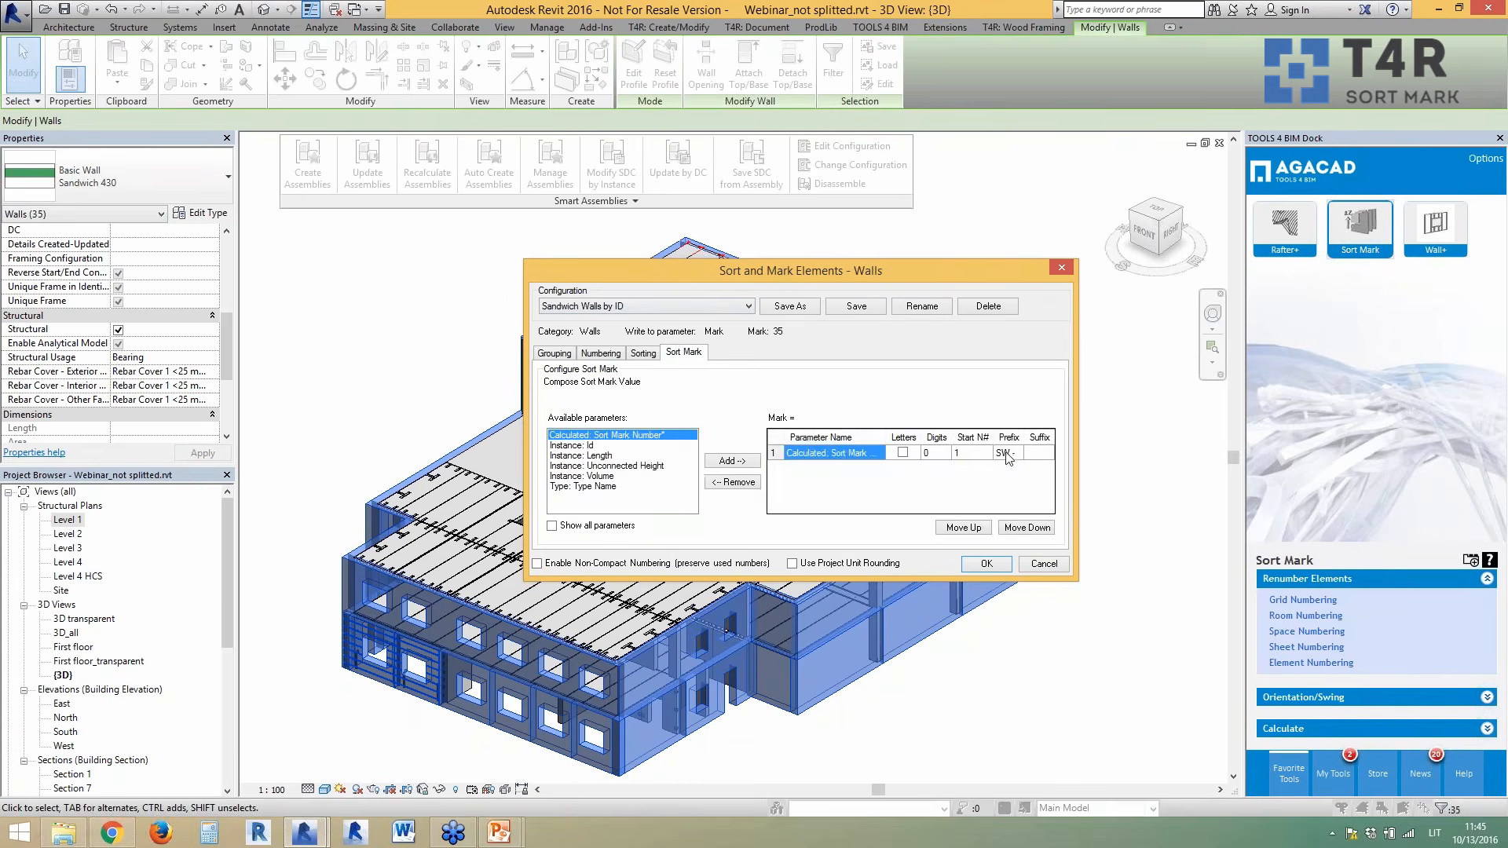
left_click(609, 356)
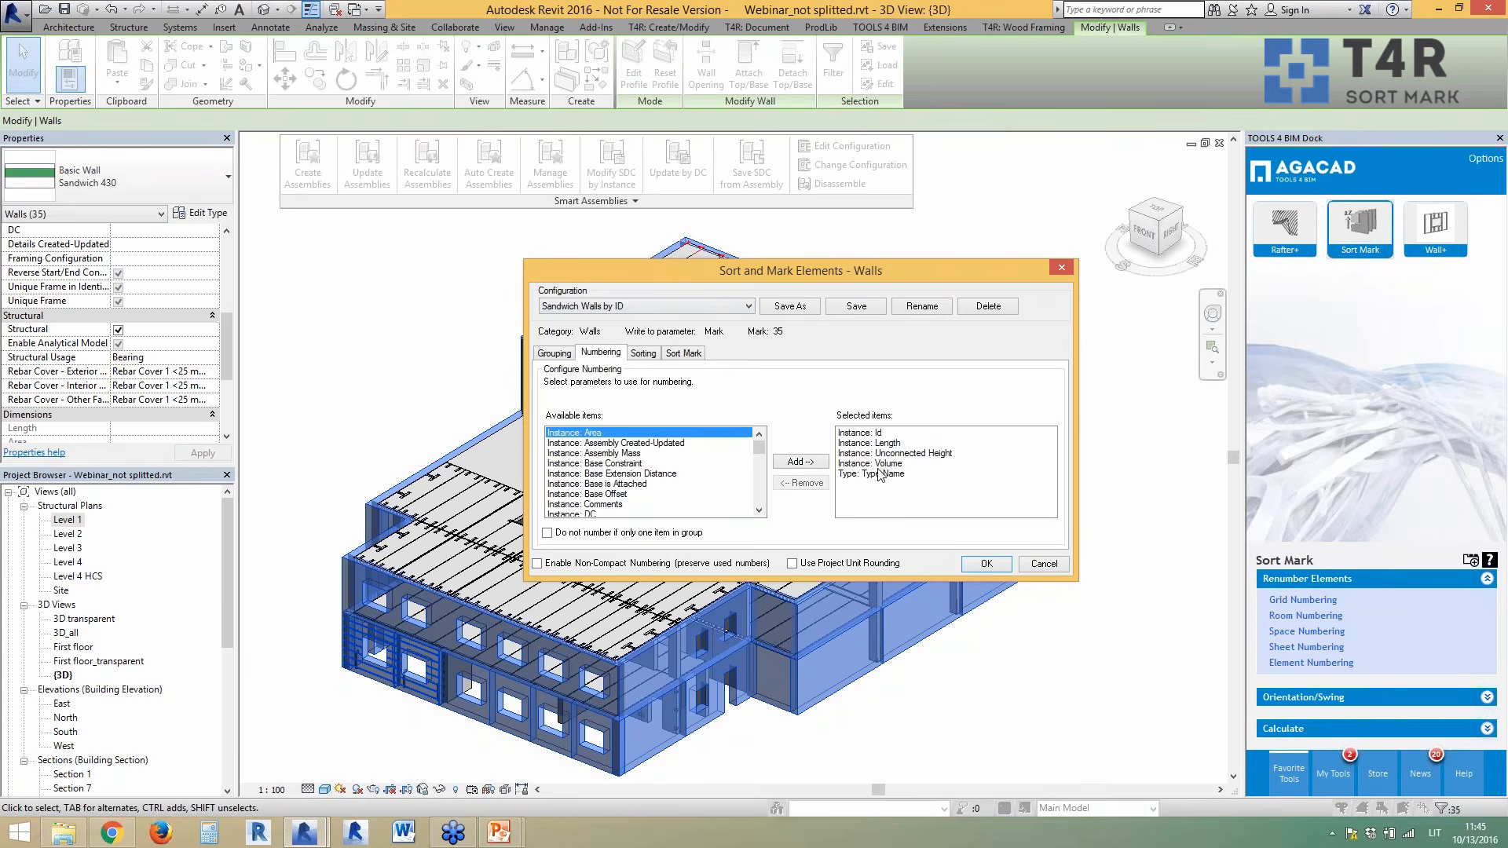
left_click(985, 564)
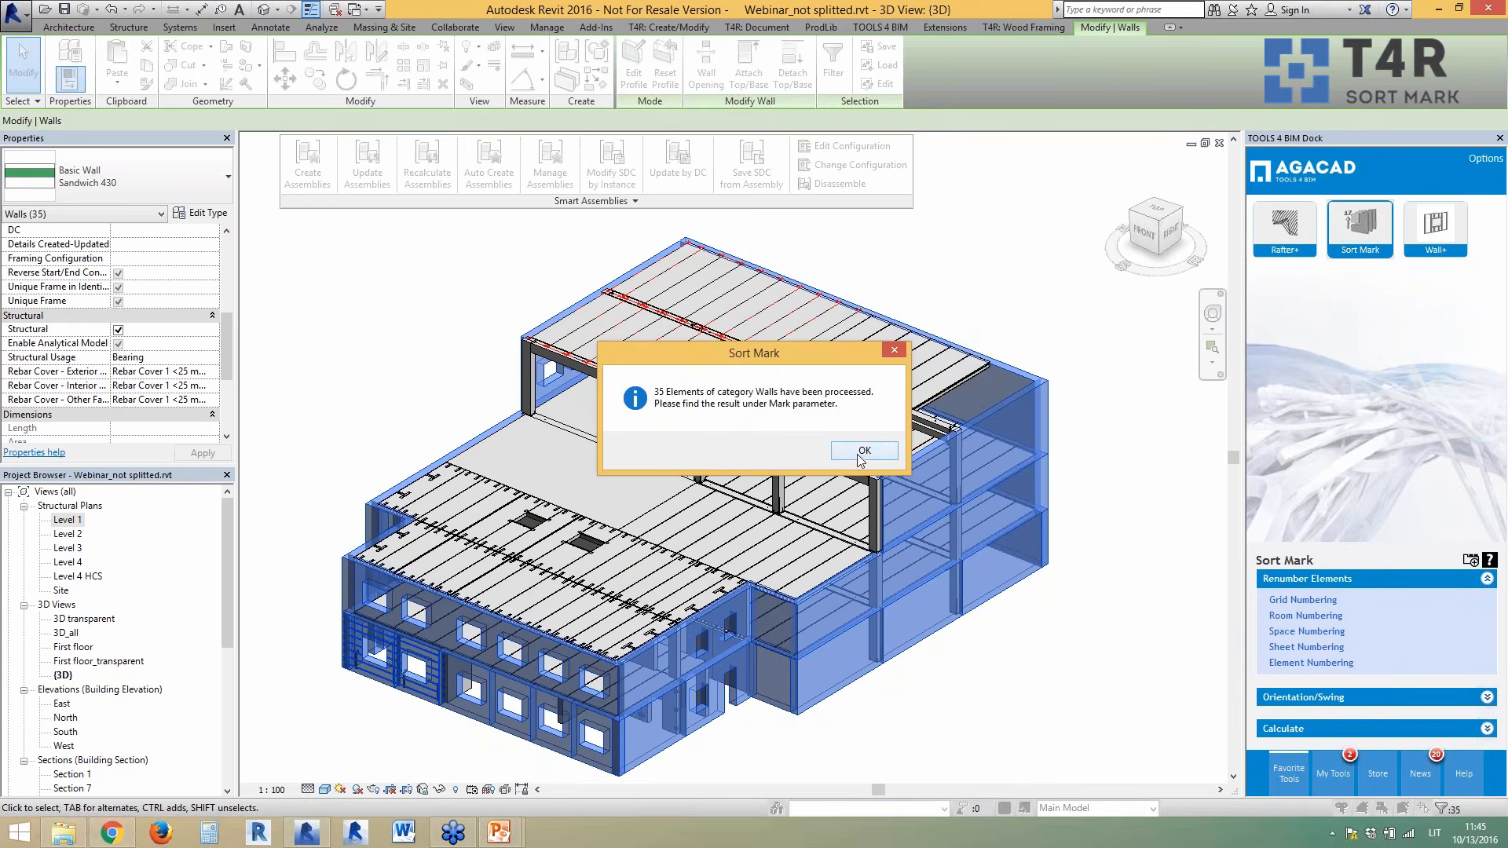
left_click(863, 451)
left_click(965, 707)
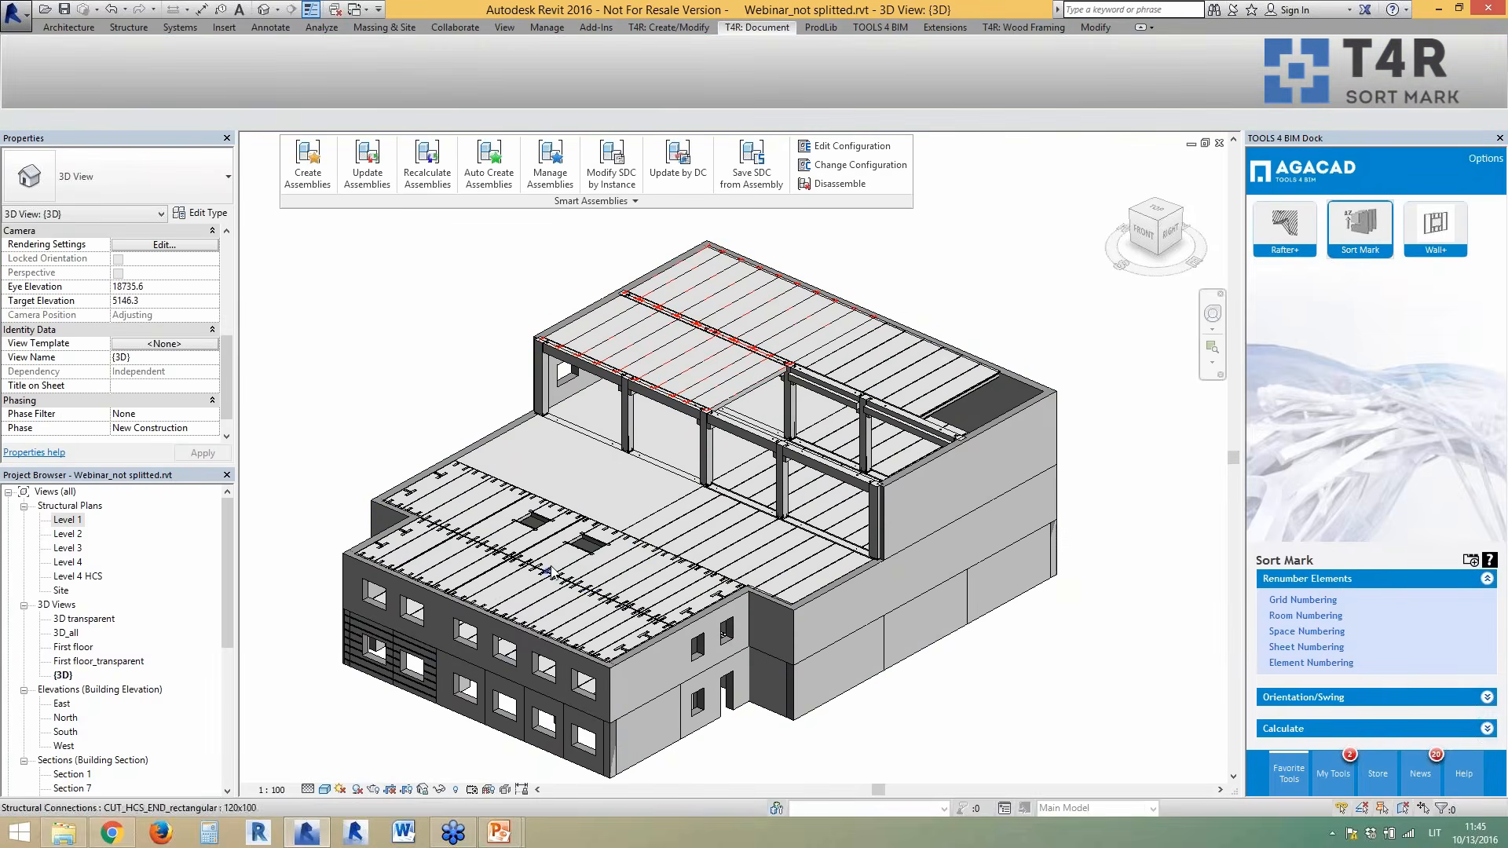
left_click(603, 574)
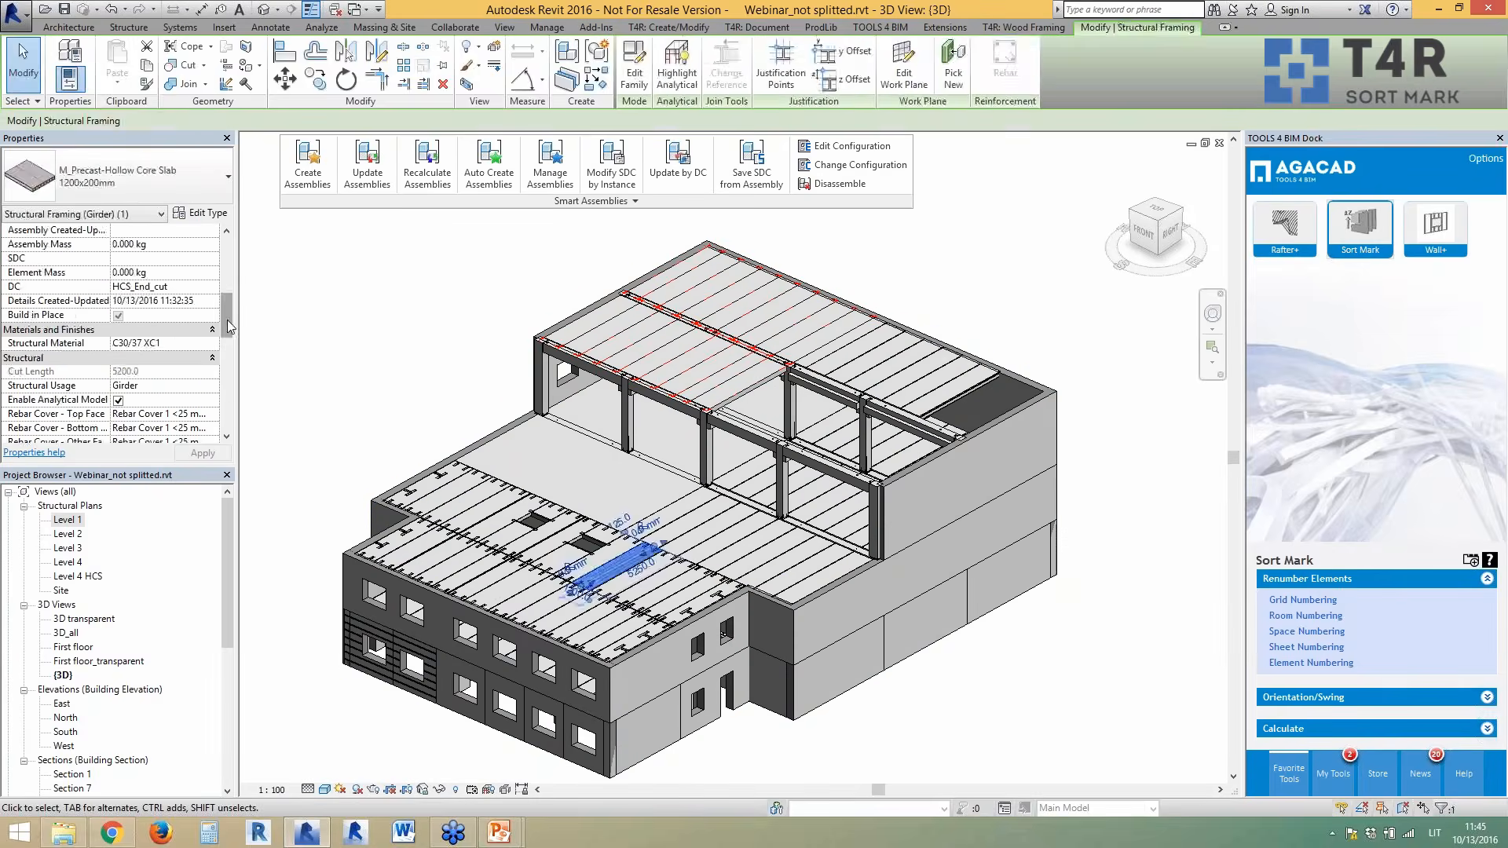
scroll(233, 377, "down", 3)
left_click(316, 411)
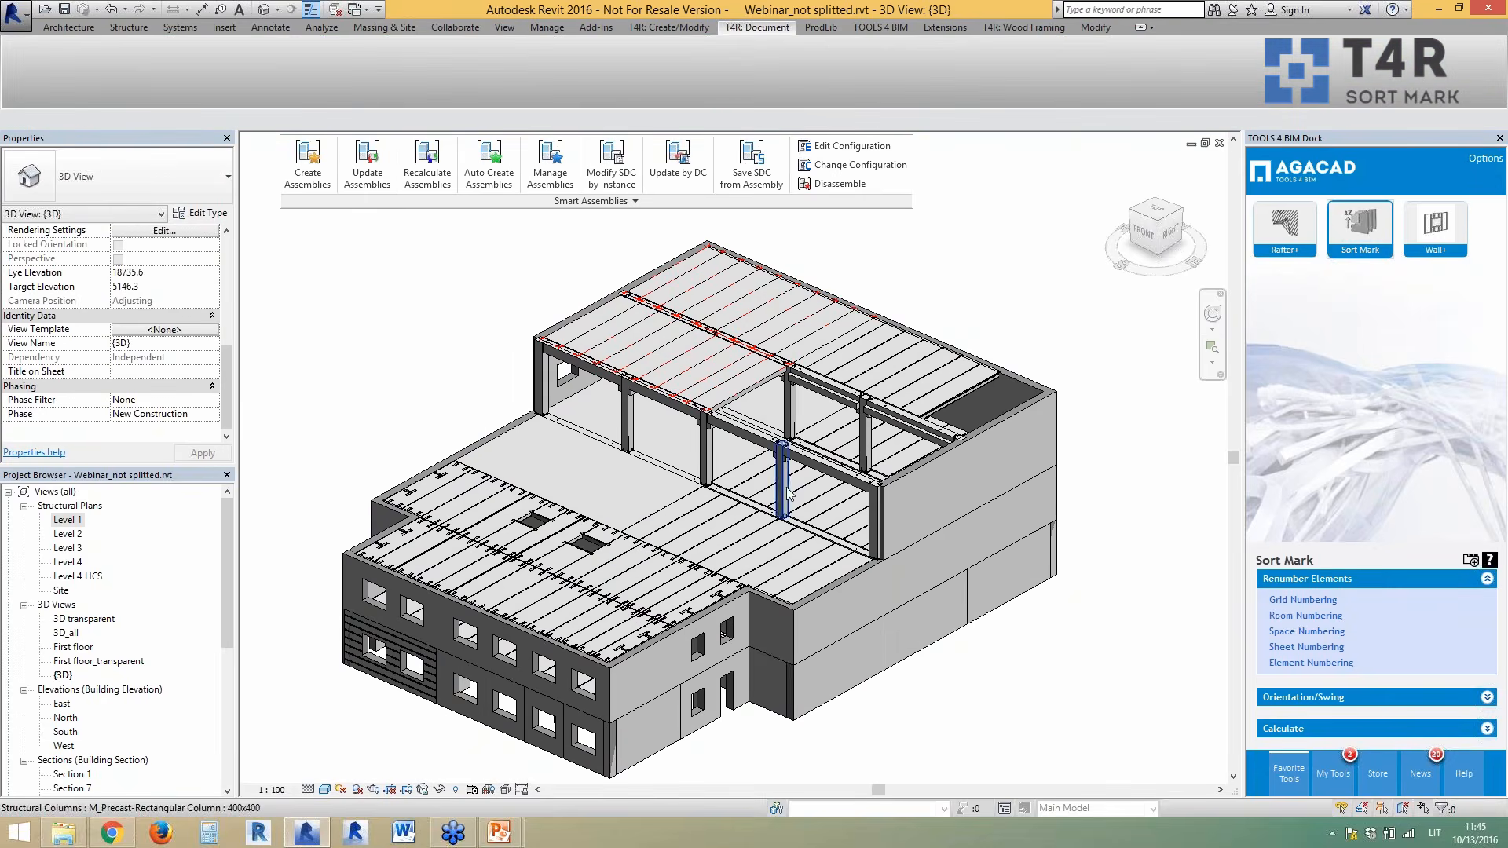
middle_click_drag(755, 528, 788, 552, "shift")
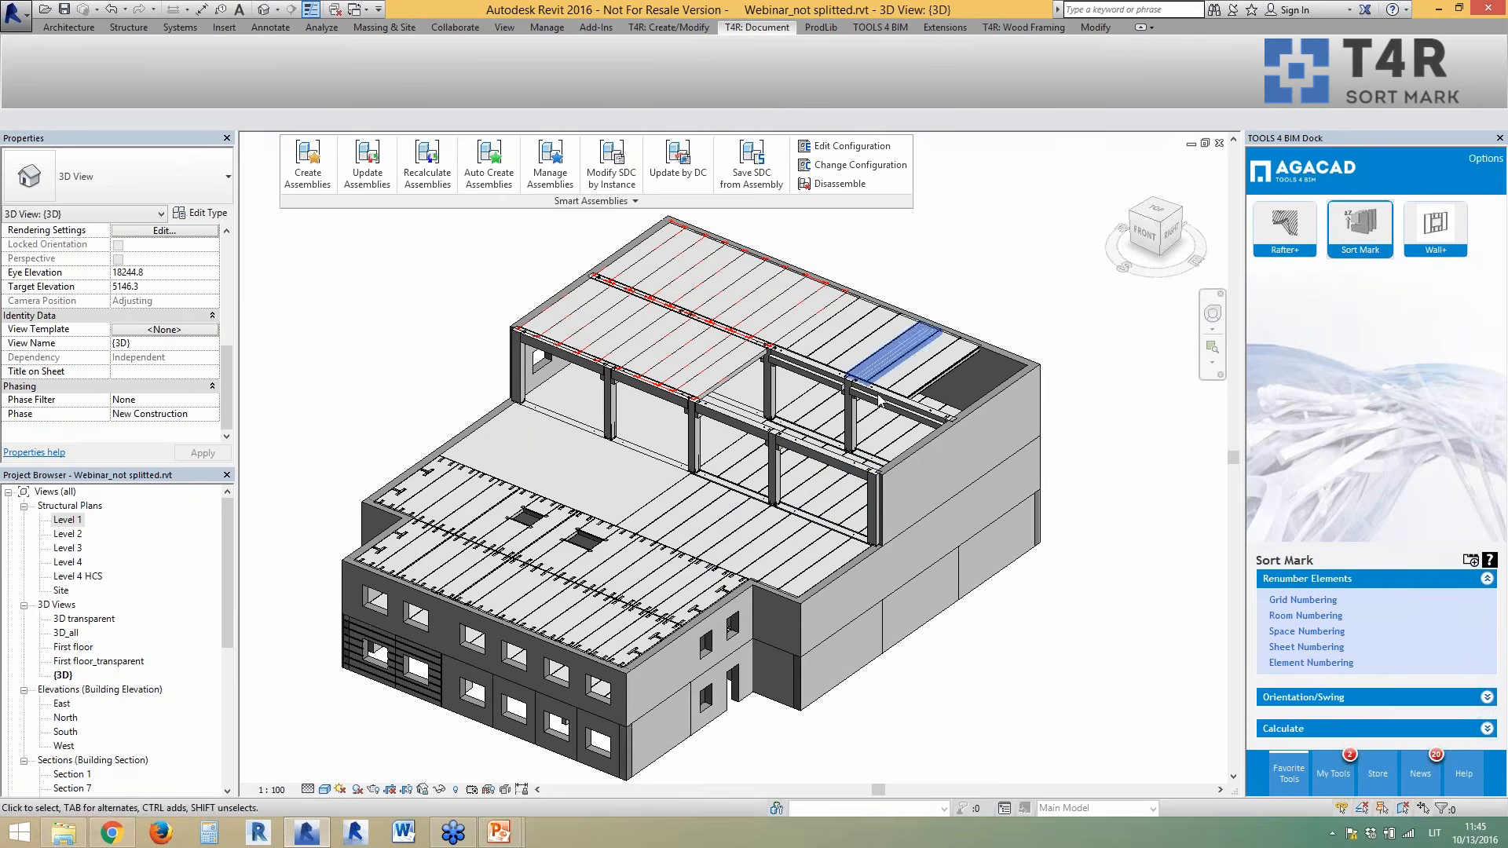
middle_click_drag(870, 481, 803, 481, "shift")
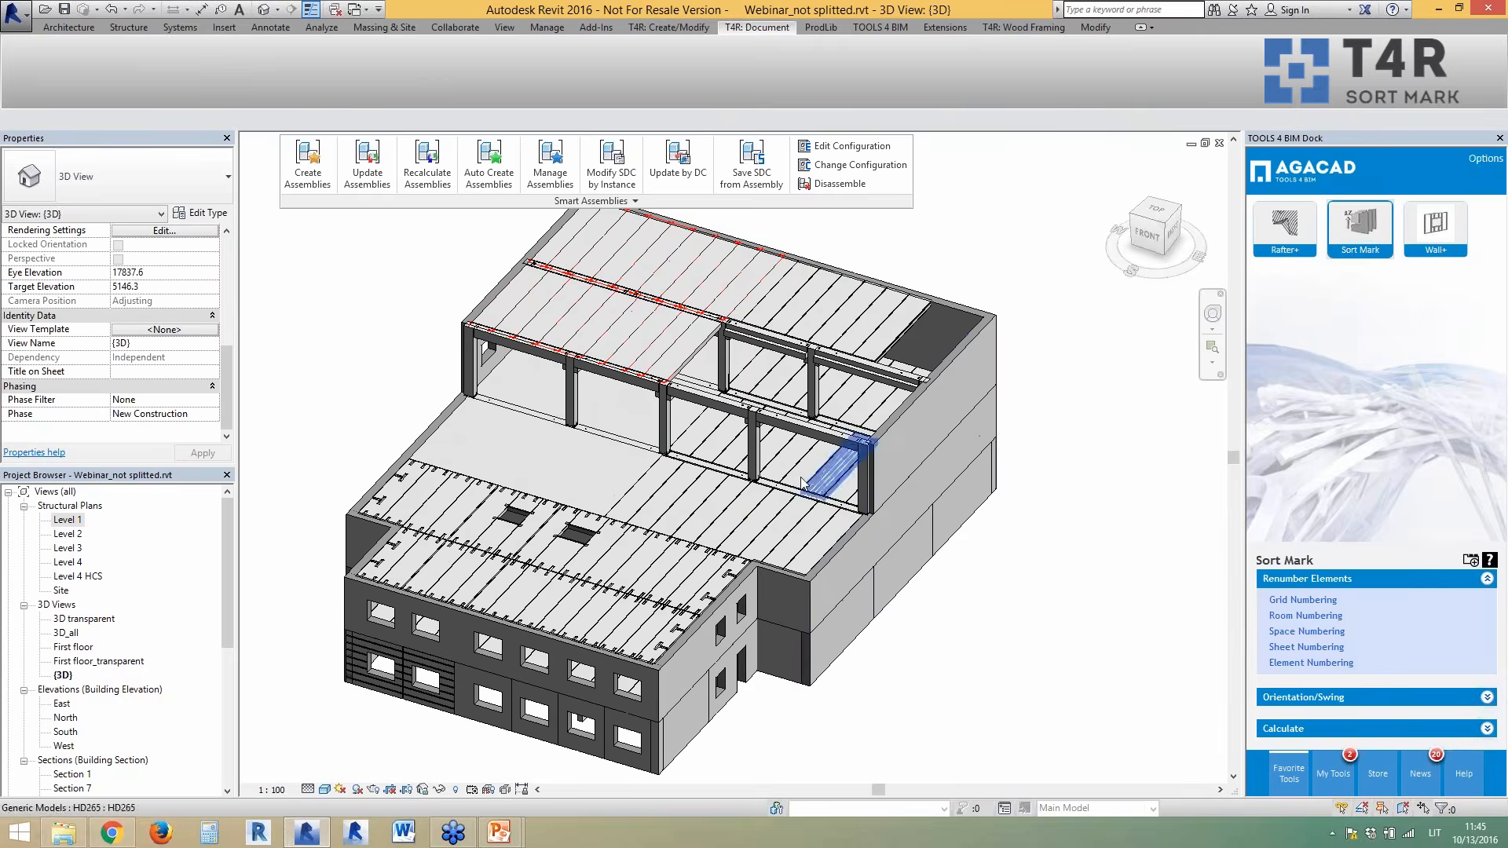
middle_click_drag(949, 636, 862, 631, "shift")
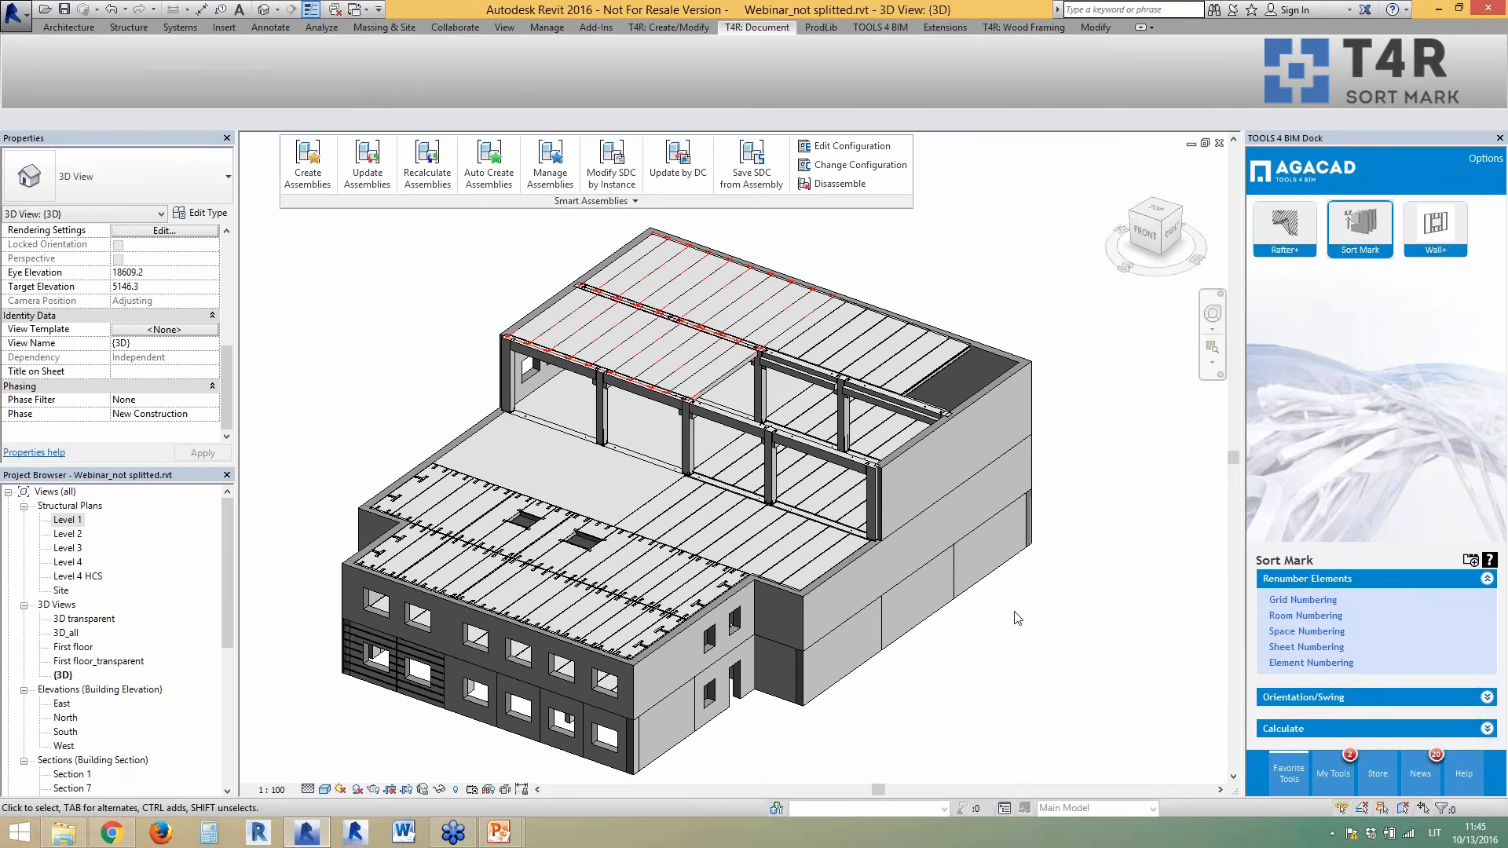
scroll(1042, 626, "down", 2)
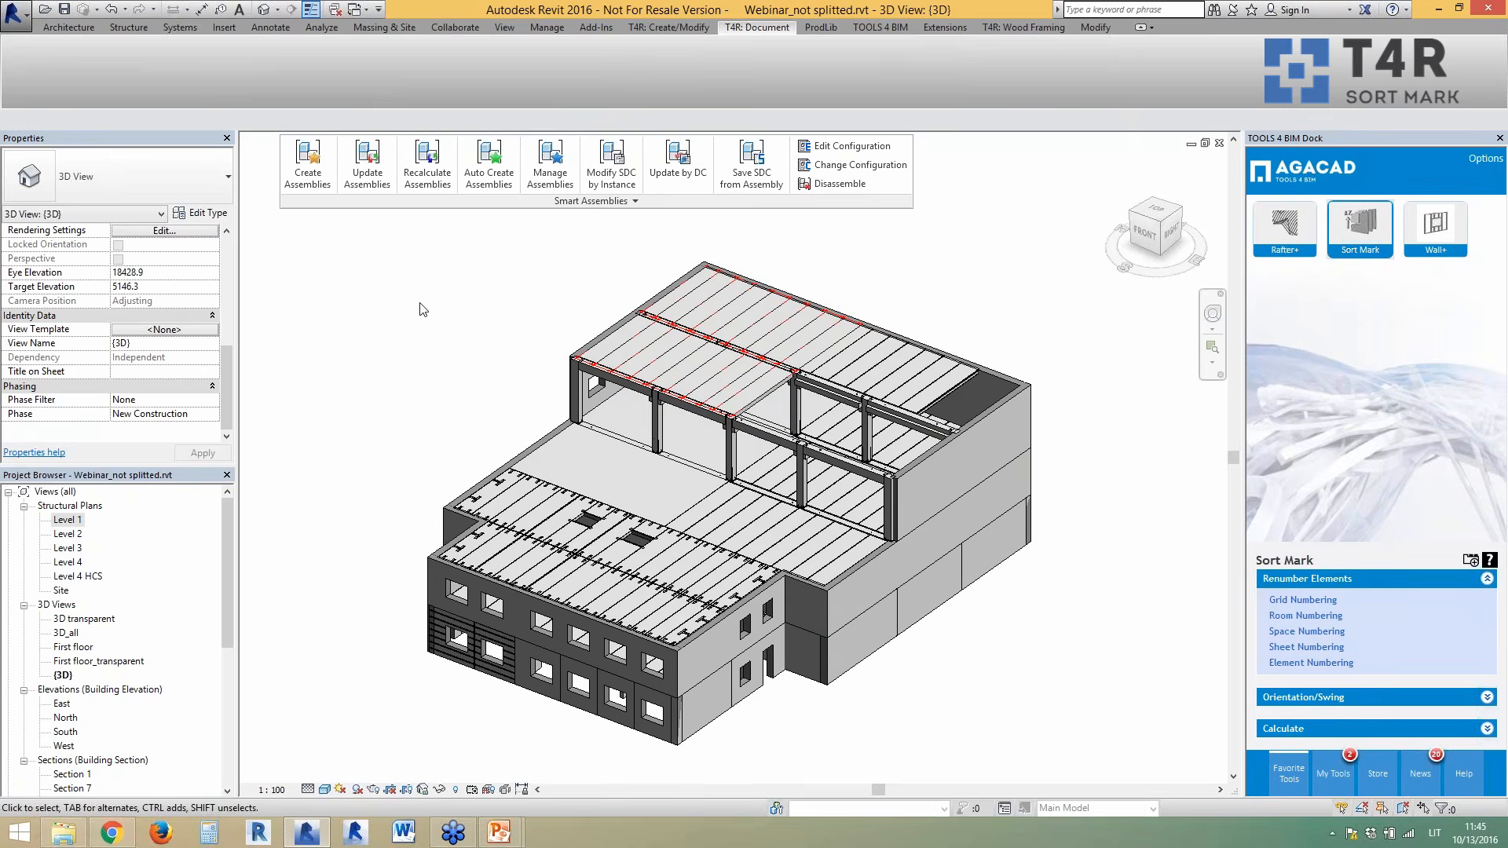
scroll(433, 381, "up", 1)
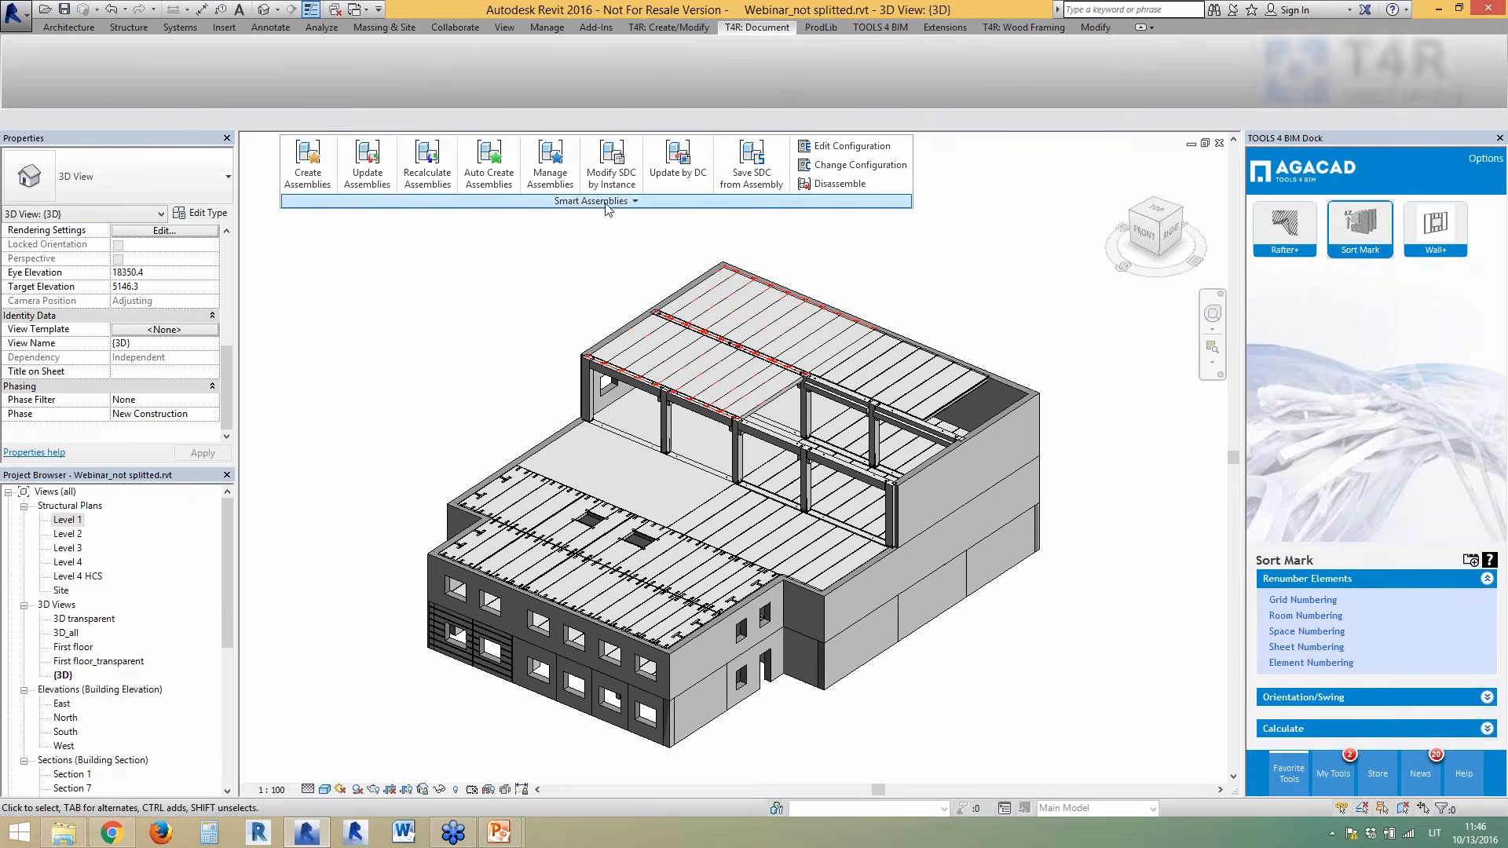
left_click(554, 201)
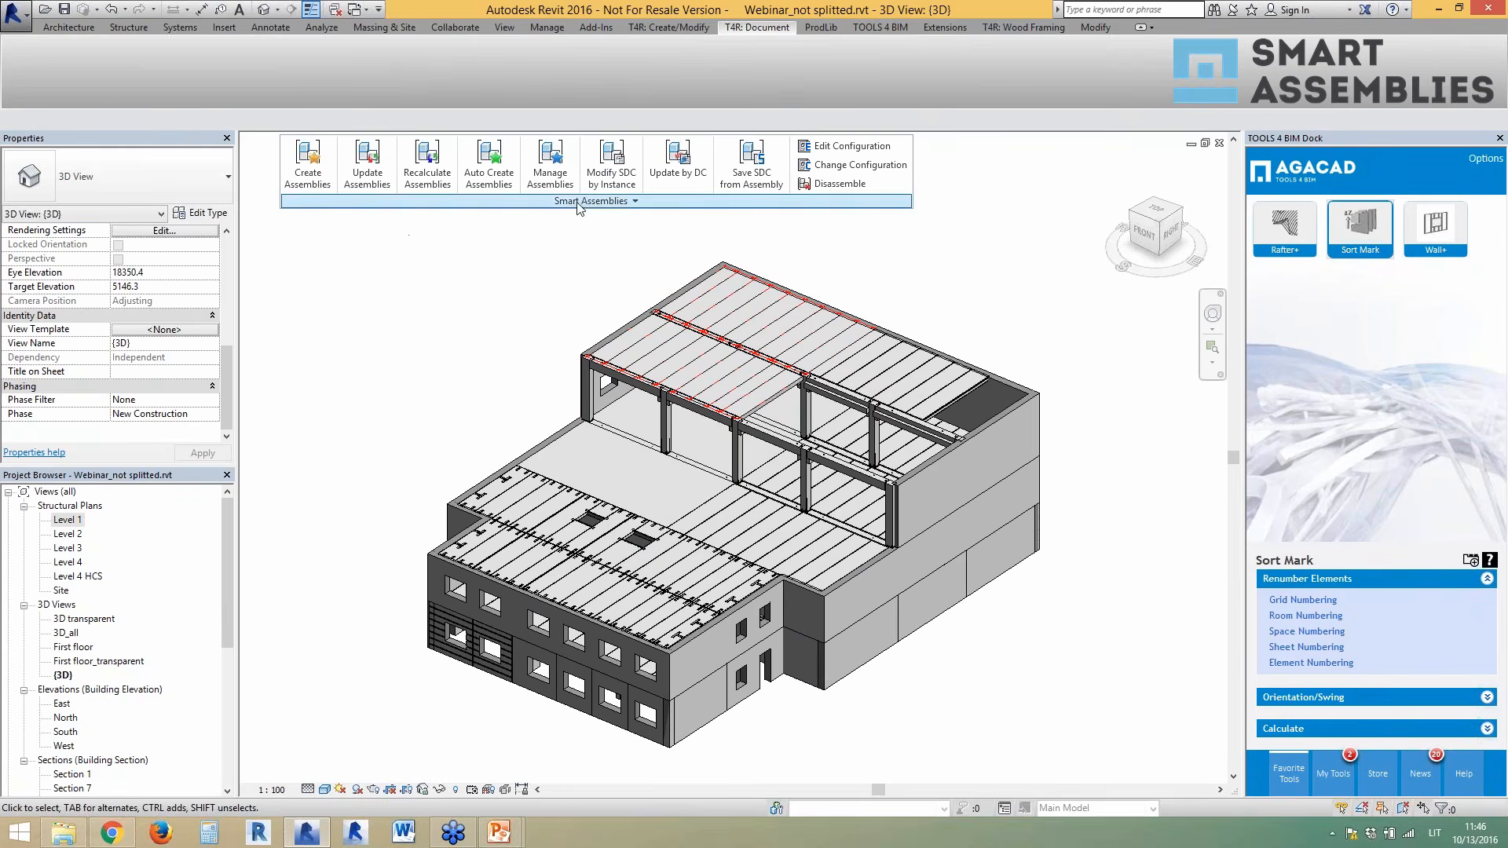
left_click(577, 202)
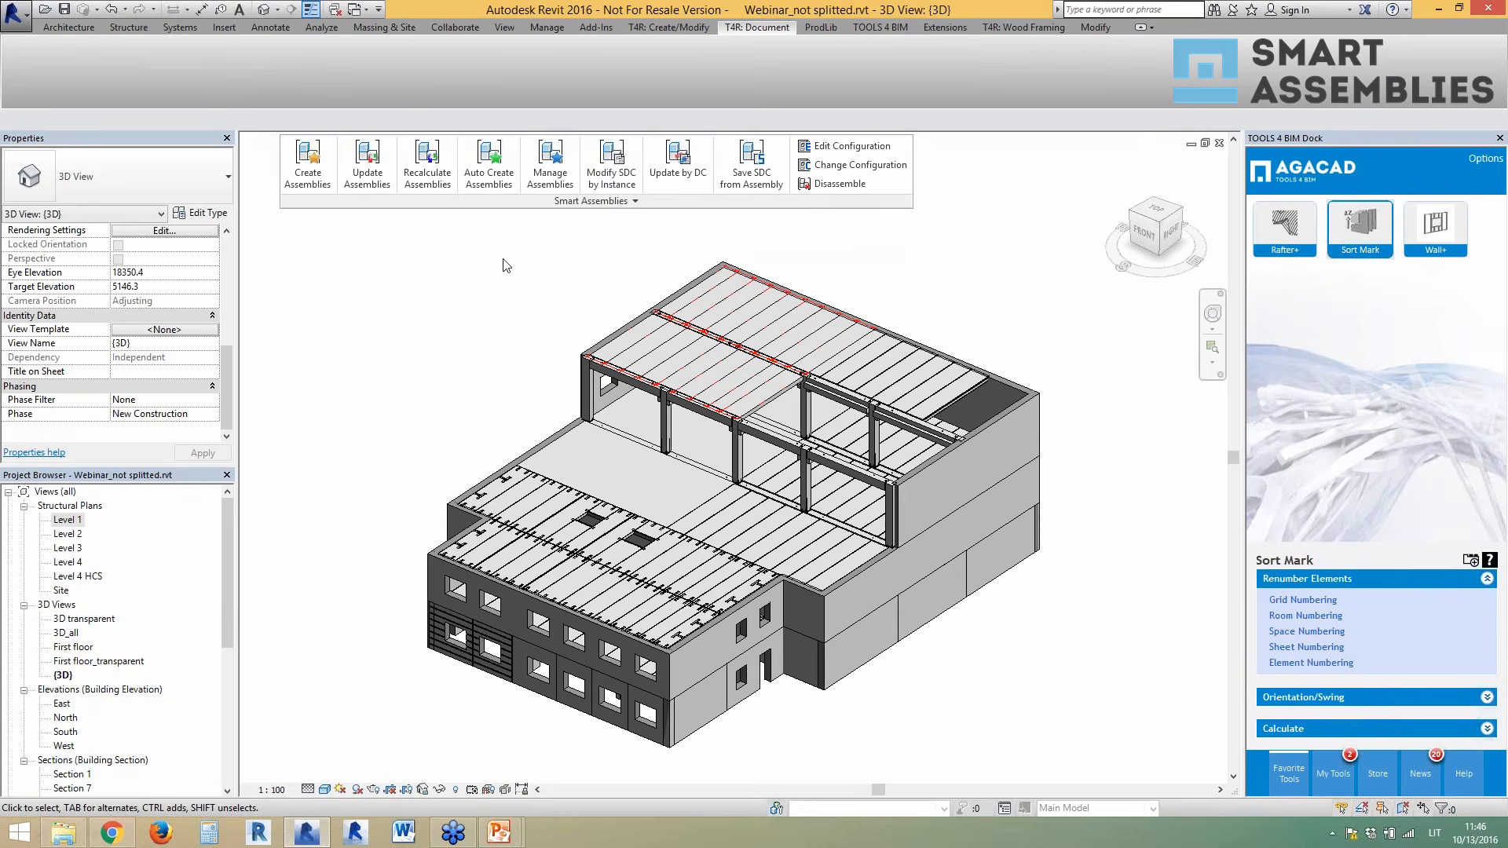
left_click(524, 201)
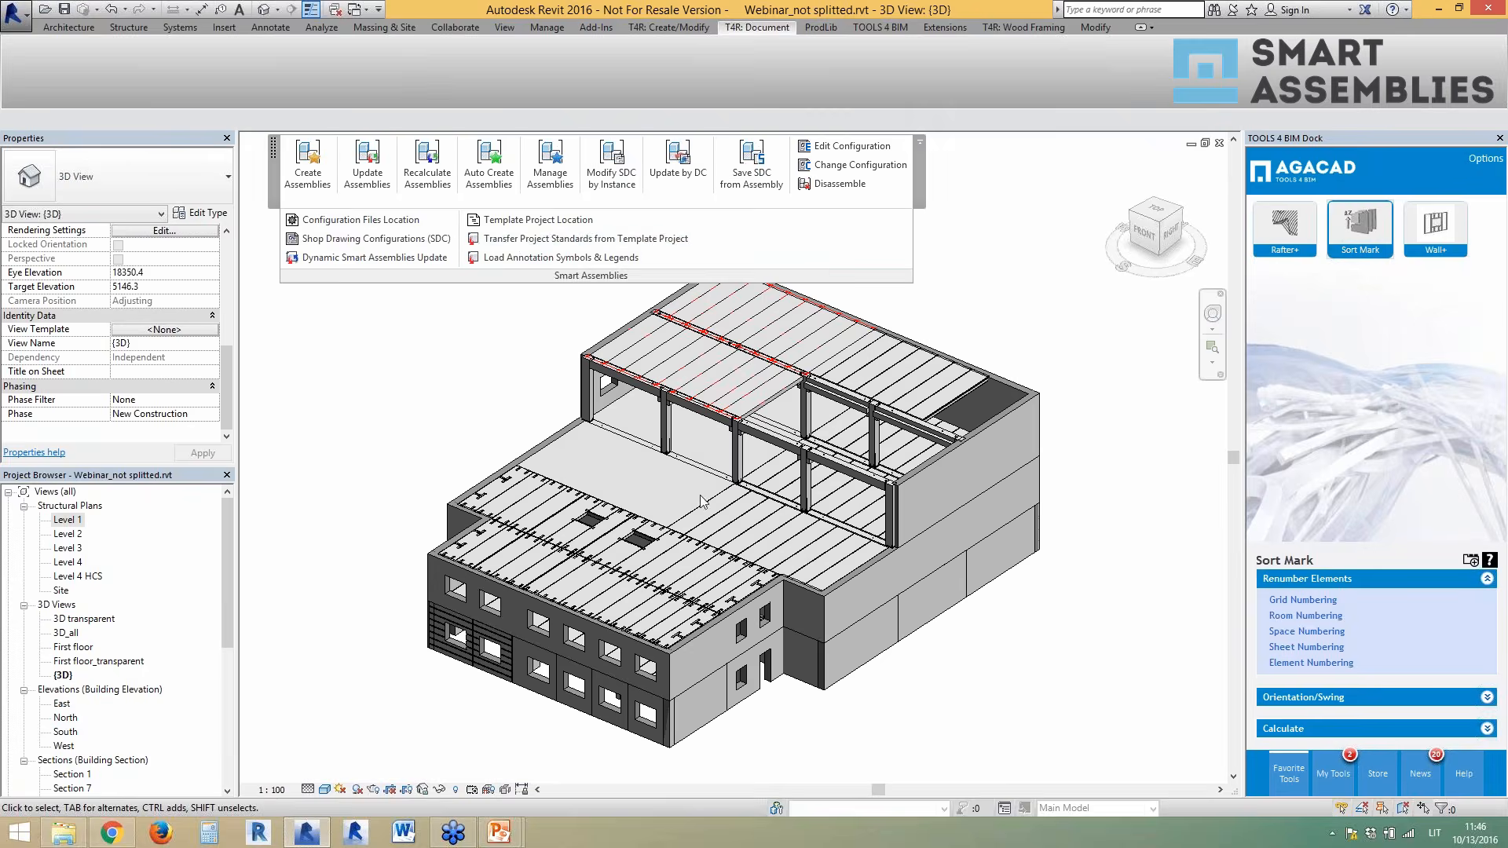
scroll(750, 440, "up", 5)
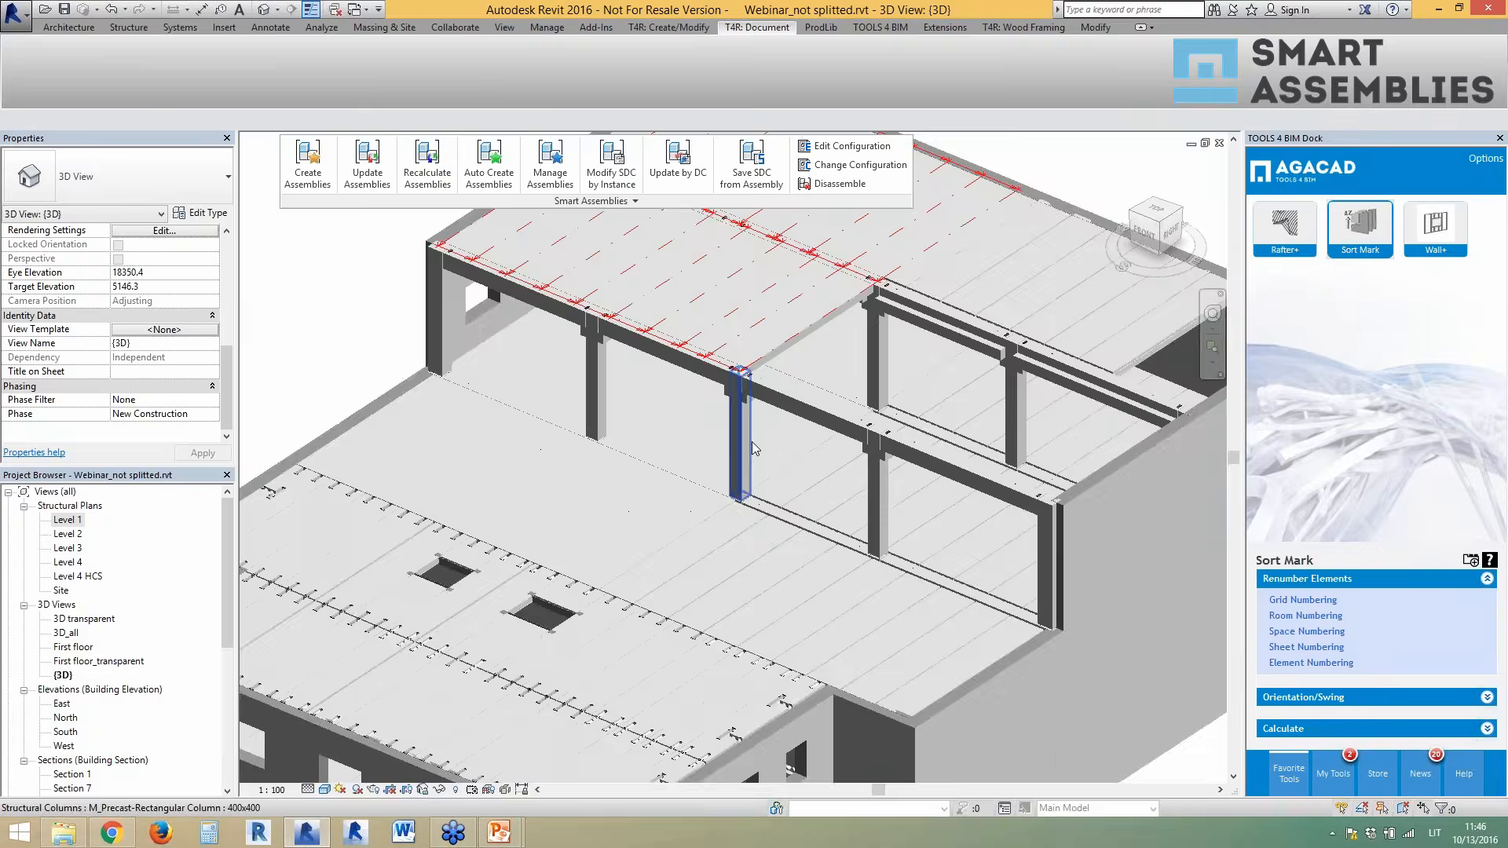
- Select the precast rectangular column and expand the Smart Assemblies panel
left_click(750, 441)
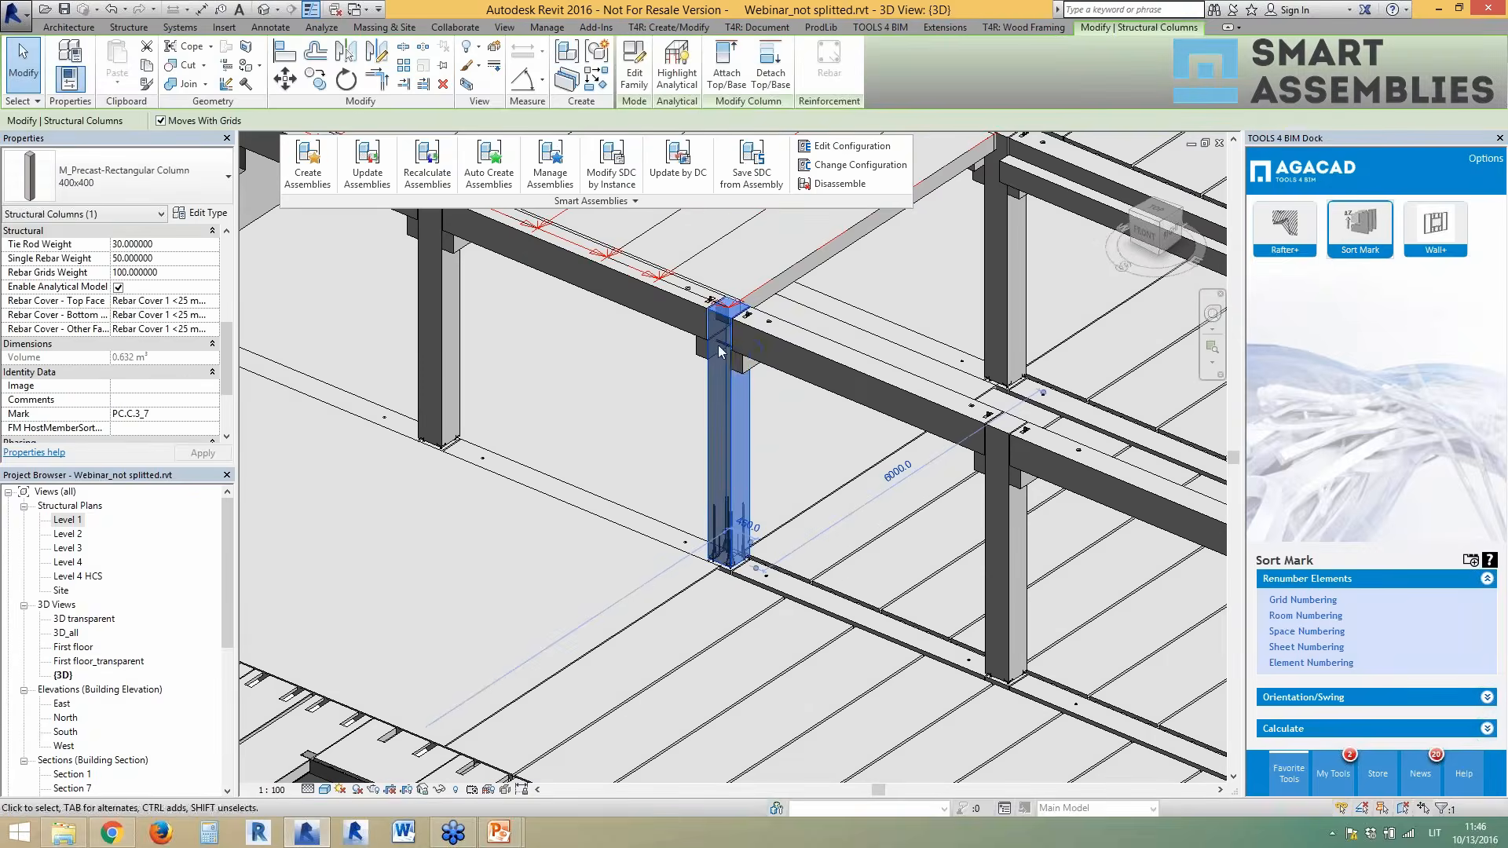
left_click(634, 202)
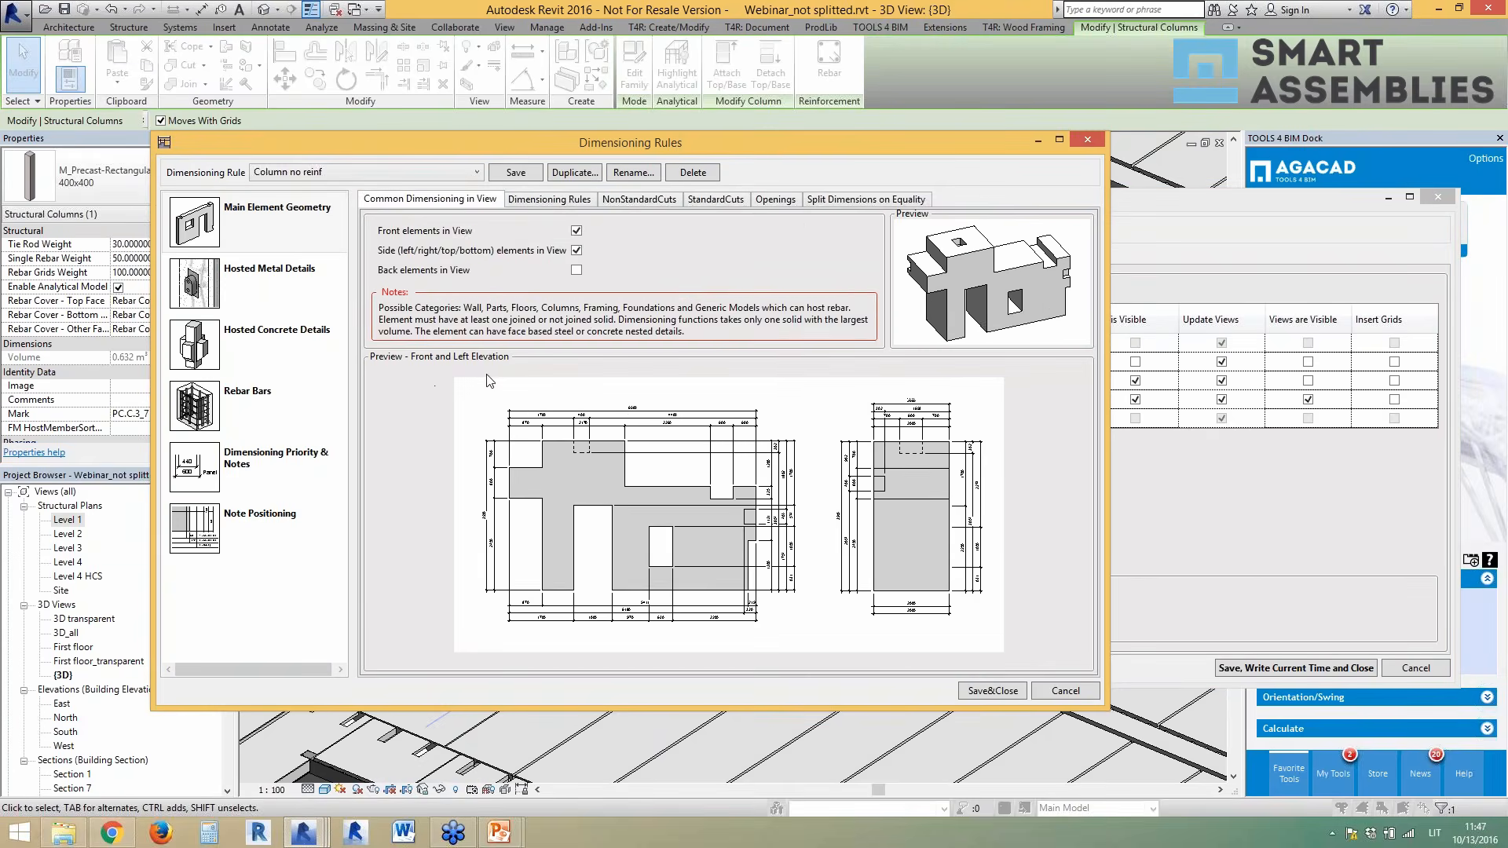
- Browse the rule's main element, non-standard cuts, hosted metal/concrete details and rebar settings
left_click(542, 200)
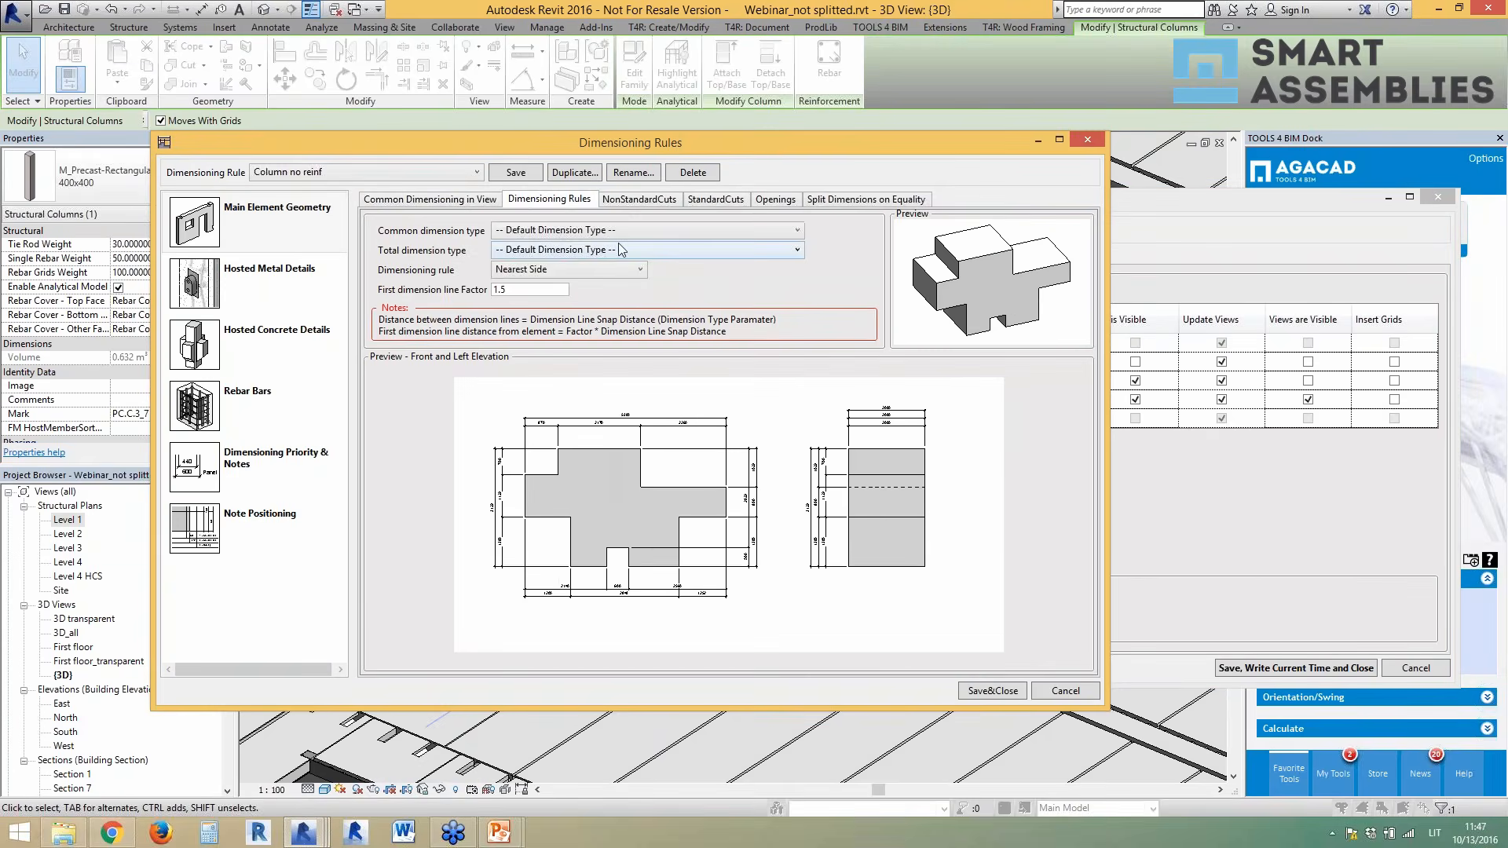
left_click(620, 201)
left_click(475, 200)
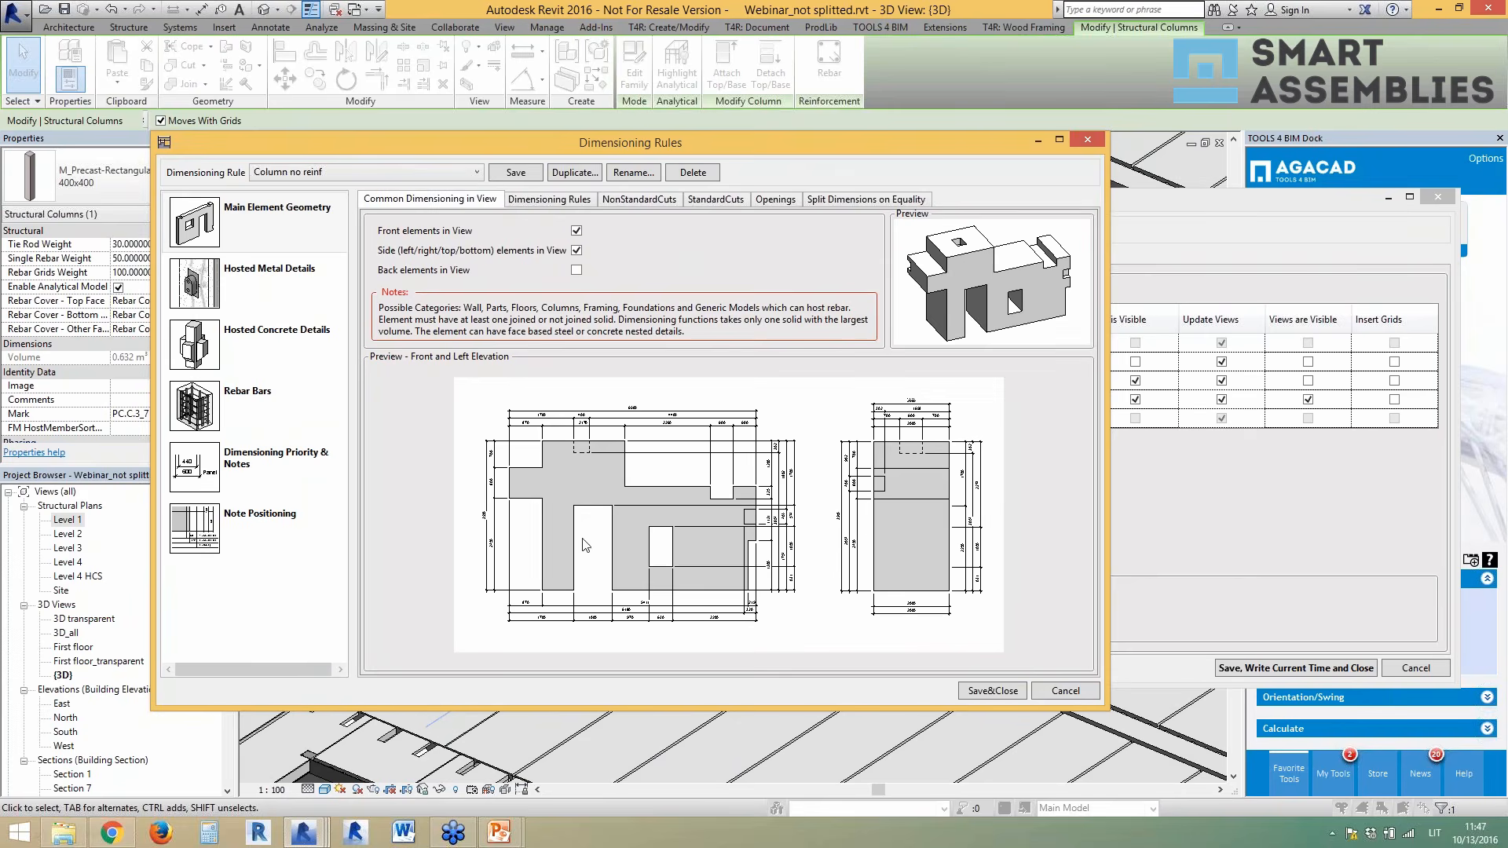
left_click(262, 276)
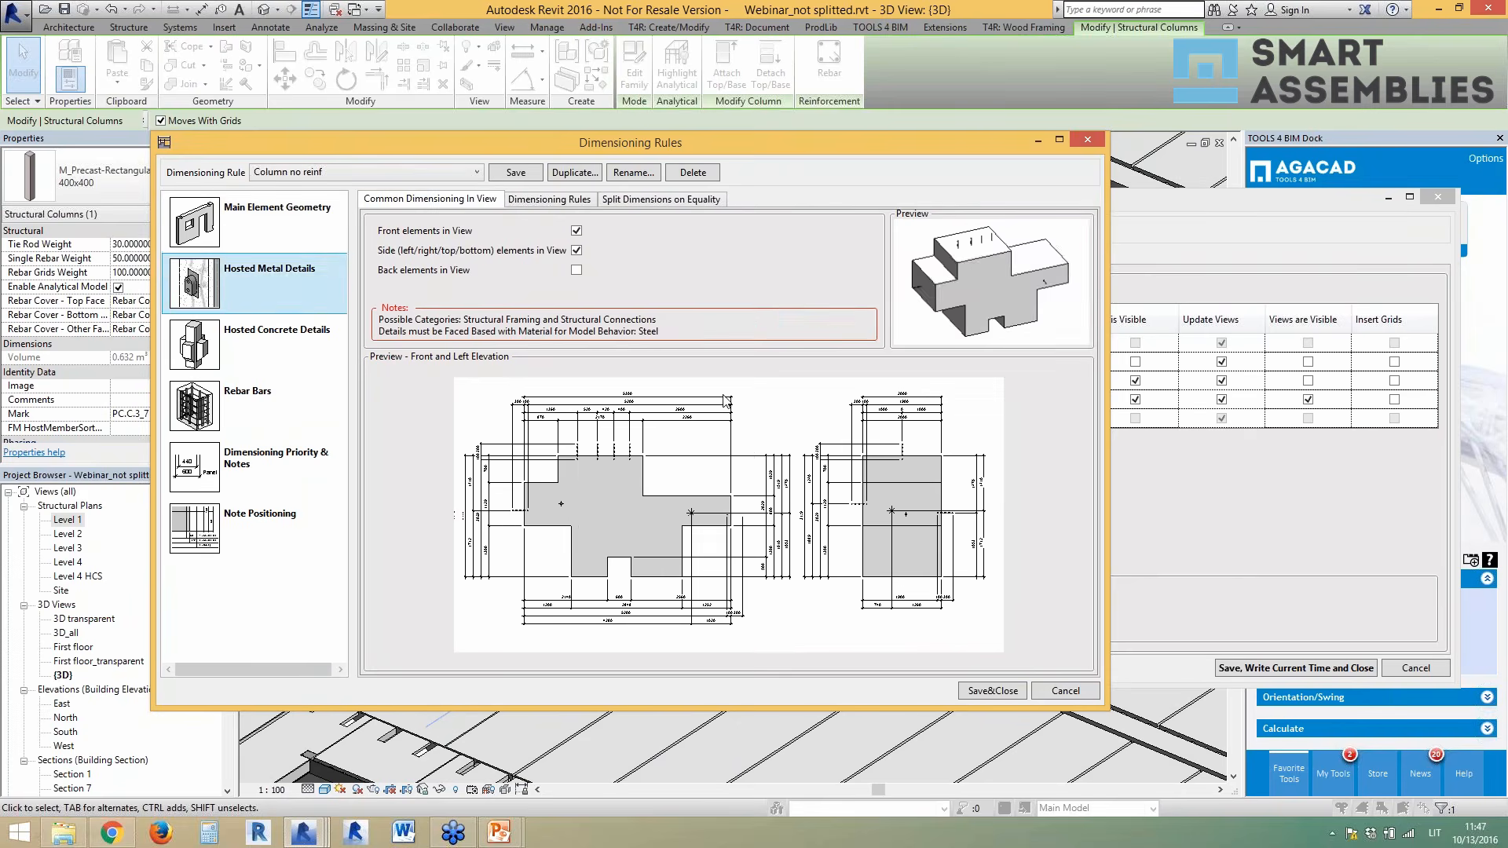
left_click(288, 364)
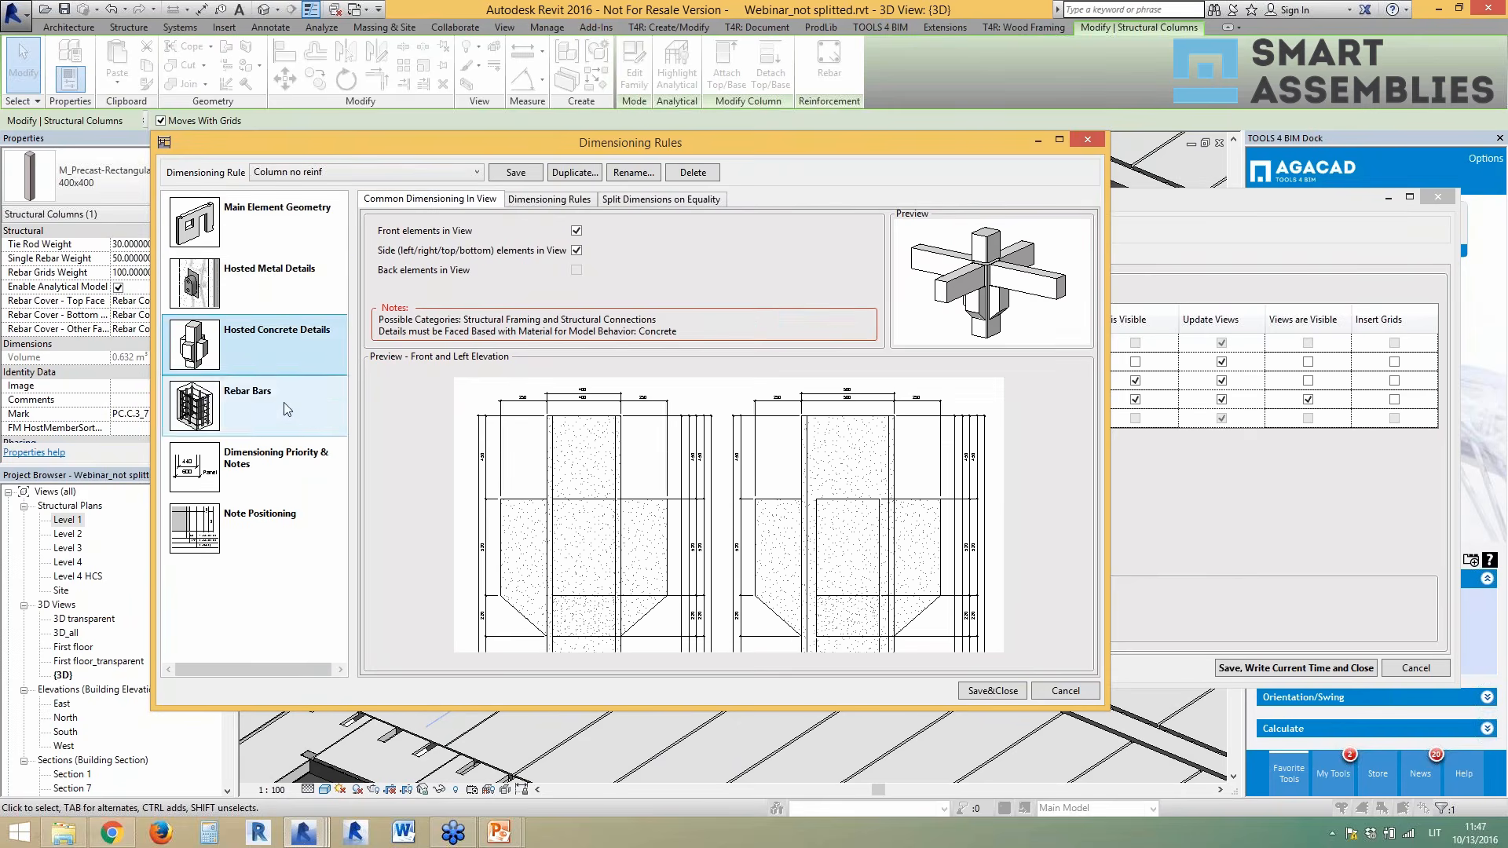
left_click(288, 296)
left_click(284, 342)
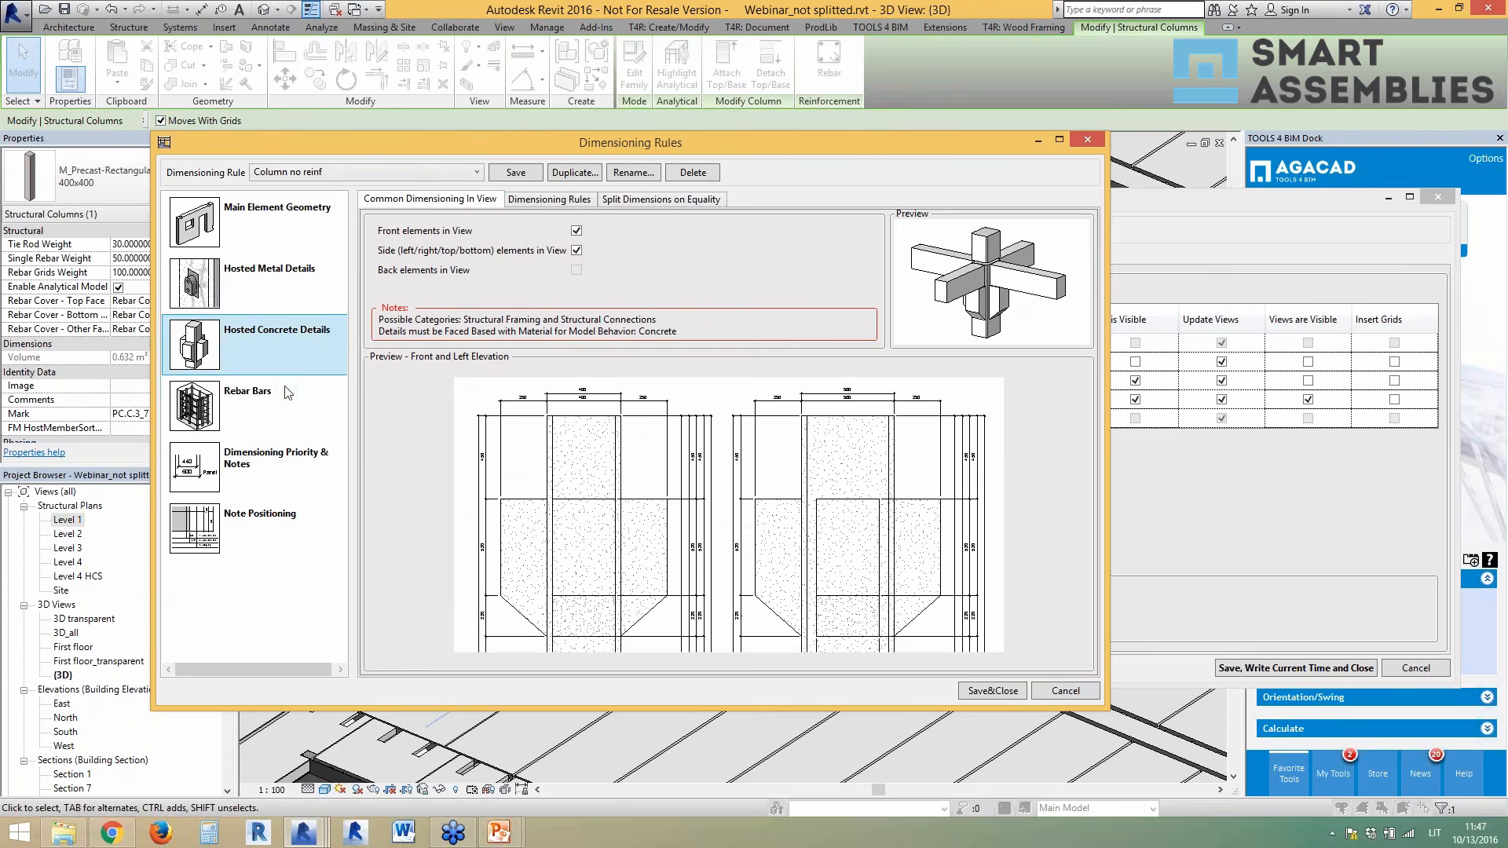
left_click(292, 416)
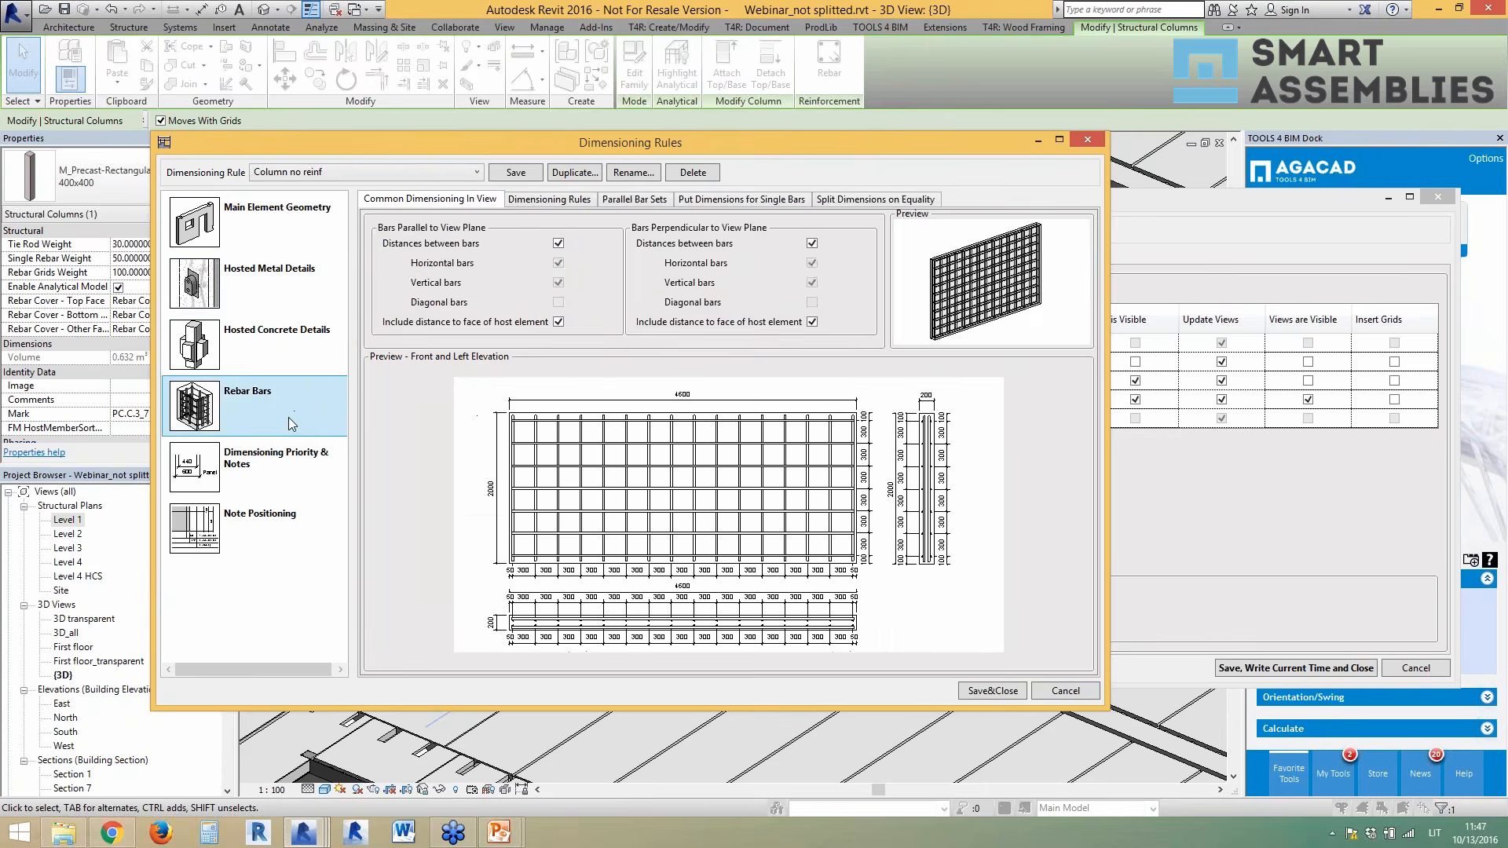
- Inspect the dimensioning priority table rows Partial Cut, Rebar Bars and Gravity Point without changes
left_click(266, 476)
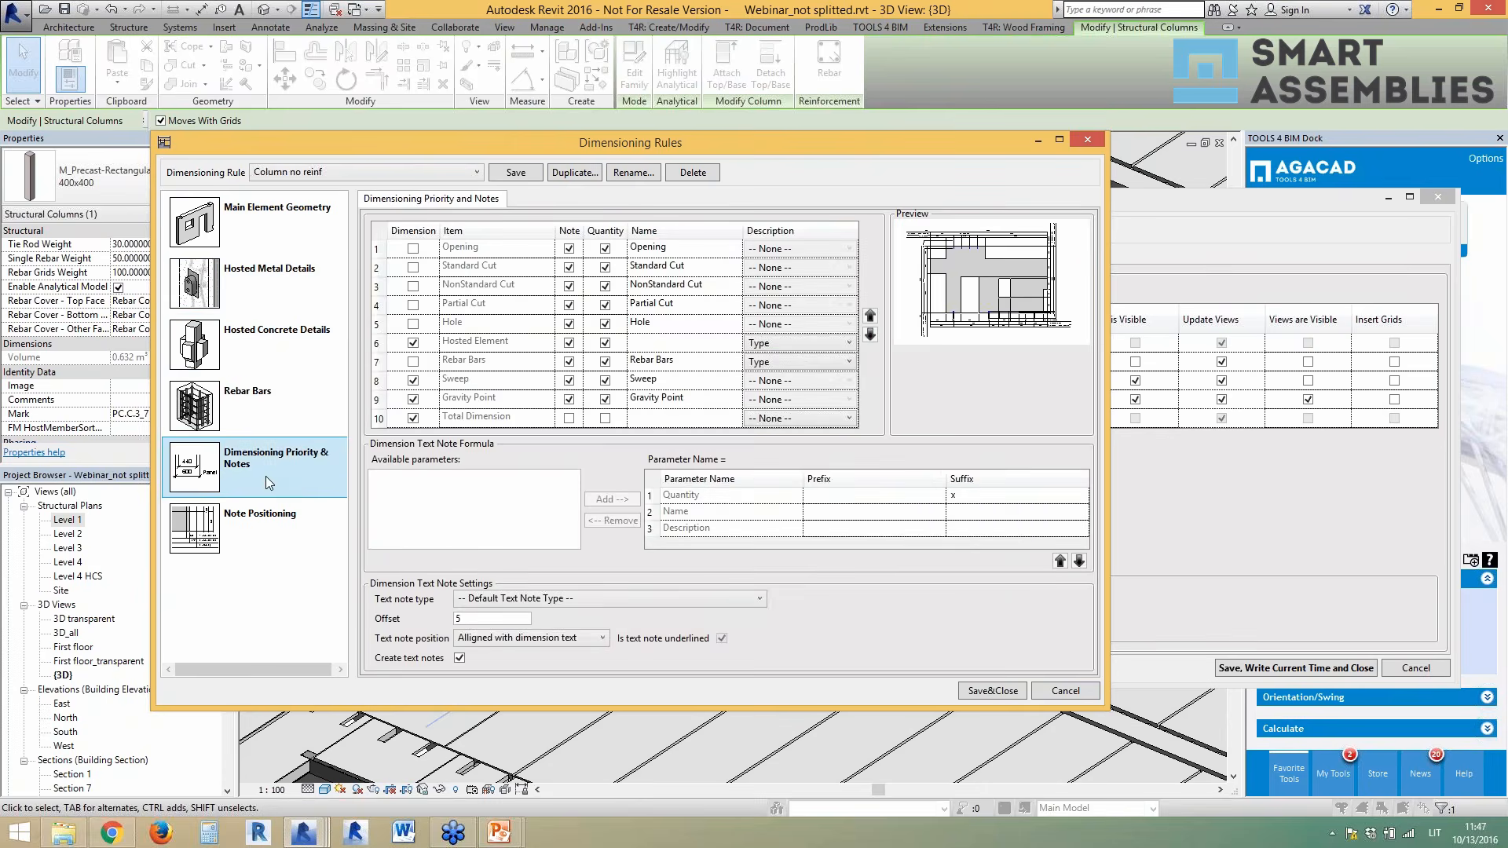
left_click(680, 305)
left_click(645, 311)
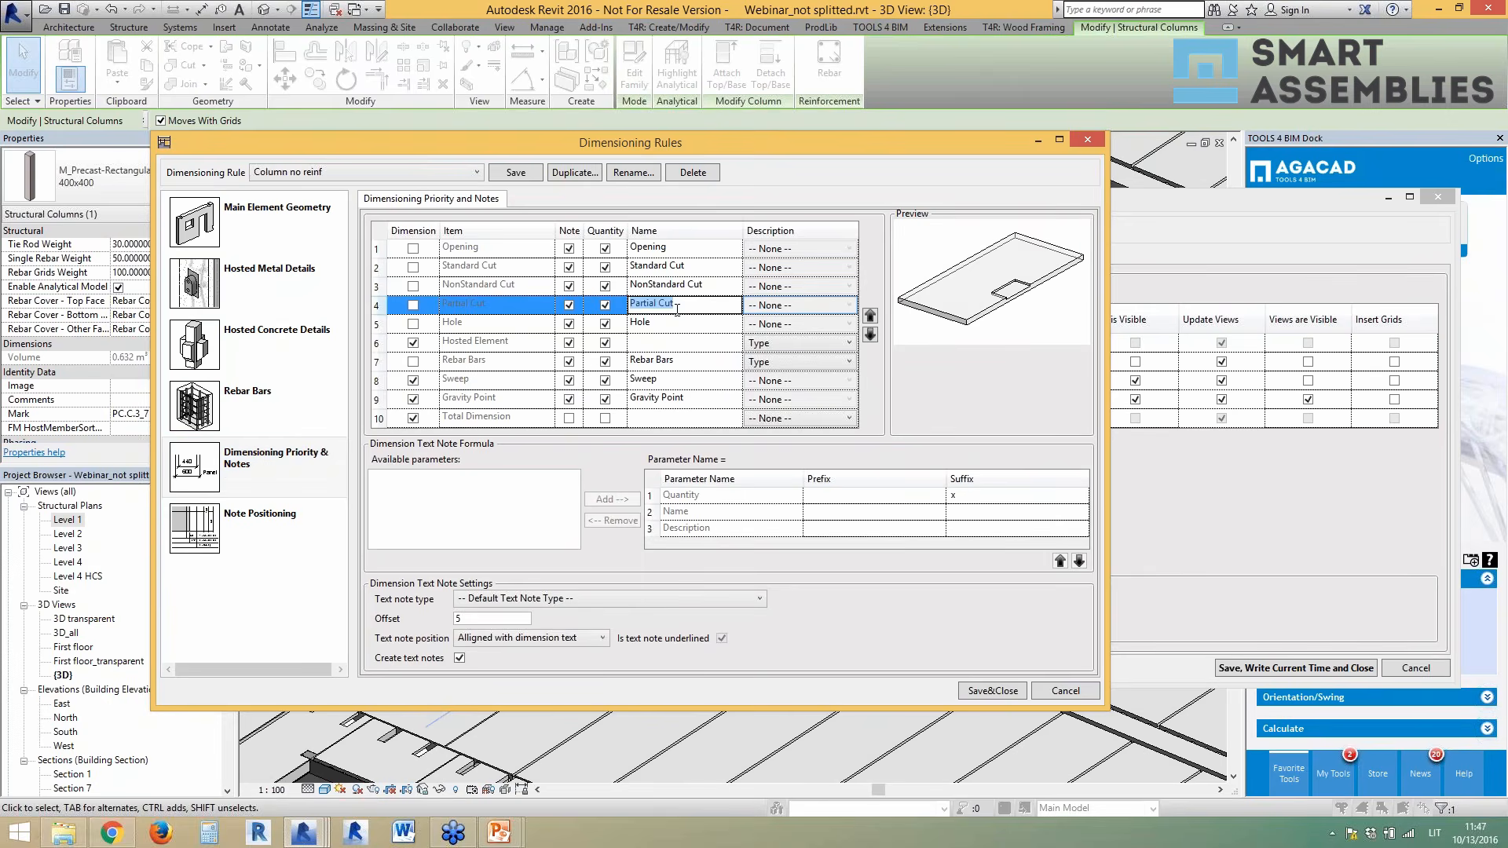
left_click(781, 366)
left_click(781, 366)
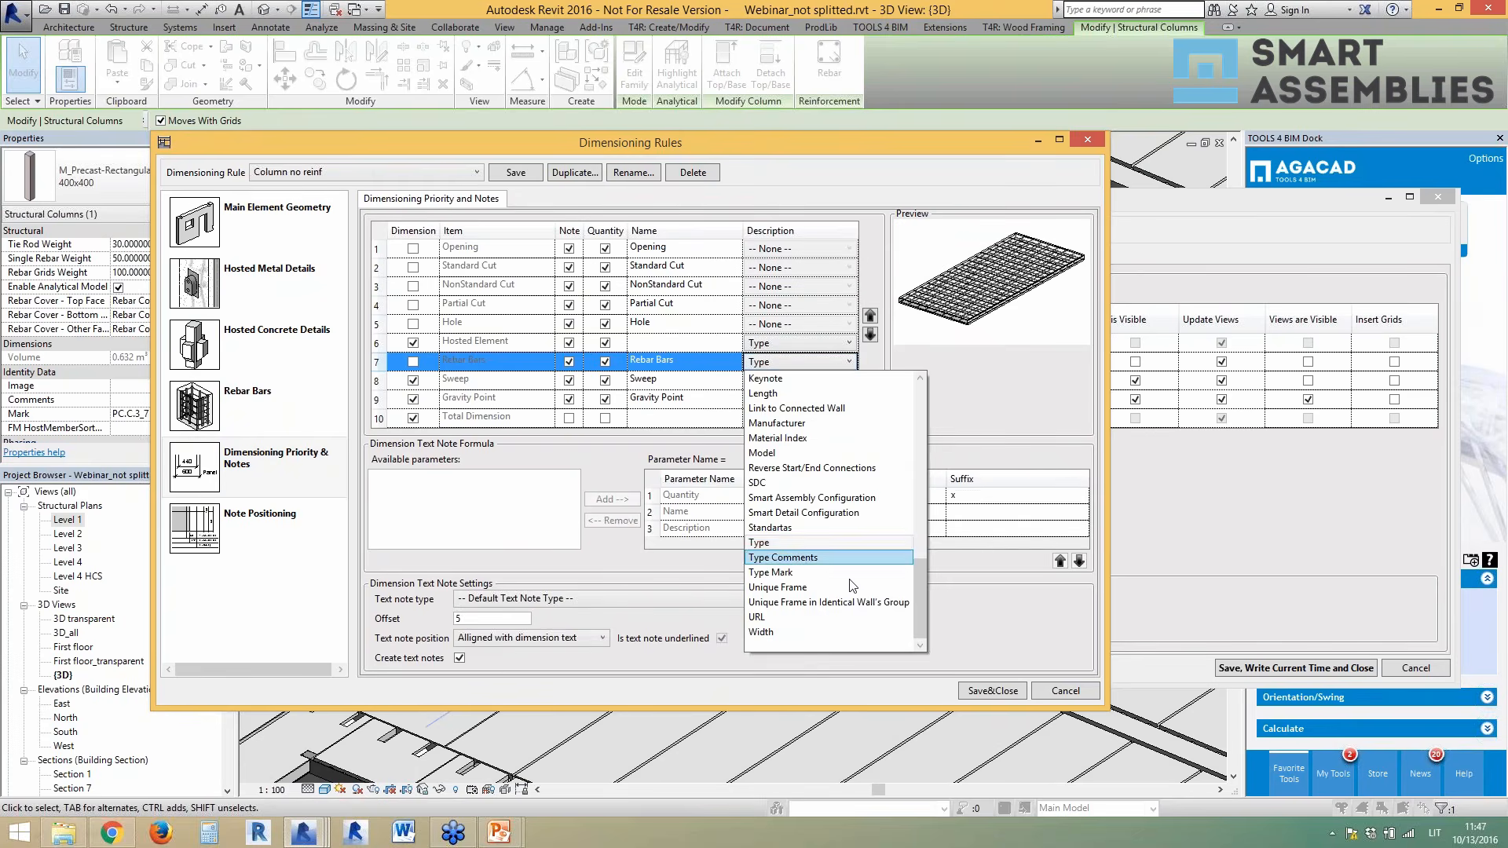
left_click(1003, 411)
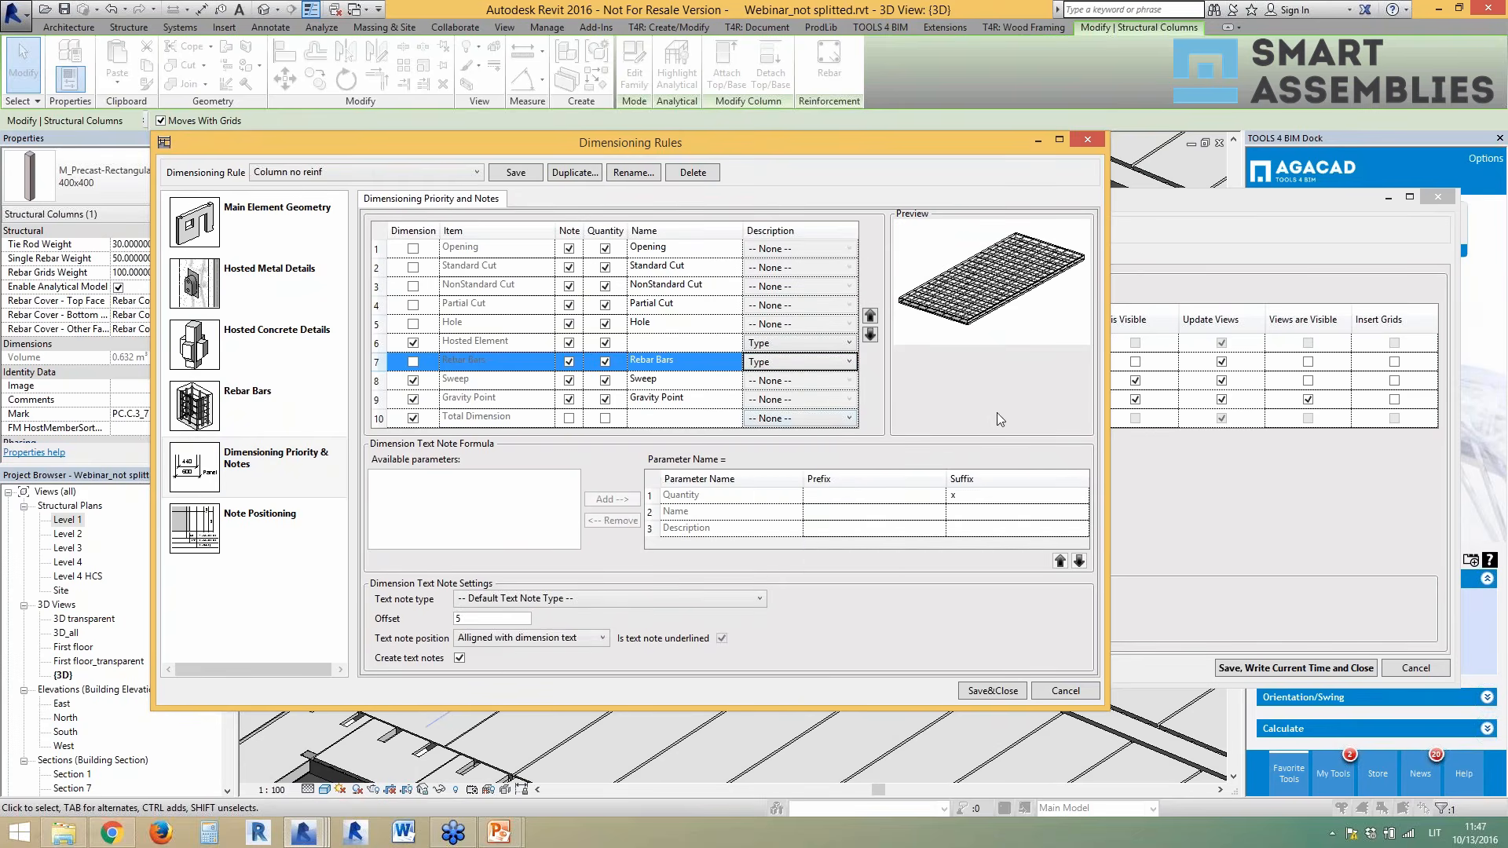
left_click(635, 397)
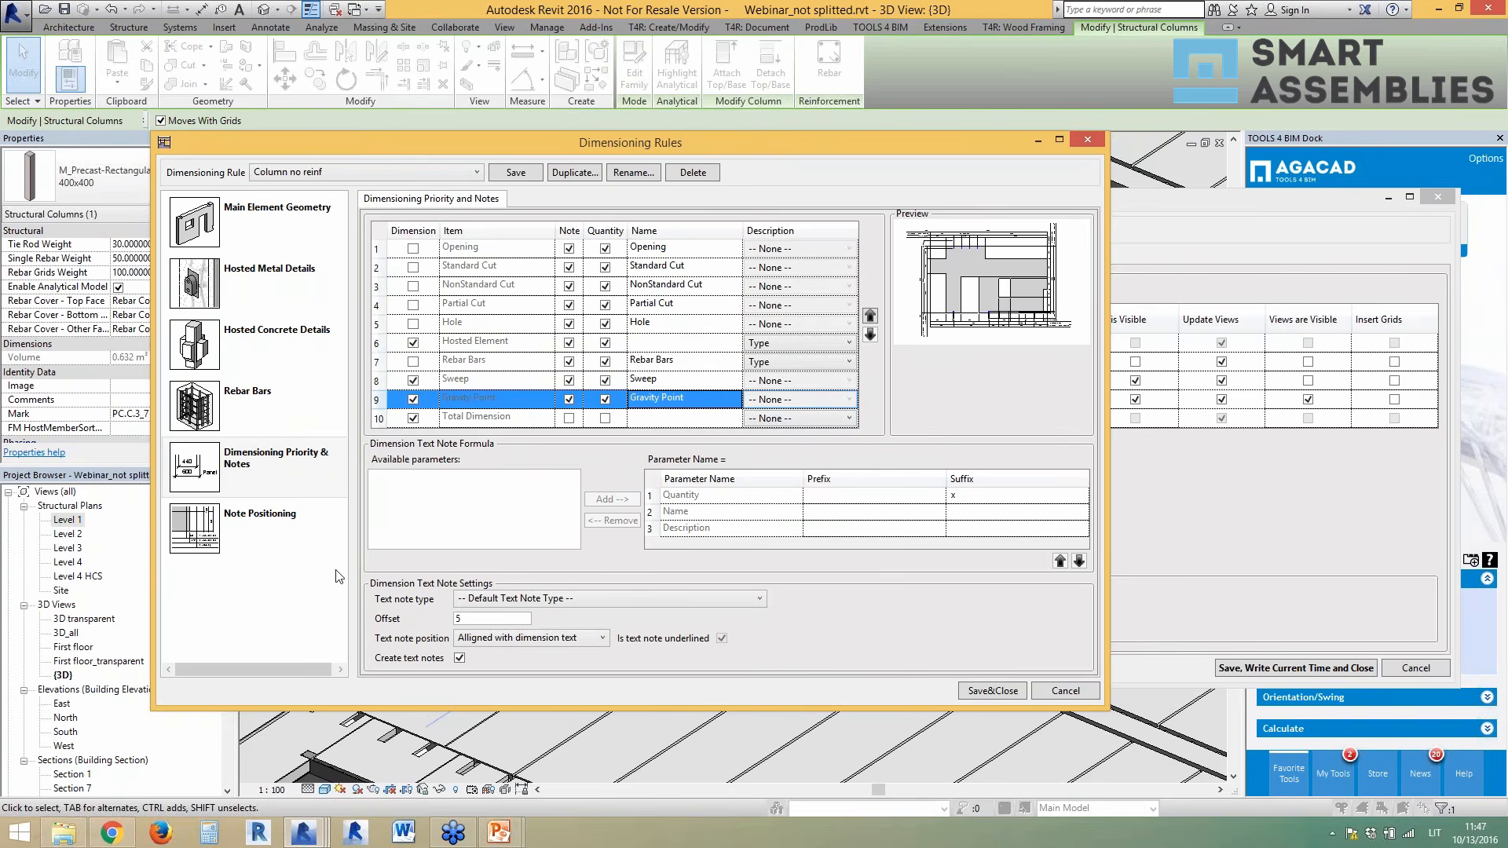
- View note positioning and main element geometry, keeping Column no reinf as the rule
left_click(251, 522)
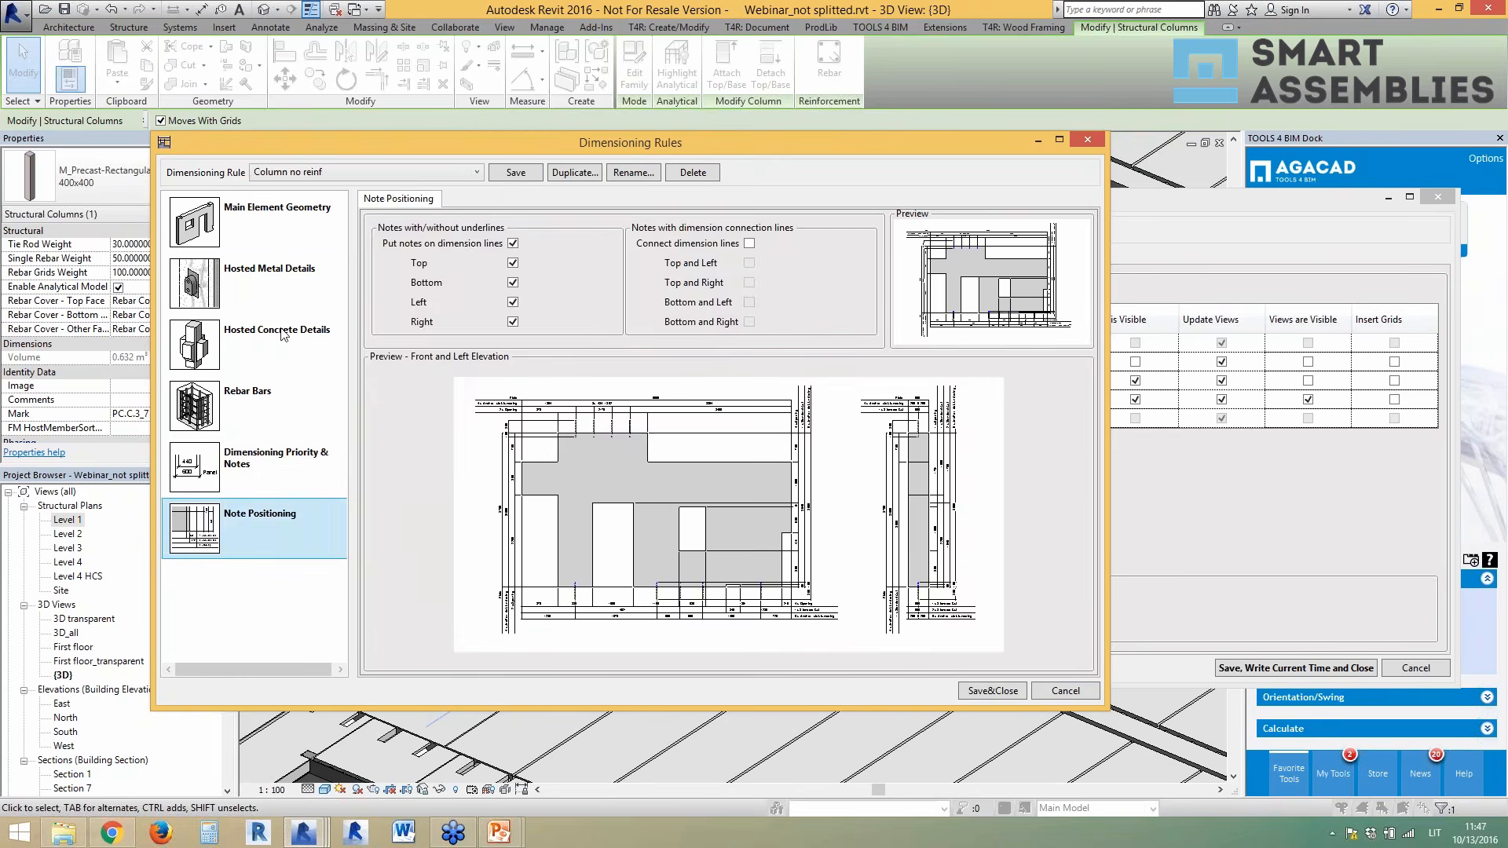
left_click(283, 237)
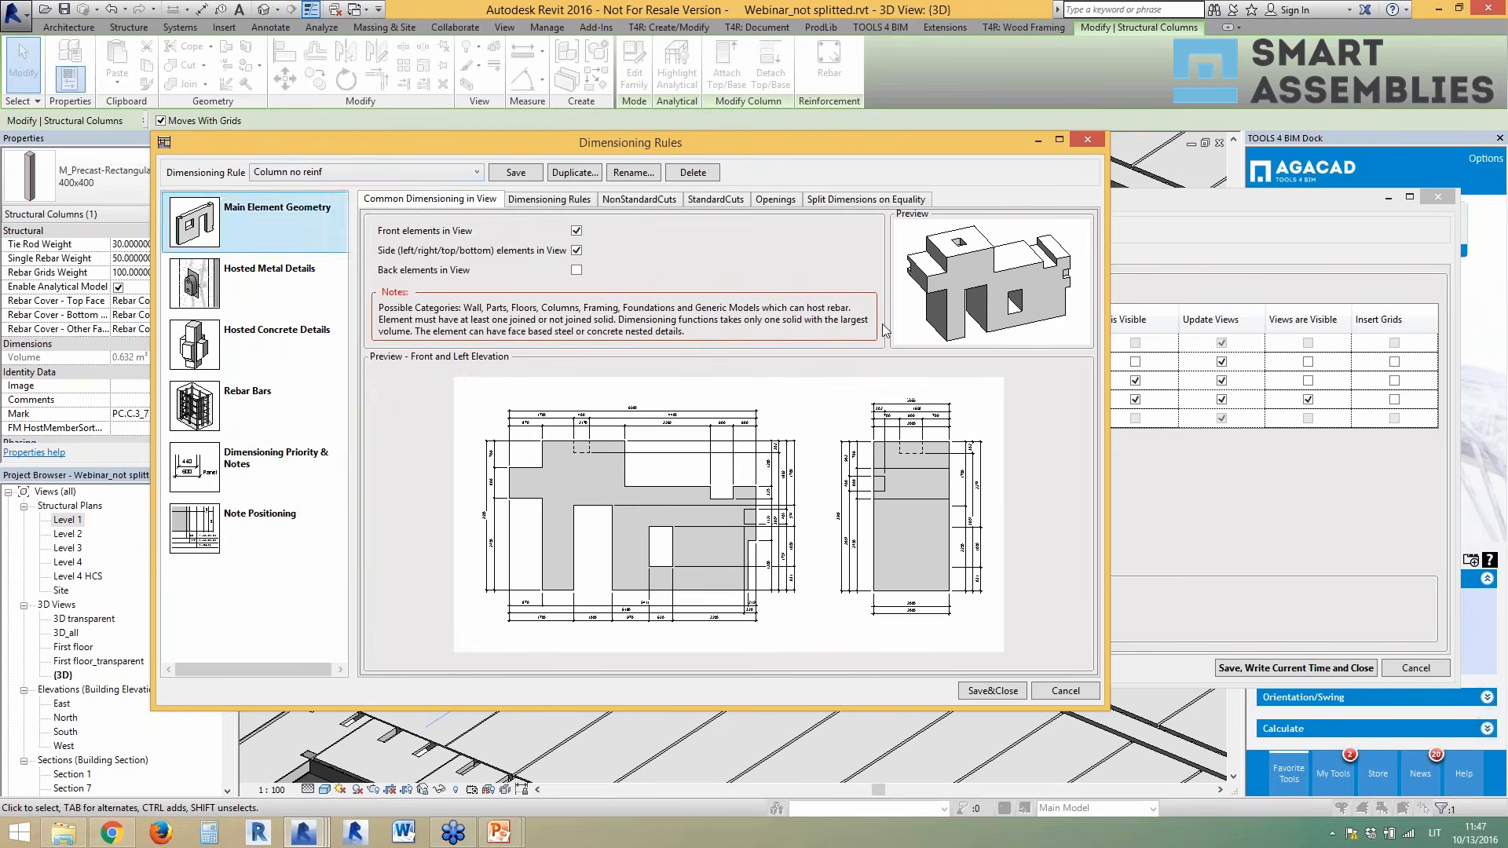
left_click(417, 170)
left_click_drag(473, 253, 473, 383)
left_click(673, 294)
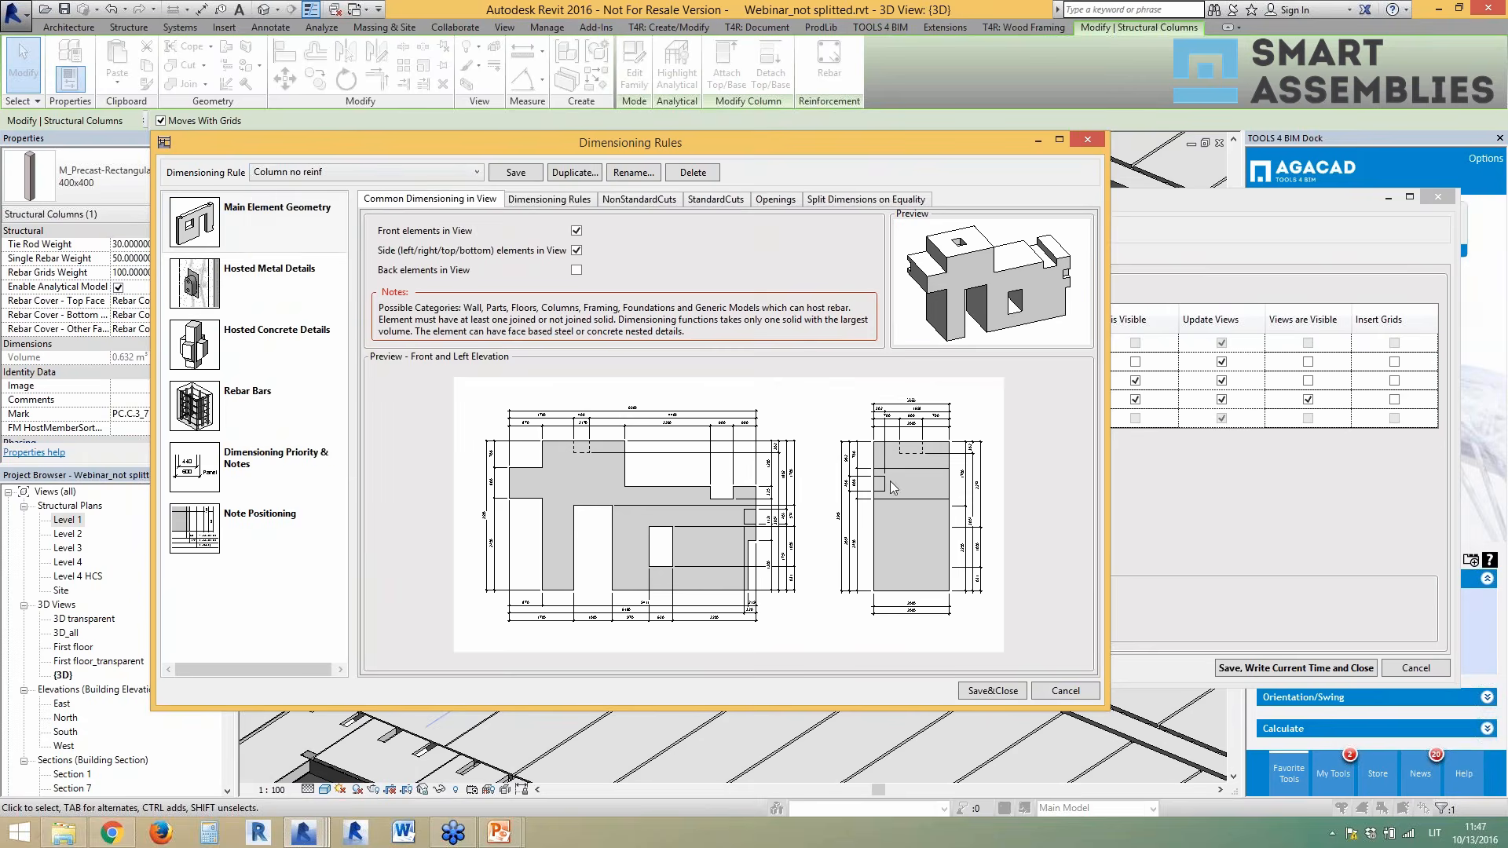
- Review the configuration's schedules and sheet (No Template), then cancel out of the dialogs
left_click(1064, 692)
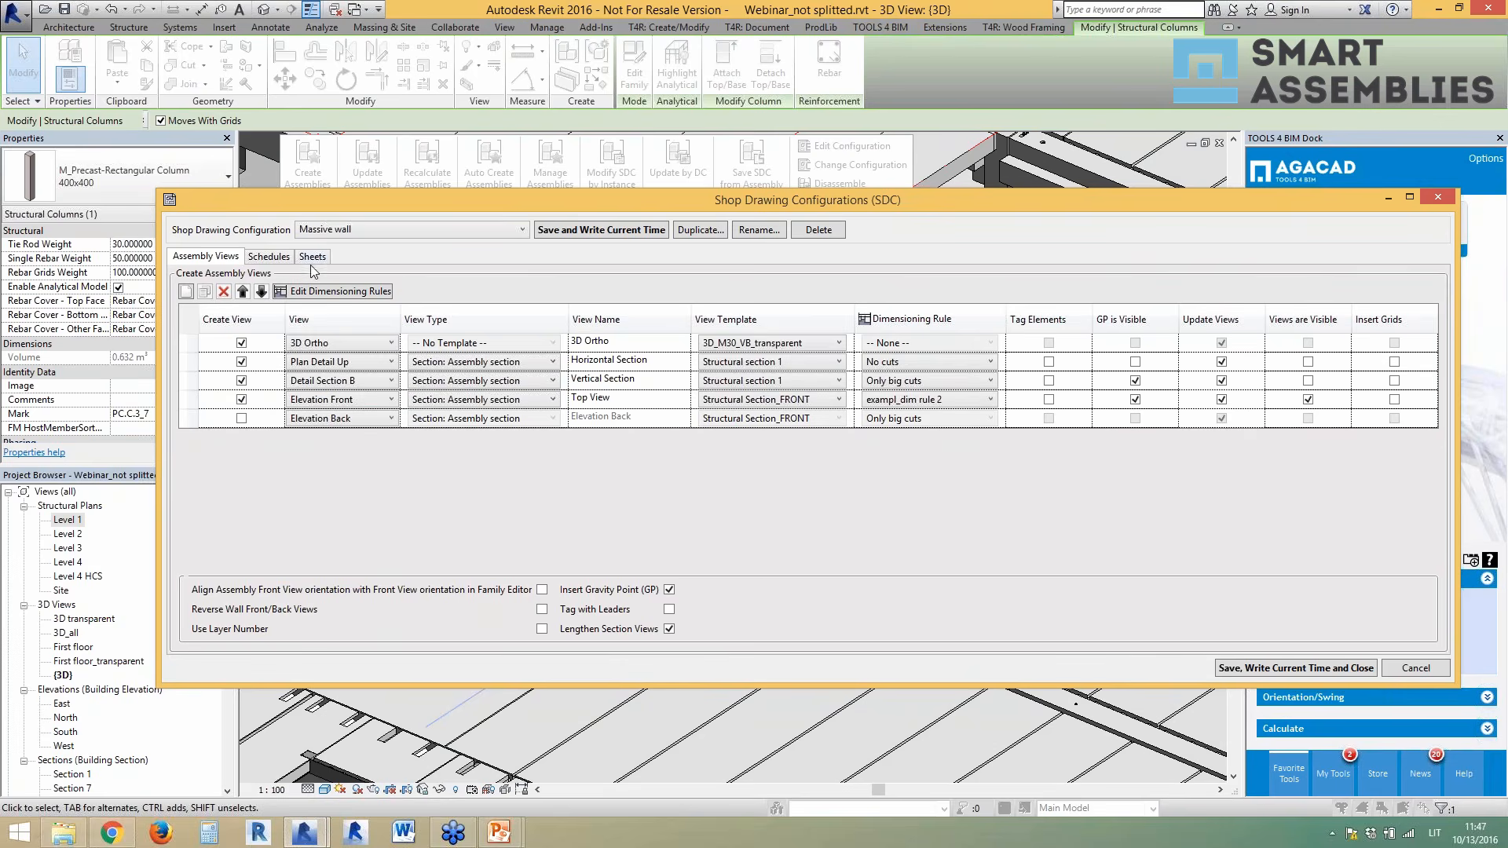
left_click(273, 256)
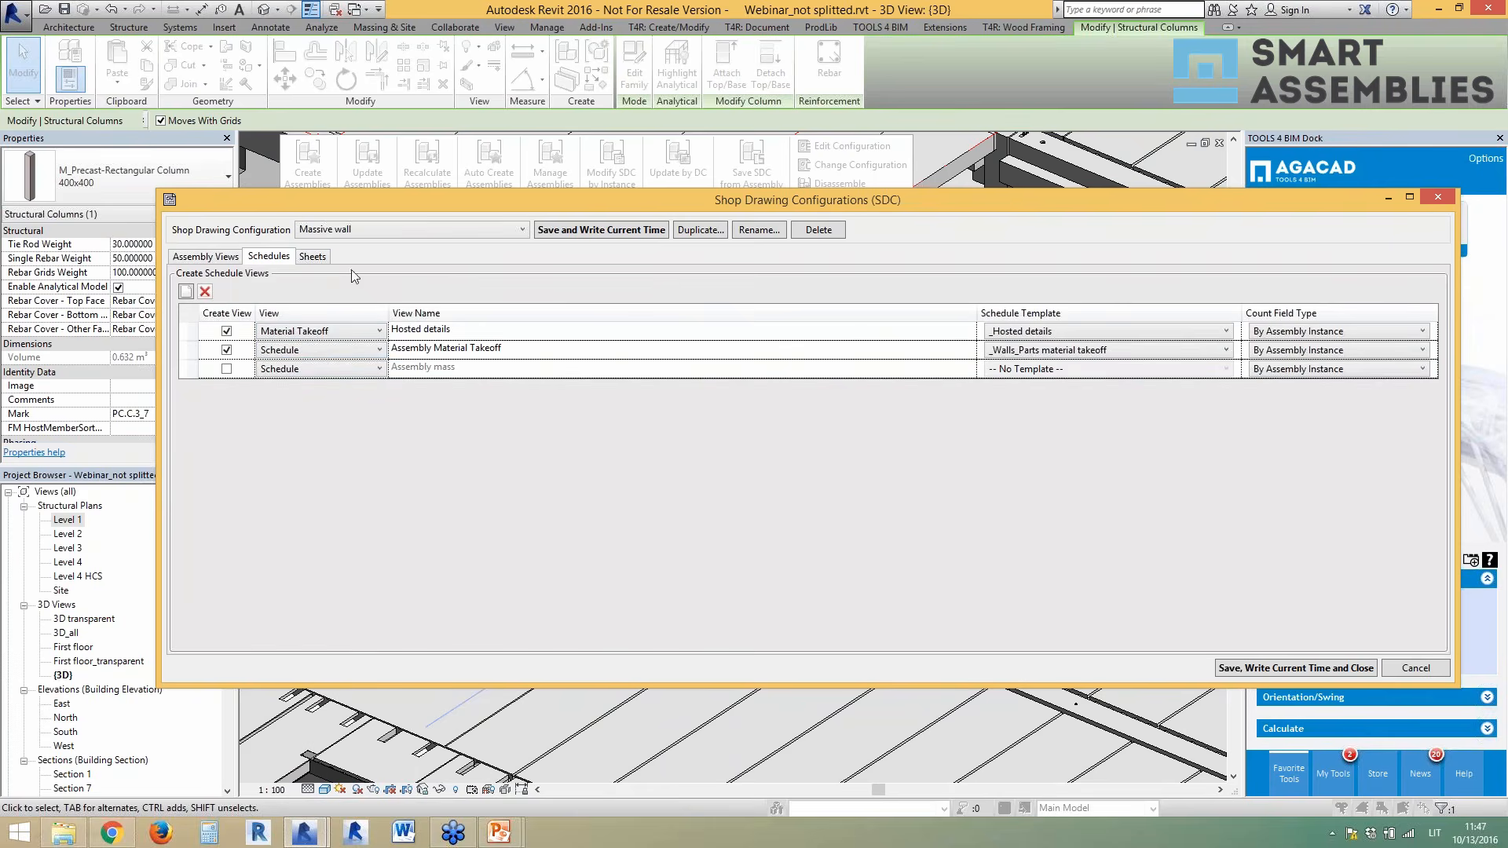
left_click(311, 257)
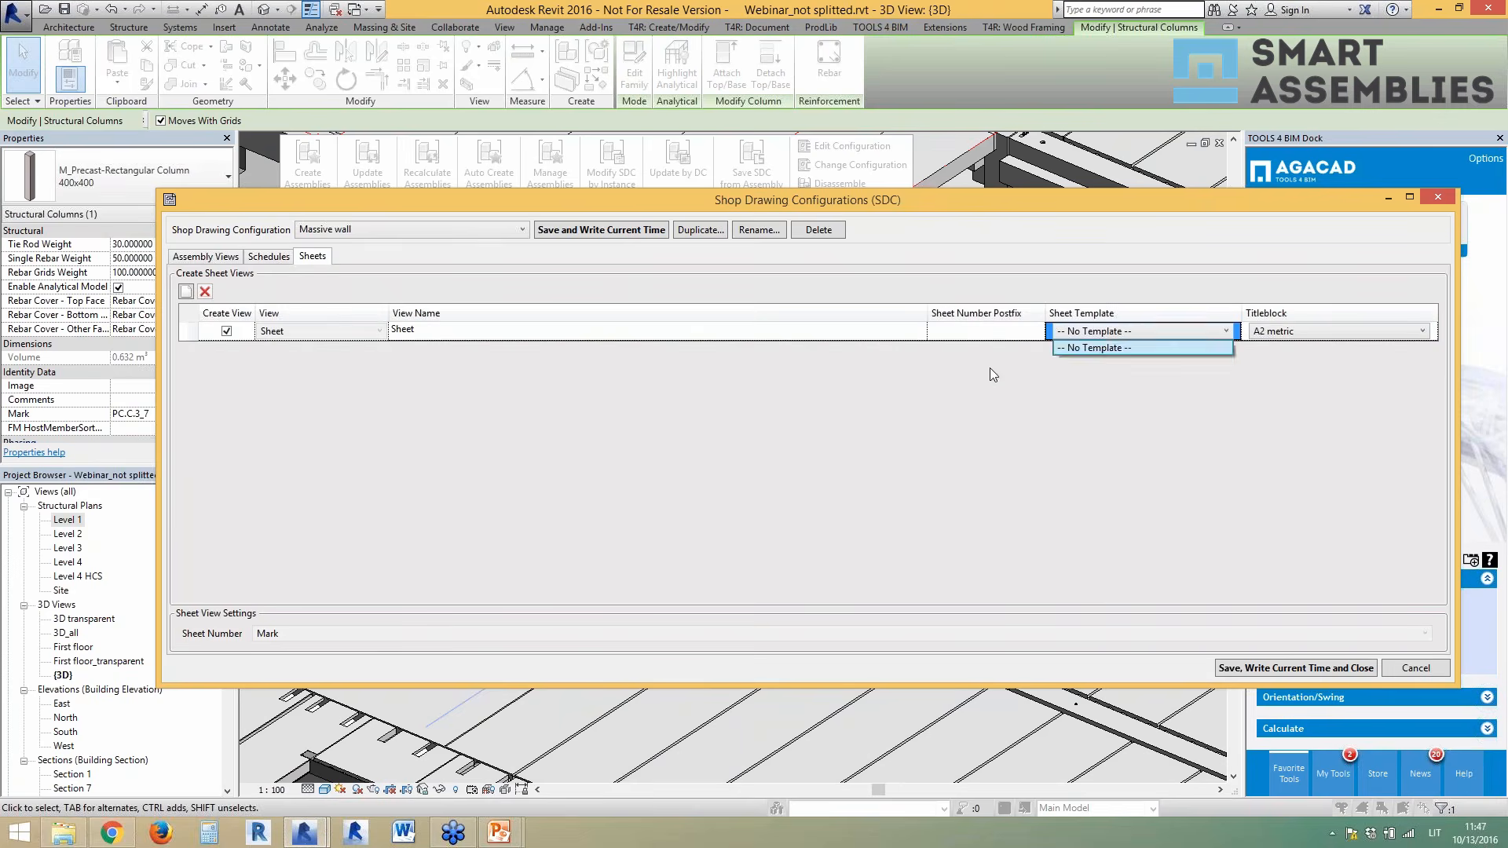
left_click(1026, 369)
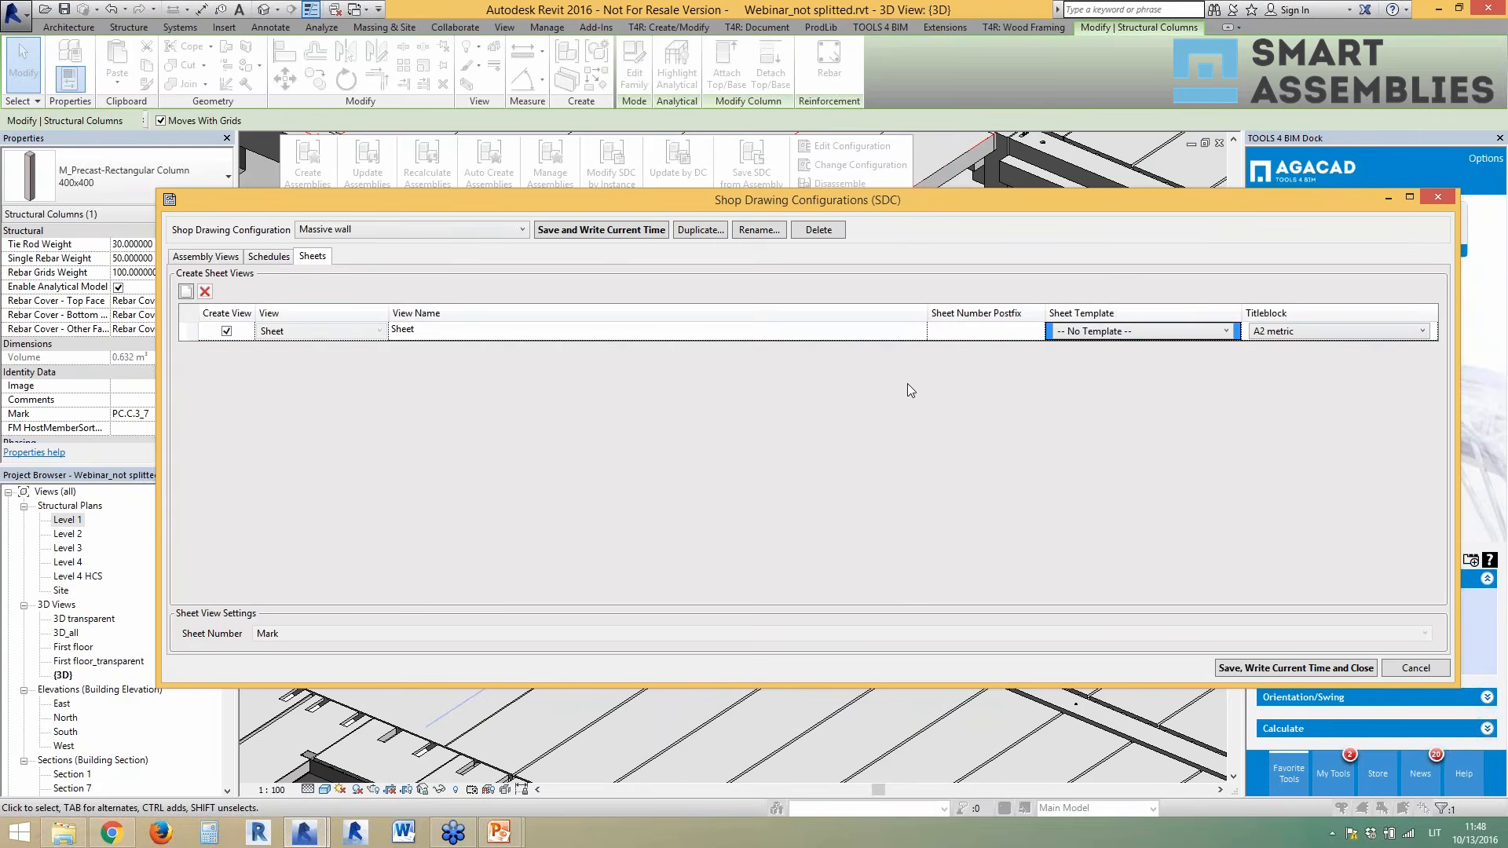
left_click(1436, 198)
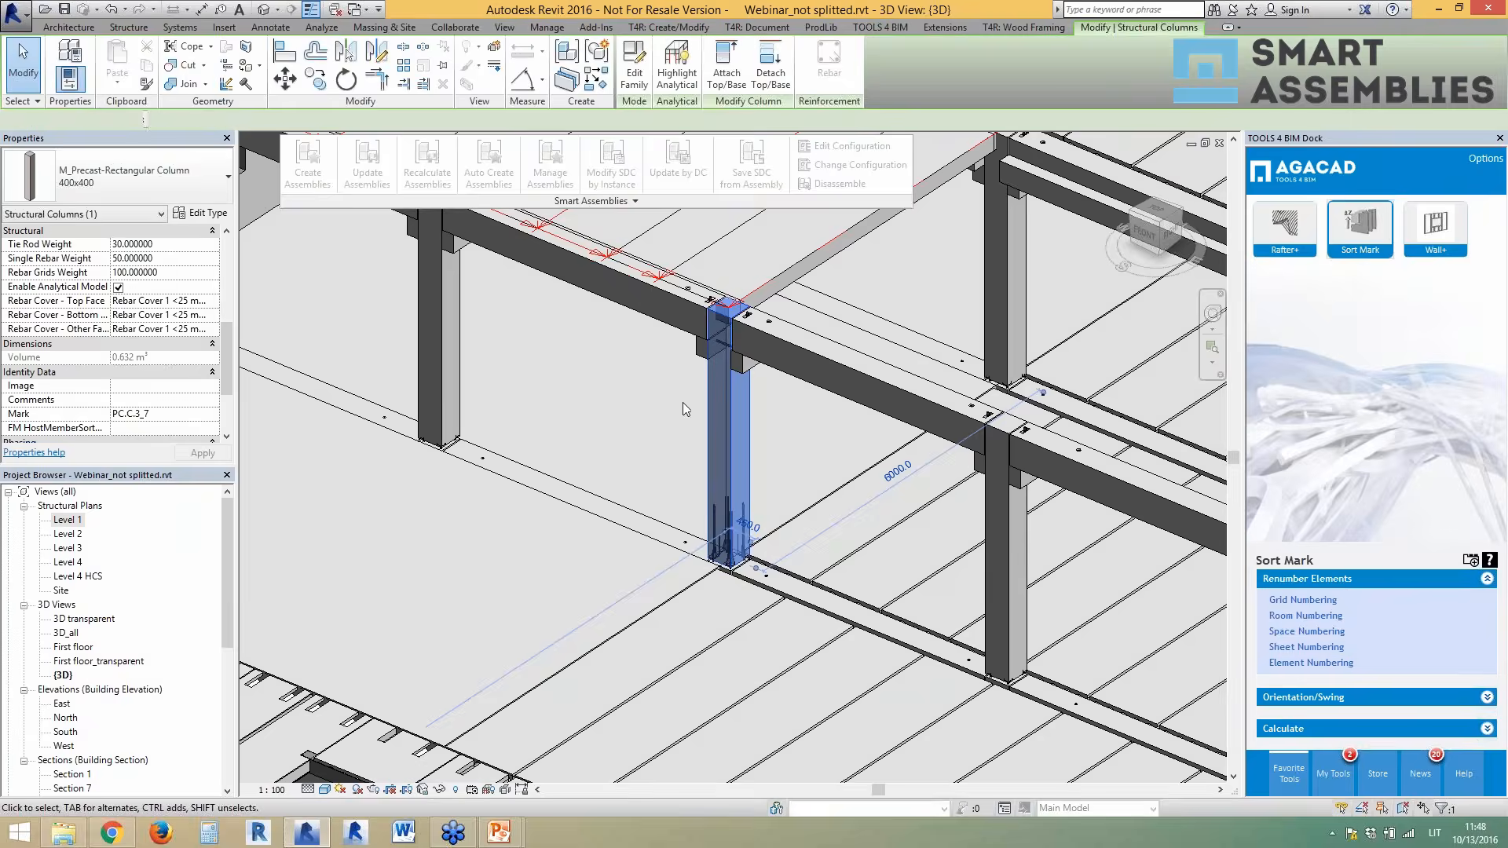
- Deselect the column, close hidden windows, and switch to Webinar_final's 3D transparent view
left_click(637, 202)
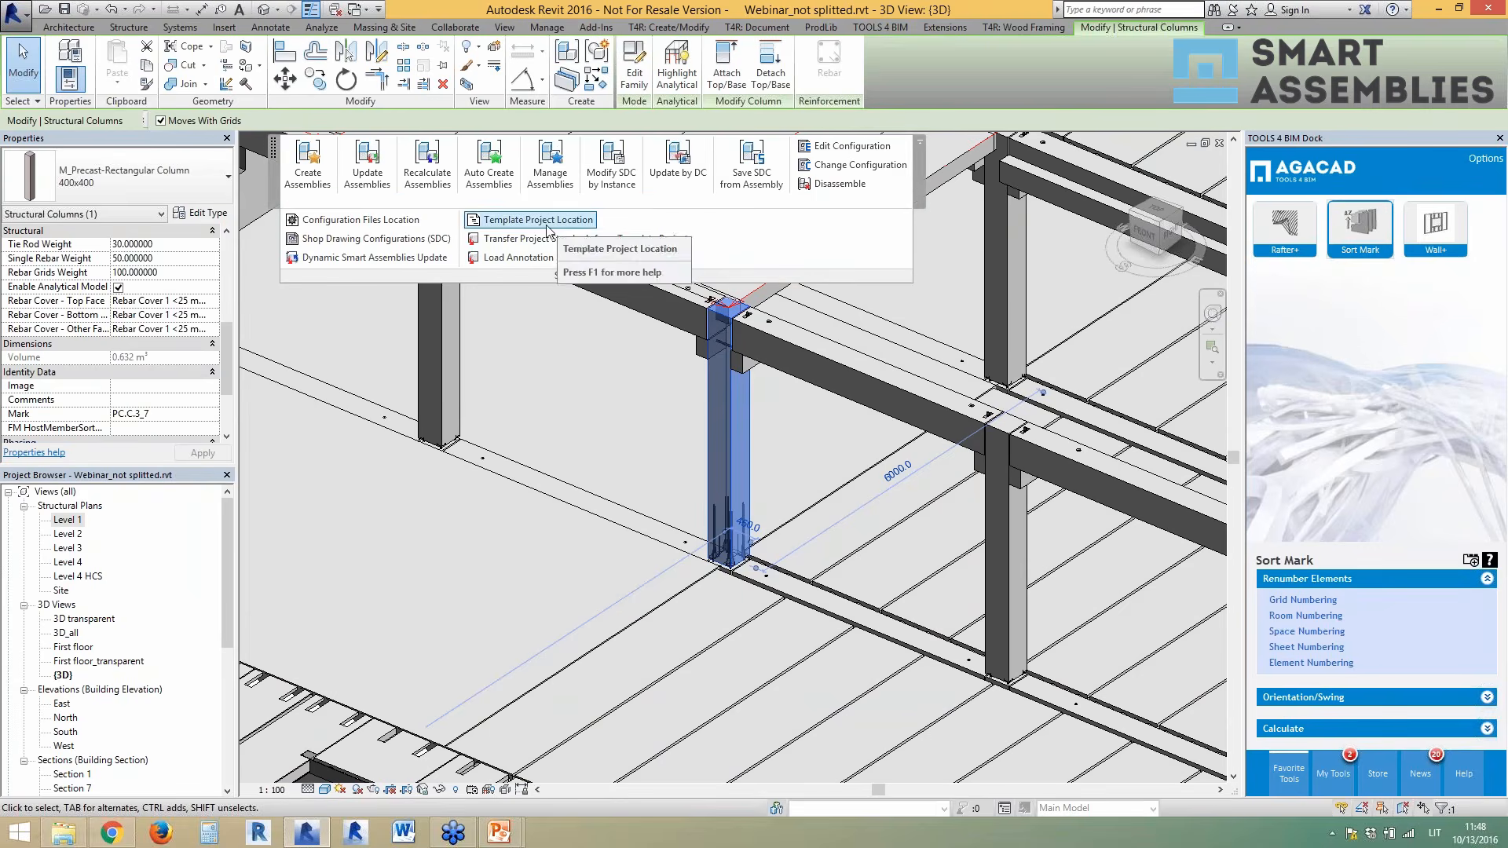
left_click(644, 431)
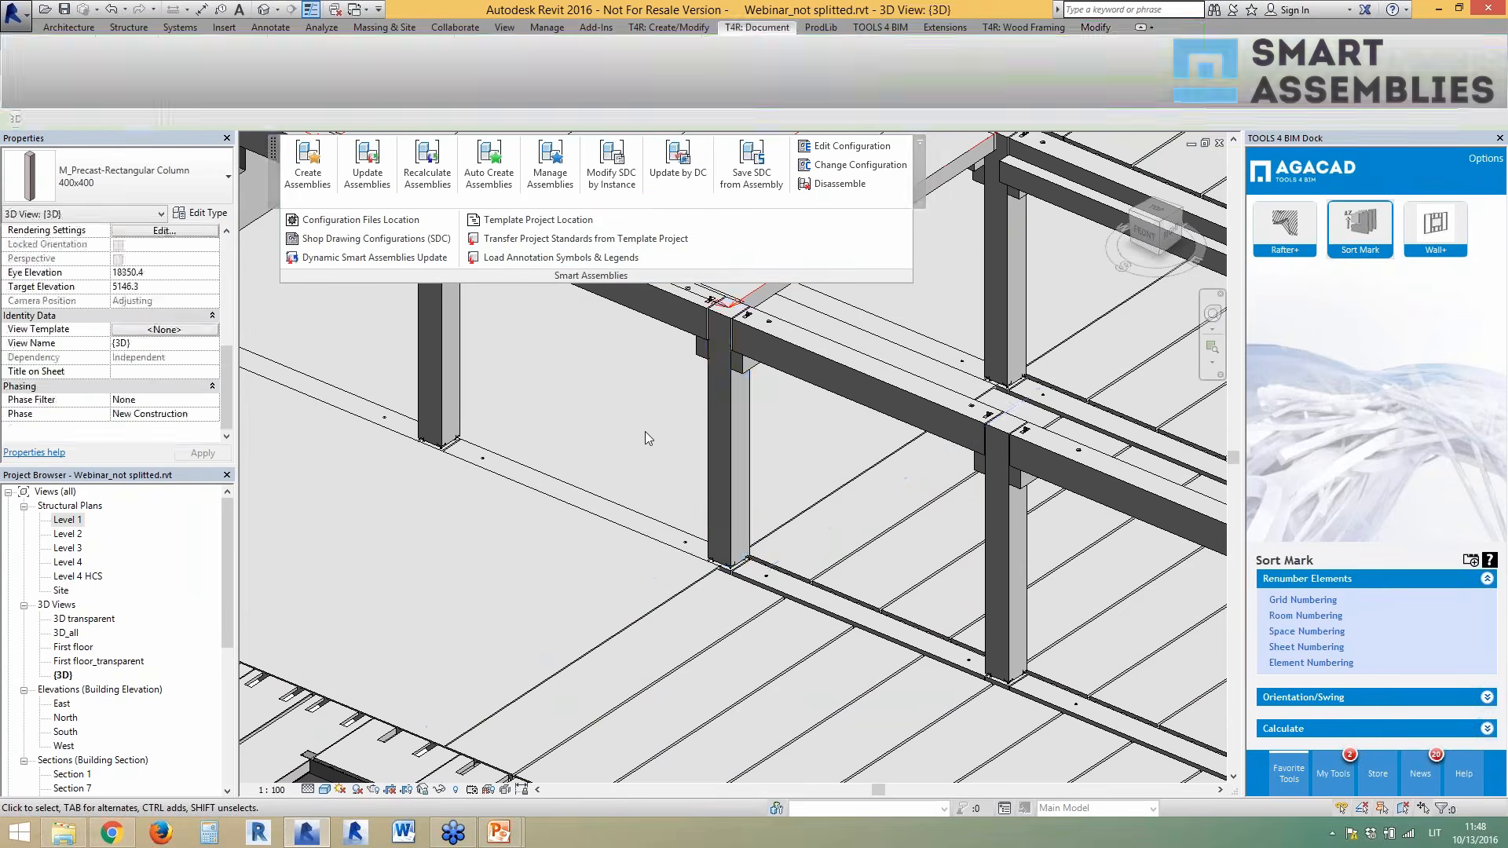
key("ctrl+Tab")
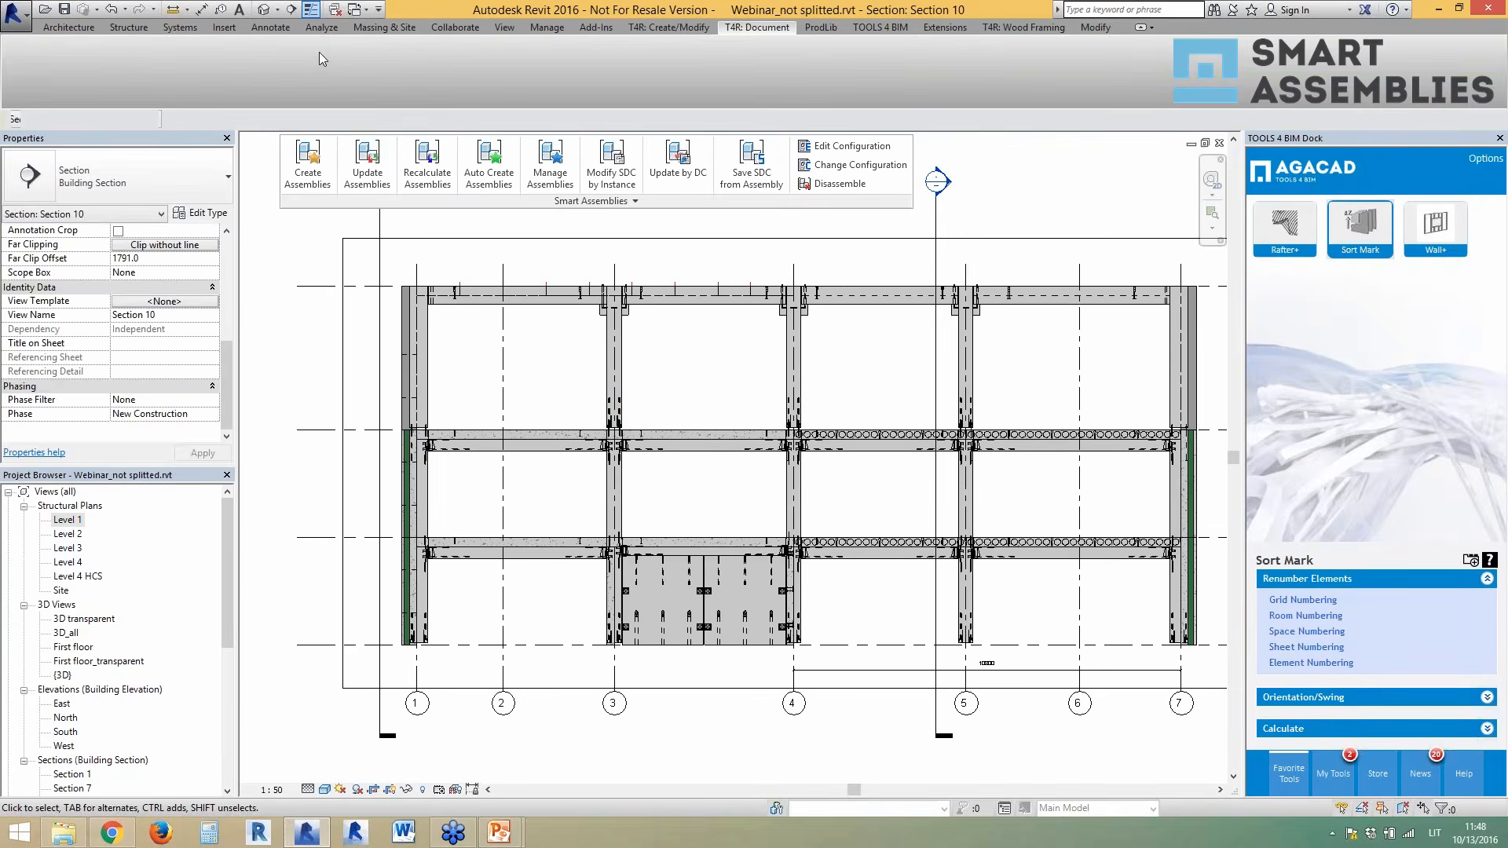
left_click(335, 11)
left_click(619, 414)
key("ctrl+Tab")
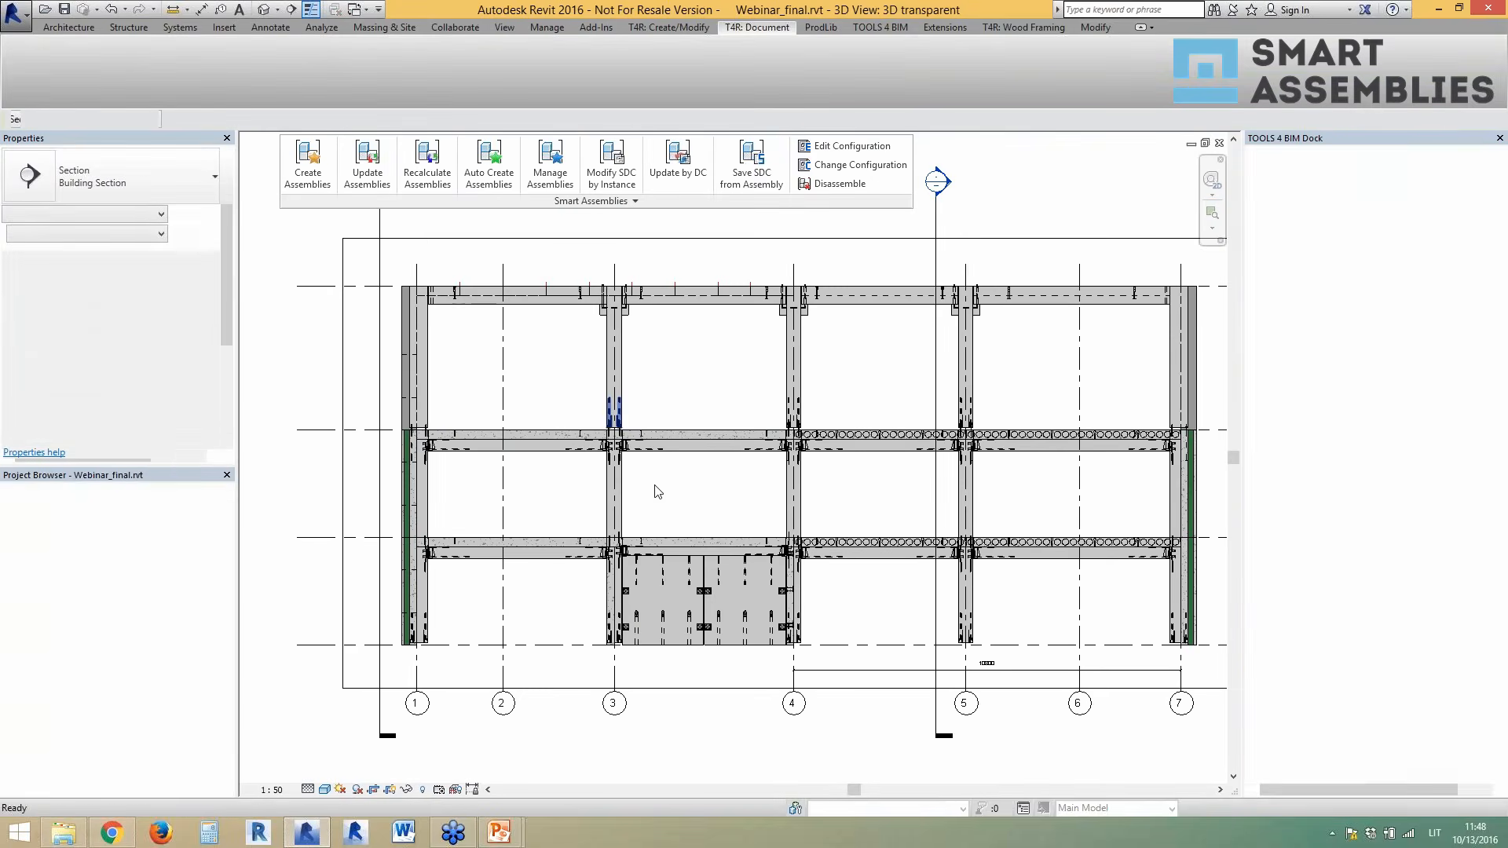
scroll(643, 498, "down", 2)
key("ctrl+Tab")
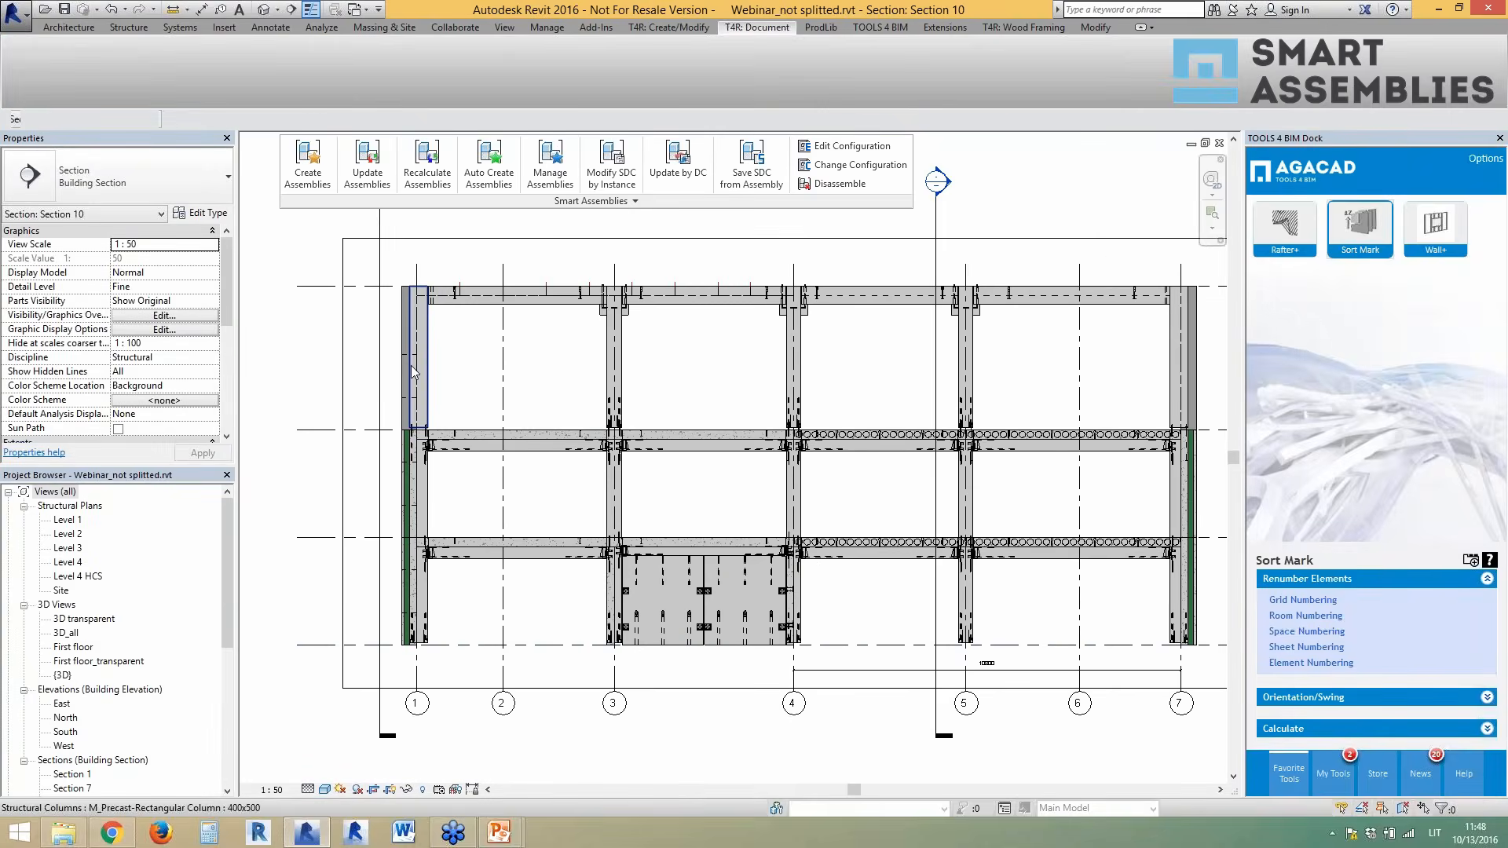
key("ctrl+Tab")
- Open SA 2016 template.rvt from the webinar folder and select the SW - 10 and MW-2 assemblies
left_click(64, 832)
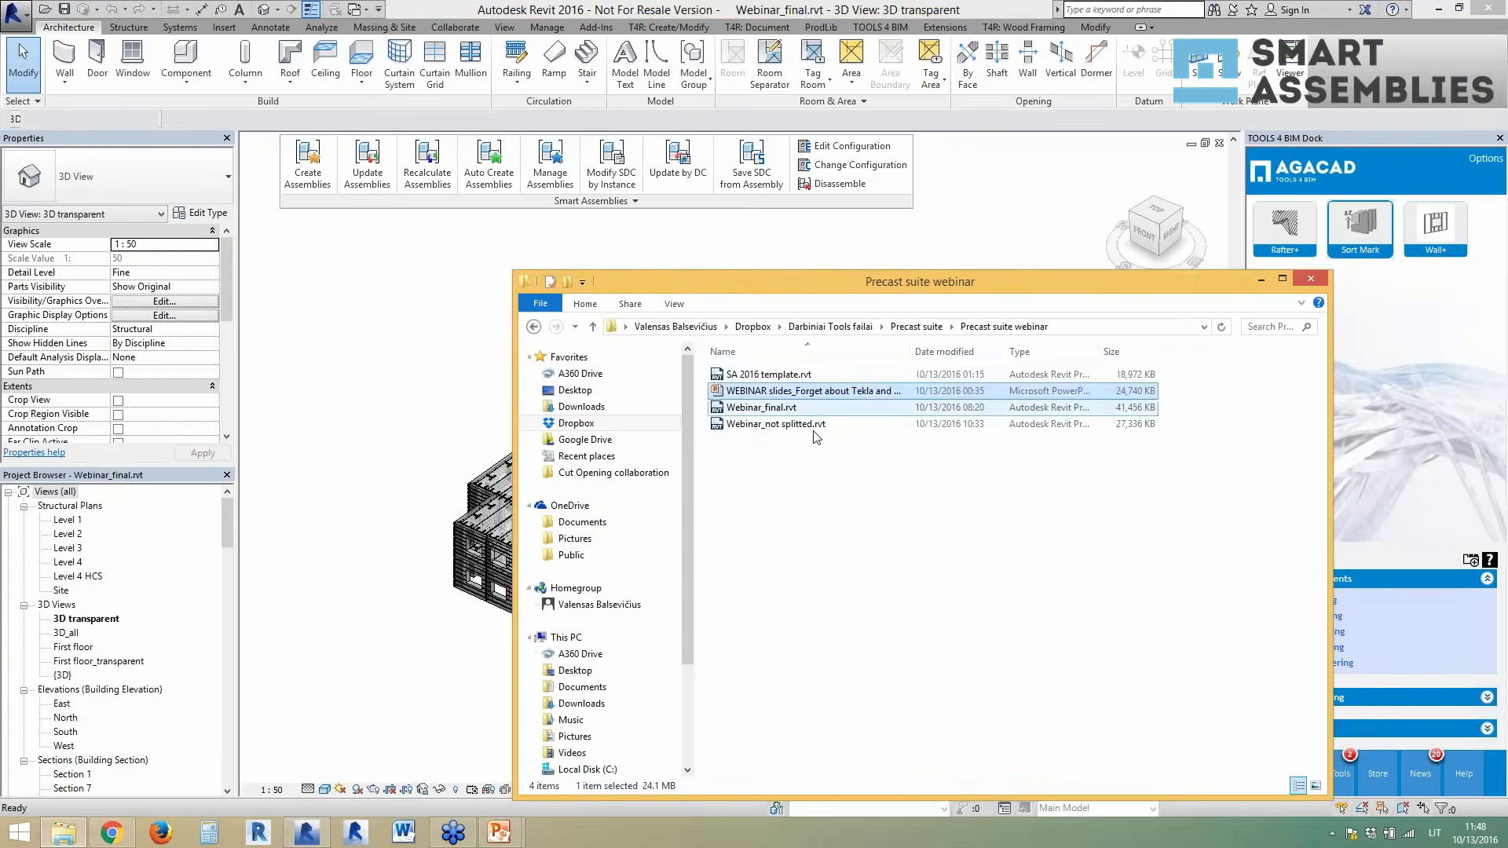
left_click(774, 374)
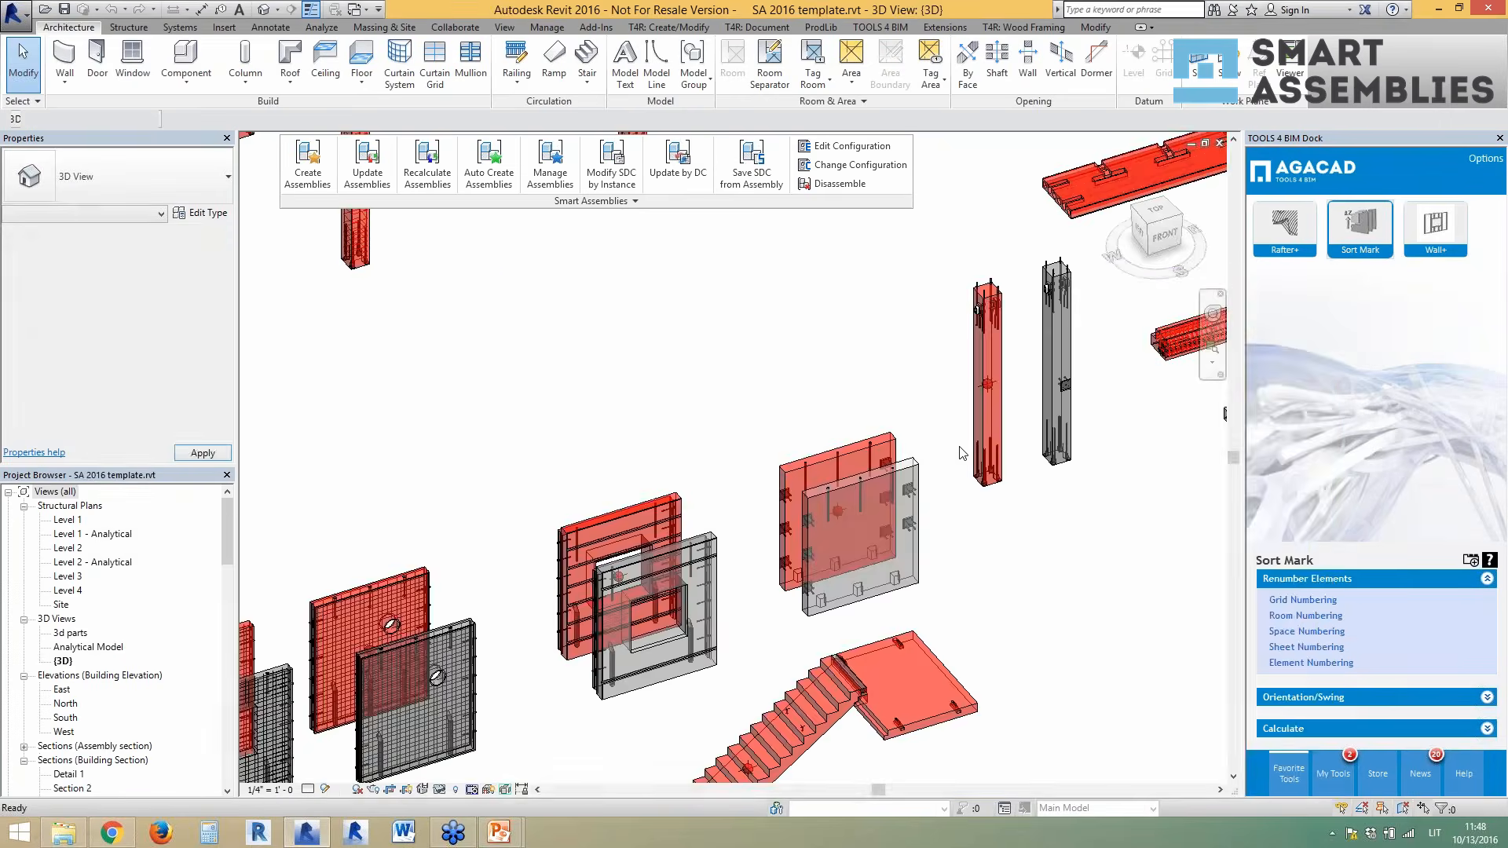
scroll(807, 463, "down", 2)
left_click(689, 493)
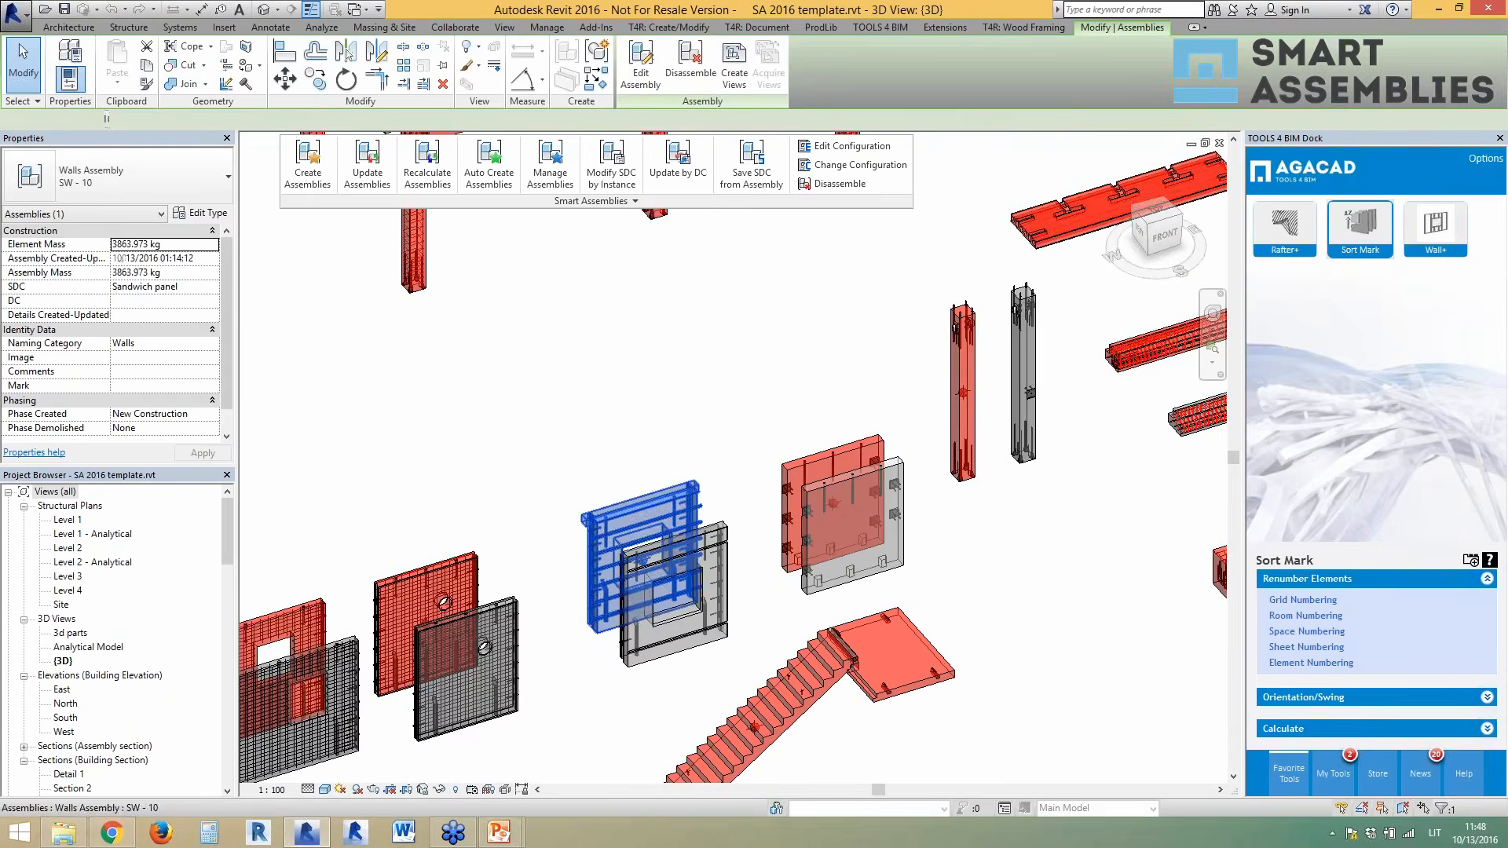
left_click(468, 568)
scroll(858, 427, "down", 2)
middle_click_drag(606, 484, 617, 485, "shift")
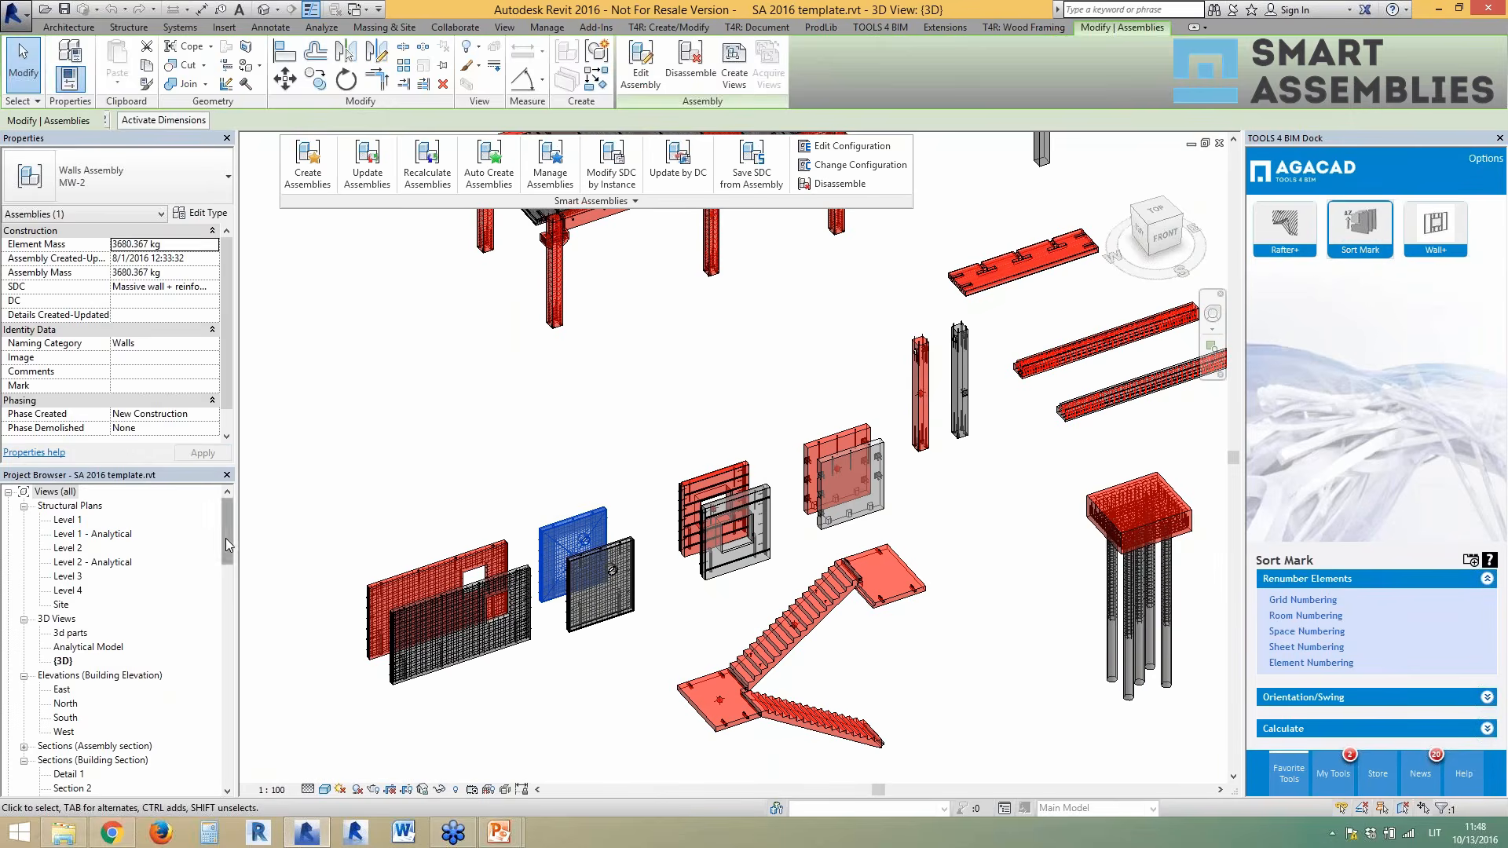
- Open the SW - 10 and MW - 12 assembly sheets, then go back to Webinar_final's 3D view
left_click_drag(225, 538, 218, 769)
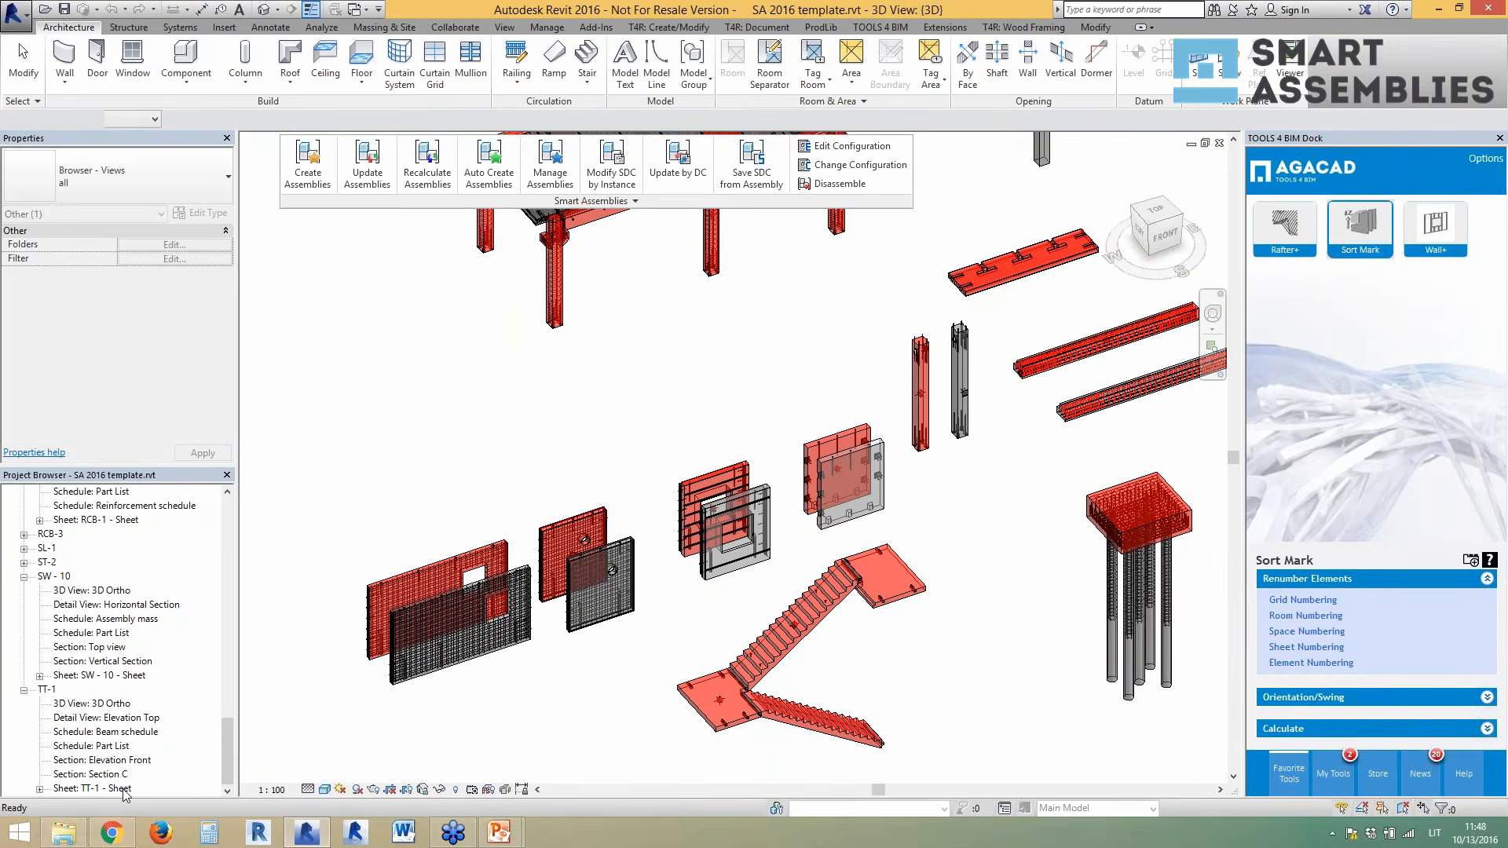
double_click(113, 676)
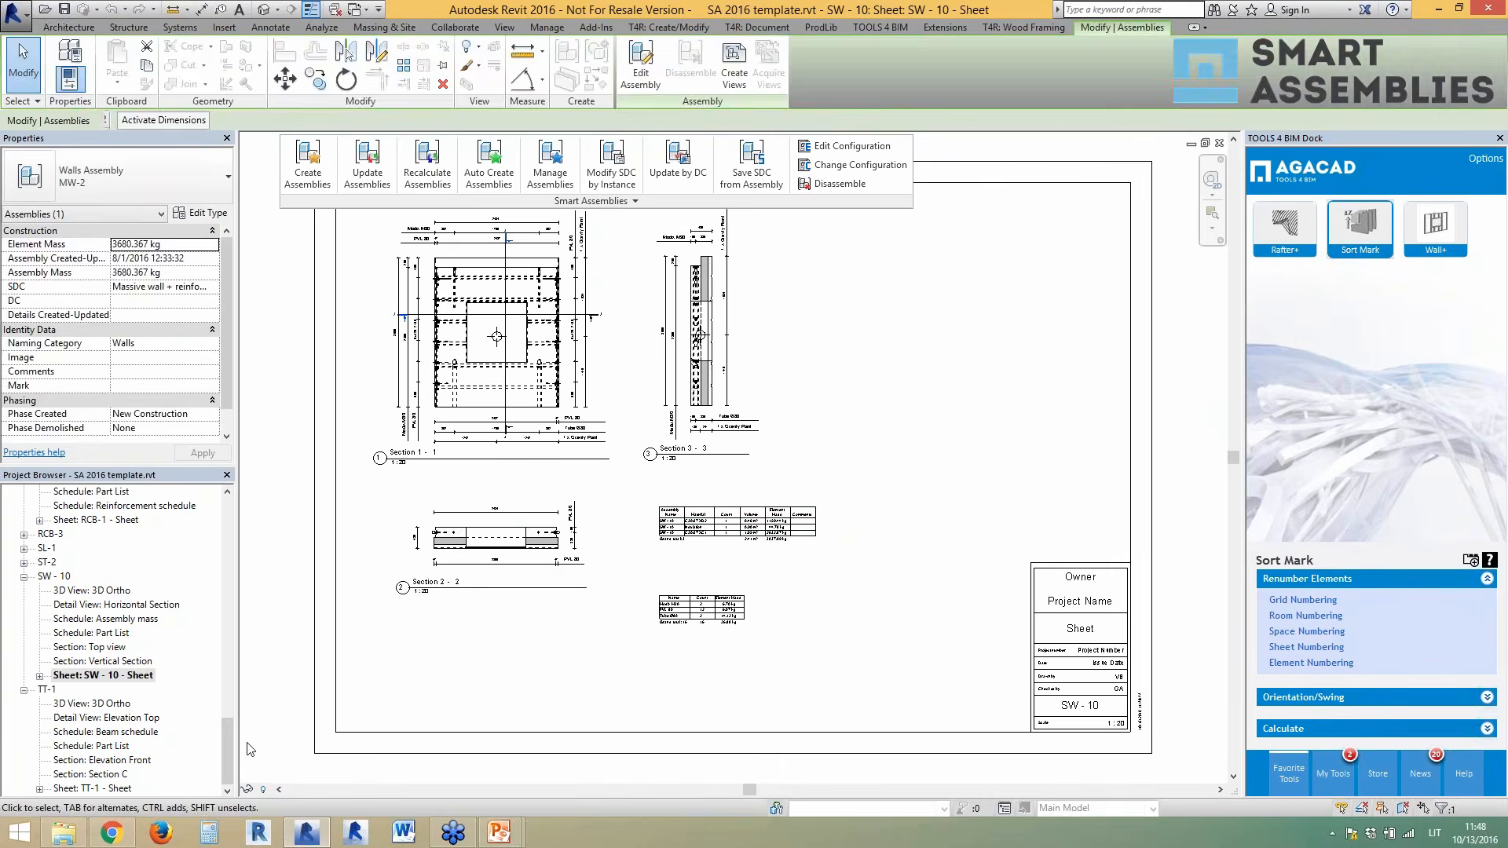
left_click_drag(228, 753, 223, 659)
left_click(130, 661)
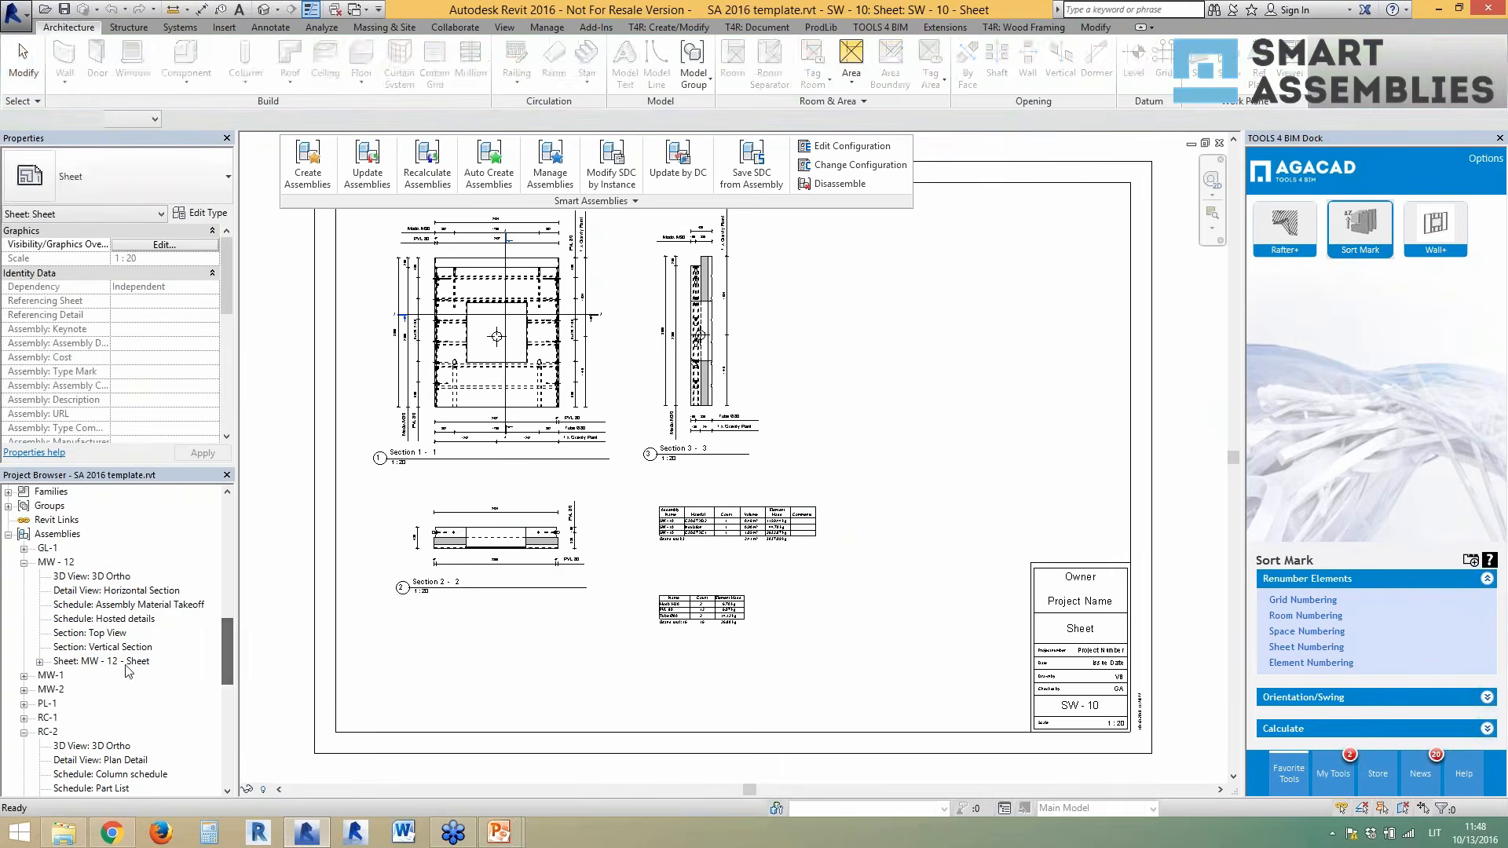
double_click(129, 661)
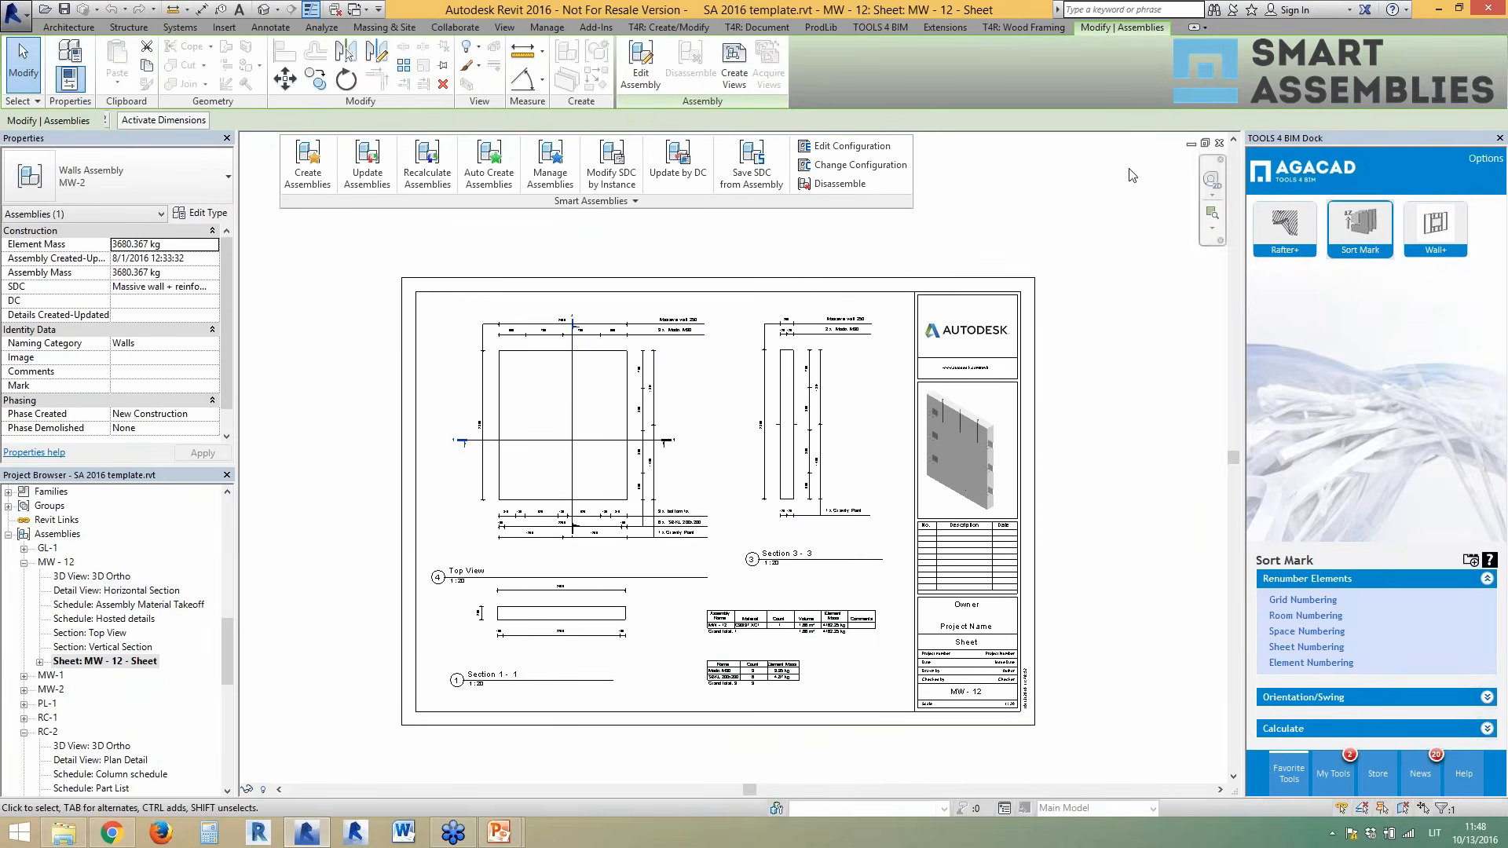
left_click(1219, 143)
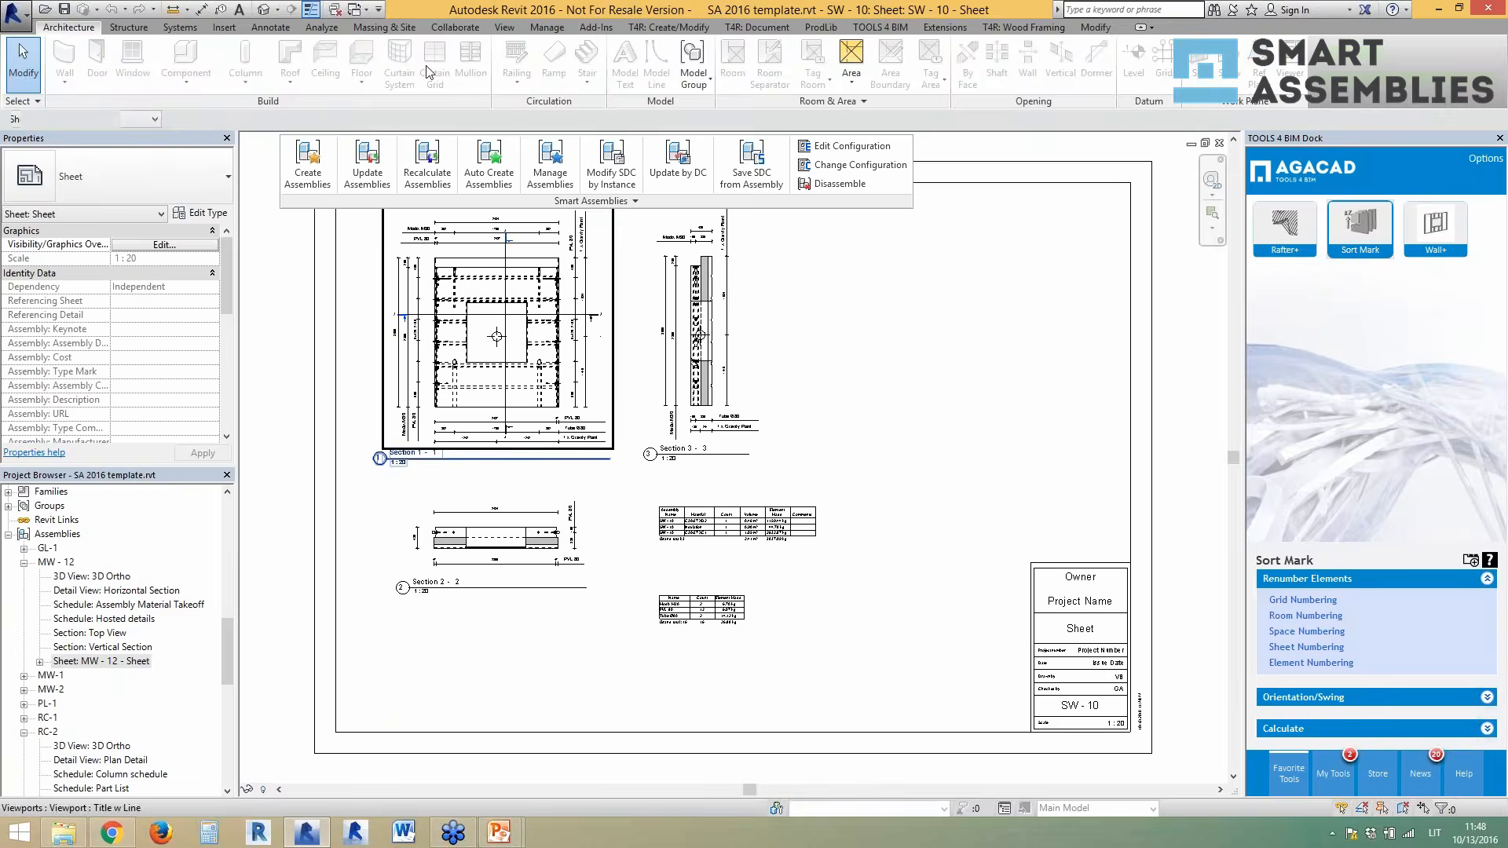
left_click(265, 11)
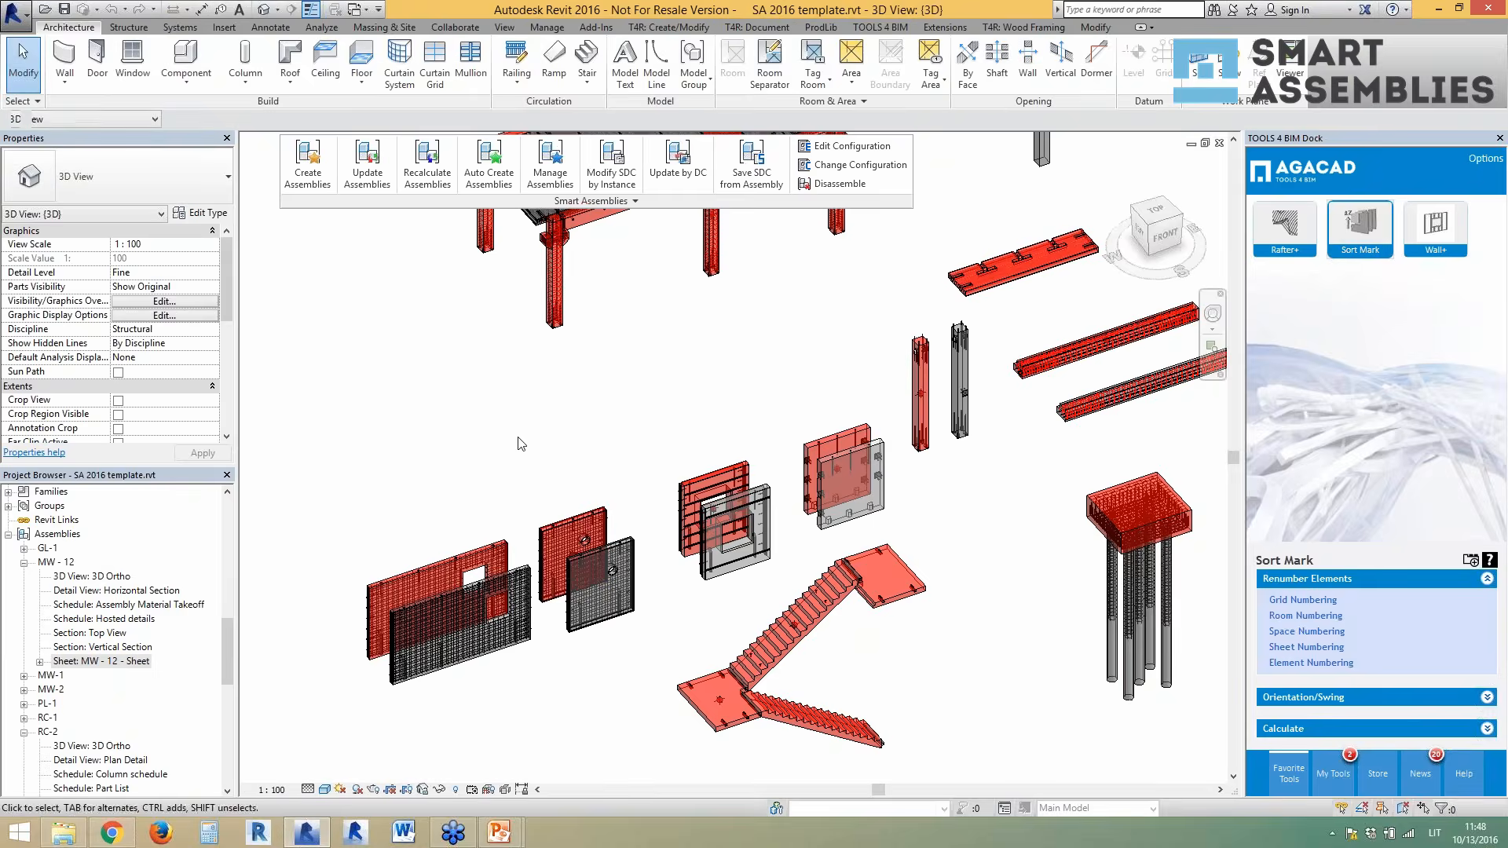
scroll(574, 573, "down", 3)
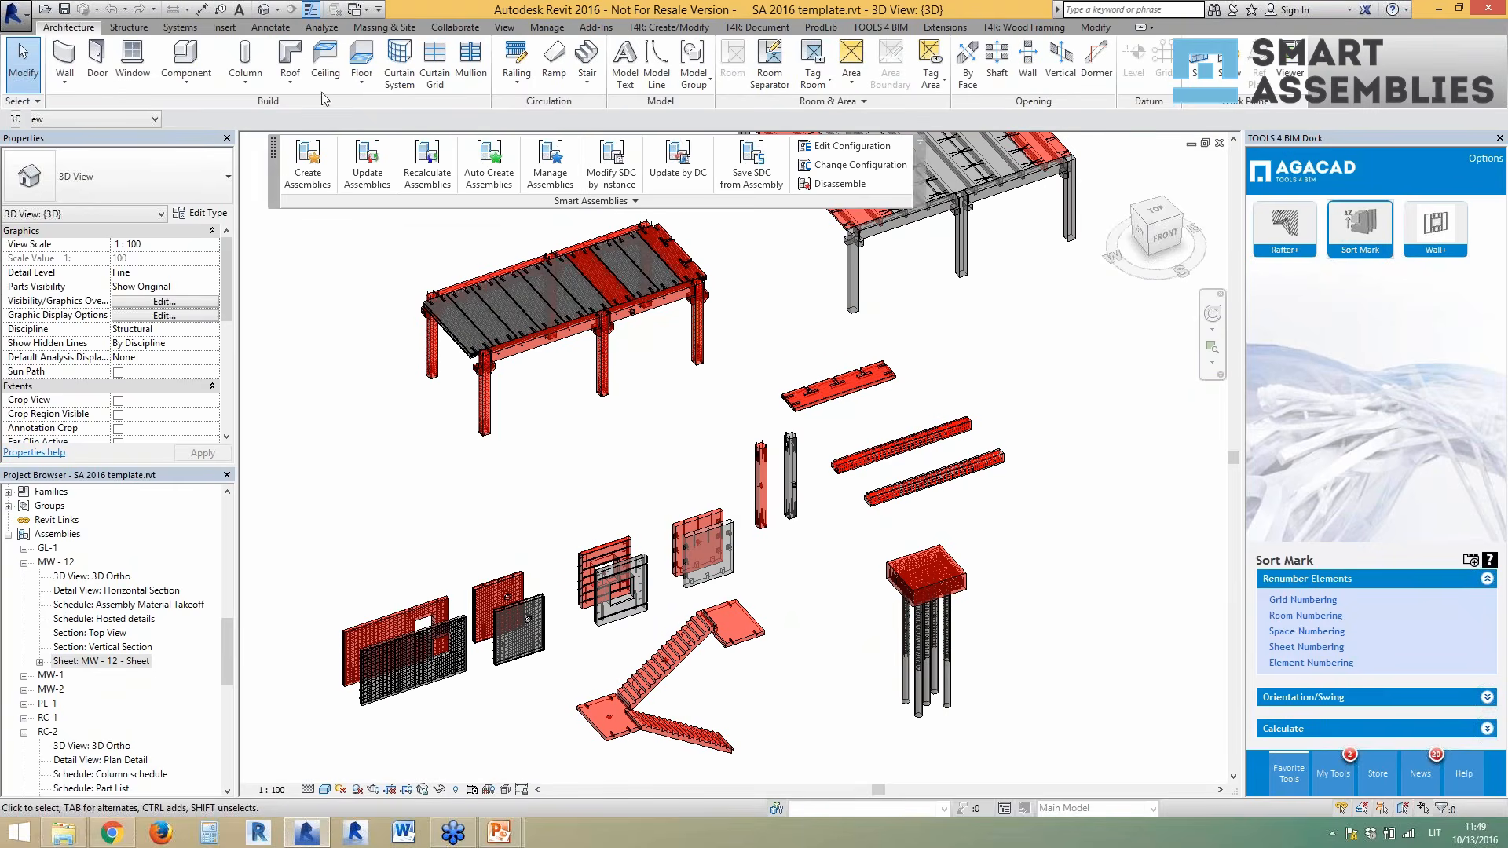
key("ctrl+Tab")
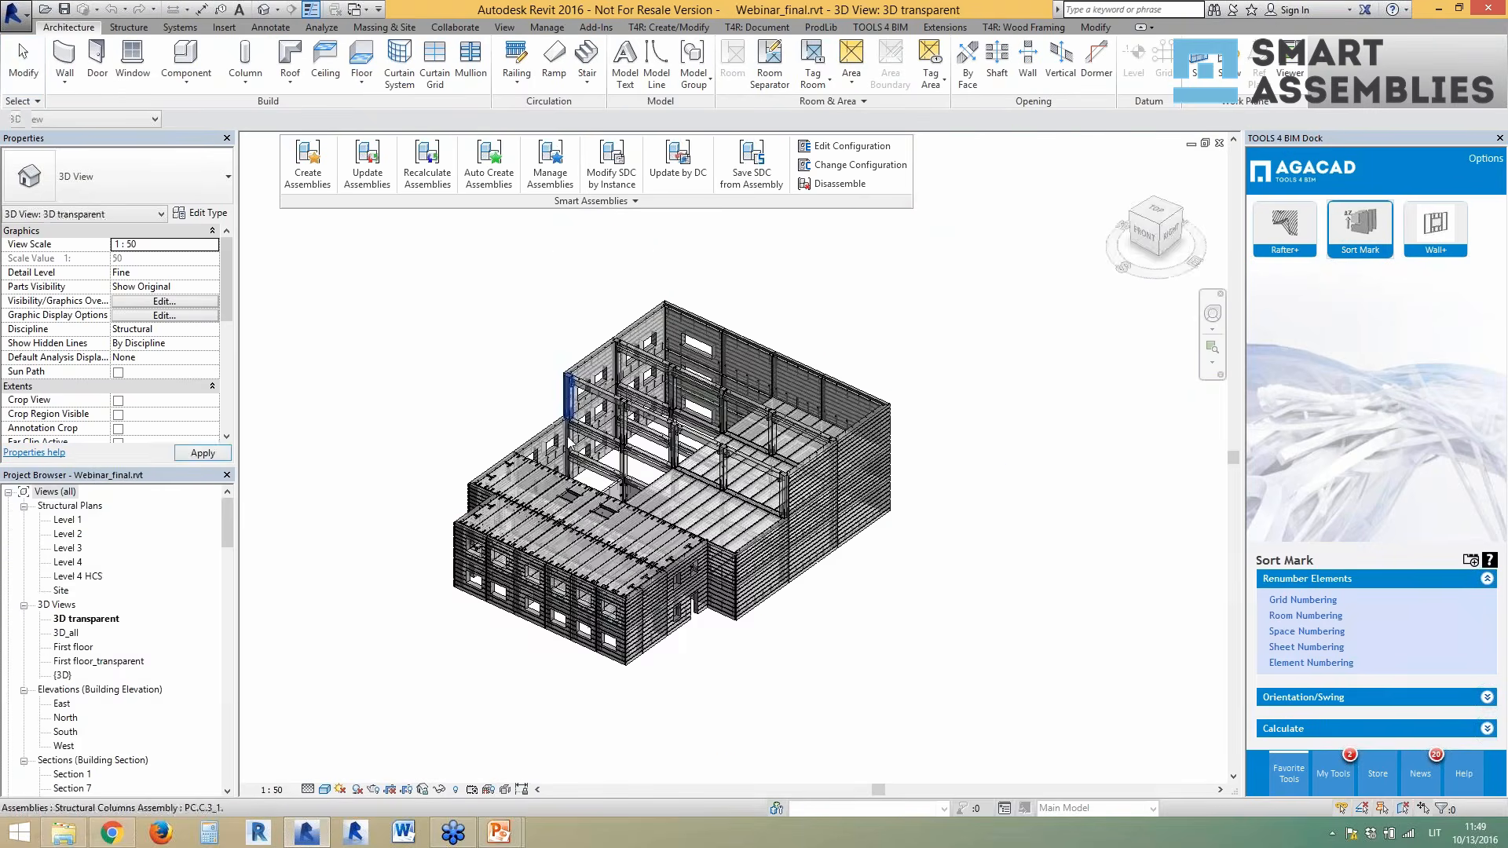
- Switch to the default 3D view and close the other open view windows
key("ctrl+Tab")
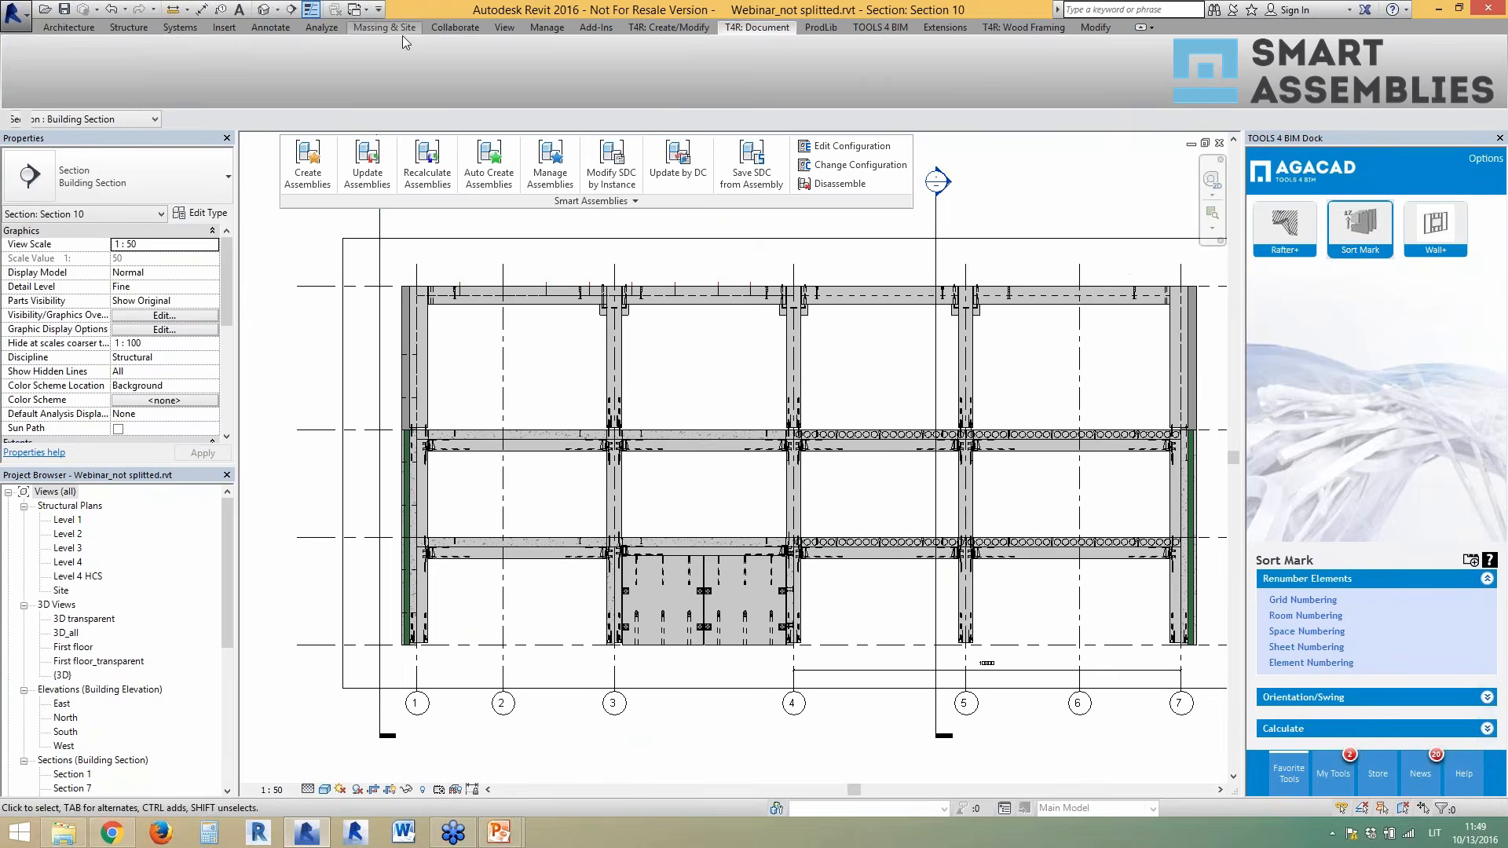
left_click(264, 9)
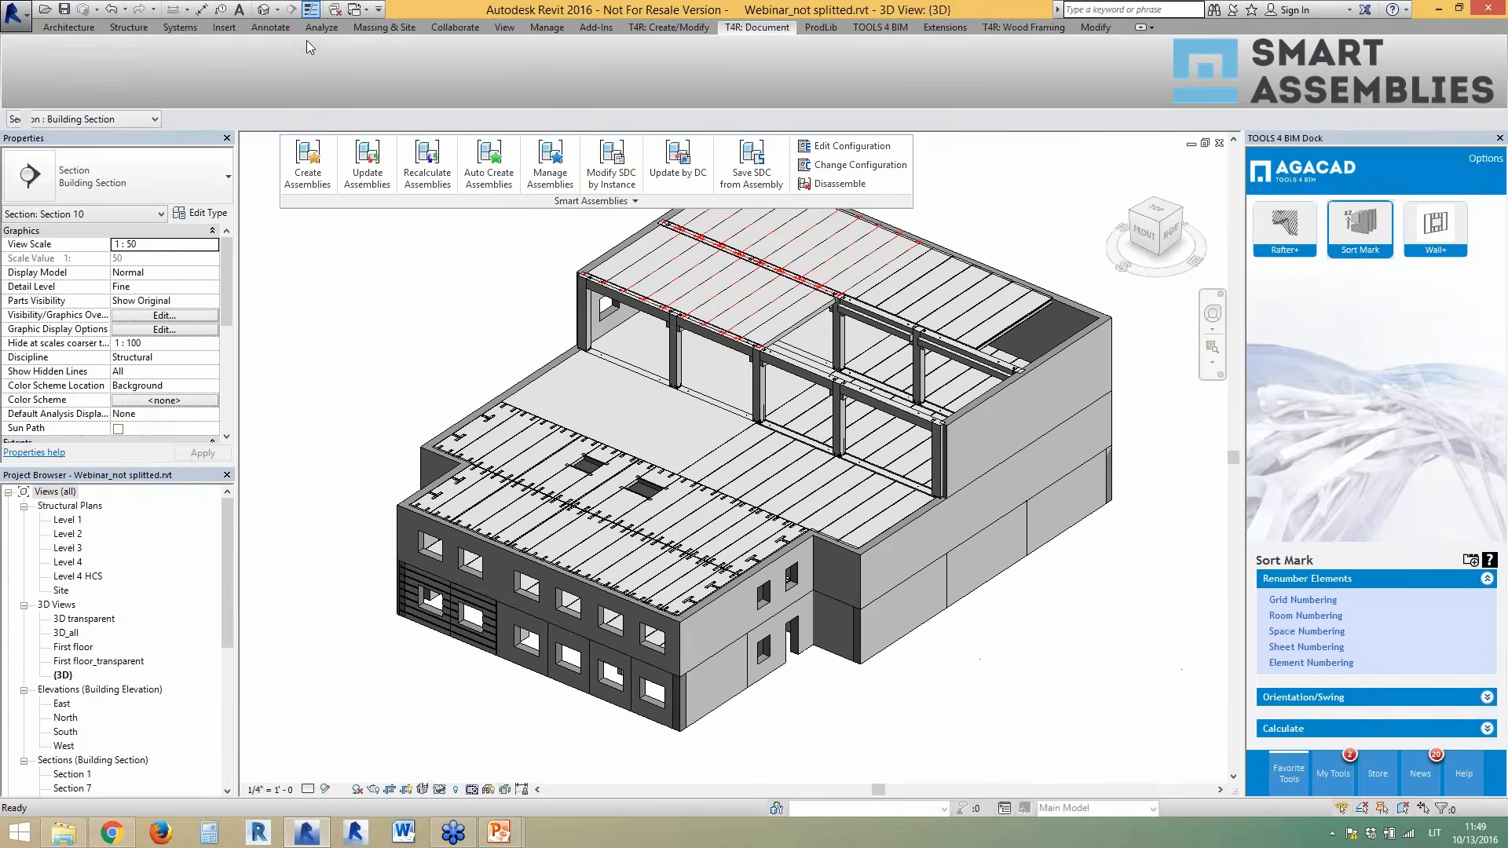
left_click(336, 11)
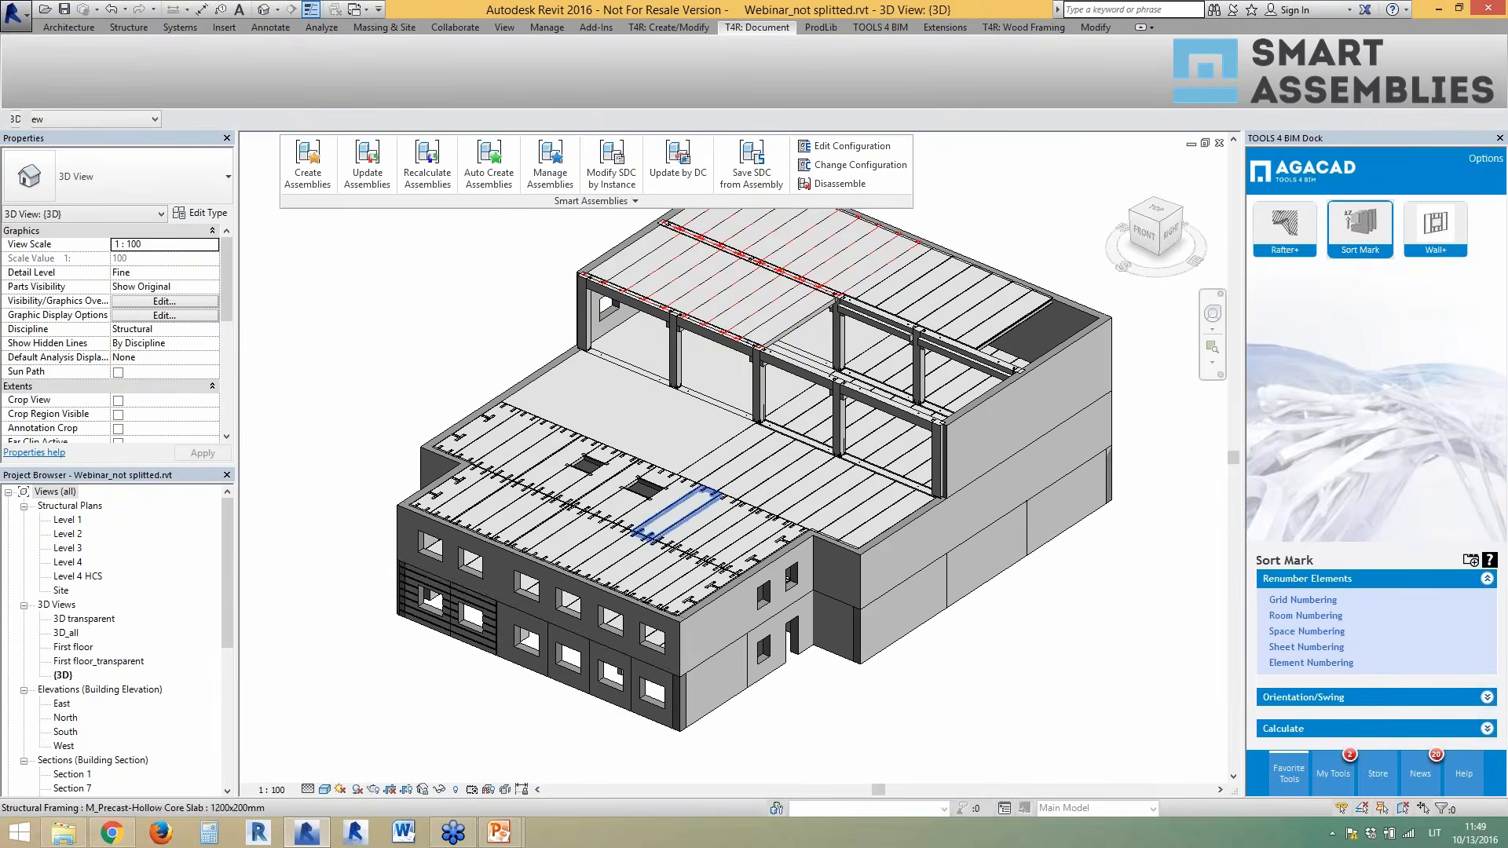
middle_click_drag(725, 547, 717, 550, "shift")
- Select two precast columns between Level 3 and Level 4
scroll(1082, 237, "up", 1)
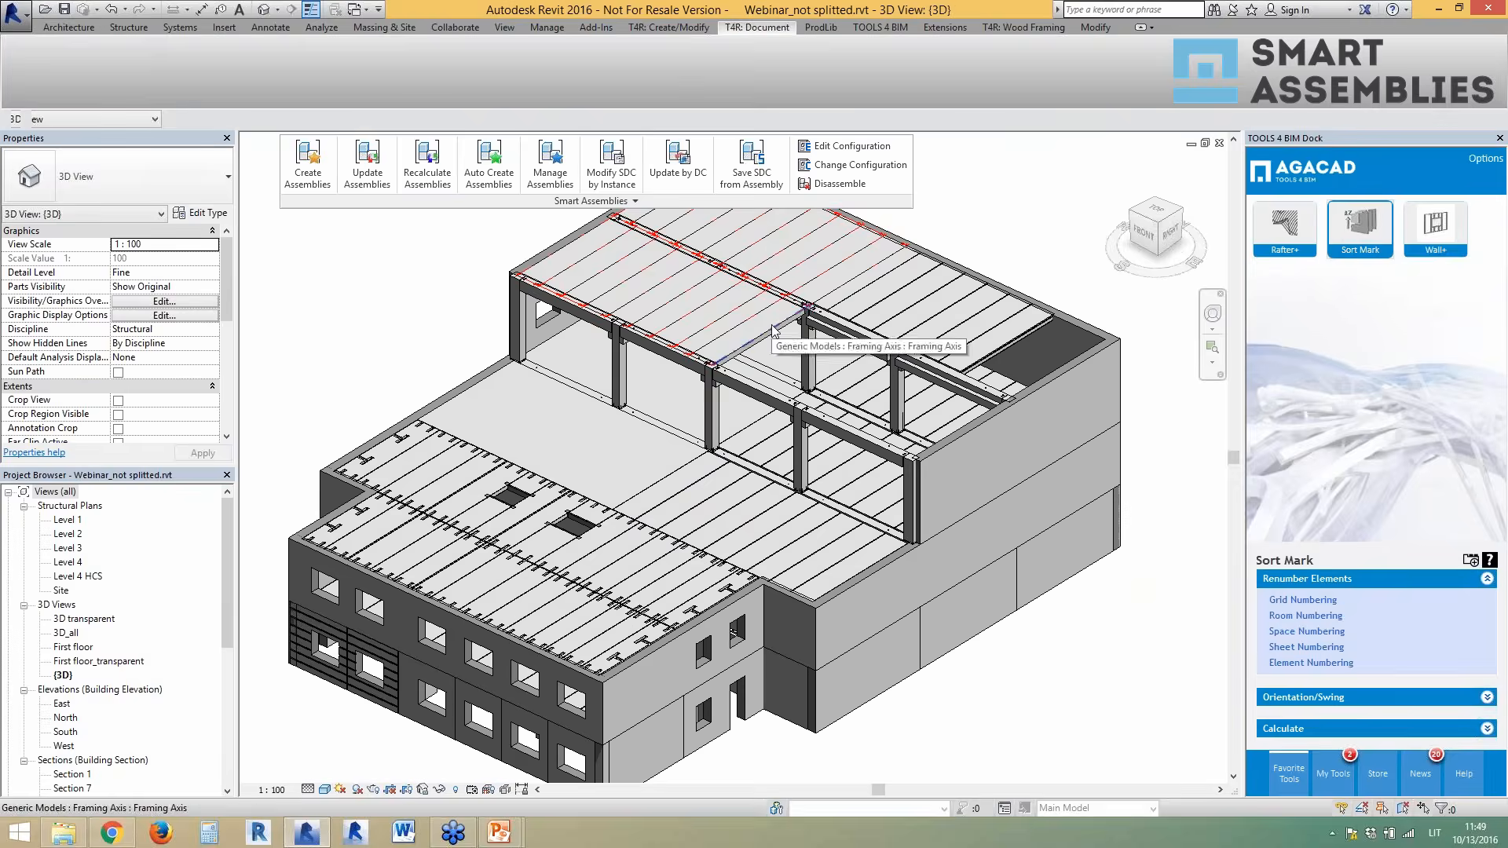
scroll(718, 454, "up", 2)
left_click(693, 446)
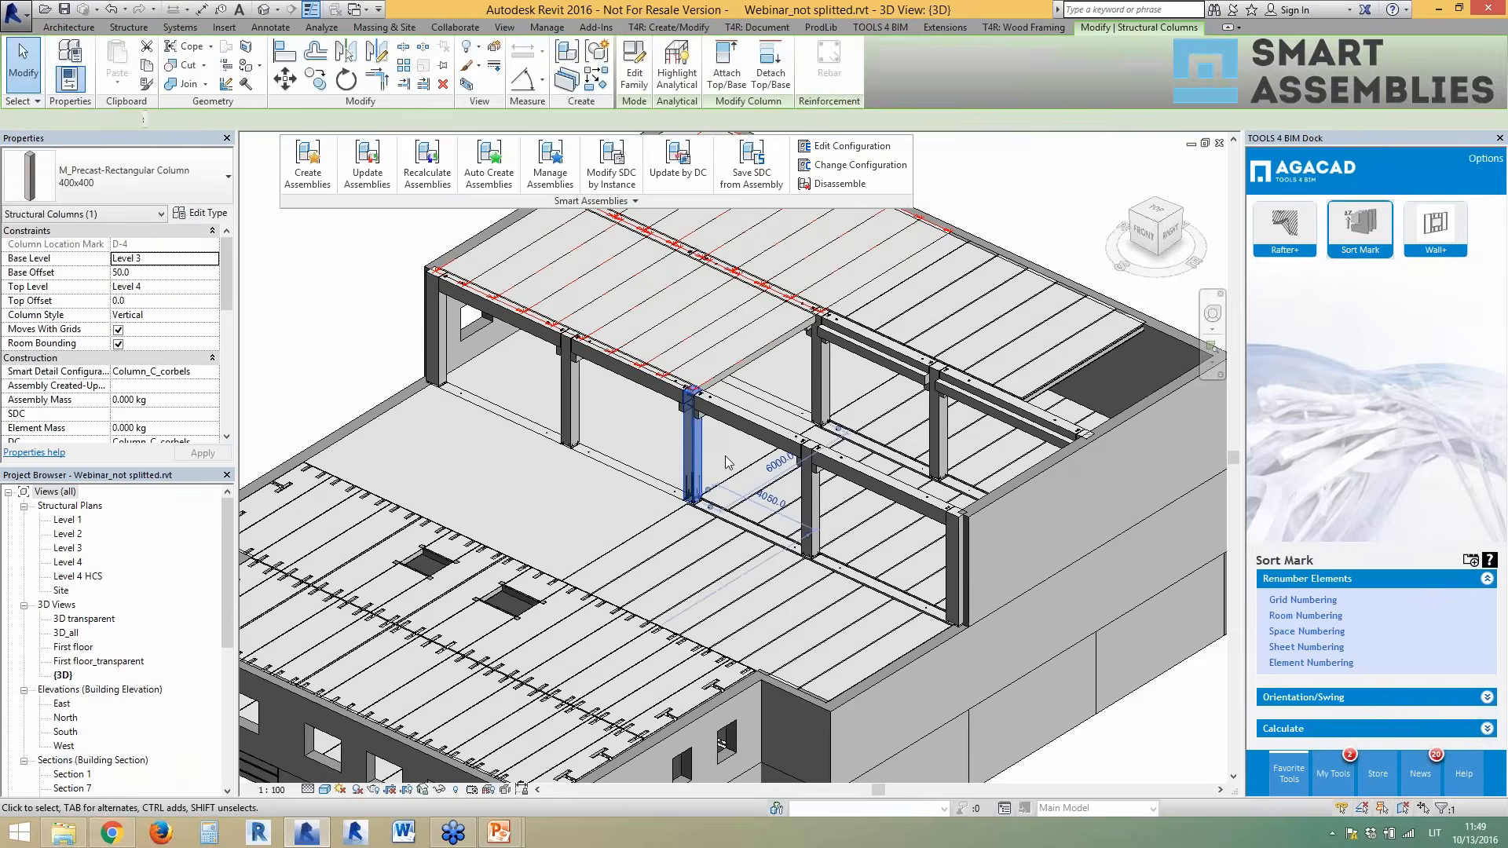
scroll(725, 462, "up", 3)
scroll(742, 467, "up", 2)
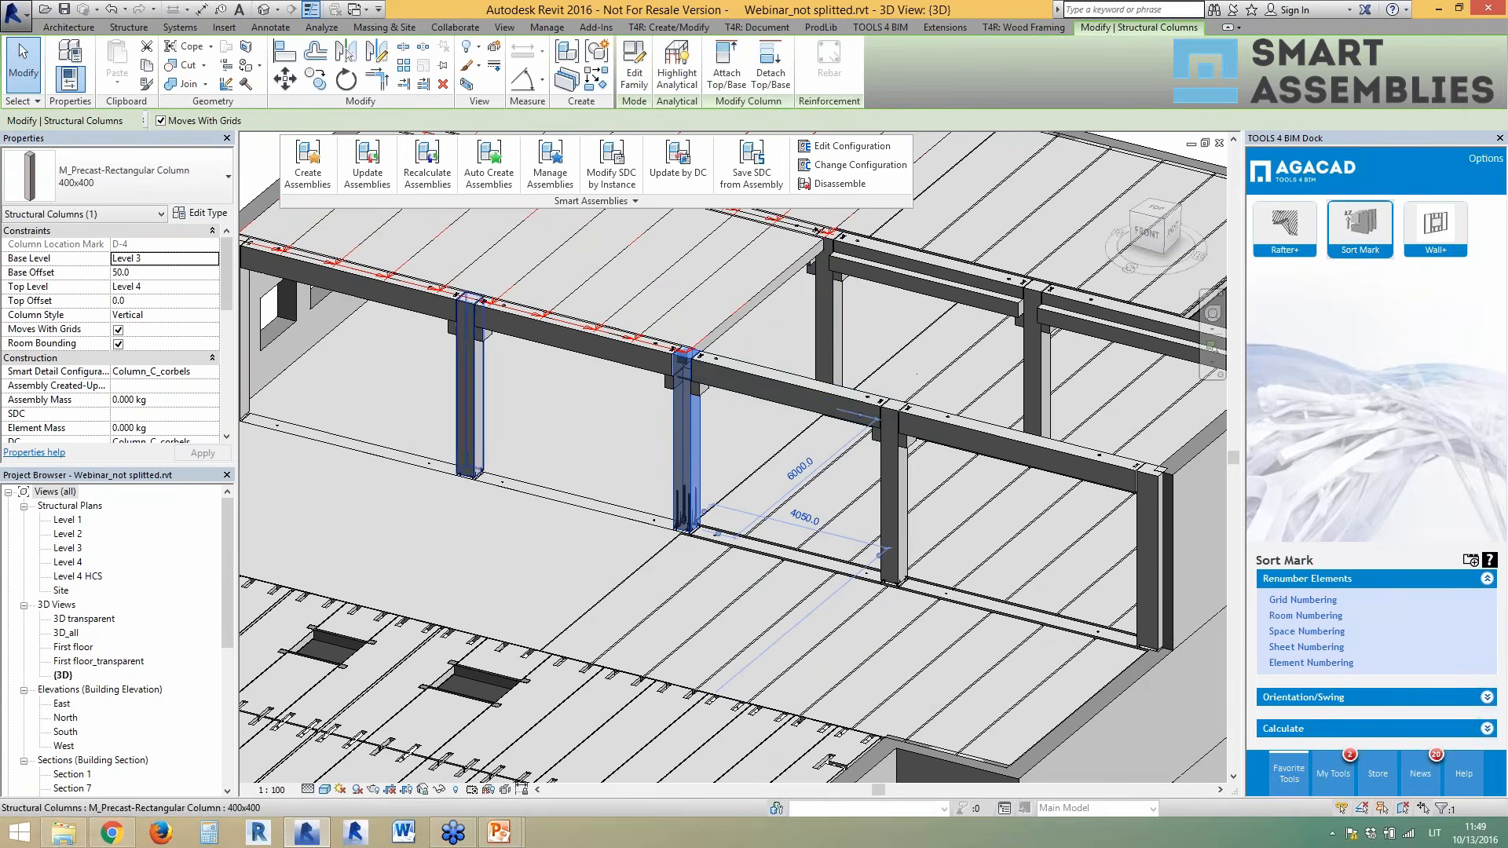
left_click(475, 412, "ctrl")
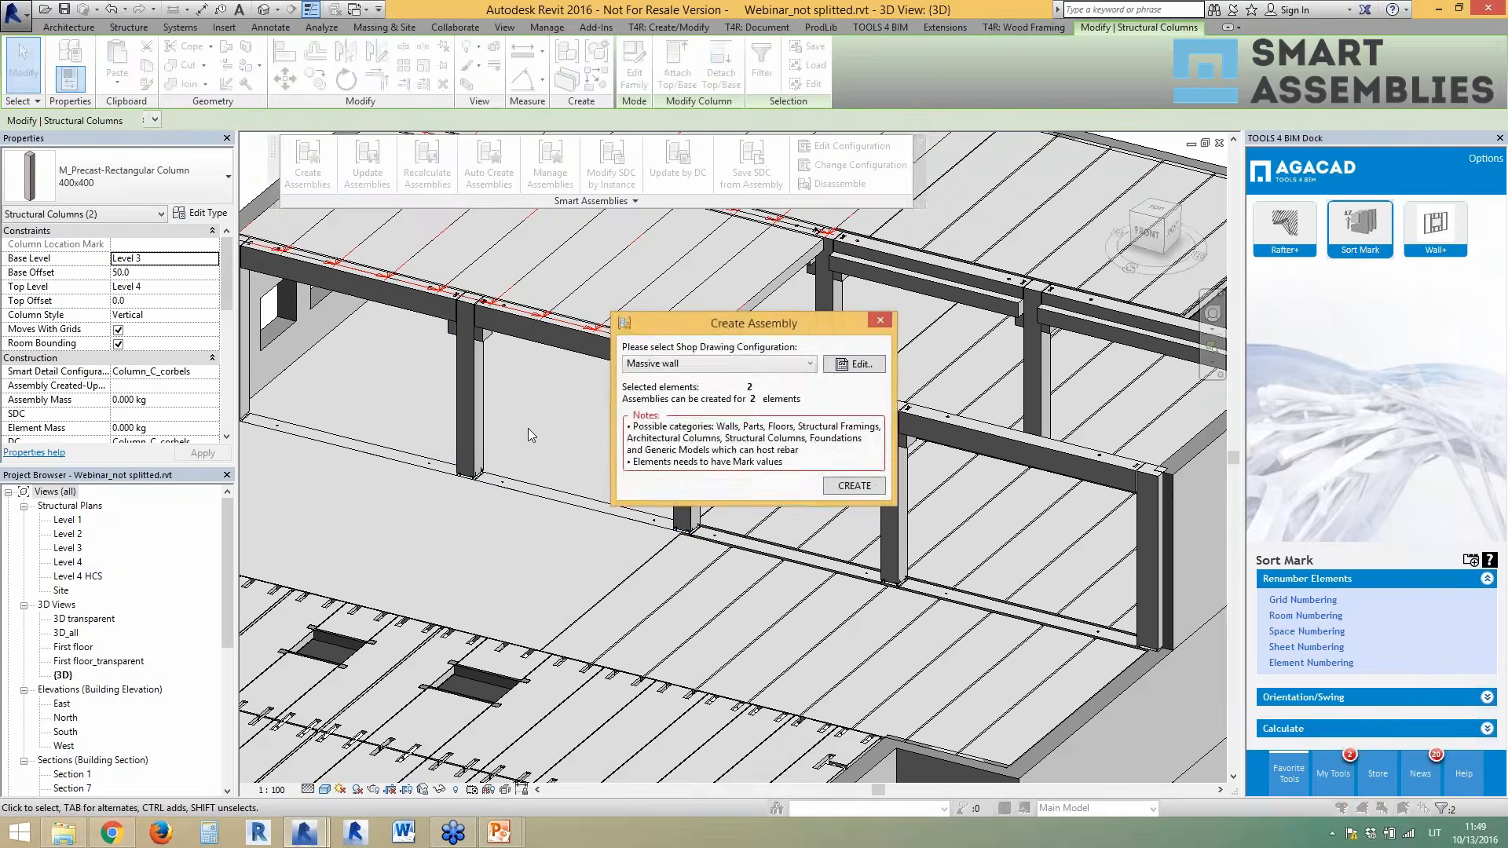
- Create the column assemblies using the Column_formwork shop drawing configuration
left_click(750, 372)
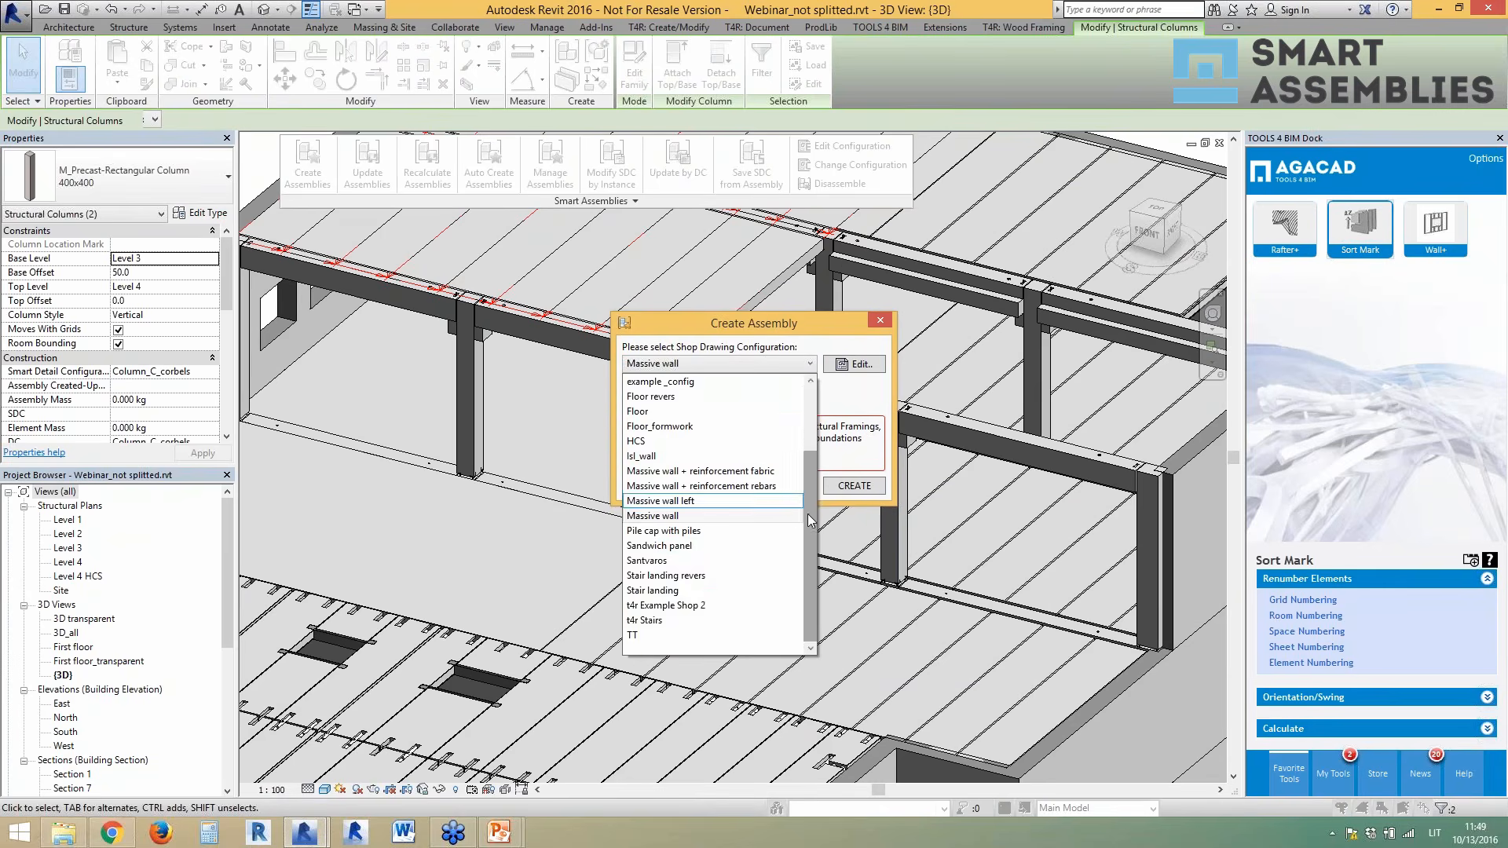
scroll(809, 558, "up", 2)
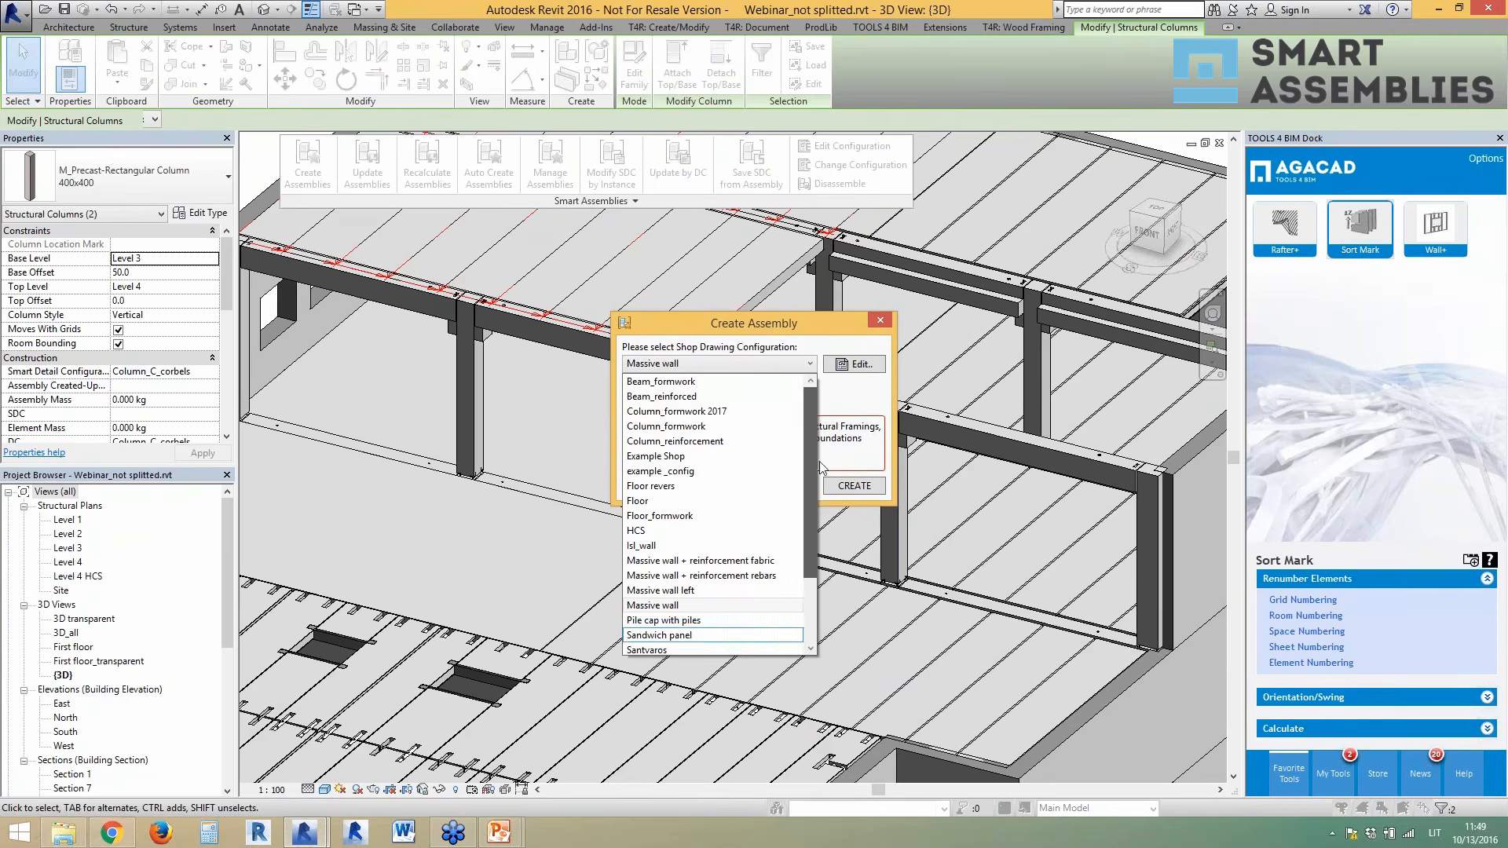
left_click(730, 428)
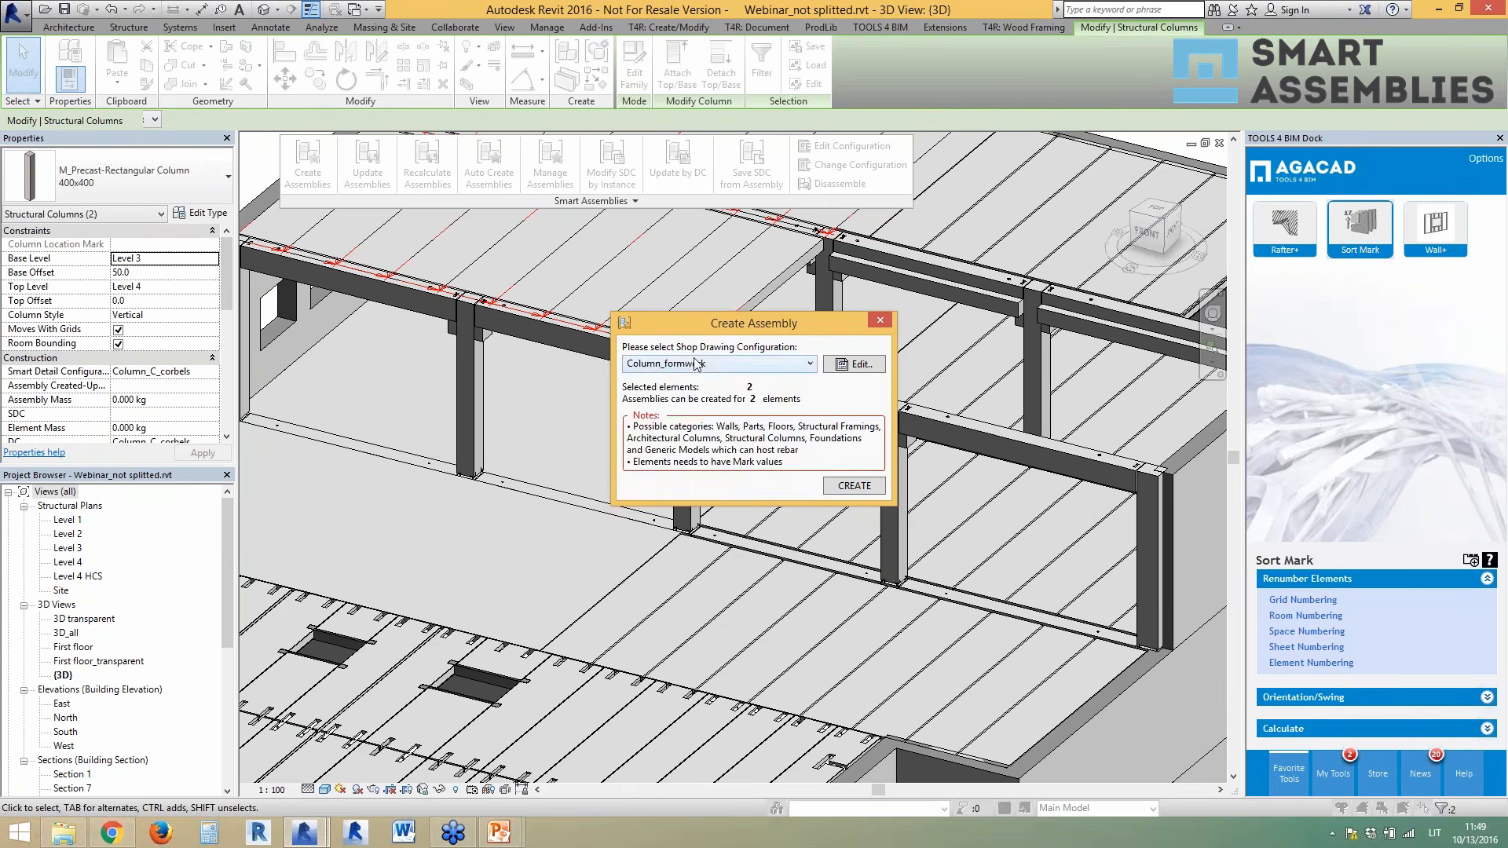
left_click(843, 487)
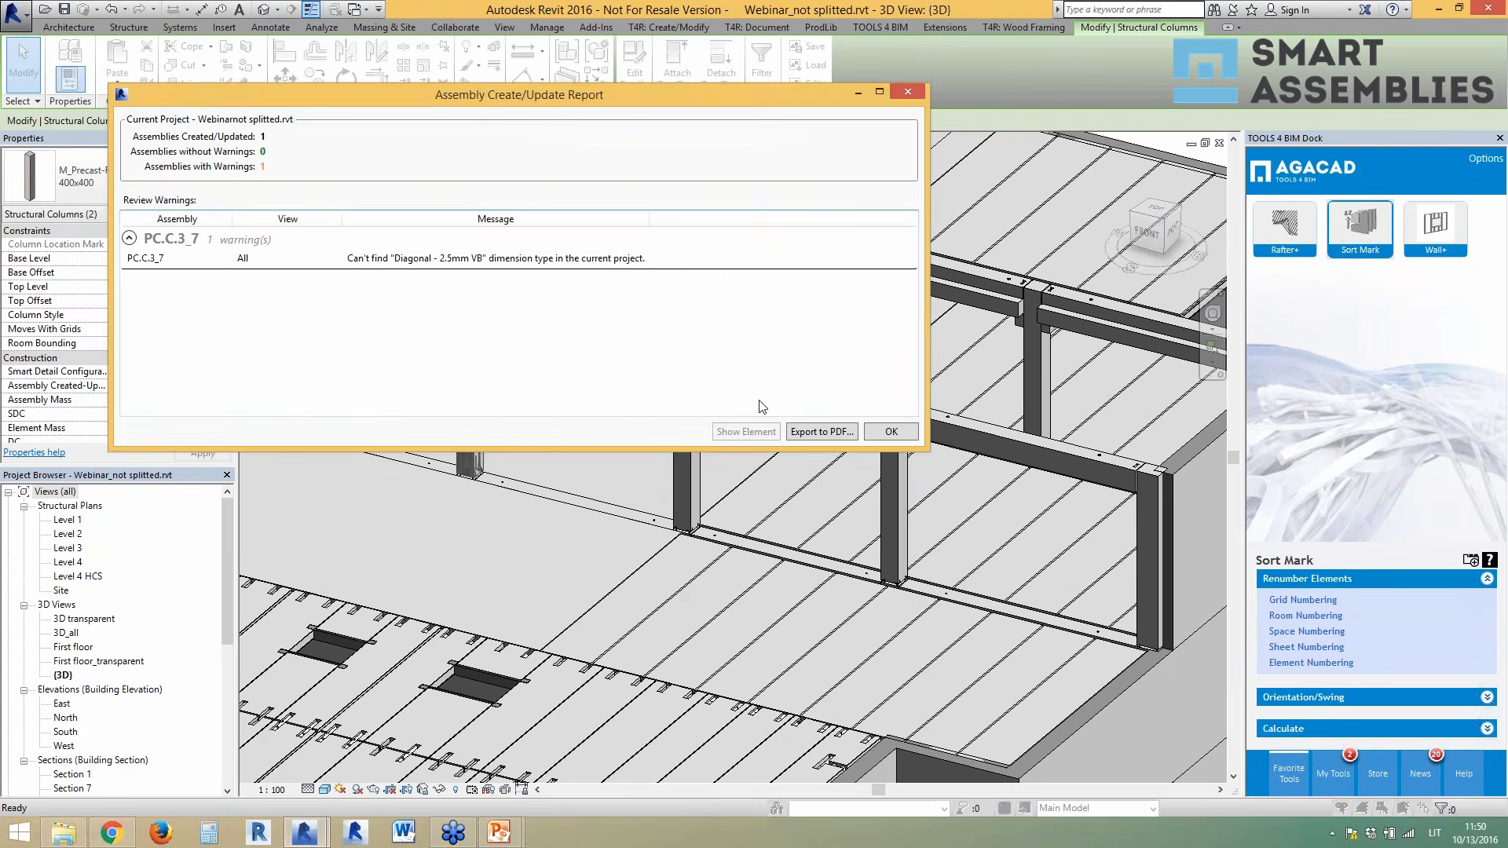
- Dismiss the report and expand Assemblies > PC.C.3_7 in the Project Browser
left_click(890, 432)
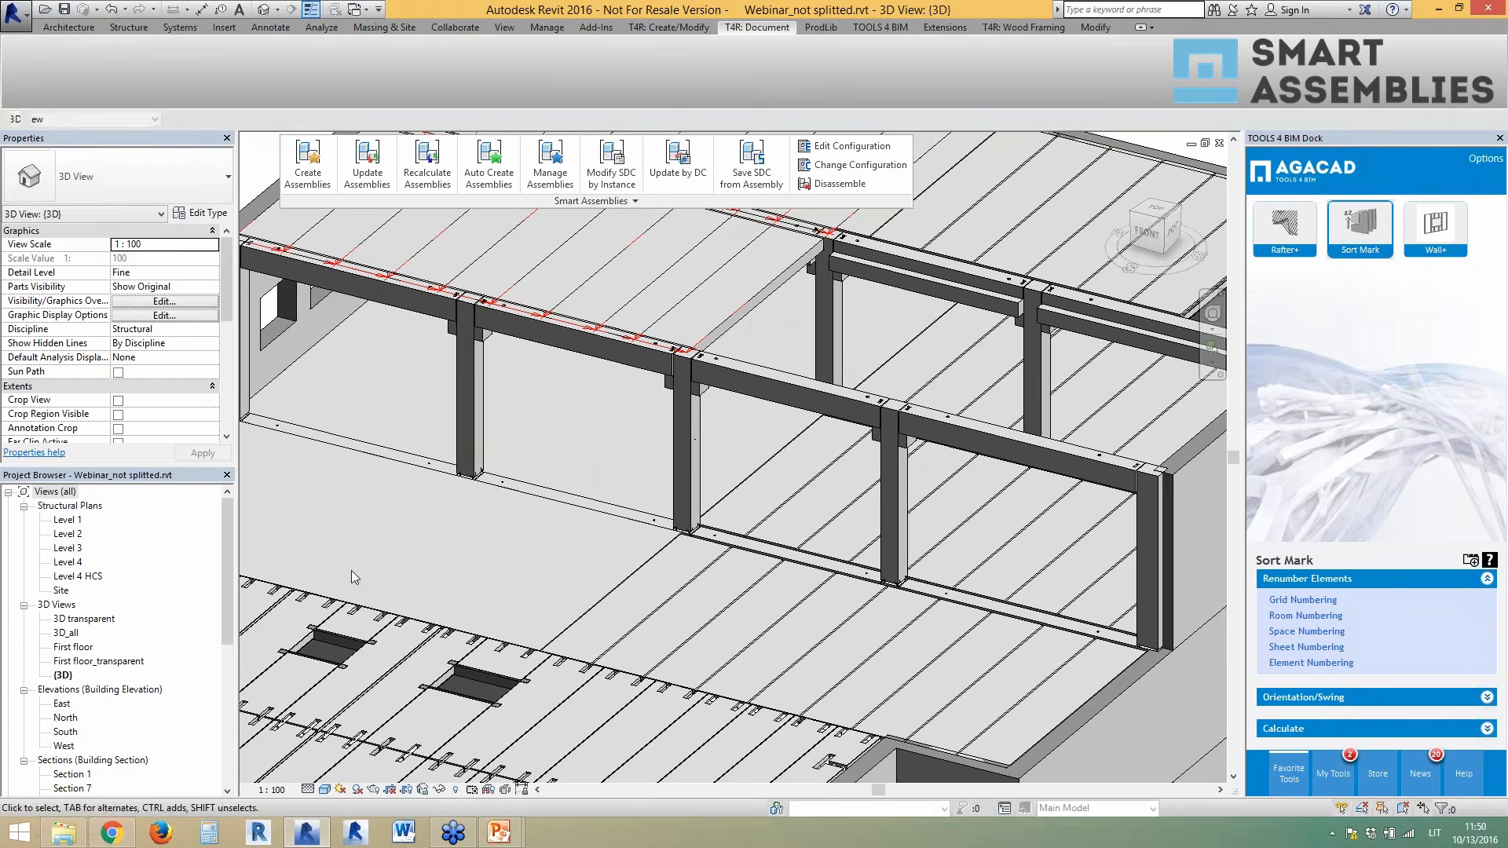
scroll(118, 707, "down", 7)
left_click(73, 788)
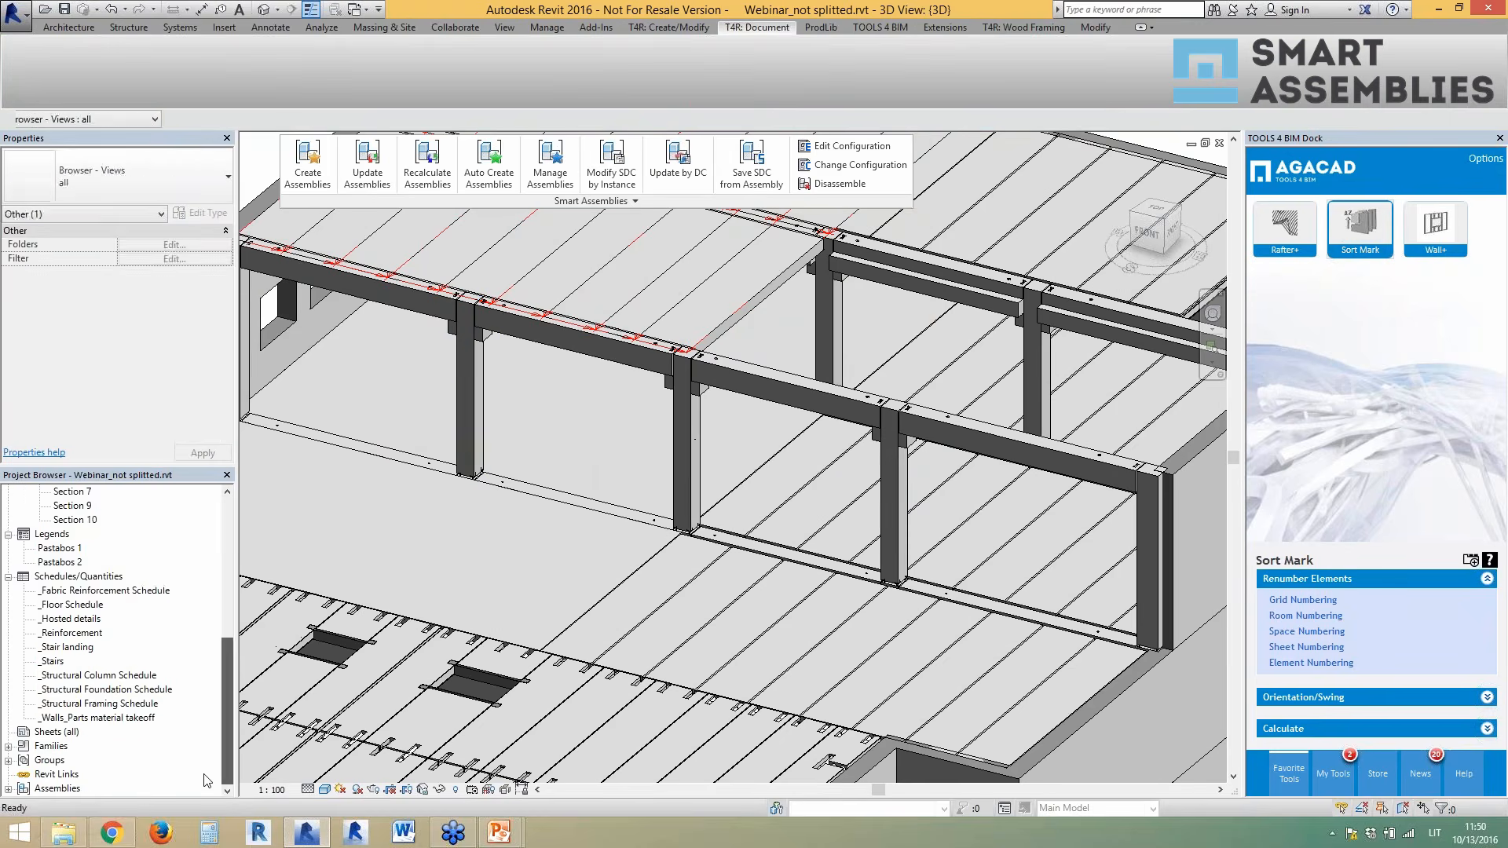
double_click(72, 787)
double_click(66, 788)
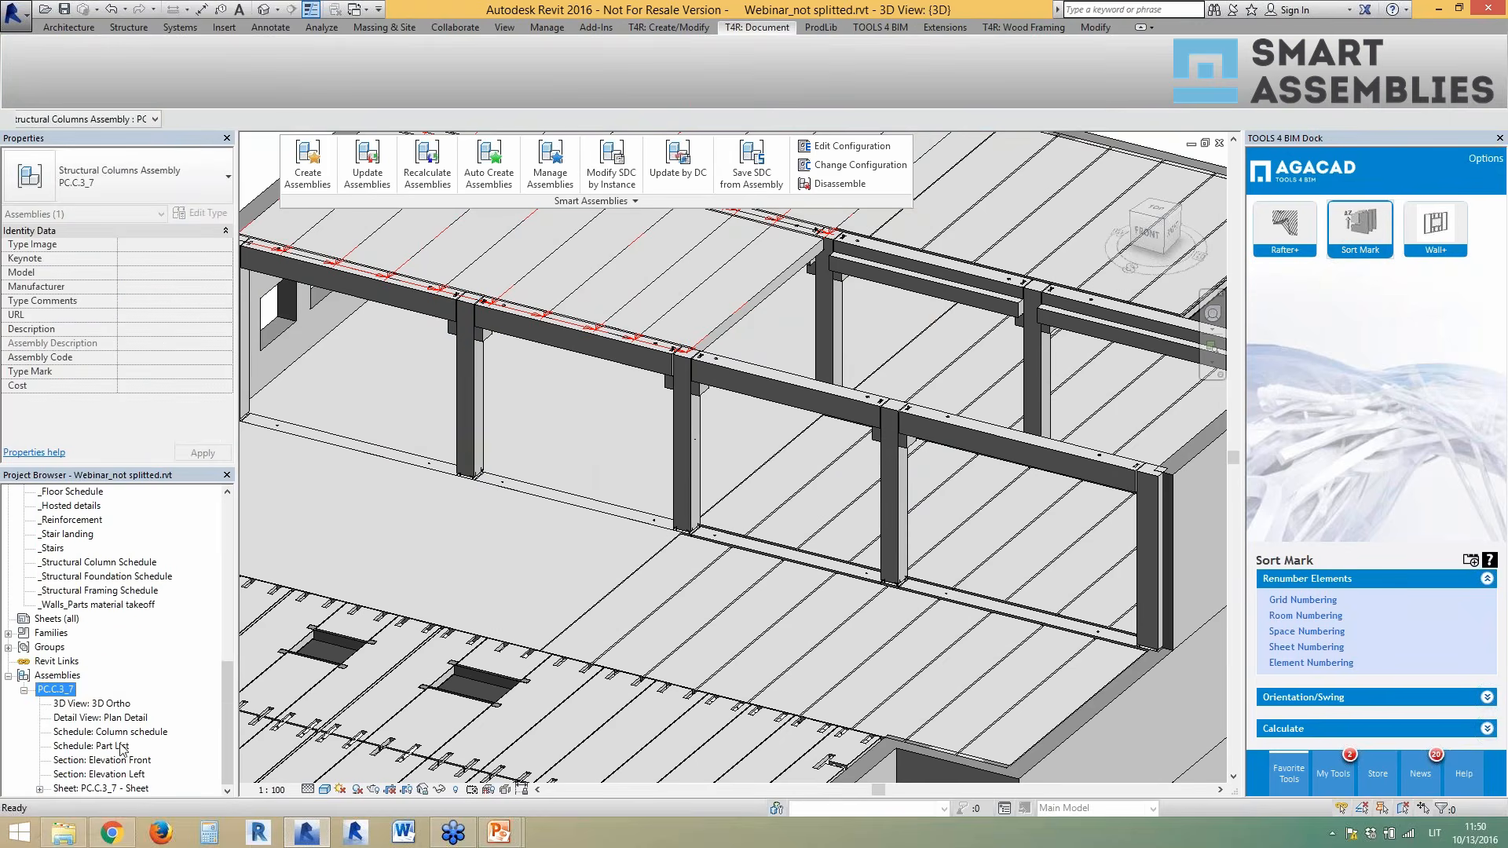
- Identify the PC.C.3_7 column in the model and open its shop drawing sheet
left_click(469, 430)
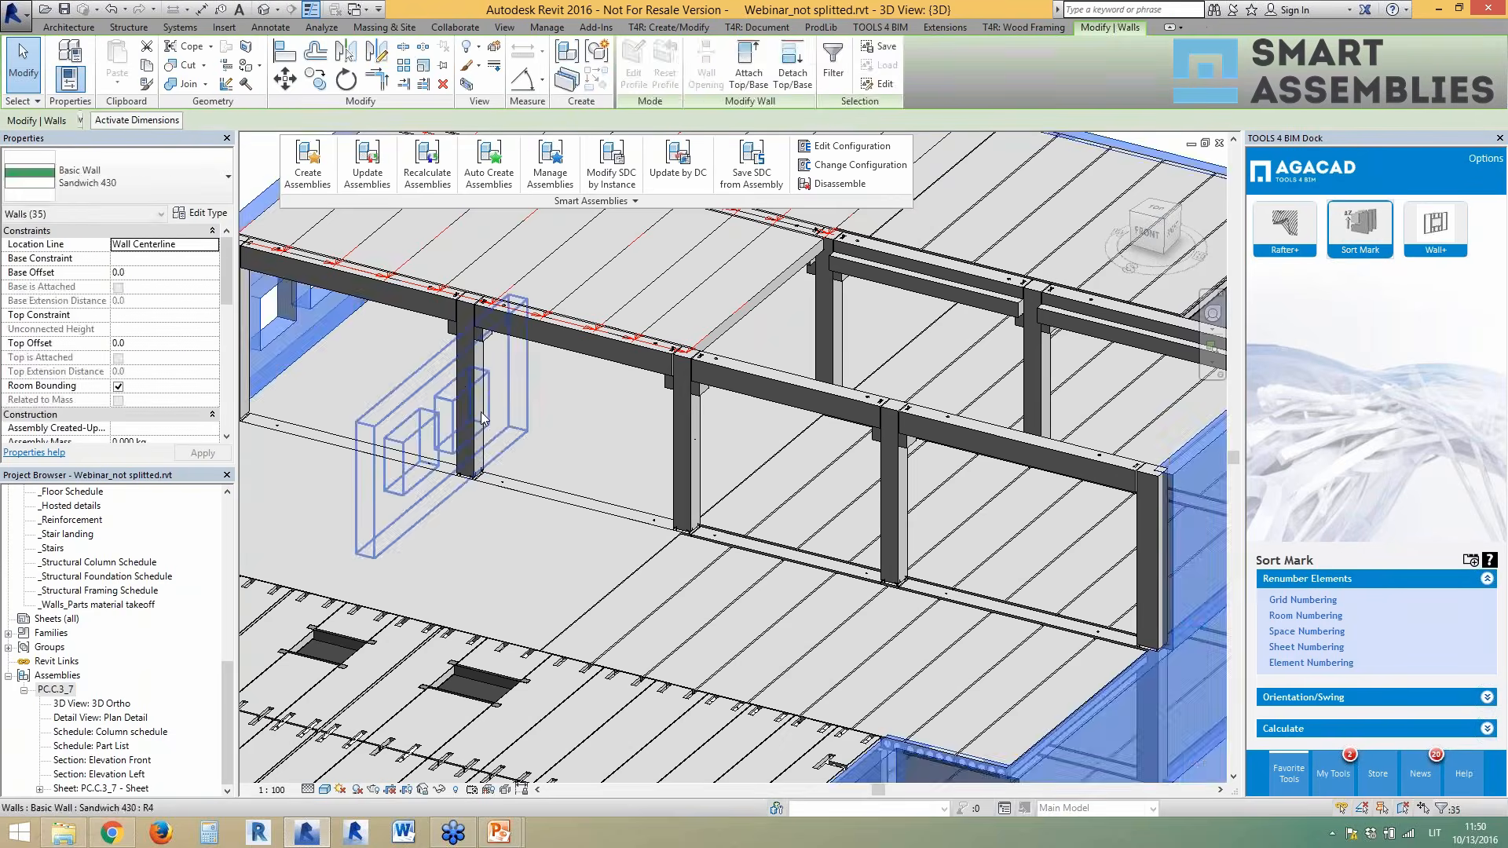
left_click(481, 413)
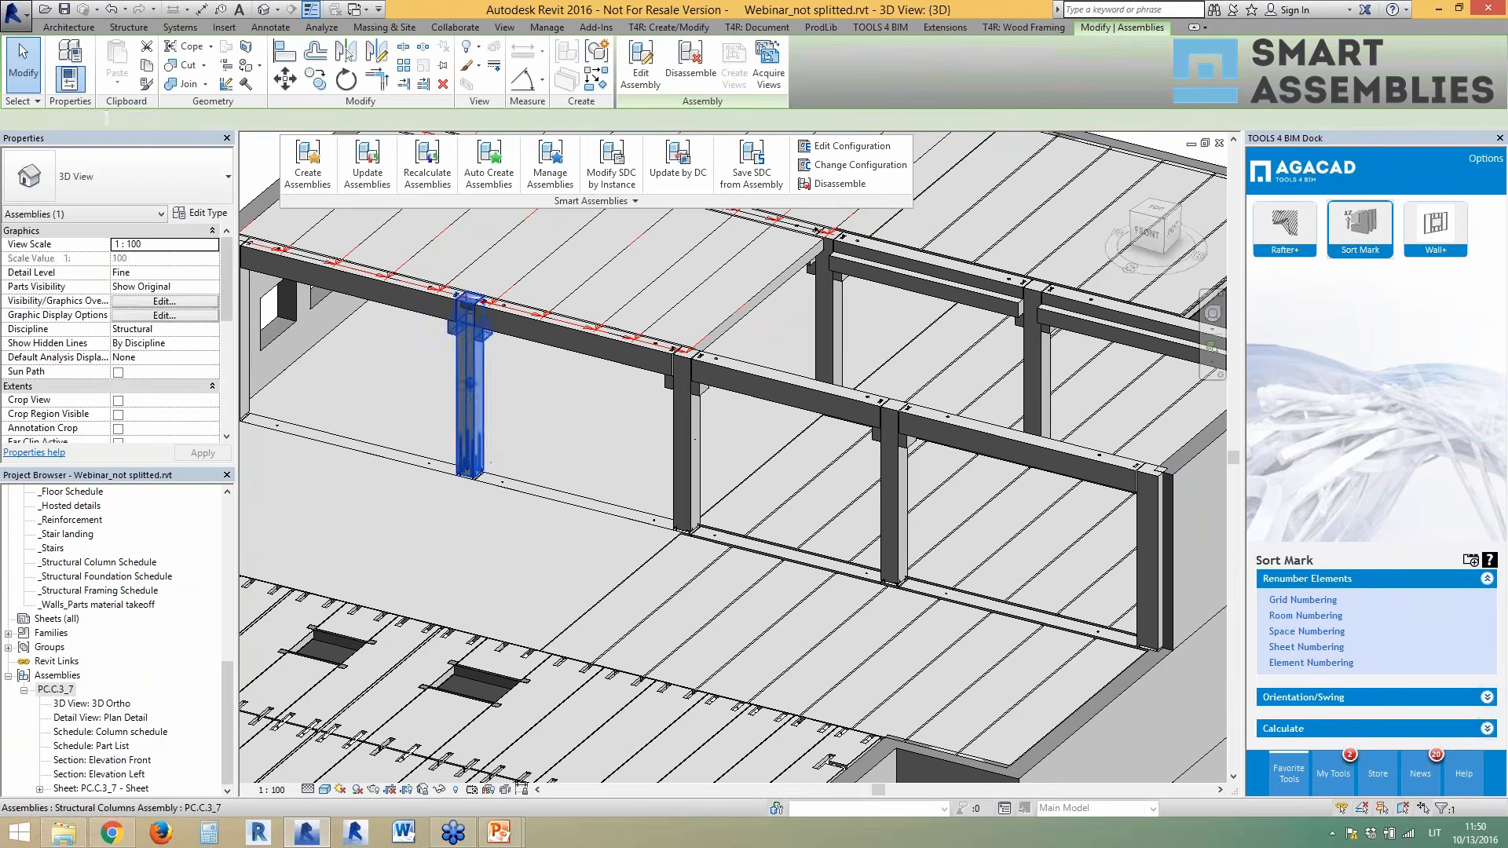
left_click(699, 469)
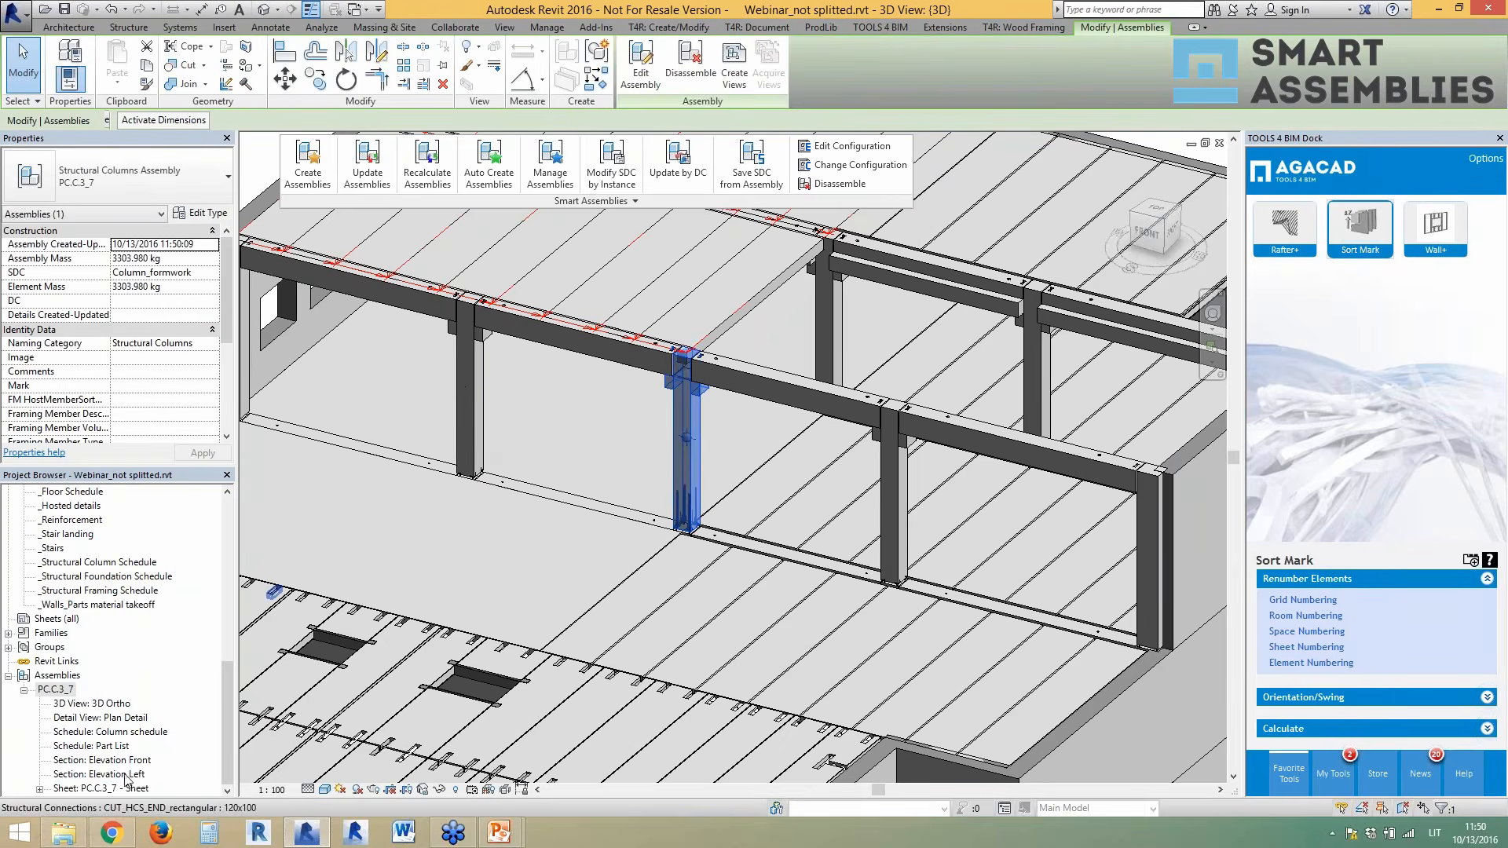
double_click(115, 789)
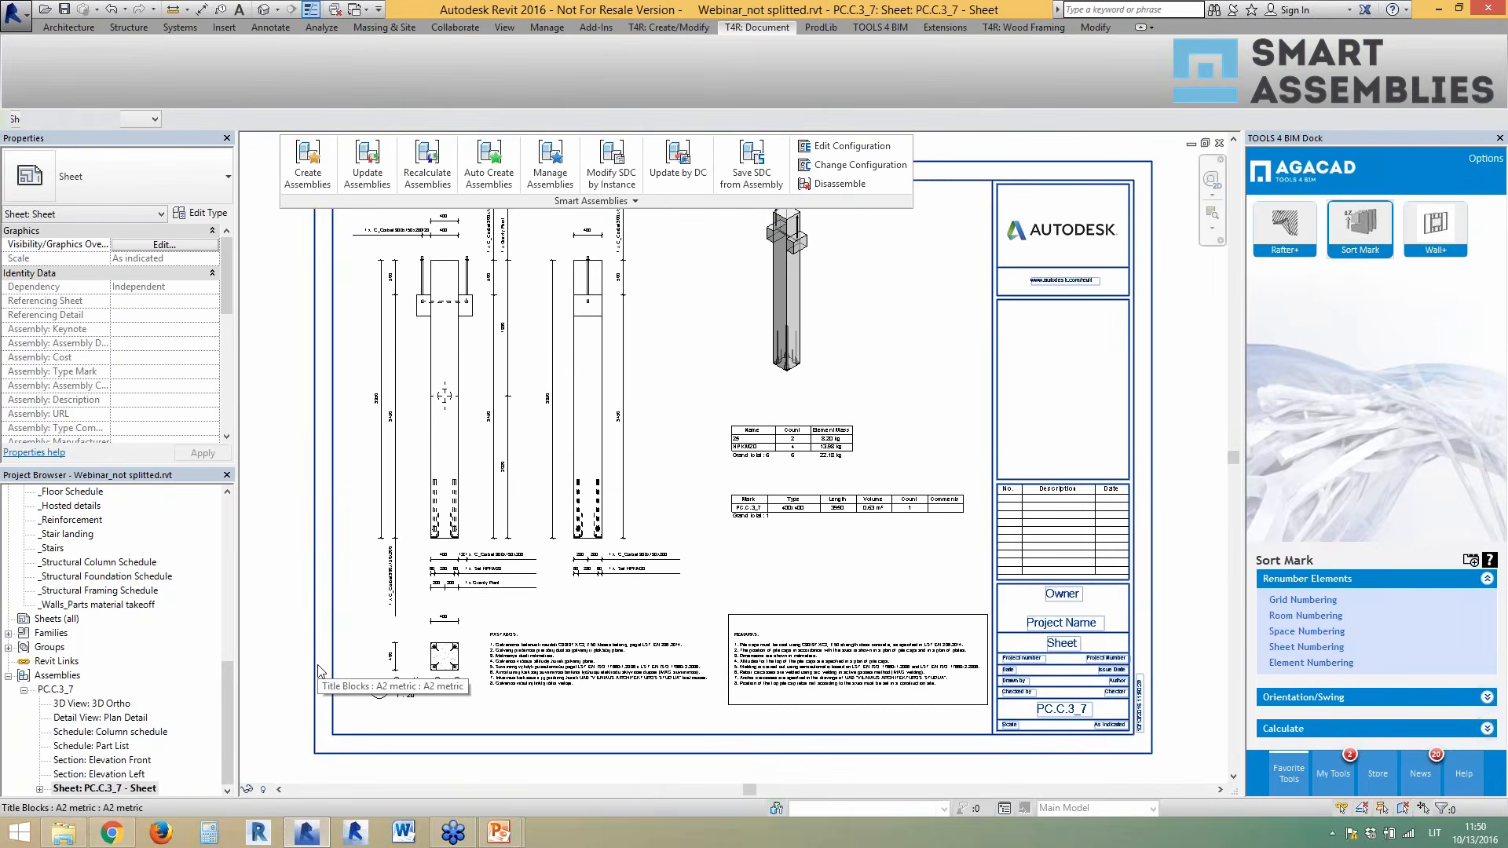
- Zoom around the PC.C.3_7 sheet to review its sections, 3D view and schedules
scroll(318, 671, "down", 1)
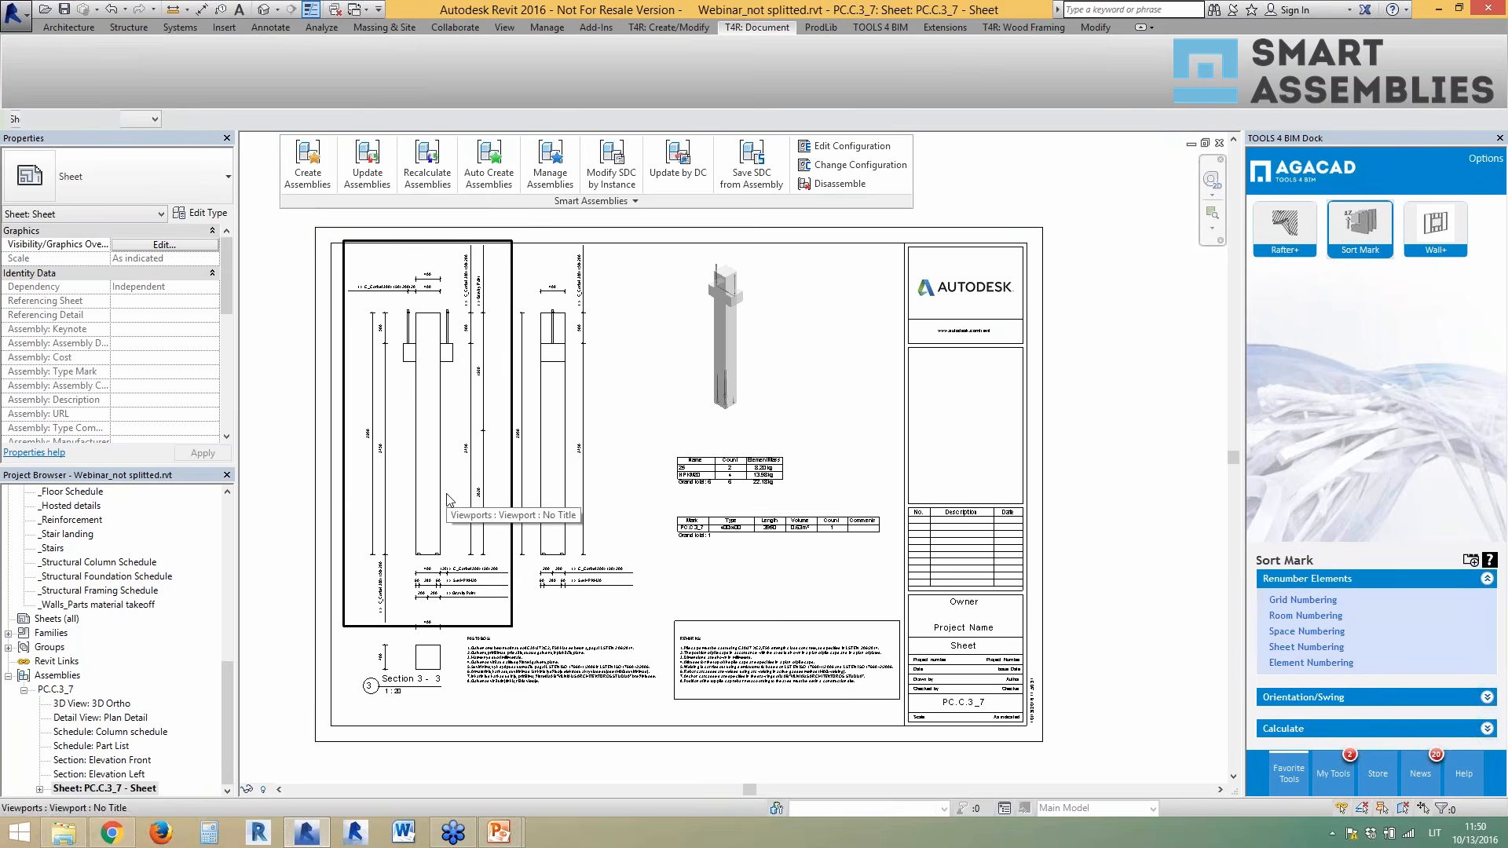
scroll(302, 312, "up", 4)
scroll(559, 439, "down", 4)
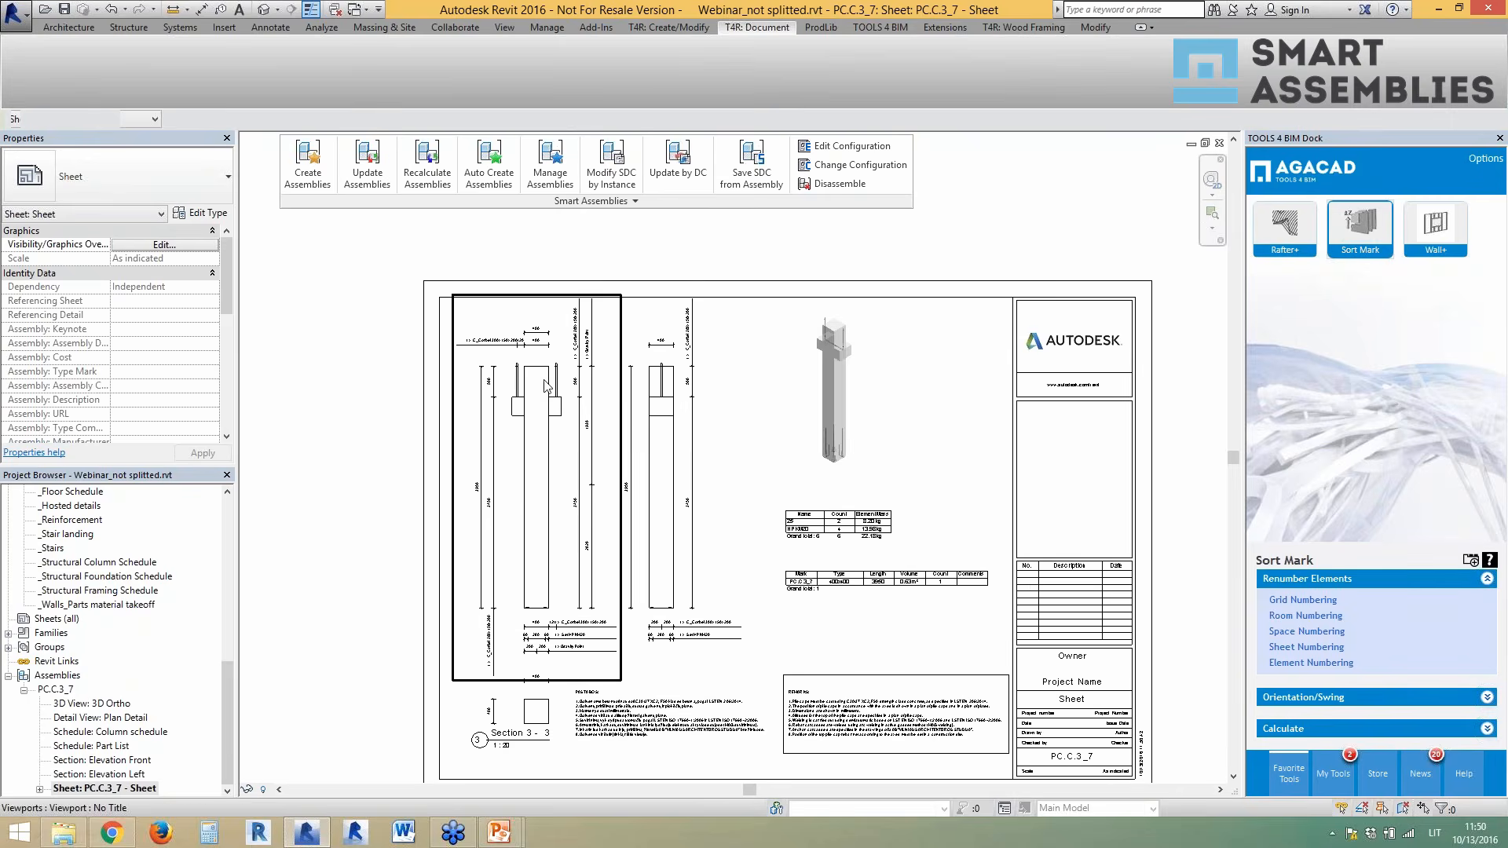
scroll(548, 391, "down", 1)
scroll(726, 498, "up", 1)
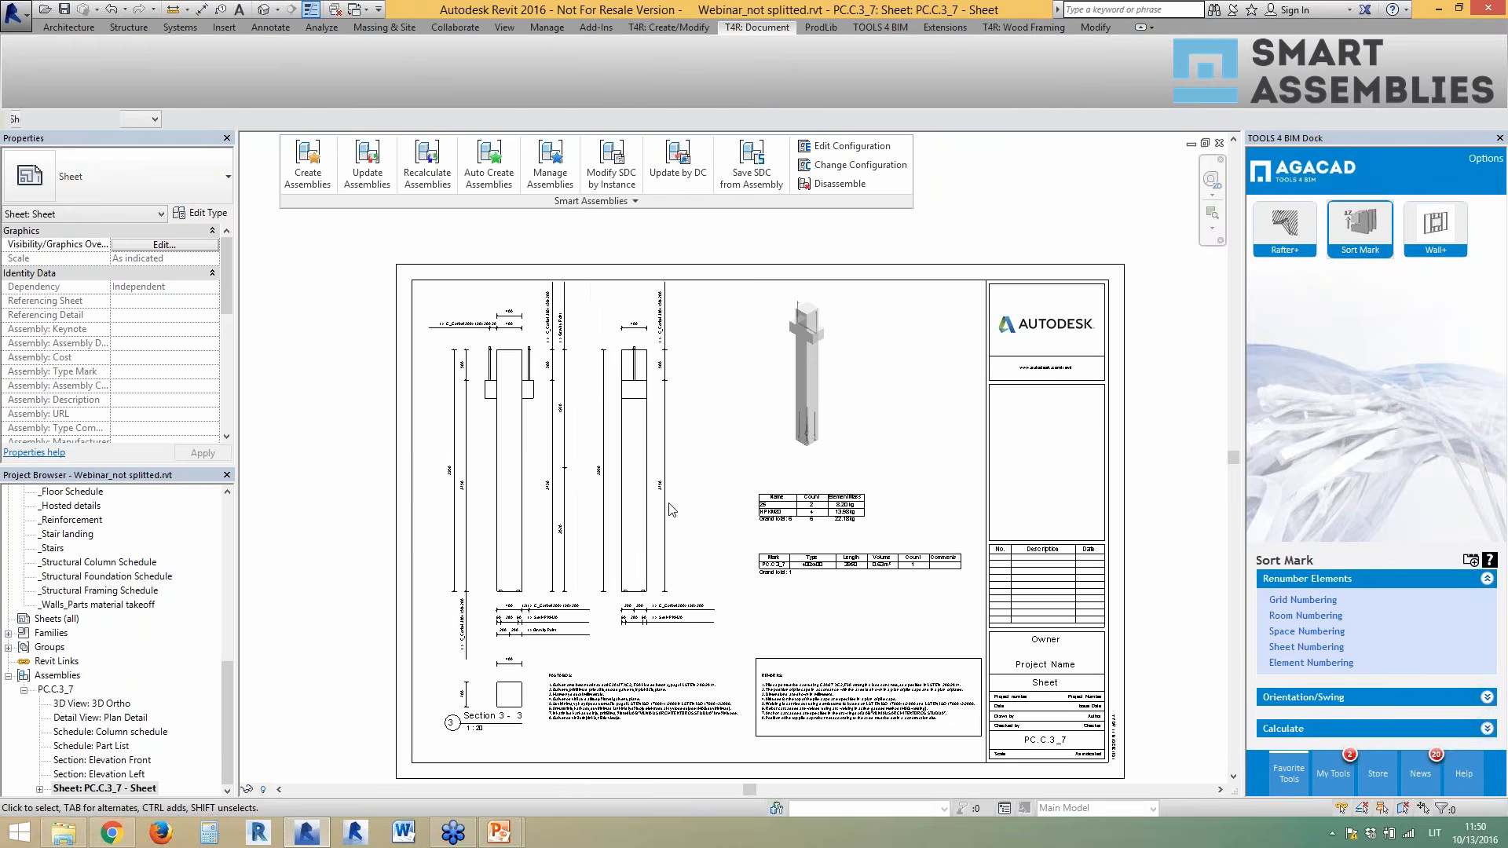
scroll(517, 666, "up", 1)
scroll(517, 666, "up", 1)
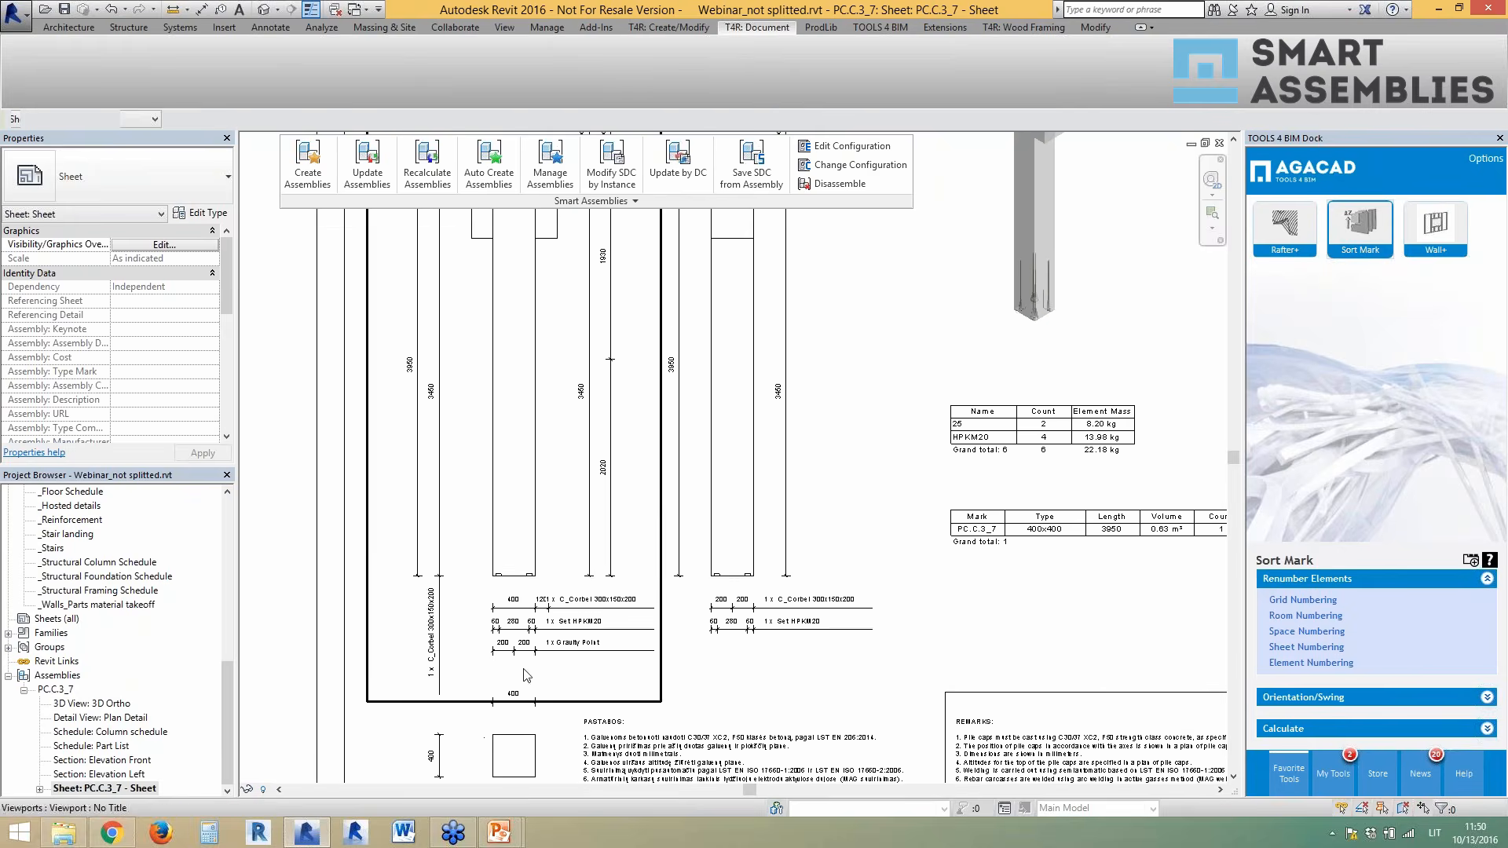
- Inspect the PC.C.3_7 Elevation Front section, then return to the {3D} view
double_click(122, 759)
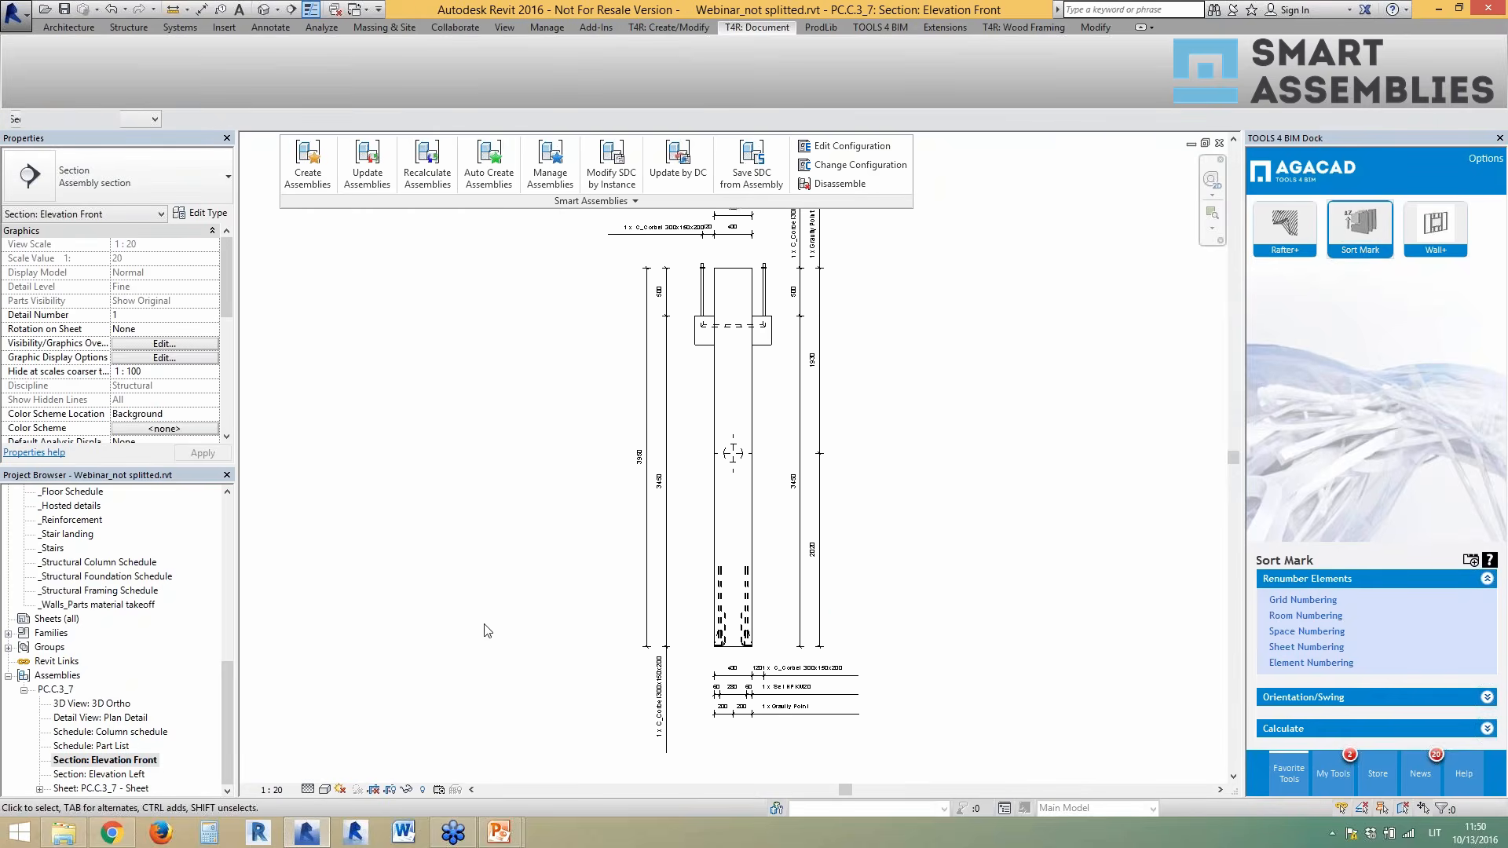
scroll(786, 692, "up", 3)
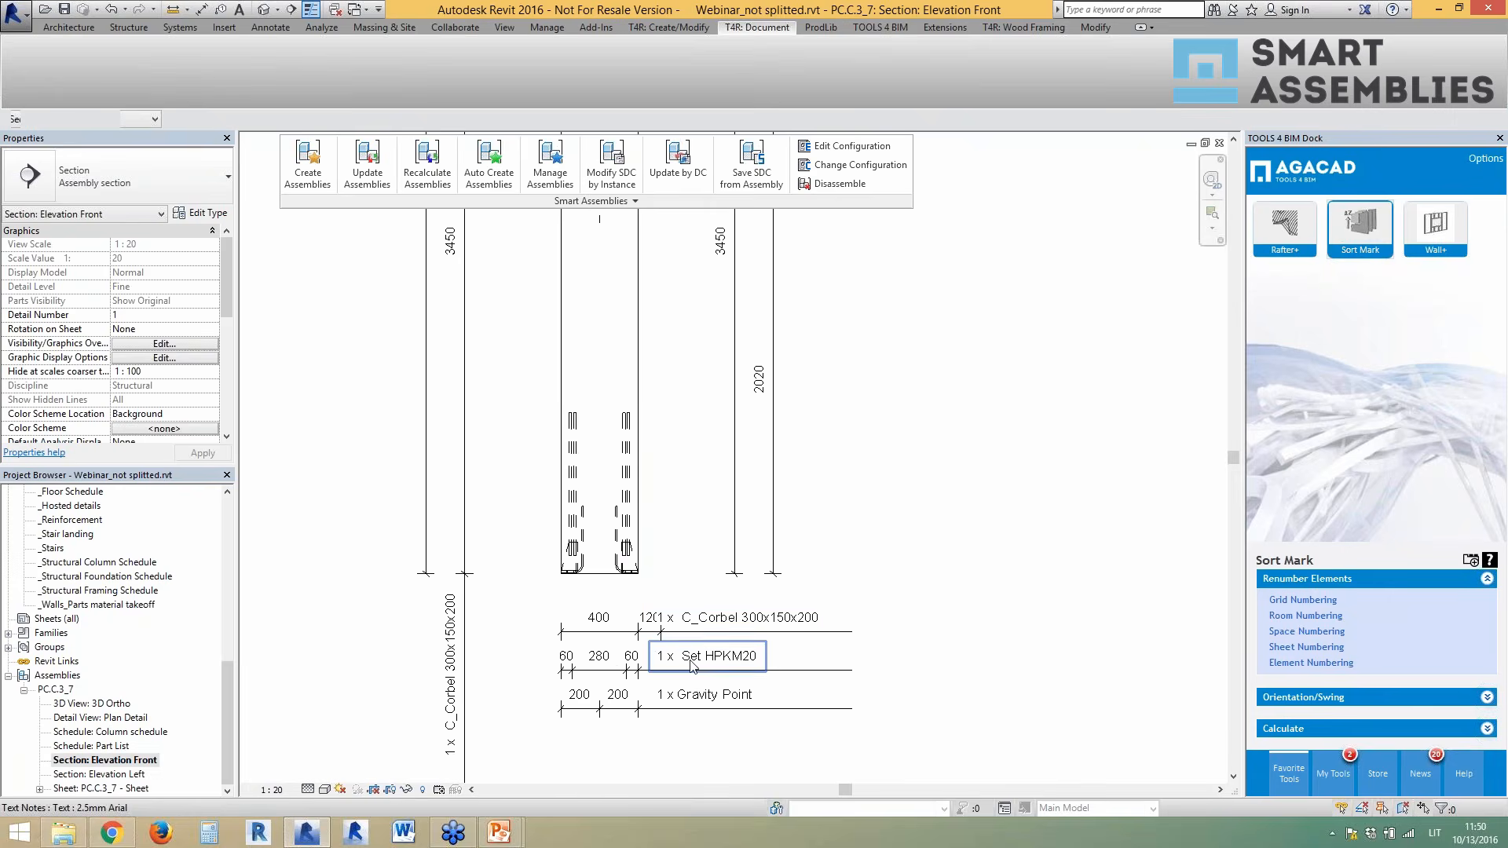
scroll(640, 721, "down", 3)
scroll(641, 721, "down", 2)
scroll(673, 280, "up", 5)
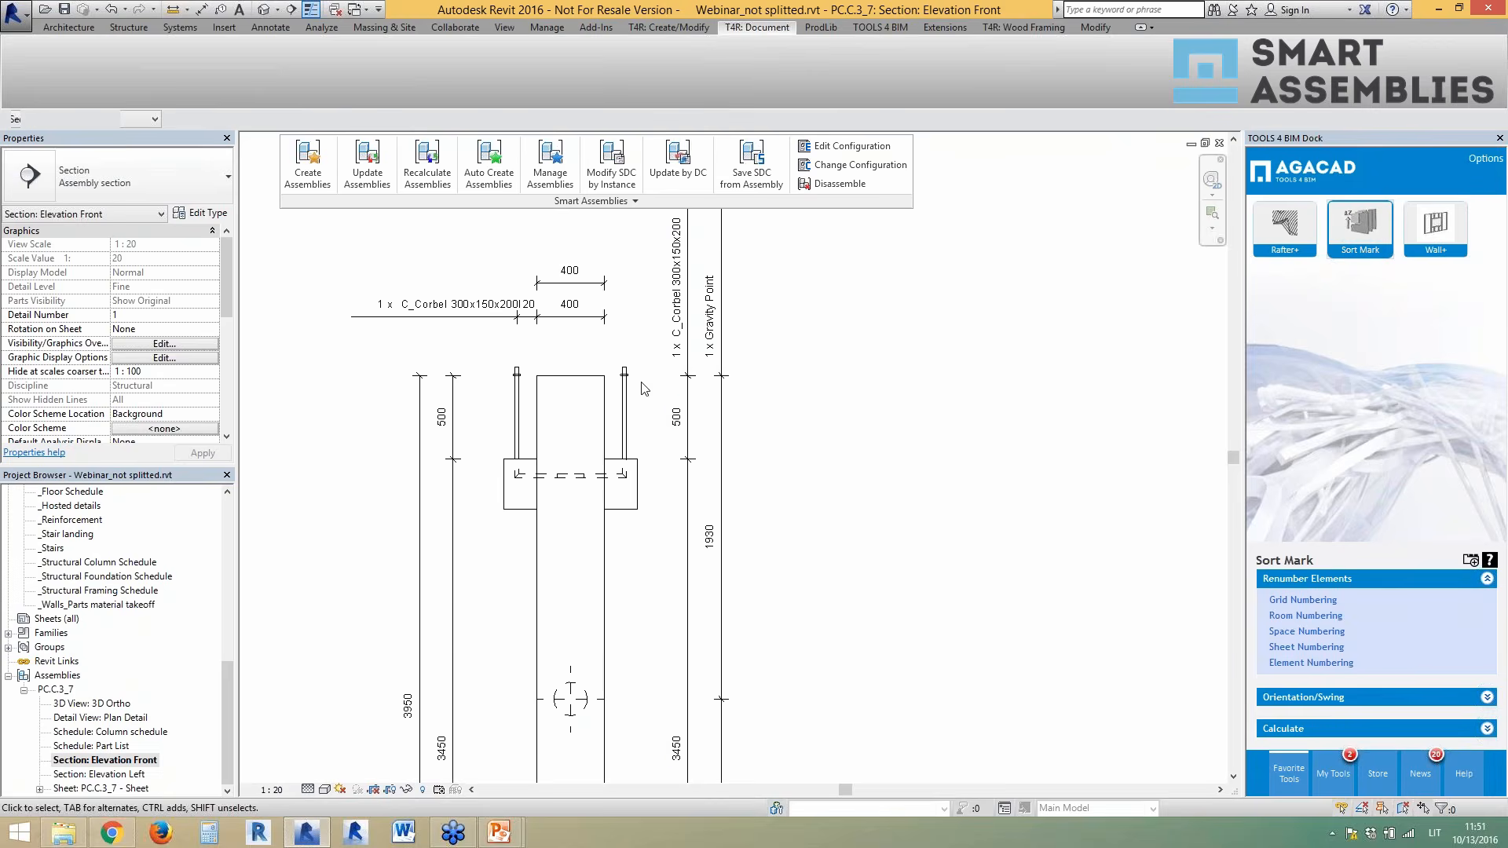
scroll(601, 306, "down", 2)
scroll(642, 699, "up", 1)
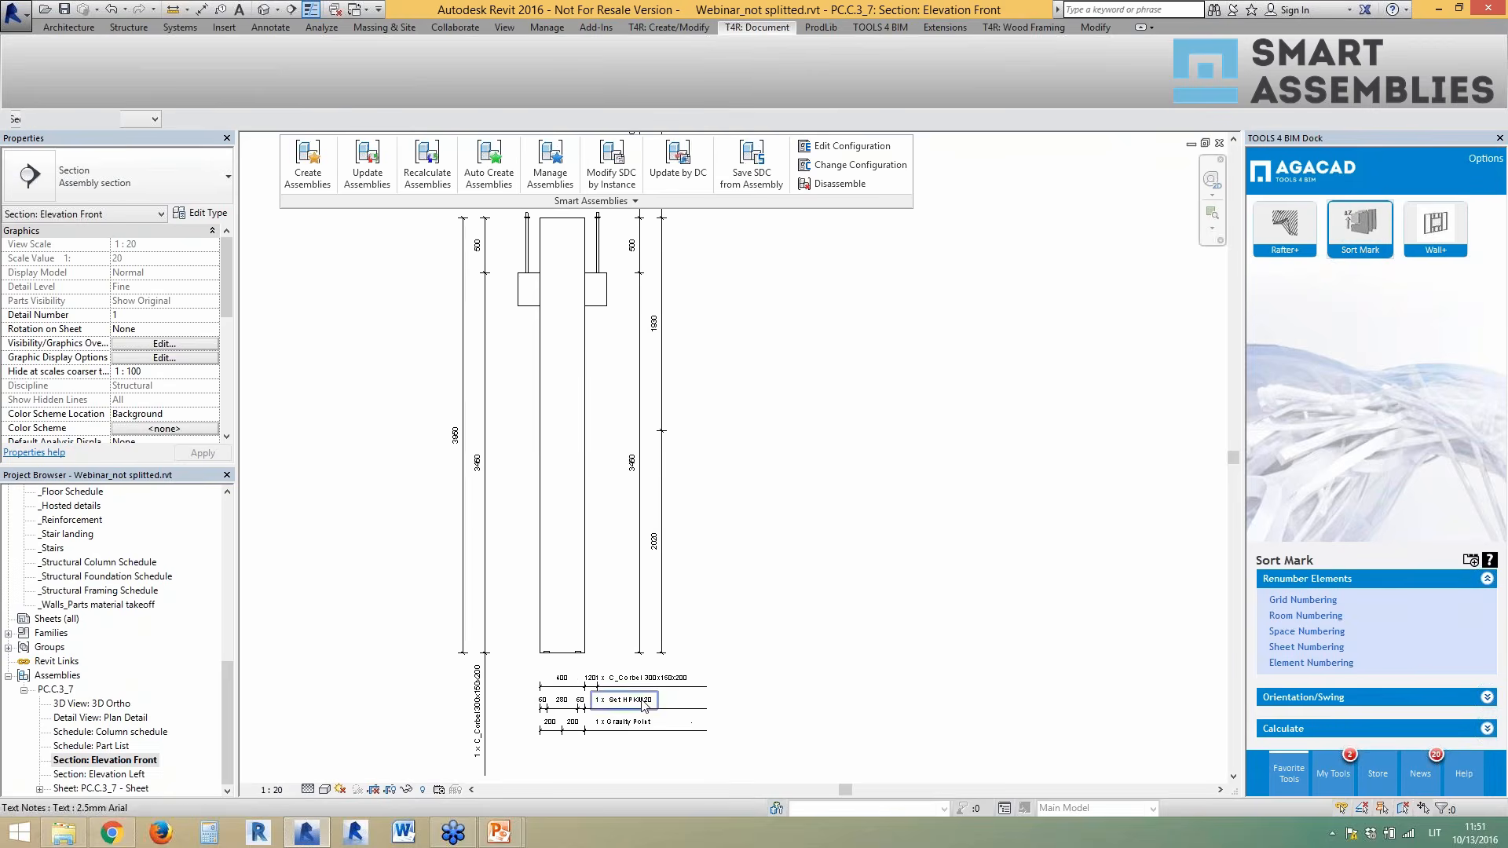
left_click(264, 8)
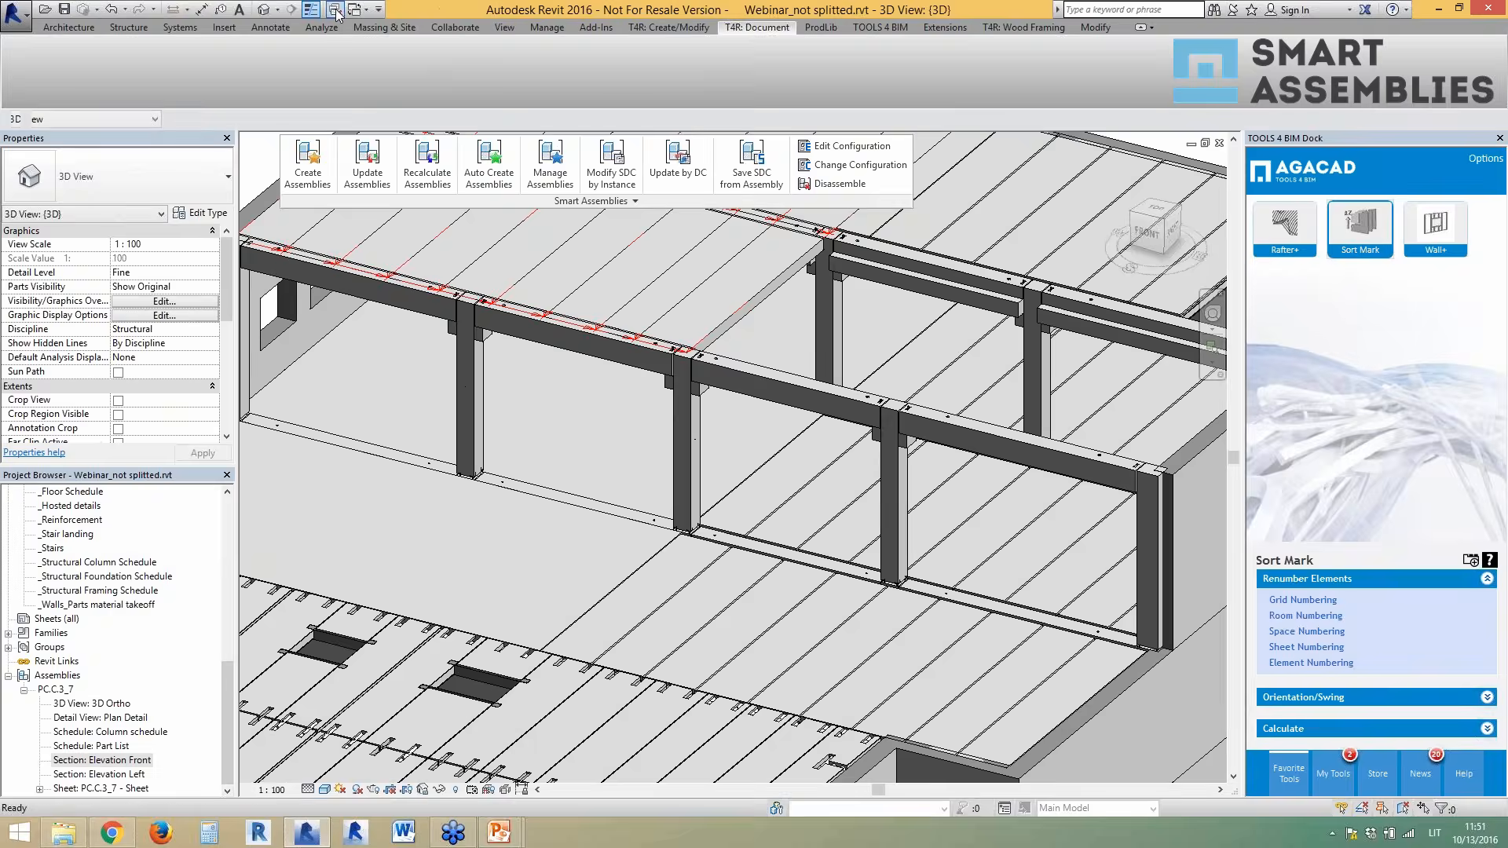
- Select two adjacent hollow core slabs at the edge of the lower floor
left_click_drag(222, 700, 224, 524)
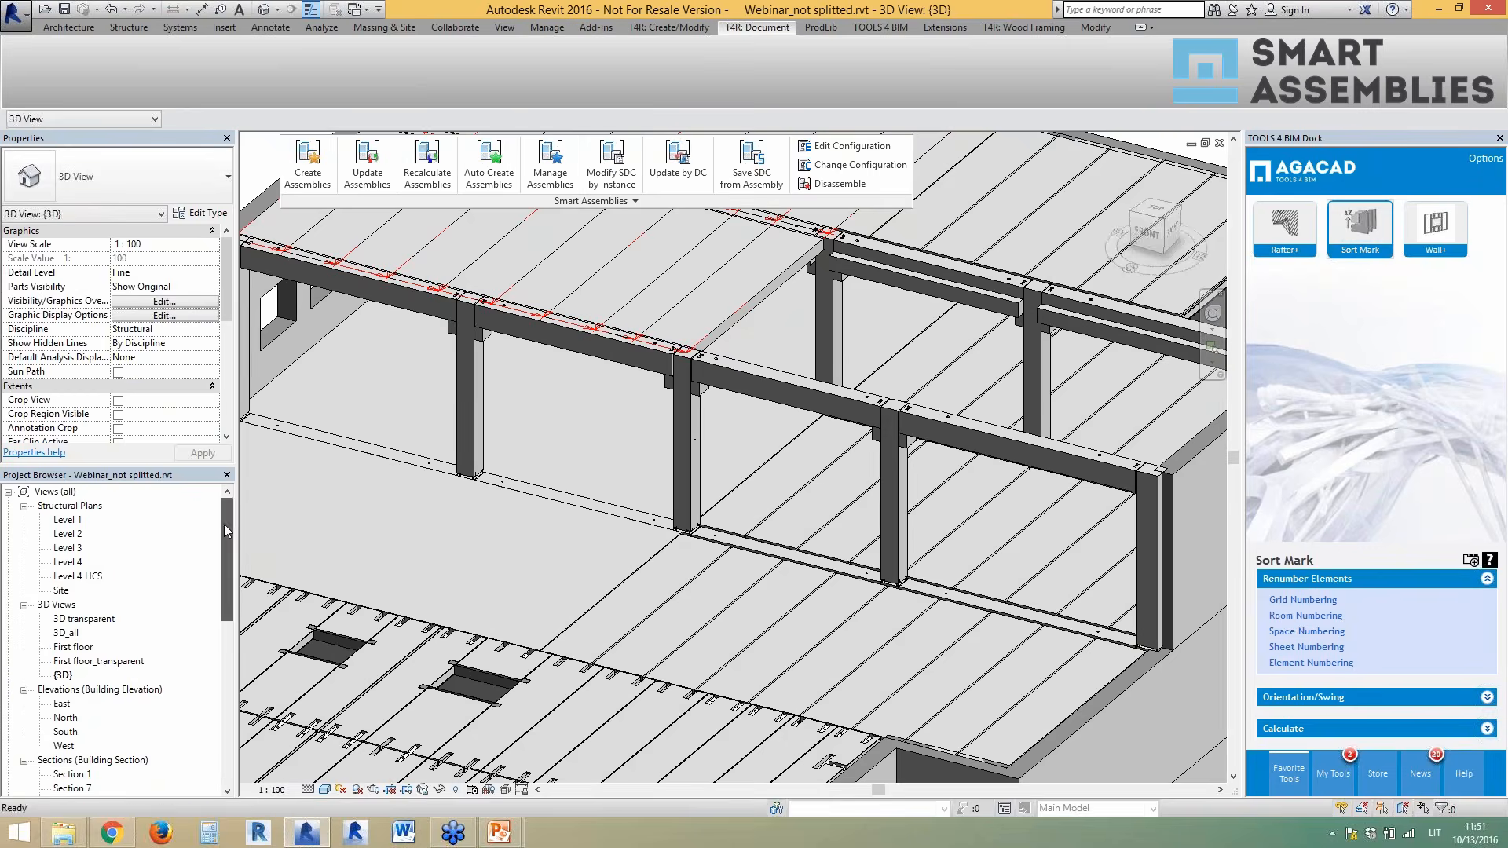
scroll(633, 435, "down", 5)
scroll(340, 478, "up", 8)
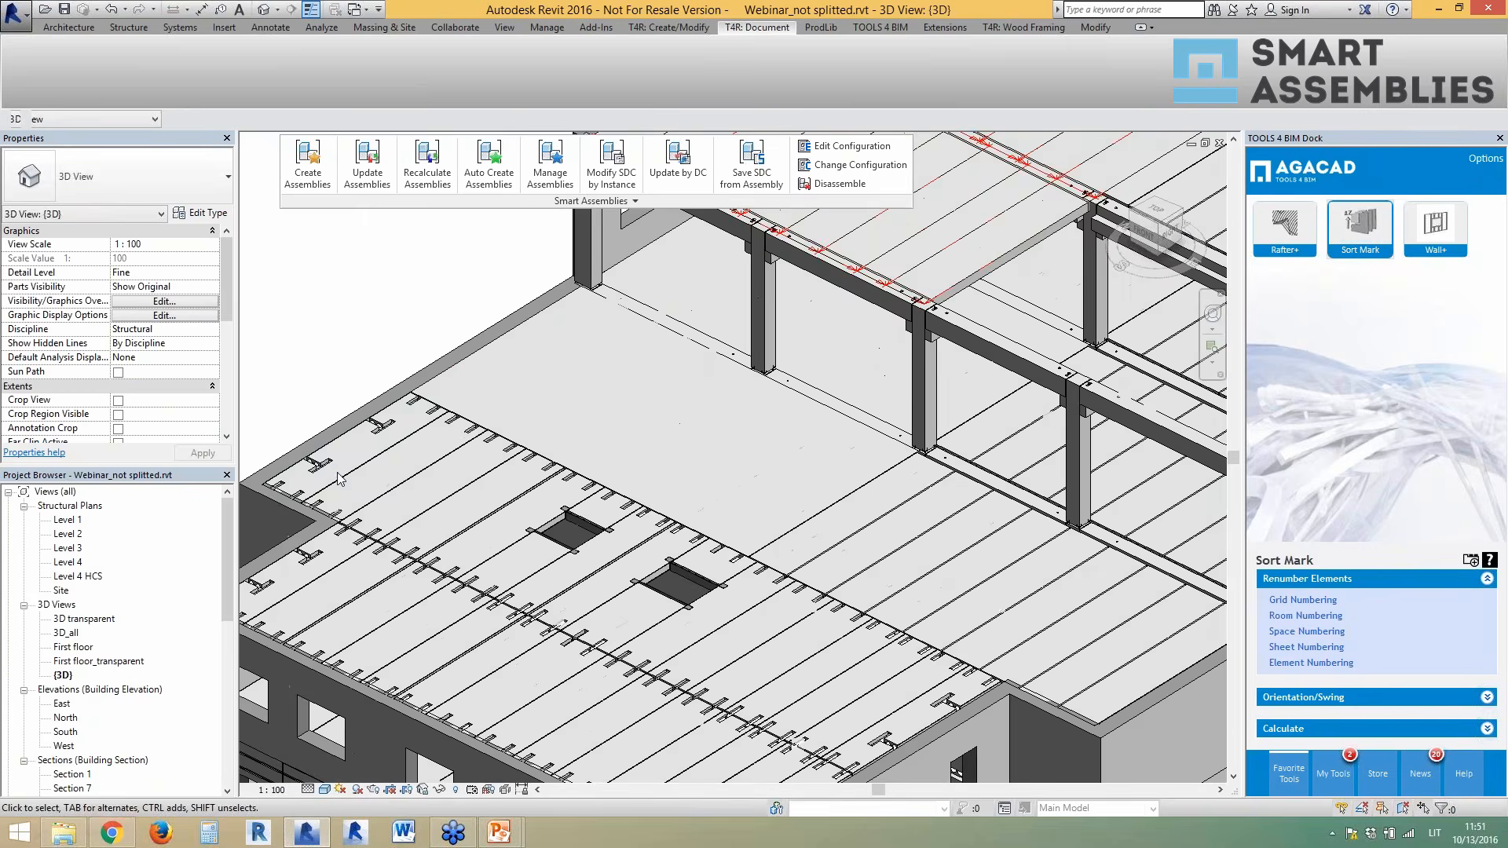
left_click(351, 465)
middle_click_drag(834, 450, 959, 423)
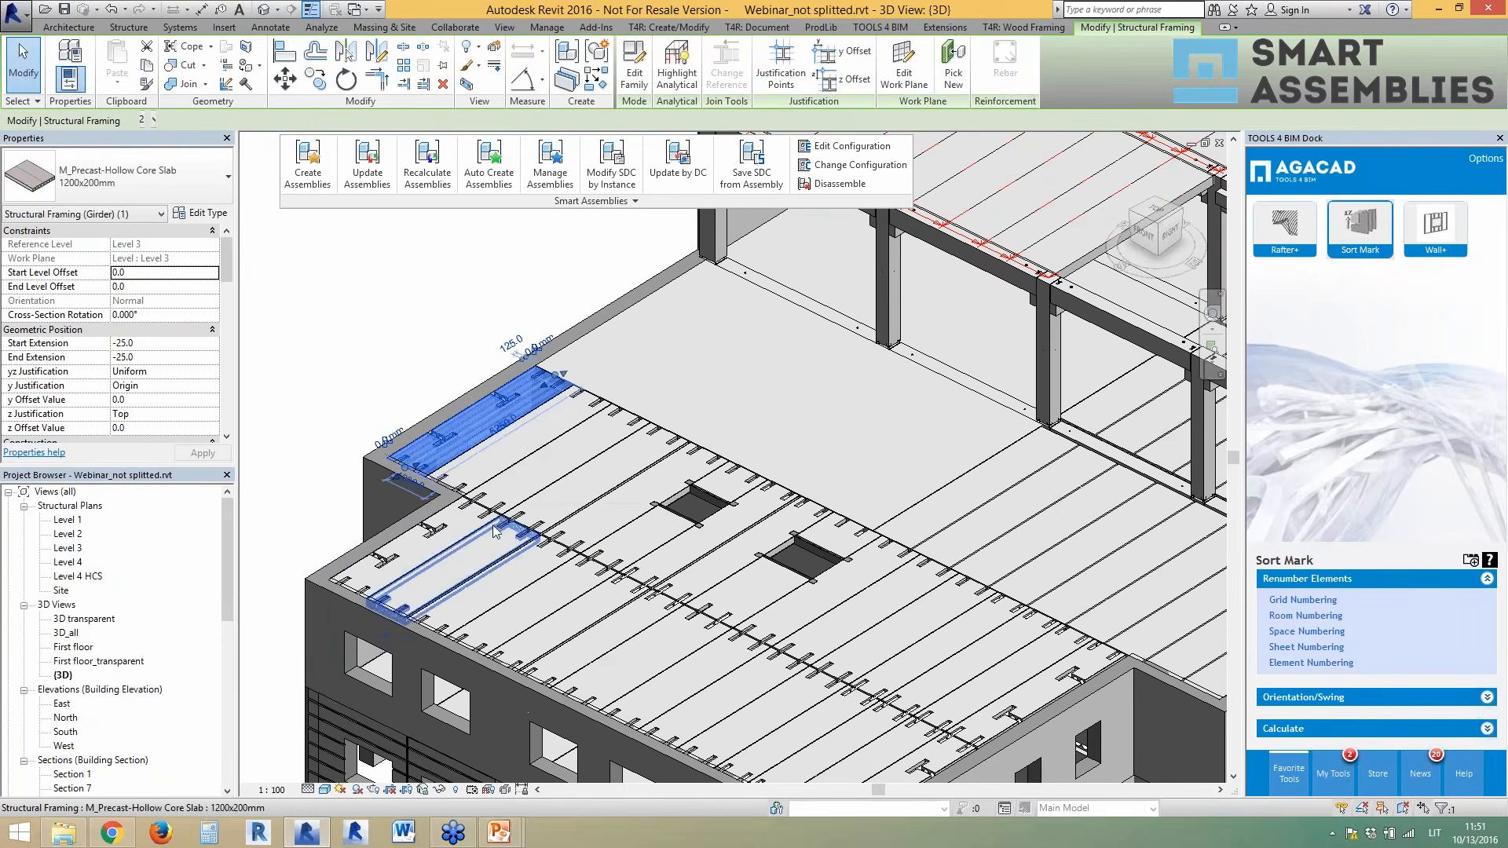
left_click(507, 469, "ctrl")
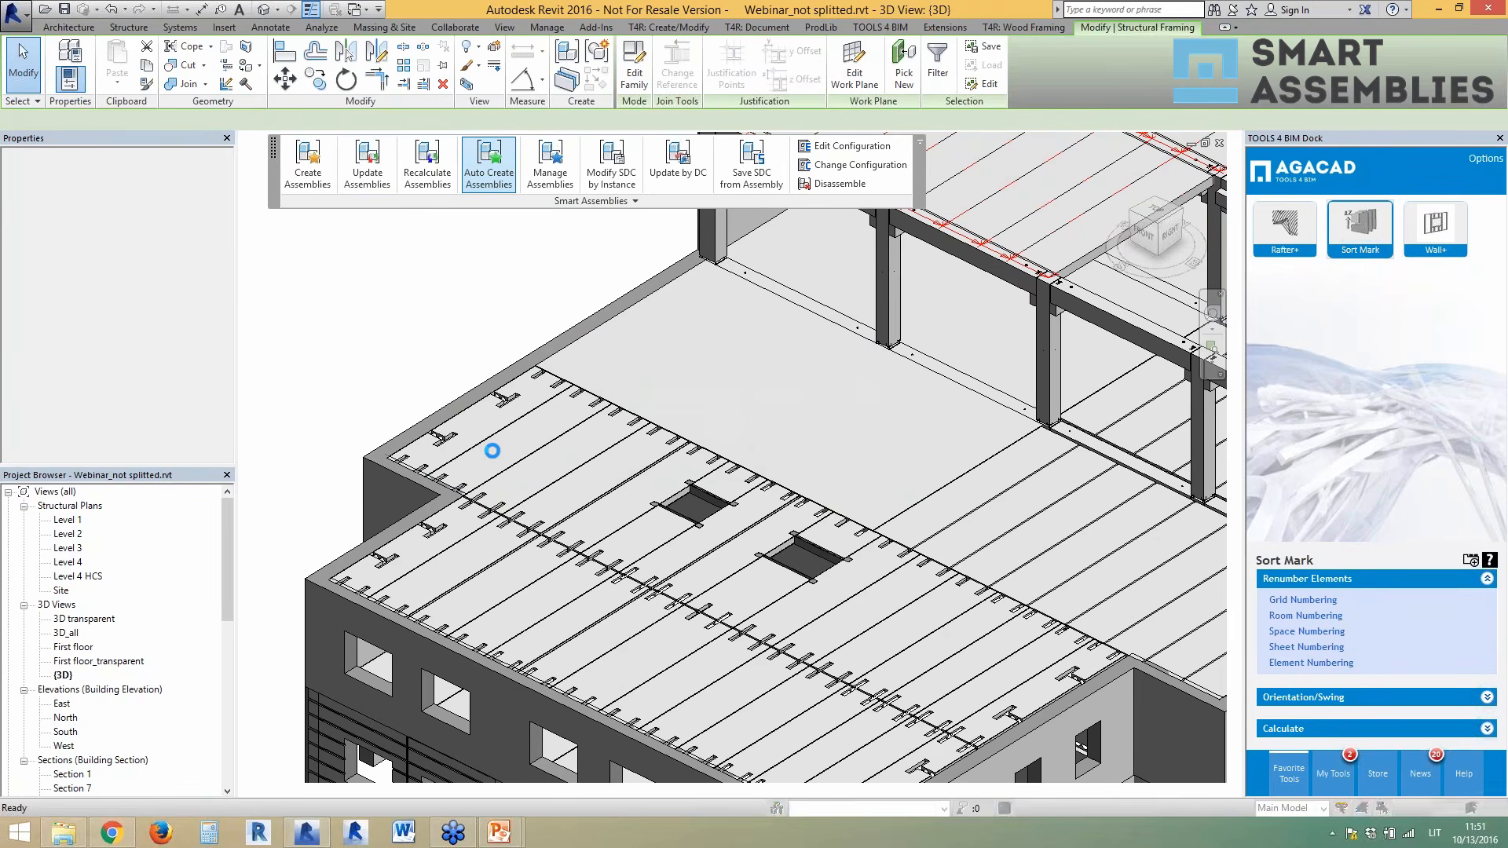
- Close the report and open the PC-B-3_28 shop drawing sheet
left_click(875, 437)
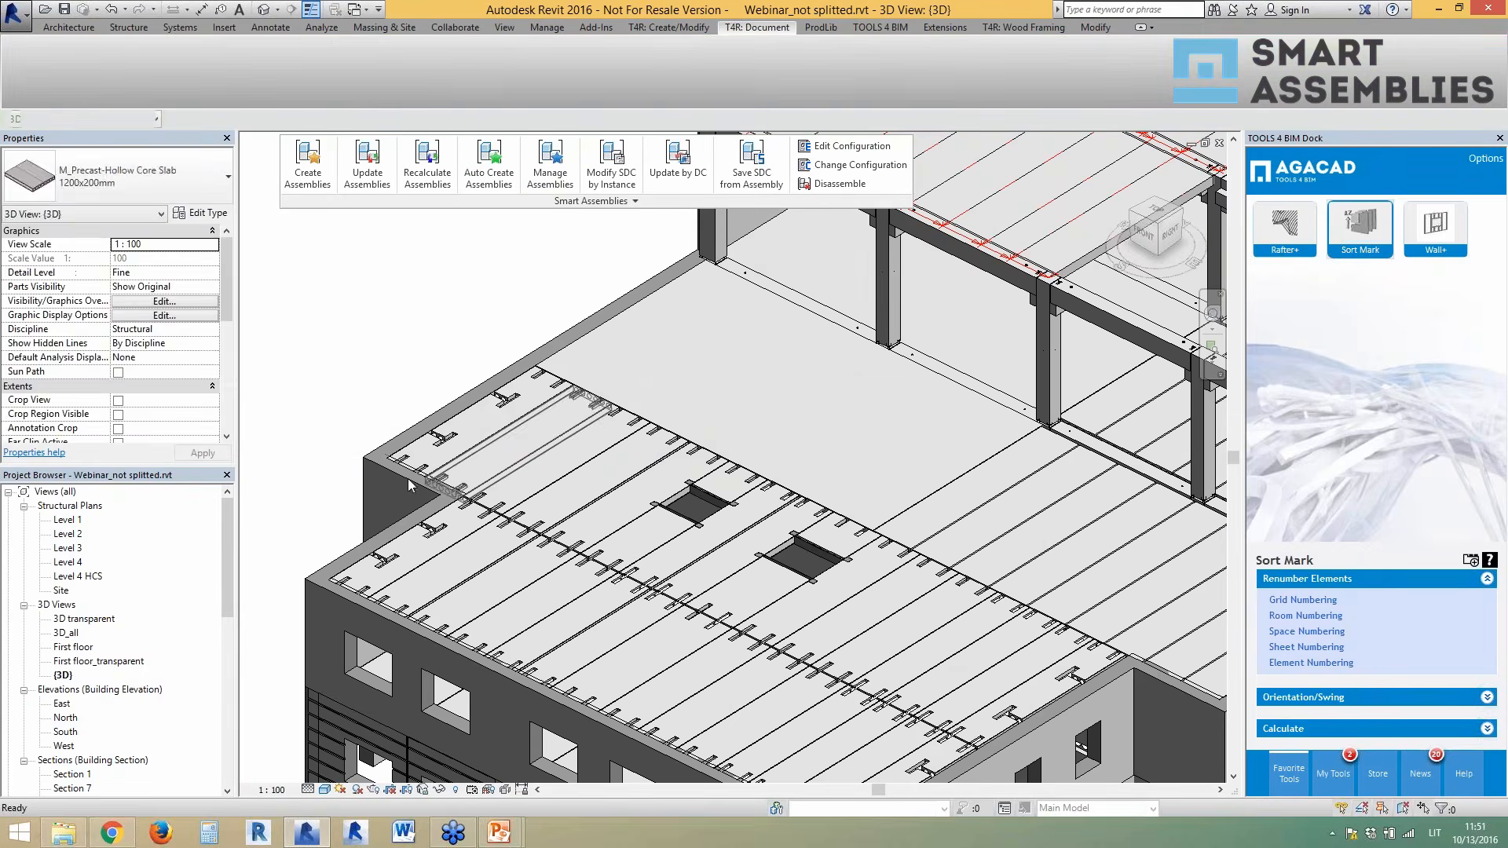
left_click_drag(228, 549, 219, 755)
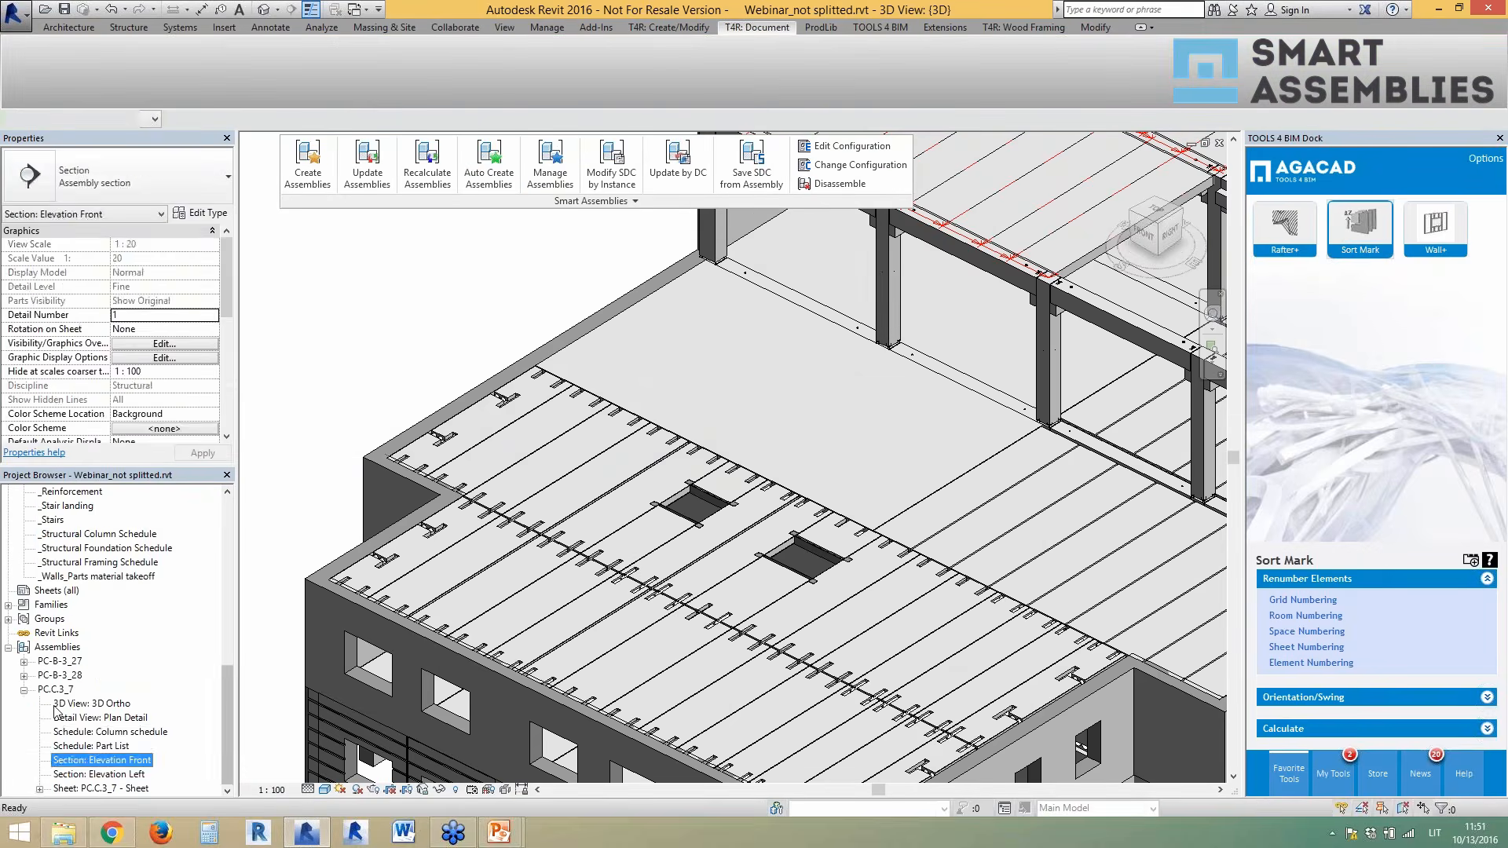
double_click(60, 675)
double_click(81, 746)
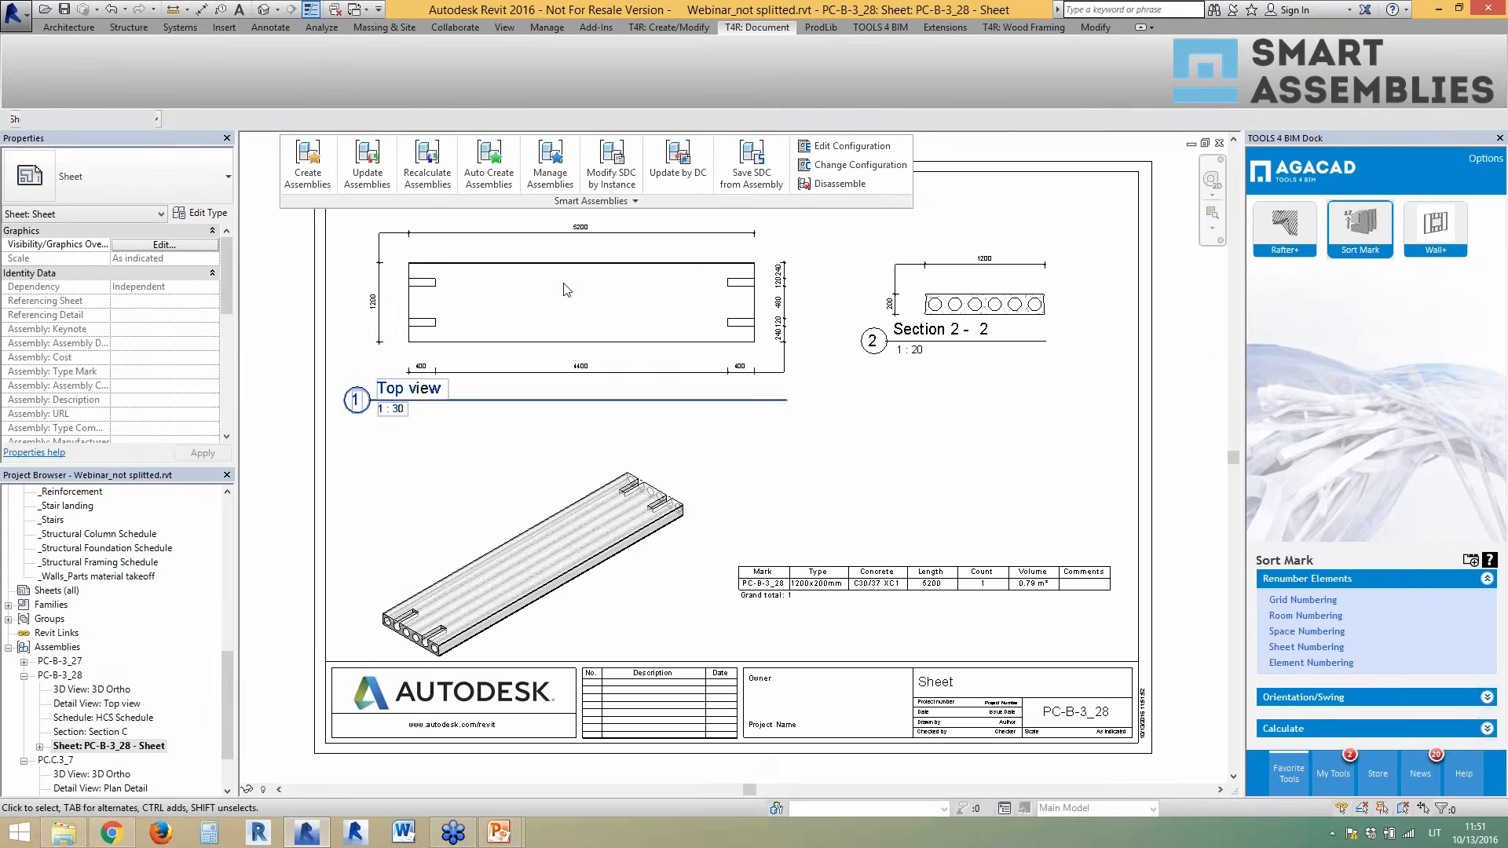
scroll(542, 275, "up", 3)
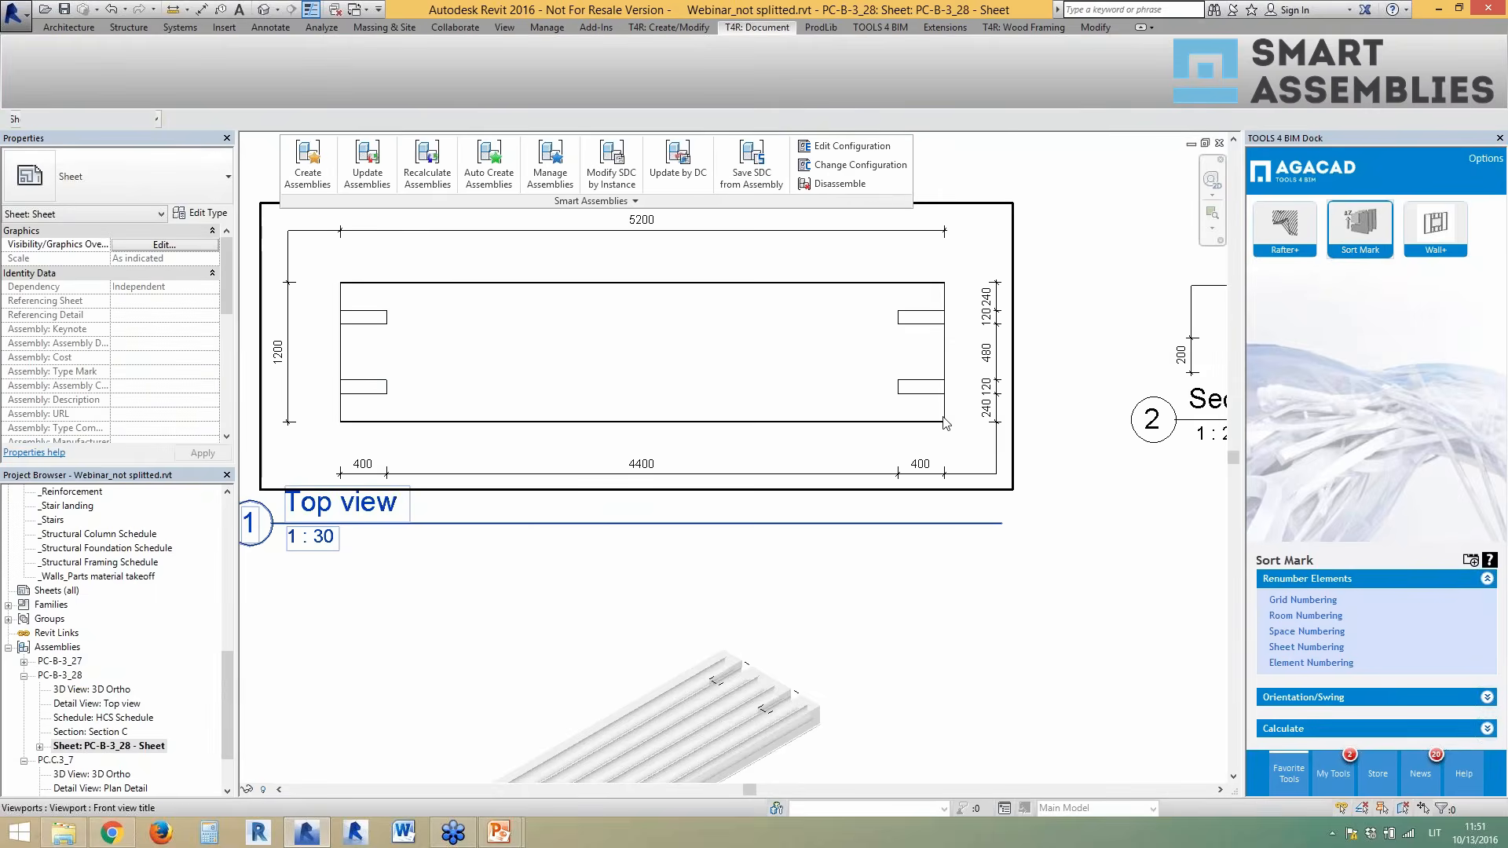
scroll(849, 419, "down", 5)
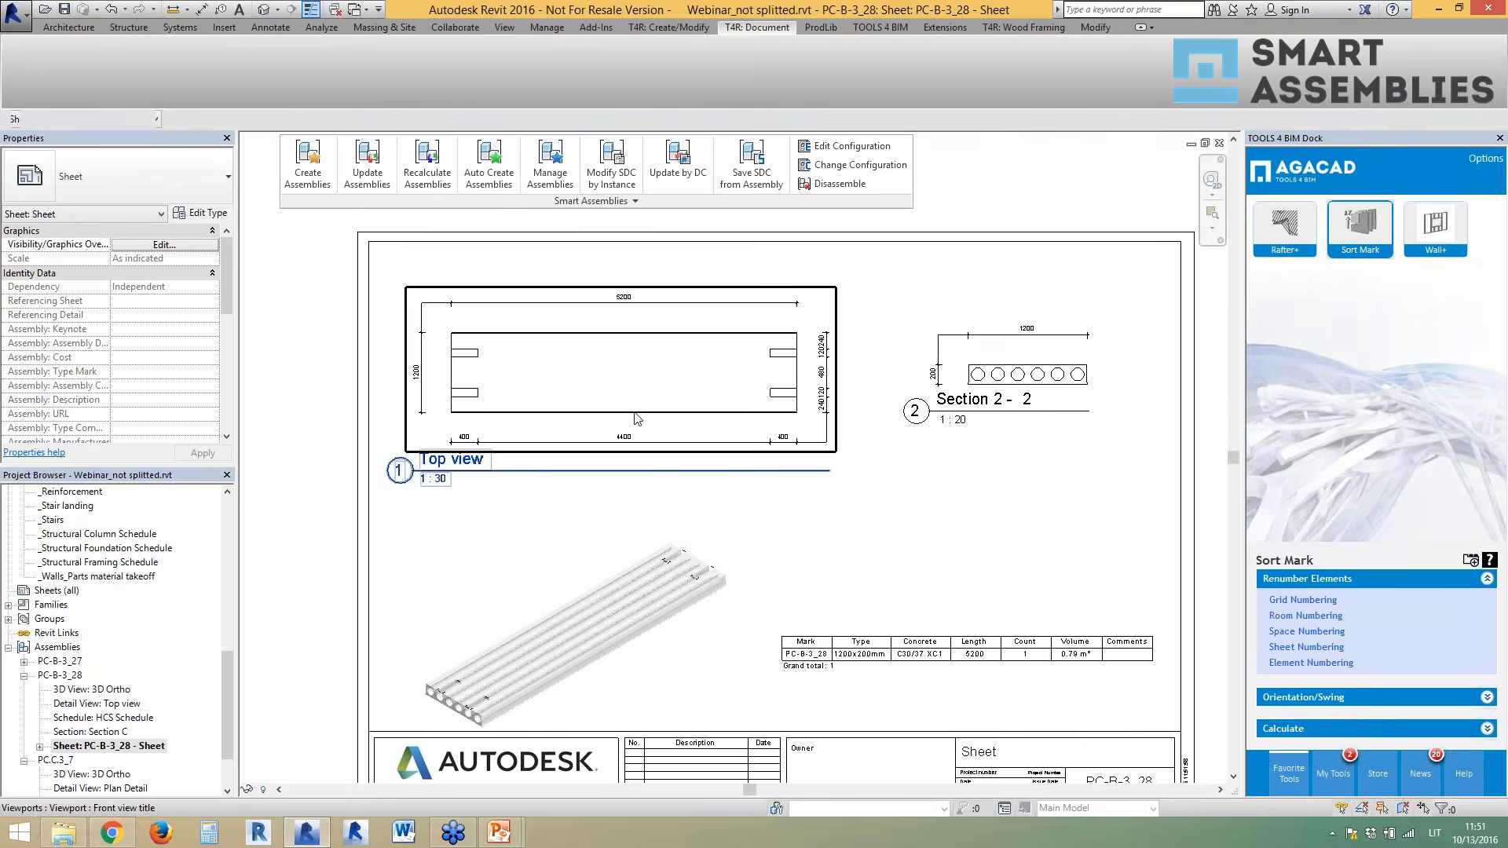
scroll(730, 625, "up", 1)
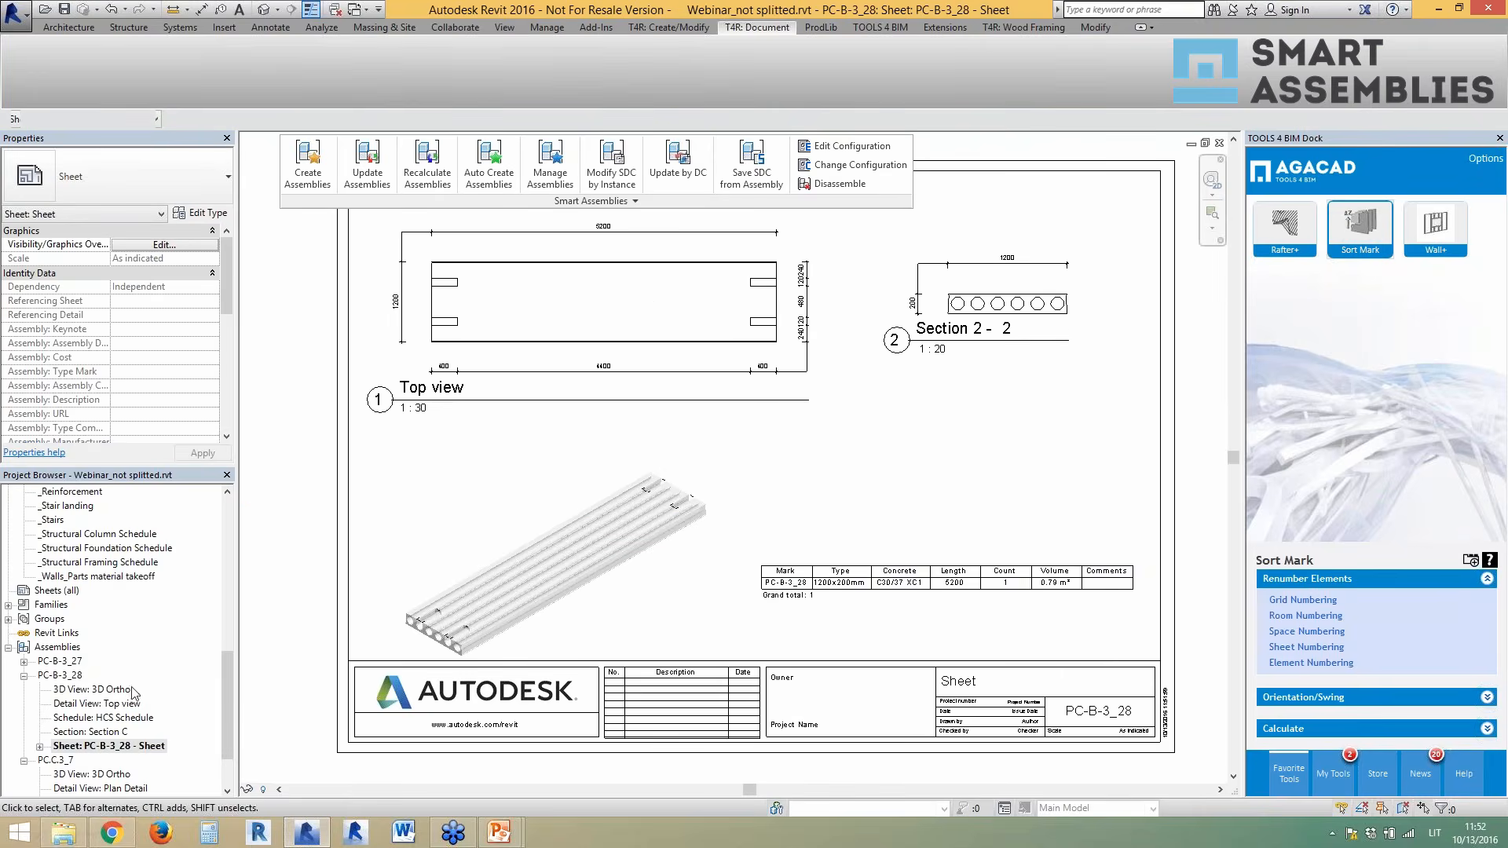
- Open the PC-B-3_27 sheet and zoom into its Top view and back out
double_click(78, 662)
double_click(93, 732)
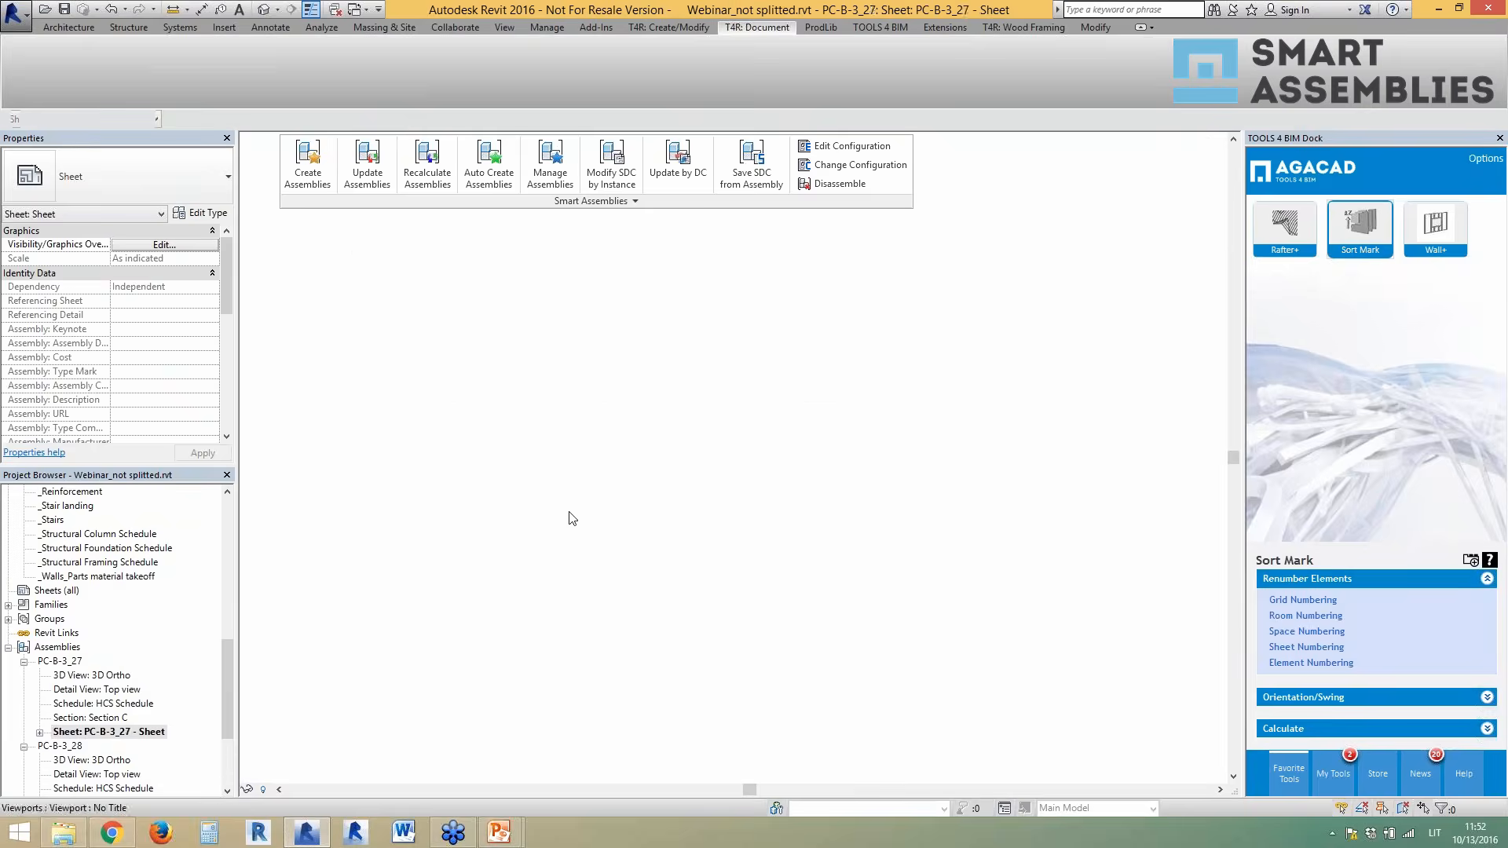
scroll(758, 604, "down", 1)
scroll(478, 417, "up", 2)
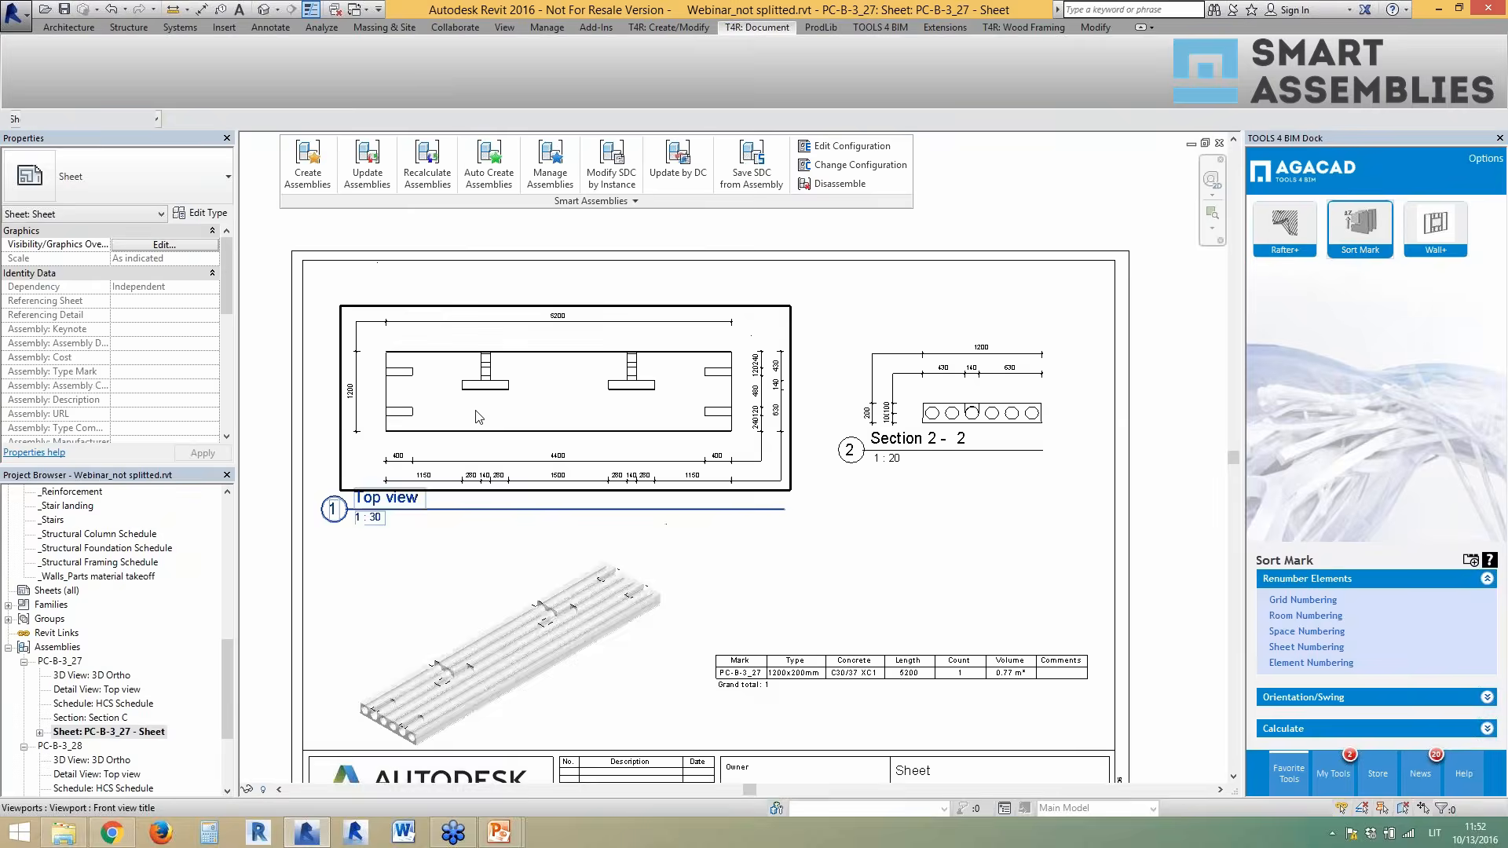
scroll(660, 506, "up", 1)
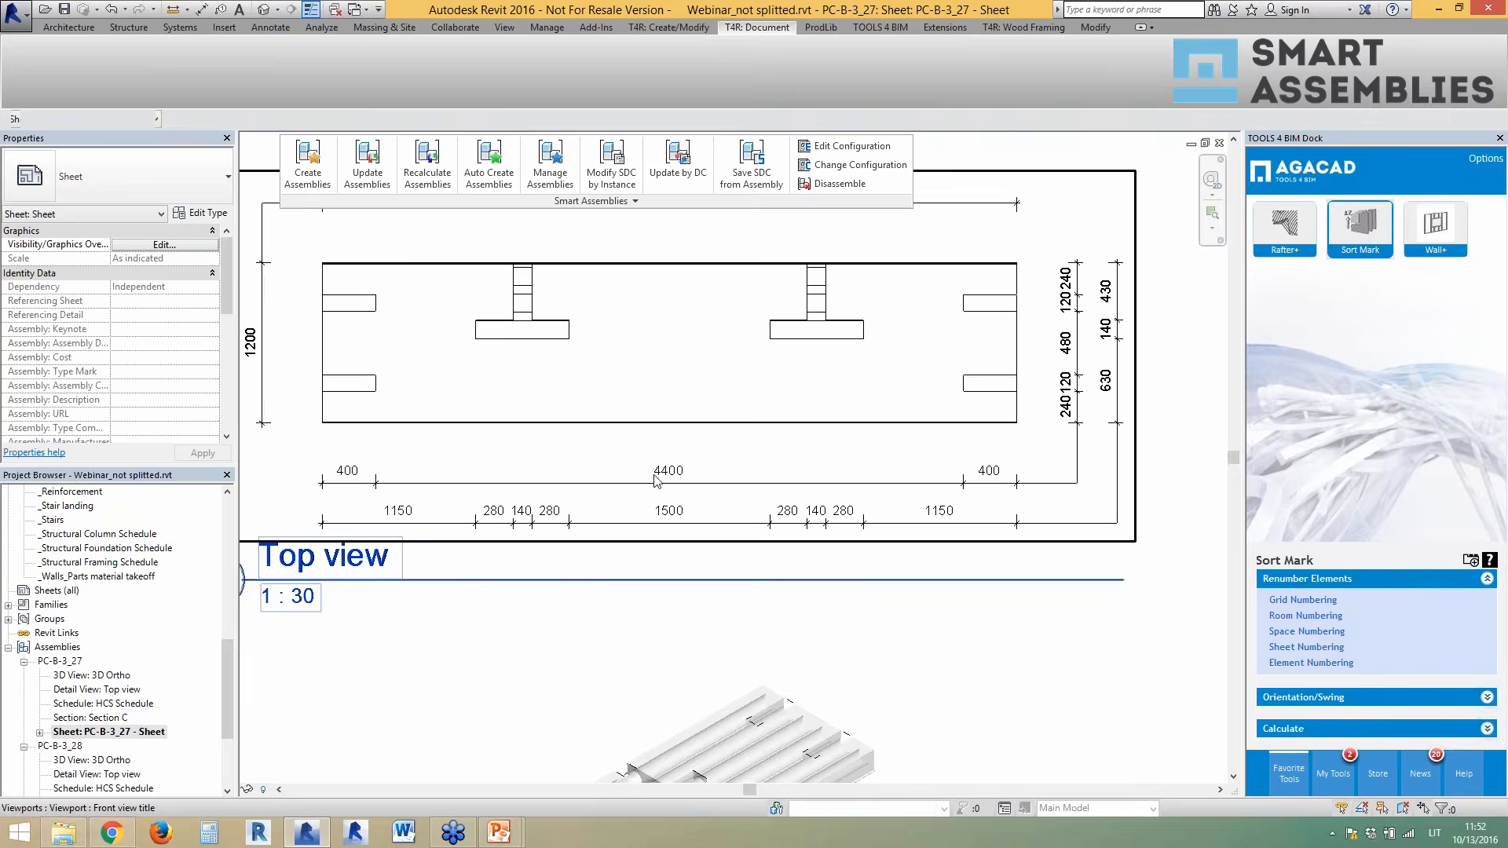
scroll(560, 417, "down", 2)
scroll(582, 369, "down", 2)
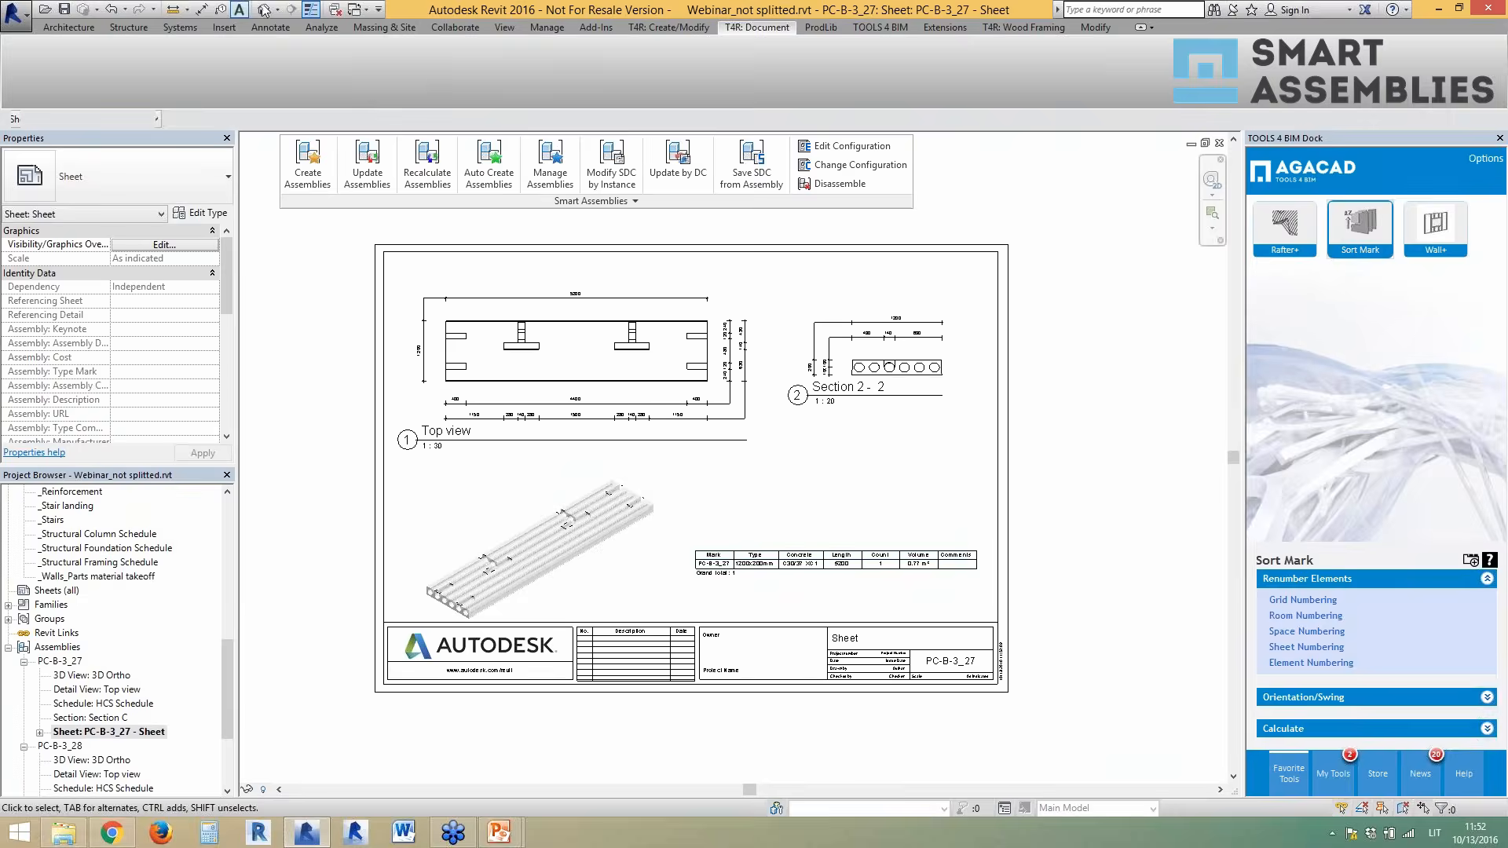
- Switch to the default 3D view and orbit to see the frame from the front
left_click(266, 11)
scroll(365, 290, "down", 3)
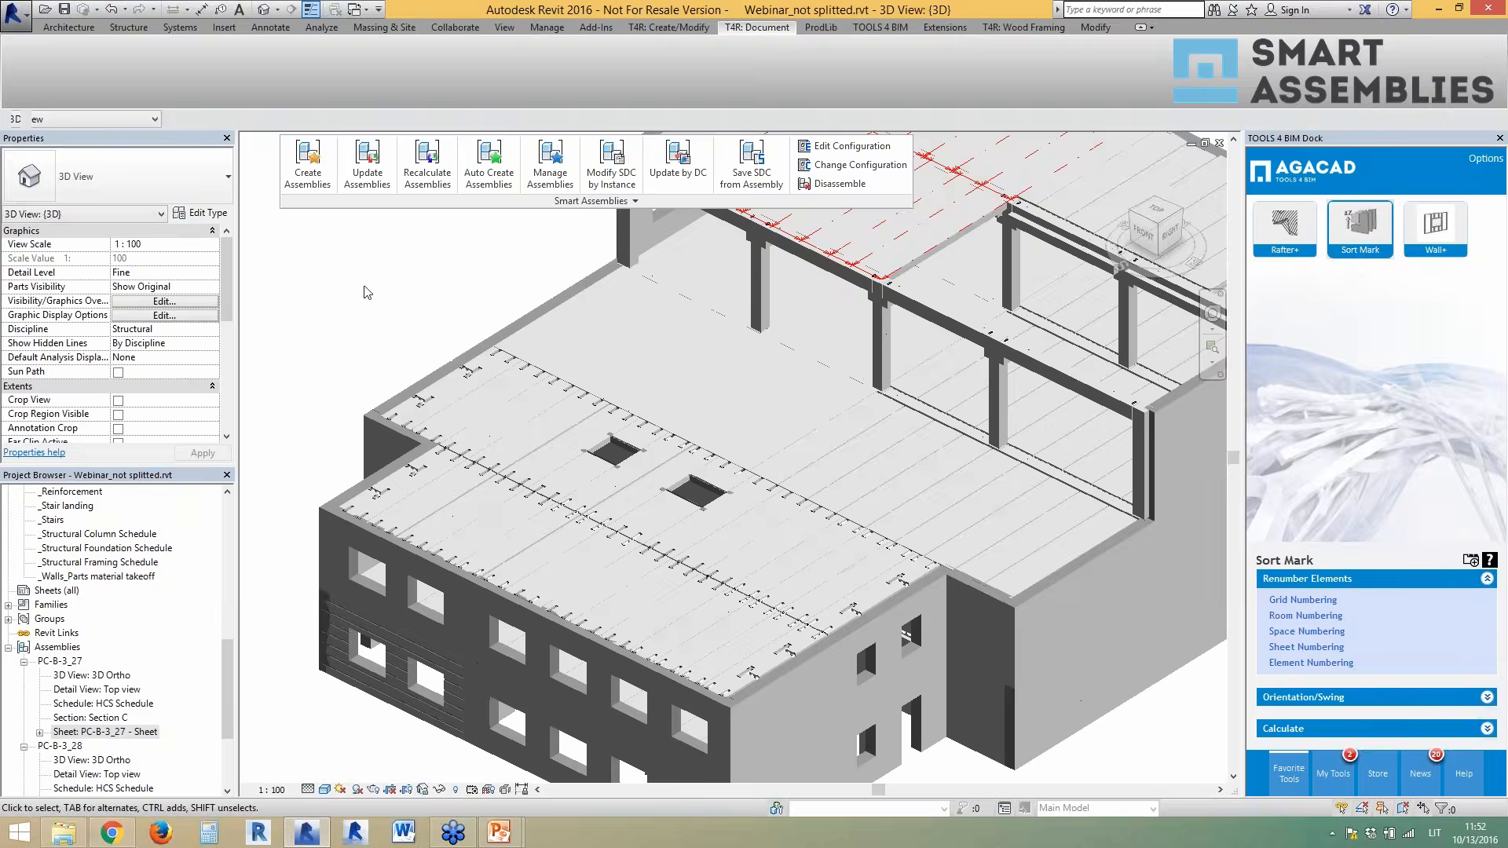
scroll(943, 330, "up", 3)
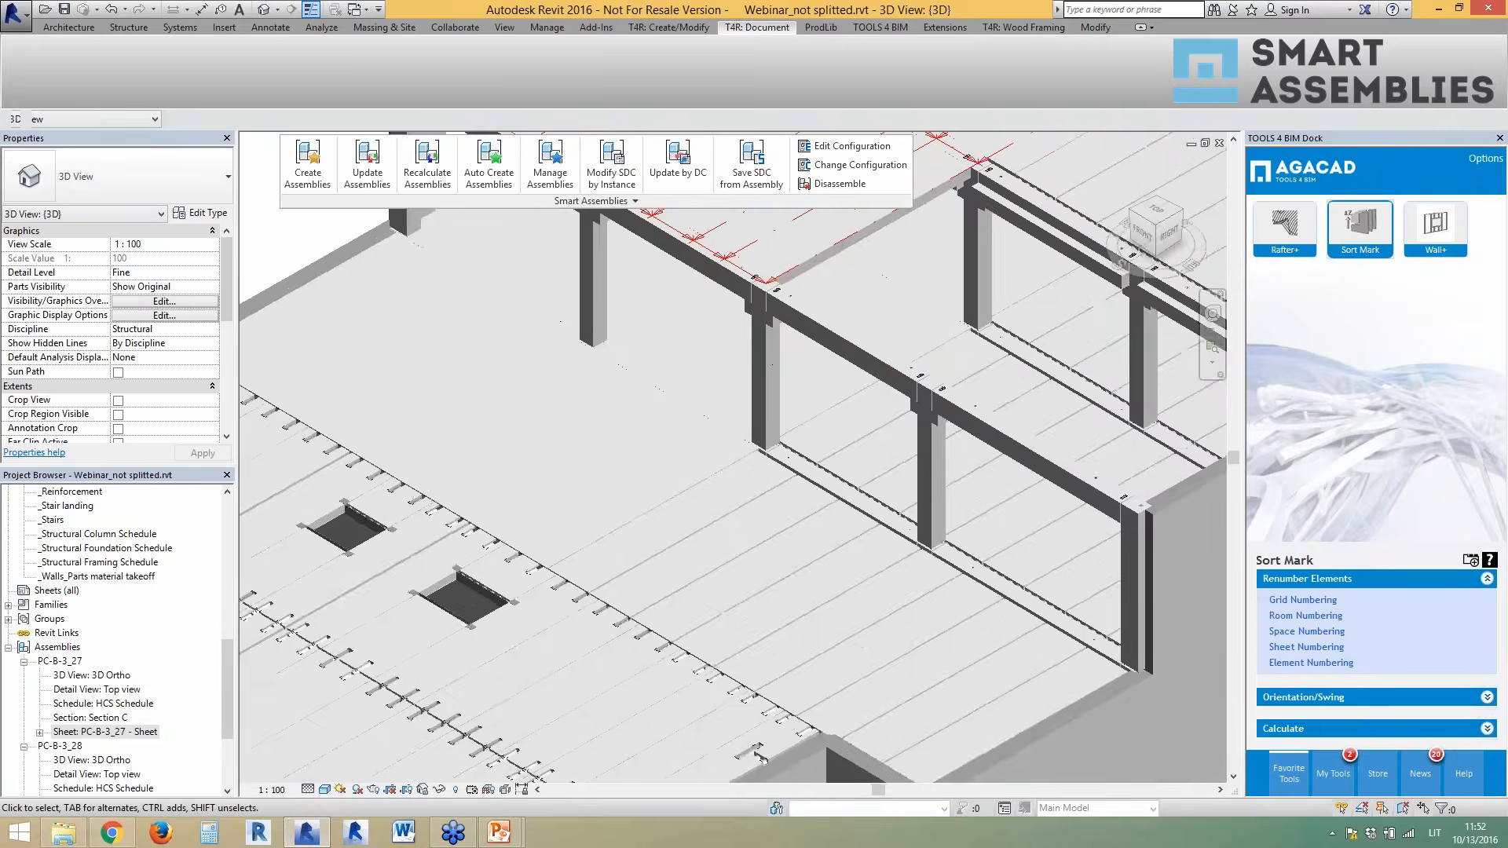
left_click(881, 344)
middle_click_drag(880, 344, 939, 339, "shift")
scroll(542, 471, "down", 1)
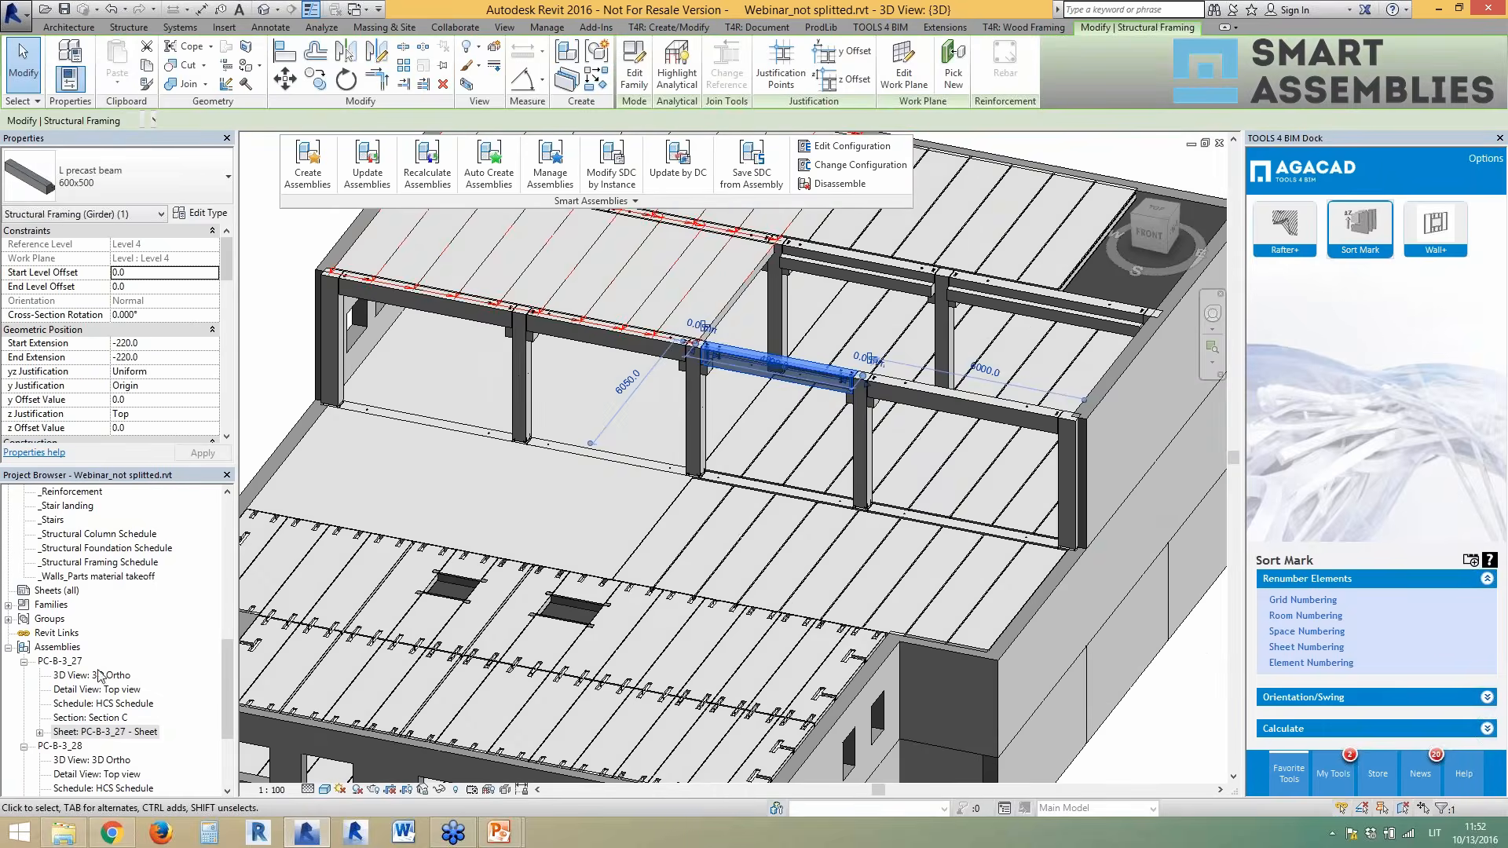
left_click_drag(226, 658, 225, 514)
- On the Level 2 plan, move the Section 10 line from grid D to grid E and reopen it
double_click(68, 533)
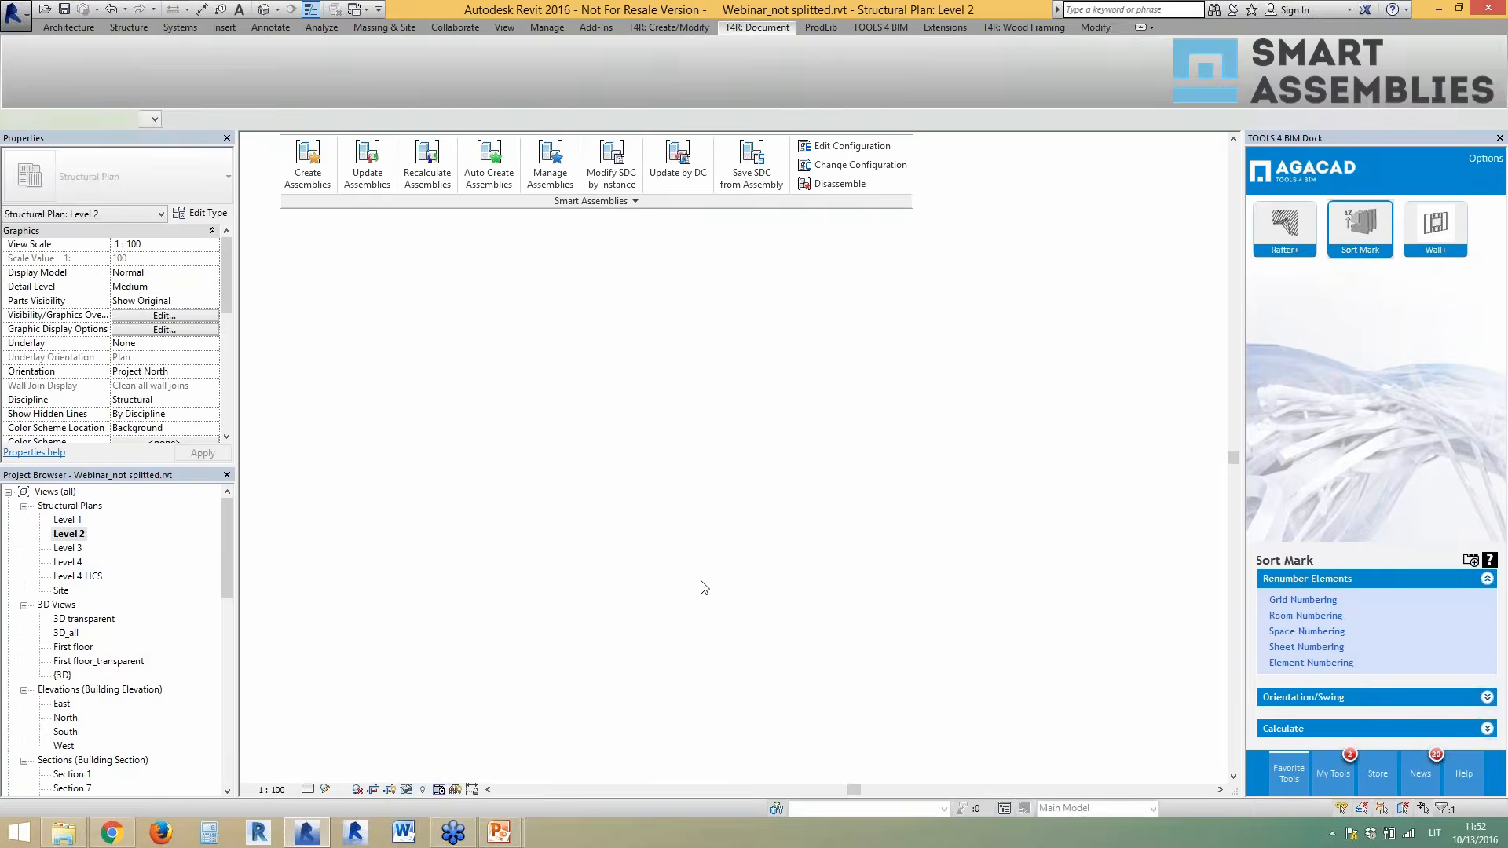
scroll(701, 471, "up", 3)
double_click(629, 552)
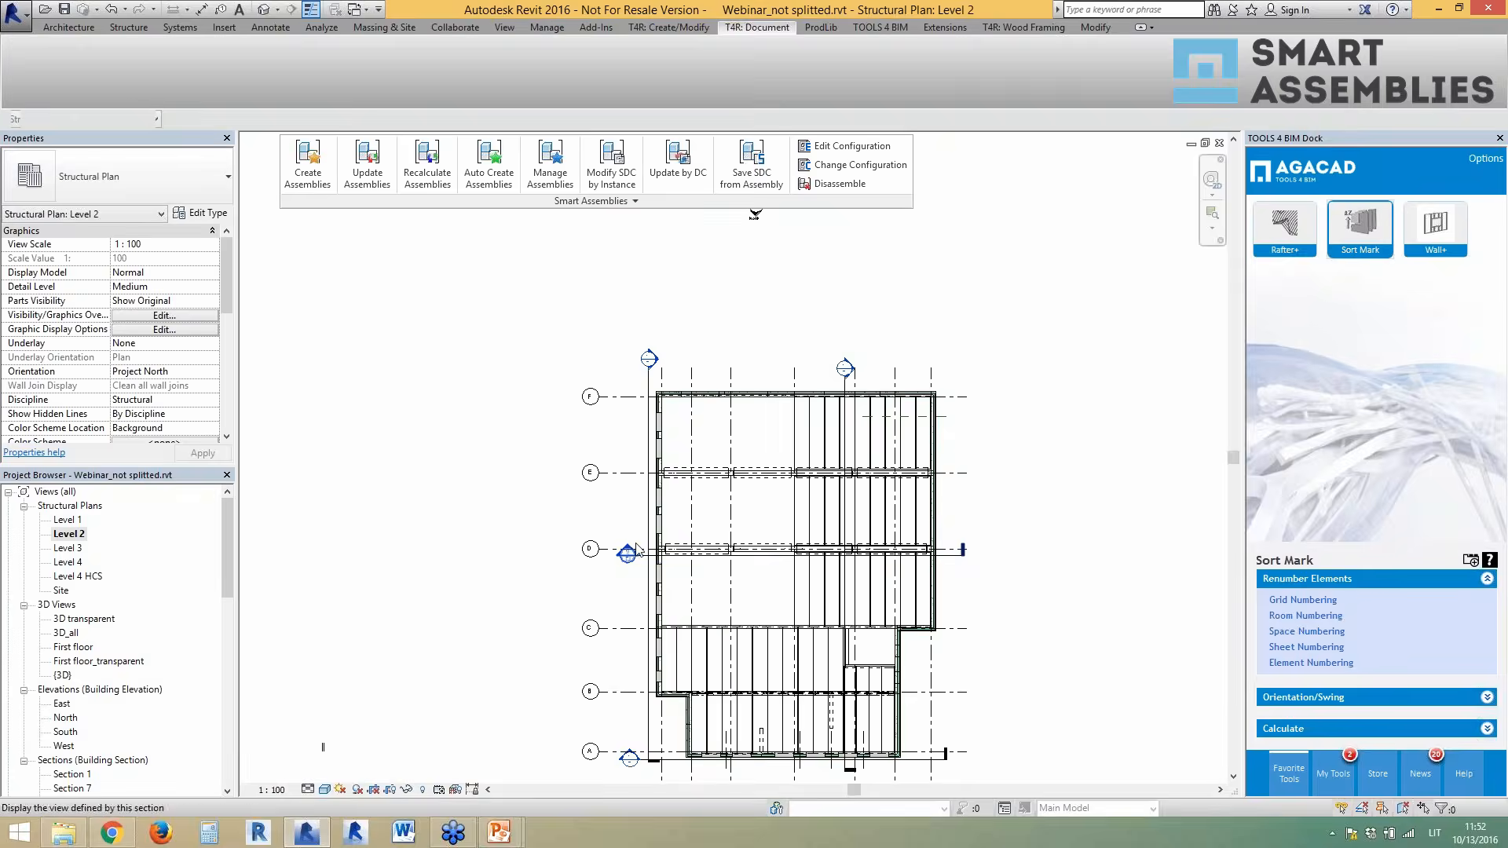
scroll(932, 353, "up", 2)
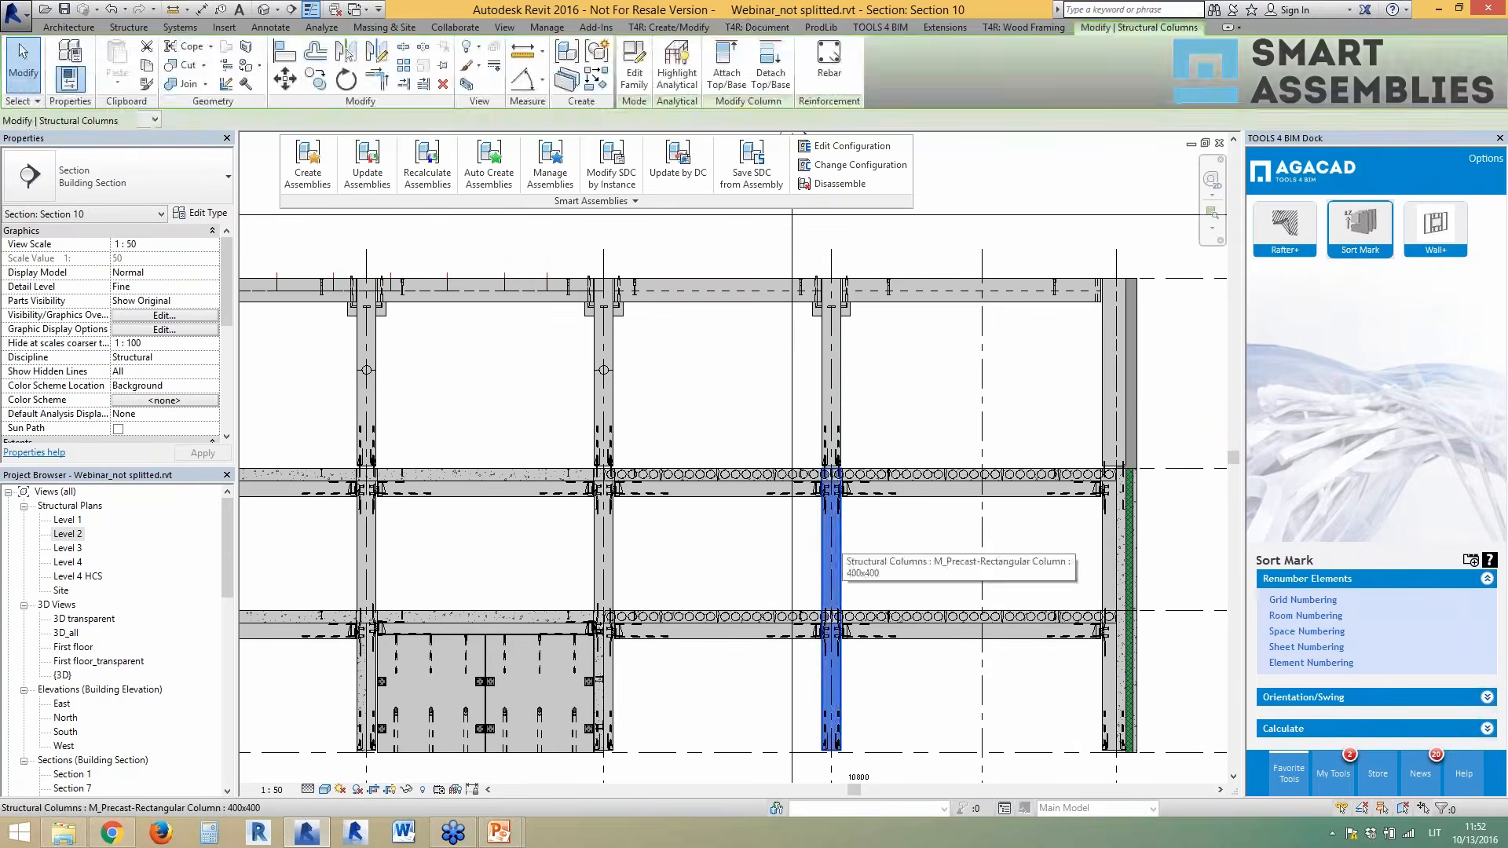
double_click(69, 534)
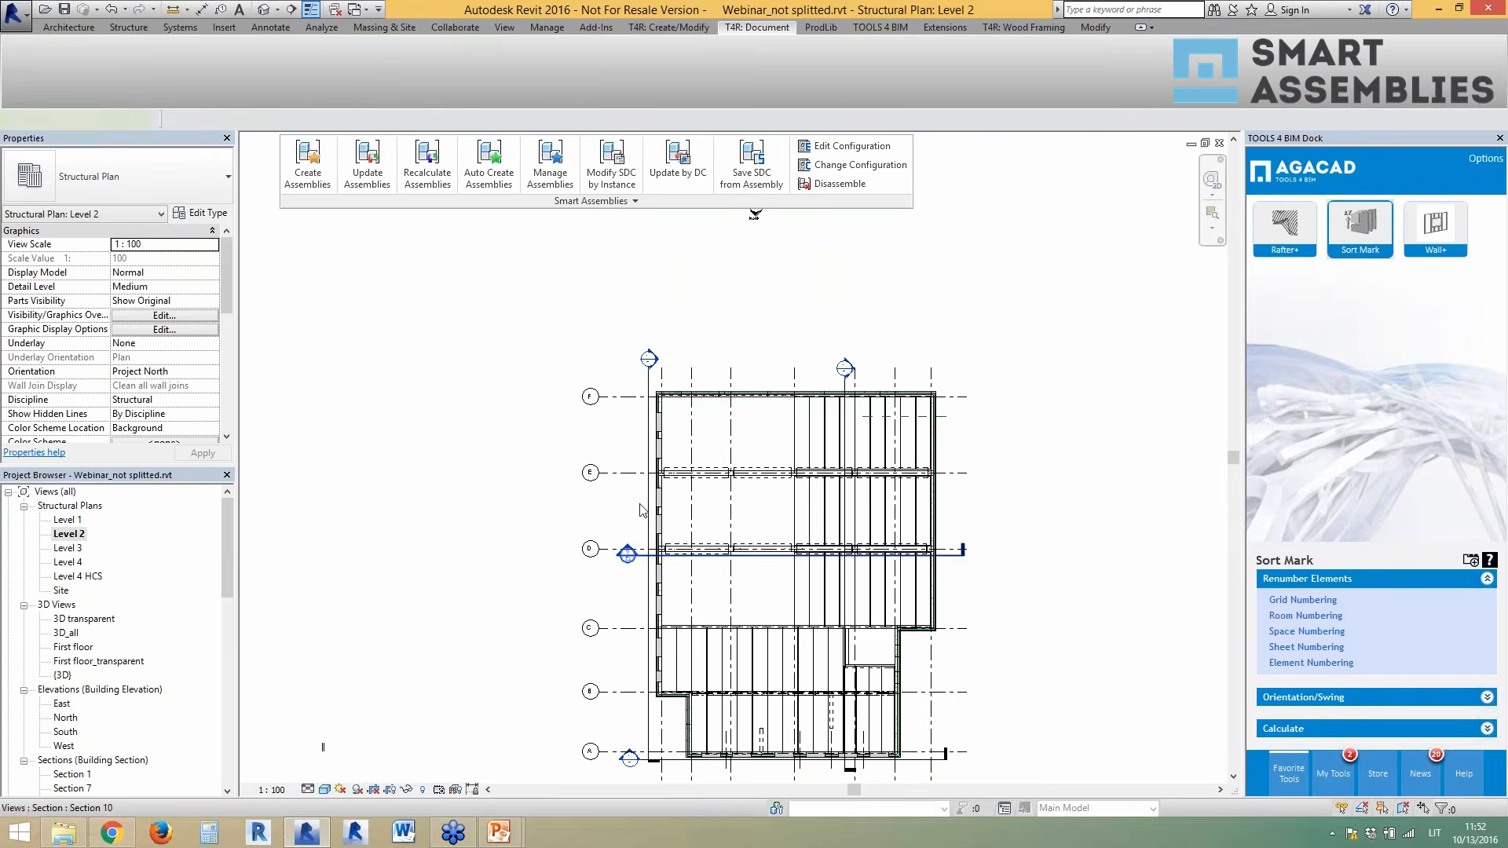
left_click_drag(640, 556, 630, 485)
key("Escape")
double_click(629, 485)
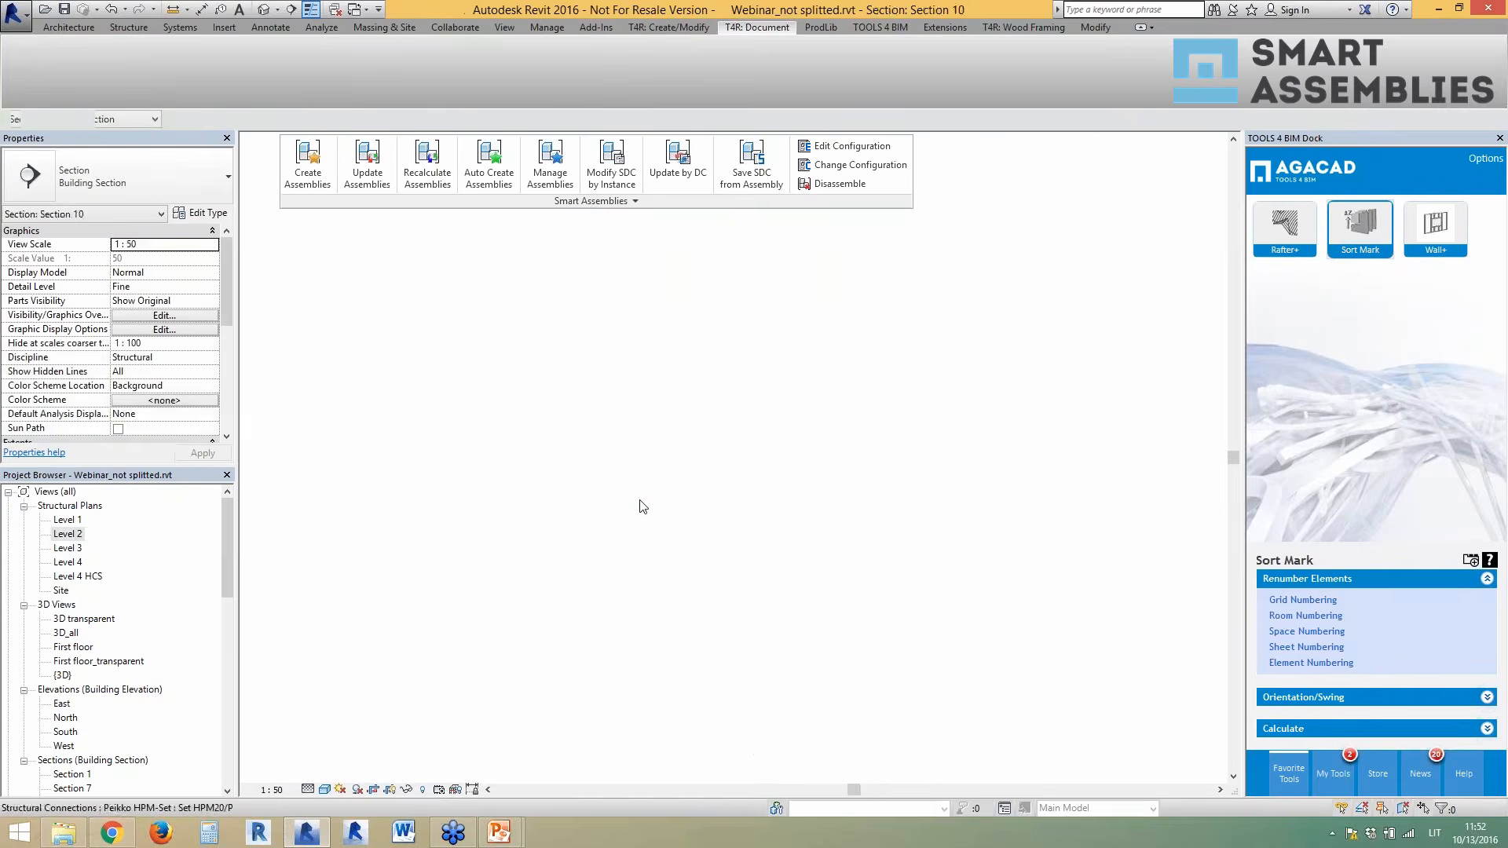
- Auto-create assemblies for the precast column and top beam in Section 10
left_click(873, 537)
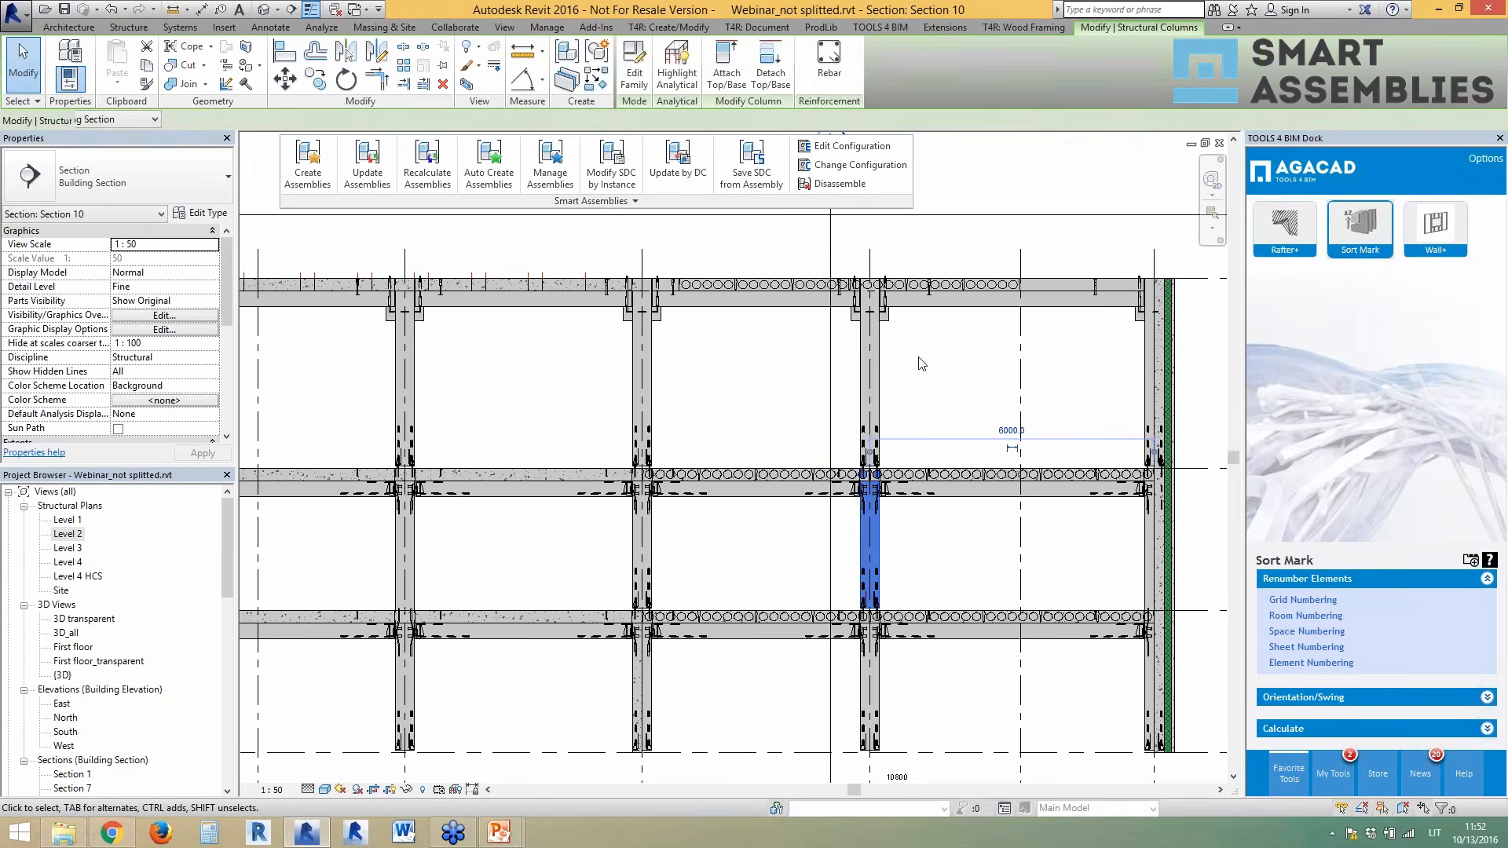
left_click(755, 294, "ctrl")
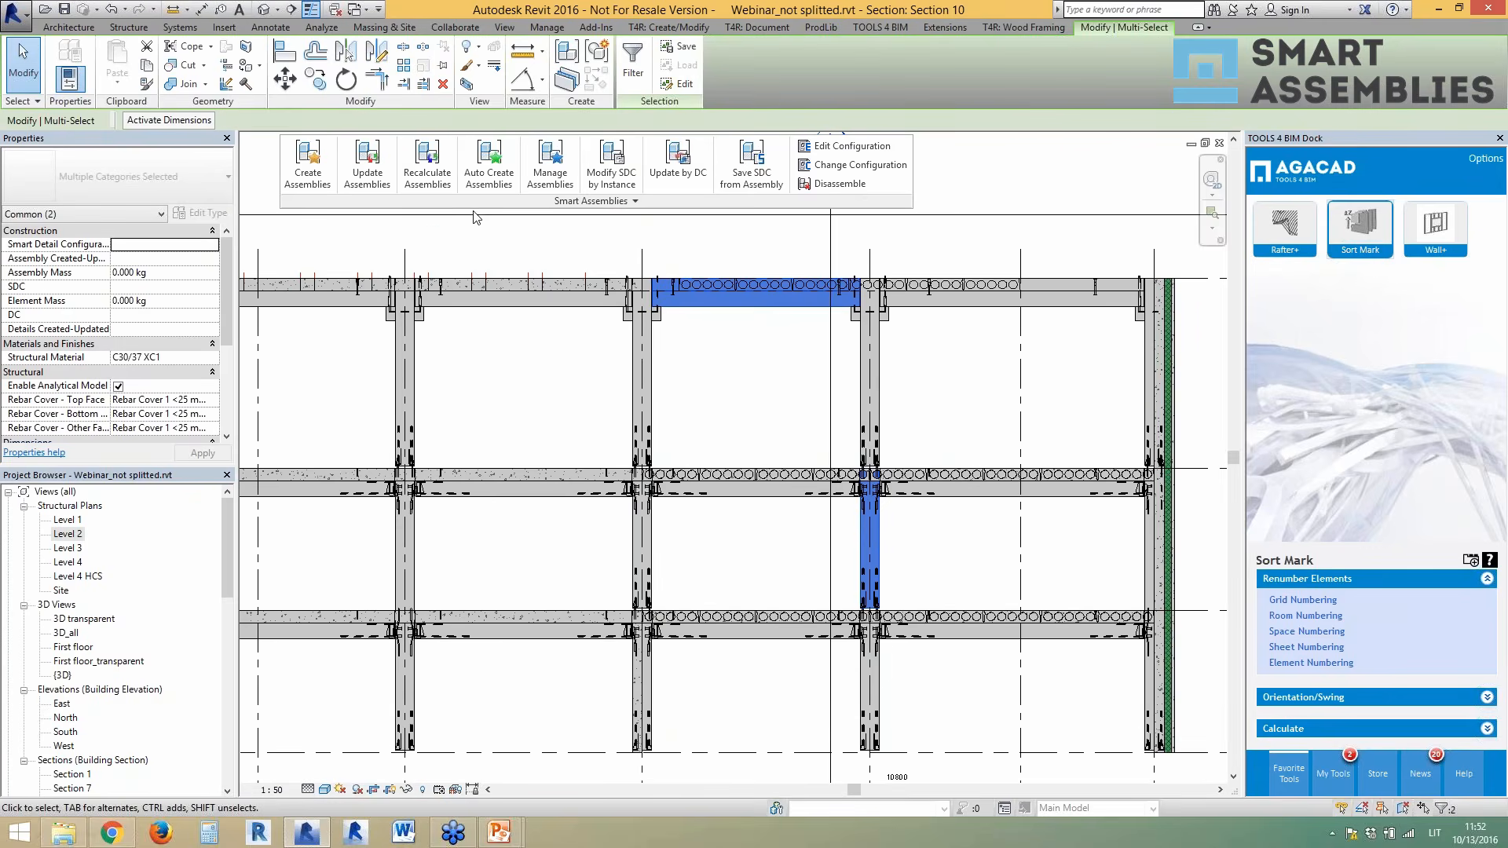
left_click(489, 165)
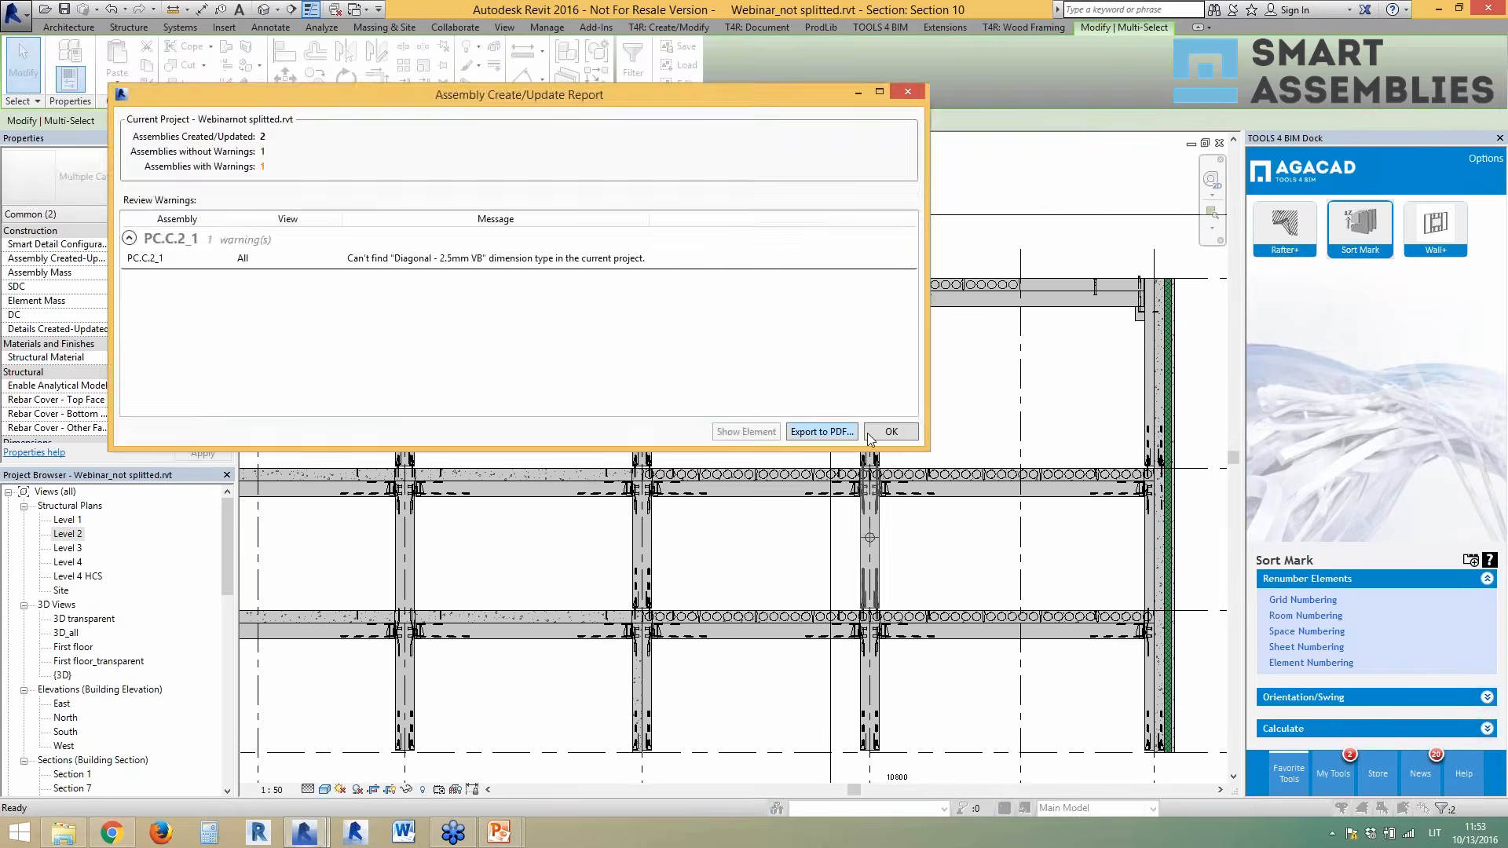
left_click(881, 432)
scroll(746, 398, "down", 2)
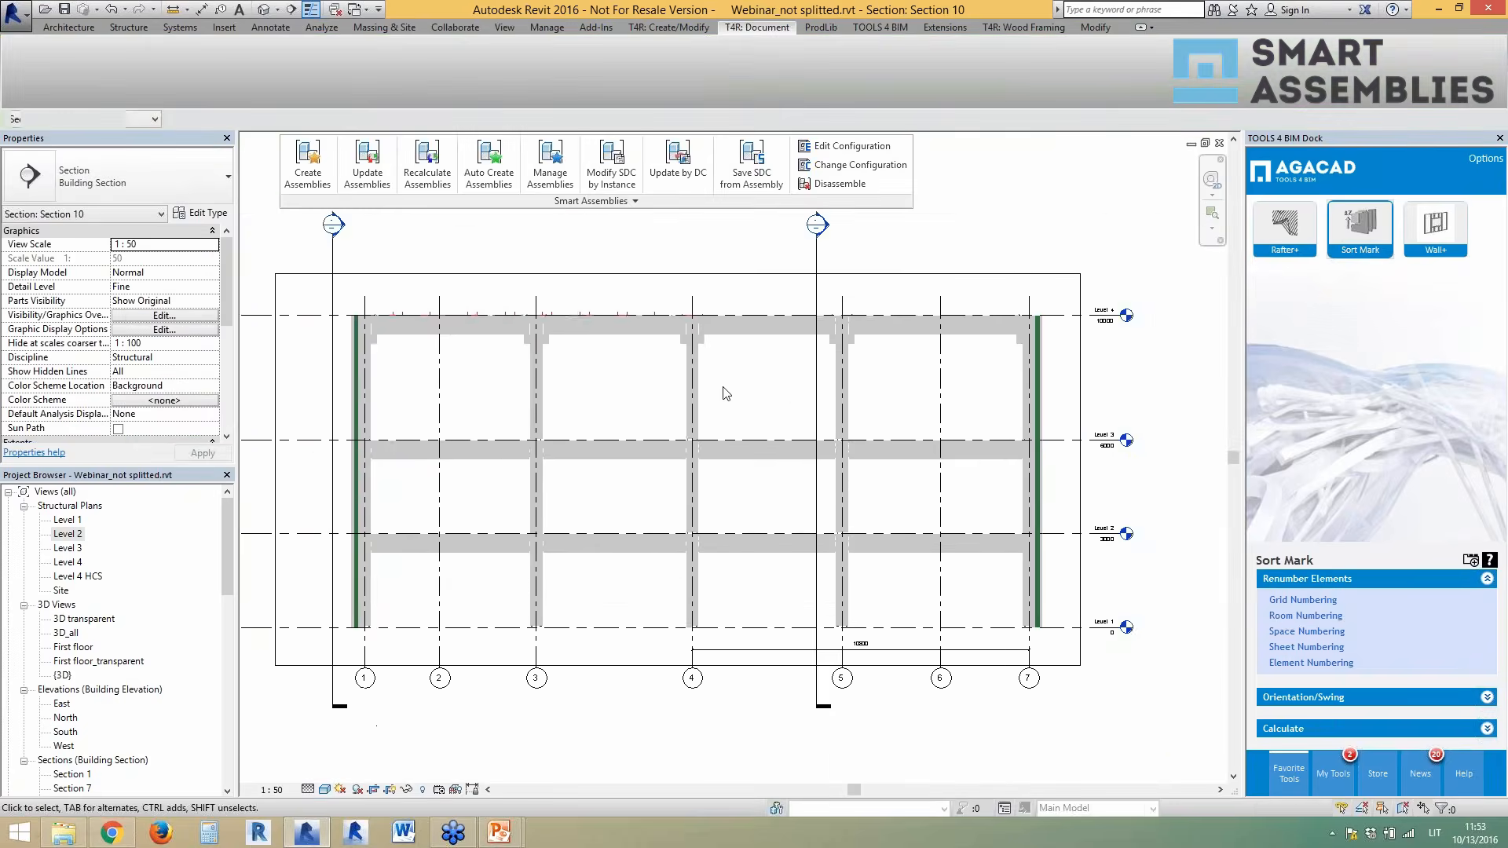
left_click(705, 400)
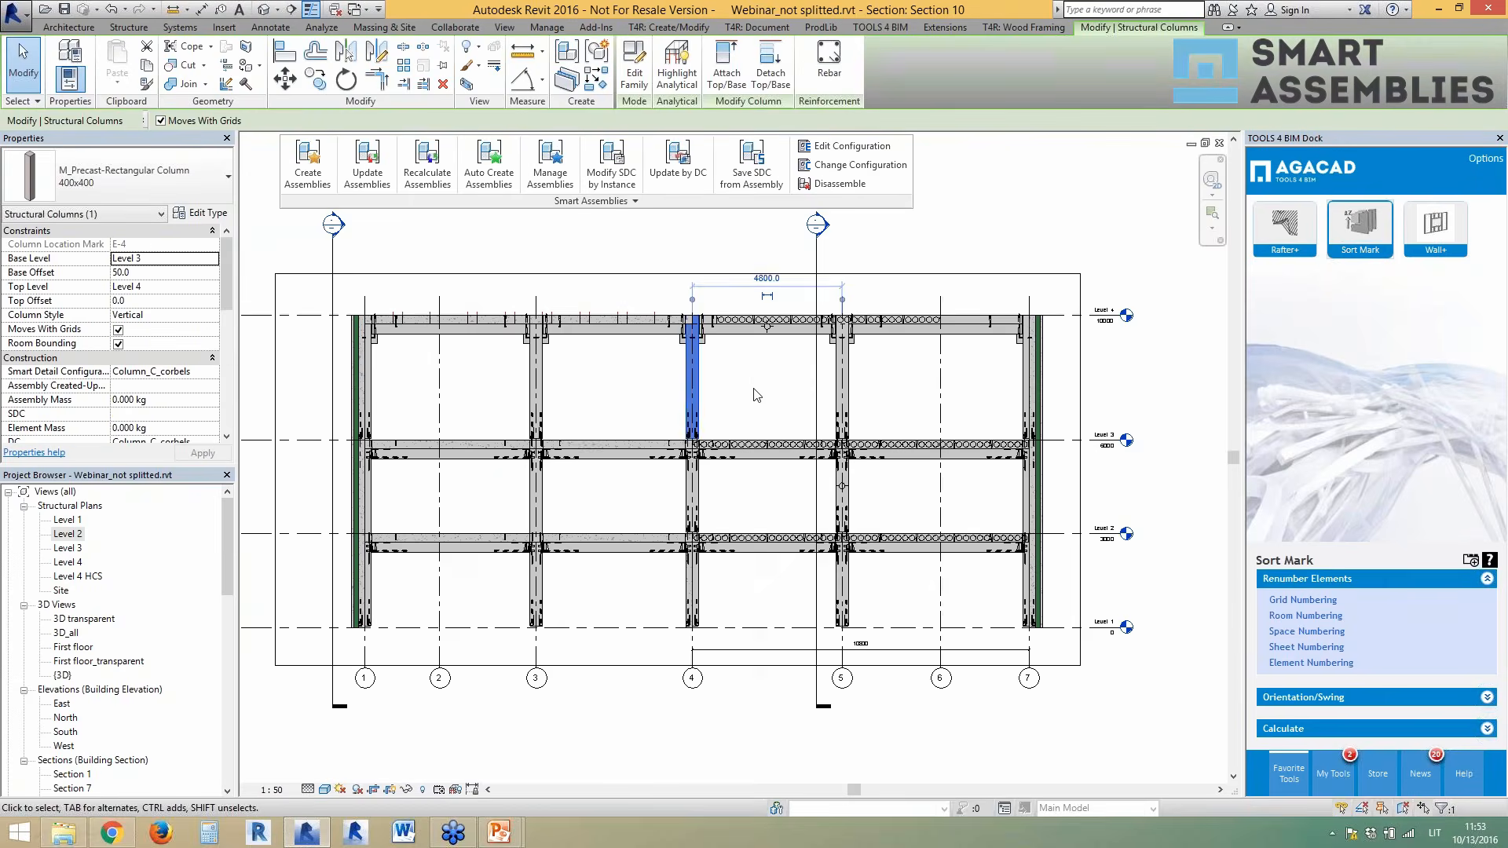
scroll(754, 394, "up", 1)
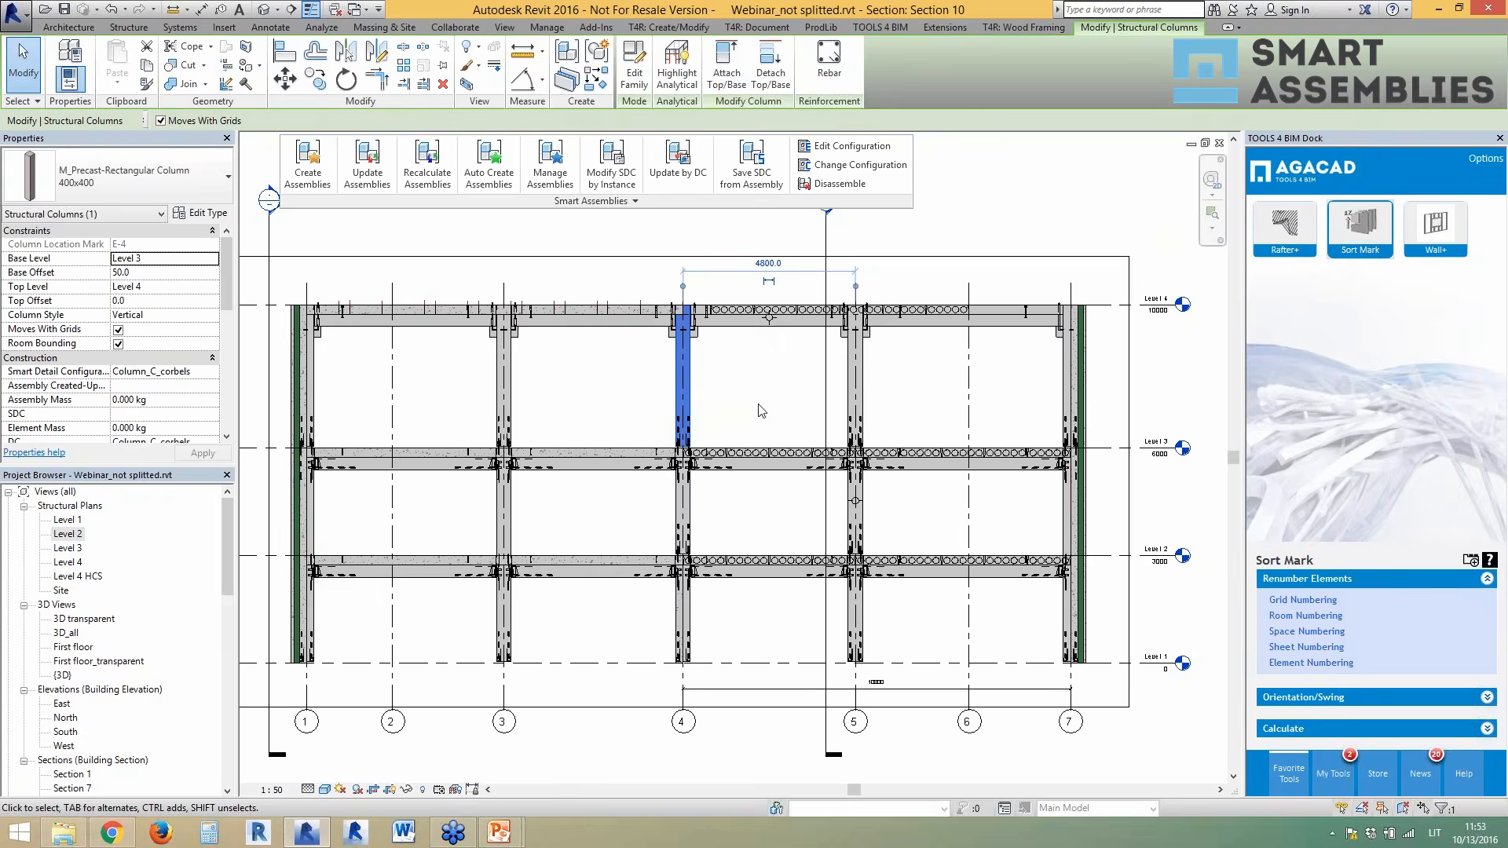
scroll(765, 375, "up", 1)
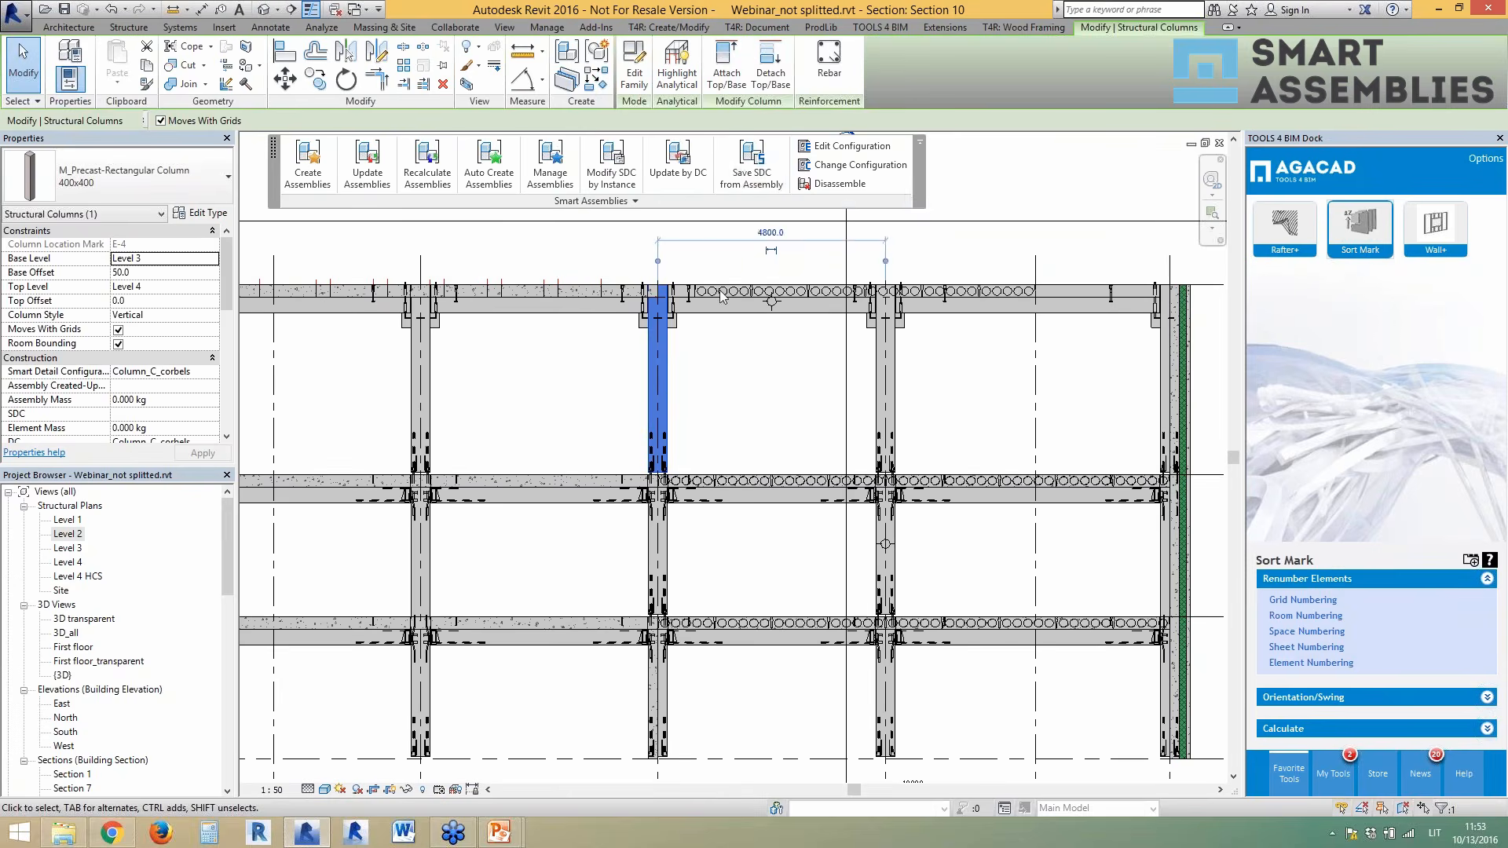
left_click(765, 297)
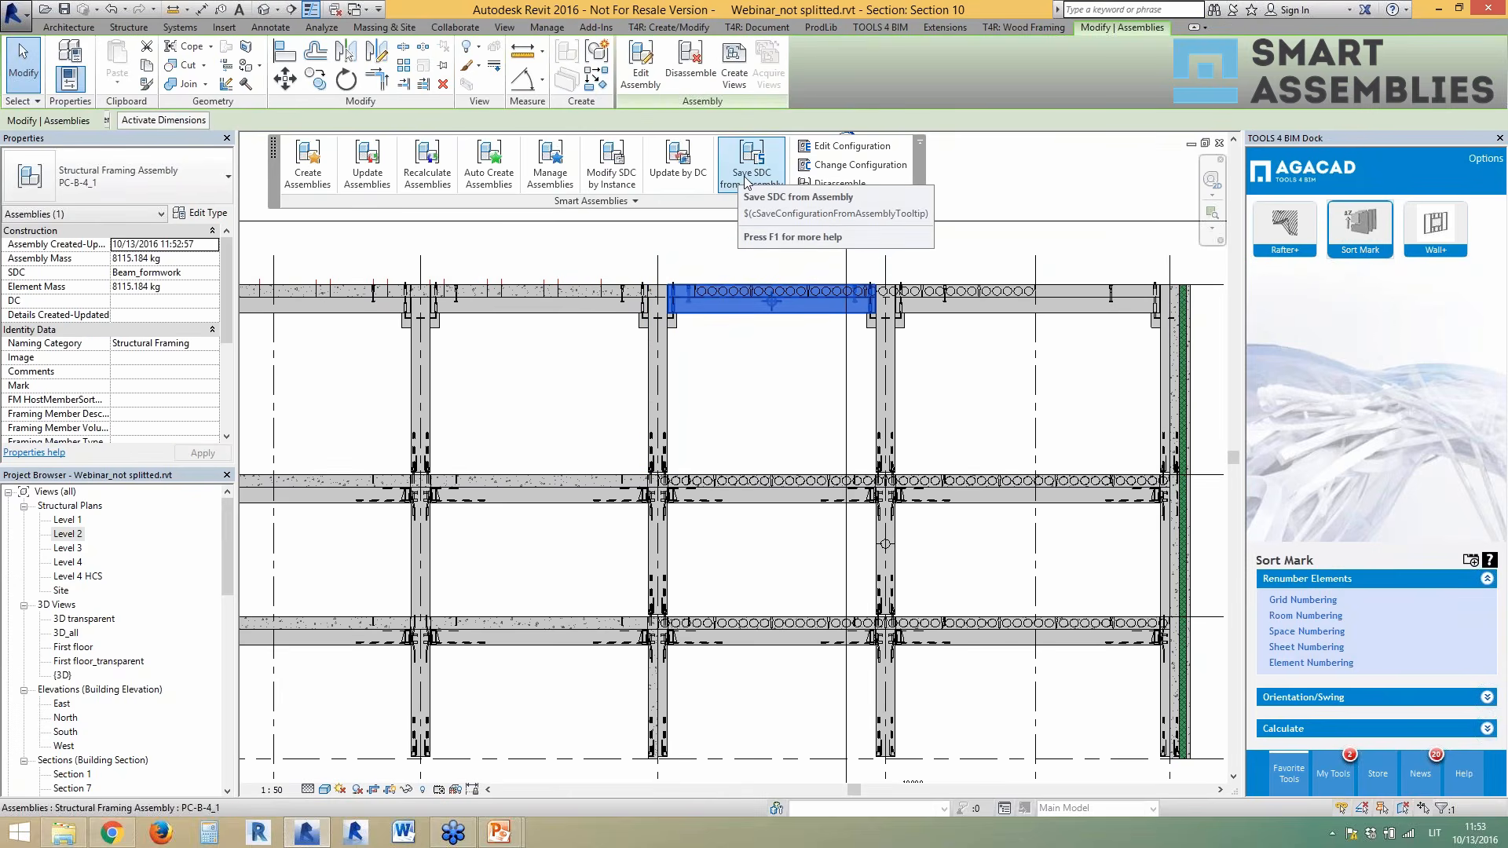
left_click(757, 380)
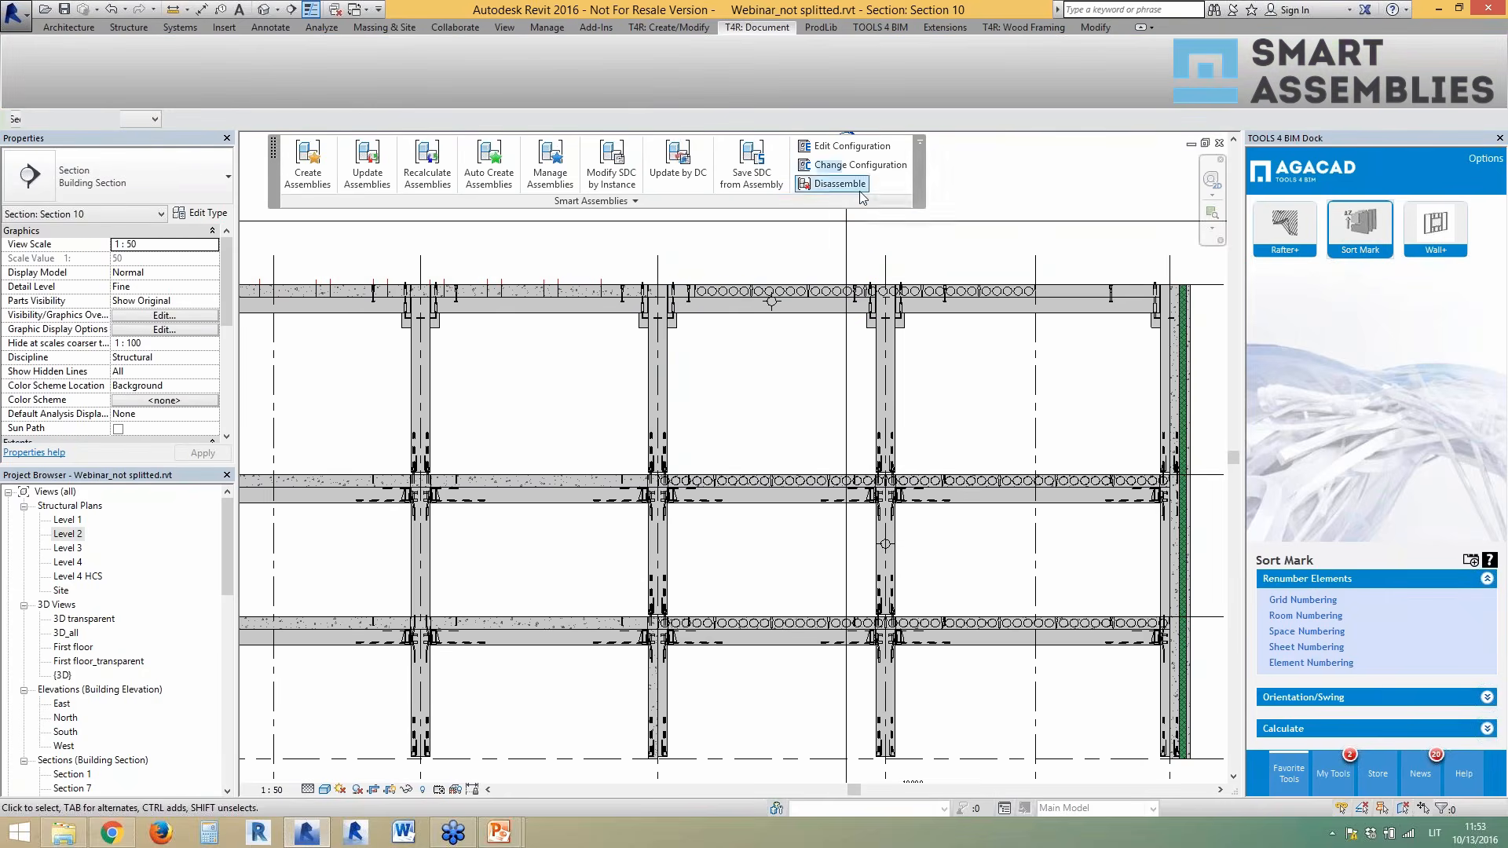
left_click(753, 202)
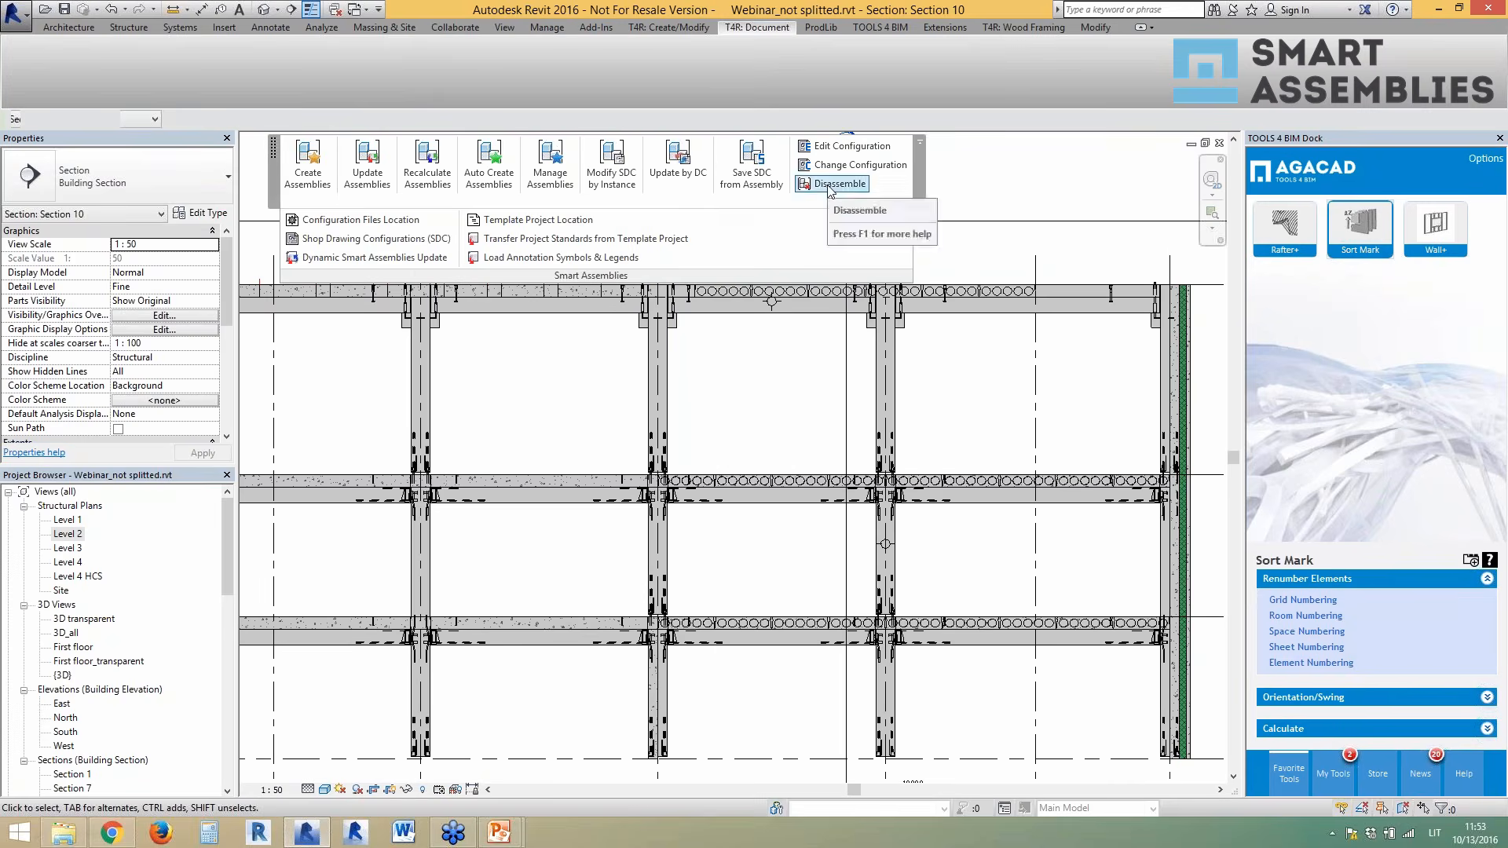
left_click(785, 201)
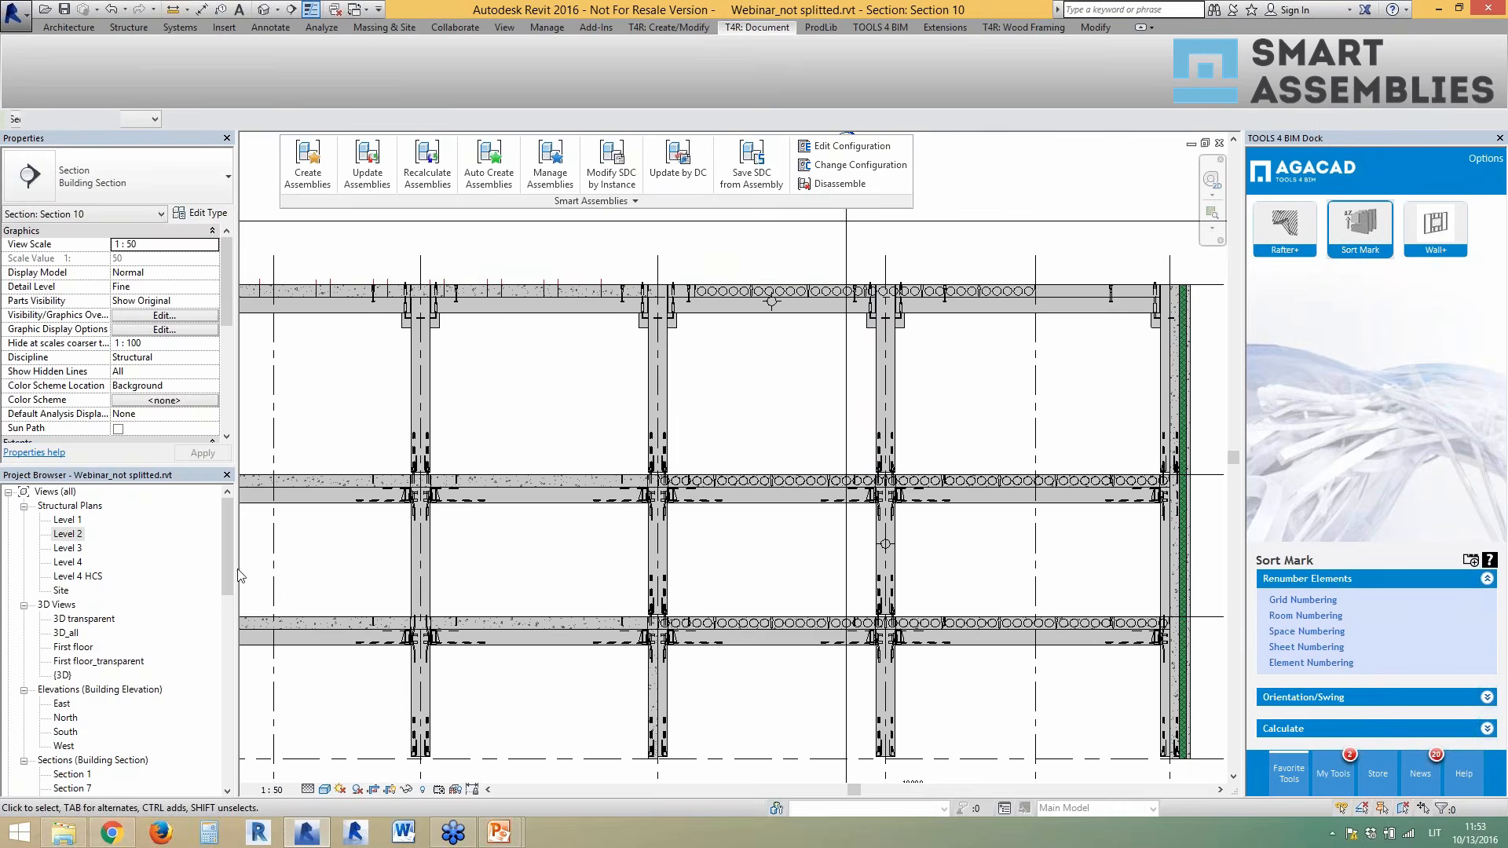
- Open the PC-B-4_1 beam sheet, its Part List schedule and Elevation Front section
left_click_drag(225, 564, 228, 753)
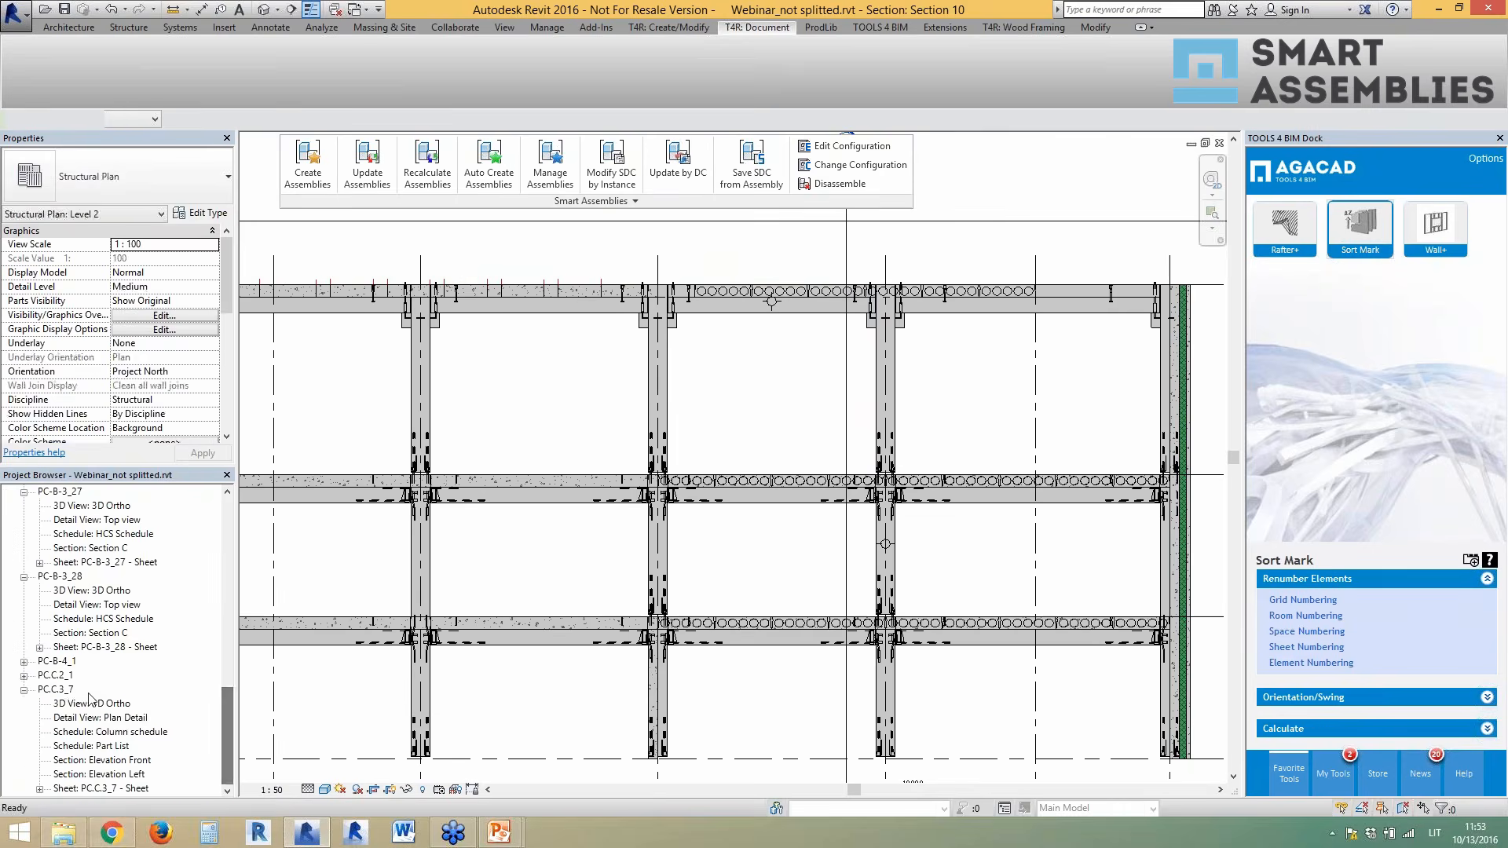
double_click(57, 662)
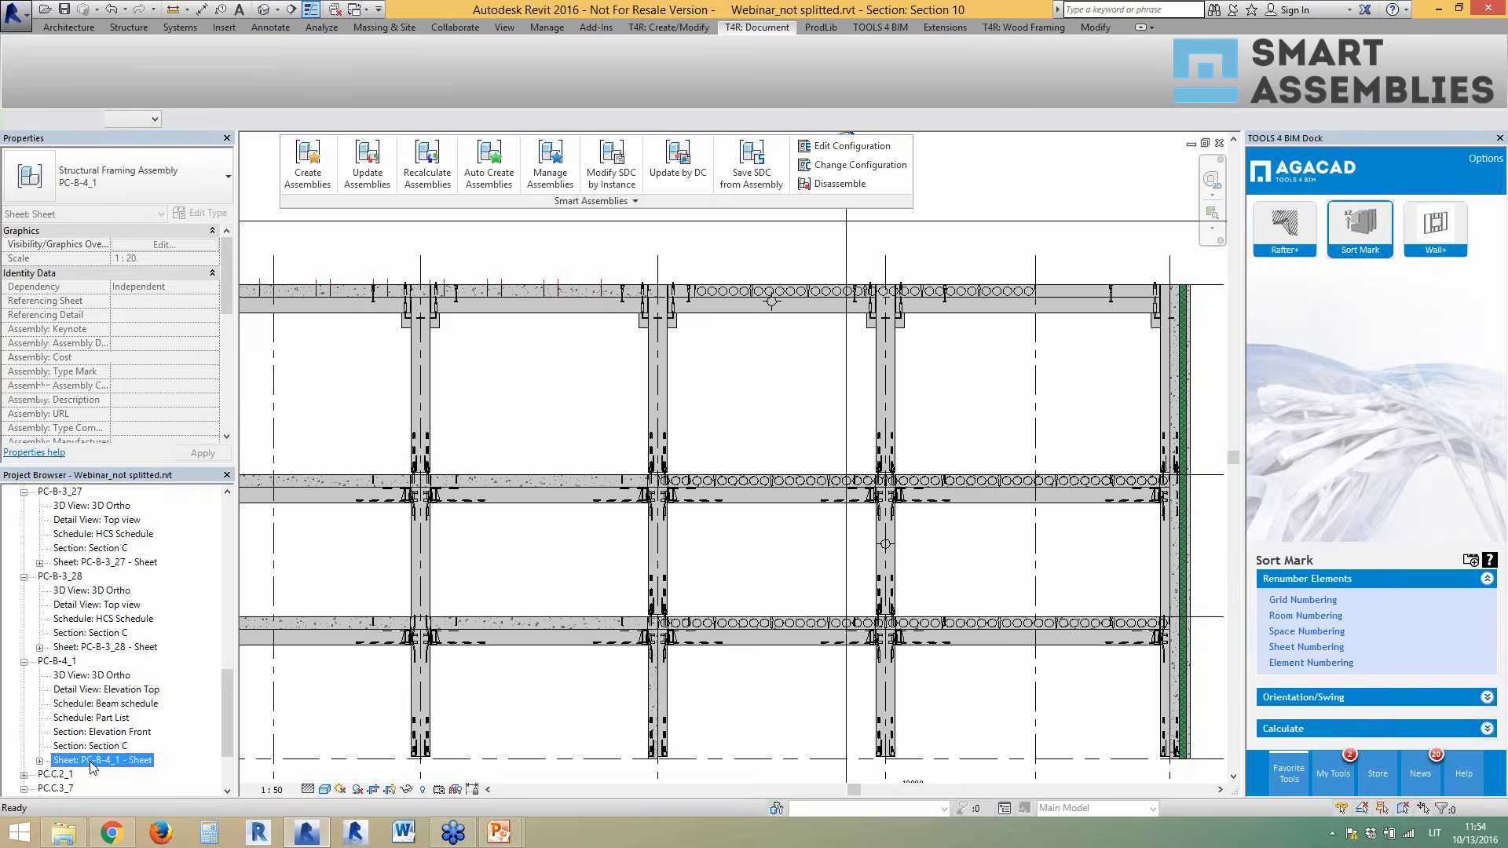
double_click(90, 761)
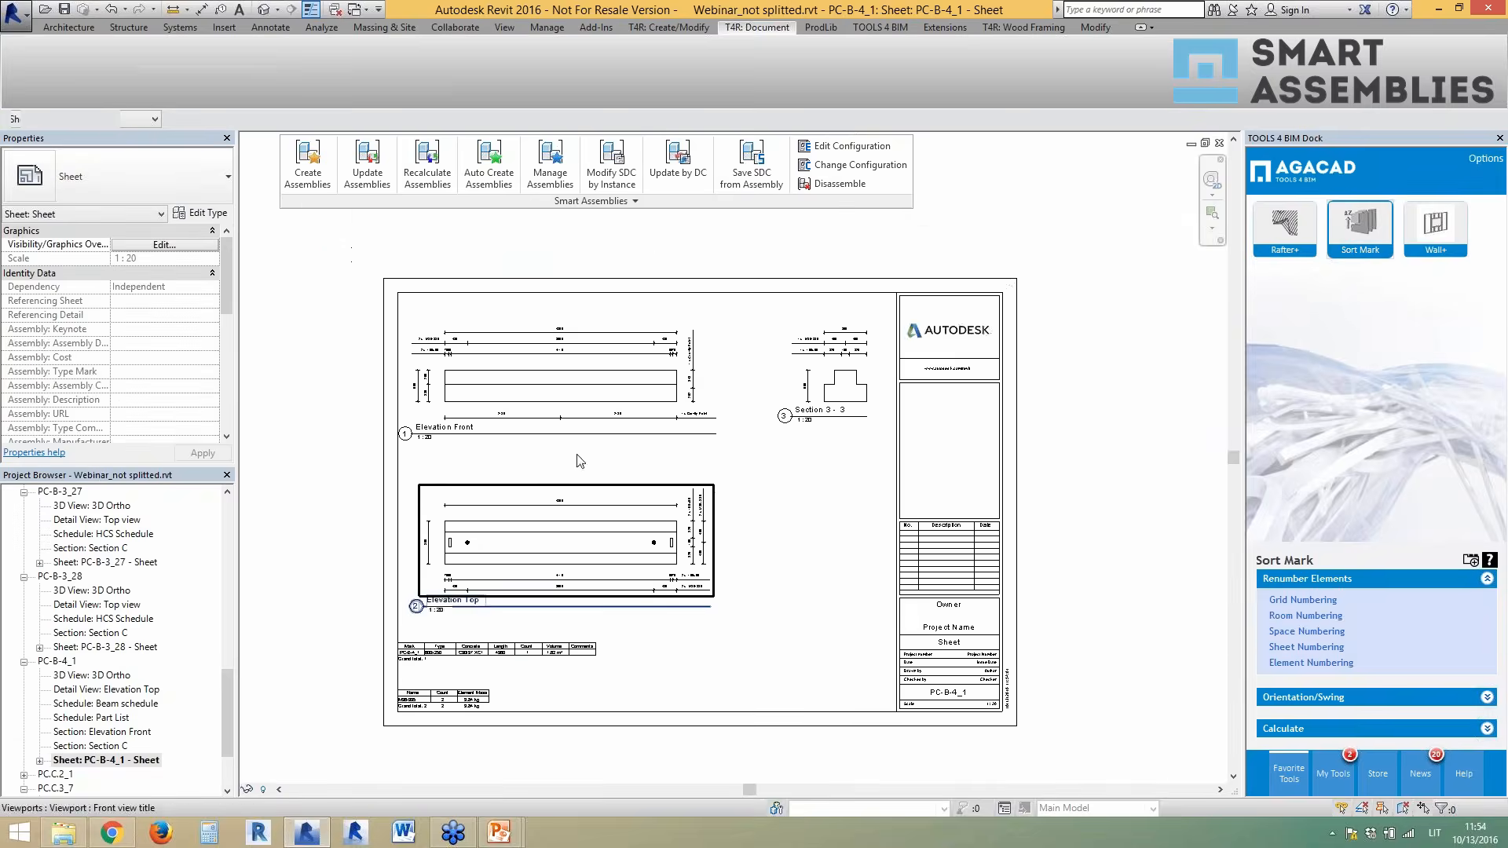
scroll(472, 384, "up", 3)
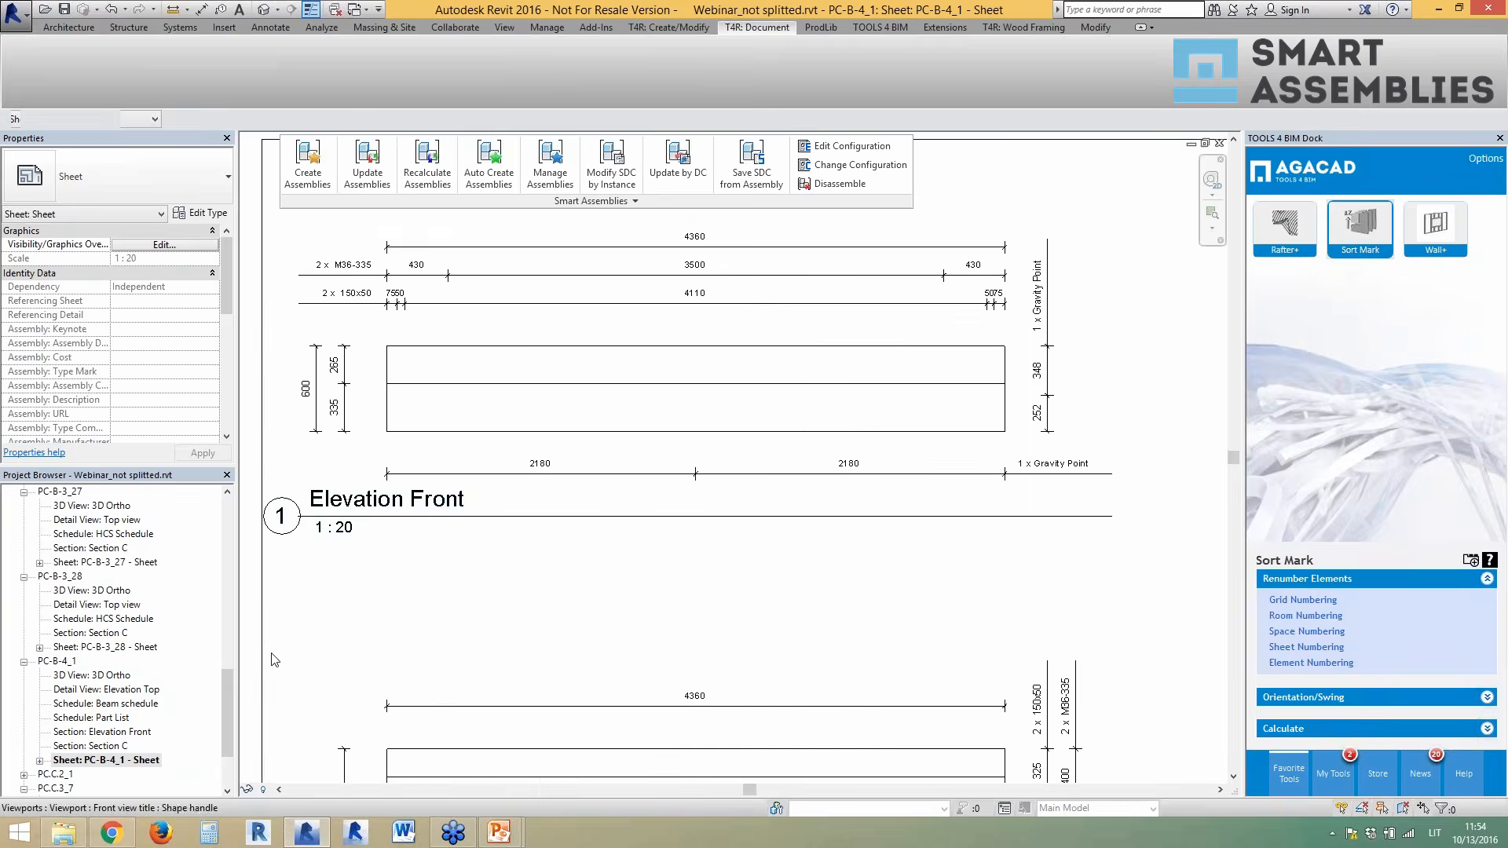
double_click(115, 721)
double_click(118, 734)
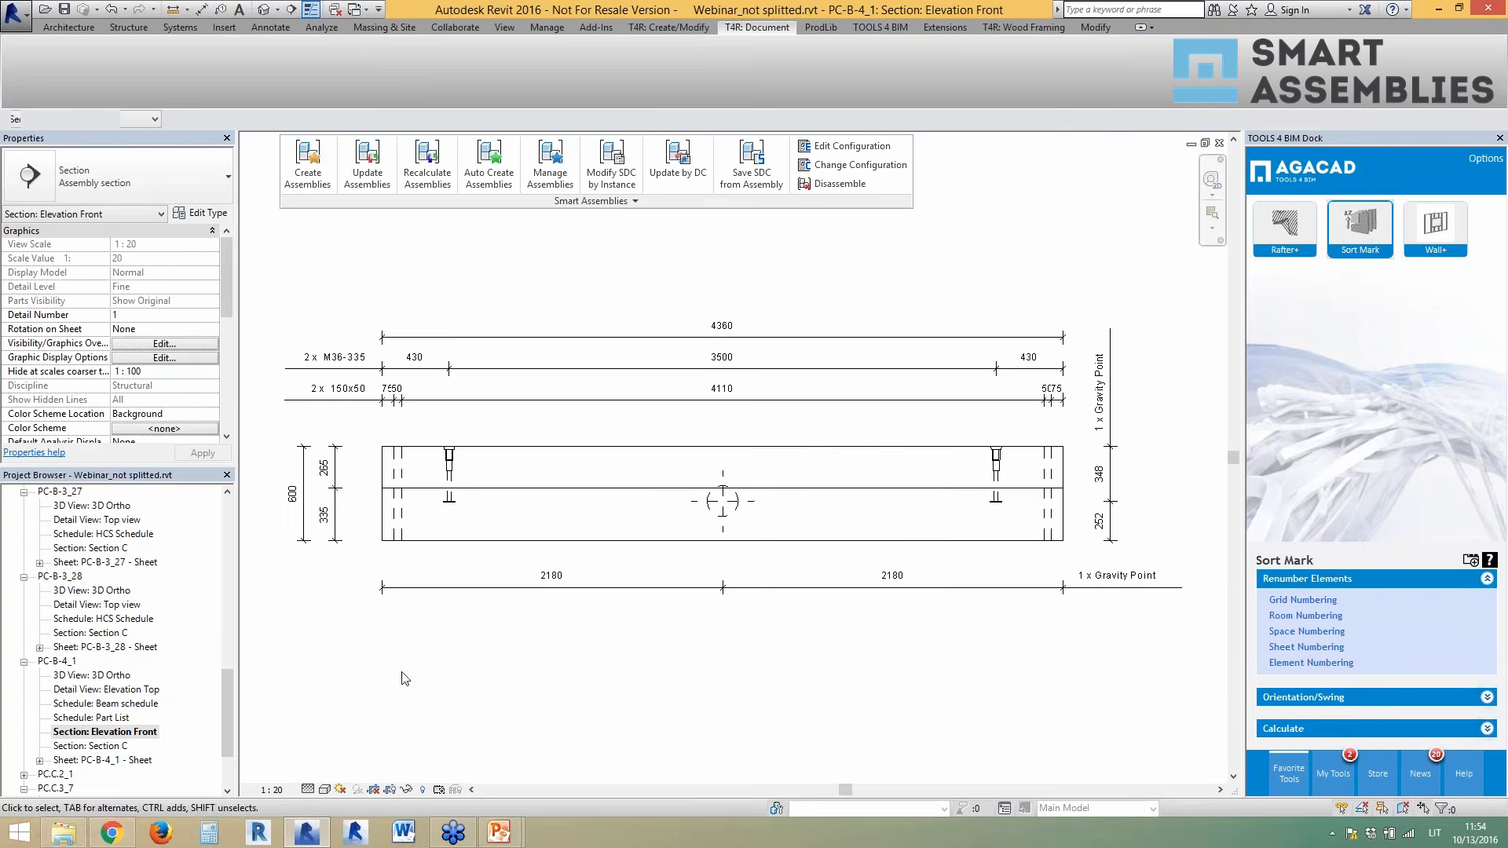
- Open the PC.C.2_1 column sheet and its front elevation, then return to {3D}
scroll(233, 728, "down", 2)
left_click(85, 788)
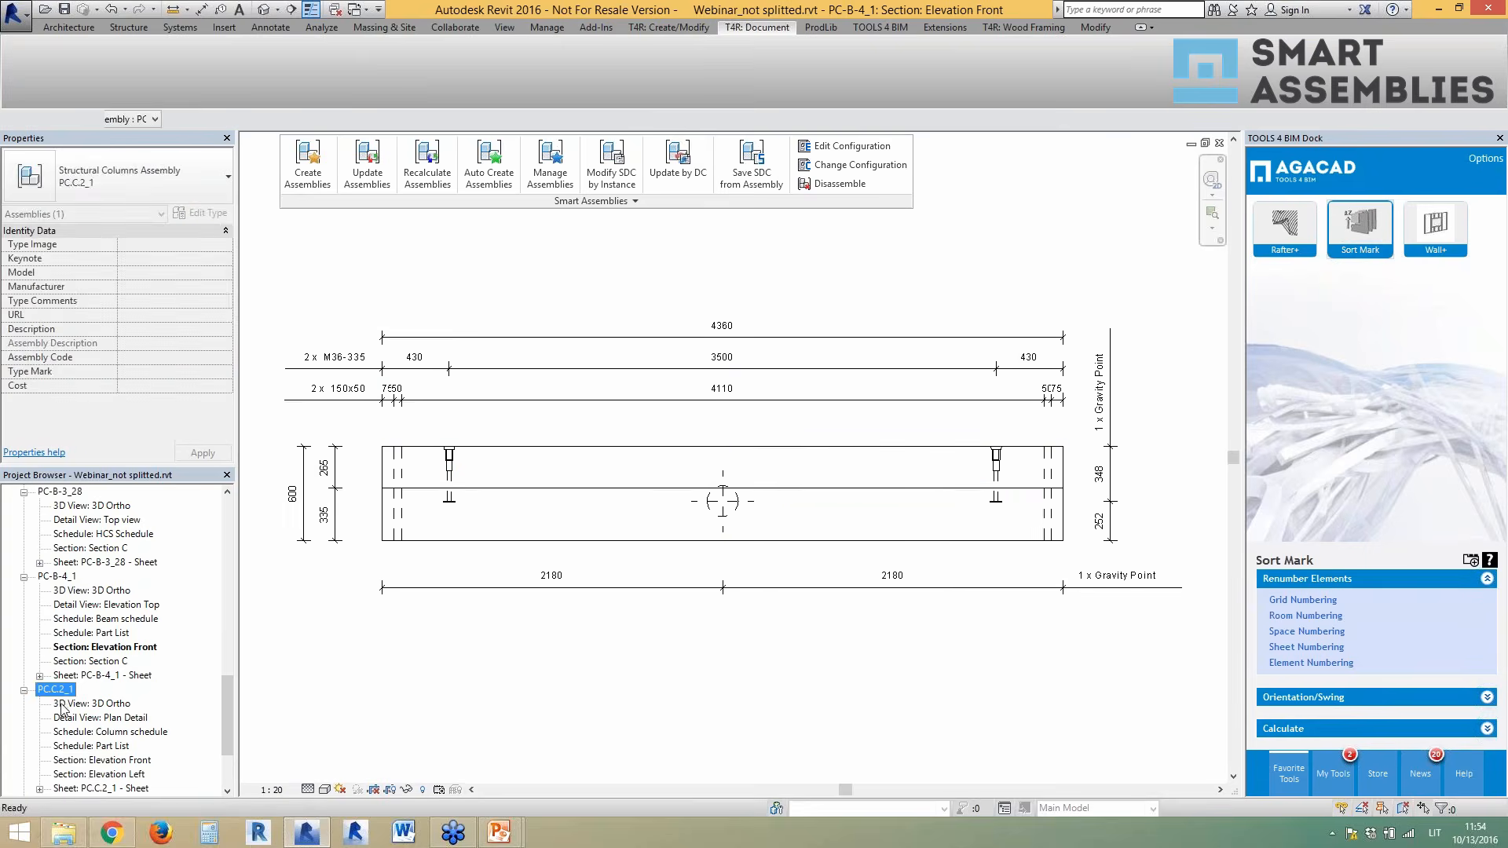
double_click(85, 789)
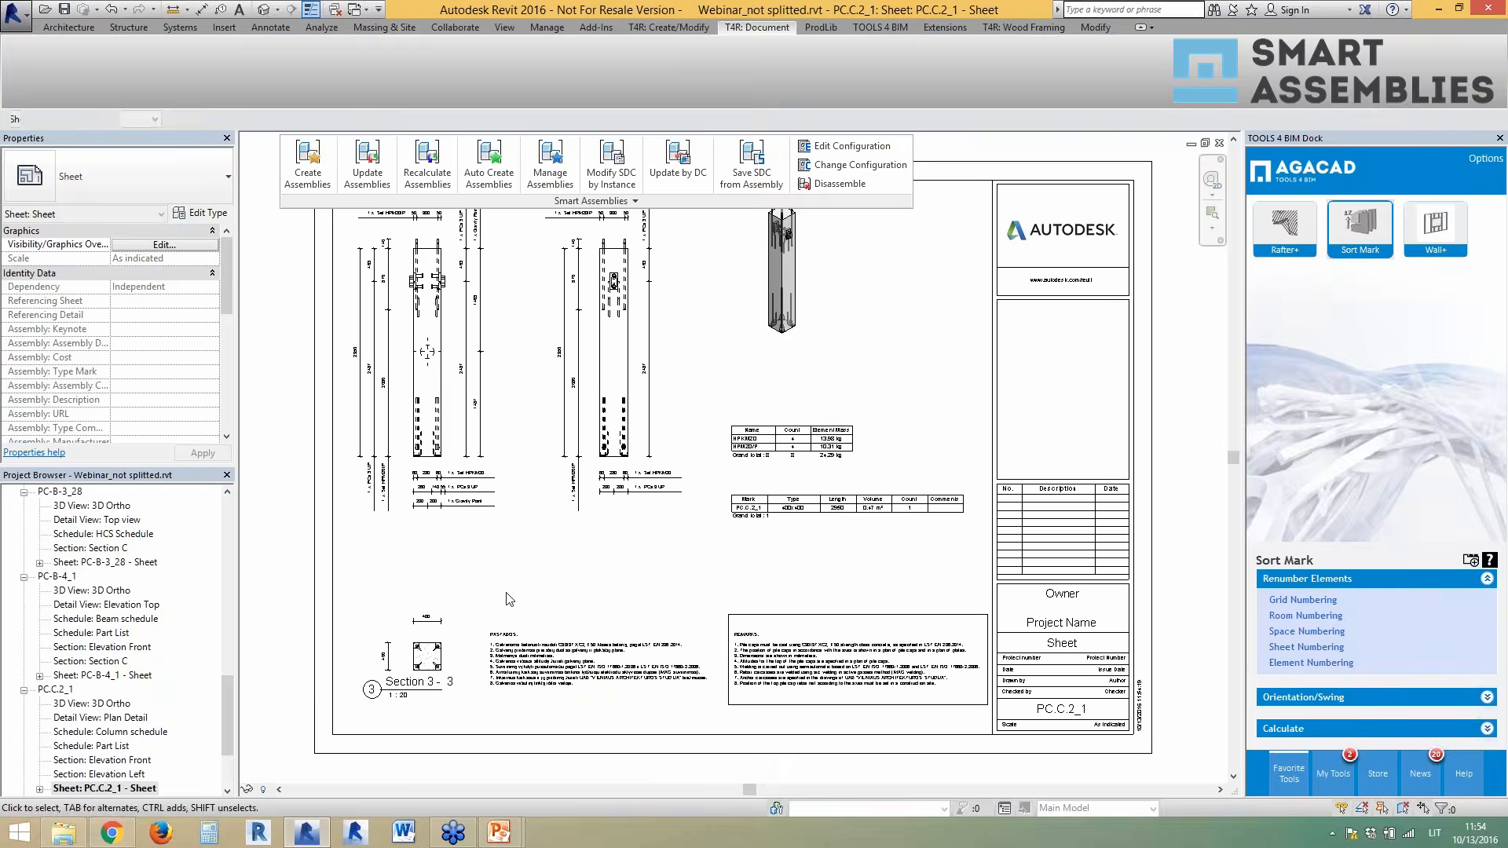
scroll(410, 303, "up", 3)
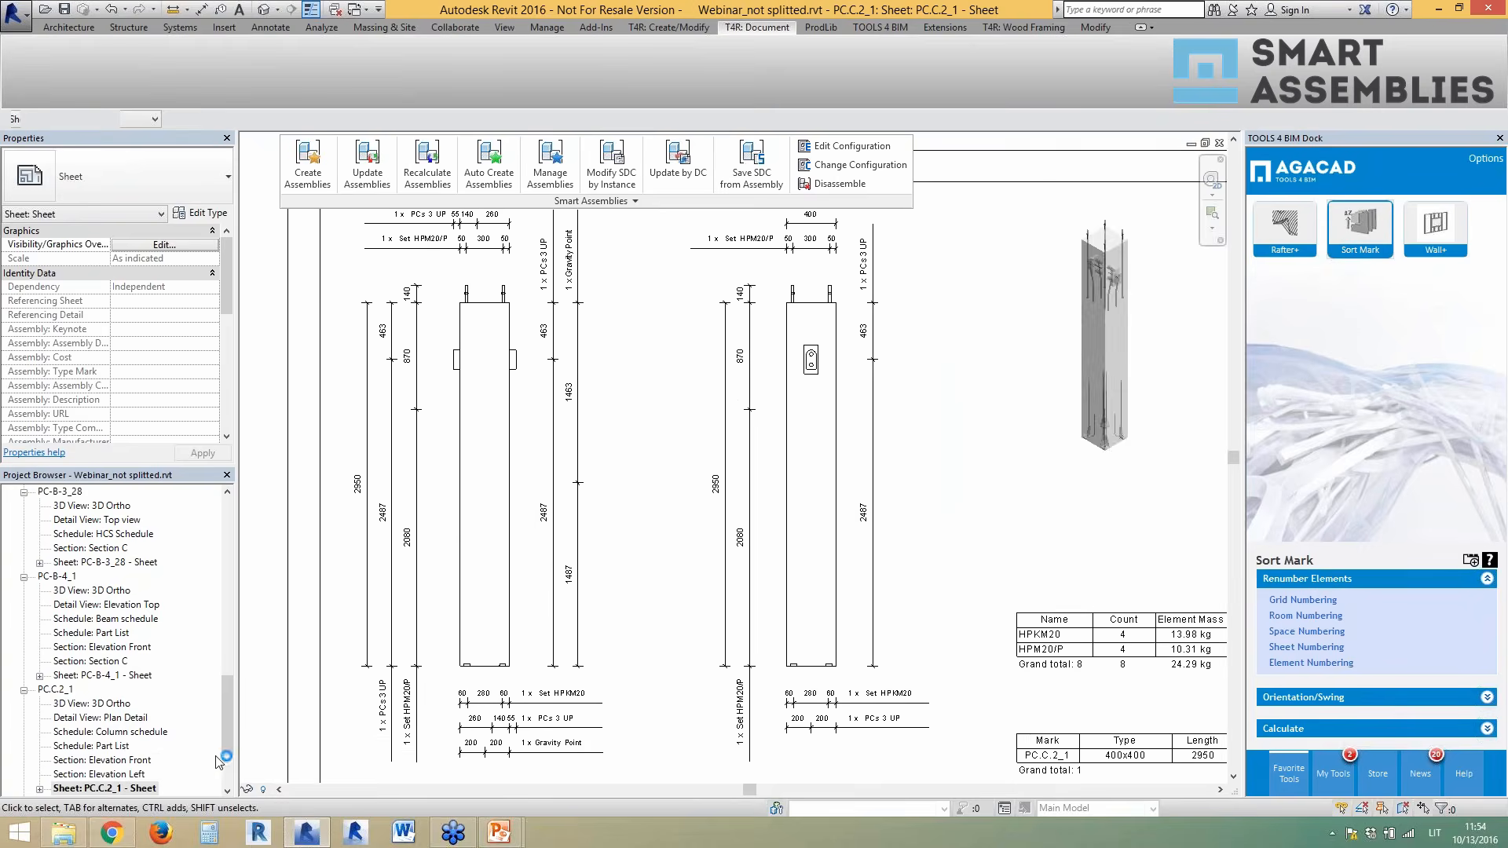
double_click(134, 761)
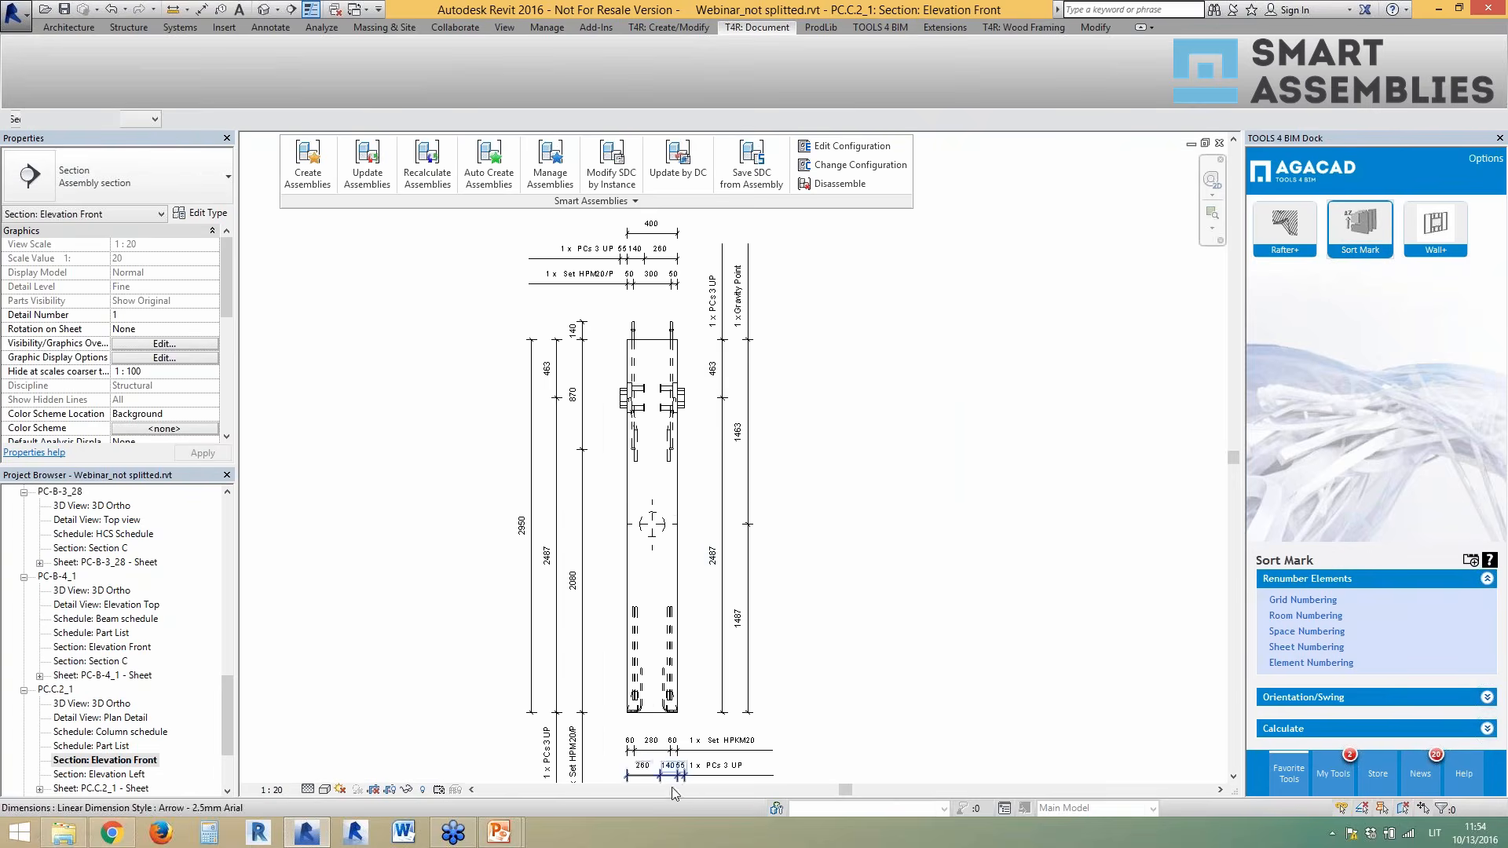
scroll(668, 774, "up", 3)
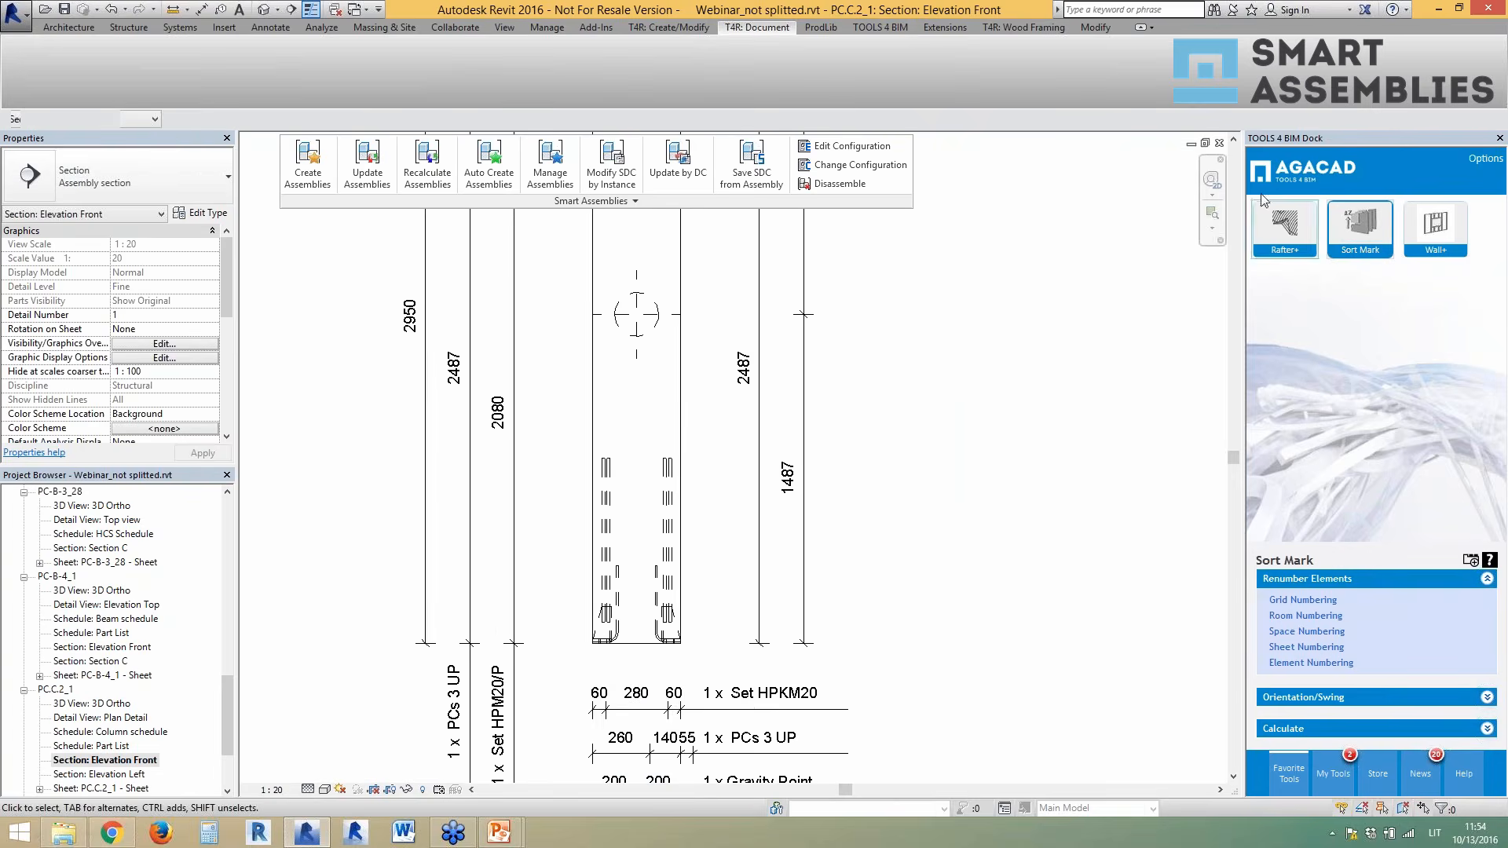
left_click(1219, 143)
left_click(264, 9)
- Close the other views and select two adjacent roof hollow-core slabs
left_click(334, 17)
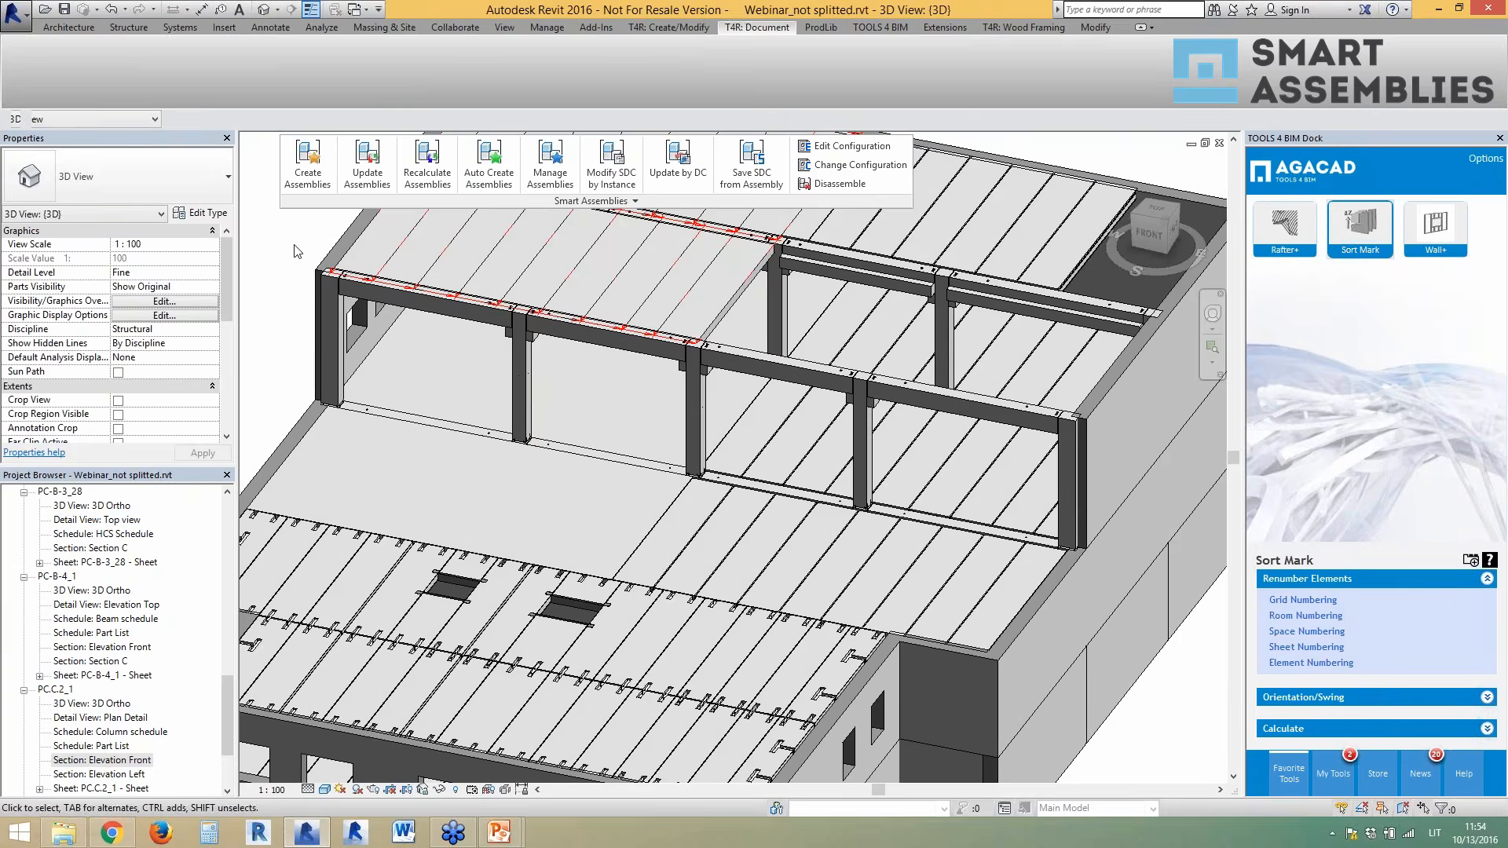
middle_click_drag(700, 420, 677, 410, "shift")
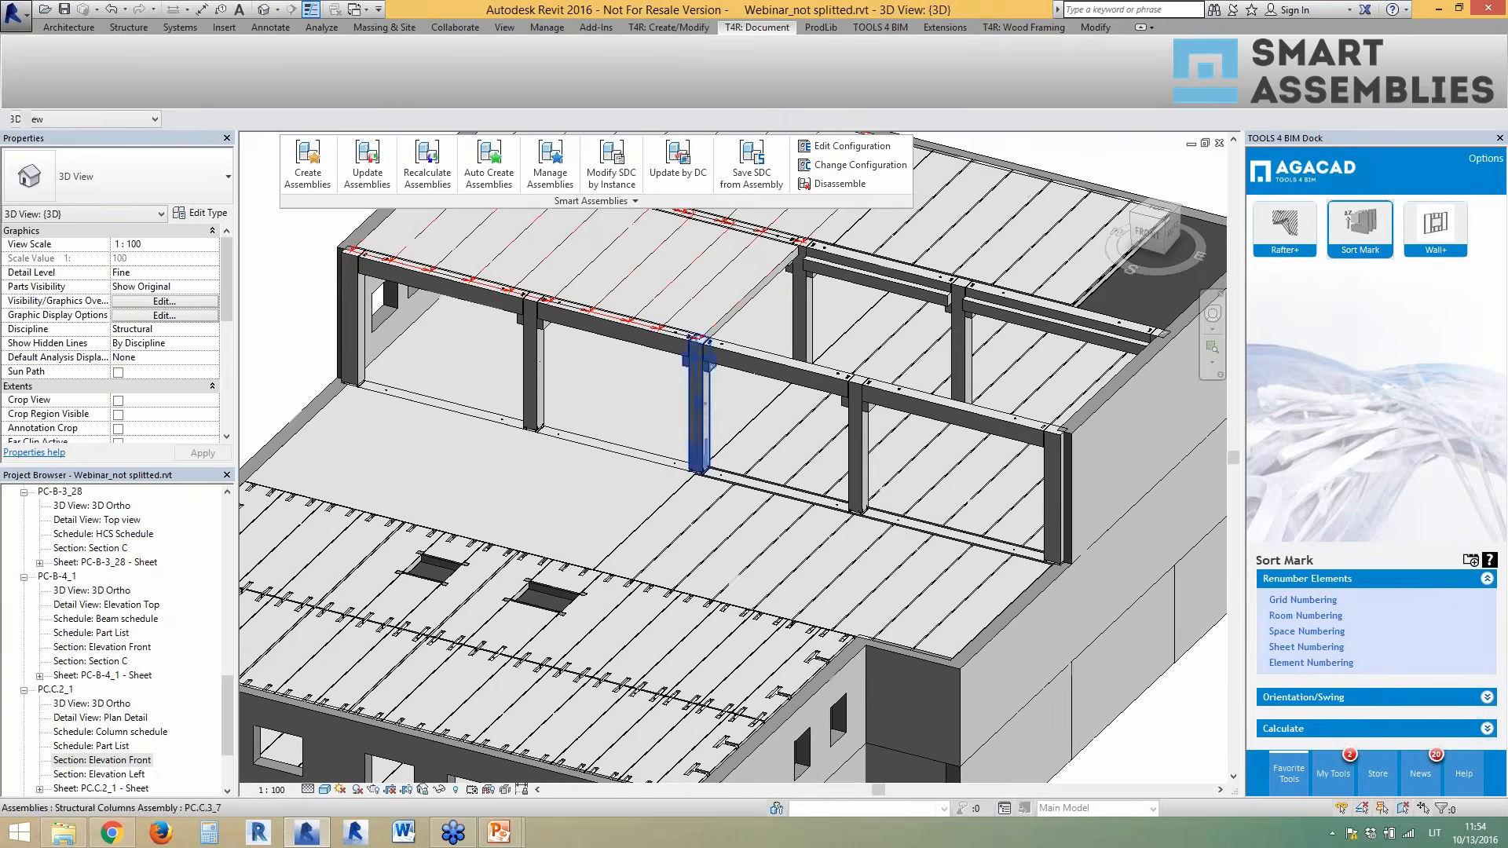
left_click(633, 201)
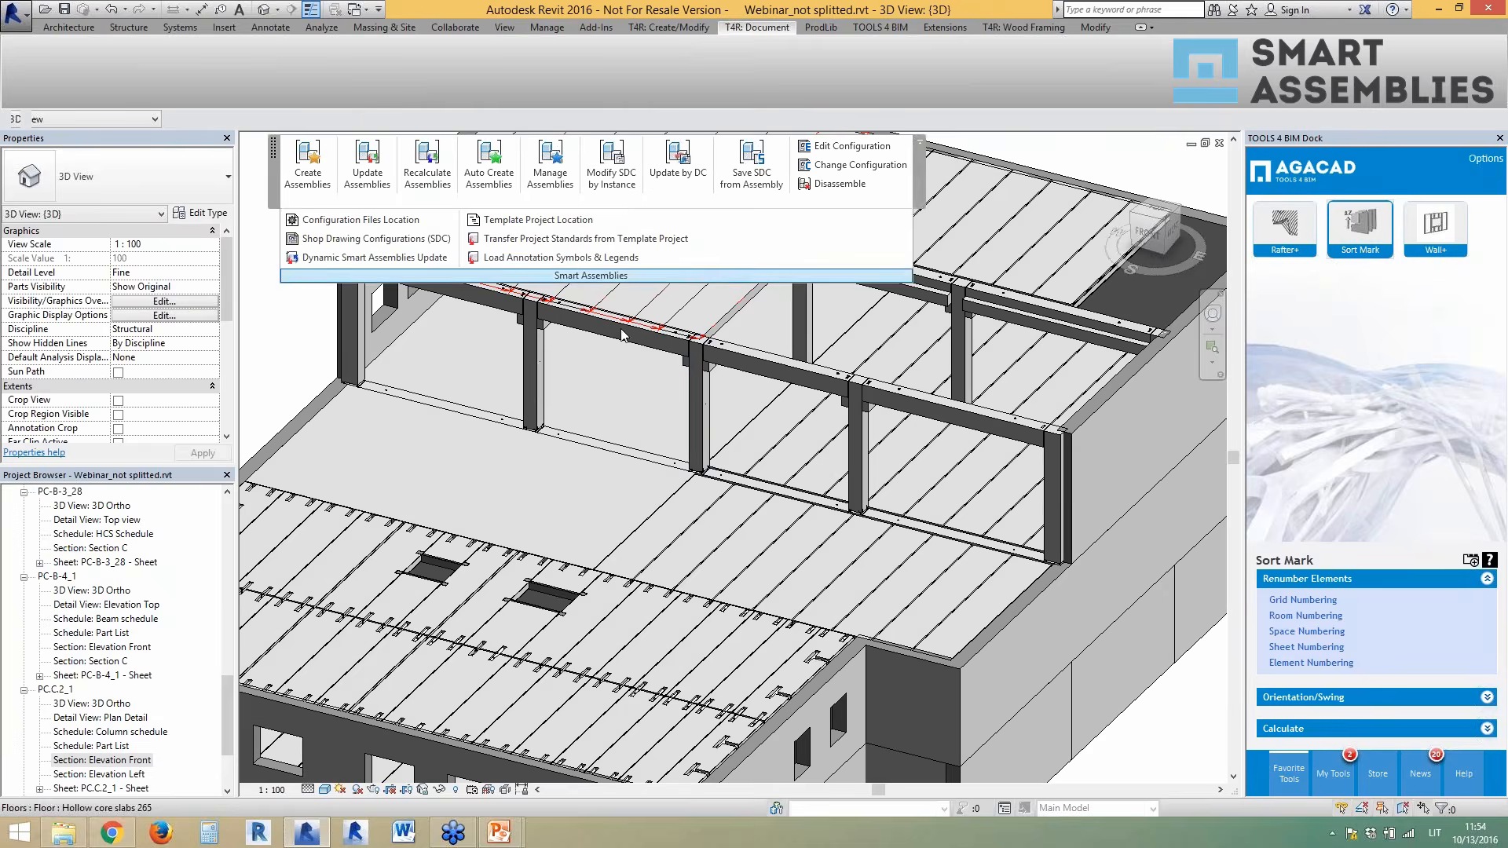
scroll(502, 680, "up", 5)
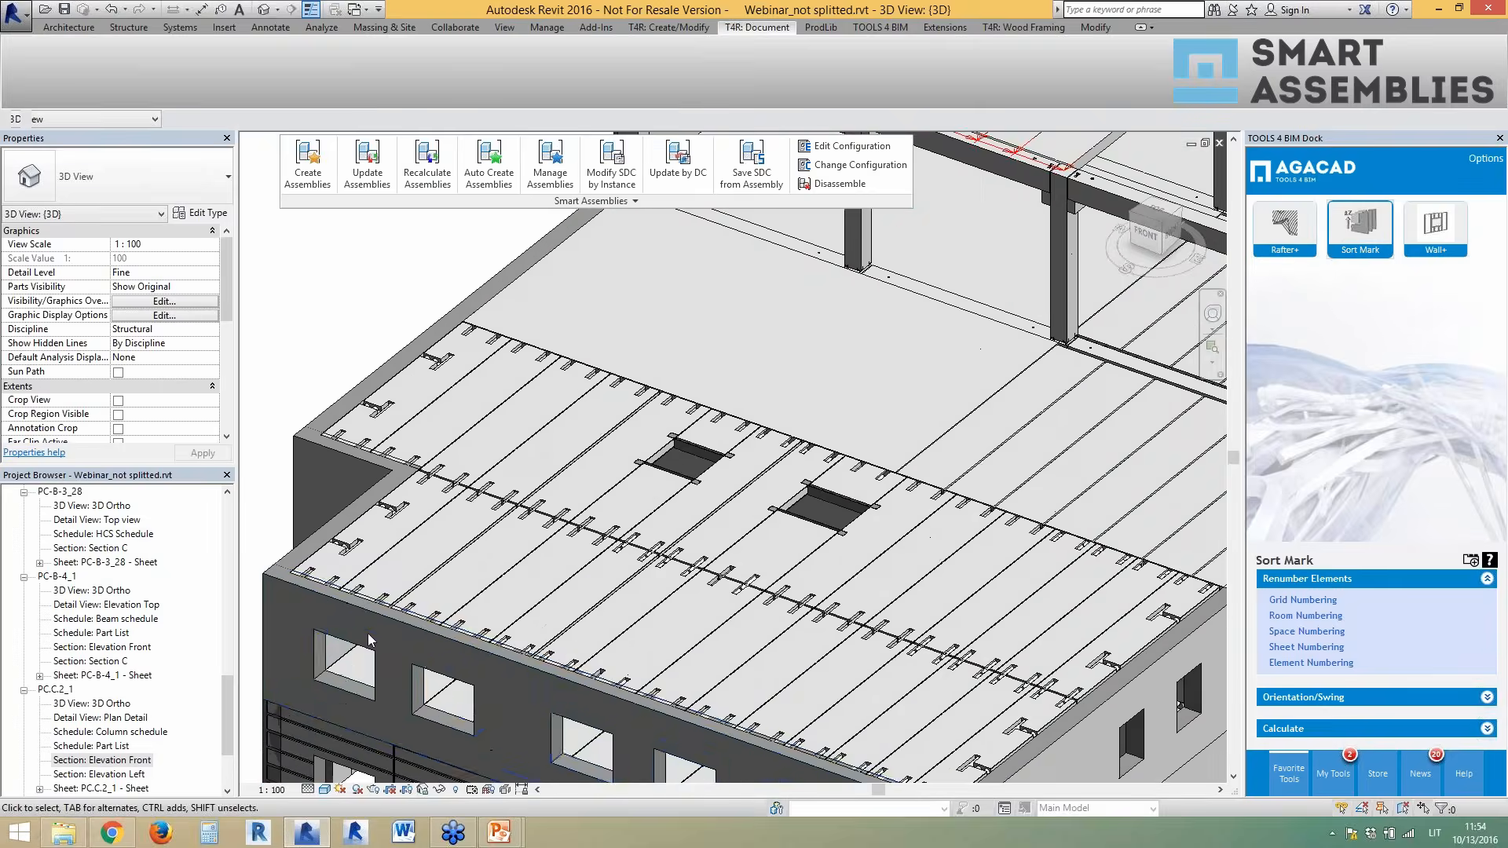
scroll(349, 643, "up", 1)
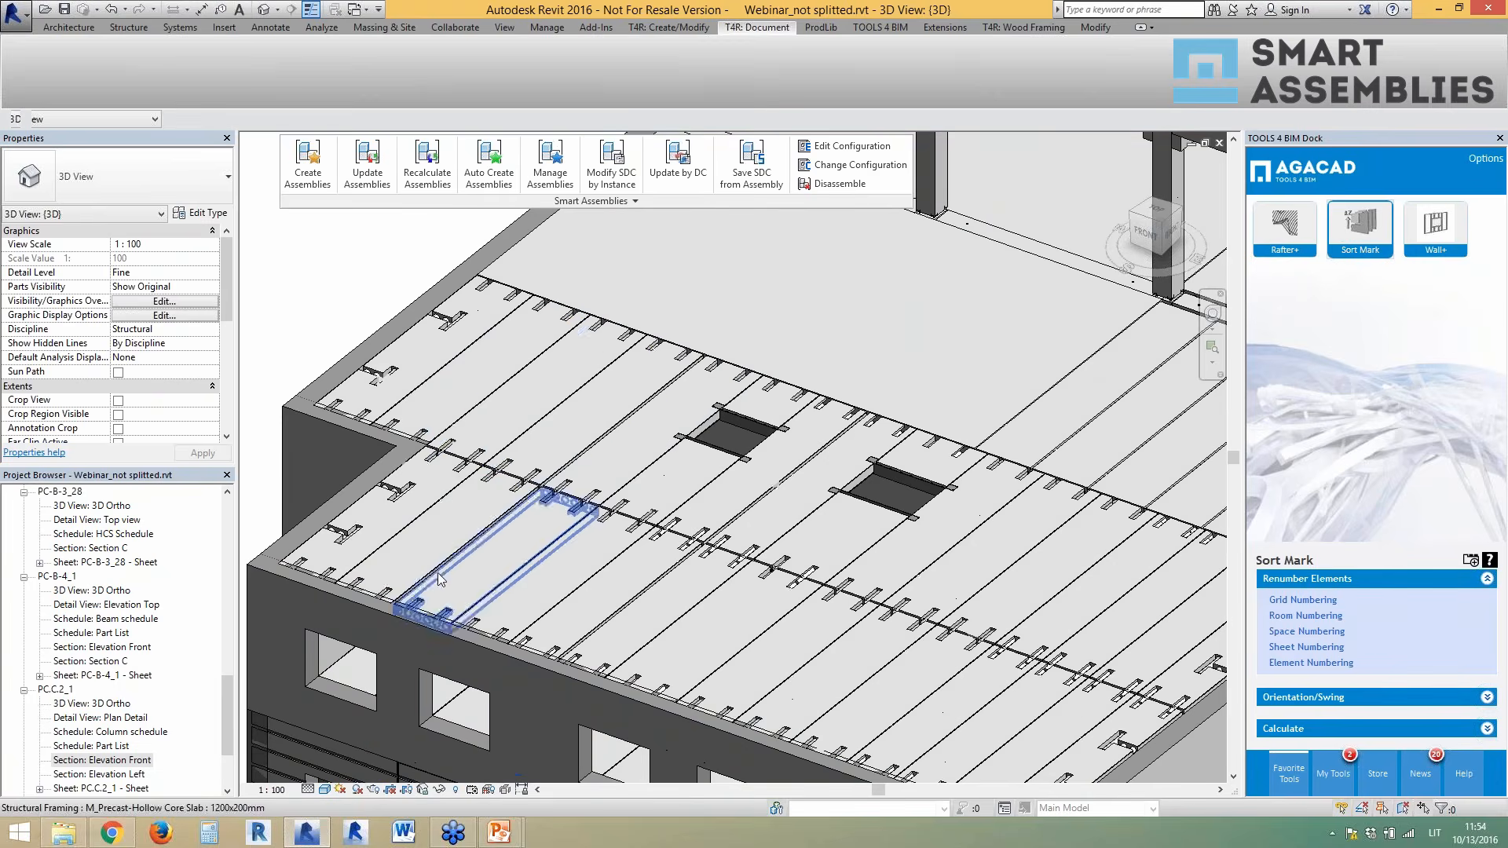
left_click(511, 442)
left_click(578, 459, "ctrl")
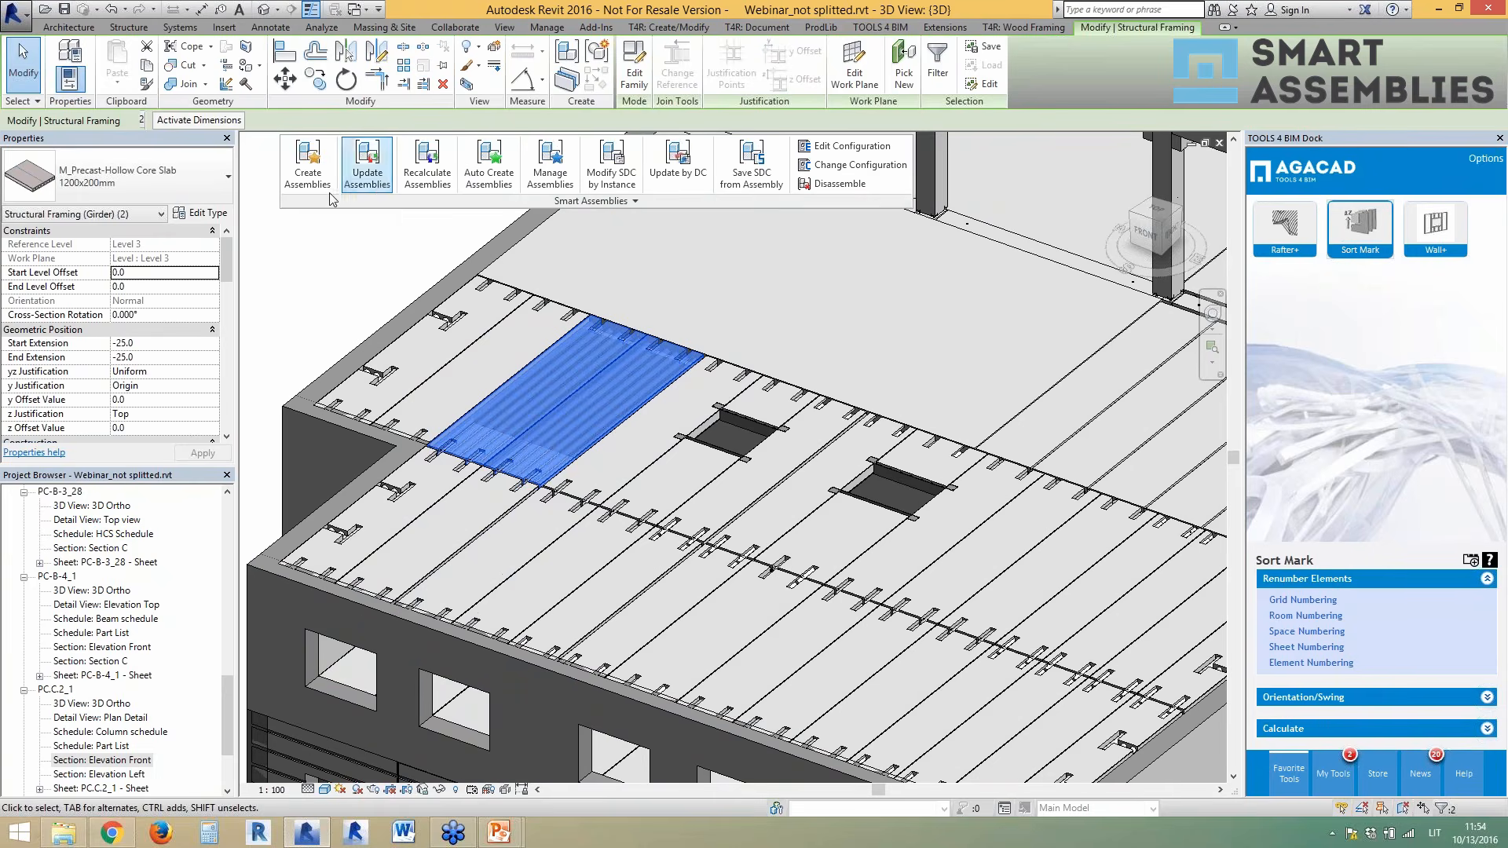
- Create an assembly from the two slabs with the HCS shop drawing configuration
left_click(305, 181)
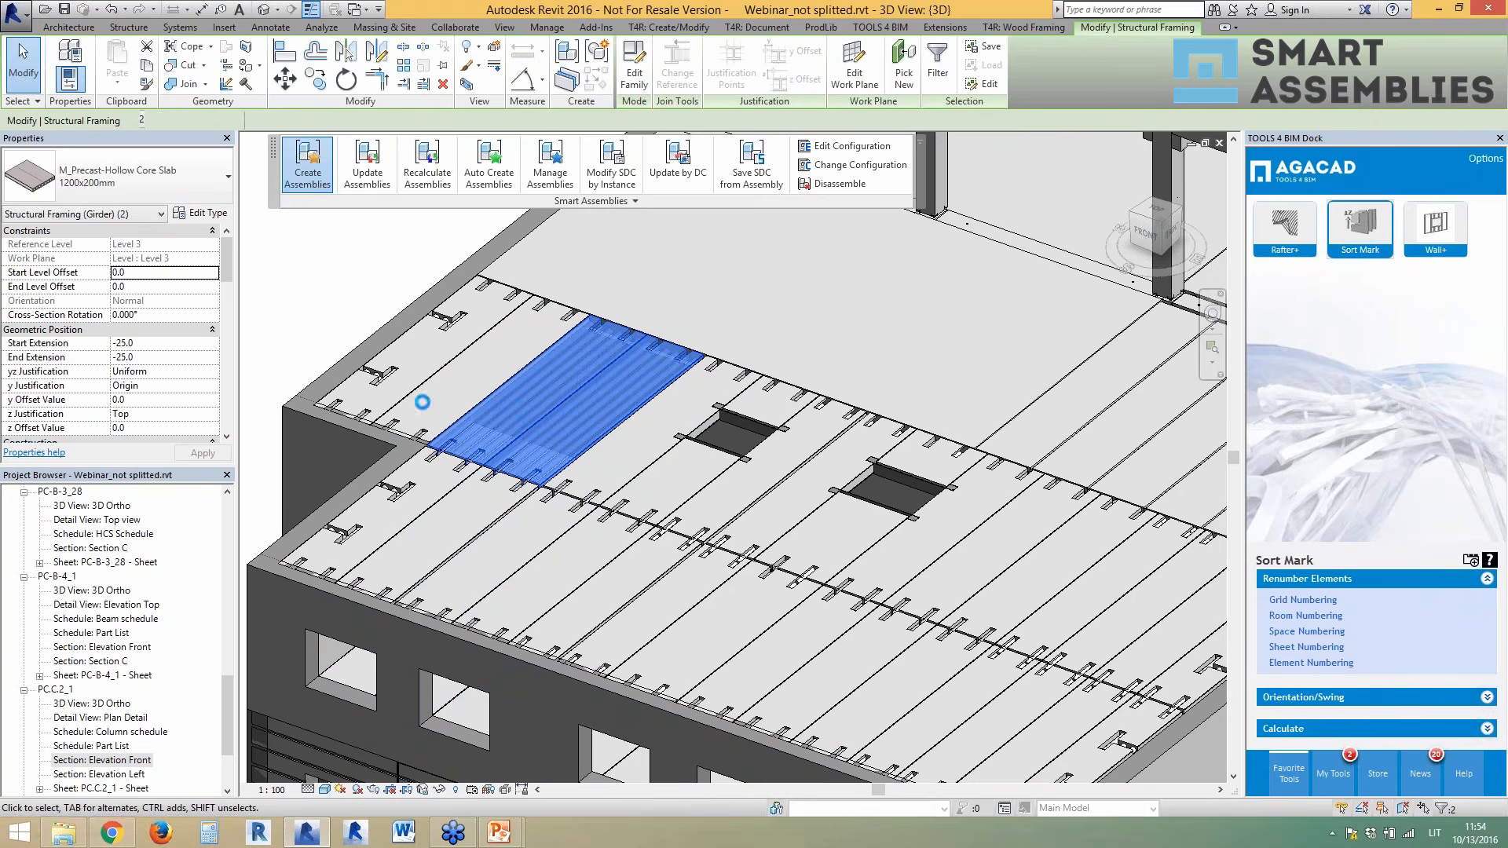
left_click(759, 364)
scroll(761, 379, "up", 2)
left_click(707, 488)
left_click(855, 485)
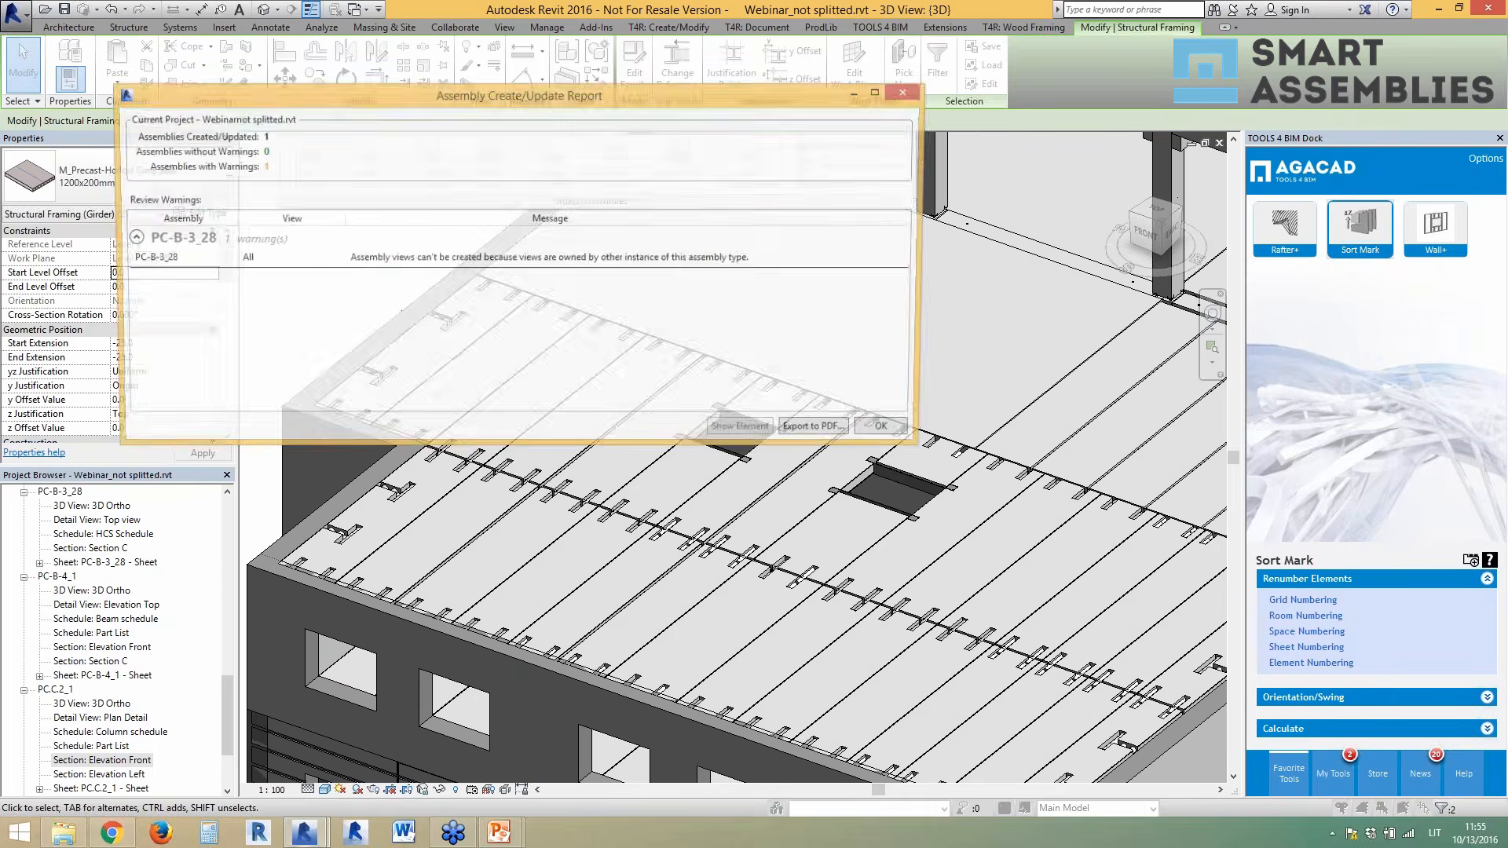
left_click(880, 426)
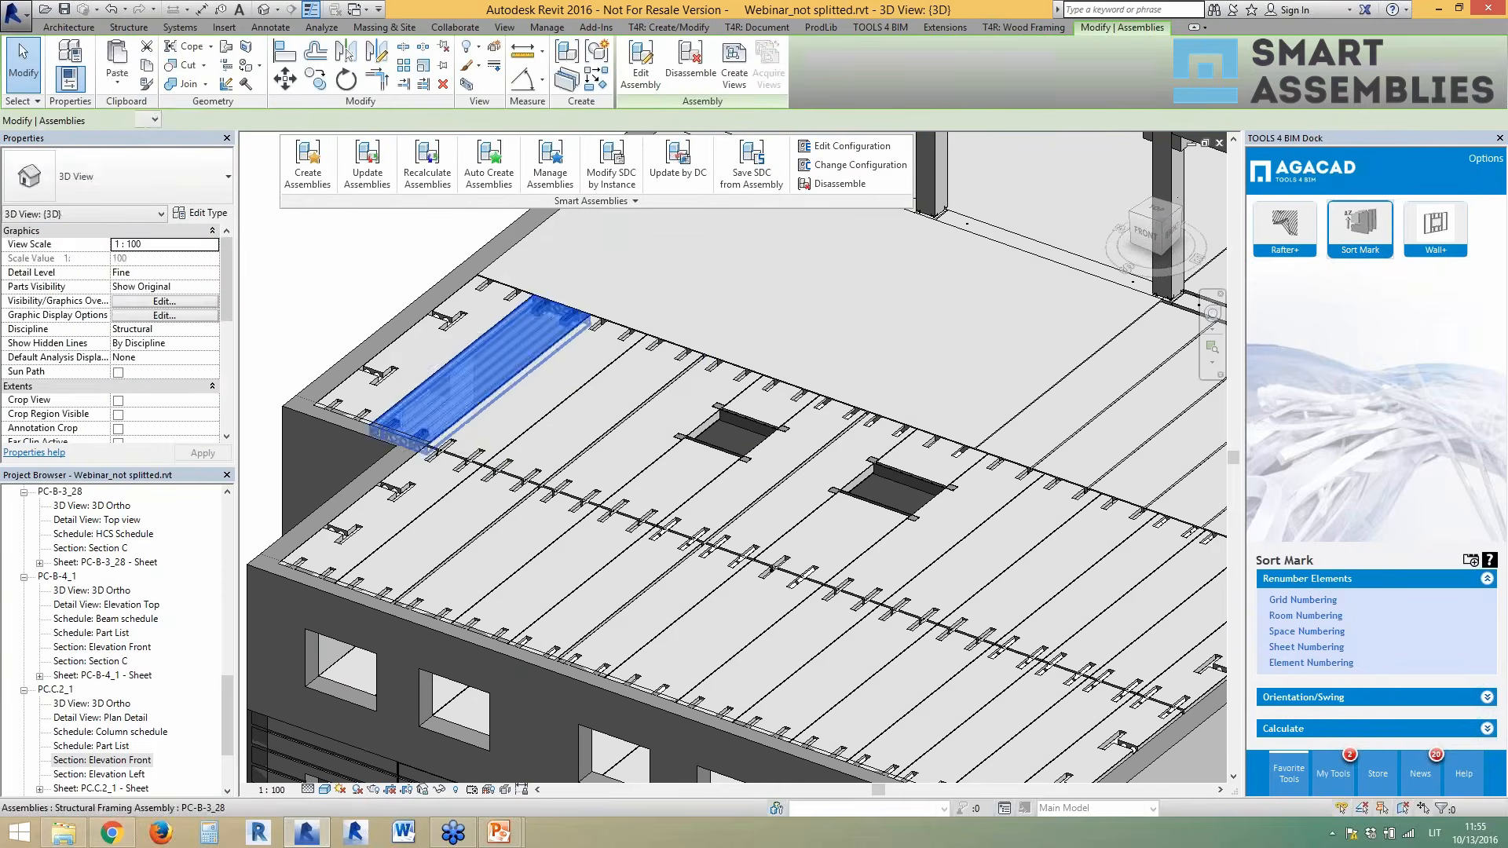
- Check the slab assemblies in Manage Assemblies, toggling primary and secondary assembly display
left_click(503, 422)
left_click(570, 433)
left_click(468, 380)
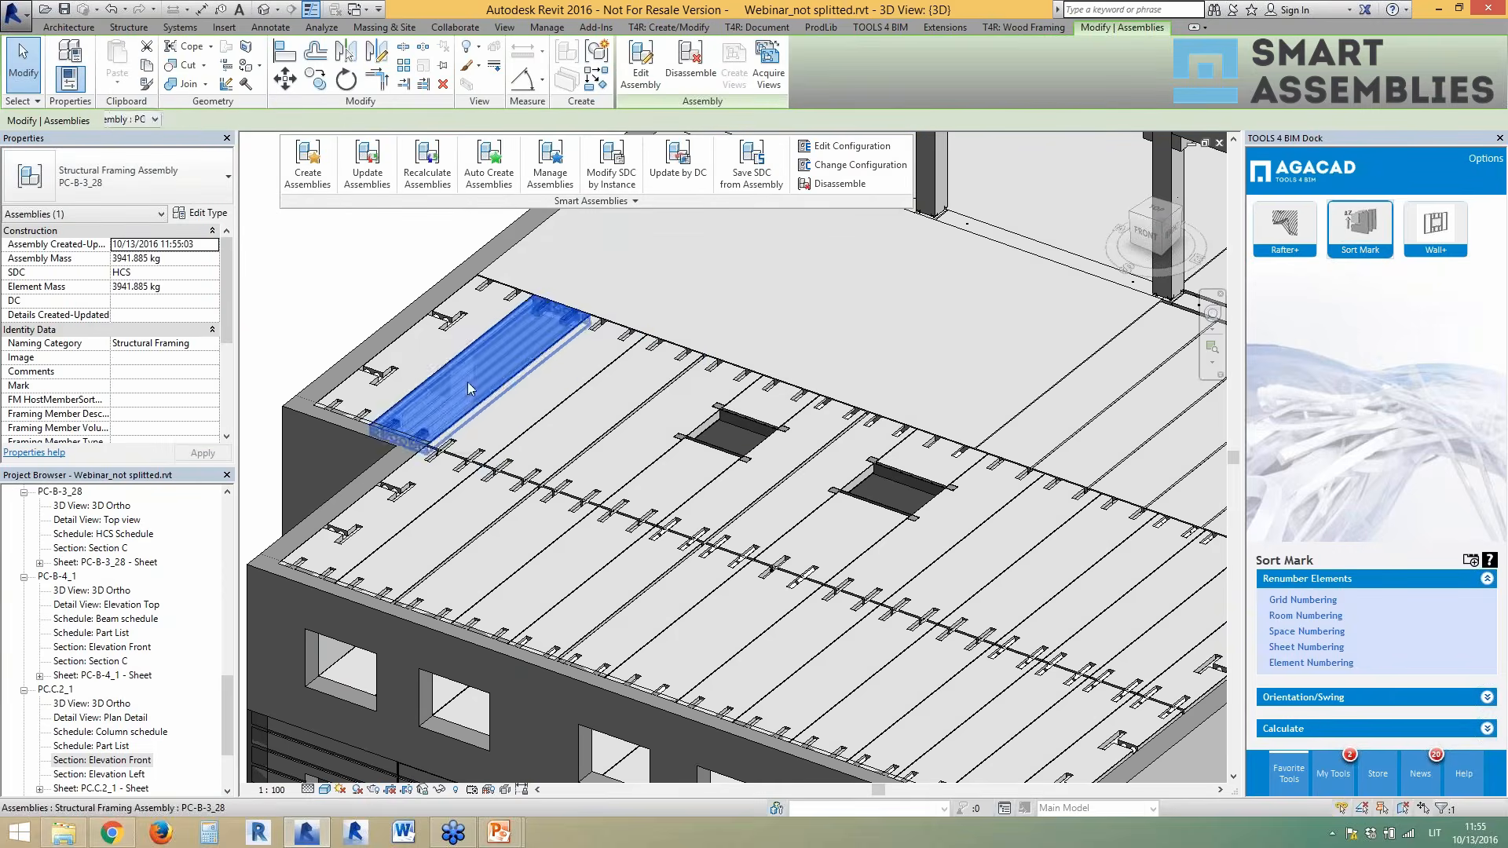
left_click(511, 407)
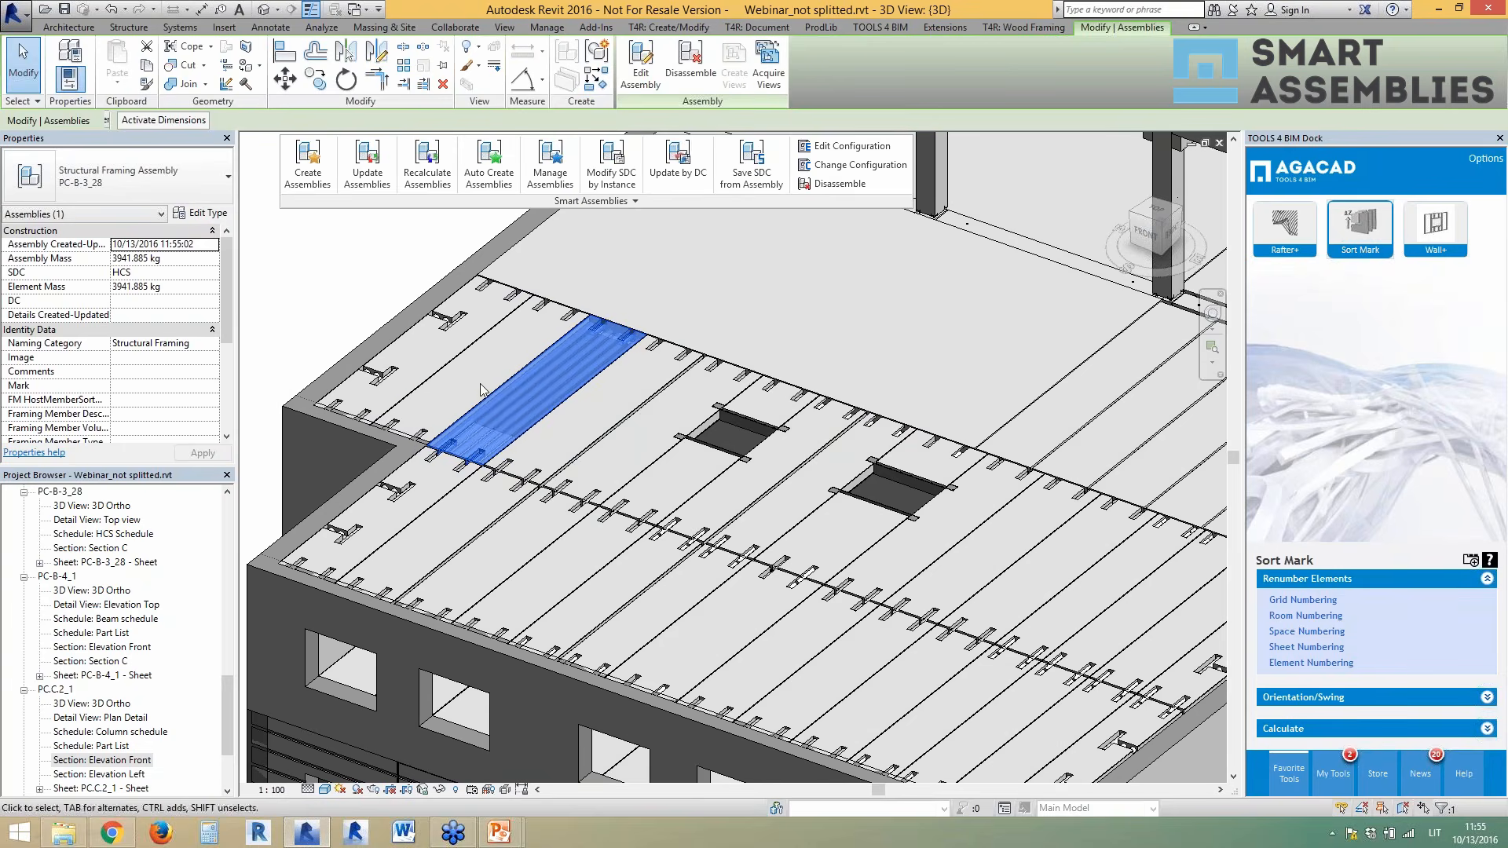
left_click(550, 165)
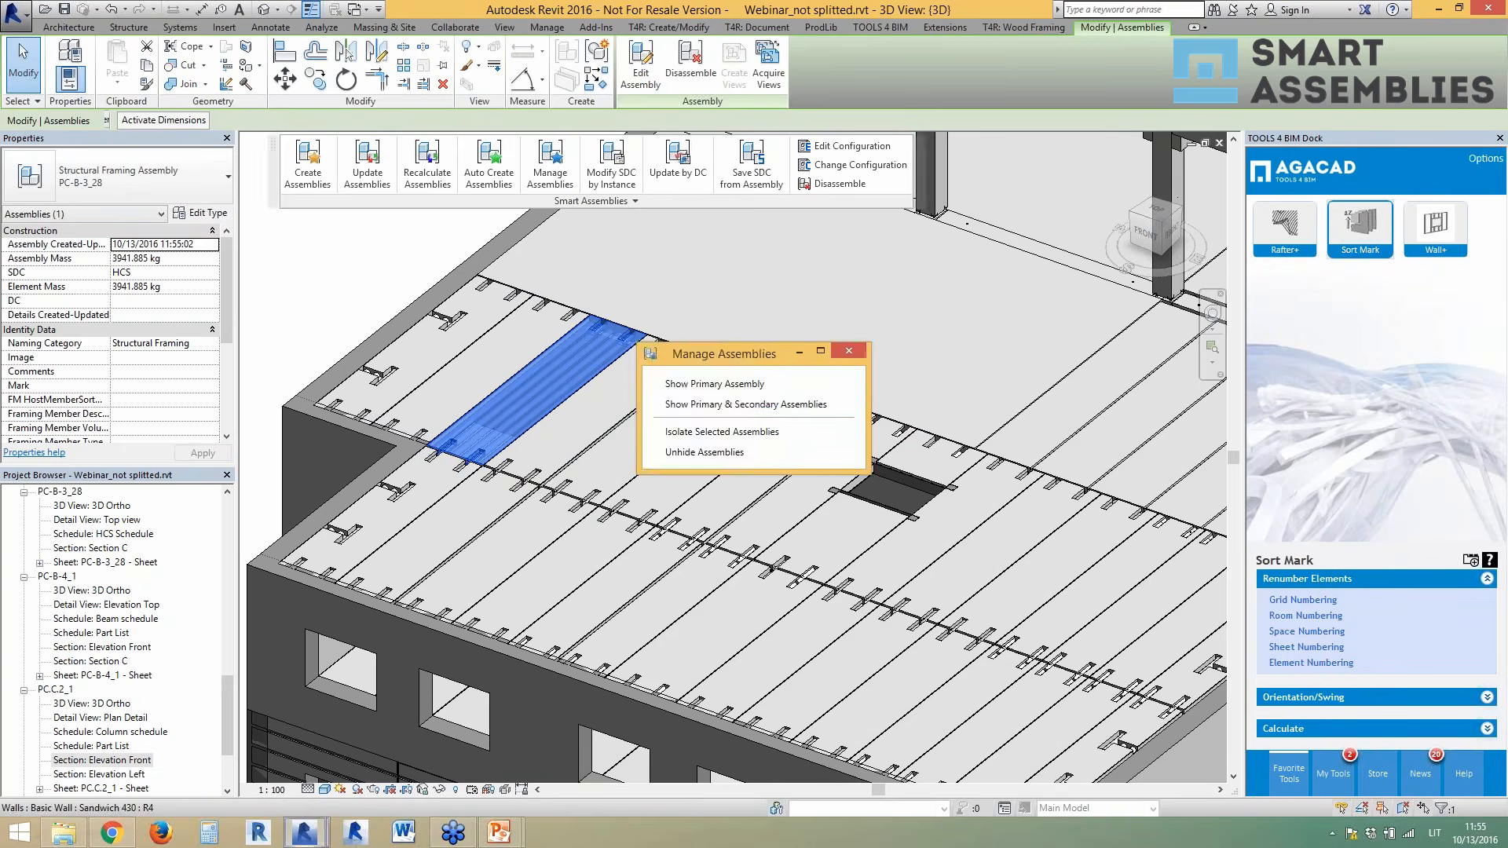
left_click_drag(760, 359, 977, 288)
left_click(945, 315)
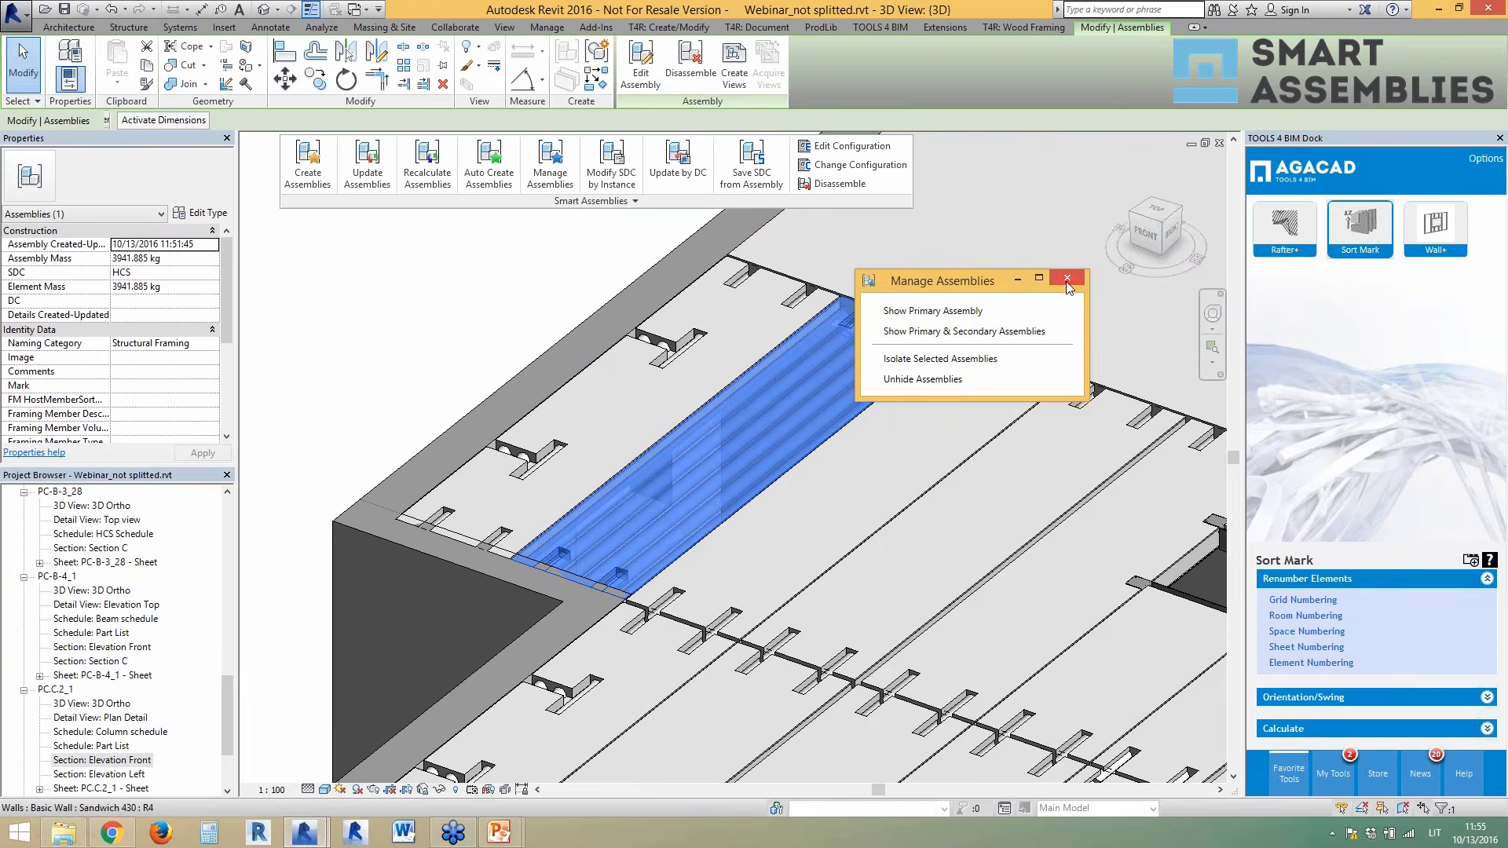
left_click(1019, 333)
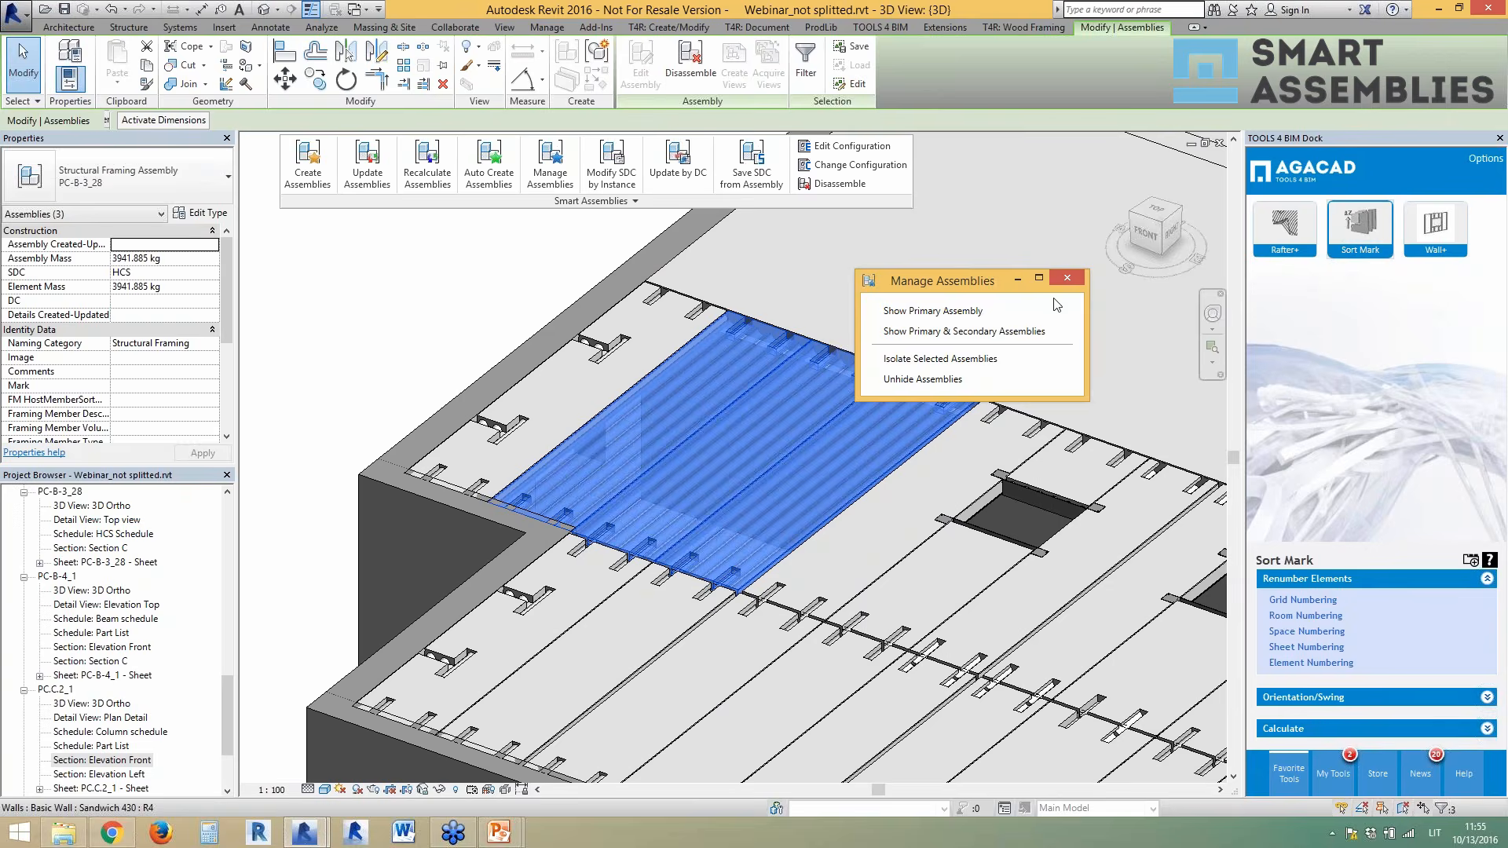
left_click(1014, 310)
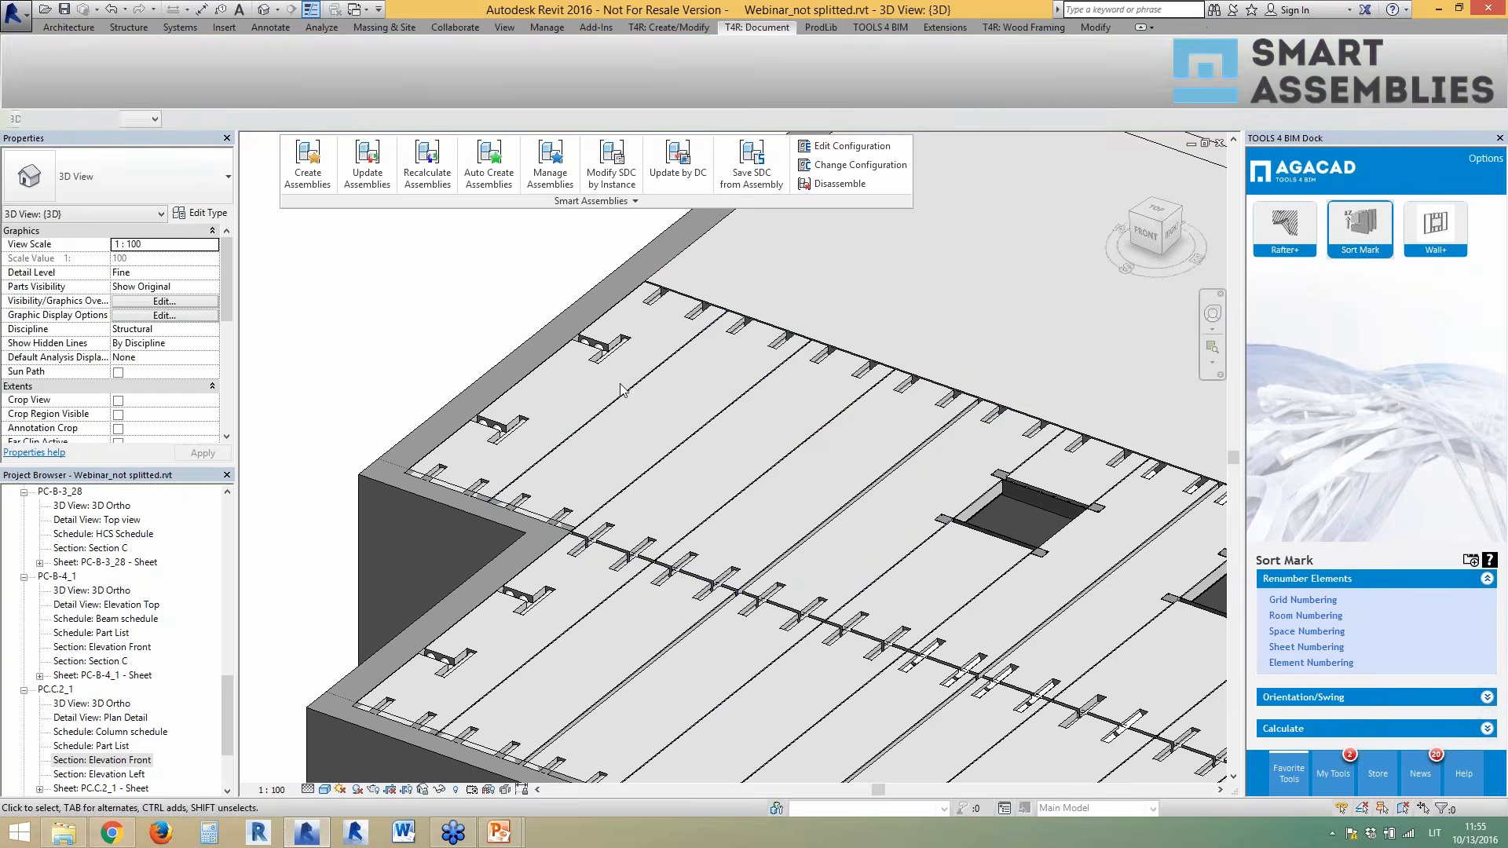
left_click(643, 430)
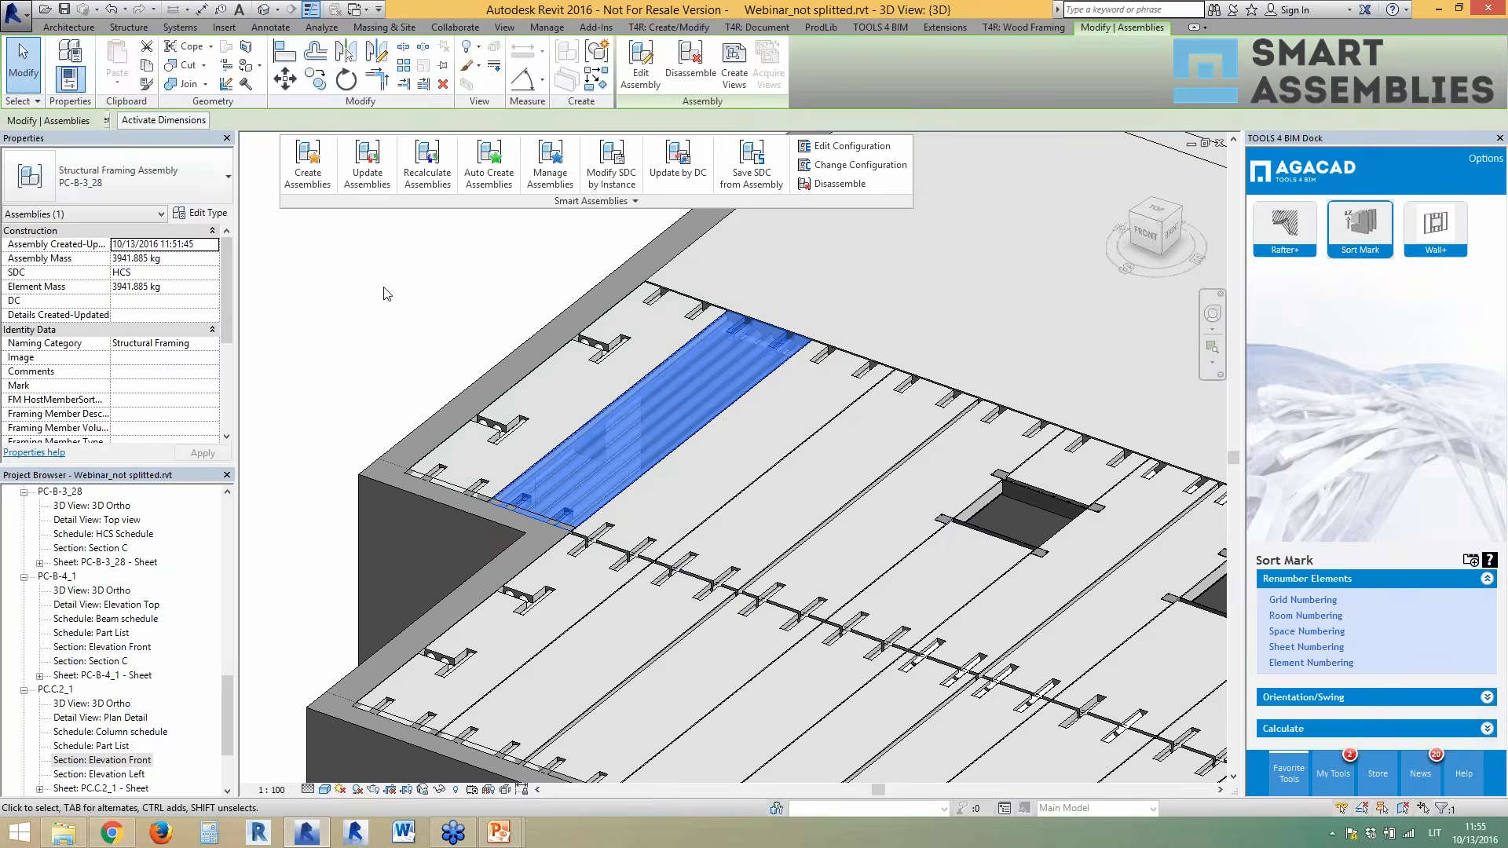
key("Escape")
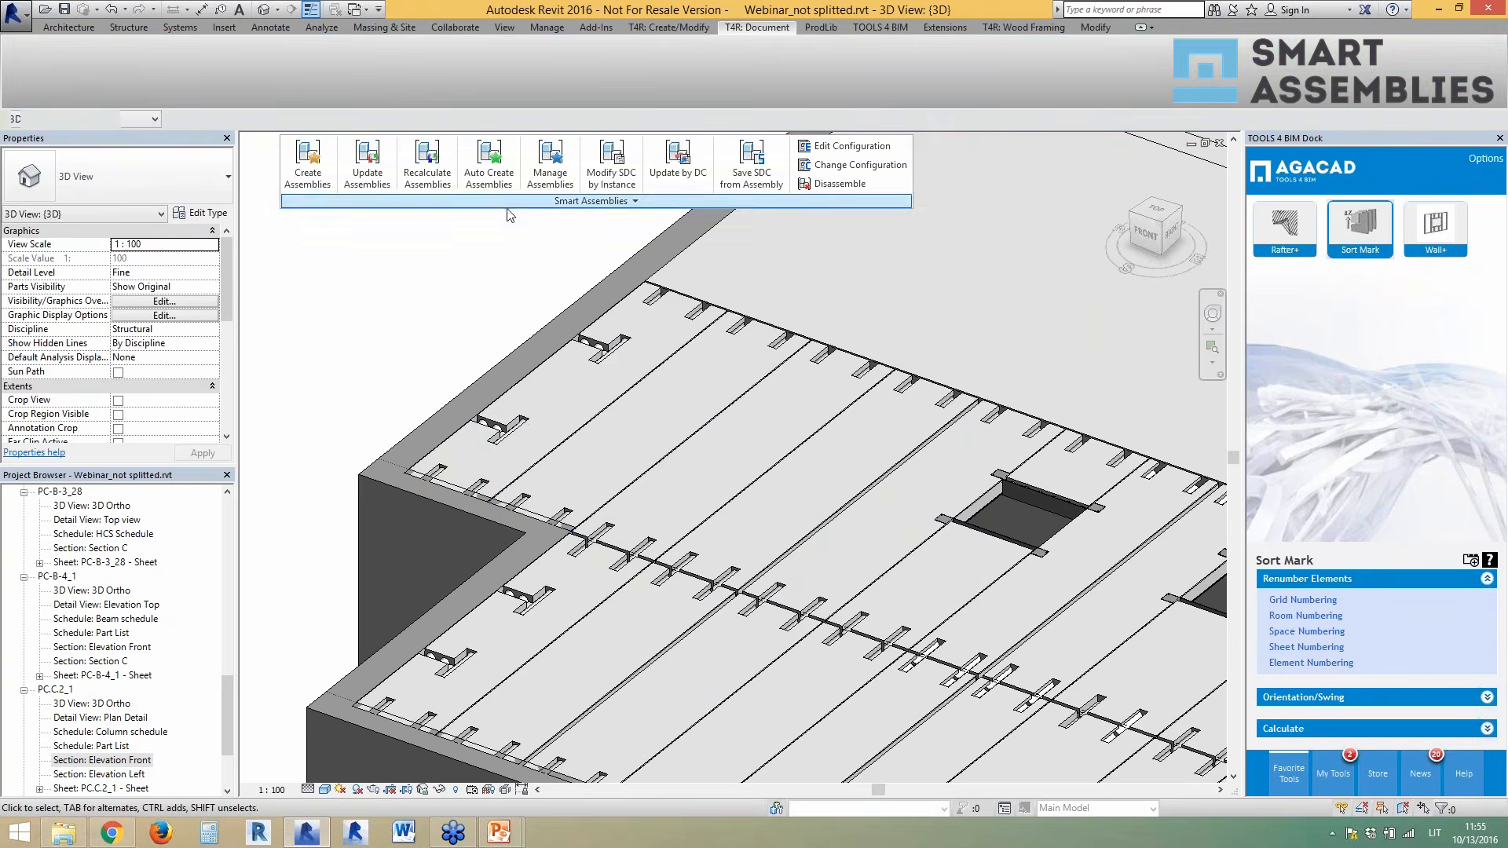
- Confirm Dynamic Smart Assemblies Update is on, leaving its settings unchanged
left_click(424, 201)
left_click(360, 260)
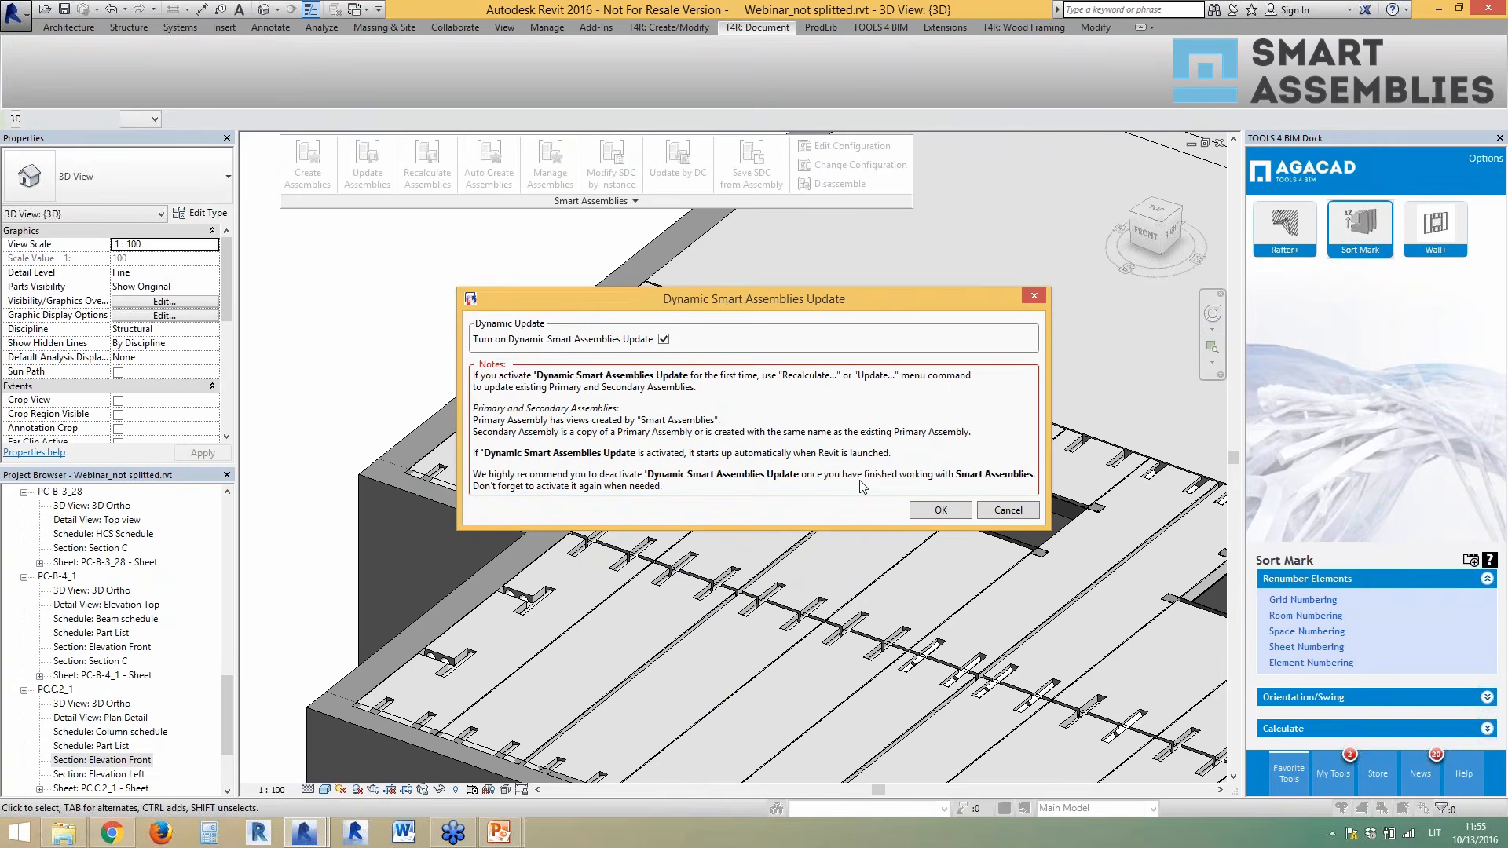
left_click(1031, 296)
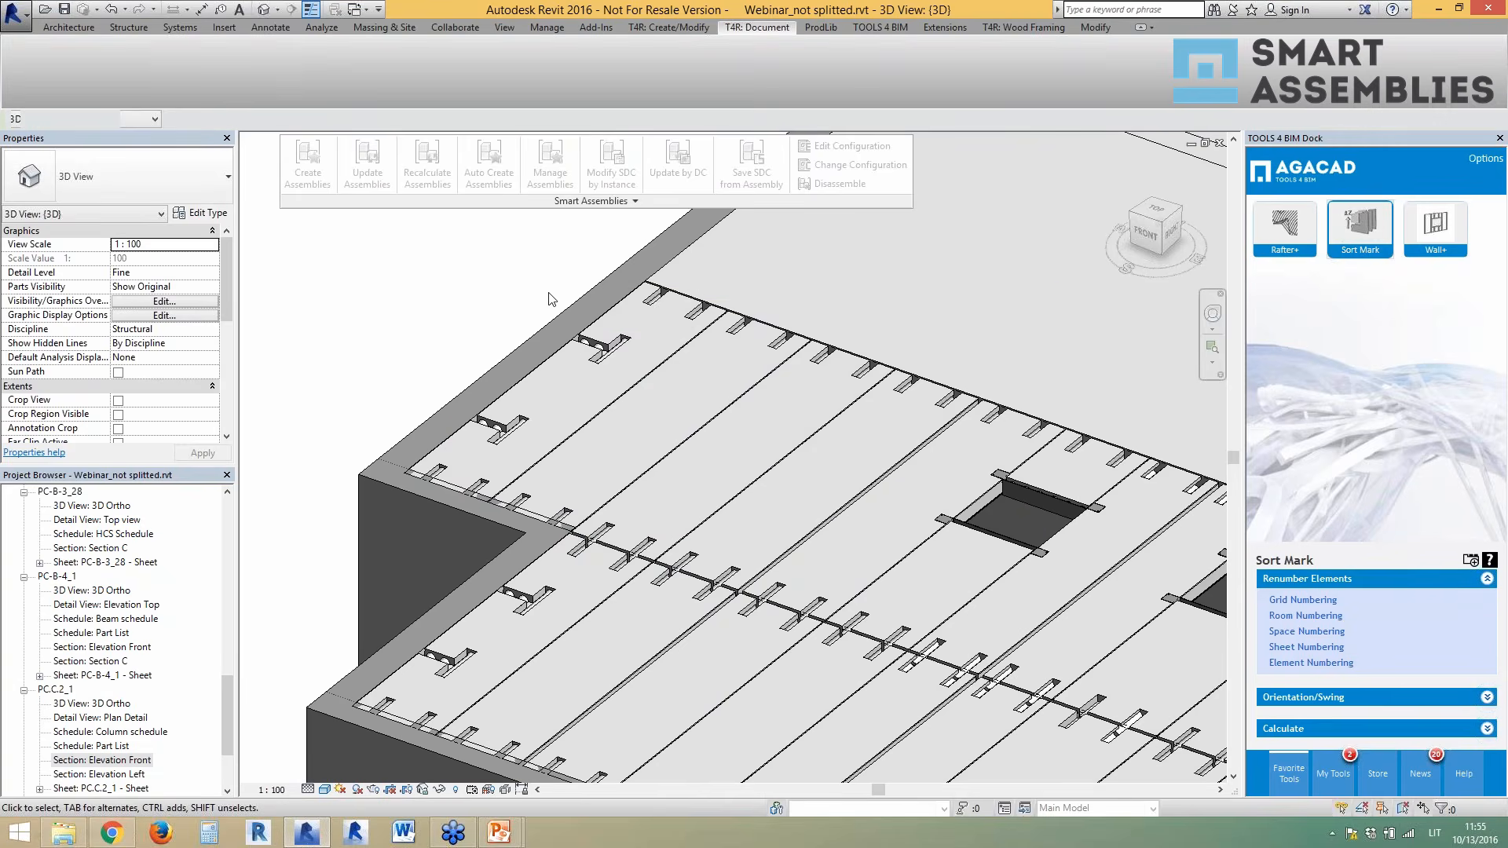
- Tab-select a single hollow-core slab and bring up the T4R: Create/Modify tools
left_click(621, 484)
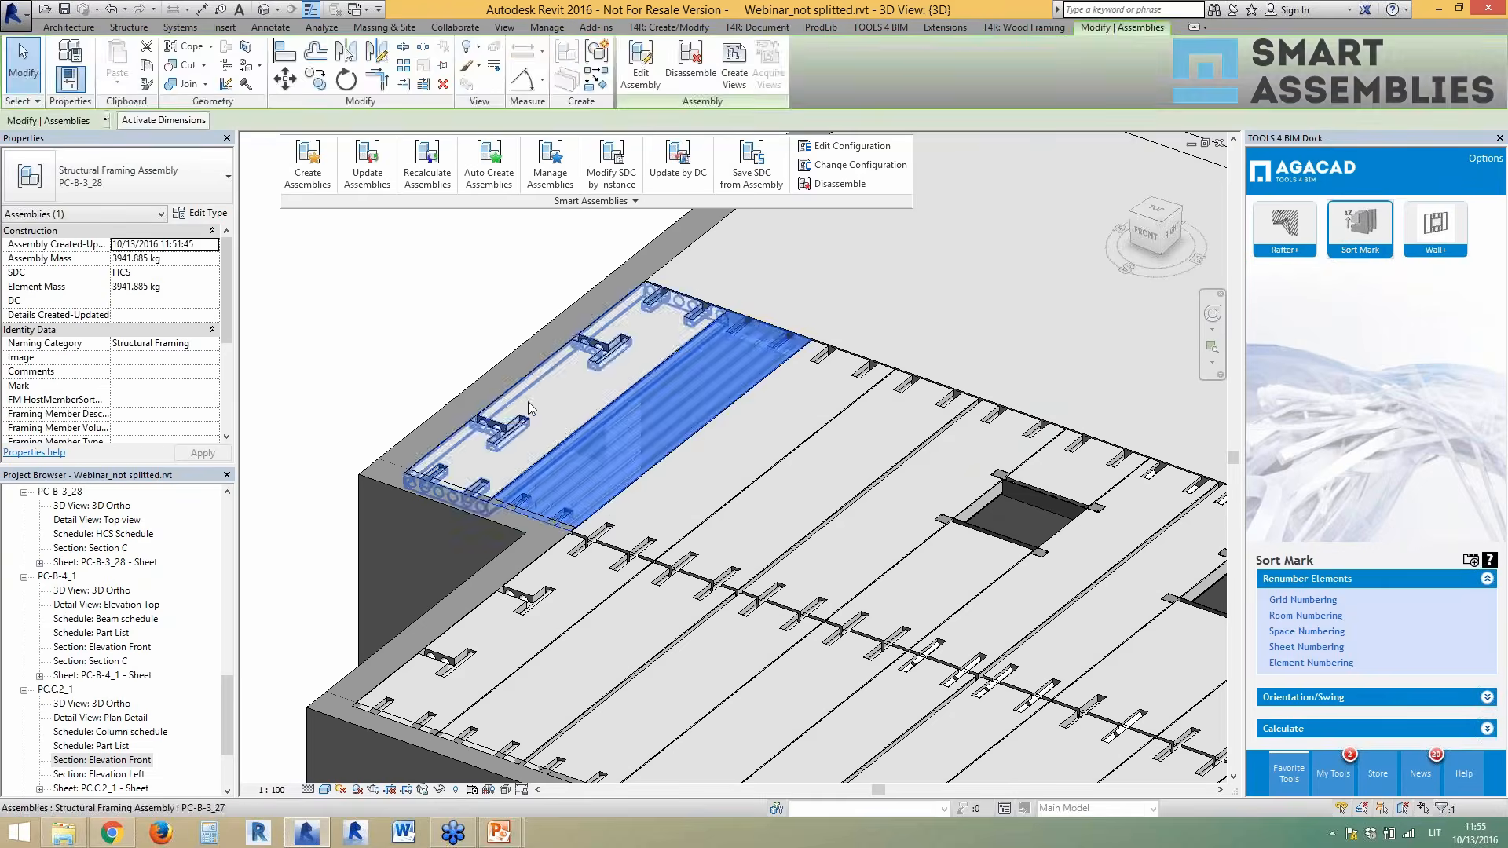
key("Escape")
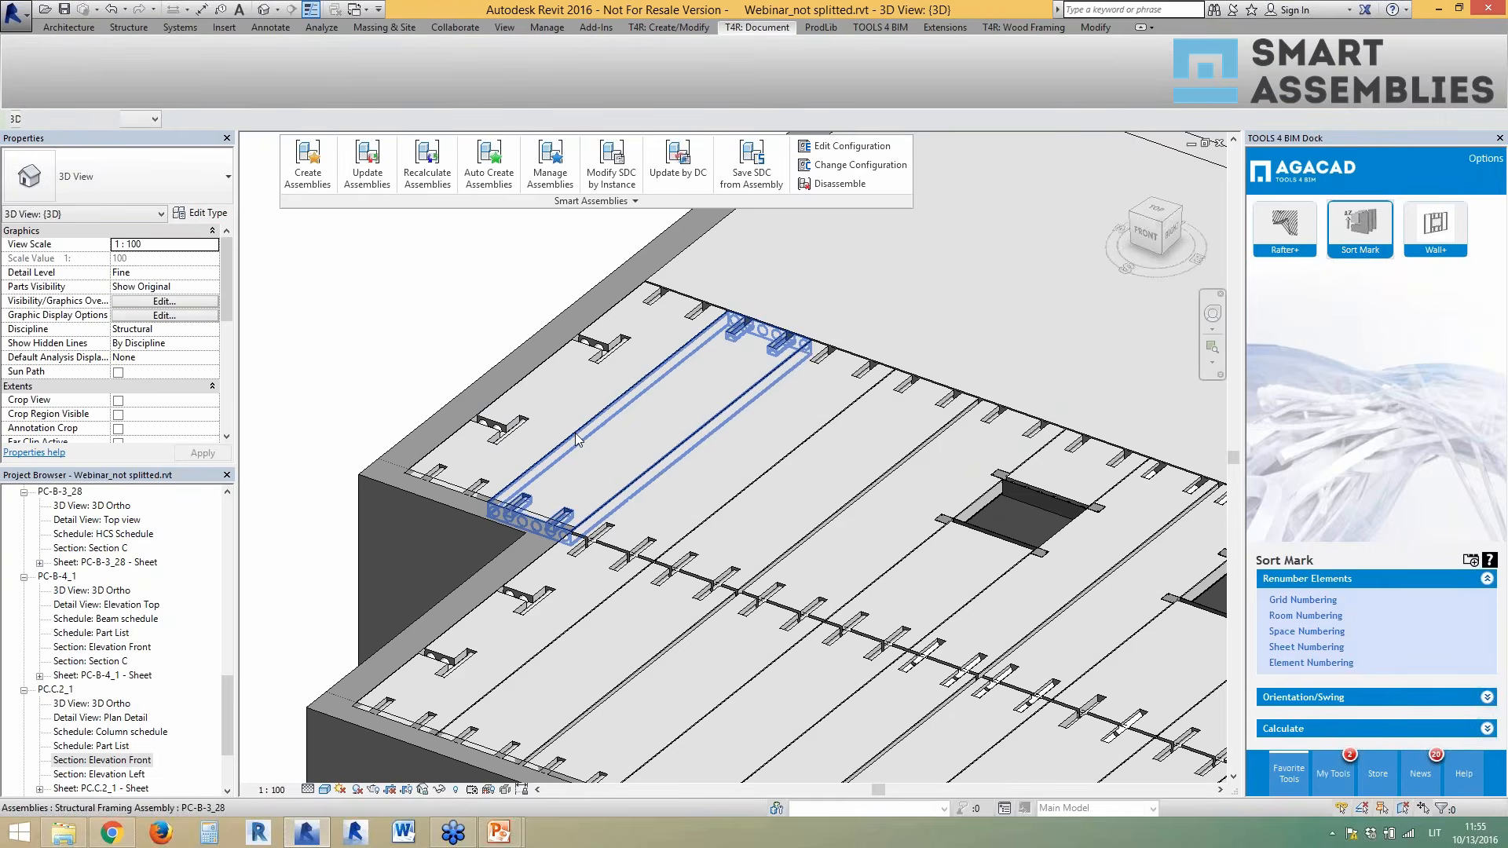
key("Tab")
left_click(577, 440)
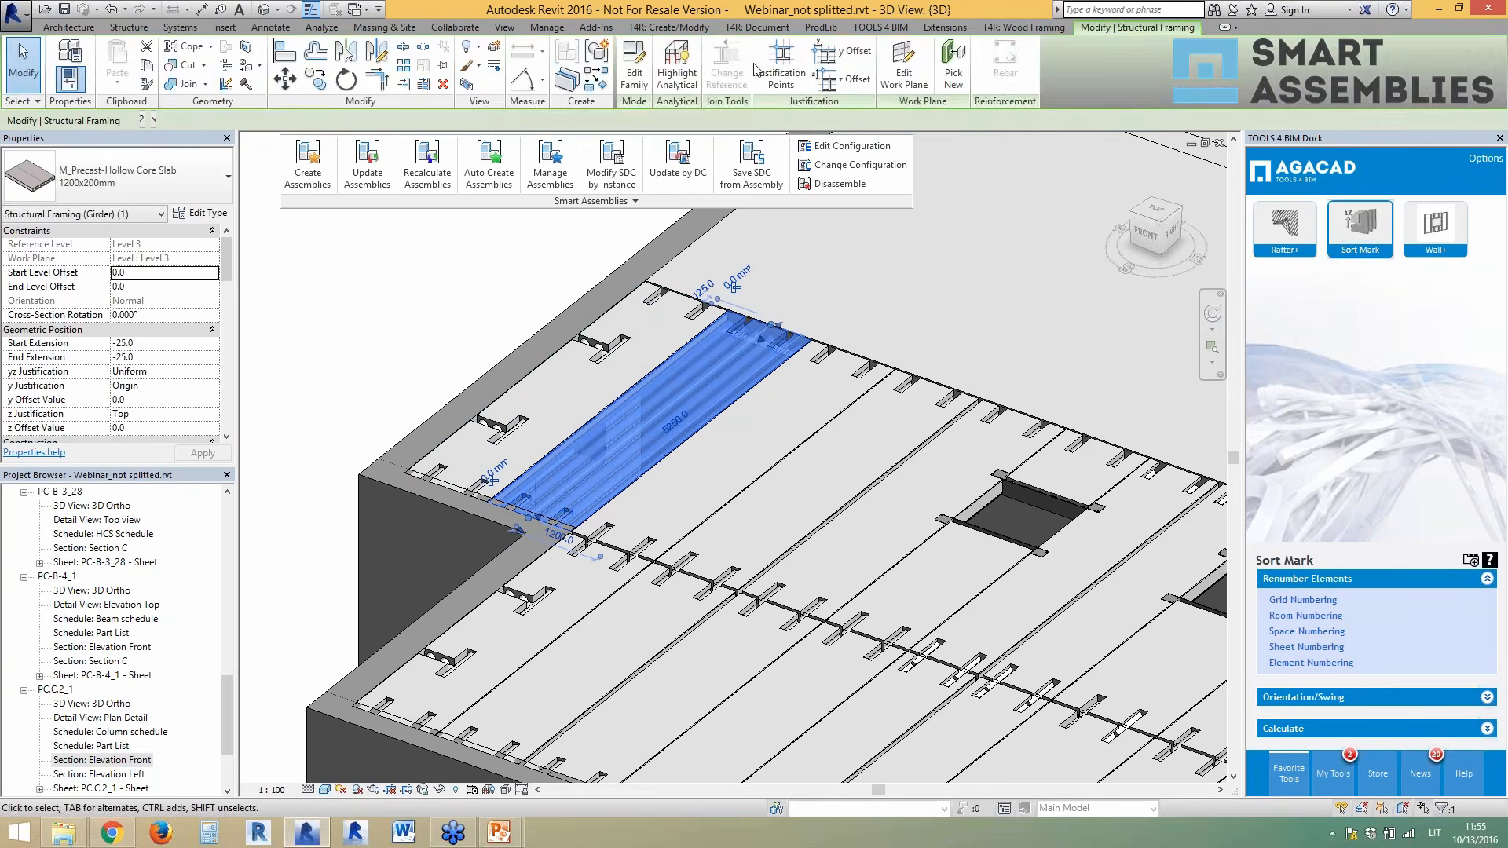
left_click(669, 26)
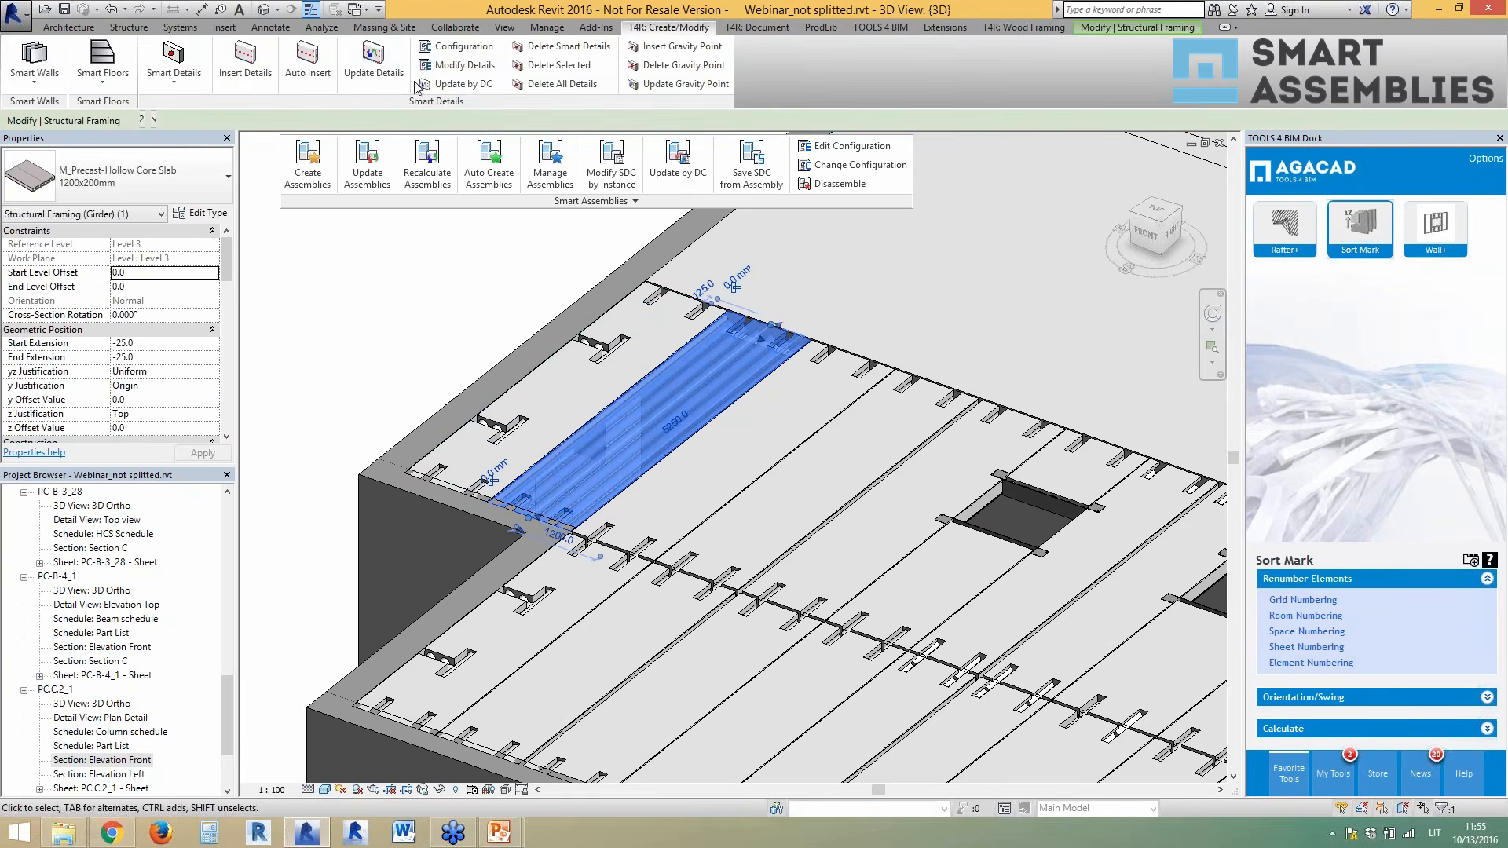
- Set Detail Priority 2 to the BSA : PLA 16 family with By Gravity Point layout
left_click(462, 66)
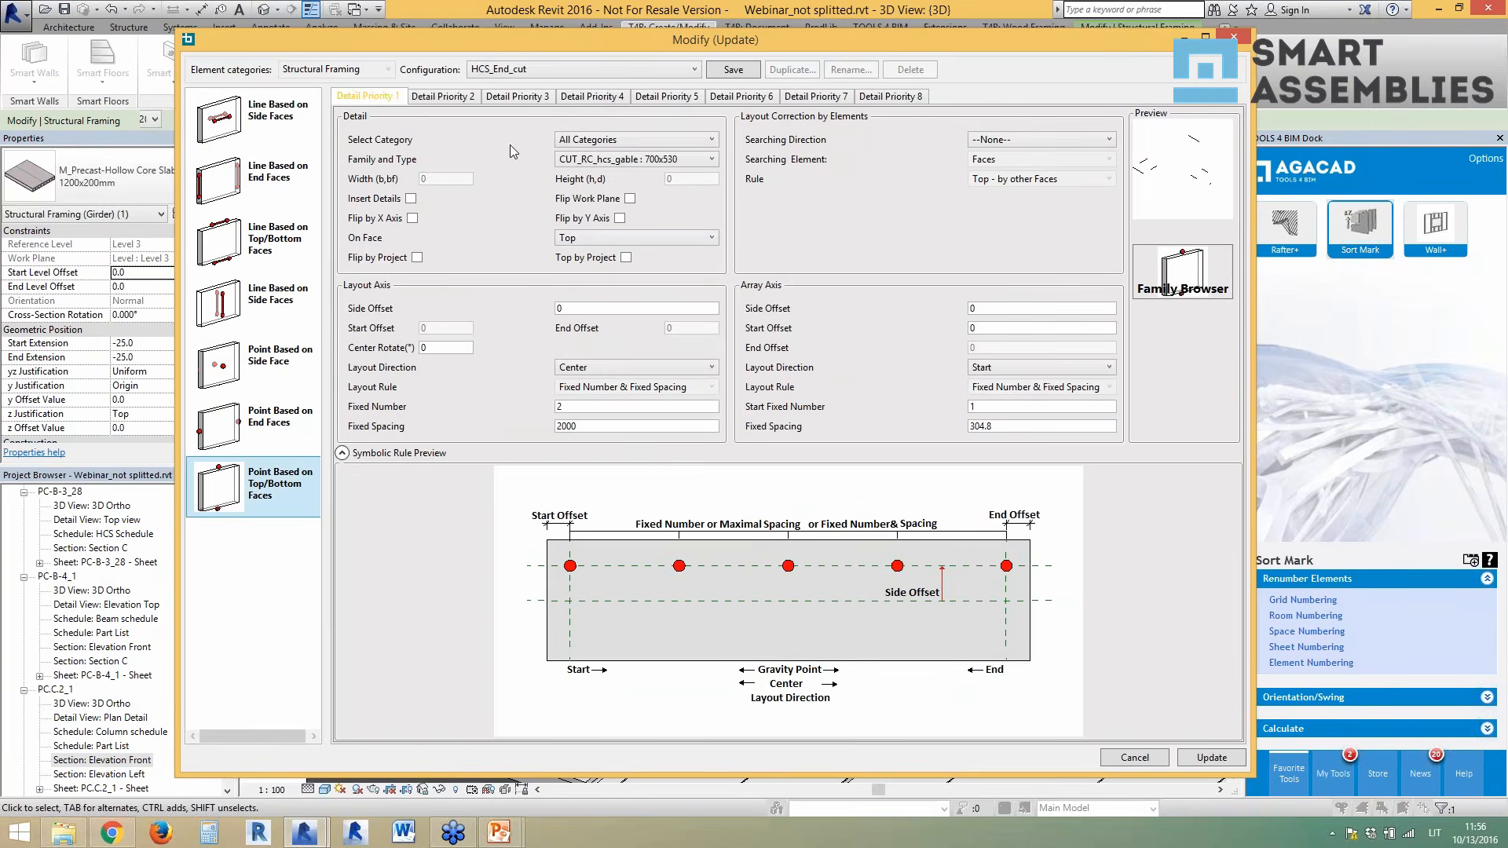
left_click(451, 100)
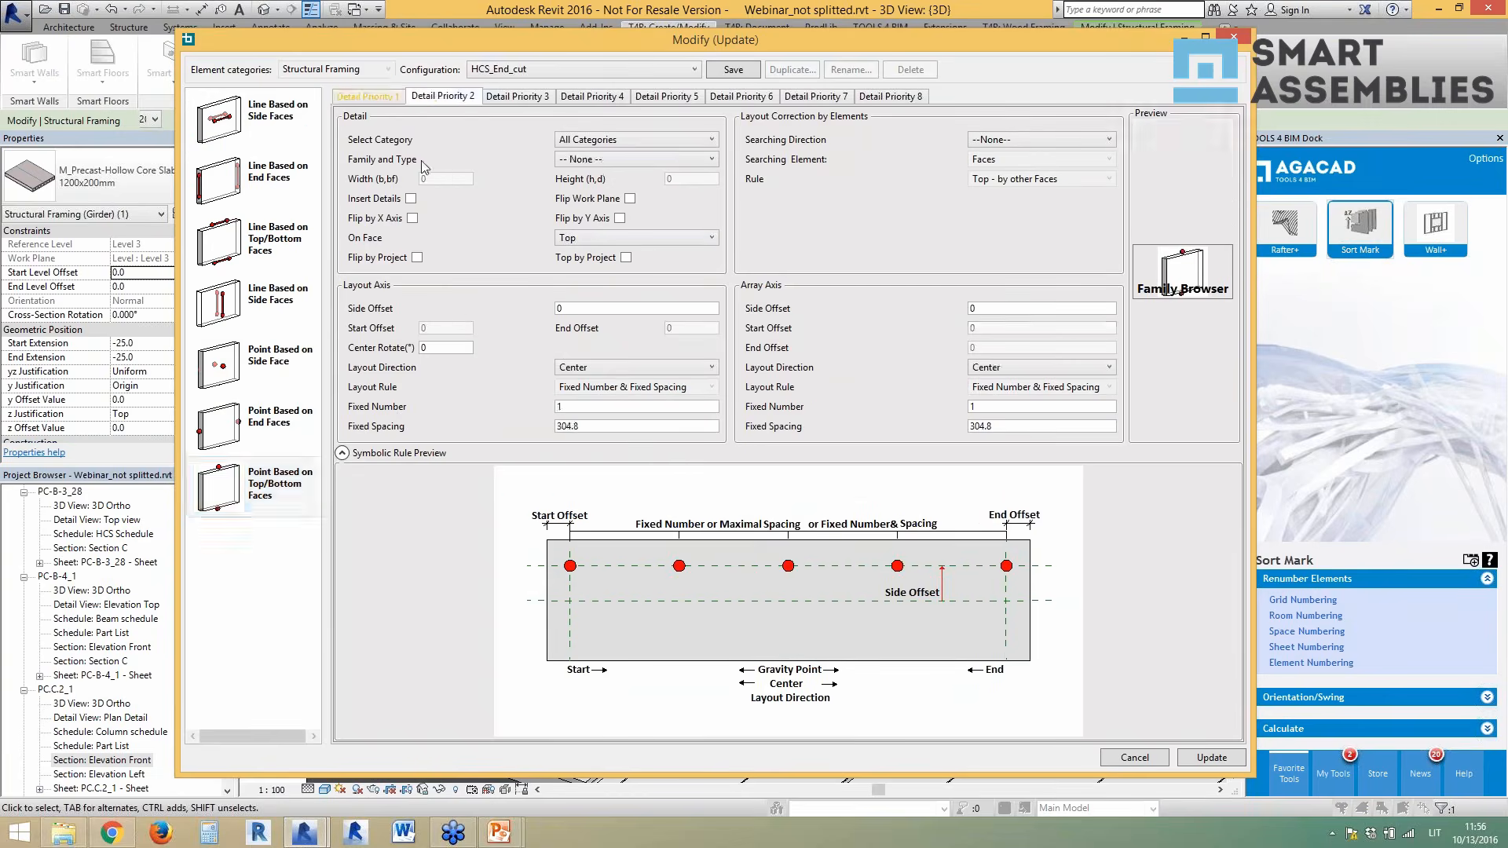
left_click(636, 159)
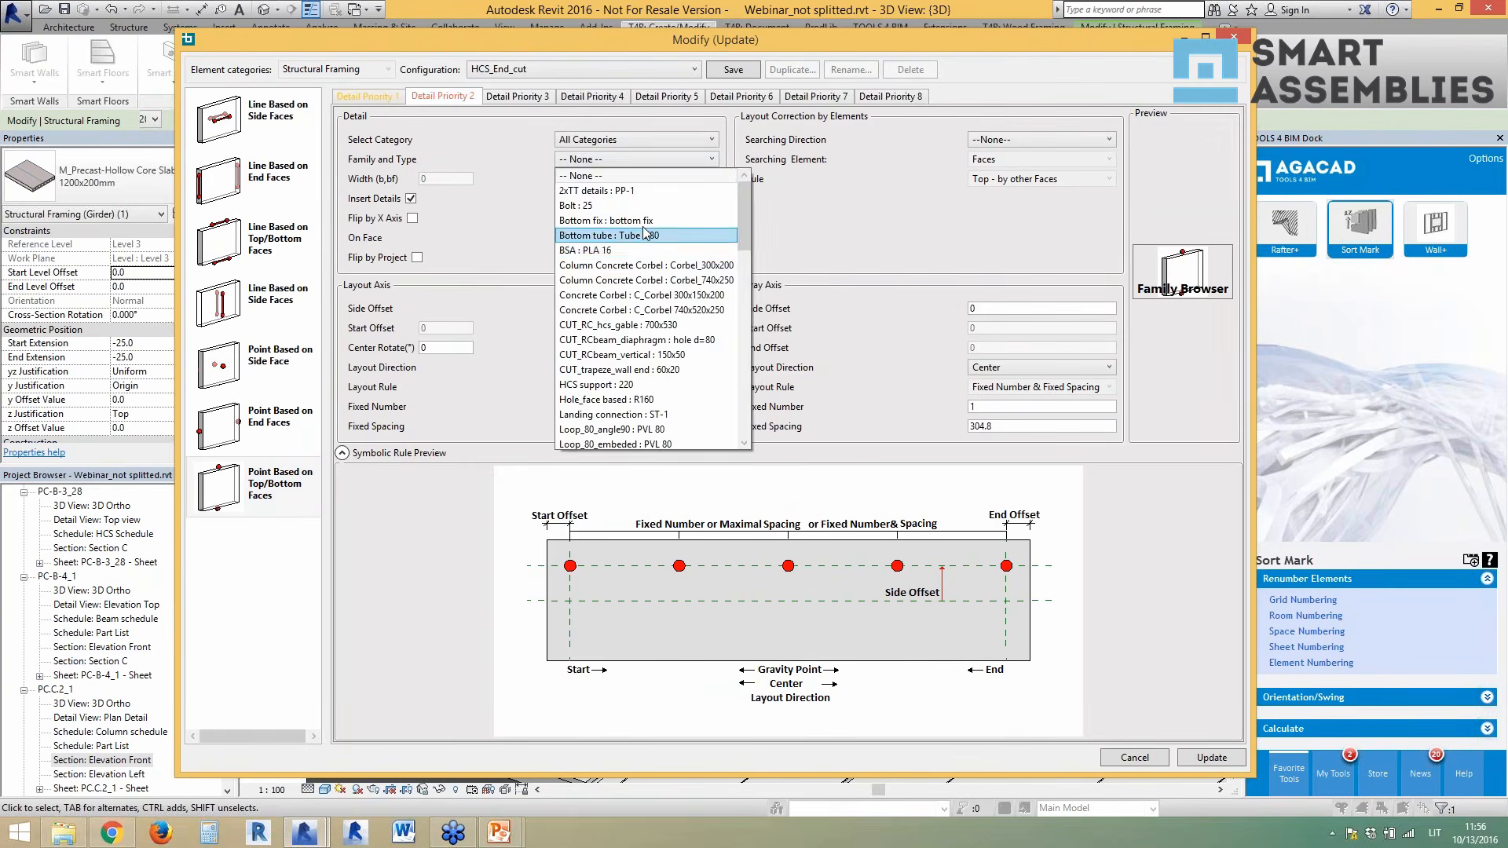
left_click(642, 251)
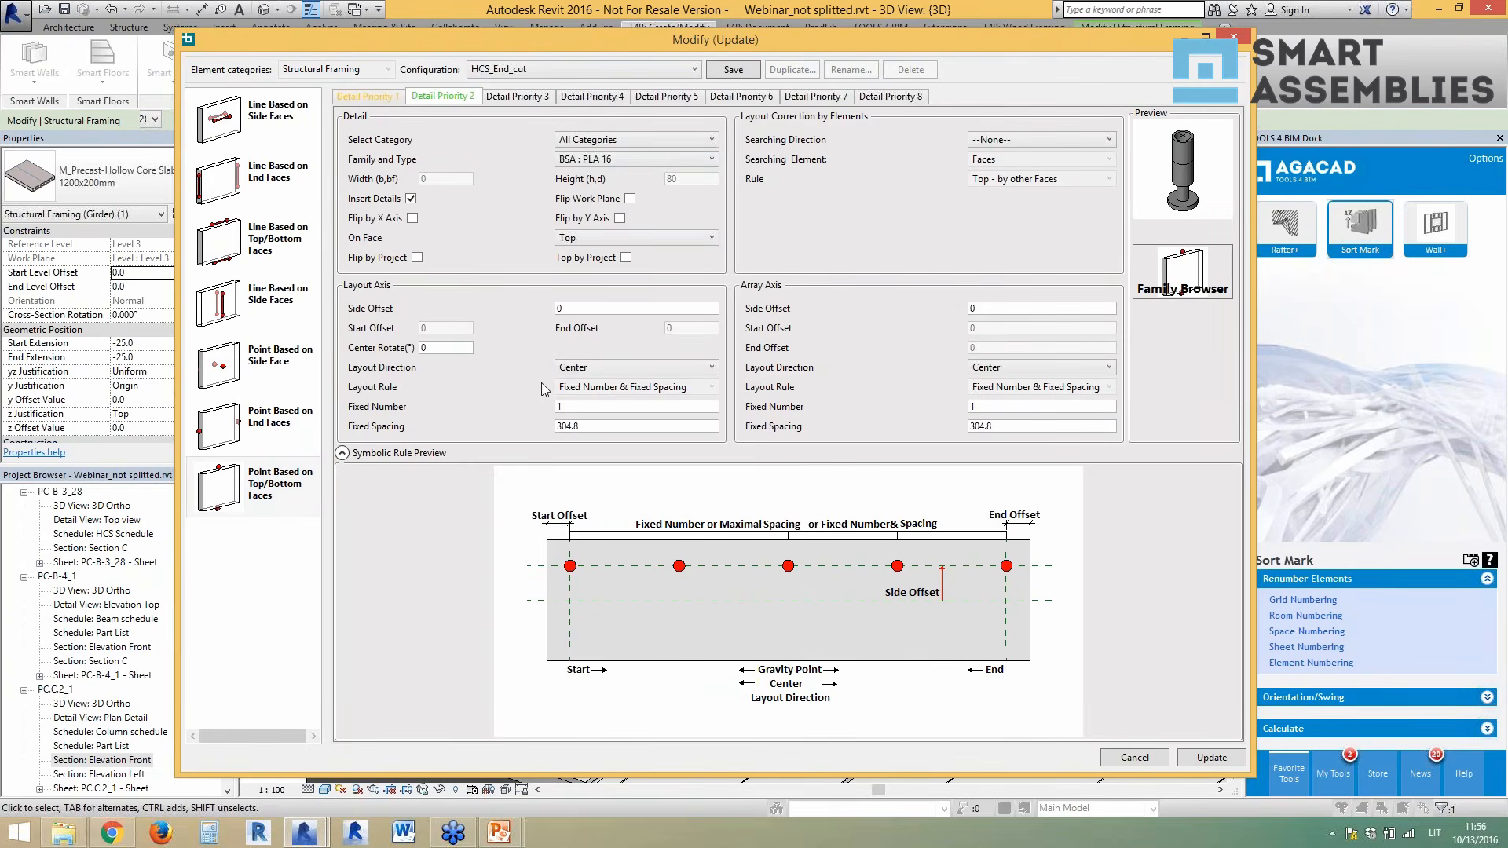
left_click(603, 367)
left_click(602, 384)
- Set 2 by 2 details, spaced 3000 along the layout axis and 600 across, and update
double_click(597, 405)
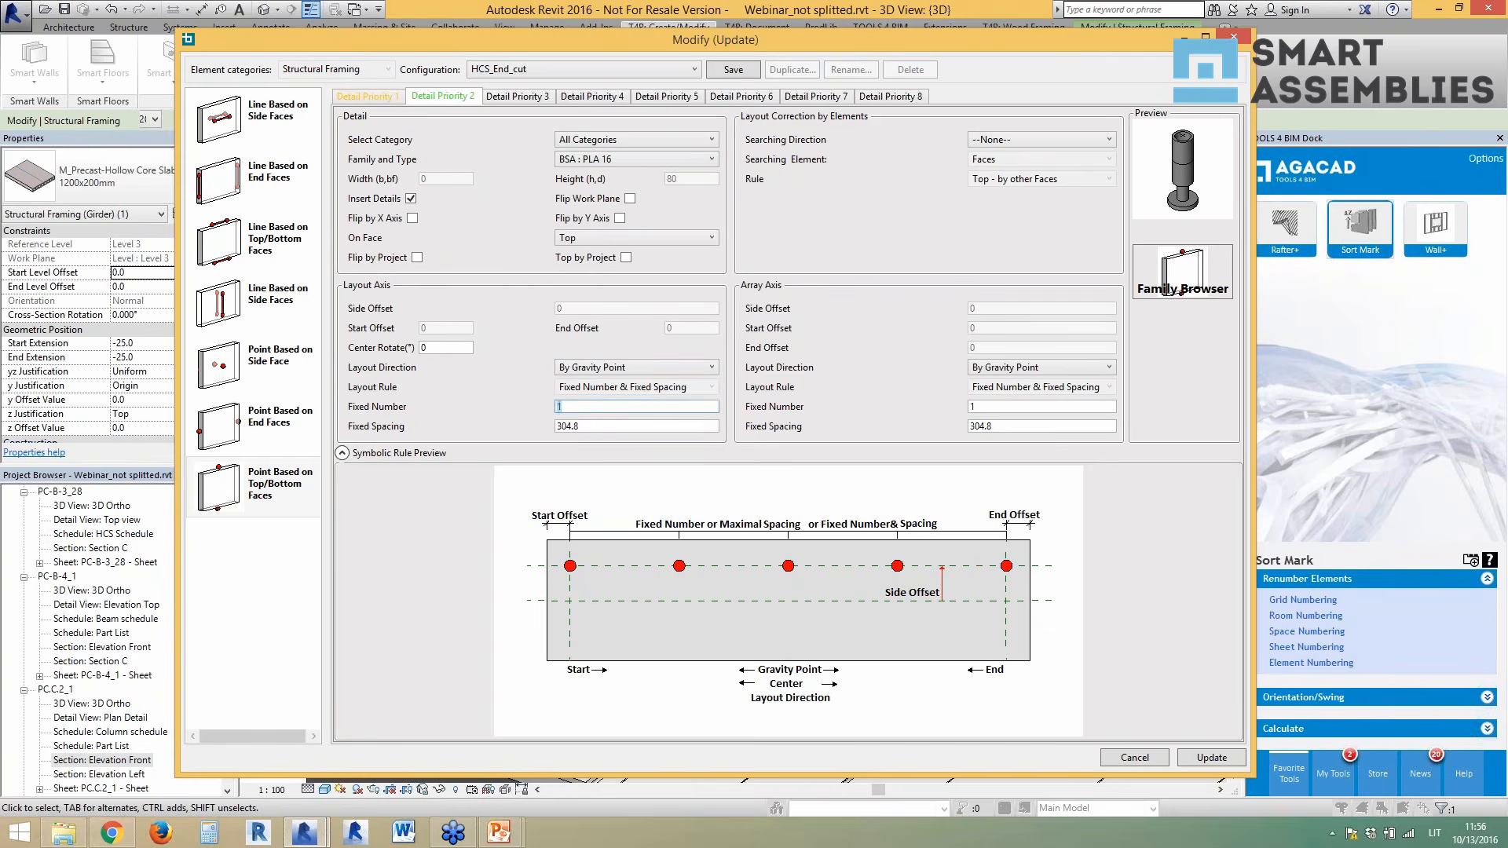
double_click(592, 428)
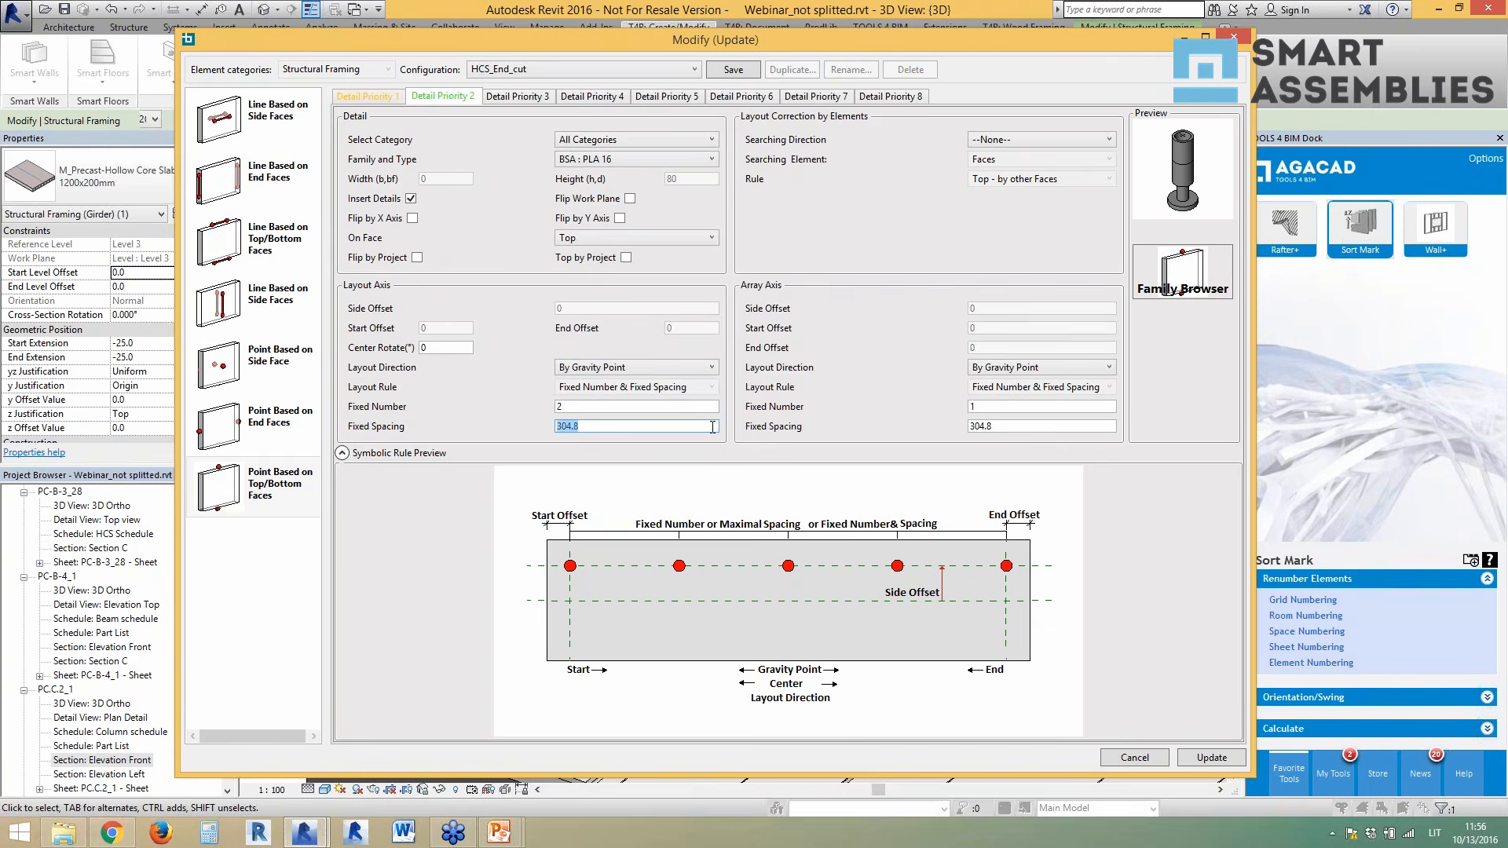
type("3000")
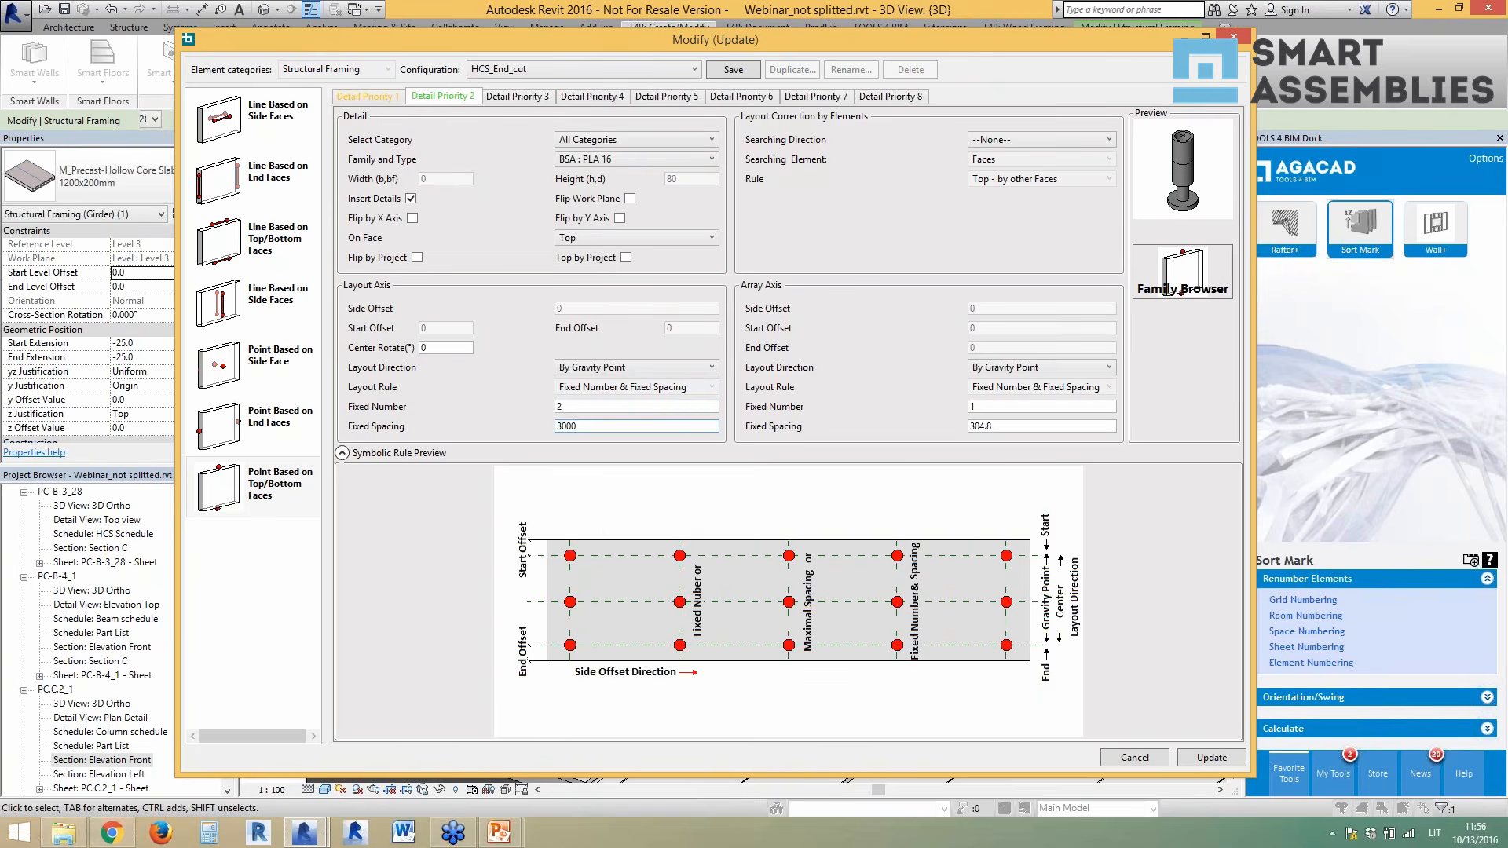
double_click(974, 407)
type("2")
double_click(980, 428)
type("600")
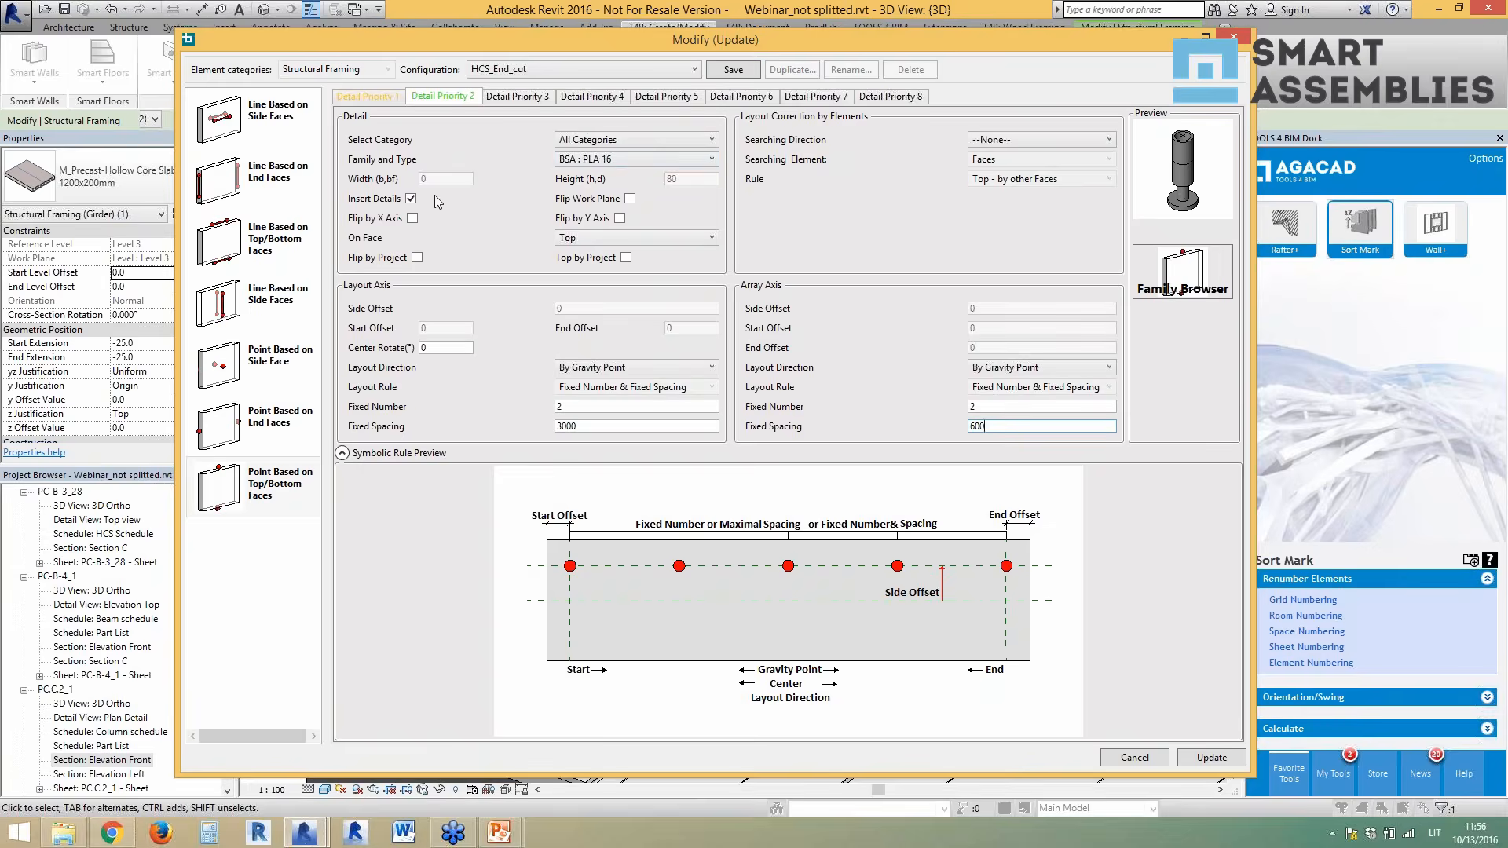
left_click(1210, 757)
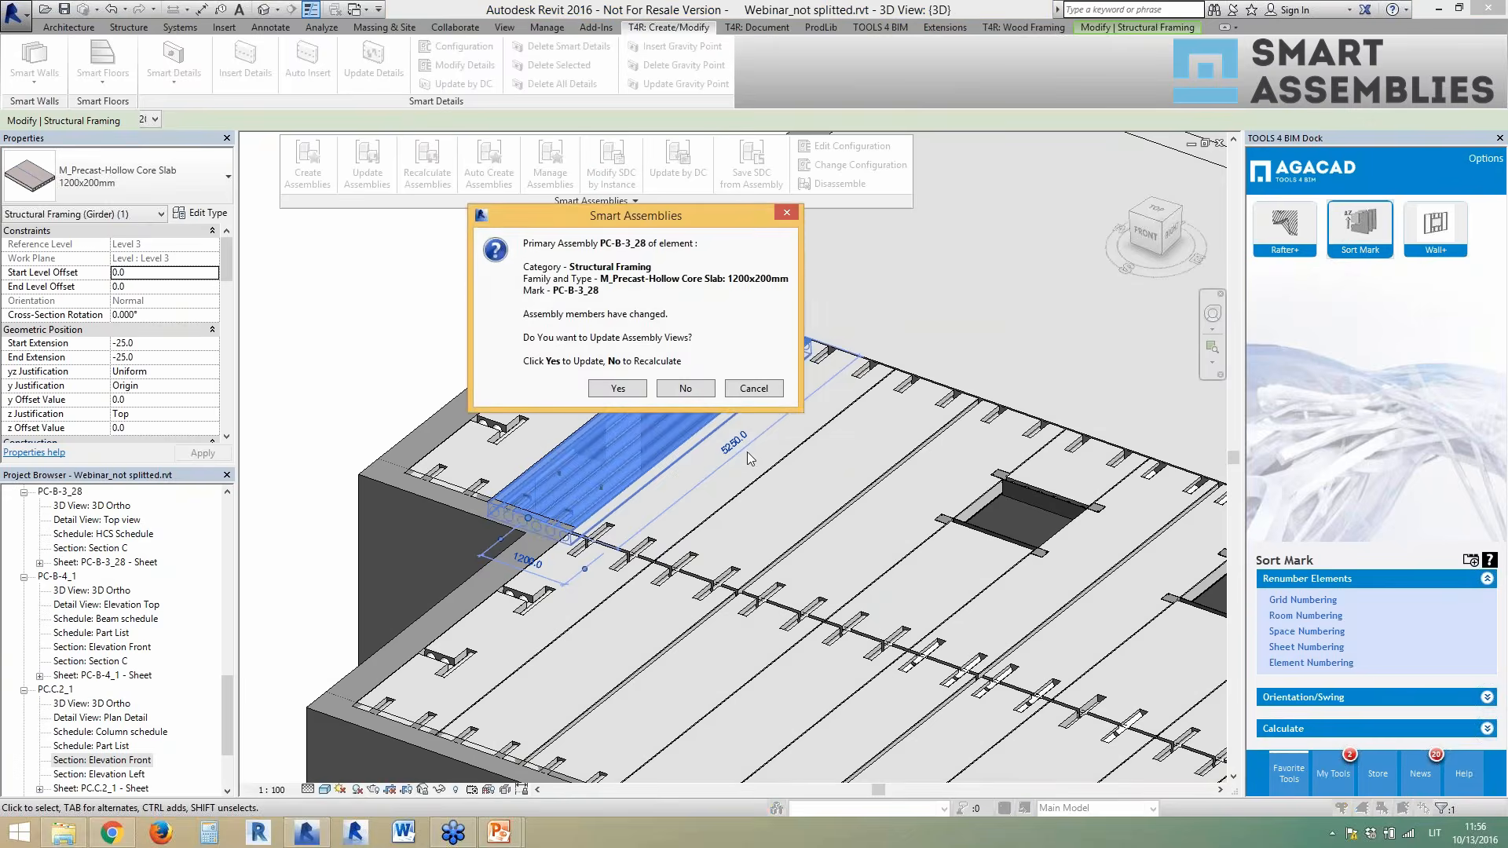
- Update the PC-B-3_28 assembly views and orbit the 3D view to inspect the new end-cut details
left_click(618, 389)
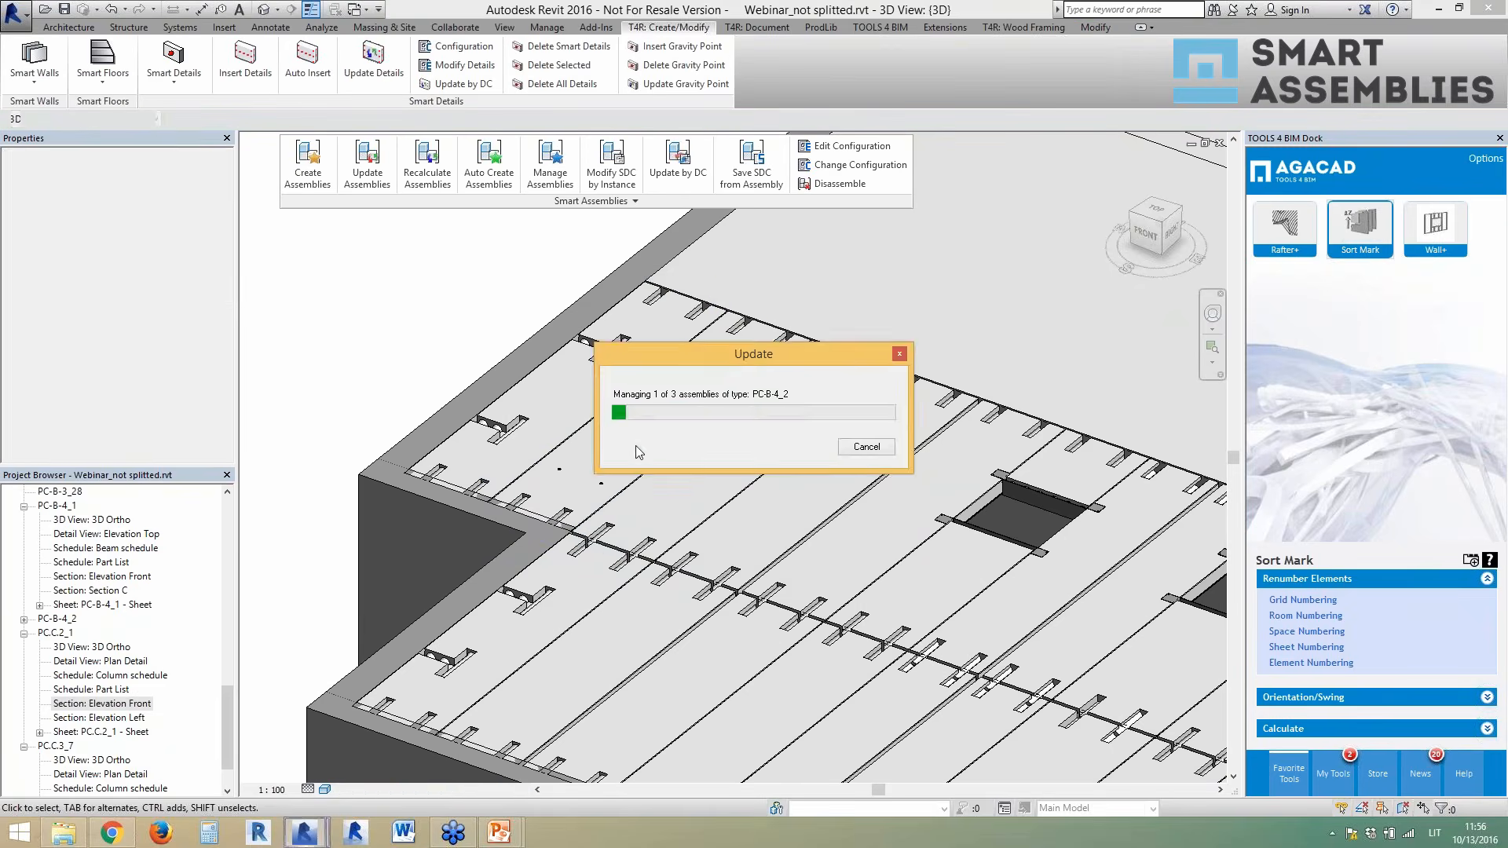
left_click(735, 501)
middle_click_drag(735, 501, 687, 502, "shift")
key("Escape")
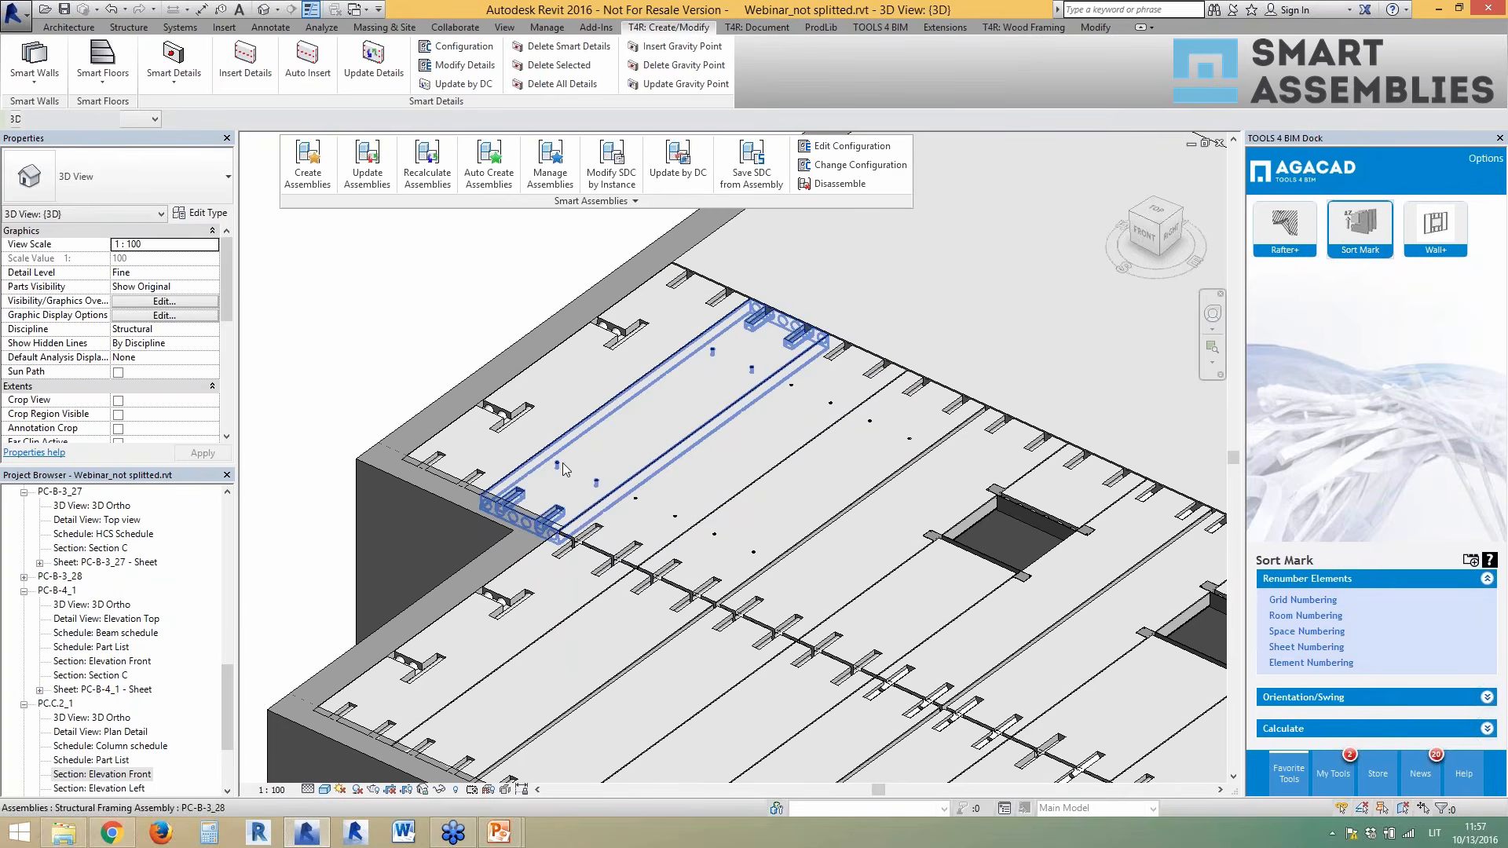
left_click_drag(227, 701, 232, 746)
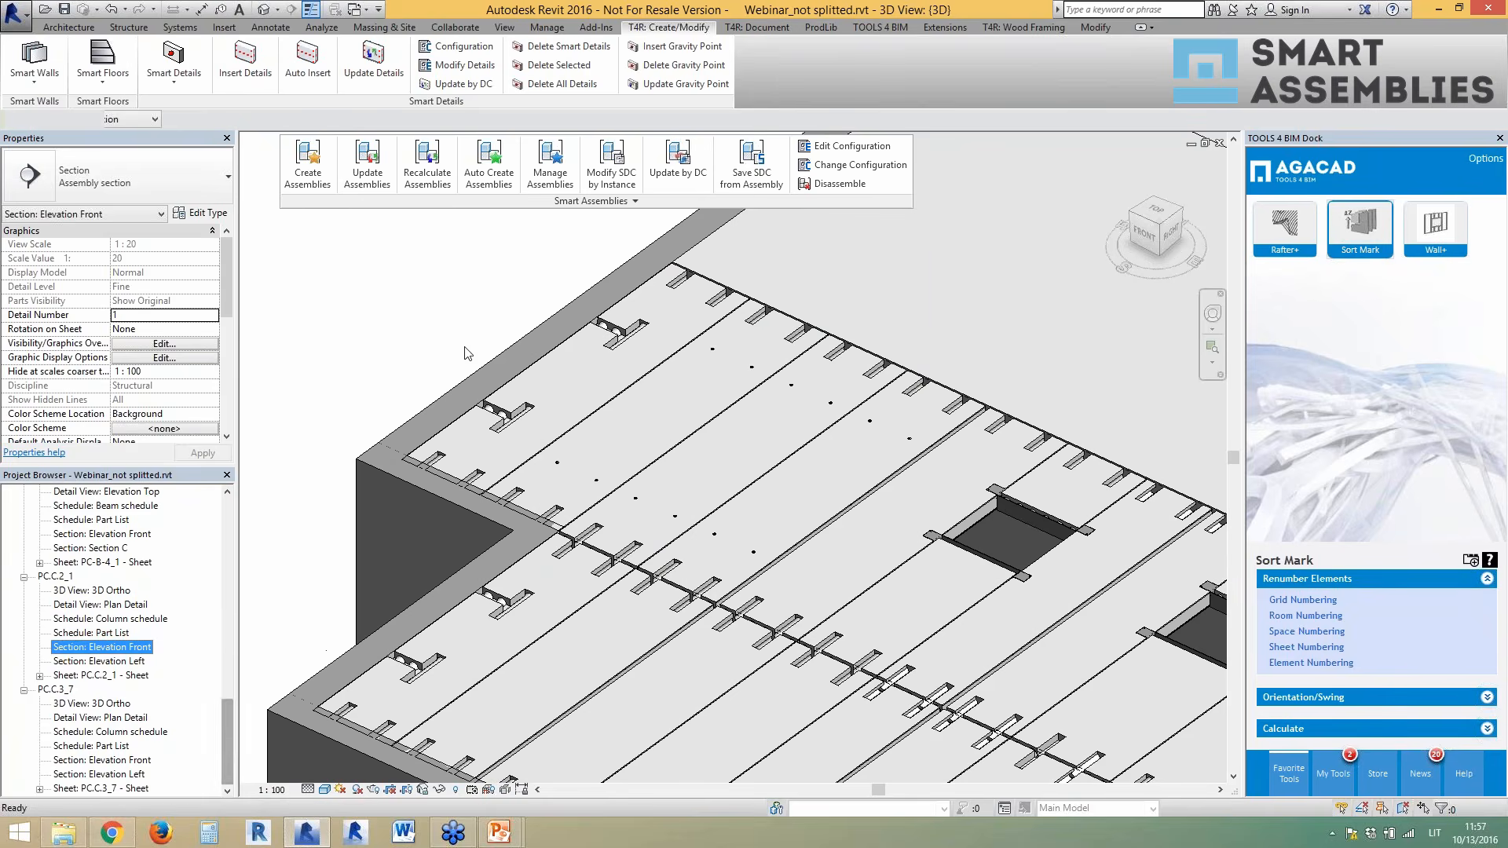
- Open Sheet PC-B-3_28 and its Top view detail from the Project Browser
left_click(425, 294)
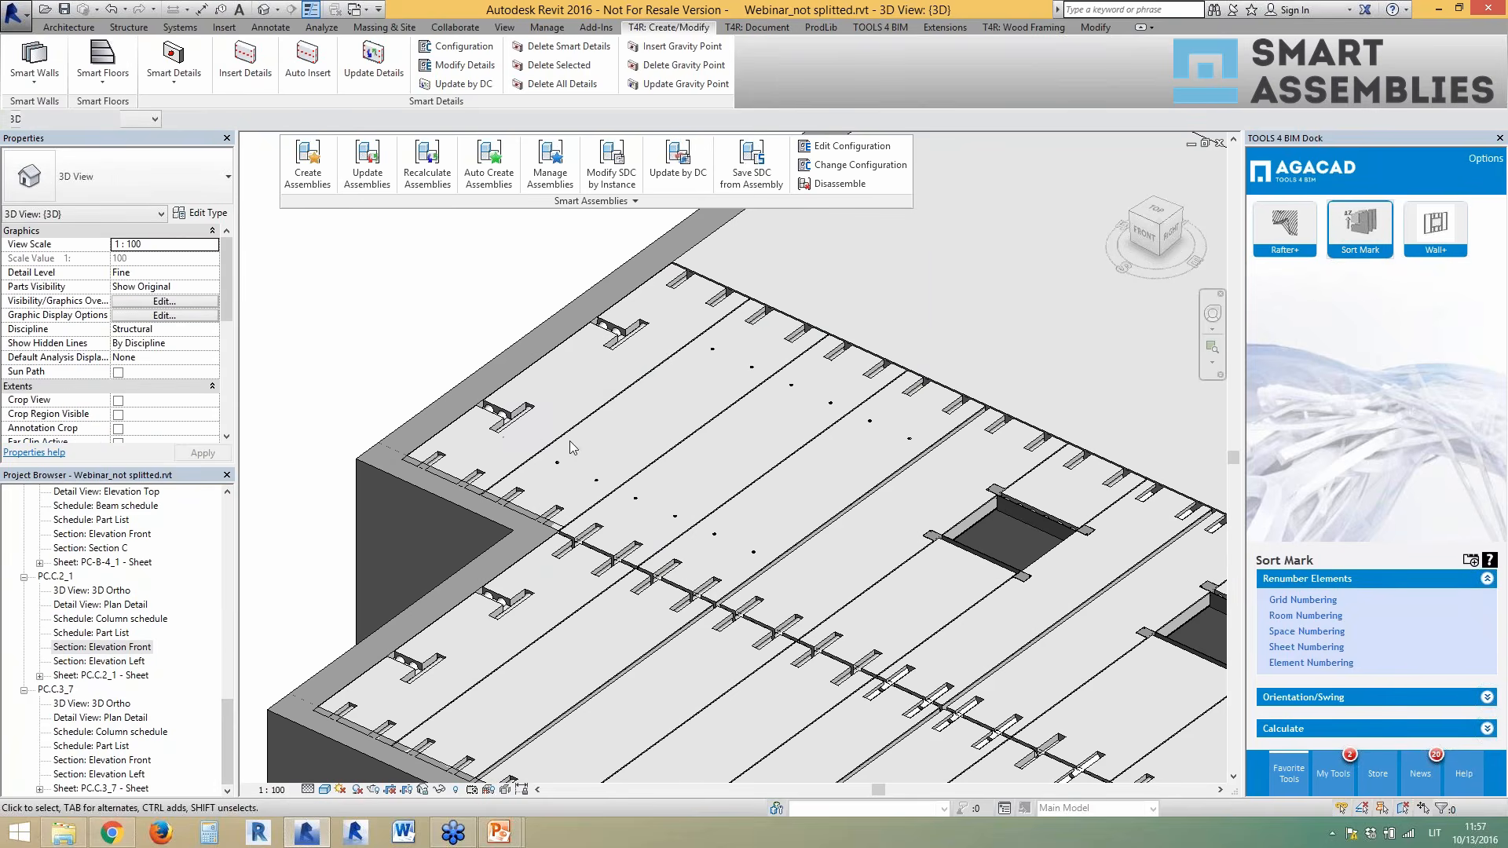
left_click(555, 465)
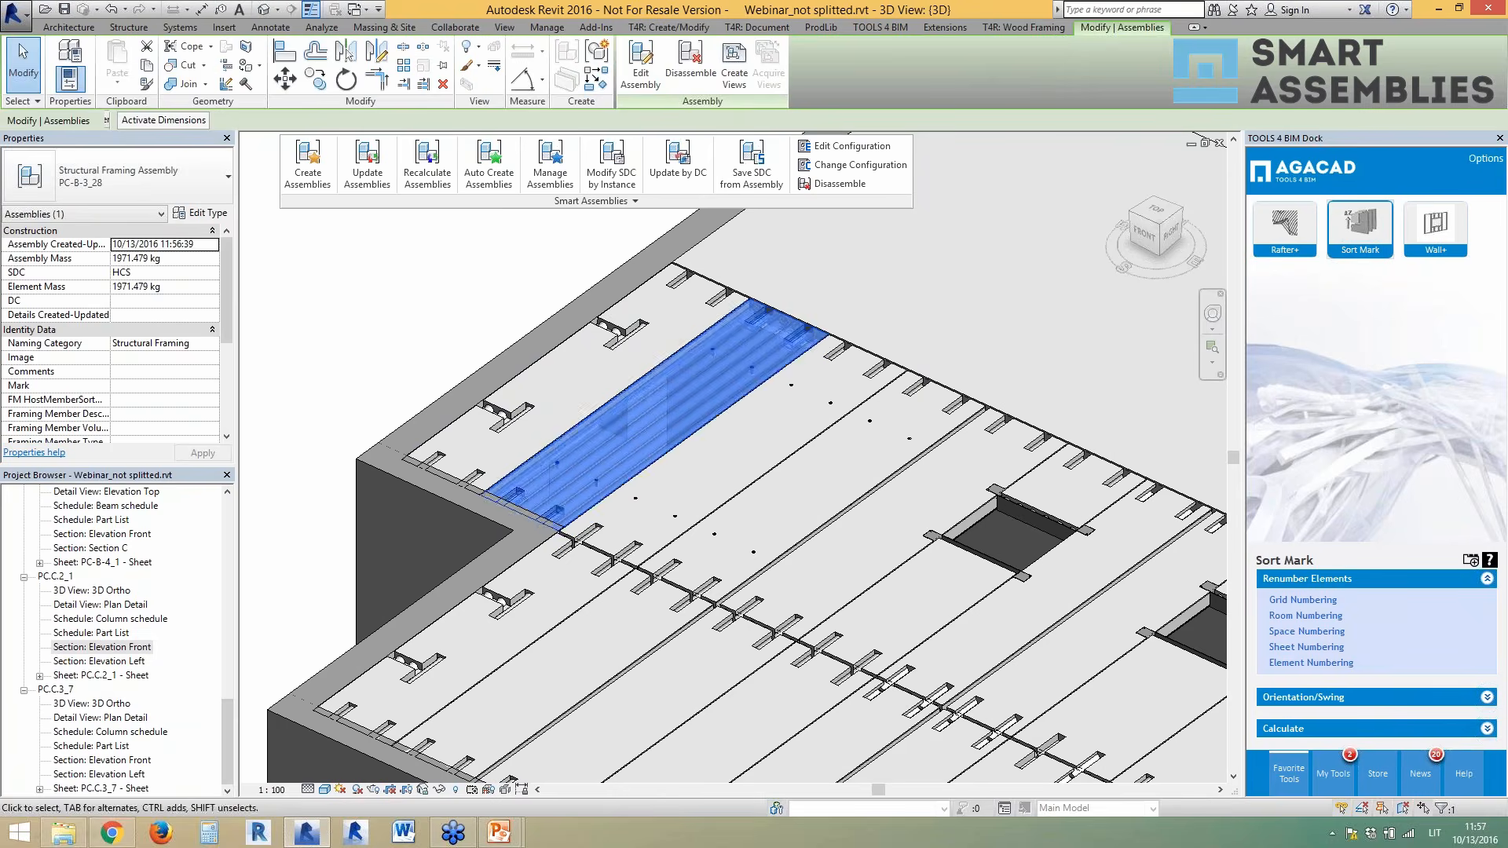
left_click_drag(228, 747, 230, 704)
double_click(72, 607)
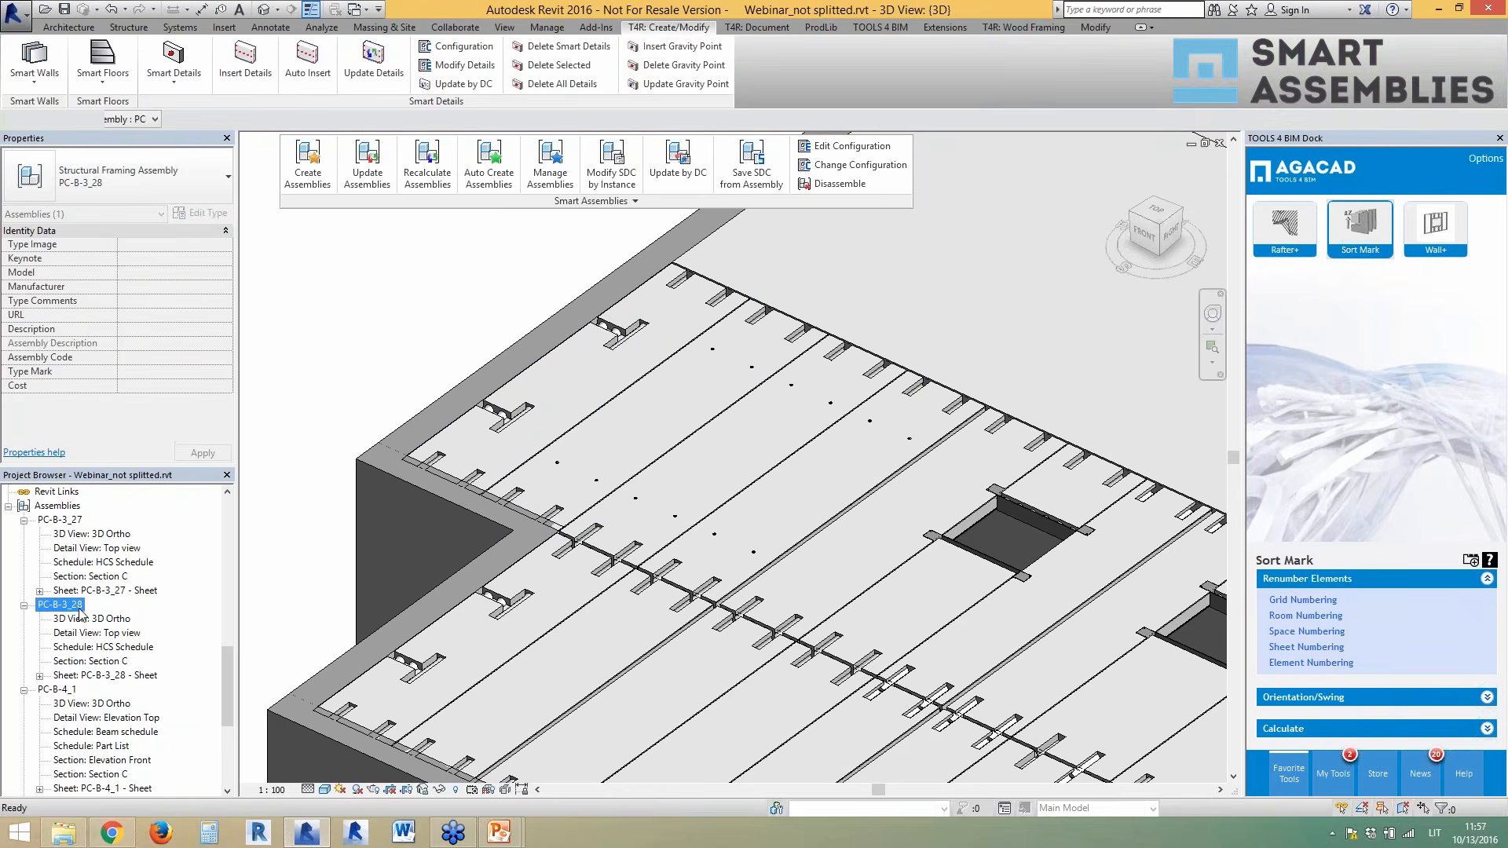
left_click(106, 677)
double_click(106, 677)
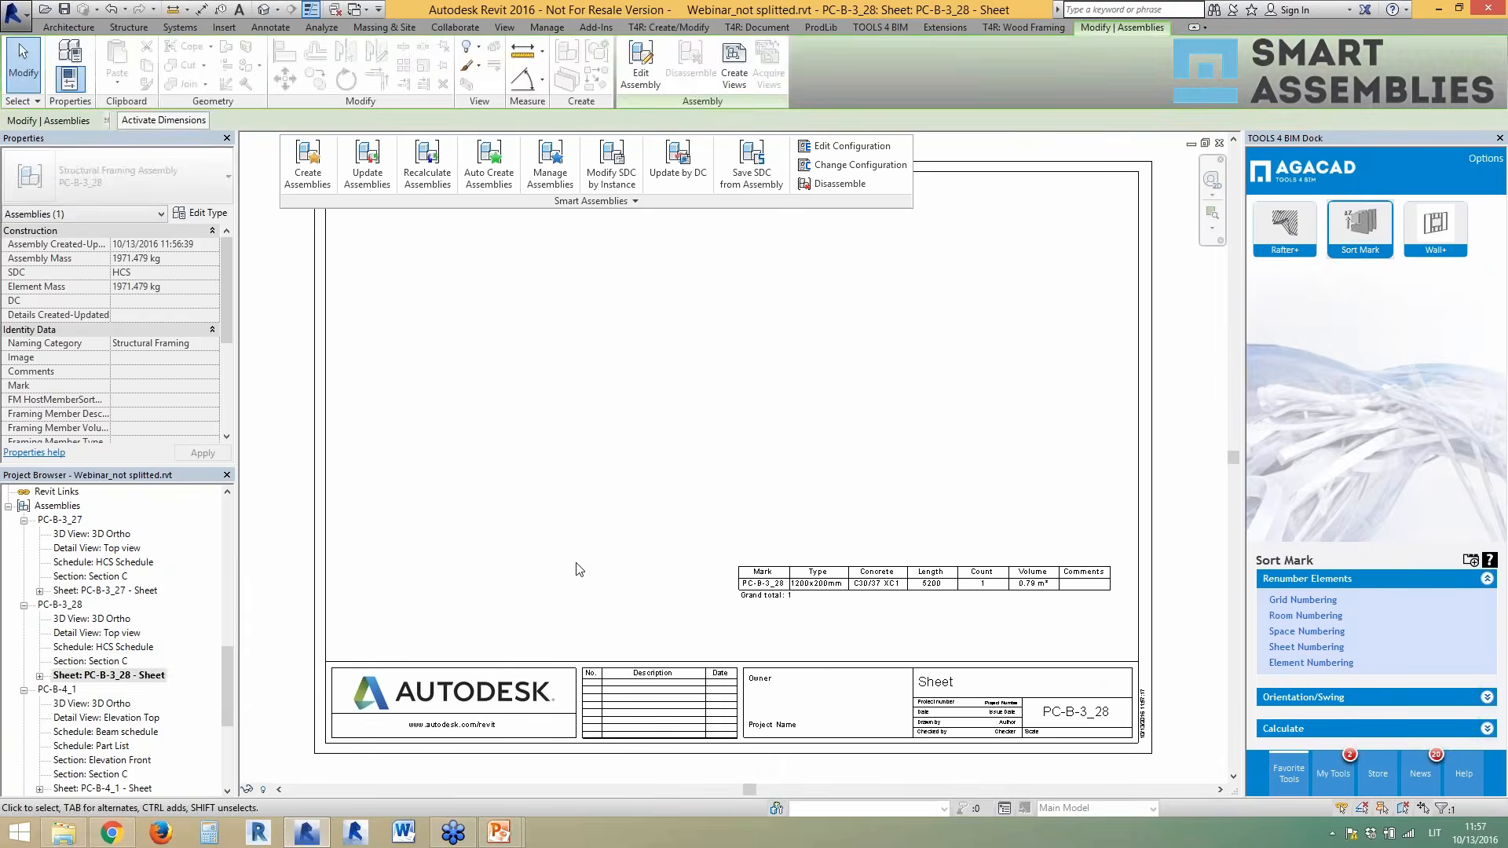
left_click(132, 648)
double_click(98, 633)
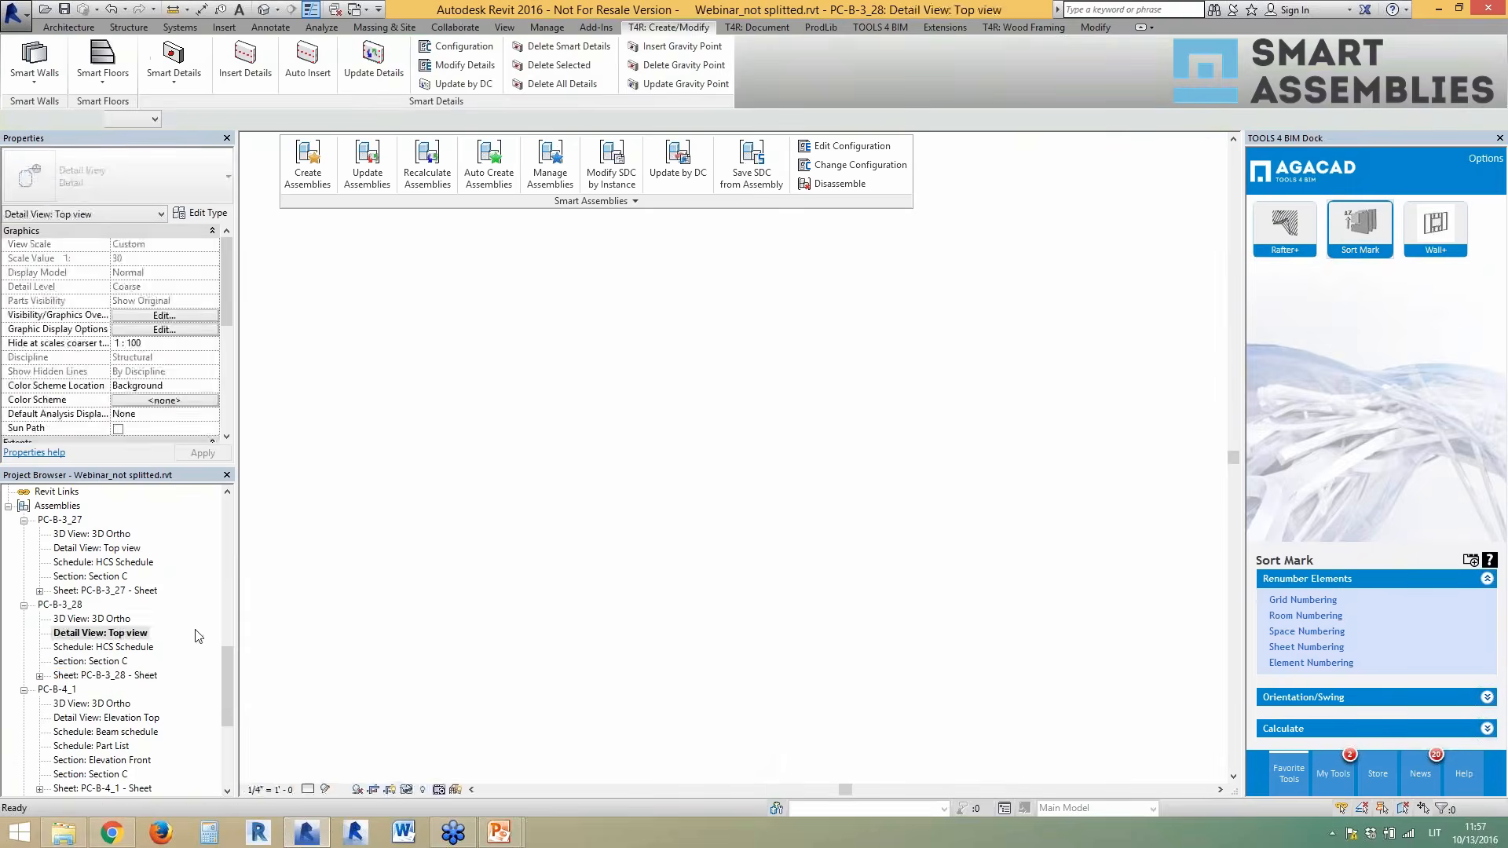
- Check the 400/4400/400, new 1100/3000/1100 and right-side vertical dimension strings
left_click(464, 582)
scroll(549, 585, "down", 2)
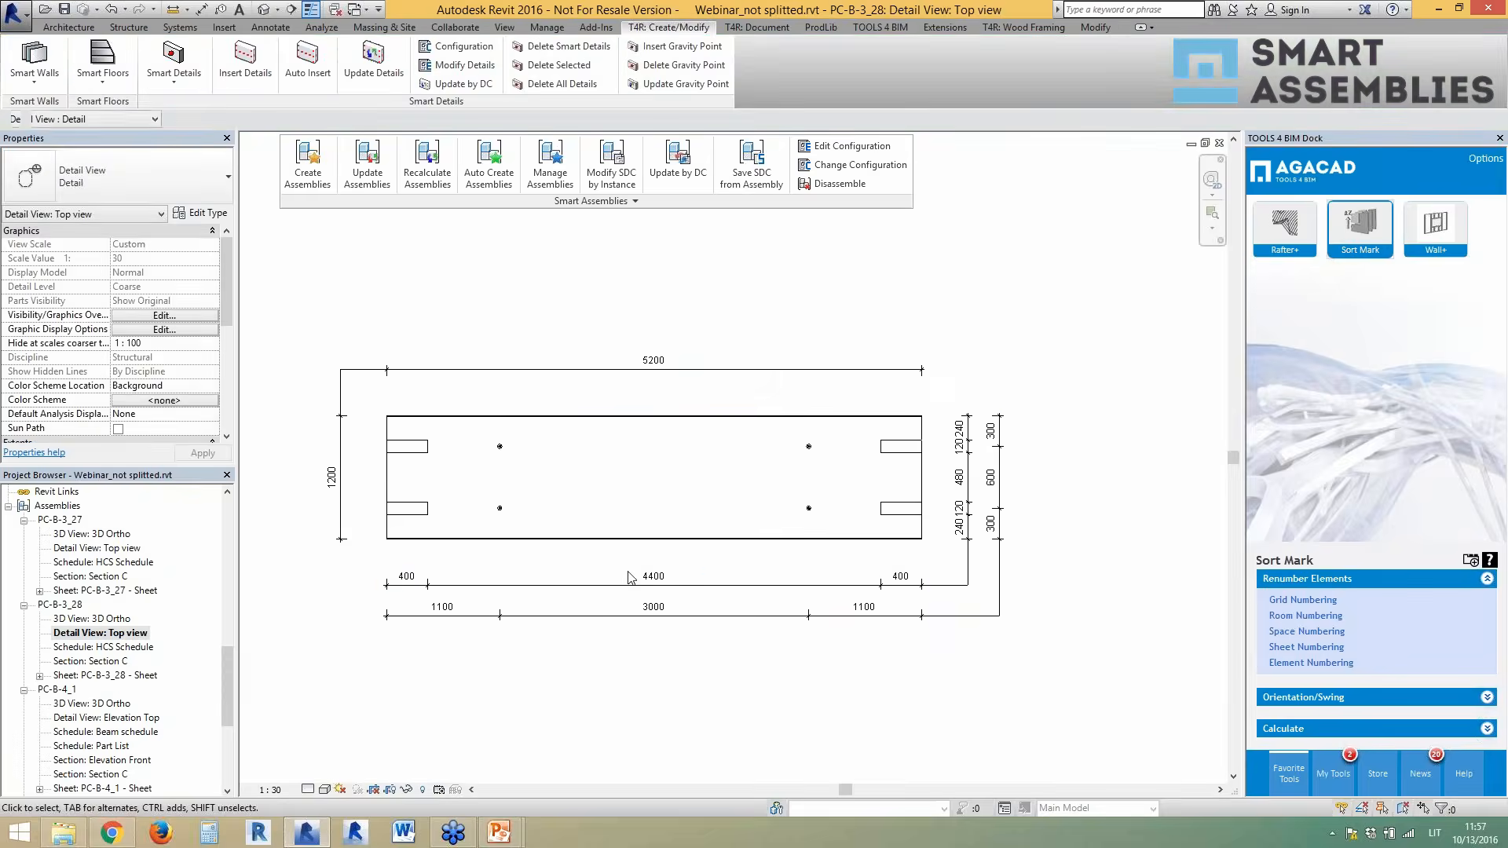
scroll(485, 644, "up", 1)
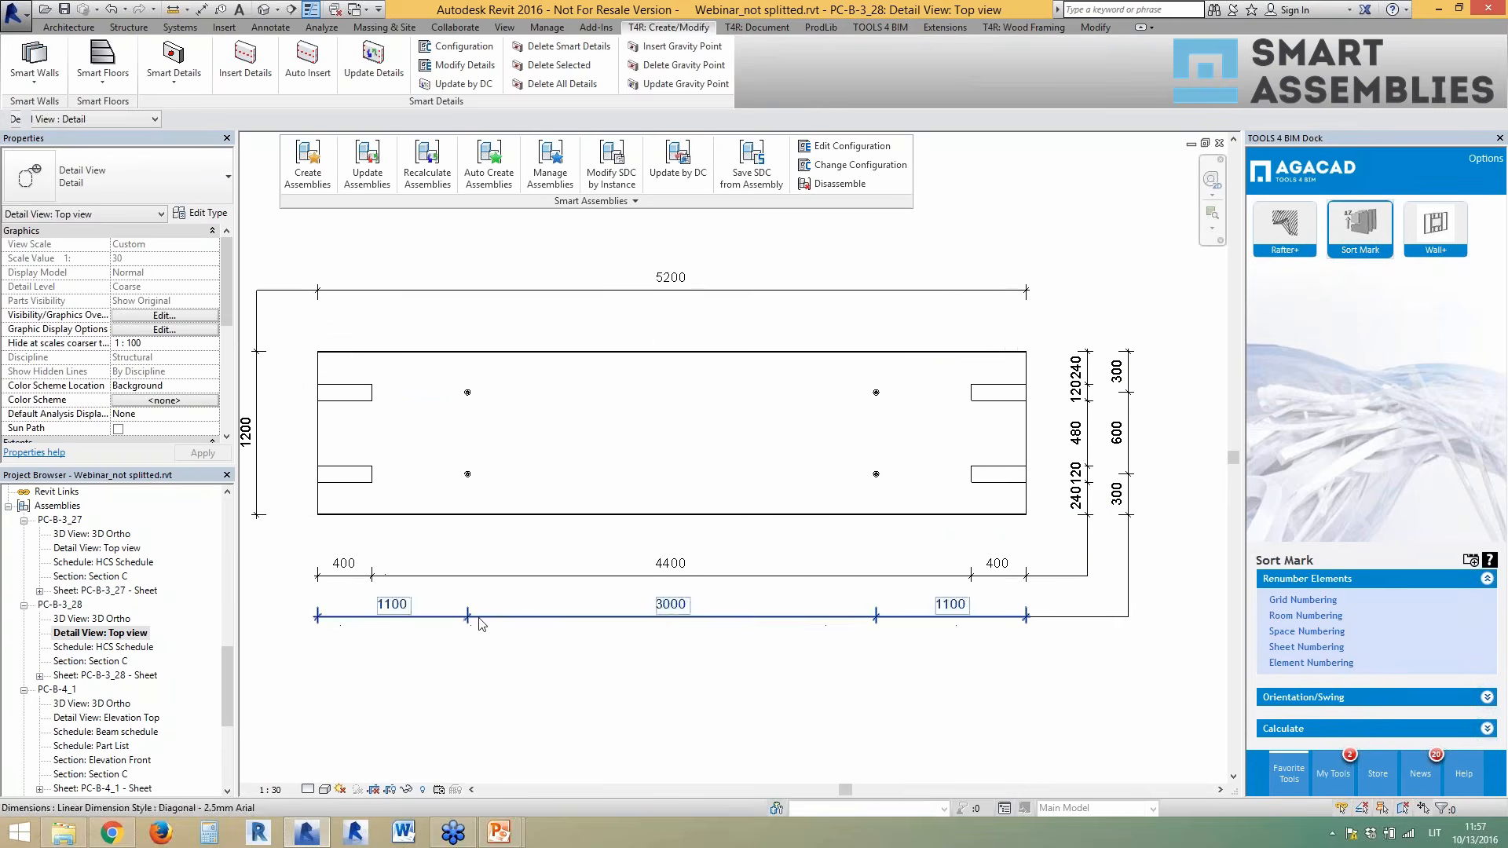
left_click(480, 621)
left_click(1088, 545)
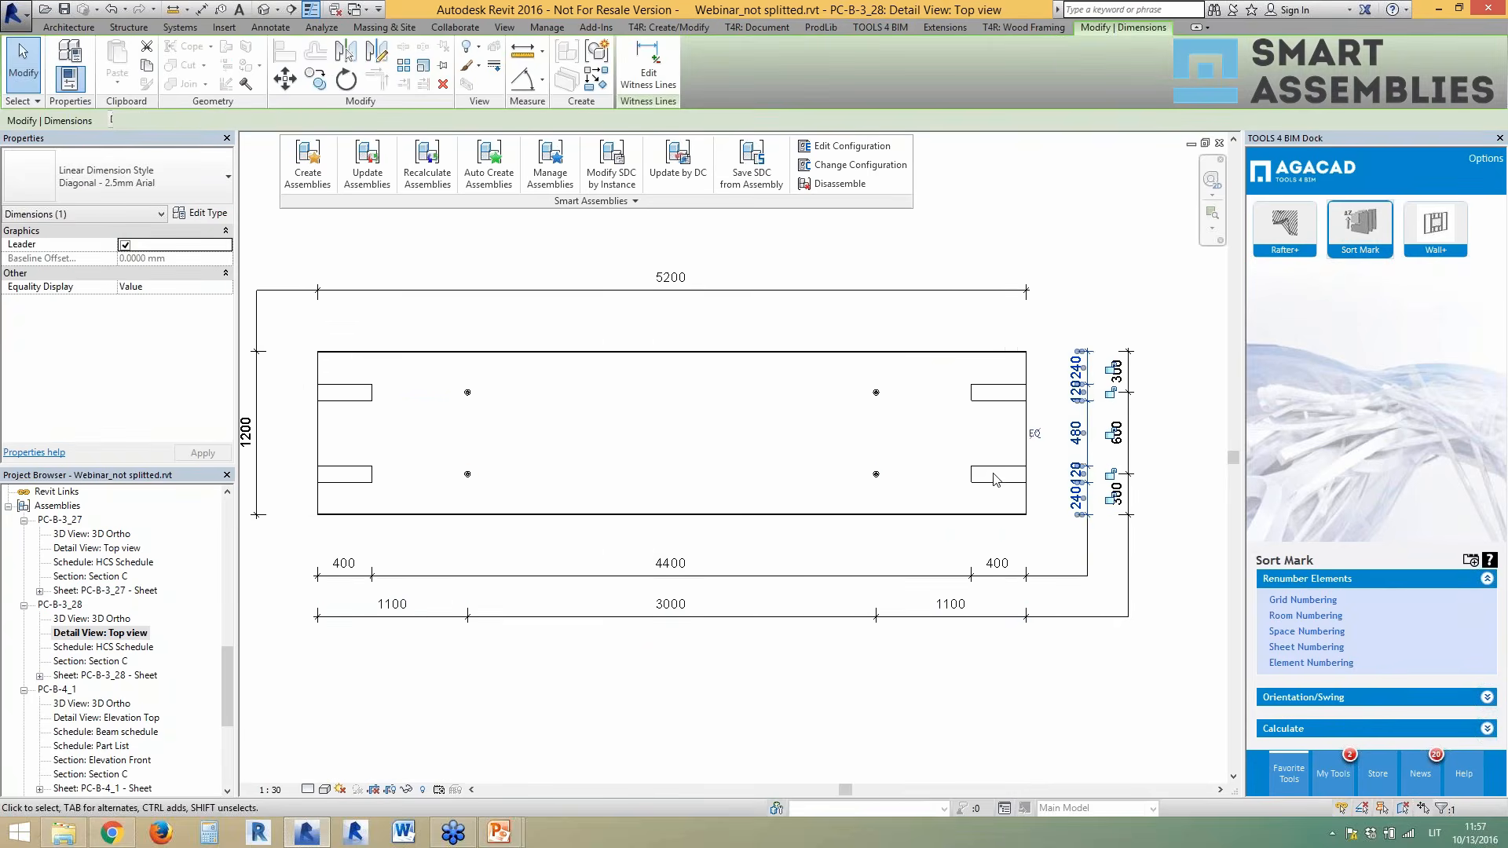
key("Escape")
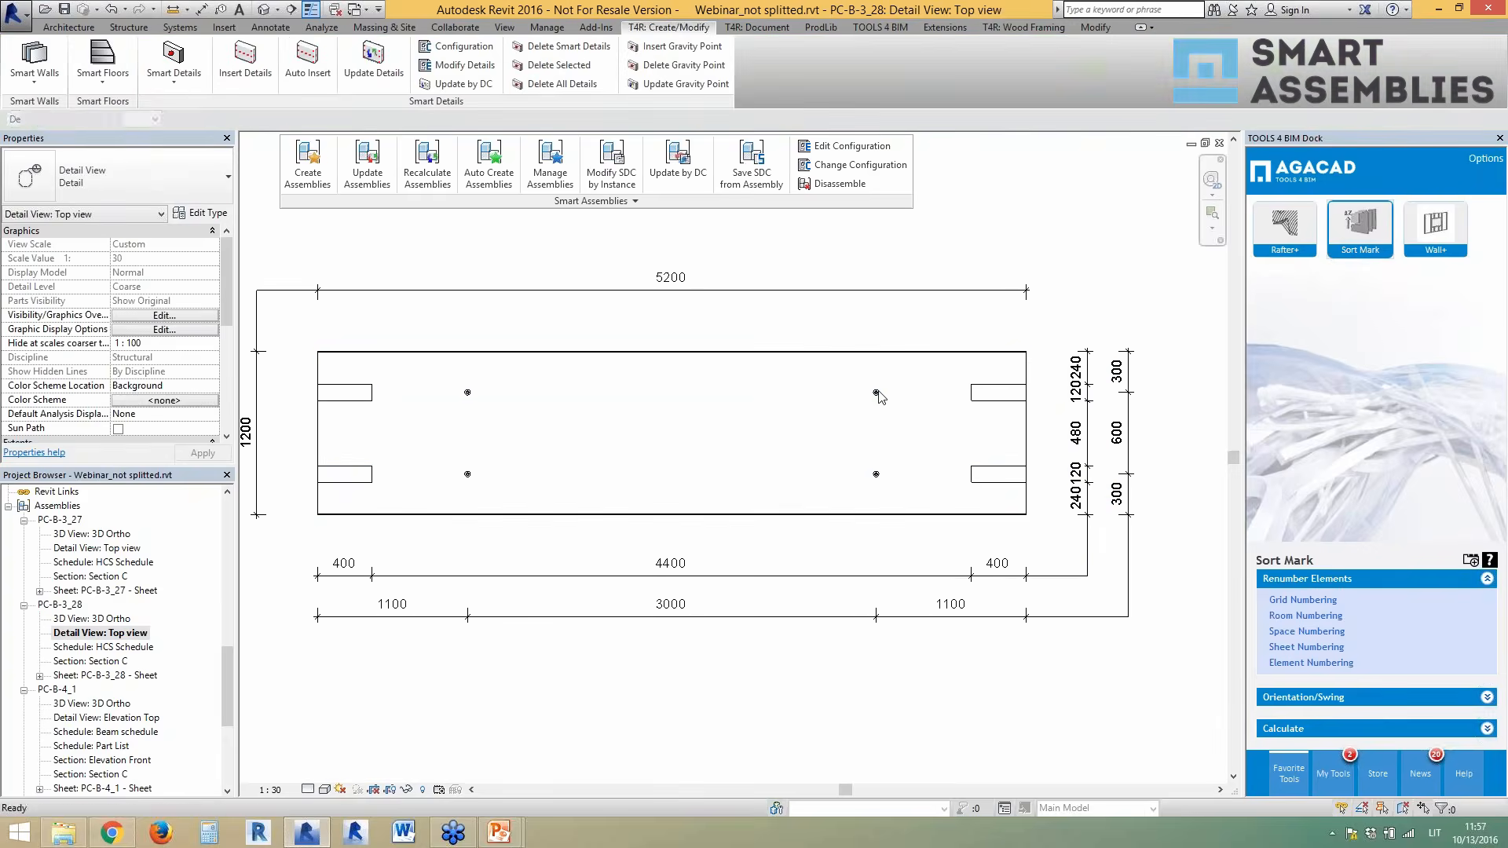
- Return to the 3D view, zoom out and orbit the whole building model
left_click(264, 10)
scroll(377, 317, "down", 5)
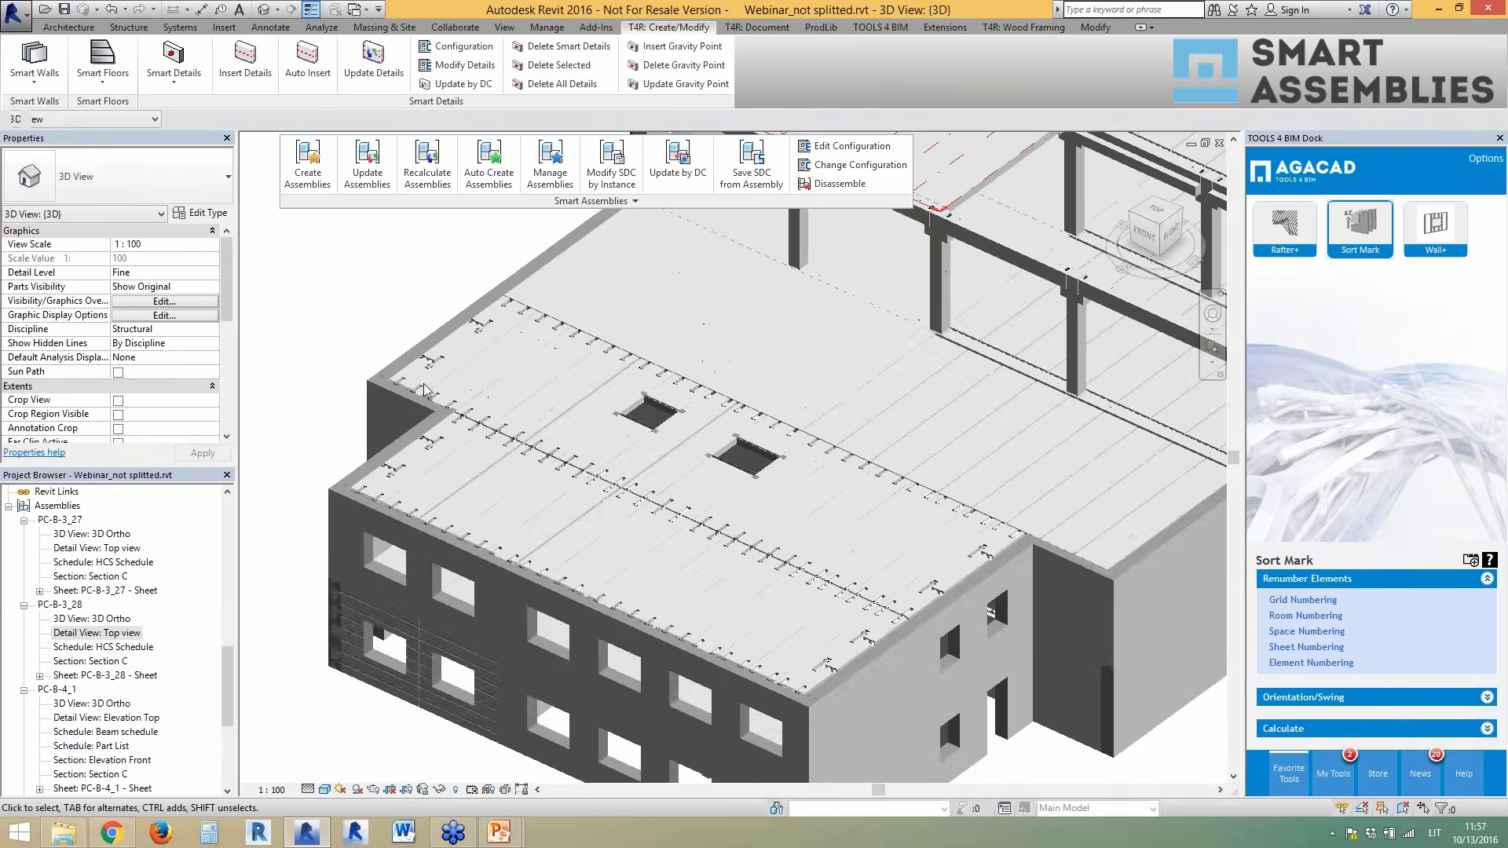
scroll(431, 440, "down", 2)
middle_click_drag(661, 436, 717, 428, "shift")
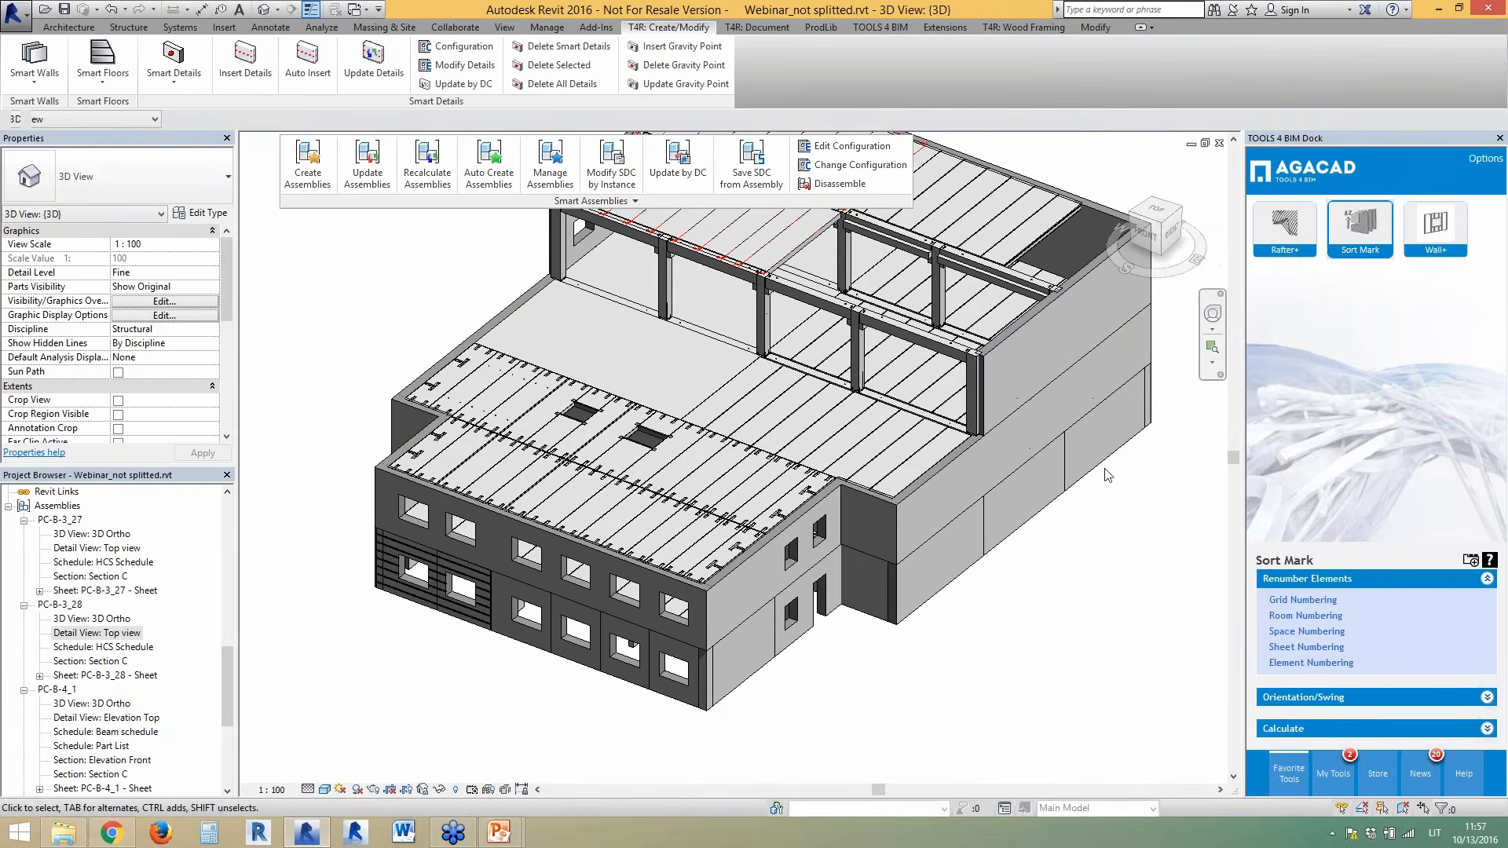
middle_click_drag(1103, 497, 1095, 500, "shift")
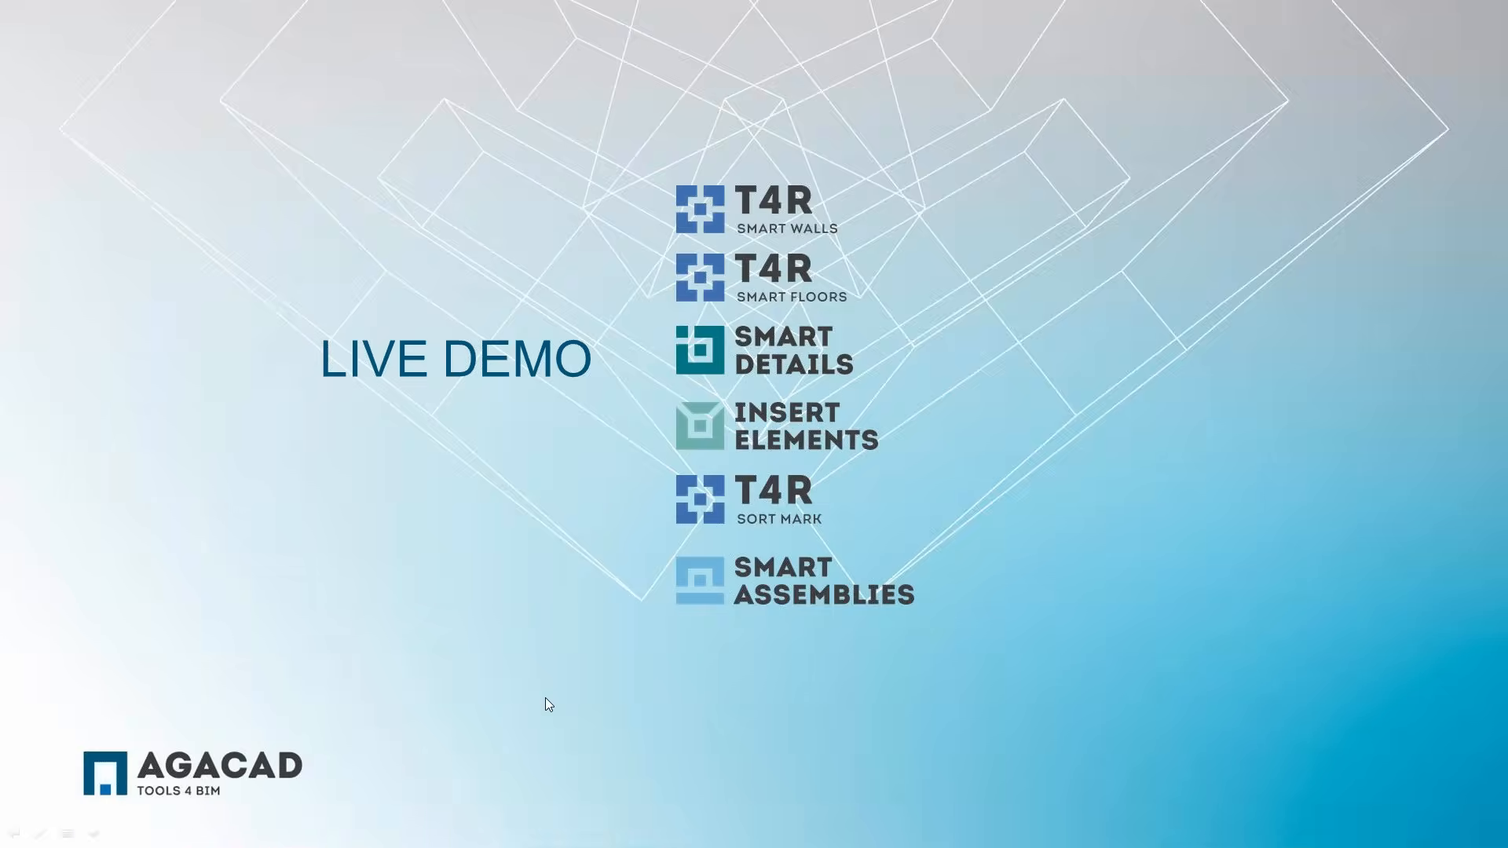
- Advance through the applications overview, Free Trial steps and BIM slides to the Thank You slide
left_click(546, 697)
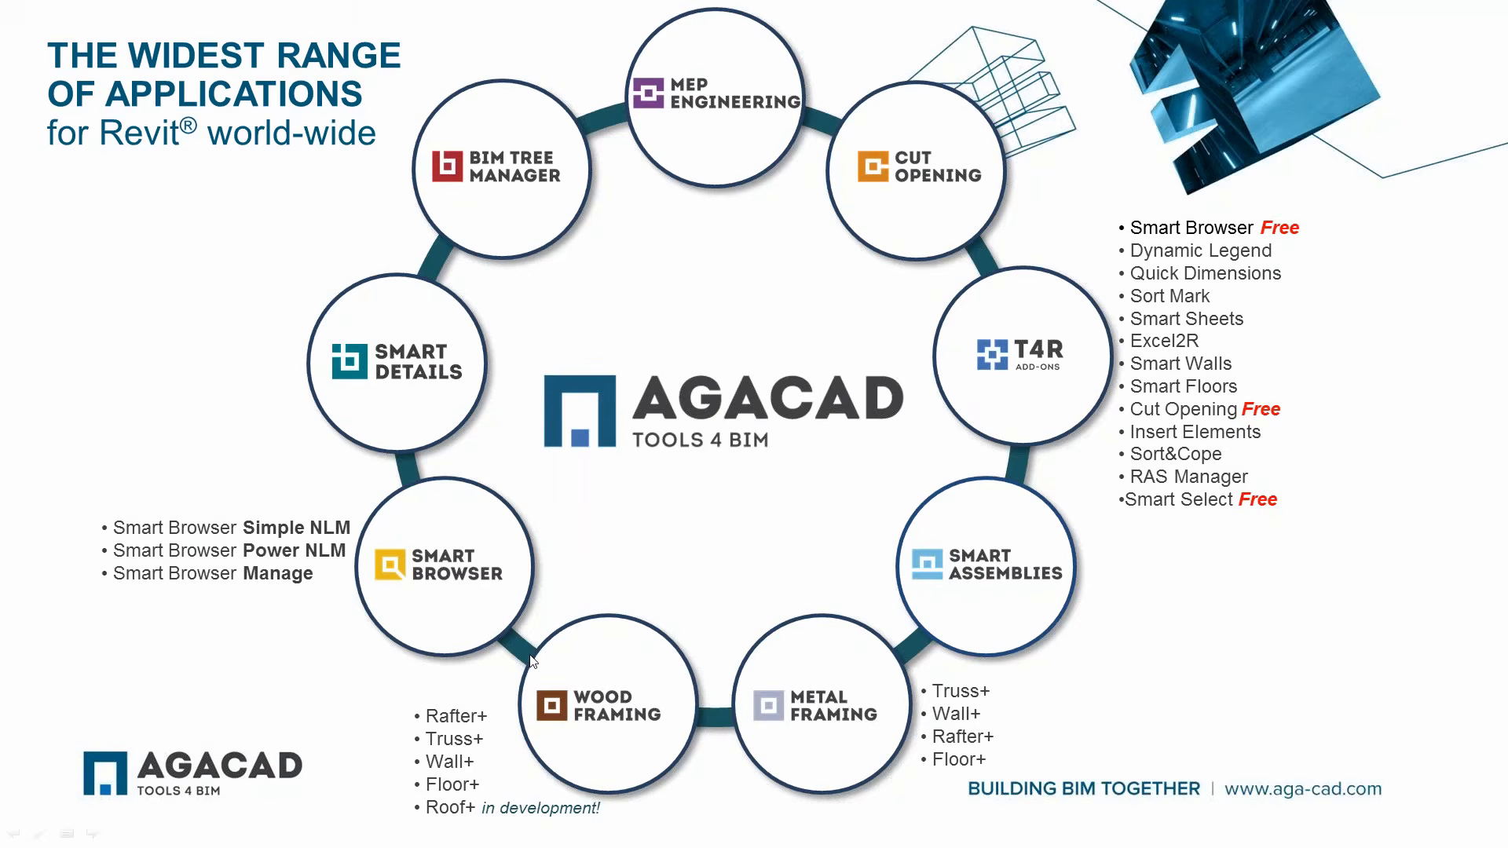
left_click(548, 406)
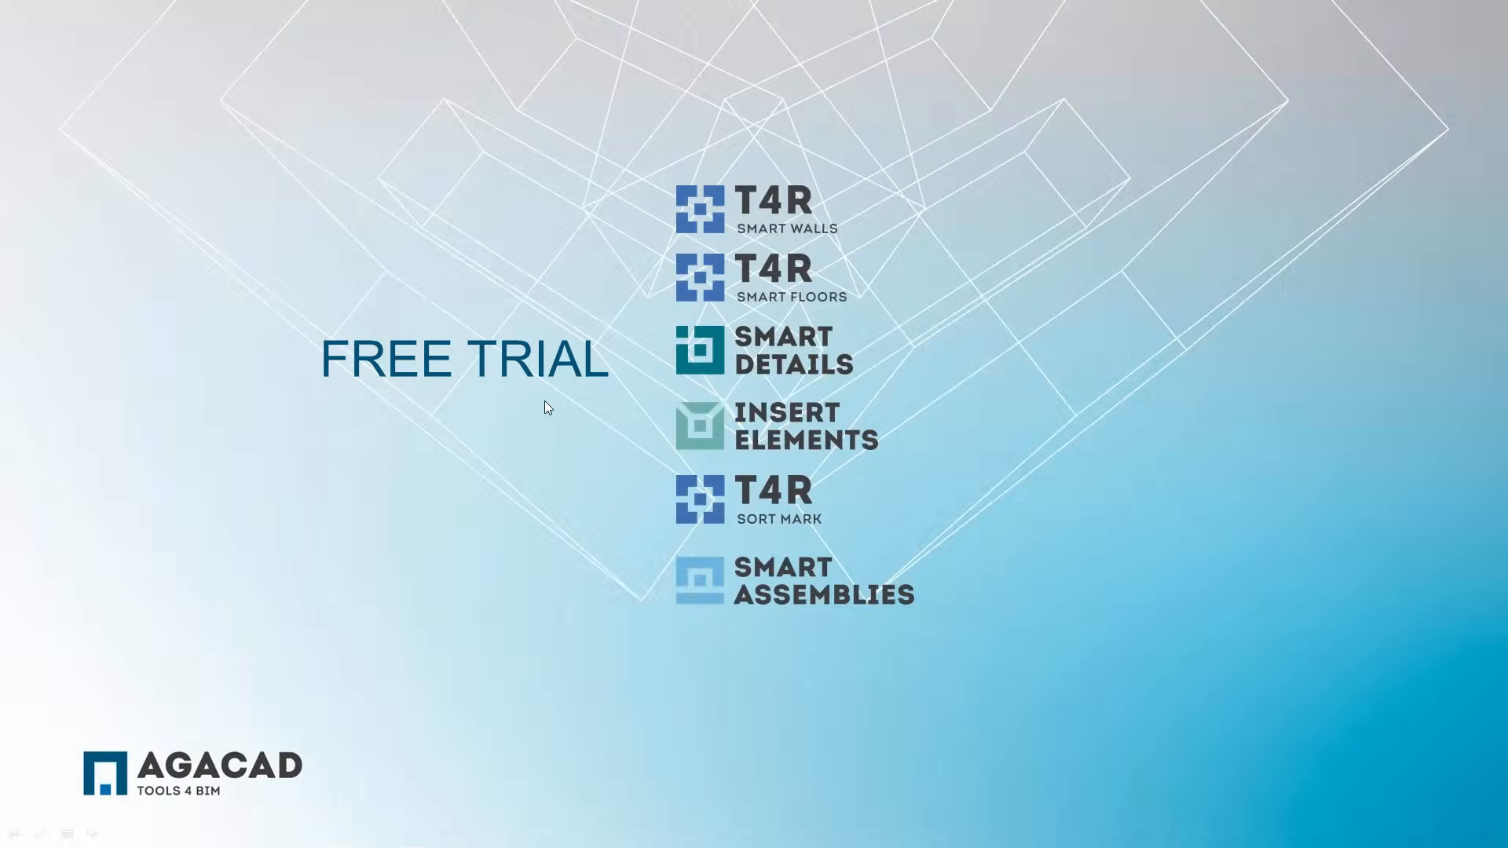
left_click(547, 415)
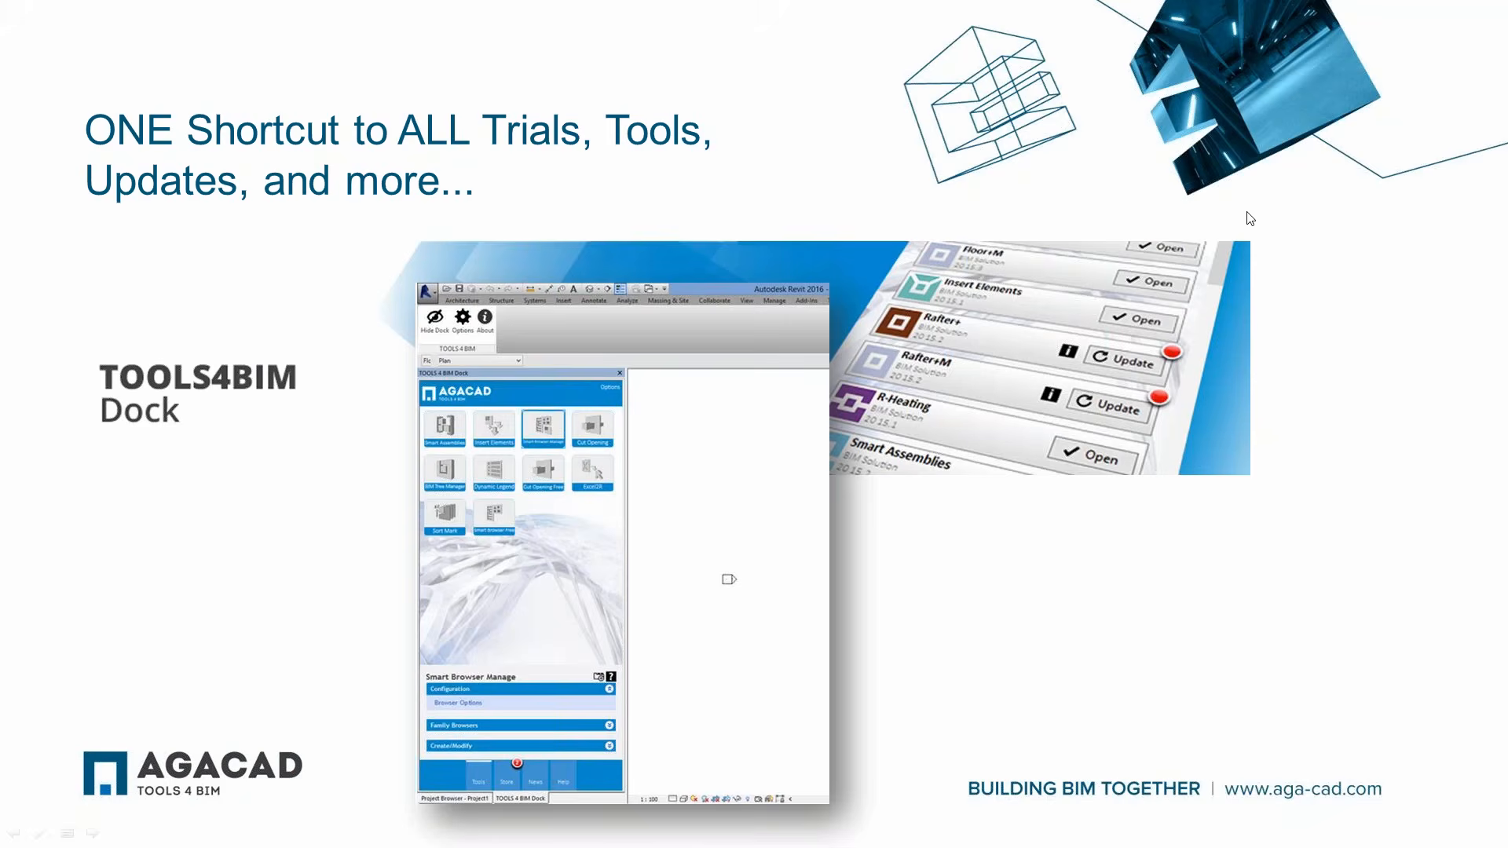
left_click(686, 427)
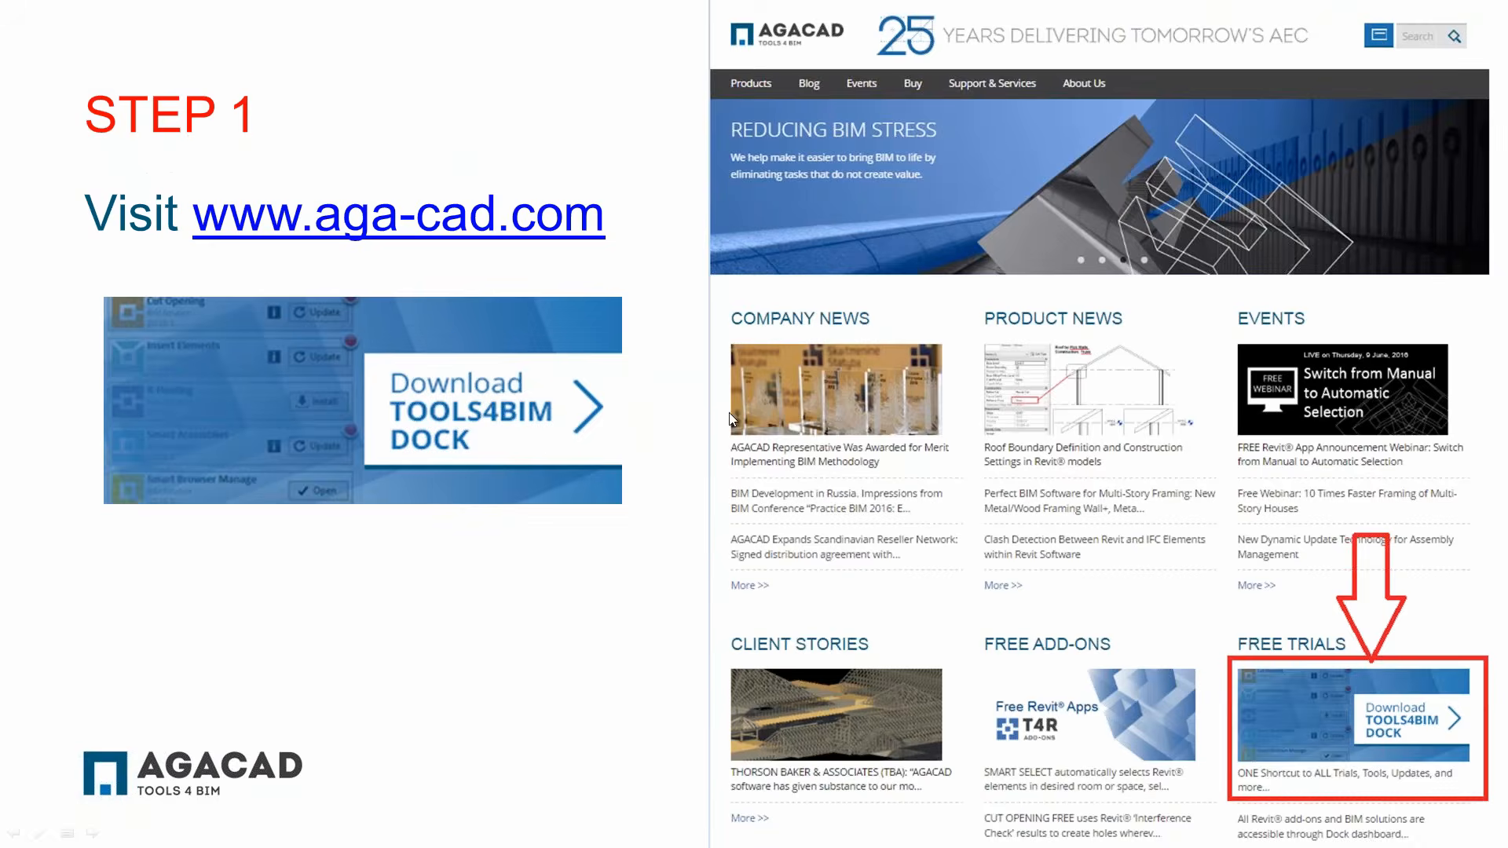
left_click(788, 435)
left_click(766, 444)
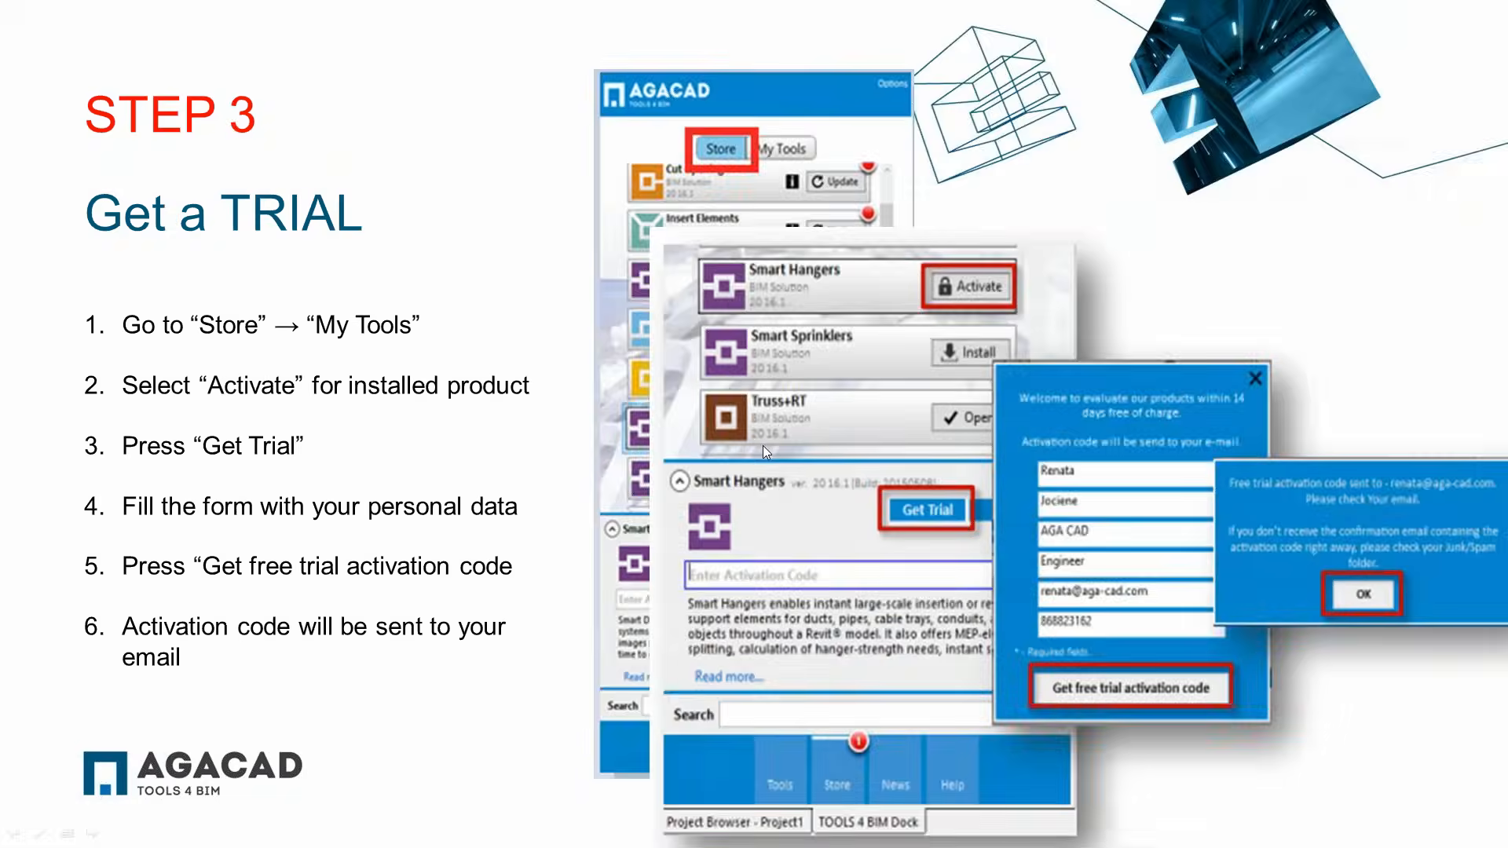
left_click(766, 460)
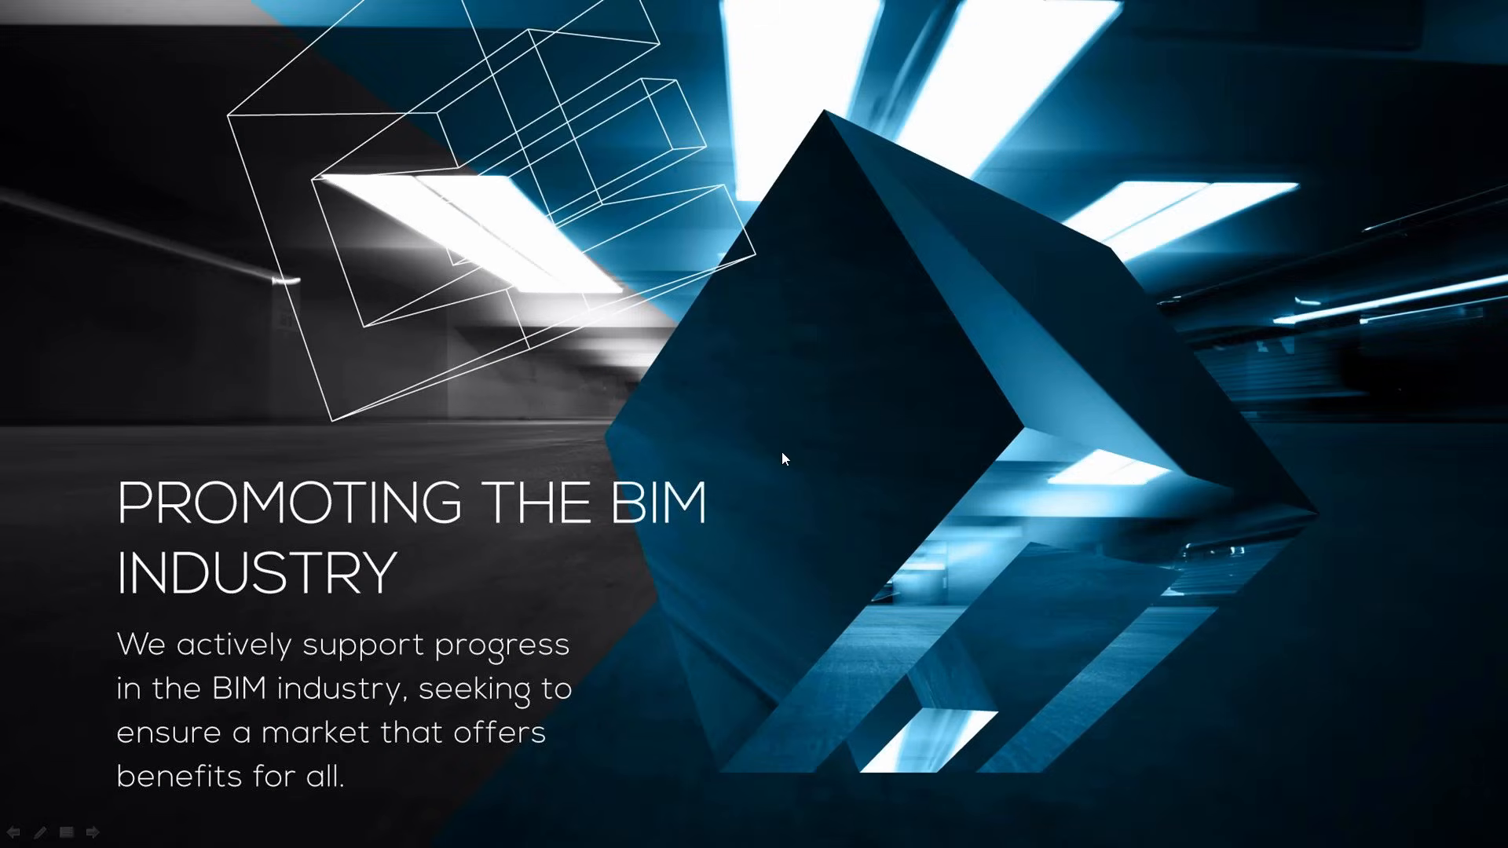
left_click(676, 445)
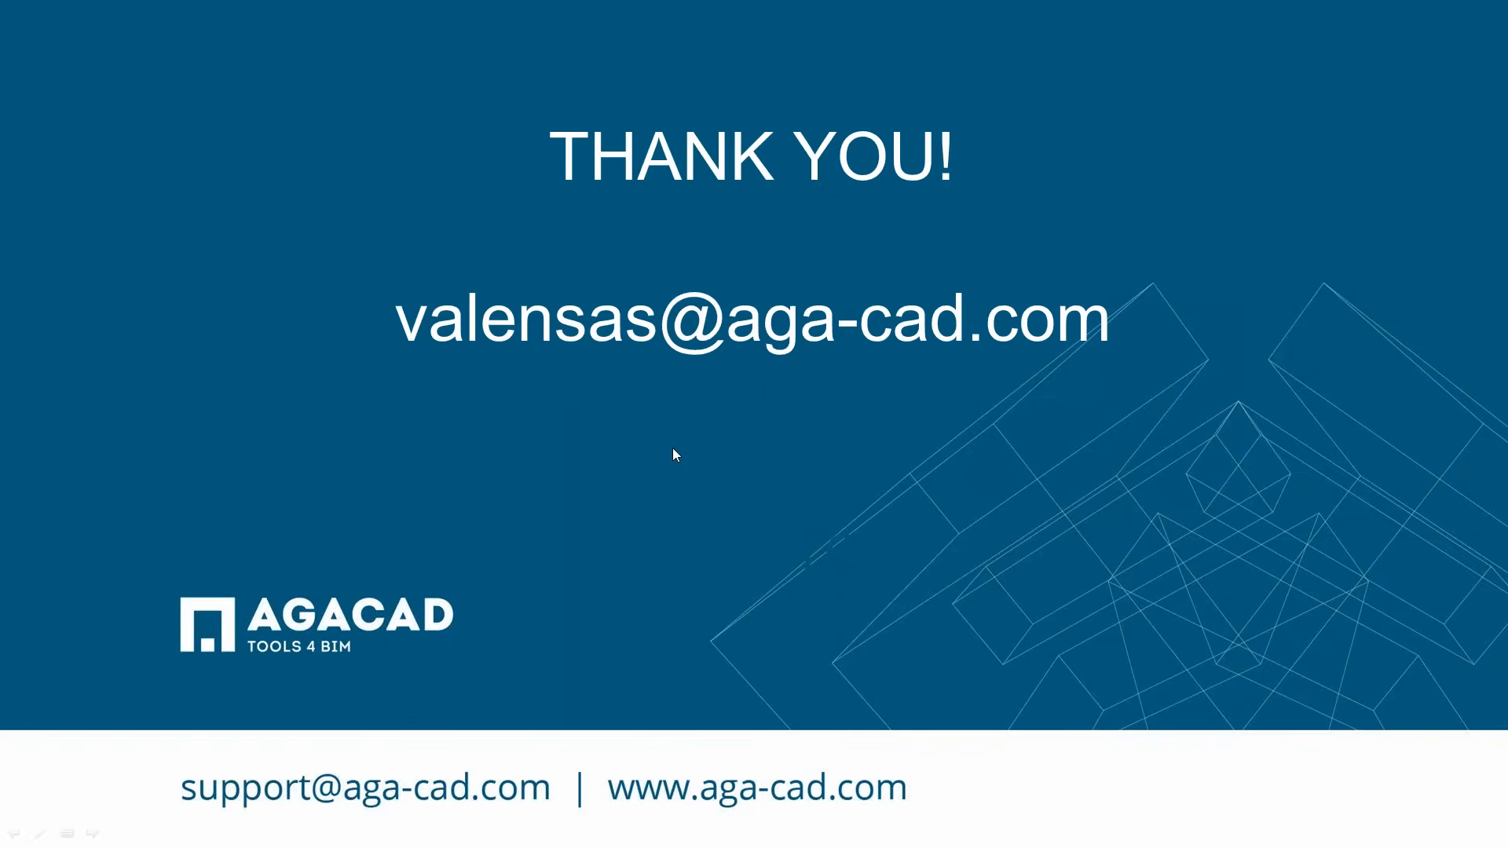